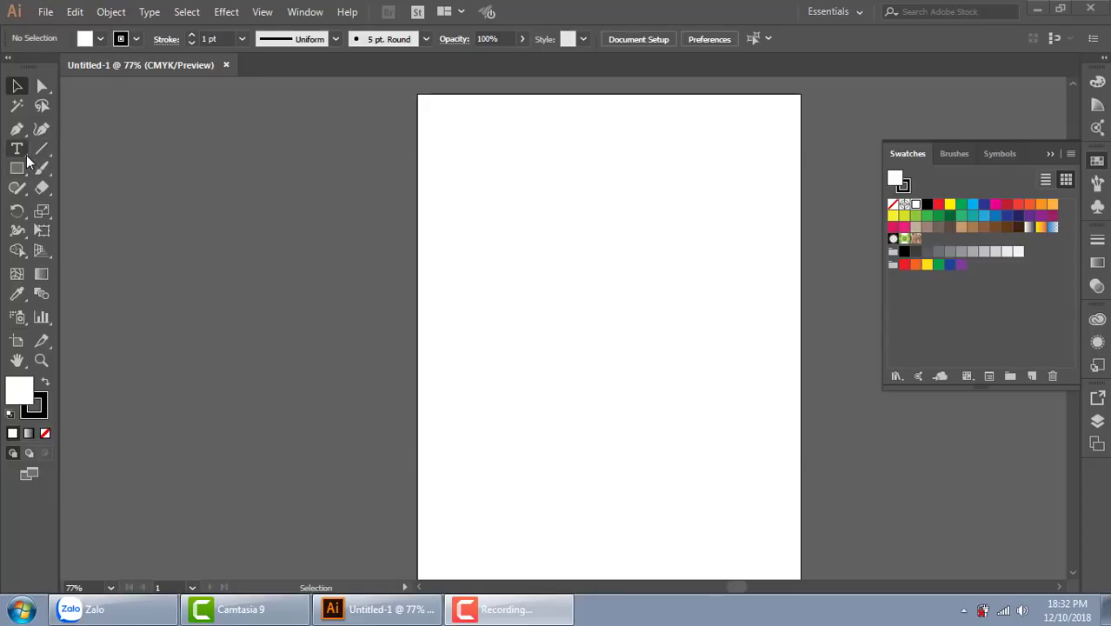
Step: Tear off the Type tools panel, zoom to 100%, and add Lorem ipsum point text near the upper left
left_click(18, 150)
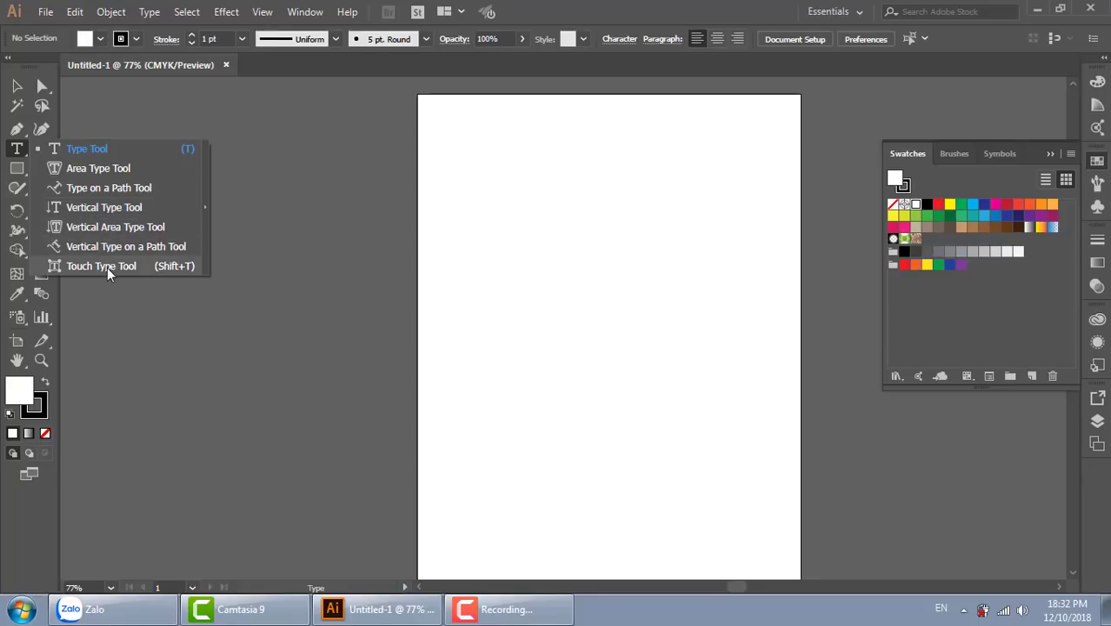
left_click(205, 207)
left_click_drag(122, 163, 742, 102)
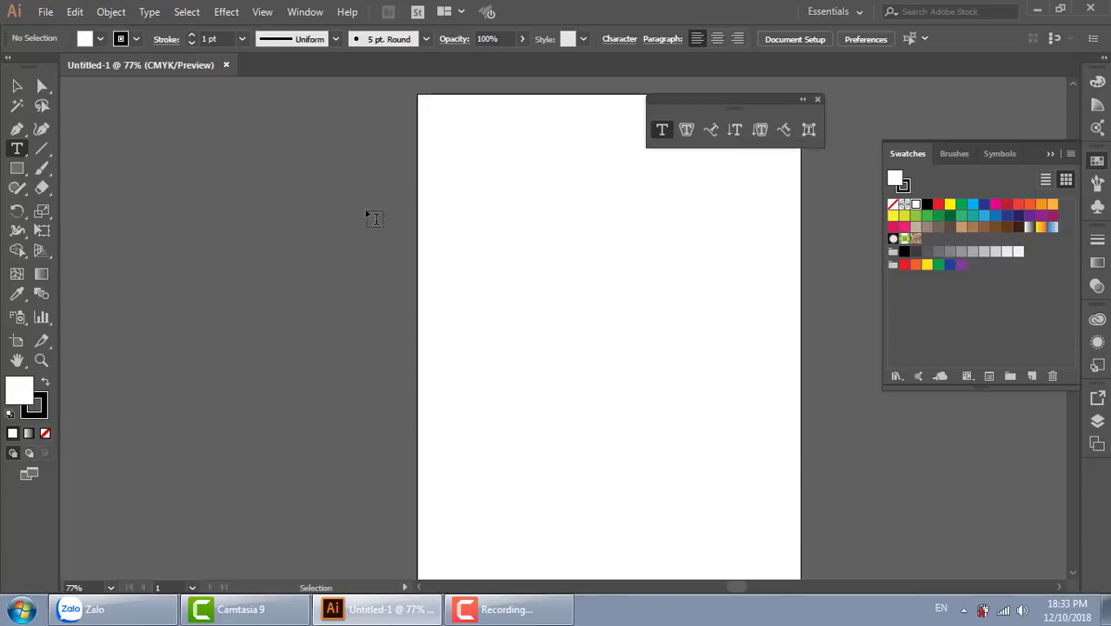
key("ctrl+1")
left_click_drag(501, 184, 391, 236)
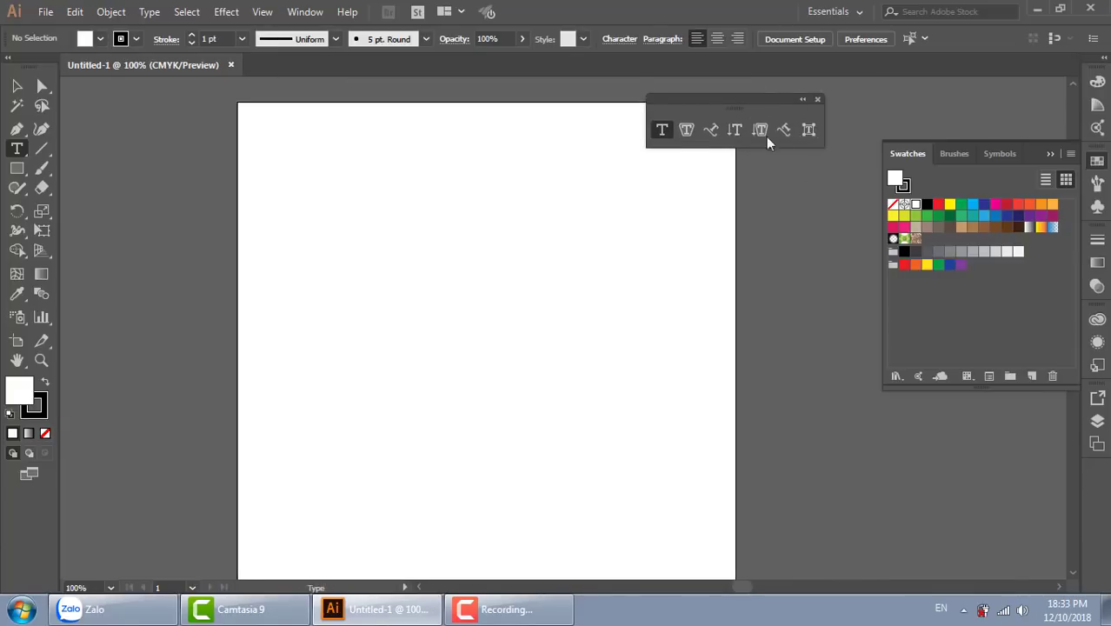
left_click(372, 212)
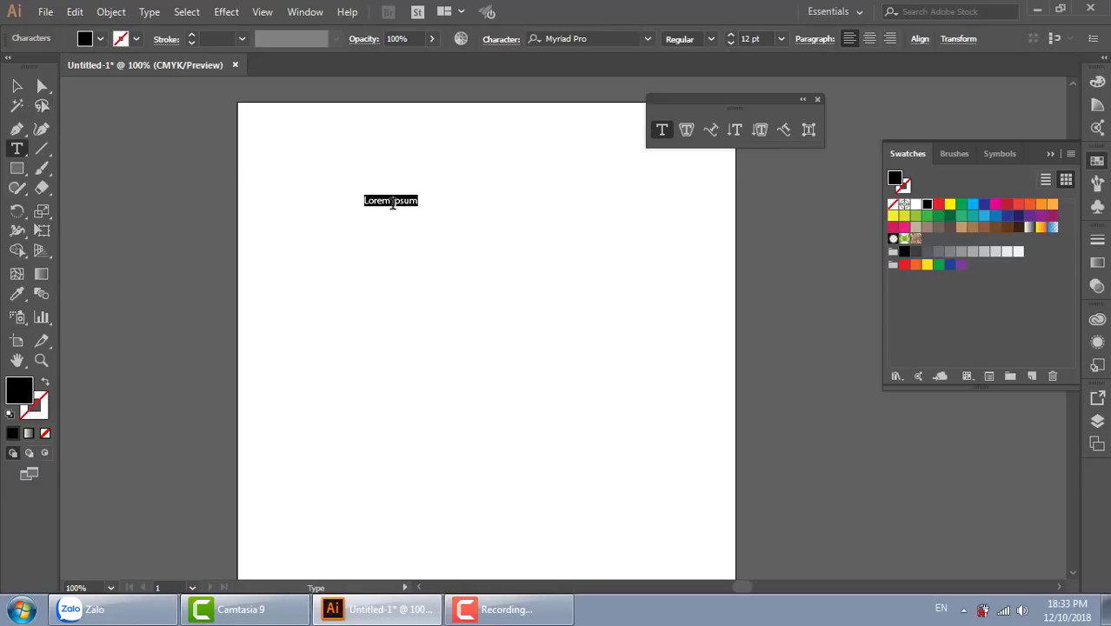
Step: Replace the Lorem ipsum placeholder with the person's three-word name
left_click(398, 199)
double_click(402, 199)
left_click_drag(360, 200, 470, 202)
key("BackSpace")
type("Lưu")
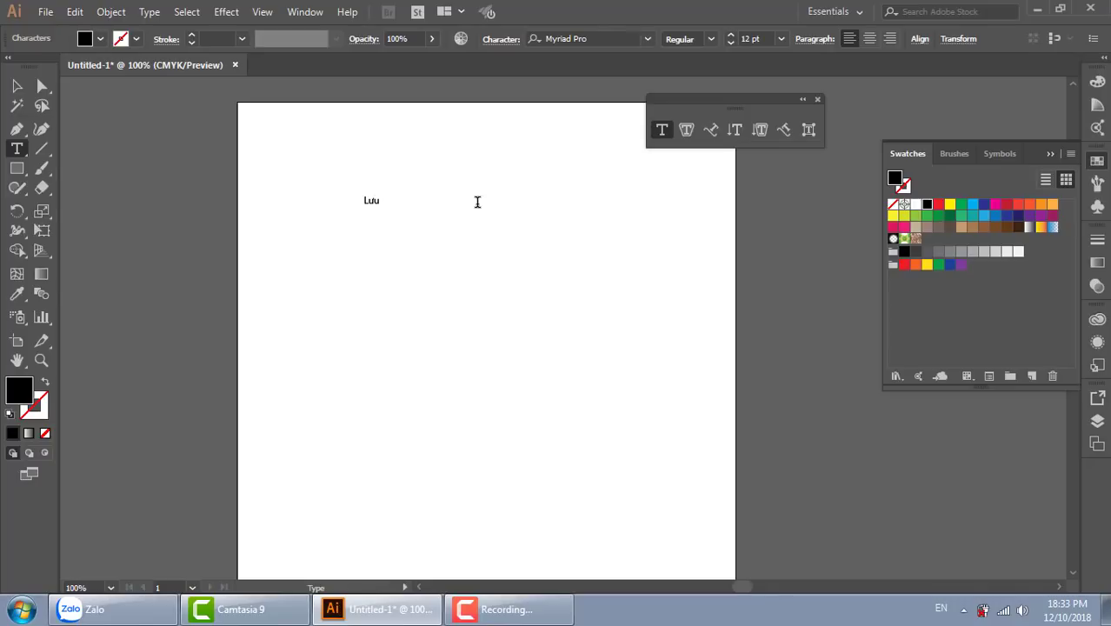
type(" kim khanhs")
Step: Scale the name up to about 34.68 pt and zoom to 150%
left_click(14, 87)
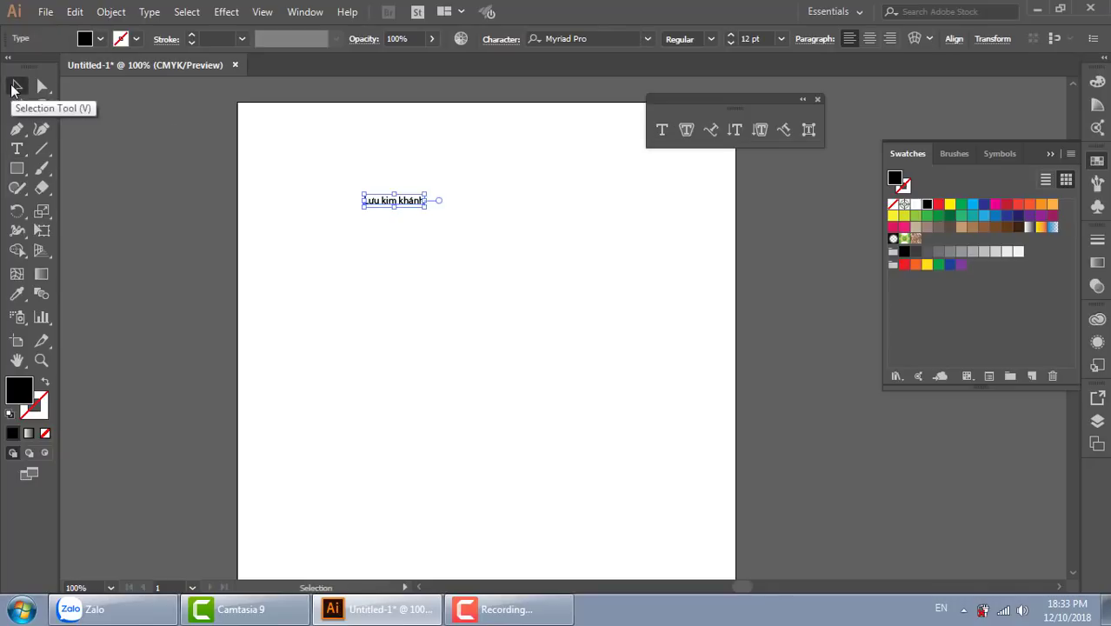
mouse_move(424, 208)
left_mouse_down()
mouse_move(485, 230)
mouse_move(502, 282)
left_mouse_up()
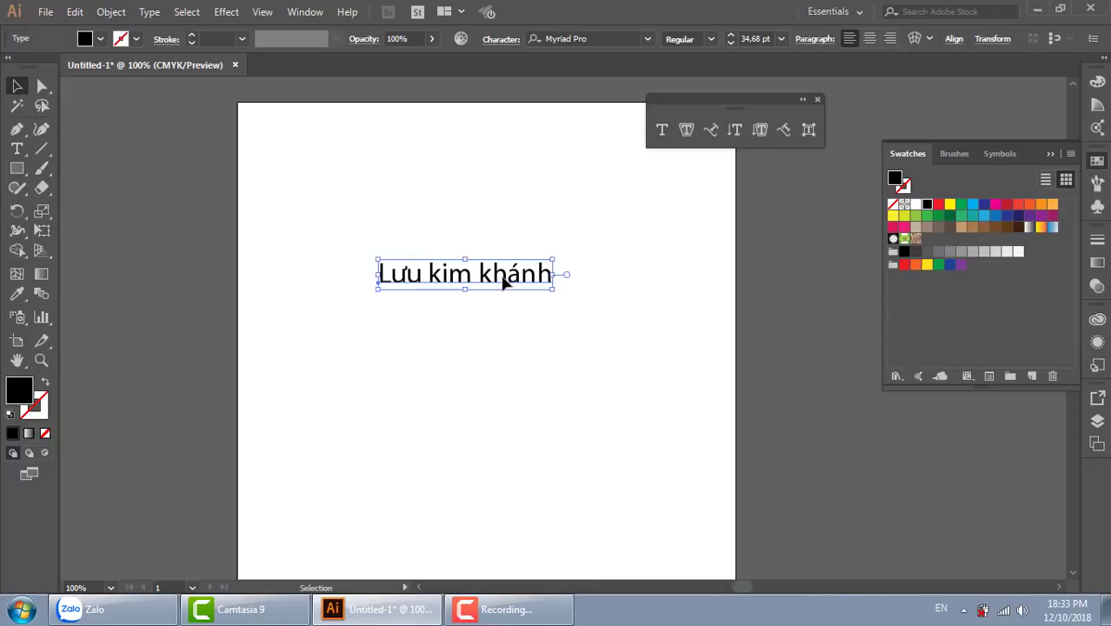
key("ctrl+plus")
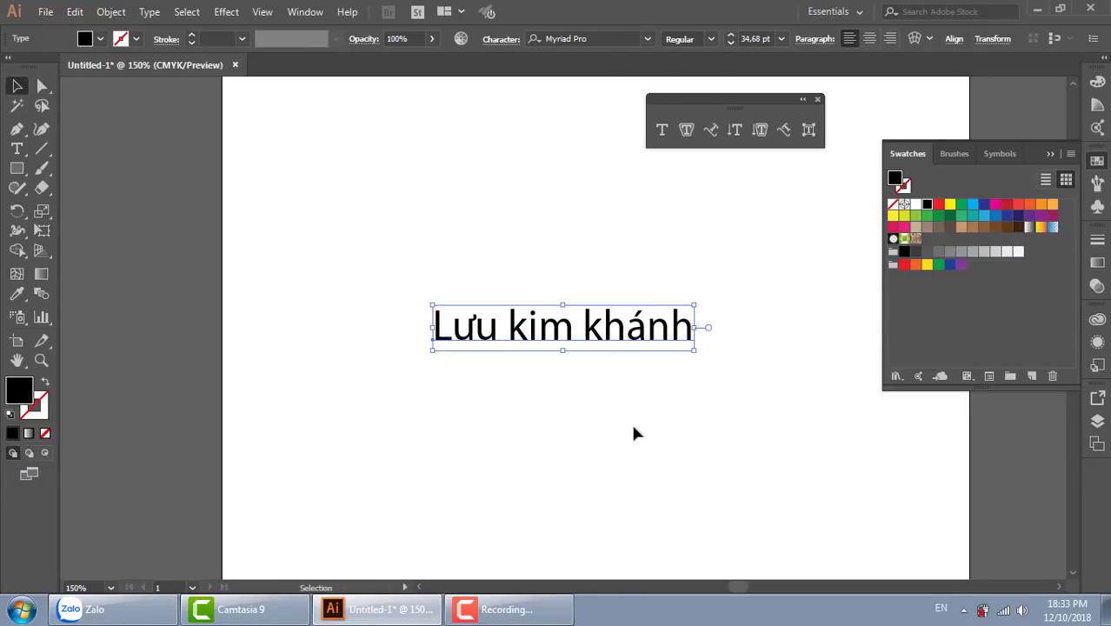
Step: Turn off Vietnamese typing mode from the system tray's hidden icons
left_click(963, 609)
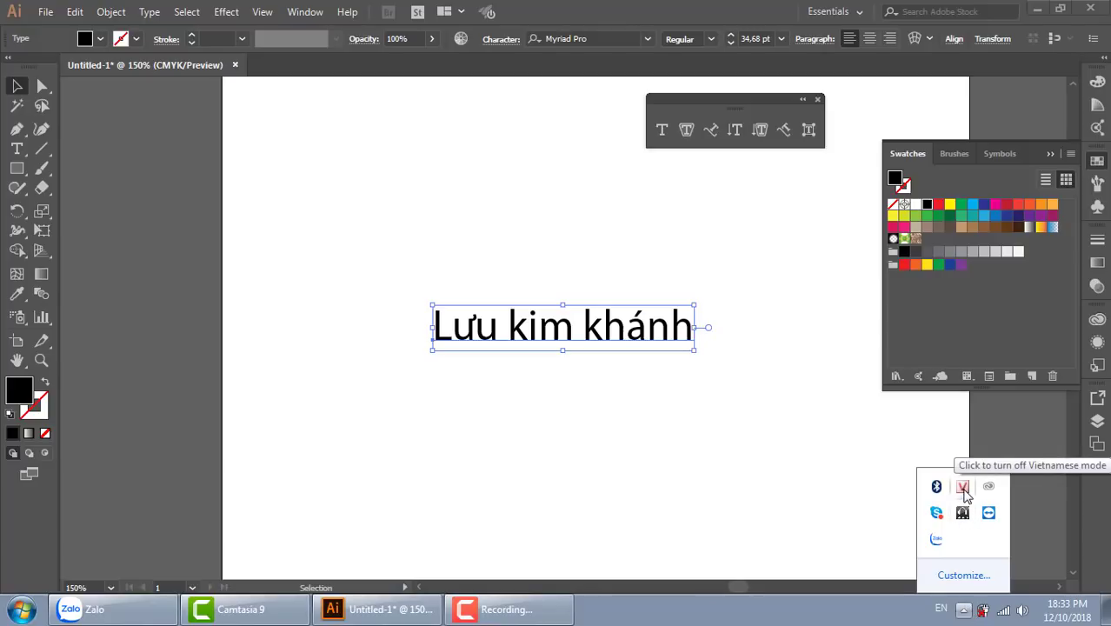
left_click(964, 492)
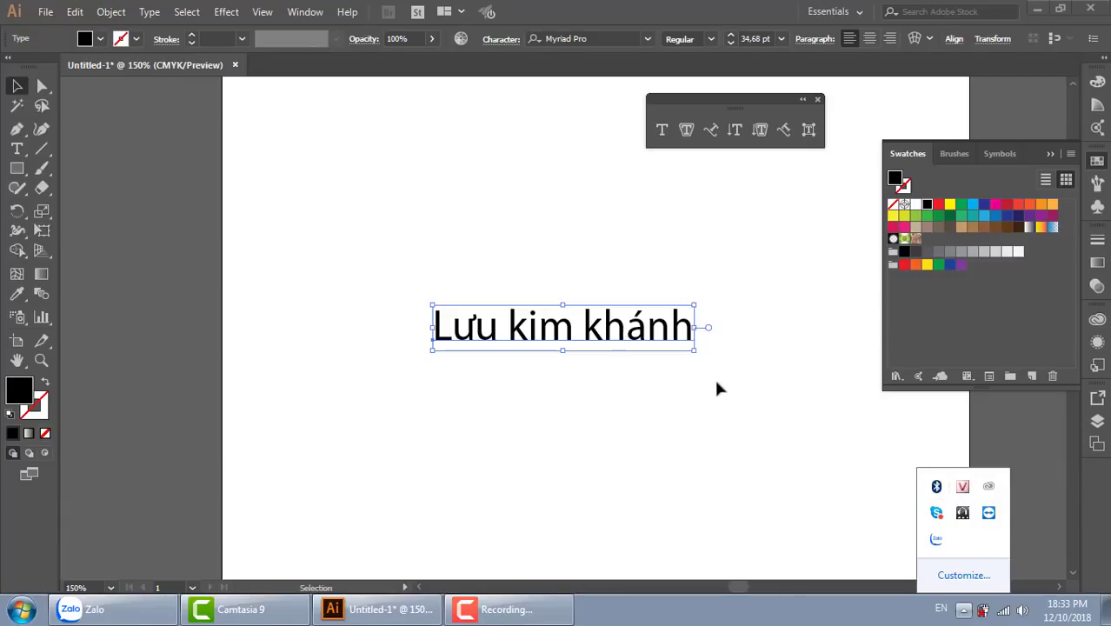
Step: Drag the name text higher and roughly centre it across the artboard
left_click(619, 334)
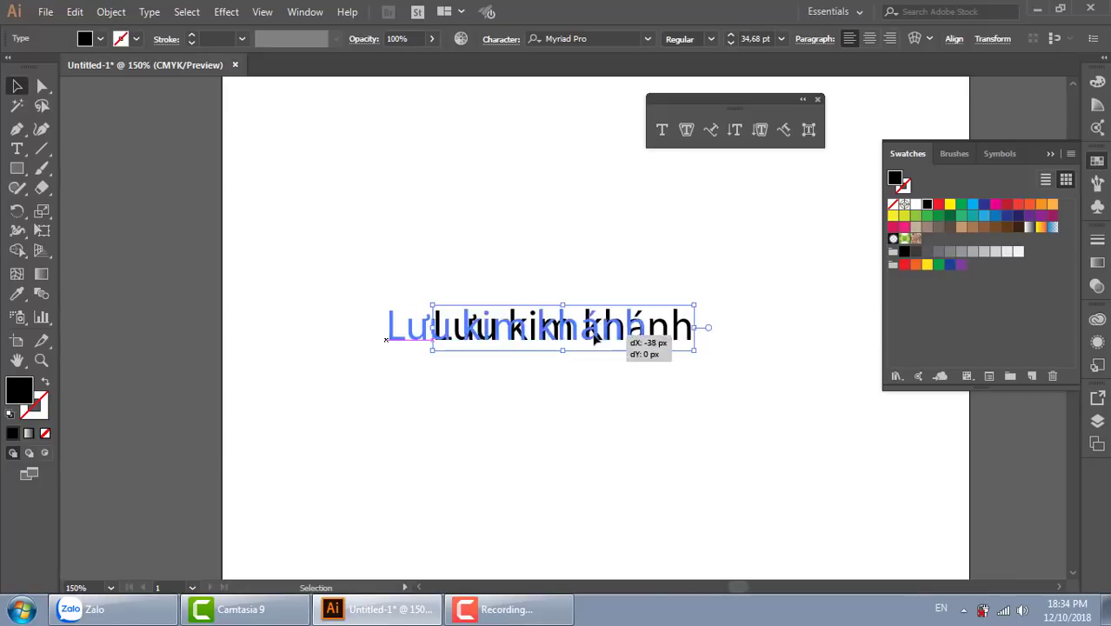
left_click_drag(641, 343, 524, 322)
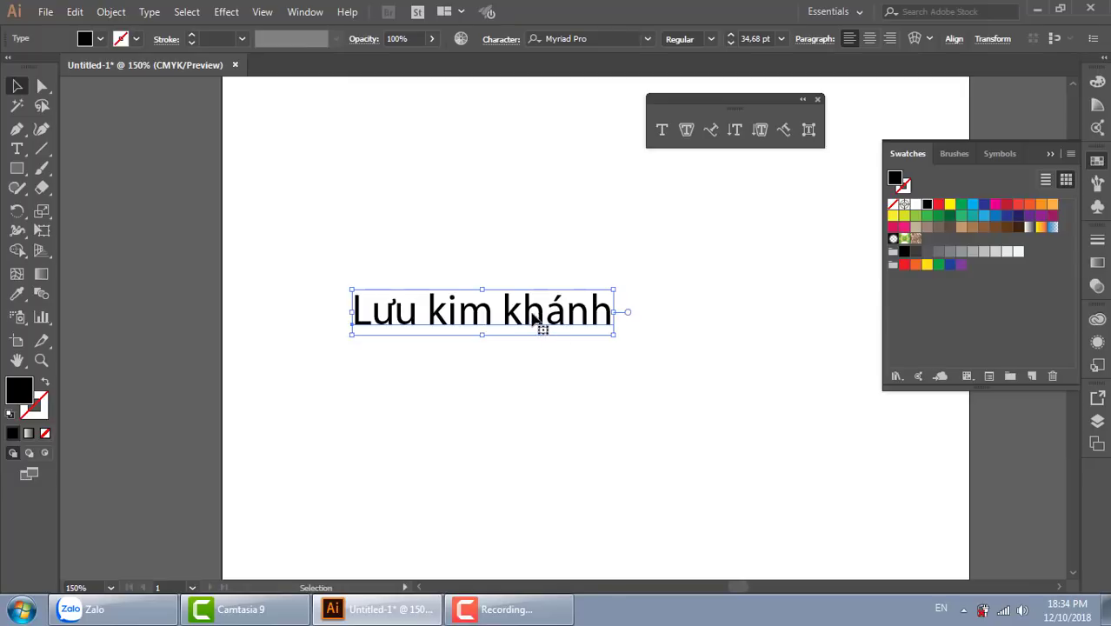
left_click_drag(541, 325, 577, 271)
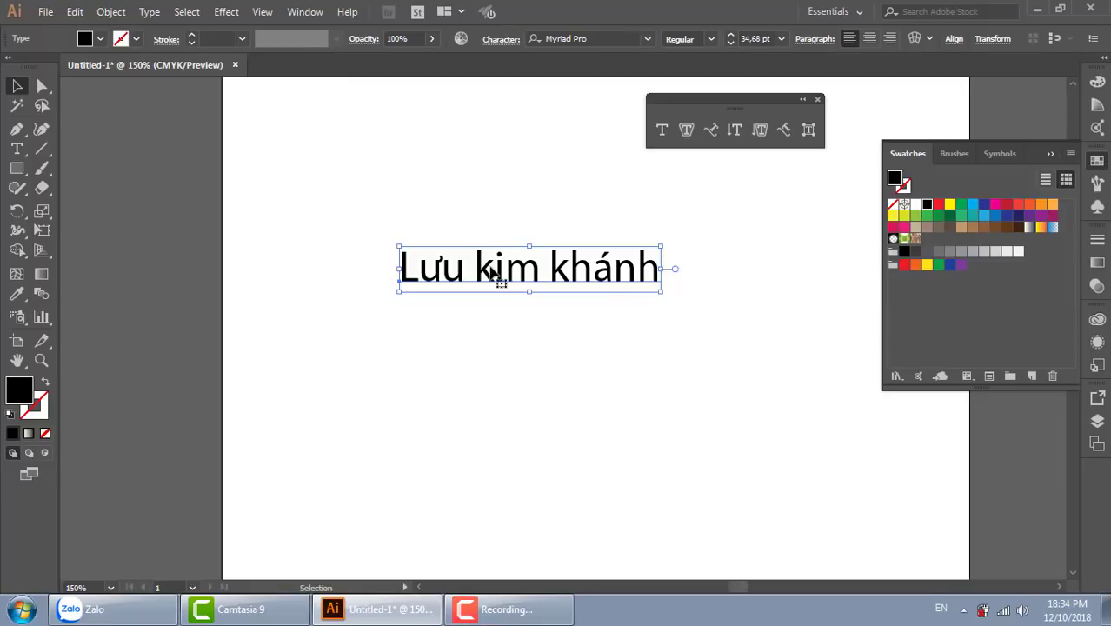
mouse_move(625, 279)
left_mouse_down()
mouse_move(605, 280)
mouse_move(588, 256)
left_mouse_up()
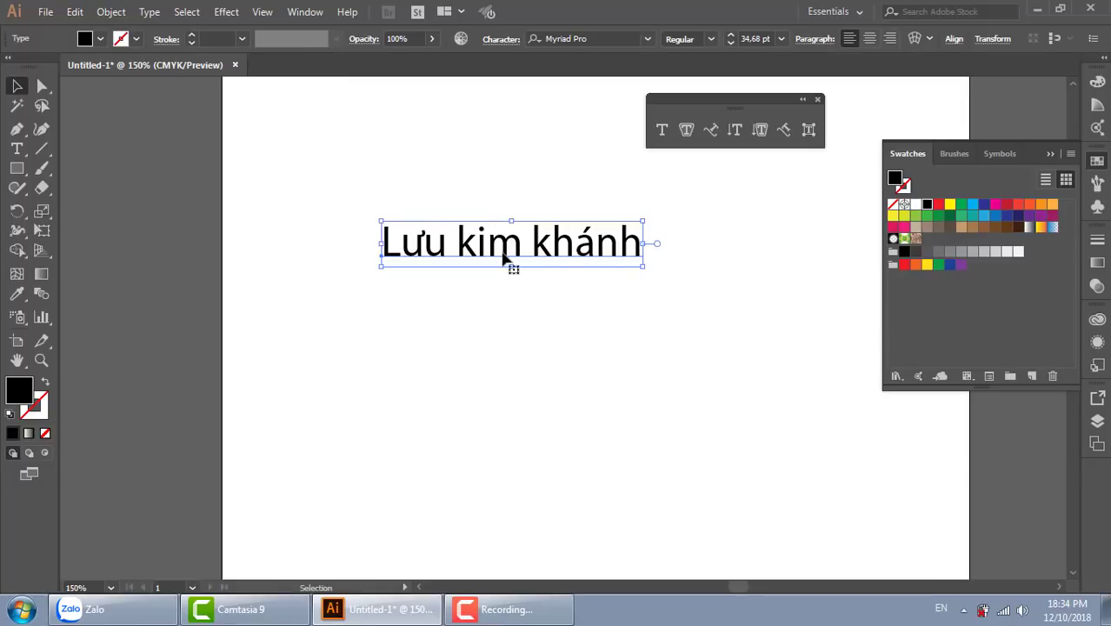
Step: Set the name's last word to Myriad Pro Bold, leaving the first two Regular
double_click(541, 243)
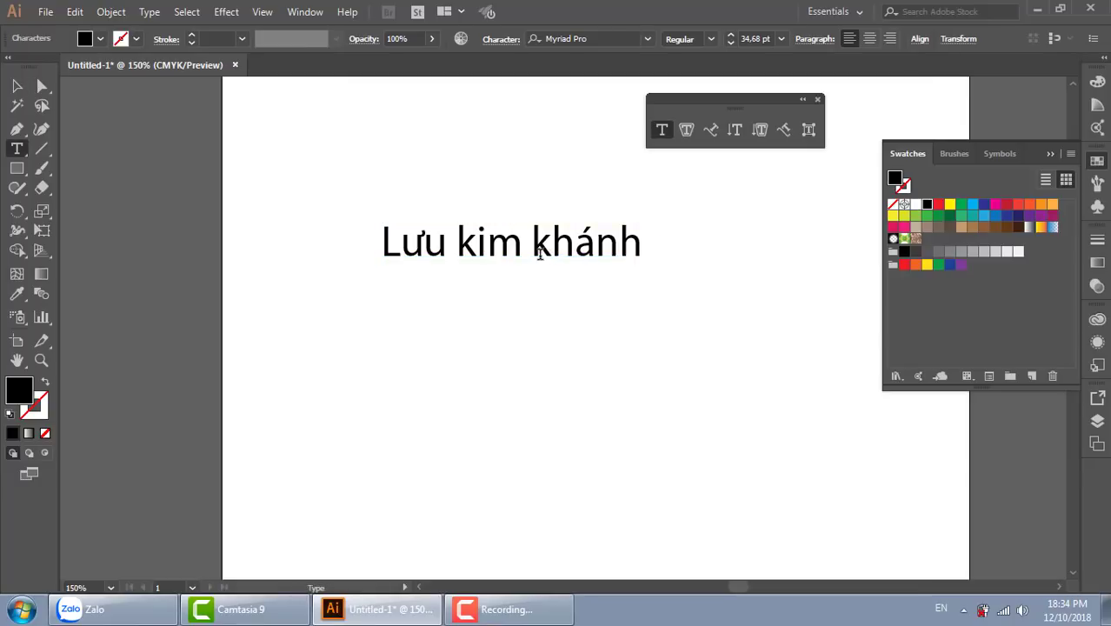
mouse_move(532, 243)
left_mouse_down()
mouse_move(622, 248)
mouse_move(646, 281)
left_mouse_up()
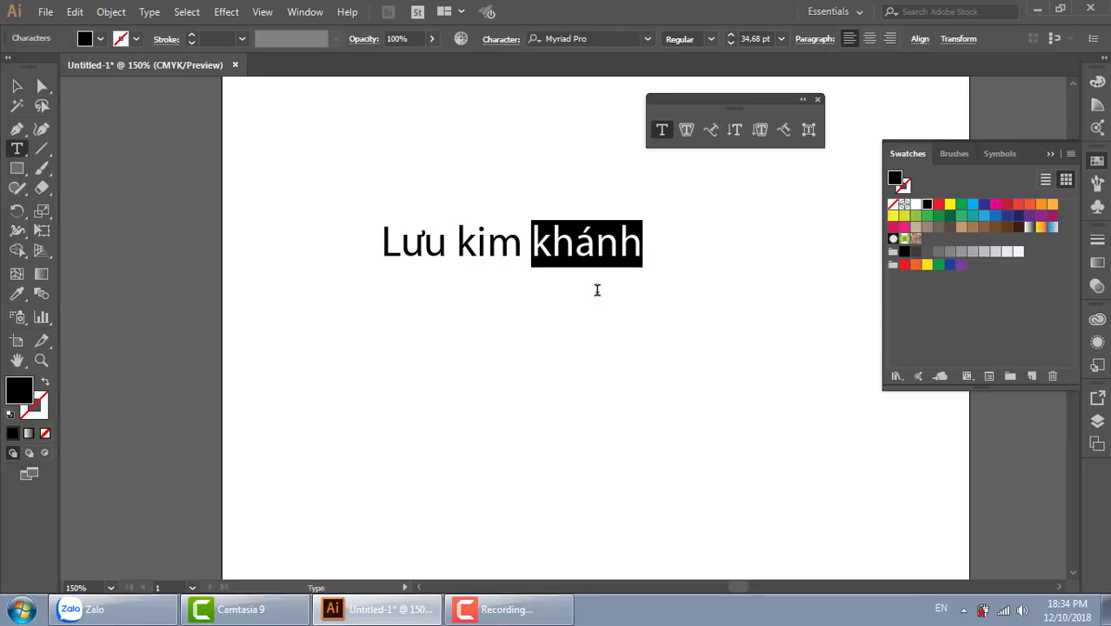
left_click(711, 40)
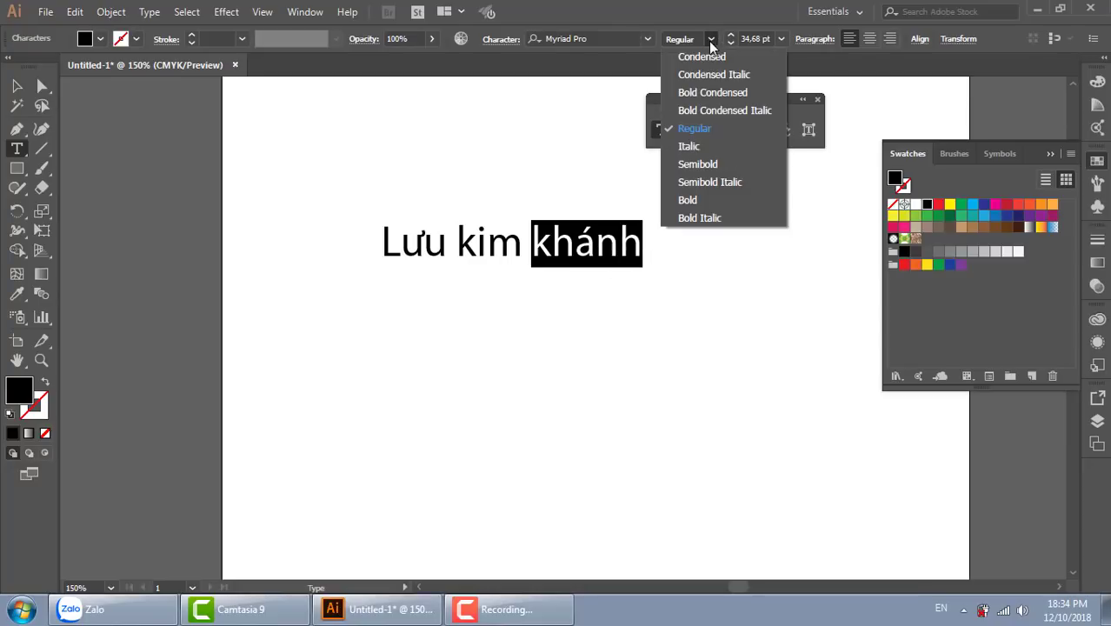
left_click(692, 200)
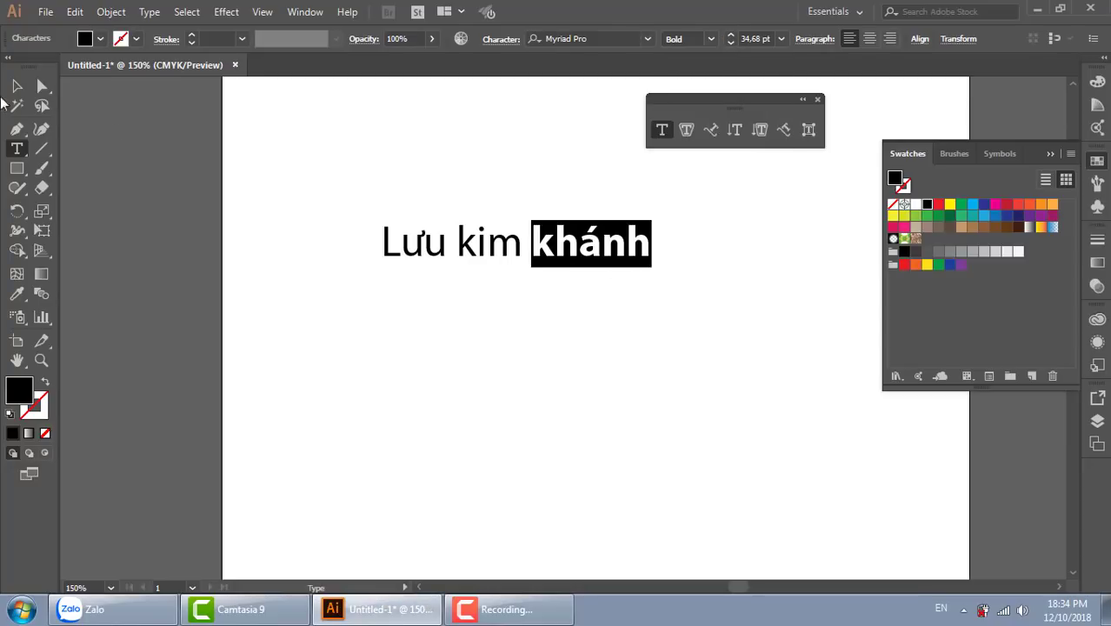
key("Escape")
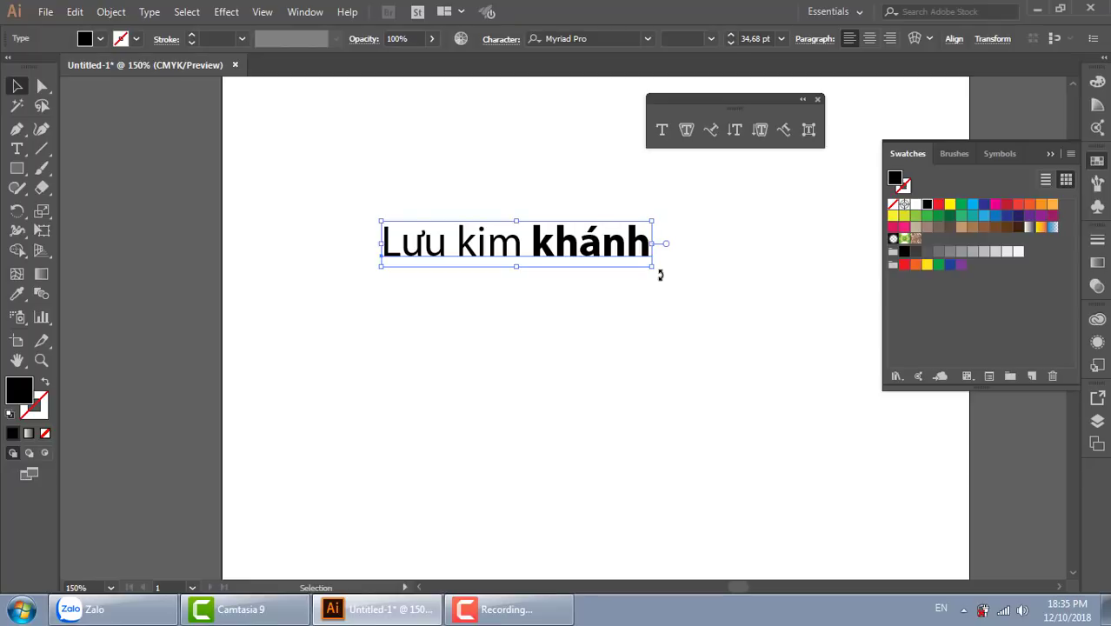
left_click(607, 38)
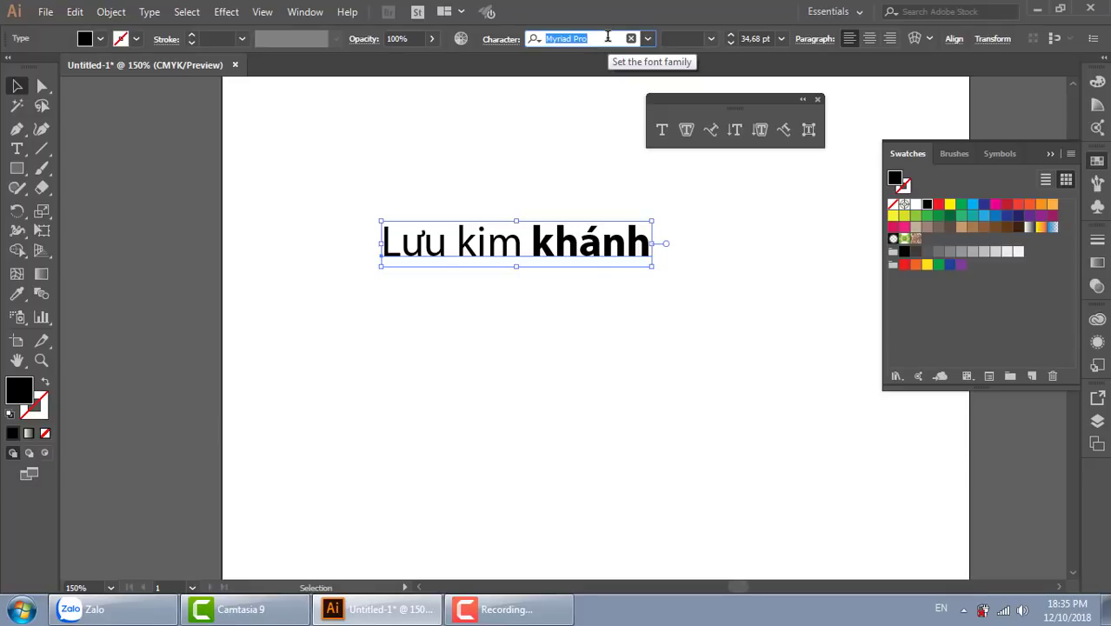
Step: Apply Roboto Condensed to the name and set its last word to Black
type("ro")
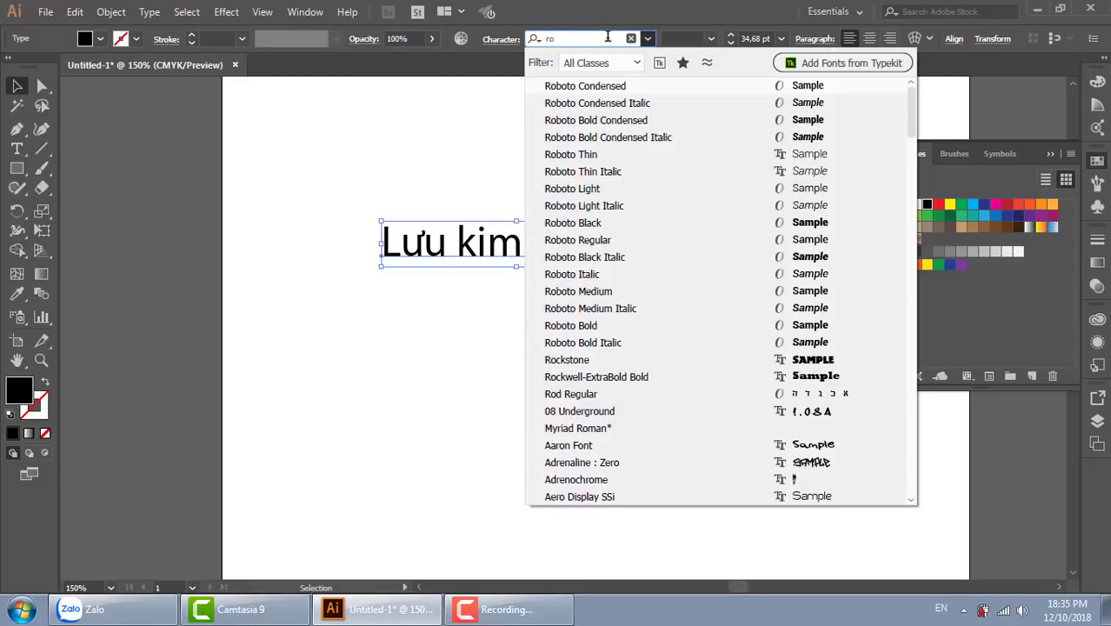
left_click(645, 87)
mouse_move(565, 258)
left_mouse_down()
mouse_move(553, 316)
mouse_move(633, 288)
left_mouse_up()
double_click(539, 310)
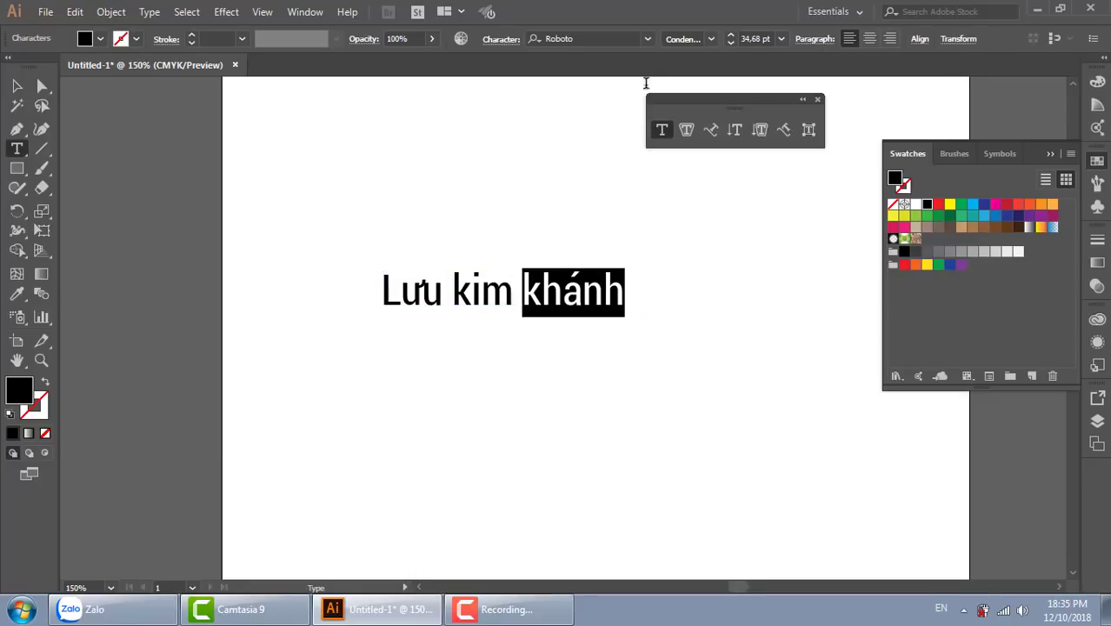
left_click(712, 39)
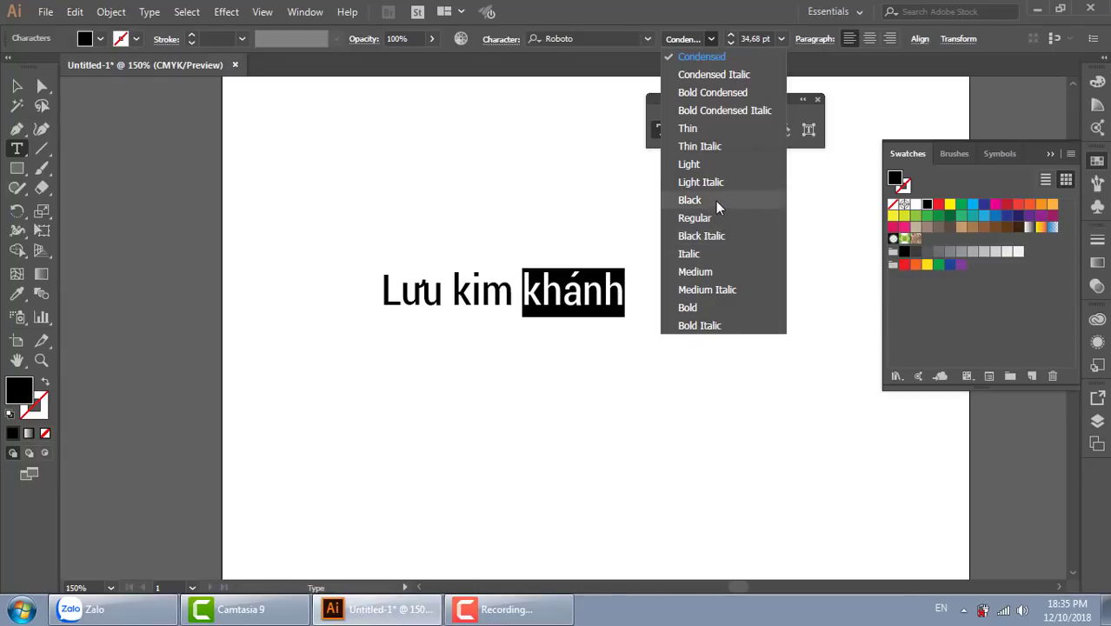
left_click(716, 201)
Step: Set the first two words of the name to Roboto Thin
left_click_drag(514, 292, 352, 278)
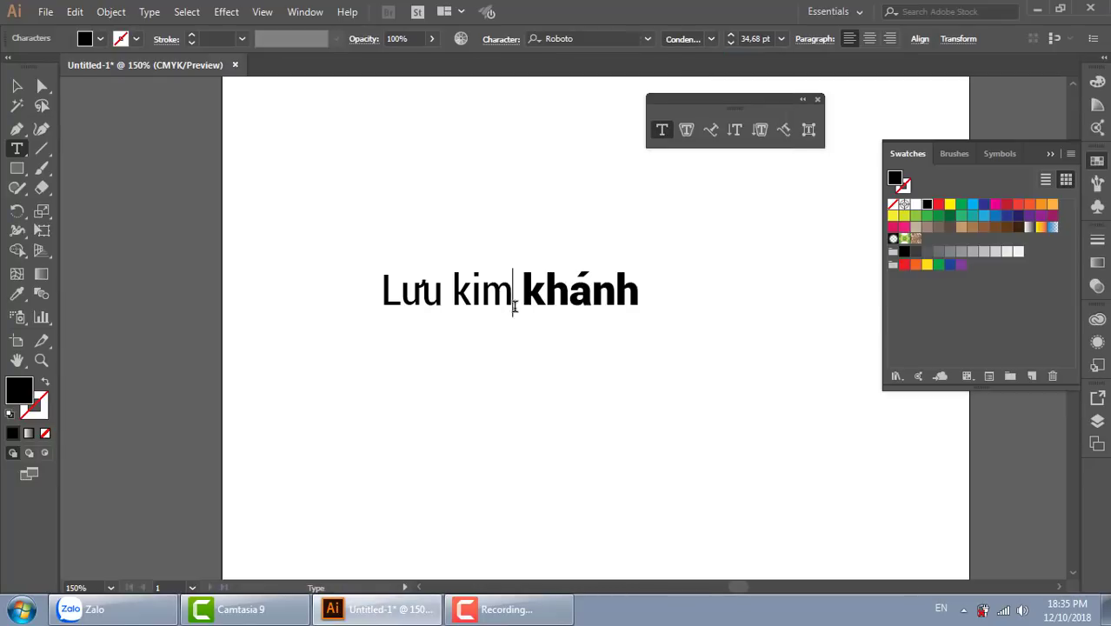
left_click(711, 39)
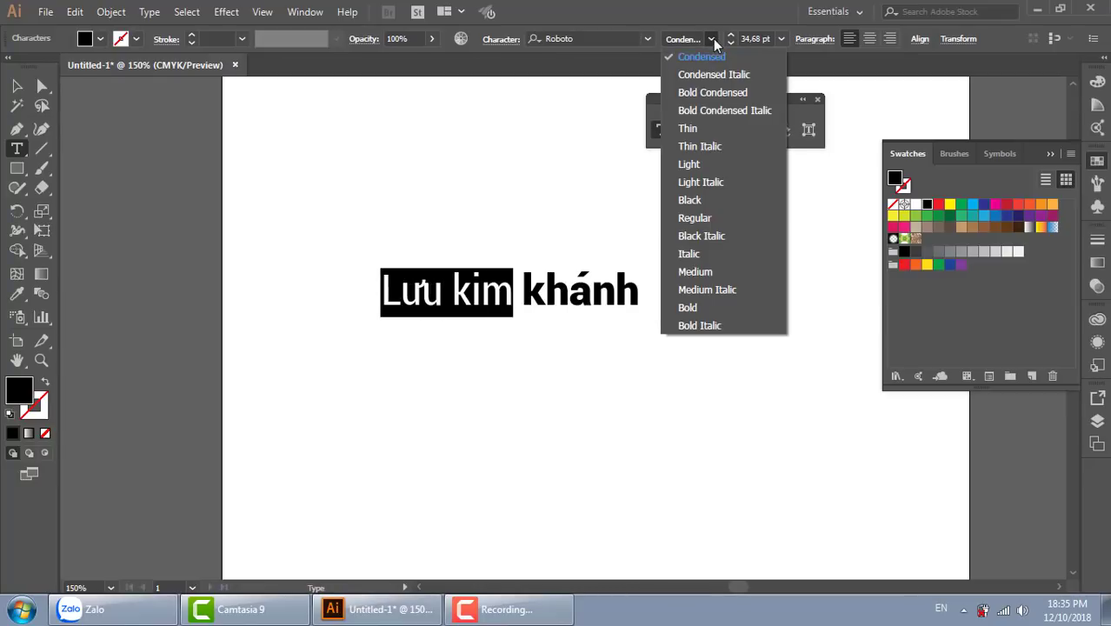
left_click(703, 146)
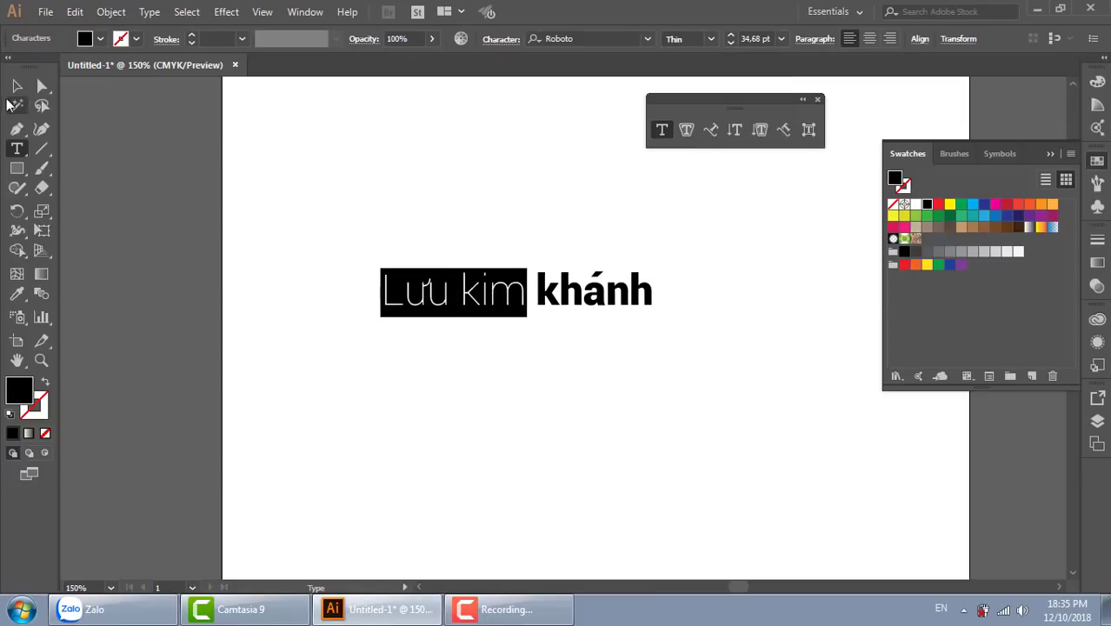
left_click(16, 86)
left_click(413, 176)
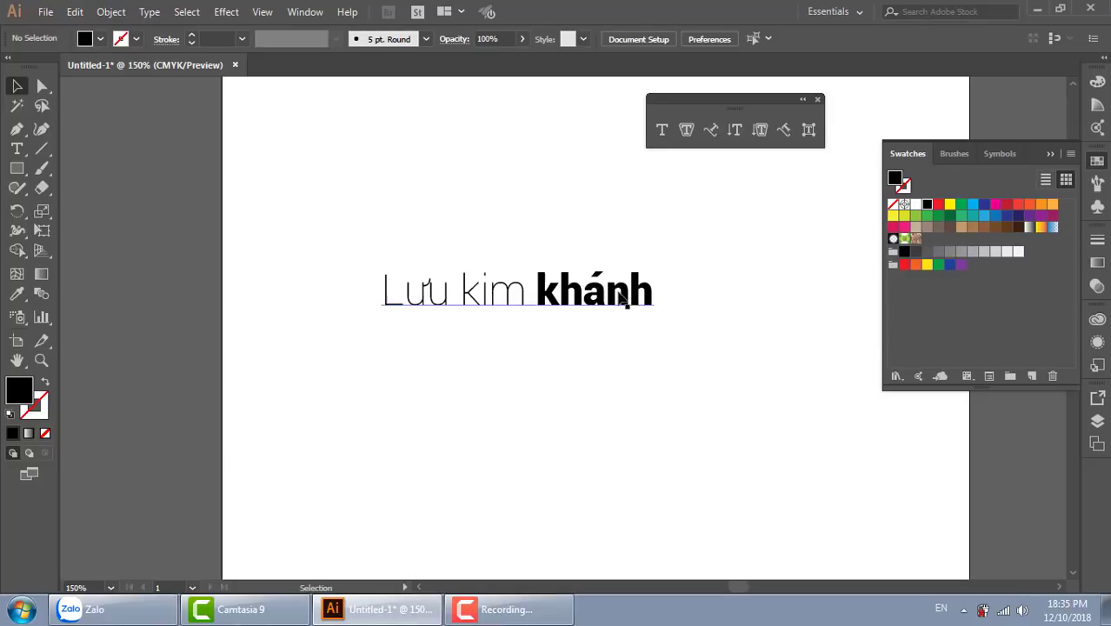
Step: Colour the name's last word red
key("t")
left_click_drag(538, 292, 677, 290)
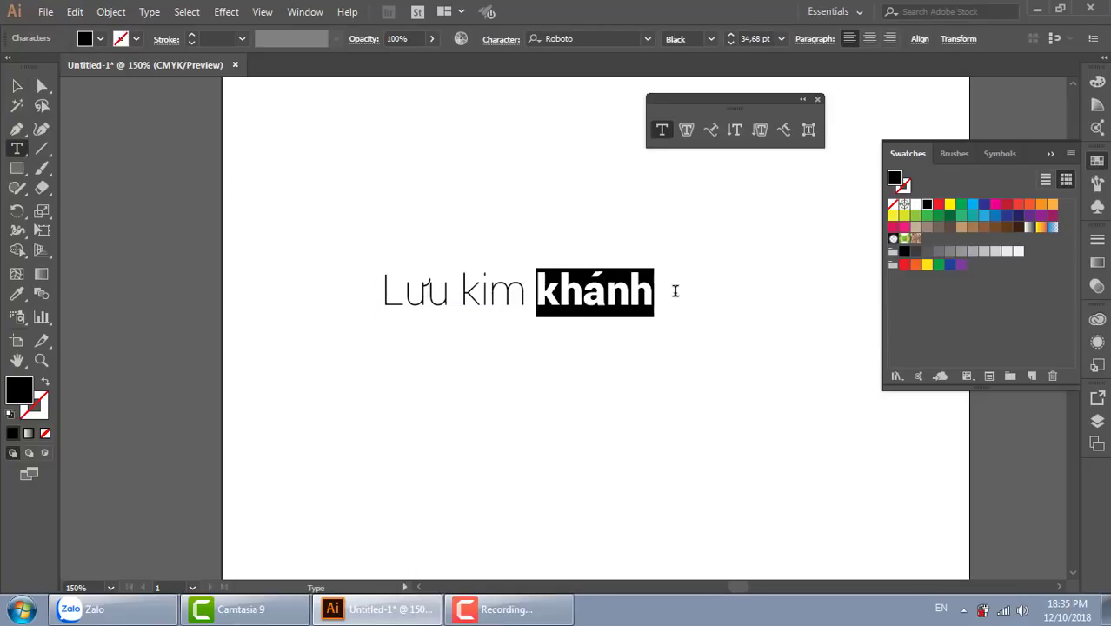
left_click(939, 205)
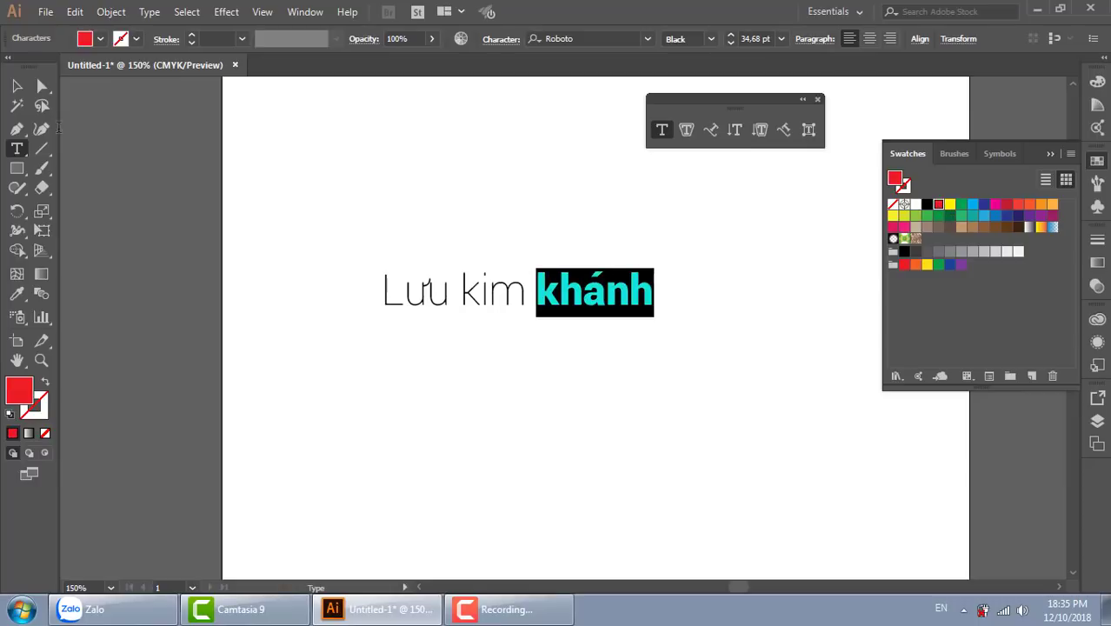
left_click(17, 86)
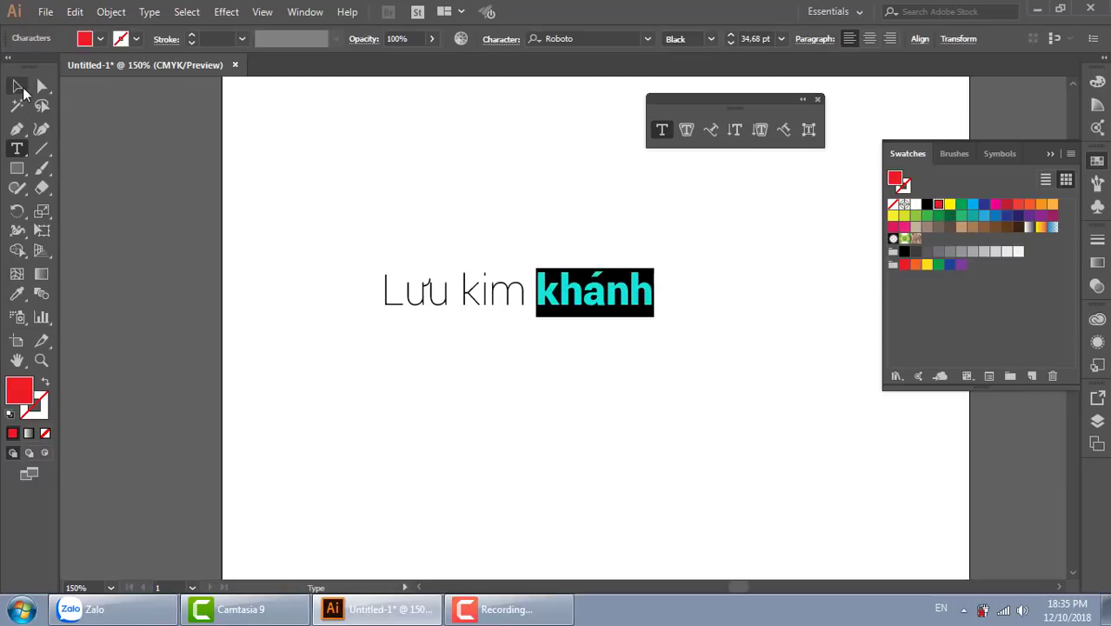
Step: Cut the red last word out of the name's text line
double_click(584, 296)
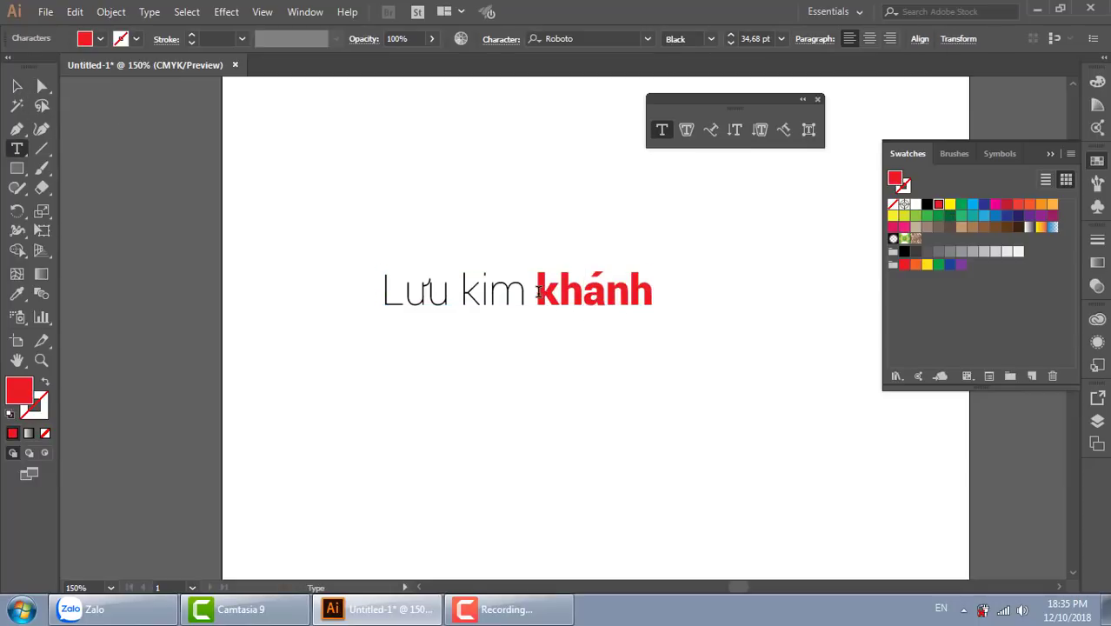
left_click_drag(537, 293, 678, 295)
key("ctrl+c")
key("BackSpace")
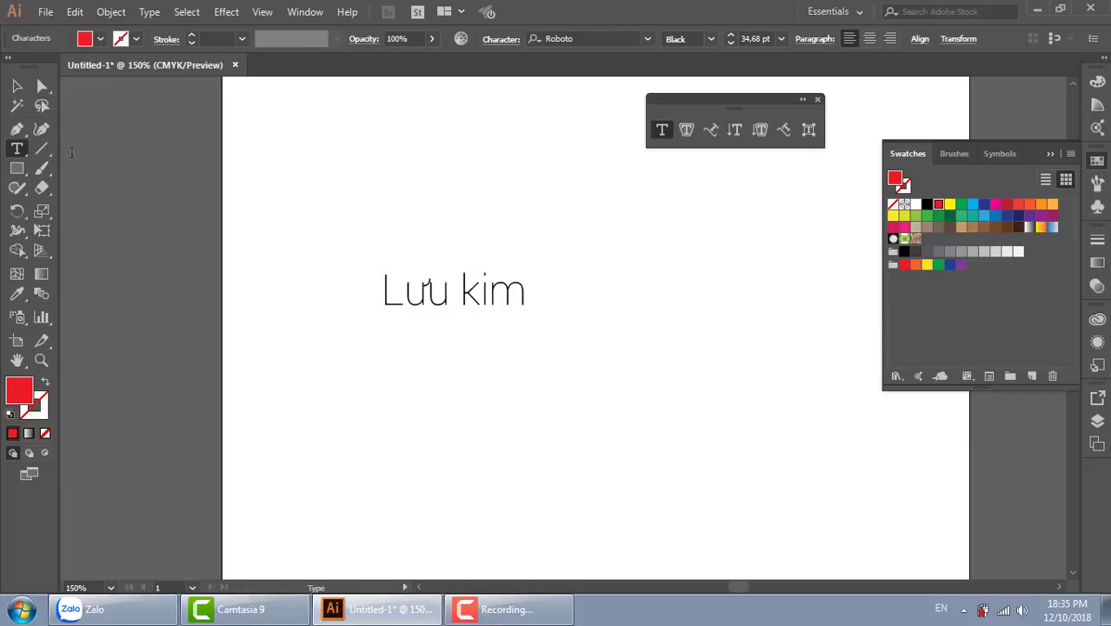
left_click(16, 86)
left_click(261, 185)
Step: Paste the last word as separate point text, move it after the first two words, and zoom in
key("t")
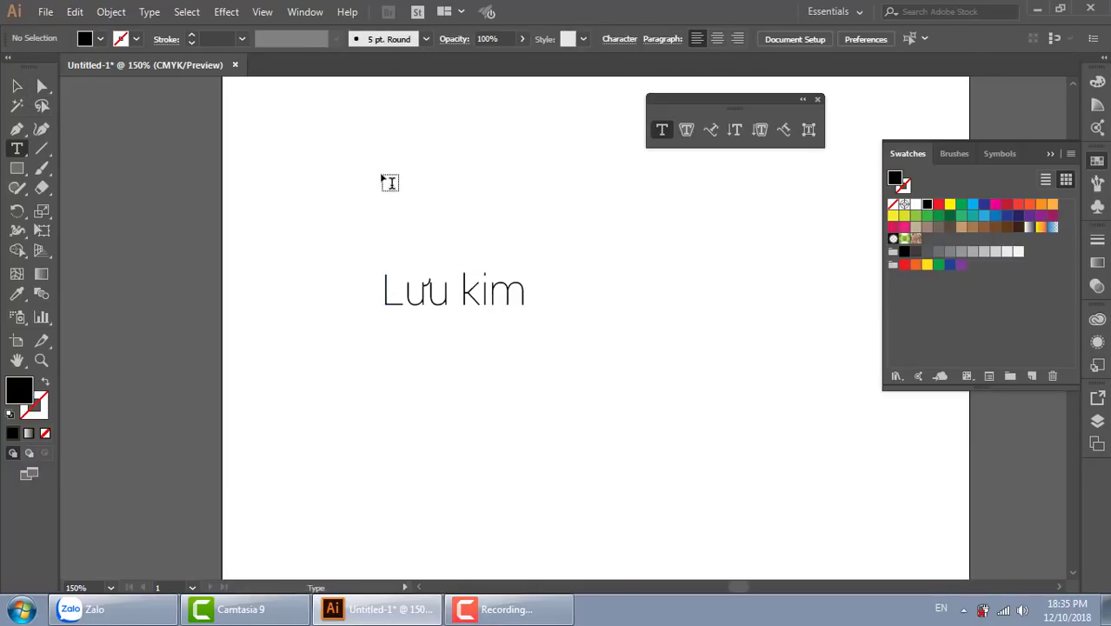
left_click(380, 173)
key("ctrl+v")
key("Escape")
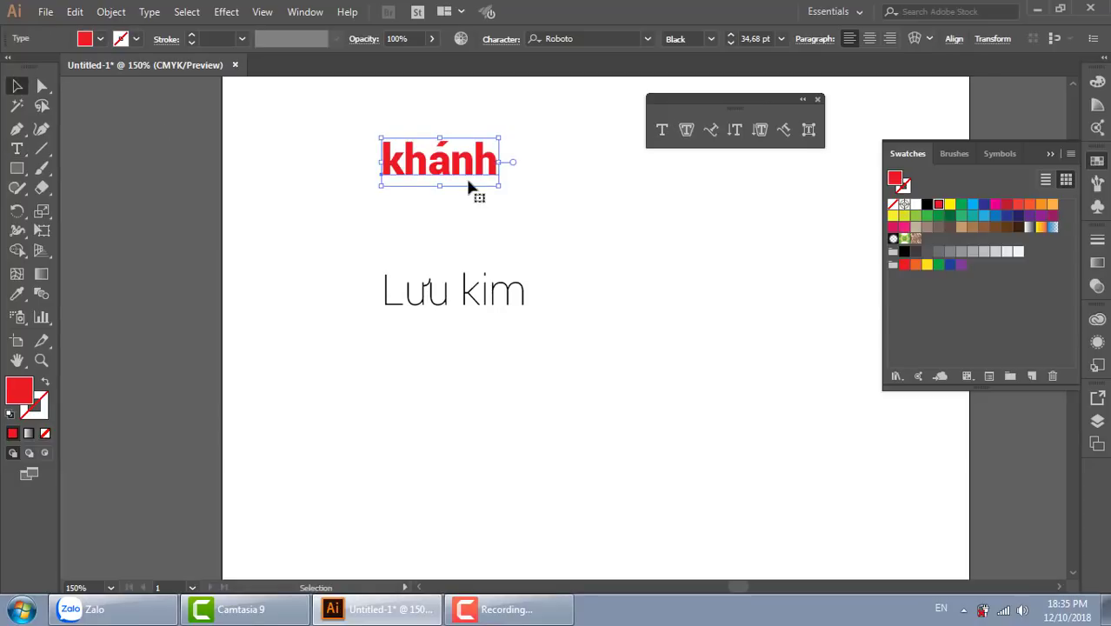
mouse_move(462, 181)
left_mouse_down()
mouse_move(582, 294)
mouse_move(564, 294)
left_mouse_up()
key("z")
left_click_drag(270, 192, 831, 415)
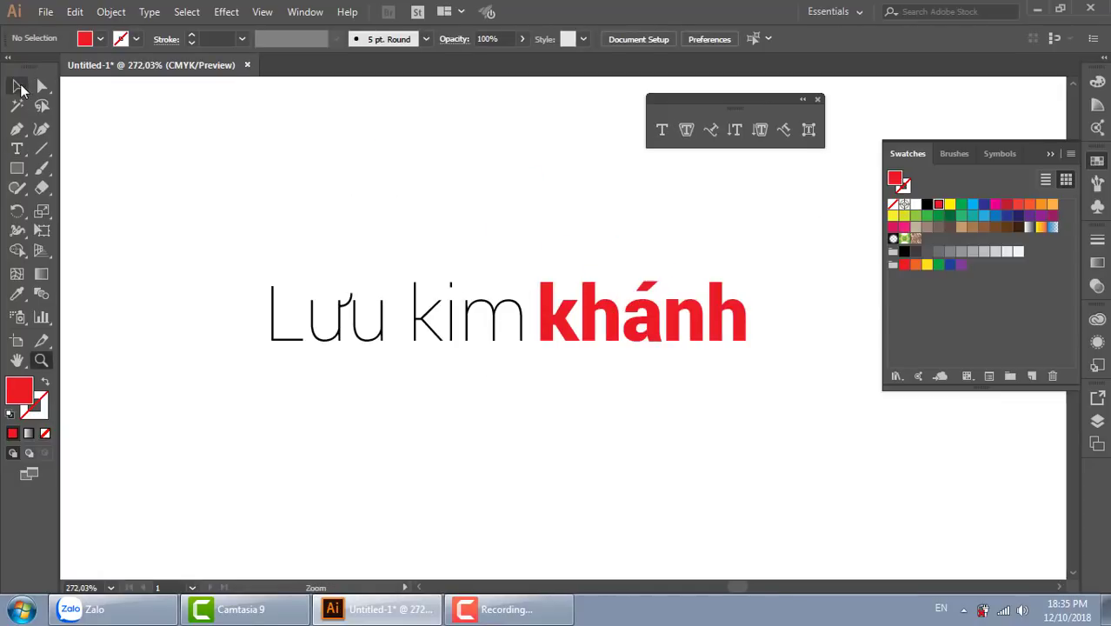
Step: Swap fill and stroke on the separate last-word text
left_click(17, 86)
left_click(696, 337)
key("shift+x")
left_click(800, 444)
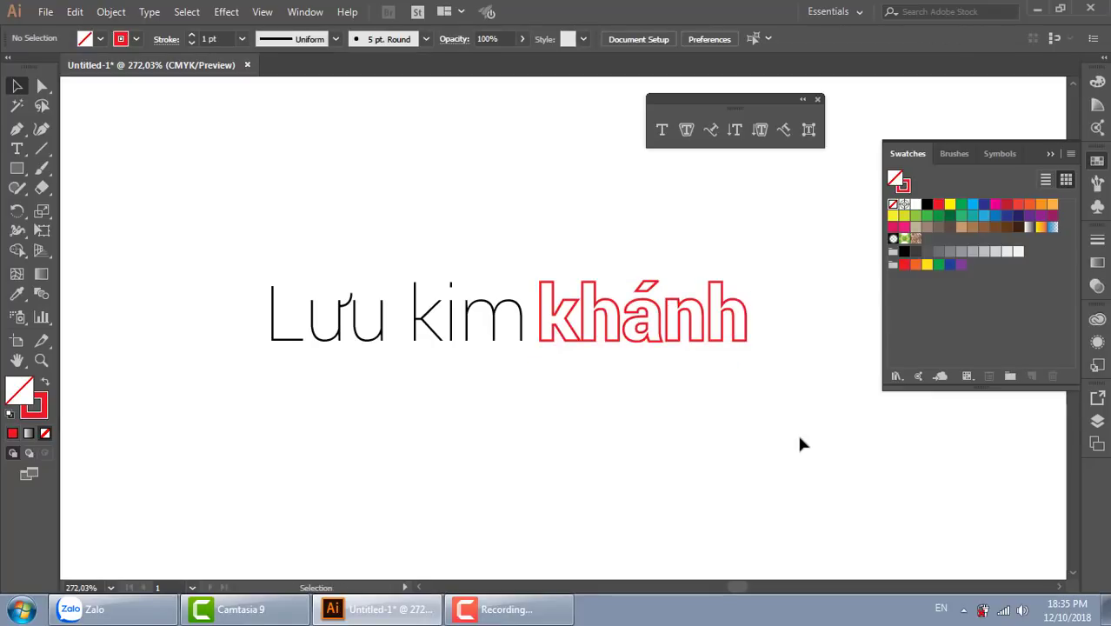
Step: Set the first two words to Roboto Black, nudge them left, and refill the last word solid red
left_click(525, 330)
left_click(711, 40)
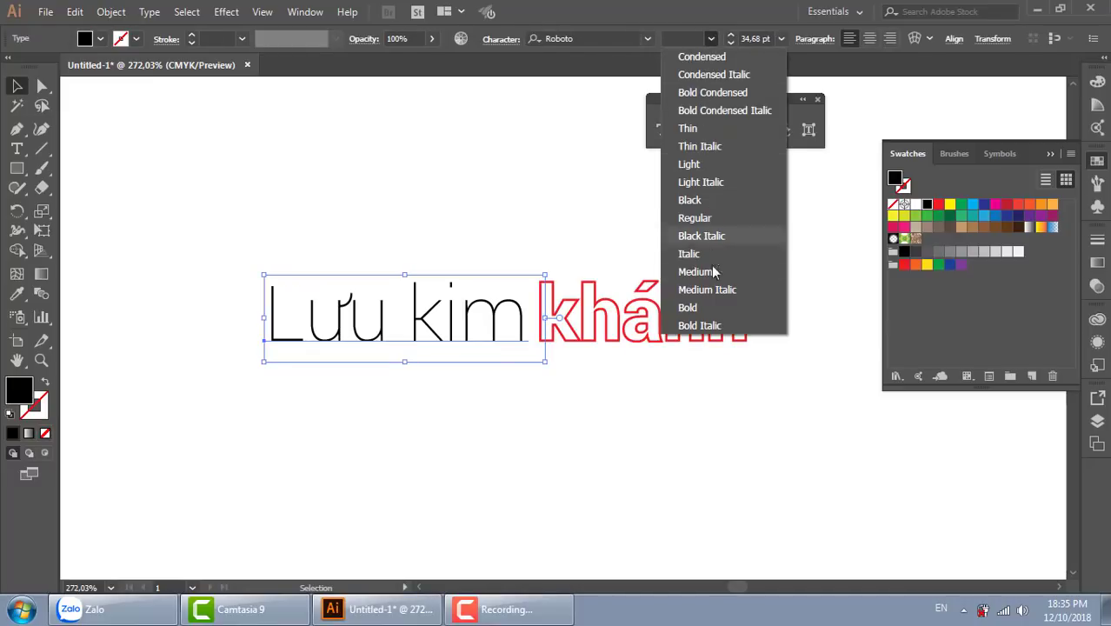
left_click(695, 201)
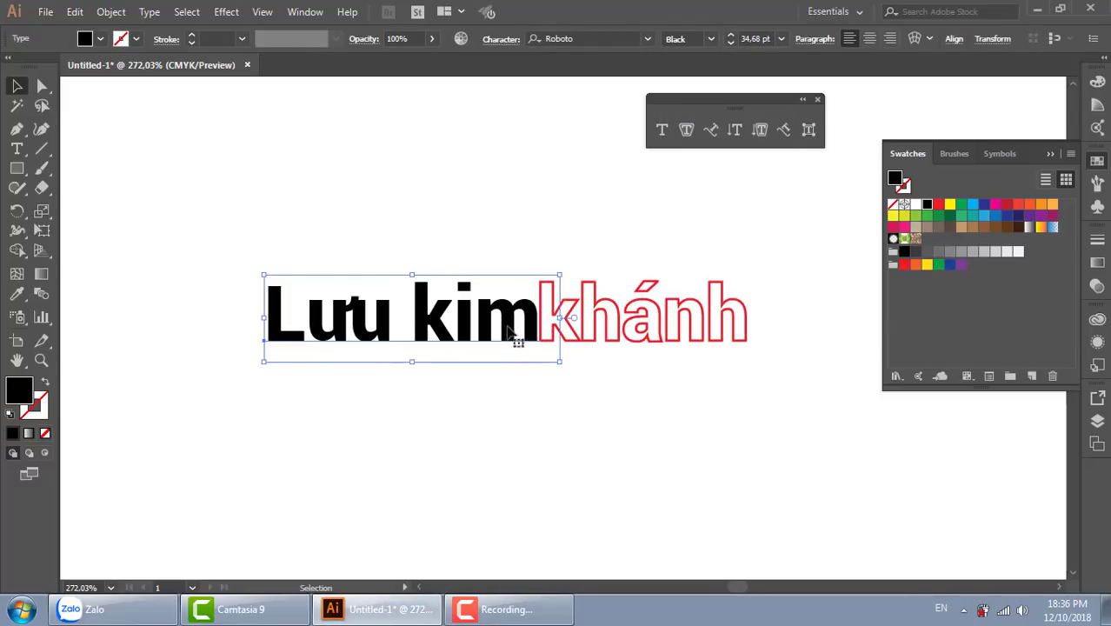
left_click_drag(508, 329, 494, 328)
left_click(618, 464)
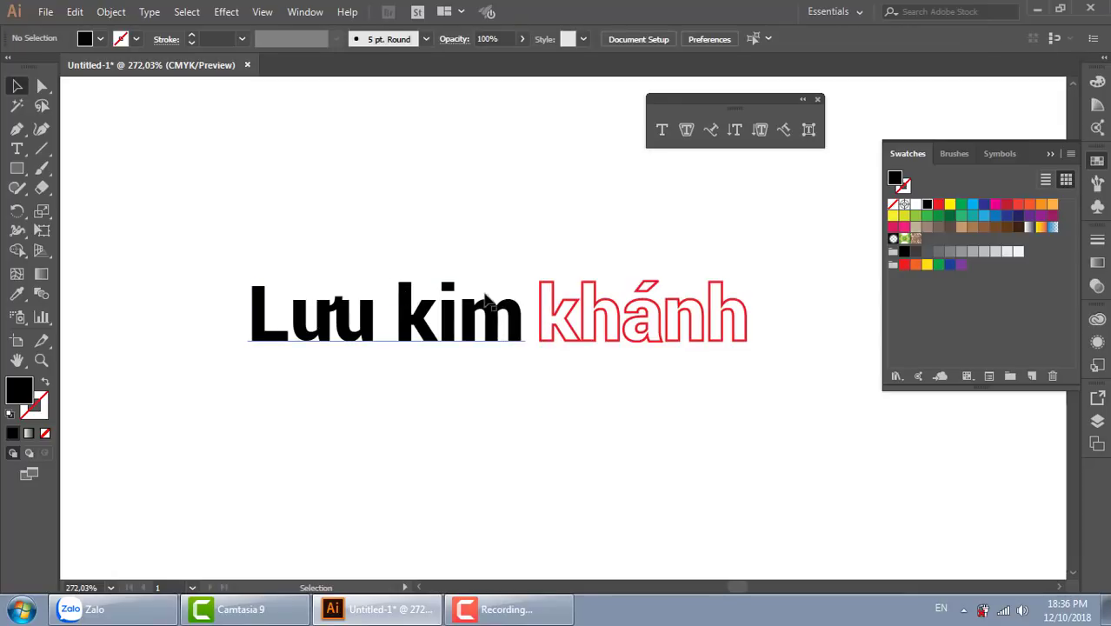
left_click(597, 322)
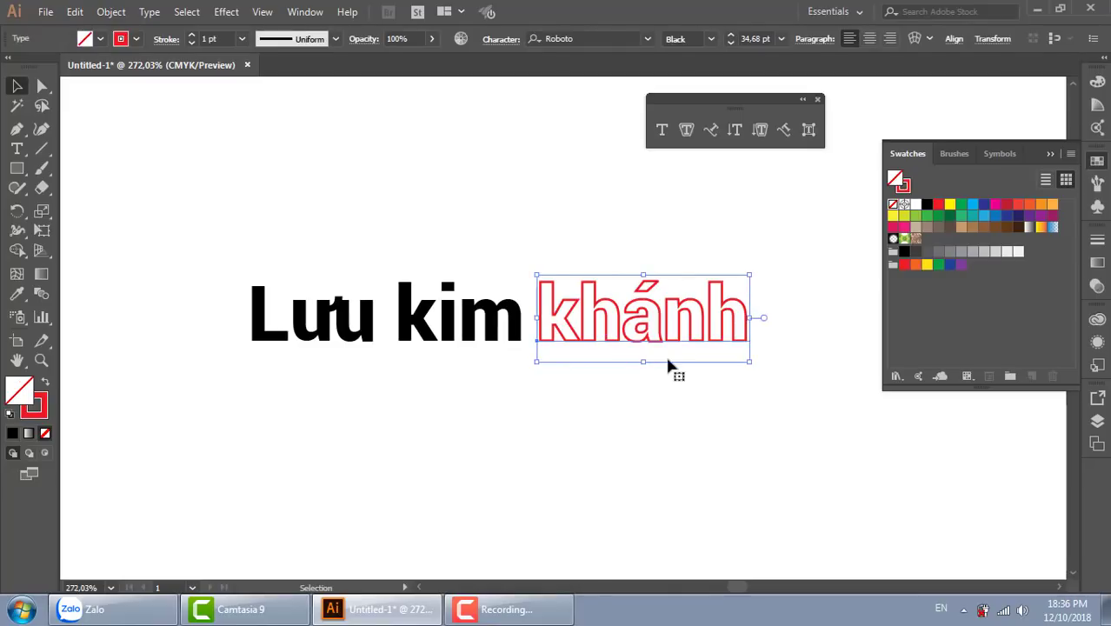
left_click(434, 393)
Step: Draw a red rectangle over the first two words and send it to the back
left_click(17, 167)
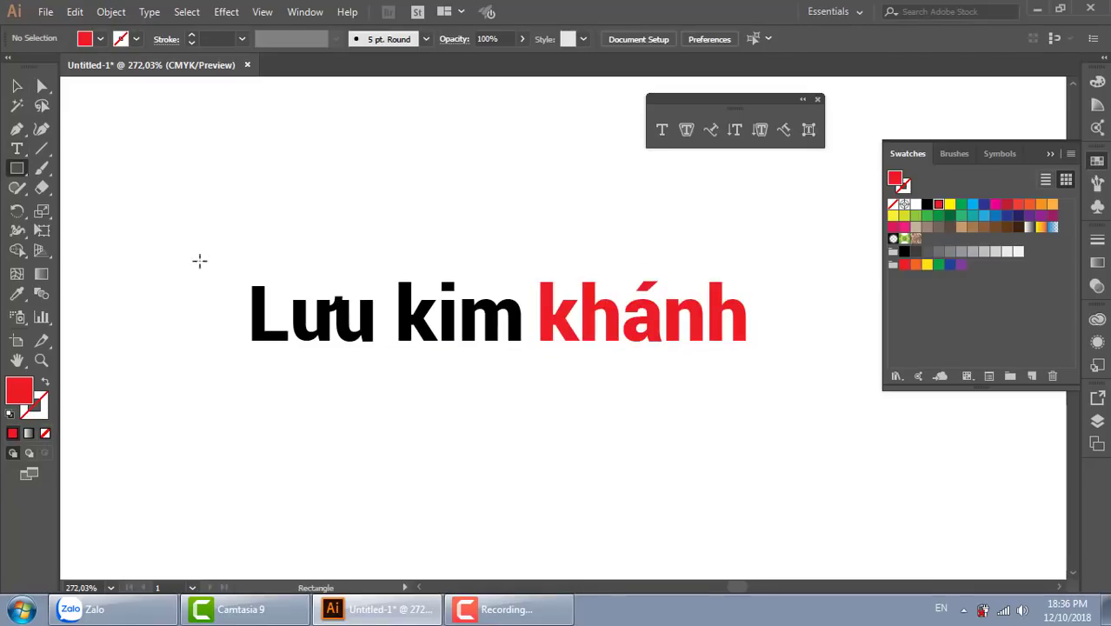
left_click_drag(225, 260, 532, 364)
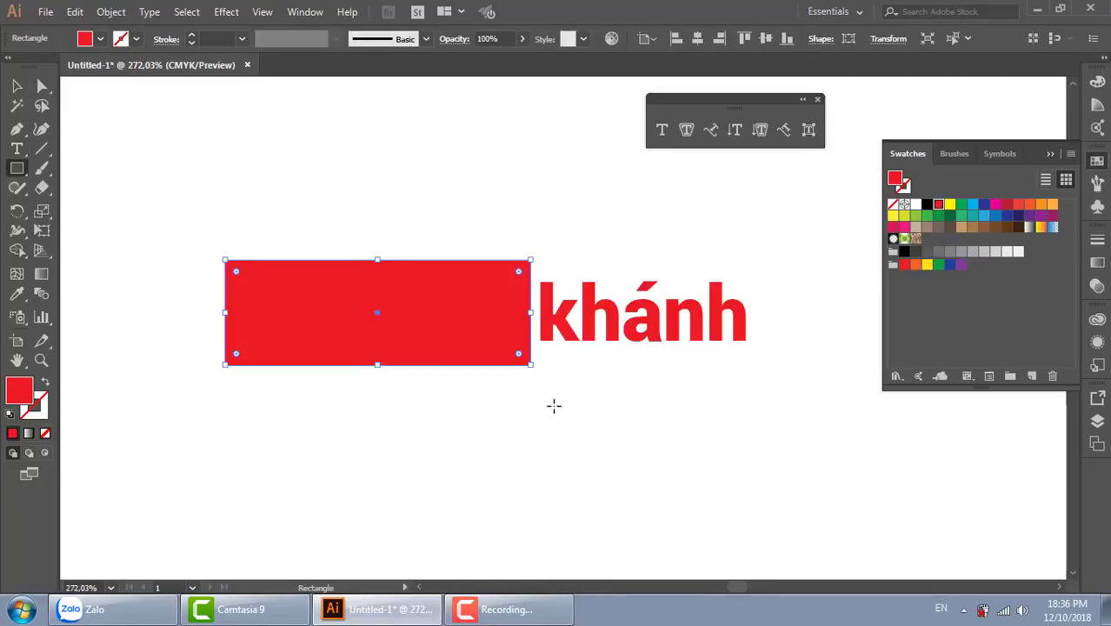
key("ctrl+shift+bracketleft")
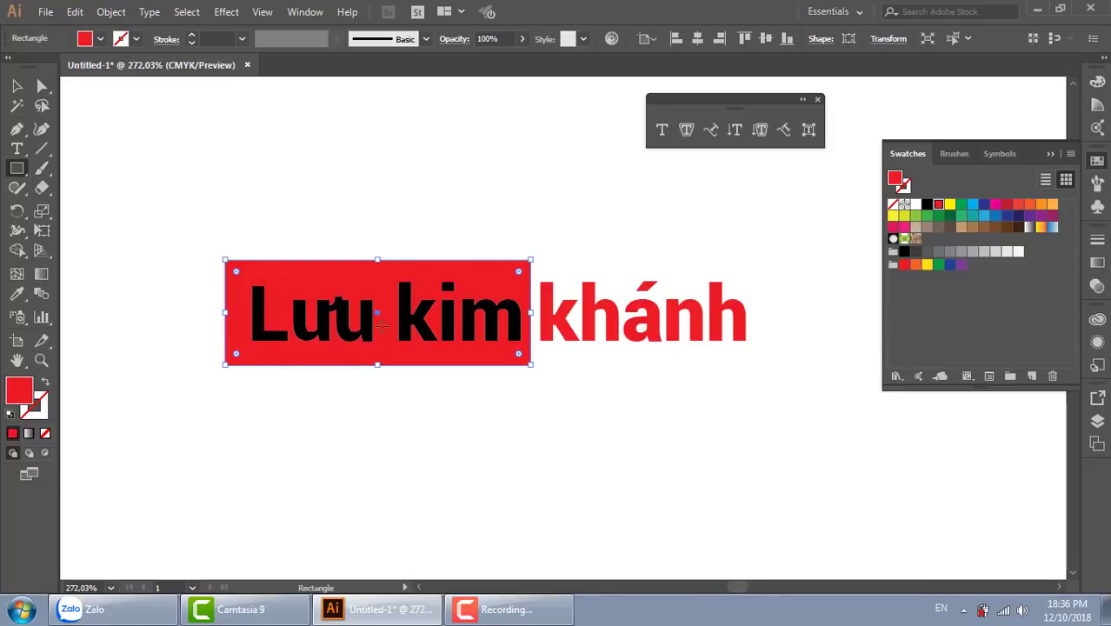
Step: Duplicate the rectangle to the right behind the last word and fill it black
left_click(17, 87)
left_click(384, 199)
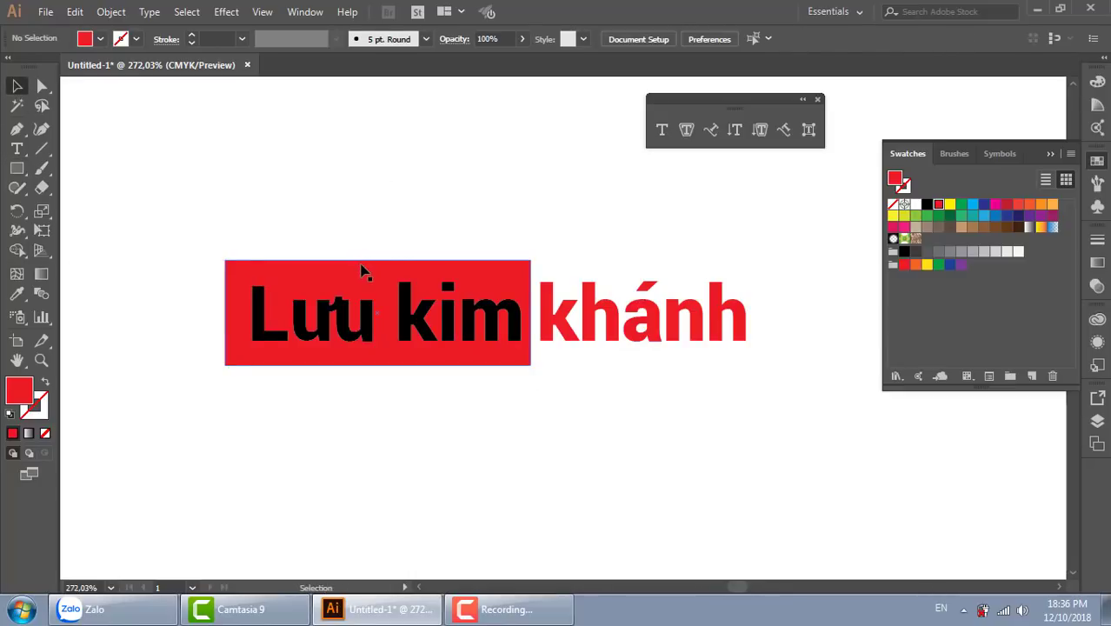
left_click(365, 267)
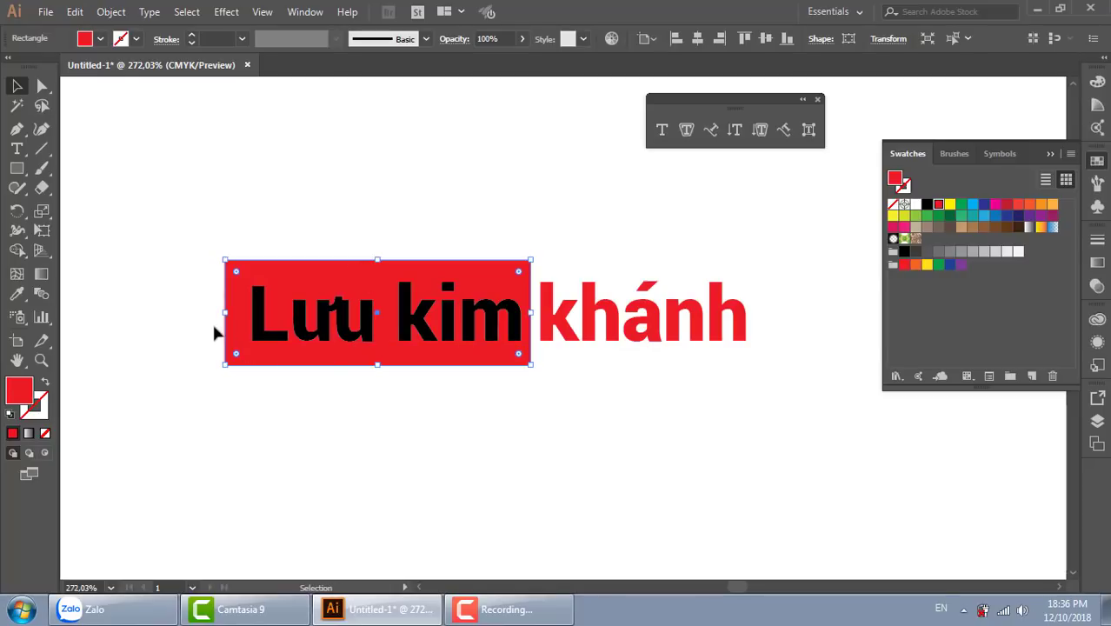
left_click_drag(228, 313, 786, 313)
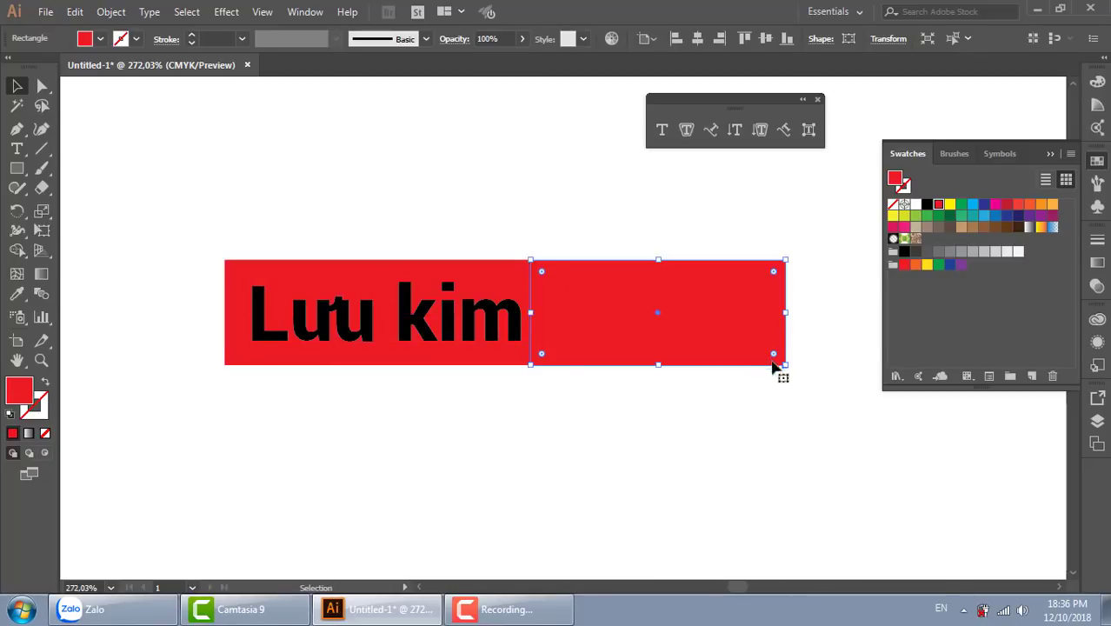
left_click(927, 204)
left_click(673, 213)
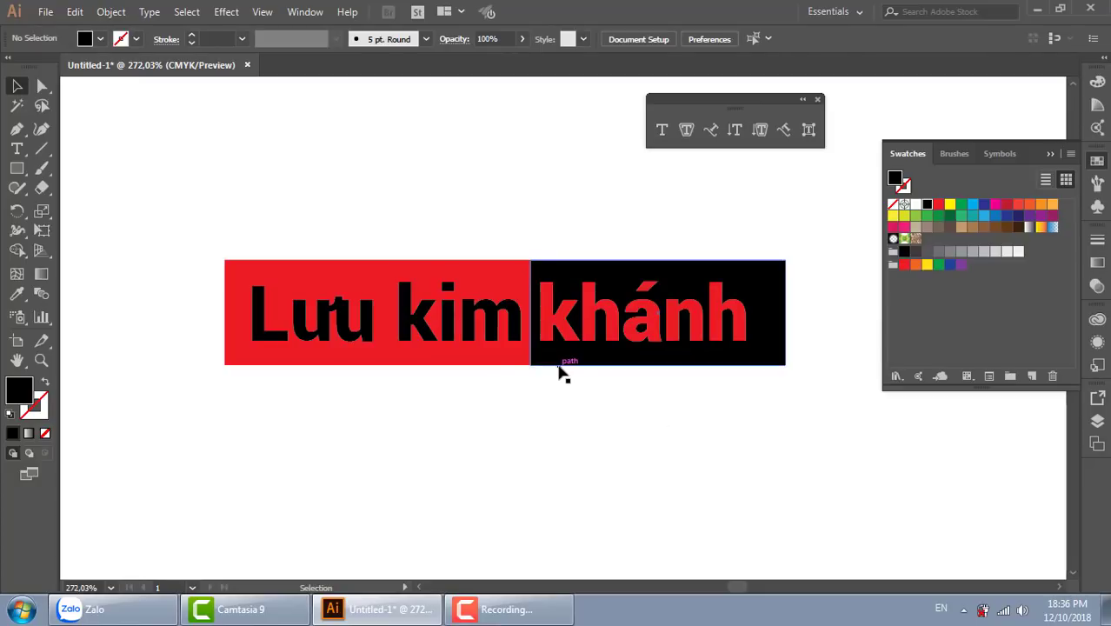
Step: Make the first two words of the name white
left_click(507, 342)
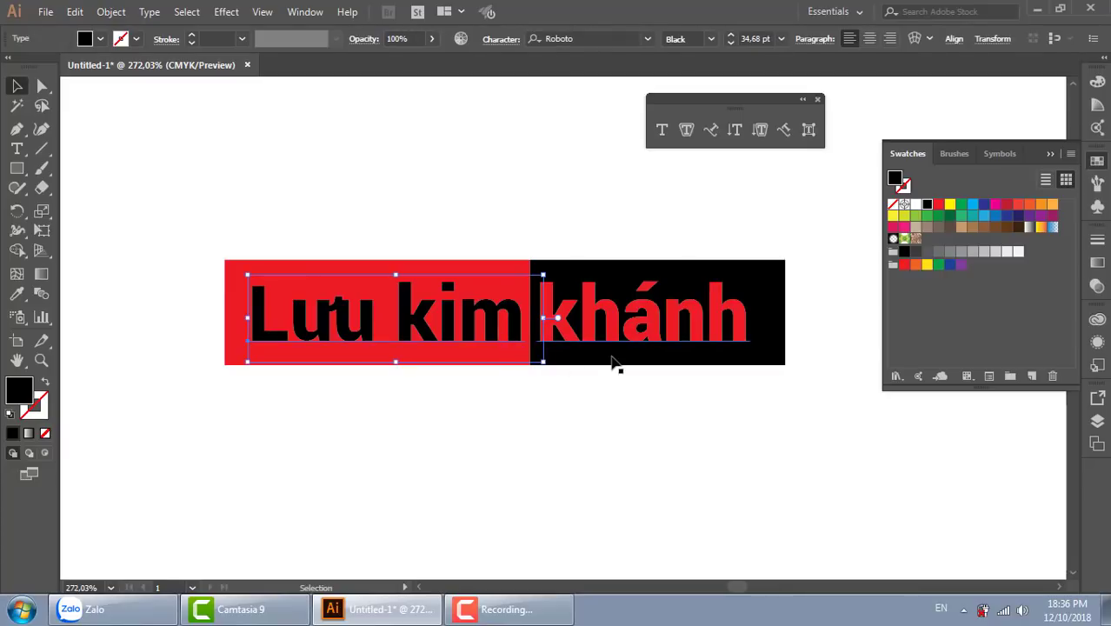
left_click(916, 205)
left_click(633, 423)
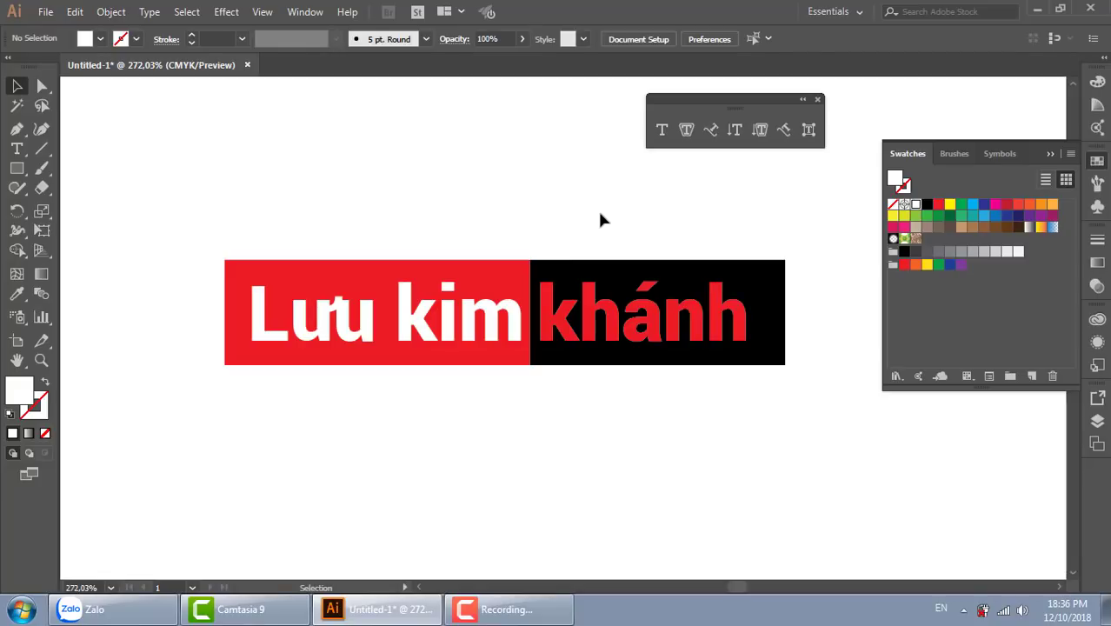
Step: Zoom out to the whole artboard, undo an accidental move, and open Explorer's Computer window
key("ctrl+minus")
key("ctrl+minus")
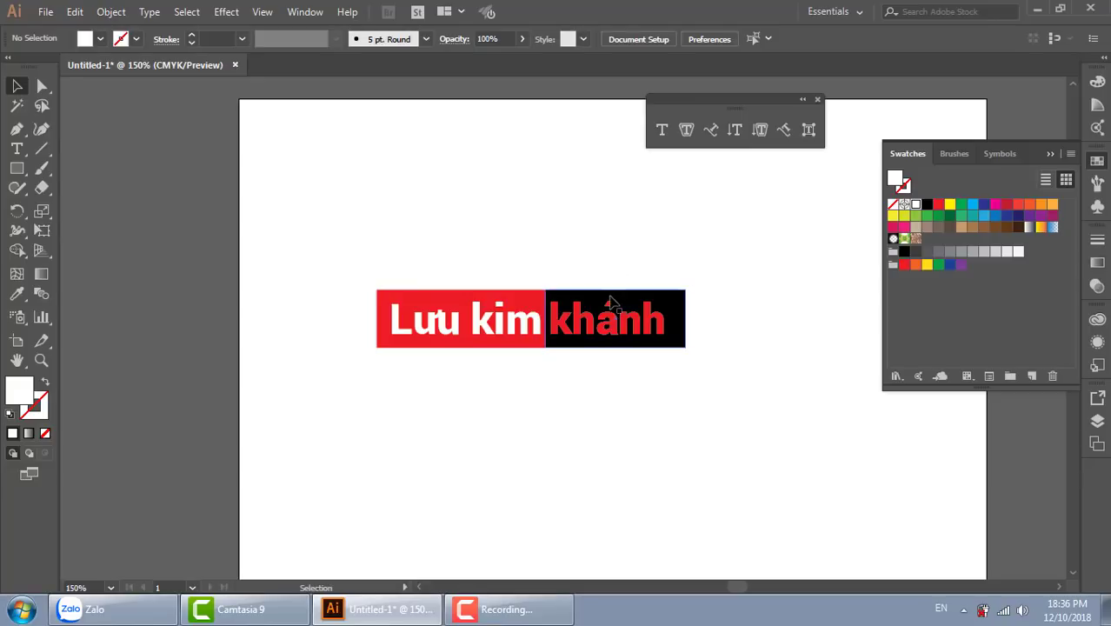
left_click_drag(611, 301, 611, 251)
key("ctrl+z")
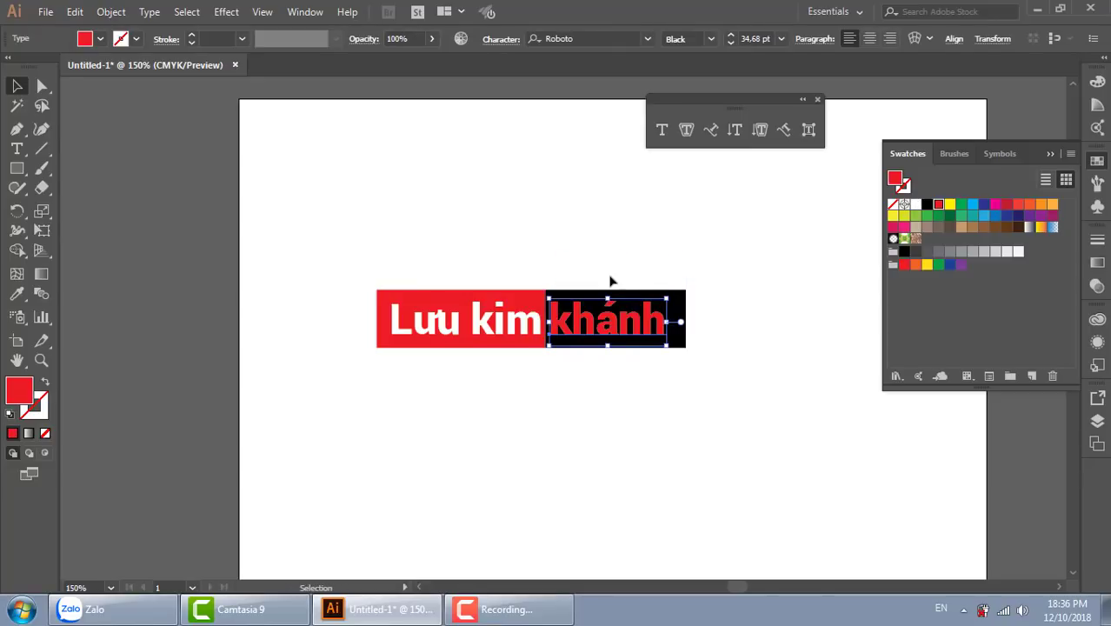
left_click(620, 237)
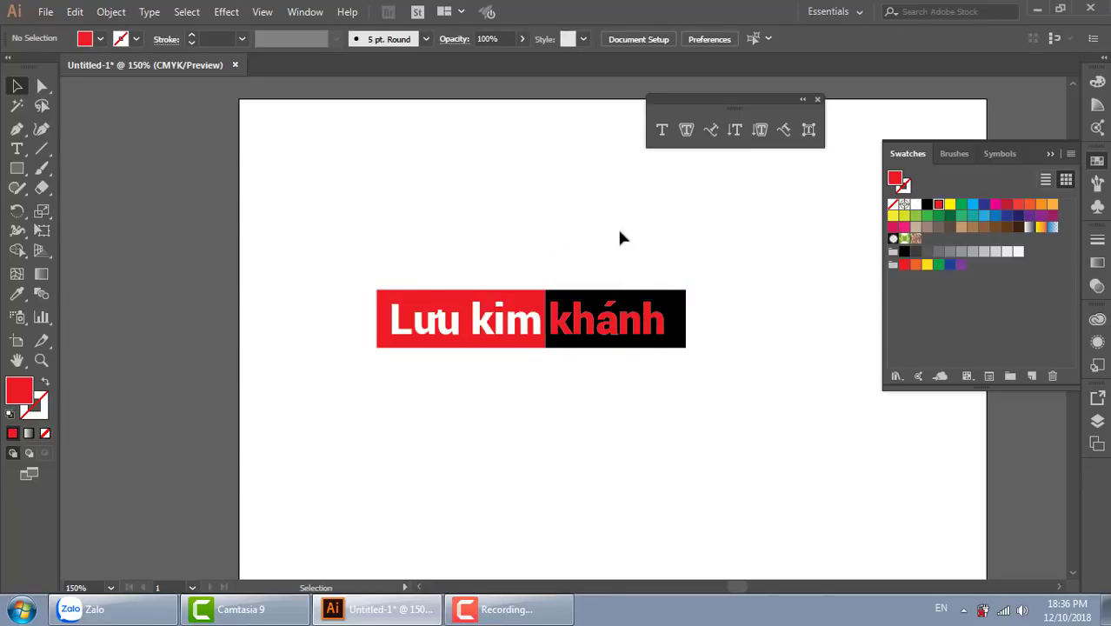
key("super+e")
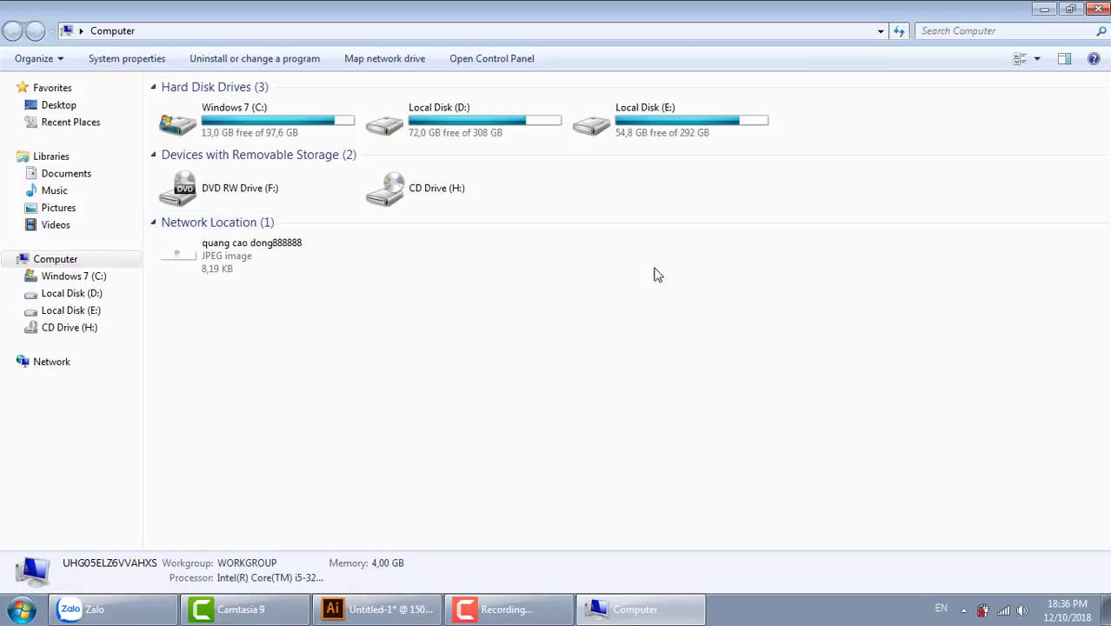
Step: Browse Local Disk (E:) › nội dung đồ họa into the bocuc chu folder of 58 layout images
double_click(703, 131)
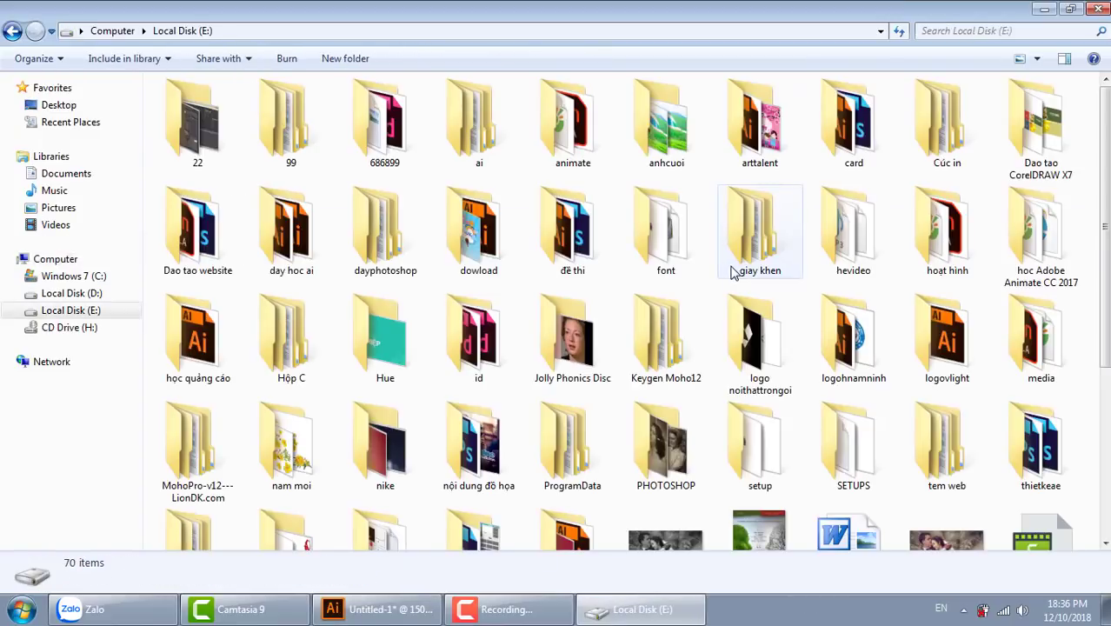
double_click(481, 448)
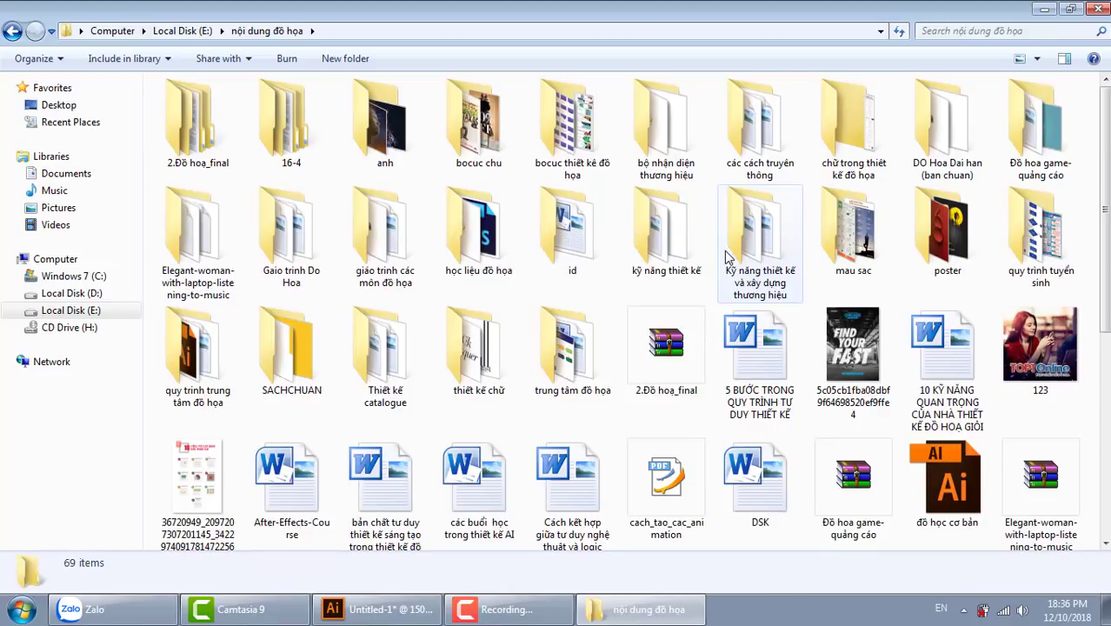
double_click(873, 143)
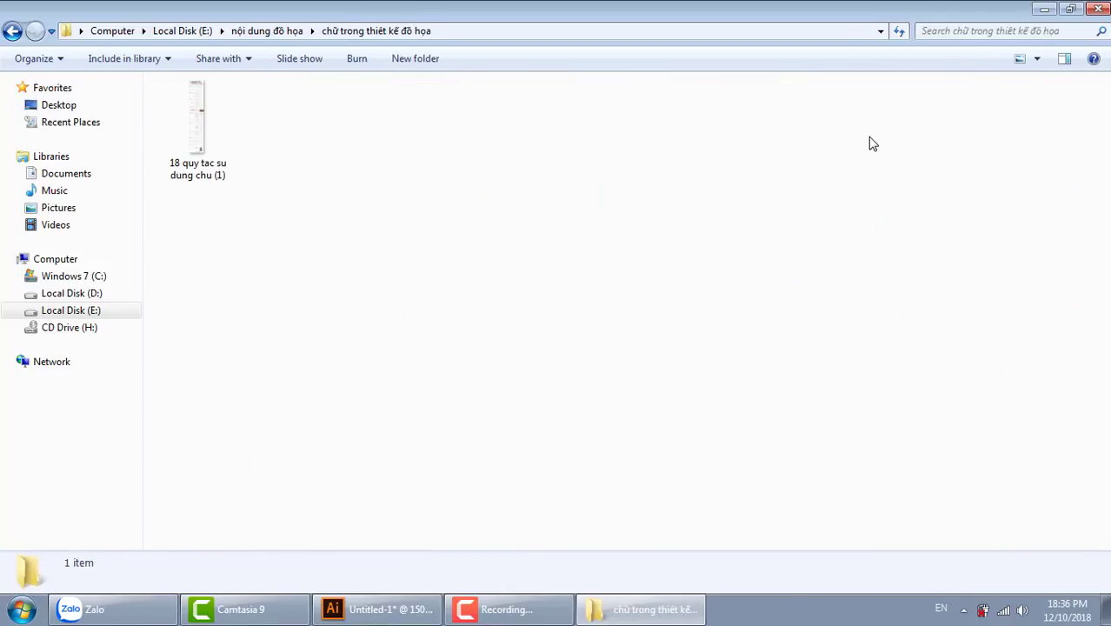
left_click(13, 33)
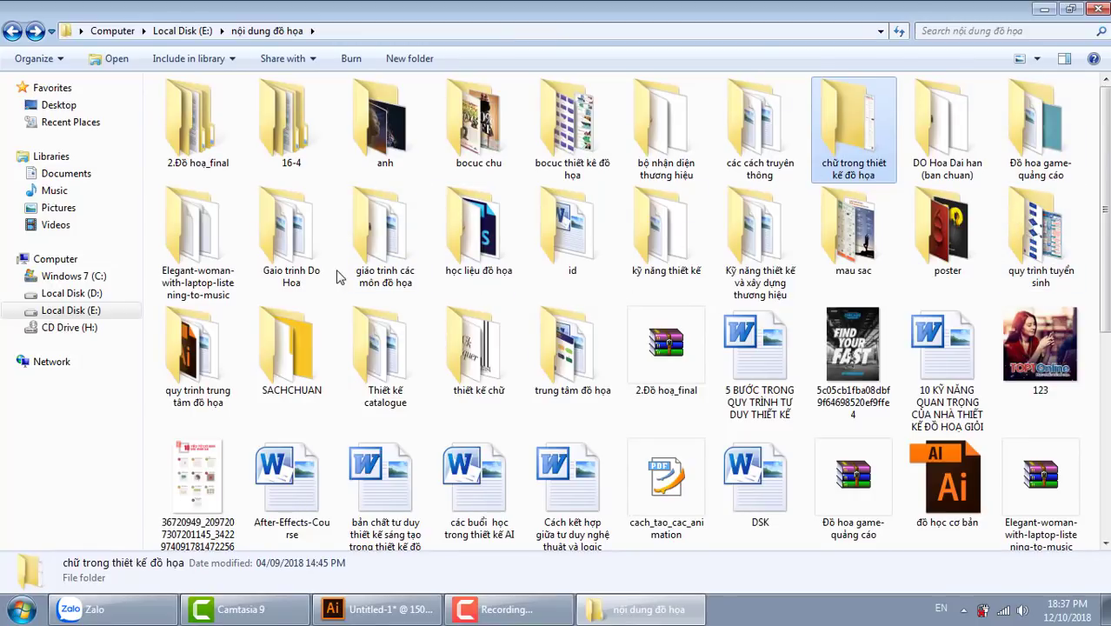
double_click(485, 170)
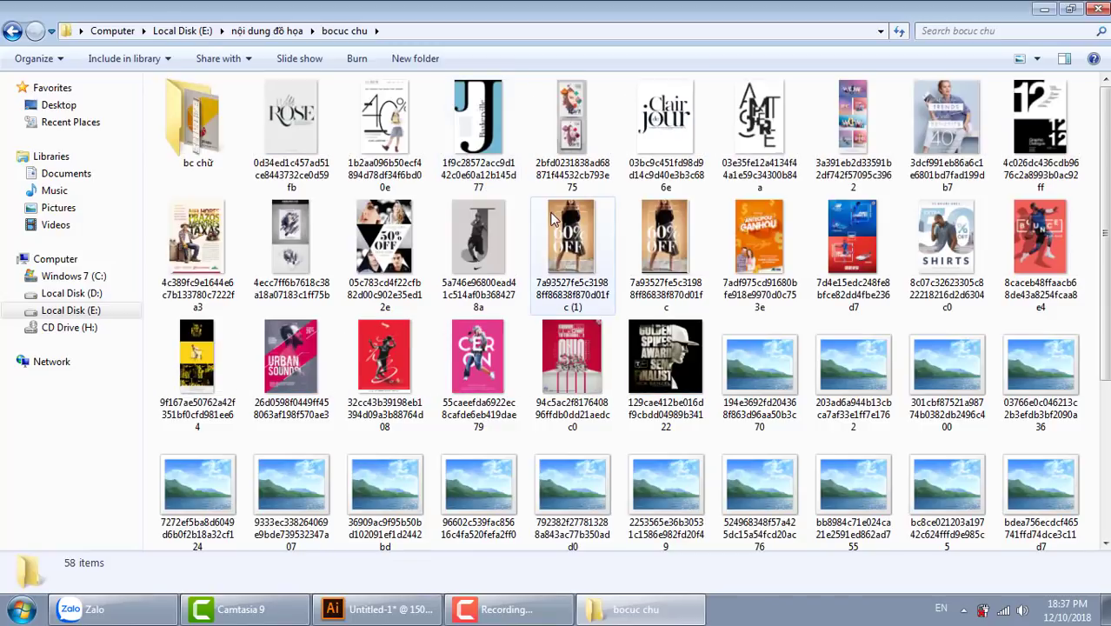
double_click(291, 122)
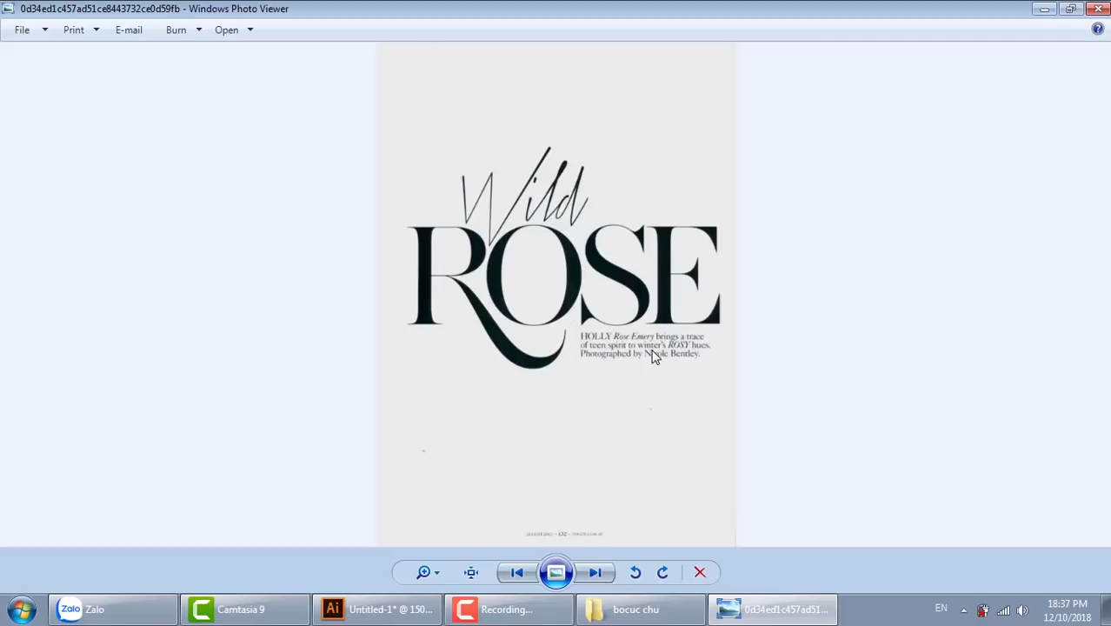
left_click(1100, 9)
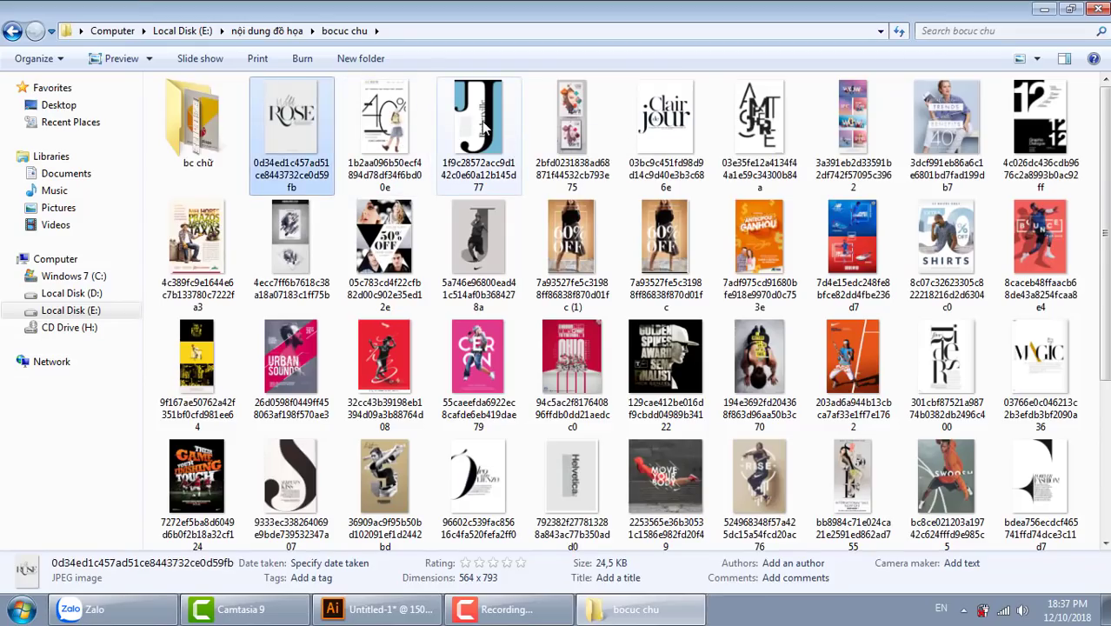
left_click(487, 129)
double_click(487, 129)
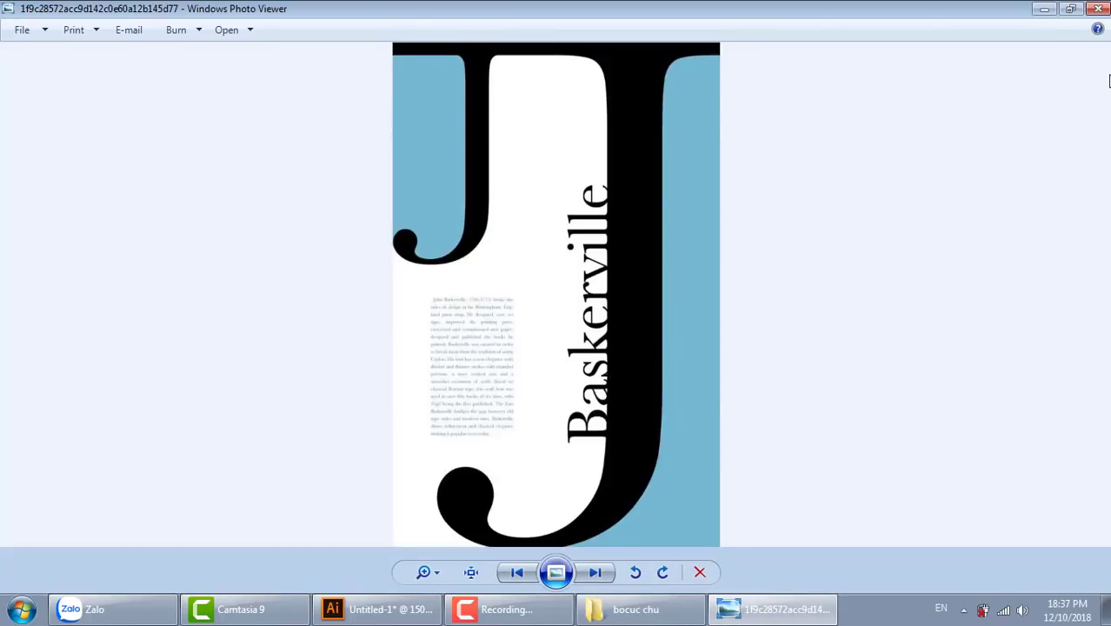
left_click(1101, 9)
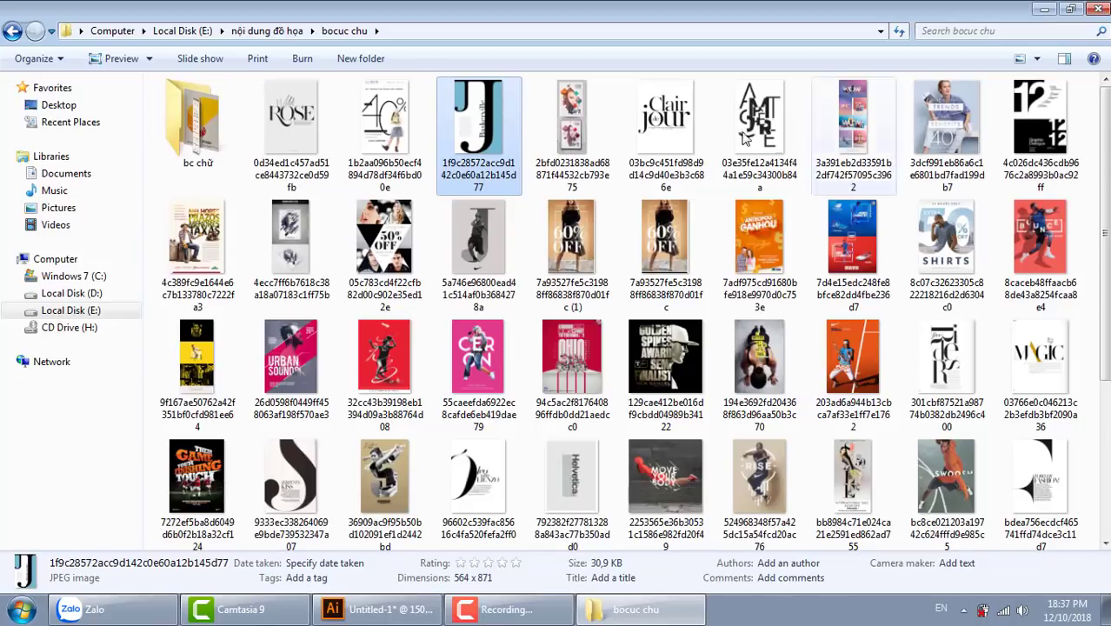
double_click(674, 131)
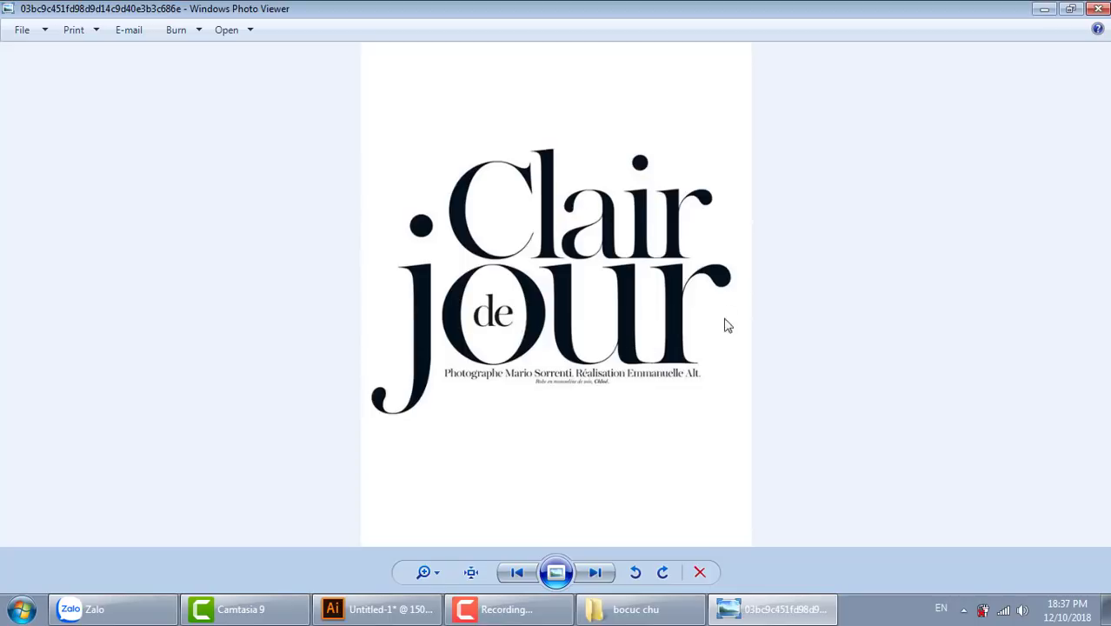
left_click(1098, 9)
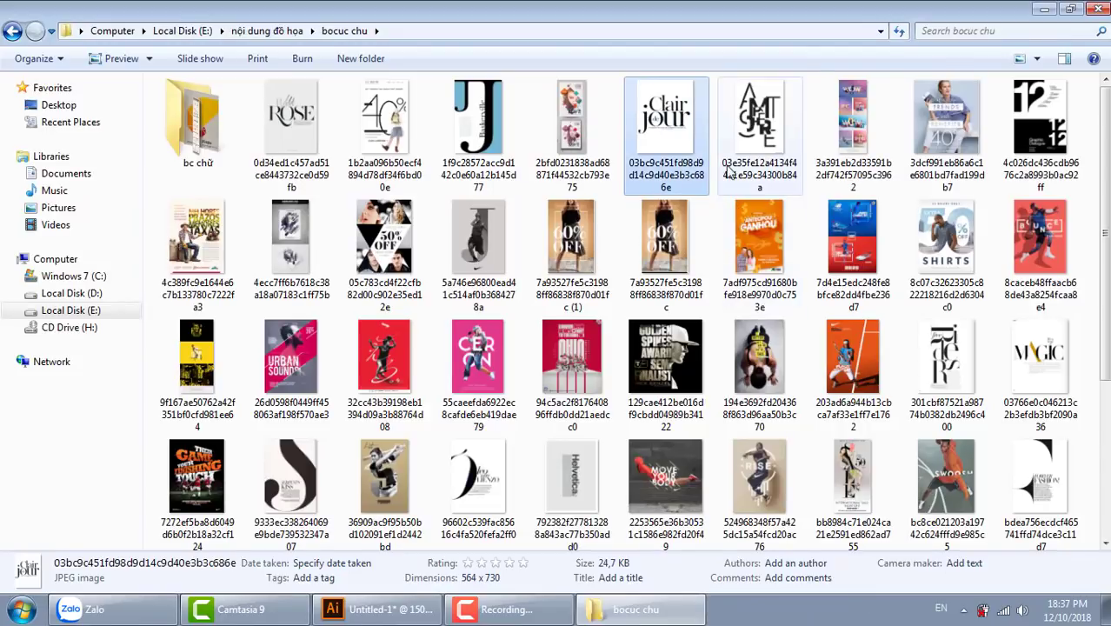
double_click(957, 361)
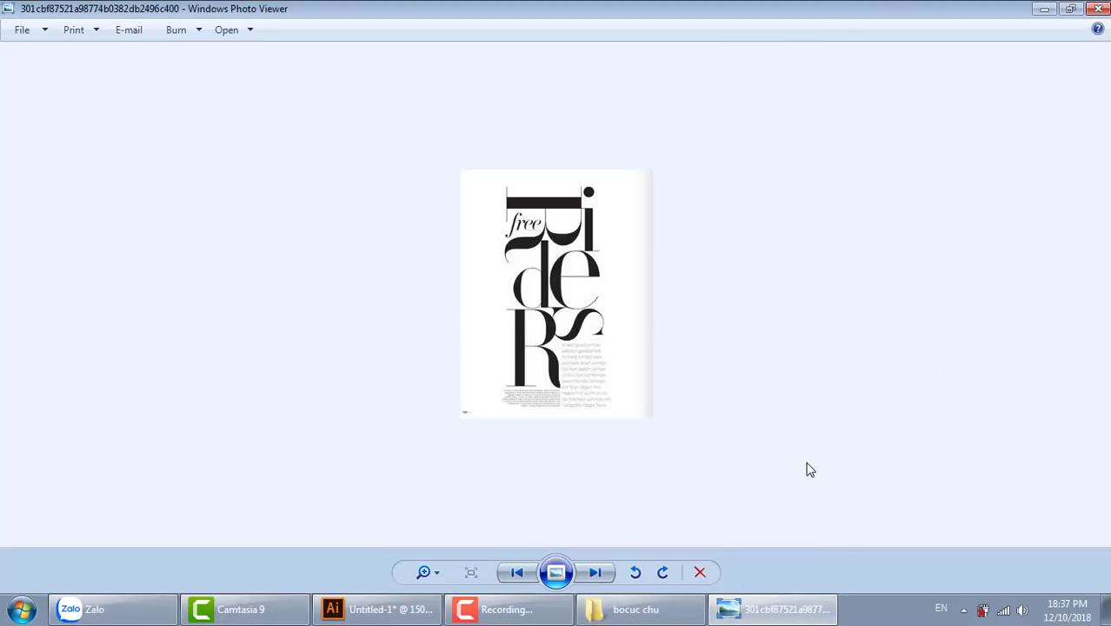
left_click(1098, 9)
double_click(1030, 382)
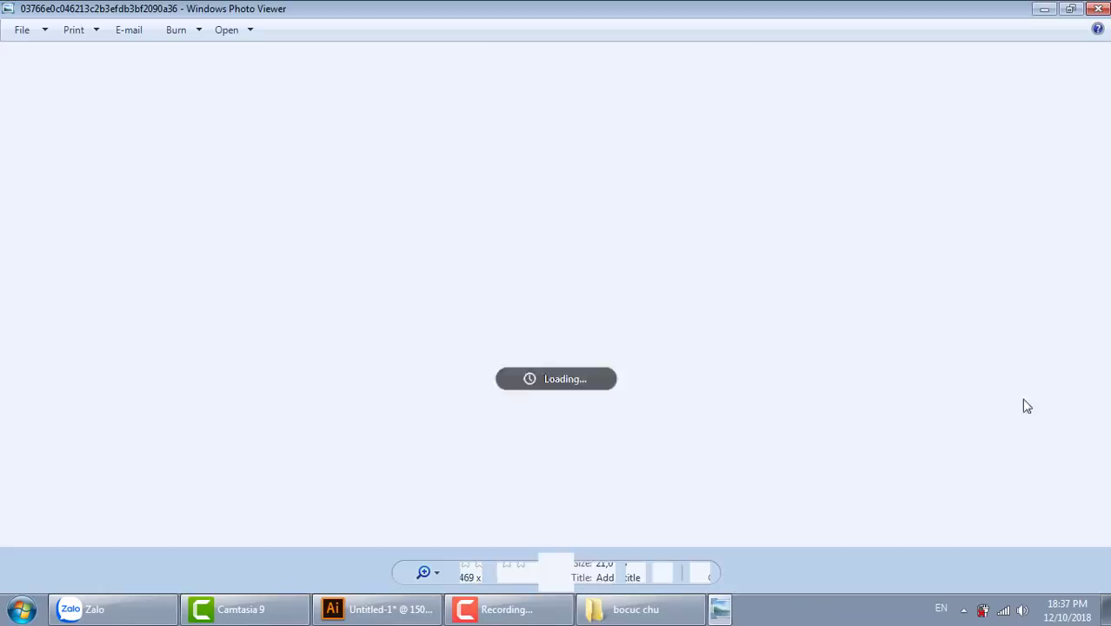
left_click(1098, 9)
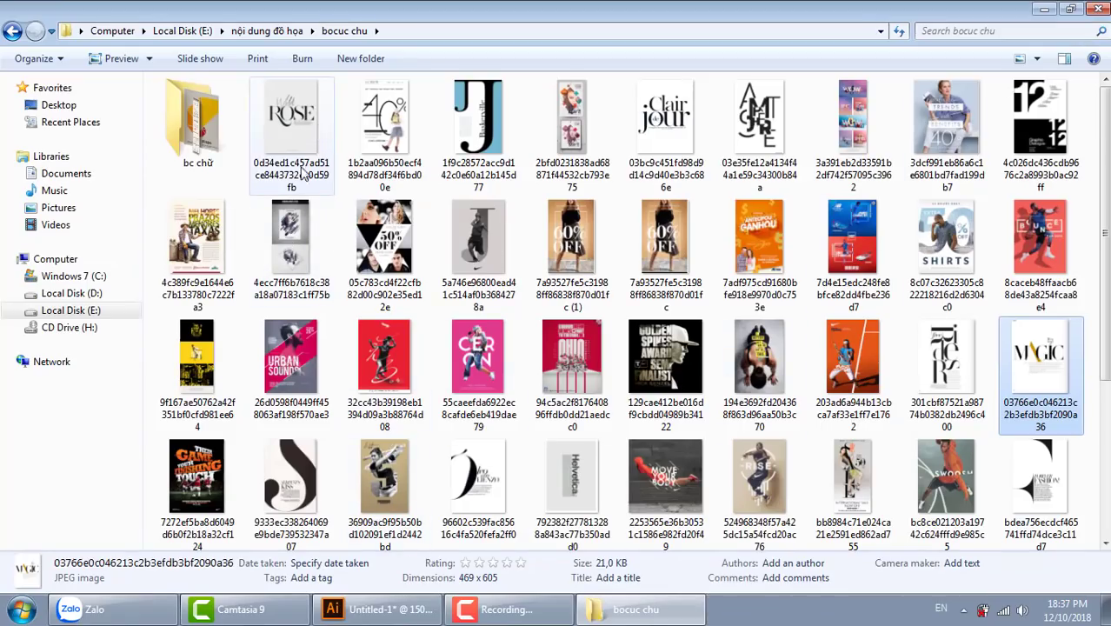
scroll(1035, 313, "down", 3)
Step: Look through the bc chữ subfolder, then return to nội dung đồ họa
scroll(1052, 244, "down", 3)
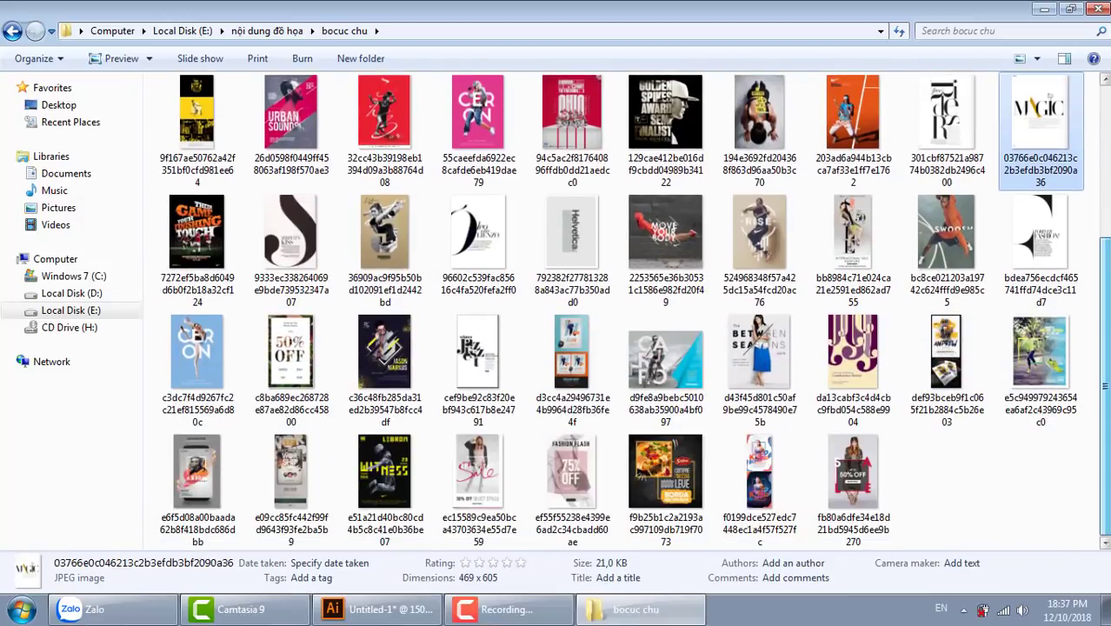
scroll(1086, 135, "up", 6)
double_click(196, 122)
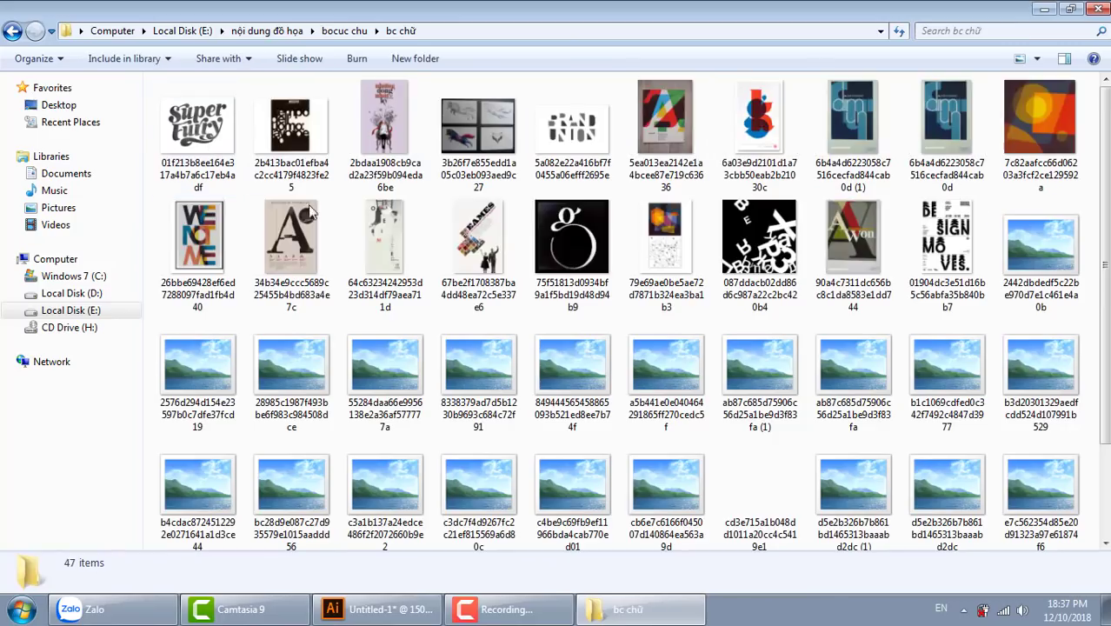
scroll(1106, 153, "down", 2)
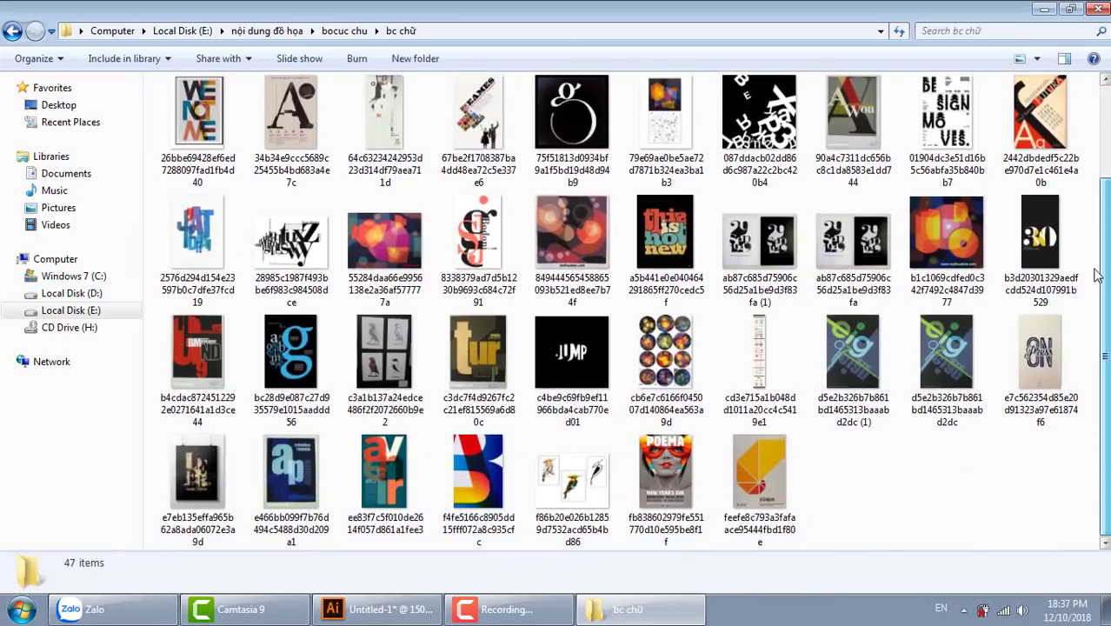
left_click(13, 31)
left_click(13, 32)
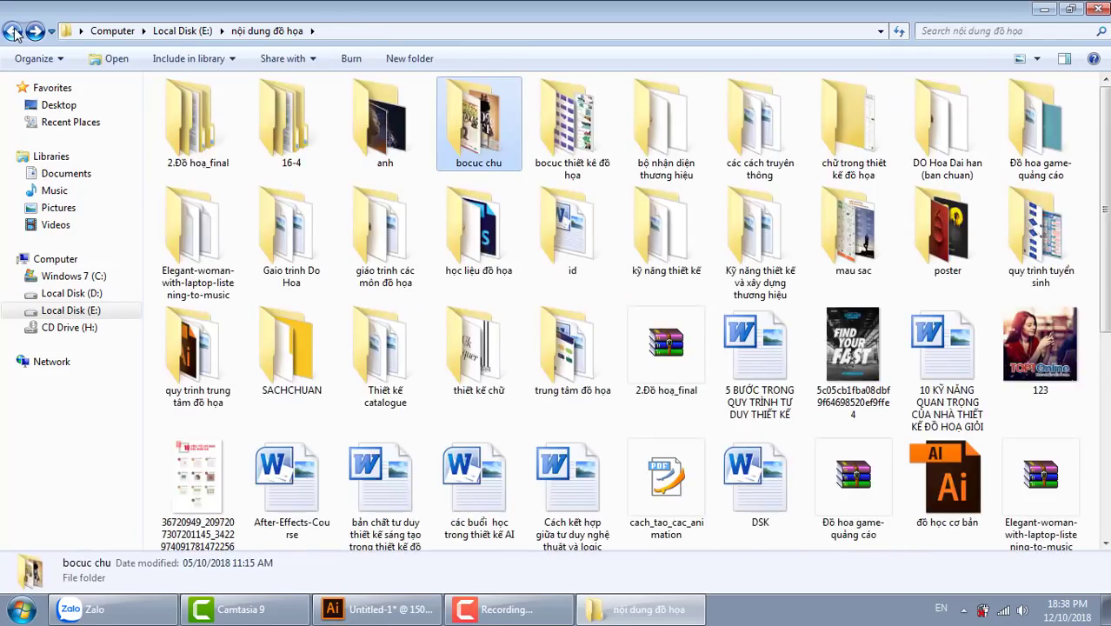
Step: Check bocuc thiết kế đồ họa, then open the thiết kế chữ typography folder
left_click(585, 144)
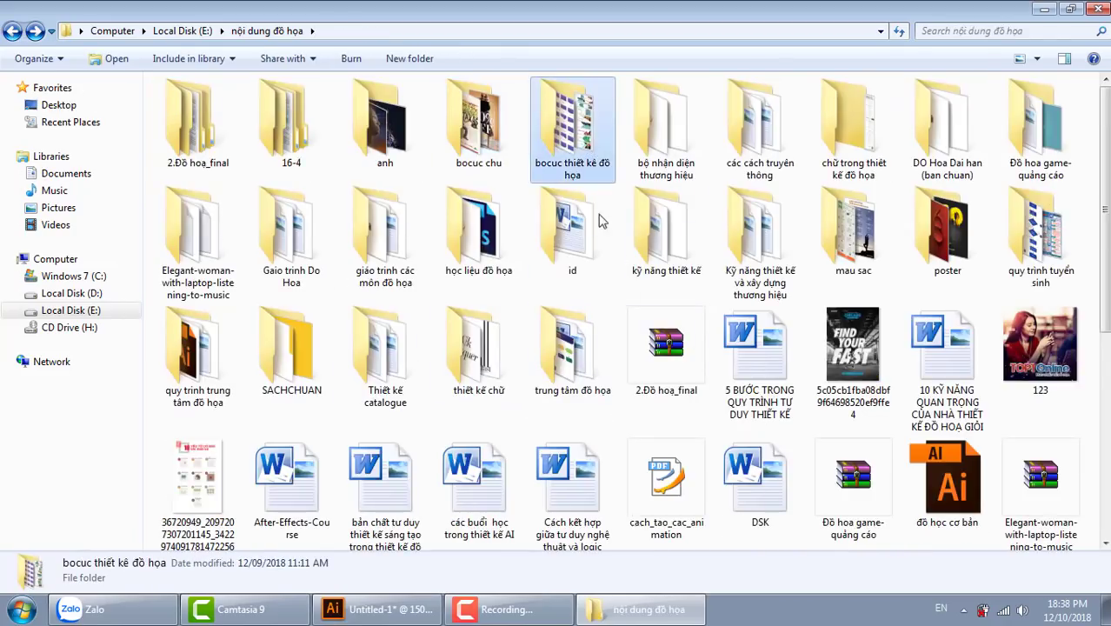
double_click(572, 148)
left_click(19, 35)
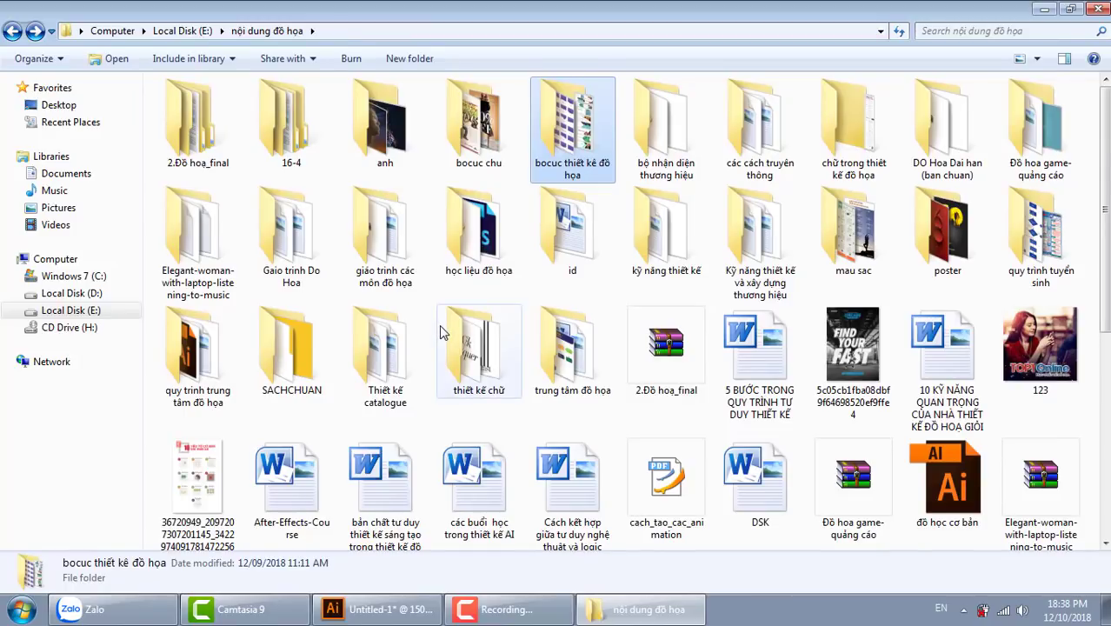
double_click(492, 383)
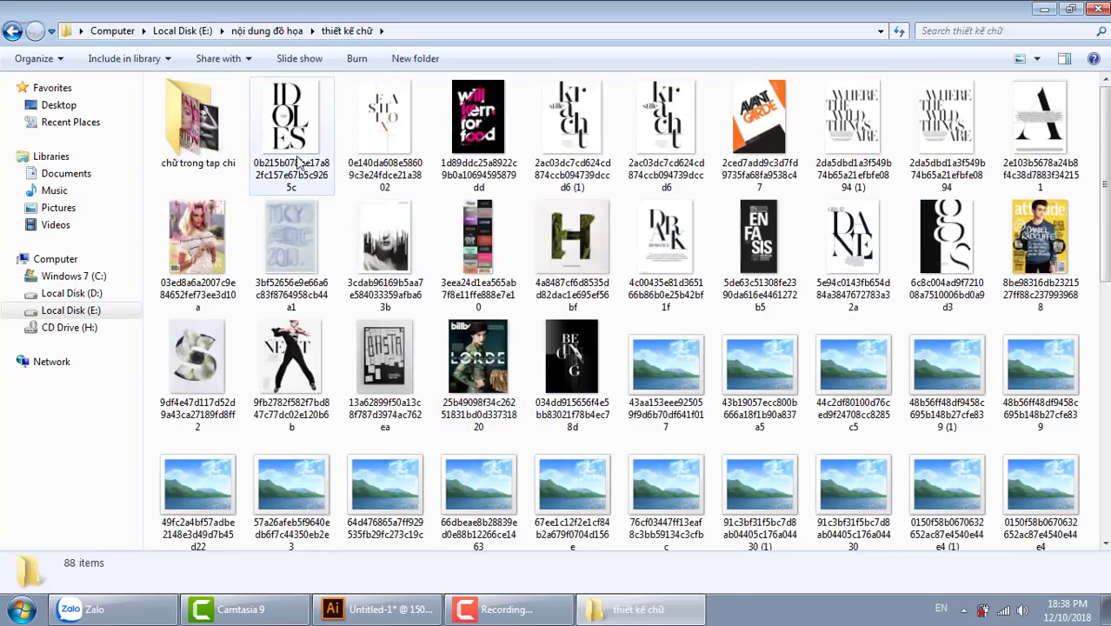
double_click(297, 140)
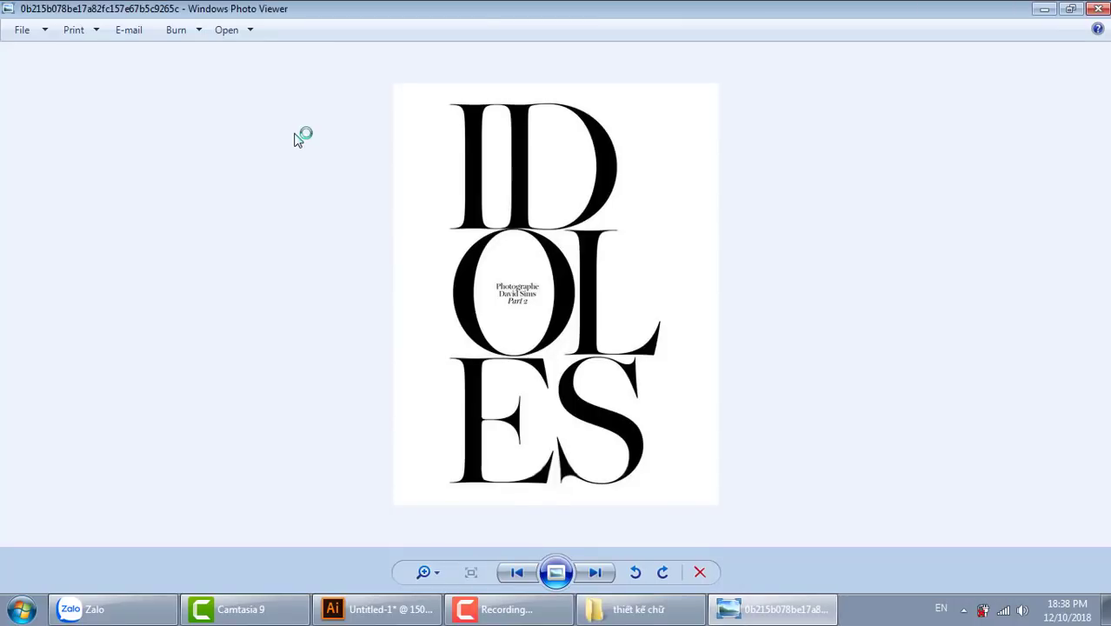
key("Right")
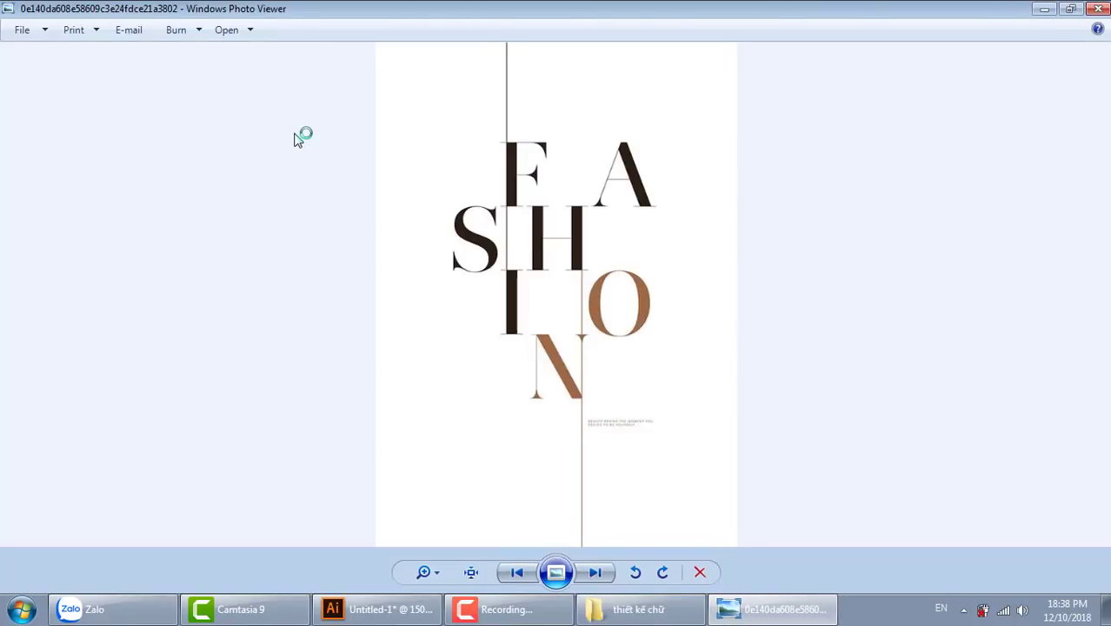
key("Right")
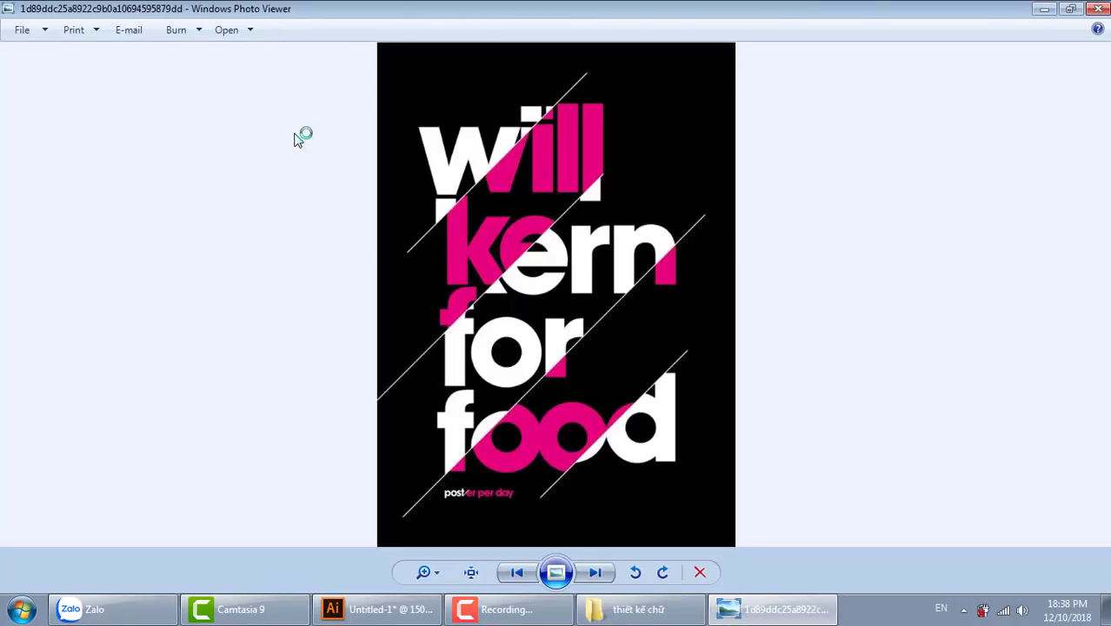
key("Right")
key("Right")
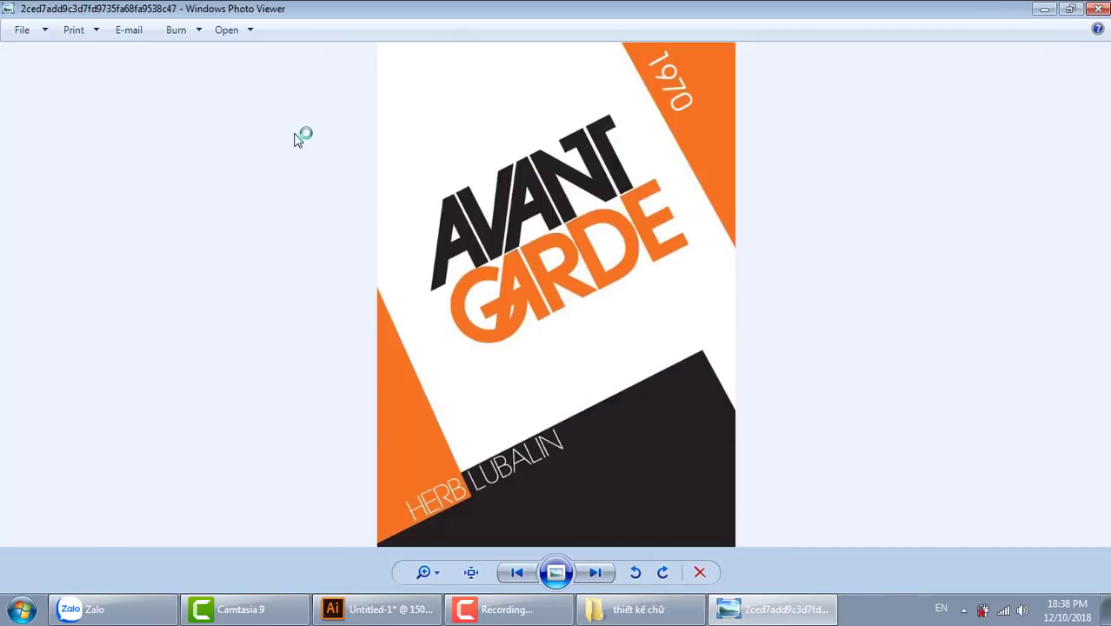
key("Right")
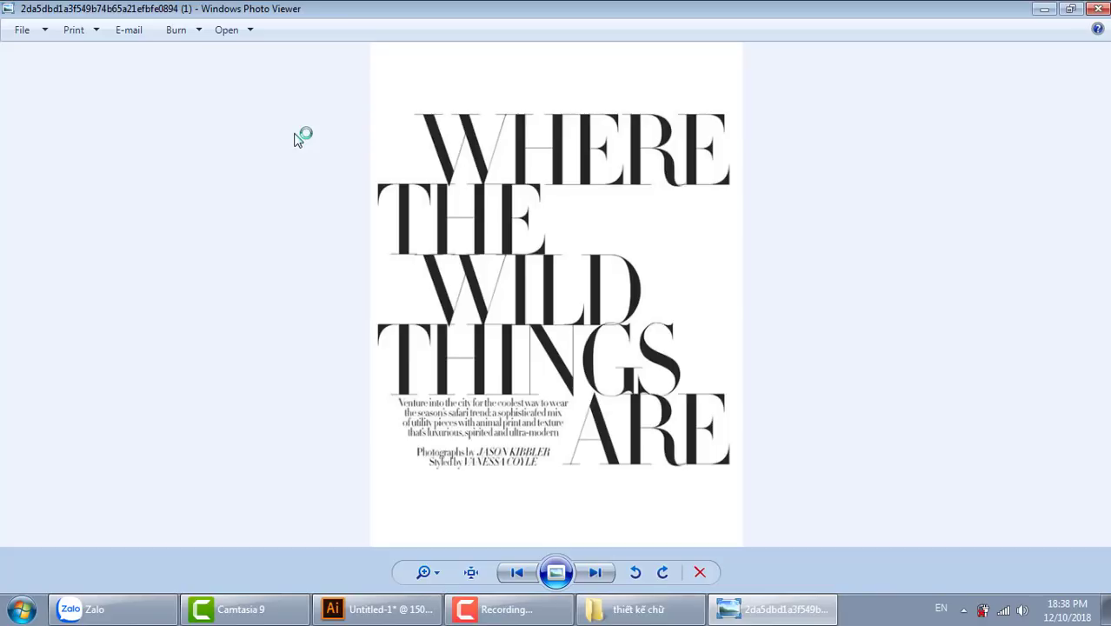
key("Right")
key("Right")
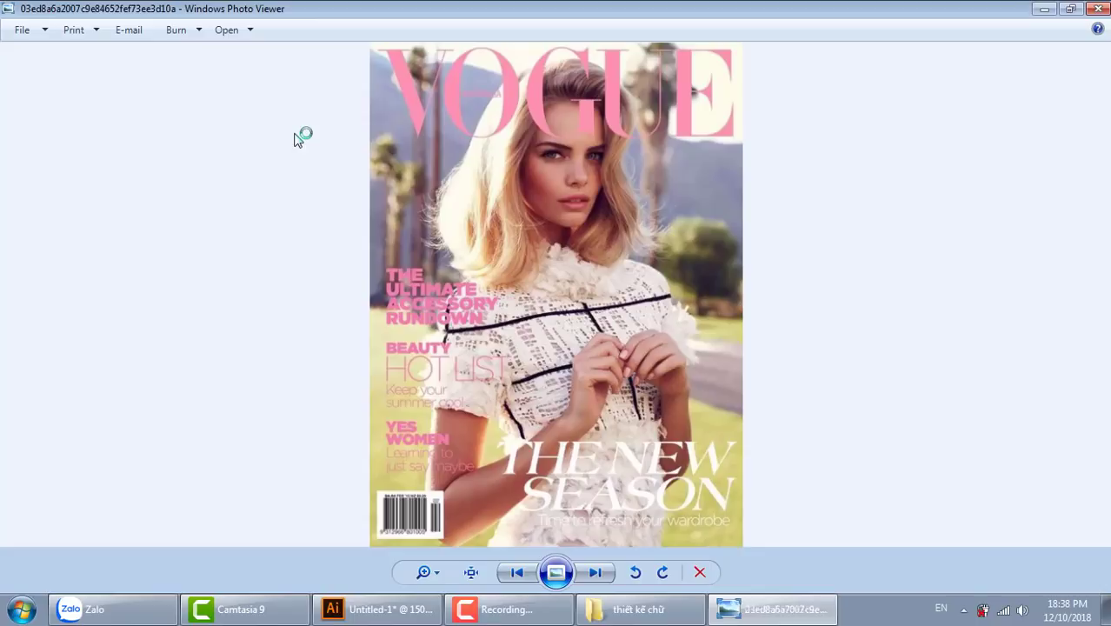
key("Right")
key("Right")
key("Right")
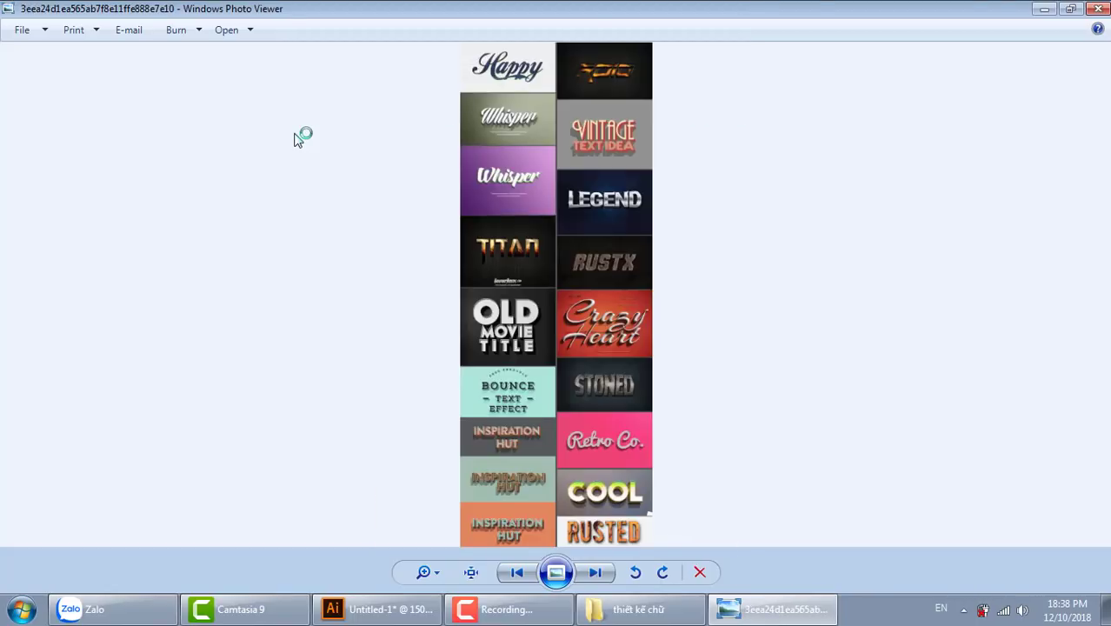
key("Right")
key("Right")
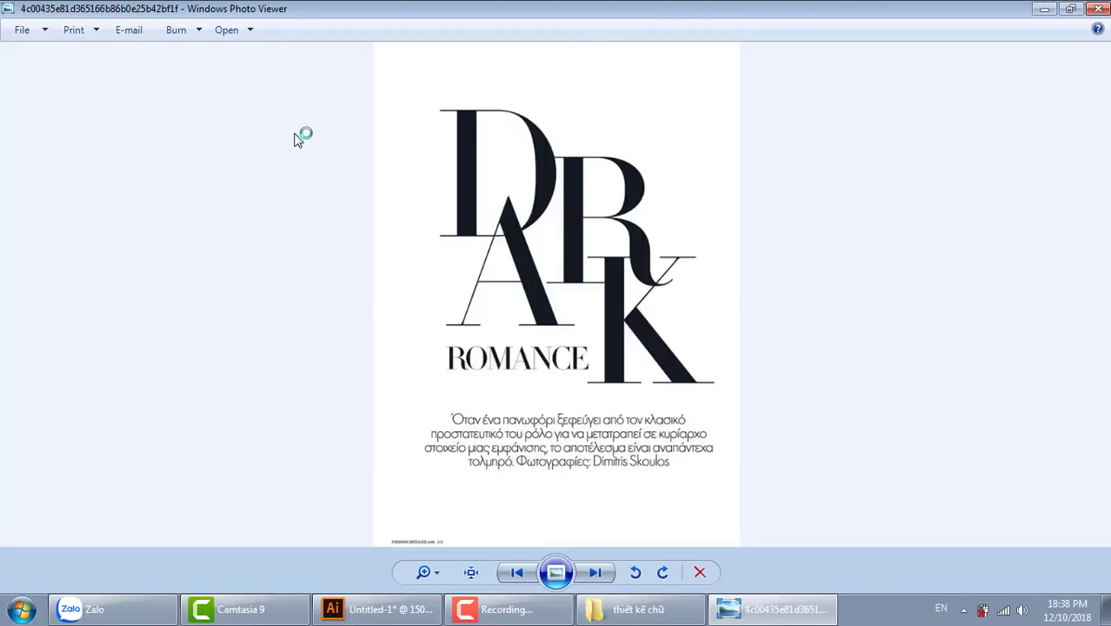
key("Right")
key("Right")
key("Right")
key("Right")
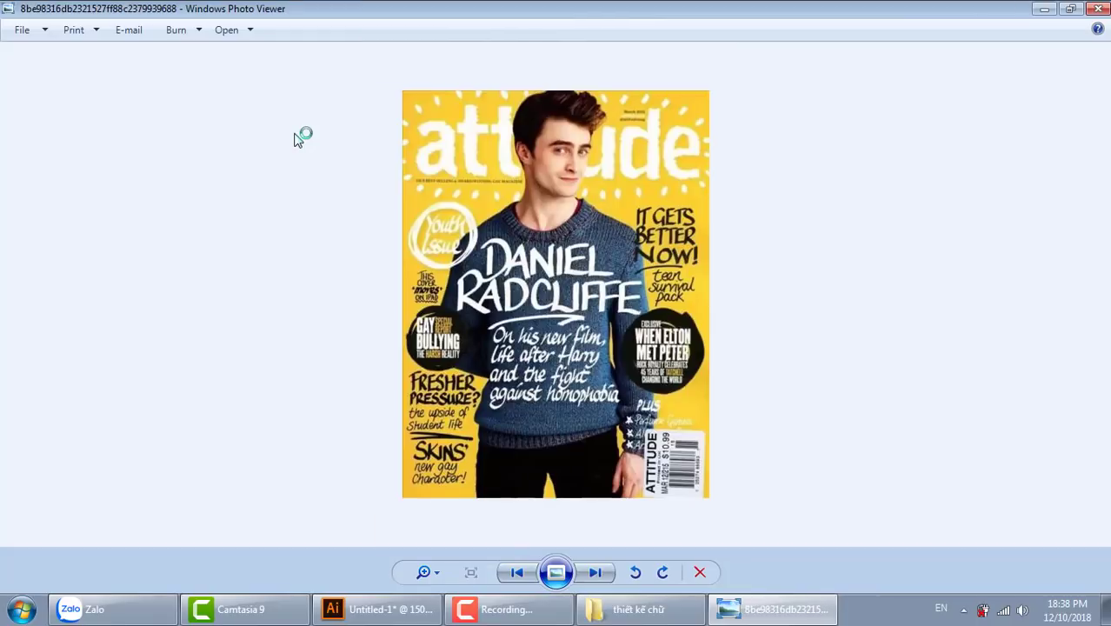
key("Right")
key("Right")
key("Right")
key("Right")
key("Right")
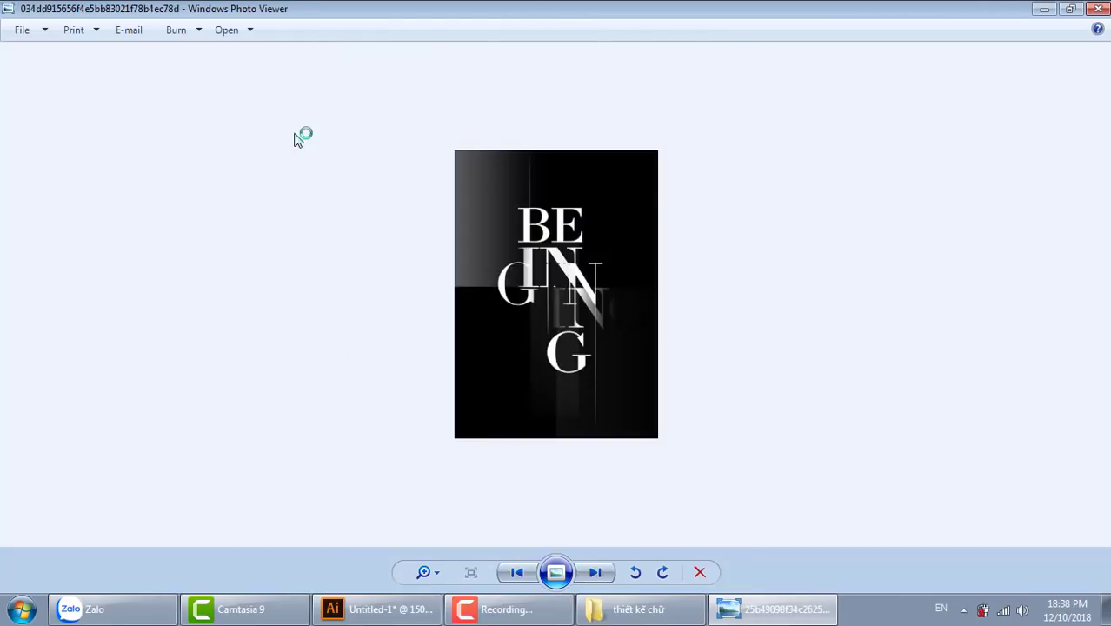
key("Right")
key("Right")
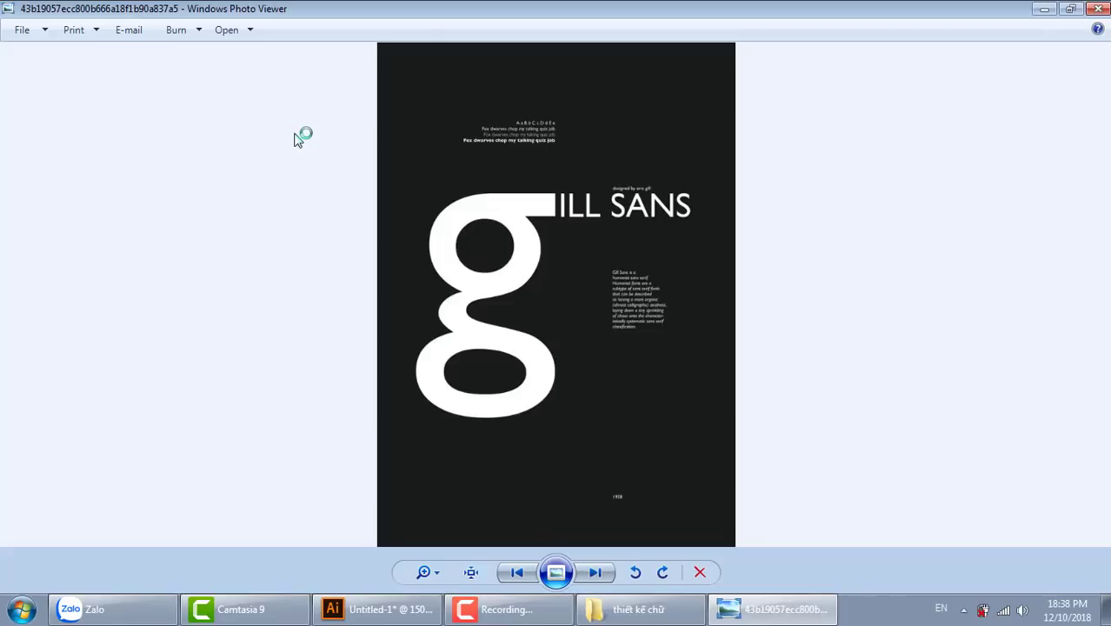
key("Right")
key("Right")
key("Right")
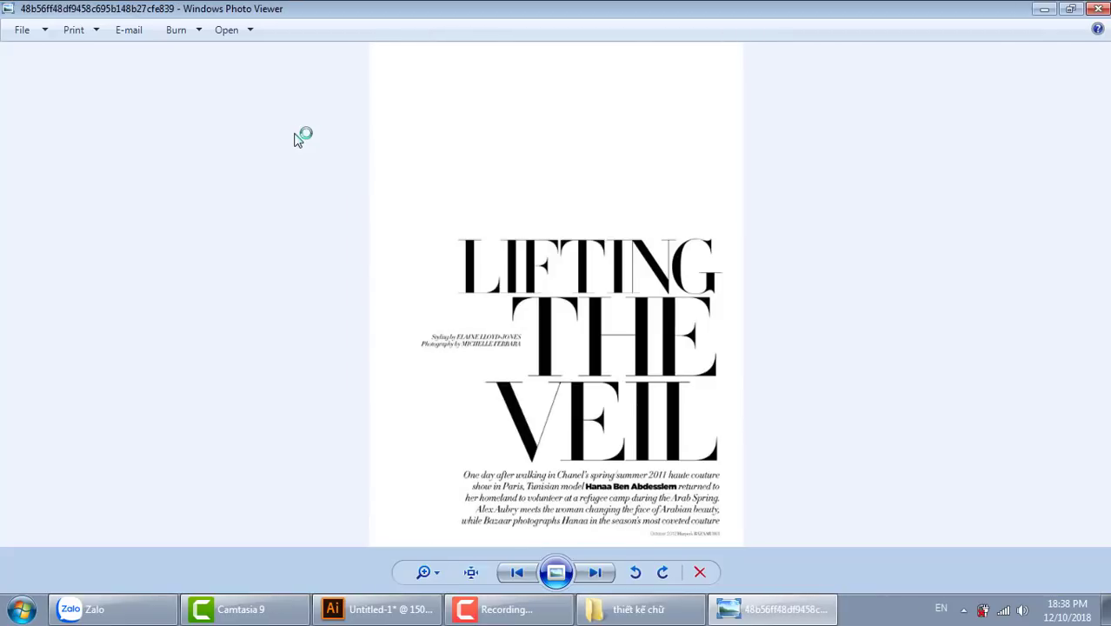
key("Right")
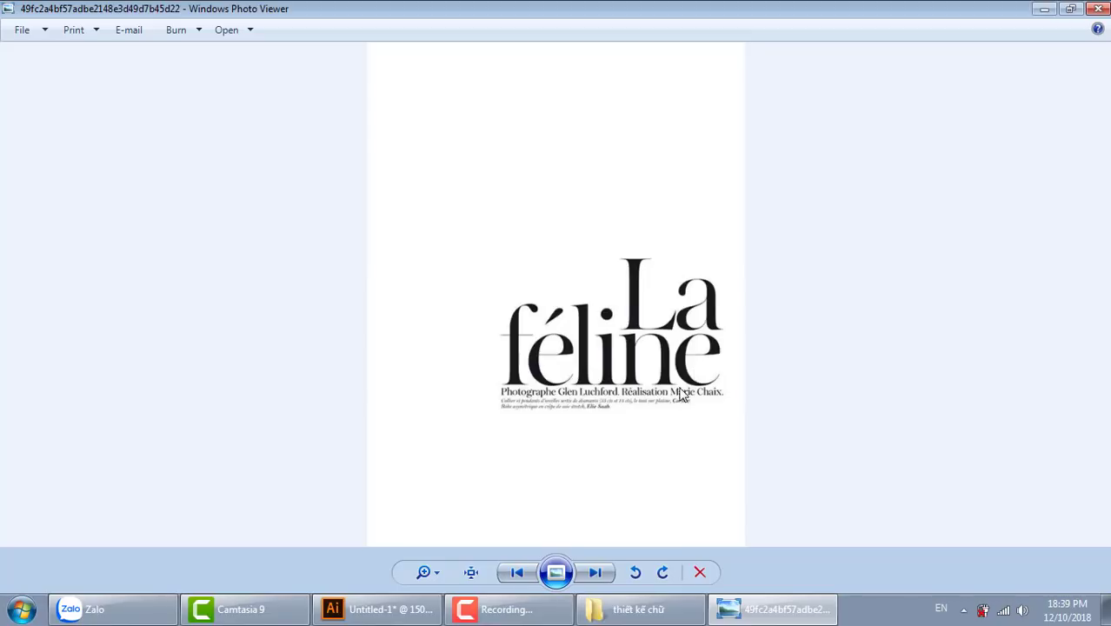
left_click(609, 578)
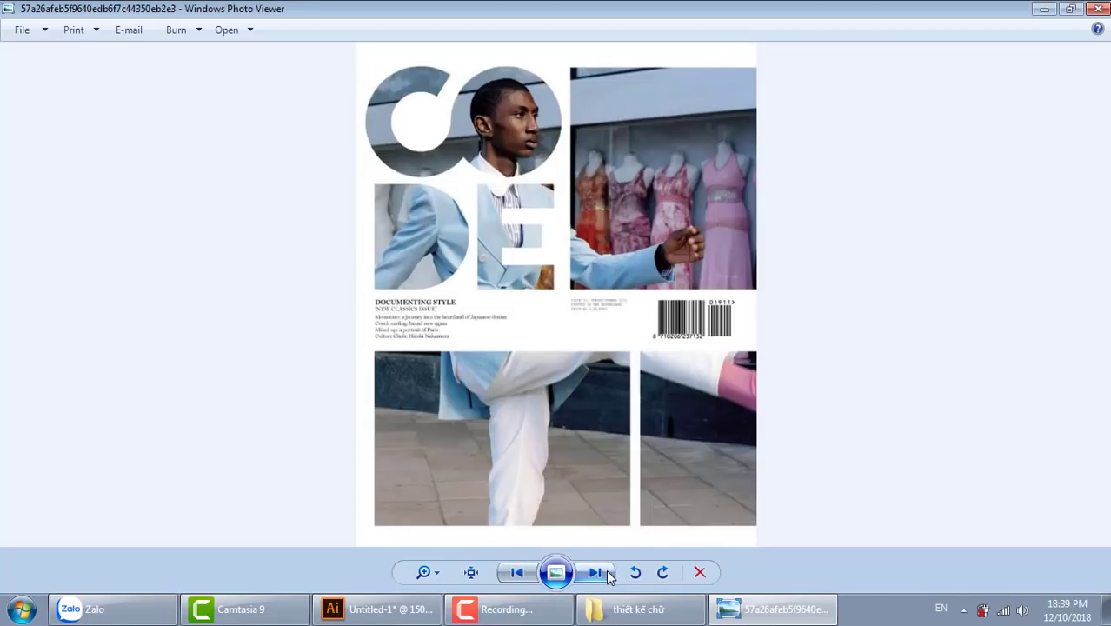
left_click(609, 578)
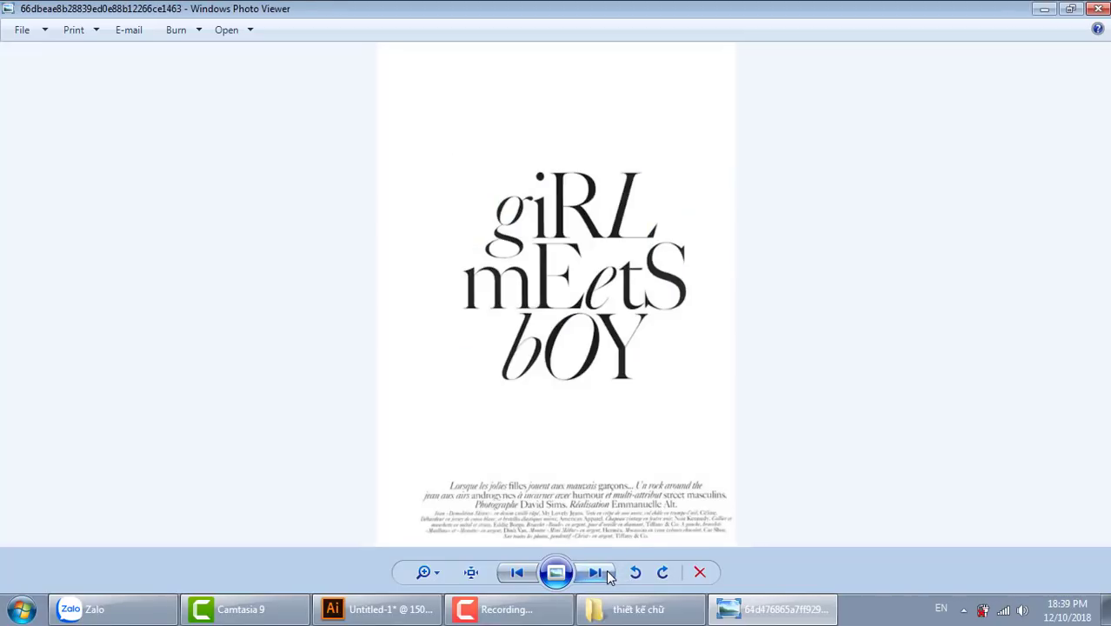
left_click(517, 572)
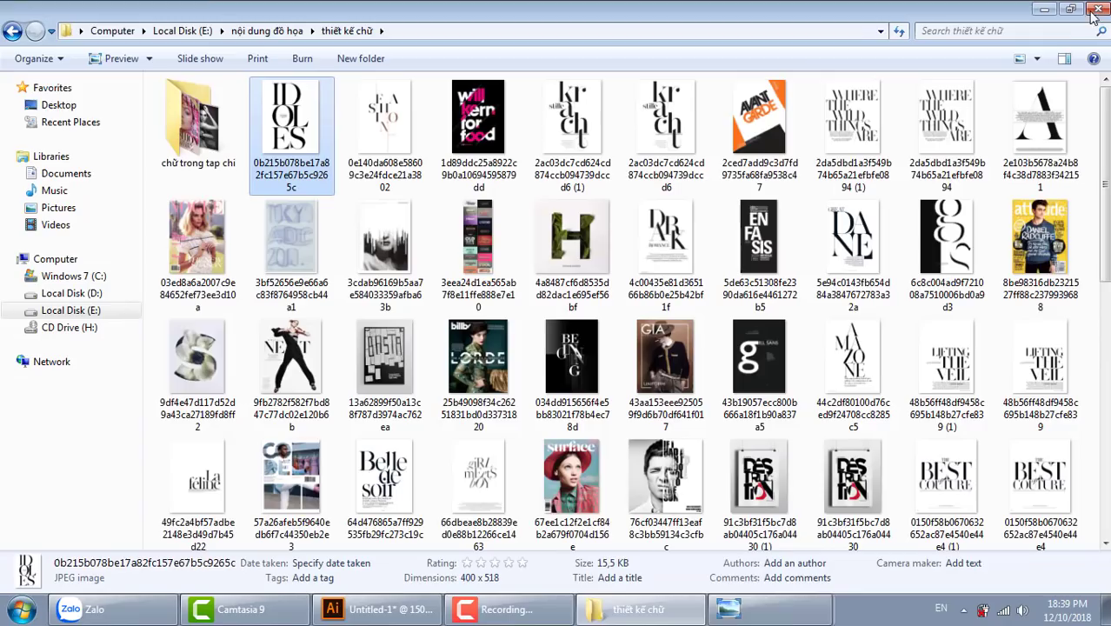
left_click(1098, 9)
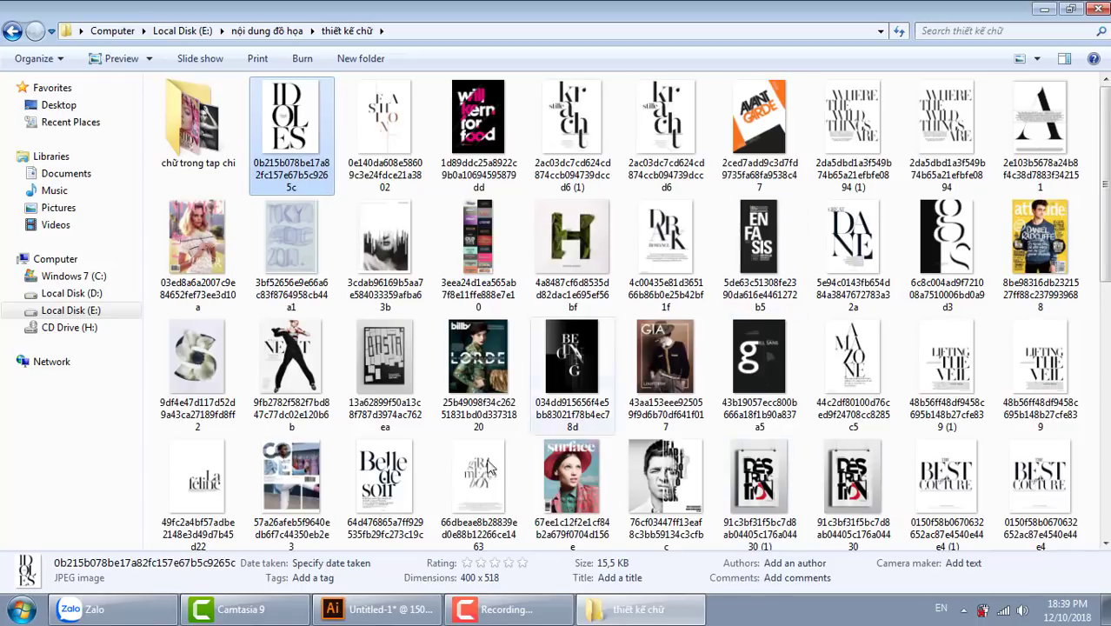
left_click(401, 611)
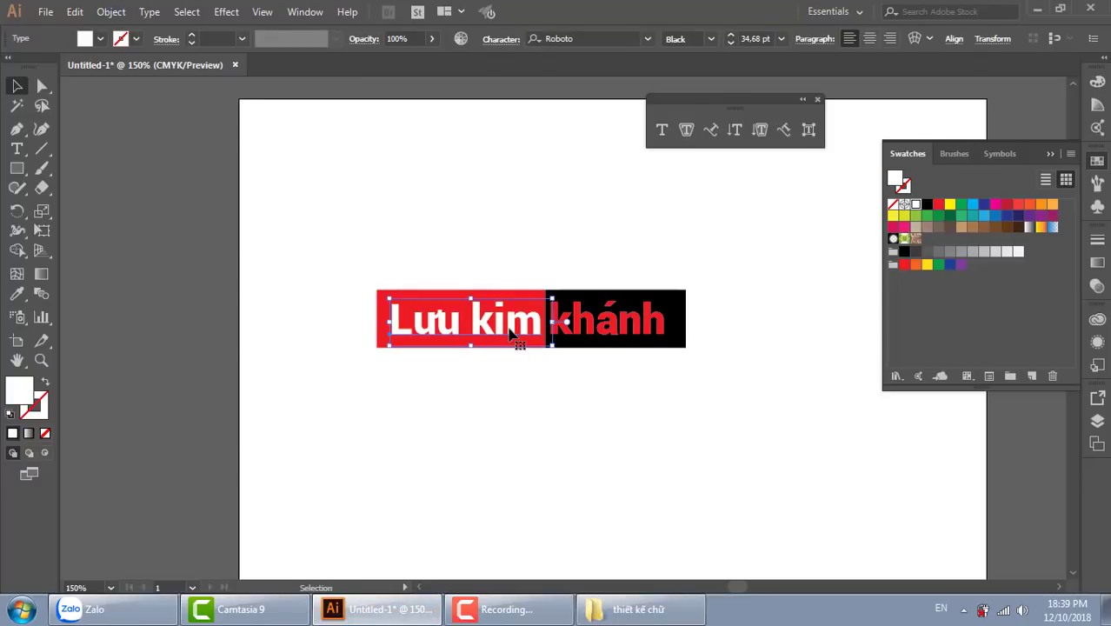
left_click_drag(514, 324, 514, 224)
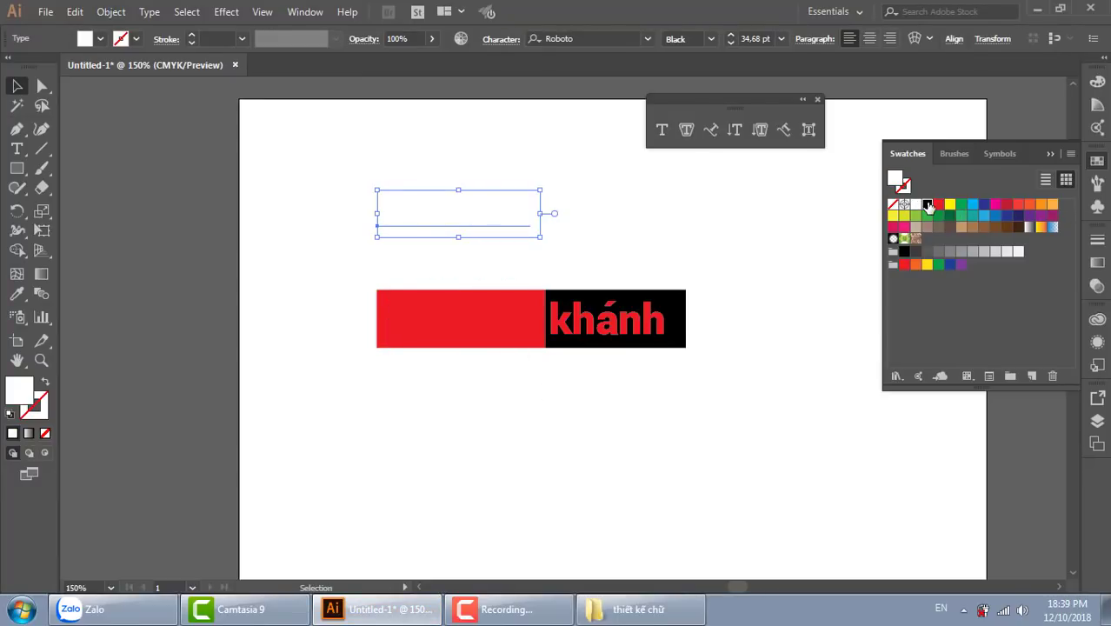
left_click(927, 203)
left_click_drag(313, 405, 729, 299)
key("Delete")
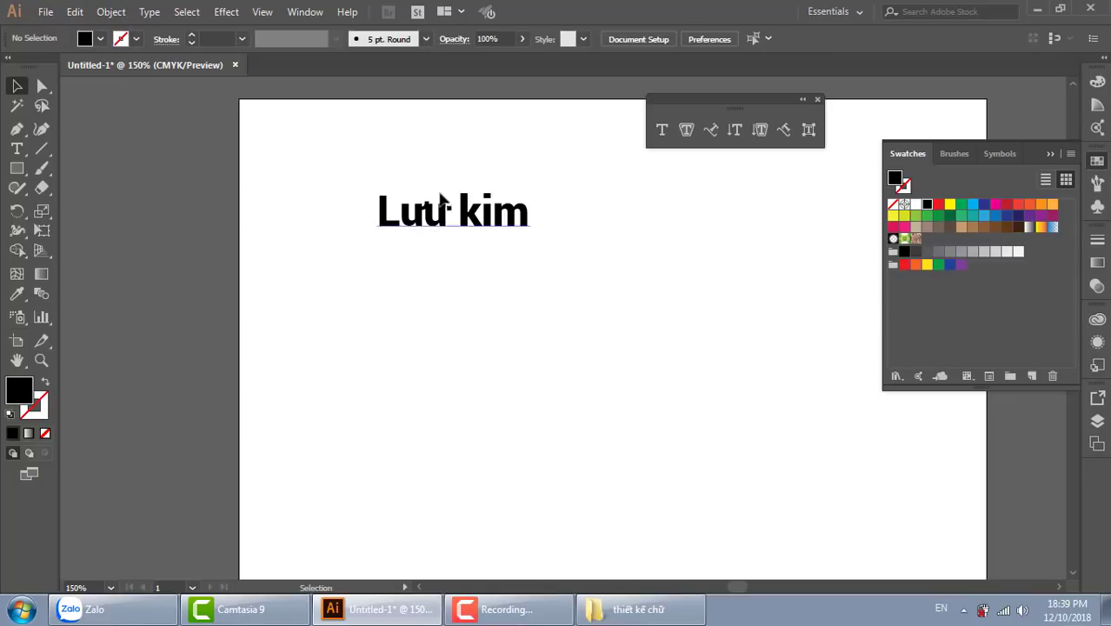
Step: Enlarge Lưu kim, centre it on the artboard, and show the Character panel
left_click_drag(443, 222, 445, 336)
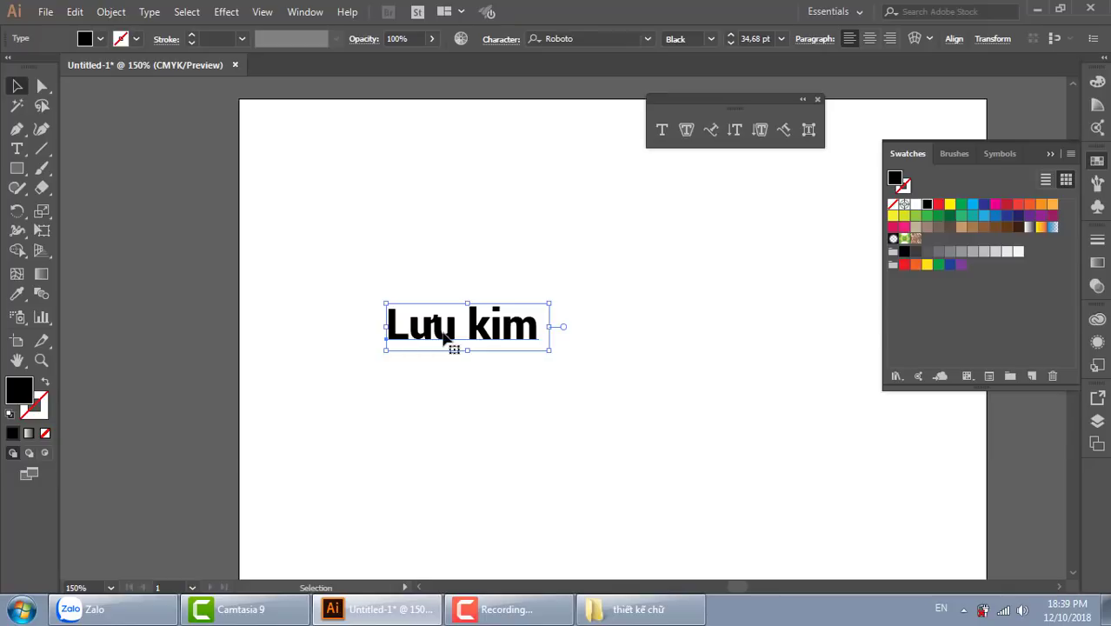
left_click(526, 236)
left_click(517, 344)
left_click_drag(542, 302, 628, 280)
mouse_move(528, 315)
left_mouse_down()
mouse_move(503, 318)
mouse_move(532, 279)
mouse_move(531, 398)
left_mouse_up()
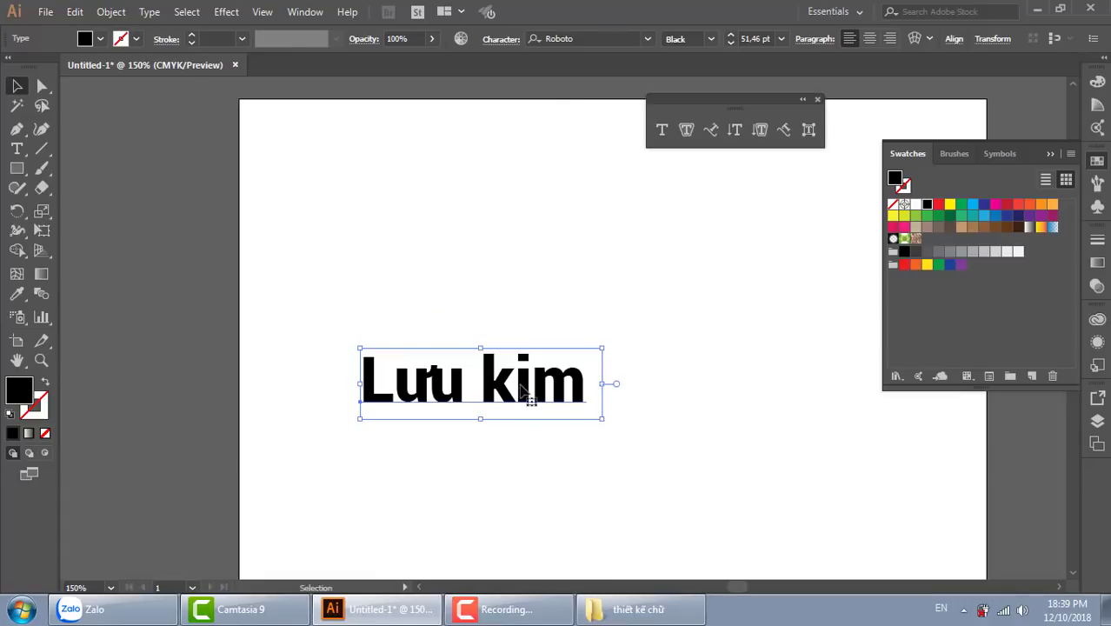
key("ctrl")
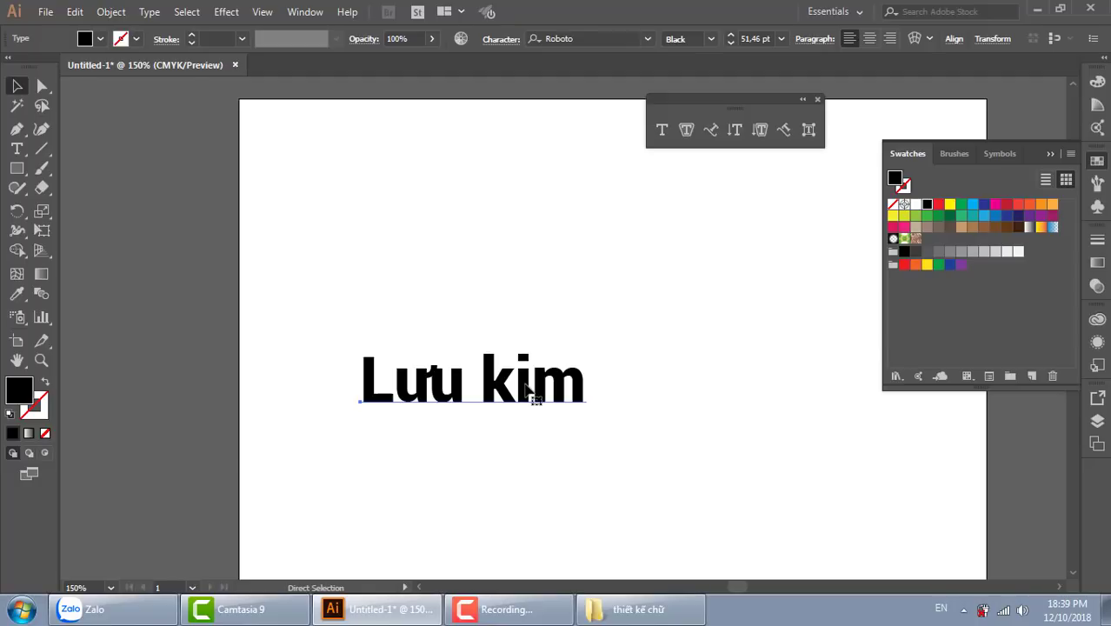
key("ctrl+t")
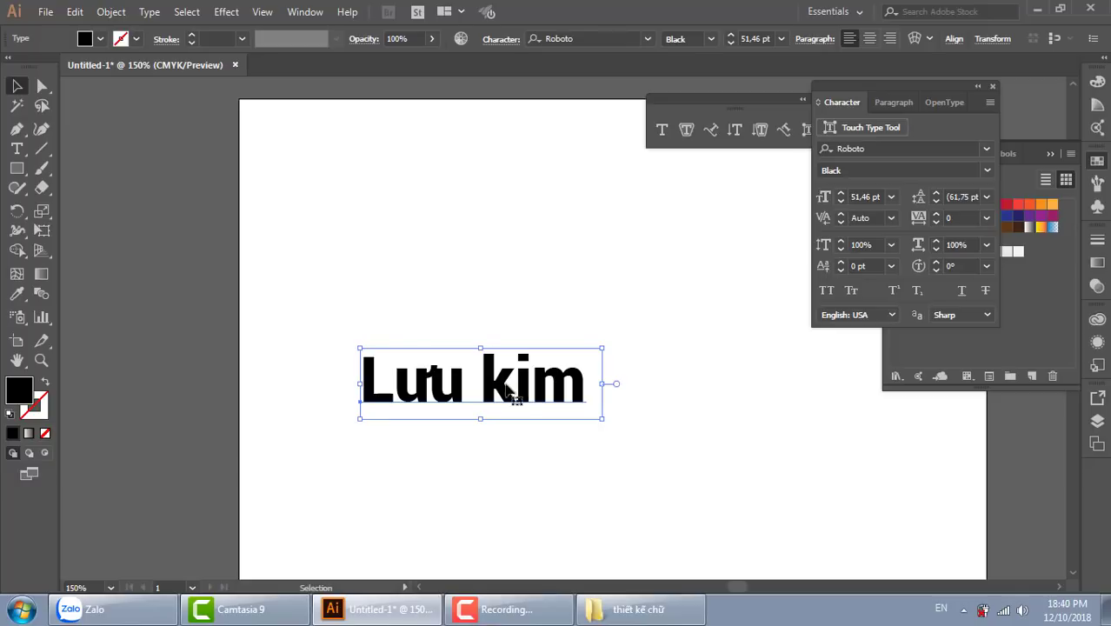
Step: Replace the Lưu kim wording with 'Dessign Graphic' and shift the text further left
double_click(528, 389)
key("ctrl+a")
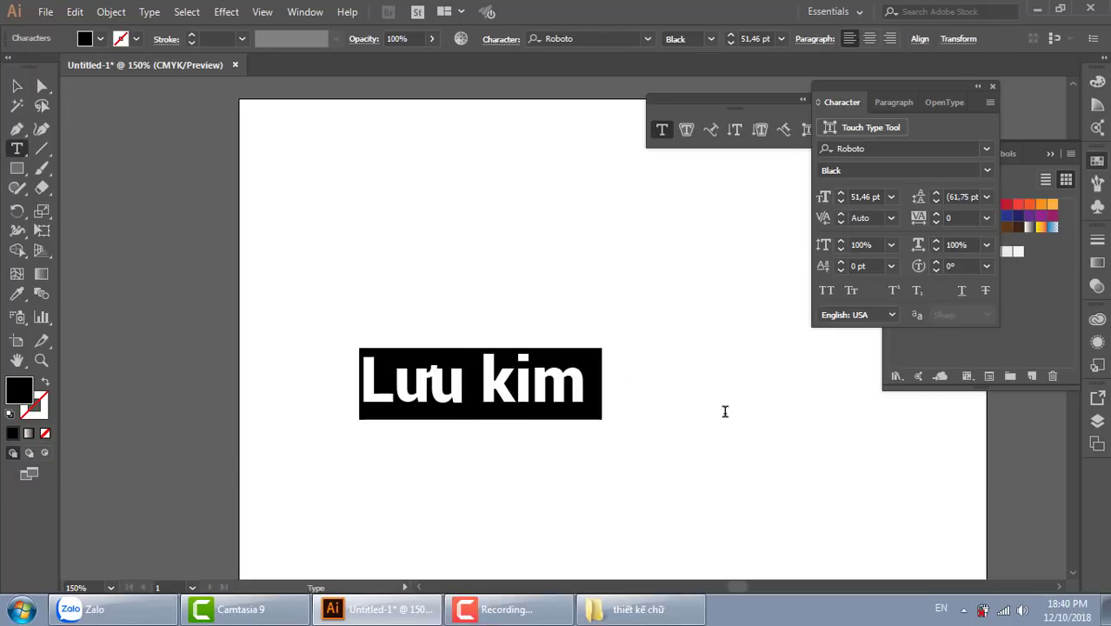
key("BackSpace")
type("Des")
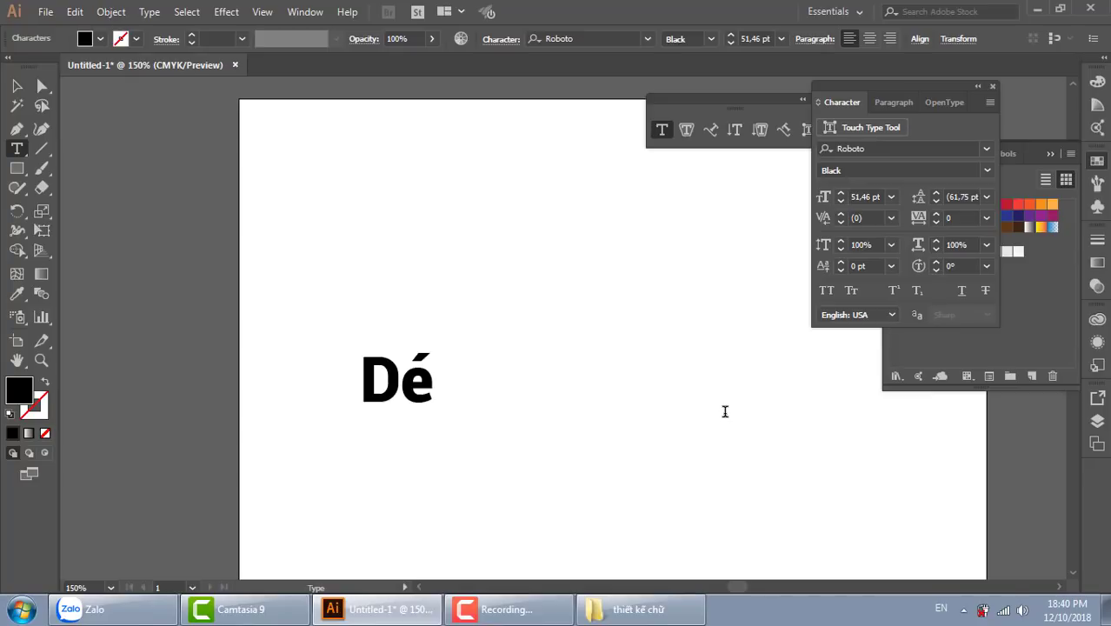
type("sign")
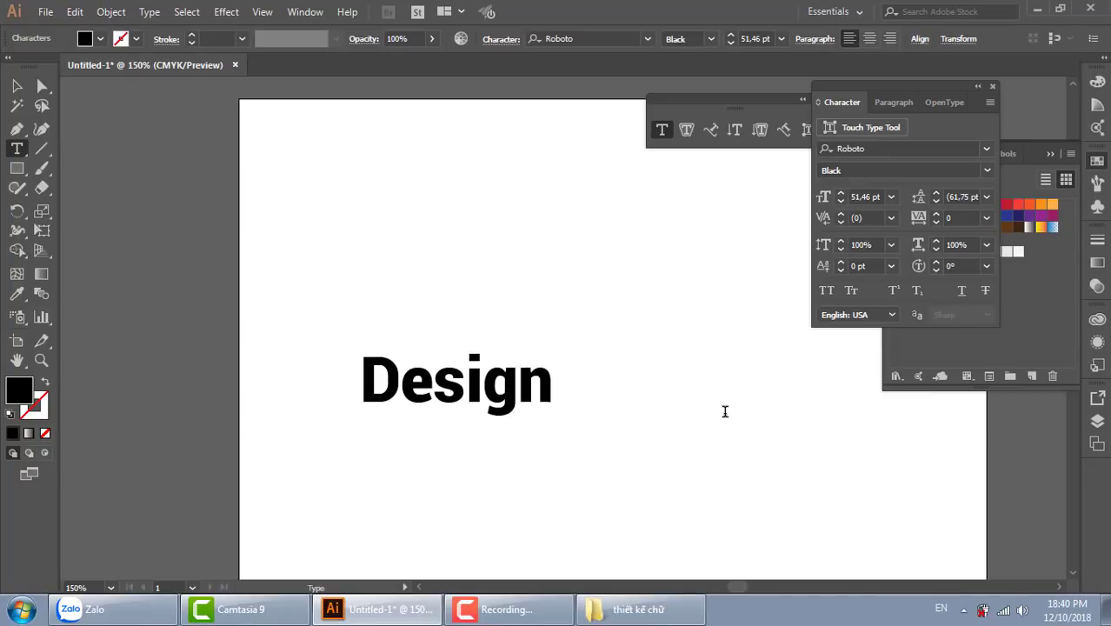
type(" Gra")
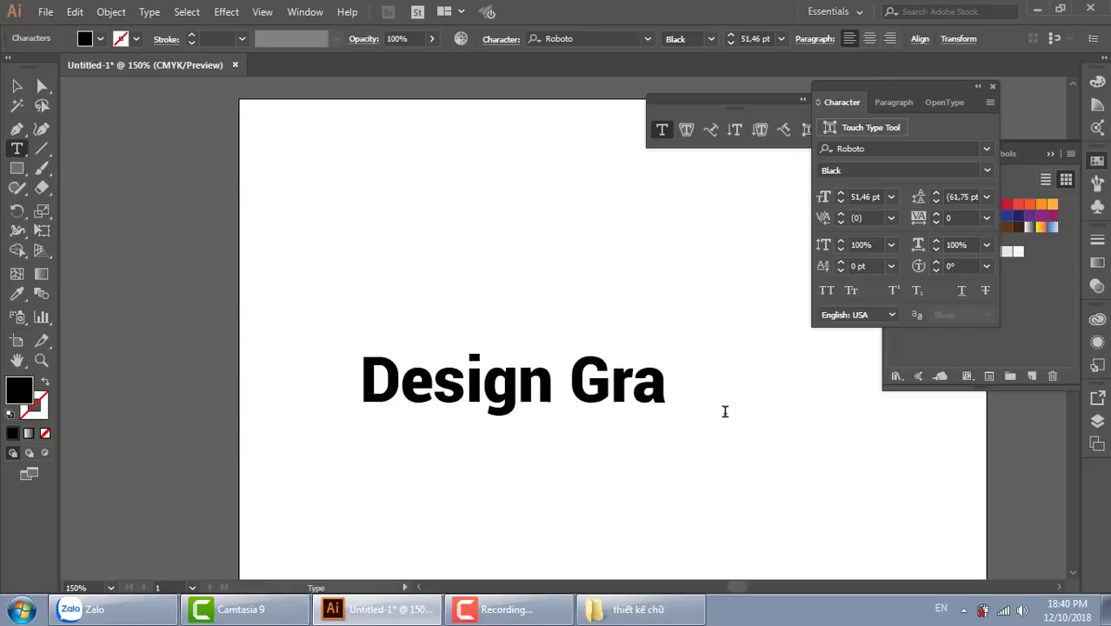
type("phic")
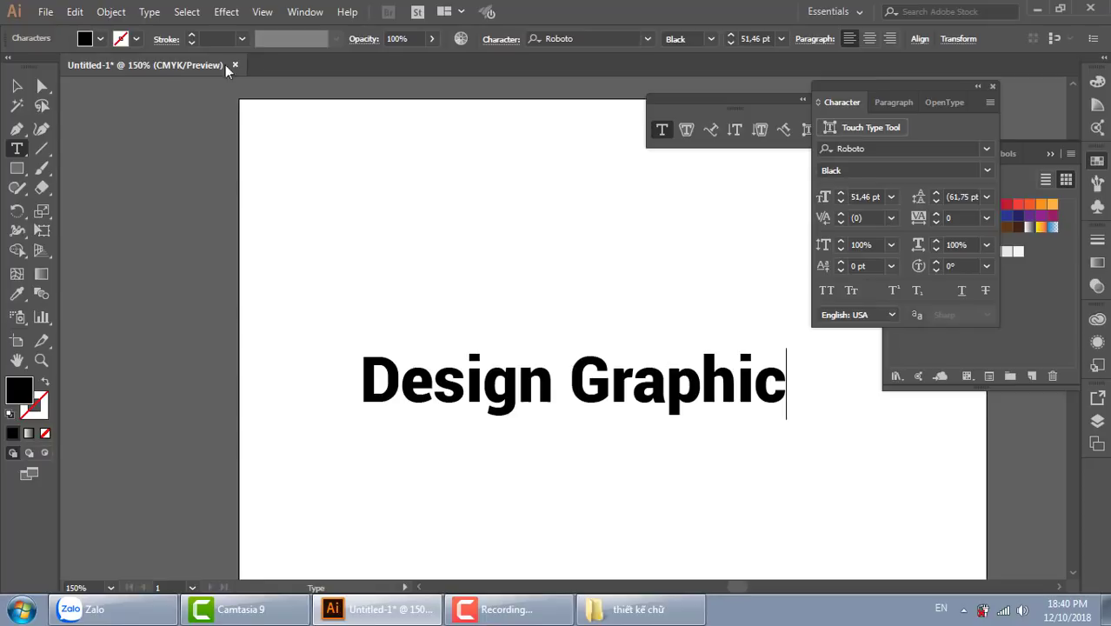
left_click(16, 86)
mouse_move(621, 392)
left_mouse_down()
mouse_move(520, 352)
mouse_move(559, 399)
left_mouse_up()
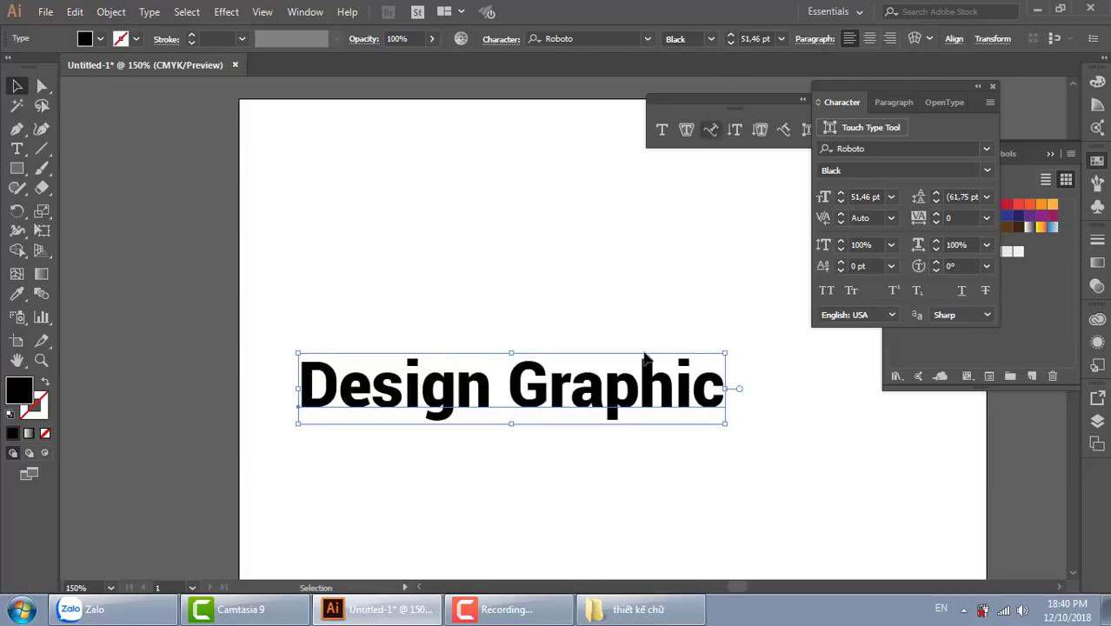
double_click(497, 393)
Step: Highlight just the word Design within the text
key("ctrl+a")
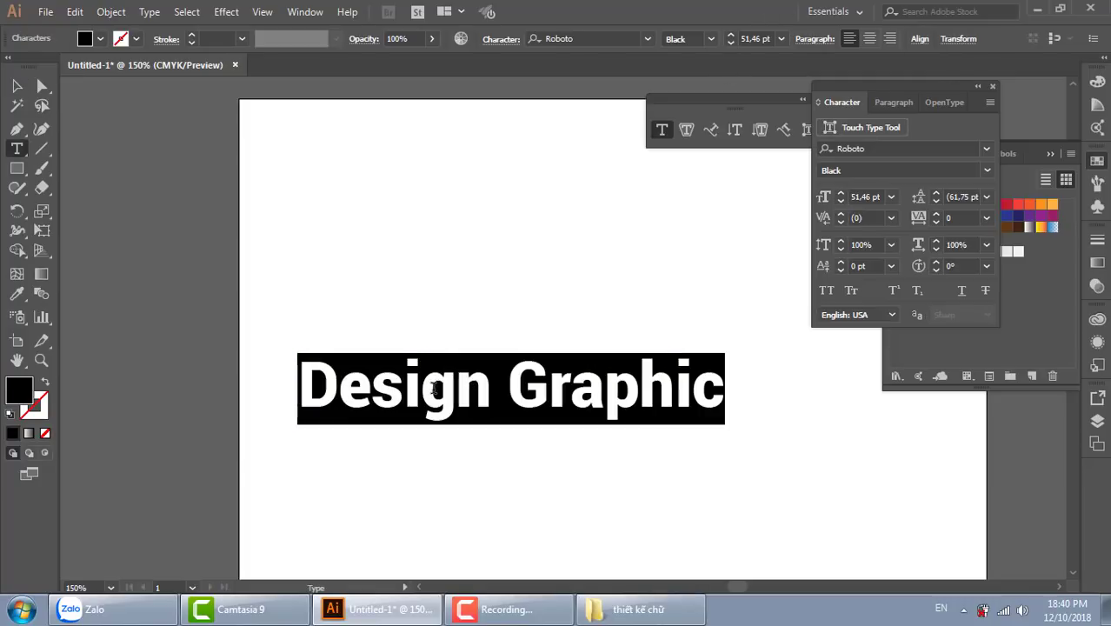
mouse_move(431, 389)
left_mouse_down()
mouse_move(492, 396)
mouse_move(287, 389)
left_mouse_up()
left_click(493, 398)
double_click(493, 400)
left_click(493, 402)
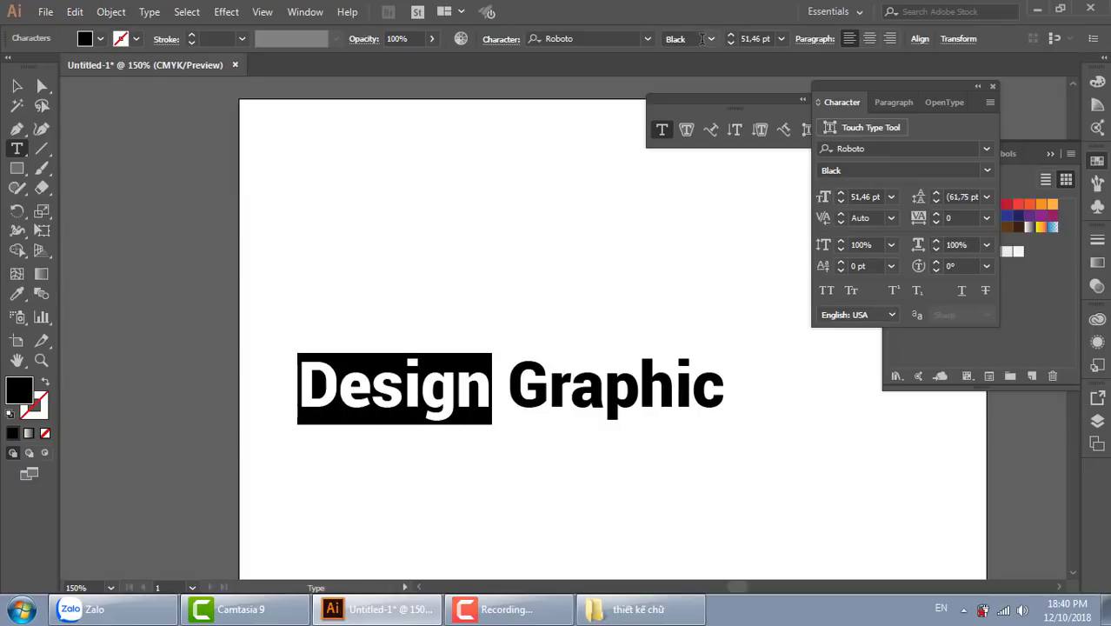
Step: Set Design to Roboto Thin after trying Regular and Light, keeping Graphic Black
left_click(709, 40)
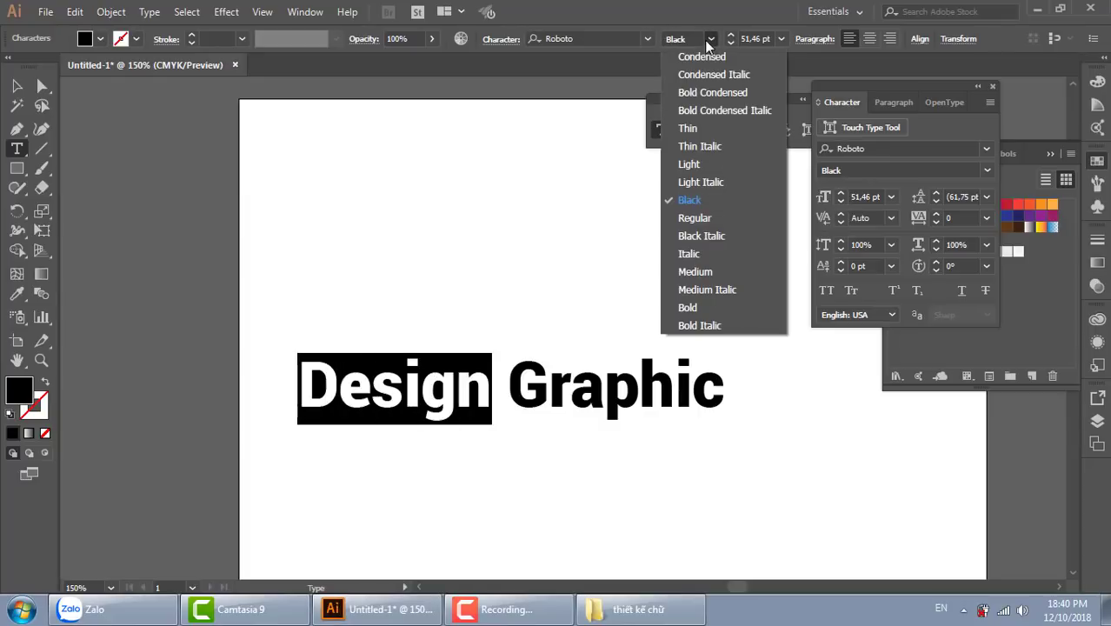
left_click(694, 218)
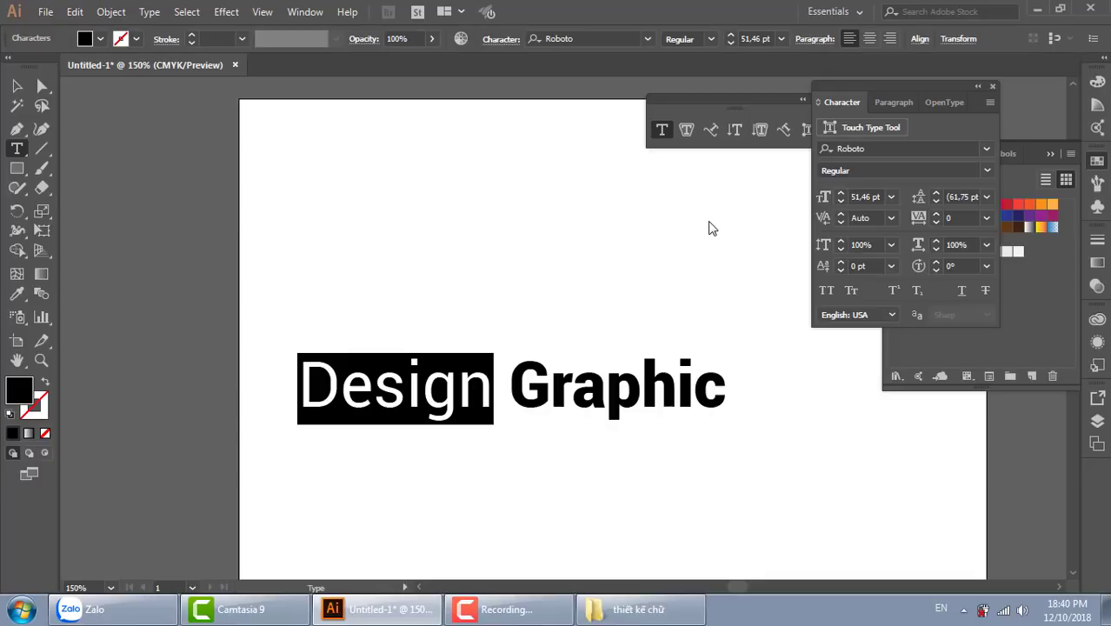
left_click(711, 39)
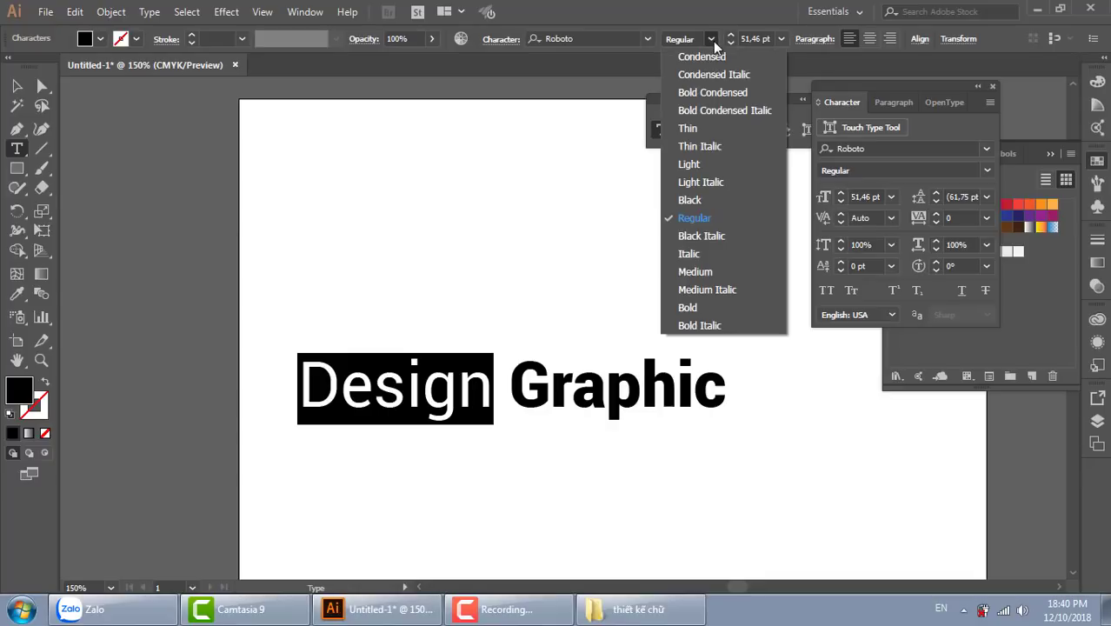
left_click(706, 165)
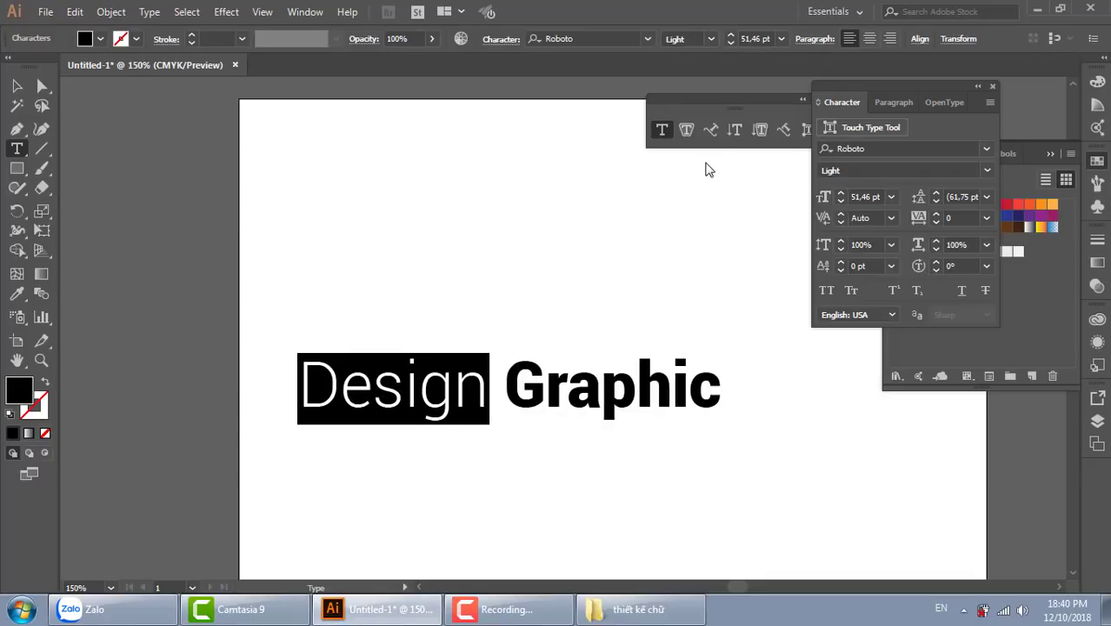
left_click(711, 39)
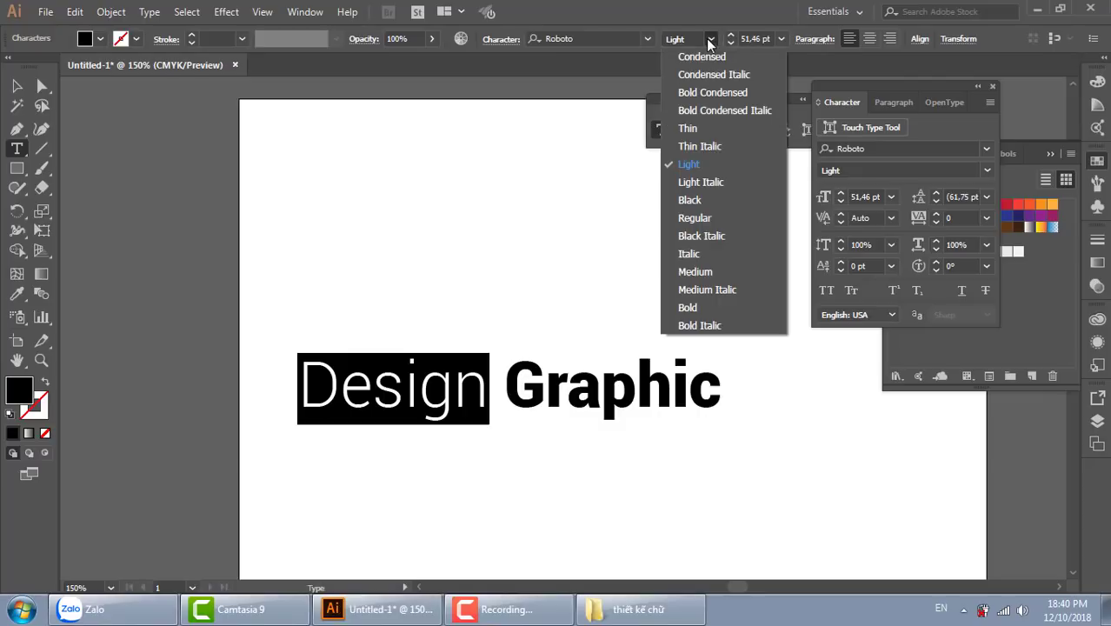
left_click(704, 129)
key("Escape")
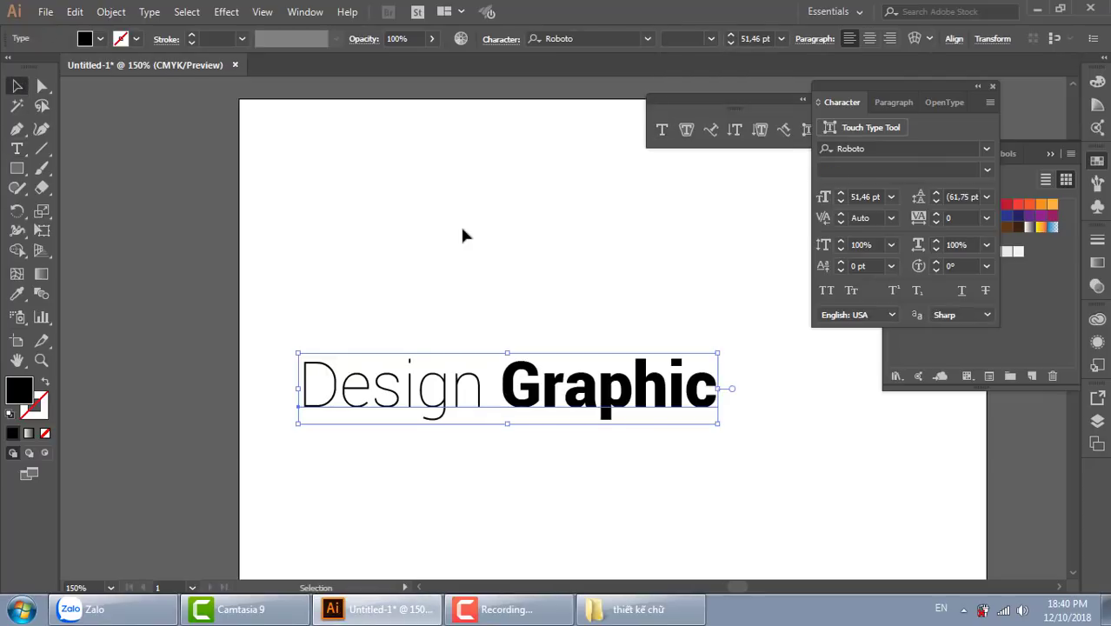
left_click(463, 235)
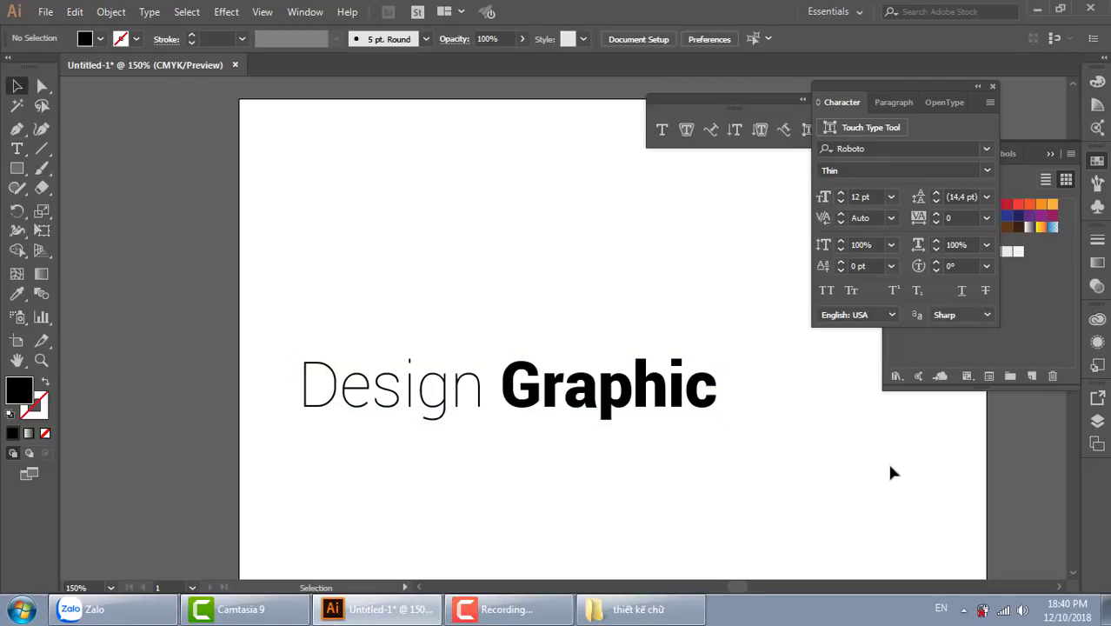
left_click(660, 402)
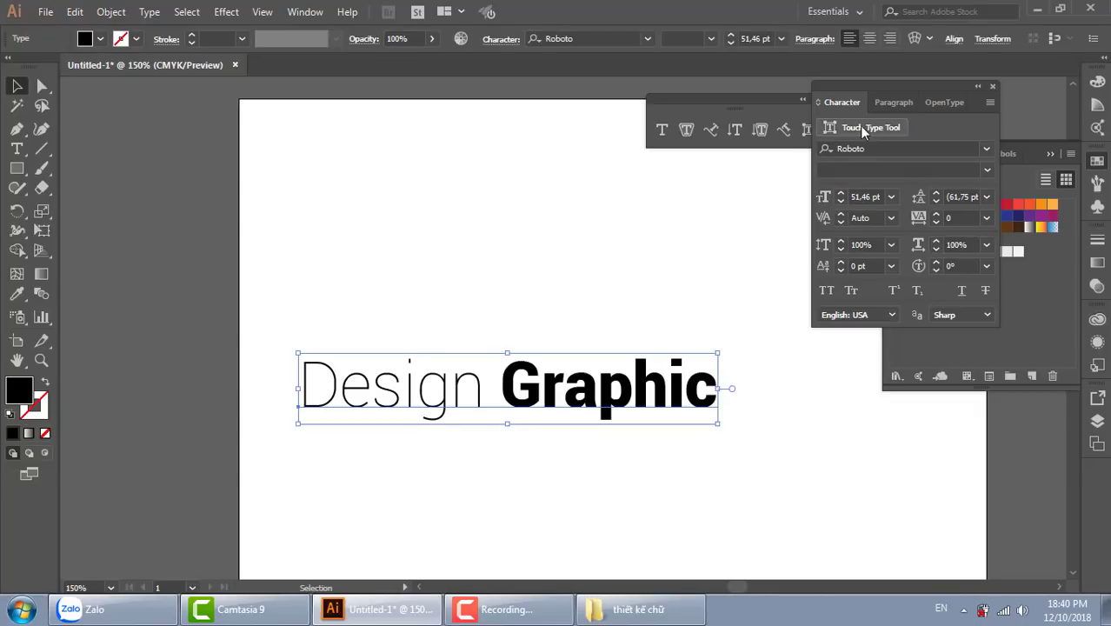
Step: Move the Character panel aside and set the text size to 48 pt
left_click_drag(894, 84, 215, 68)
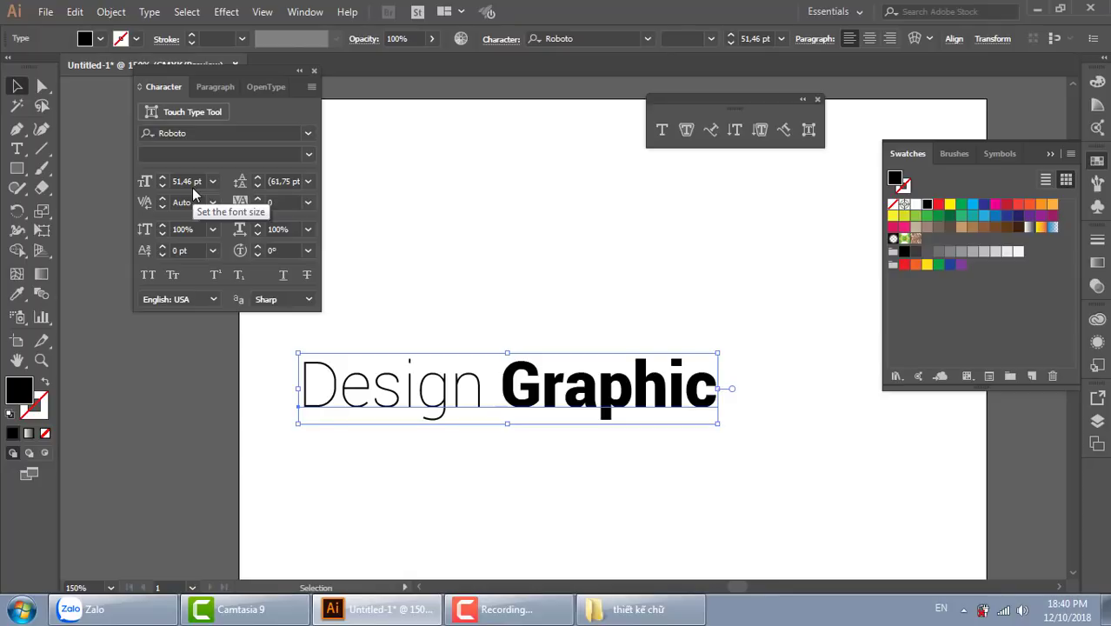
left_click(213, 181)
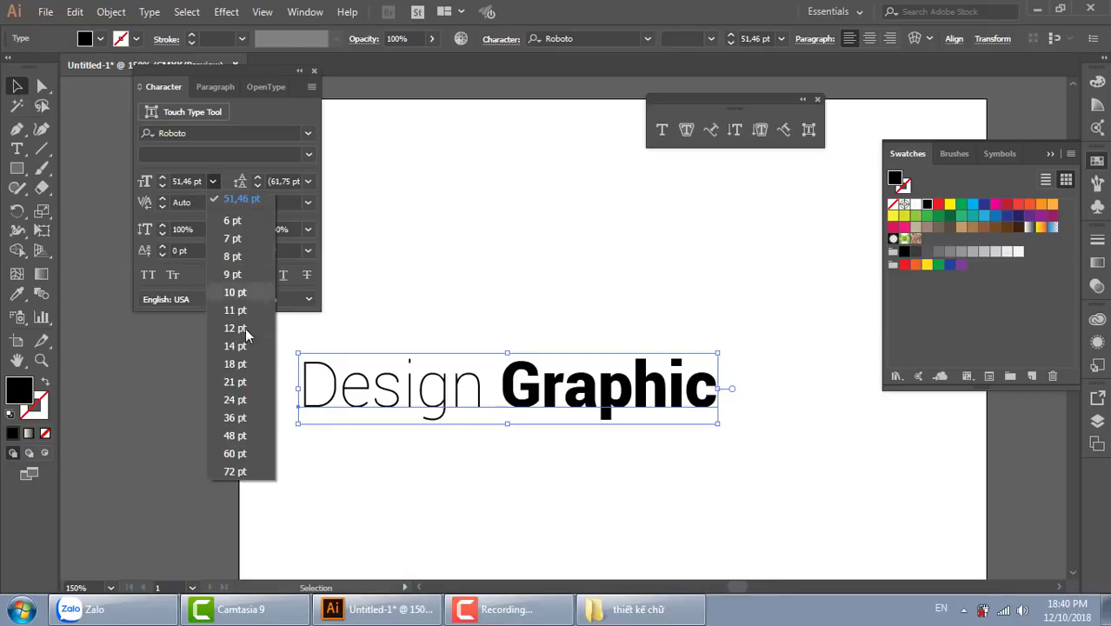
left_click(233, 398)
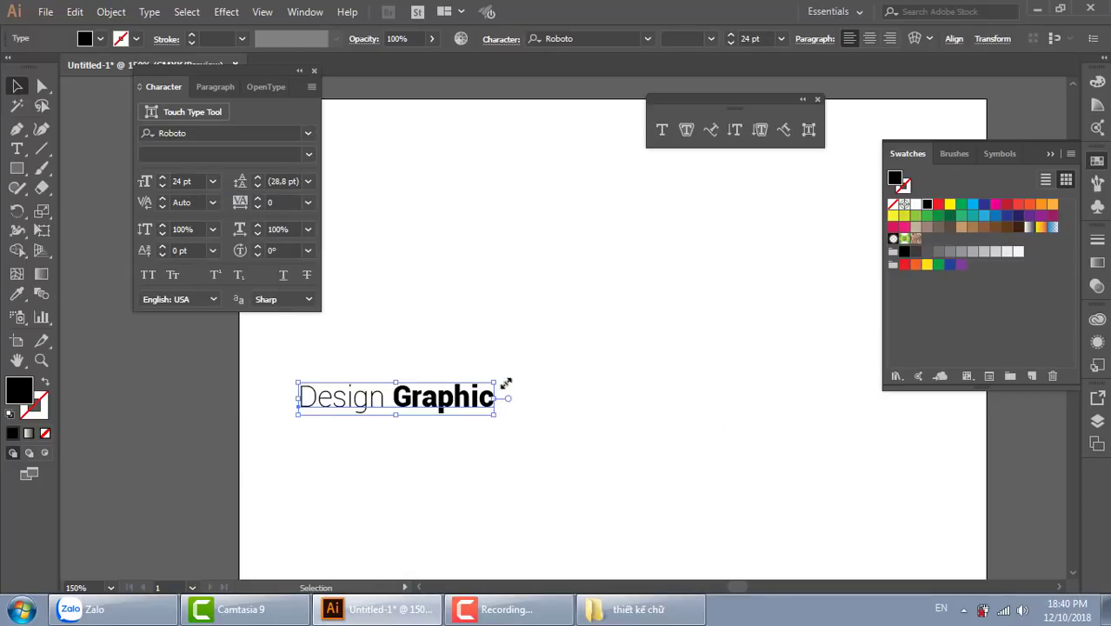
left_click(213, 180)
left_click(233, 433)
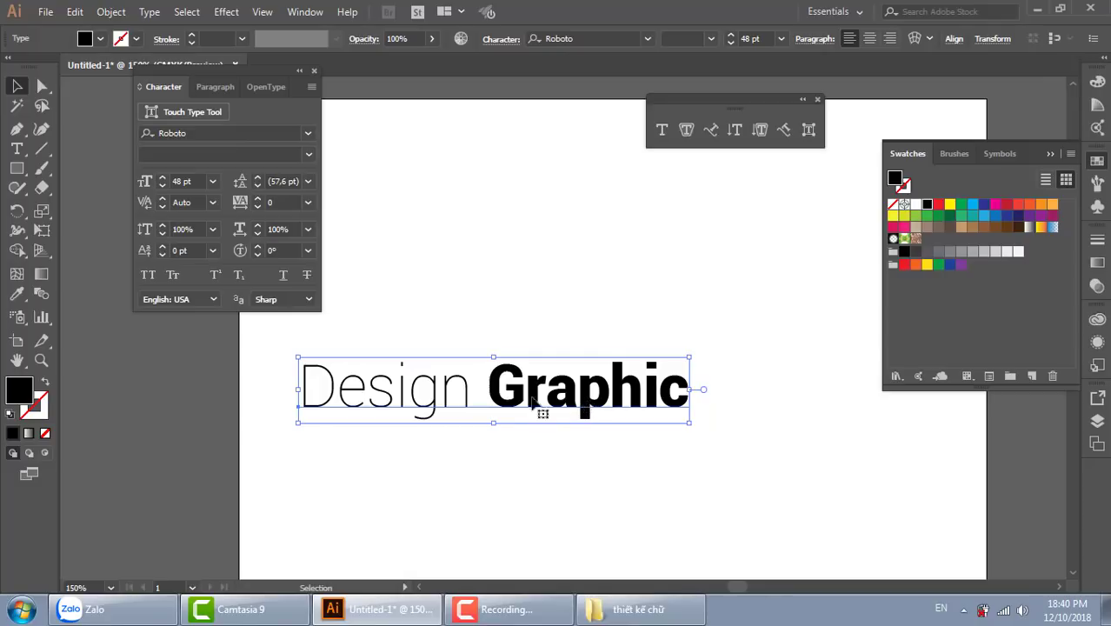
Step: Resize only the word Graphic to 50 pt with the size shortcuts
double_click(581, 398)
key("ctrl+a")
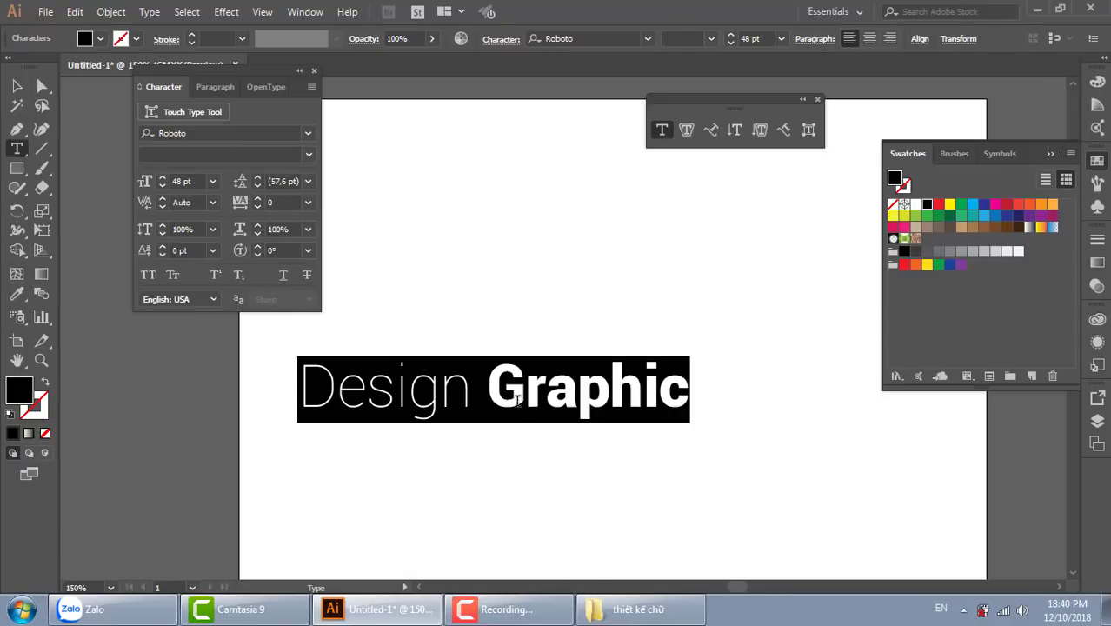
left_click_drag(489, 398, 765, 402)
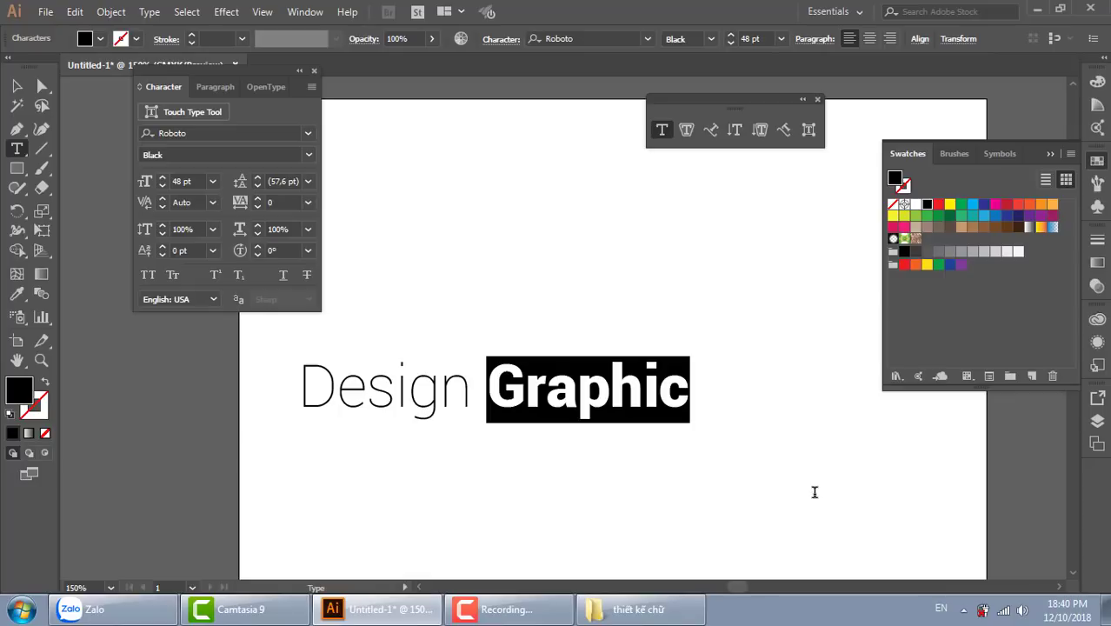
key("ctrl")
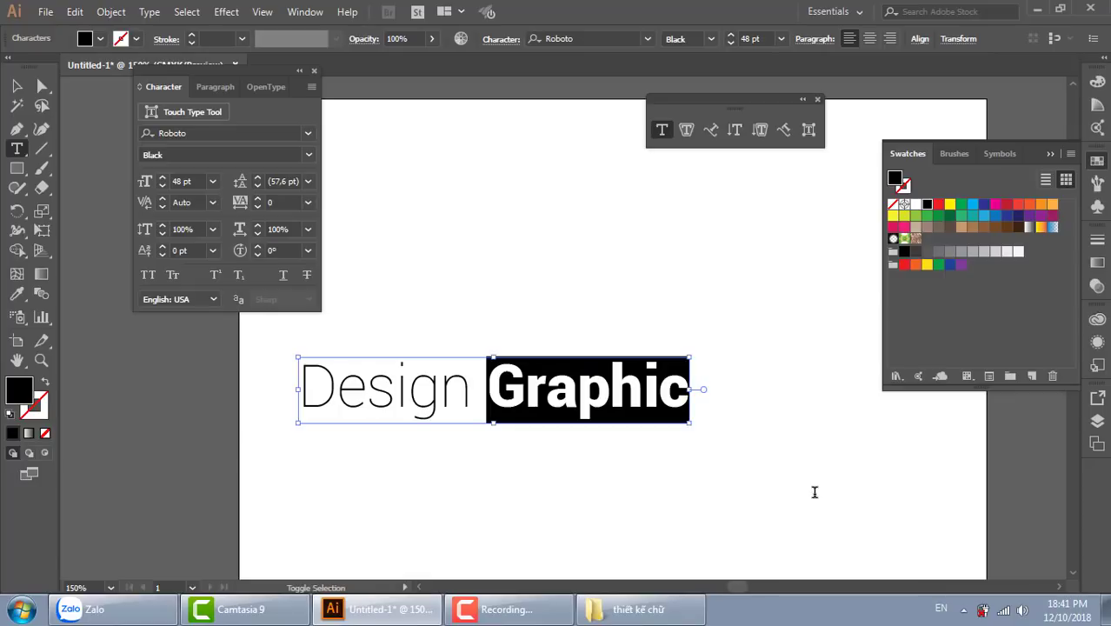
key("ctrl+shift+period")
key("ctrl+shift+period")
key("ctrl+shift+period")
key("ctrl+shift+period")
key("ctrl+shift+period")
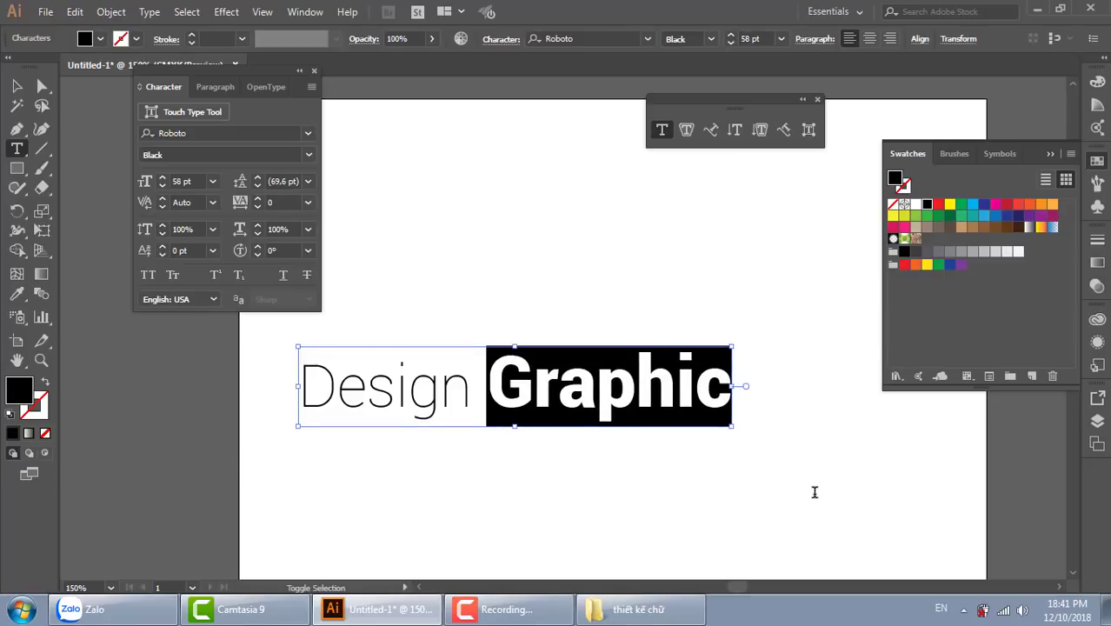
key("ctrl+shift+period")
key("ctrl+shift+period")
key("ctrl+shift+comma")
key("ctrl+shift+comma")
key("ctrl+shift+comma")
key("ctrl+shift+comma")
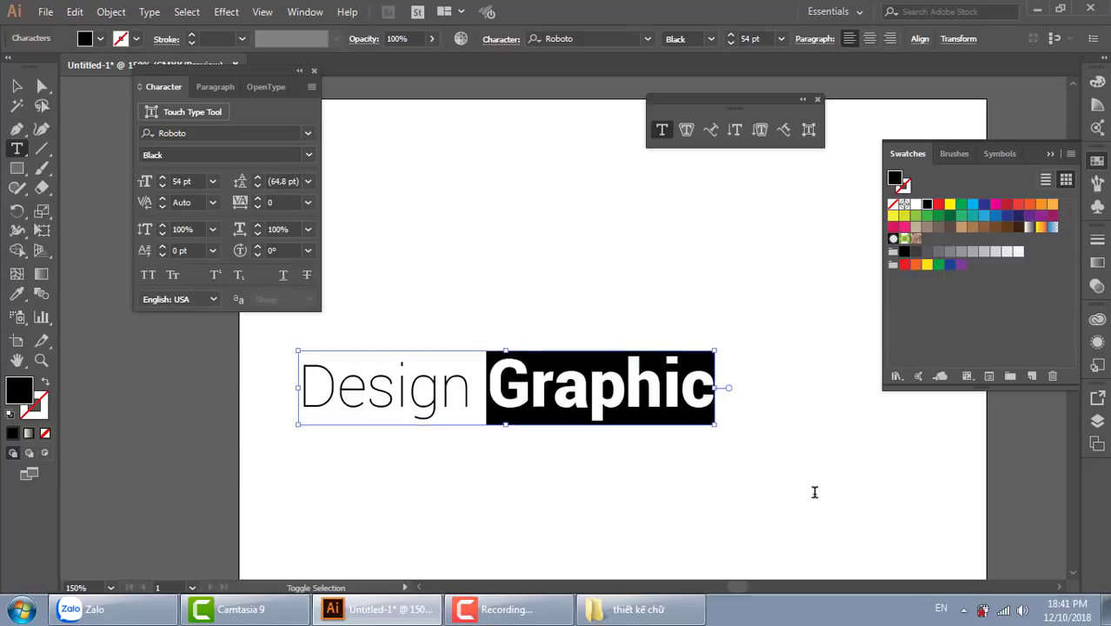
key("ctrl+shift+comma")
key("ctrl+shift+comma")
key("ctrl+shift+comma")
key("ctrl+shift+comma")
key("ctrl+shift+comma")
key("ctrl+shift+comma")
key("ctrl+shift+comma")
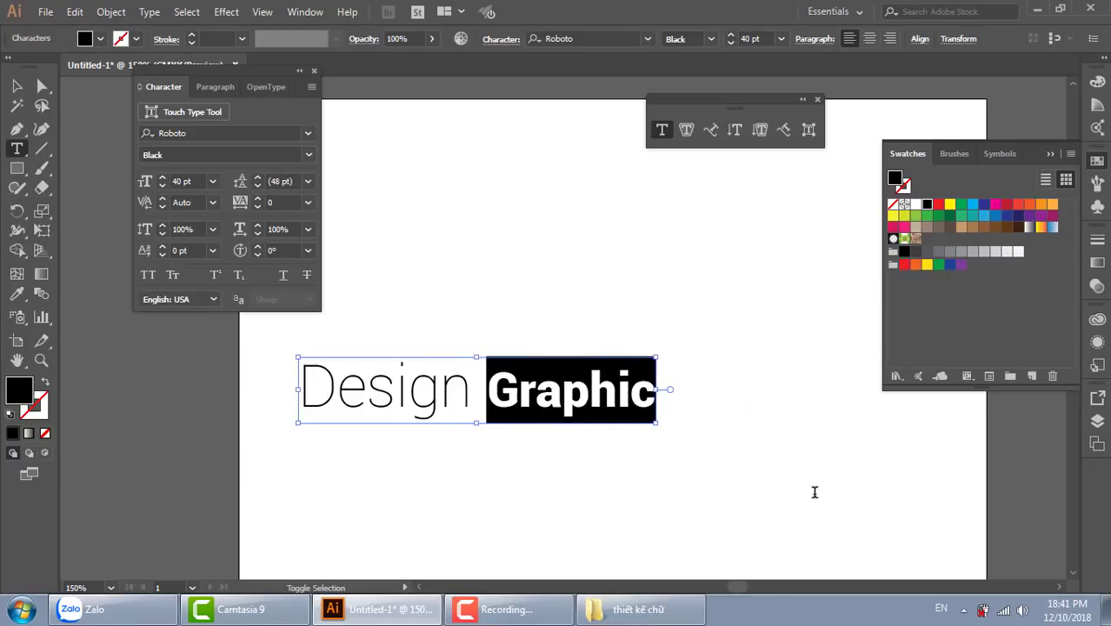
key("ctrl+shift+comma")
key("ctrl+shift+comma")
key("ctrl+shift+comma")
key("ctrl+shift+period")
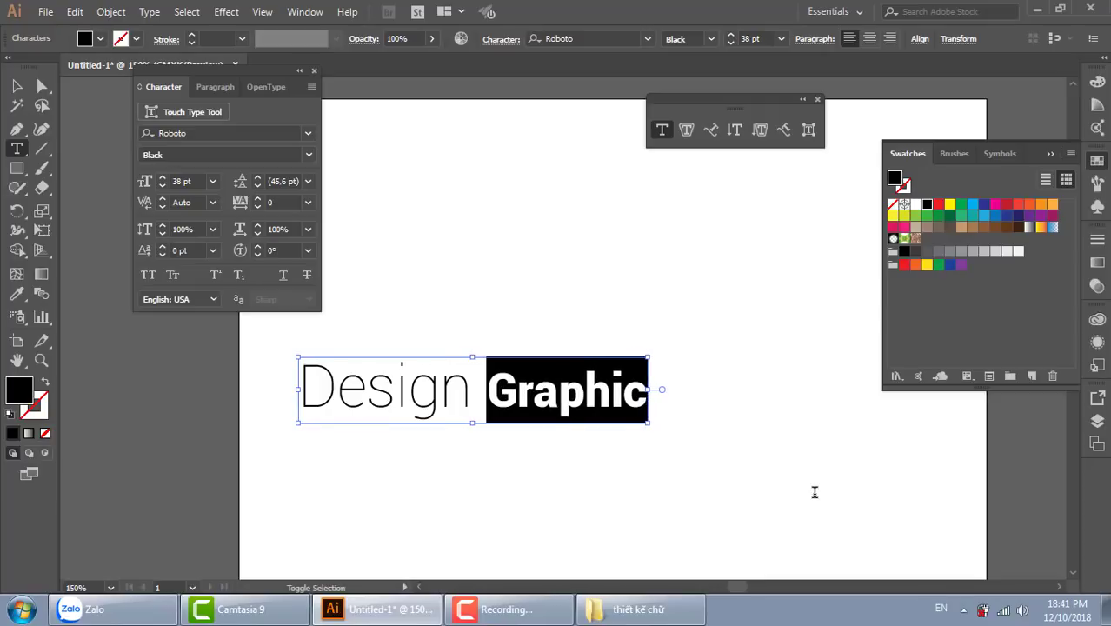
key("ctrl+shift+period")
key("ctrl+shift+period")
key("ctrl+shift+period")
key("ctrl+shift+period")
key("ctrl+shift+period")
key("ctrl+shift+period")
key("ctrl+shift+period")
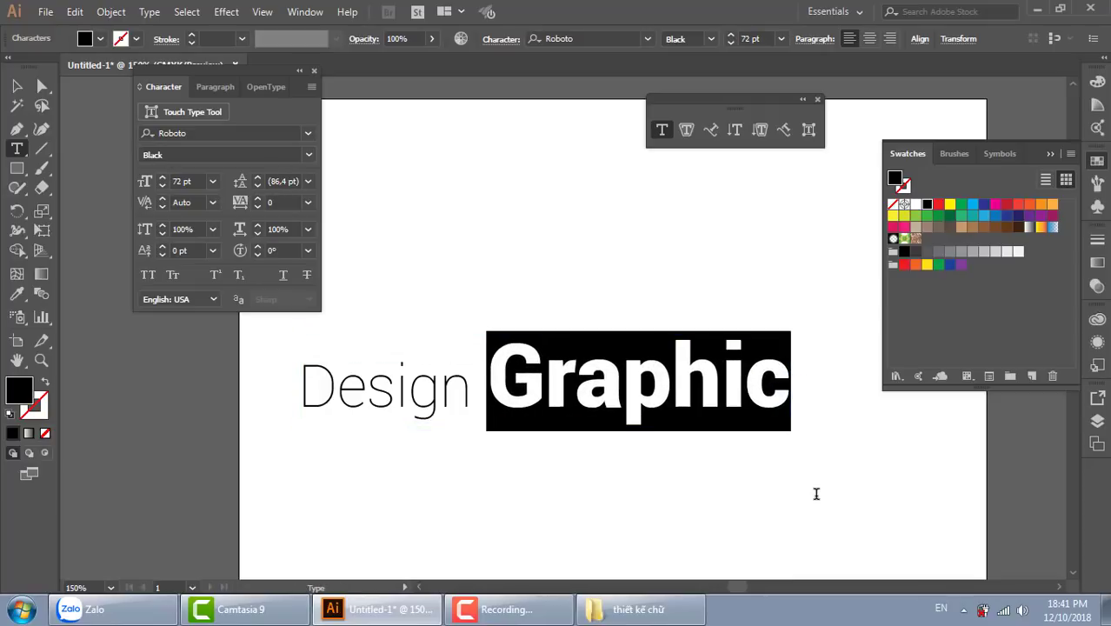
key("ctrl+shift+comma")
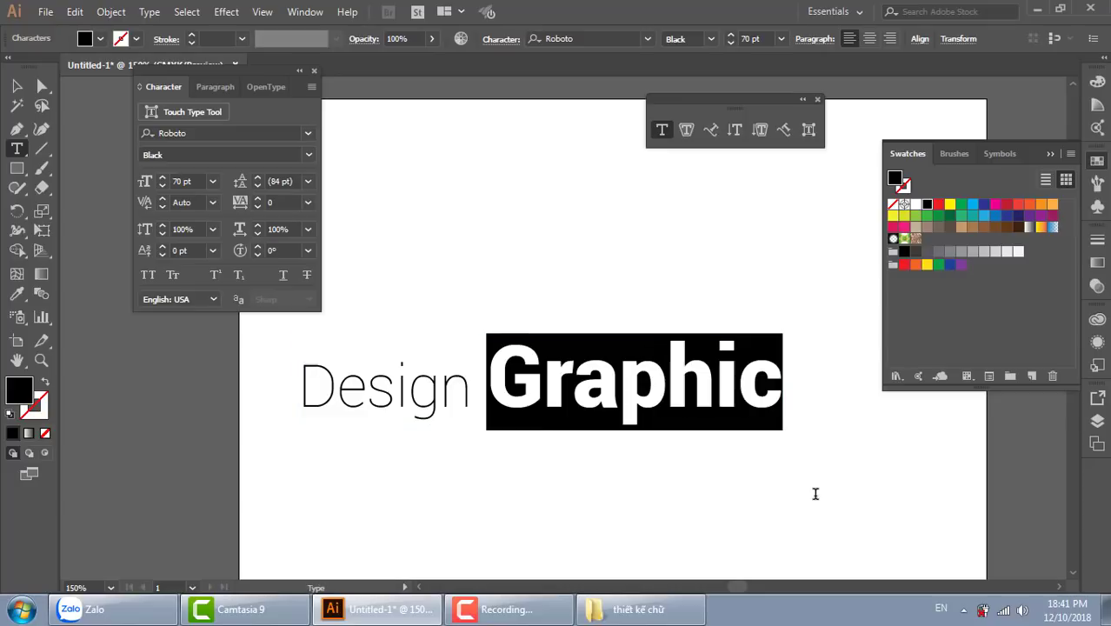
key("ctrl+shift+comma")
key("ctrl+shift+comma")
key("ctrl+shift+comma")
key("ctrl+shift+comma")
key("ctrl+shift+comma")
key("ctrl+shift+comma")
key("ctrl+shift+comma")
key("ctrl+shift+comma")
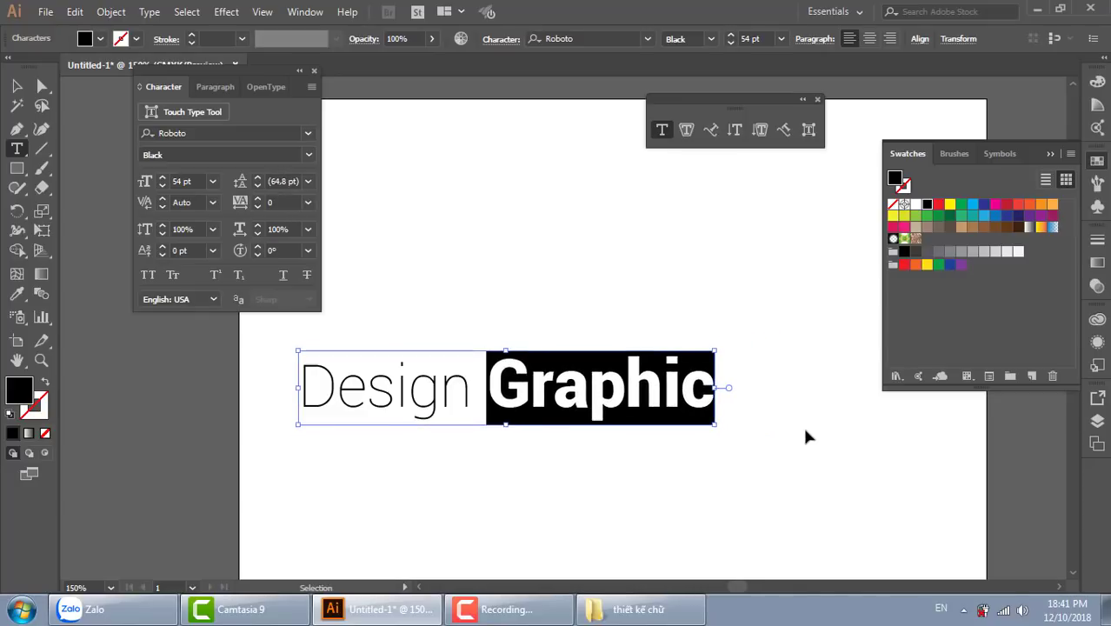
key("ctrl+shift+comma")
key("ctrl+shift+comma")
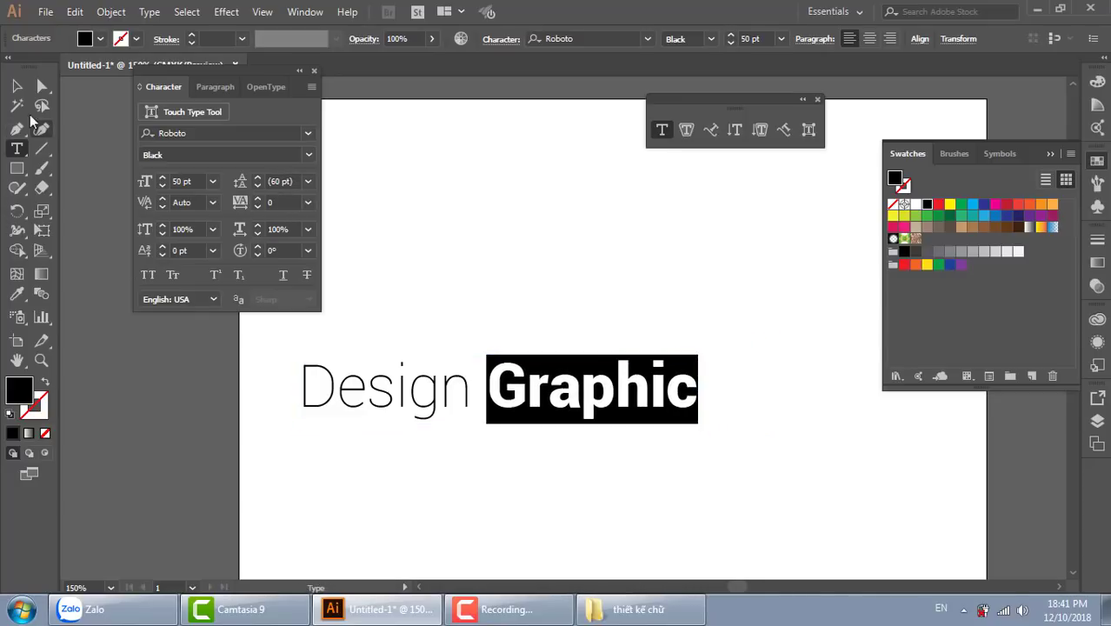
key("Escape")
left_click(643, 332)
left_click(620, 396)
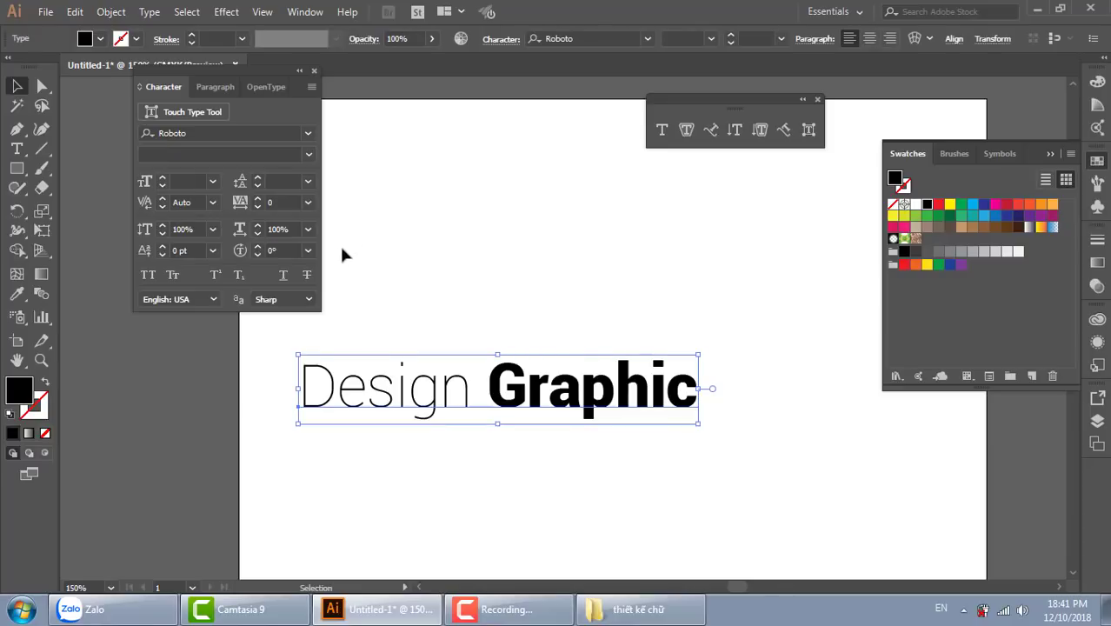
Step: Delete the word Design from the line, leaving only Graphic
left_click(707, 388)
key("t")
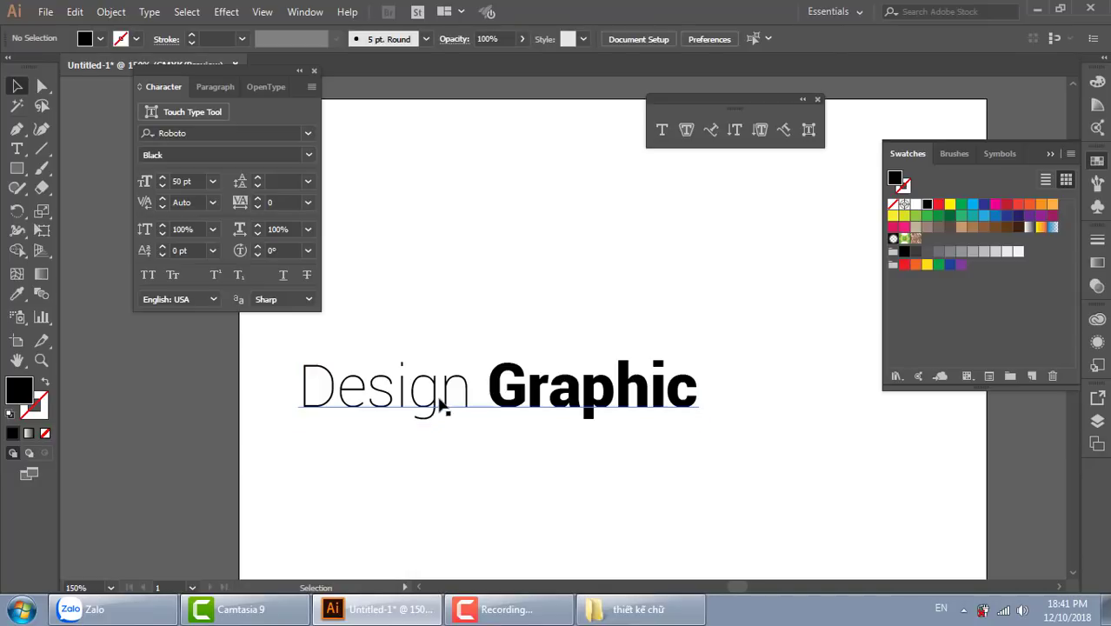
left_click_drag(440, 389, 294, 388)
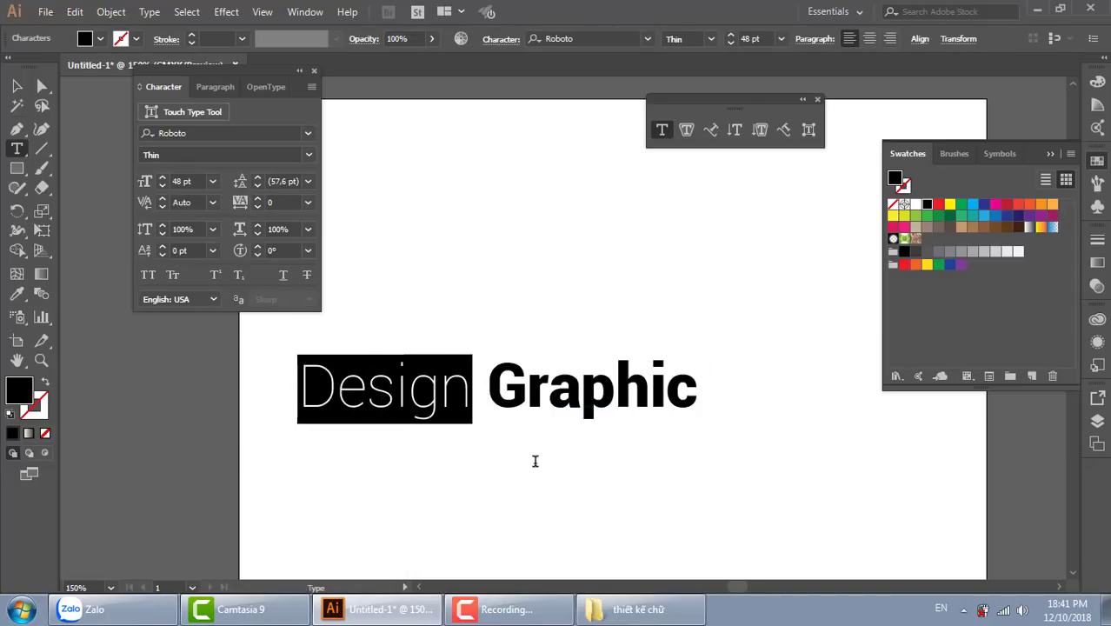
key("BackSpace")
key("Escape")
left_click(625, 316, "ctrl")
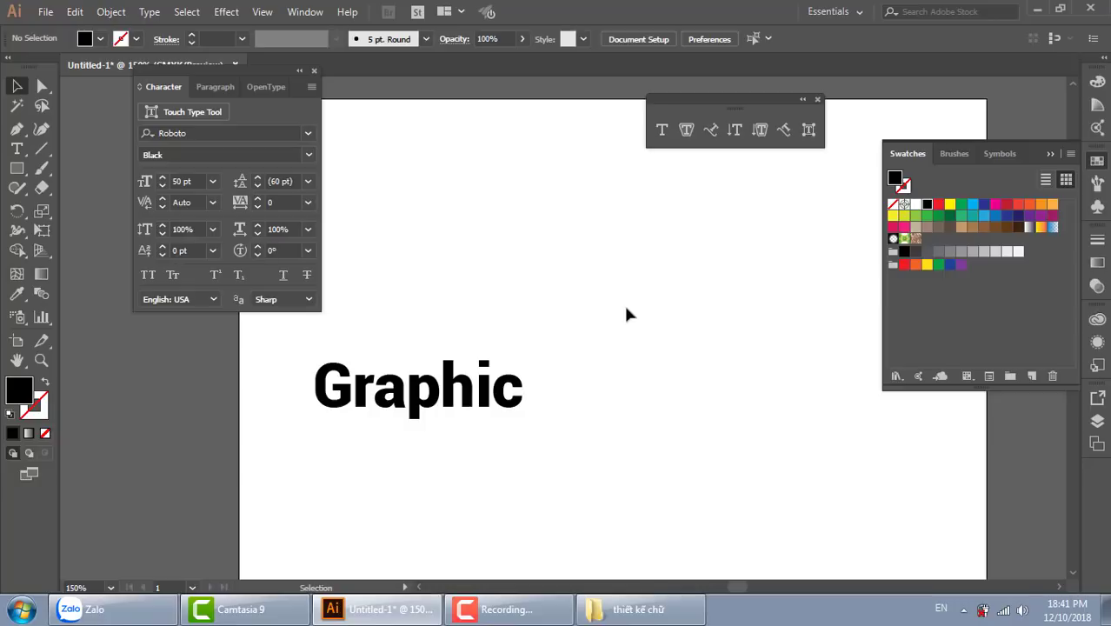
Step: Create a new 'Design' text under Graphic, scaled up to about 58.05 pt
left_click(546, 263)
type("Design")
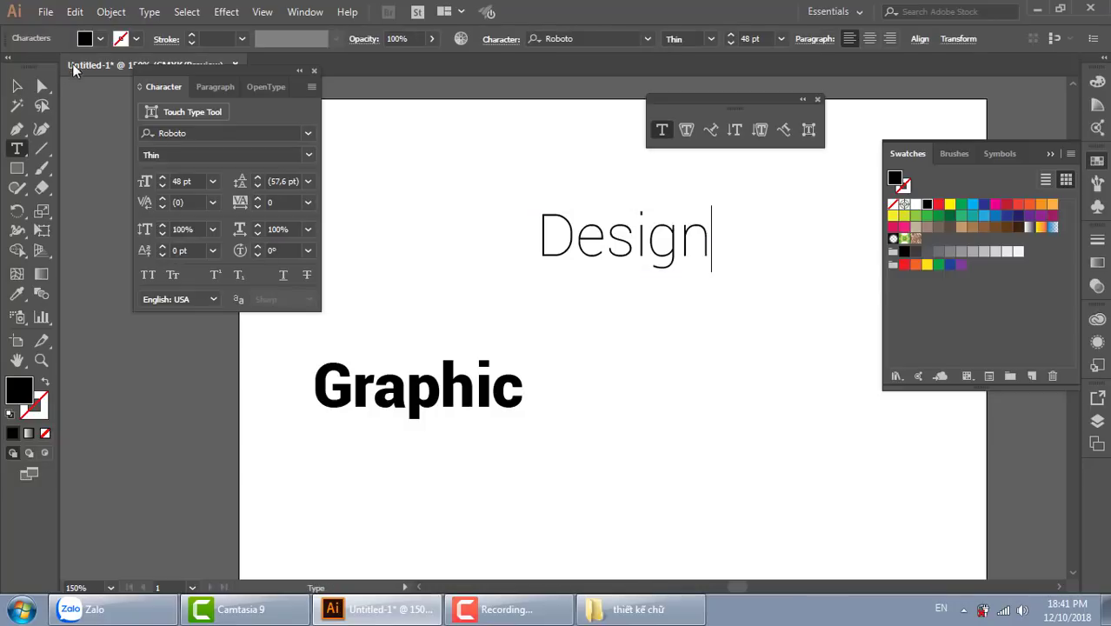
left_click(13, 93)
left_click_drag(575, 239, 354, 440)
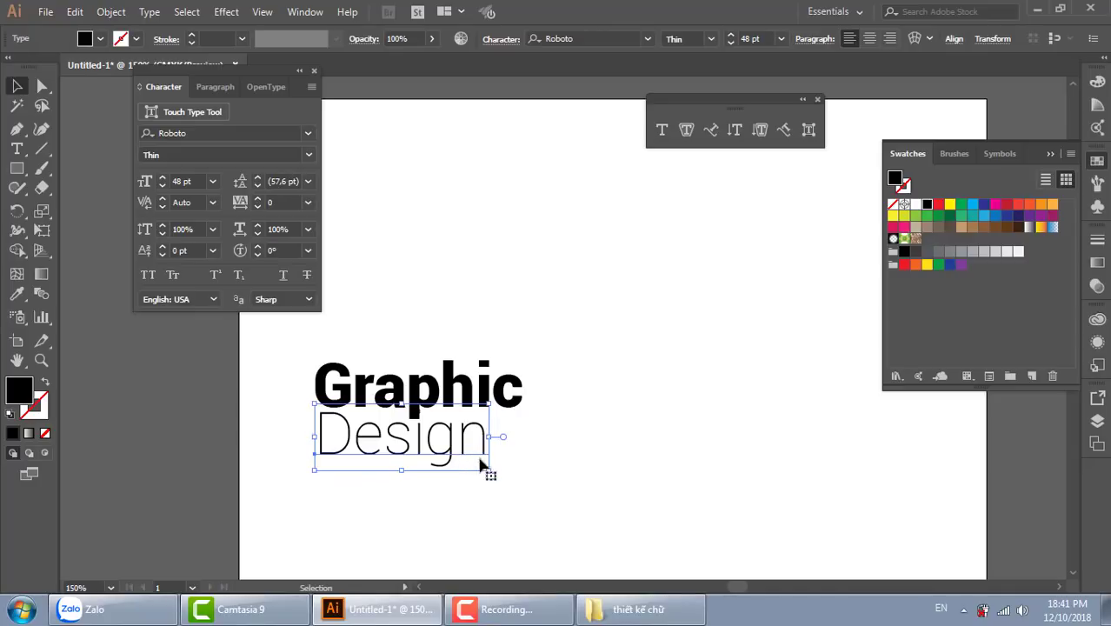
left_click_drag(488, 471, 528, 503)
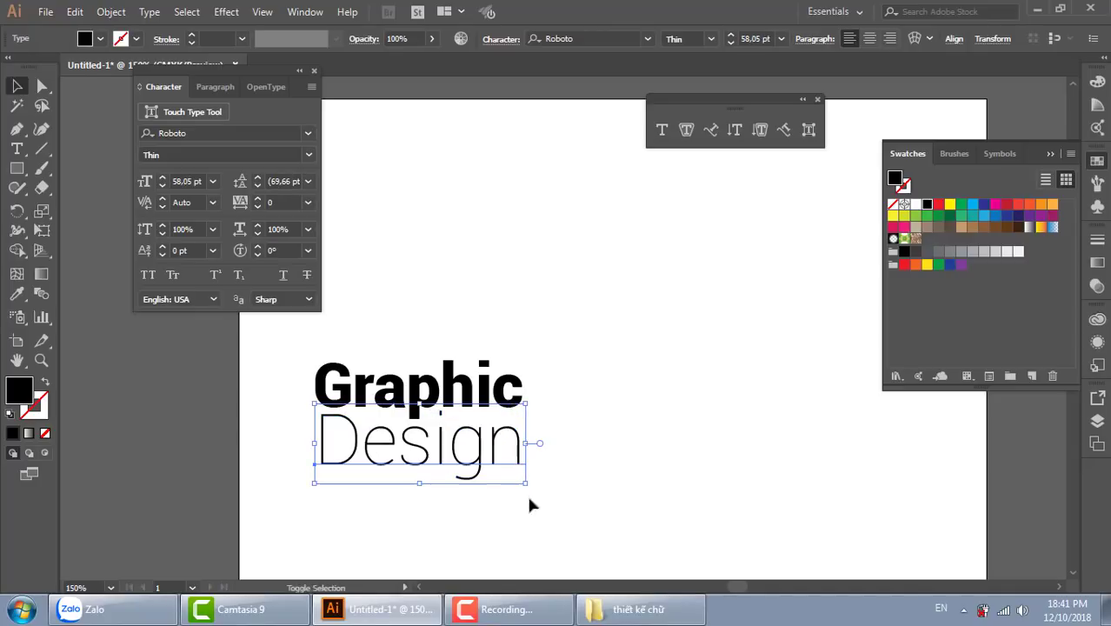
left_click(529, 503)
Step: Nudge Graphic down closer to Design and zoom in on the stacked words
left_click(456, 398)
left_click_drag(442, 389, 443, 402)
left_click(675, 360)
key("z")
left_click_drag(293, 338, 675, 519)
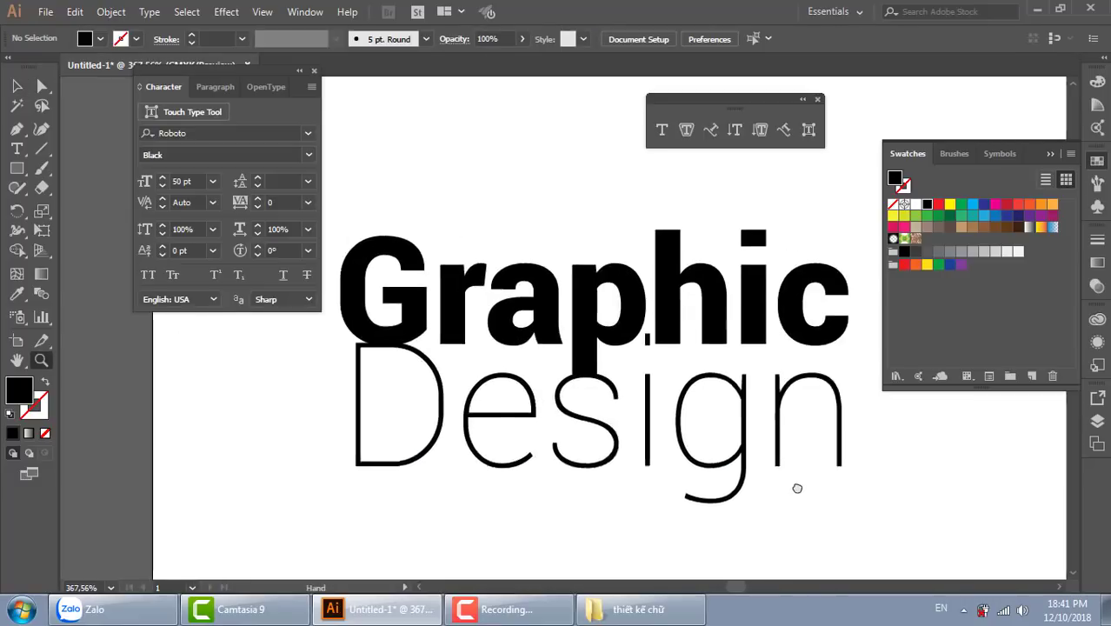
left_click_drag(796, 488, 798, 503)
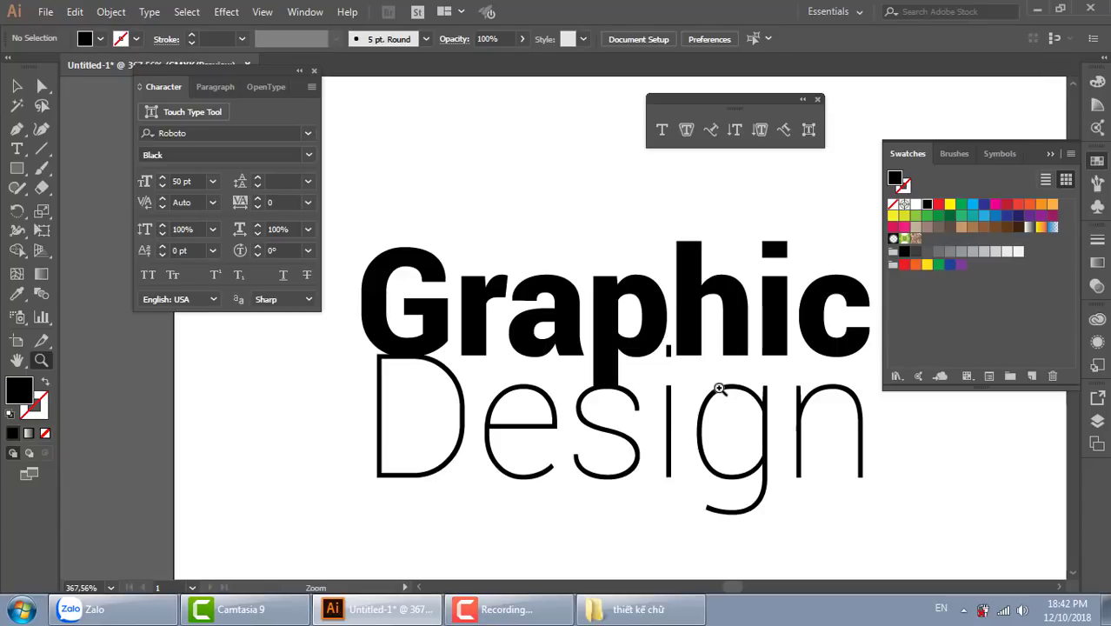
key("v")
left_click(546, 454)
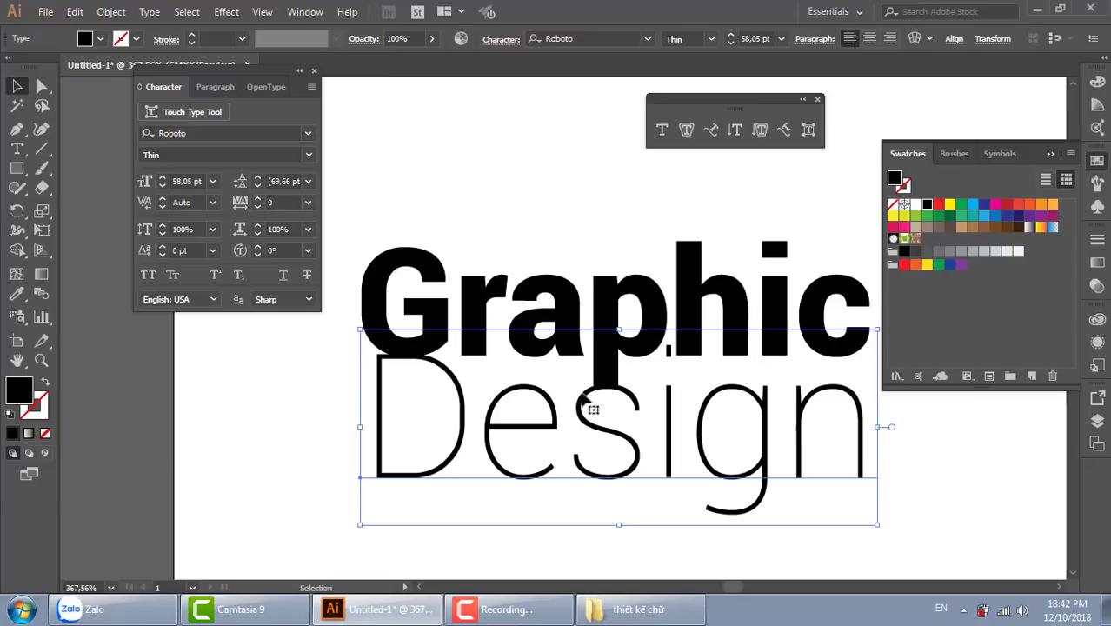
Step: Duplicate Graphic and place the copy to the right of the stacked words
scroll(581, 390, "down", 3)
scroll(580, 387, "down", 2)
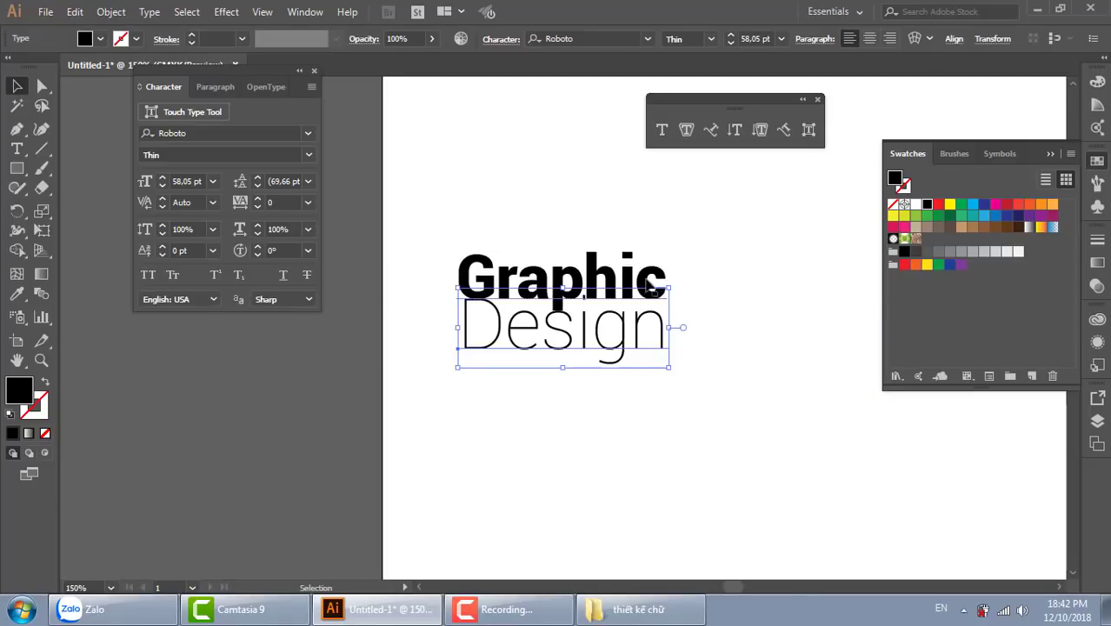
left_click(644, 278)
scroll(643, 278, "right", 2)
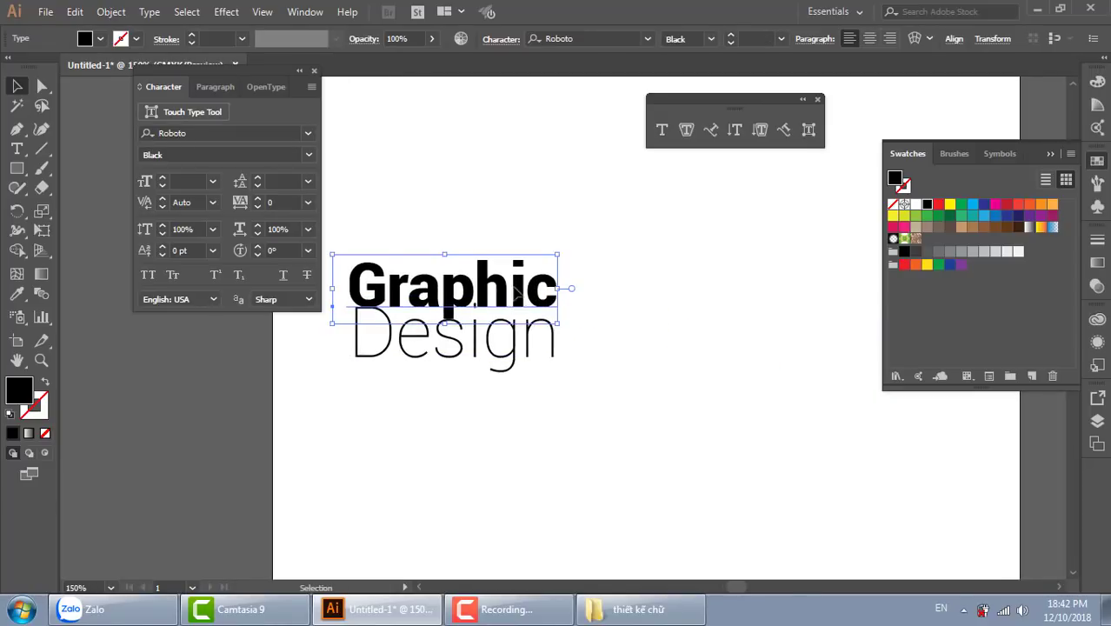
left_click_drag(512, 296, 762, 301)
scroll(690, 375, "right", 3)
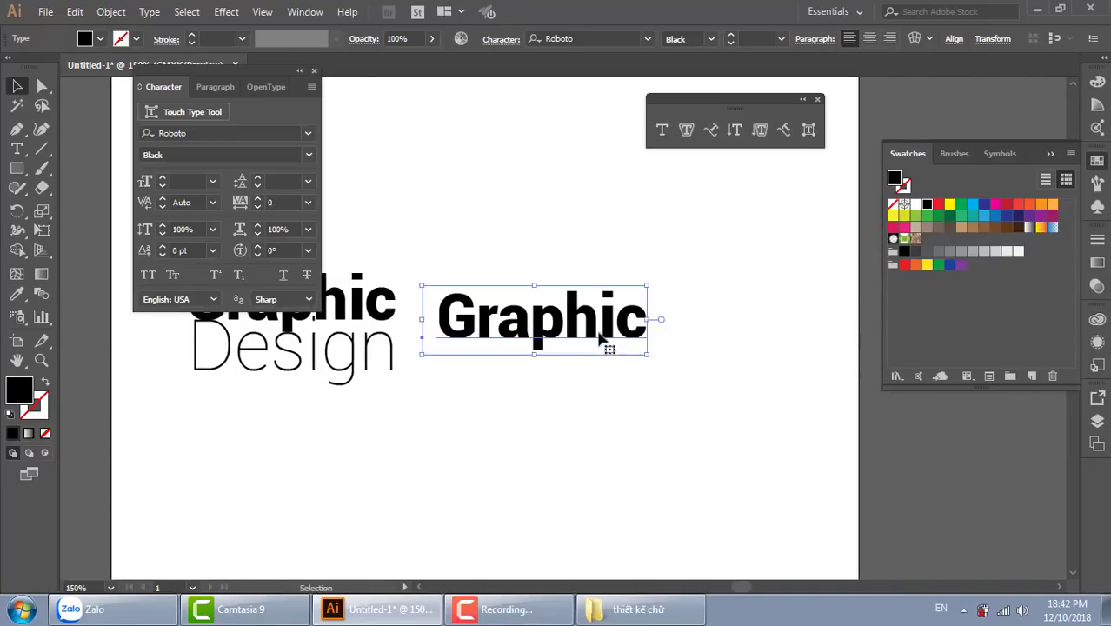
left_click_drag(615, 338, 670, 372)
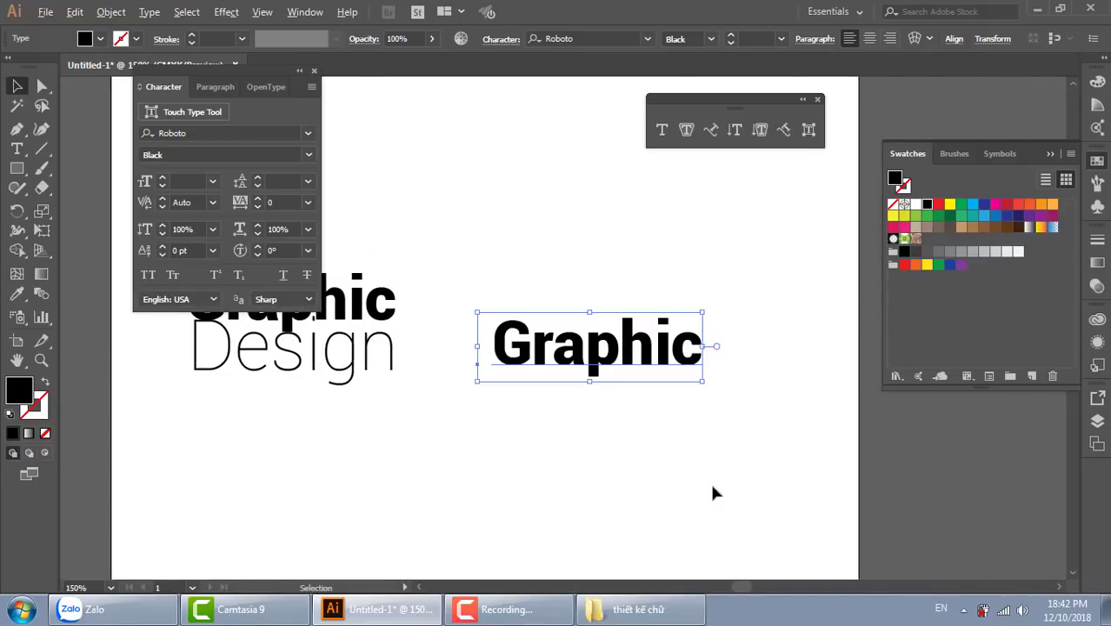
Step: Set the copy's tracking back to 0 after trying 80, 75 and 200
key("alt+Right")
key("alt+Right")
key("alt+Right")
key("alt+Right")
key("alt+Right")
key("alt+Right")
key("alt+Right")
key("alt+Right")
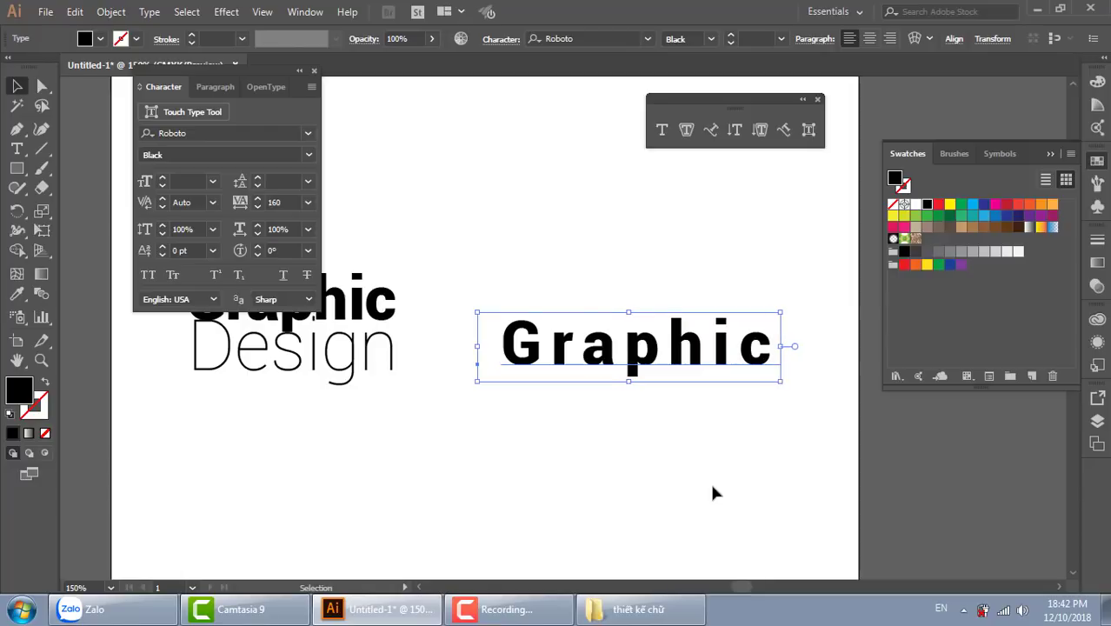
key("alt+Right")
key("alt+Left")
key("alt+Left")
key("alt+Left")
key("alt+Left")
key("alt+Left")
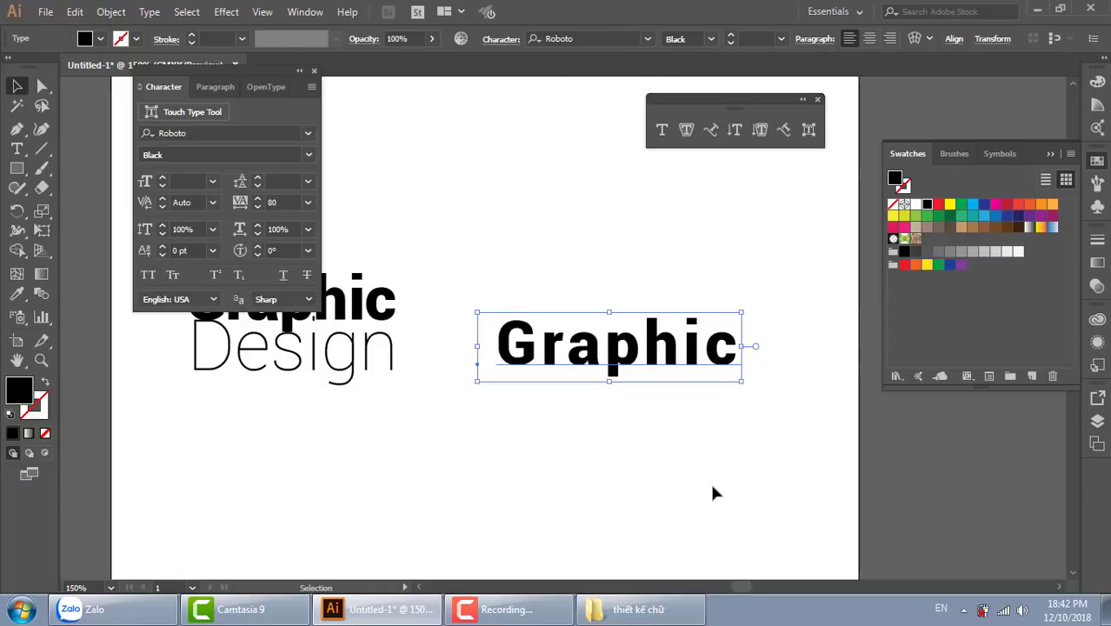
key("alt+Left")
key("alt+Left")
key("alt+Left")
key("alt+Left")
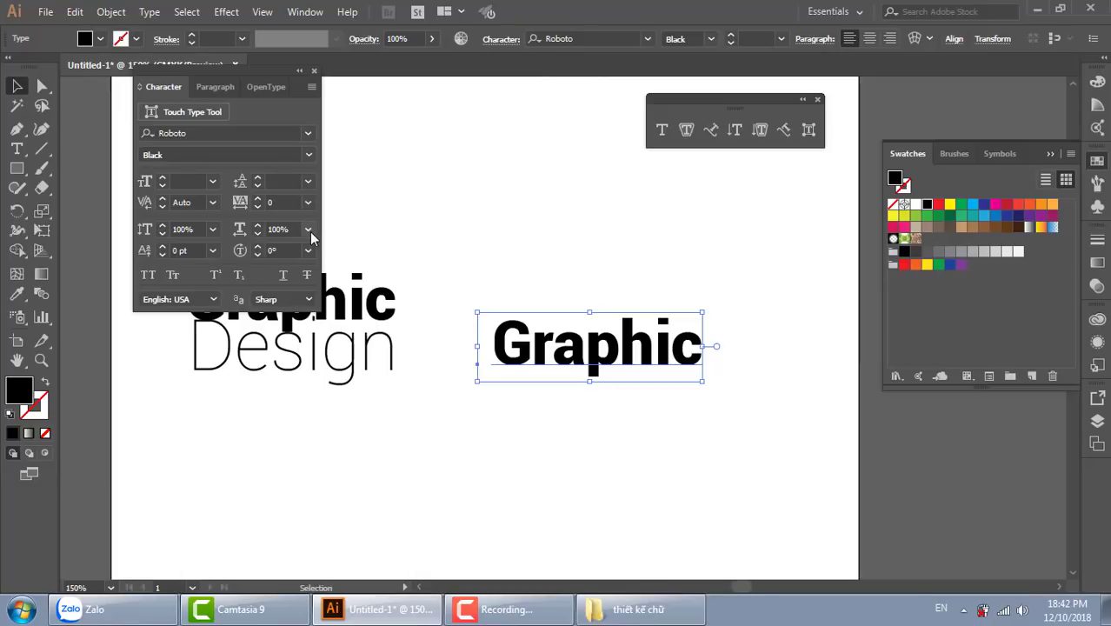
left_click(307, 202)
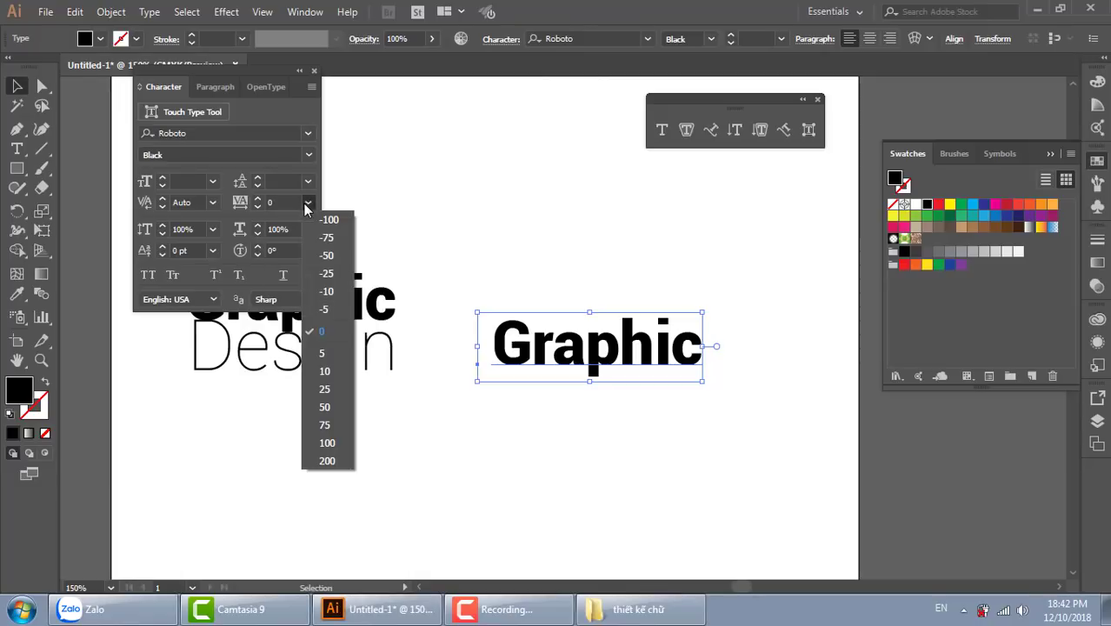
left_click(338, 428)
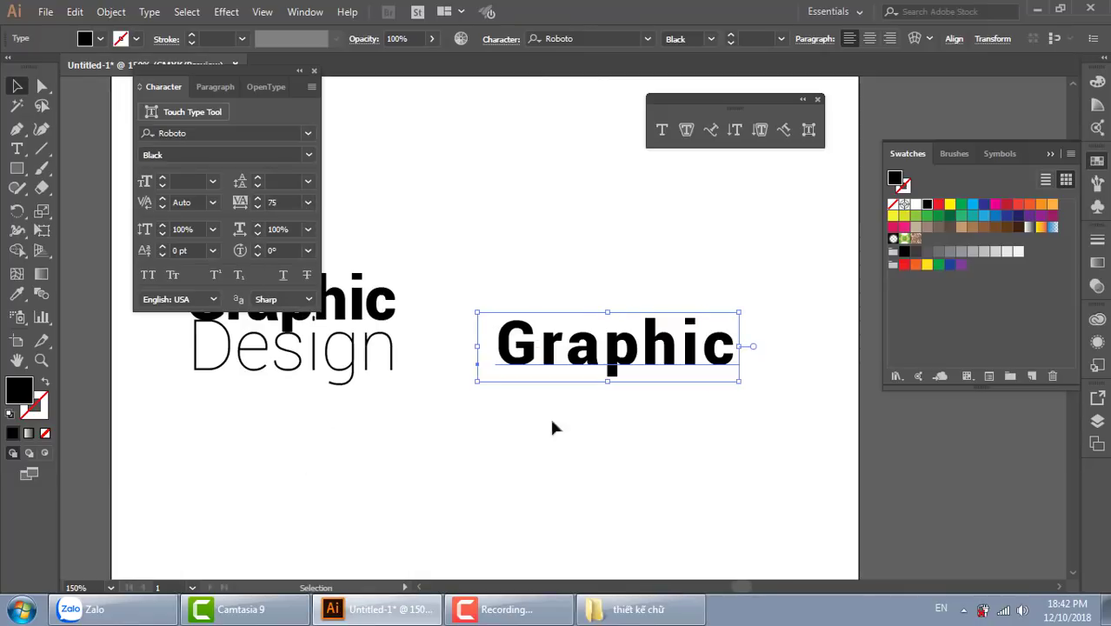
left_click(308, 202)
left_click(322, 461)
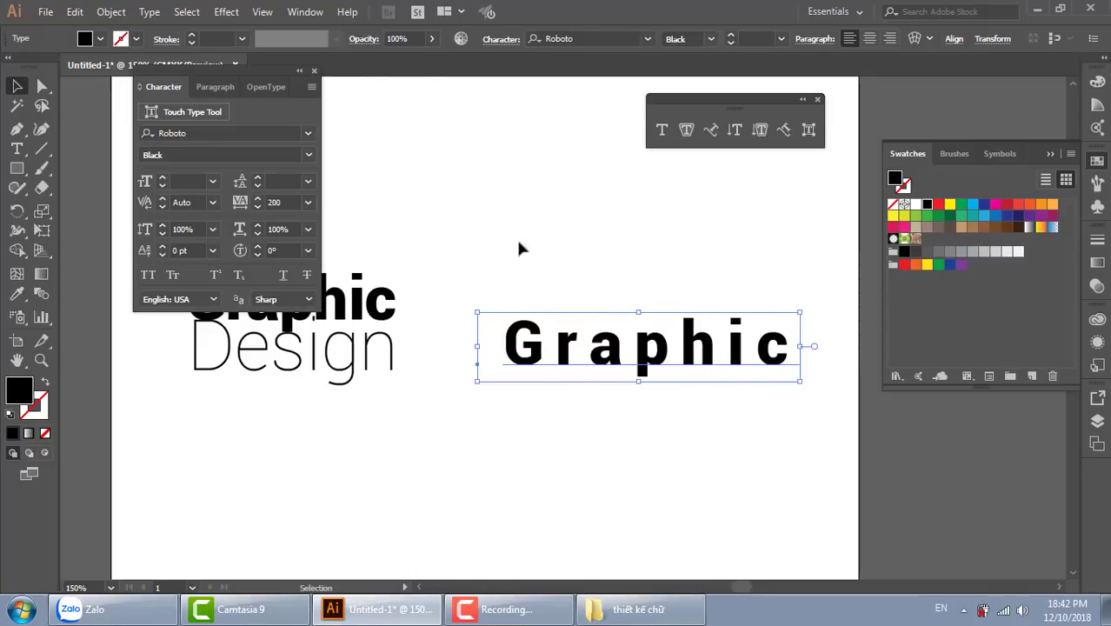
left_click(308, 201)
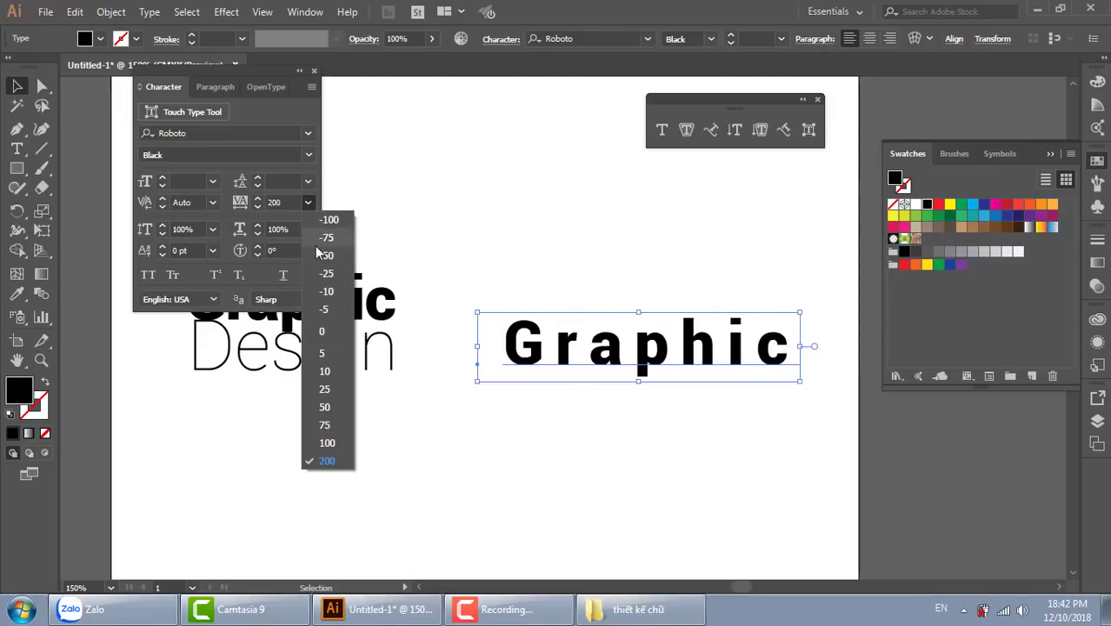
left_click(333, 331)
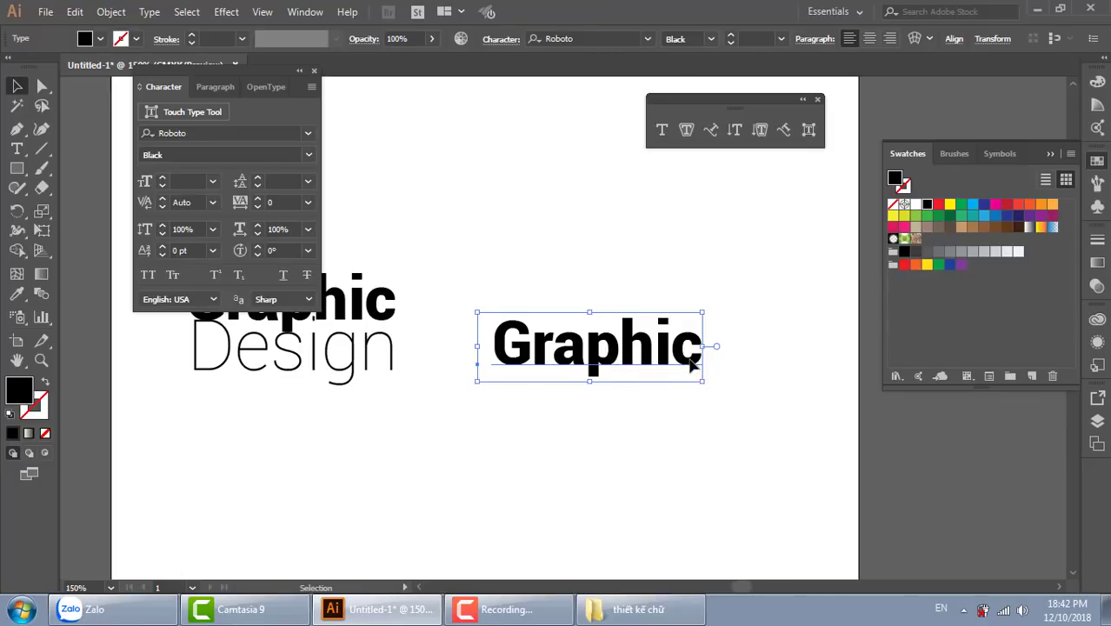
double_click(693, 348)
key("Escape")
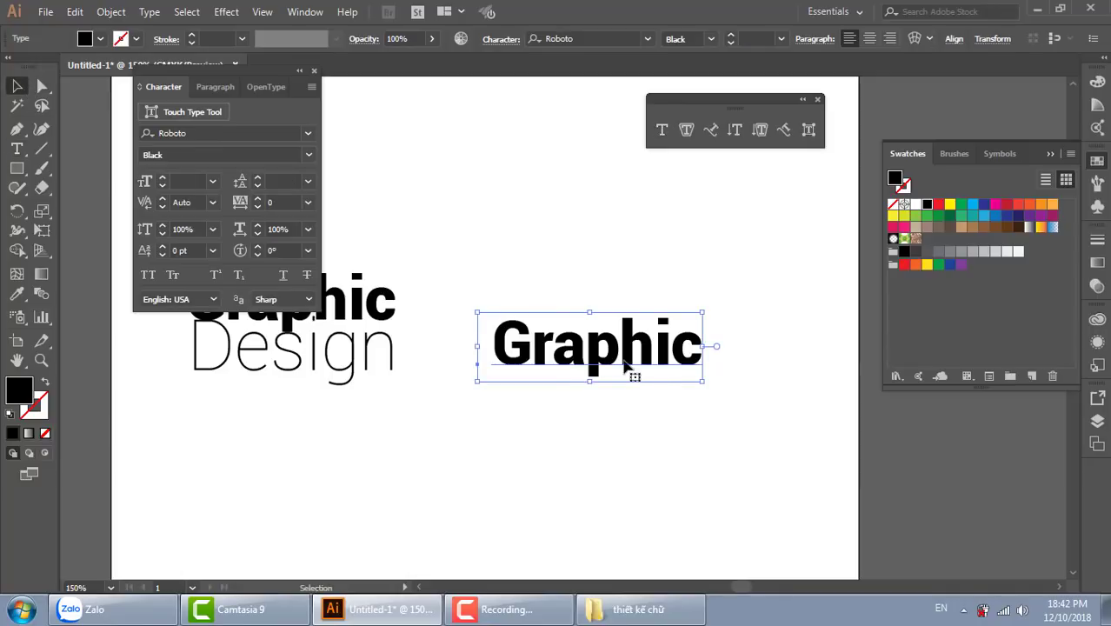
Step: Draw a black rectangle over the Graphic copy
left_click_drag(729, 372, 647, 319)
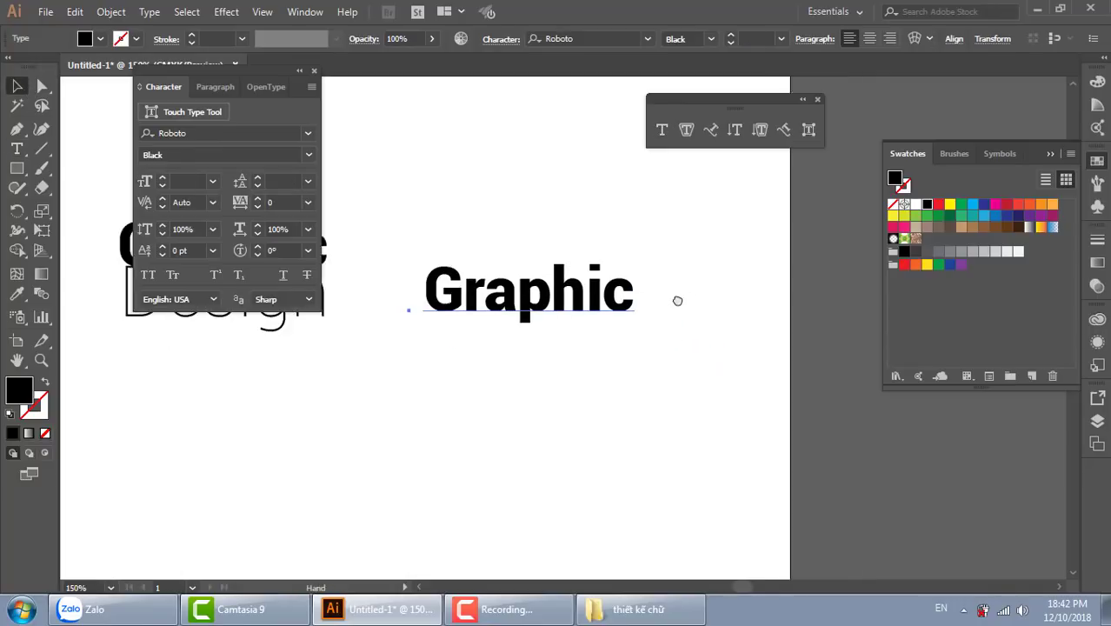
left_click(17, 169)
left_click_drag(423, 204, 840, 407)
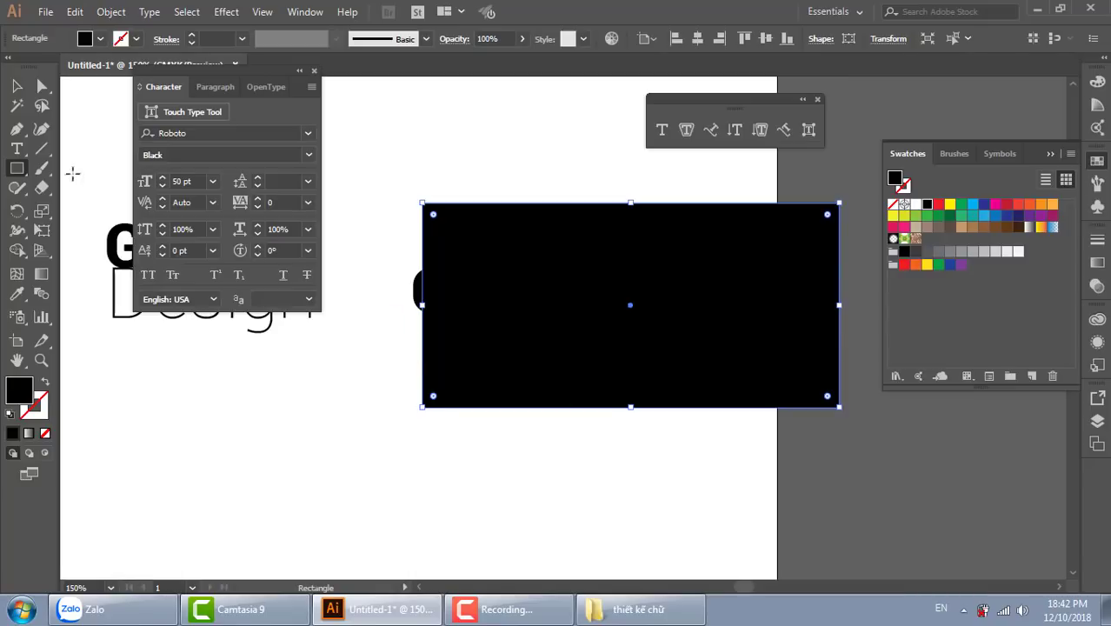
left_click(17, 87)
Step: Fill the Graphic copy white and move it up inside the rectangle
left_click(417, 299)
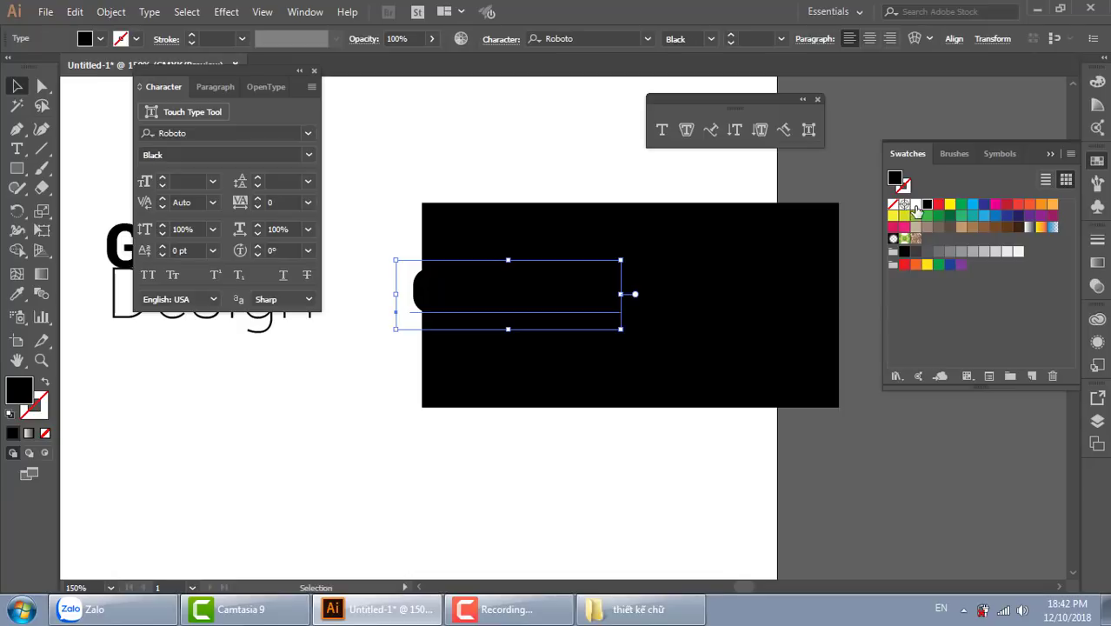
left_click(915, 204)
left_click_drag(489, 300, 489, 268)
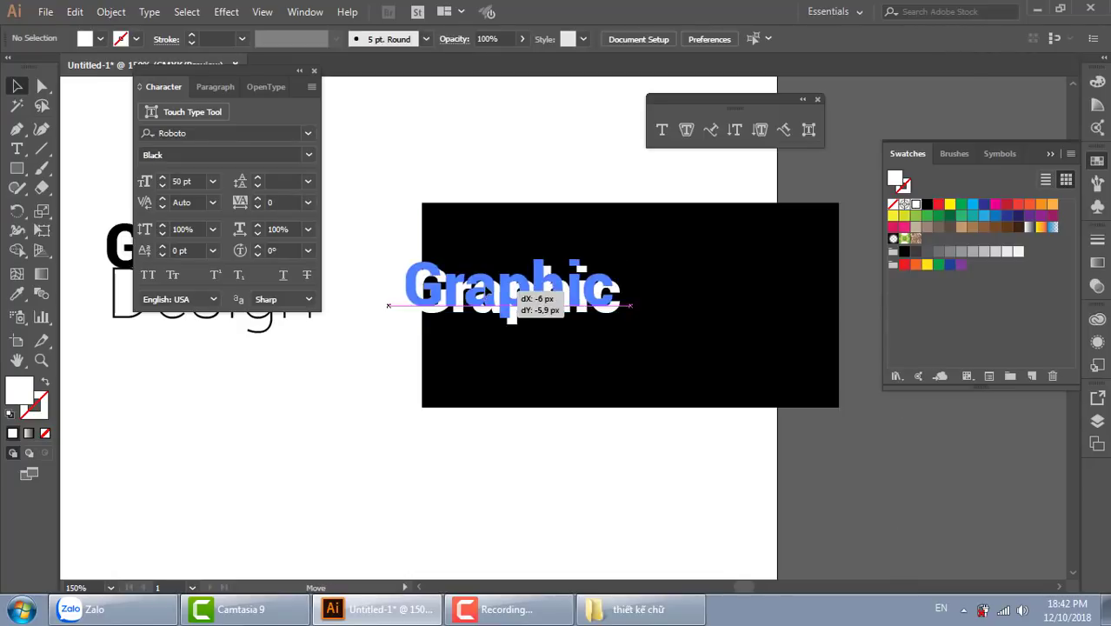
key("shift+t")
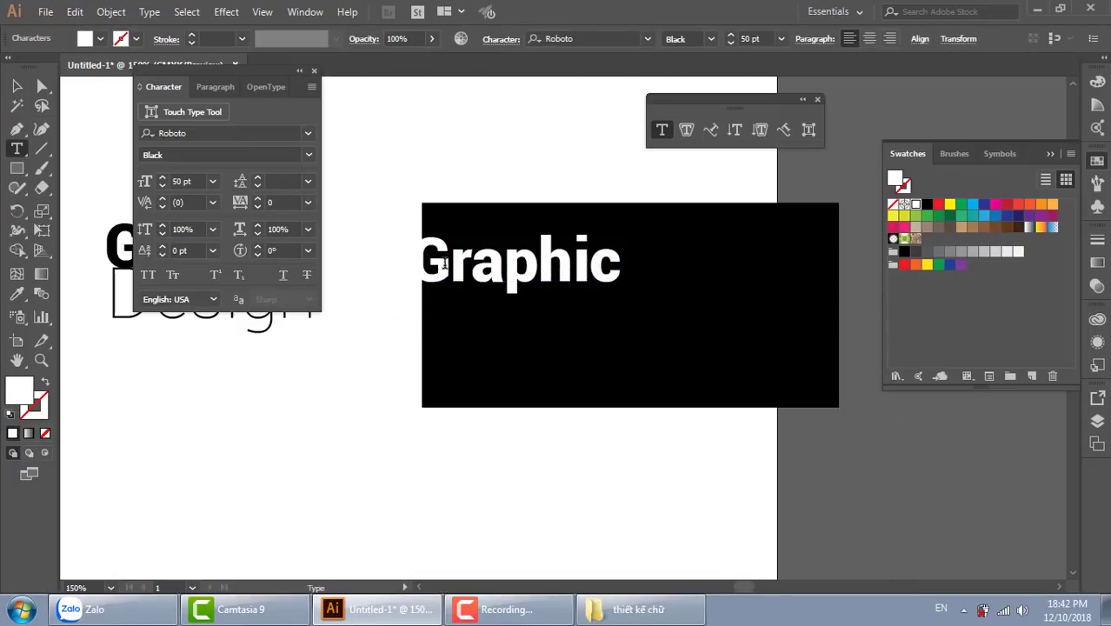
Step: Enlarge the G of Graphic to 110 pt and shift the word down-left
left_click(426, 261)
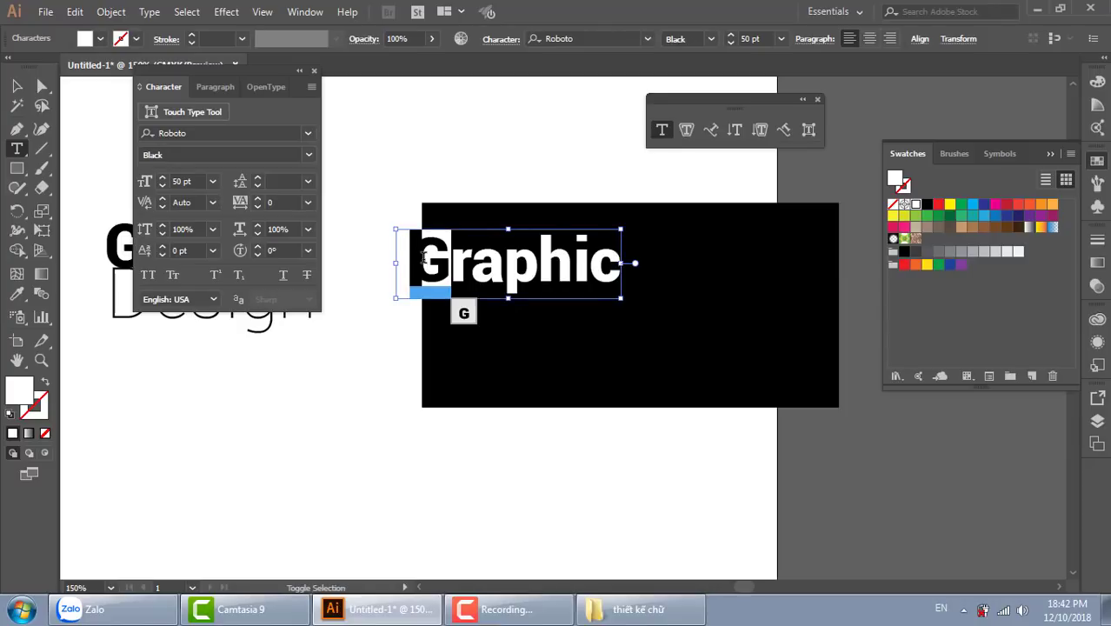
key("ctrl+shift+period")
key("ctrl+shift+period")
key("ctrl+shift+period")
key("ctrl+shift+period")
key("ctrl+shift+period")
key("ctrl+shift+period")
key("ctrl+shift+period")
key("ctrl+shift+period")
key("ctrl+shift+period")
key("ctrl+shift+period")
key("ctrl+shift+period")
key("ctrl+shift+period")
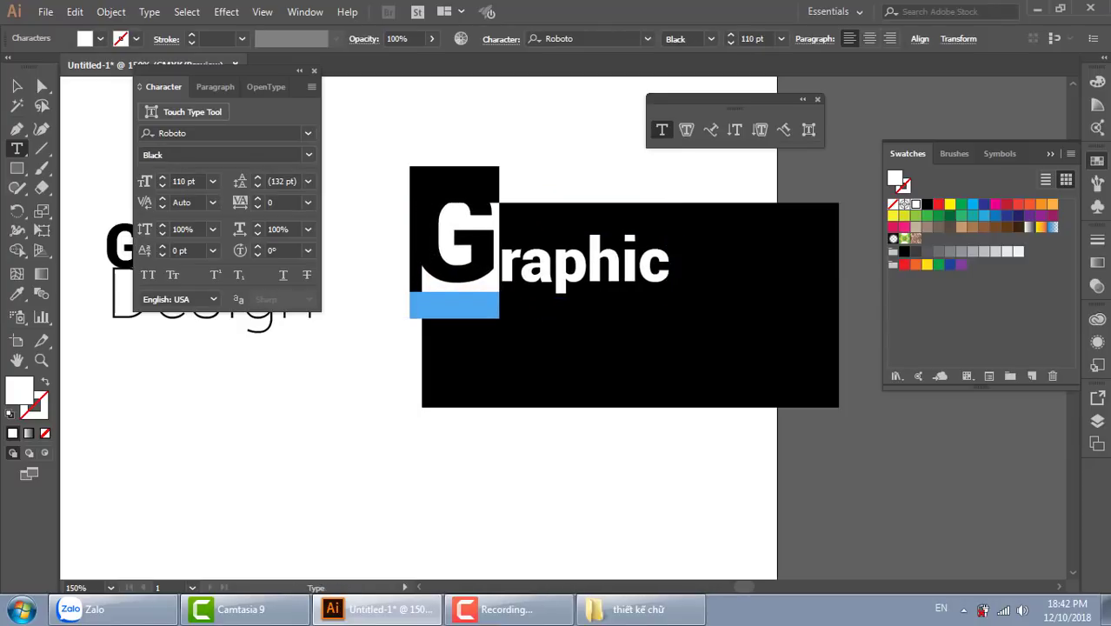
left_click(16, 85)
left_click_drag(487, 267, 475, 292)
left_click(536, 137)
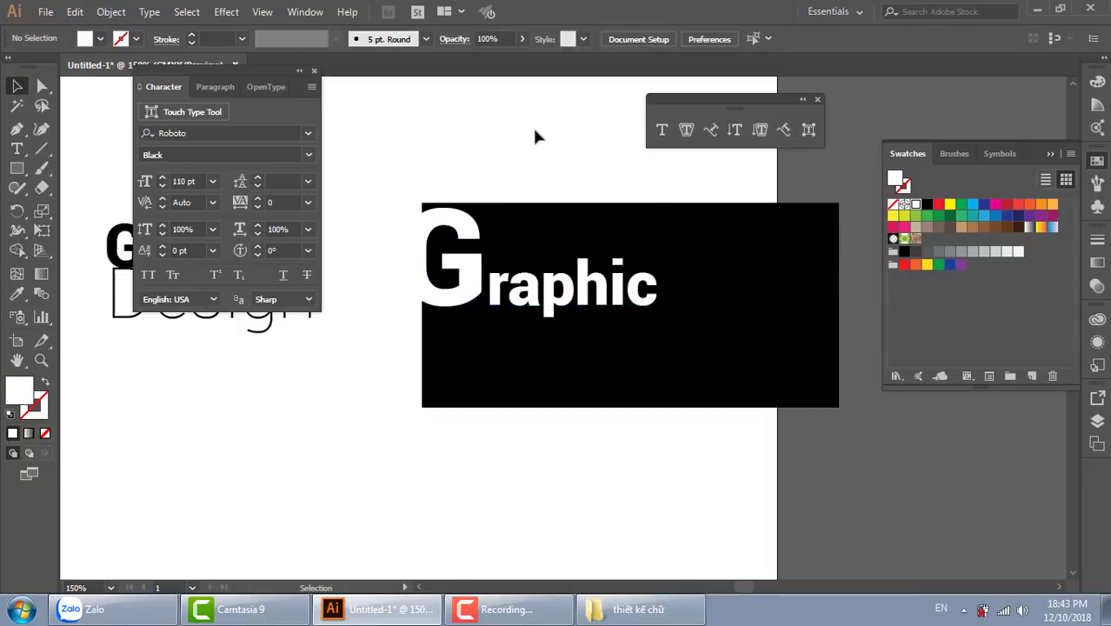
Step: Colour the G orange and nudge Graphic left so the G overhangs the card
key("t")
left_click(484, 276)
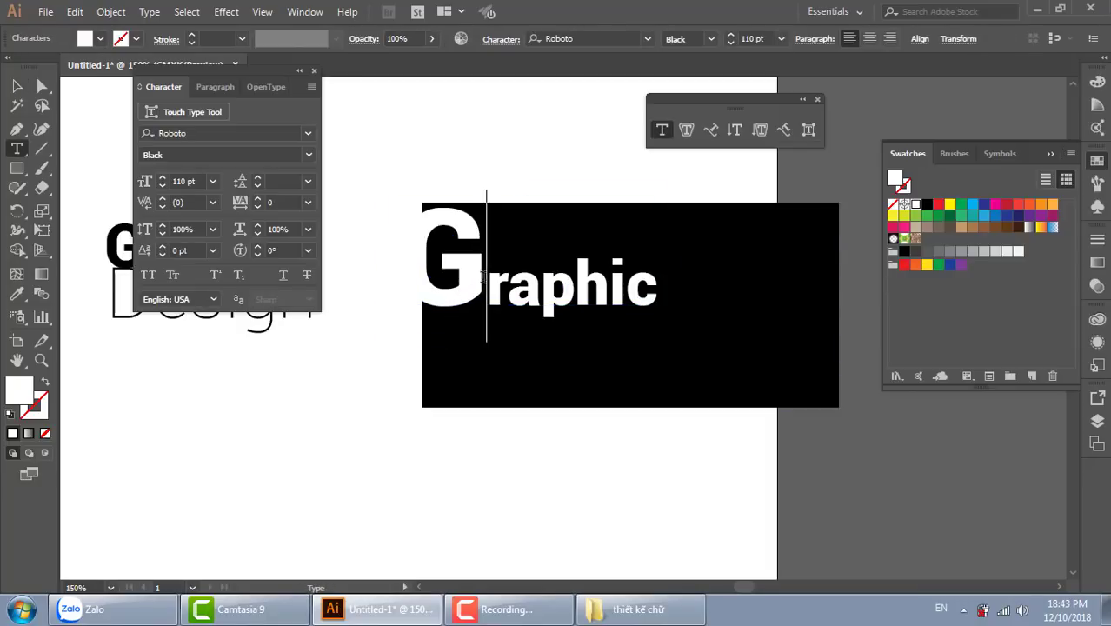
left_click_drag(484, 277, 410, 277)
left_click(1041, 204)
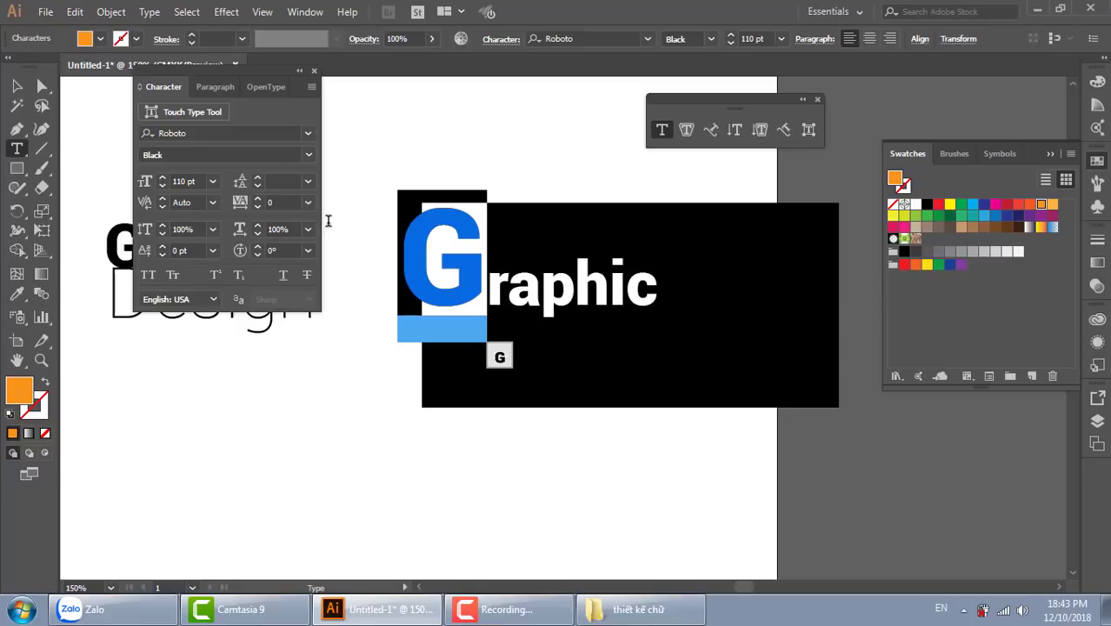
key("Escape")
left_click(534, 187)
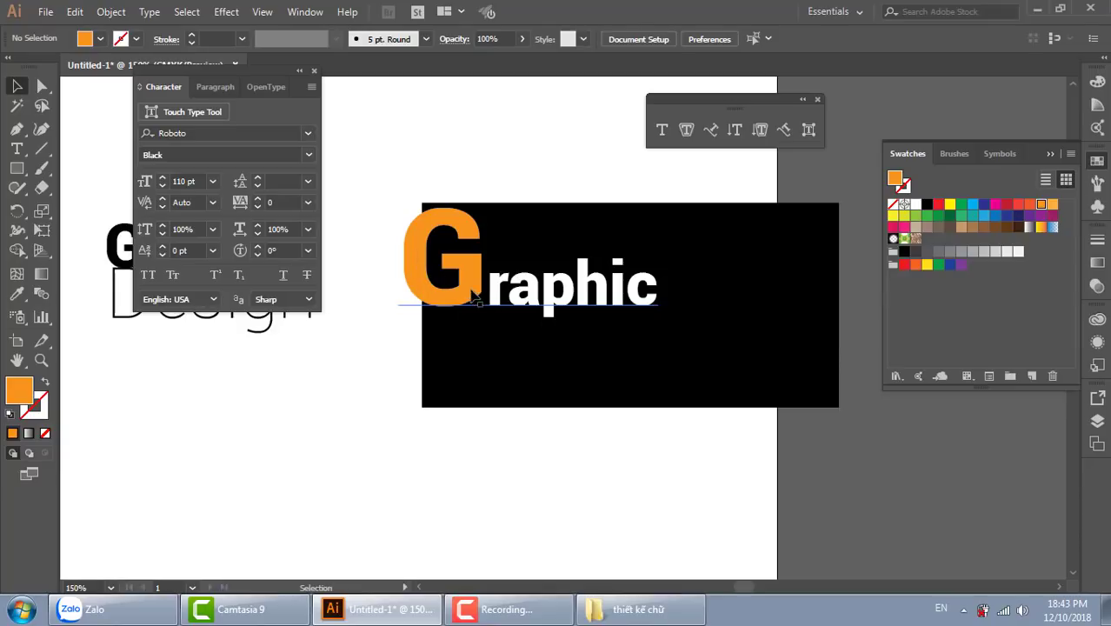
left_click_drag(472, 296, 465, 296)
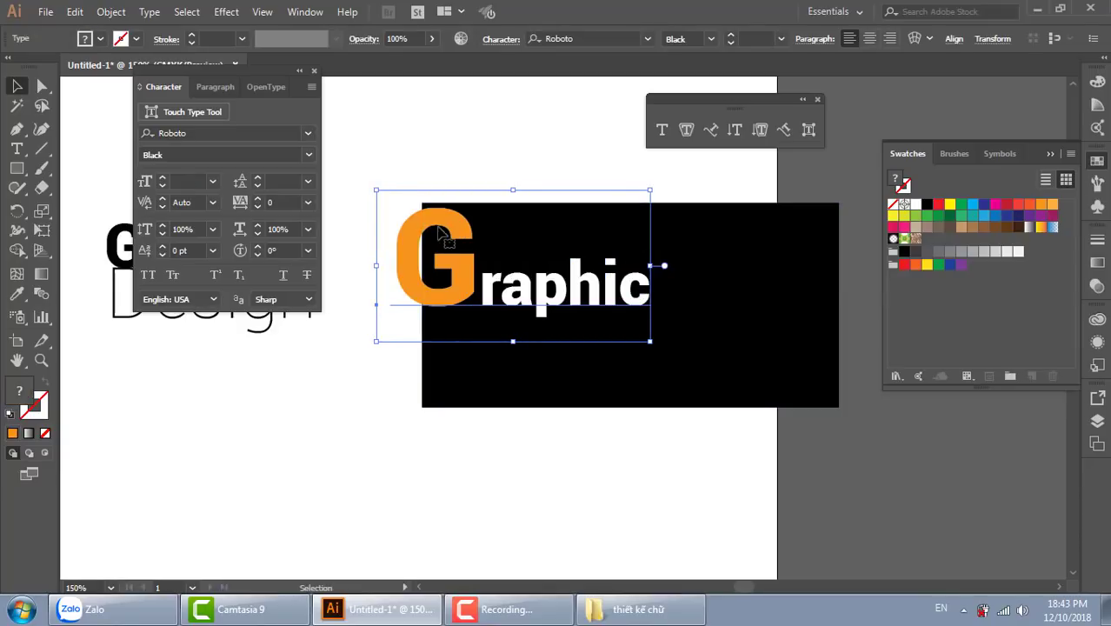
Step: Bring the black rectangle above the Graphic text and use it to clip the orange G (Ctrl+7)
left_click(436, 316)
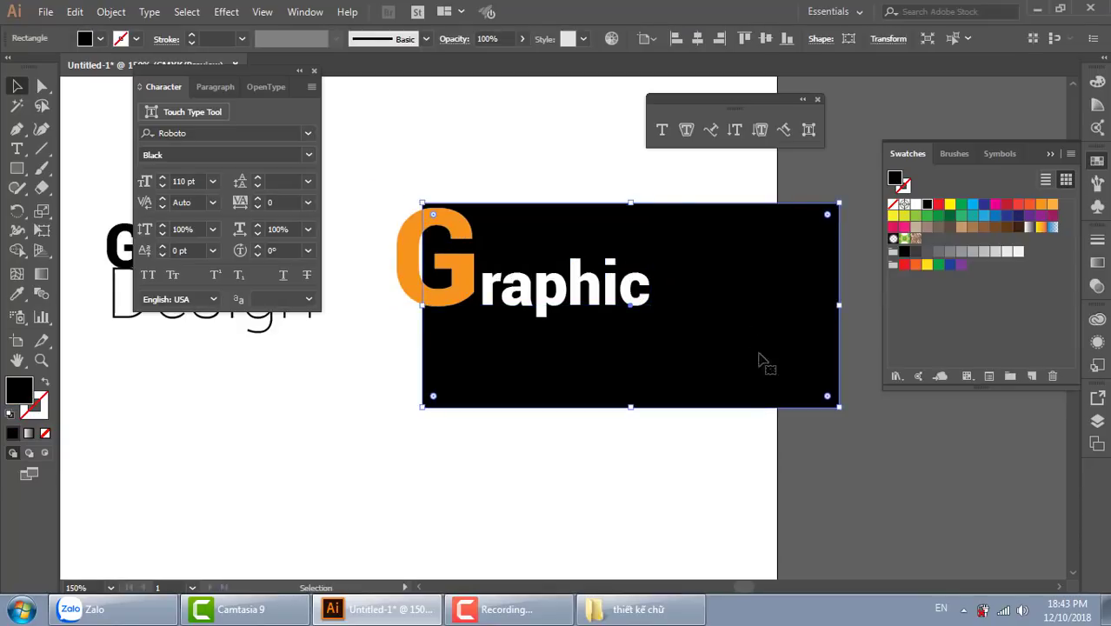
key("a")
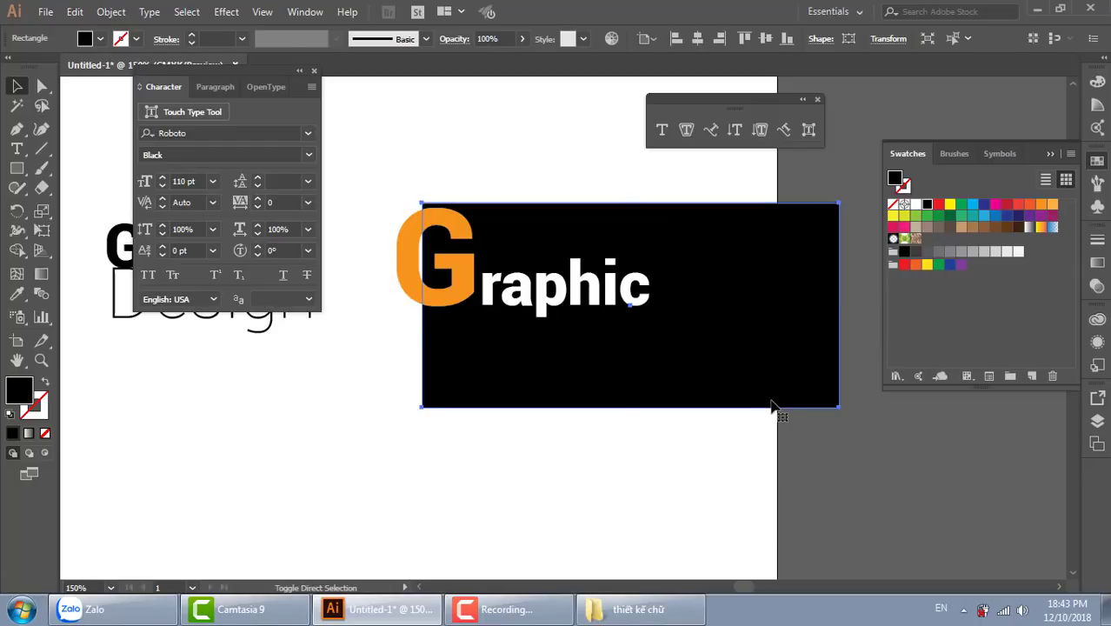
key("ctrl+shift+bracketright")
left_click(421, 294, "shift")
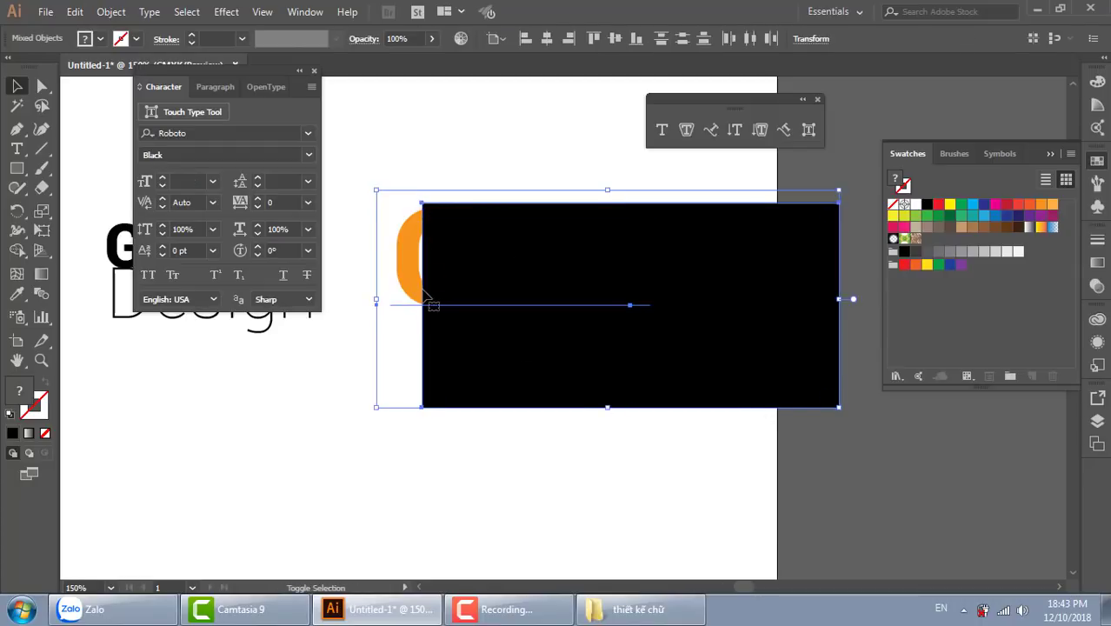
key("ctrl+7")
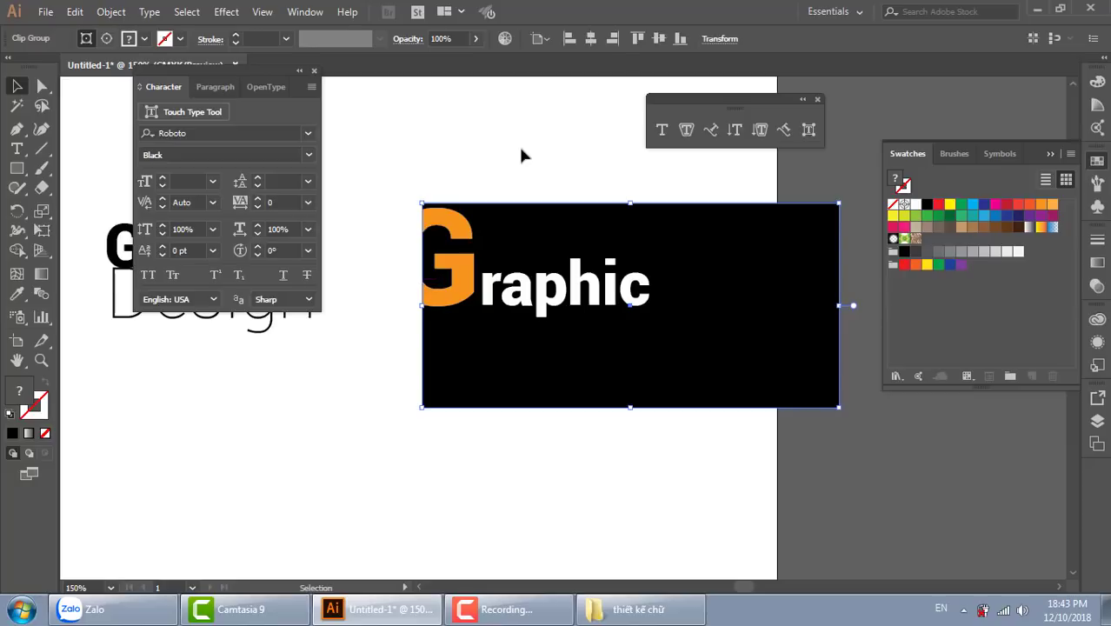
left_click(528, 135)
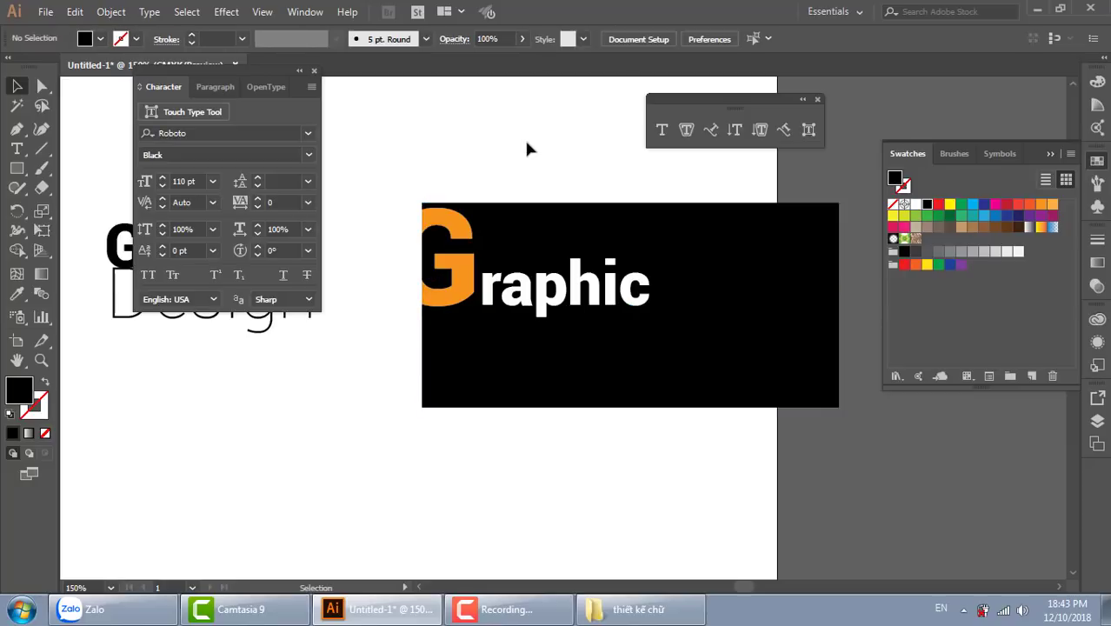
Step: Draw a trial text frame below the card, set it to 9 pt, then delete it
left_click(17, 149)
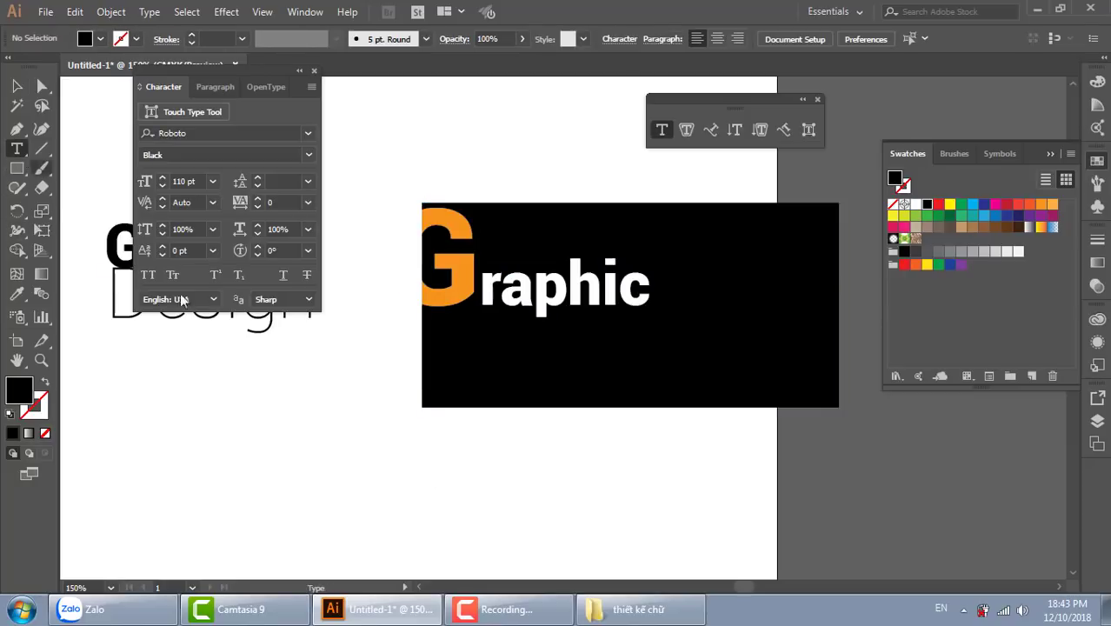
left_click_drag(428, 433, 691, 536)
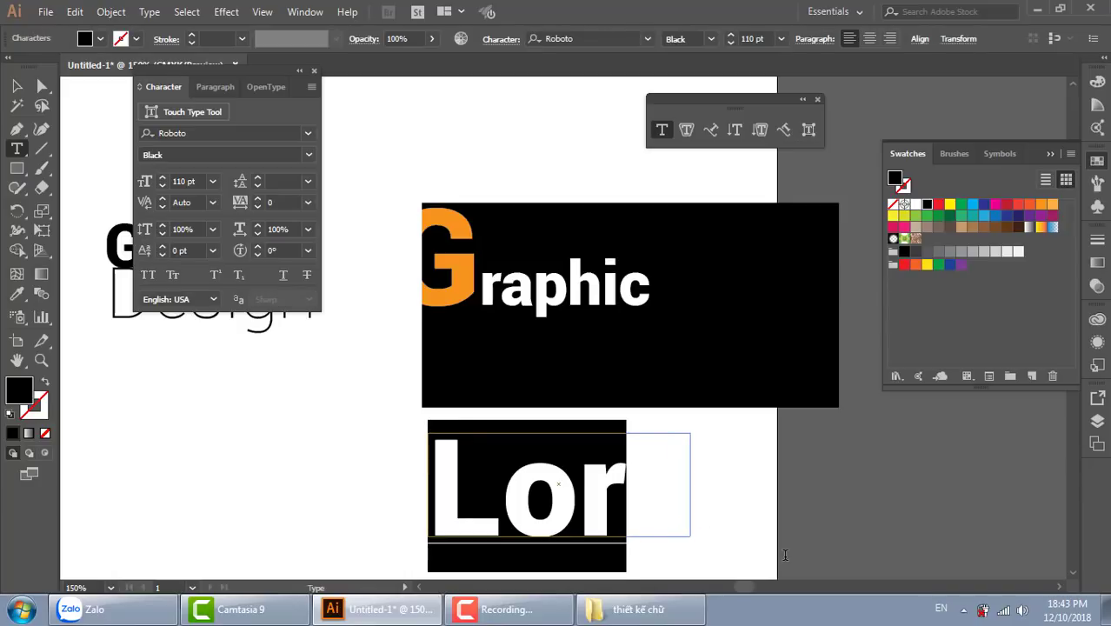
left_click(17, 86)
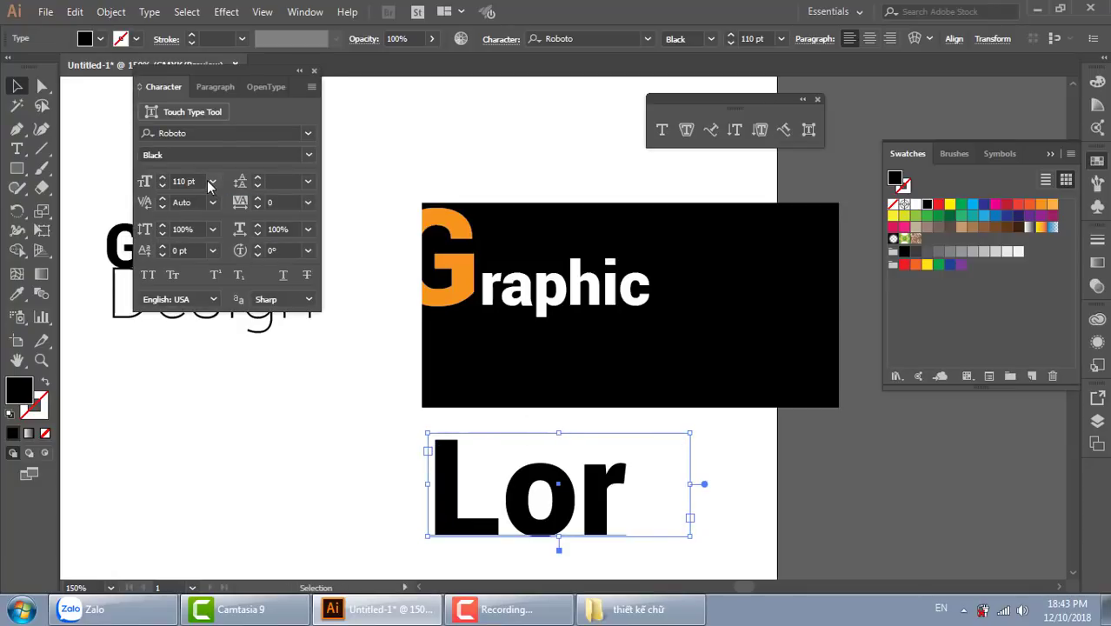
left_click(212, 181)
left_click(239, 275)
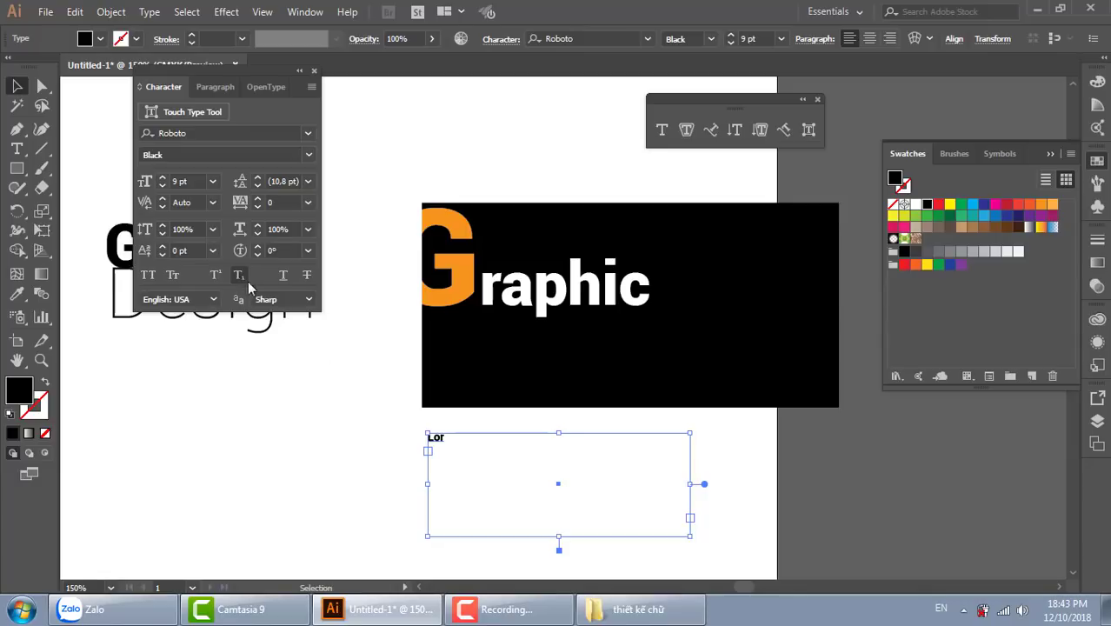
key("Delete")
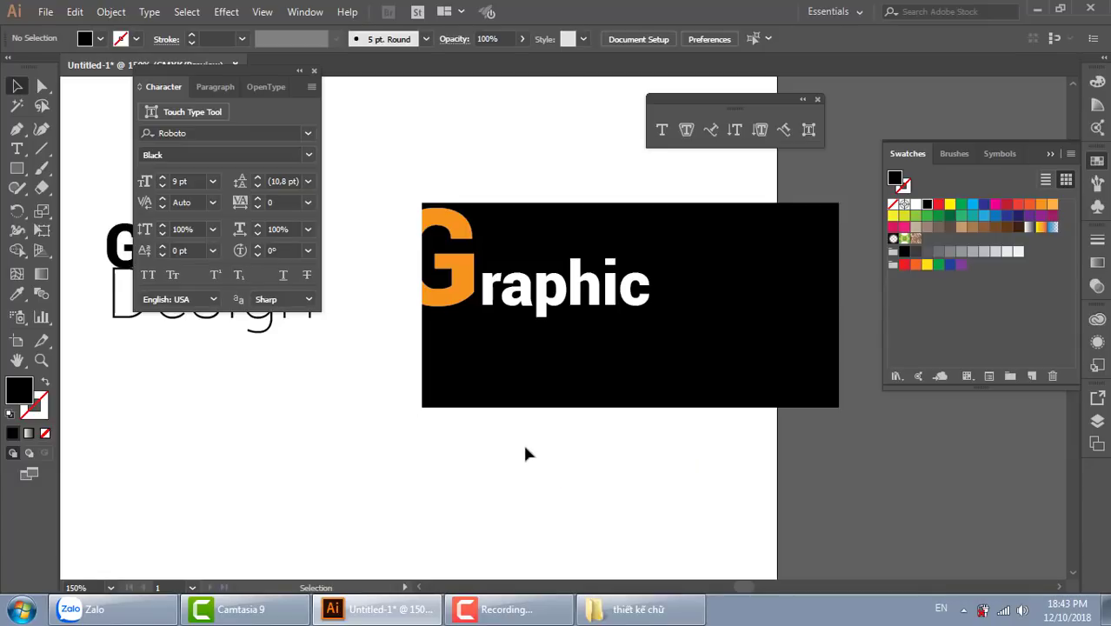
Step: Draw a new text frame below the card filled with Lorem ipsum placeholder text
left_click(17, 149)
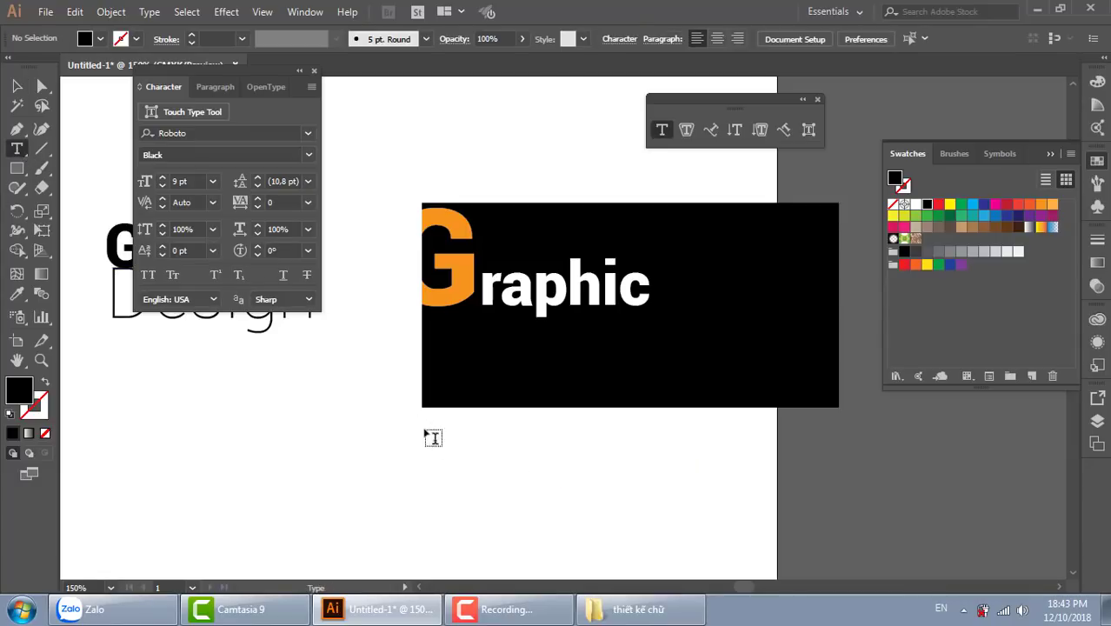
left_click_drag(418, 426, 715, 548)
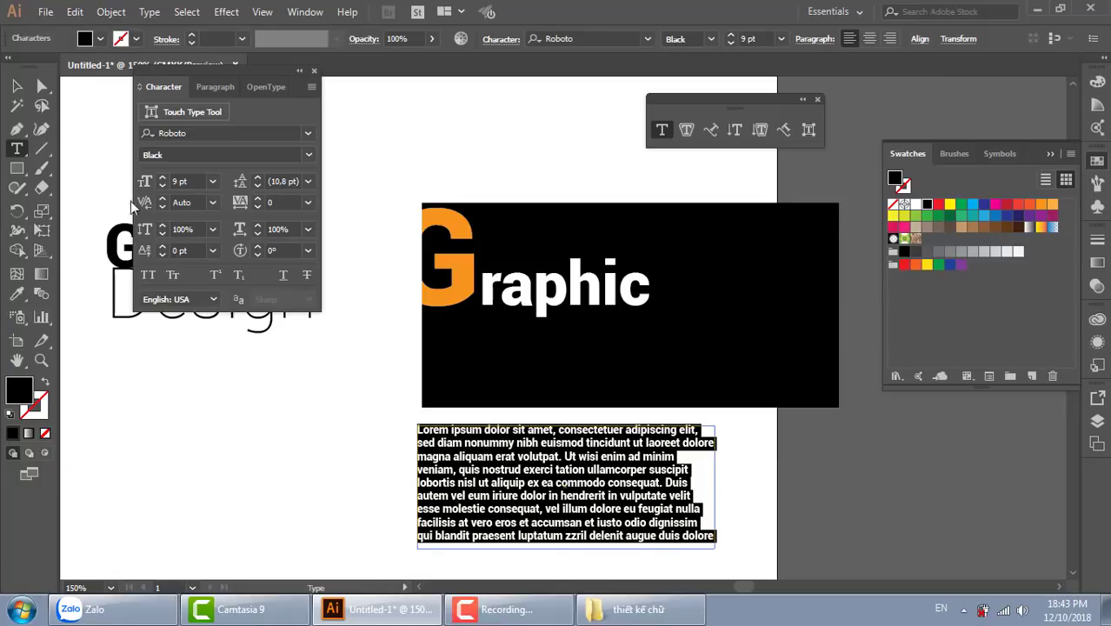
left_click(17, 86)
Step: Move the Lorem ipsum paragraph up onto the black card and make it light grey
scroll(613, 448, "down", 2)
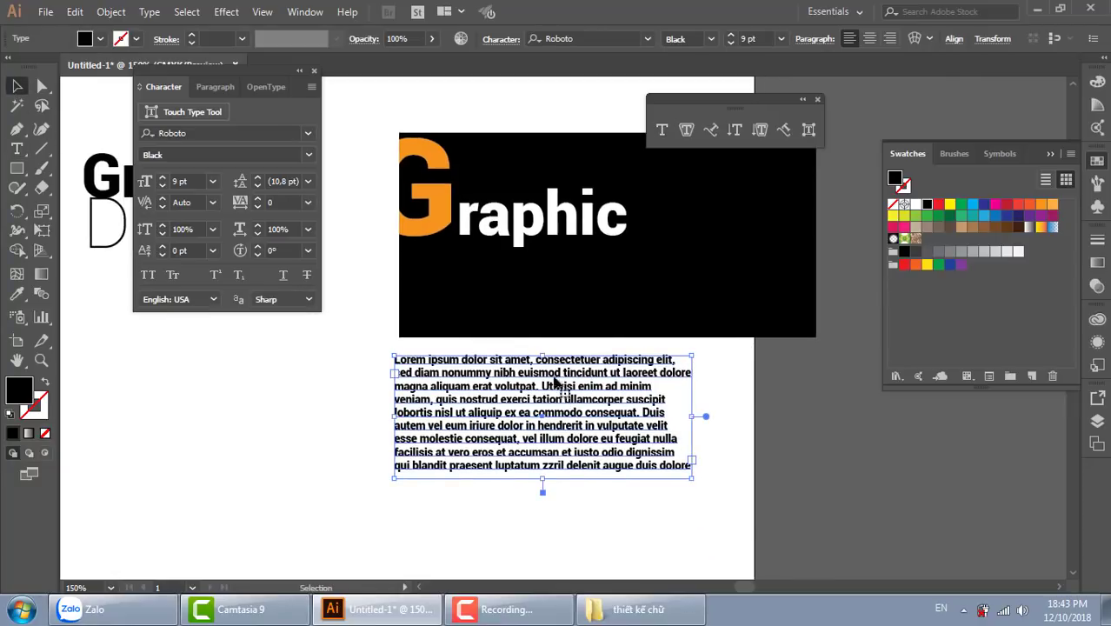
left_click_drag(555, 383, 571, 274)
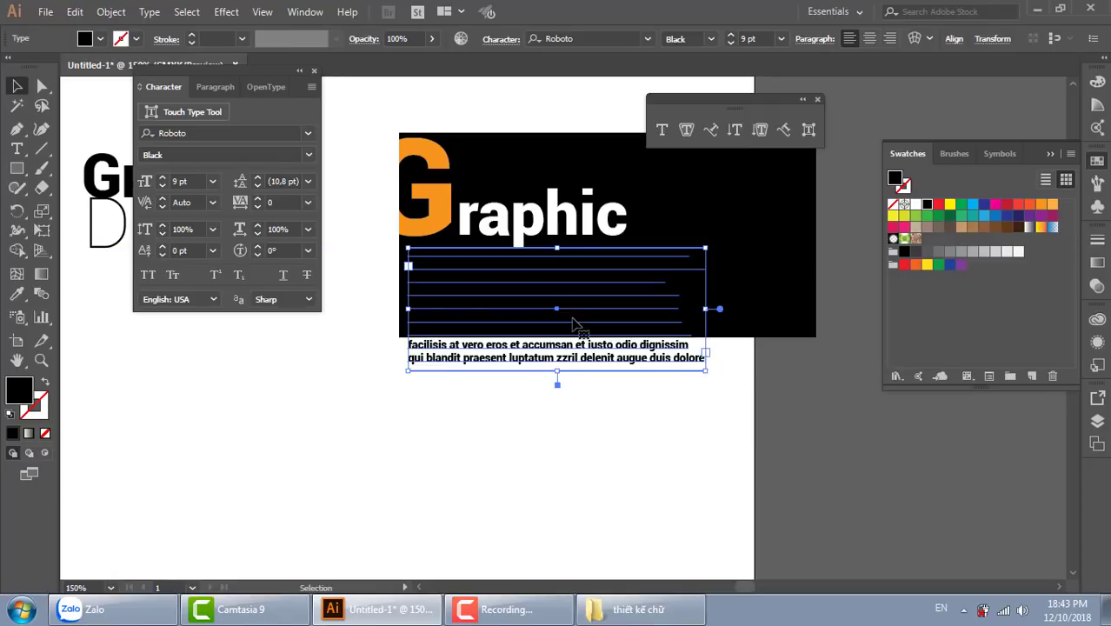
left_click(972, 252)
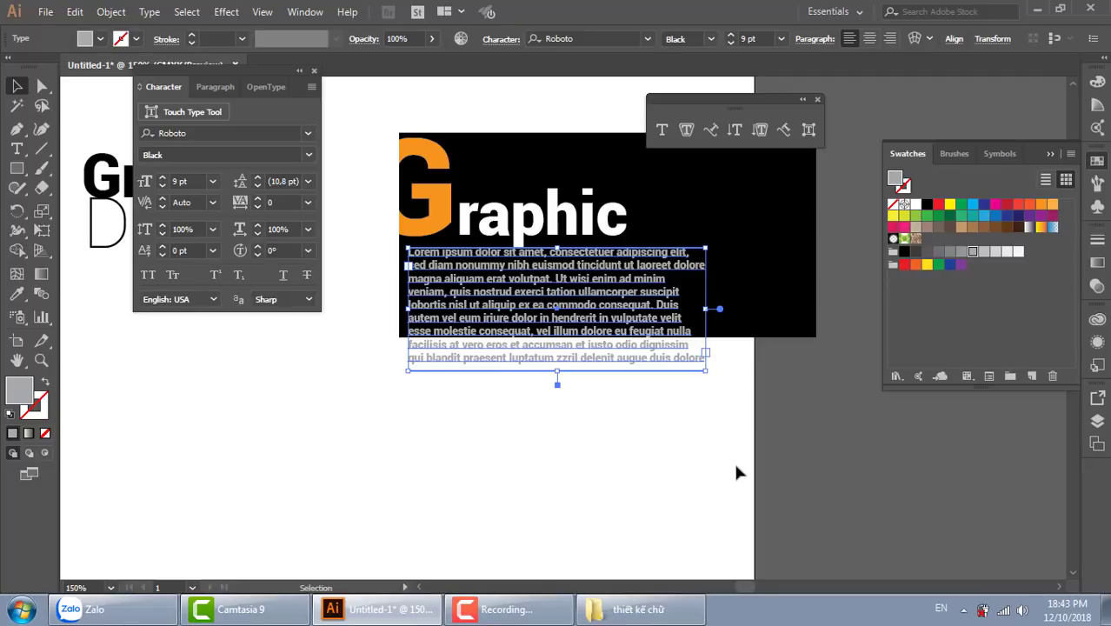
left_click(702, 422)
Step: Shift the paragraph right so it sits under 'raphic', then reselect it
left_click_drag(536, 278, 587, 278)
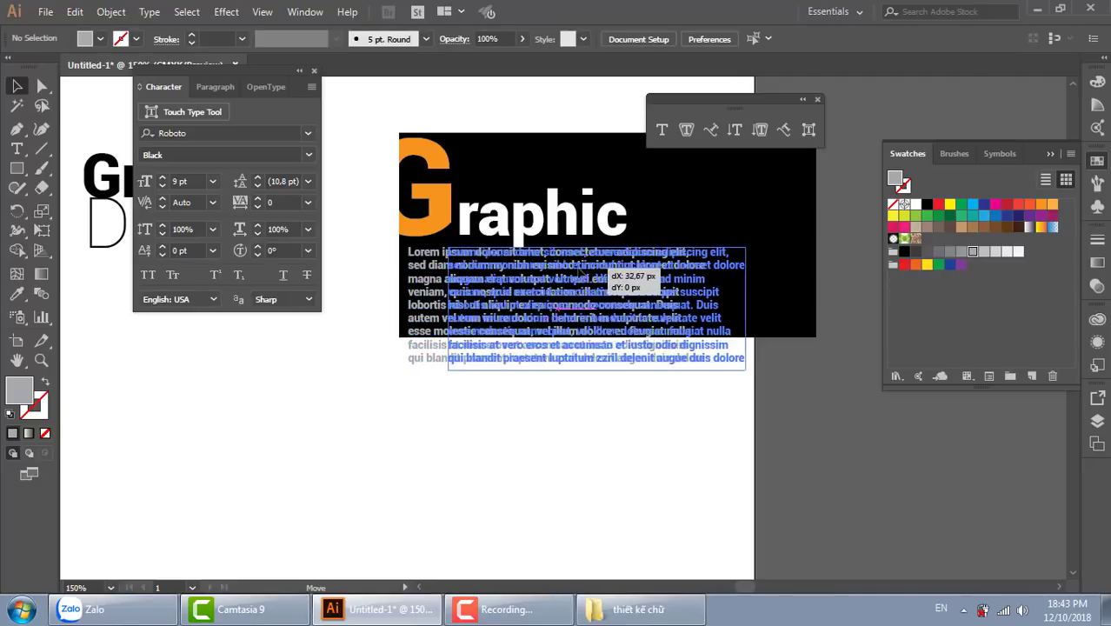
left_click(684, 469)
mouse_move(795, 505)
left_mouse_down()
mouse_move(737, 520)
mouse_move(727, 538)
left_mouse_up()
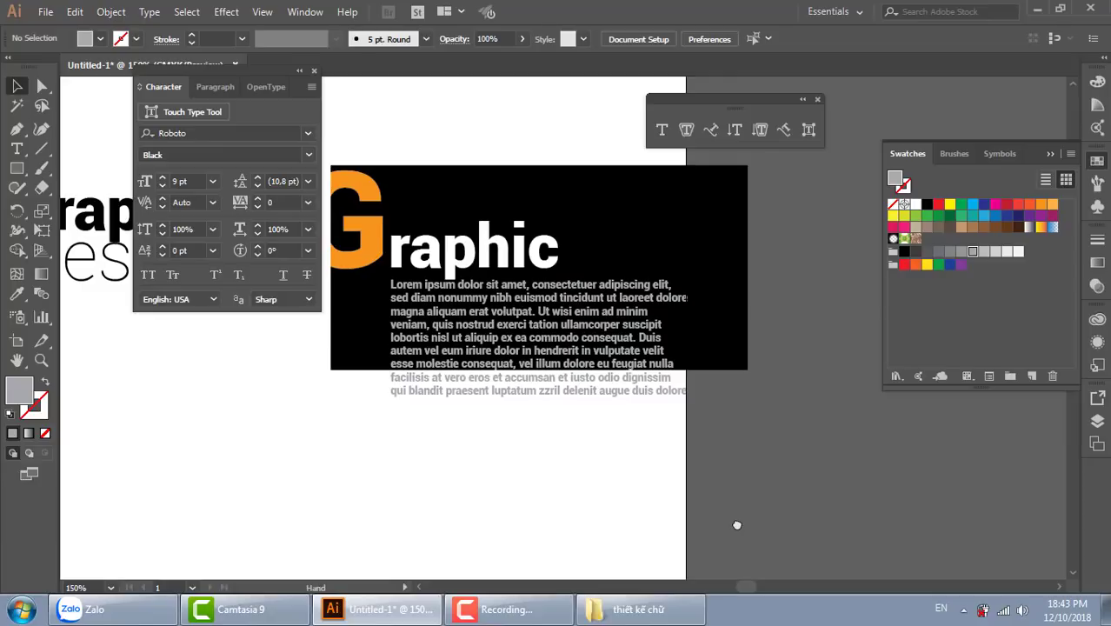
left_click(583, 343)
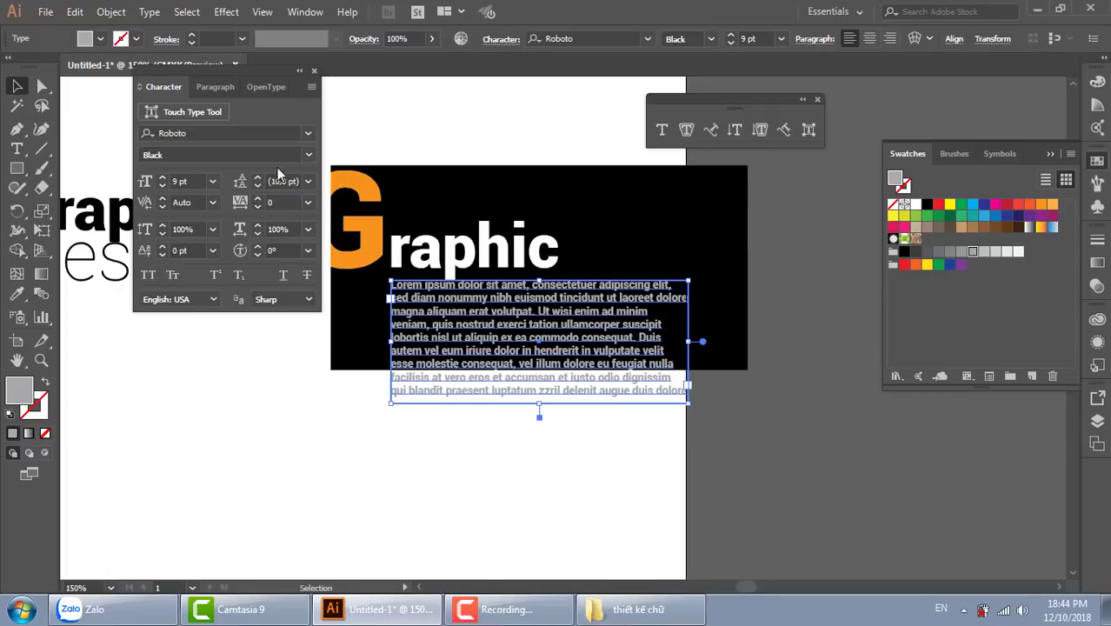
Step: Try 6 pt, then set the paragraph's font size to 8 pt
left_click(213, 182)
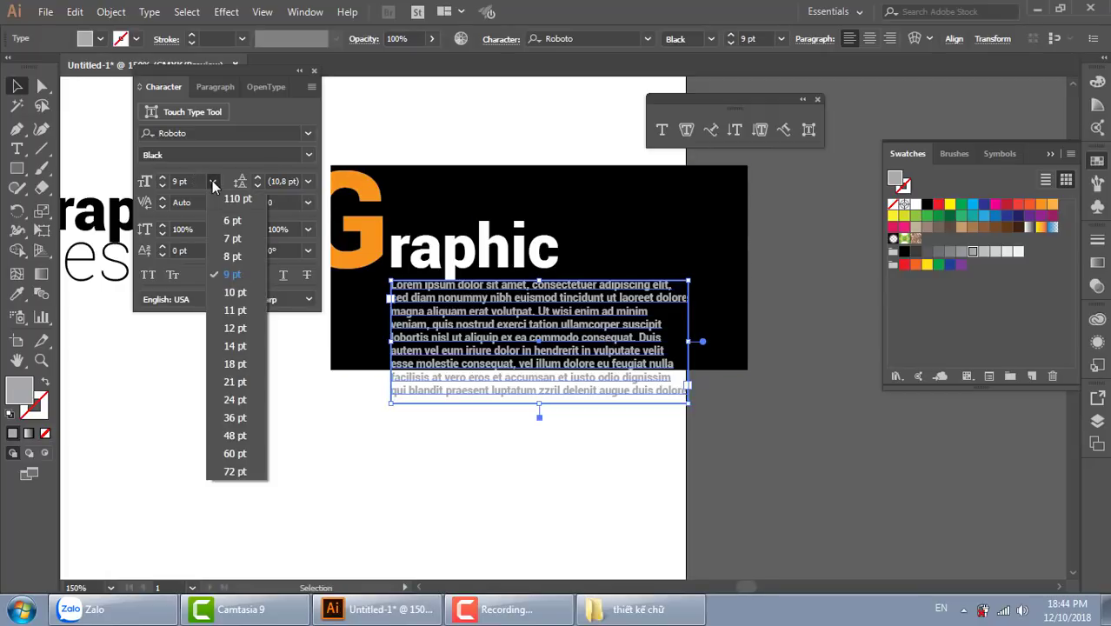
left_click(233, 221)
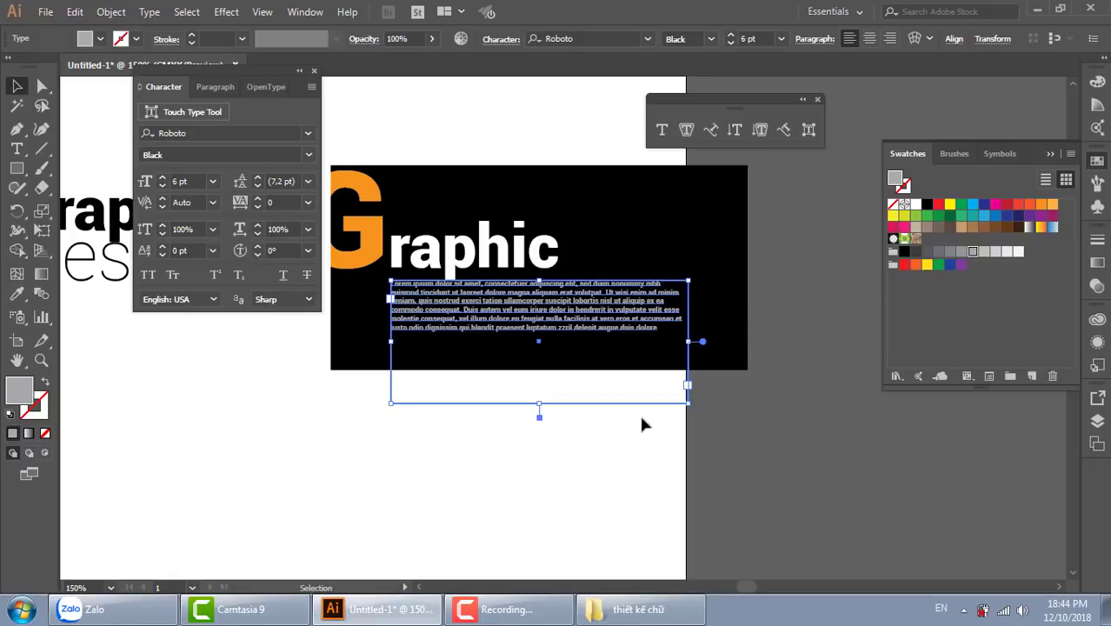
left_click(213, 181)
left_click(232, 256)
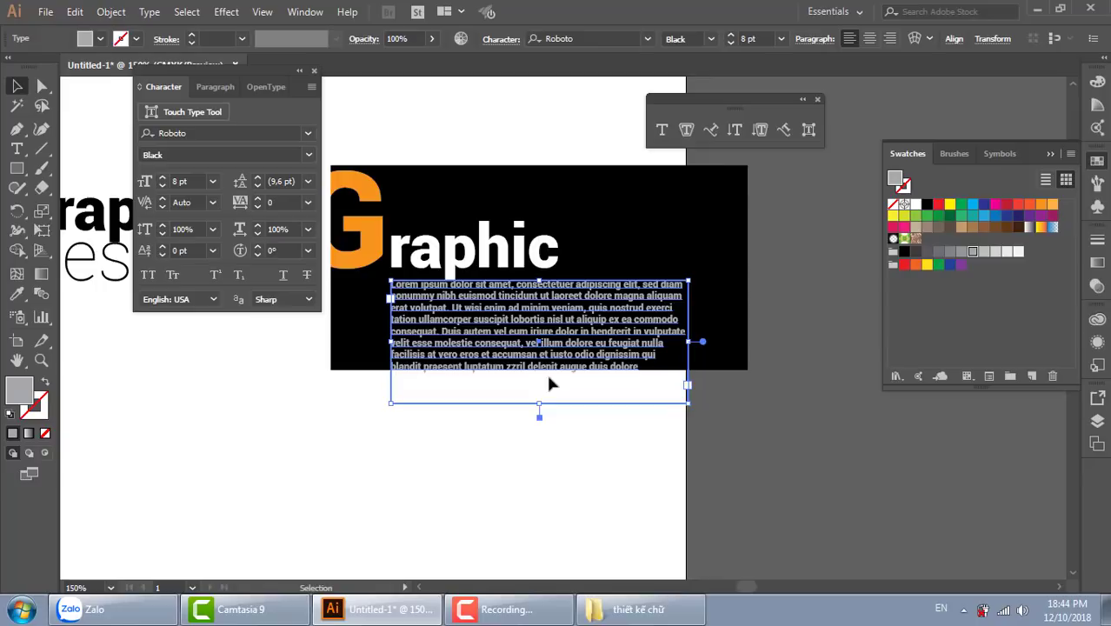
left_click(682, 427)
left_click(605, 368)
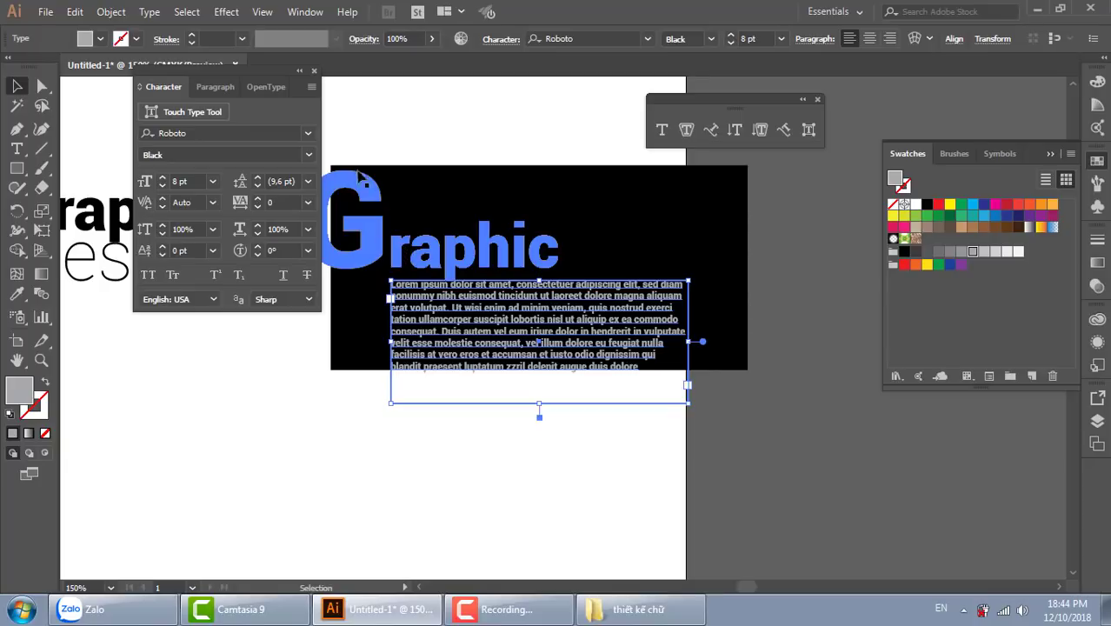
Step: Change the paragraph's font style from Black to Regular and nudge it slightly down
left_click(307, 155)
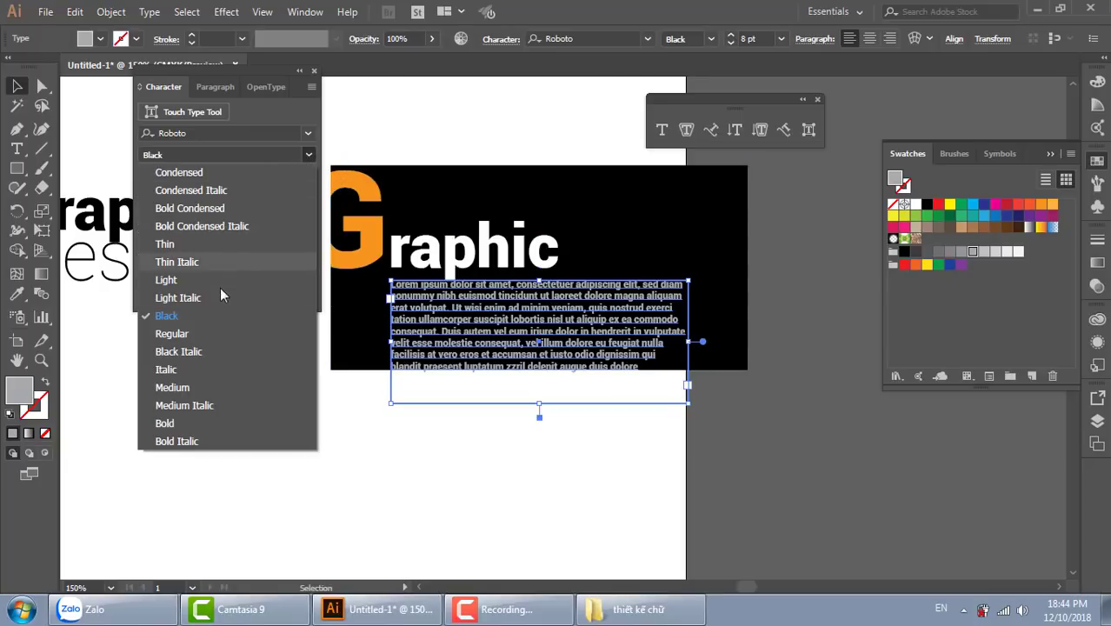
left_click(207, 334)
left_click(701, 458)
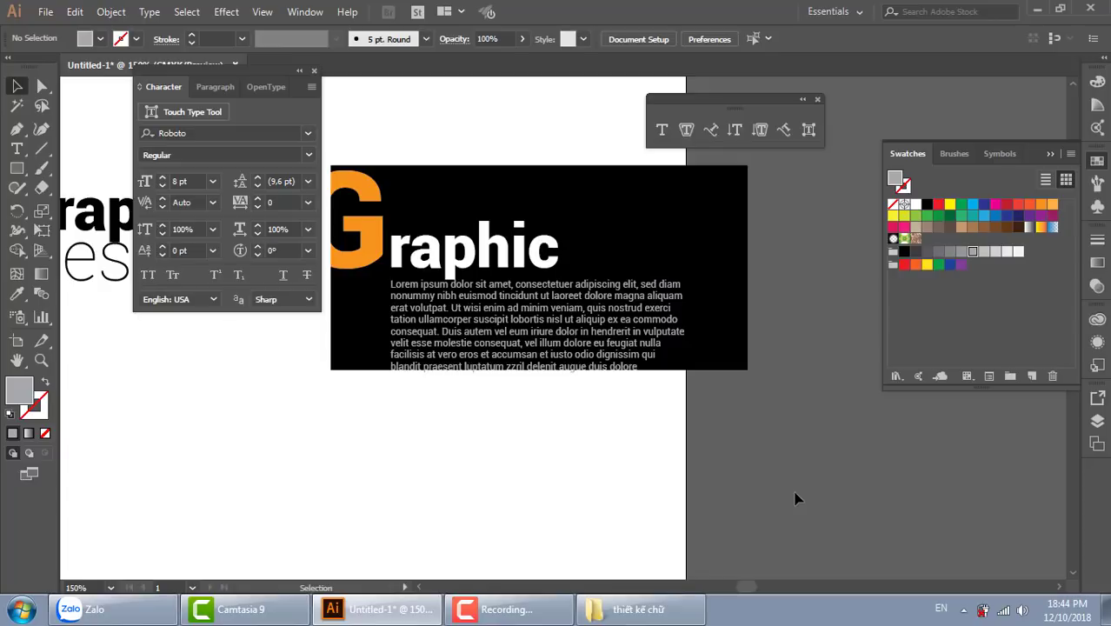
left_click(650, 366)
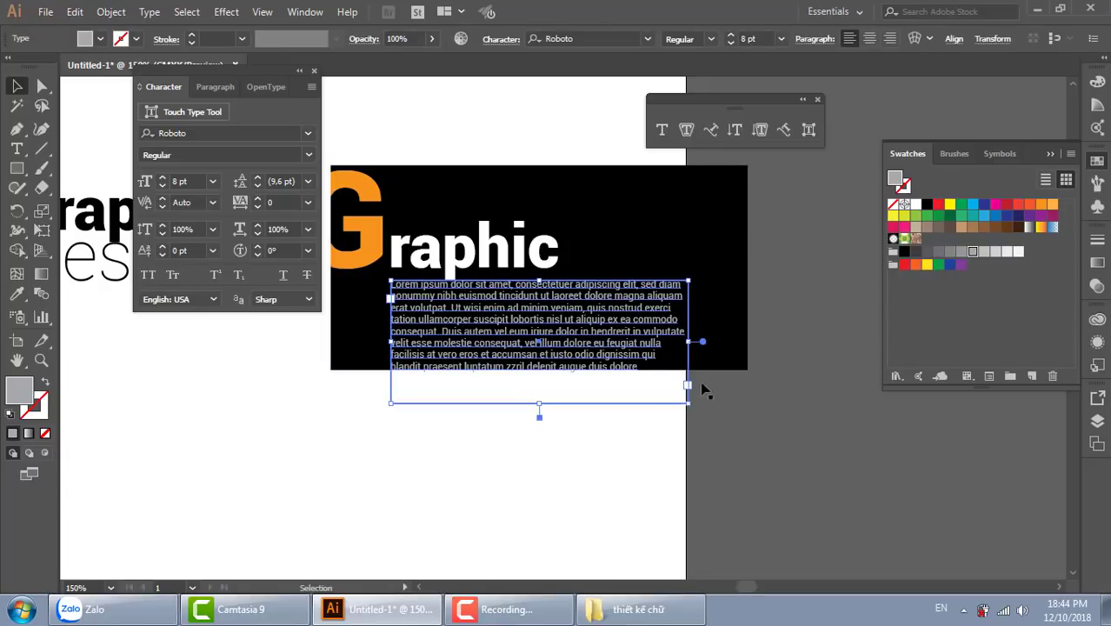
key("Down")
key("Down")
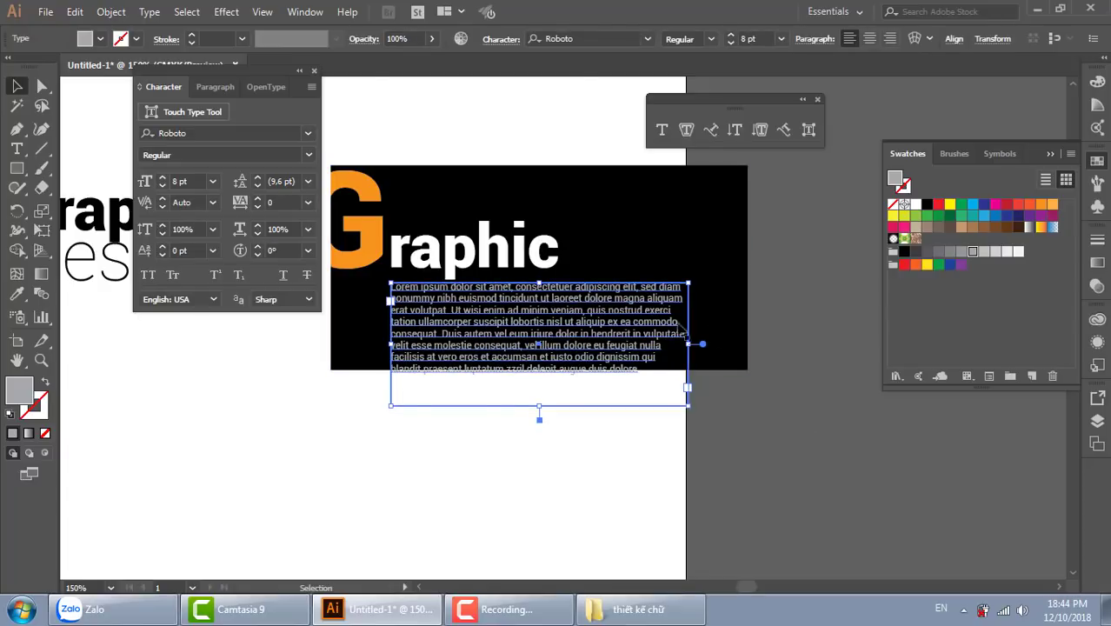
Step: Justify the paragraph with its last line aligned left
left_click(215, 88)
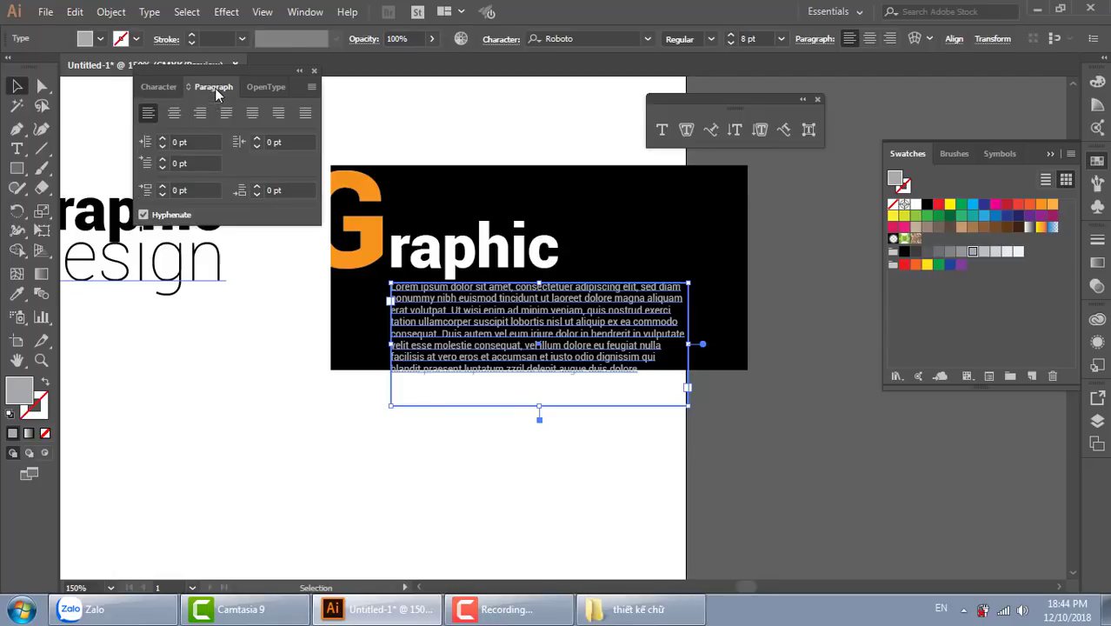
left_click(228, 120)
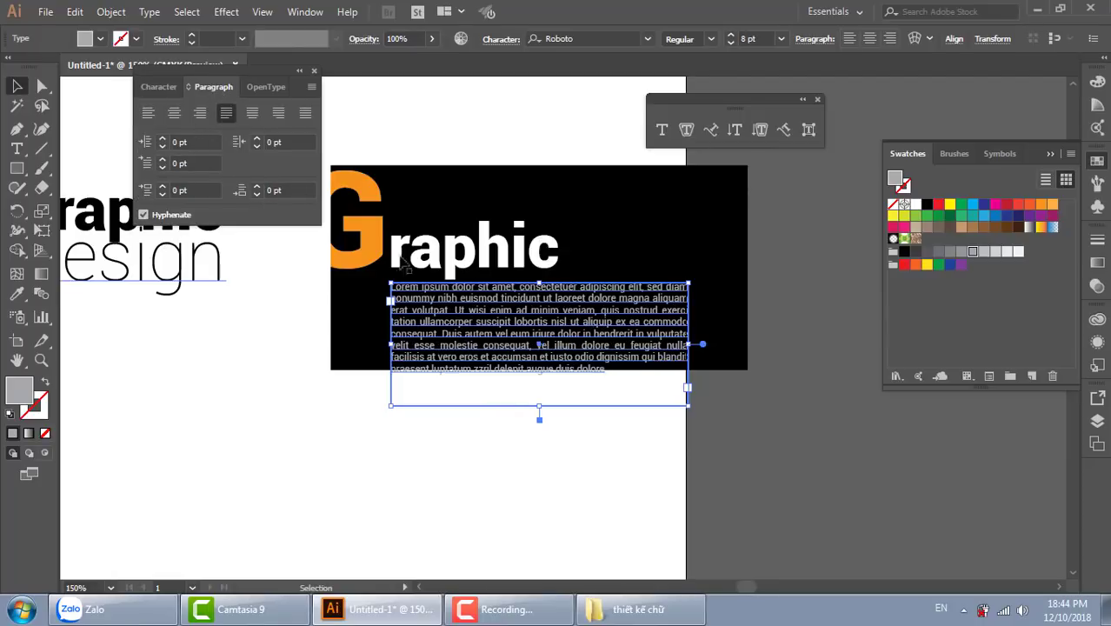
left_click(873, 497)
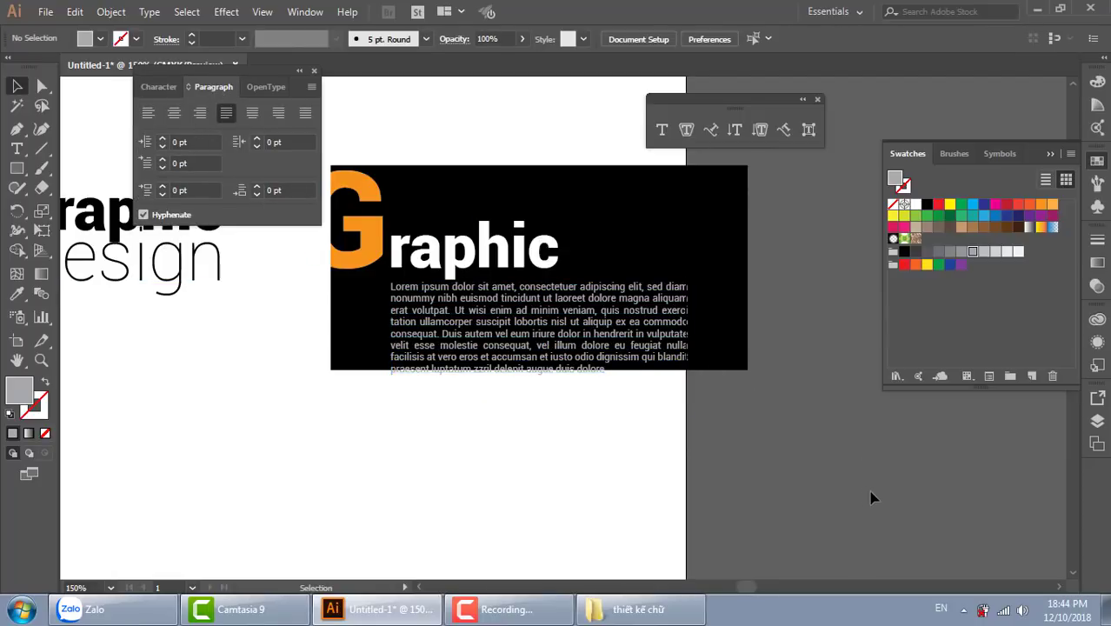
left_click(524, 341)
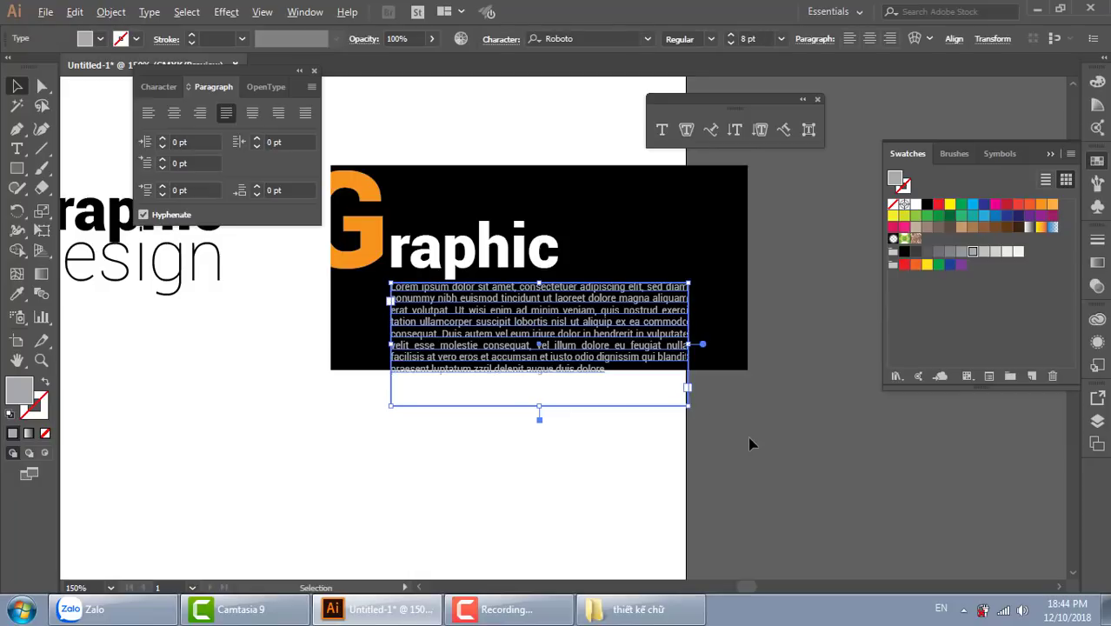
Step: Tighten the paragraph's leading with Alt+Up and zoom in to check the spacing
key("alt+Up")
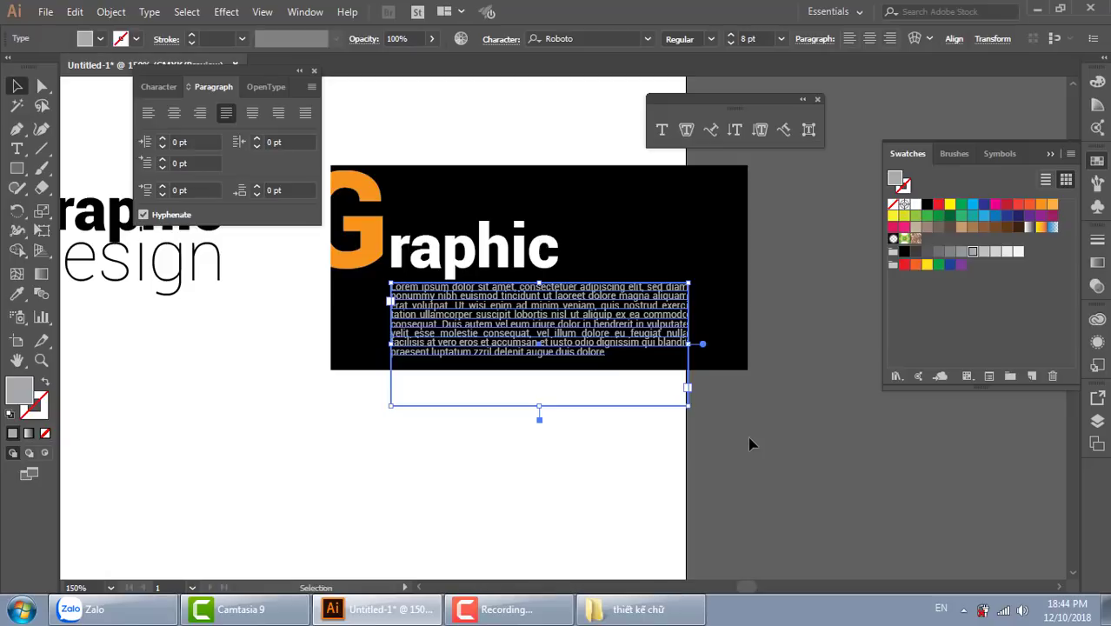
key("ctrl+equal")
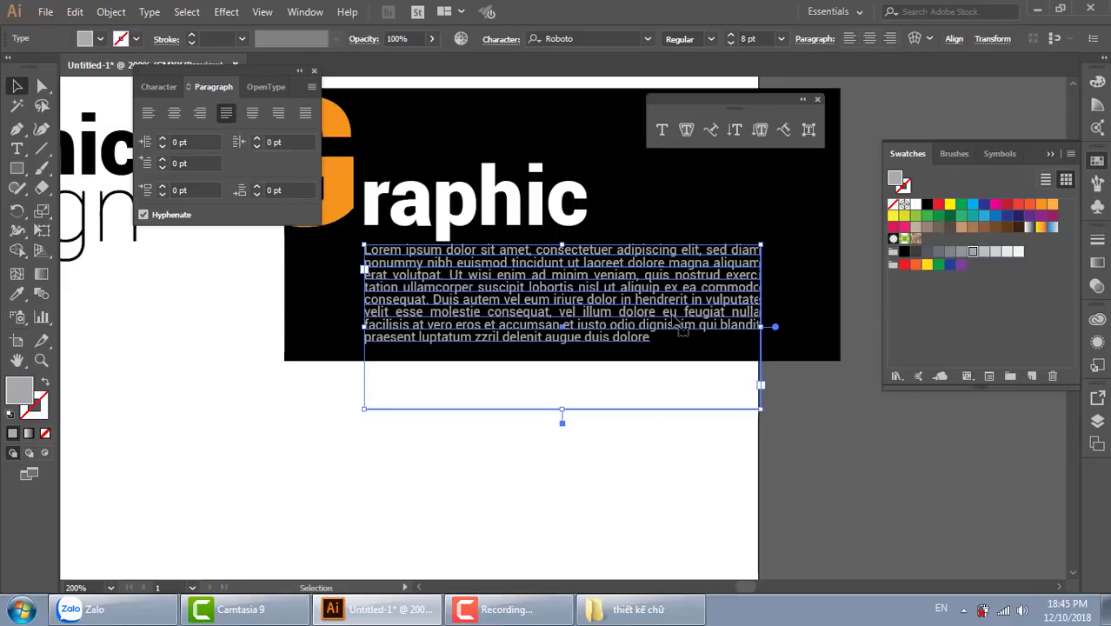
left_click(546, 508)
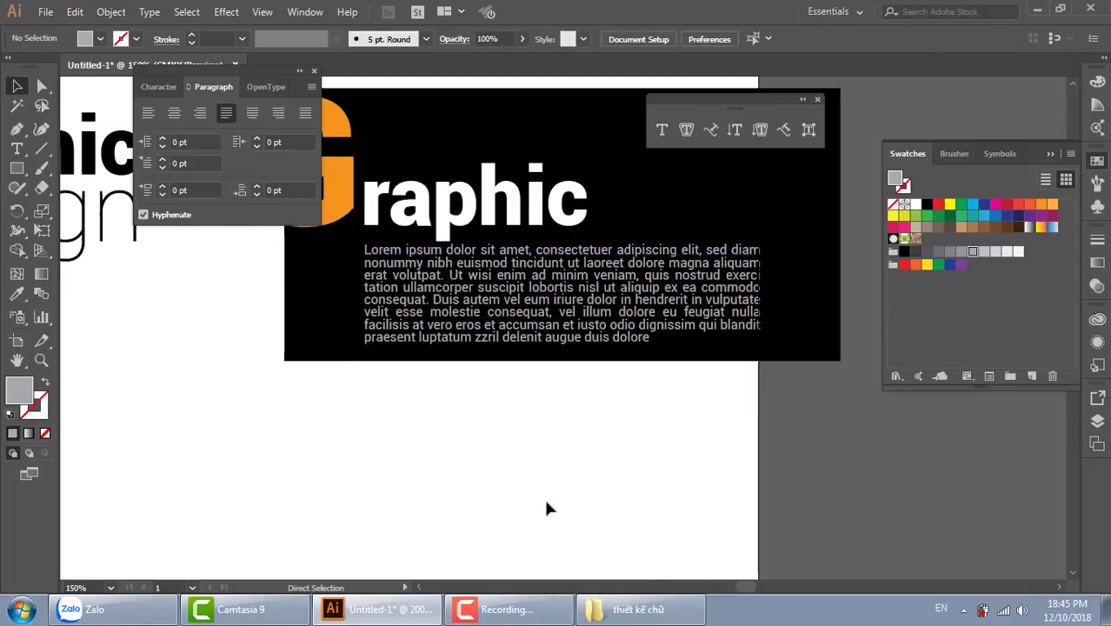
key("ctrl+minus")
left_click_drag(583, 315, 682, 364)
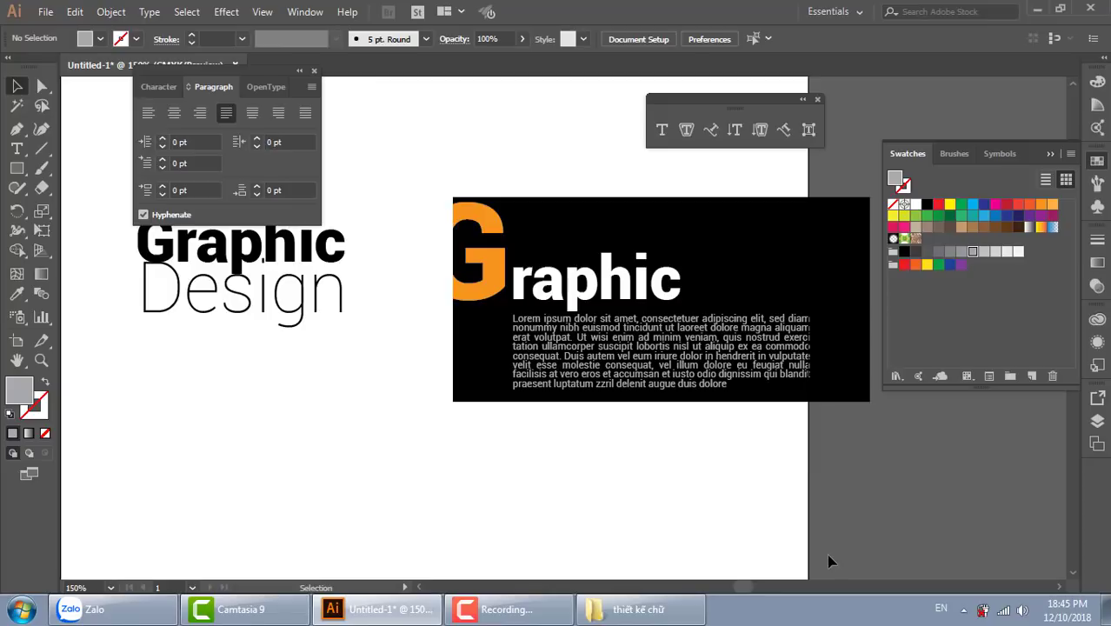
left_click_drag(742, 419, 707, 427)
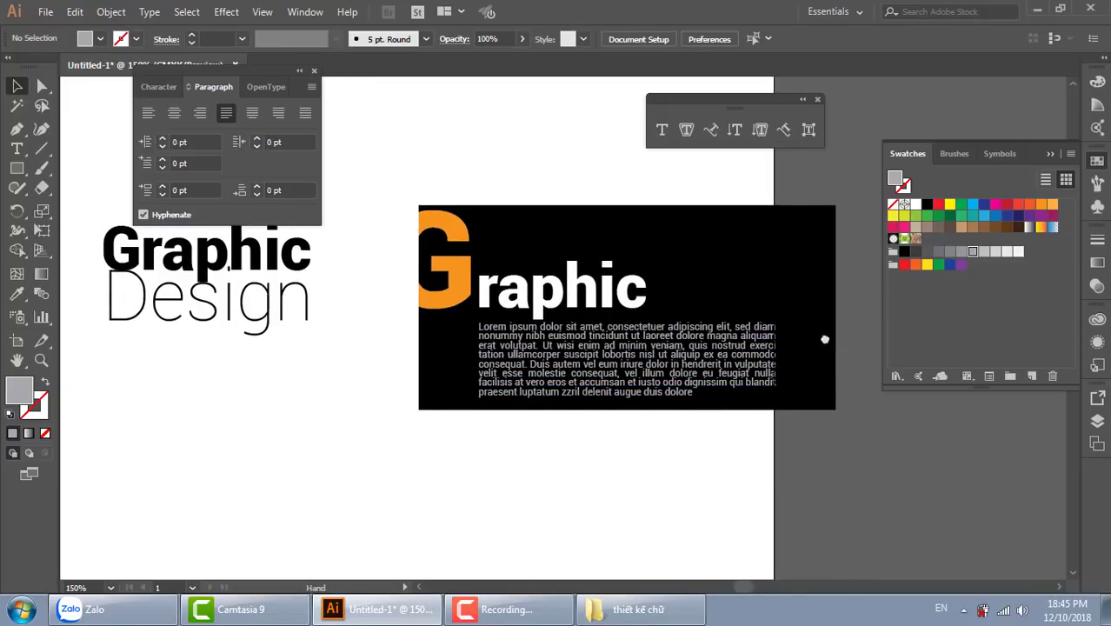
left_click_drag(823, 361, 783, 345)
Step: Draw a thin orange rectangle bar at the black card's right edge
left_click(17, 168)
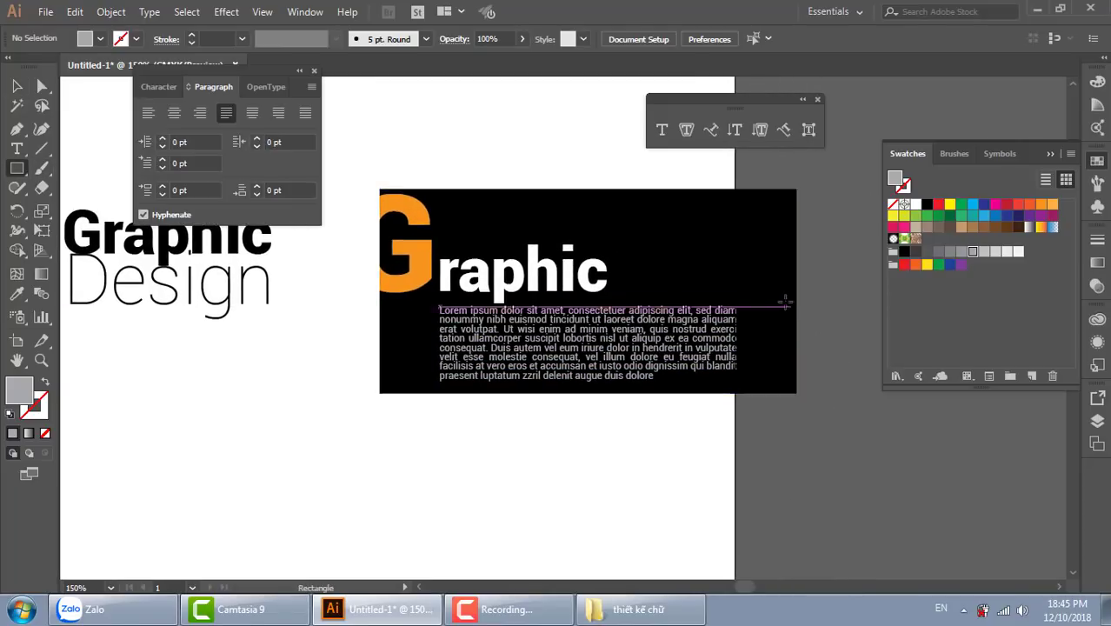
left_click_drag(787, 307, 798, 373)
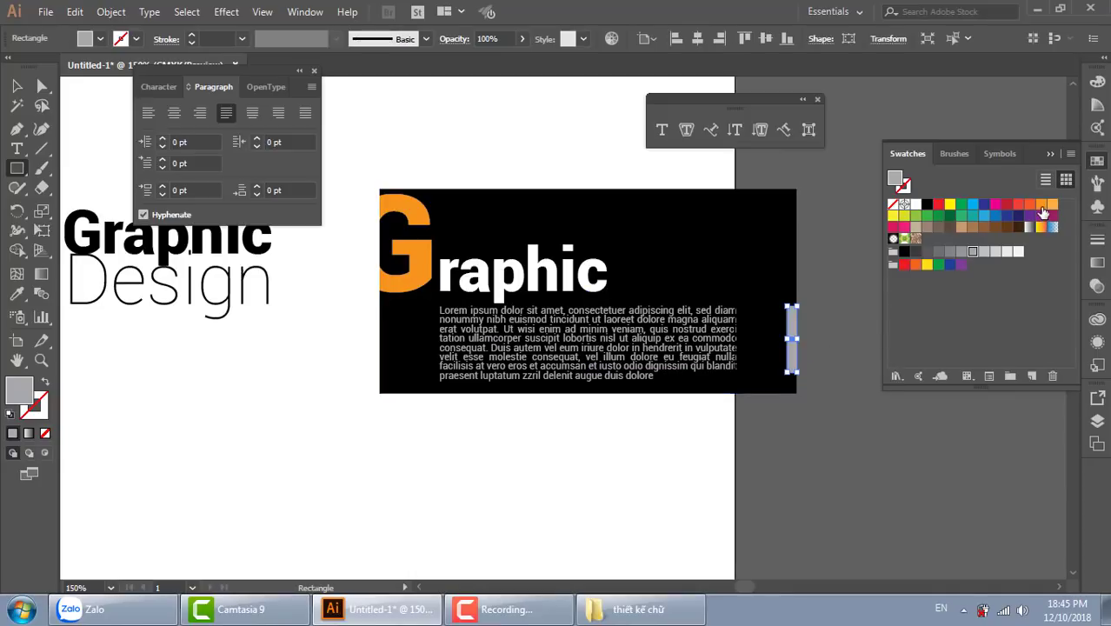
left_click(1042, 204)
left_click(16, 86)
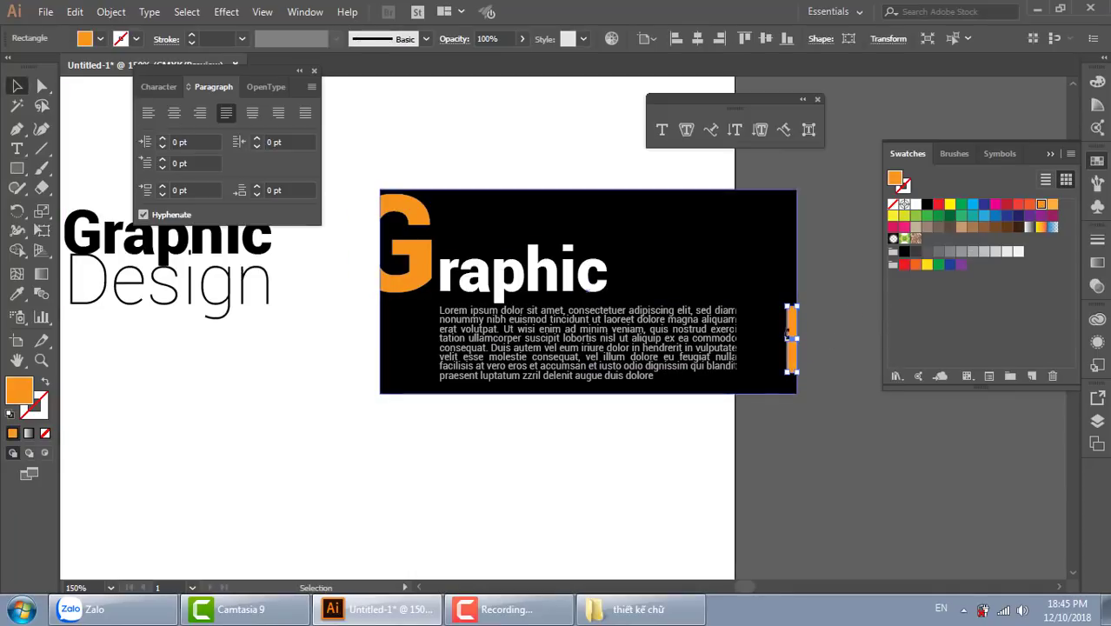
left_click(837, 389)
Step: Zoom in and drag the orange bar's left edge to make it narrower
key("z")
left_click_drag(871, 456, 939, 455)
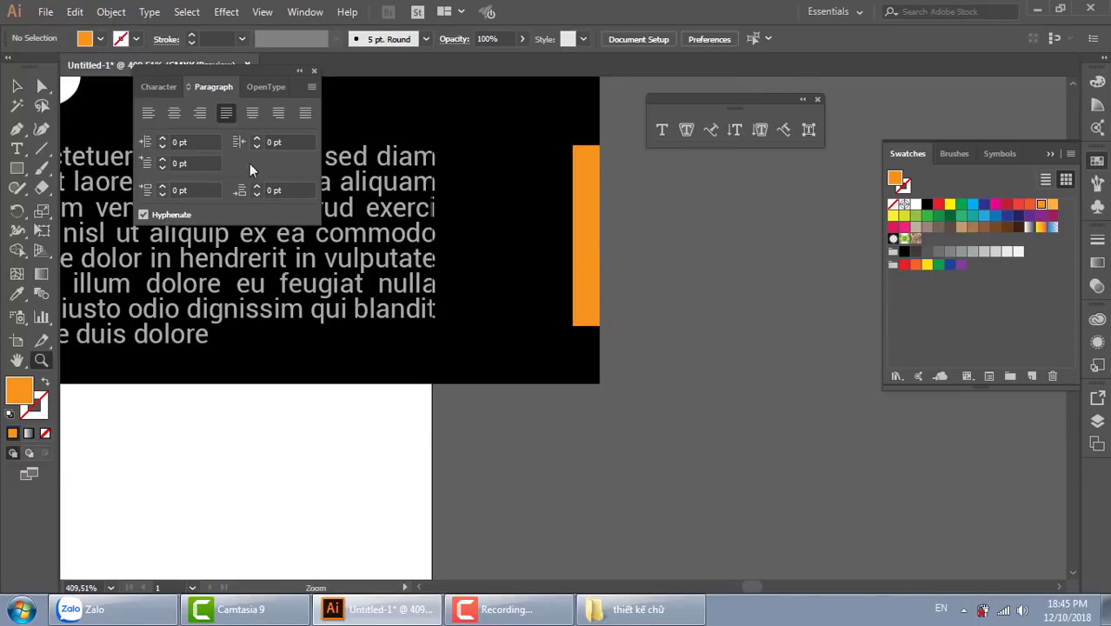
left_click(17, 86)
left_click(574, 239)
left_click_drag(574, 235, 584, 235)
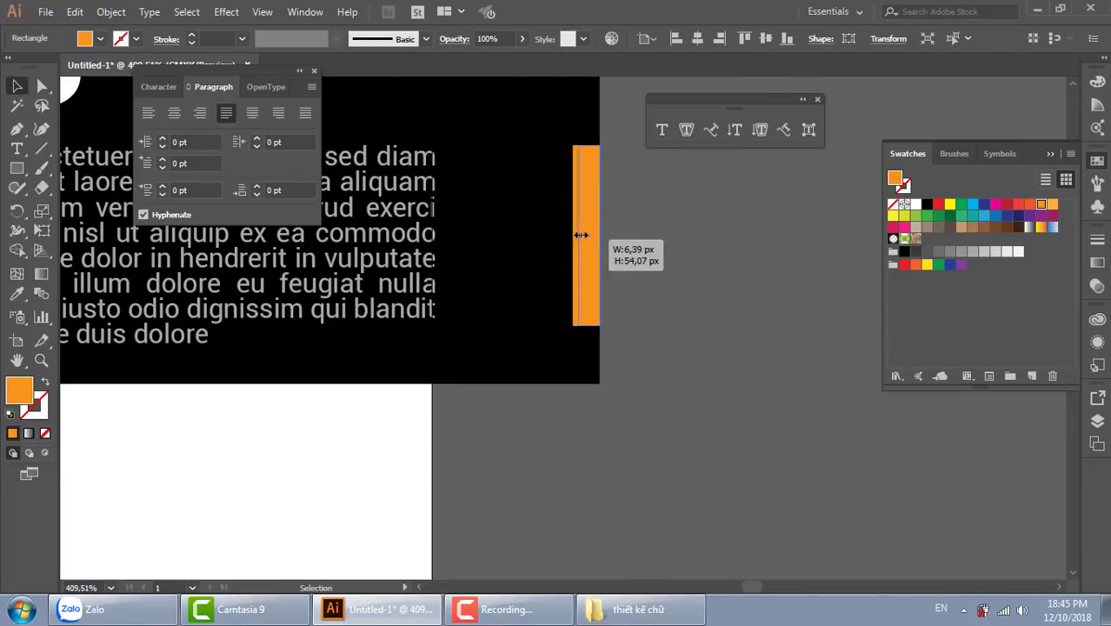
left_click(828, 355)
key("ctrl+1")
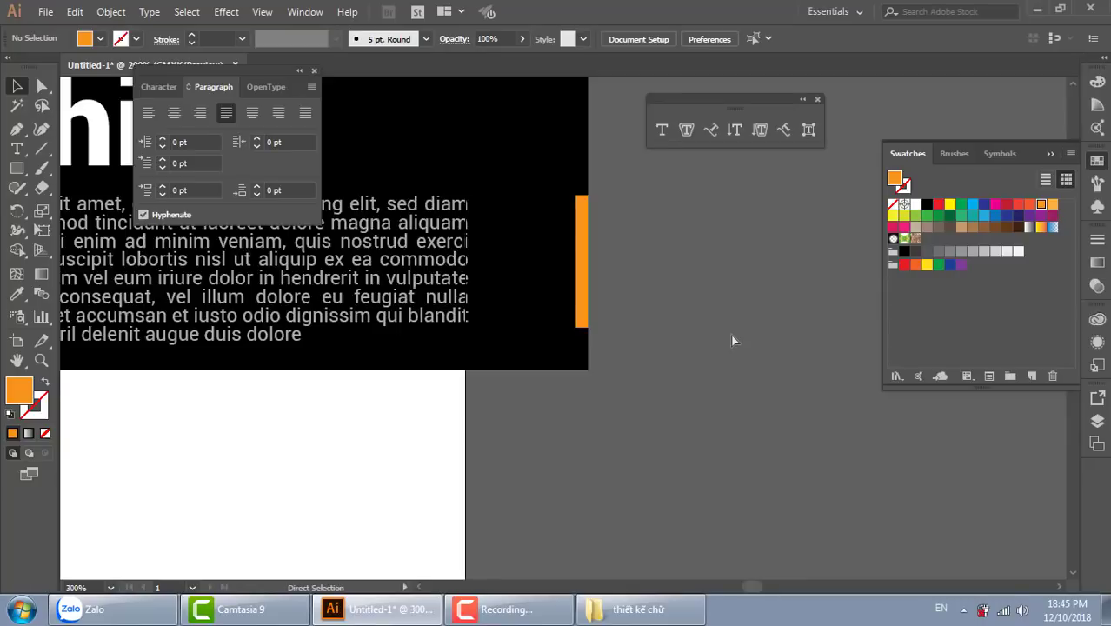
left_click_drag(714, 404, 756, 405)
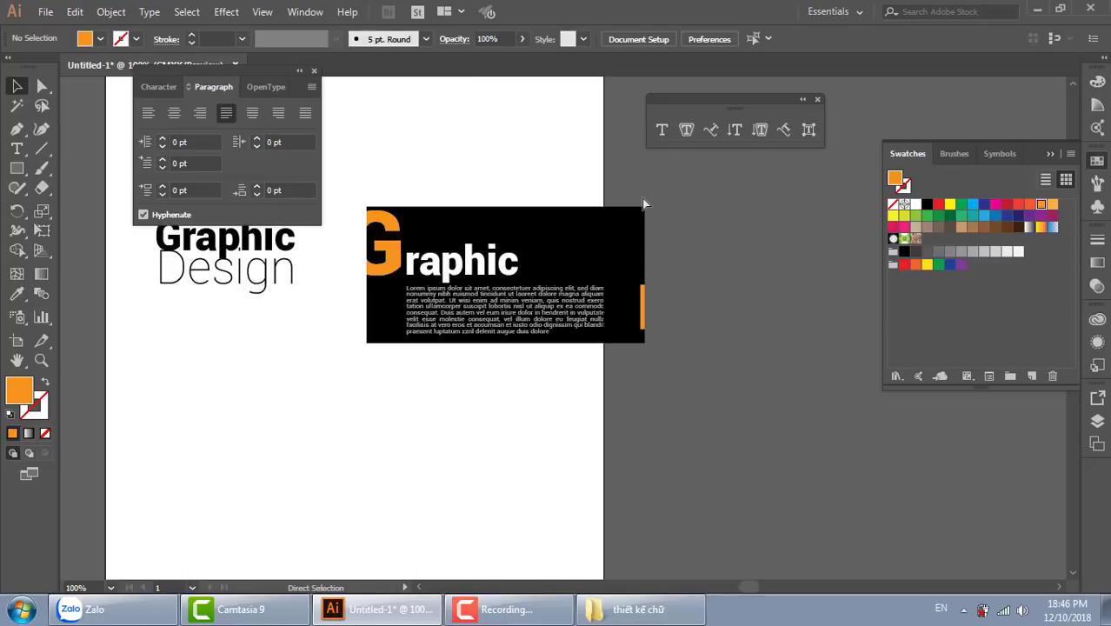
key("ctrl+t")
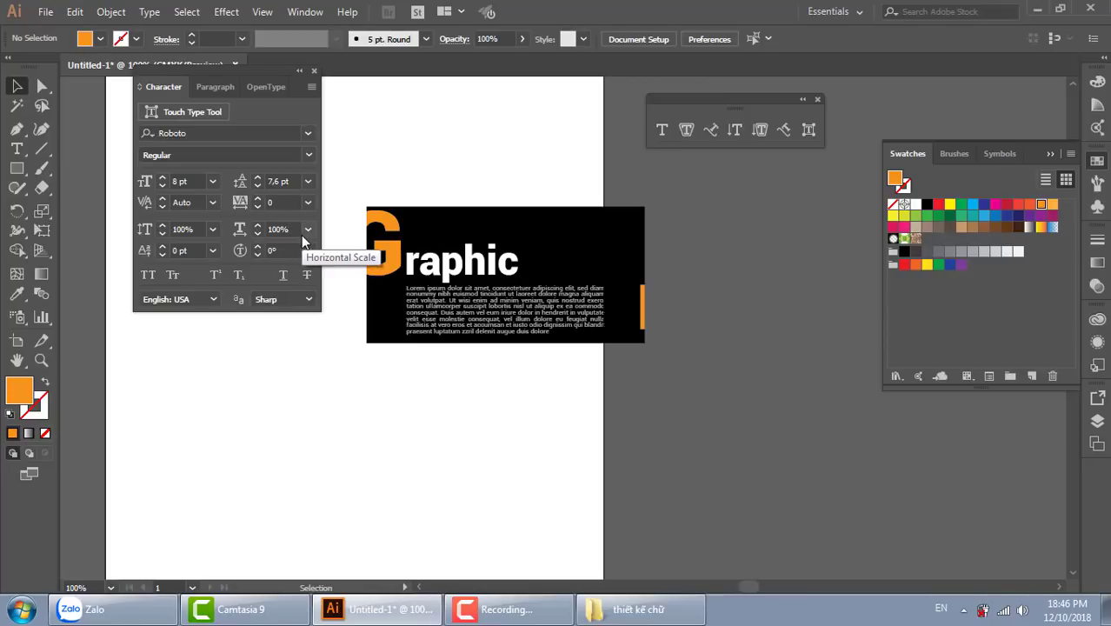
Step: Place a Lorem ipsum text below the card, enlarge it to about 72 pt and stretch it wider
left_click(17, 148)
left_click(274, 387)
key("Escape")
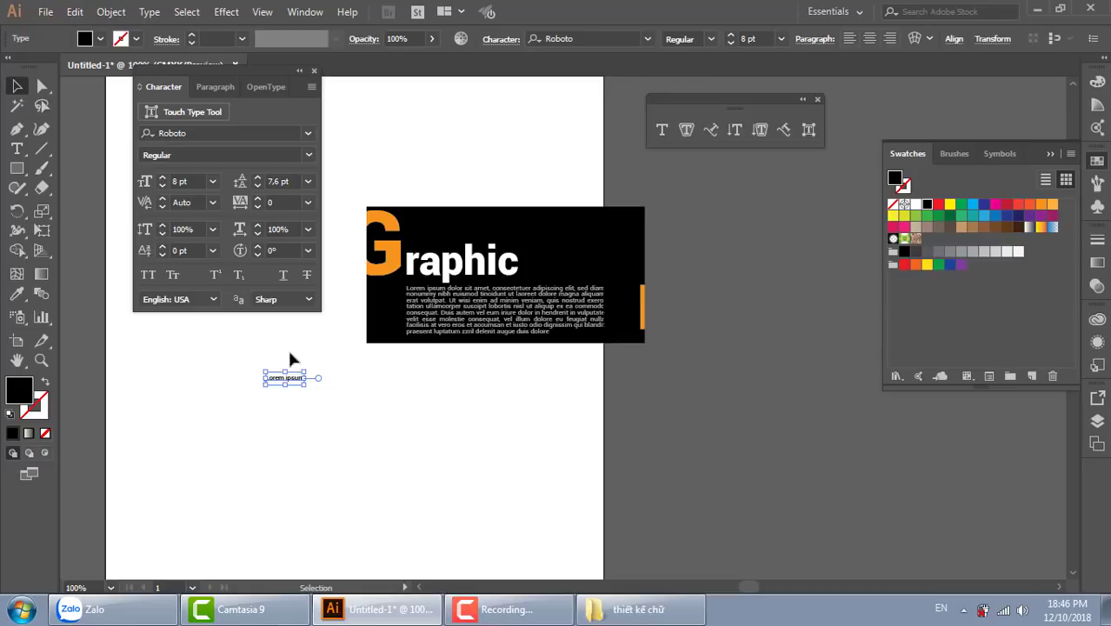
left_click_drag(301, 385, 609, 470)
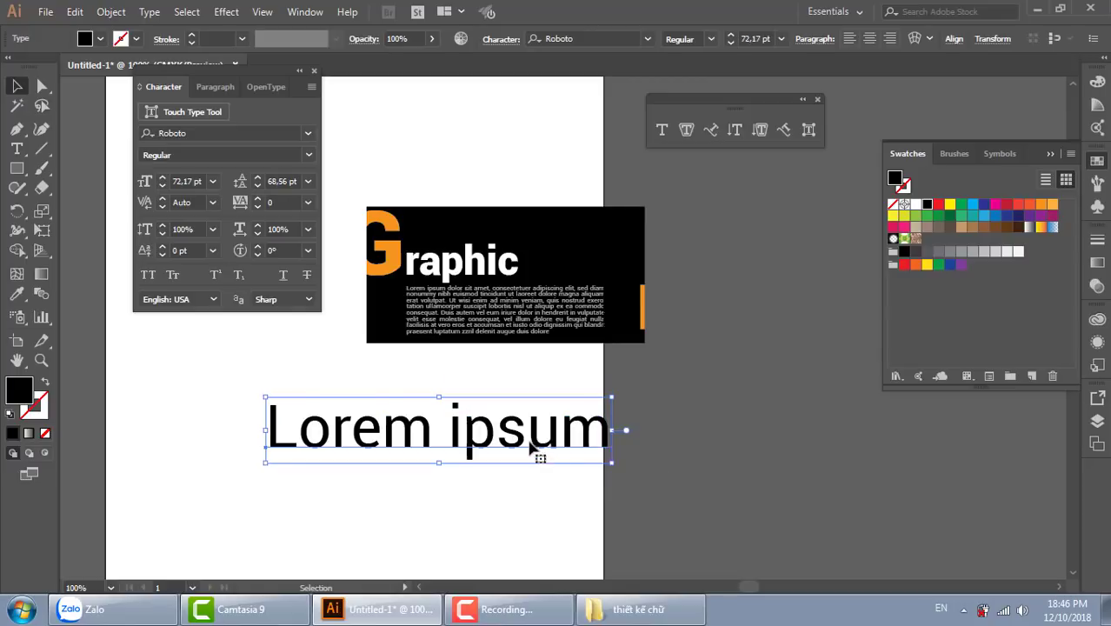
left_click_drag(533, 454, 446, 439)
left_click_drag(541, 415, 923, 417)
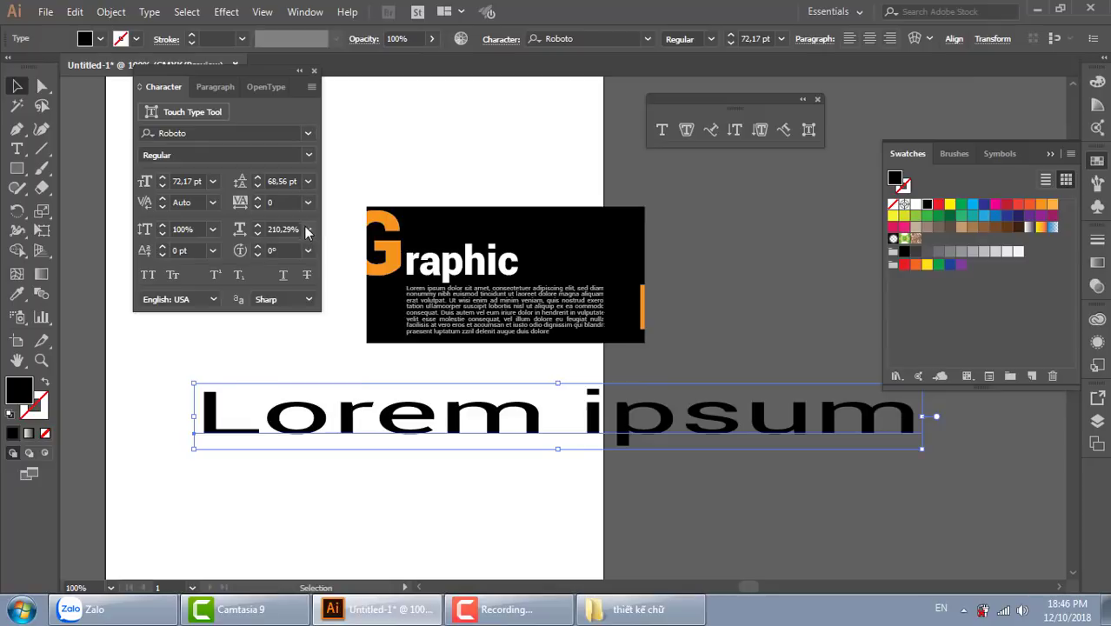
Step: Reset horizontal and vertical scale to 100%, undo the stretch, and move the text lower
left_click(306, 228)
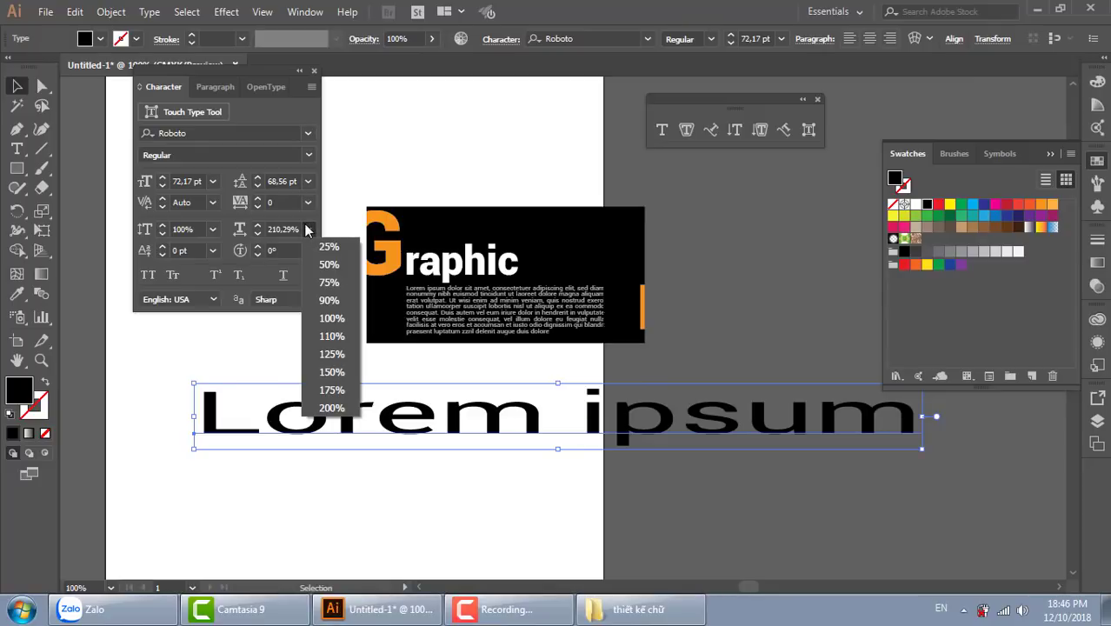
left_click(344, 322)
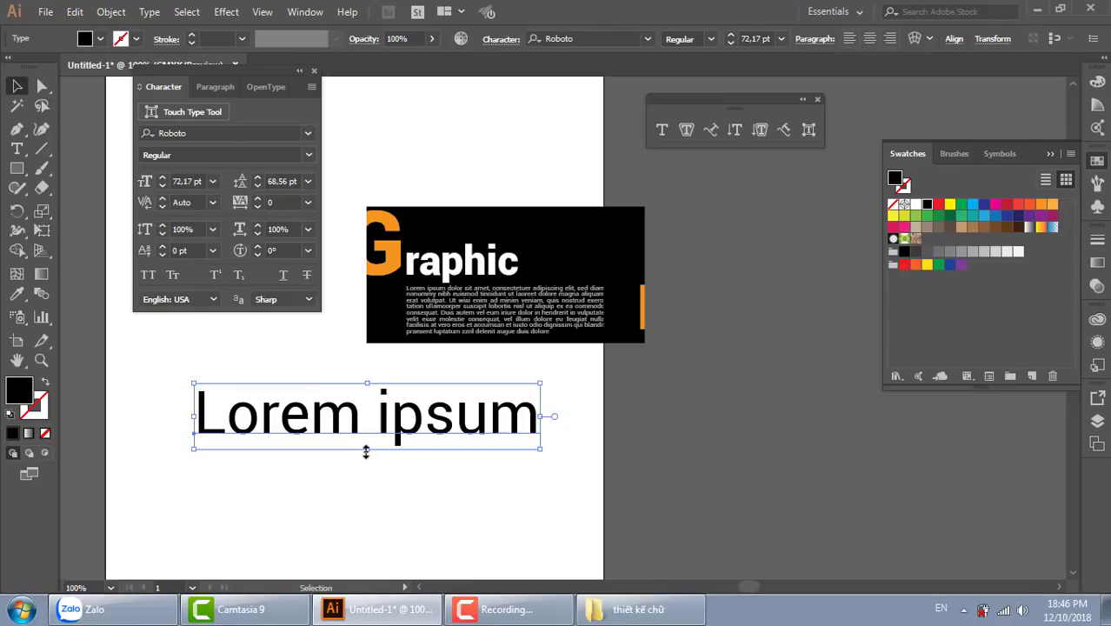
left_click_drag(367, 449, 367, 566)
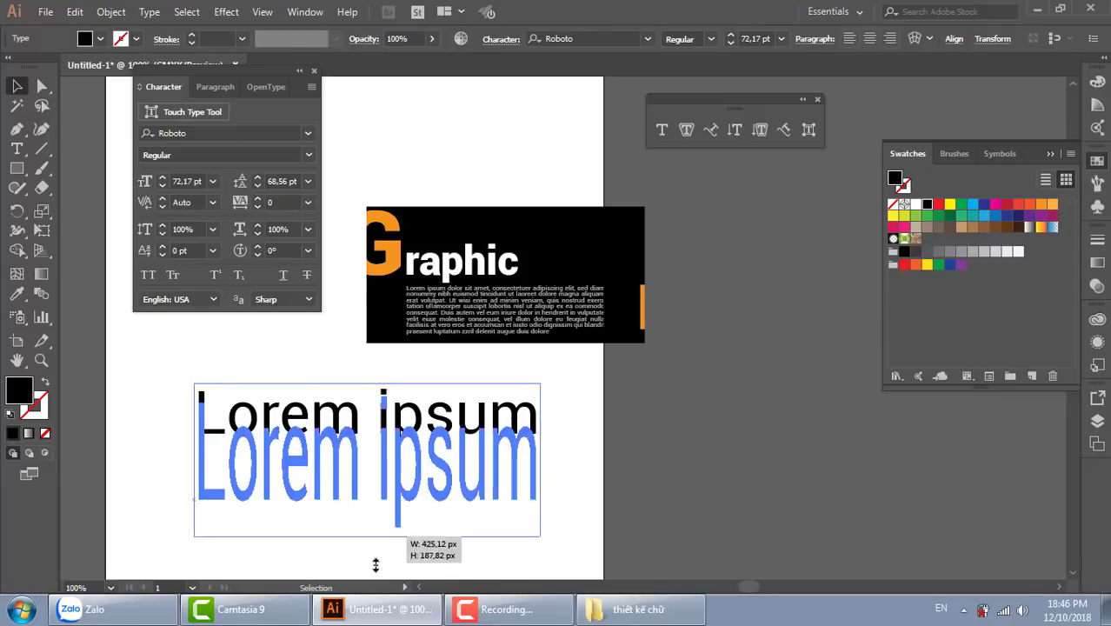
left_click(309, 230)
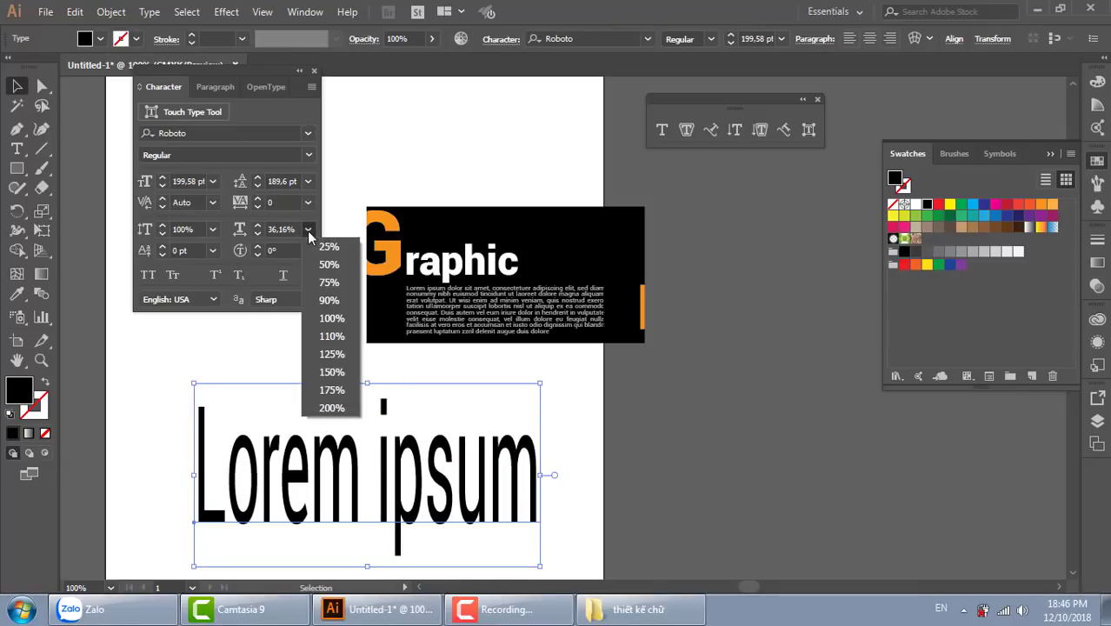
left_click(331, 319)
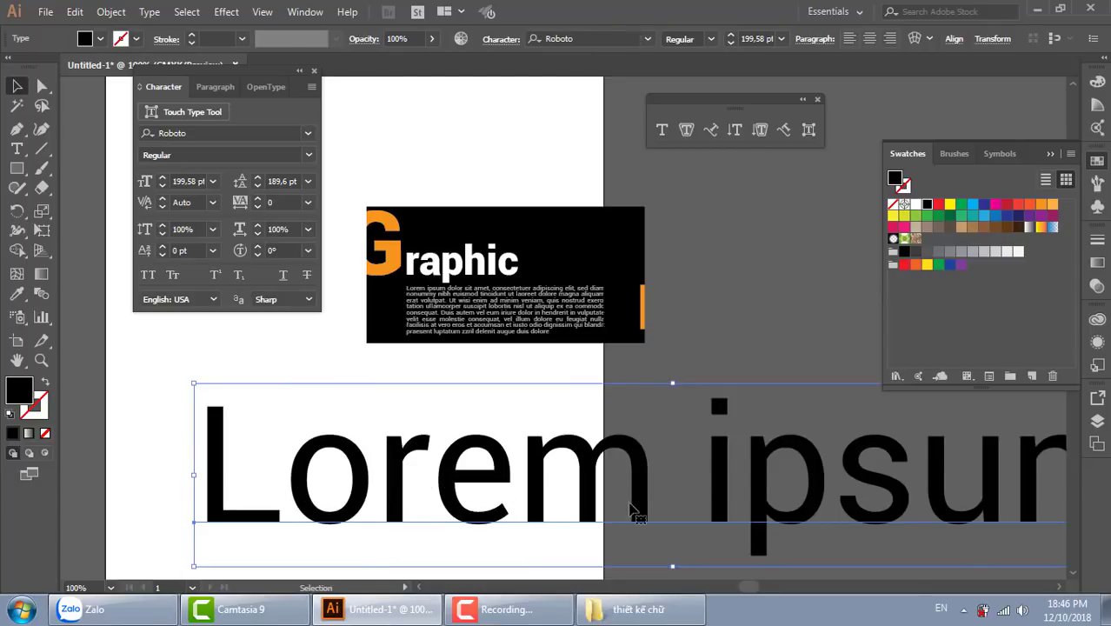
key("ctrl+z")
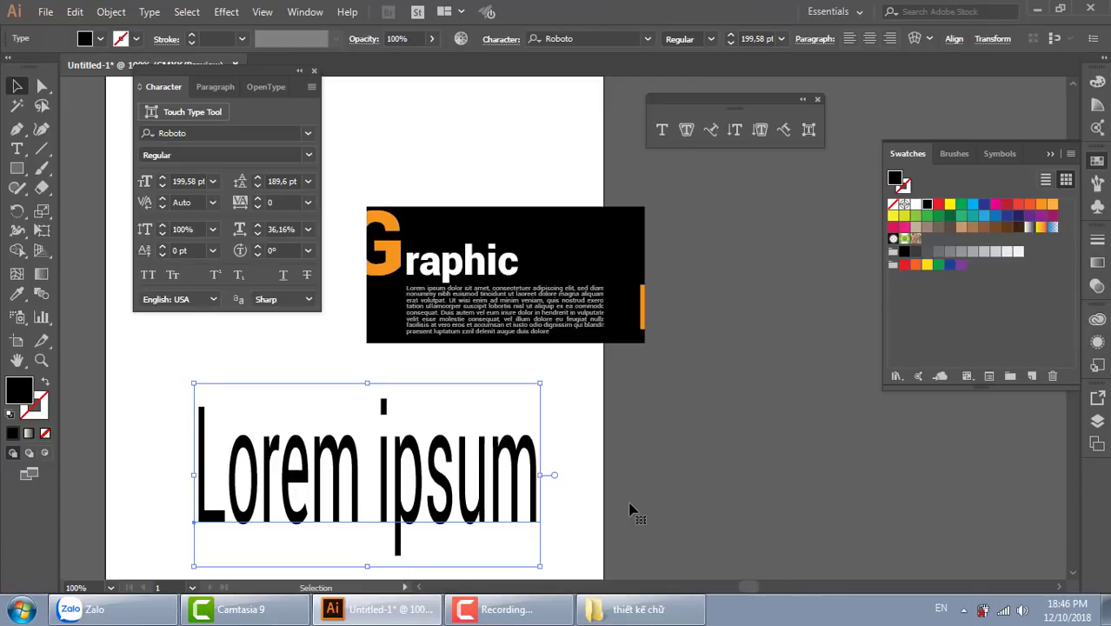
key("ctrl+z")
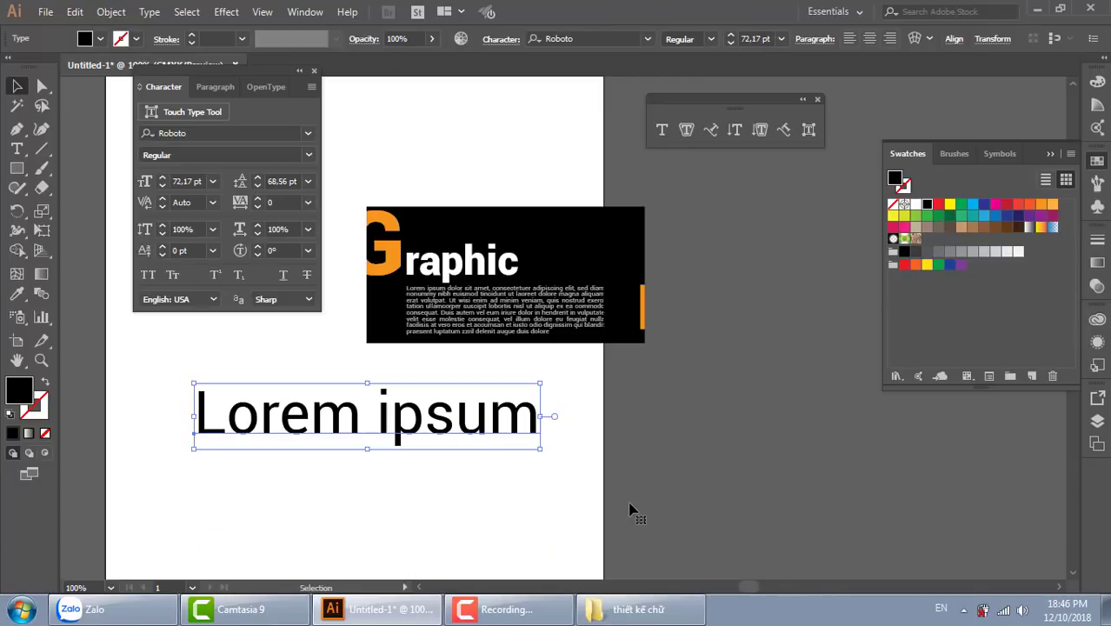
left_click_drag(420, 421, 442, 426)
mouse_move(360, 406)
left_mouse_down()
mouse_move(561, 453)
mouse_move(518, 449)
left_mouse_up()
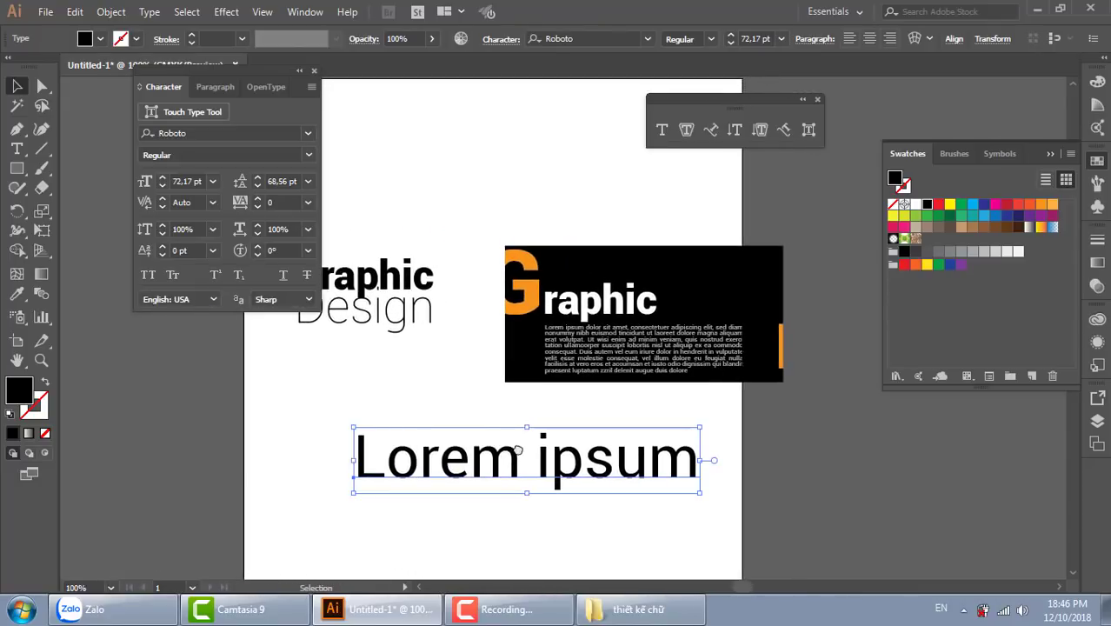
Step: Move the Lorem ipsum text just below the card and replace its wording with 'Cm2'
left_click(804, 452)
left_click_drag(556, 476, 718, 435)
left_click_drag(628, 462, 575, 466)
key("t")
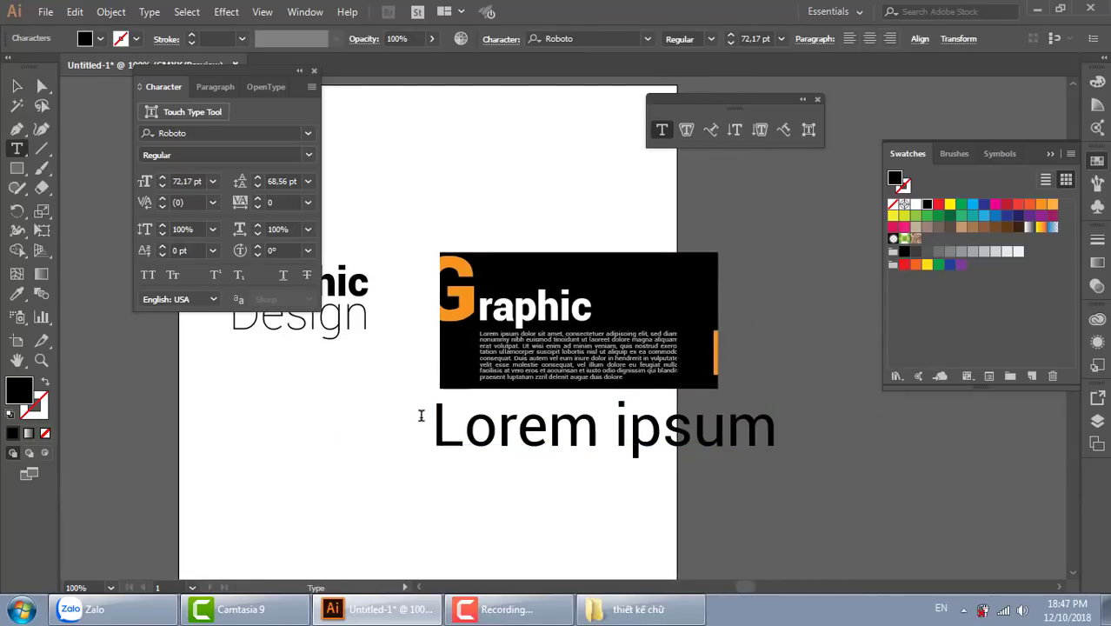
left_click_drag(421, 416, 783, 430)
key("BackSpace")
type("C")
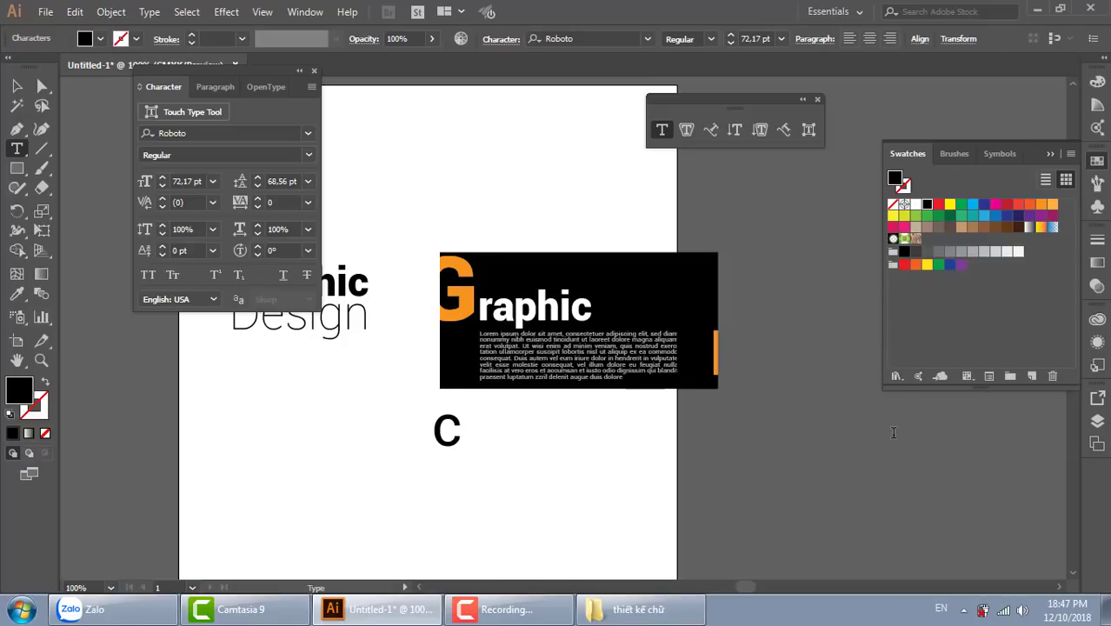
type("m2")
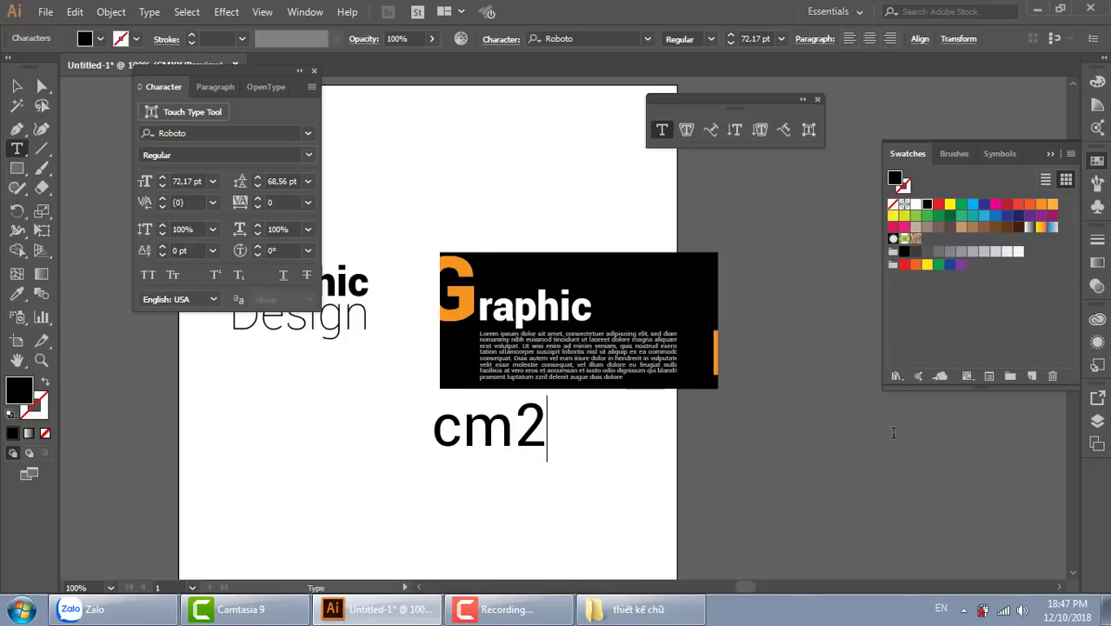
left_click(17, 85)
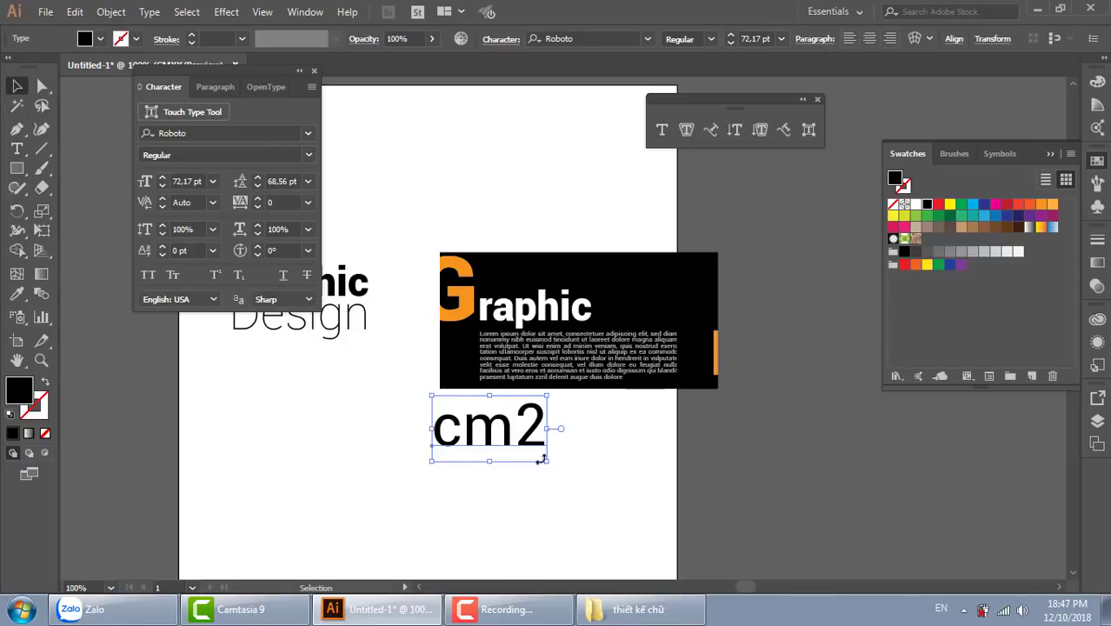
left_click_drag(526, 436, 541, 468)
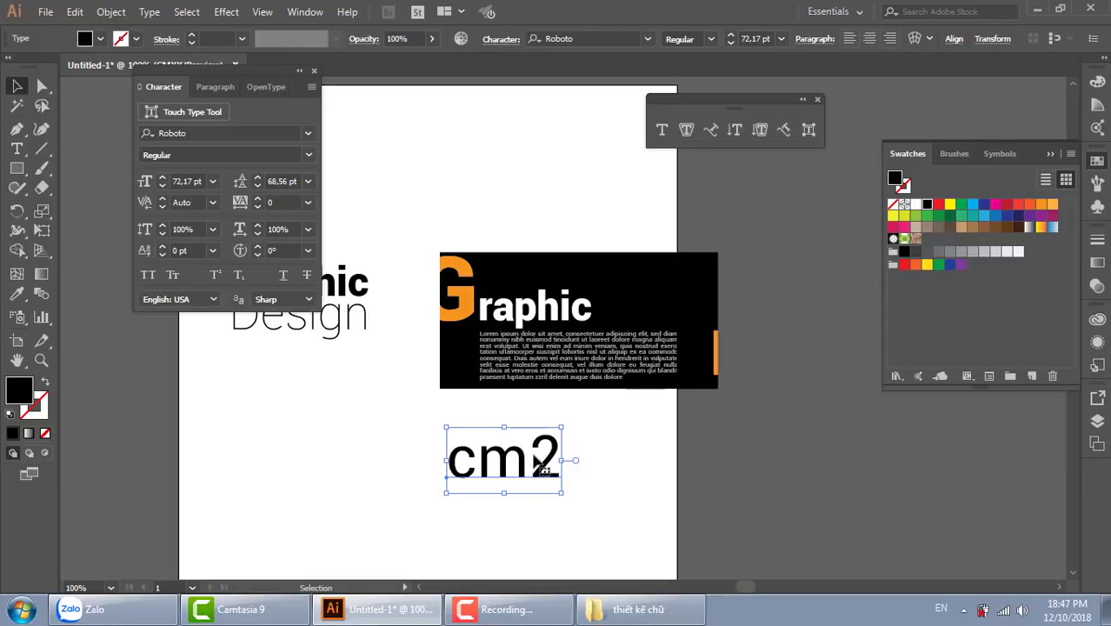
Step: Raise the '2' in cm2 with a 24 pt baseline shift
double_click(546, 466)
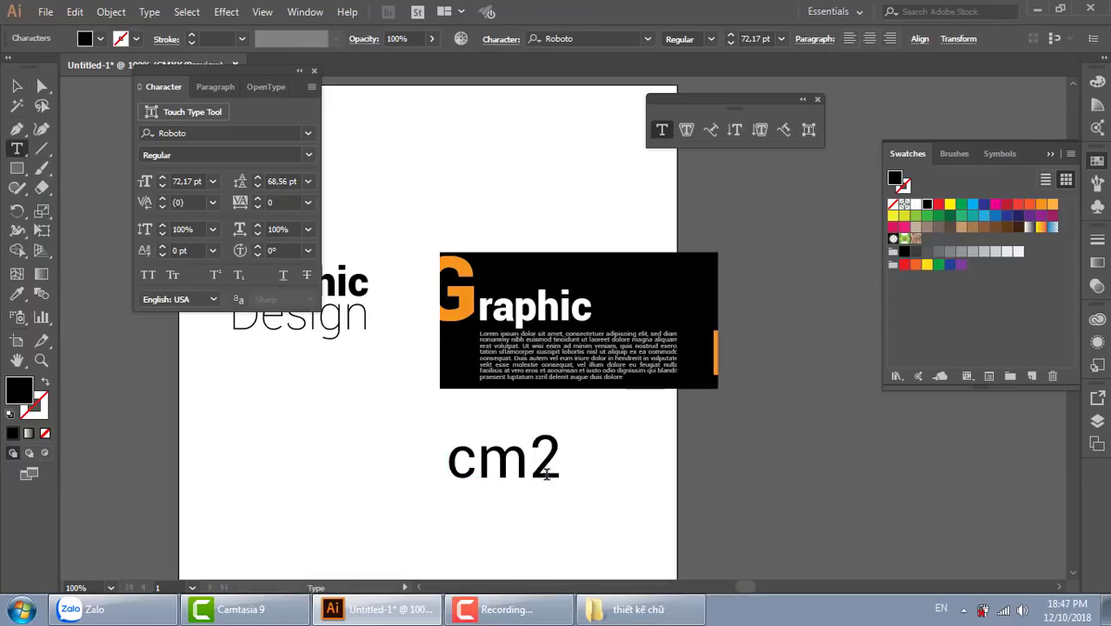
key("ctrl+a")
left_click_drag(559, 460, 533, 470)
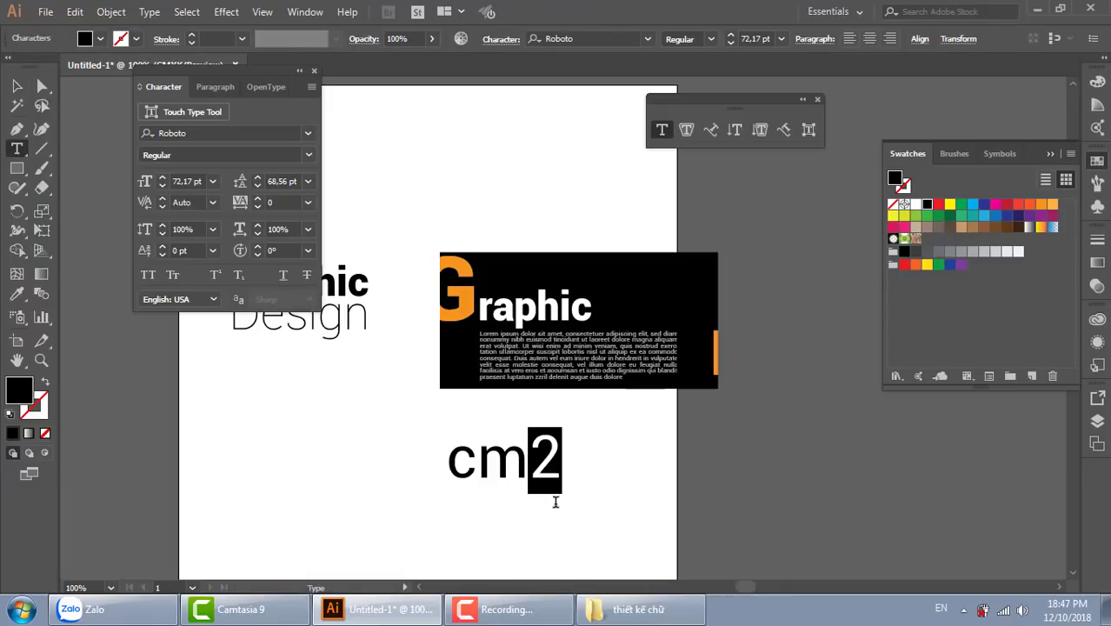
left_click(163, 247)
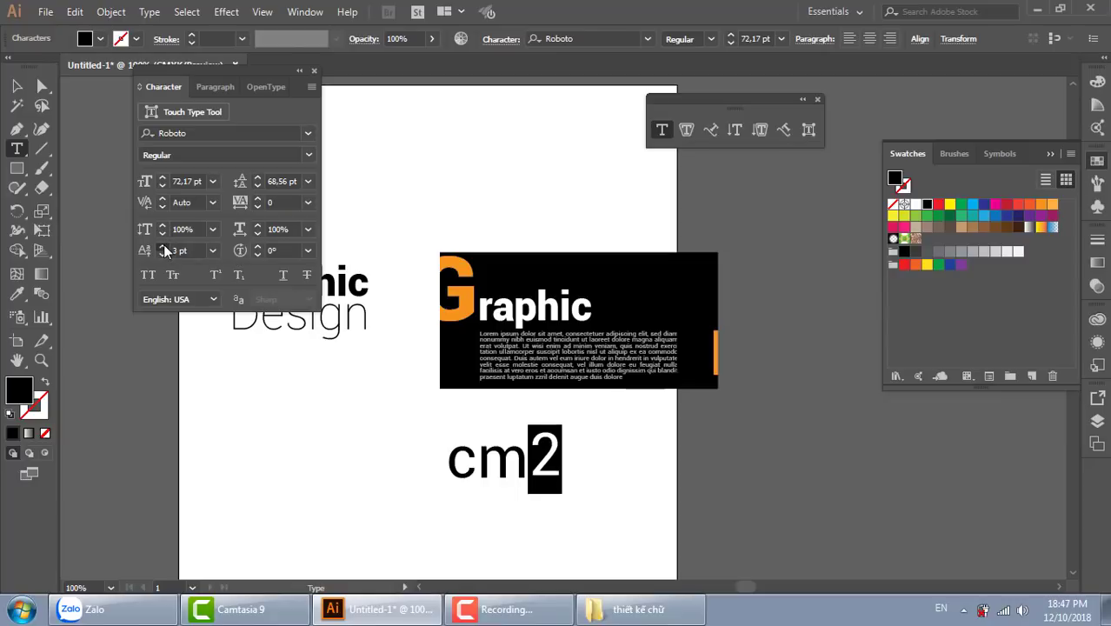
left_click(163, 247)
left_click(163, 247)
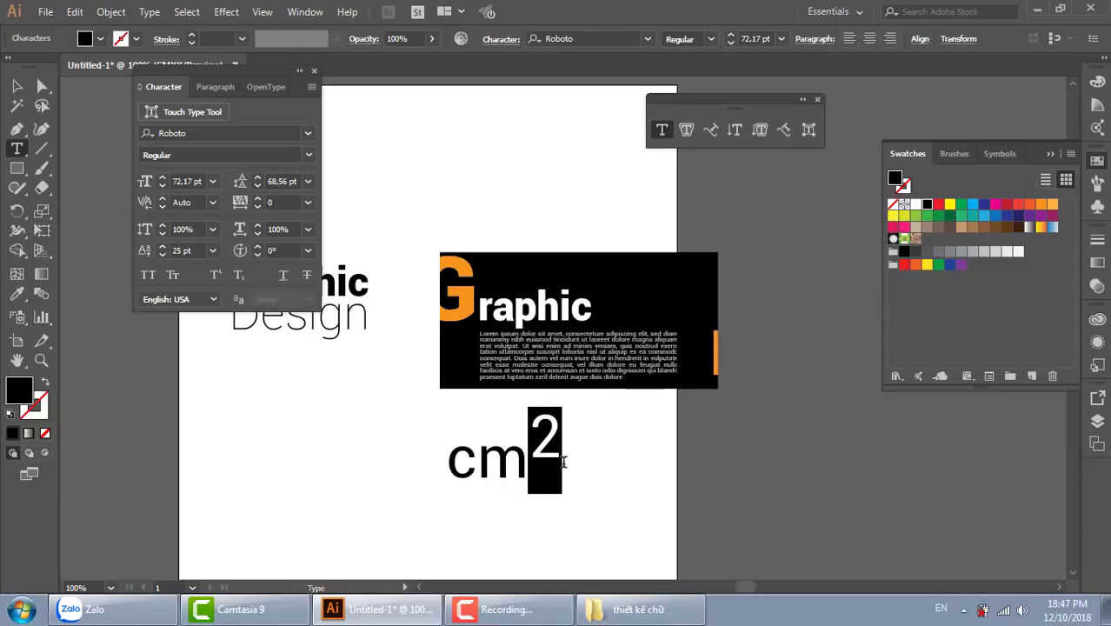
key("ctrl+z")
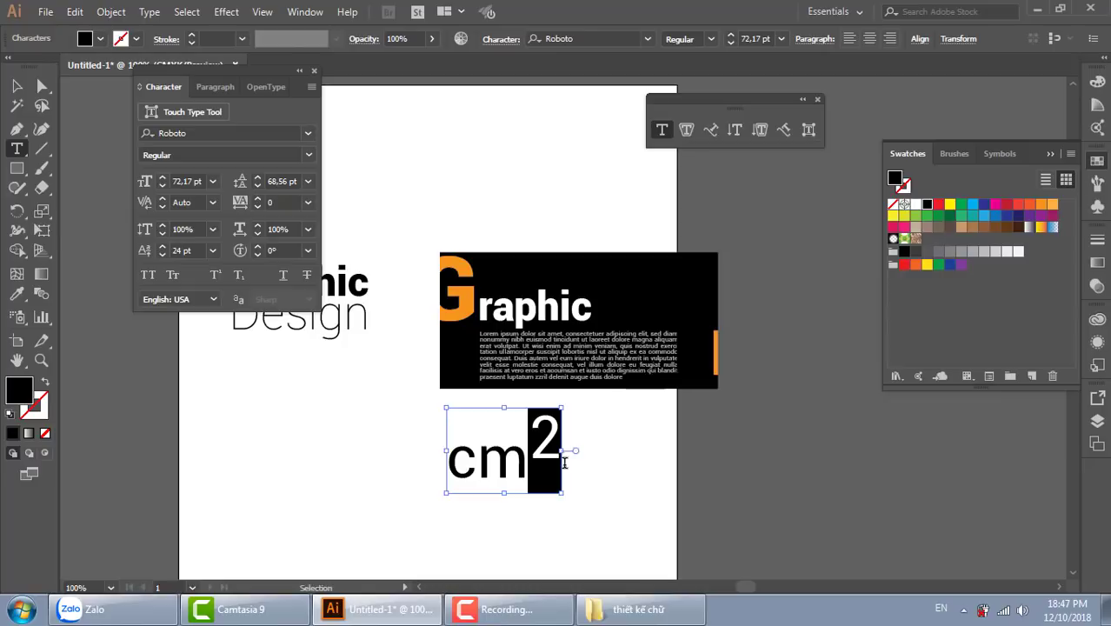
Step: Delete the cm2 text and reset baseline shift to 0 pt
left_click(18, 84)
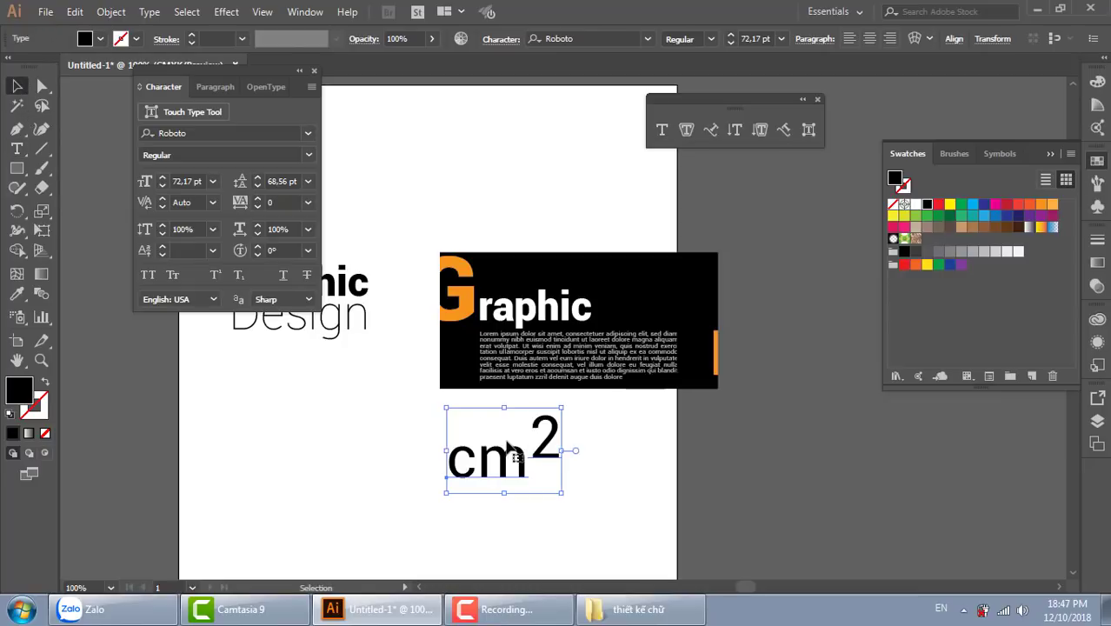
key("Delete")
left_click(211, 250)
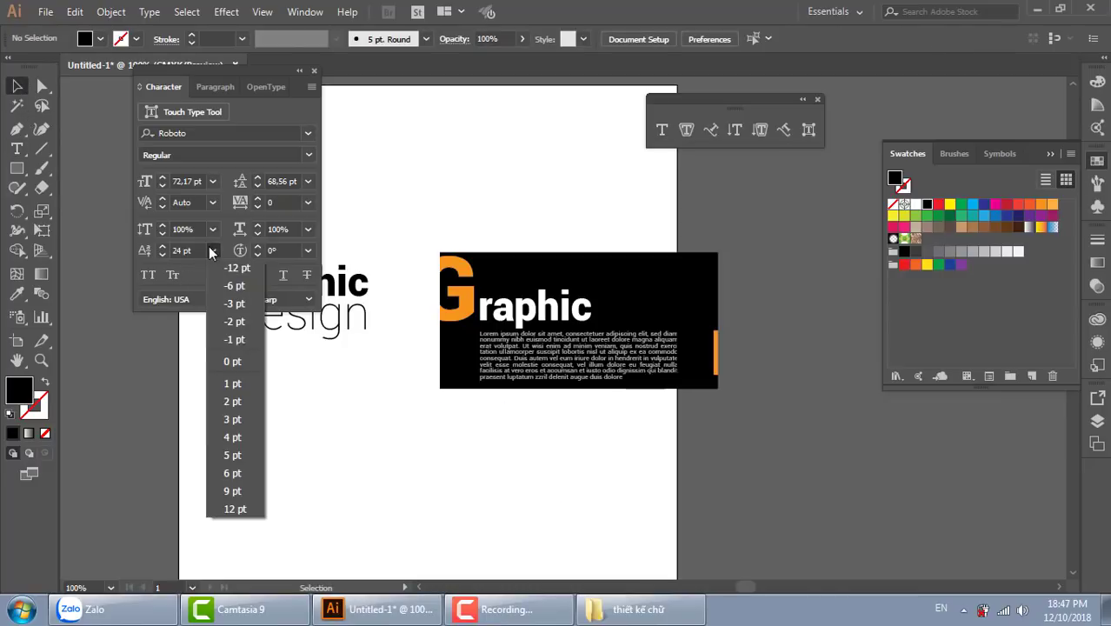
left_click(233, 361)
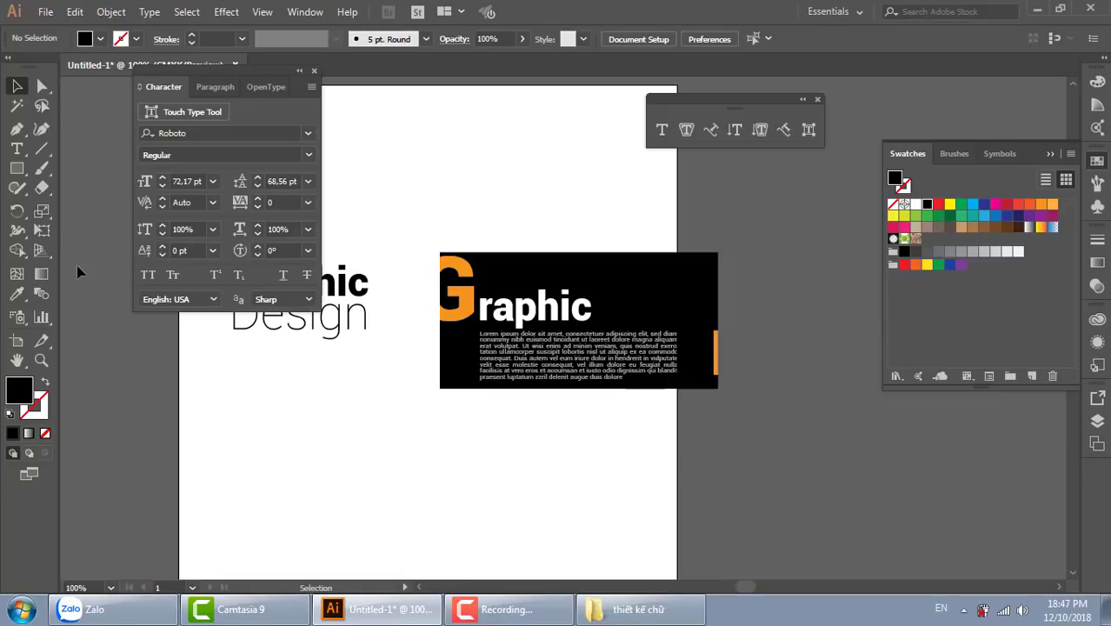
Step: Type 'cm' below the card followed by a superscript '2'
left_click(16, 149)
left_click(472, 467)
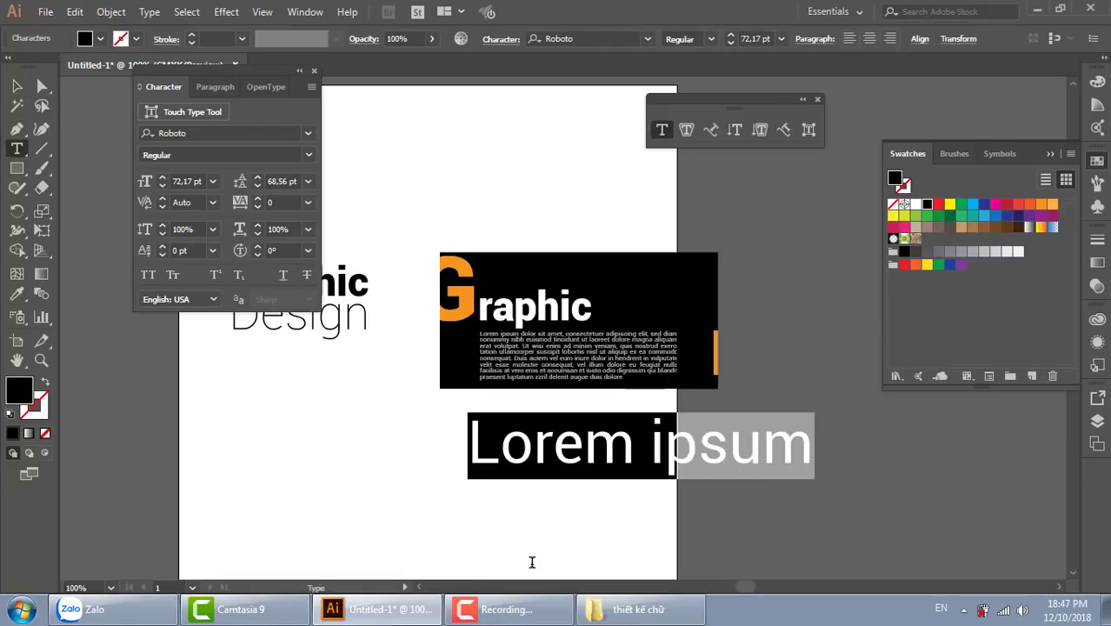
type("cm")
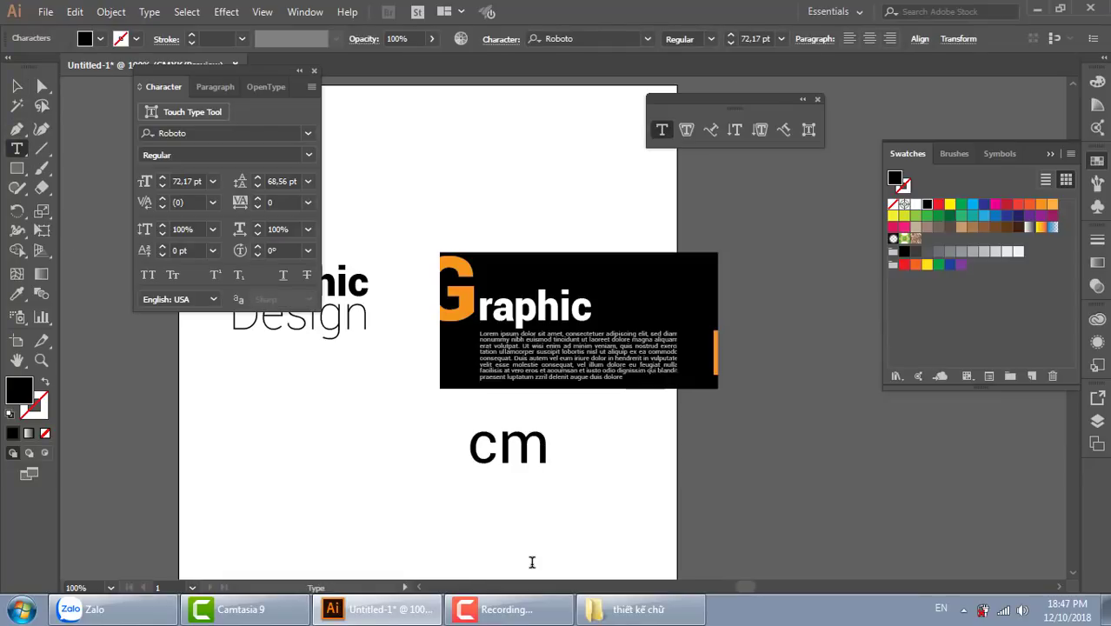
key("ctrl+shift+equal")
type("2")
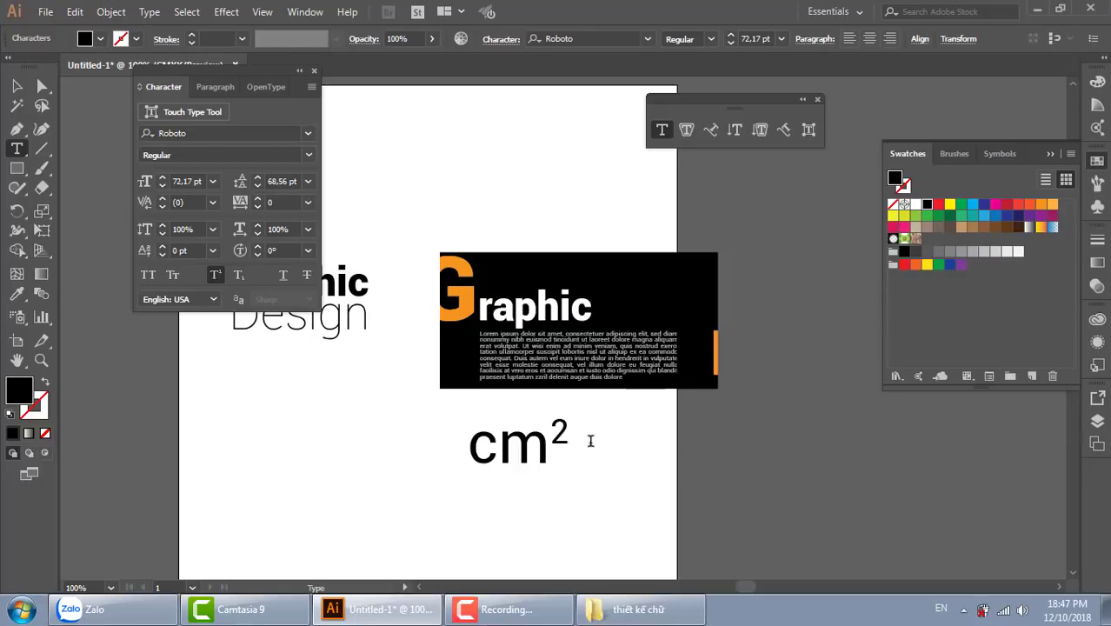
Step: Try a -120° rotation on the 2, undo it, and move cm² under the Graphic Design title
left_click_drag(550, 435, 574, 433)
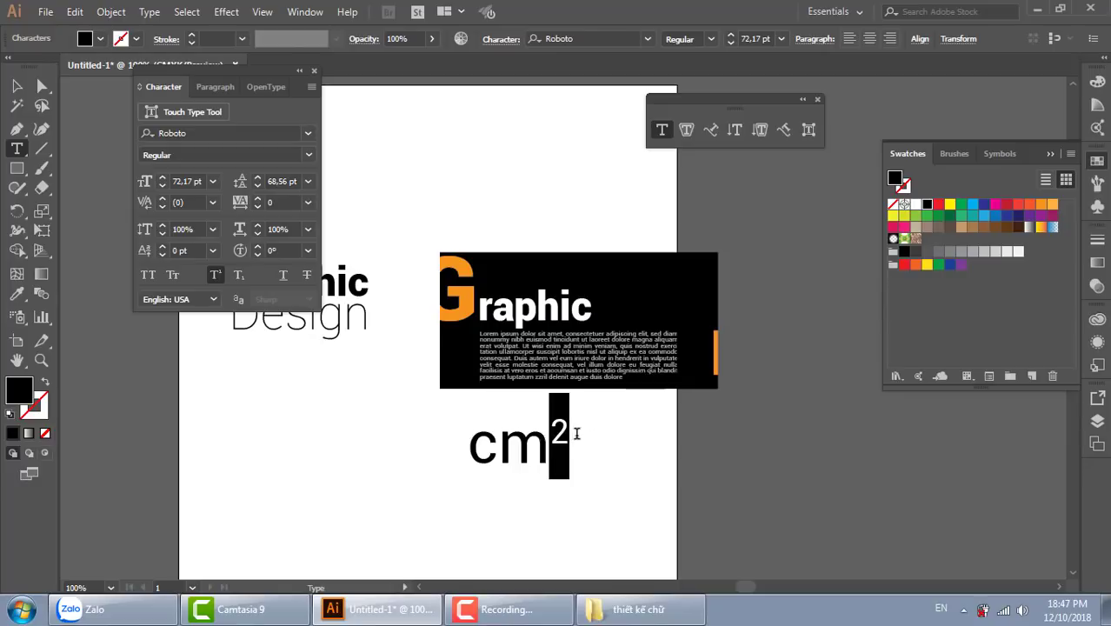
left_click(307, 253)
left_click(330, 302)
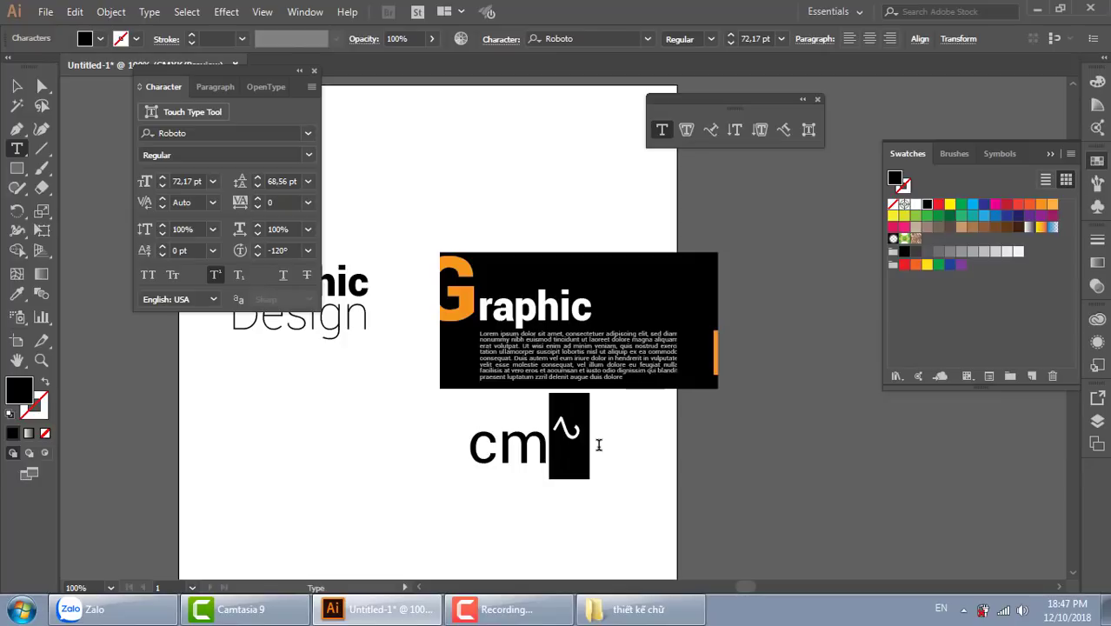
key("ctrl+z")
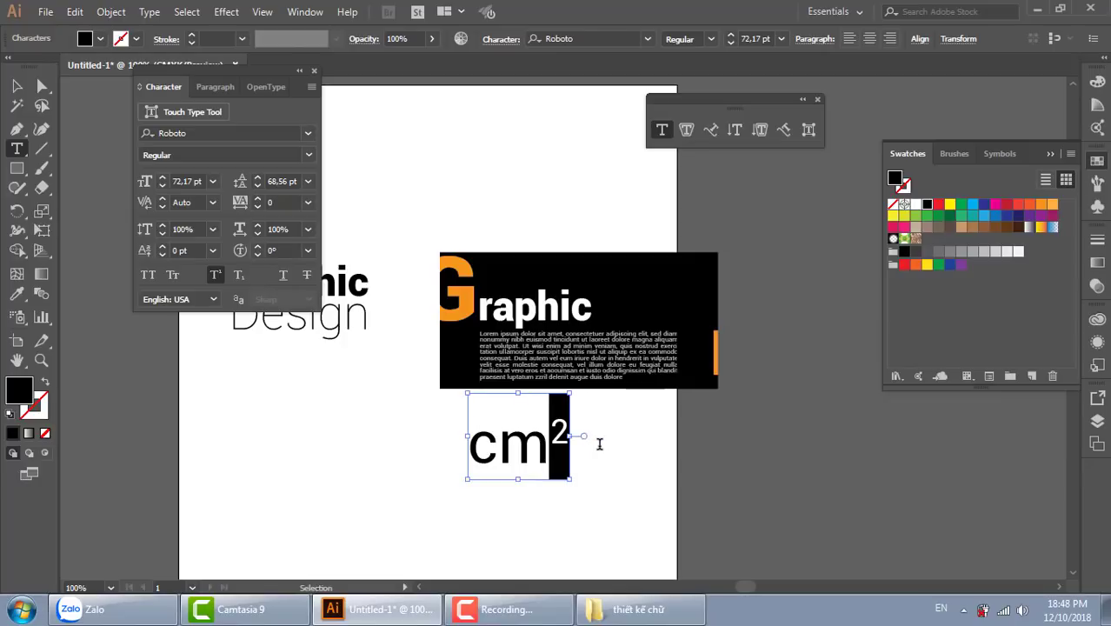
key("Escape")
left_click(629, 472)
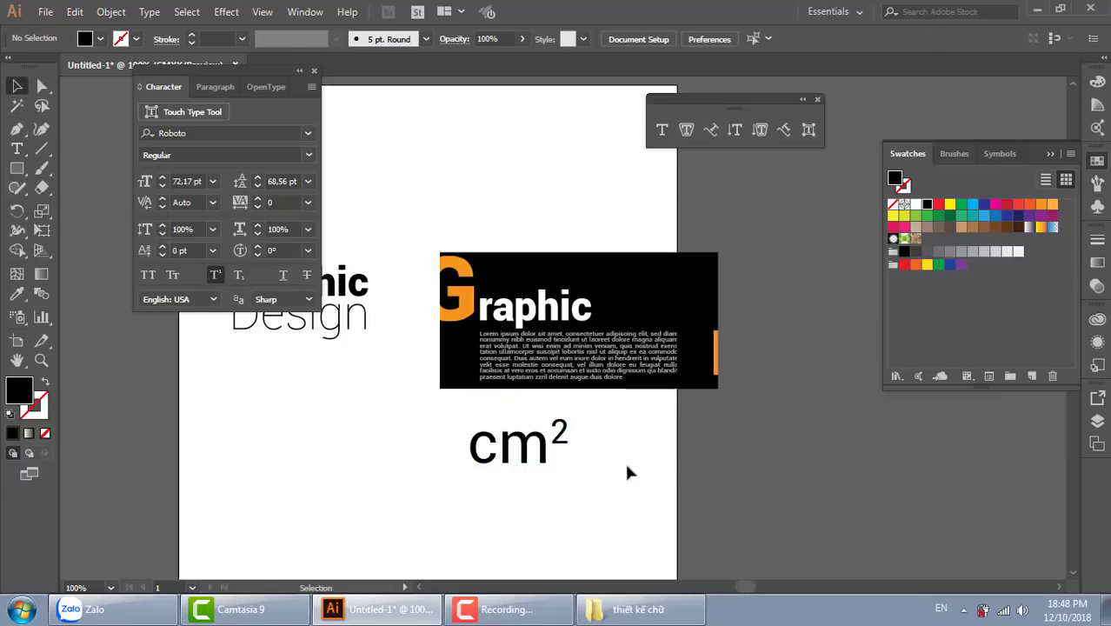
scroll(533, 459, "left", 3)
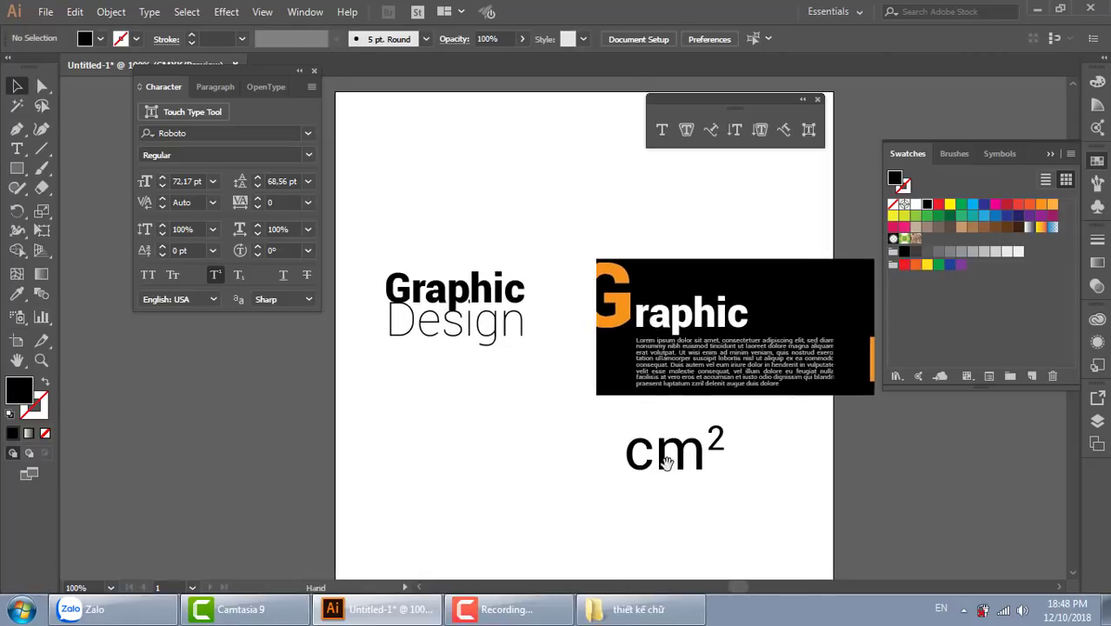
mouse_move(649, 448)
left_mouse_down()
mouse_move(459, 439)
mouse_move(408, 369)
left_mouse_up()
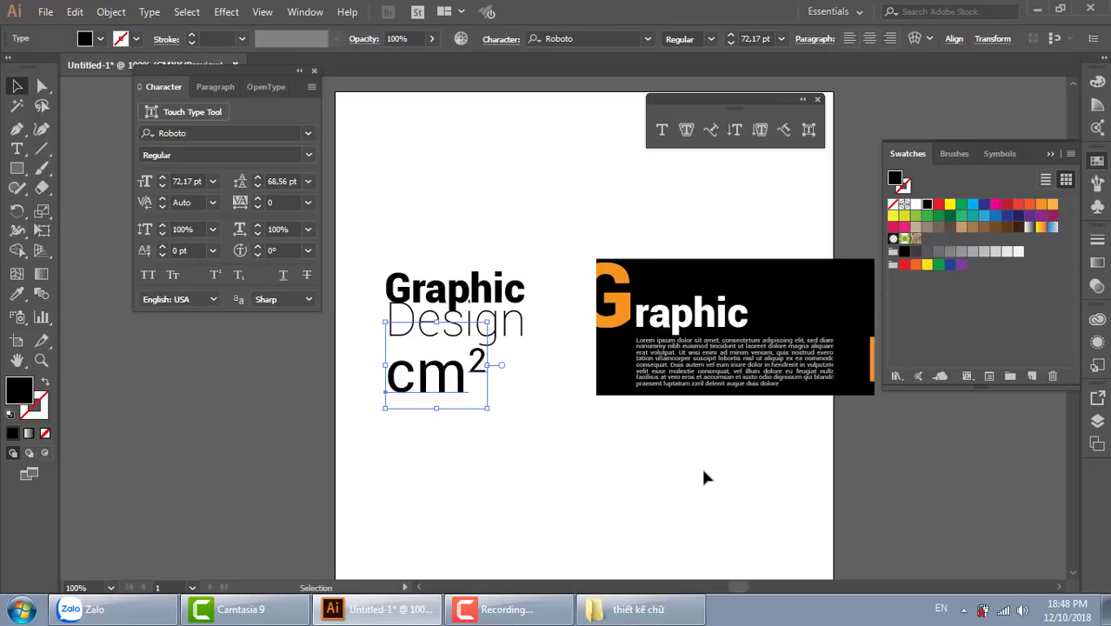
Step: Add a 'Cafe' text line and move it down the artboard
left_click(17, 148)
left_click(463, 190)
type("C")
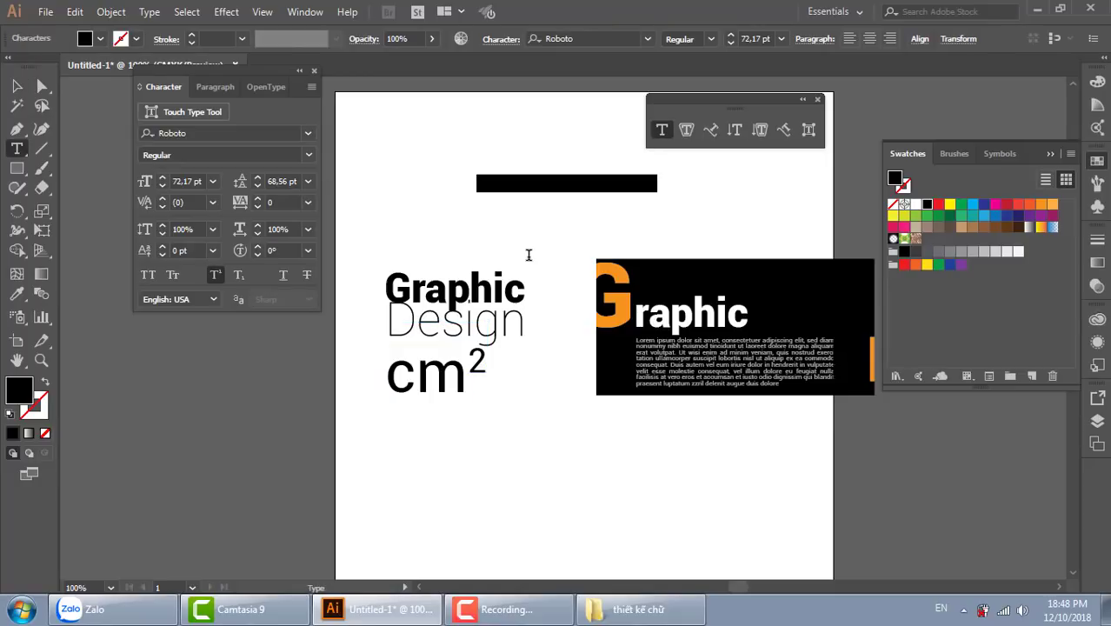
type("af")
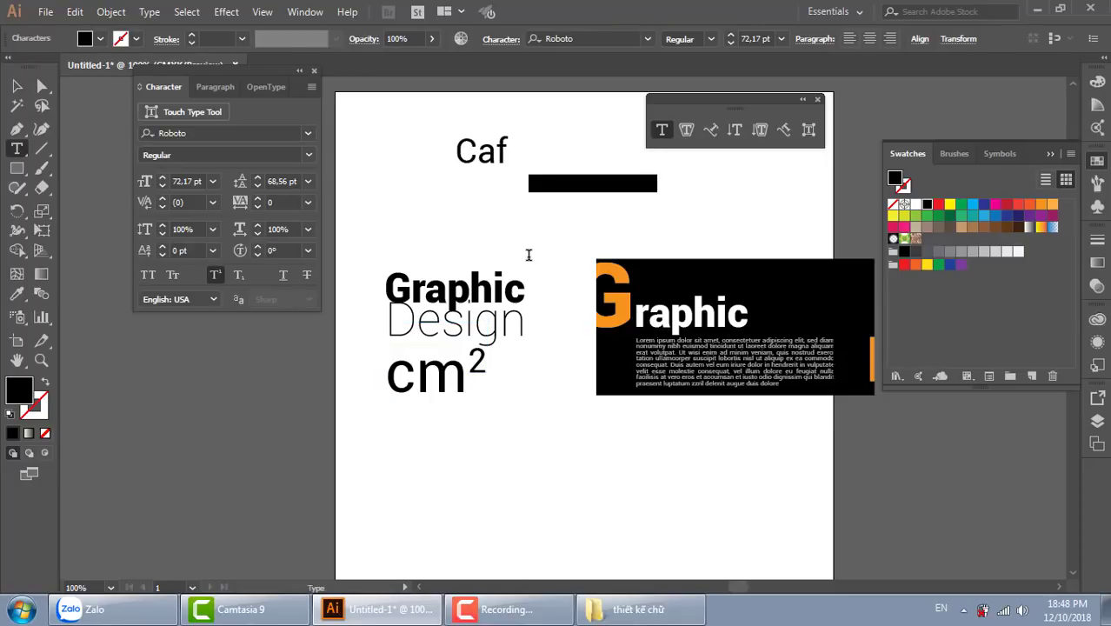
type("e")
left_click(19, 86)
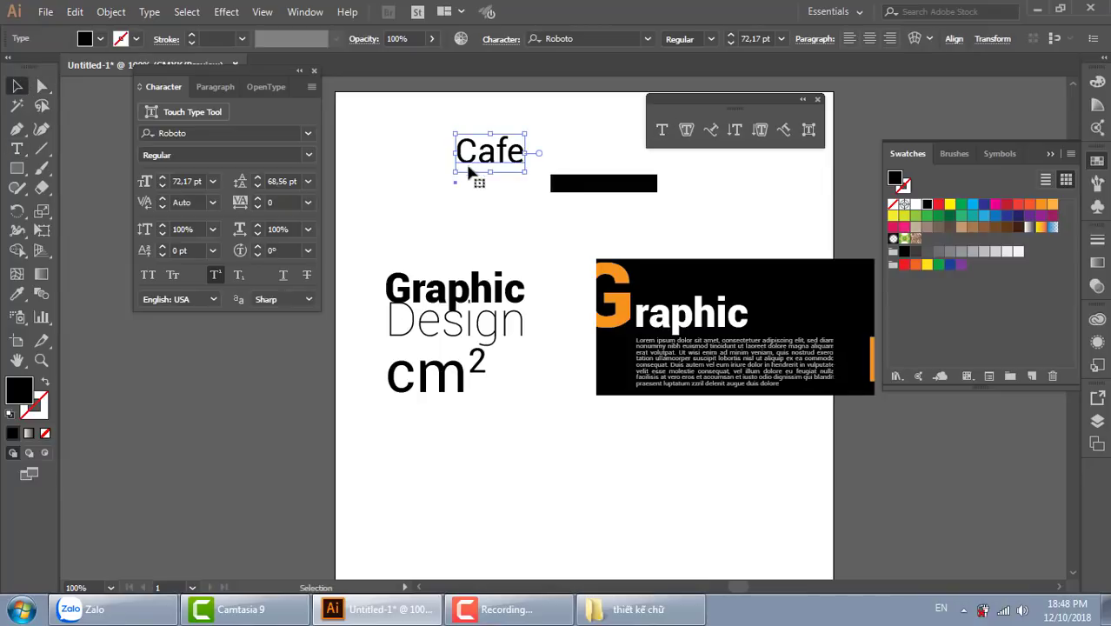
left_click_drag(491, 165, 556, 504)
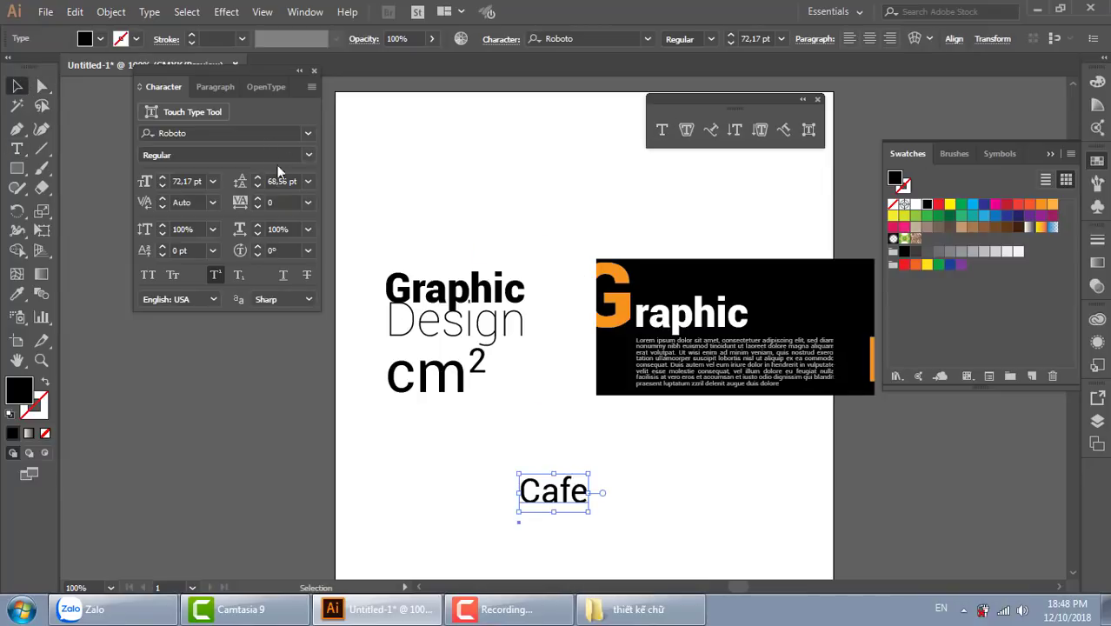
Step: Make Cafe Roboto Thin at about 273 pt with an orange gradient fill
left_click(308, 155)
left_click(231, 243)
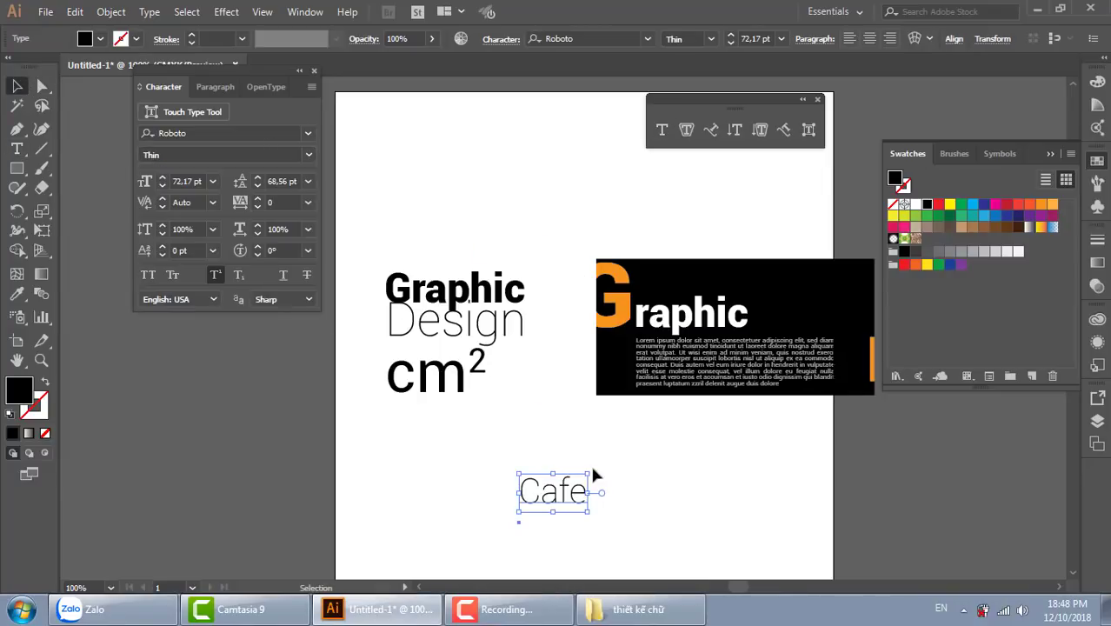
left_click_drag(589, 474, 679, 428)
mouse_move(571, 502)
left_mouse_down()
mouse_move(556, 372)
mouse_move(512, 389)
left_mouse_up()
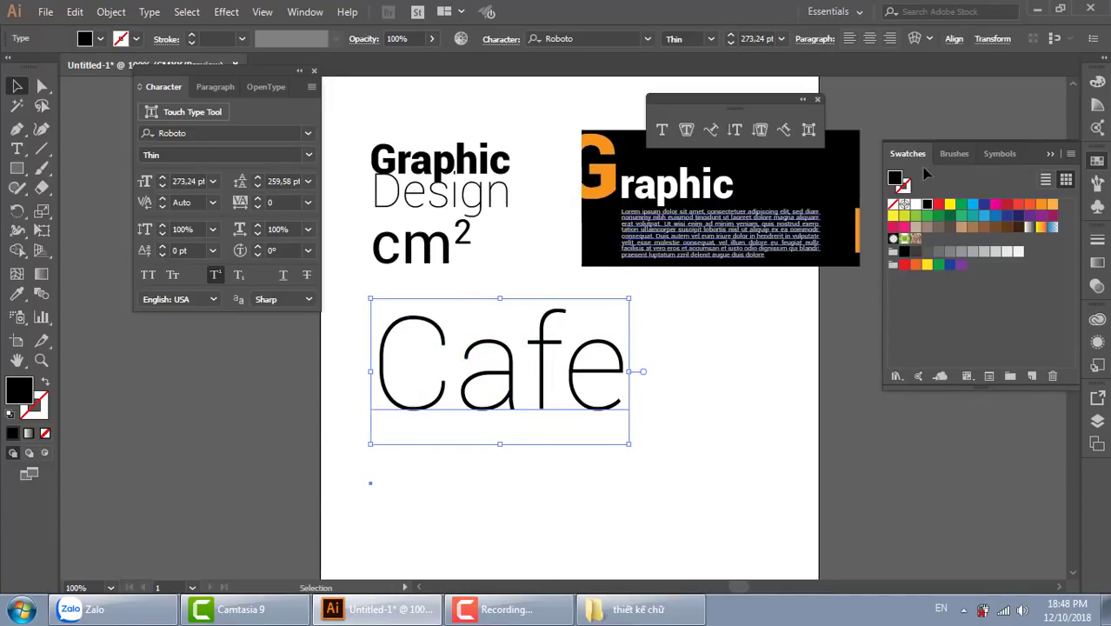
left_click(1041, 228)
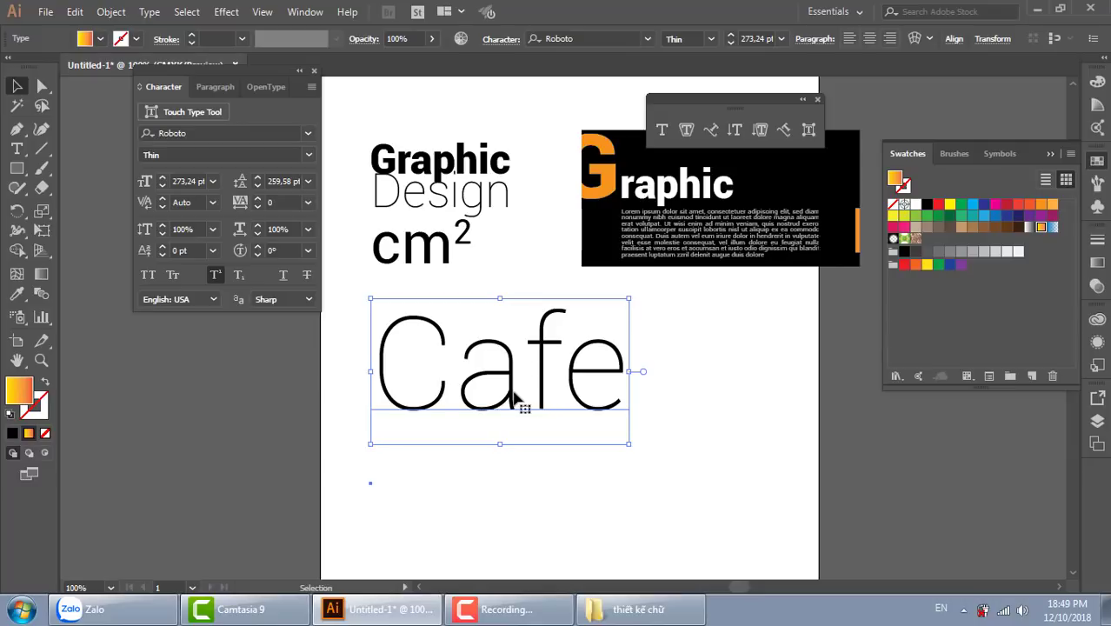
Step: Show the Brushes panel, reselect the Cafe text and bring up the Type menu
left_click(955, 154)
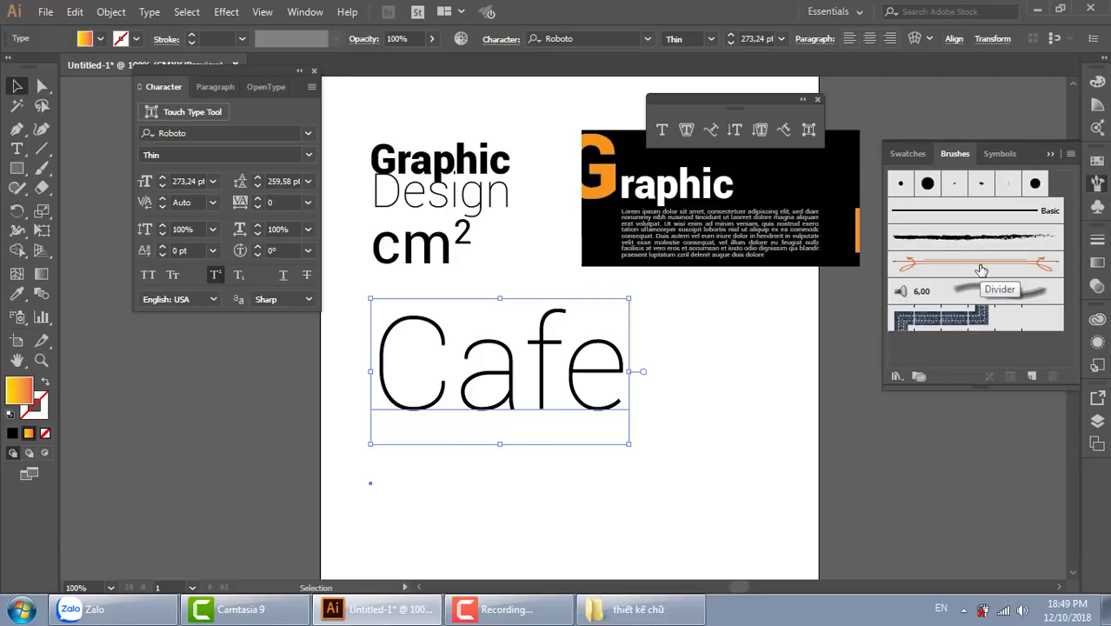
left_click(699, 359)
left_click(619, 374)
key("ctrl+shift+a")
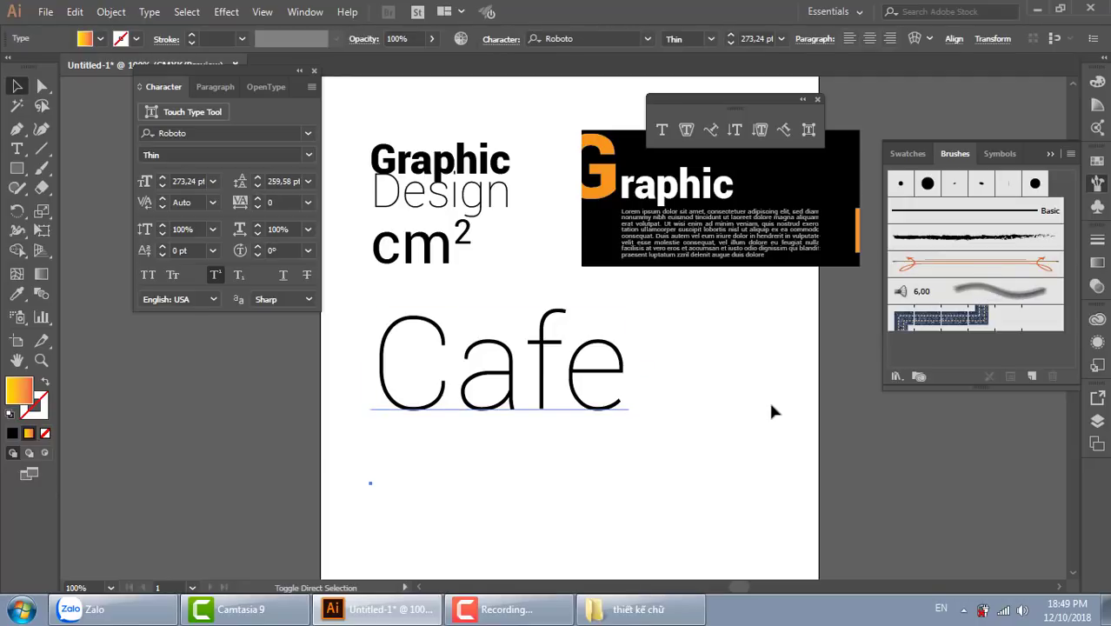
left_click(149, 11)
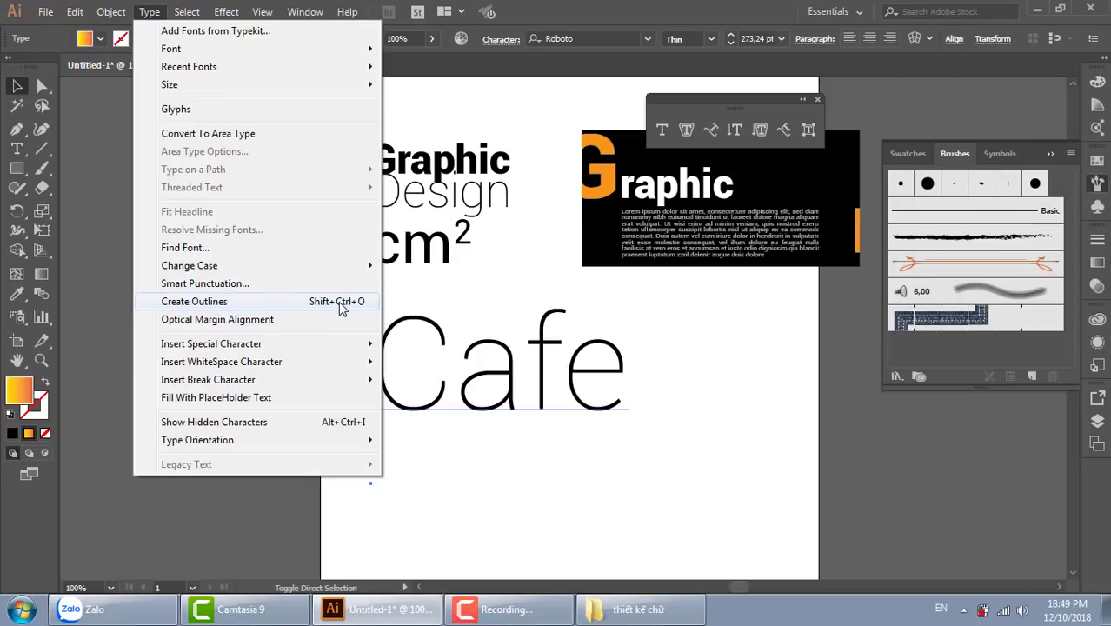
Step: Convert the Cafe text to outlines and preview it with the orange gradient fill
left_click(339, 305)
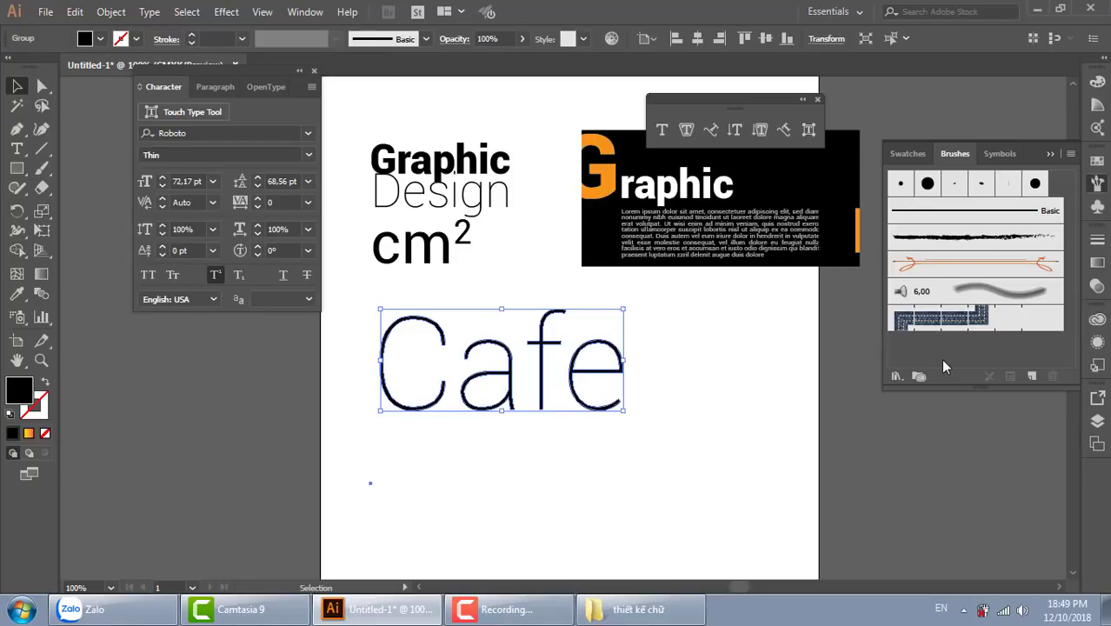
left_click(1097, 160)
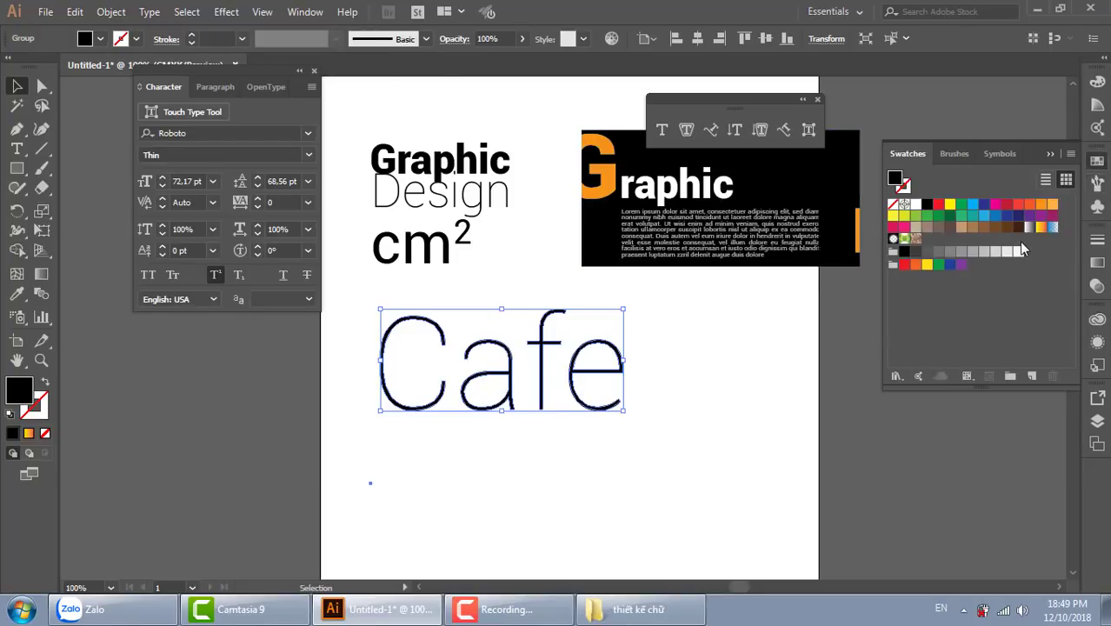
left_click(1042, 227)
left_click(790, 472)
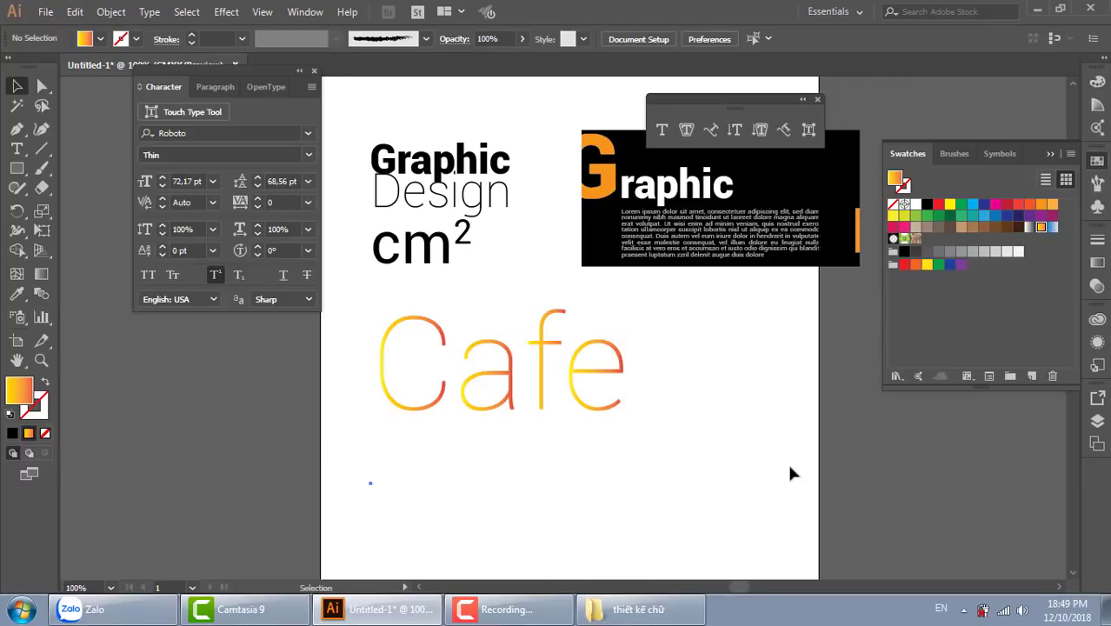
left_click_drag(414, 454, 663, 365)
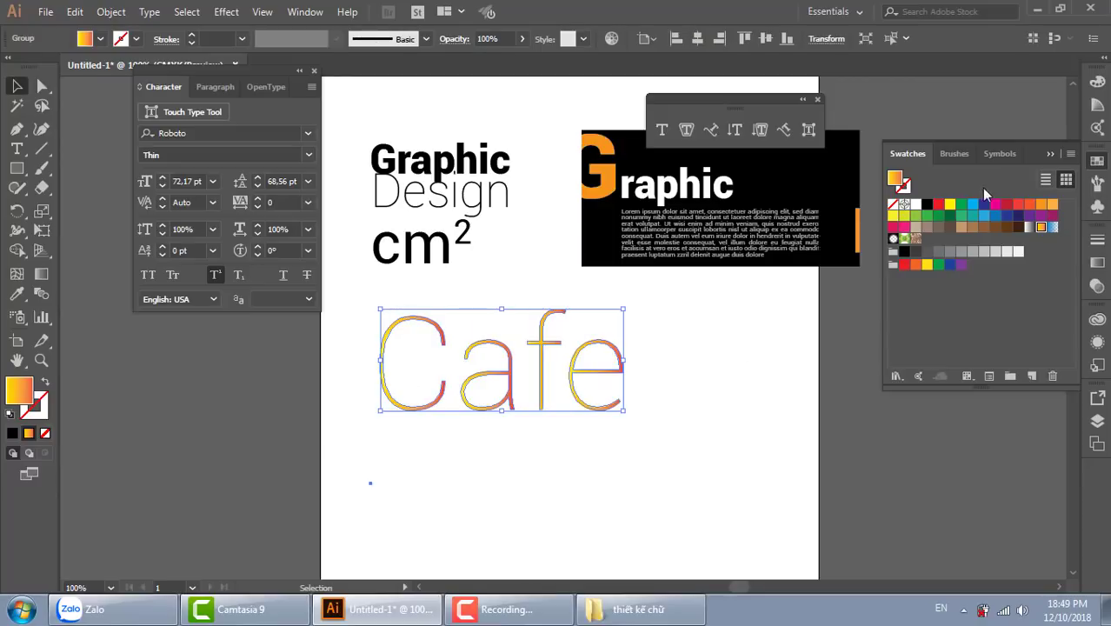
Step: Change the outlined Cafe lettering's fill back to black
left_click(965, 158)
left_click(1098, 160)
left_click(927, 206)
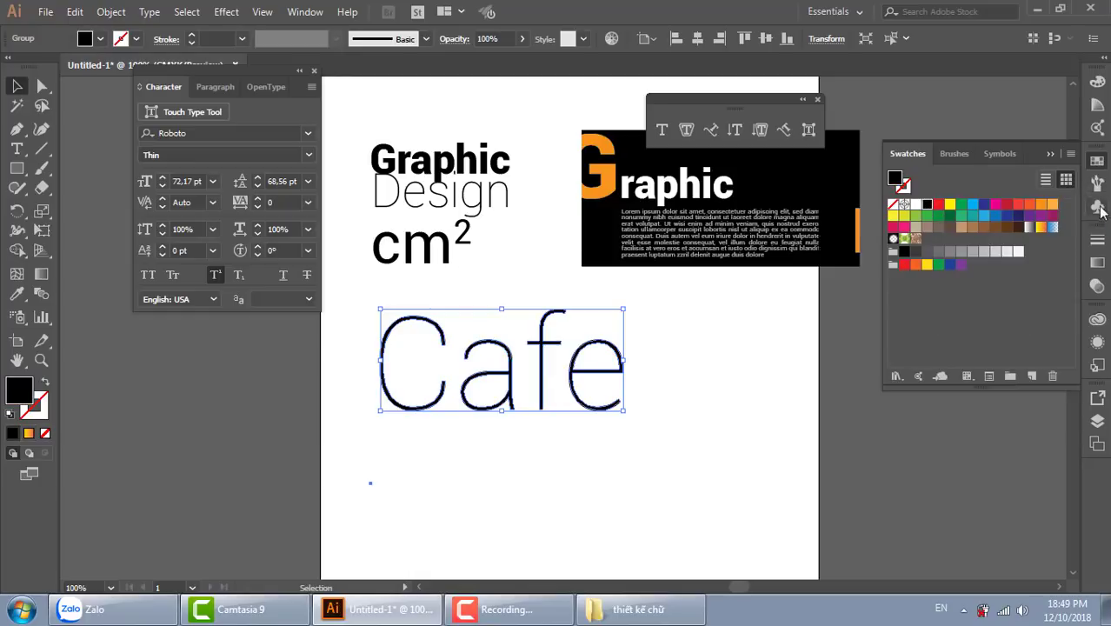
left_click(1097, 182)
Step: Stroke the Cafe lettering with the charcoal brush at 3 pt weight
left_click(948, 239)
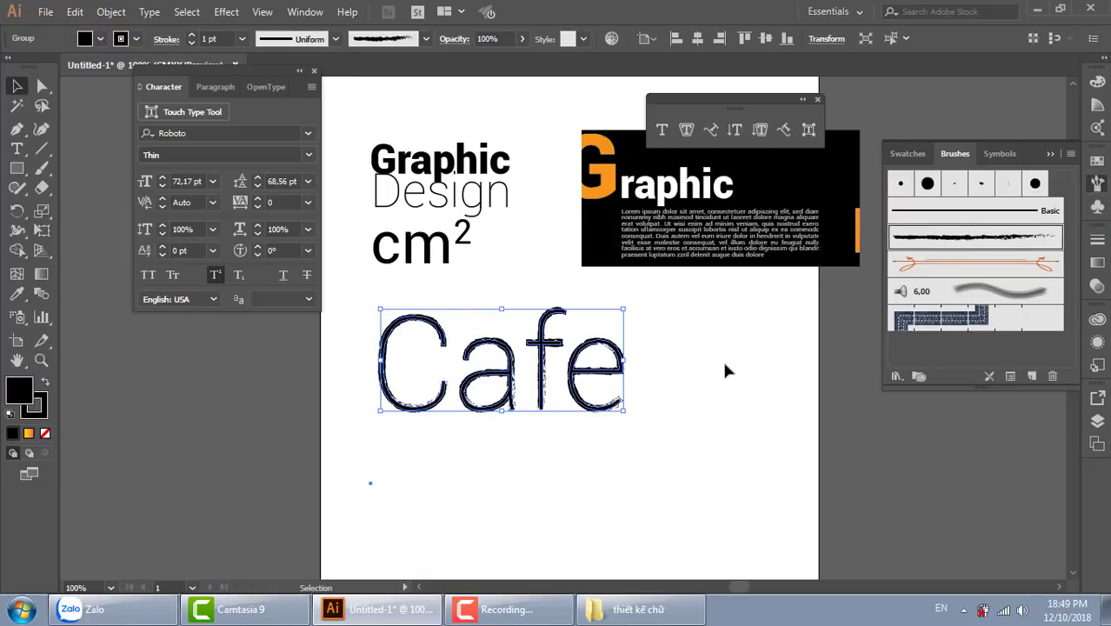
left_click(758, 429)
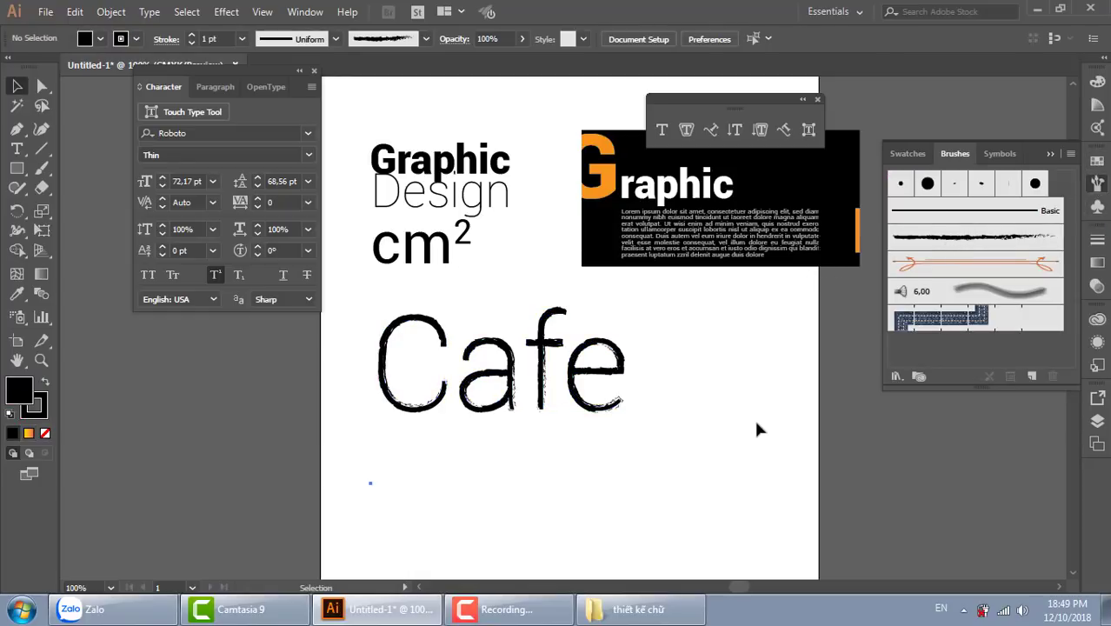
left_click(609, 374)
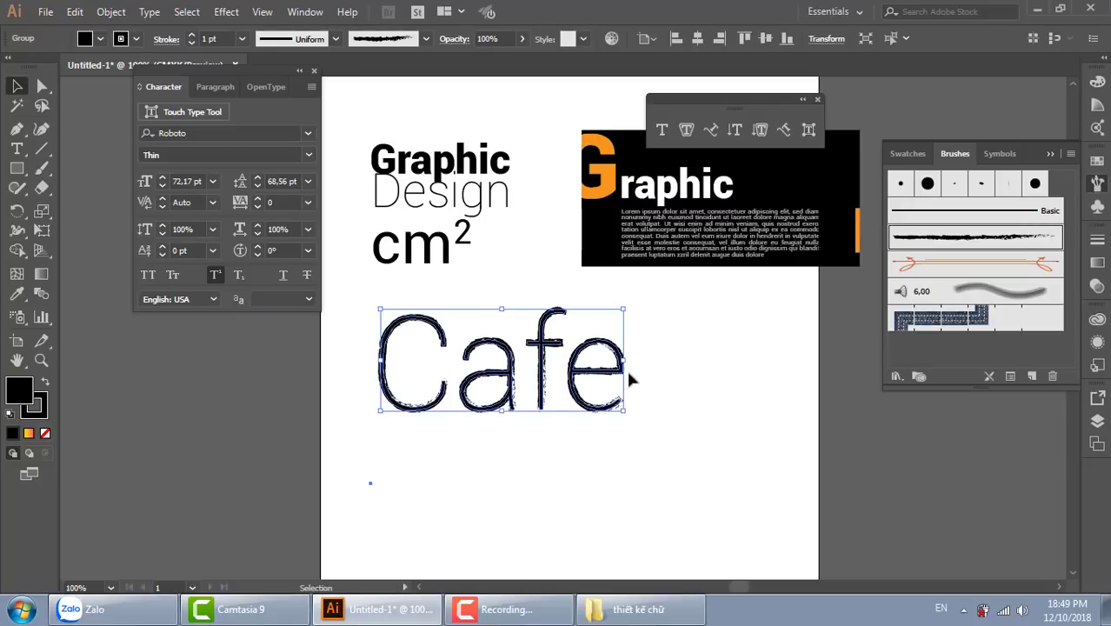
left_click(242, 39)
left_click(273, 155)
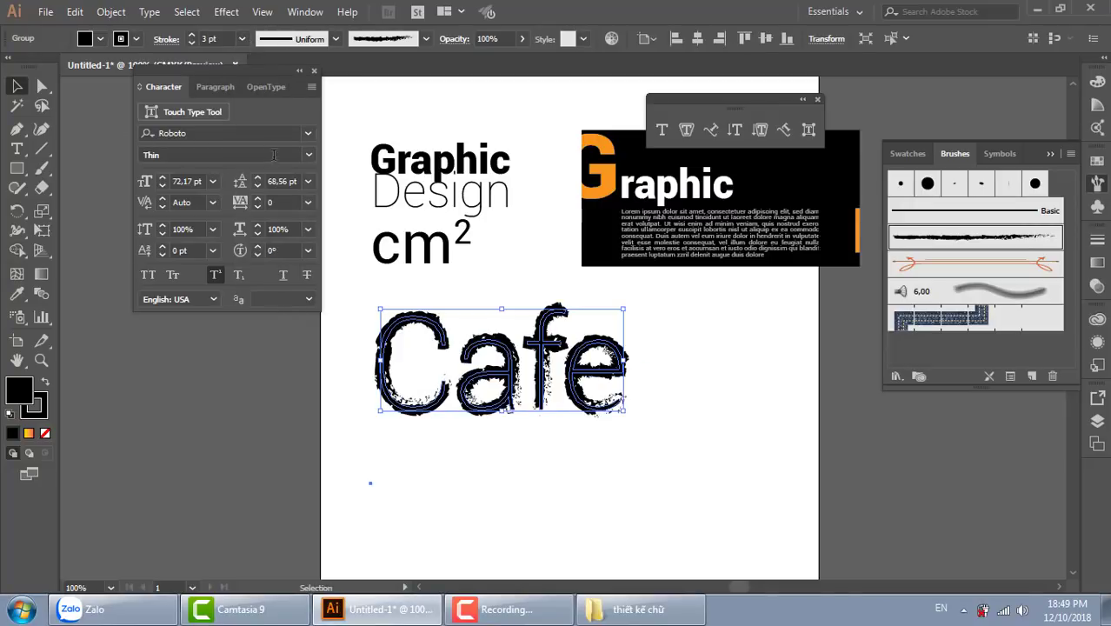
left_click(724, 414)
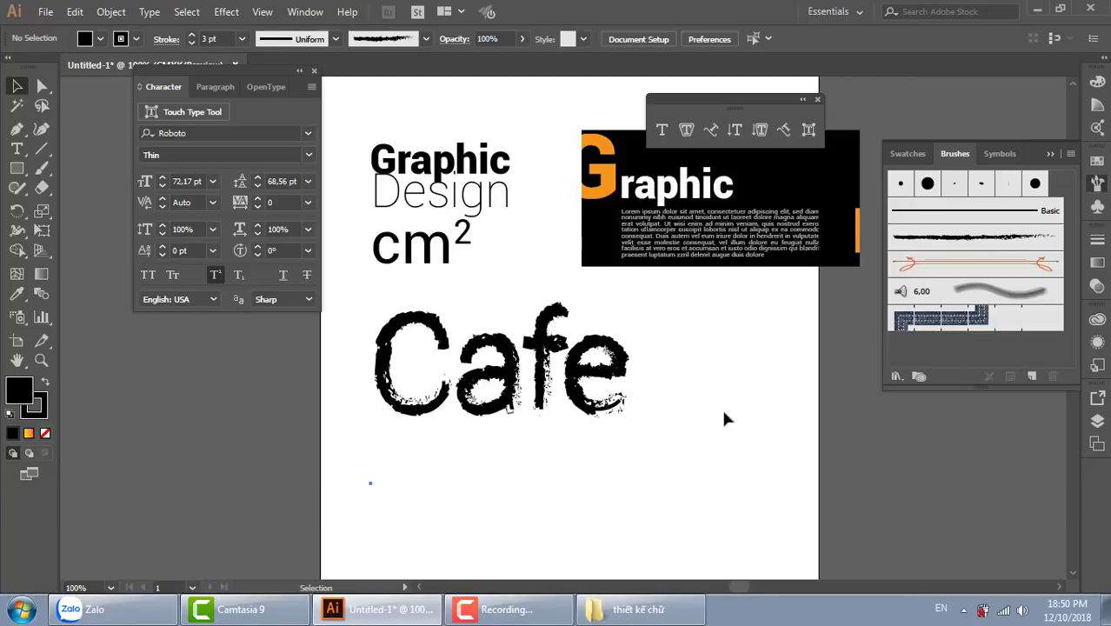
Step: Reposition the rough Cafe lettering upward, directly beneath the cm² text
left_click_drag(667, 361, 631, 378)
left_click_drag(702, 422, 672, 360)
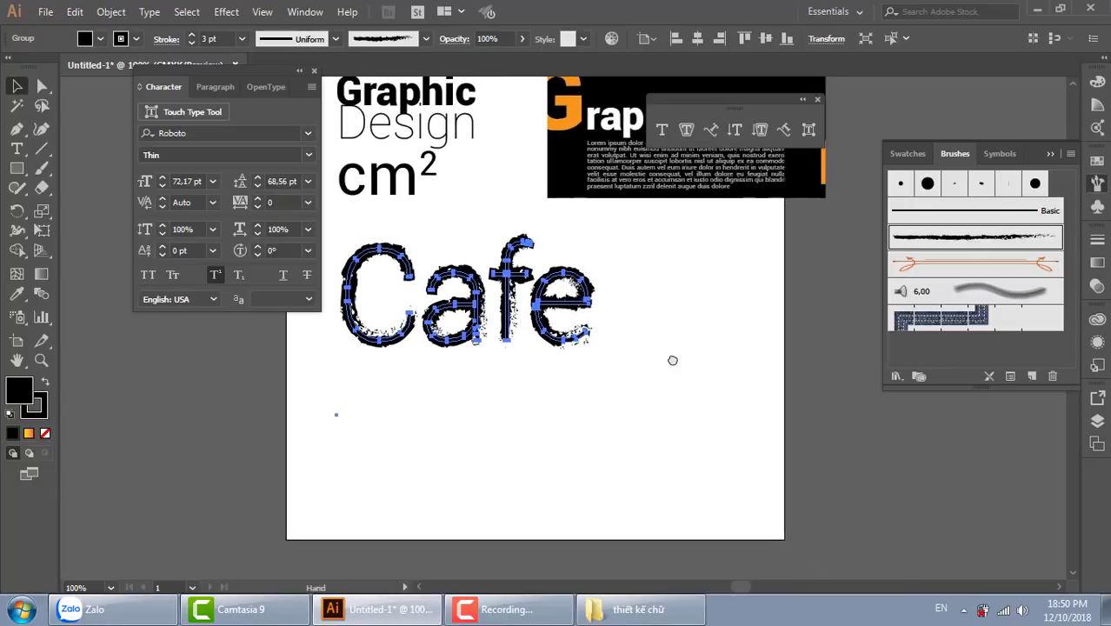
left_click_drag(558, 304, 548, 272)
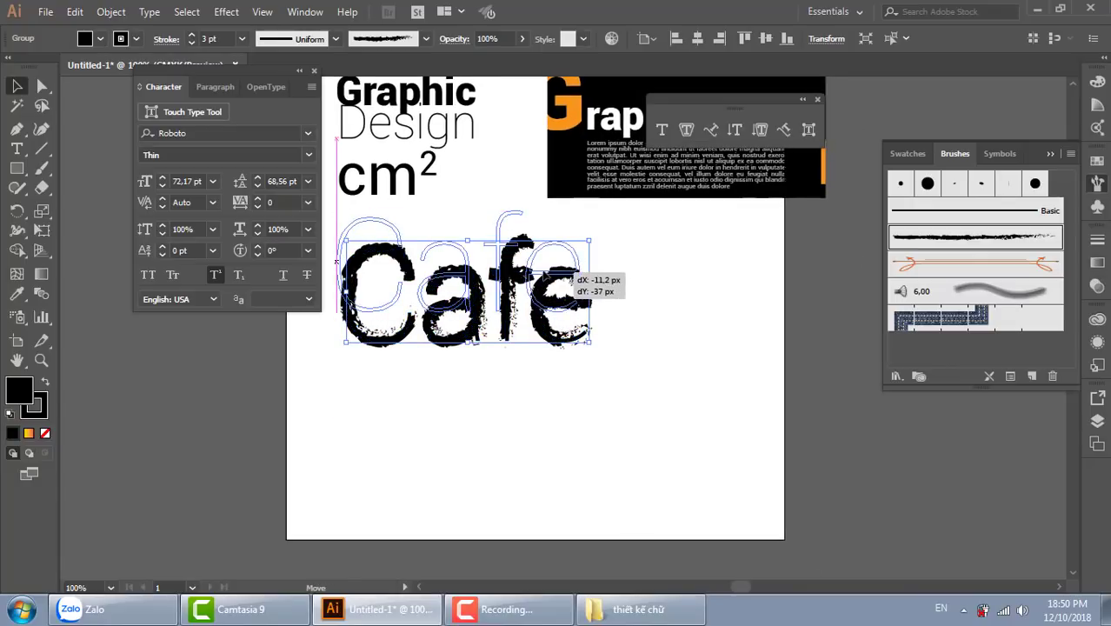
left_click(640, 319)
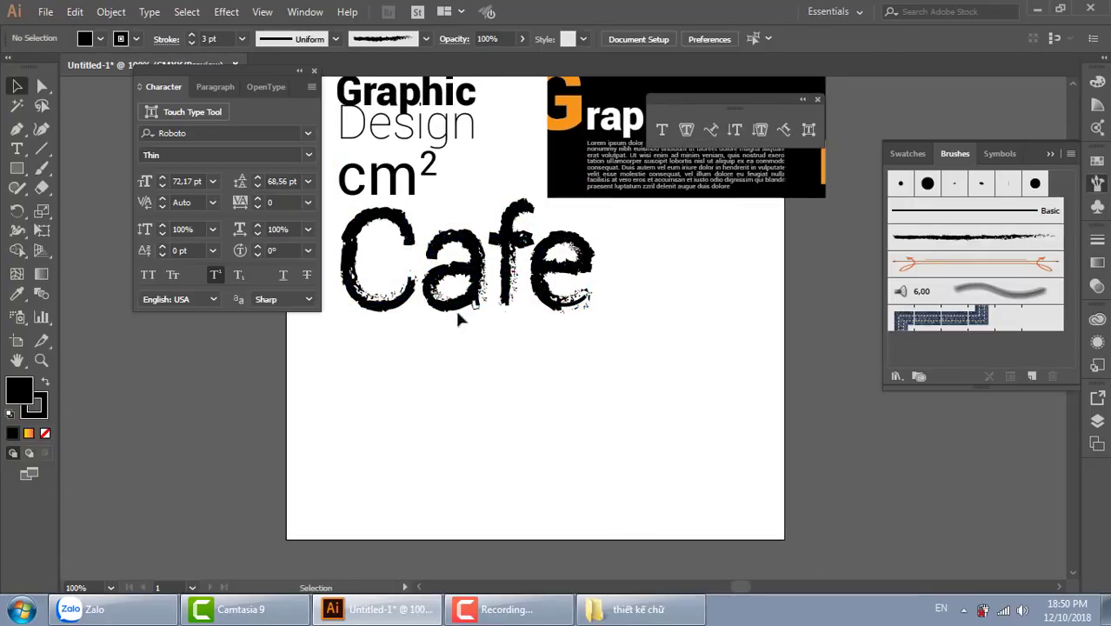
left_click_drag(474, 278, 473, 277)
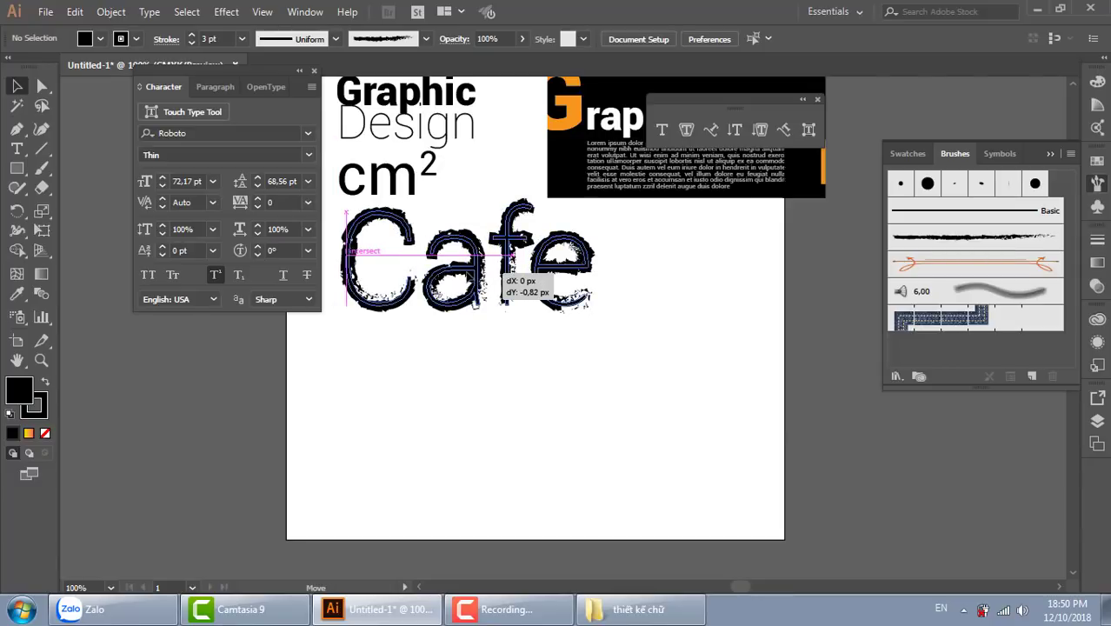
left_click(564, 398)
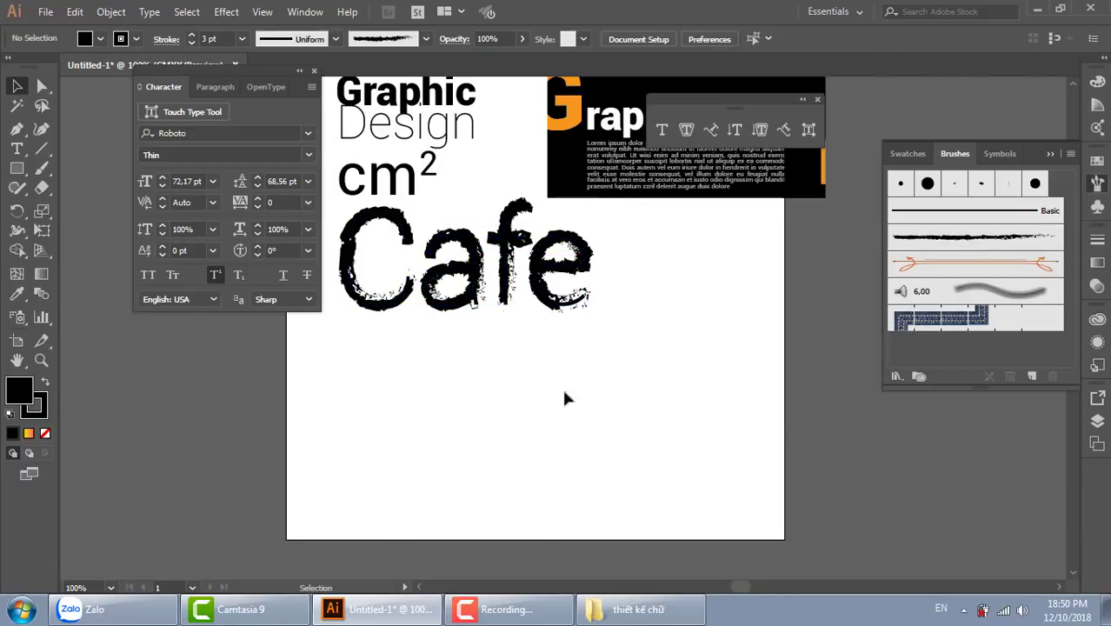
left_click(452, 257)
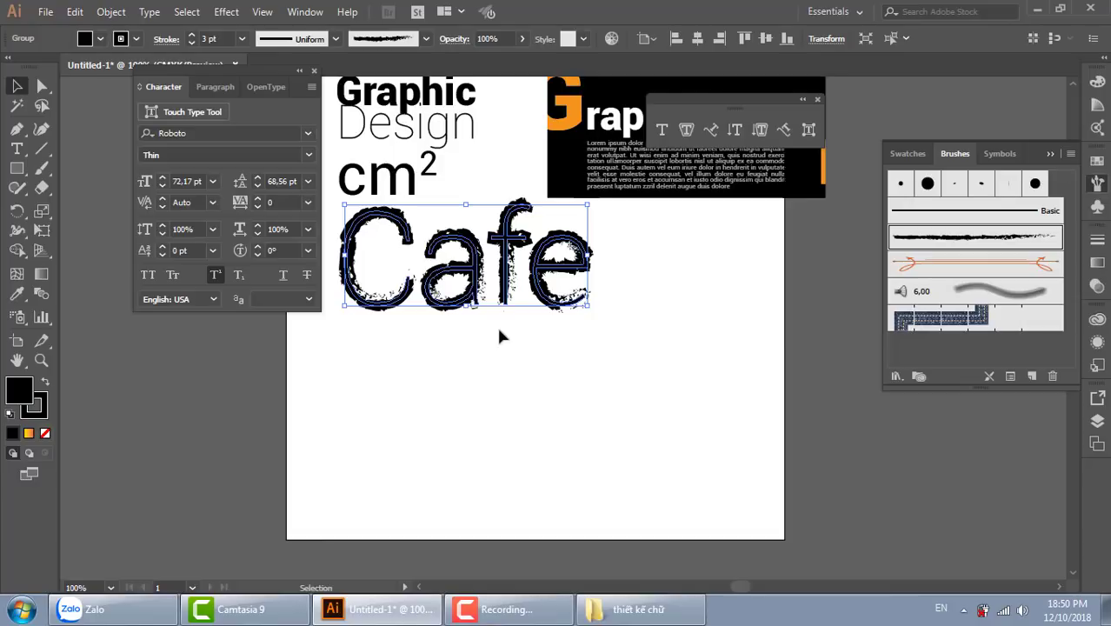
left_click(696, 356)
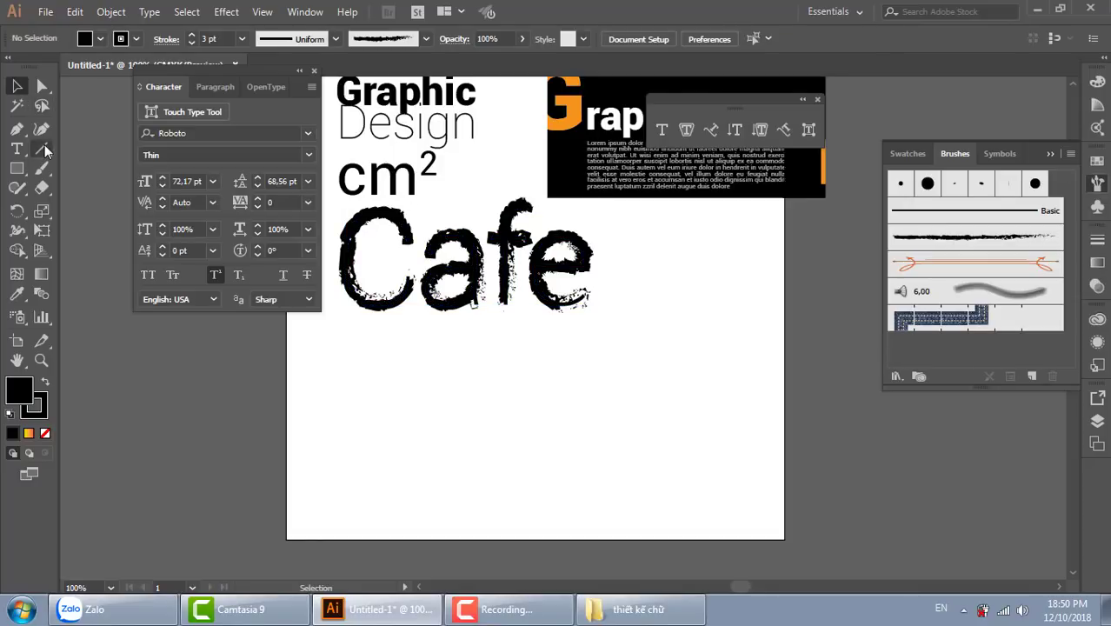
Step: Type a new 'Graphic' text line below Cafe, fixing the 'Graphci' typo
left_click(16, 128)
left_click(16, 149)
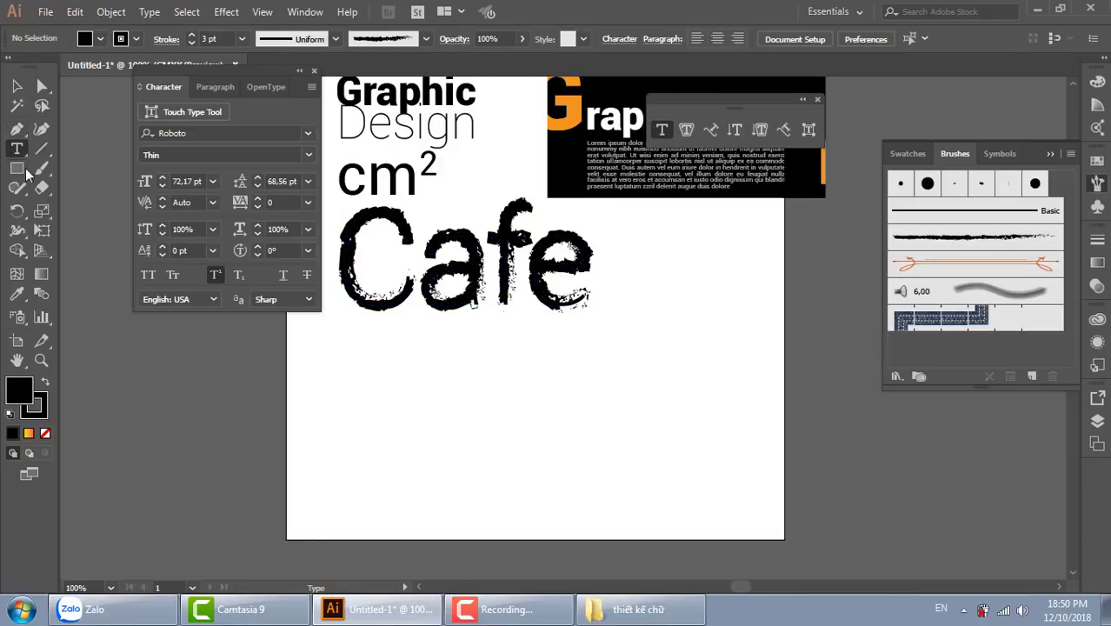
left_click(463, 403)
key("BackSpace")
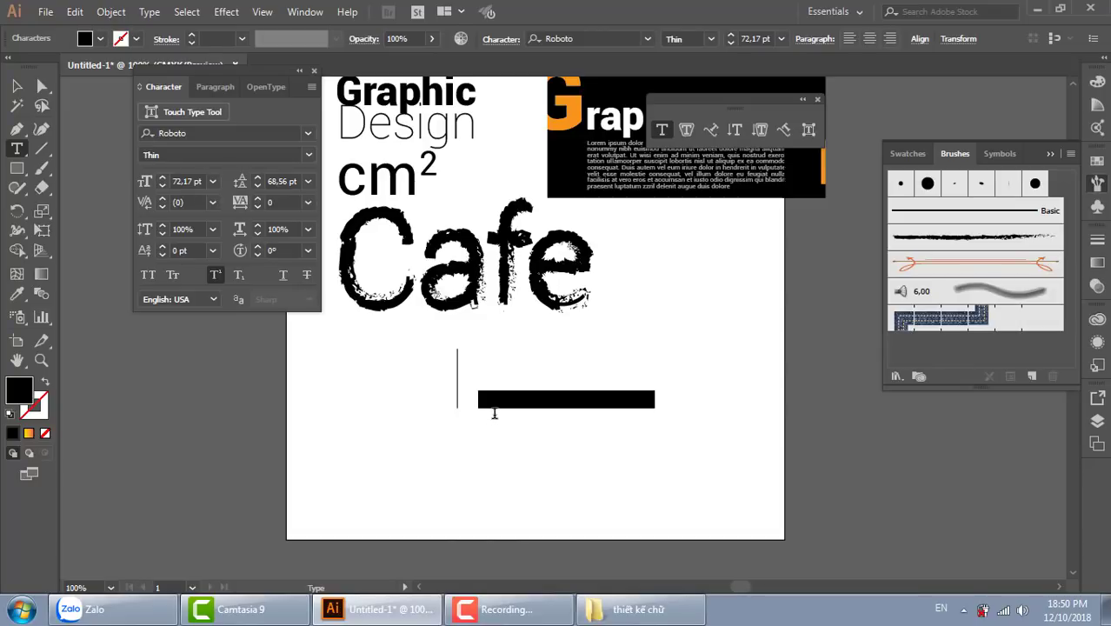
type("Gra")
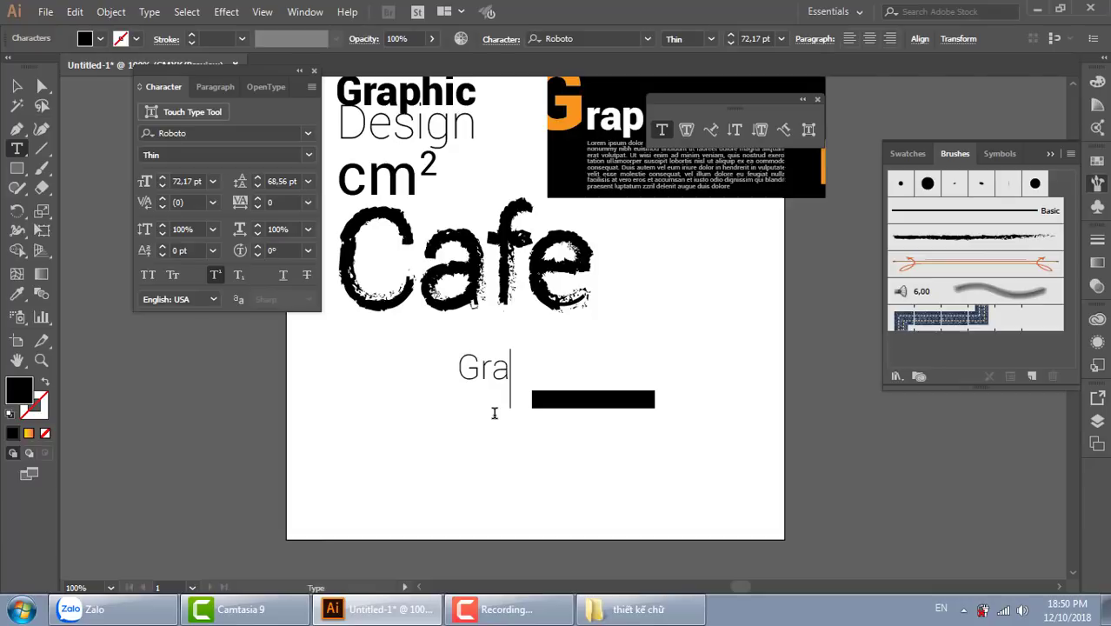
type("phci")
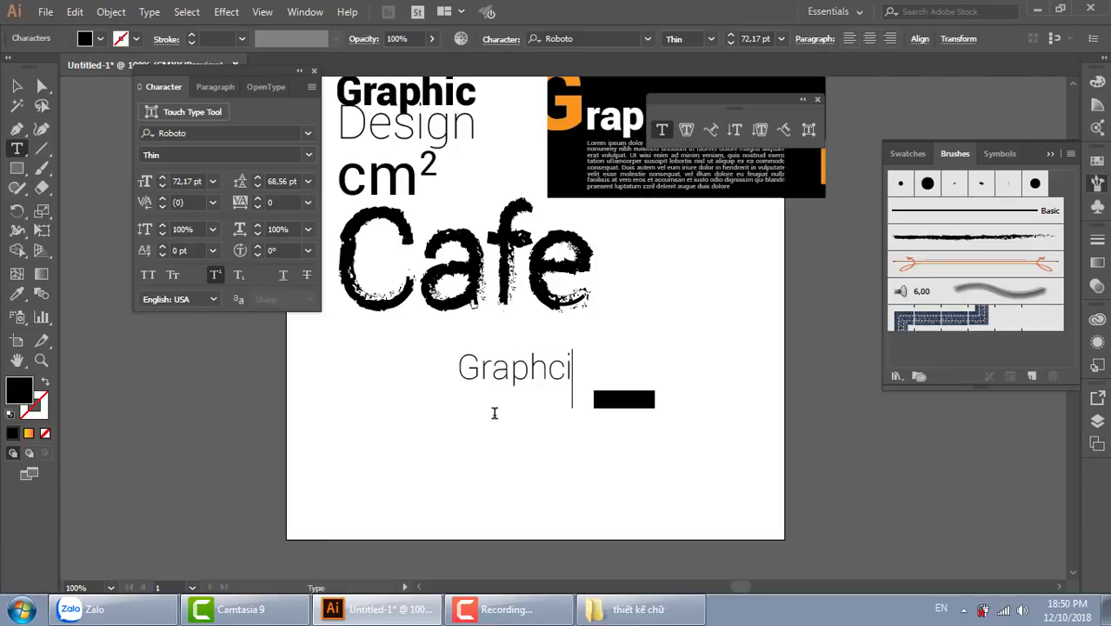
key("BackSpace")
key("BackSpace")
type("o")
key("BackSpace")
type("ic")
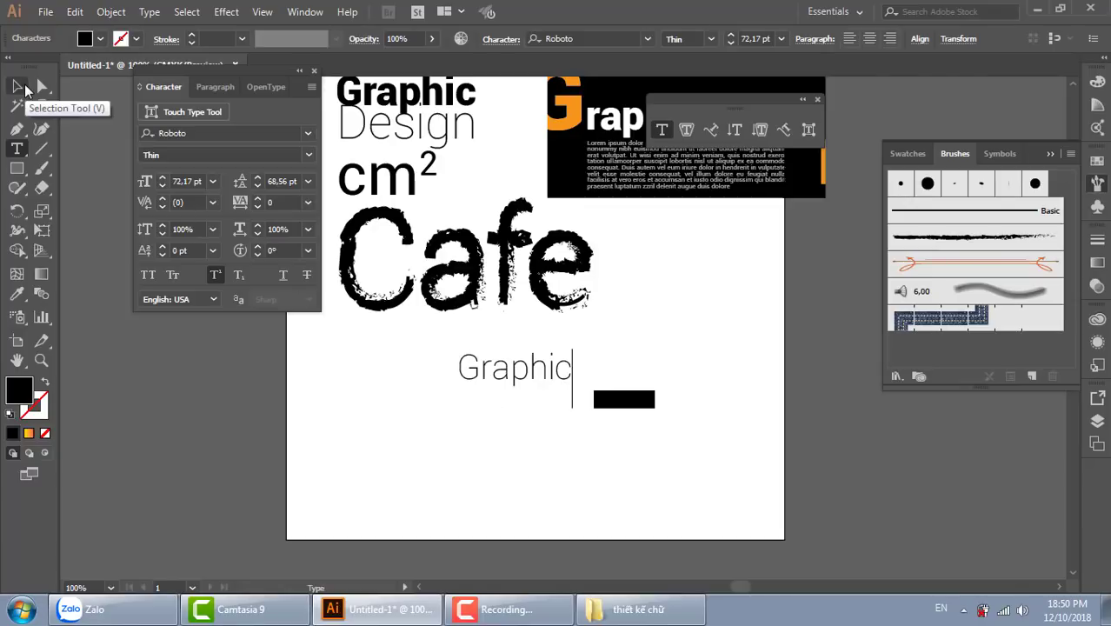
left_click(19, 87)
Step: Enlarge the Graphic text and set it to Roboto Black weight
left_click_drag(580, 391, 675, 449)
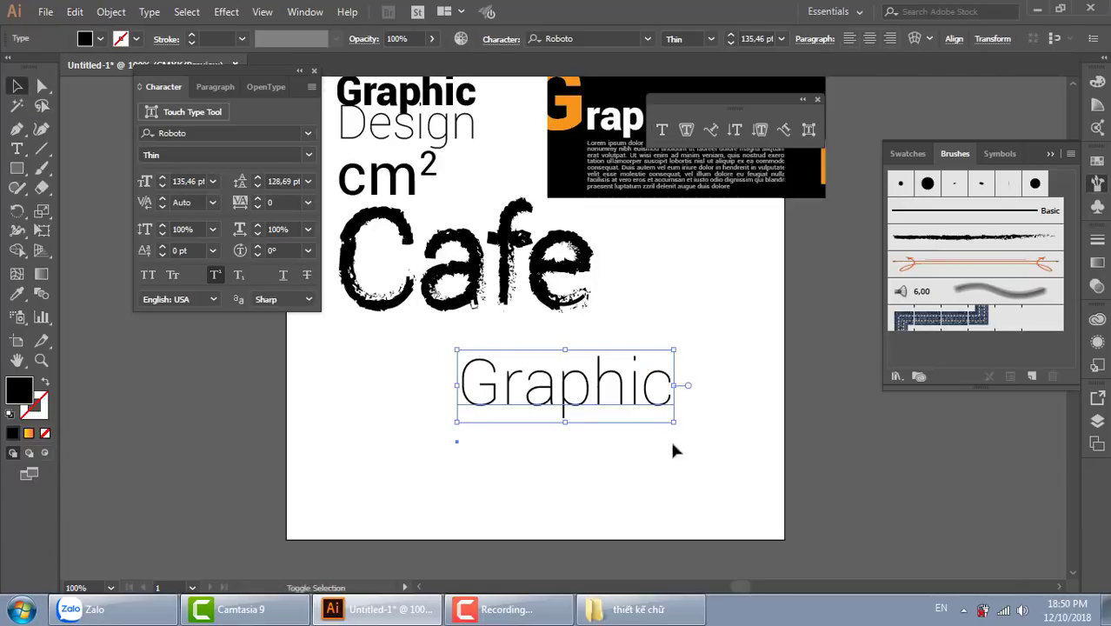
key("ctrl+equal")
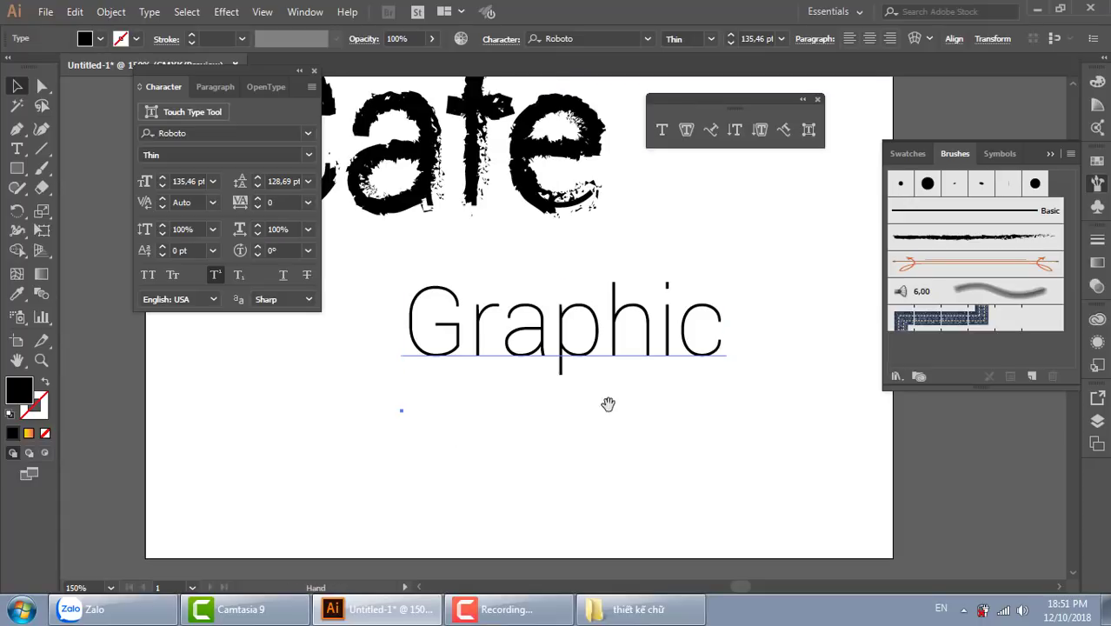
left_click_drag(609, 402, 629, 476)
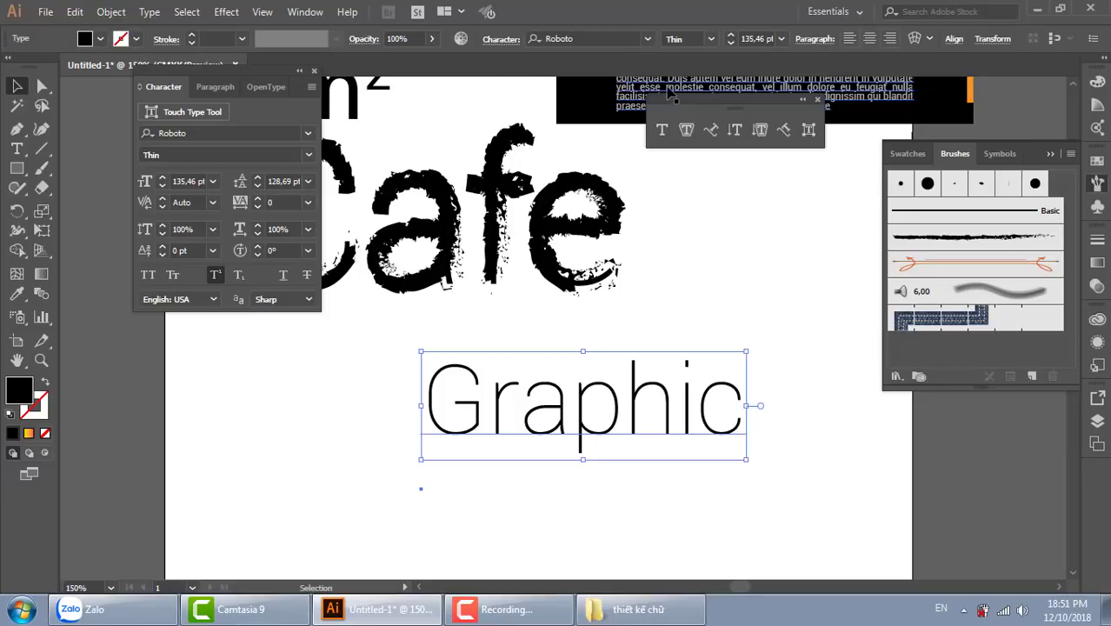
left_click(717, 41)
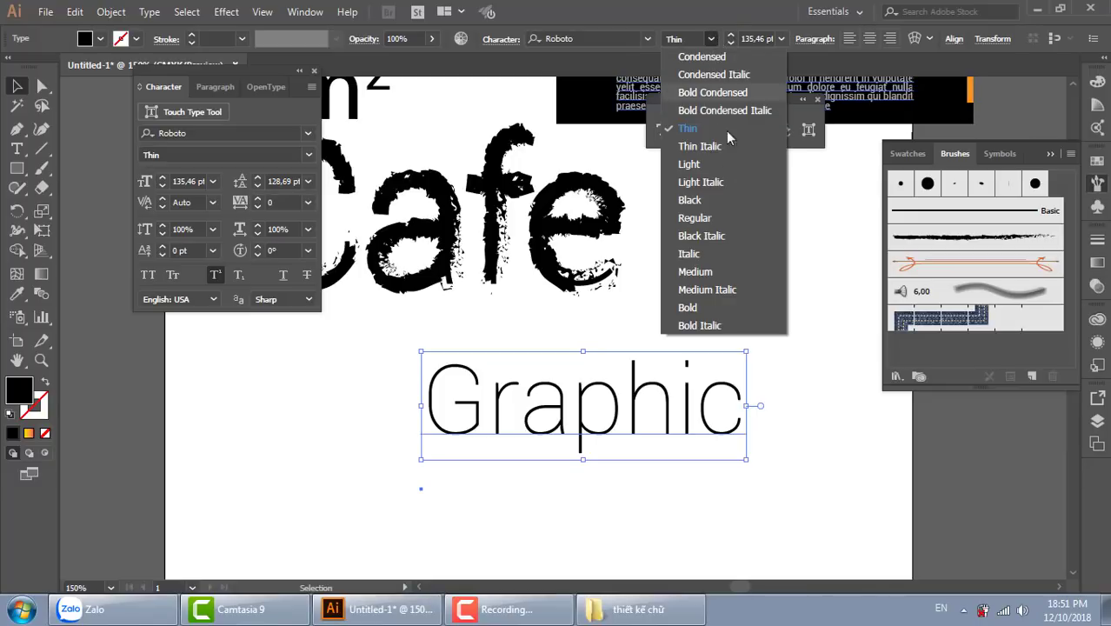
left_click(723, 201)
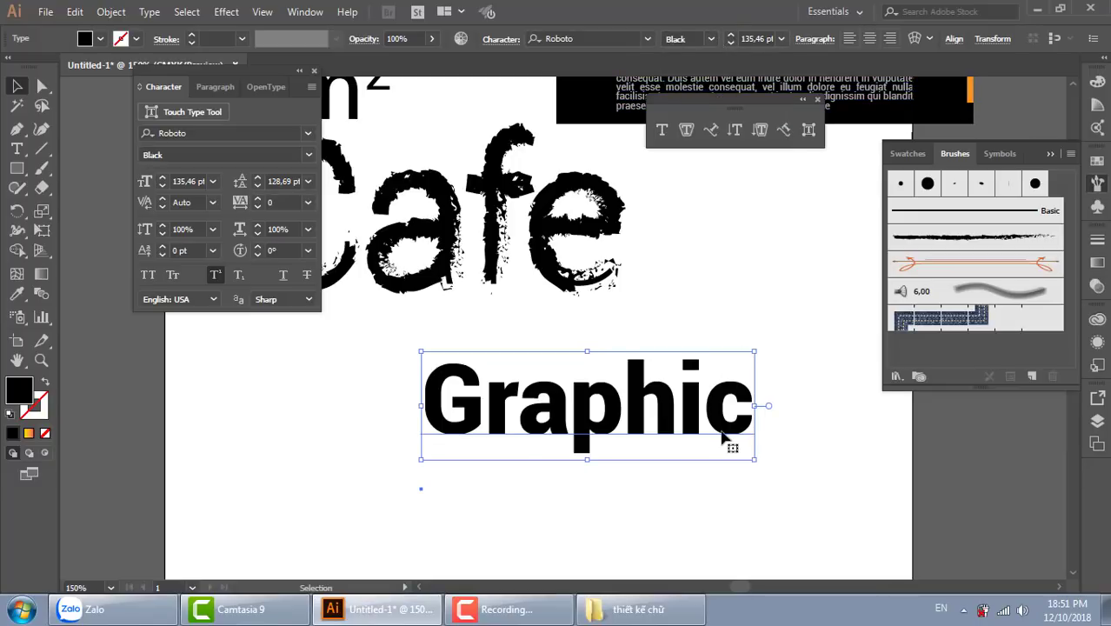
Step: Tighten the Graphic text's tracking to -40
key("ctrl+plus")
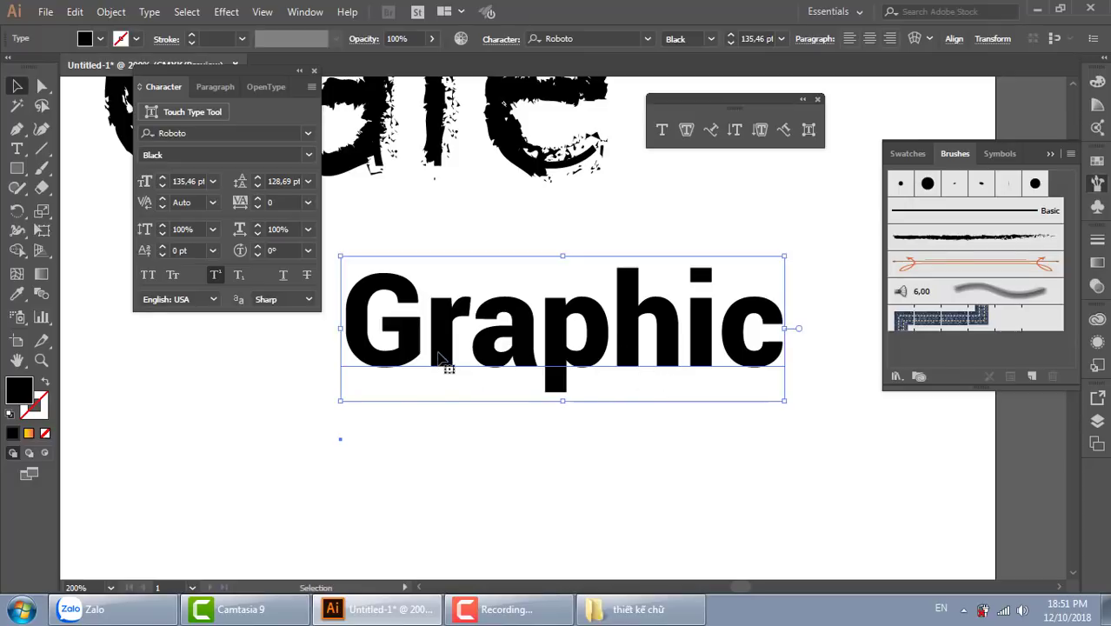
key("alt+Left")
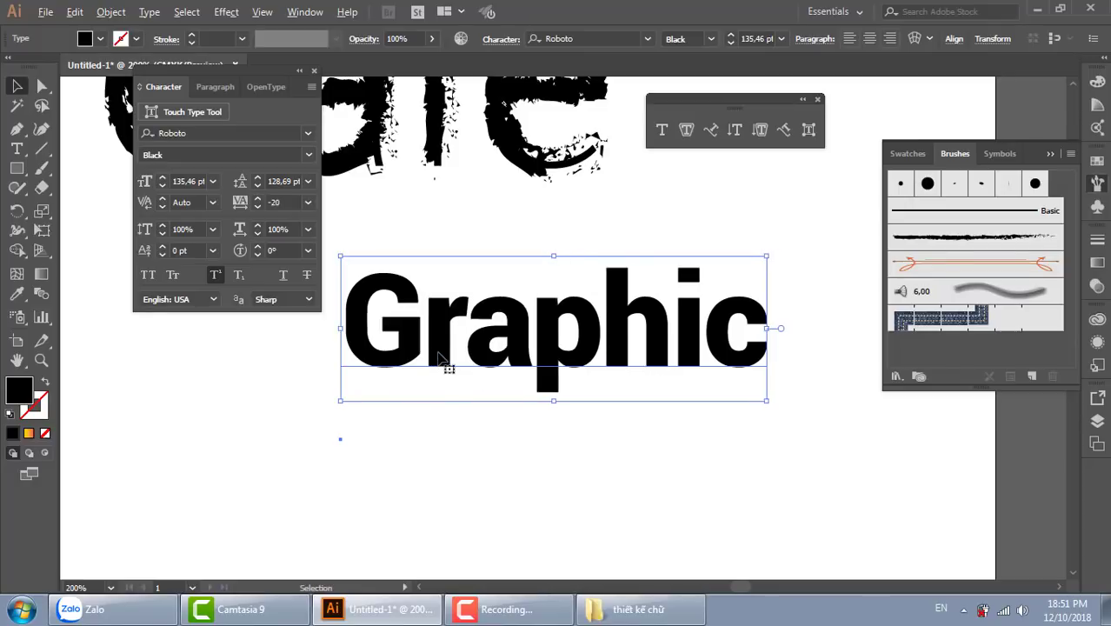
key("alt+Left")
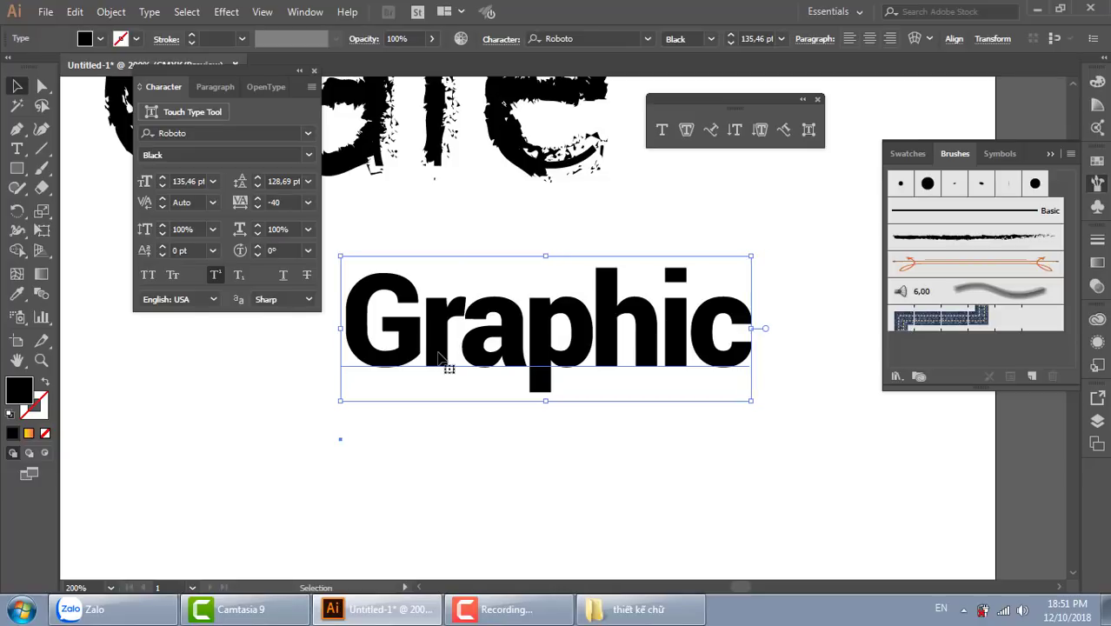
left_click(798, 474)
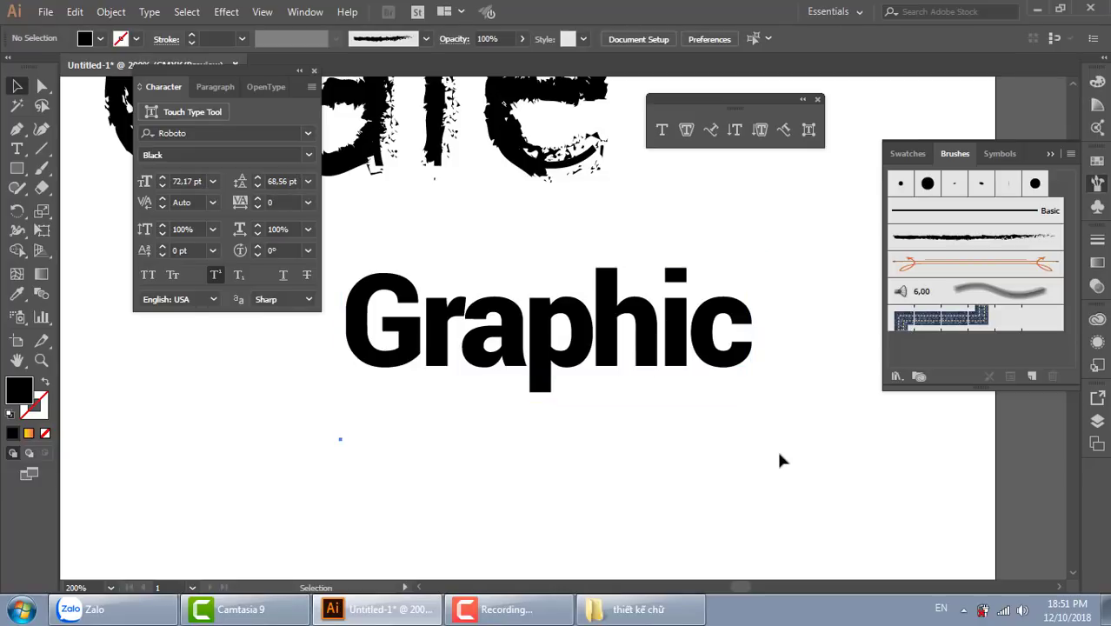
key("ctrl+minus")
Step: Move the Graphic text off the artboard onto the pasteboard at the right
left_click_drag(628, 343, 628, 383)
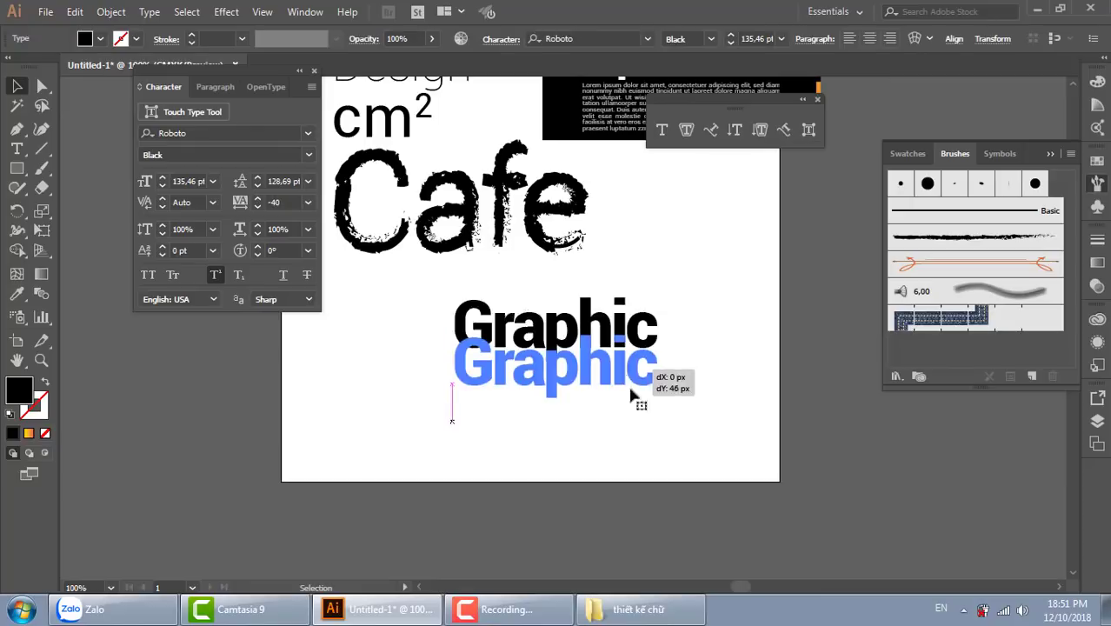
left_click_drag(749, 458, 584, 470)
left_click_drag(464, 417, 843, 454)
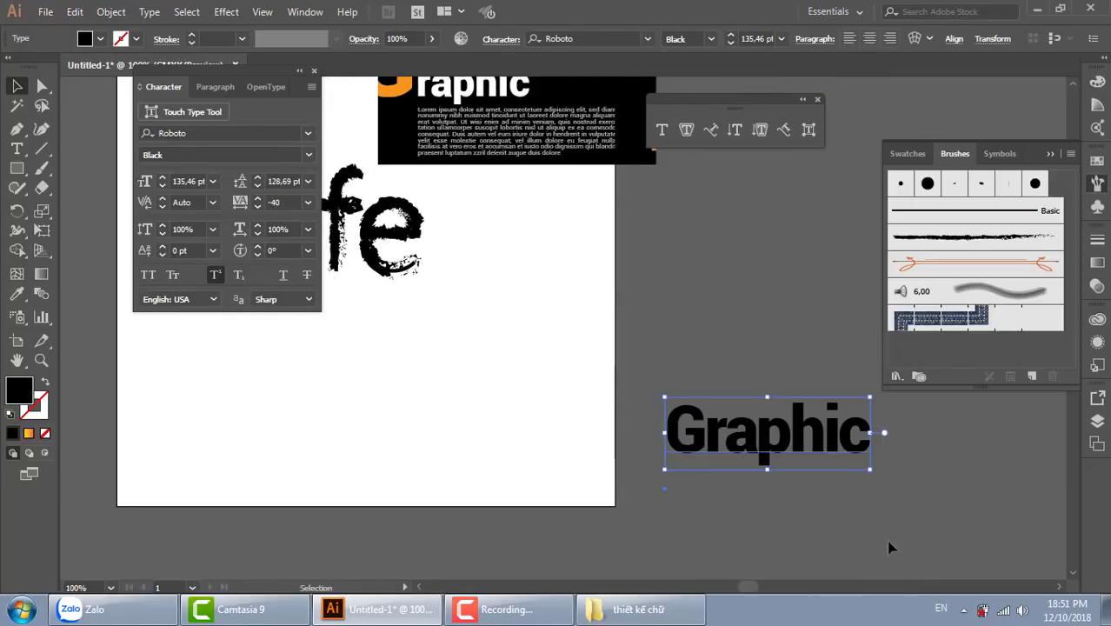
left_click_drag(915, 507, 780, 489)
key("z")
left_click_drag(662, 428, 685, 422)
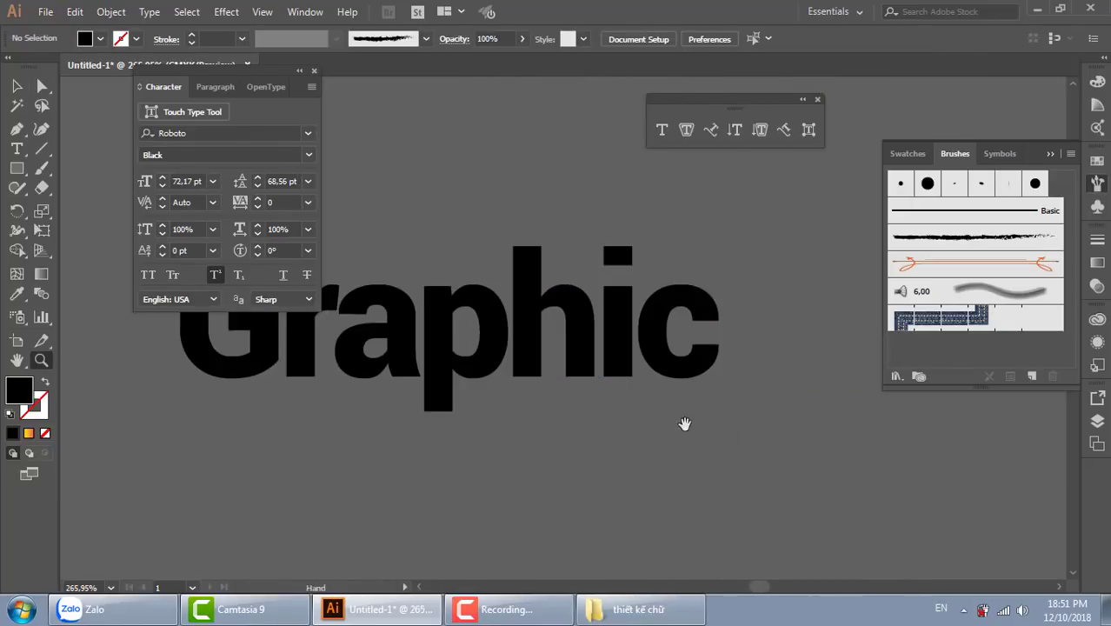
left_click_drag(822, 471, 846, 502)
key("v")
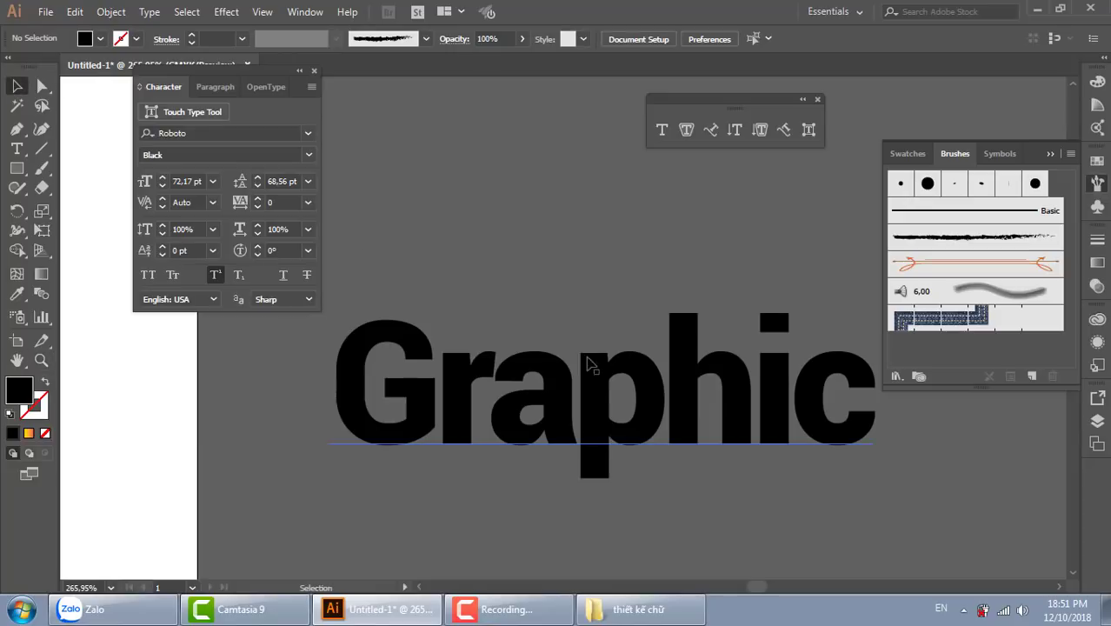
left_click_drag(581, 328, 585, 183)
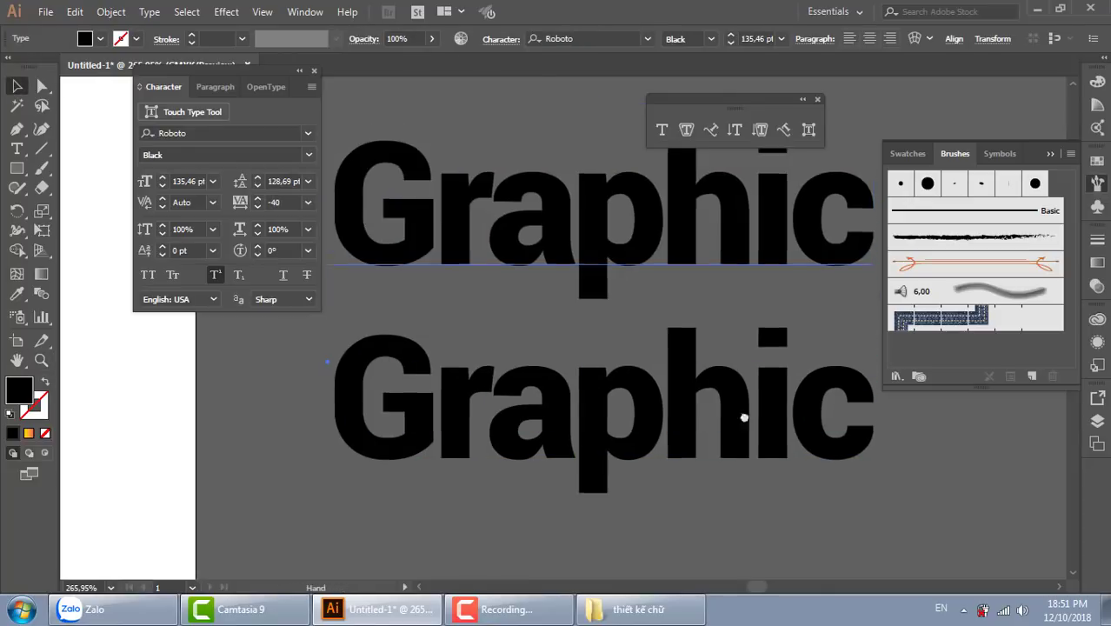
scroll(731, 401, "up", 3)
left_click_drag(713, 387, 684, 259)
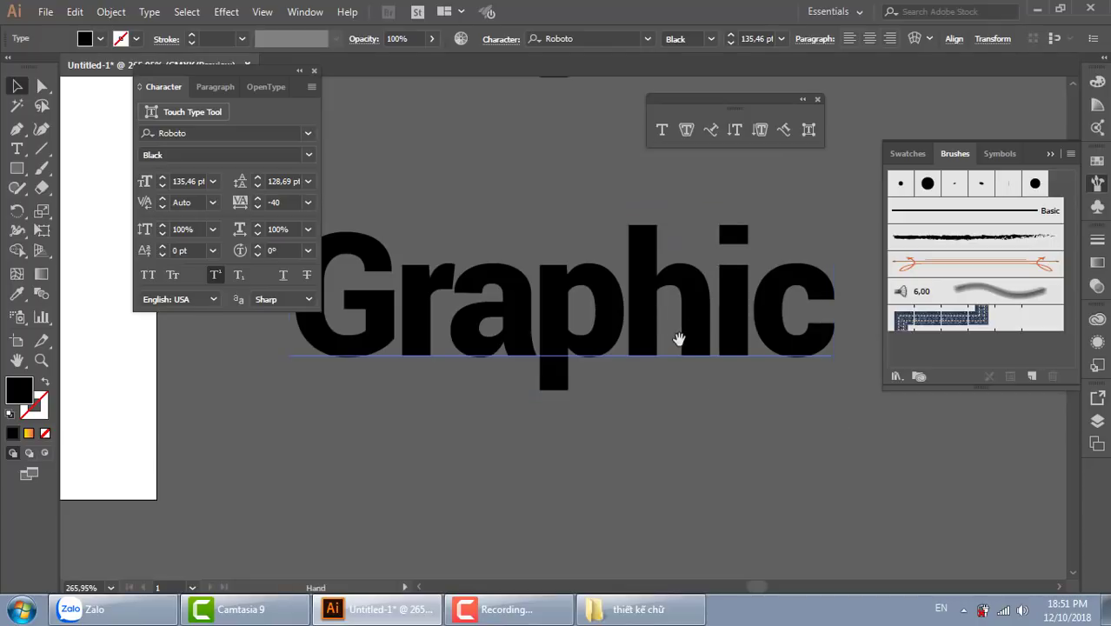
mouse_move(678, 342)
left_mouse_down()
mouse_move(729, 372)
mouse_move(729, 353)
left_mouse_up()
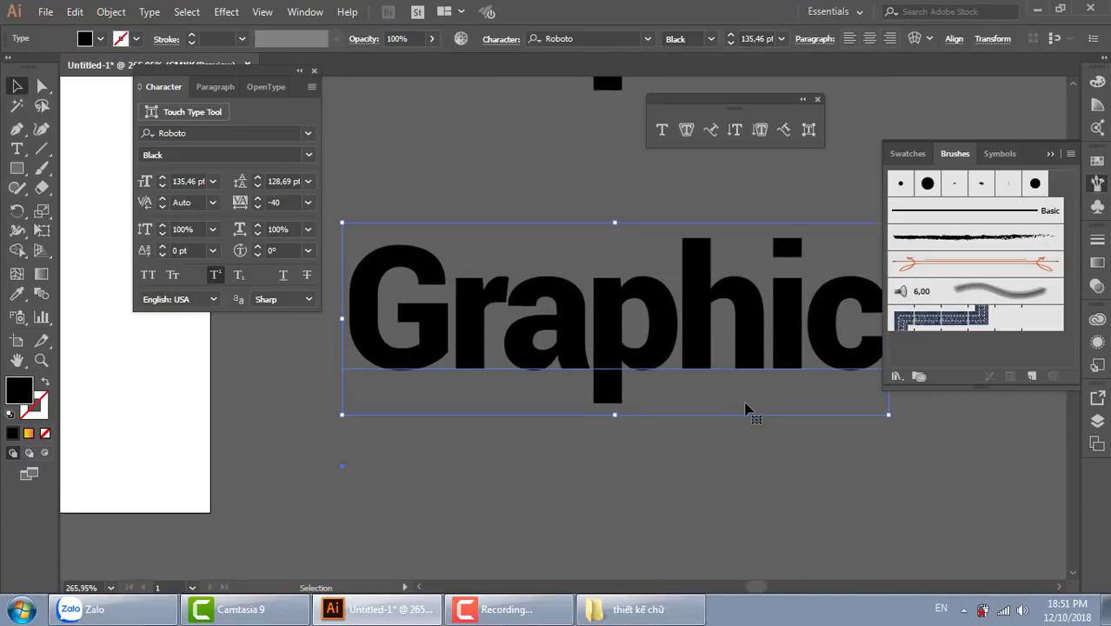
Step: Draw a helper square and fill it with the yellow-orange-red gradient
left_click(16, 168)
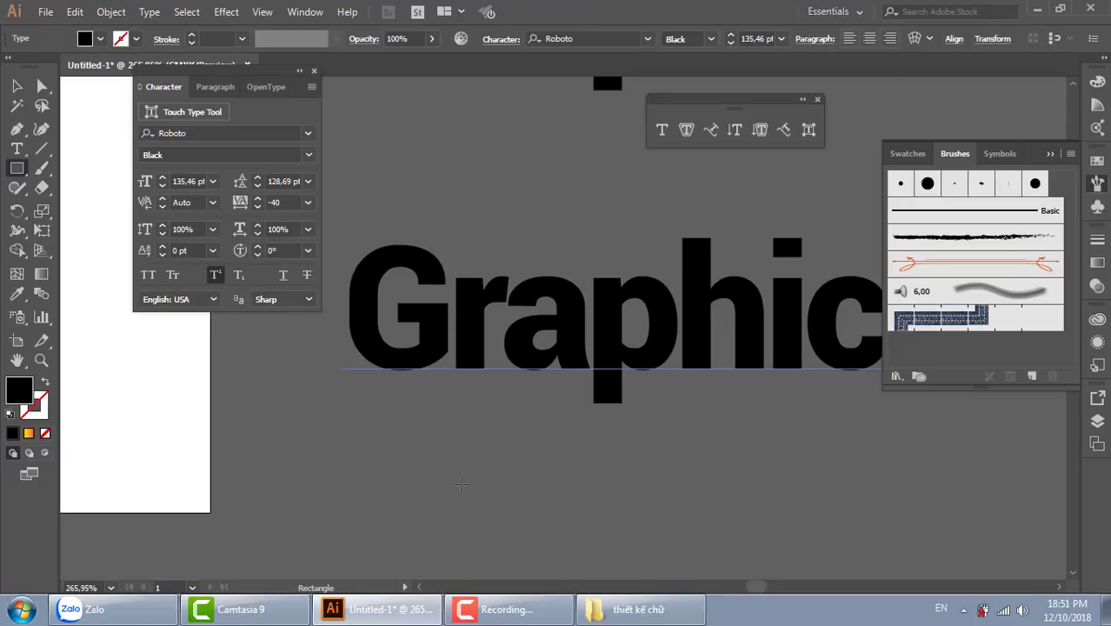
mouse_move(448, 450)
left_mouse_down()
mouse_move(513, 495)
mouse_move(560, 561)
left_mouse_up()
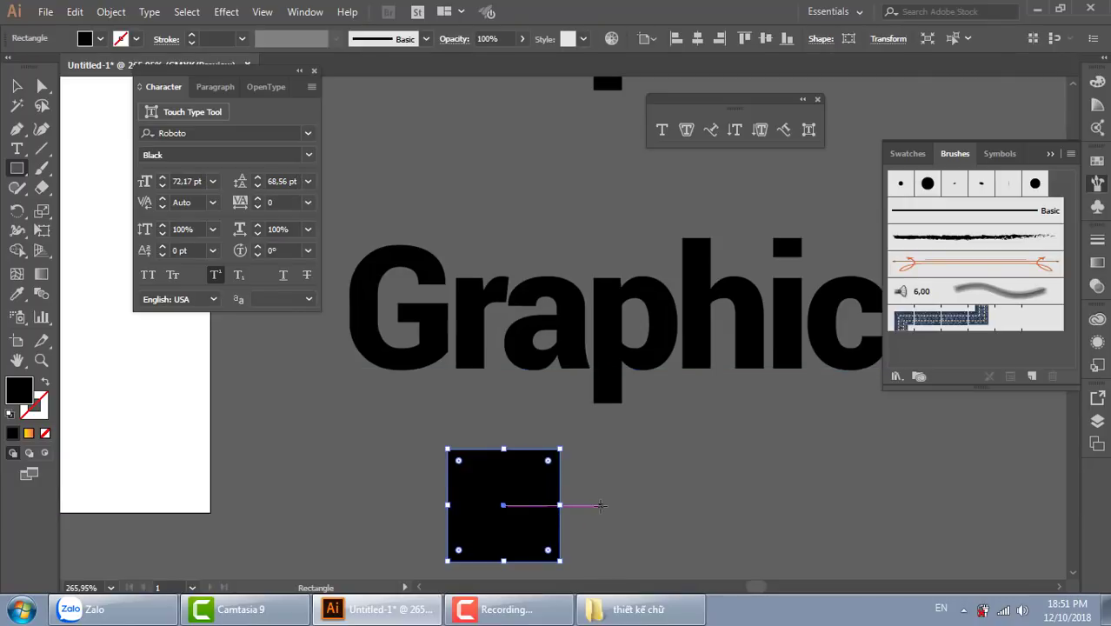
left_click(16, 86)
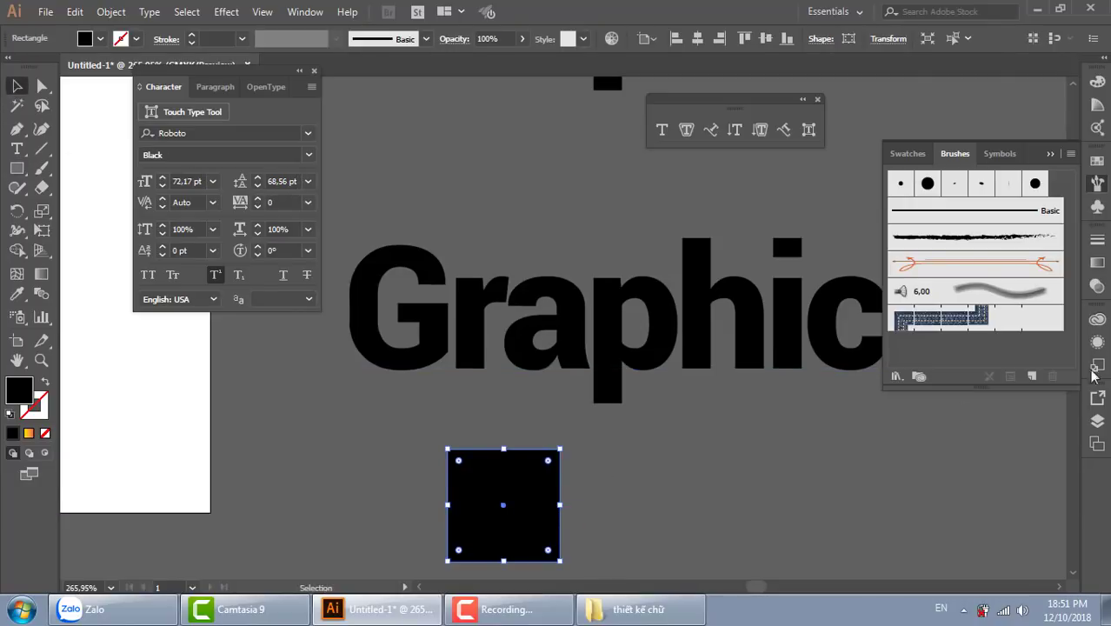
left_click(1098, 160)
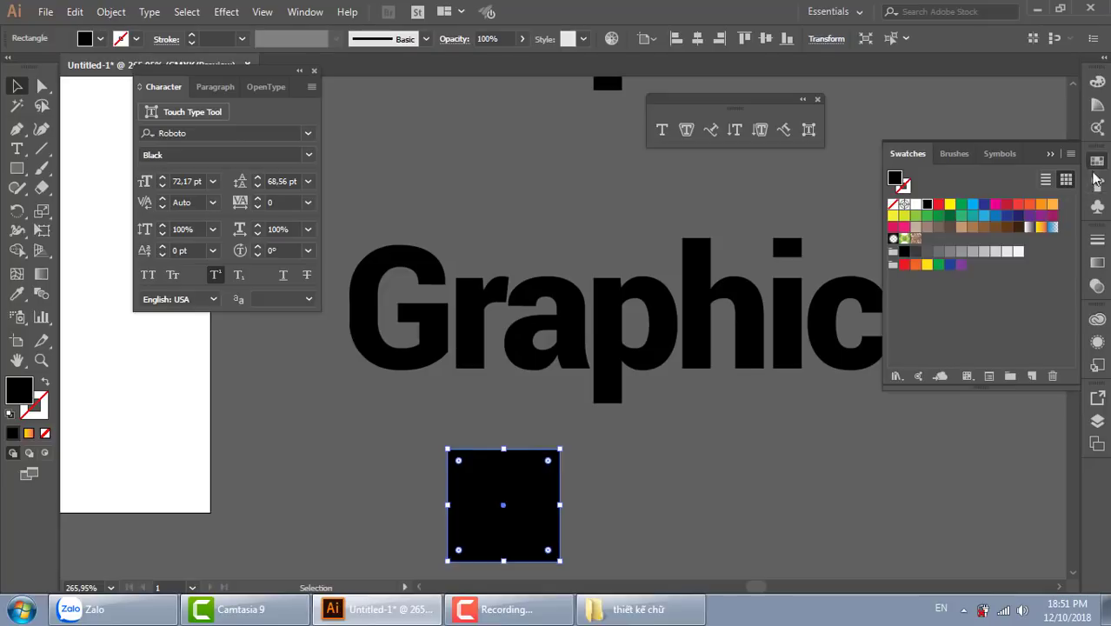
left_click(1042, 228)
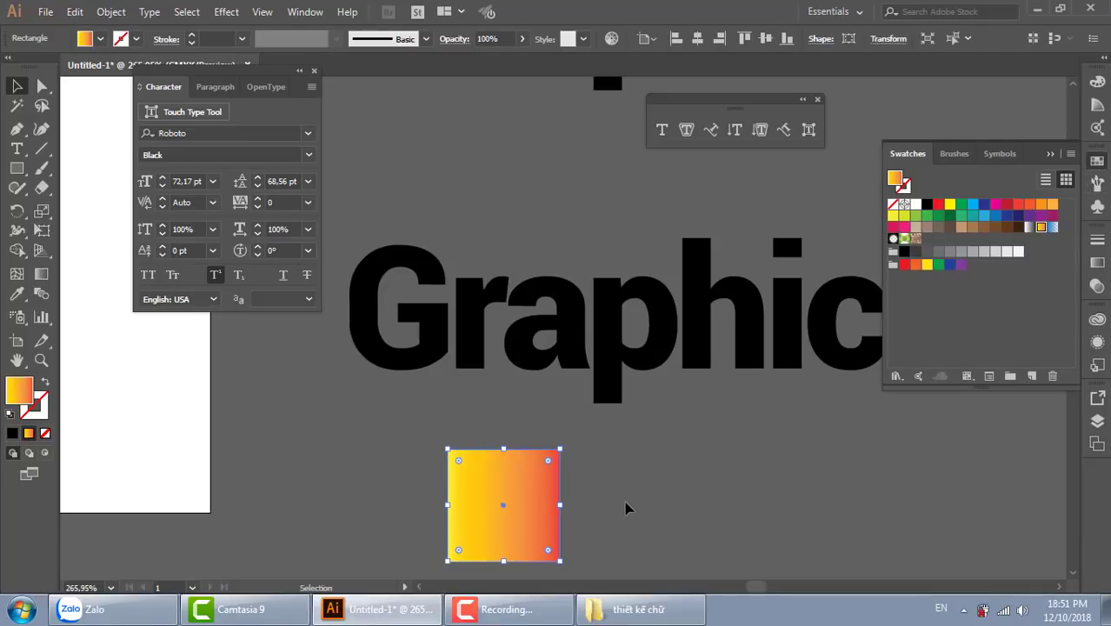
left_click(566, 527)
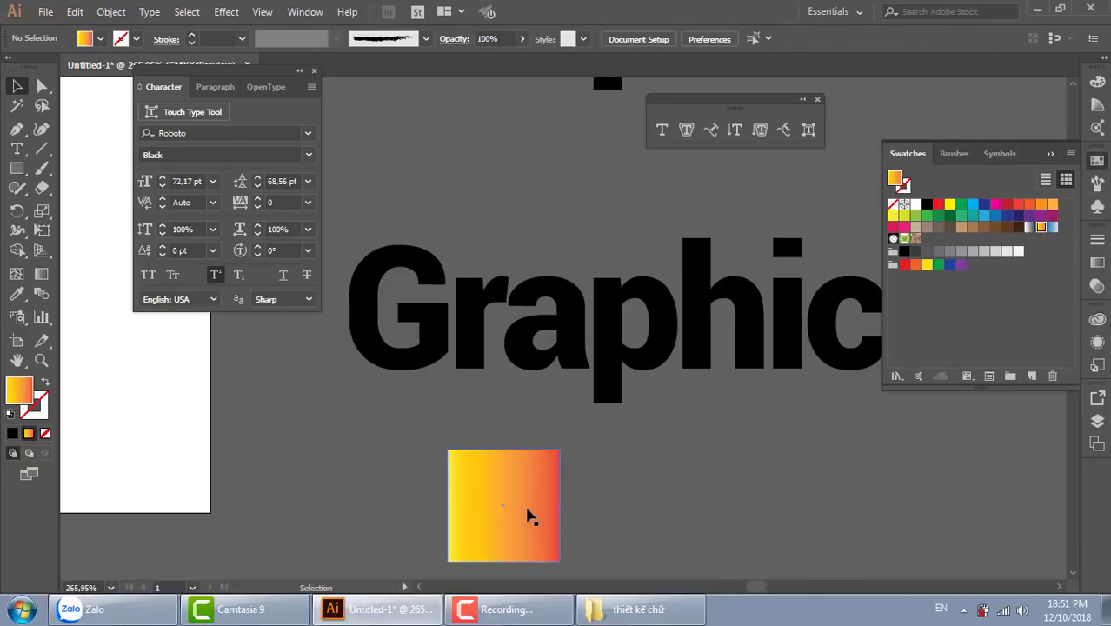
left_click(529, 515)
left_click(643, 468)
left_click(533, 498)
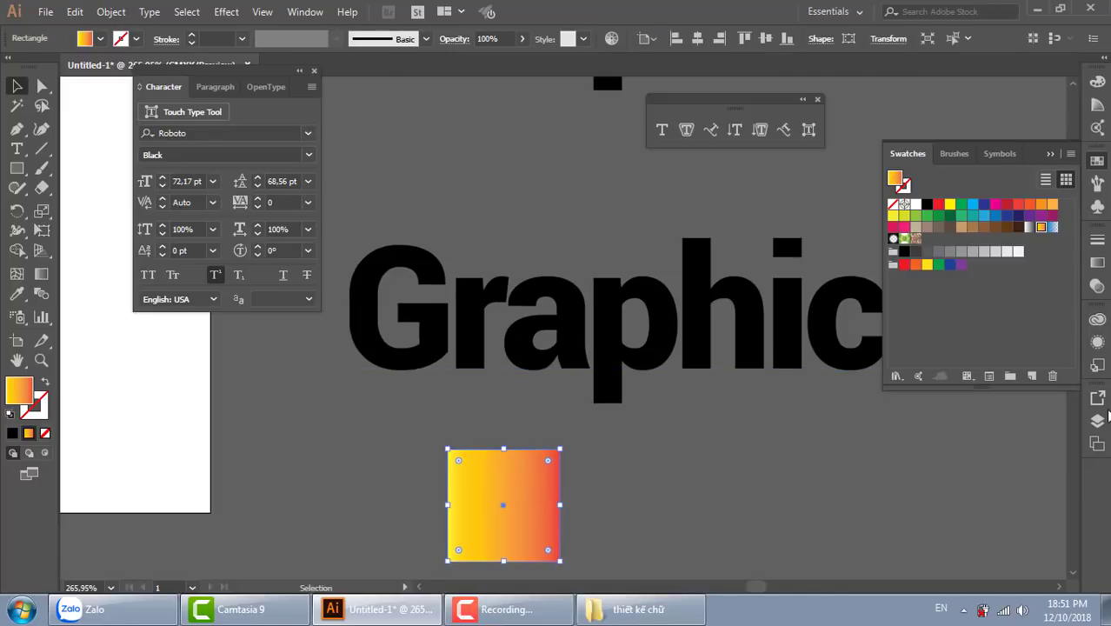
Step: Save the gradient square as a new graphic style, then delete the square
left_click(1098, 286)
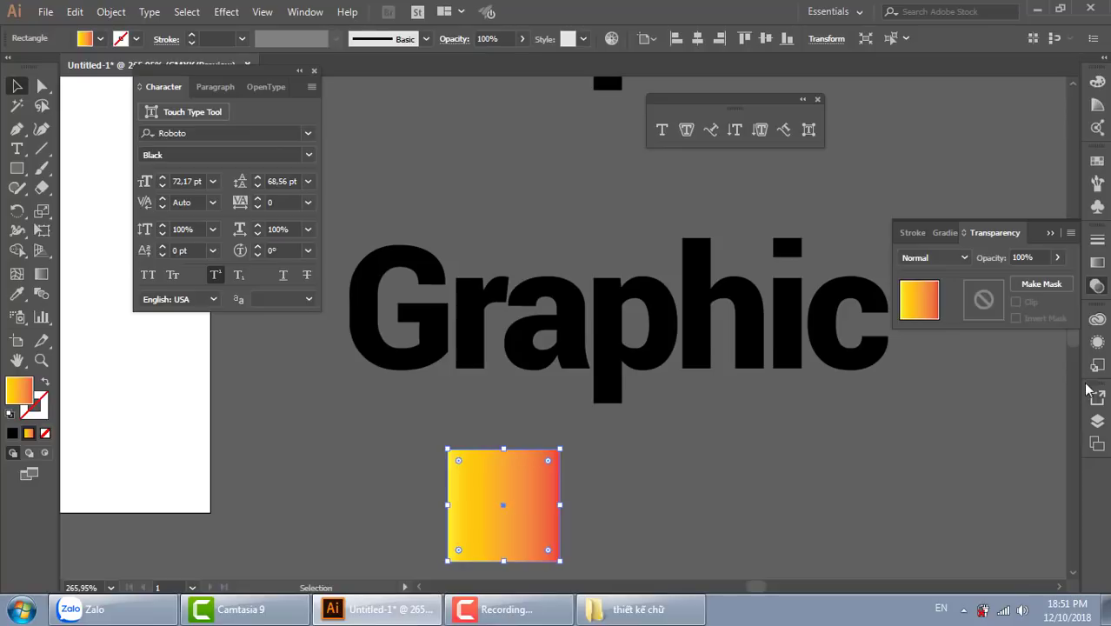
left_click(1098, 369)
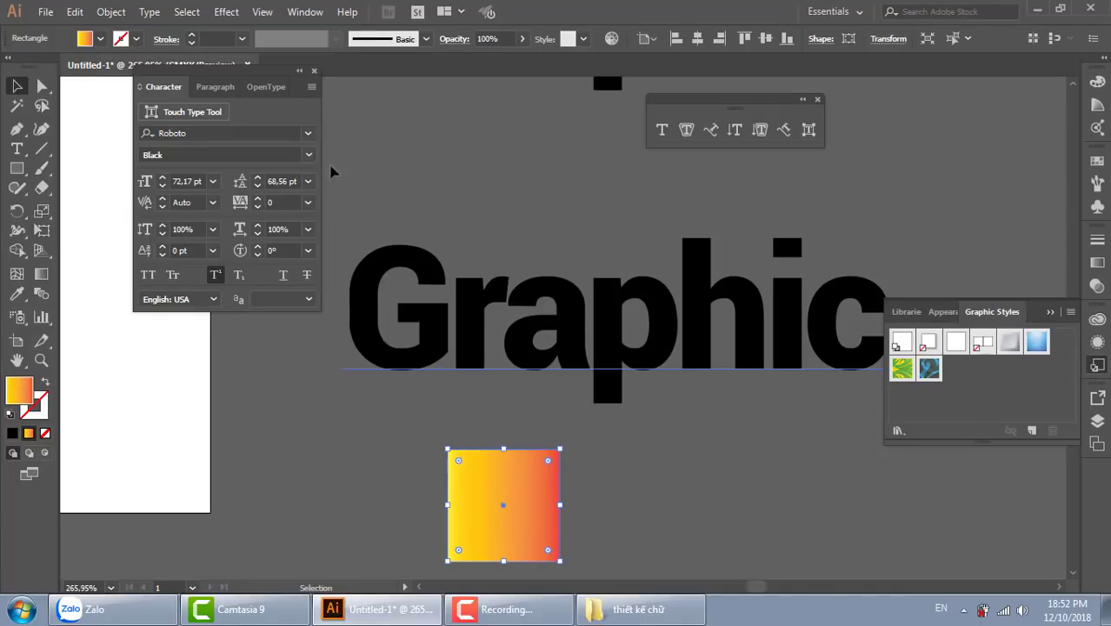
left_click(314, 72)
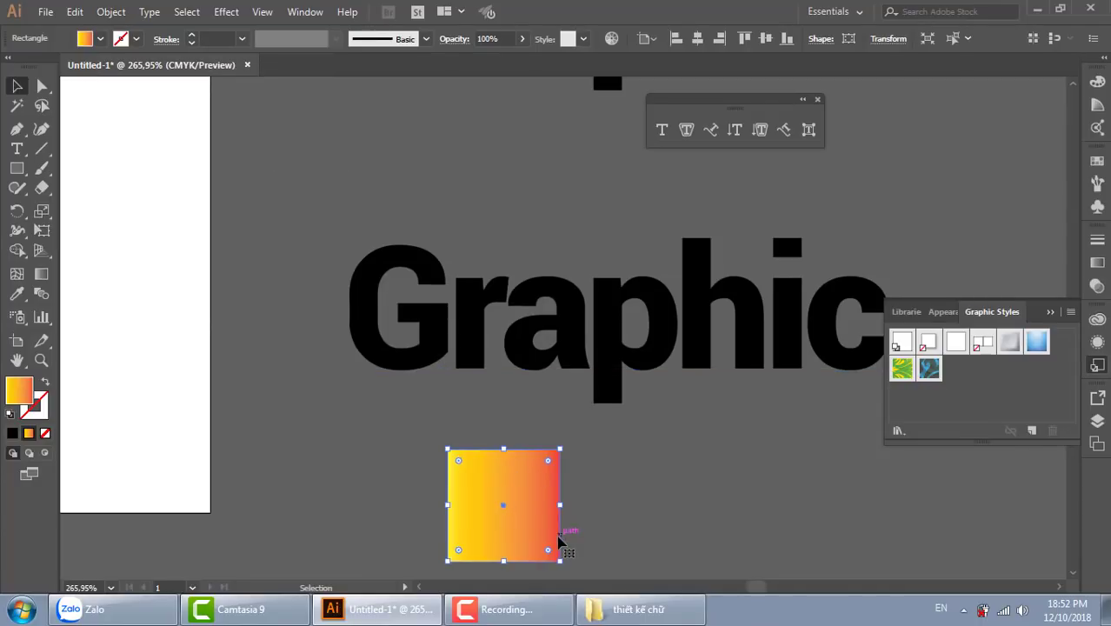
left_click(625, 528)
left_click(534, 534)
left_click_drag(515, 505, 989, 409)
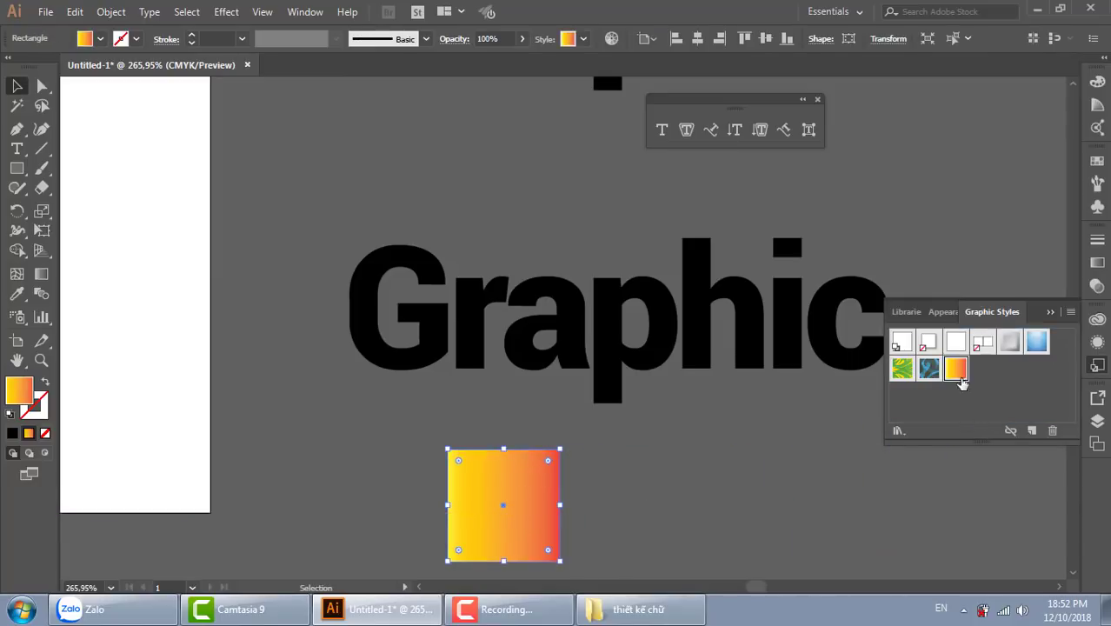
left_click(756, 448)
left_click(515, 494)
key("Delete")
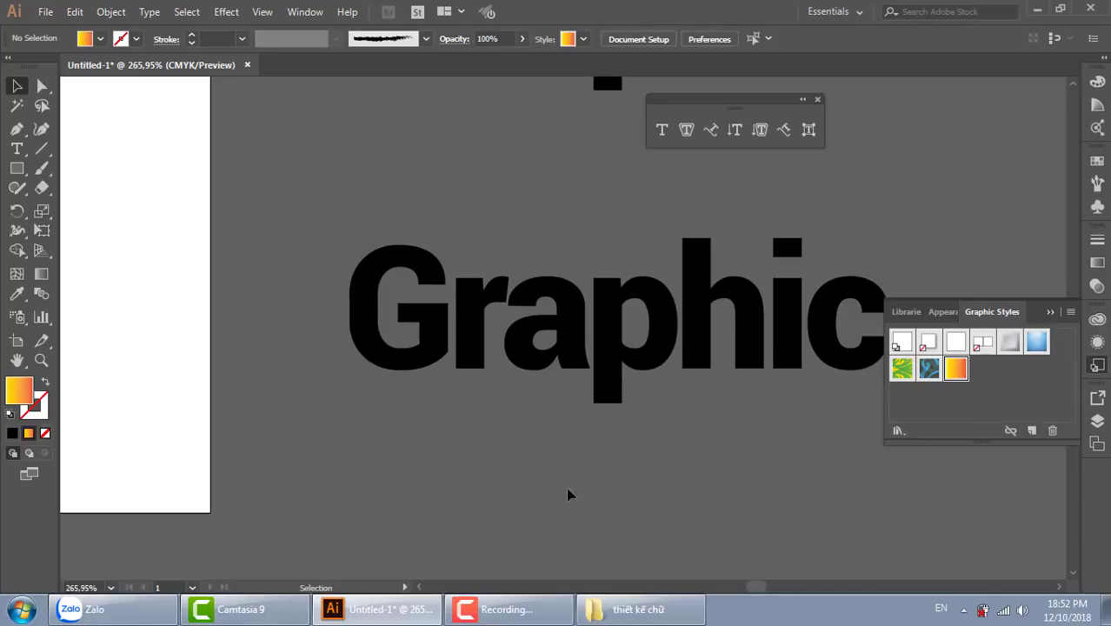
Step: Apply the new gradient style to Graphic and run the gradient vertically top to bottom
left_click(682, 323)
left_click(955, 368)
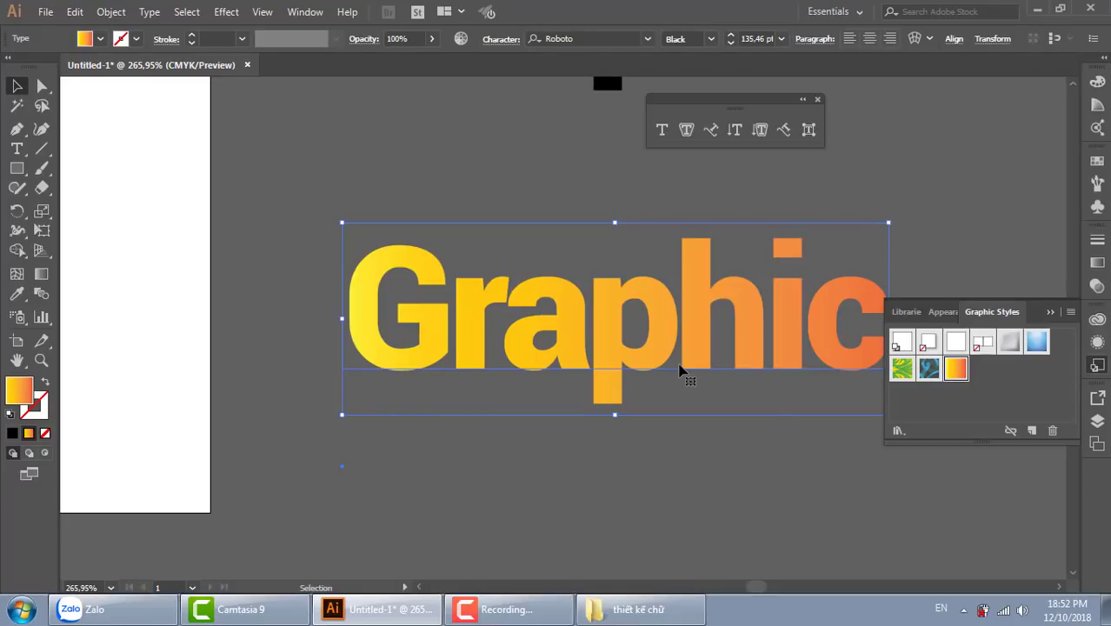
left_click_drag(762, 366, 623, 365)
left_click(666, 463)
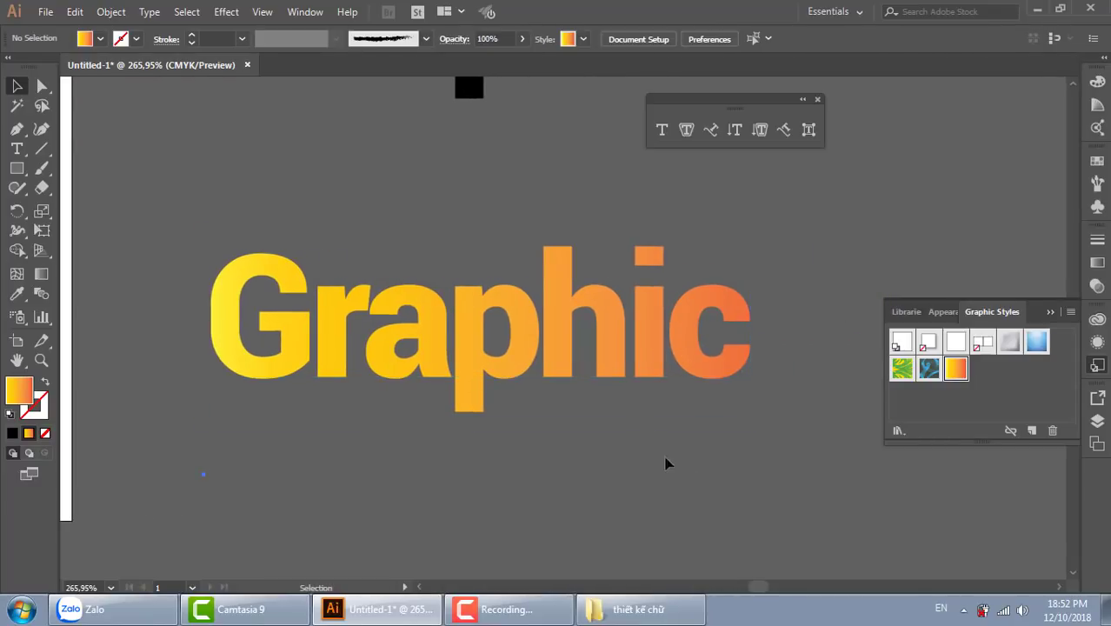
left_click(593, 341)
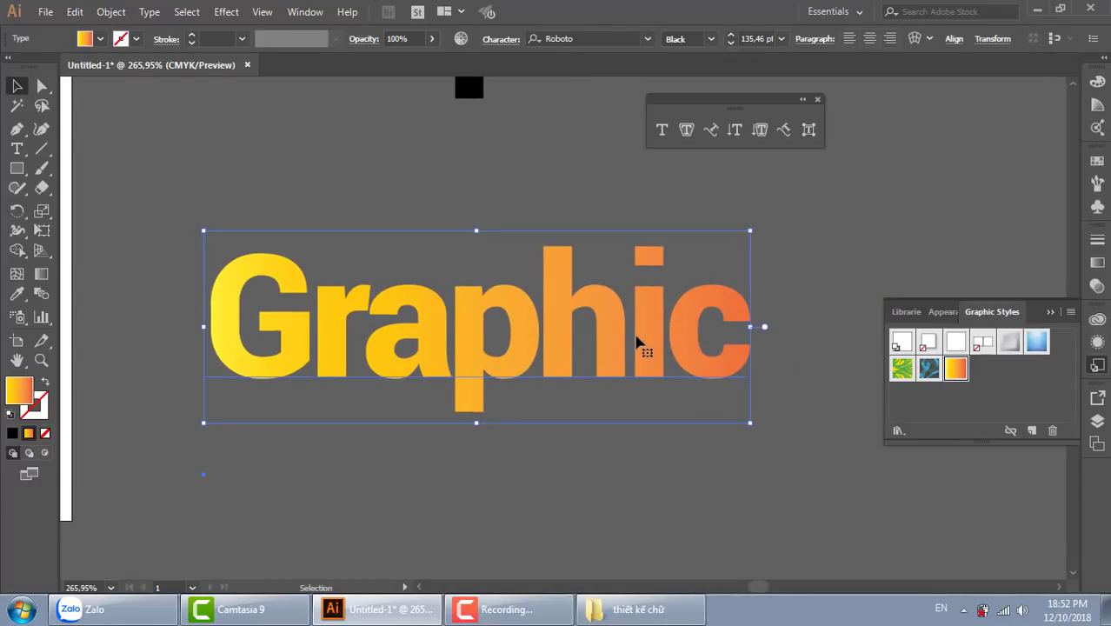
key("g")
left_click_drag(517, 262, 524, 374)
left_click(15, 87)
left_click(480, 215)
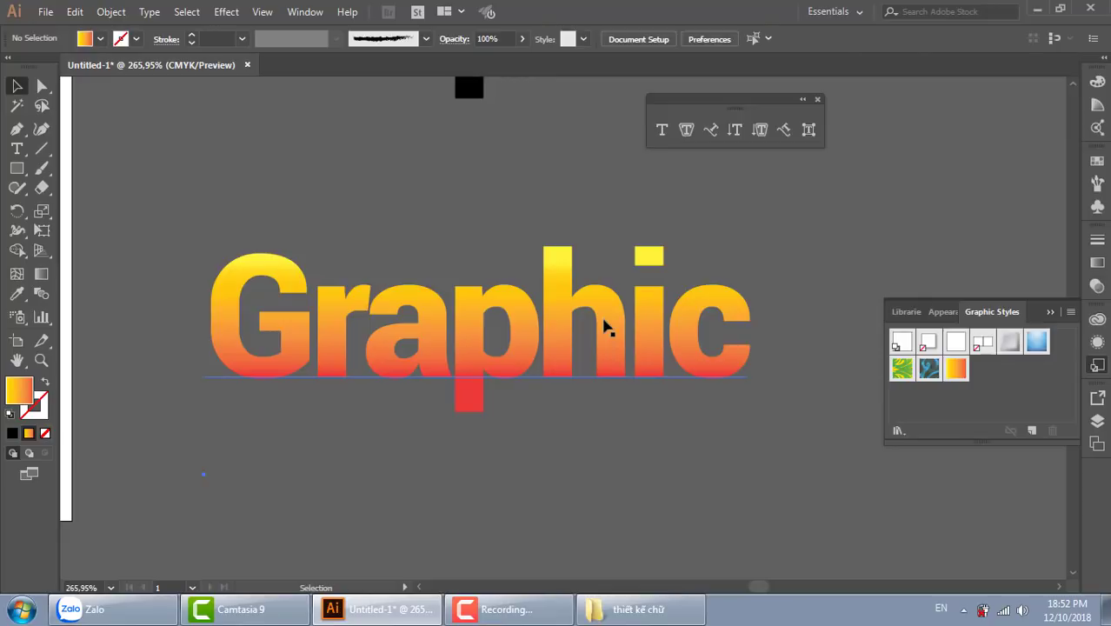
left_click(608, 323)
Step: Edit the gradient to yellow ends with a red stop at 67.03% and 43.87% midpoint
left_click(1098, 263)
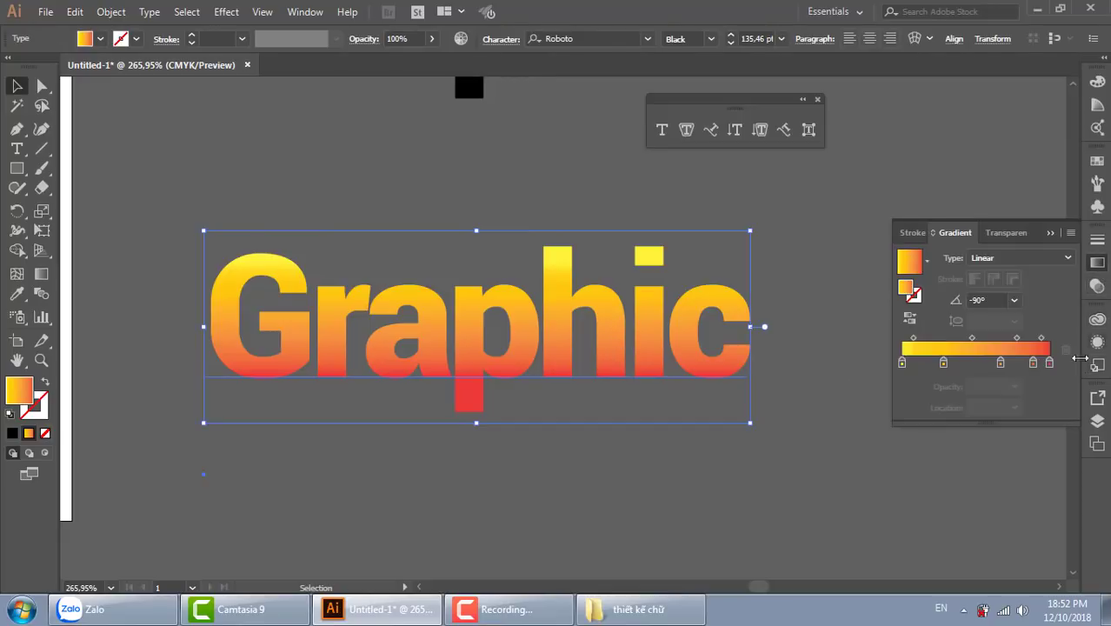
left_click(998, 364)
mouse_move(998, 366)
left_mouse_down()
mouse_move(1005, 392)
mouse_move(1035, 396)
left_mouse_up()
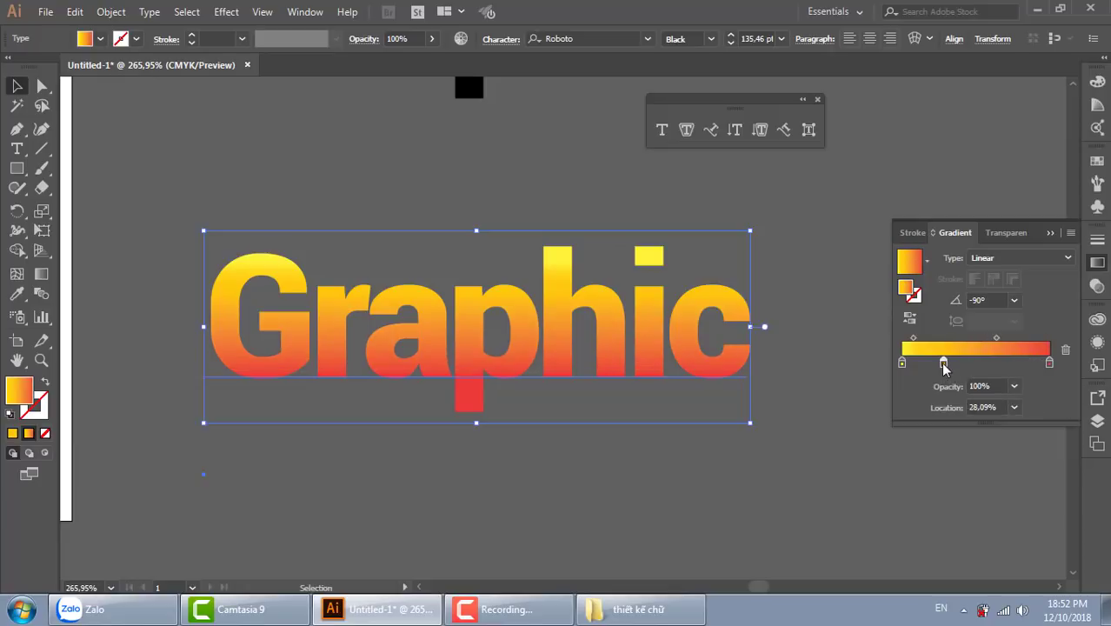
mouse_move(944, 363)
left_mouse_down()
mouse_move(1014, 364)
mouse_move(979, 364)
left_mouse_up()
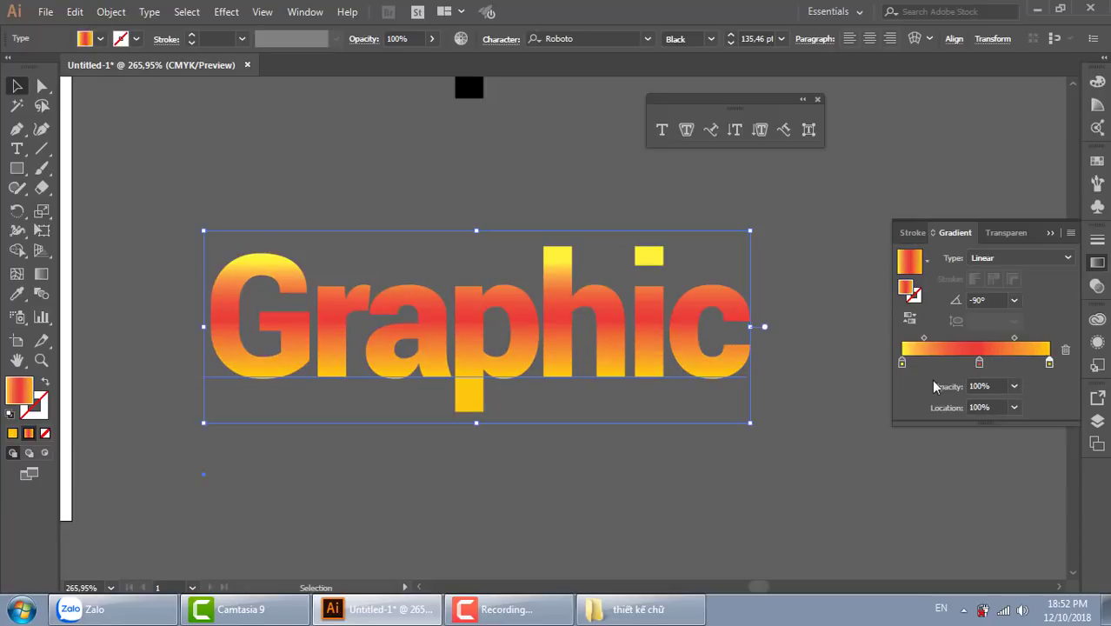
left_click_drag(979, 364, 969, 364)
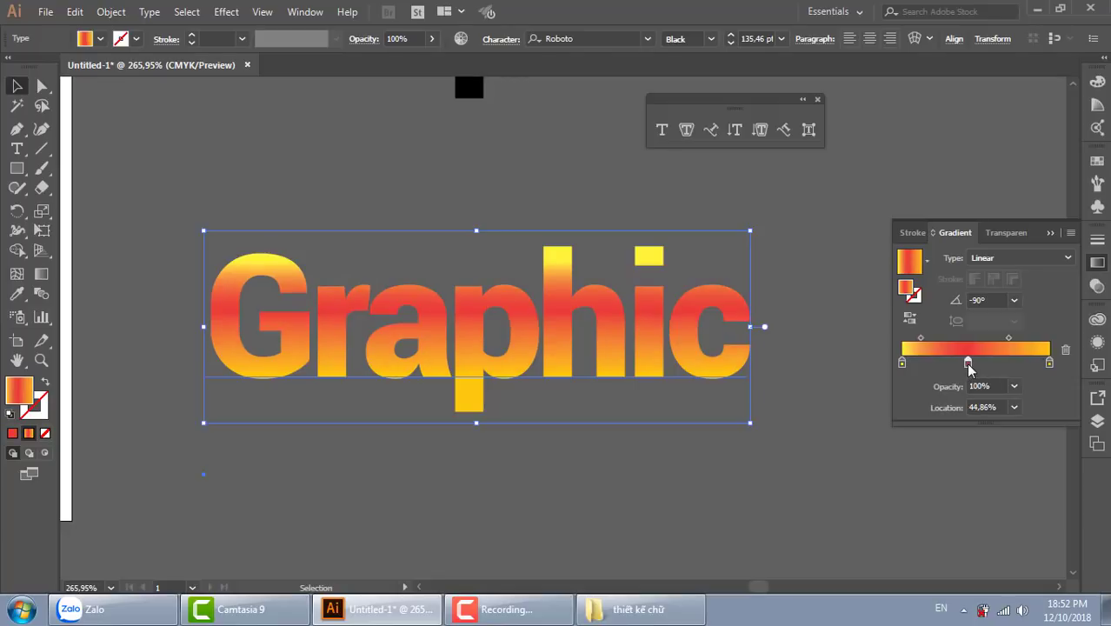
left_click(989, 364)
left_click_drag(968, 363, 994, 363)
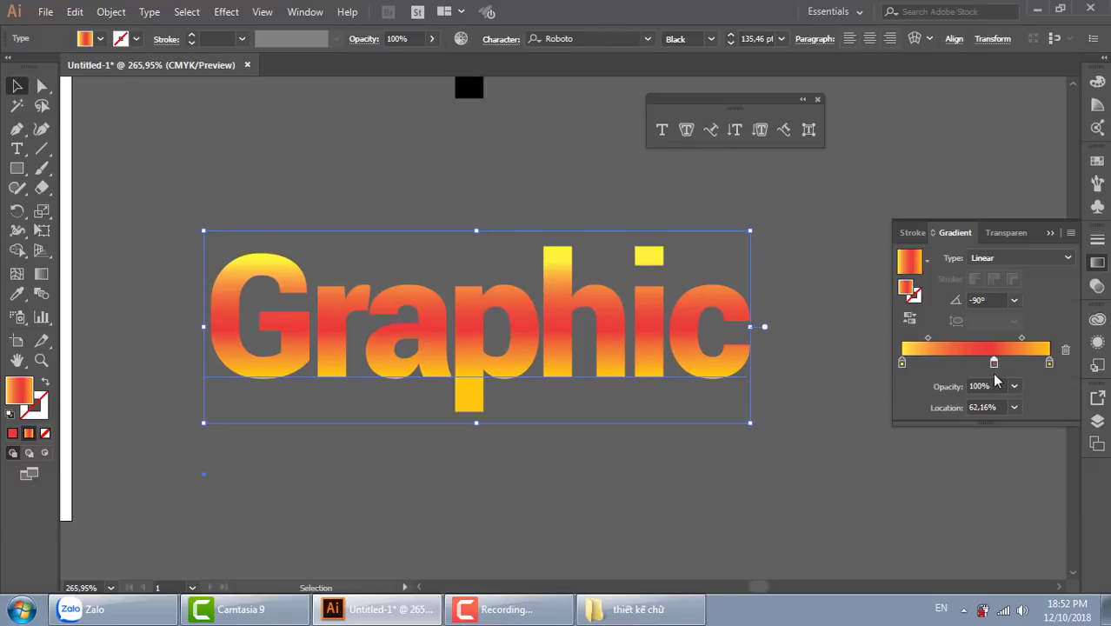
left_click_drag(997, 365, 1003, 364)
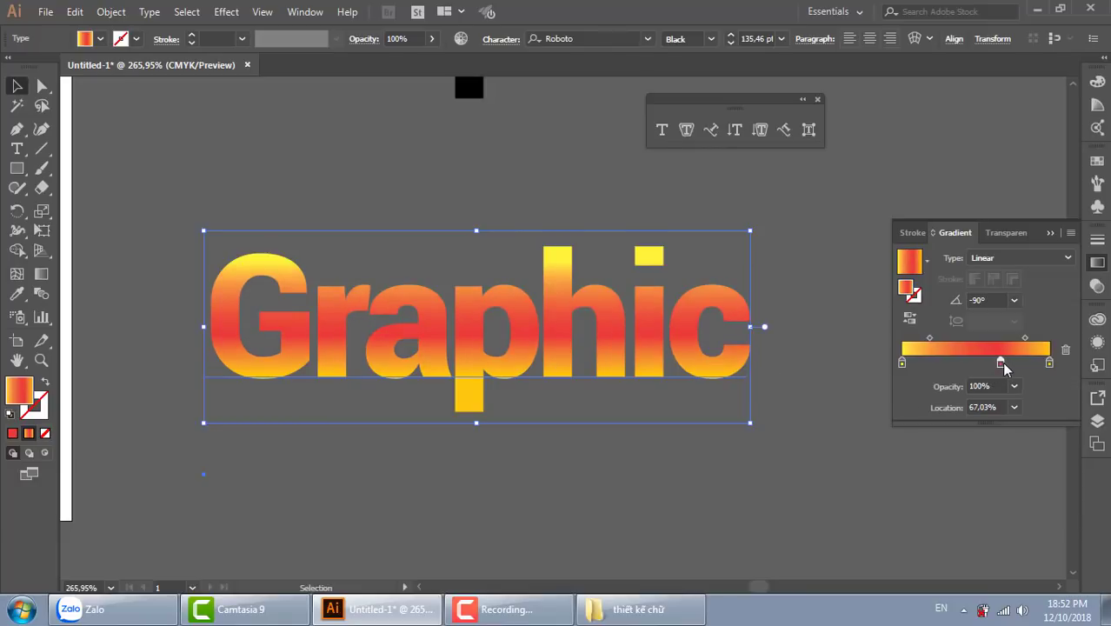
left_click_drag(929, 339, 947, 338)
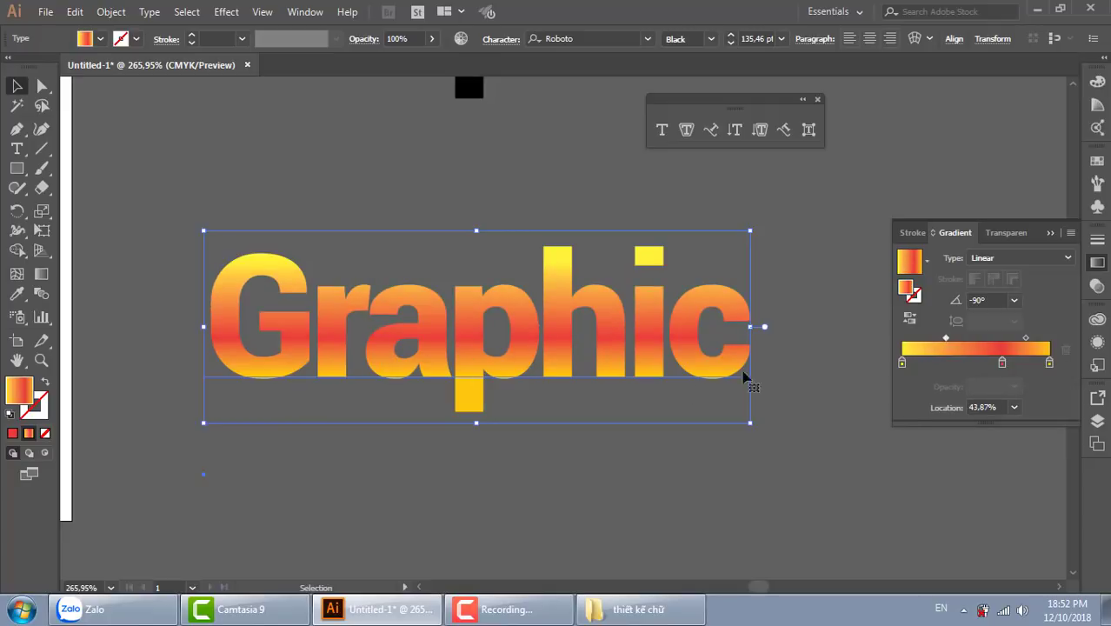
Step: Duplicate the Graphic text below the original and convert the copy to outlines
left_click(1052, 233)
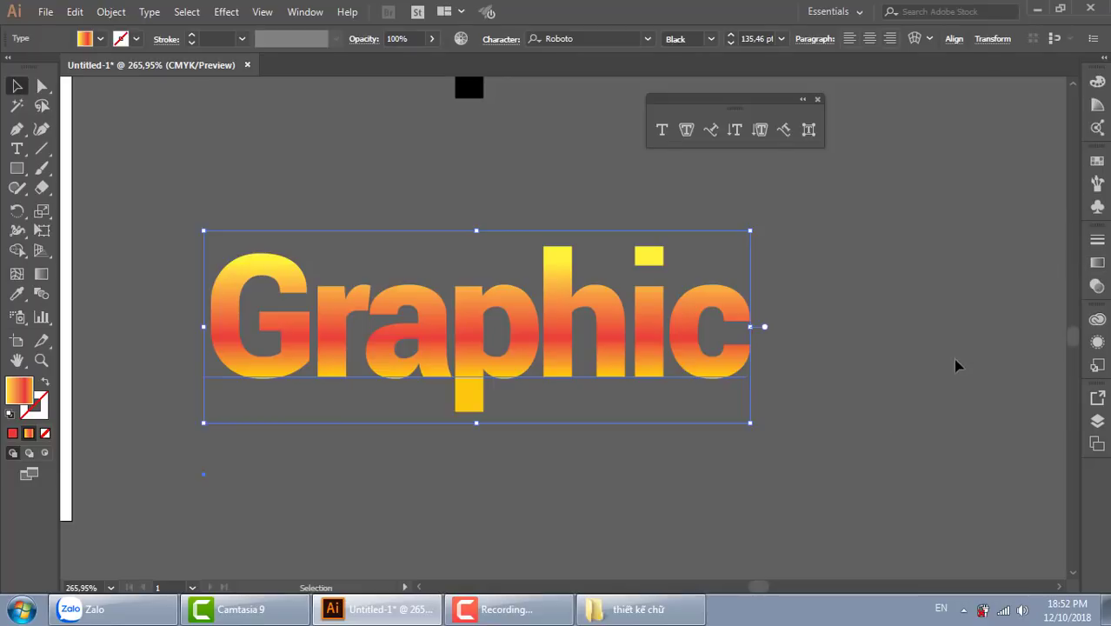
left_click(774, 402)
scroll(689, 275, "down", 2)
left_click_drag(639, 277, 653, 466, "alt")
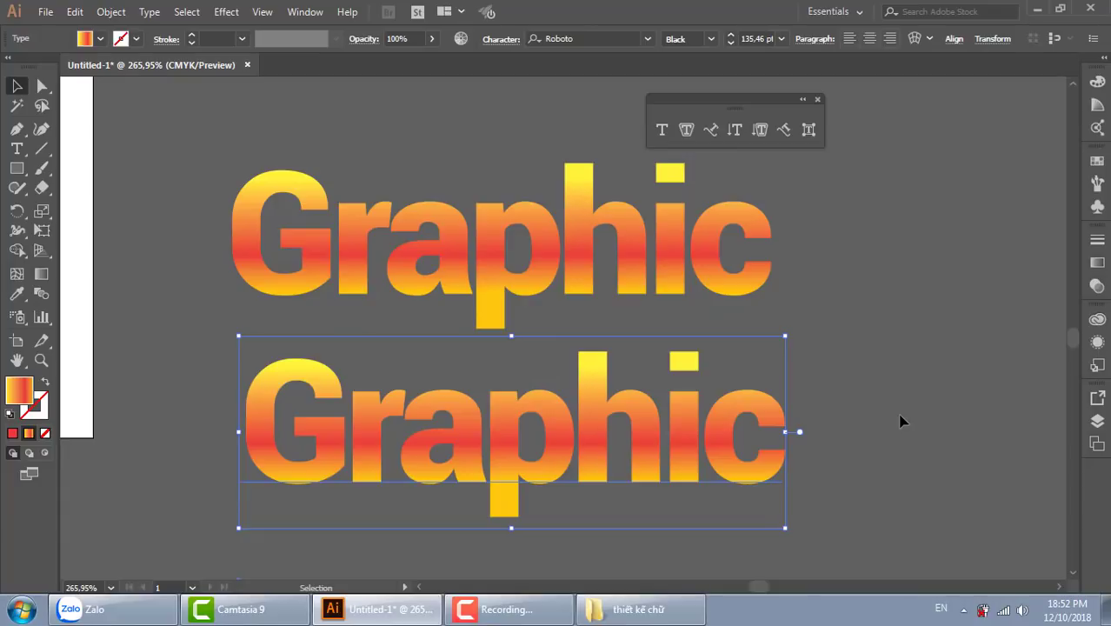
key("ctrl+shift+o")
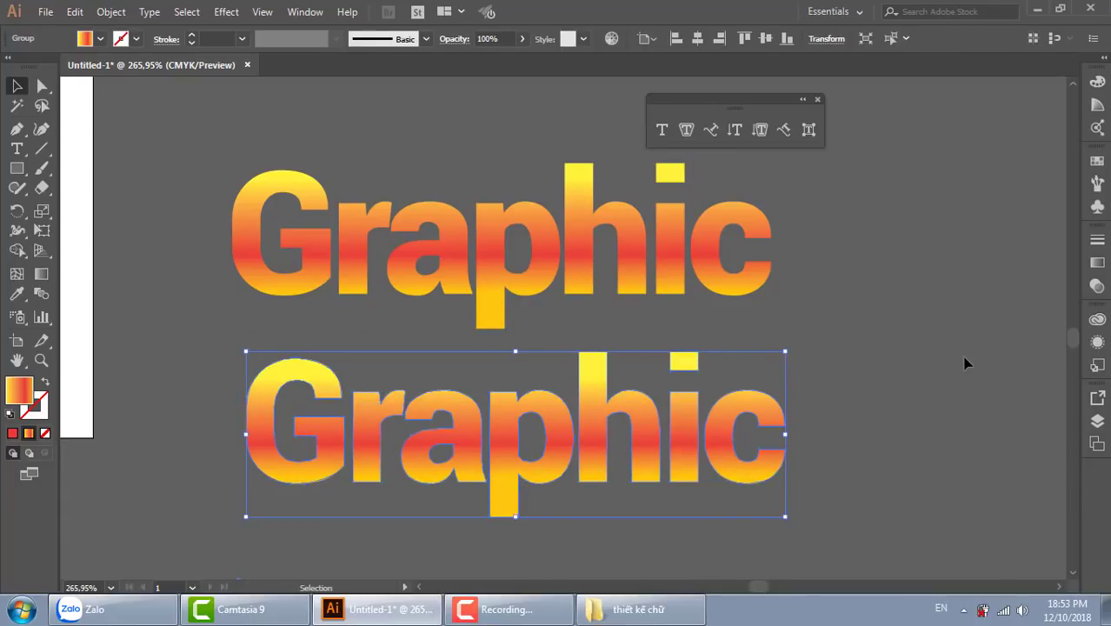
Step: Fill the outlined Graphic copy with white
left_click(1097, 162)
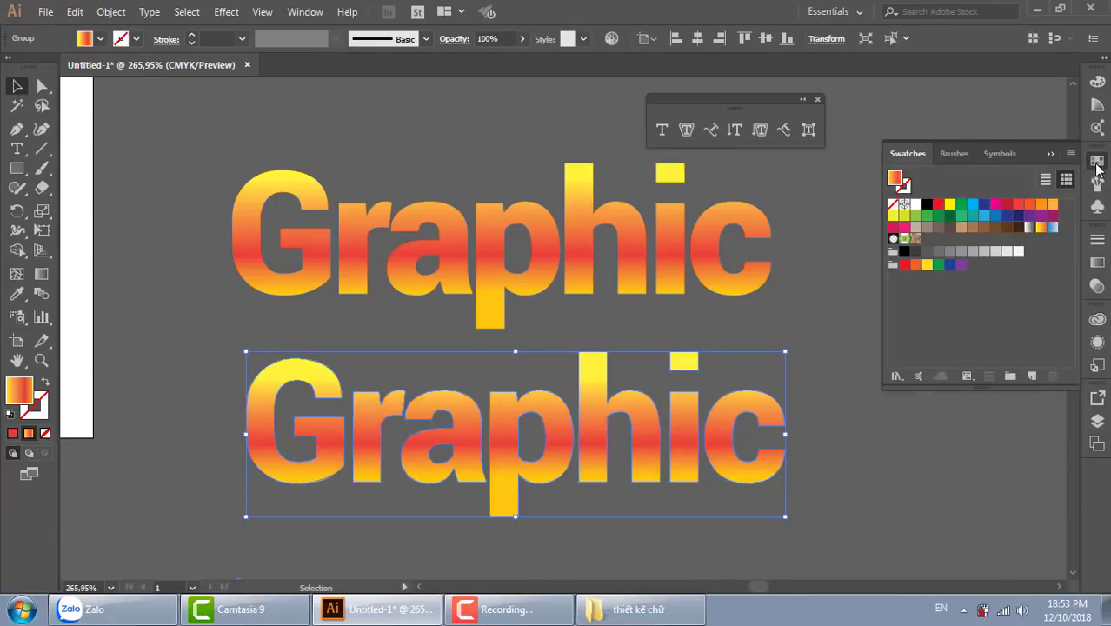
left_click(916, 204)
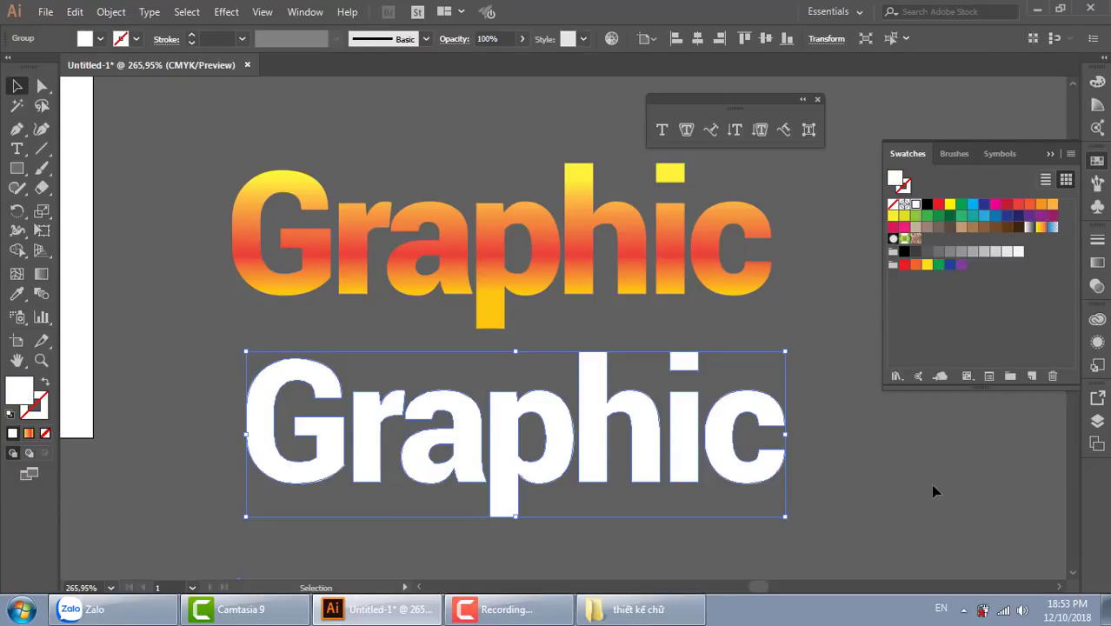
scroll(835, 438, "down", 1)
left_click(797, 462)
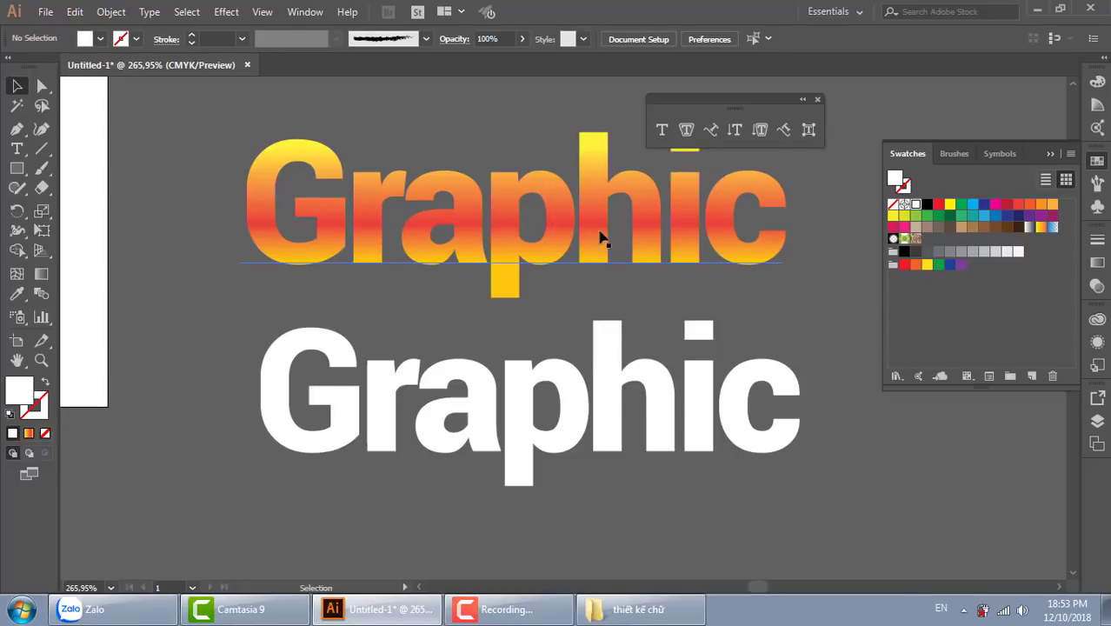
left_click(622, 393)
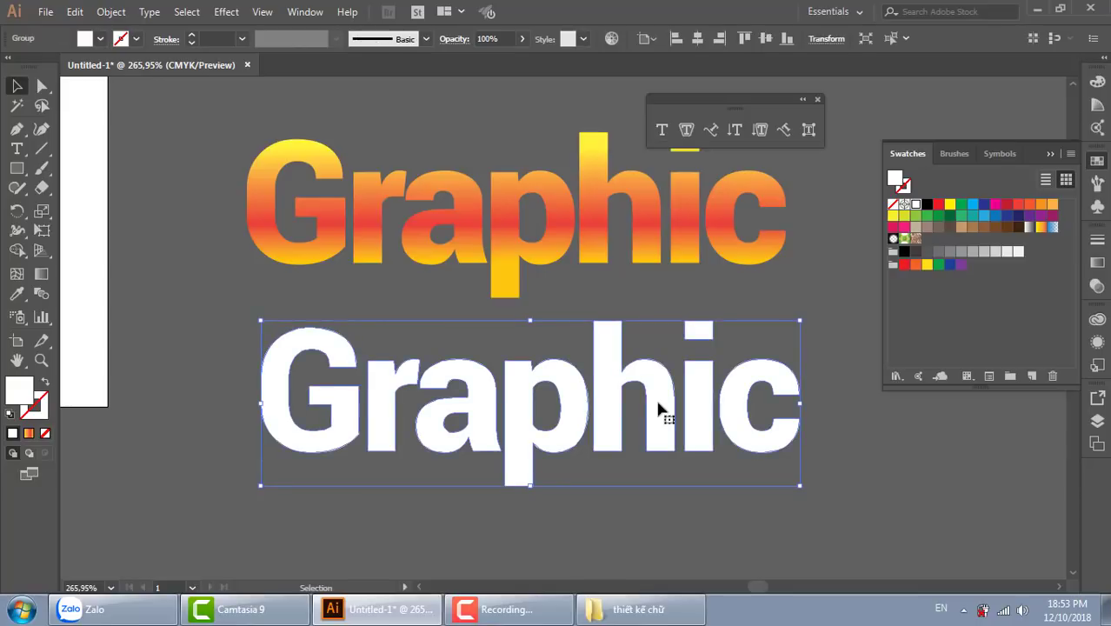
Step: Cut away the lower halves of the white Graphic copy with a line and Shape Builder, then delete the line
left_click(41, 148)
left_click_drag(226, 392, 859, 423)
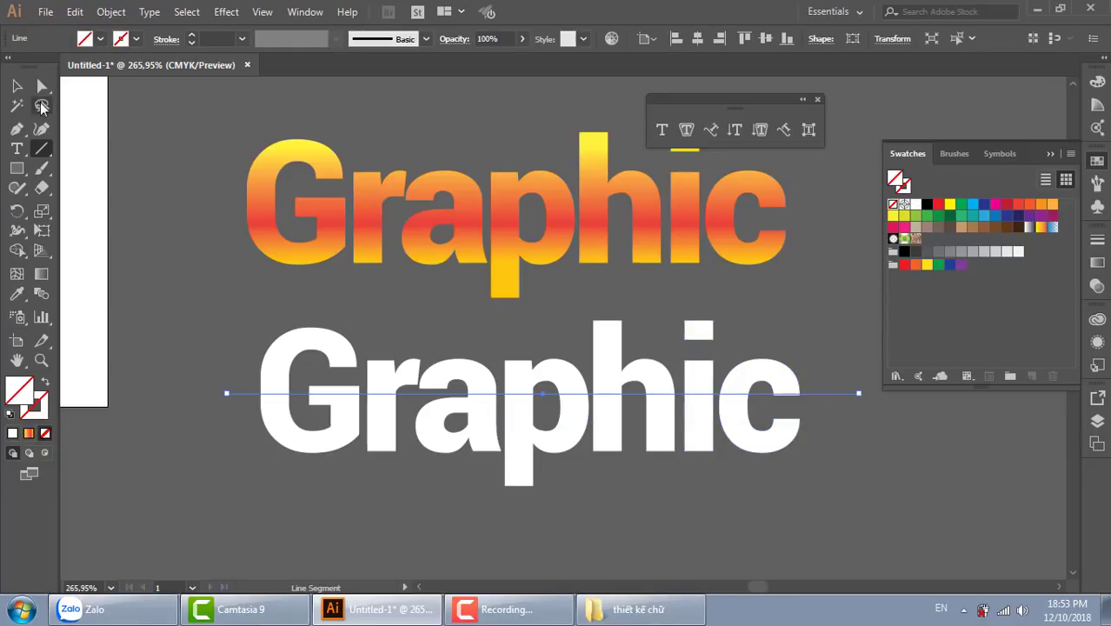
left_click(17, 86)
left_click(578, 384, "shift")
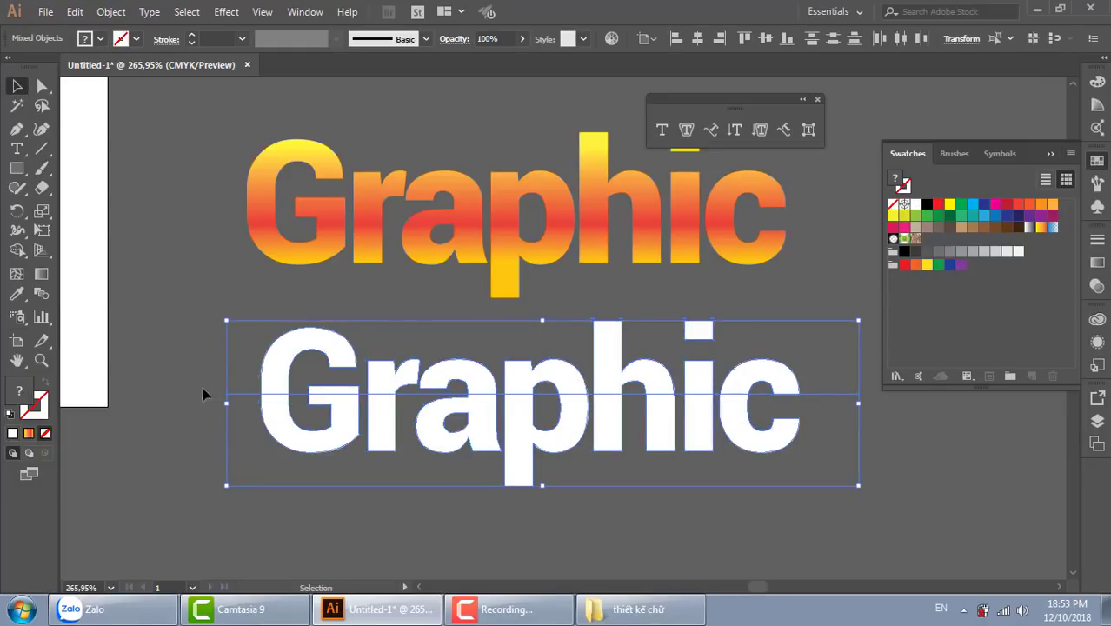
left_click(17, 250)
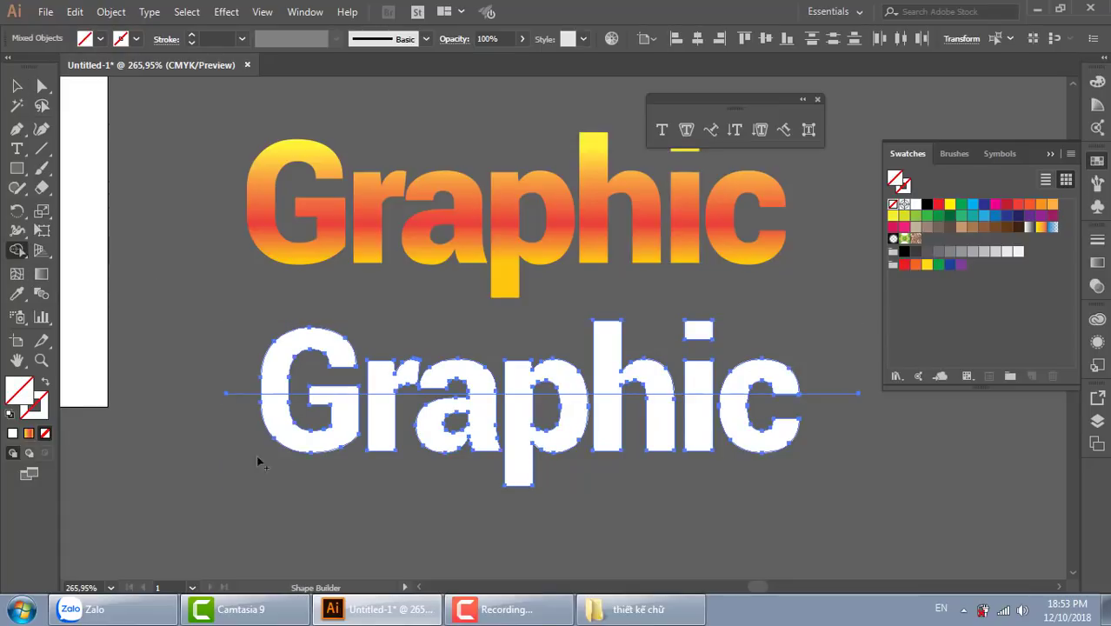
left_click_drag(258, 457, 849, 417)
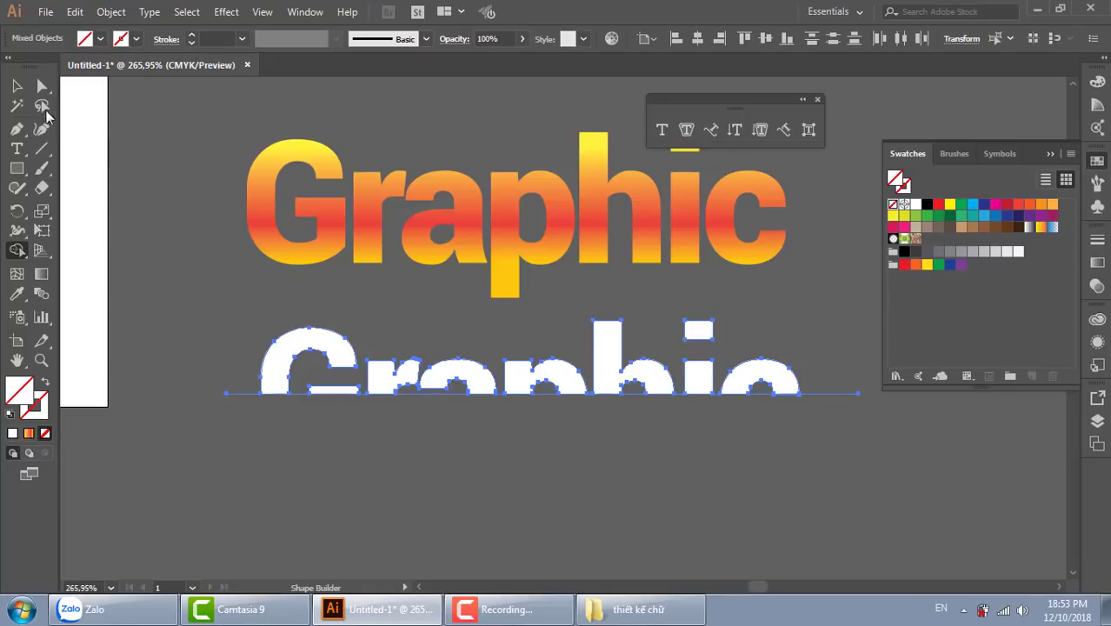
left_click(17, 85)
left_click(259, 405)
left_click(243, 396)
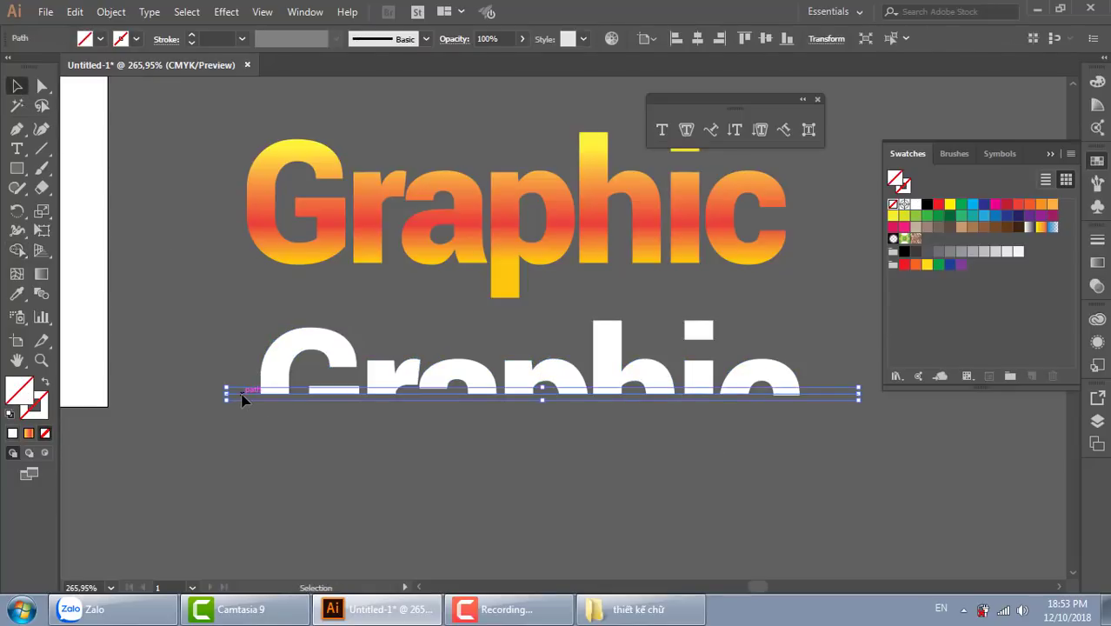
key("Delete")
Step: Fade the white letter tops to 20% opacity and move them onto the gradient text
left_click(428, 381)
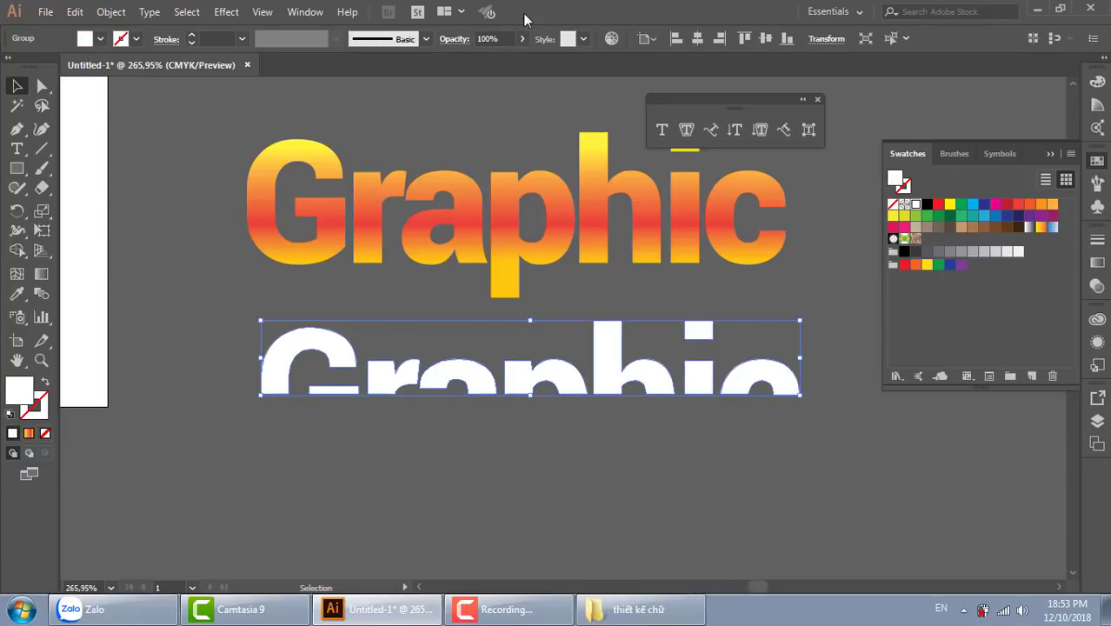
left_click(482, 40)
type("20")
key("Return")
left_click(574, 419)
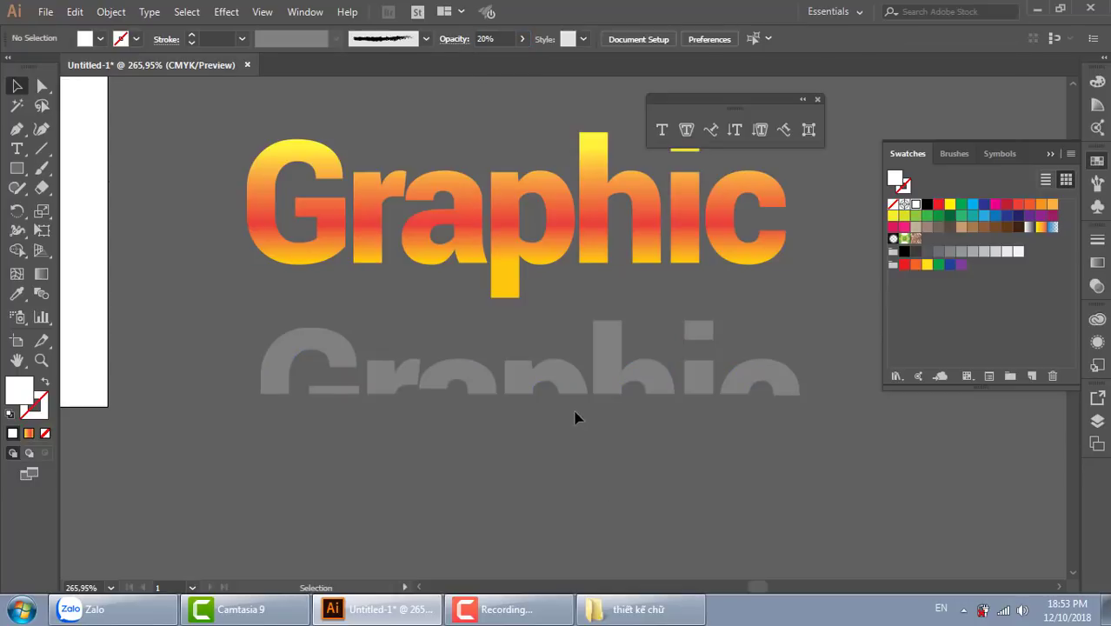
left_click_drag(571, 391, 557, 192)
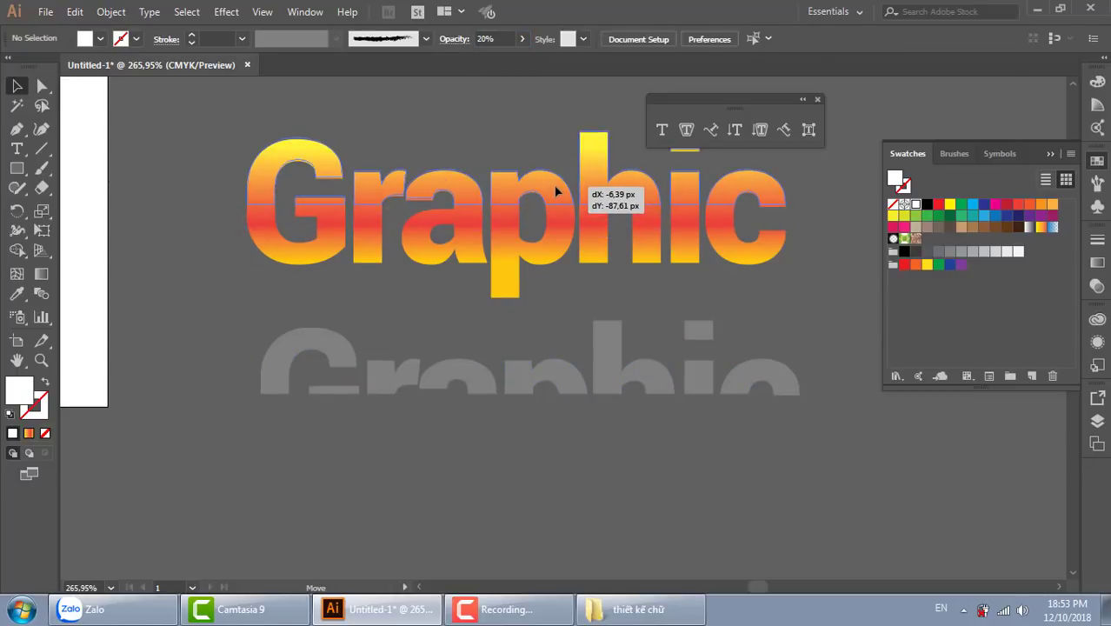
left_click_drag(557, 191, 554, 187)
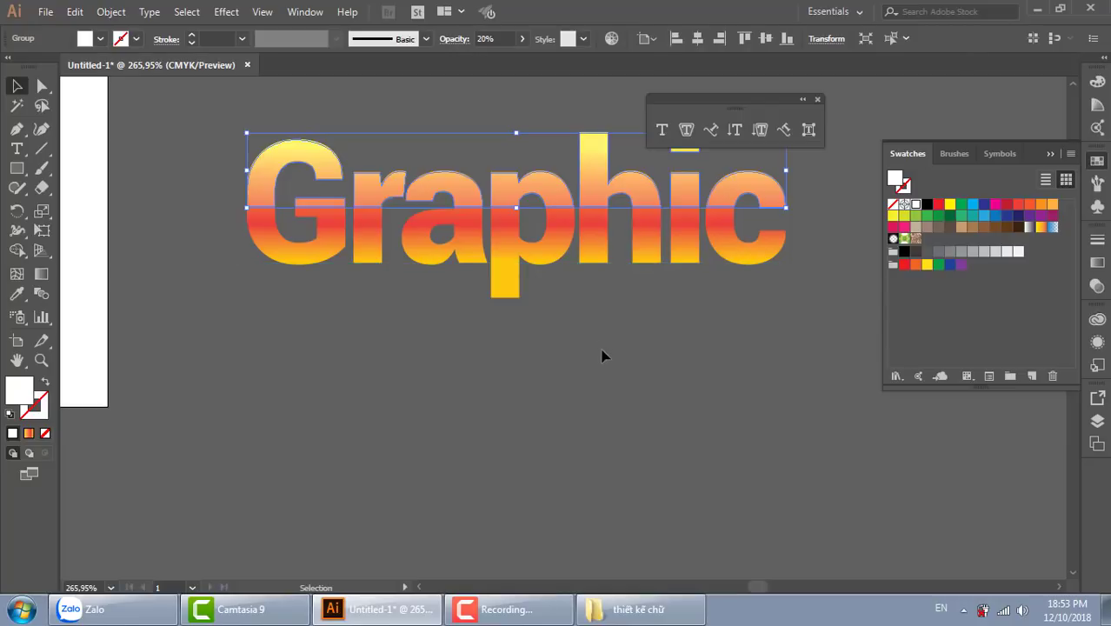
left_click(606, 371)
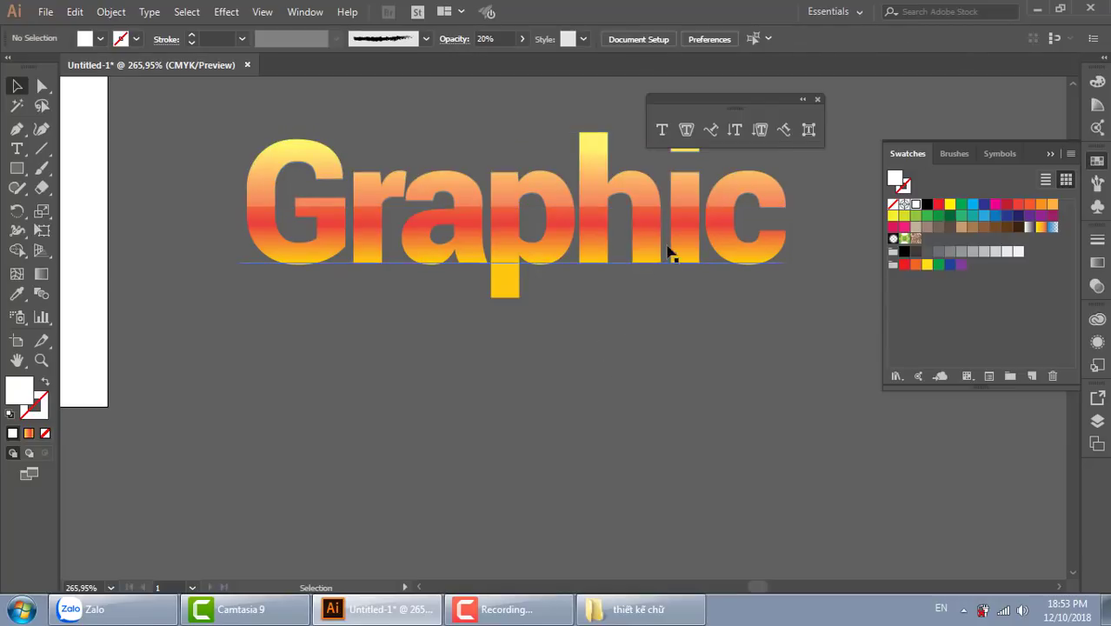
Step: Raise the white highlight overlay's opacity to 30%
left_click(640, 193)
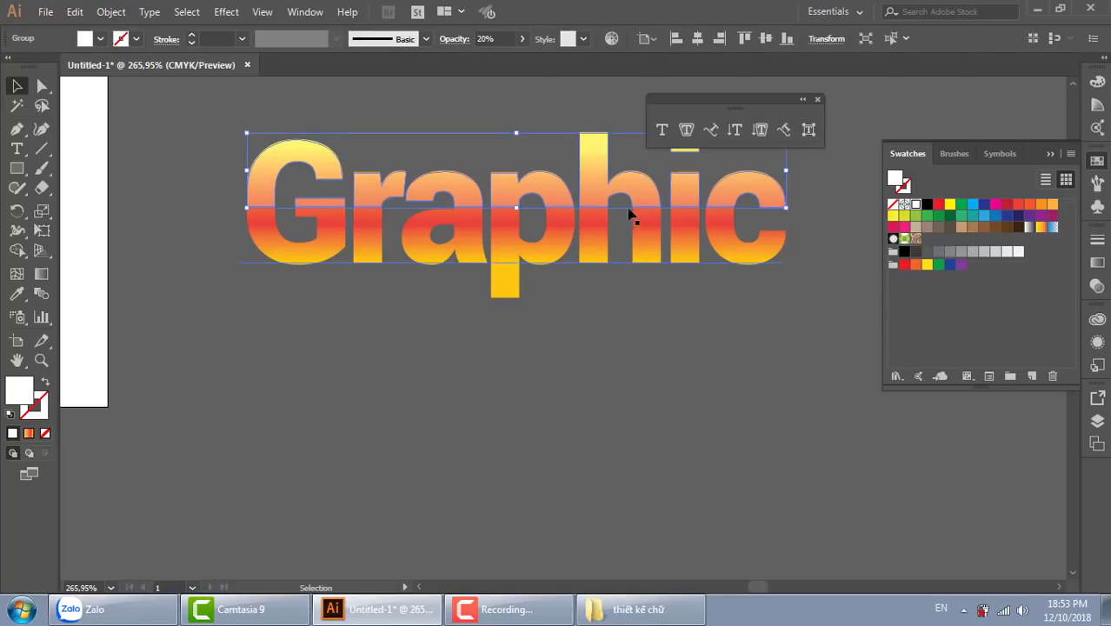
left_click(492, 40)
type("30")
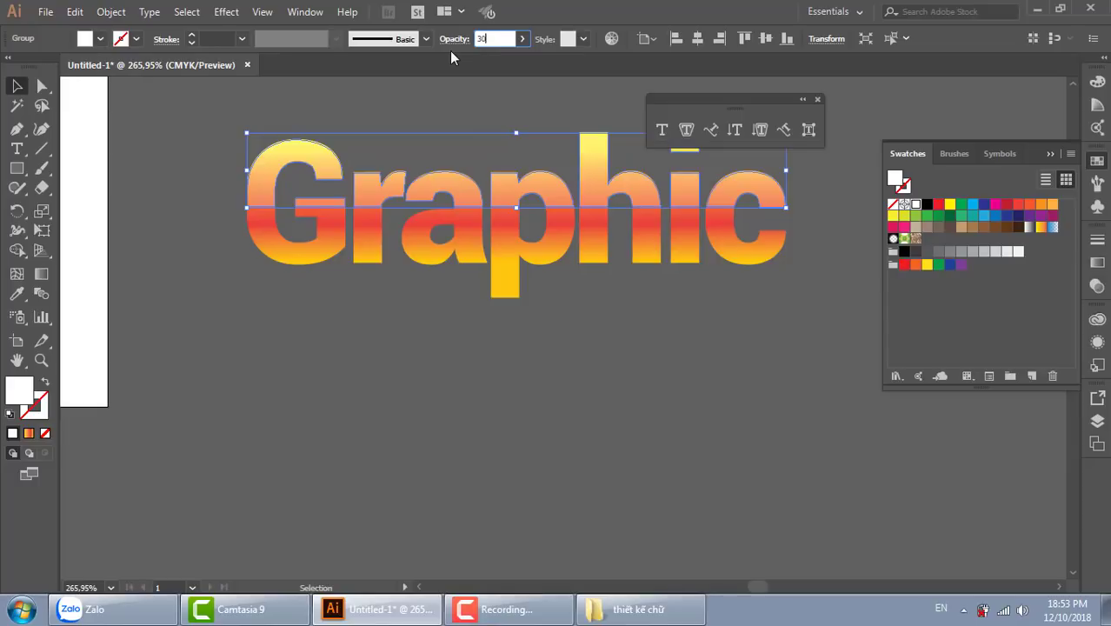
key("Return")
left_click(698, 363)
left_click_drag(713, 349, 737, 380)
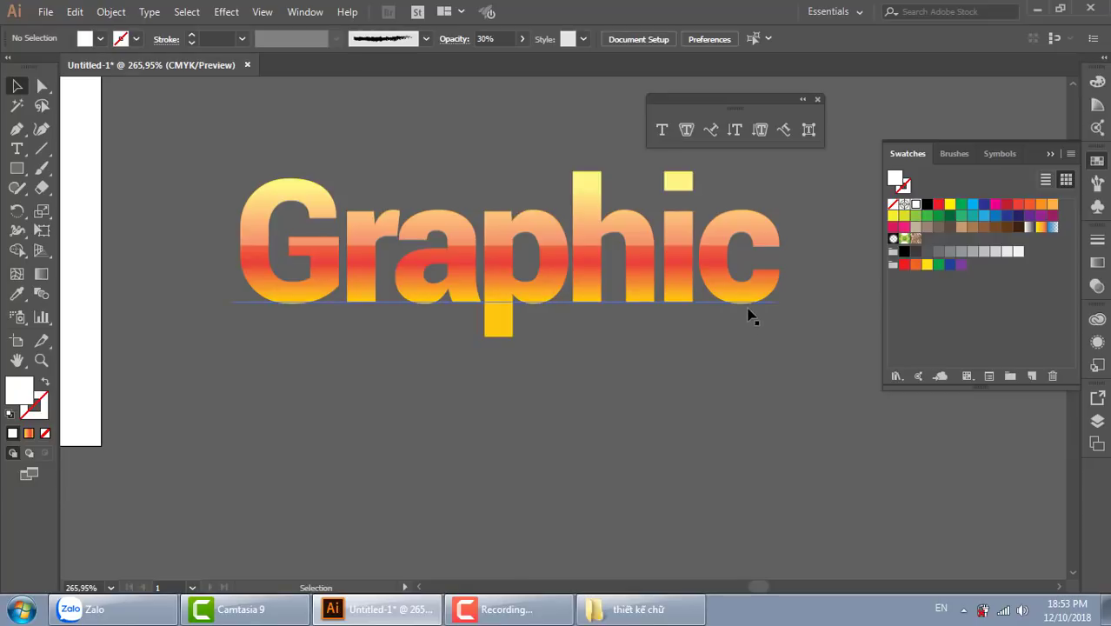
mouse_move(750, 315)
left_mouse_down()
mouse_move(753, 339)
mouse_move(715, 277)
left_mouse_up()
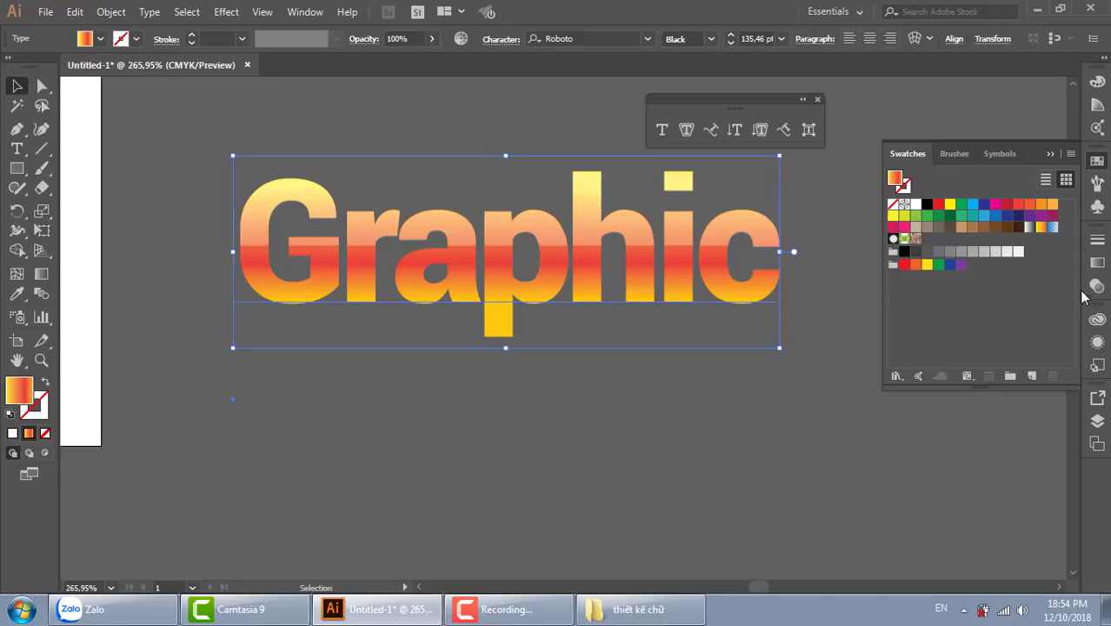
Step: Stroke the Graphic letters in near-white at 4 pt, with the graphic styles collection open
left_click(1098, 366)
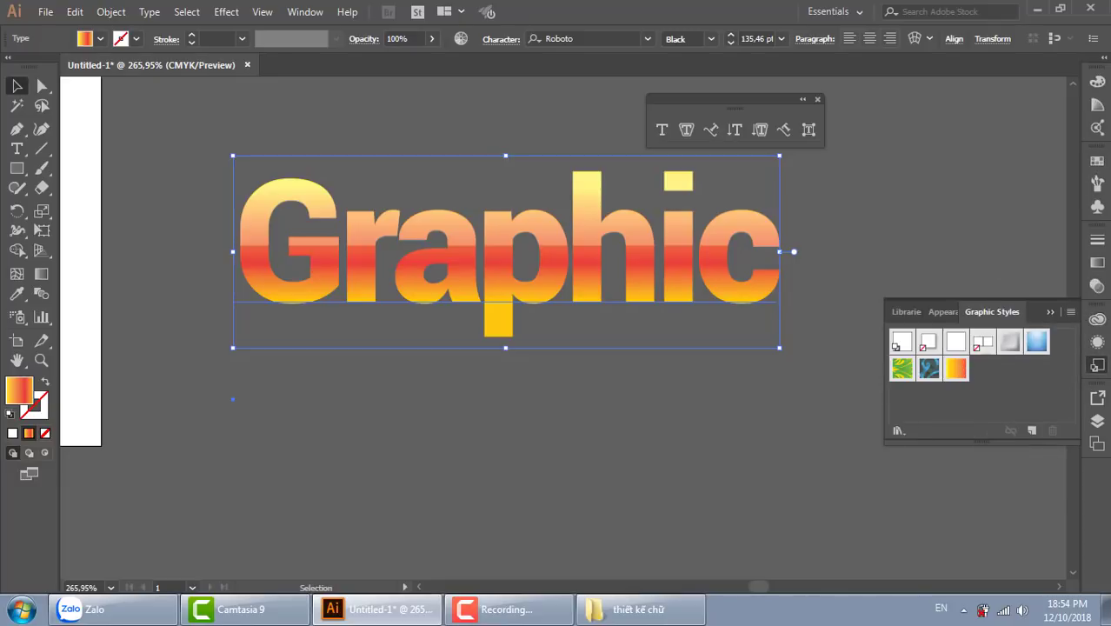
double_click(40, 407)
left_click_drag(565, 221, 537, 105)
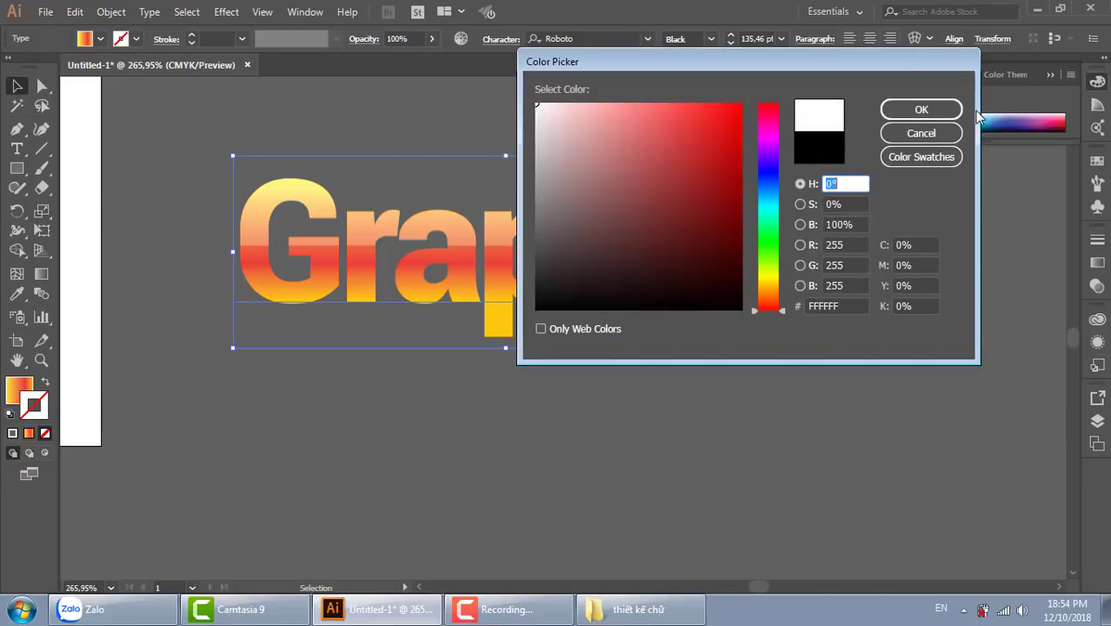
left_click(921, 110)
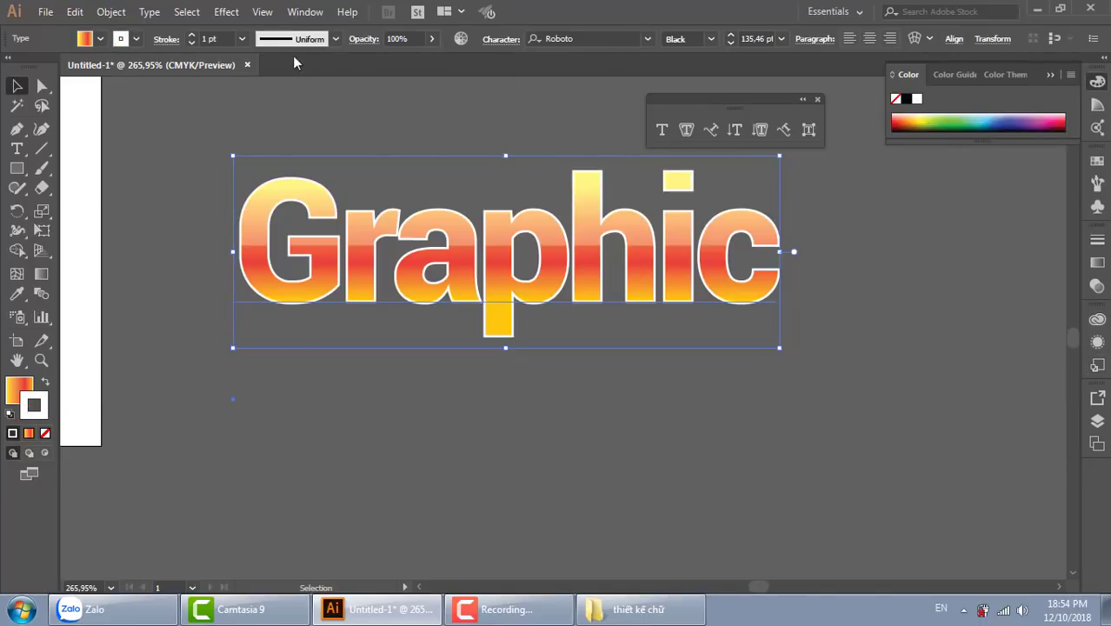
left_click(242, 40)
left_click(260, 164)
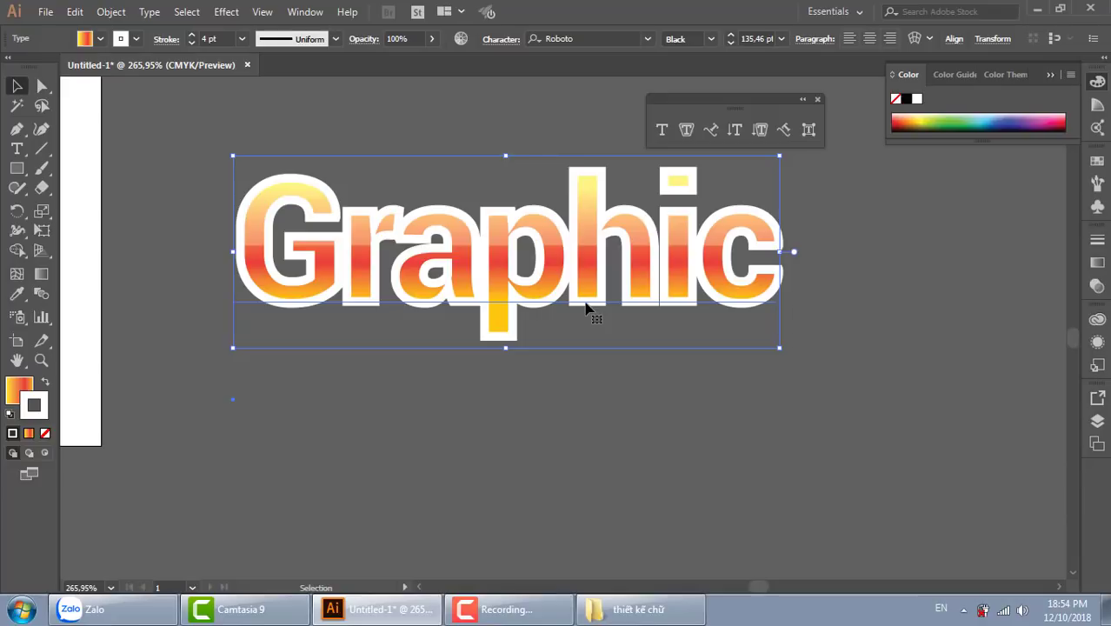
left_click(1097, 366)
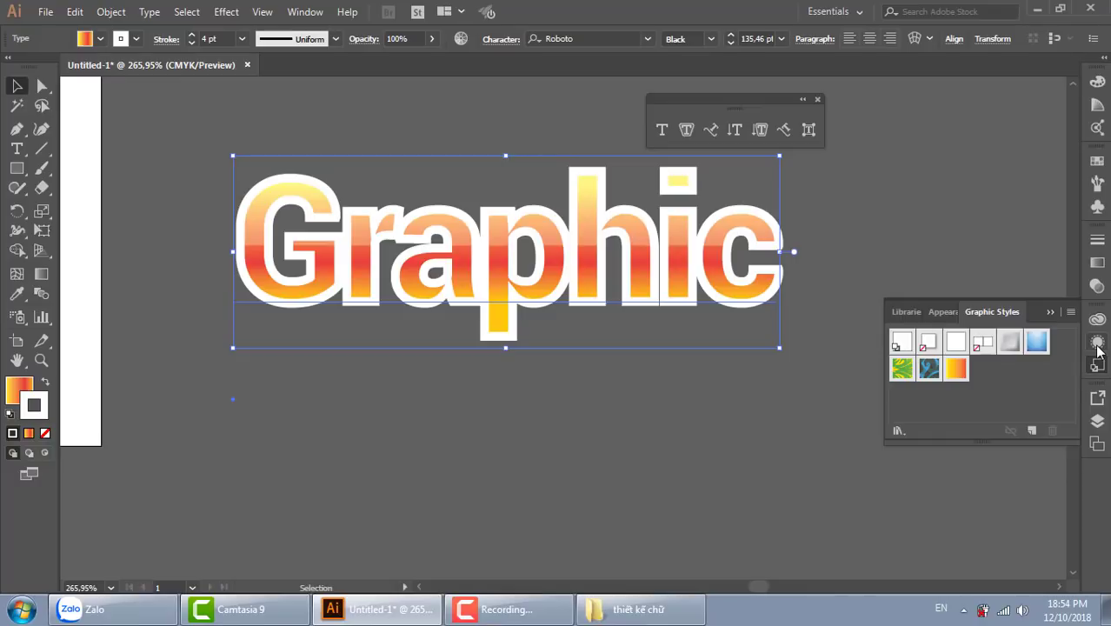
left_click(1097, 346)
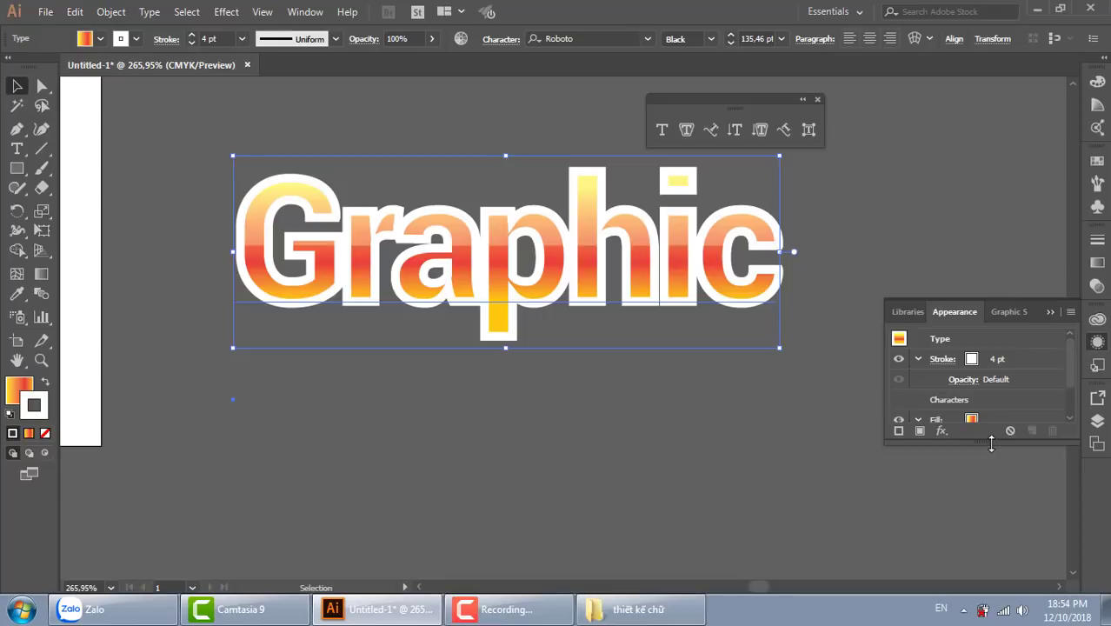
left_click_drag(992, 443, 1001, 546)
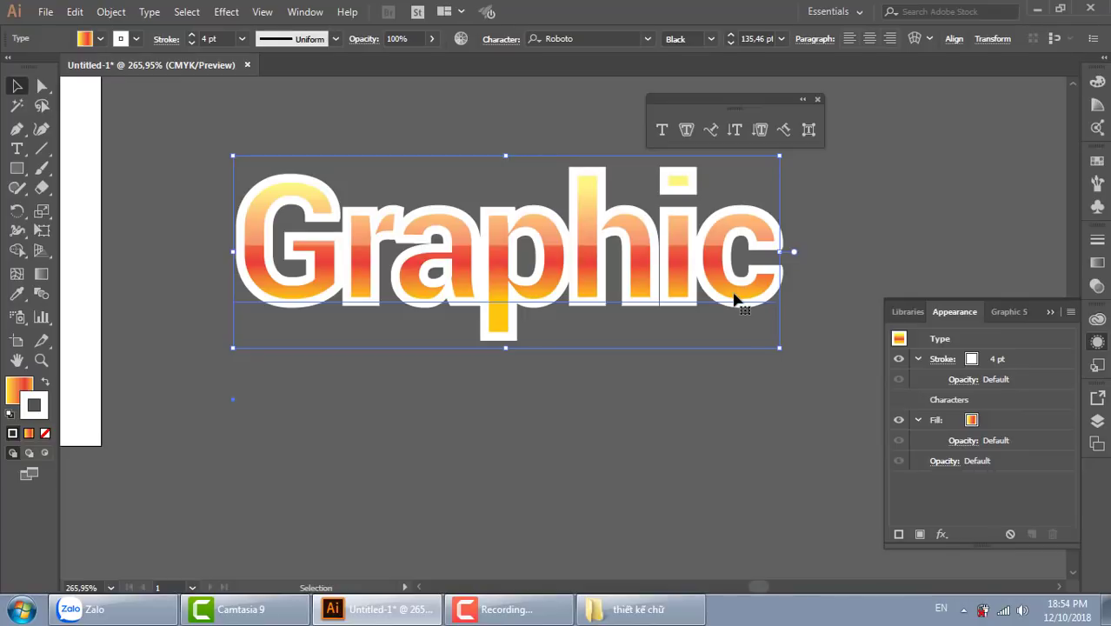
left_click(1033, 423)
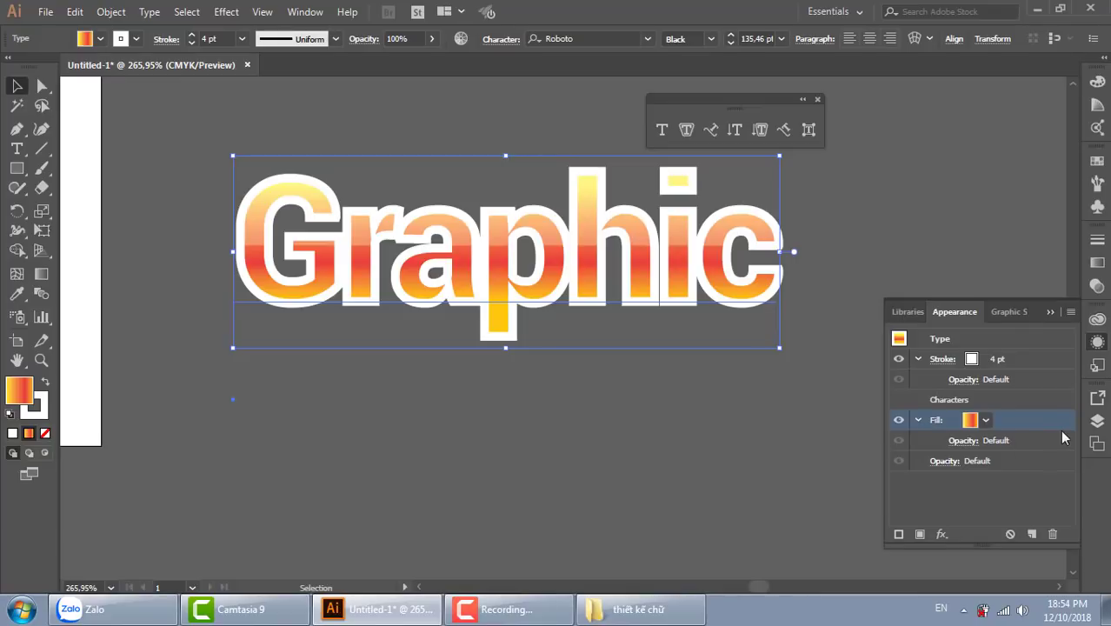
left_click_drag(1031, 358, 1055, 400)
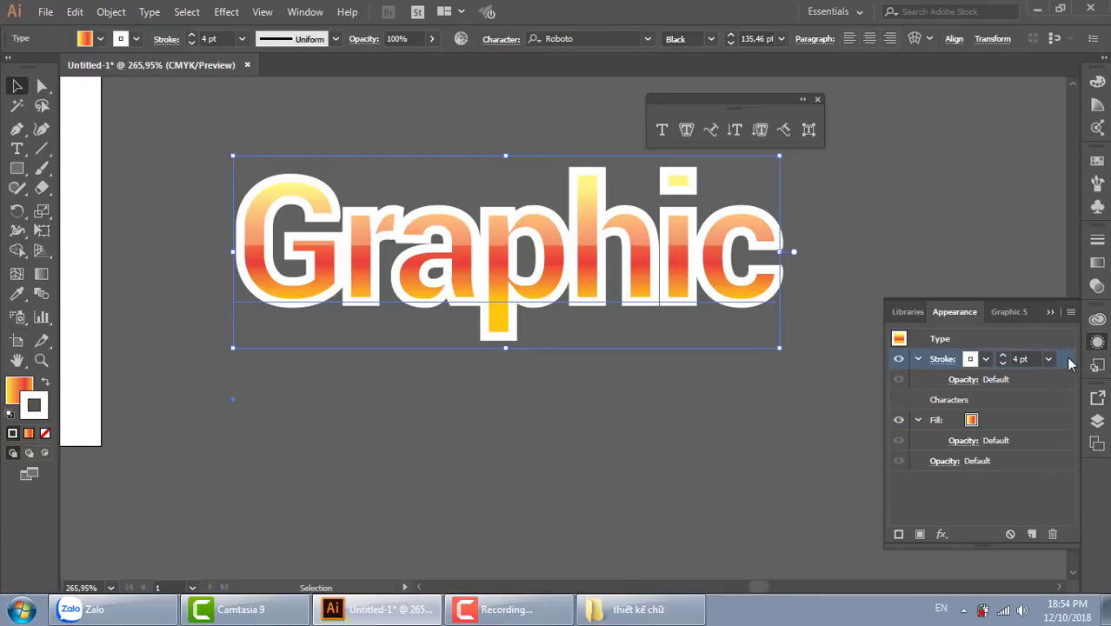
left_click(1035, 425)
left_click_drag(1034, 421, 954, 365)
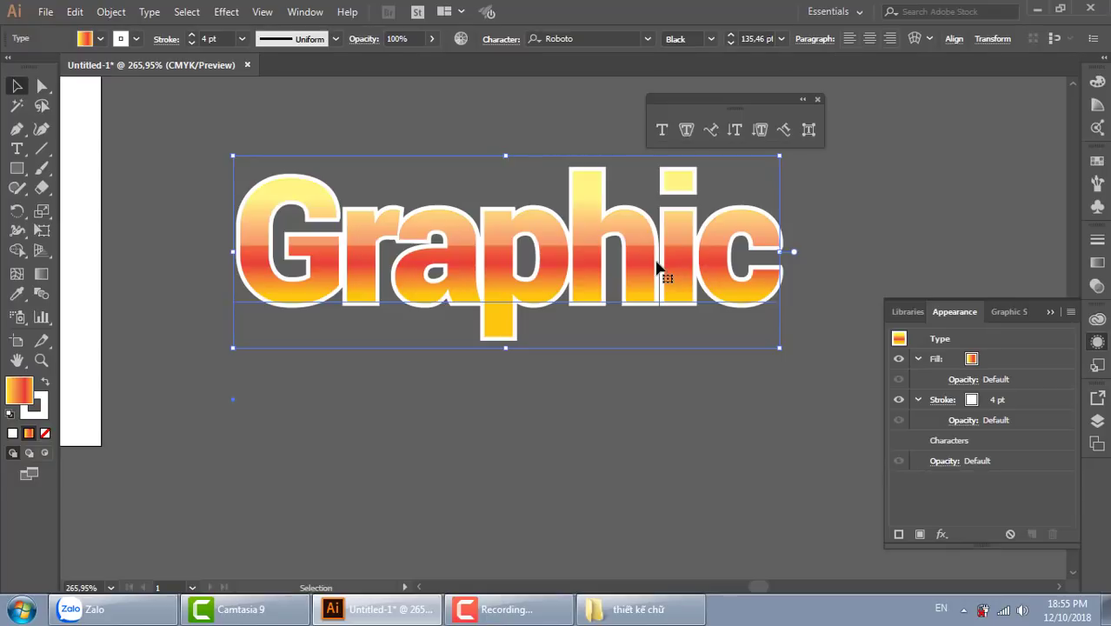
key("ctrl+z")
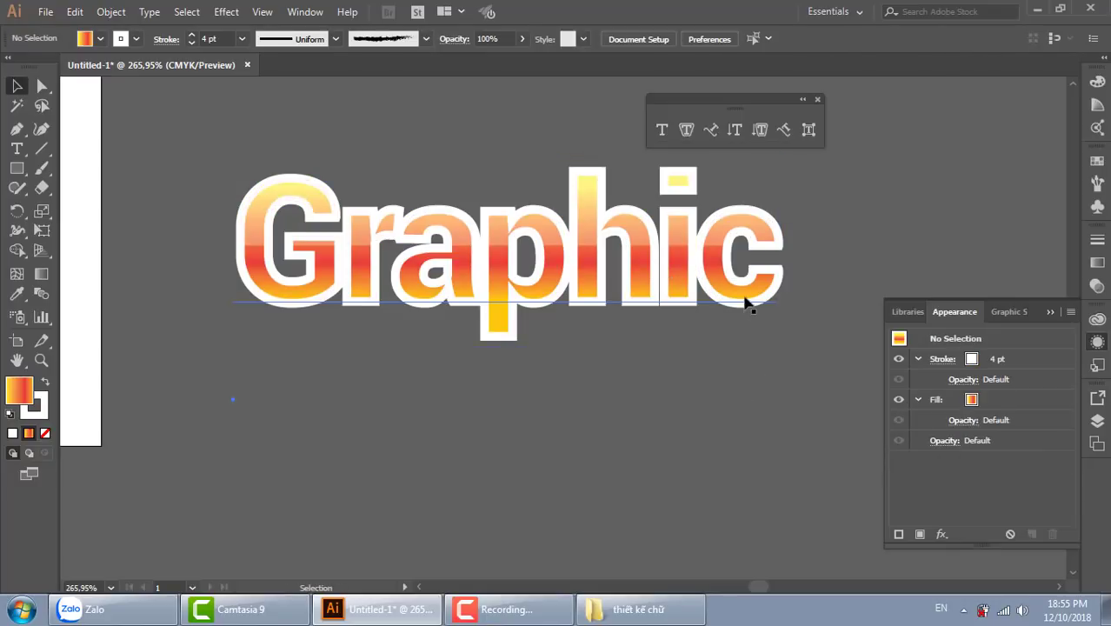
key("a")
key("v")
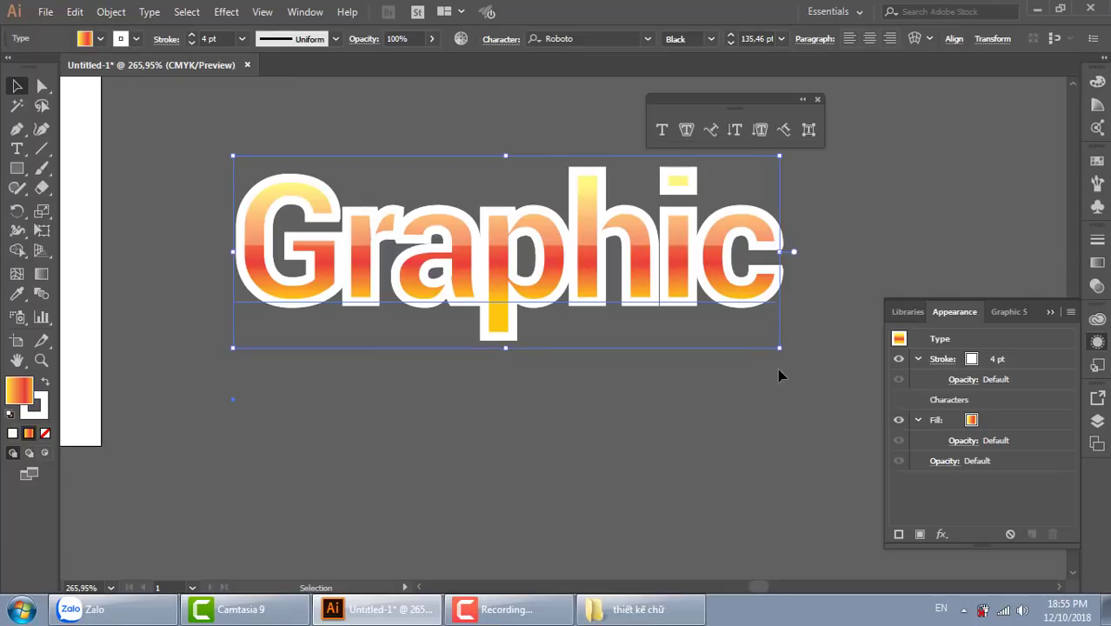
Step: Set the stroke colour to none, then place and delete a stray copy of the Graphic text
left_click(45, 433)
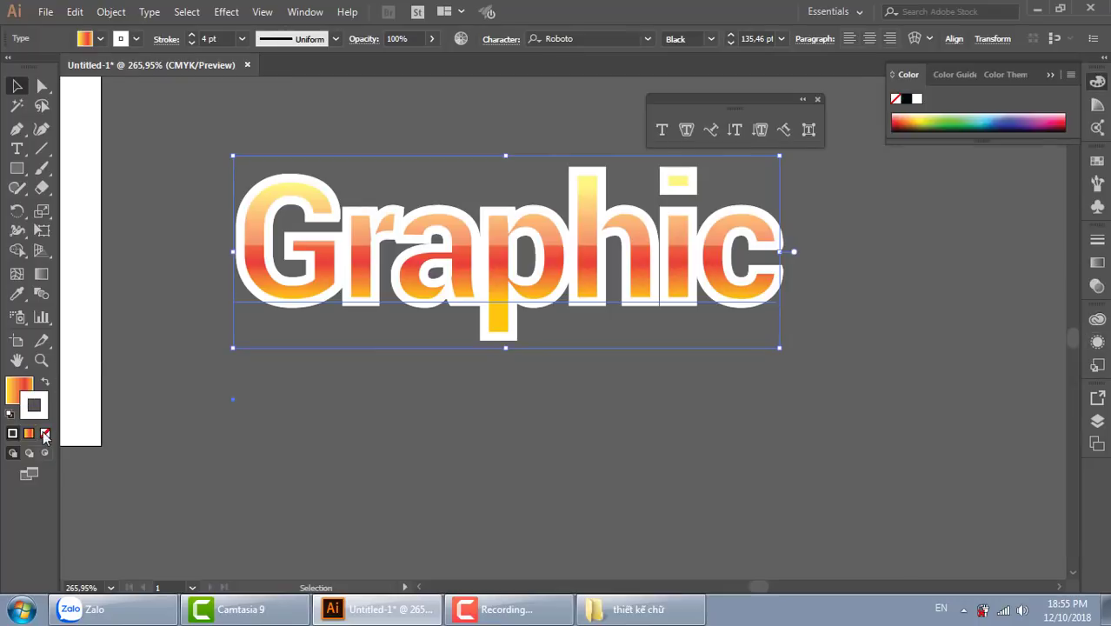
left_click(562, 445)
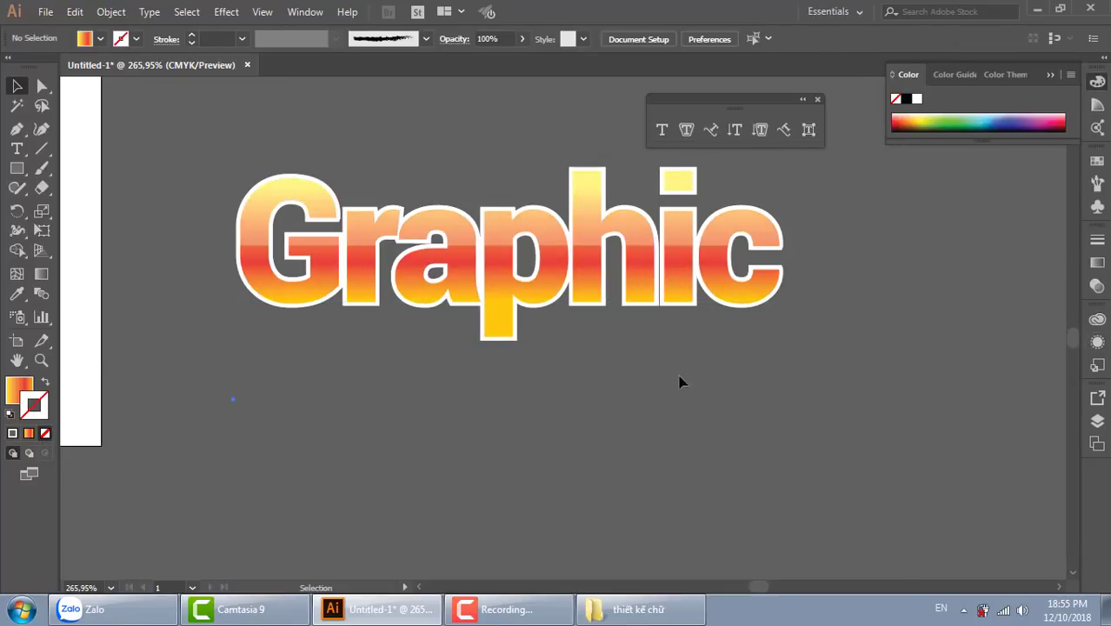
left_click_drag(725, 294, 696, 453)
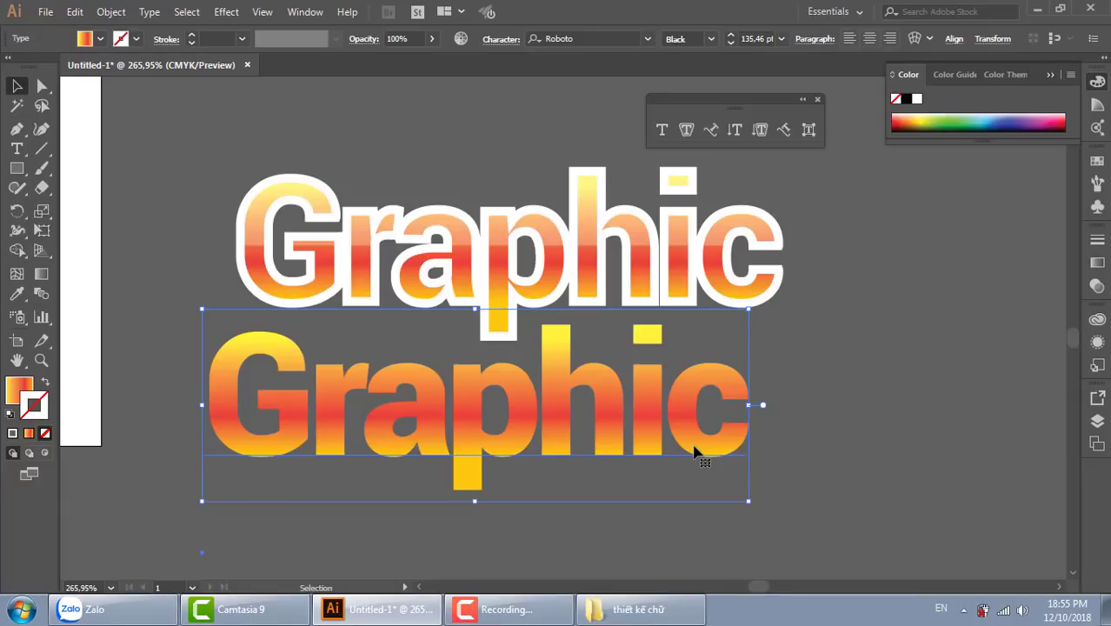
key("Delete")
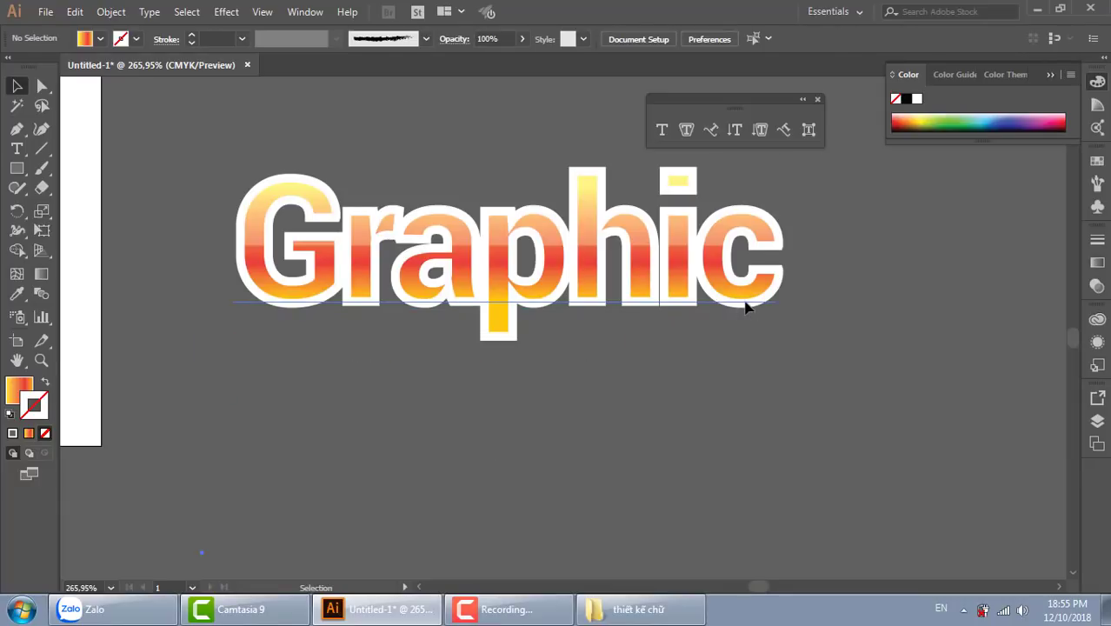
Step: Move the Fill row above the Stroke row in the Graphic text's Appearance panel
left_click(746, 305)
left_click(1098, 341)
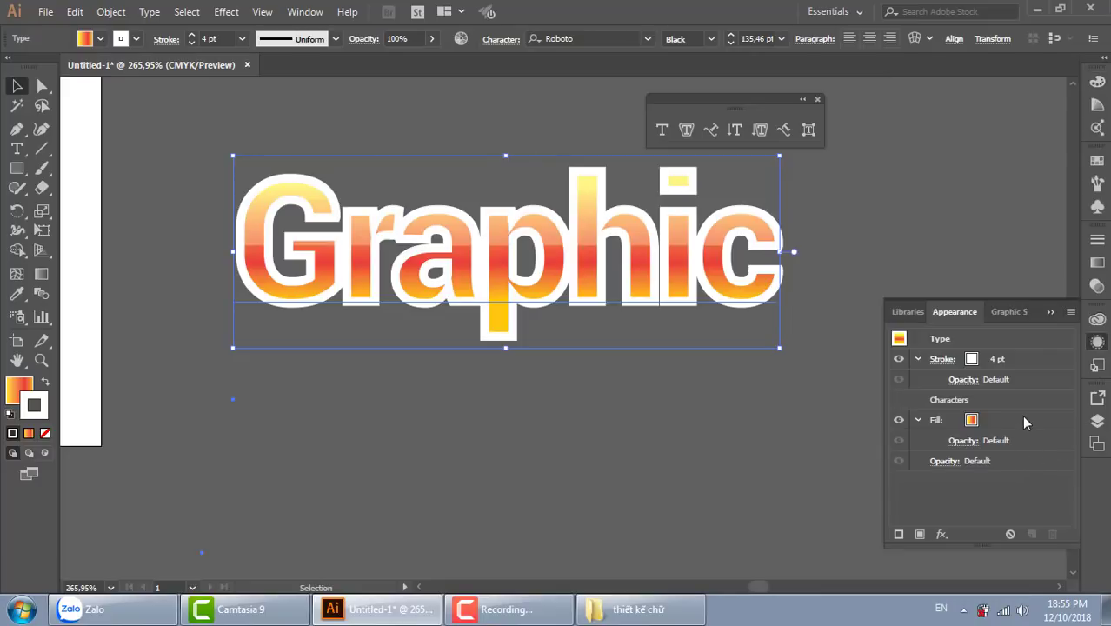
left_click_drag(1025, 422, 1021, 348)
left_click(757, 400)
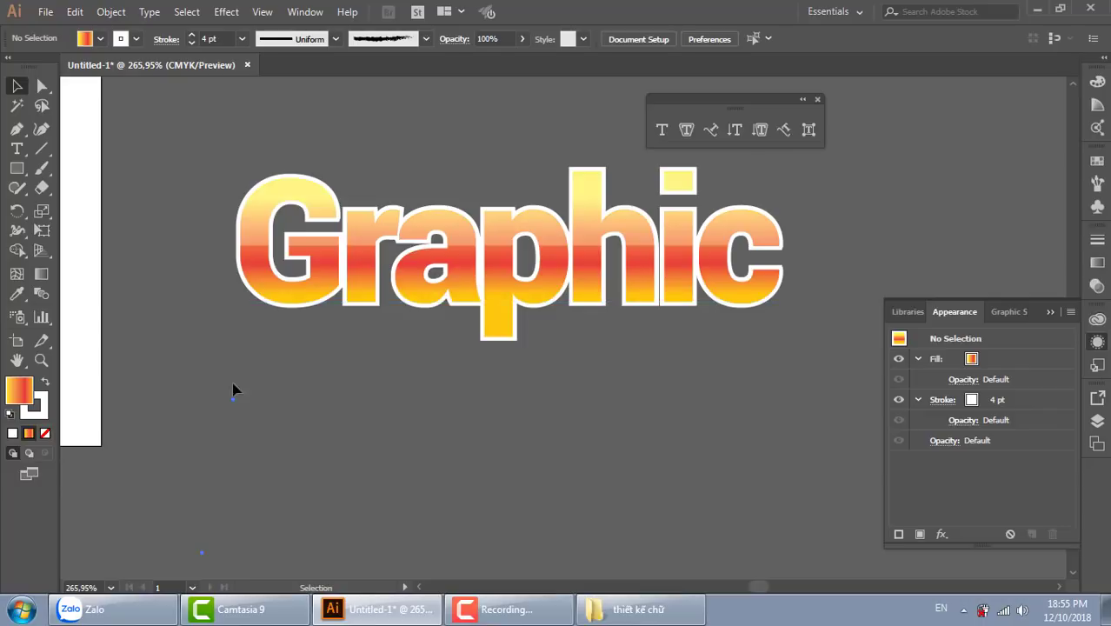
Step: Thicken the Graphic text's white outline to 5 pt
left_click(448, 300)
left_click(241, 38)
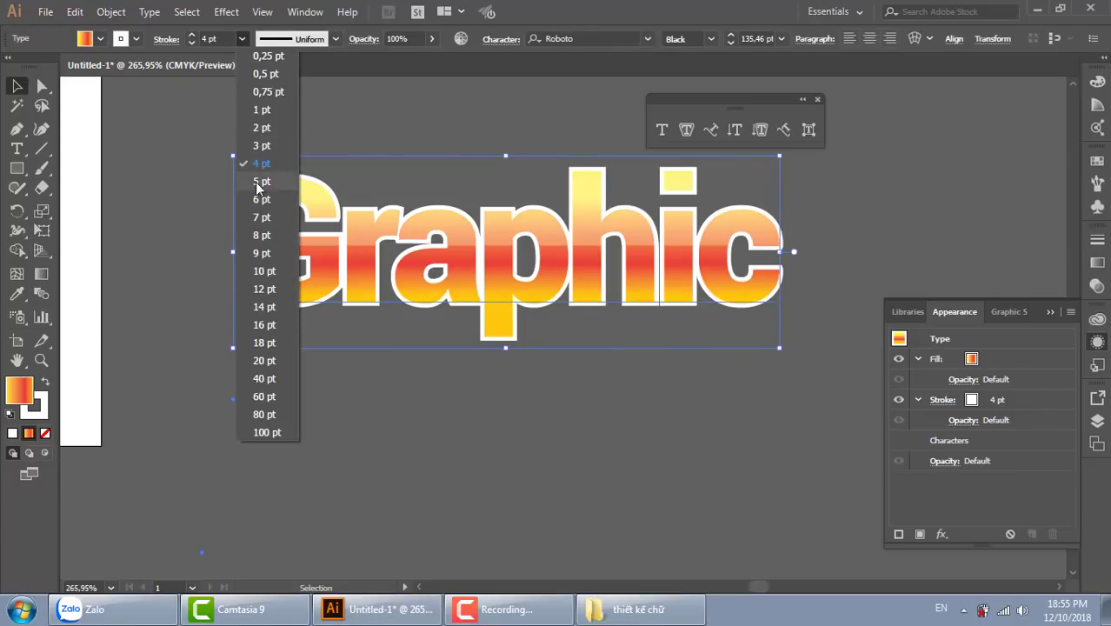
left_click(261, 182)
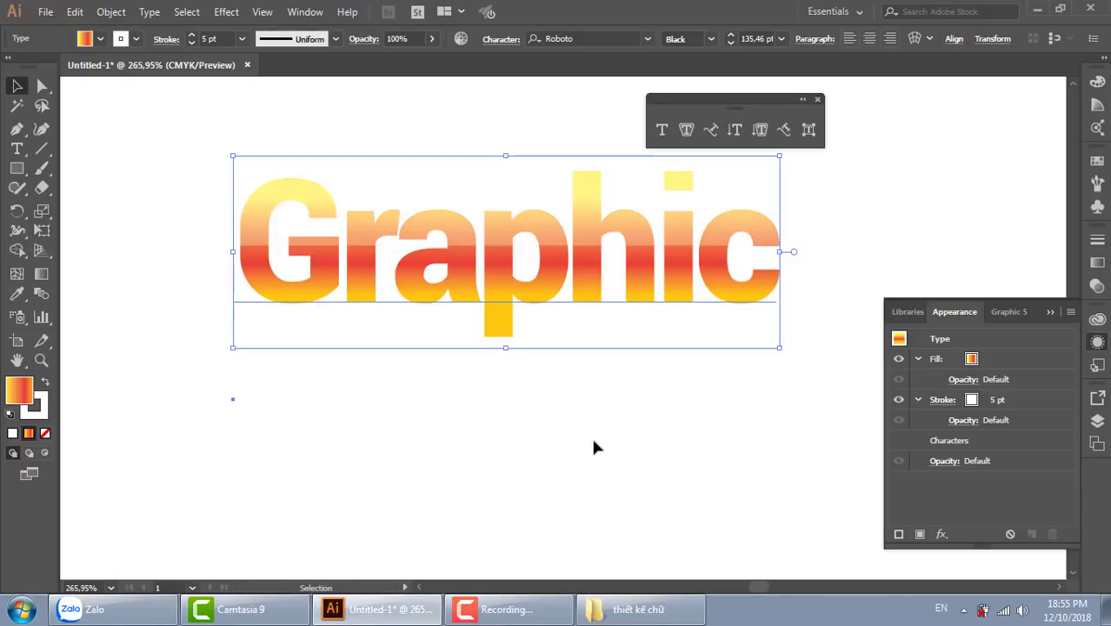
left_click(721, 409)
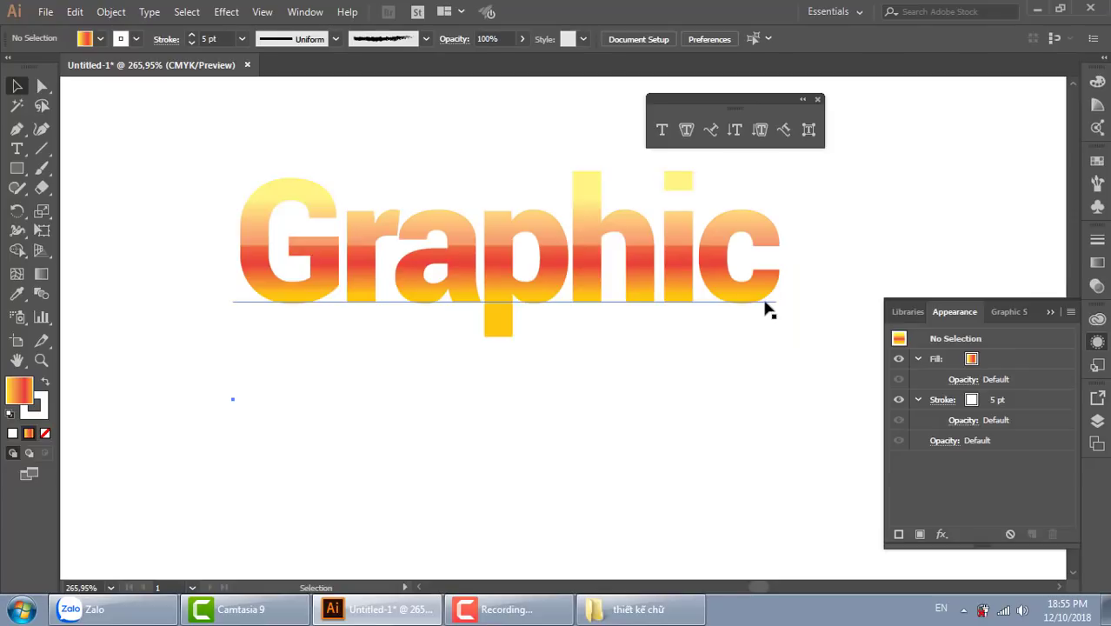
left_click_drag(235, 133, 839, 365)
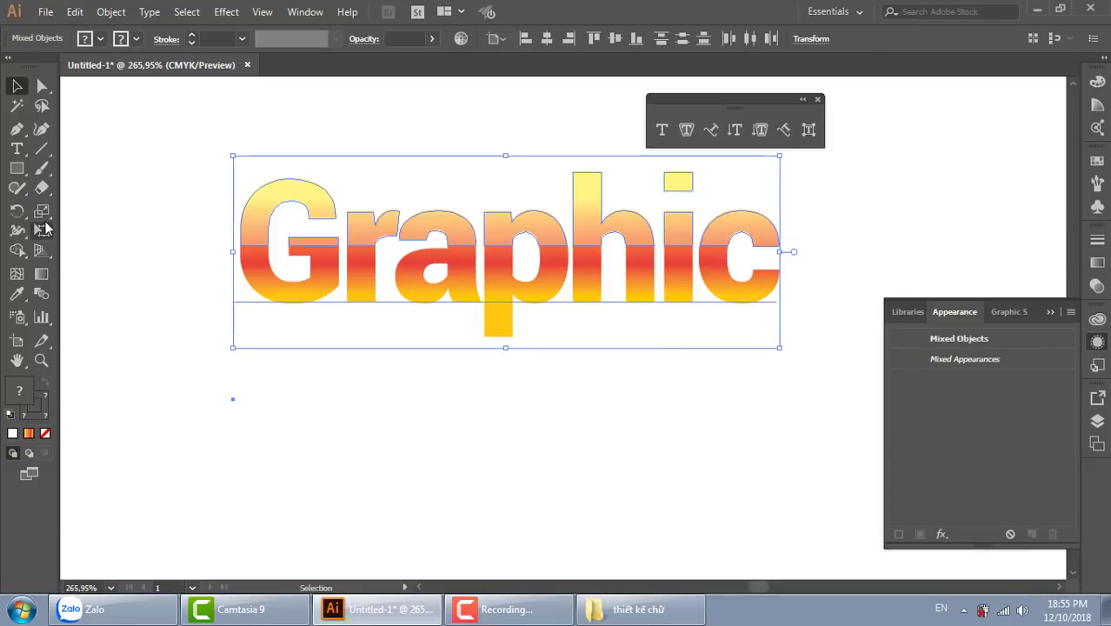
Step: Shear the Graphic text into a forward italic lean
left_click(48, 190)
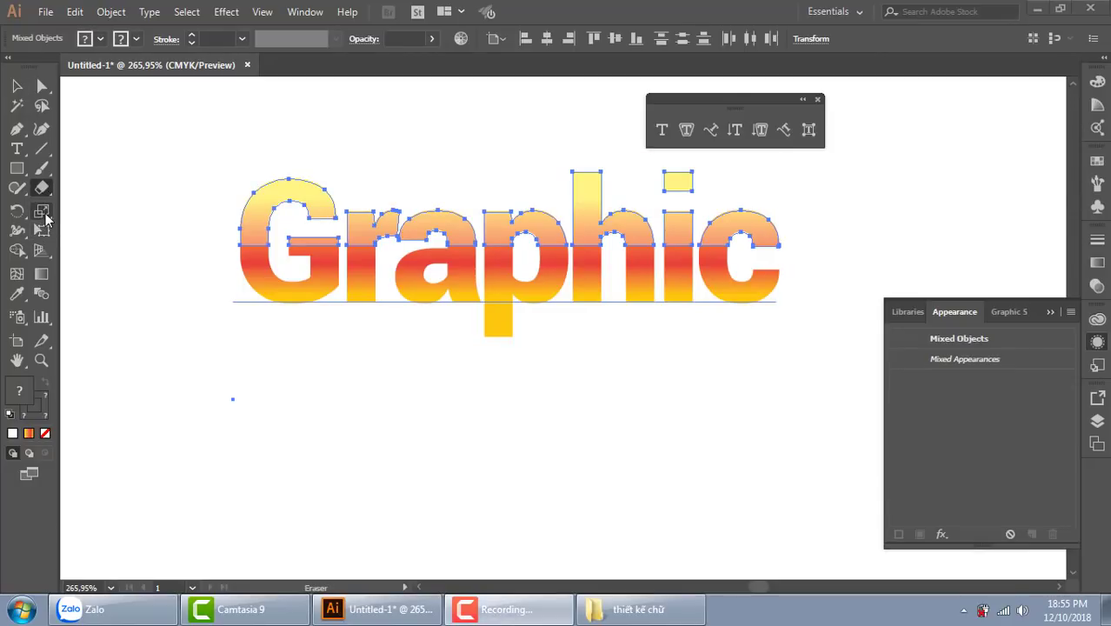
left_click_drag(47, 218, 87, 231)
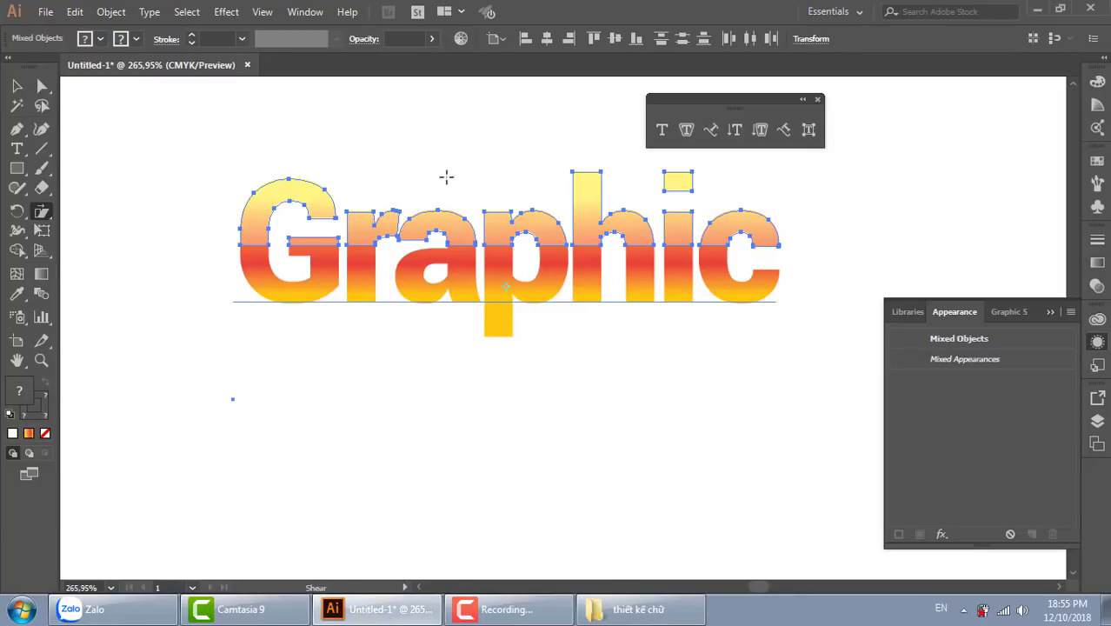
left_click_drag(446, 176, 461, 174)
key("ctrl+z")
mouse_move(511, 137)
left_mouse_down()
mouse_move(534, 141)
mouse_move(580, 395)
left_mouse_up()
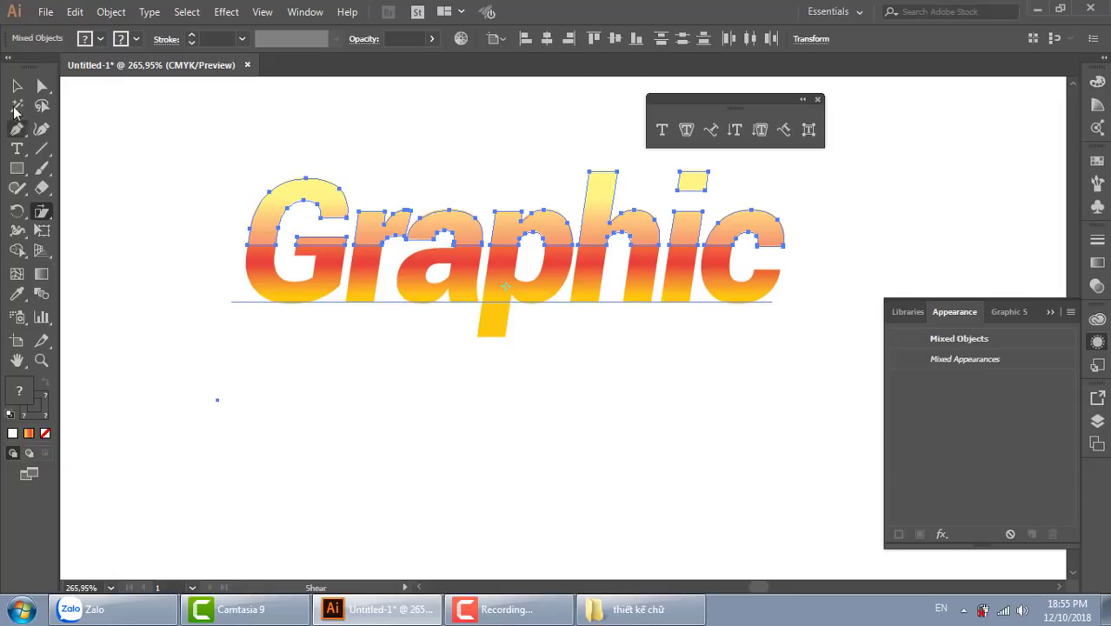
Step: Group the slanted Graphic text with the line beneath it
left_click(16, 85)
left_click(391, 144)
mouse_move(302, 80)
left_mouse_down()
mouse_move(575, 372)
mouse_move(748, 480)
left_mouse_up()
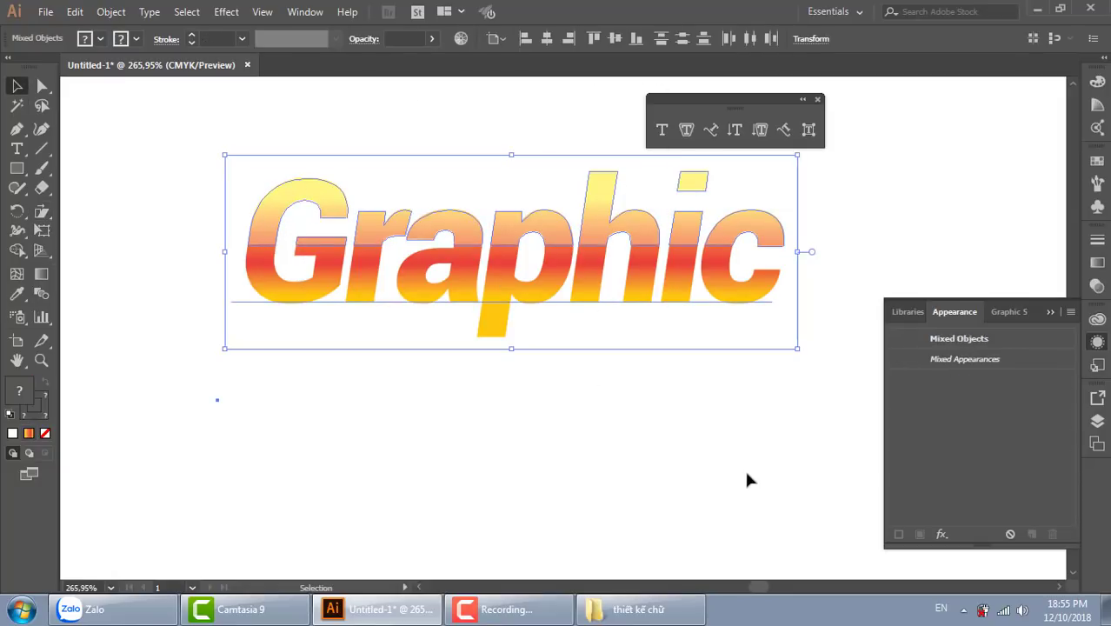
key("ctrl+g")
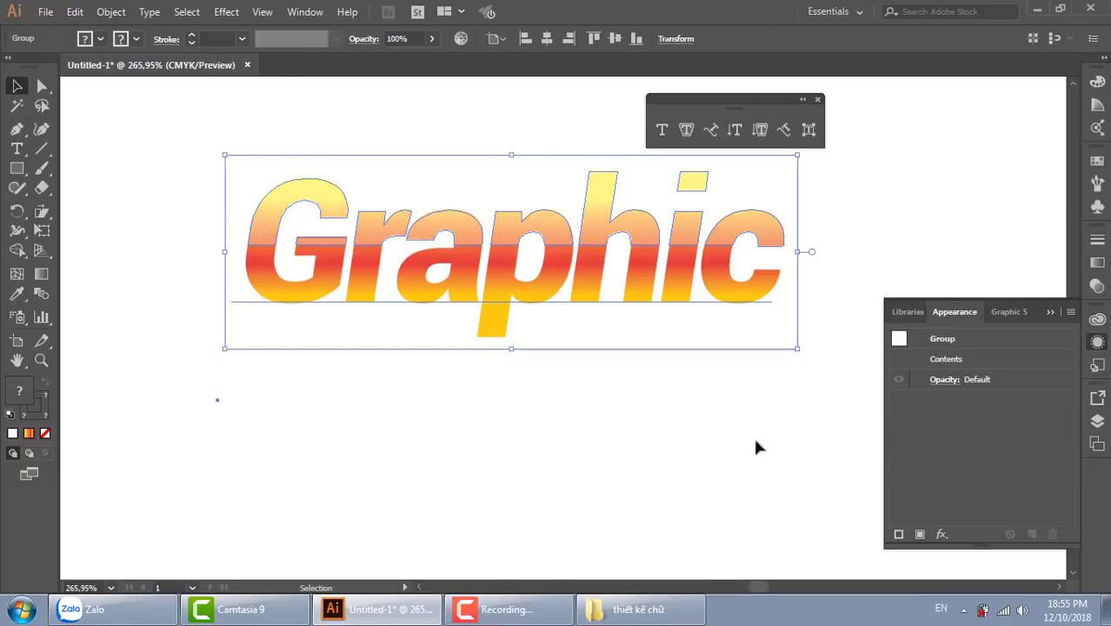
Step: Add a drop shadow to the Graphic text with 2 px X and Y offsets and 2 px blur
left_click(227, 12)
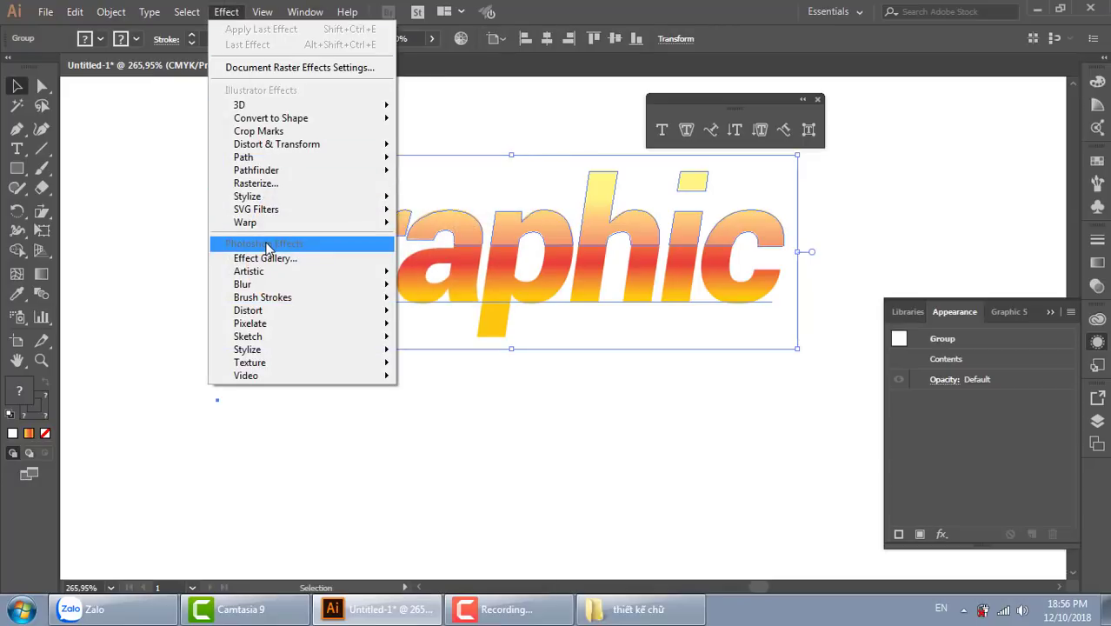
mouse_move(248, 196)
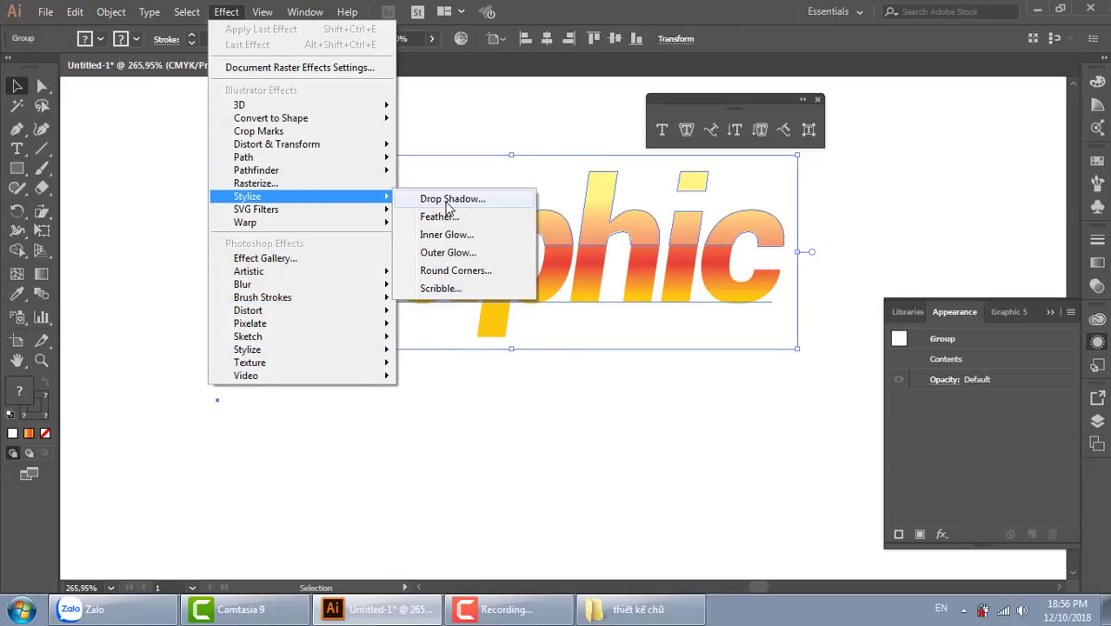
left_click(448, 202)
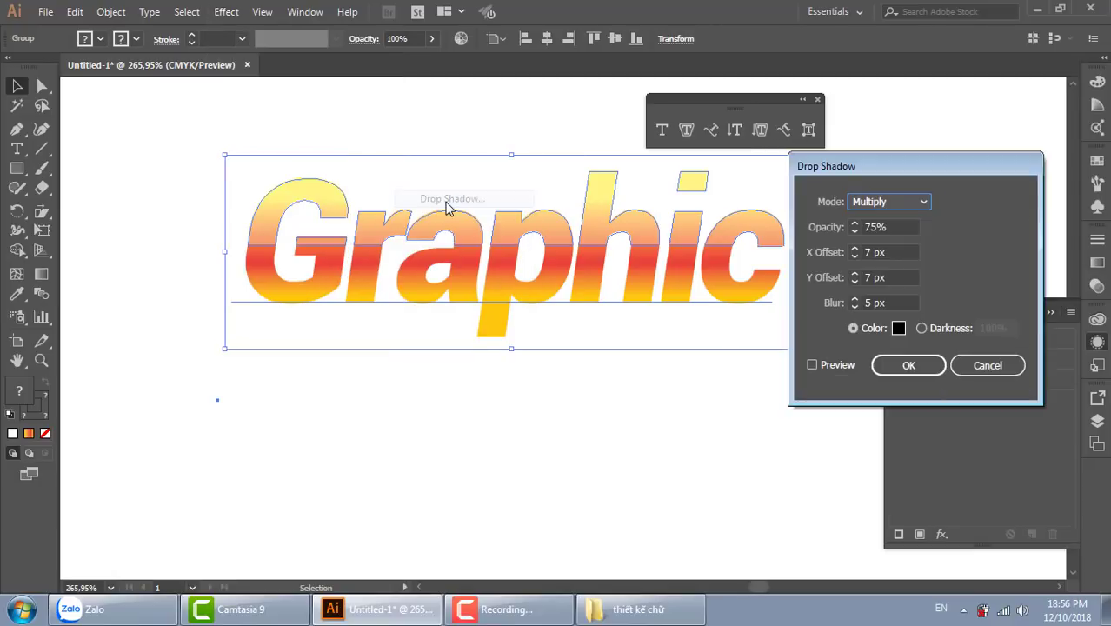
left_click(812, 366)
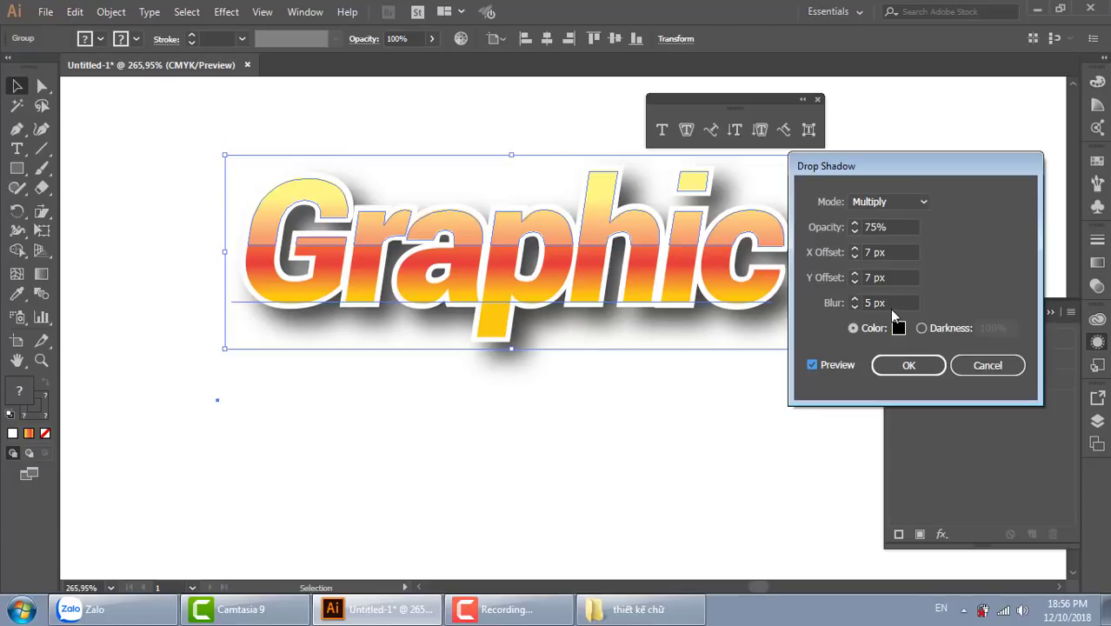
left_click(855, 306)
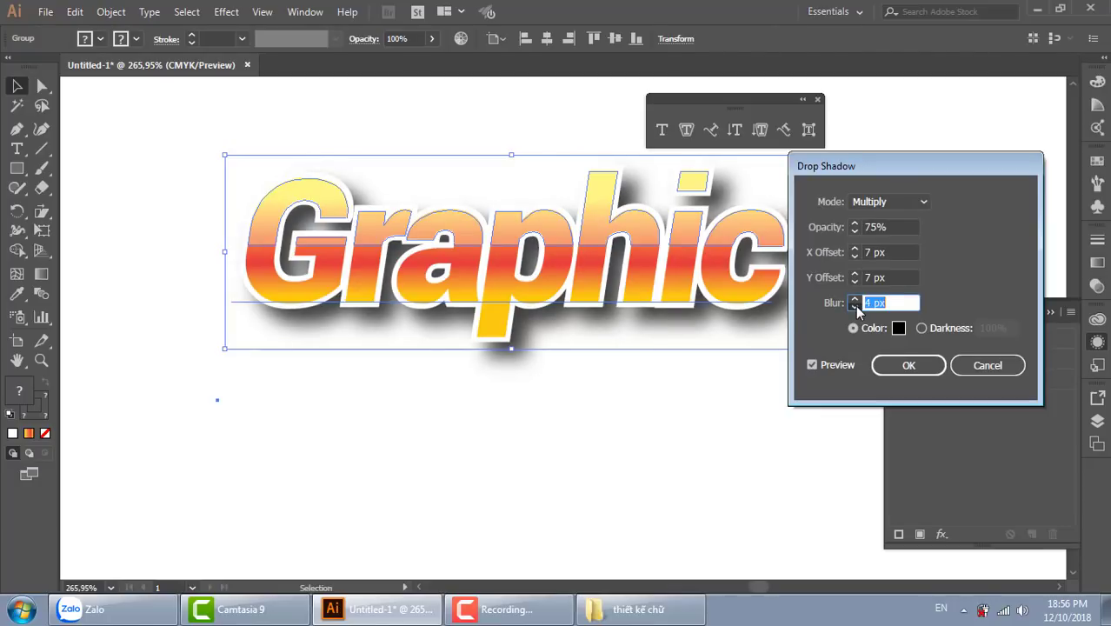
left_click(855, 306)
left_click(854, 281)
left_click(855, 281)
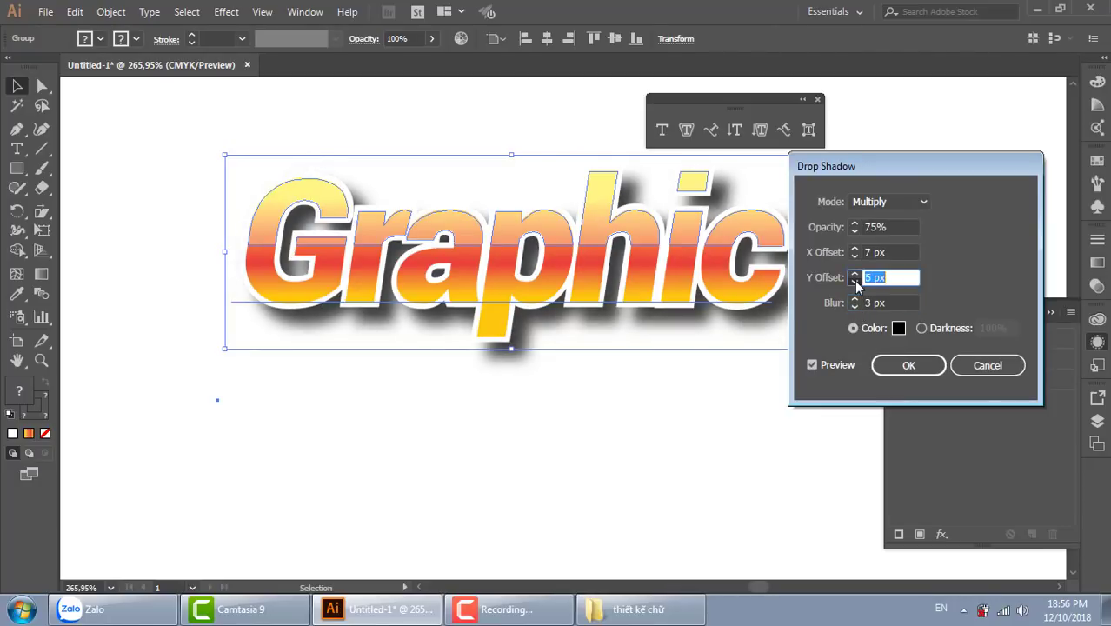
left_click(855, 255)
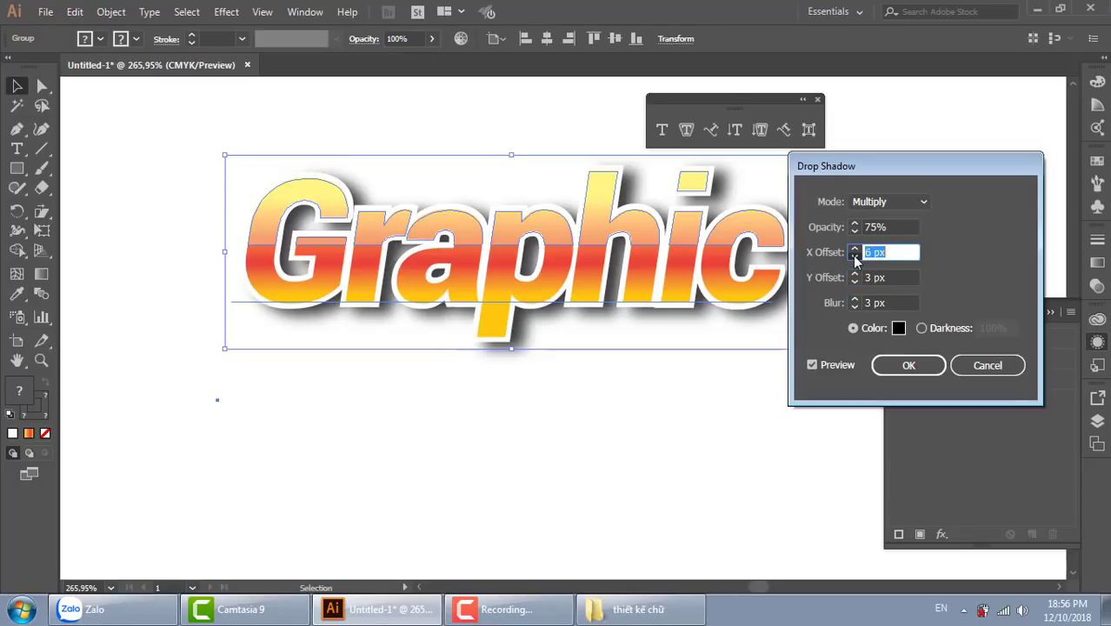
left_click(855, 255)
left_click(855, 256)
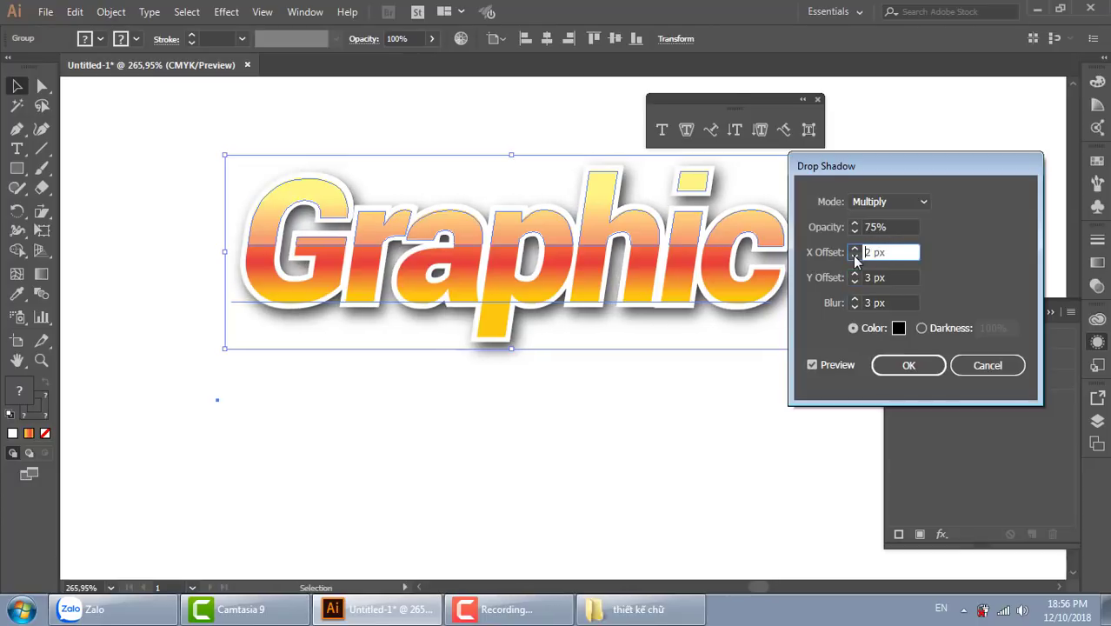
left_click(855, 307)
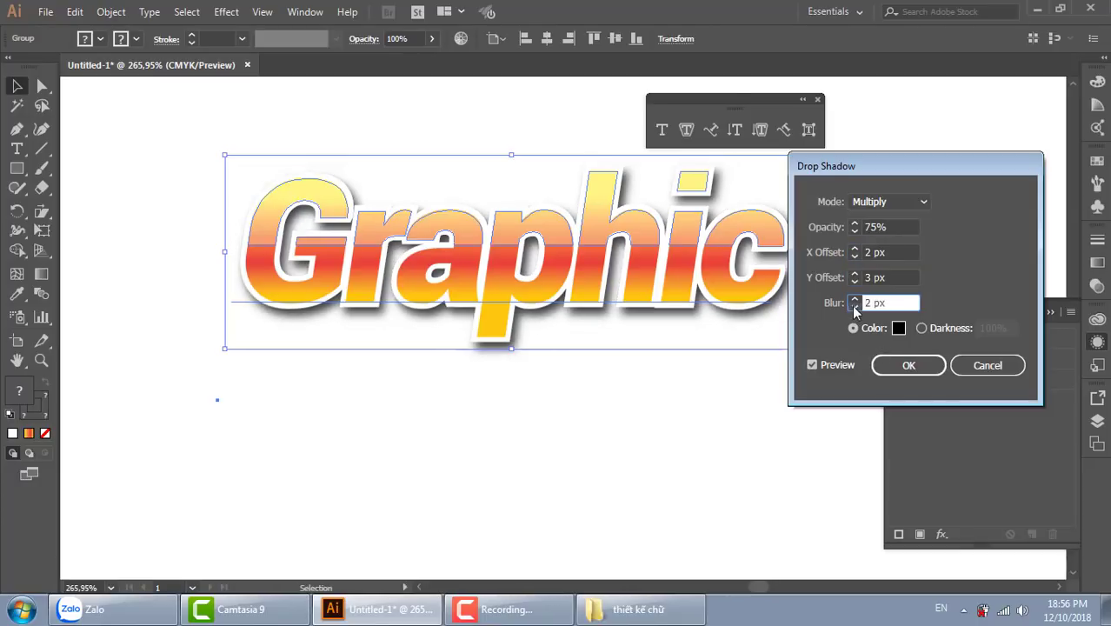
left_click(854, 280)
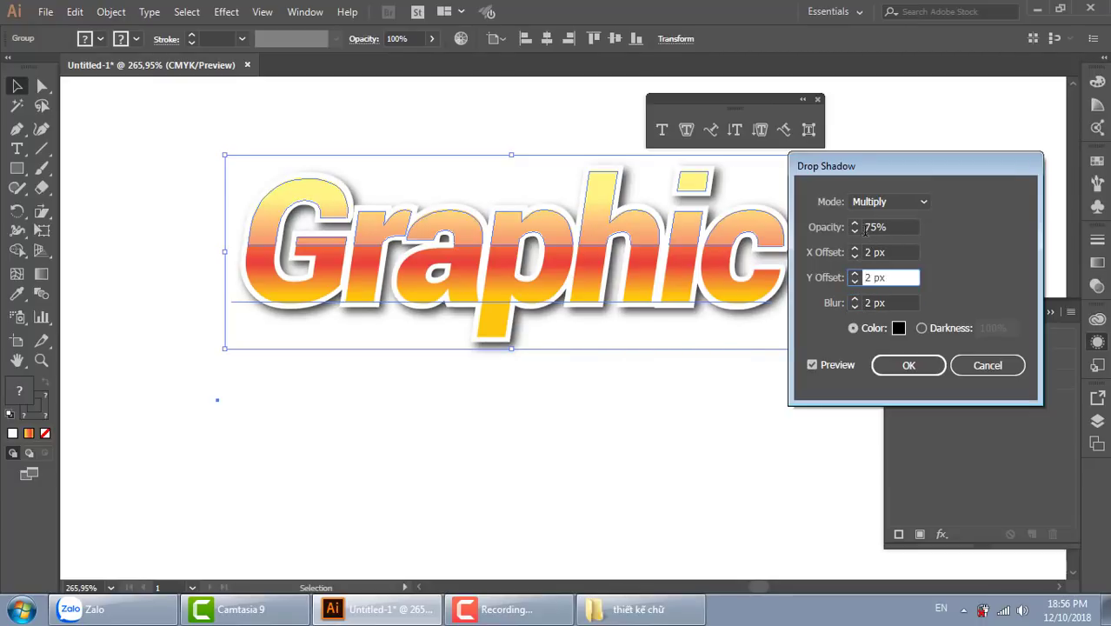
Step: Set the drop shadow opacity to 20% and apply it
left_click(856, 231)
left_click(856, 231)
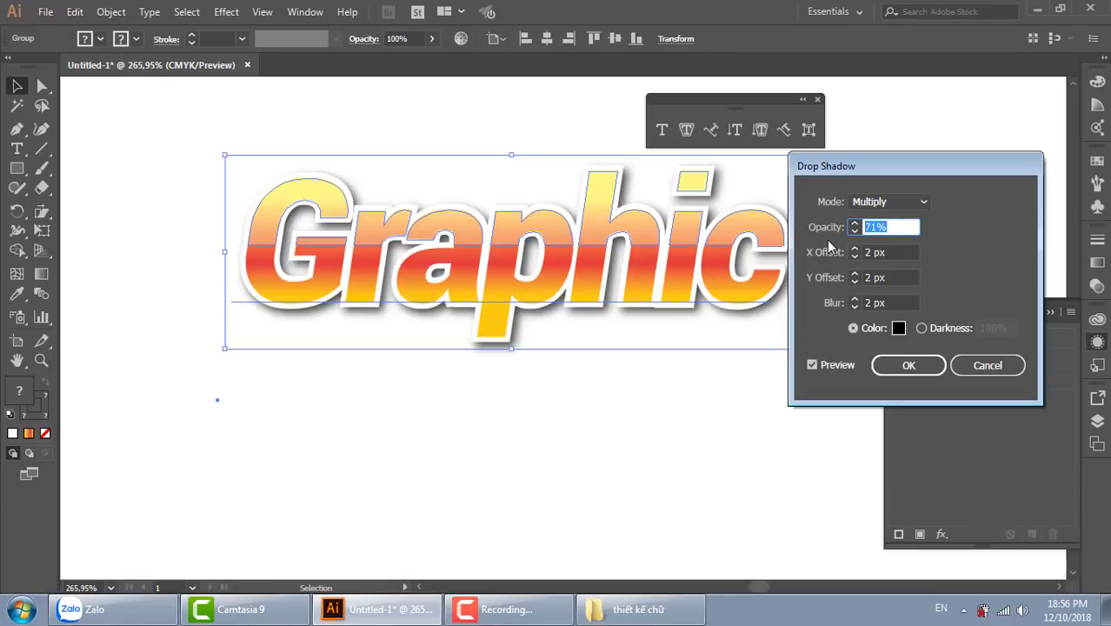
key("BackSpace")
type("10")
key("Tab")
key("shift+Tab")
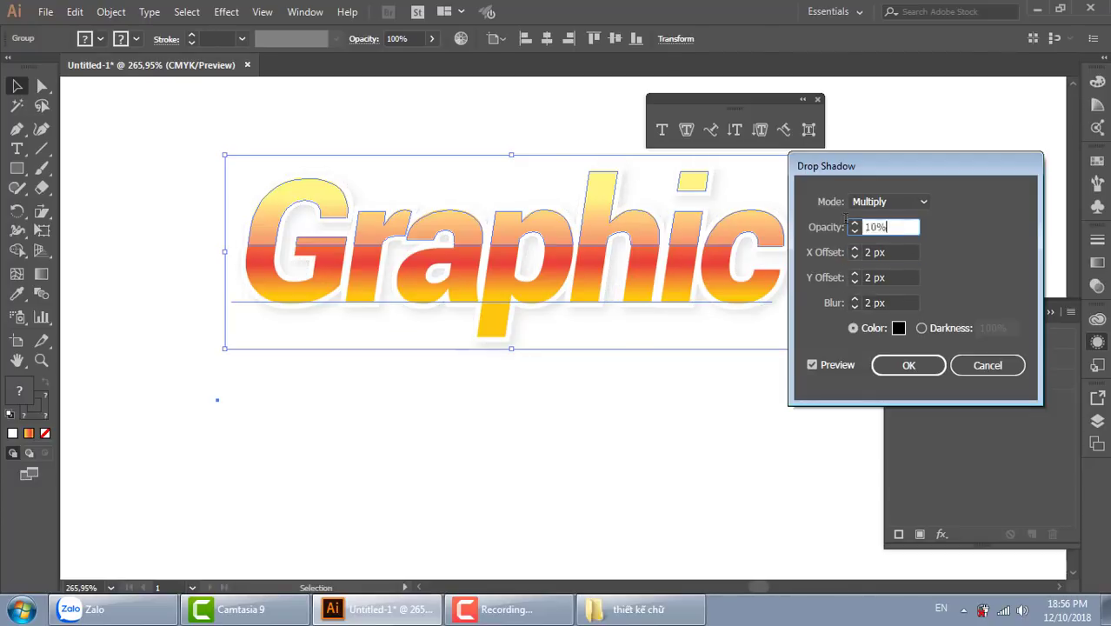
key("ctrl+a")
type("20")
left_click(892, 252)
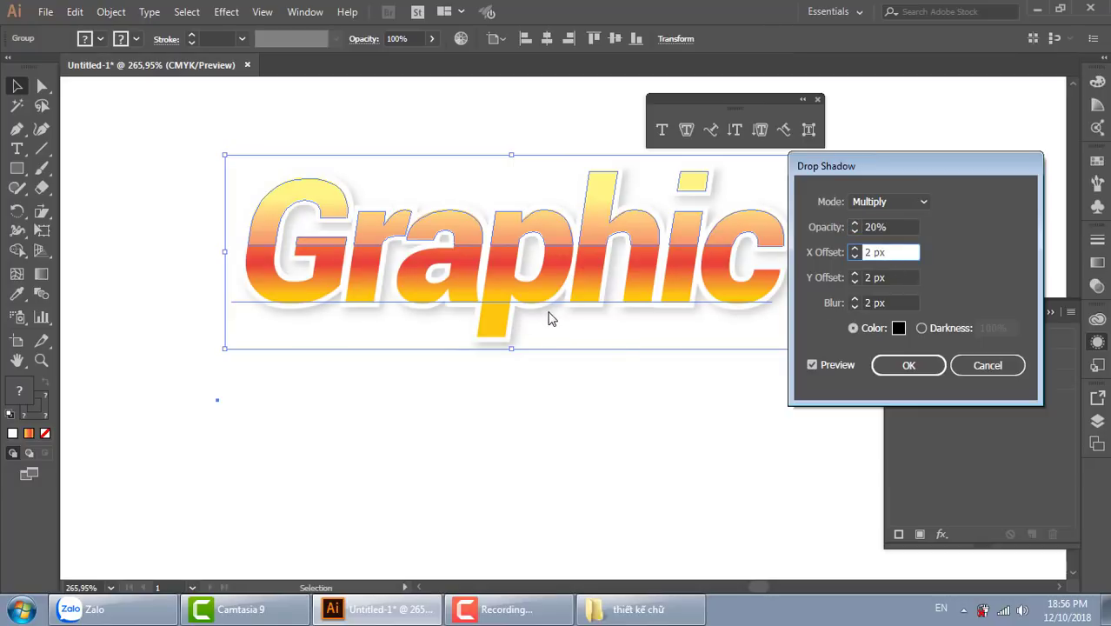
left_click(924, 366)
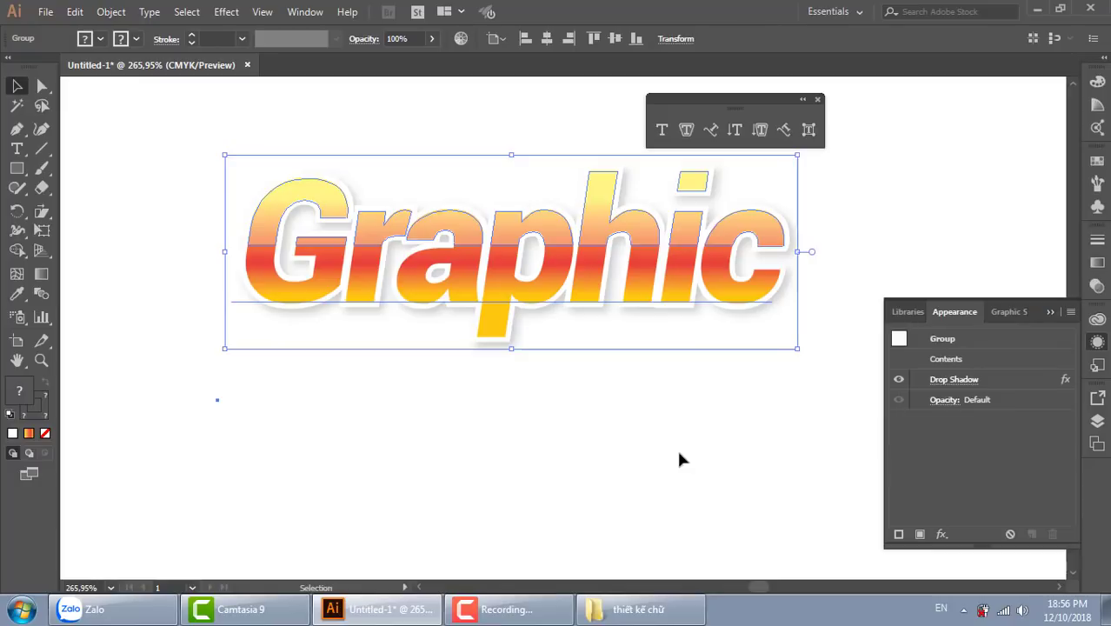
left_click(680, 454)
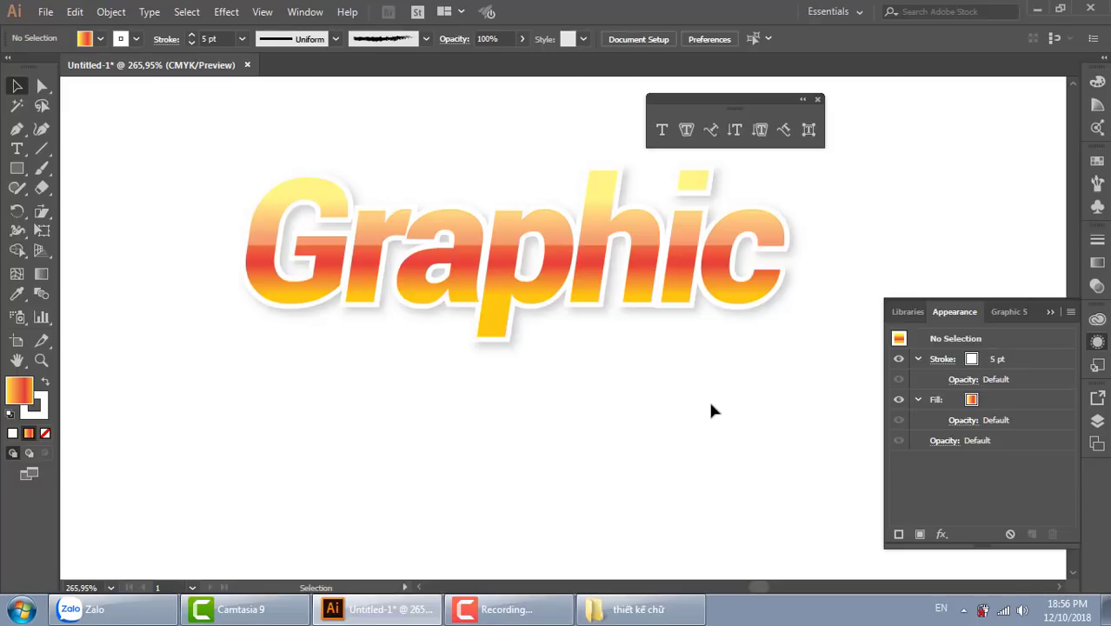
Step: Zoom out and move the black Graphic text to sit beside the finished gradient version
key("ctrl+minus")
key("ctrl+minus")
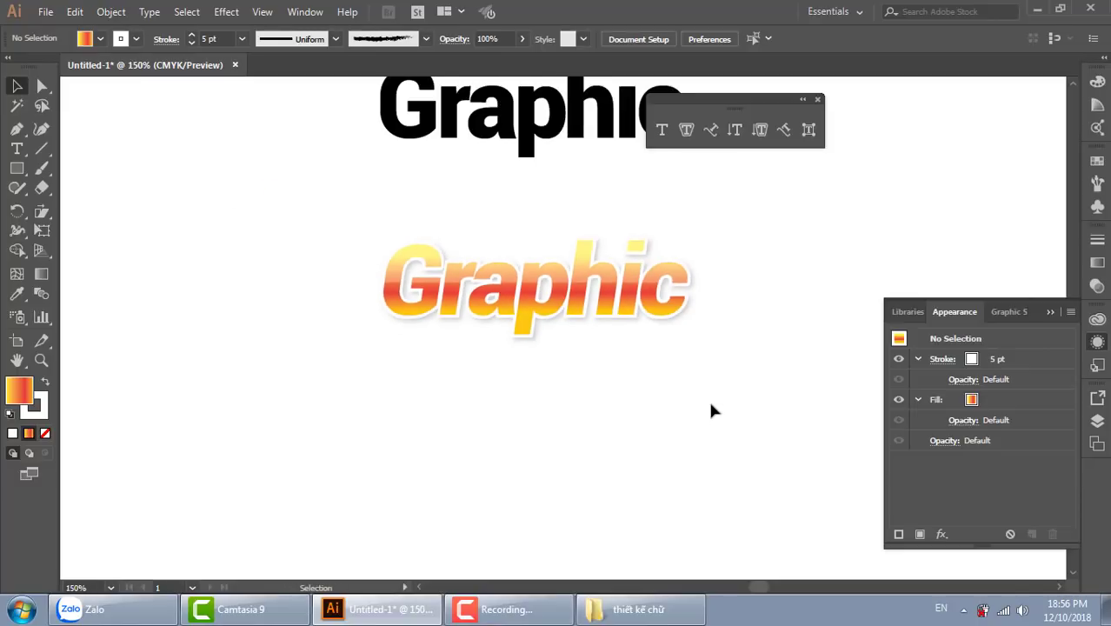
left_click_drag(748, 296, 565, 428)
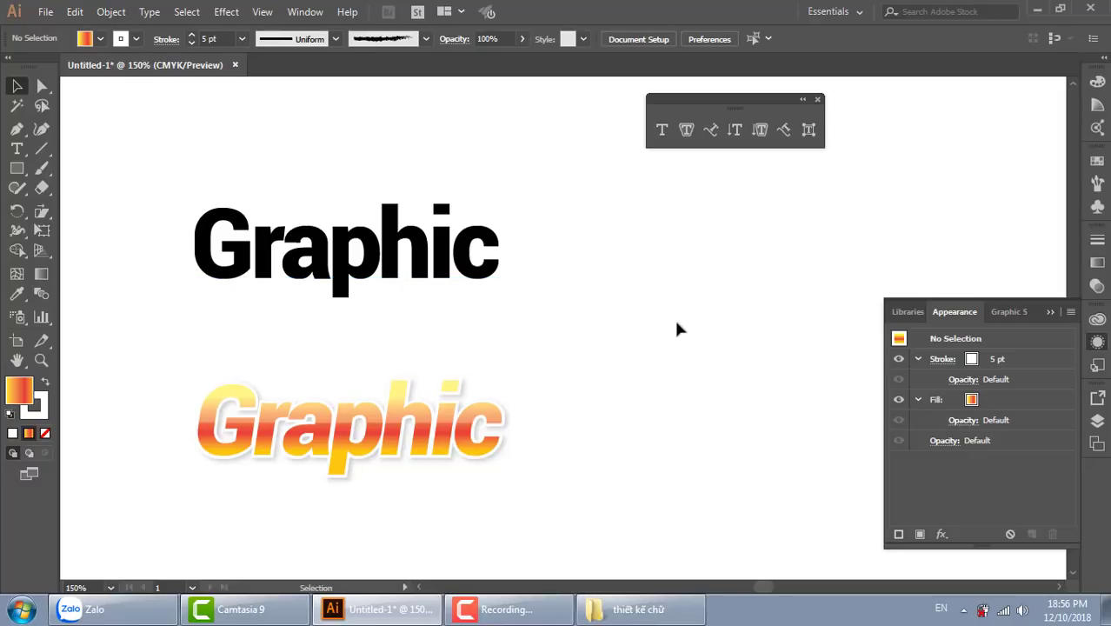
left_click_drag(363, 280, 748, 305)
left_click_drag(783, 343, 614, 340)
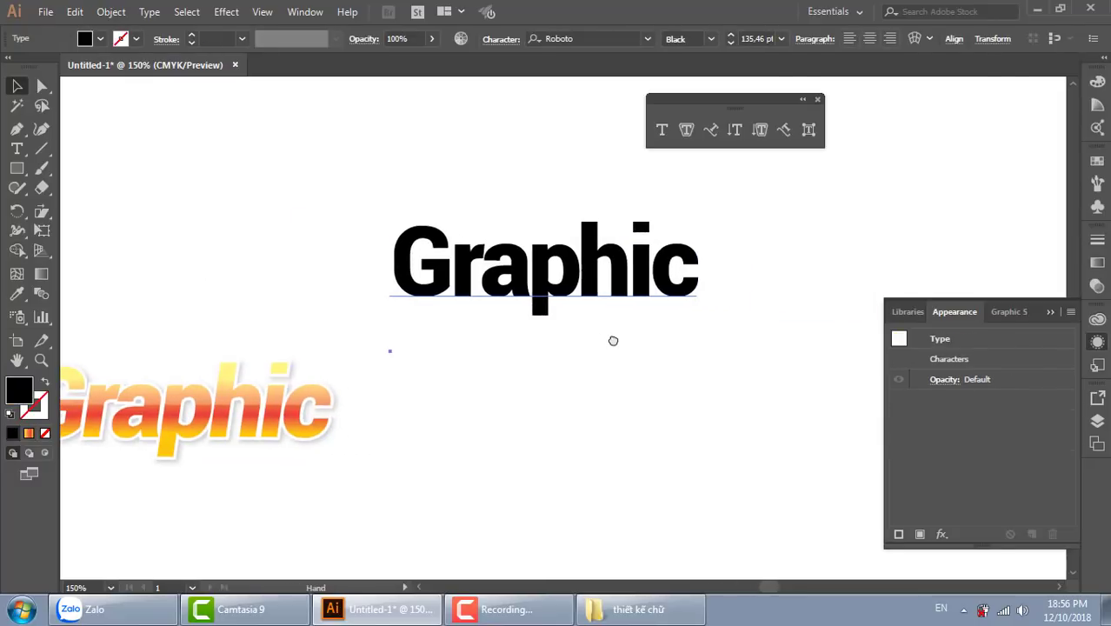
left_click_drag(615, 243, 631, 307)
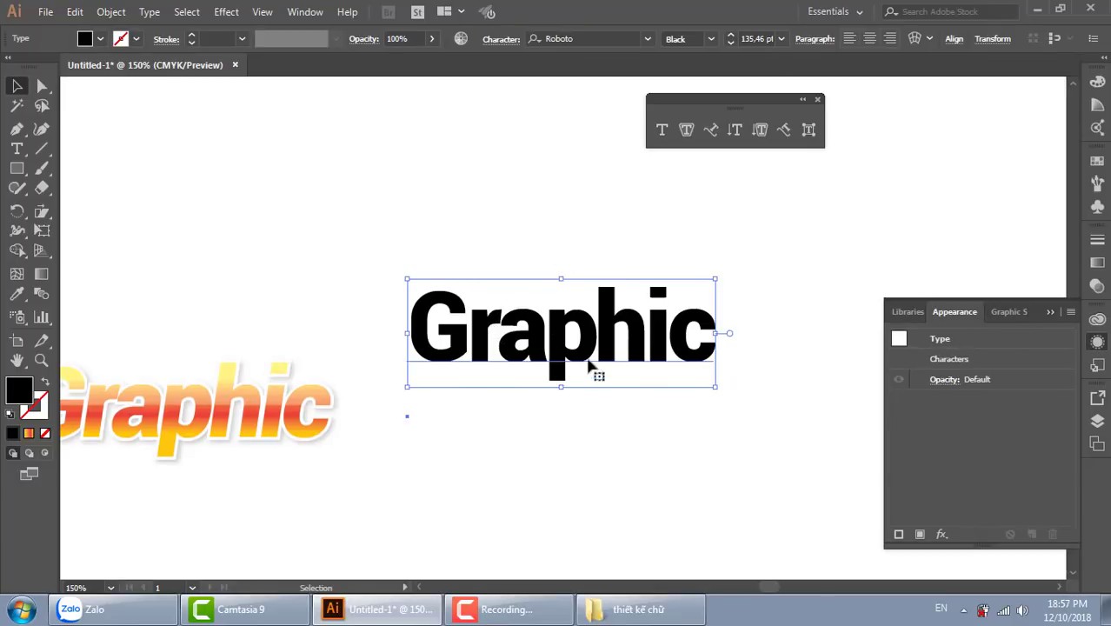
left_click(1071, 313)
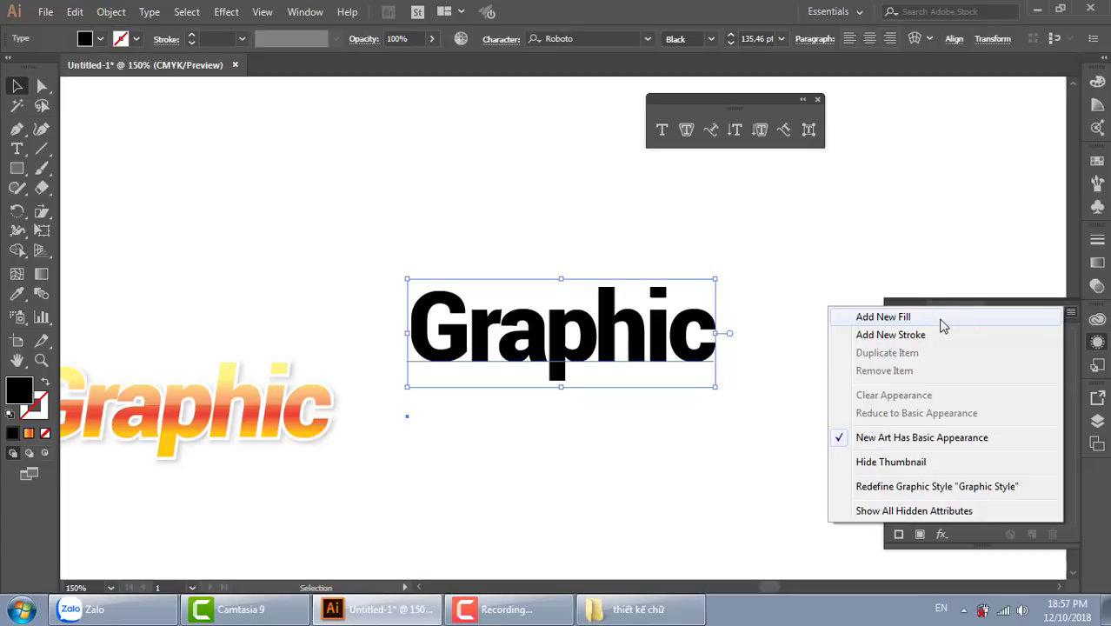
Step: Add a new fill to the black Graphic text using the Orange, Yellow gradient
left_click(943, 322)
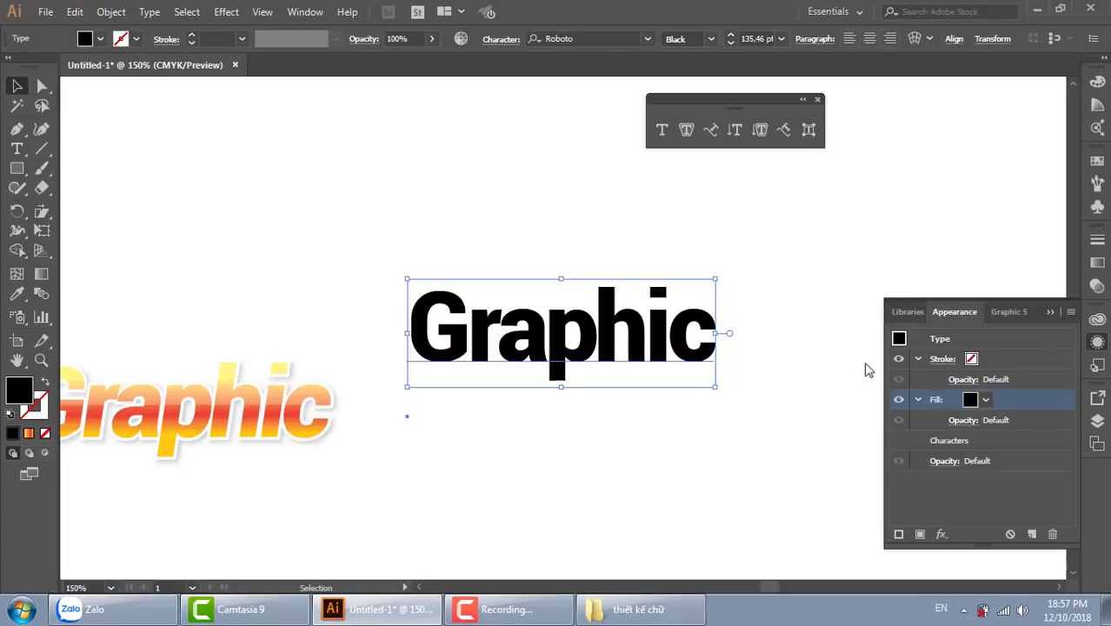
left_click(985, 400)
left_click(824, 468)
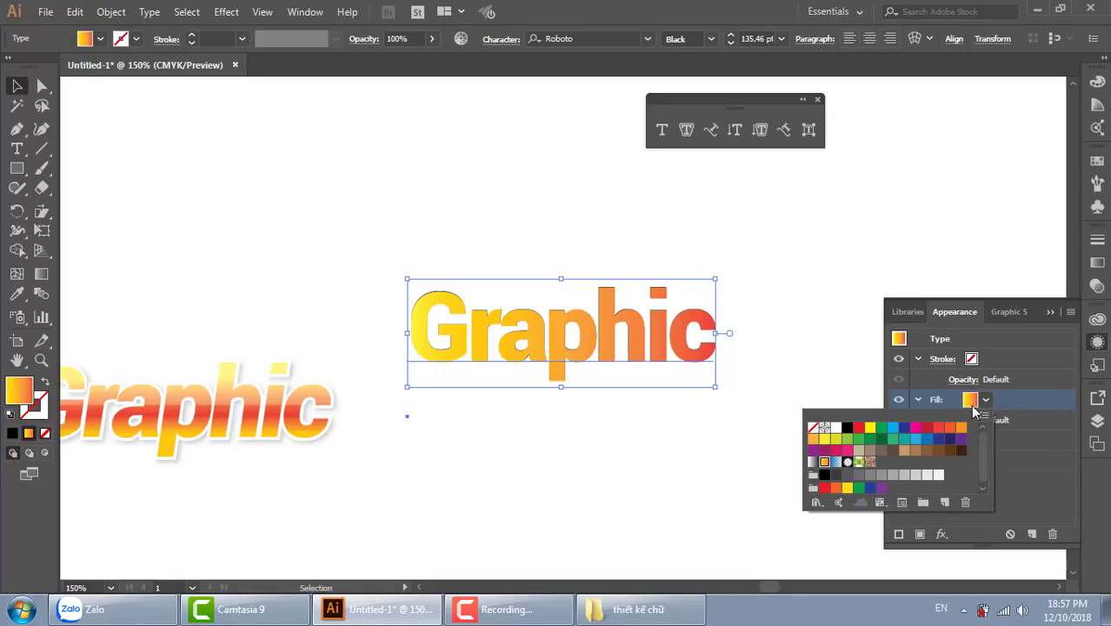
left_click(974, 364)
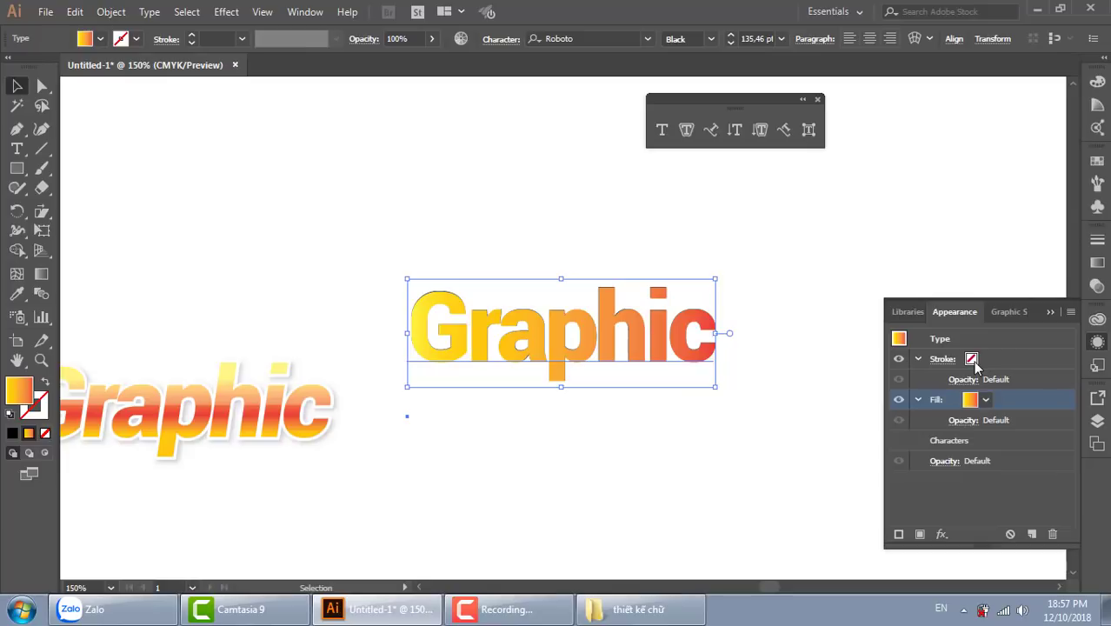
Step: Give the text a 4 pt grey outline placed behind the gradient fill
left_click(974, 364)
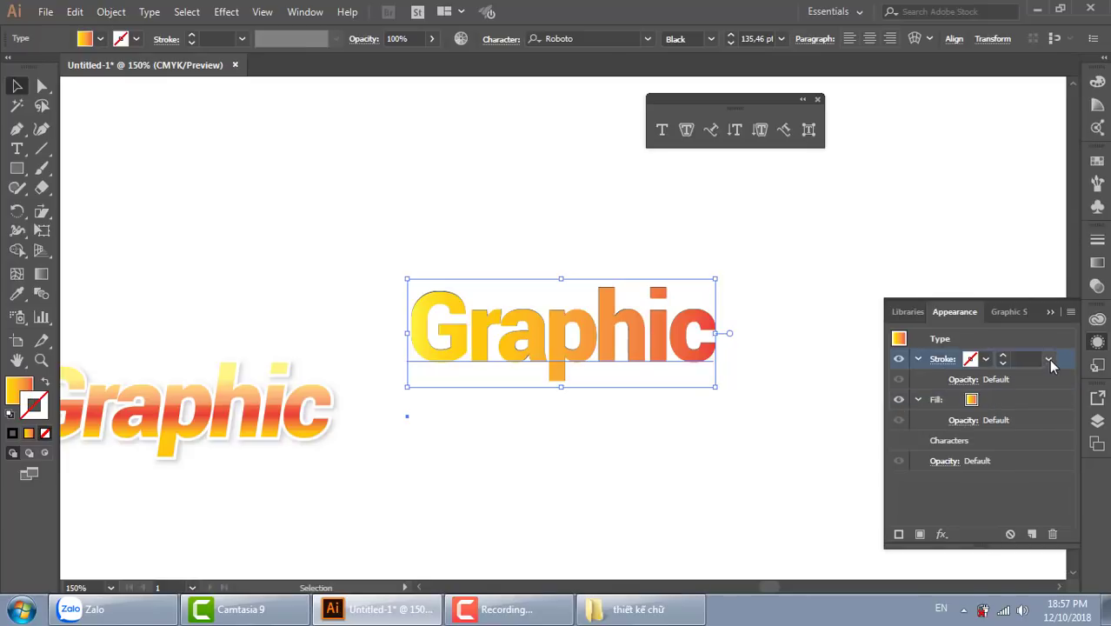
left_click(1049, 359)
left_click(1070, 117)
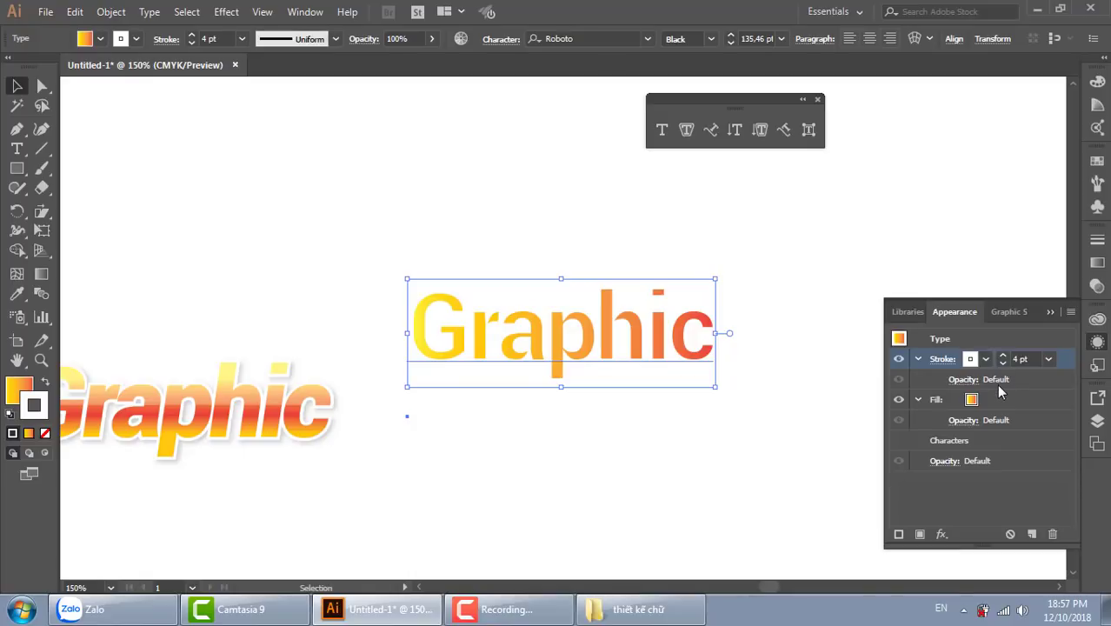
left_click(985, 360)
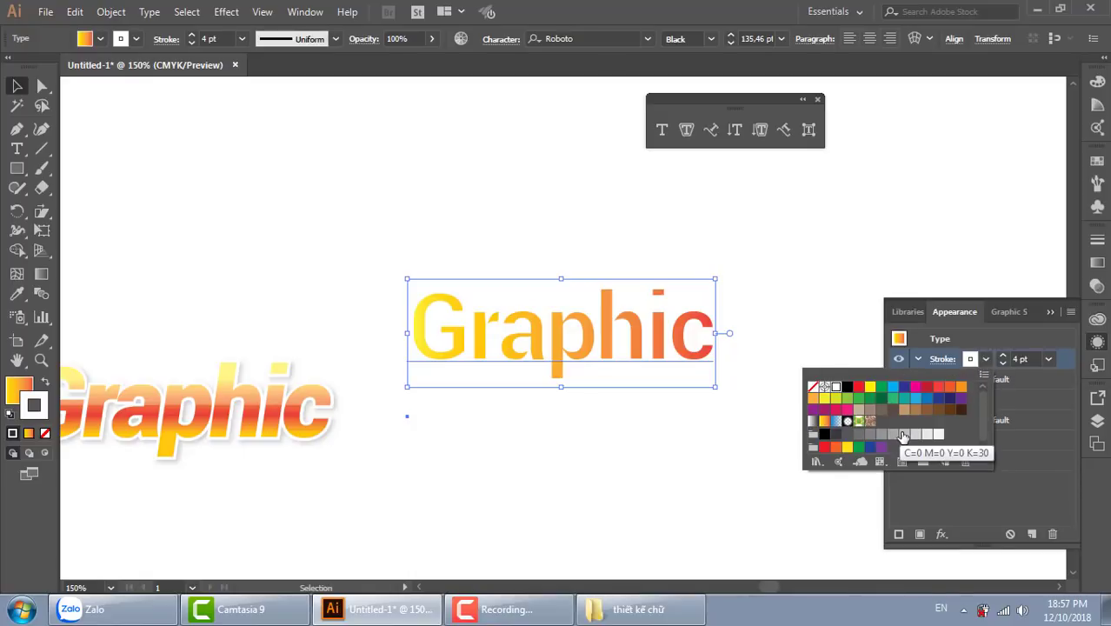
left_click(905, 433)
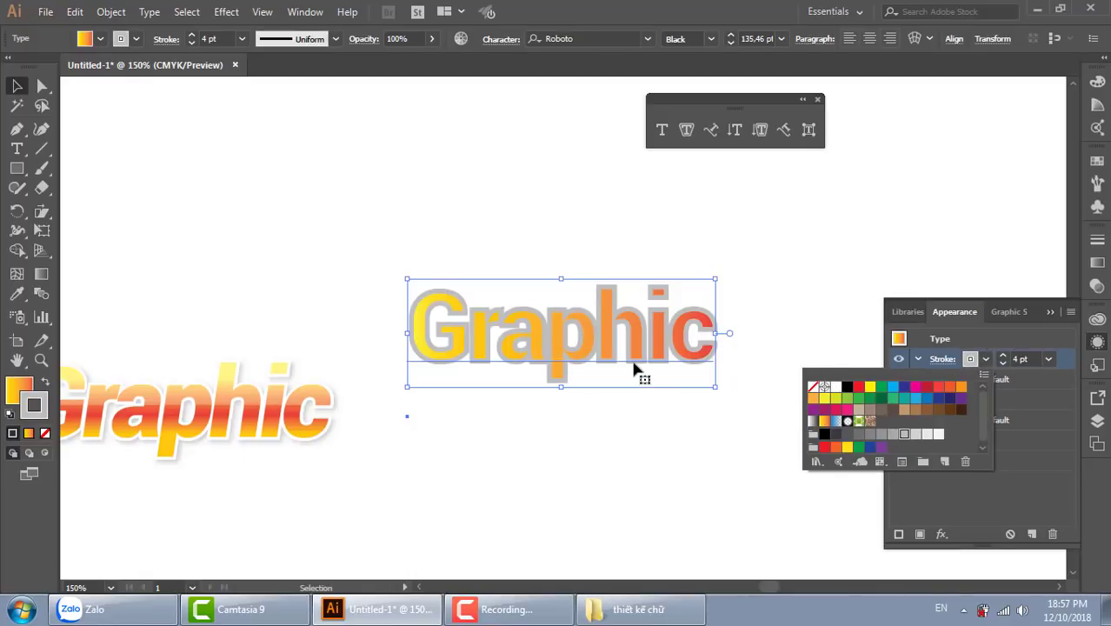
left_click(1051, 420)
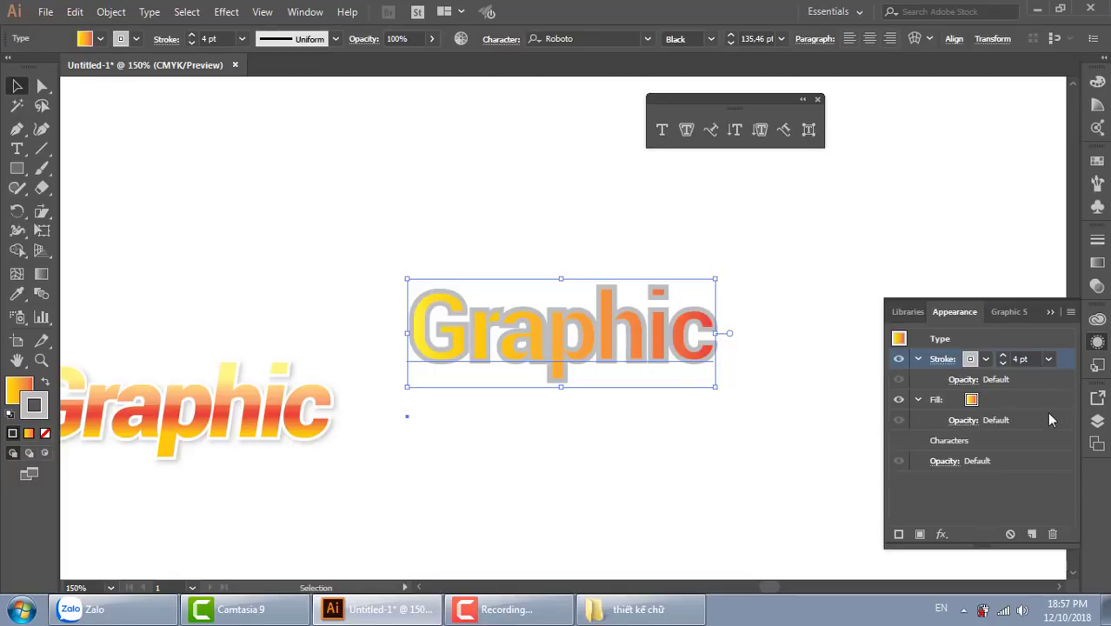
left_click_drag(1039, 402, 1040, 355)
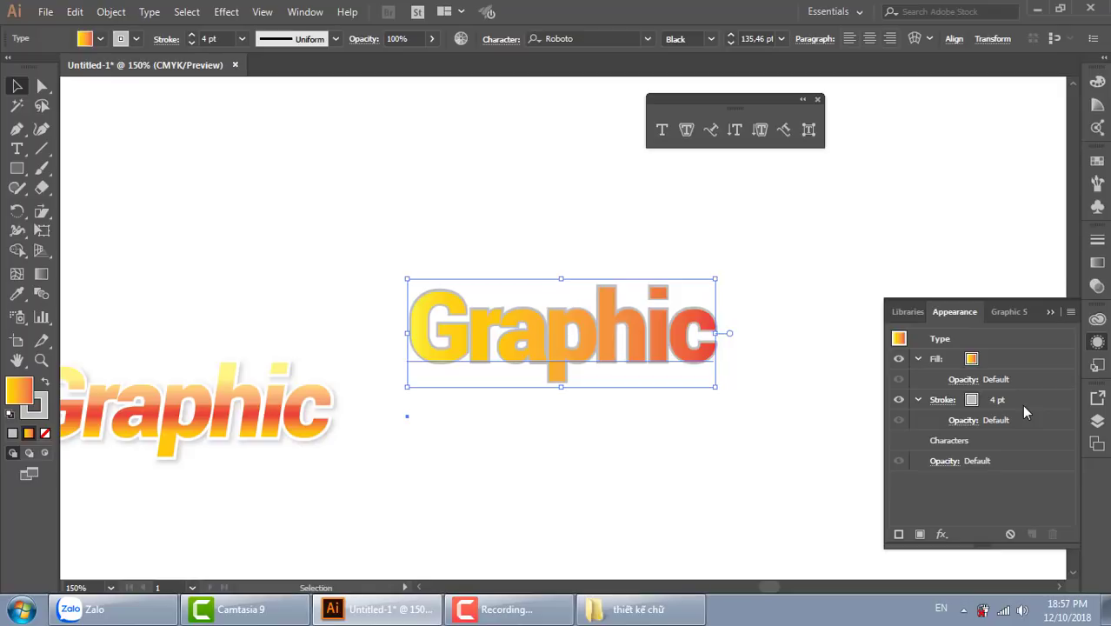
key("ctrl+plus")
key("ctrl+plus")
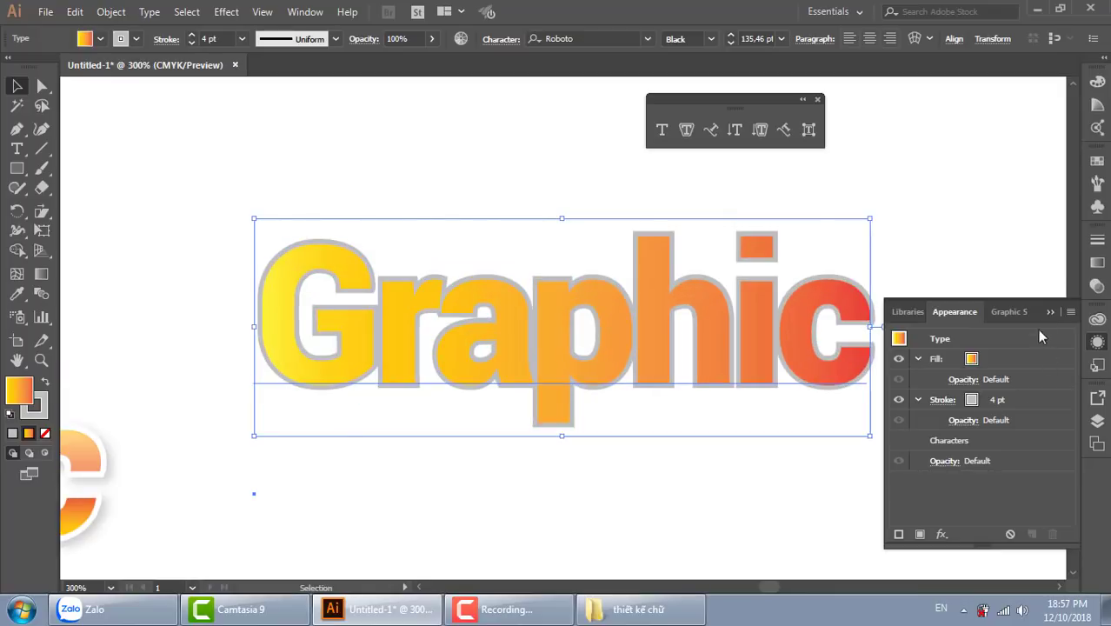
Step: Add a second dark brown stroke to the Graphic text at 1 pt weight
left_click(1072, 312)
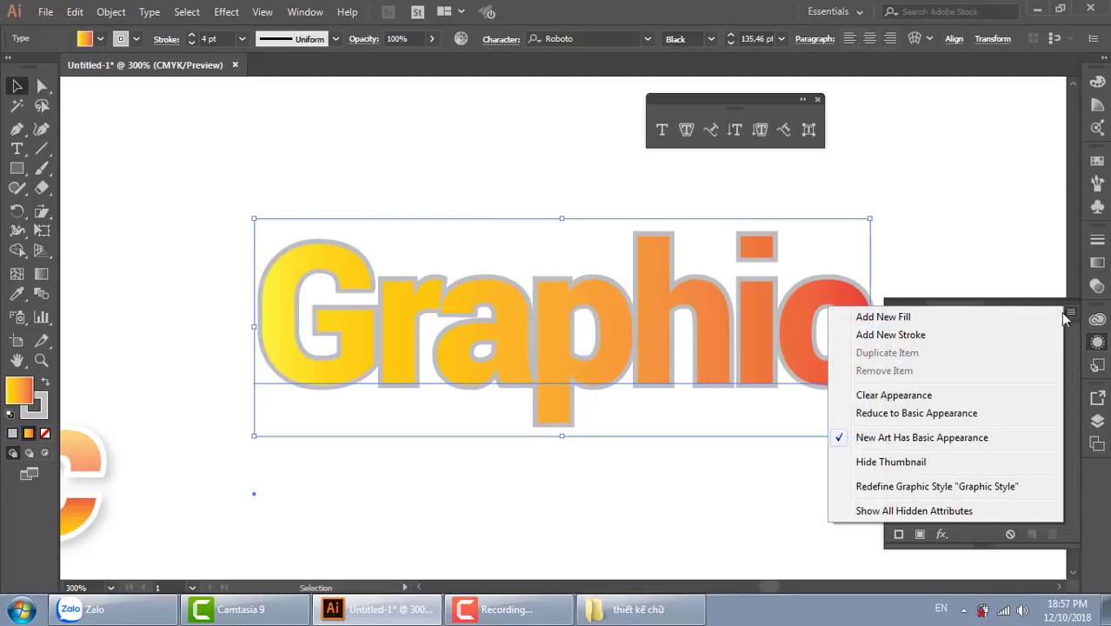
left_click(942, 338)
left_click(986, 362)
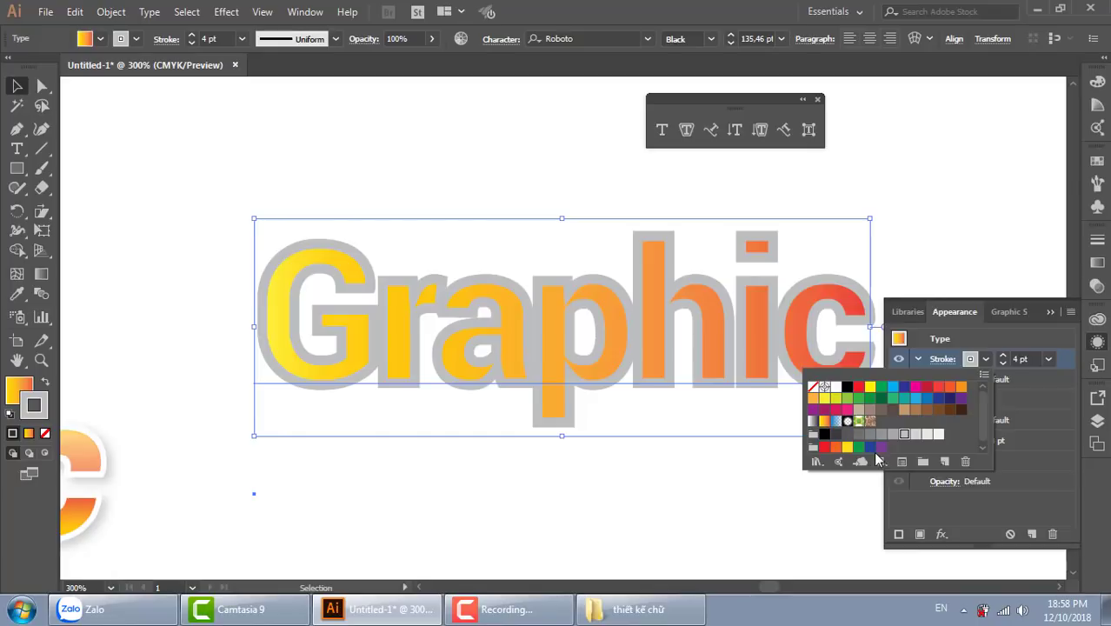
left_click(946, 412)
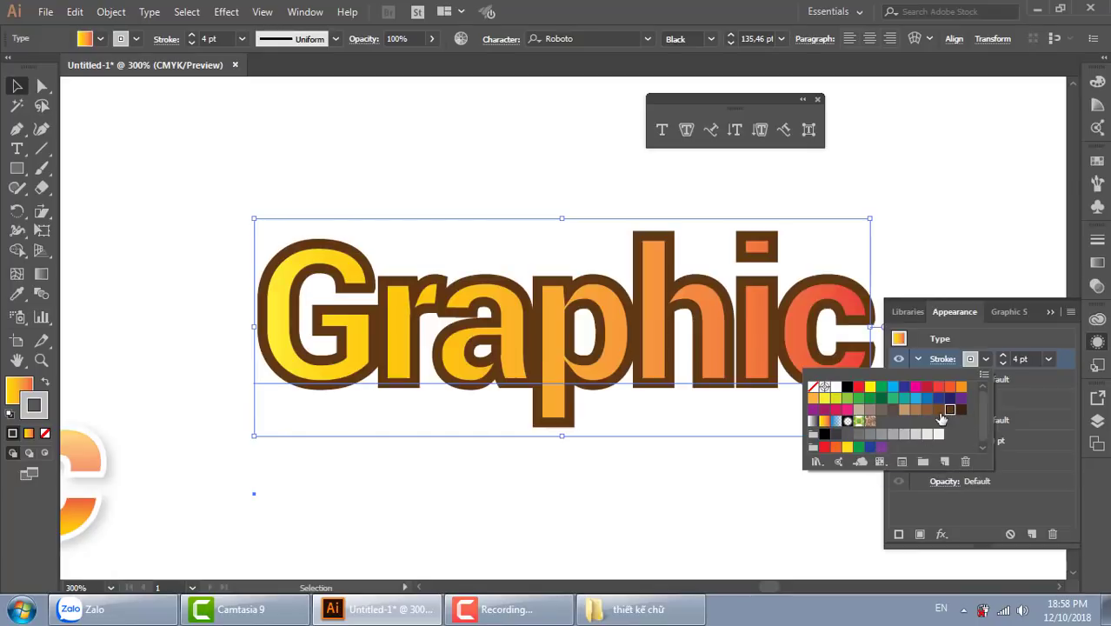
left_click(1055, 359)
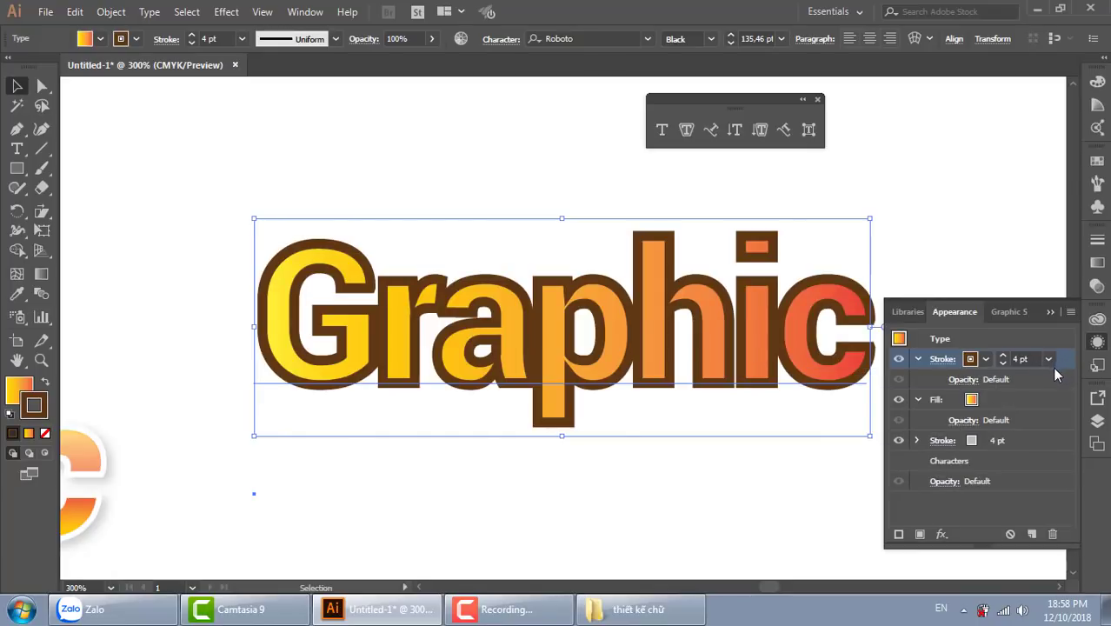
left_click(1068, 38)
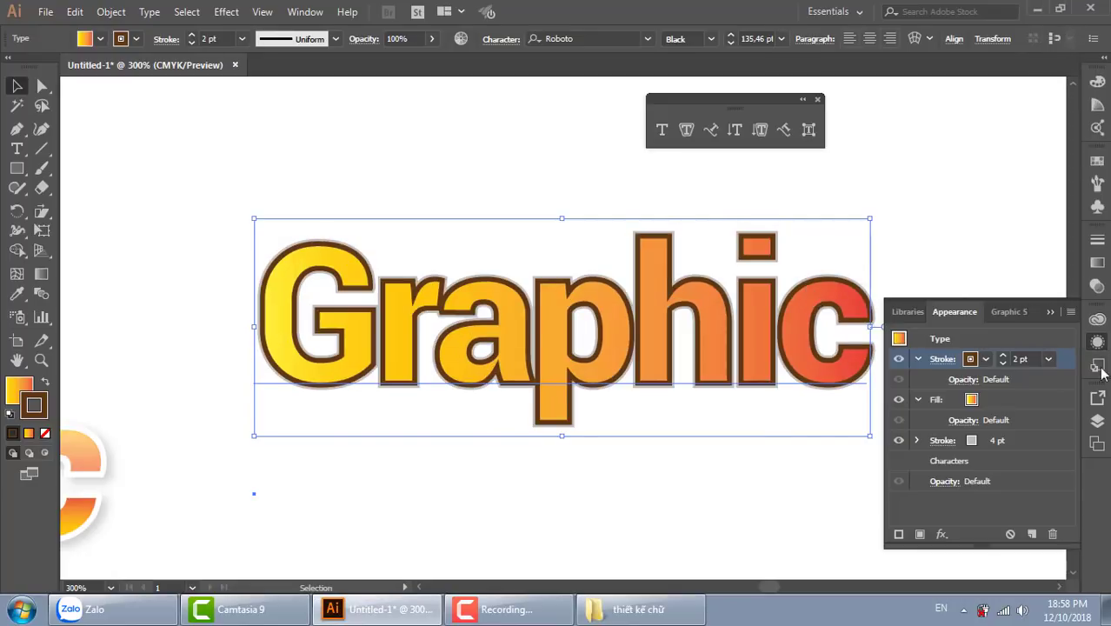
left_click(1050, 359)
left_click(1068, 20)
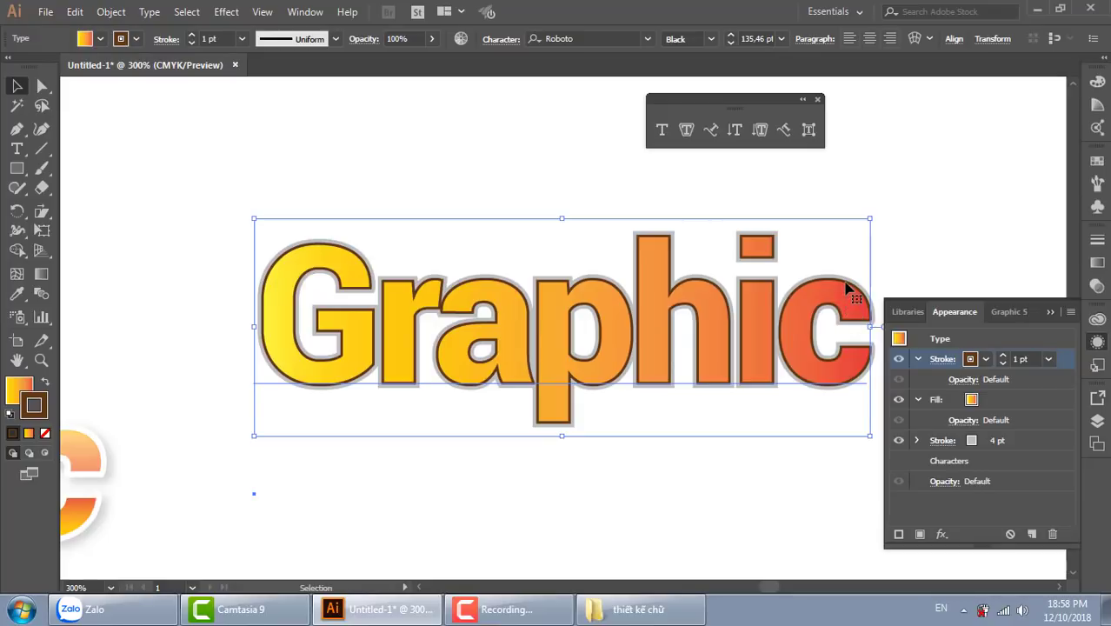
Step: Make the 1 pt brown stroke dashed with a 2 pt dash length
left_click(943, 359)
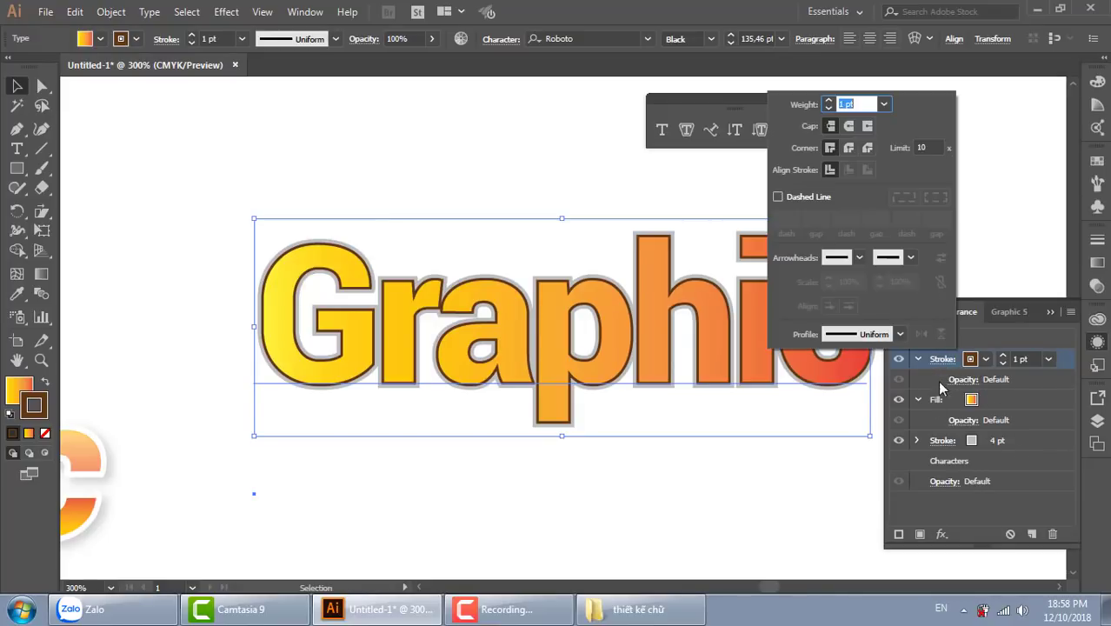
left_click(779, 198)
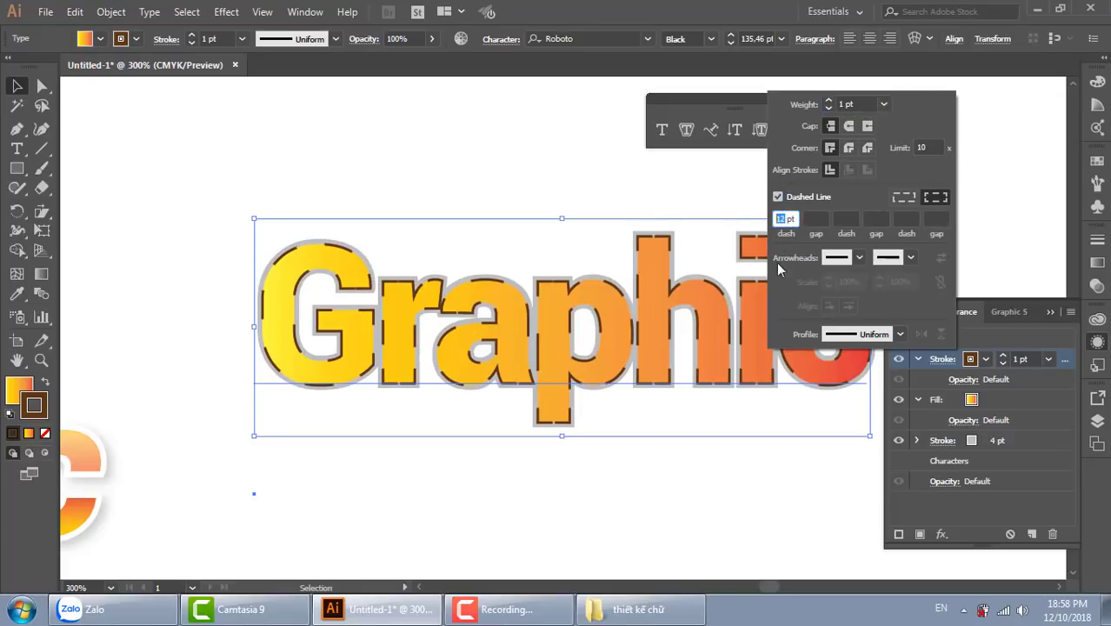
type("2")
key("Return")
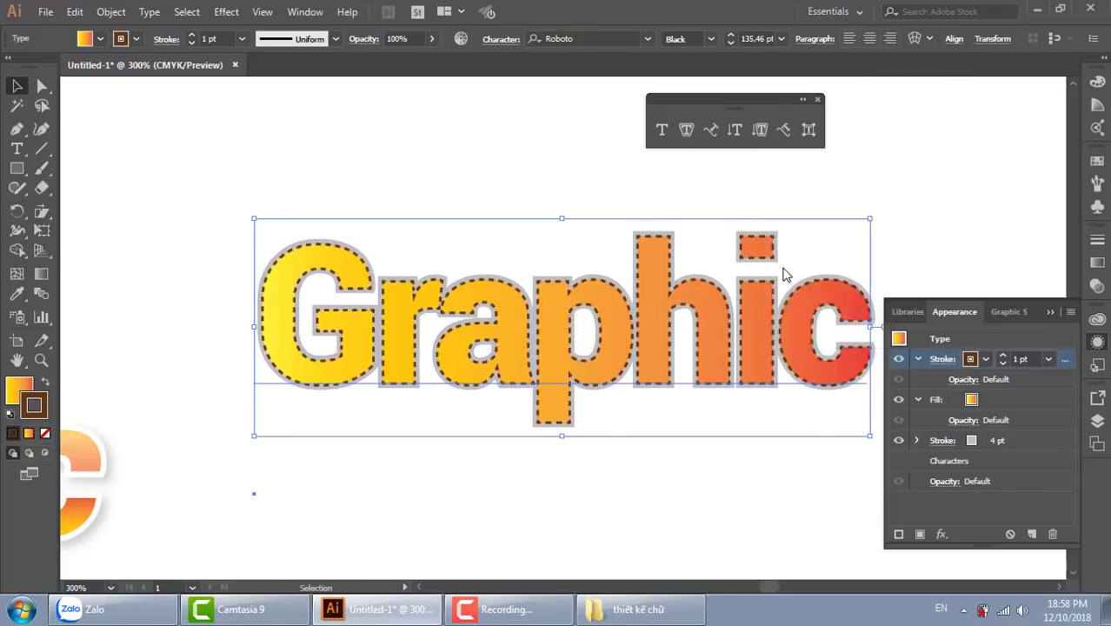
left_click(1044, 228)
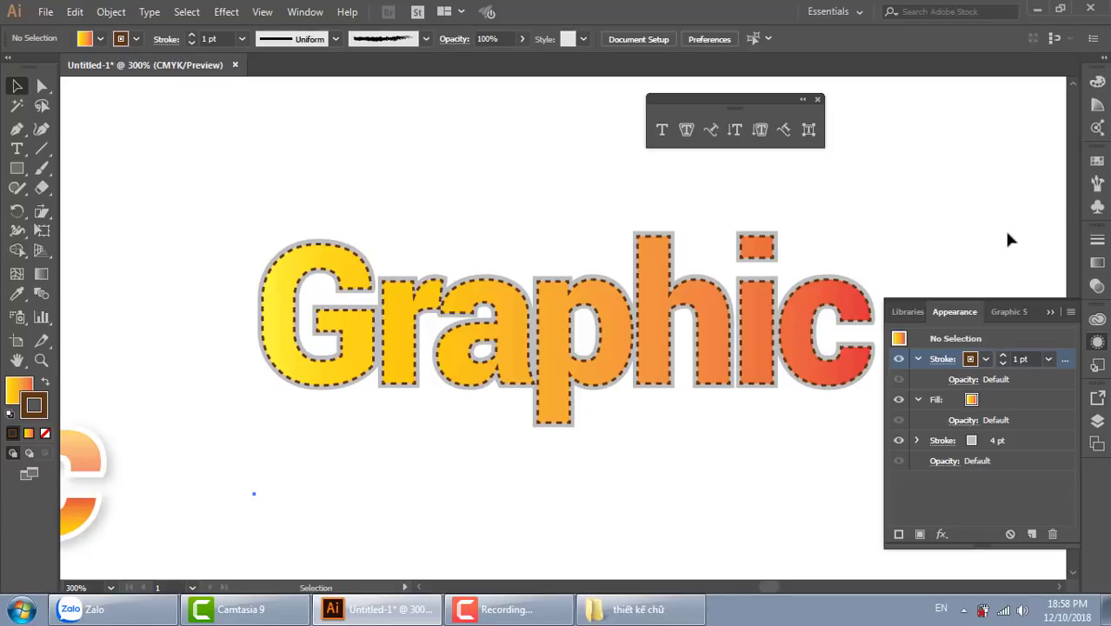
left_click(796, 335)
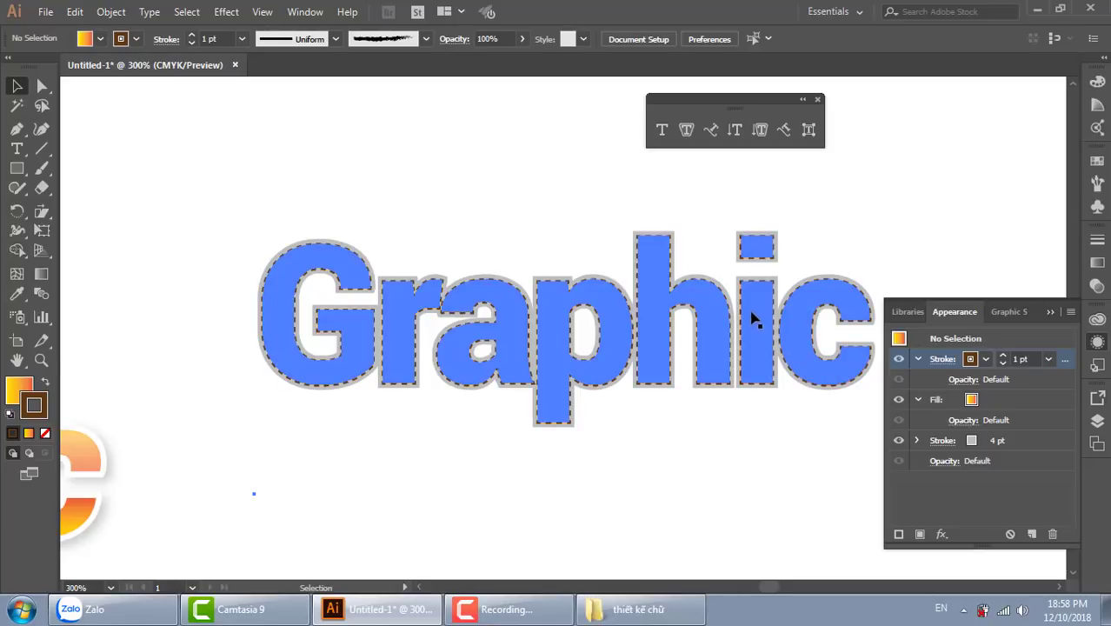
Step: Turn the inner stroke back to a solid line and recolour it orange
left_click(942, 360)
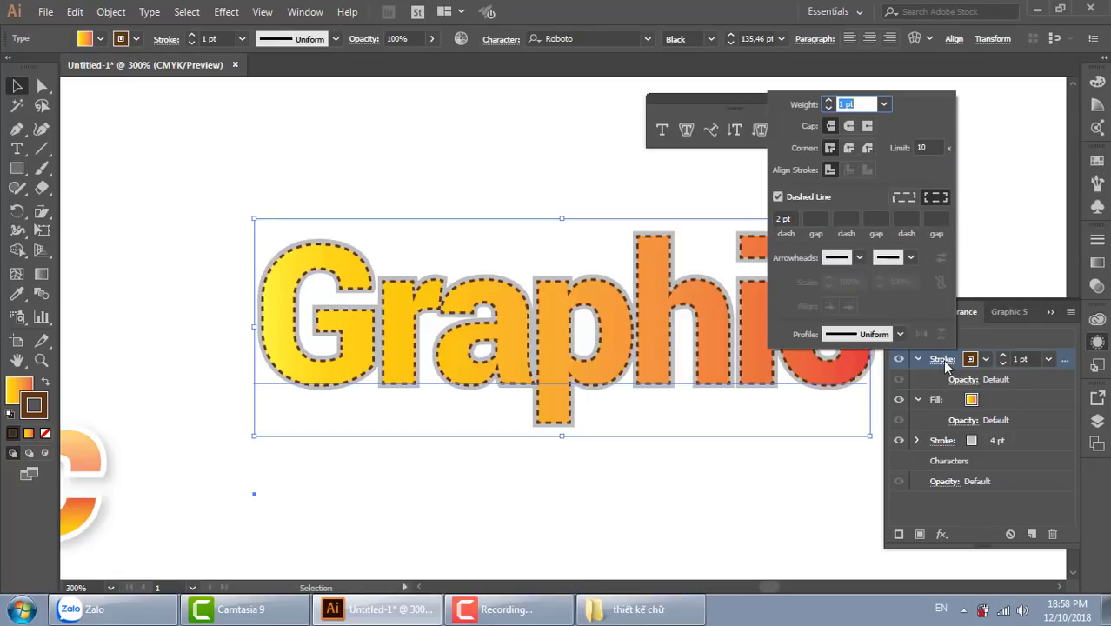
left_click(778, 197)
key("Escape")
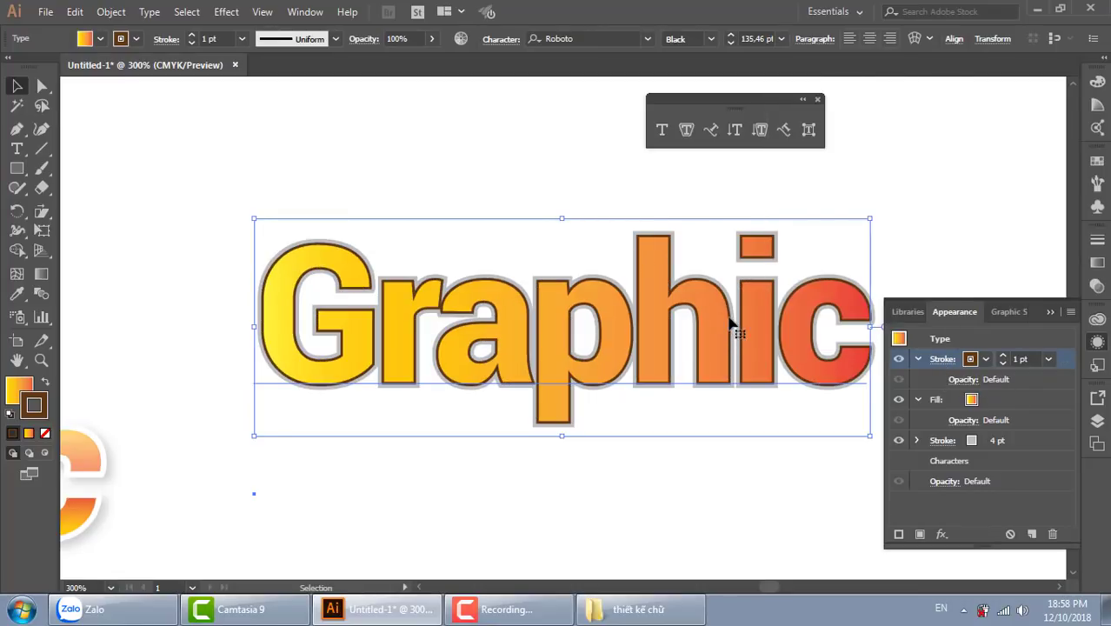
left_click(986, 359)
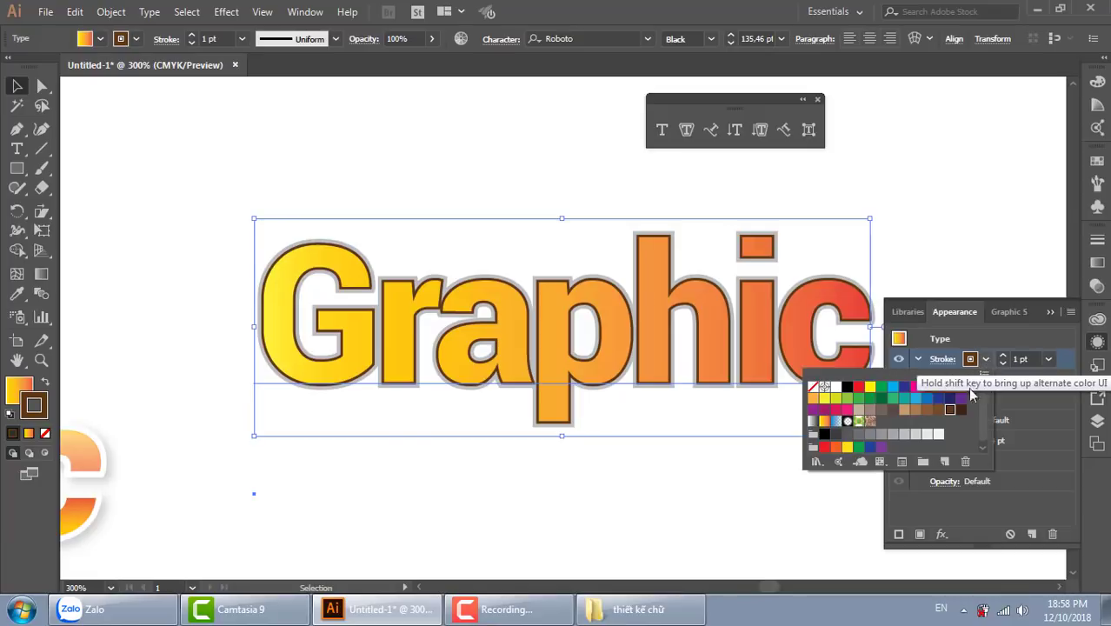
left_click(824, 422)
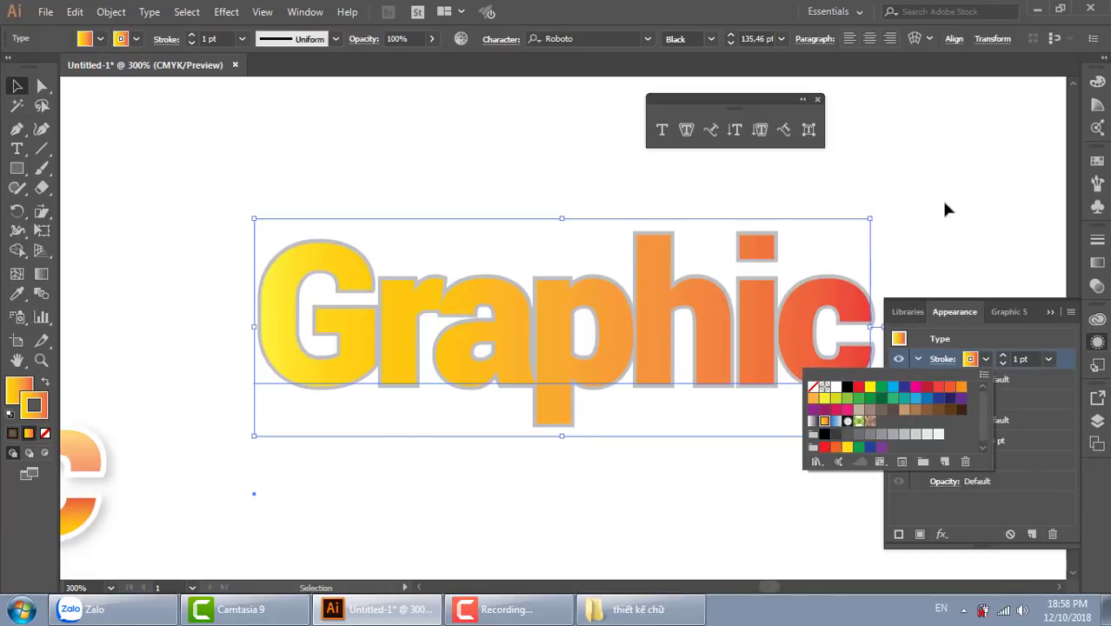
key("Escape")
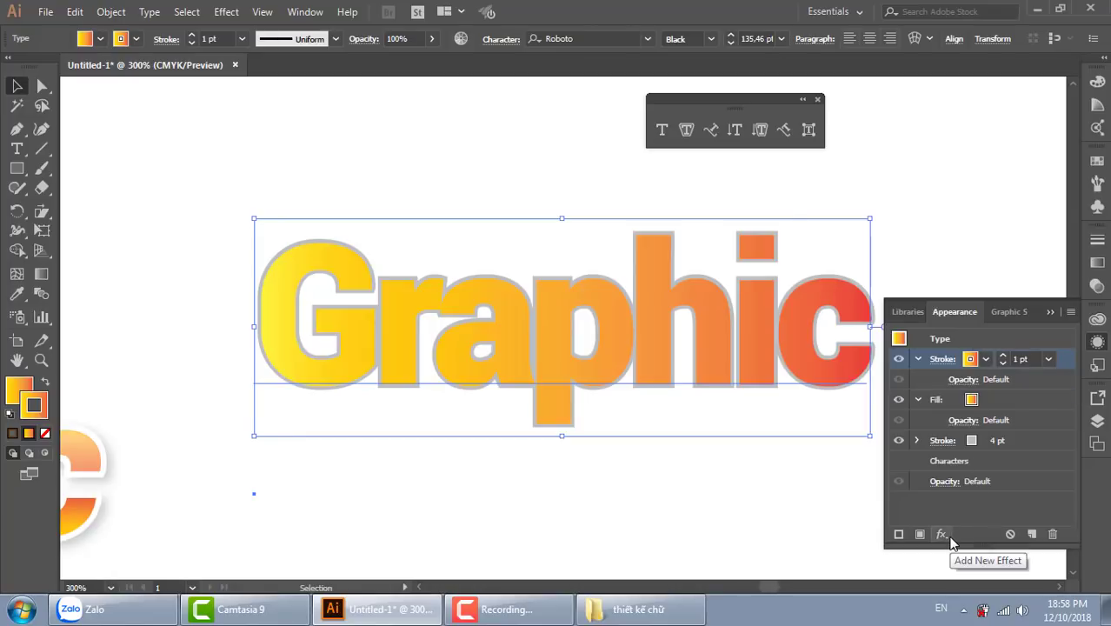
Step: Add a drop shadow to the thin outline, trying 100% opacity
left_click(230, 14)
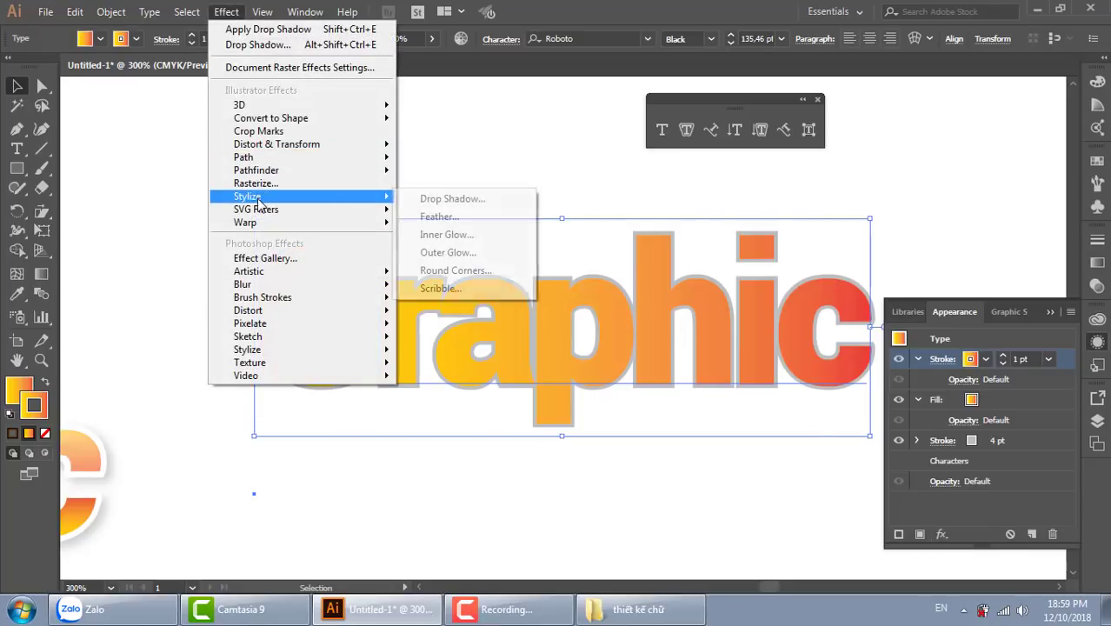
mouse_move(247, 197)
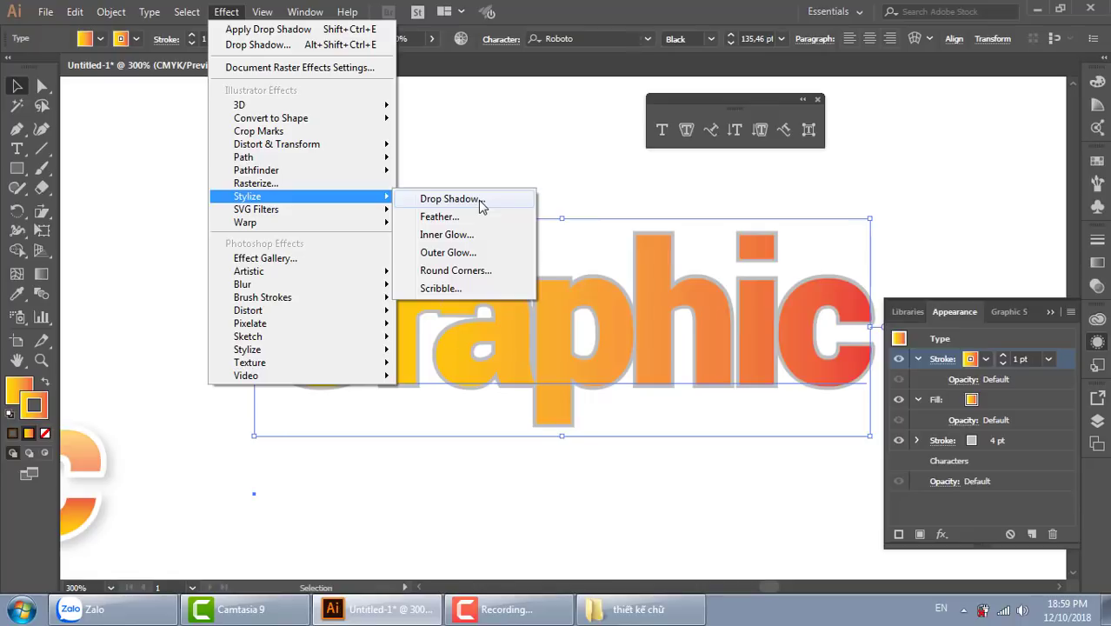
left_click(481, 200)
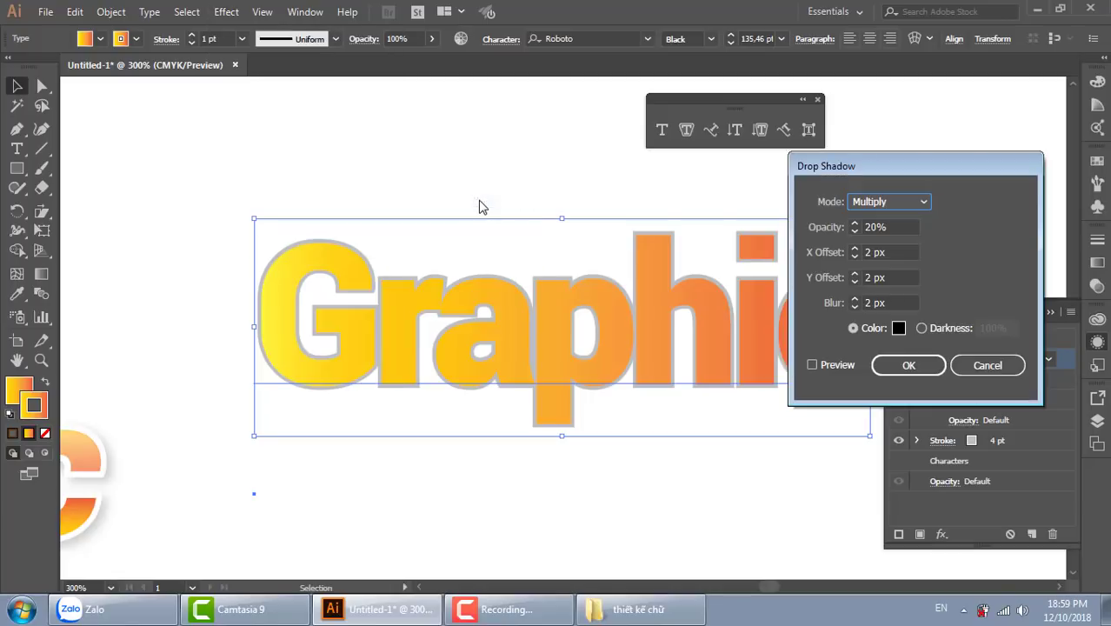
left_click(814, 365)
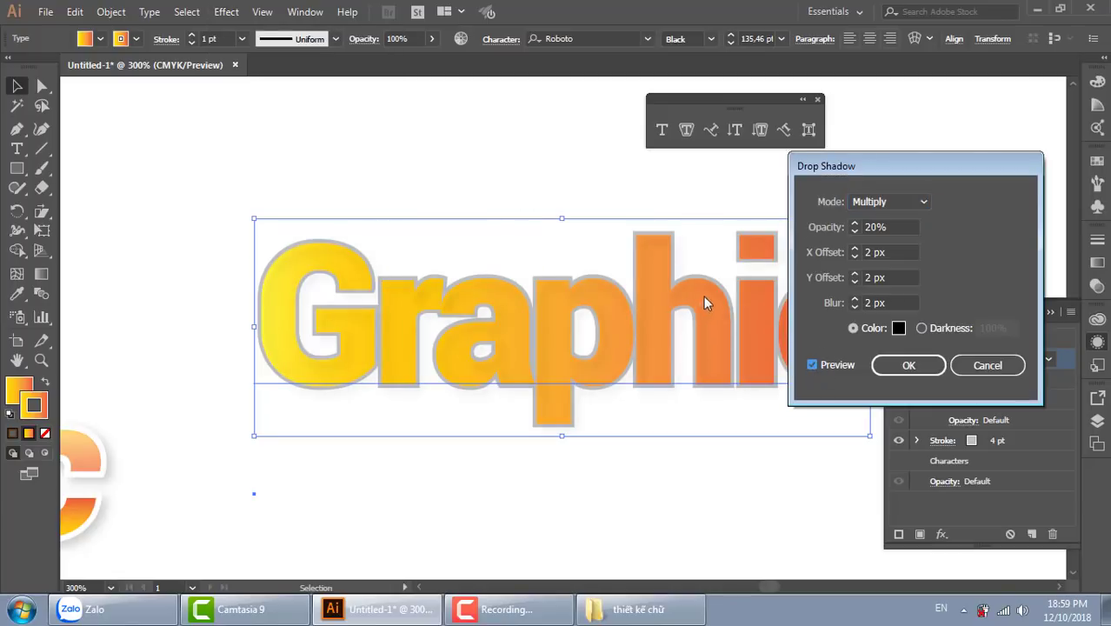
left_click(856, 223)
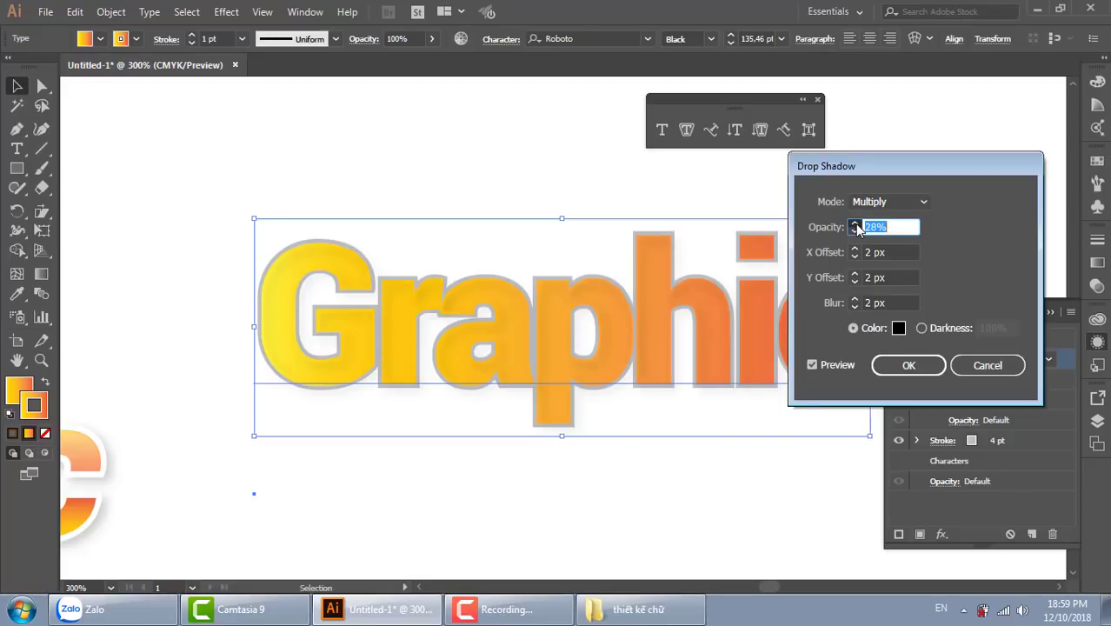
left_click(856, 222)
left_click(855, 223)
left_click(856, 223)
left_click(856, 223)
left_click(855, 223)
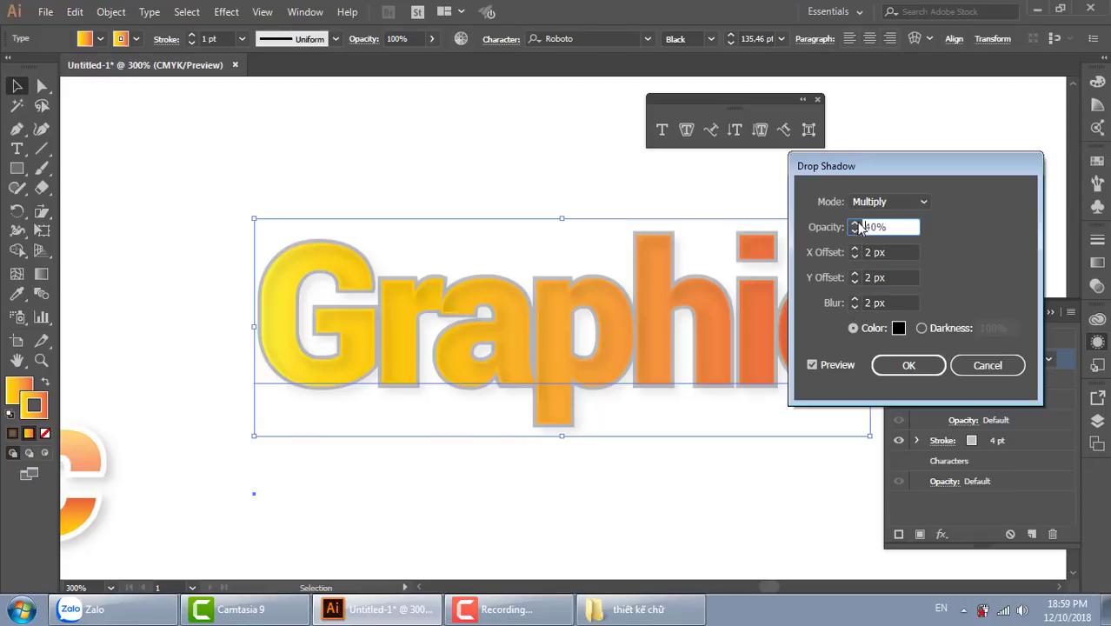
left_click_drag(900, 228, 817, 238)
type("100")
Step: Set the shadow to 1 px X/Y offsets, 1 px blur and 40% opacity, and apply it
left_click(855, 306)
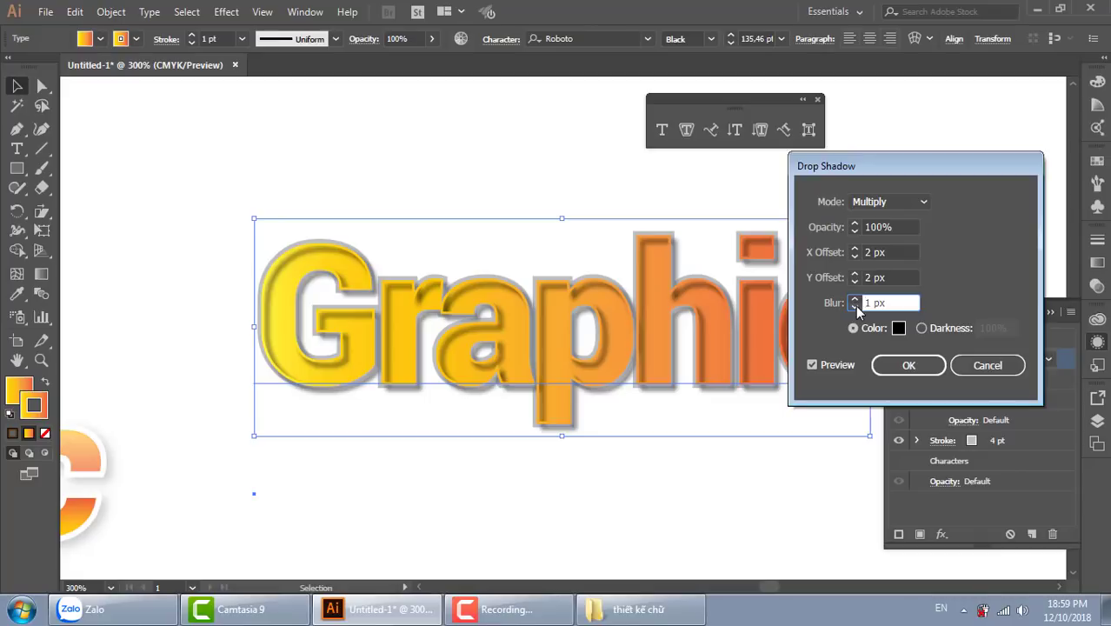
left_click(855, 280)
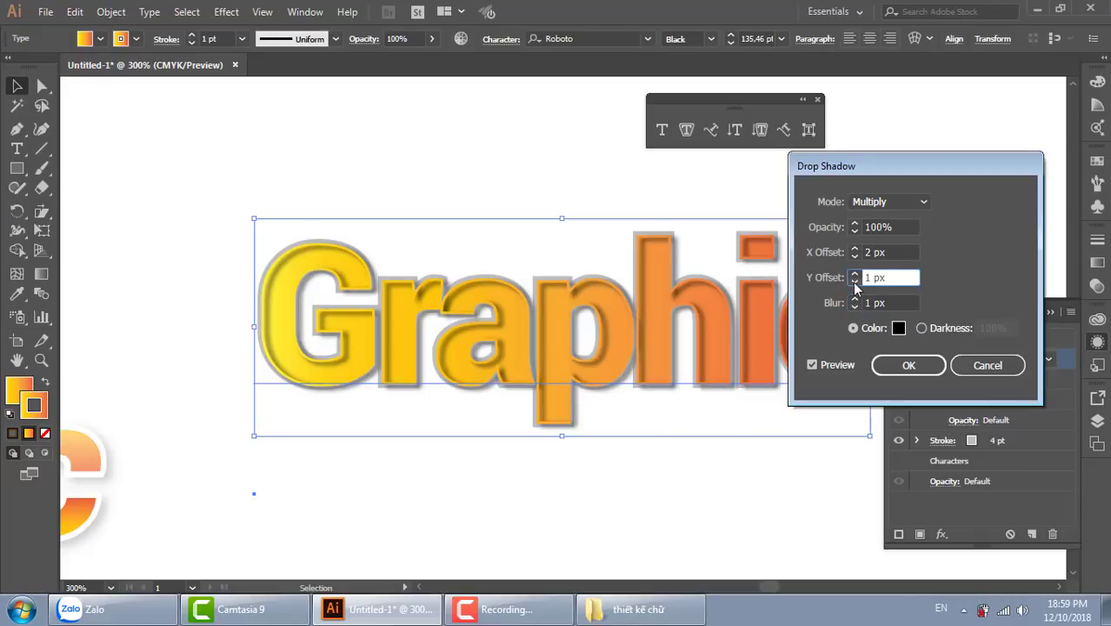
left_click(855, 255)
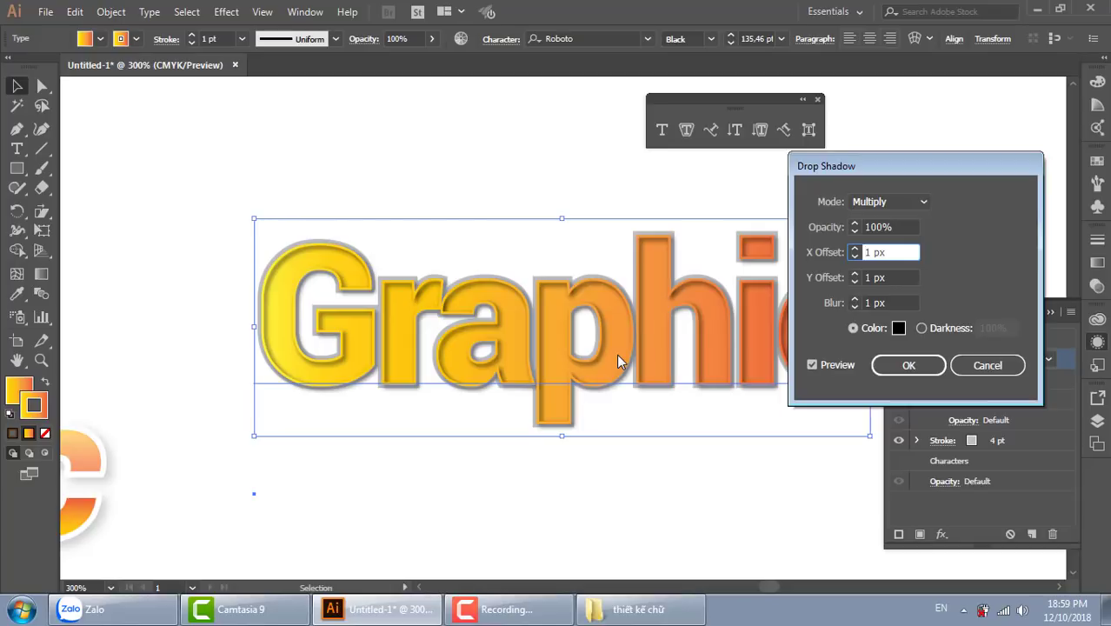
left_click(854, 231)
left_click(855, 231)
left_click(855, 231)
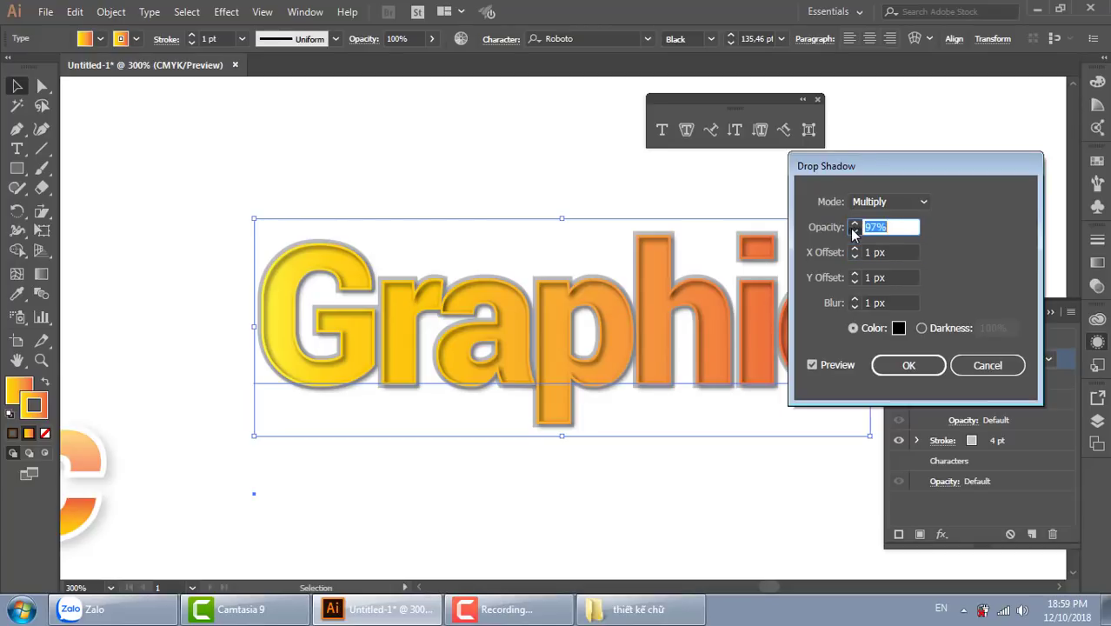
left_click(855, 232)
left_click_drag(900, 227, 804, 236)
type("4")
type("0")
left_click(897, 252)
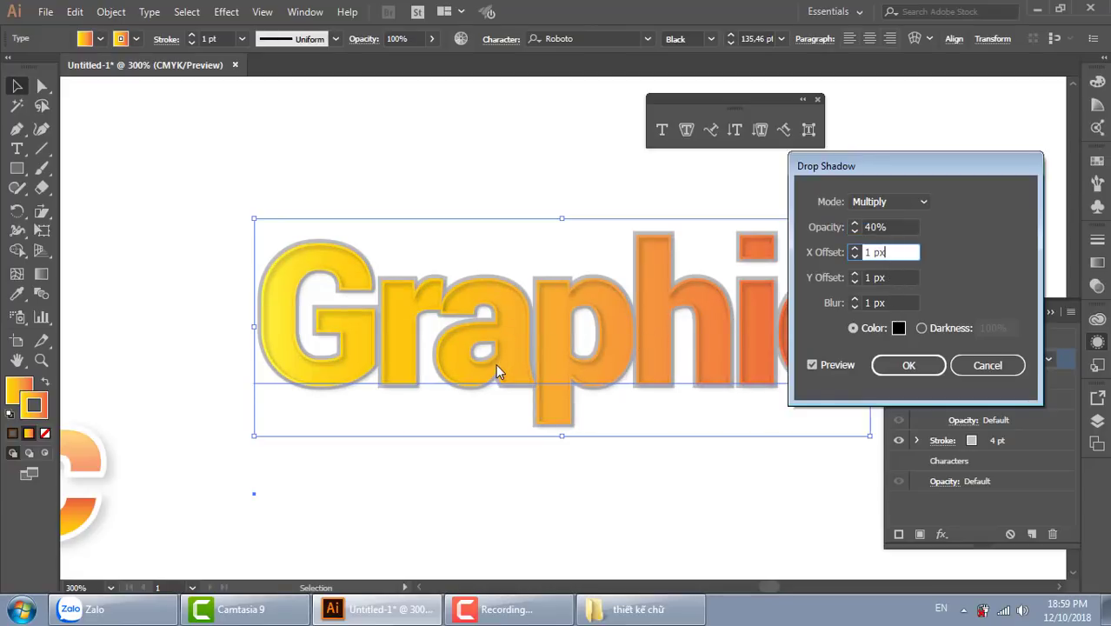
left_click(913, 366)
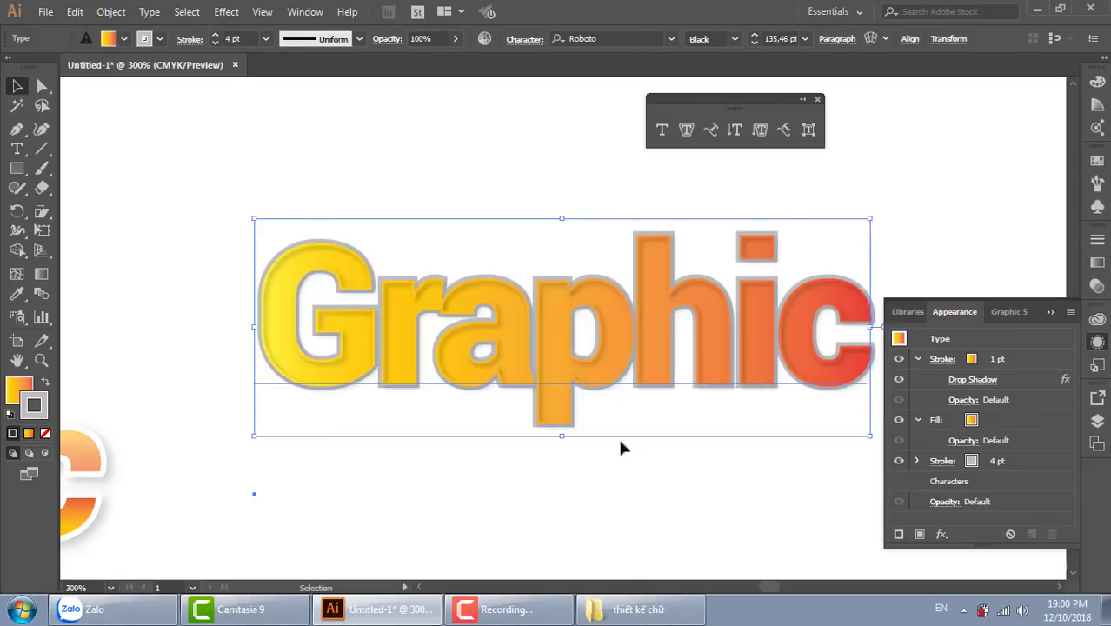
Step: Apply the Texturizer effect with Canvas texture to the second Graphic line's gradient fill
left_click(1013, 425)
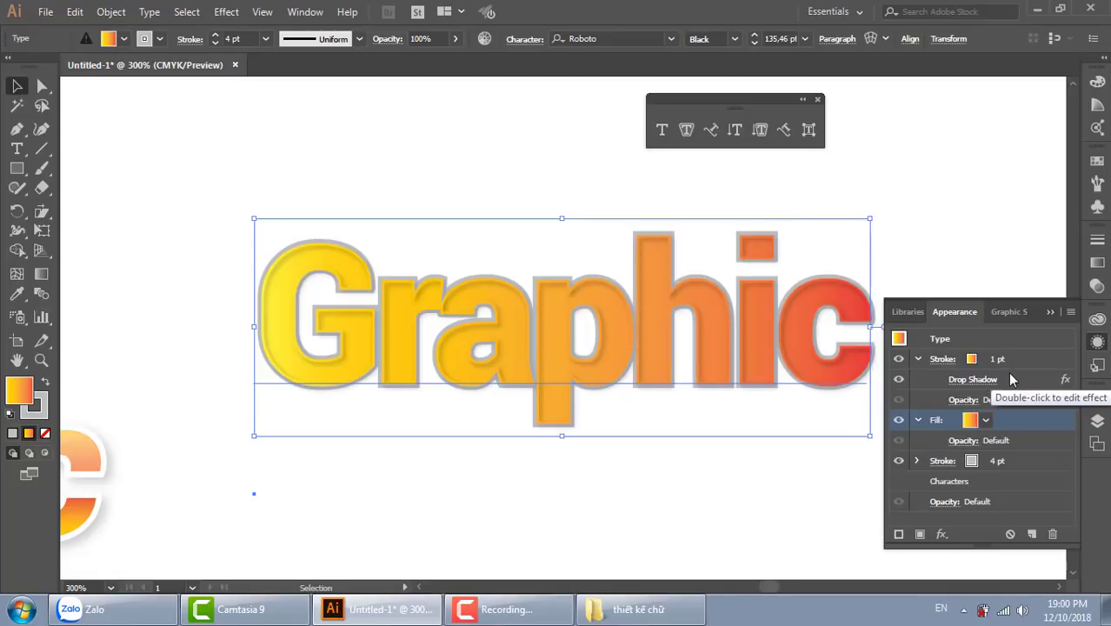
left_click(942, 534)
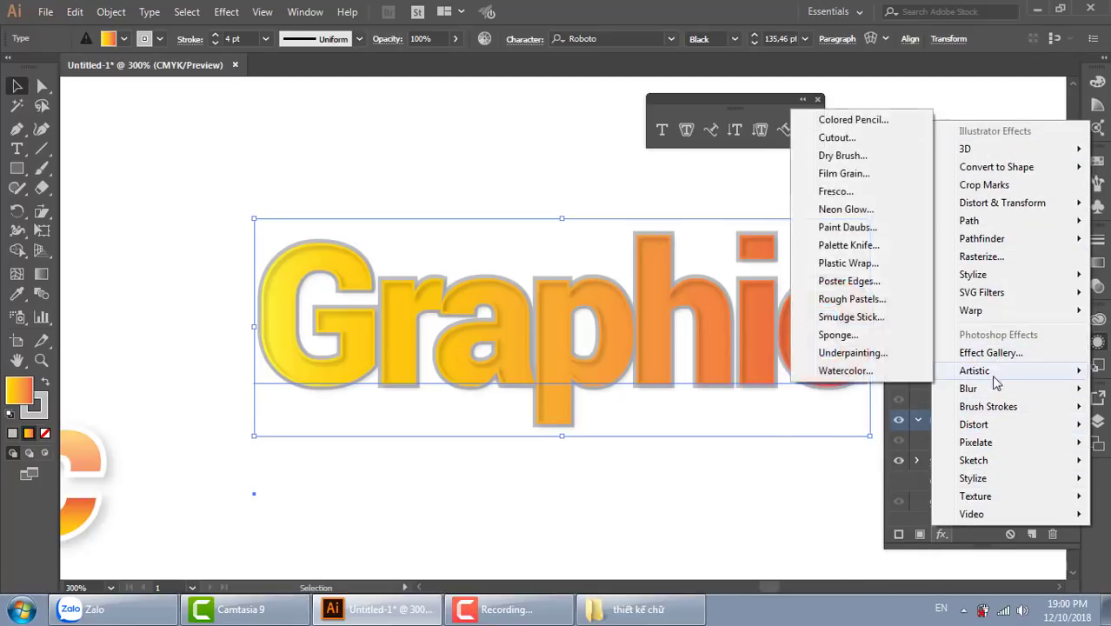
mouse_move(975, 496)
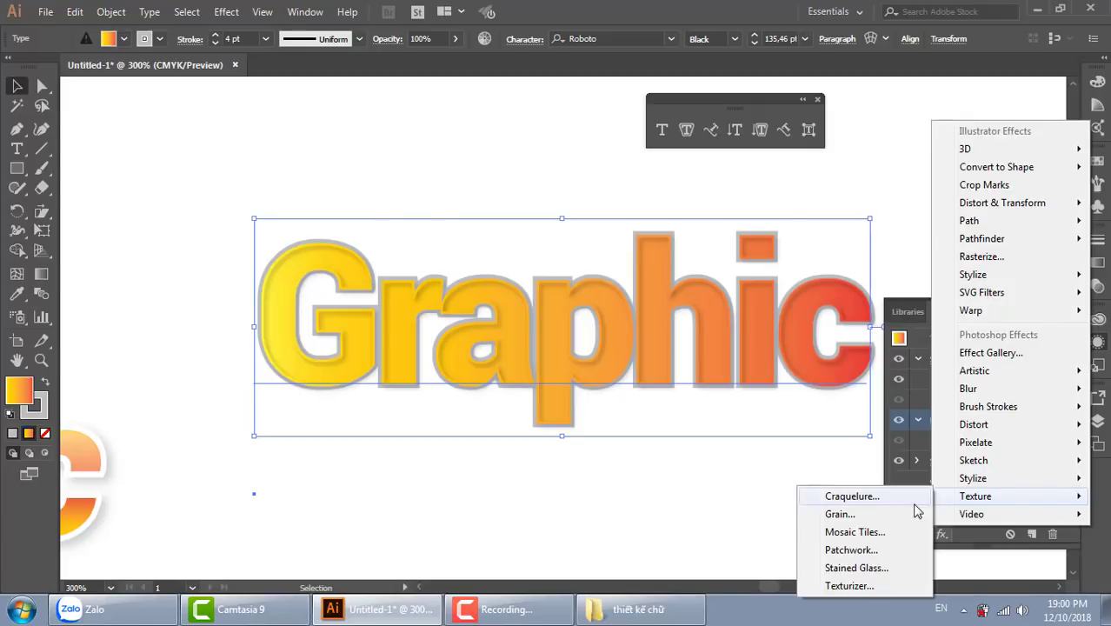
left_click(866, 496)
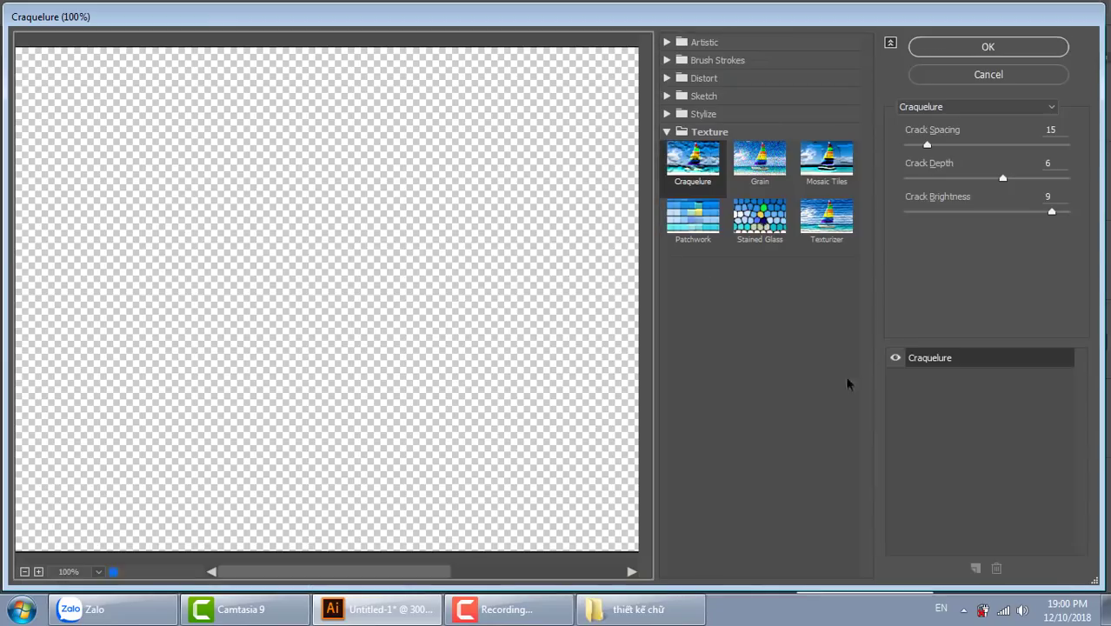
left_click(761, 217)
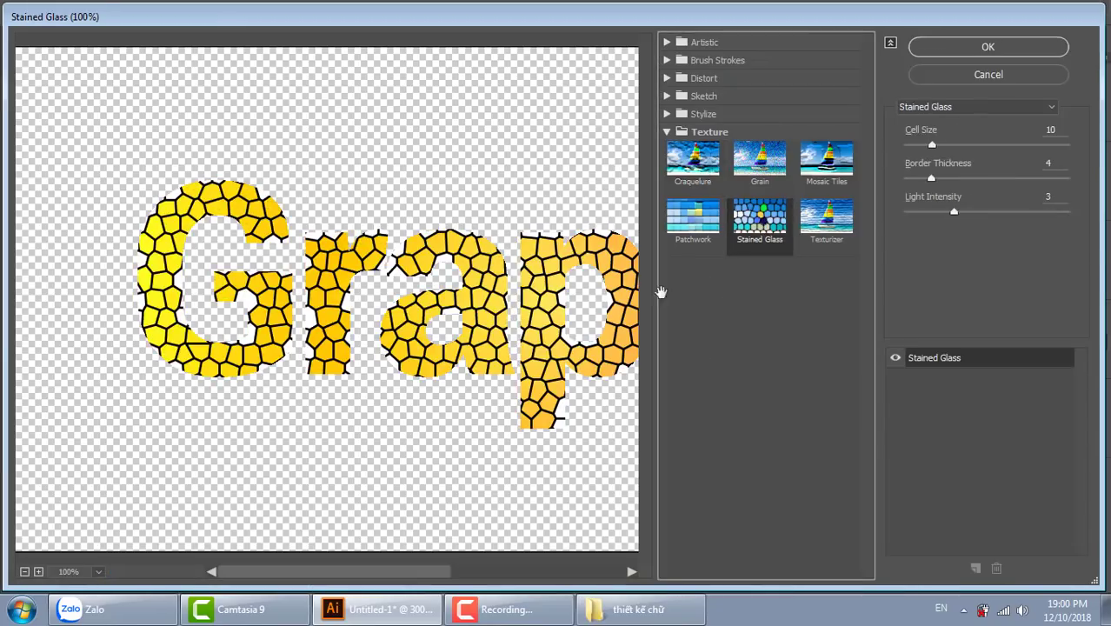
left_click(823, 227)
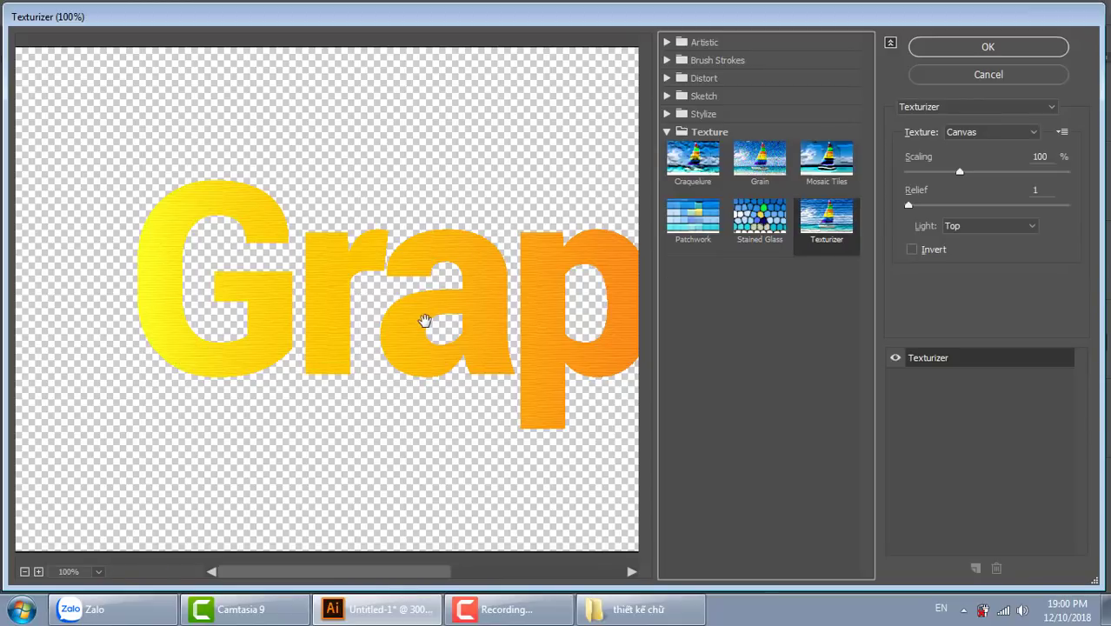
left_click(980, 47)
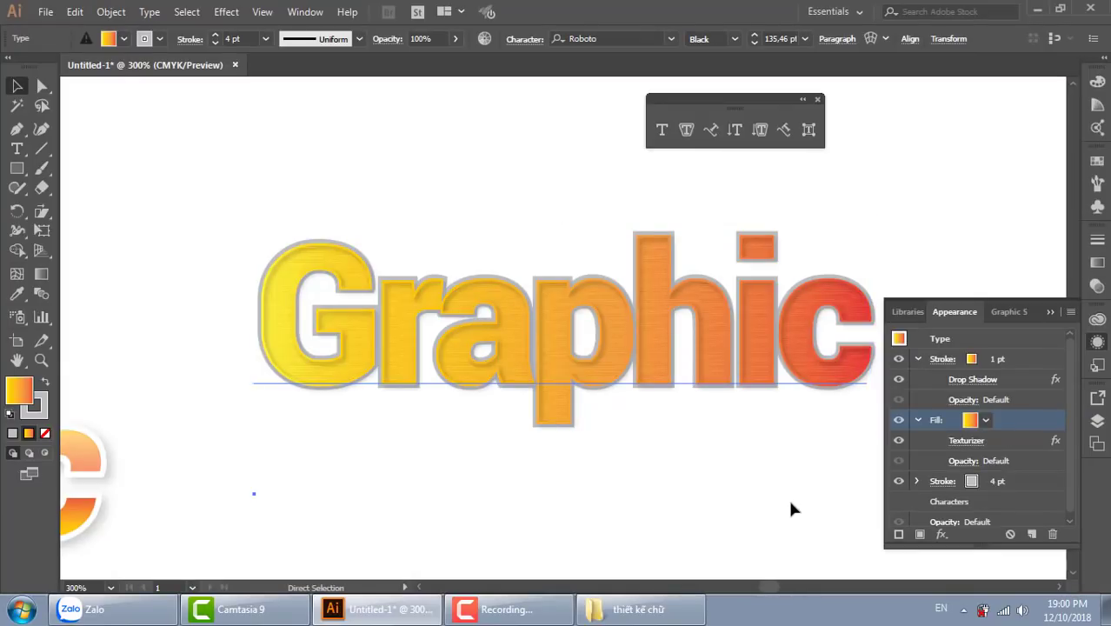
Step: Add a new white stroke to the Graphic text's appearance
key("ctrl+plus")
key("ctrl+plus")
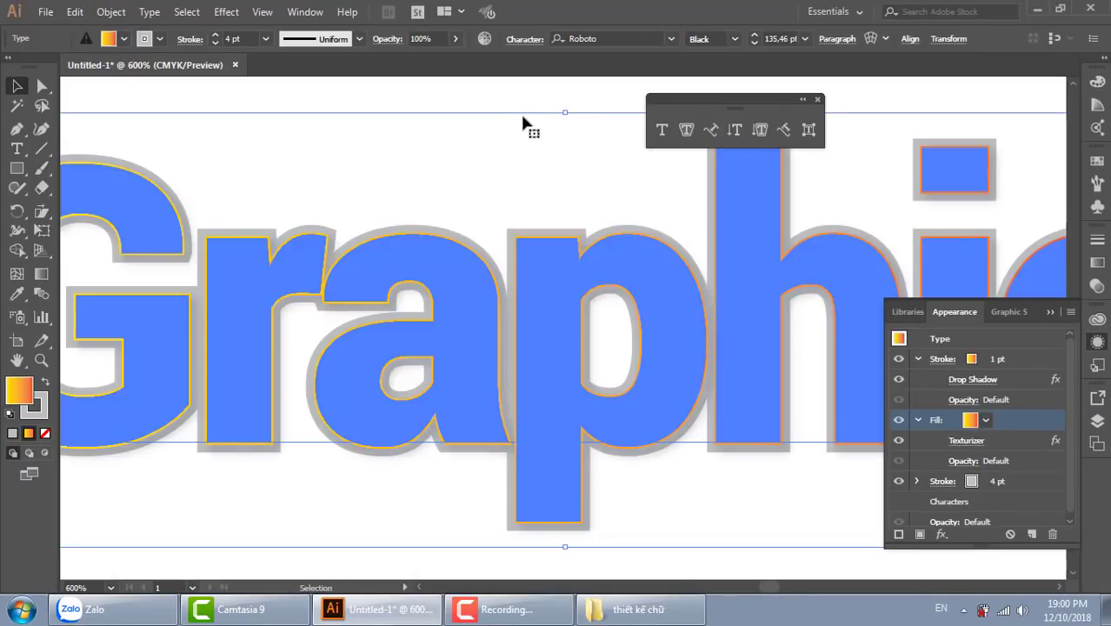
left_click(523, 105)
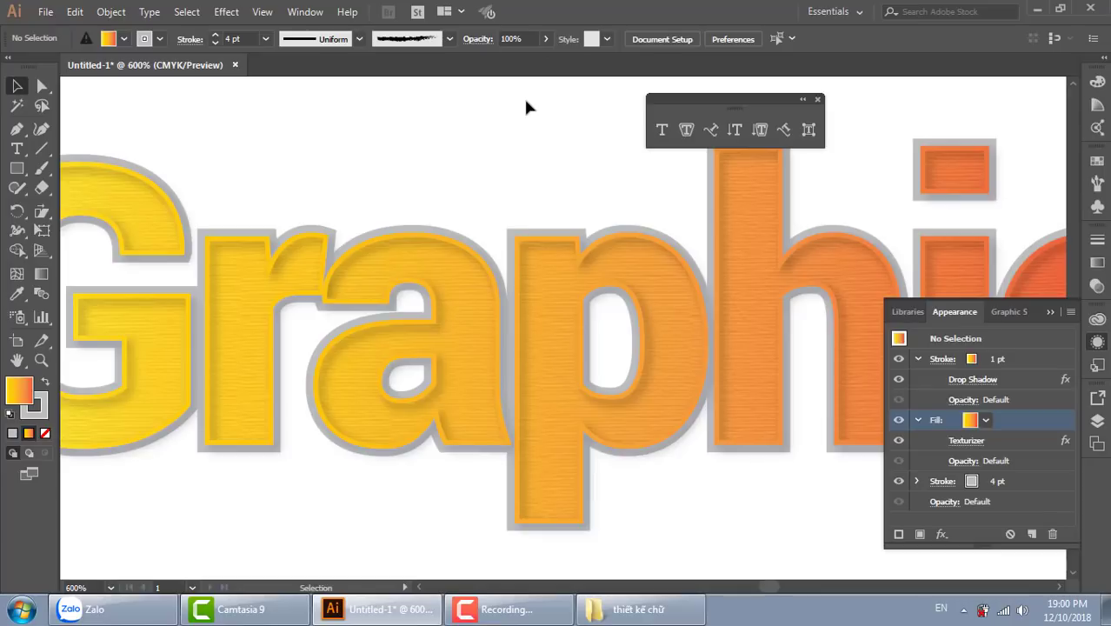
left_click(582, 236)
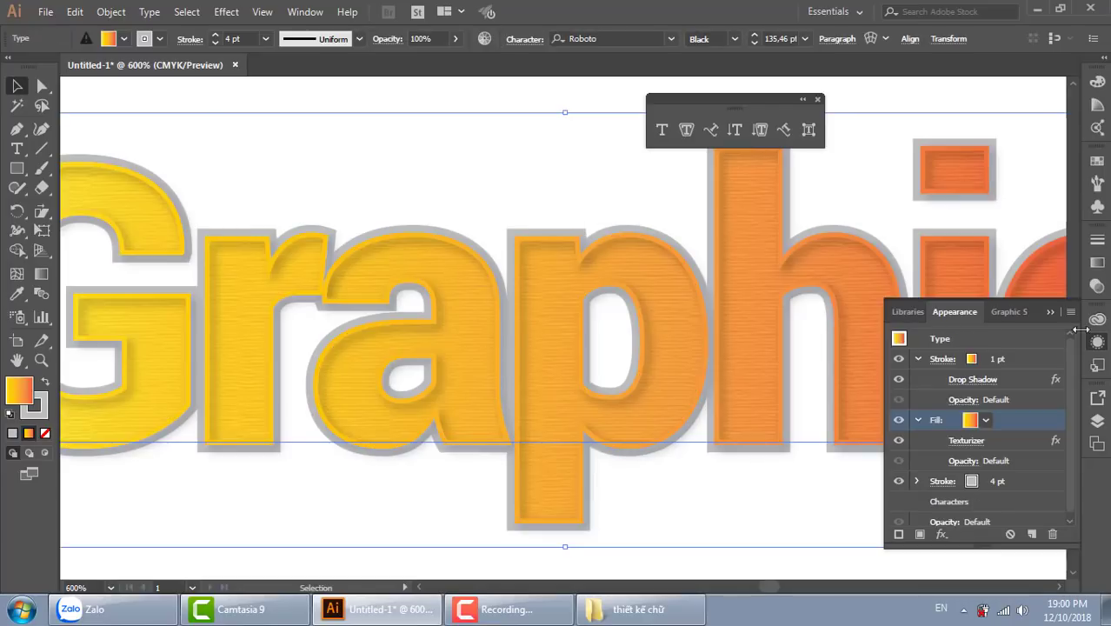
left_click(1073, 313)
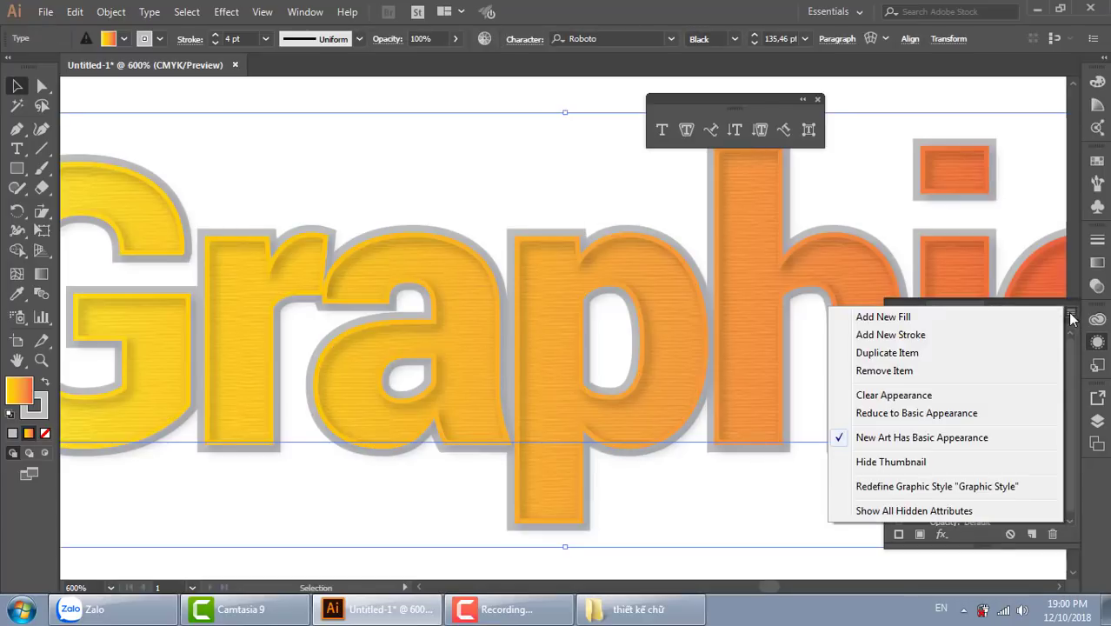
left_click(891, 335)
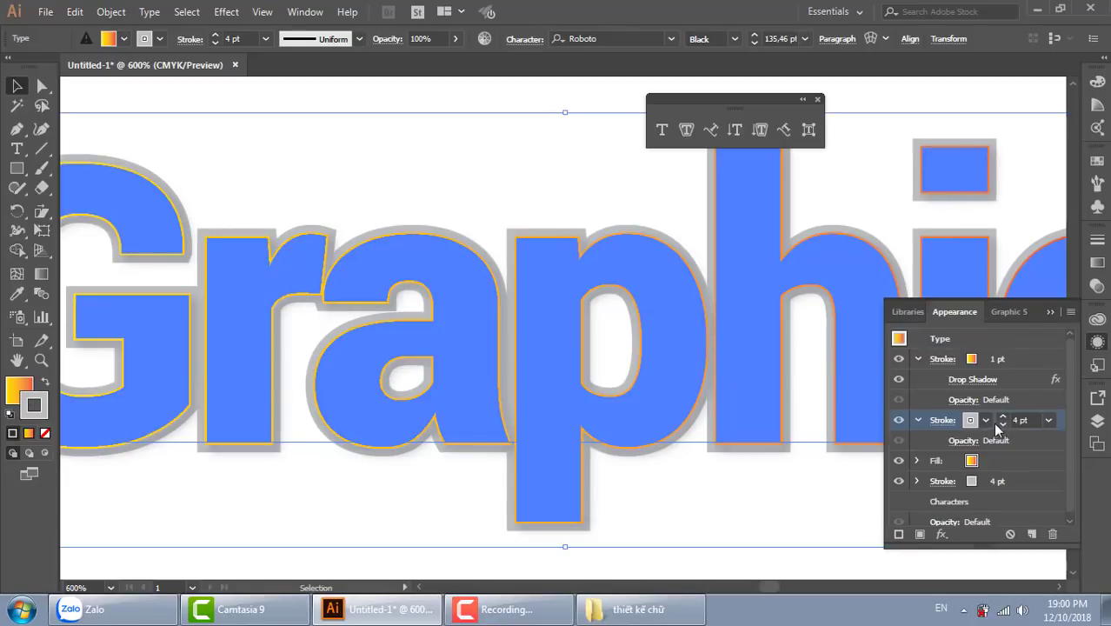
left_click(987, 421)
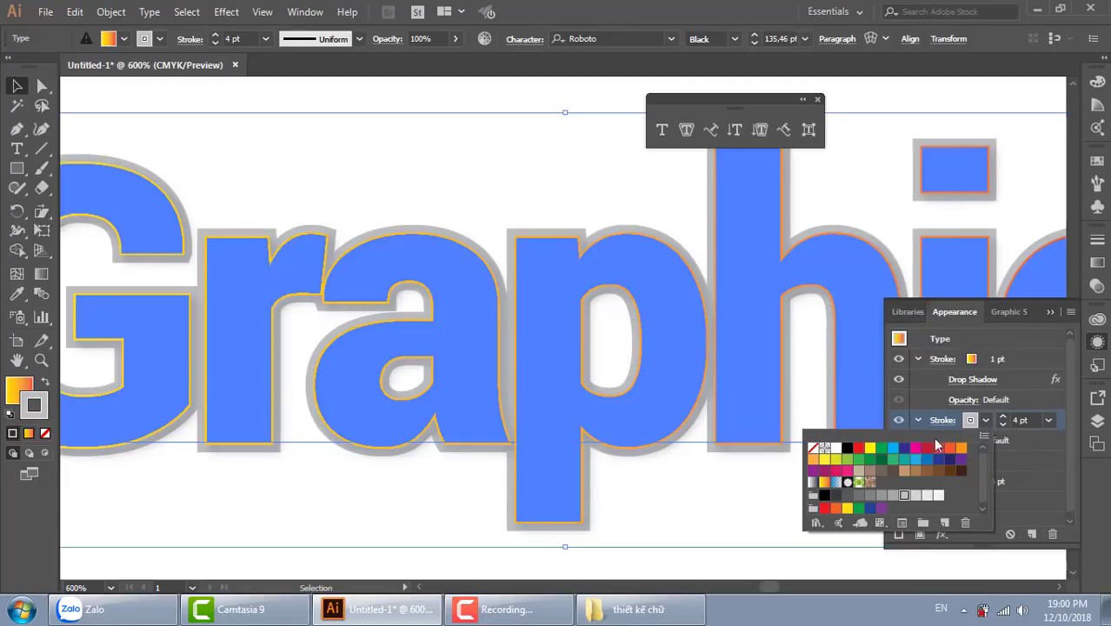
left_click(824, 451)
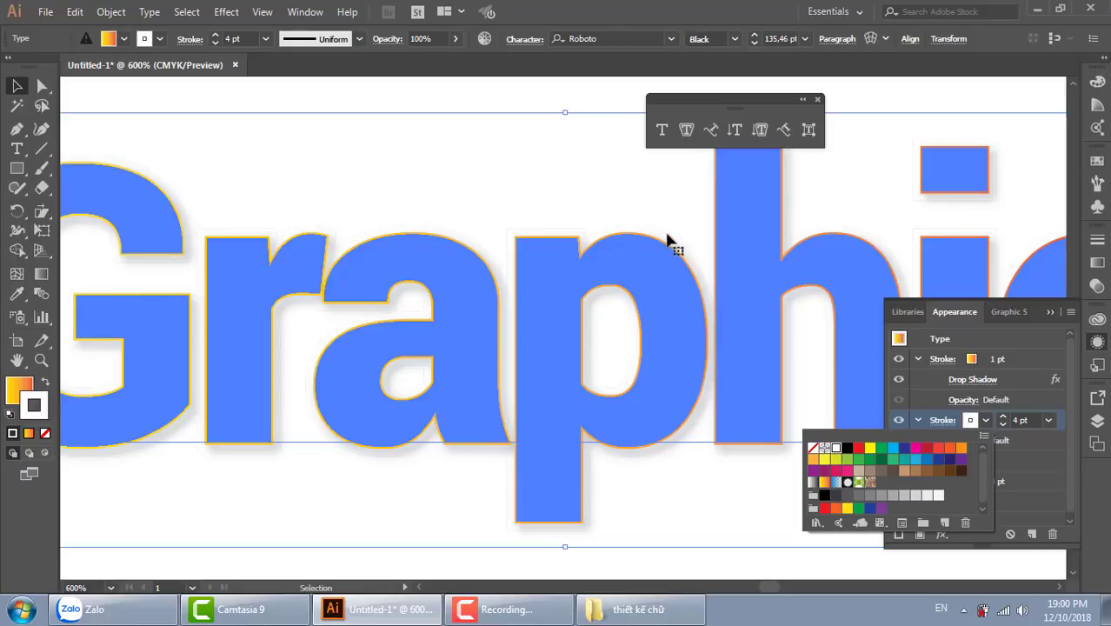
Step: Set the white stroke's weight to 2 pt after previewing it at 1 pt
left_click(1049, 421)
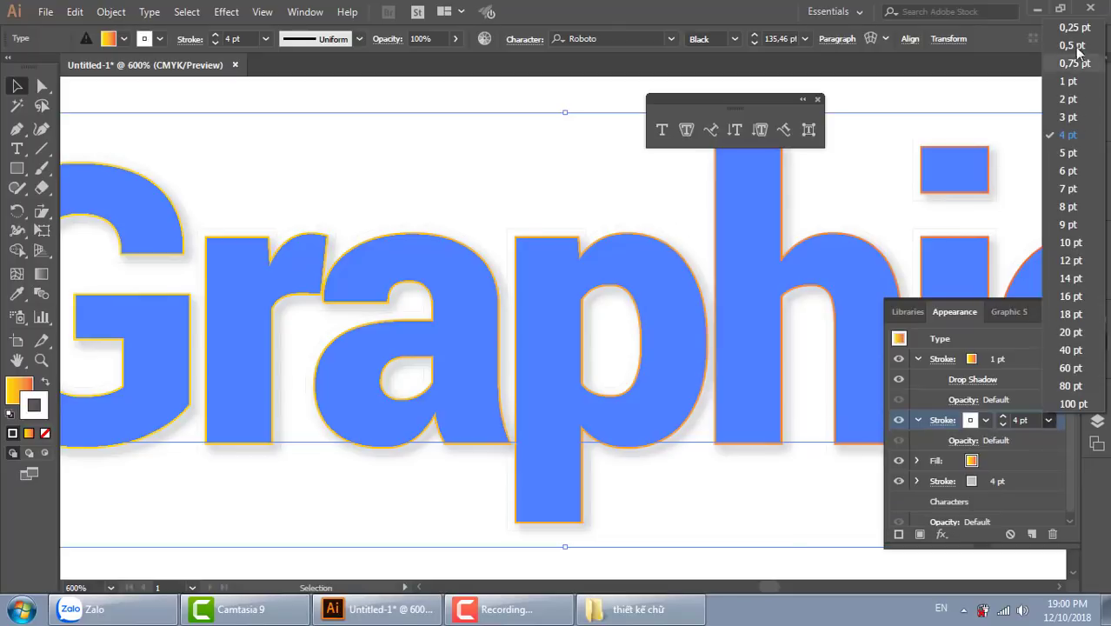
left_click(1072, 89)
left_click(873, 113)
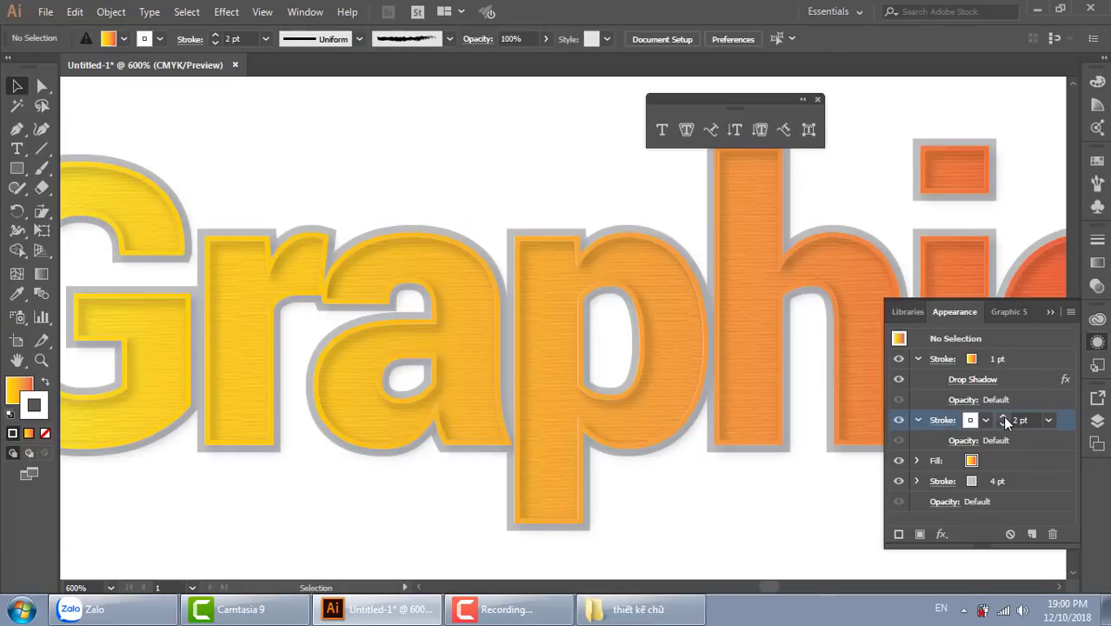
left_click(737, 323)
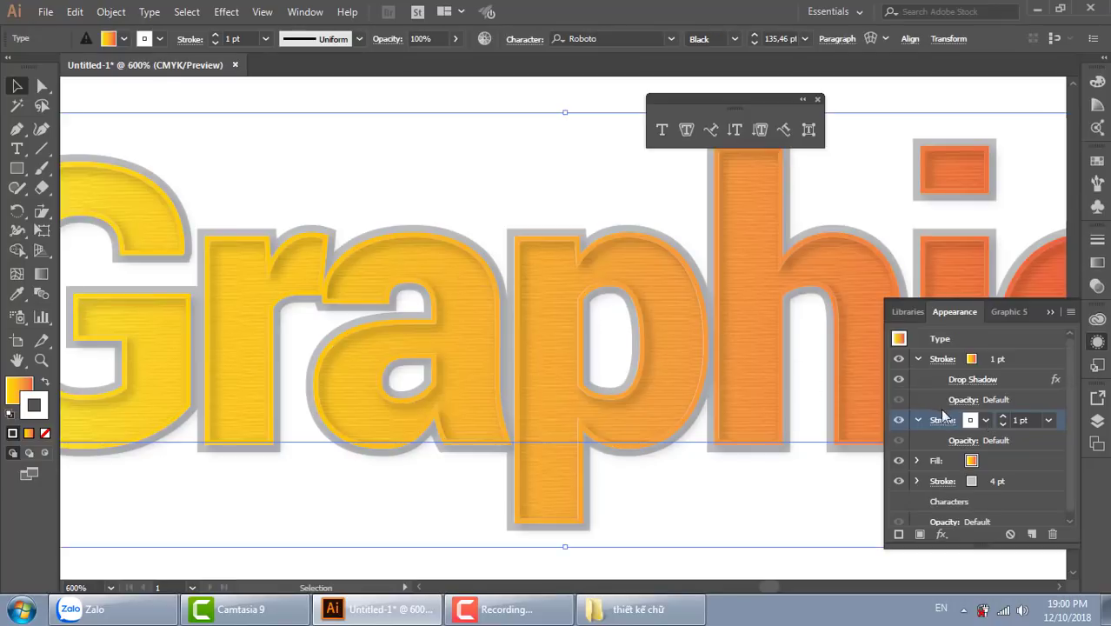
left_click(1003, 416)
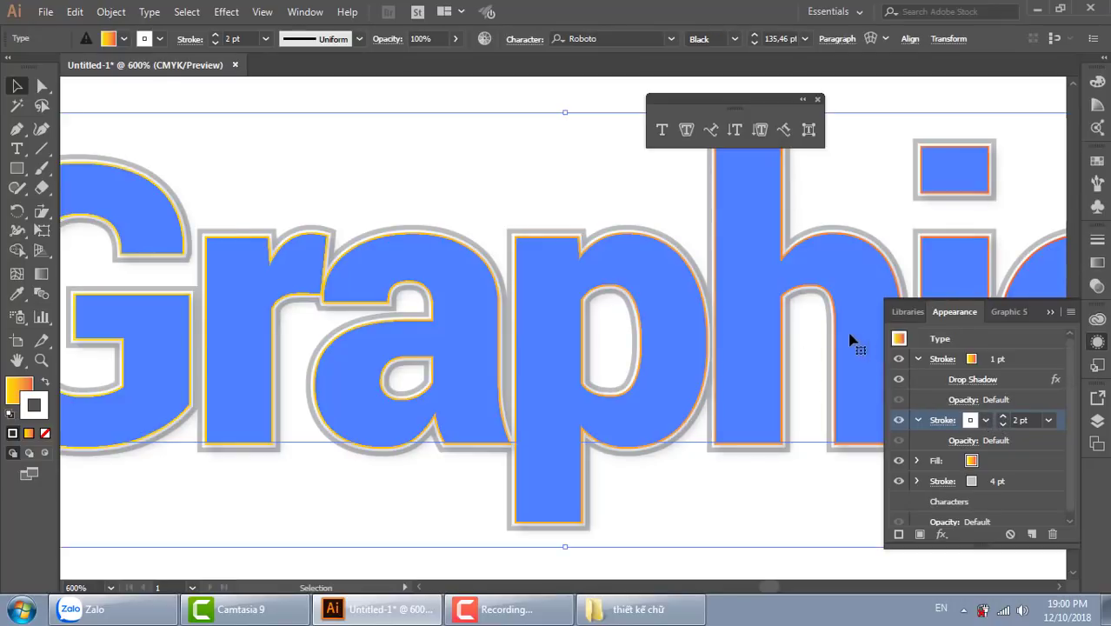
left_click(534, 95)
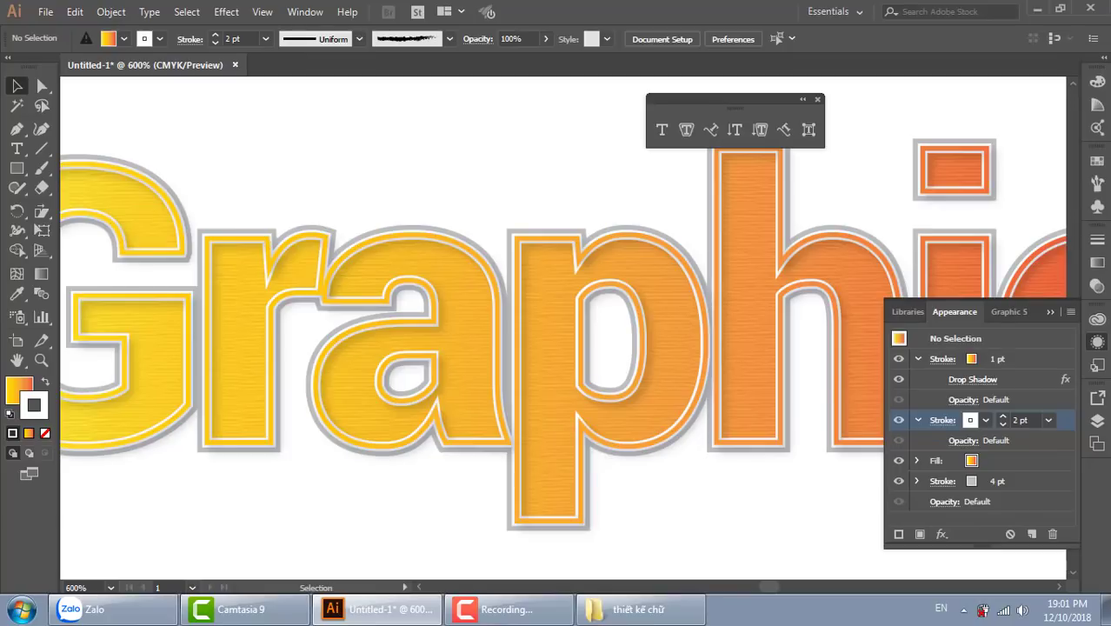
Step: Turn on Dashed Line in the white stroke's options
left_click(952, 421)
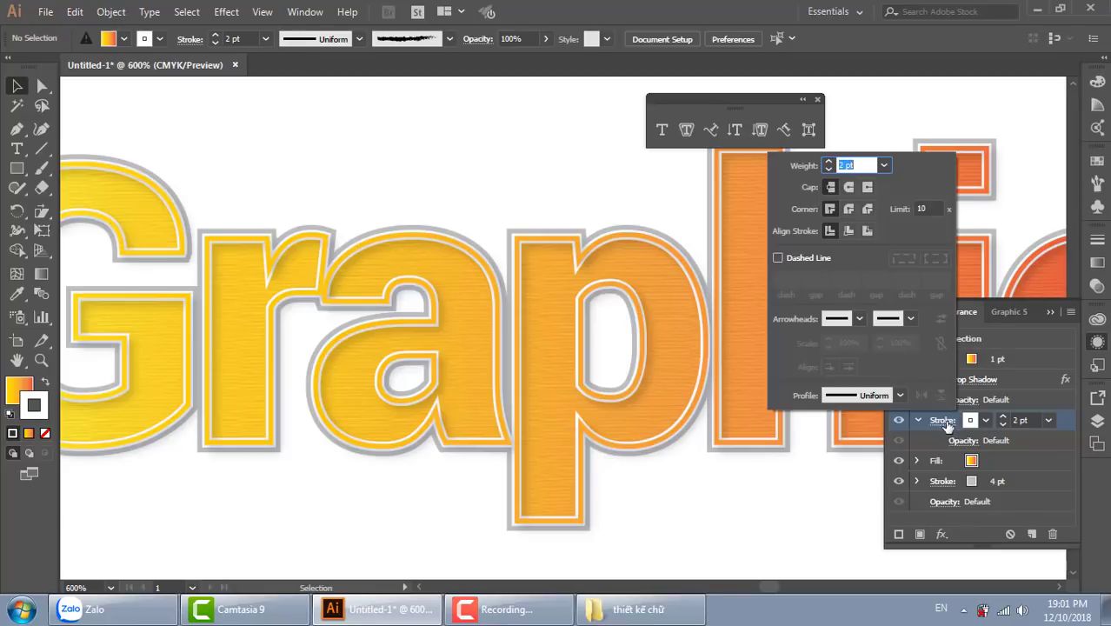
left_click(791, 257)
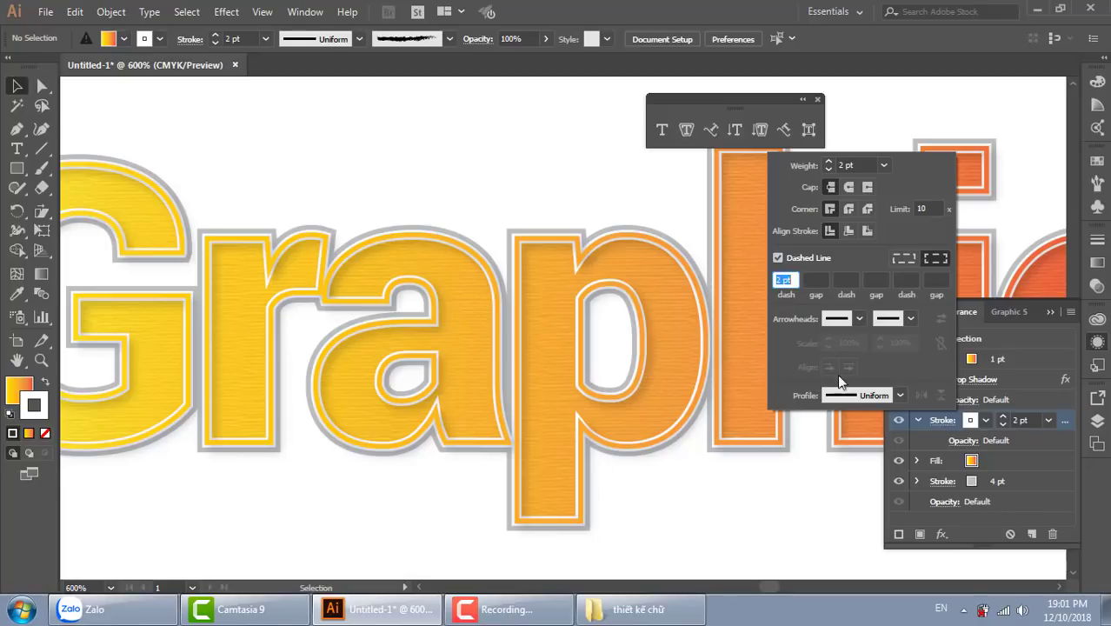
key("Return")
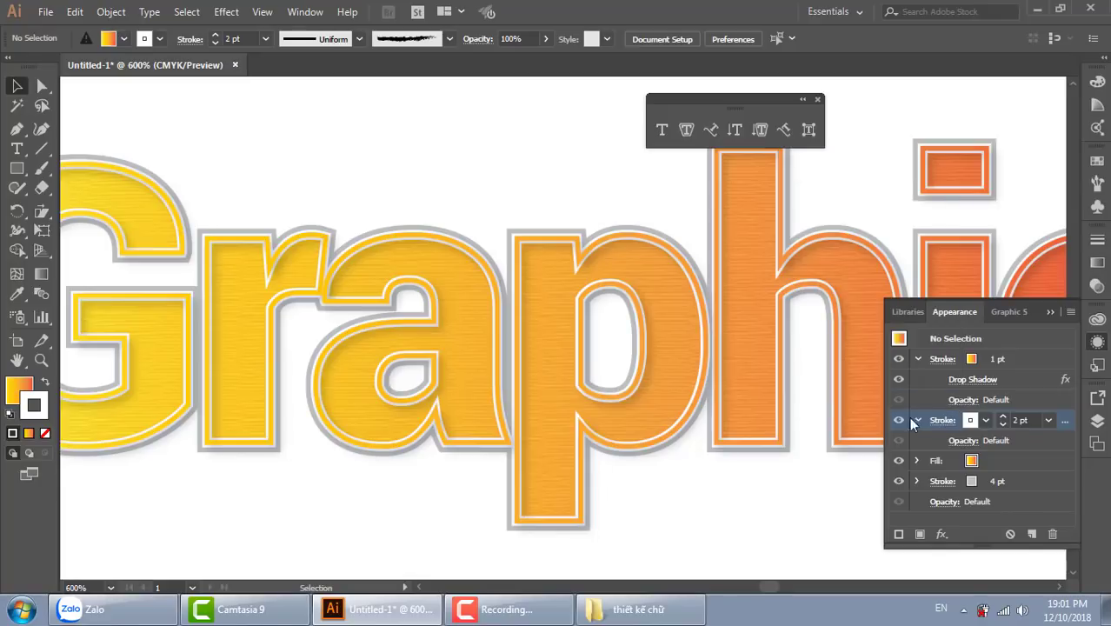
left_click(944, 421)
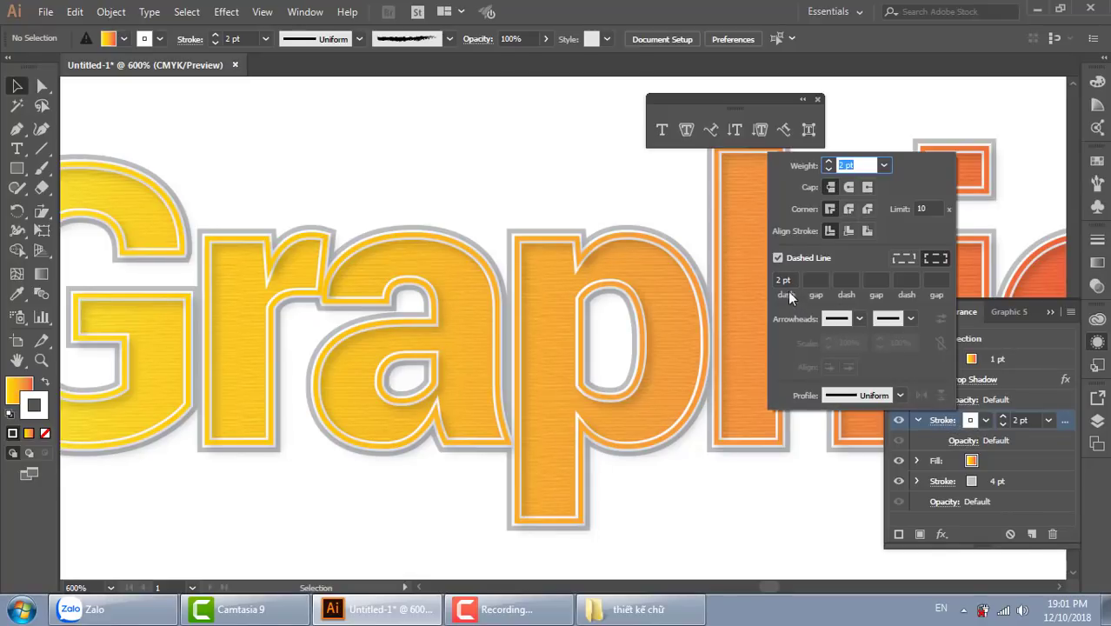
left_click(620, 198)
Step: Reselect the Graphic text and undo an accidental nudge of it
left_click(749, 494)
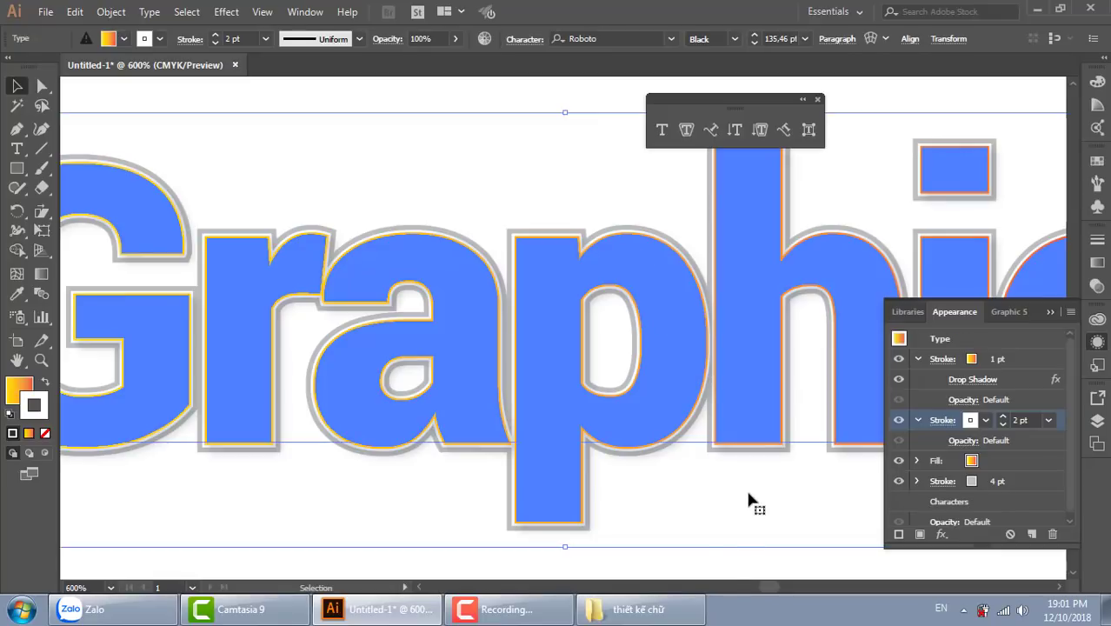
left_click(736, 564)
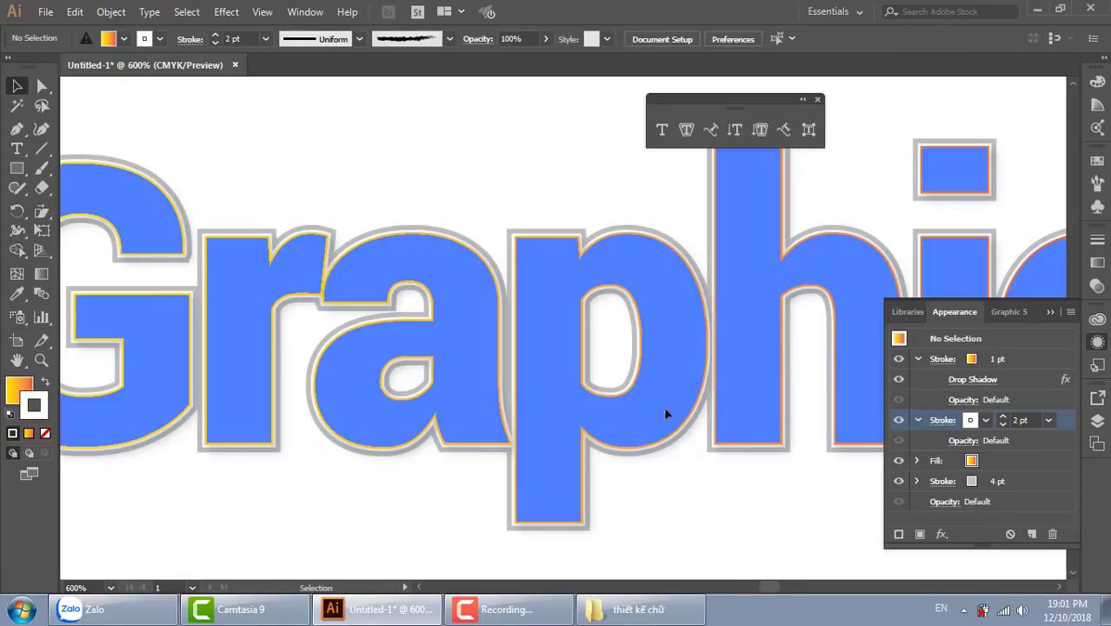
mouse_move(665, 414)
left_mouse_down()
mouse_move(611, 386)
mouse_move(603, 393)
left_mouse_up()
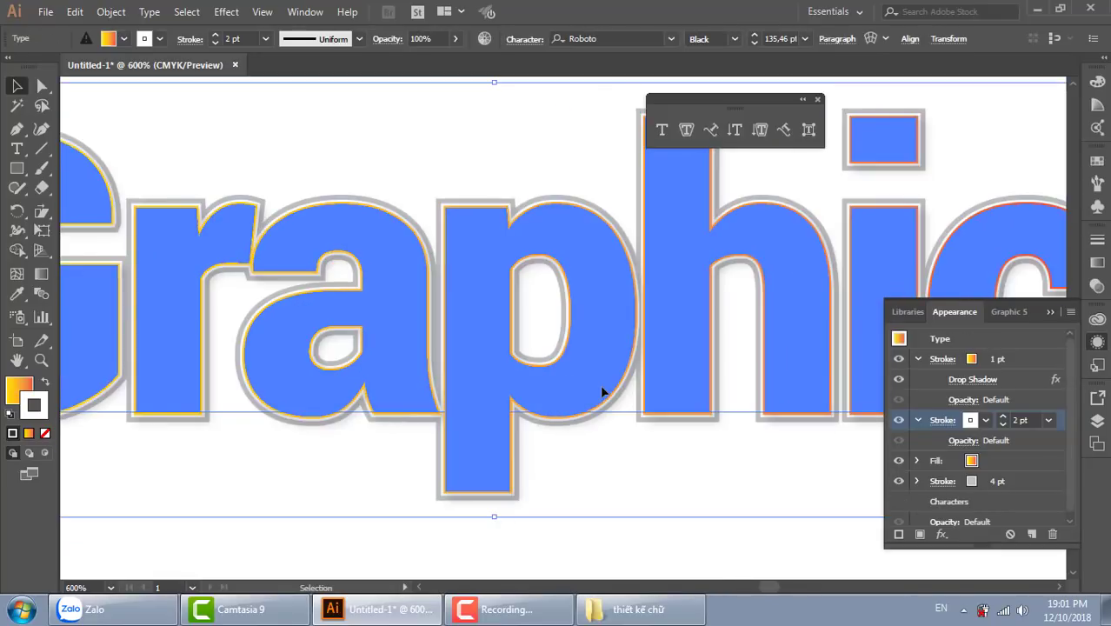
key("ctrl+z")
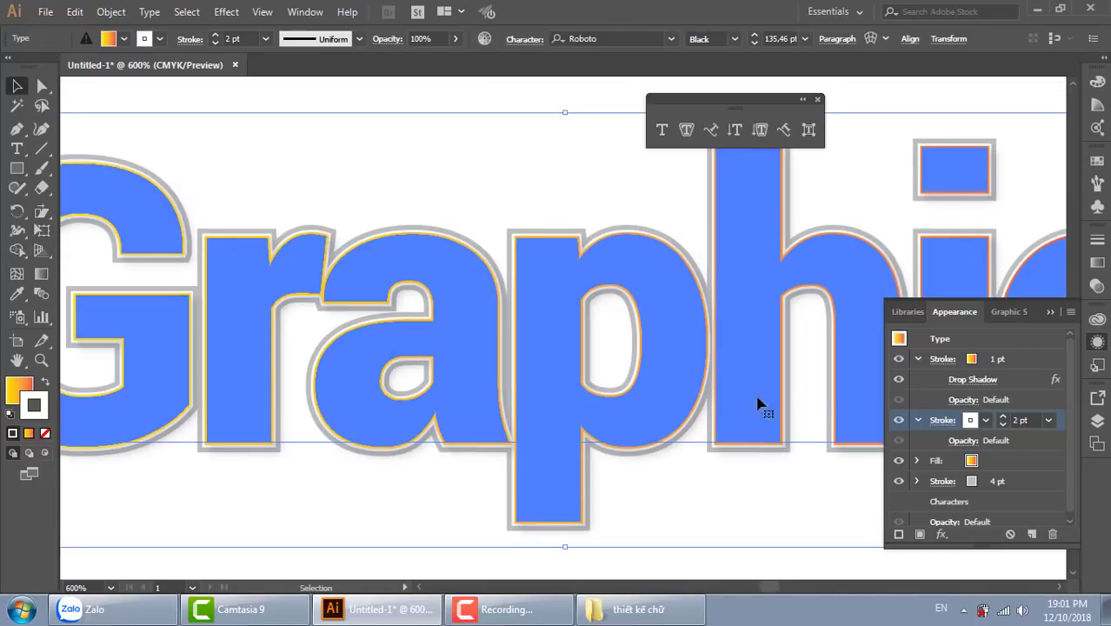
Step: Make the white stroke a 2 pt dashed stitch line and zoom out to 300% to view the word
left_click(943, 420)
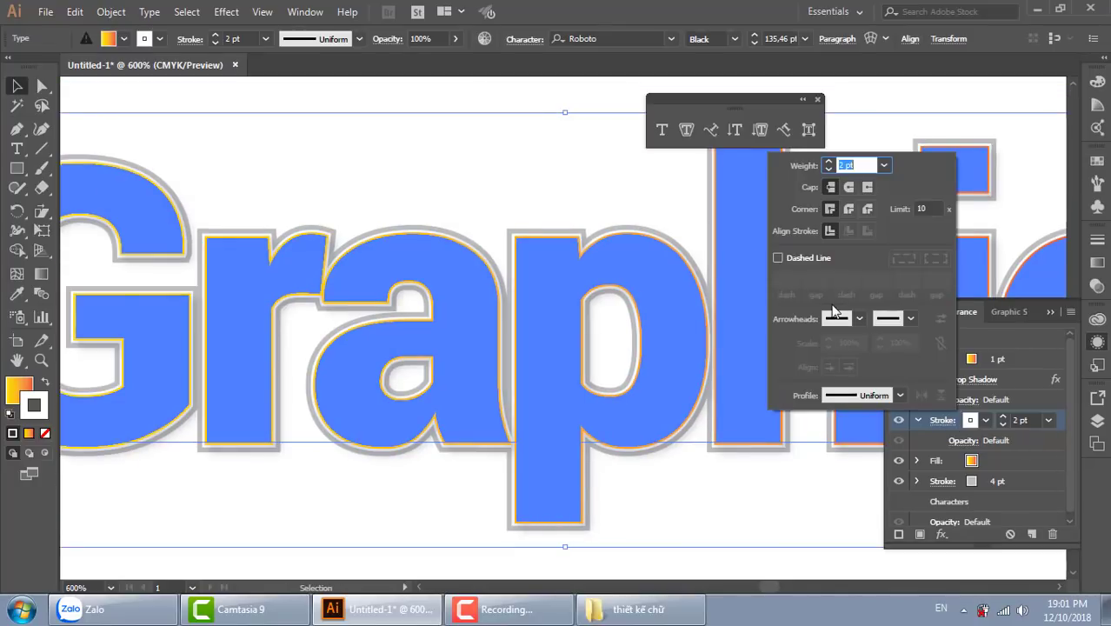
left_click(779, 258)
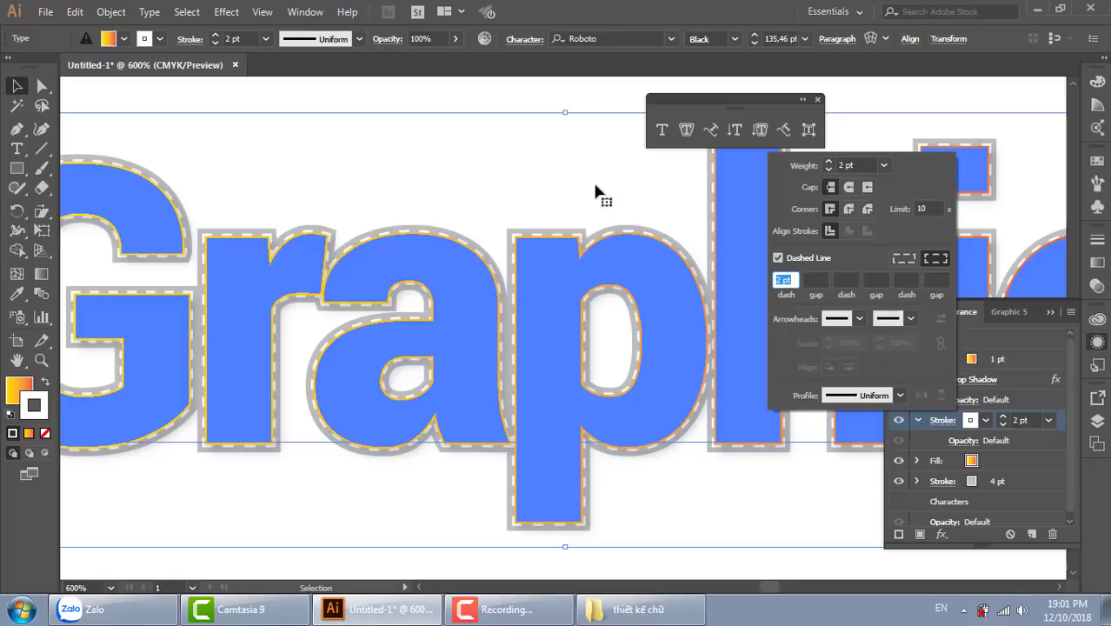
left_click(589, 104)
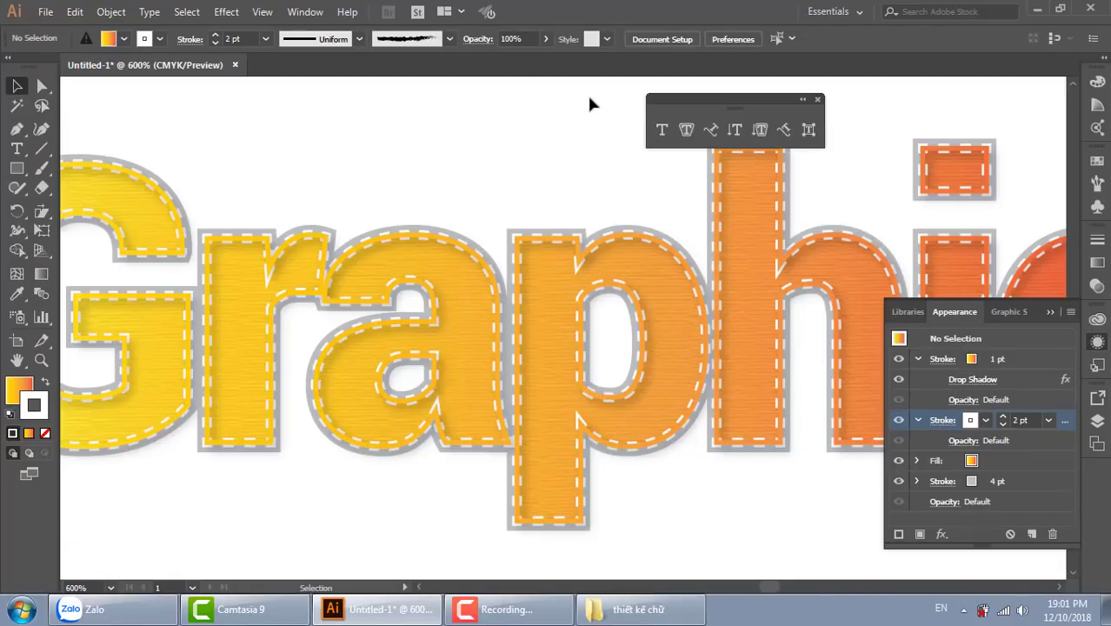
key("ctrl+minus")
key("ctrl+minus")
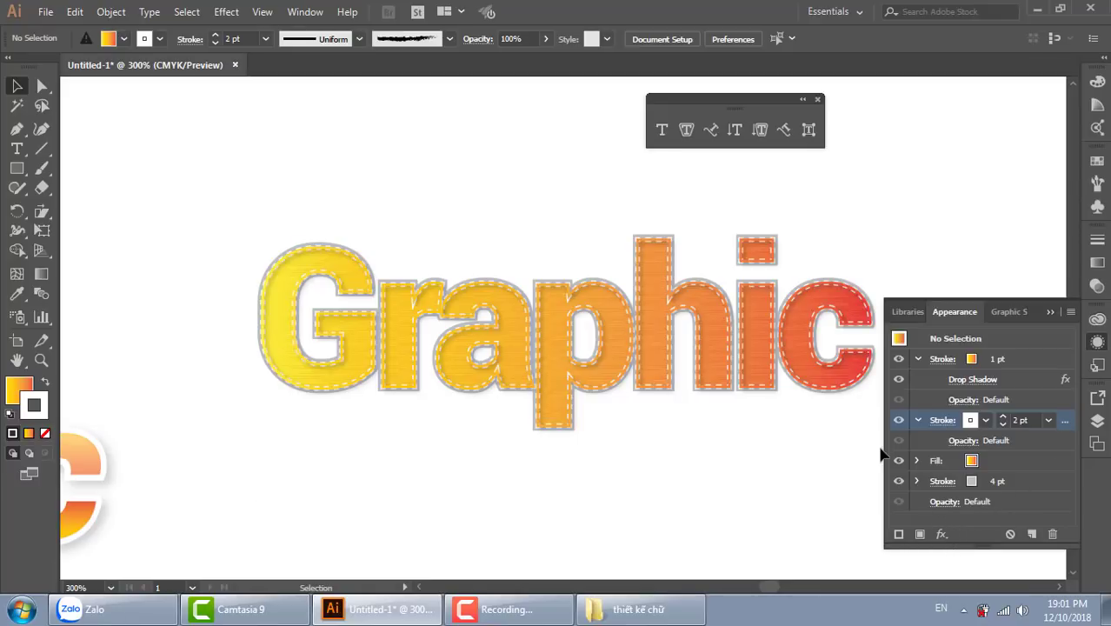
Step: Replace the letters 'Graphic' with 'khánh', correcting a typo, then deselect
double_click(614, 360)
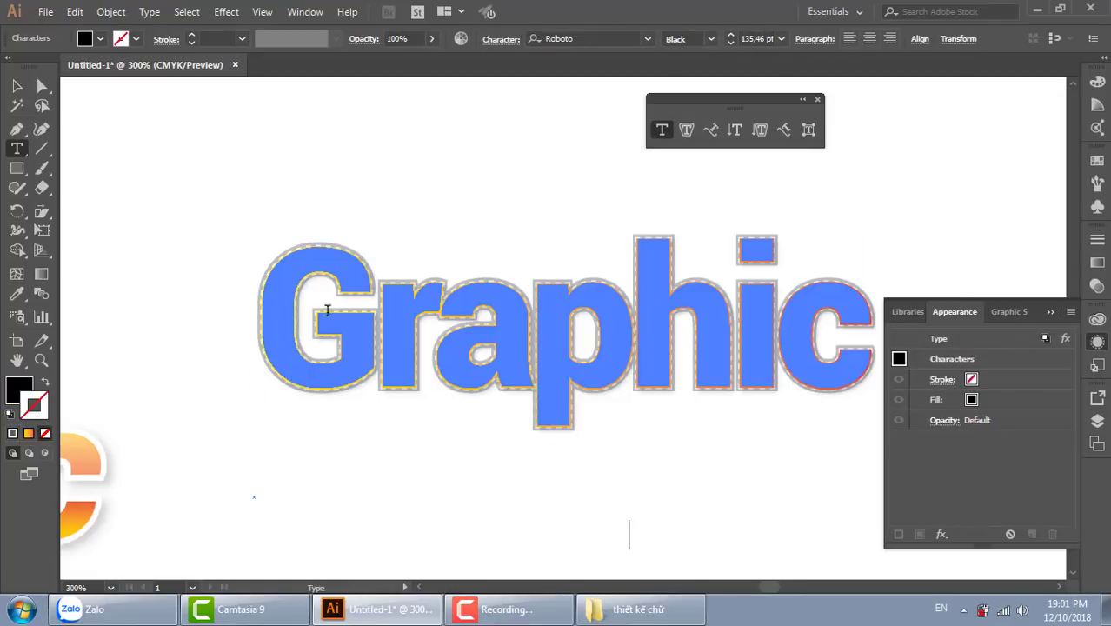
left_click_drag(280, 290, 863, 290)
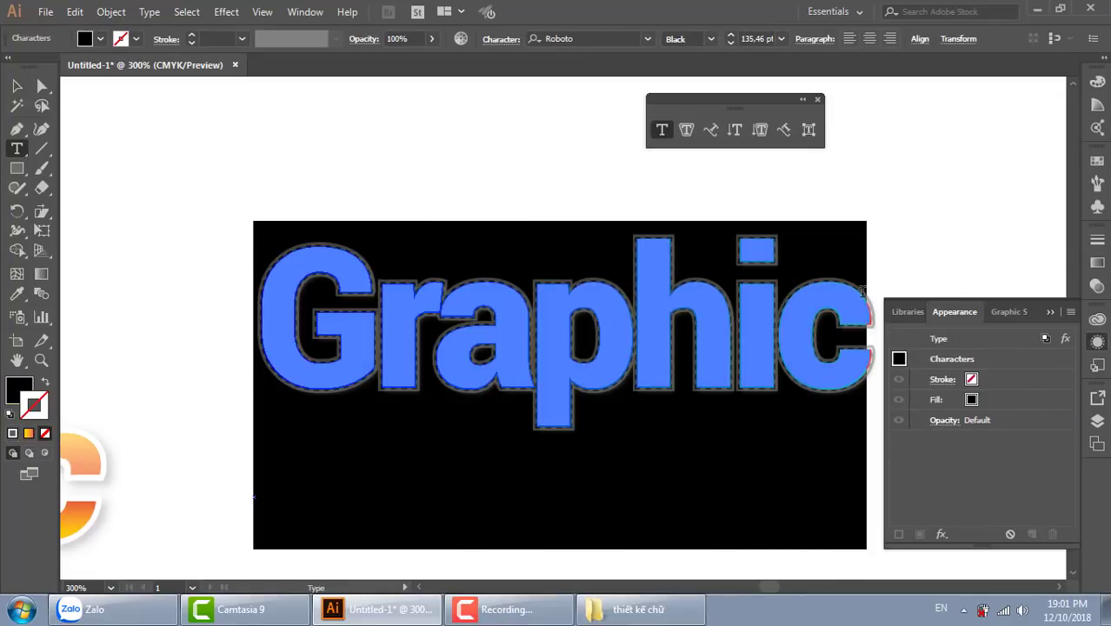
key("BackSpace")
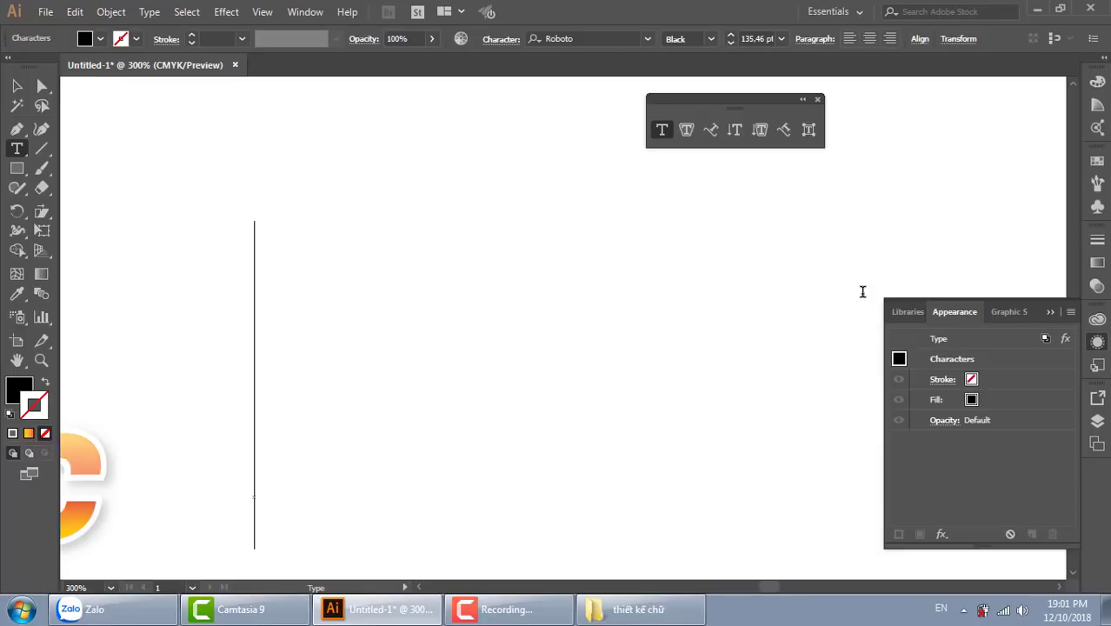
type("khanhs")
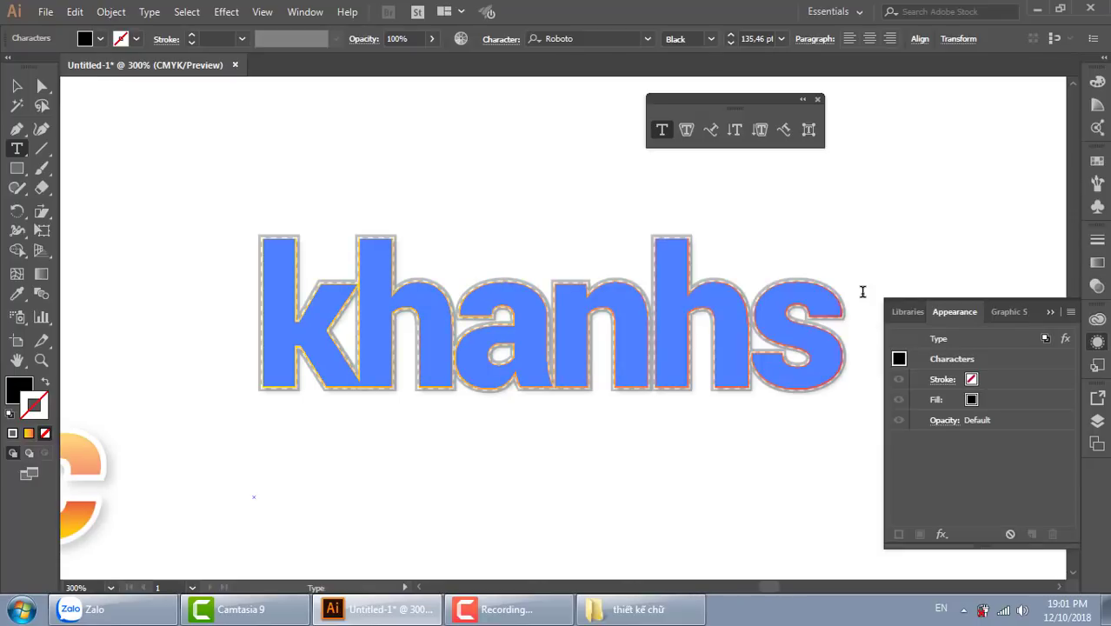
key("BackSpace")
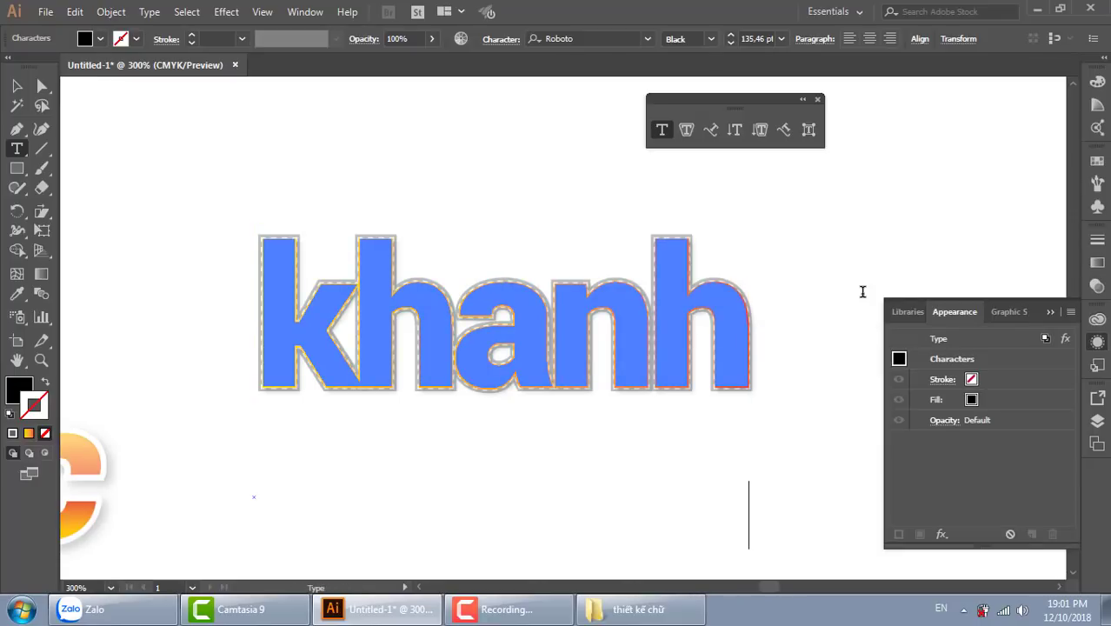
key("BackSpace")
key("BackSpace")
key("BackSpace")
type("an")
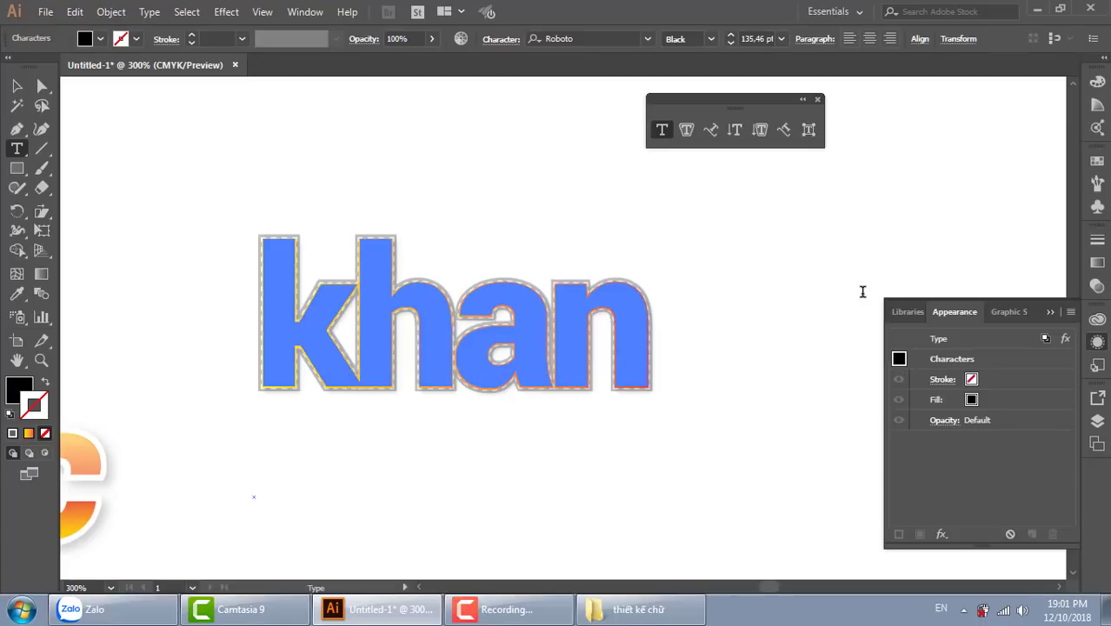
type("hs")
key("Escape")
left_click(404, 169)
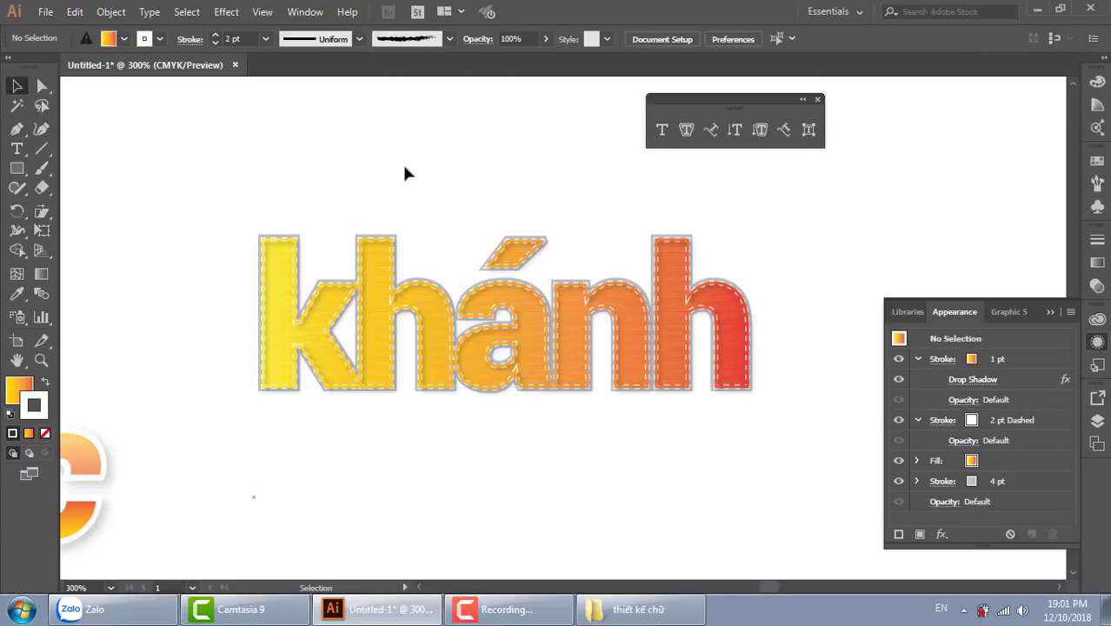
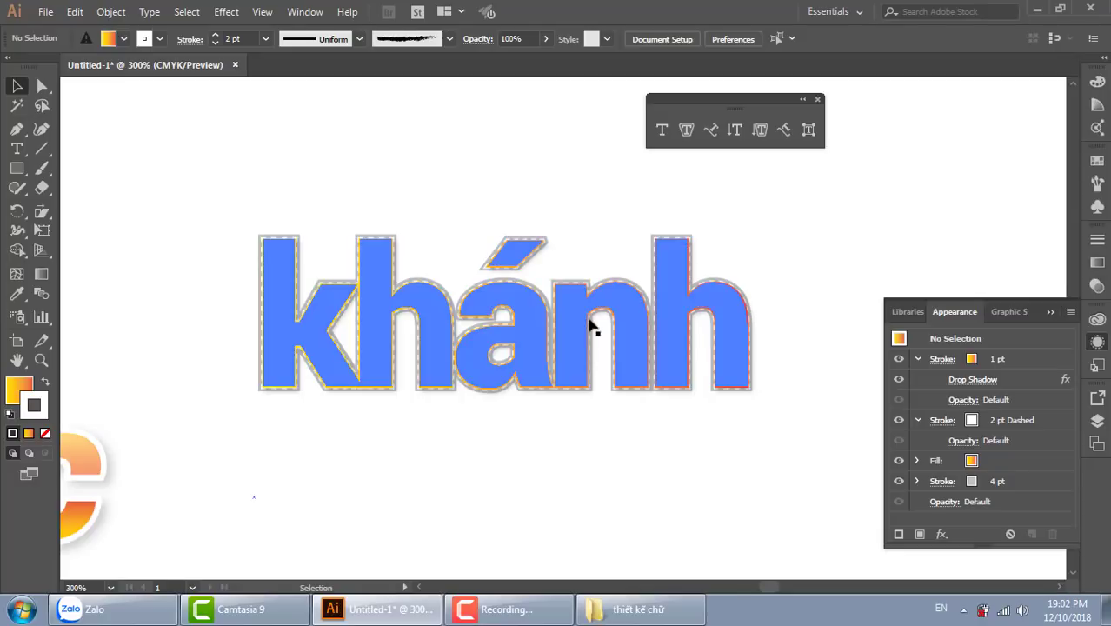
Step: Zoom out and select the whole khánh text object
left_click(492, 336)
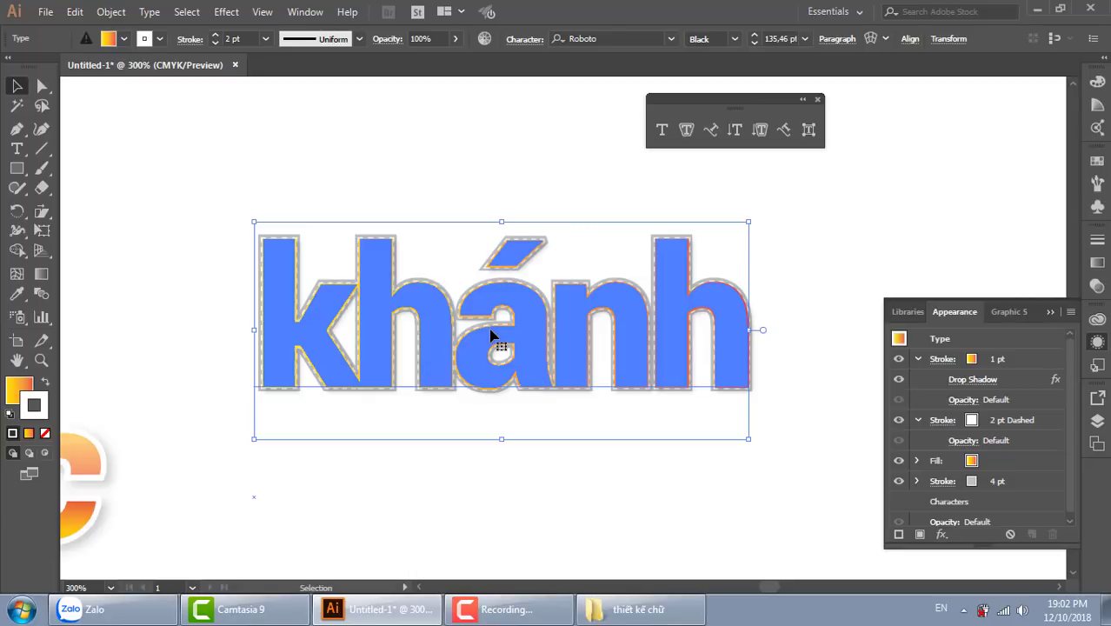
key("ctrl+minus")
key("ctrl+minus")
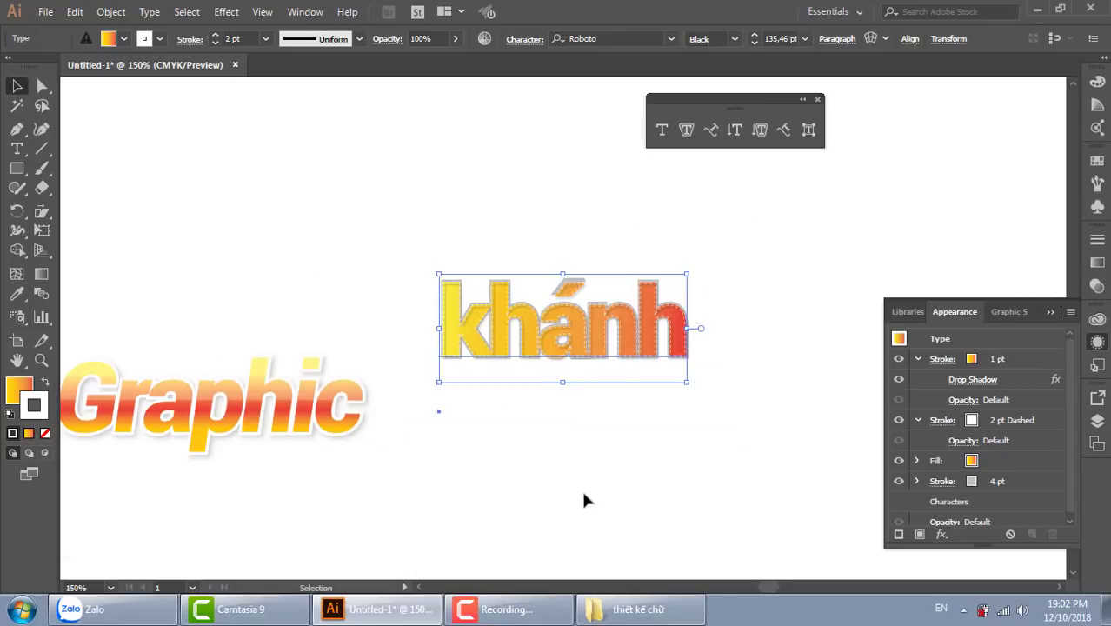
left_click(670, 453)
left_click_drag(670, 452, 610, 401)
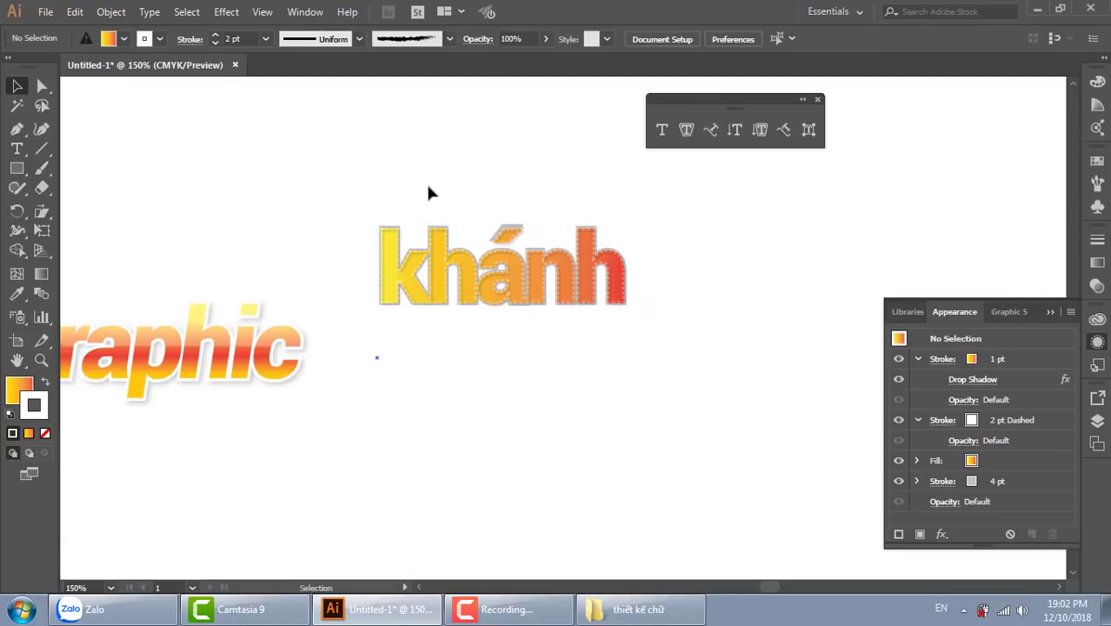
left_click_drag(428, 194, 628, 405)
Step: Delete the khánh text, restore it with undo/redo, and bring up the Open dialog
key("Delete")
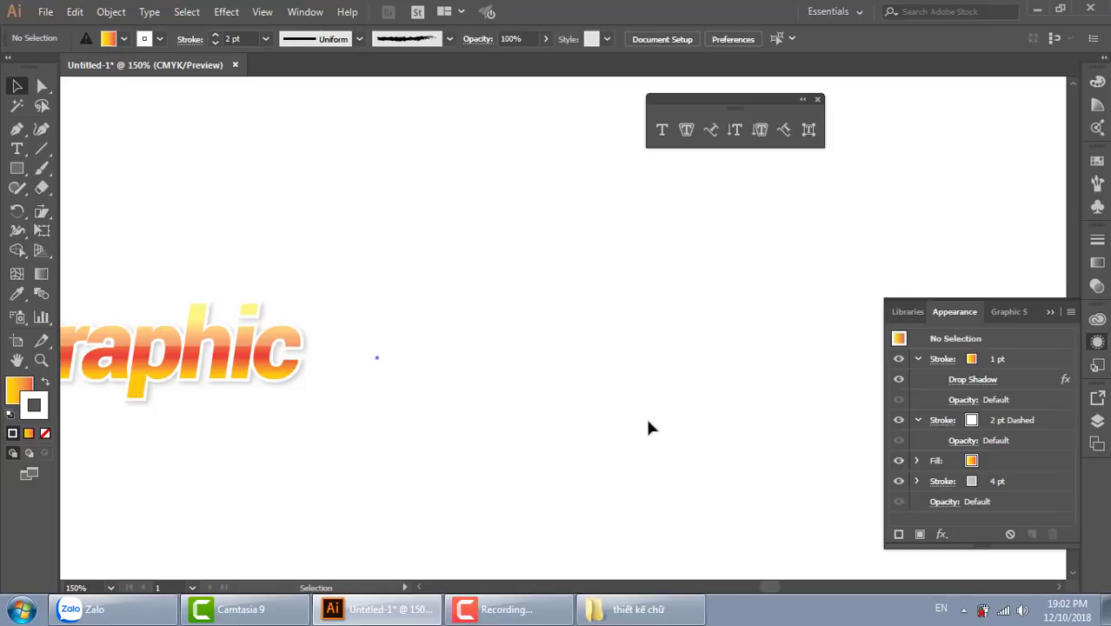
key("ctrl+z")
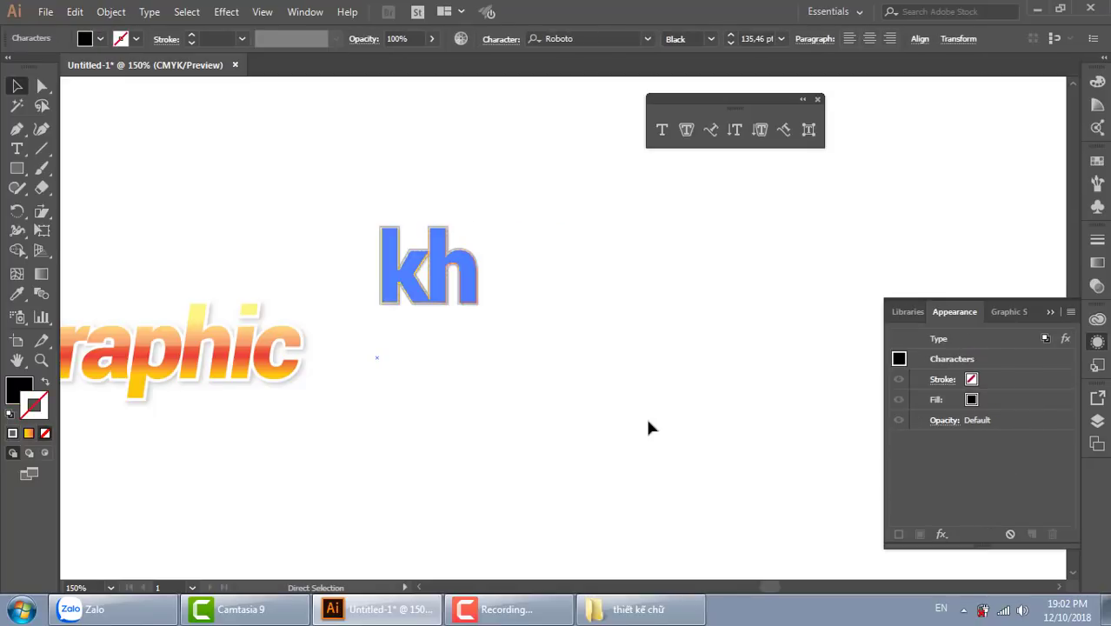
key("ctrl+shift+z")
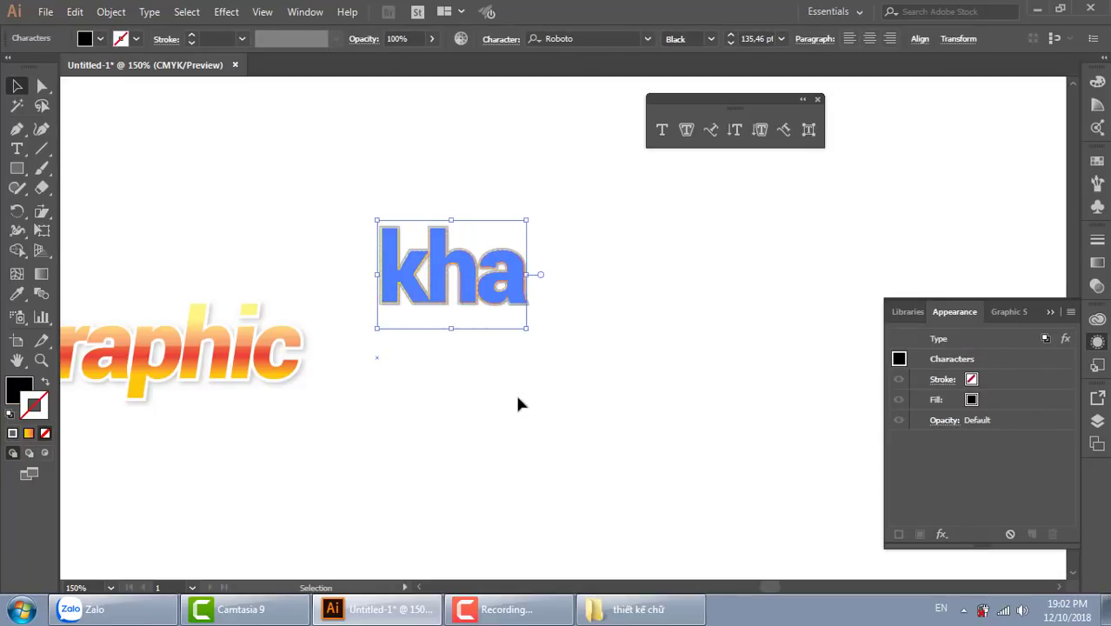
key("ctrl+shift+z")
key("ctrl+shift+z")
key("ctrl+shift+z")
left_click(322, 139)
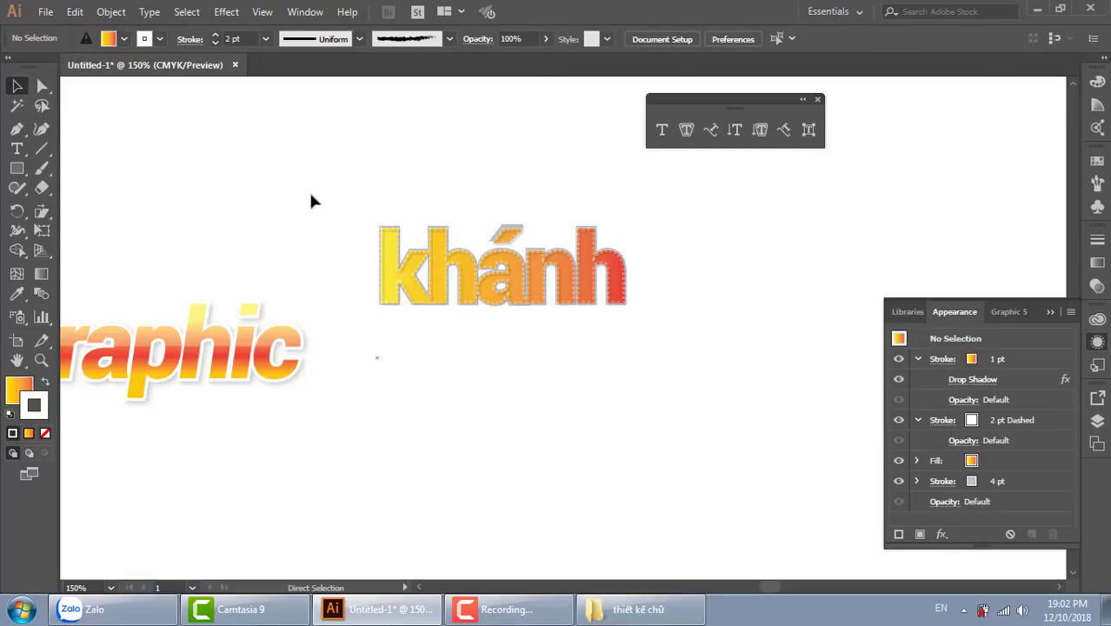
key("ctrl+o")
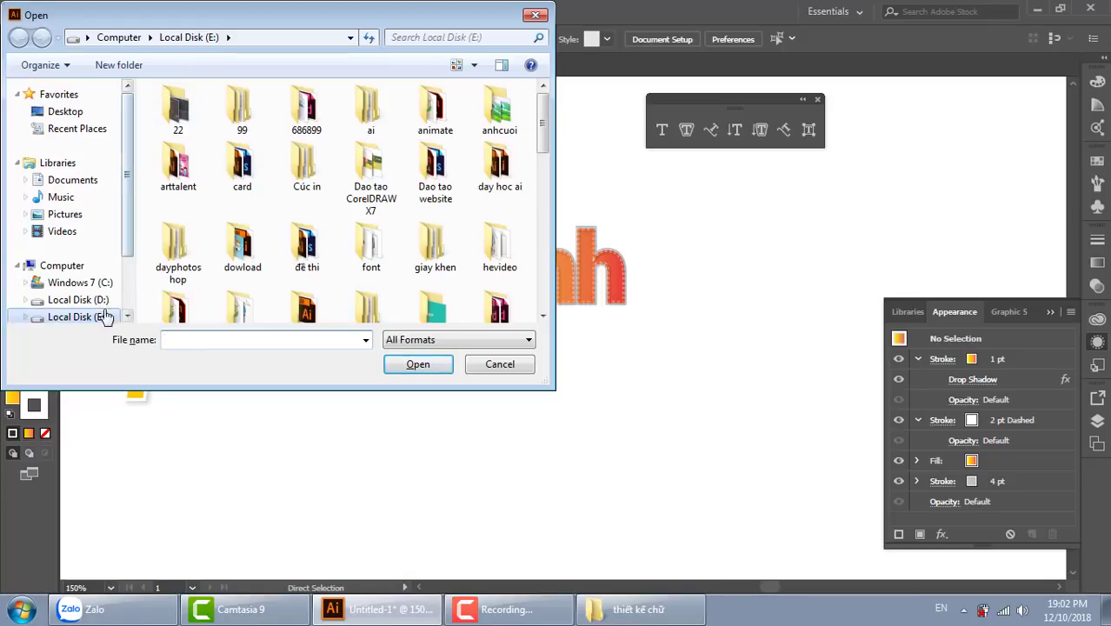
Step: Search drive D: for 'giam' and open cafe giảm cân > thiết kế banner mỹ phẩm
left_click(76, 299)
left_click(436, 37)
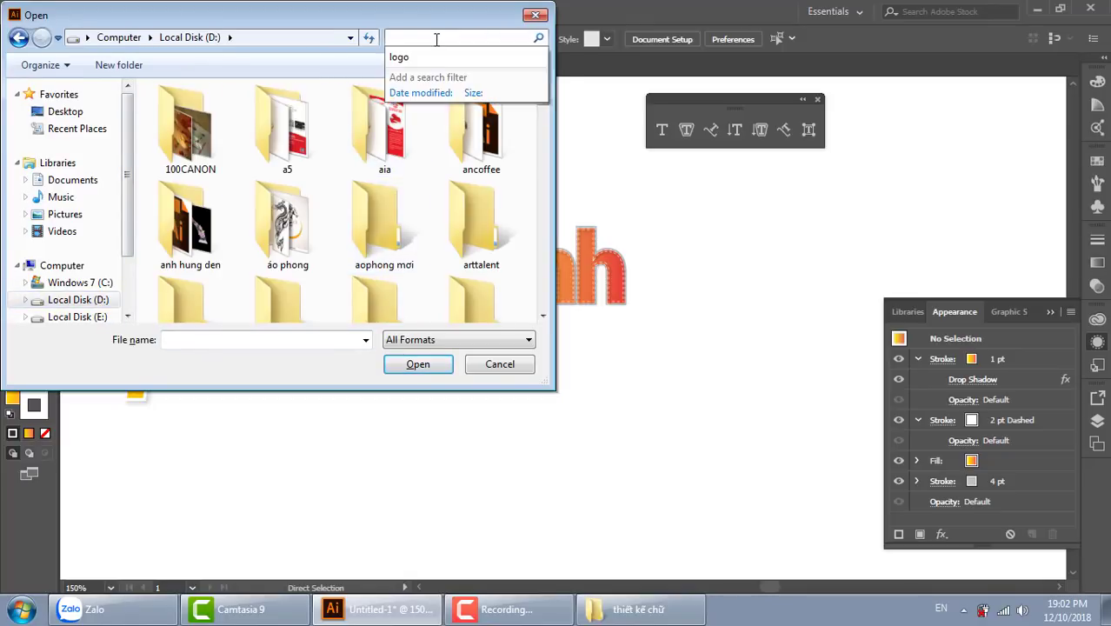
type("giam")
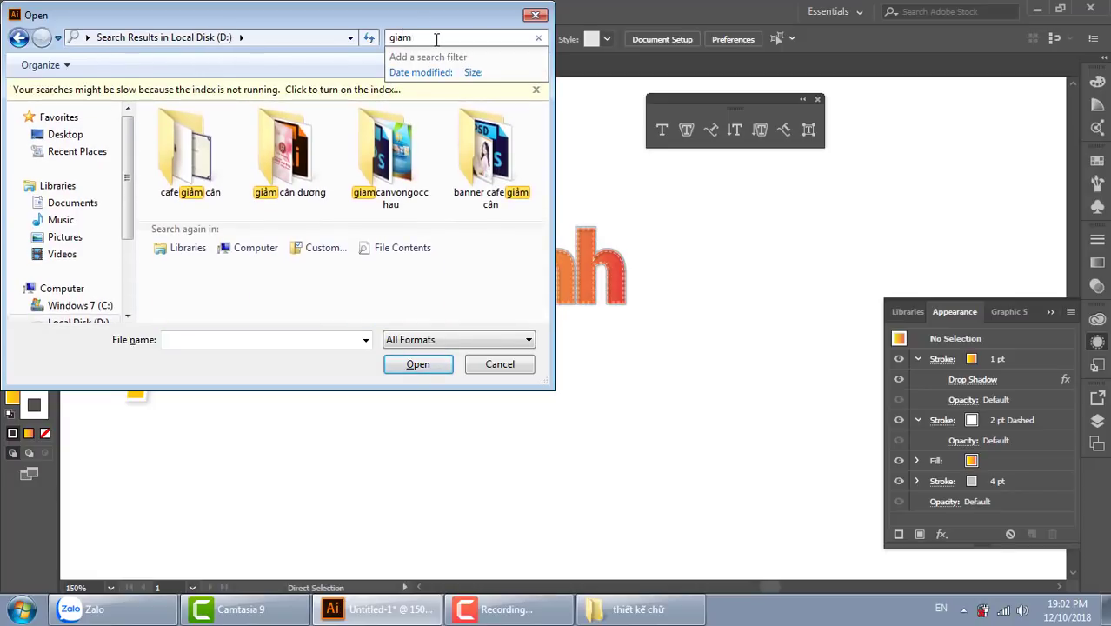
double_click(202, 173)
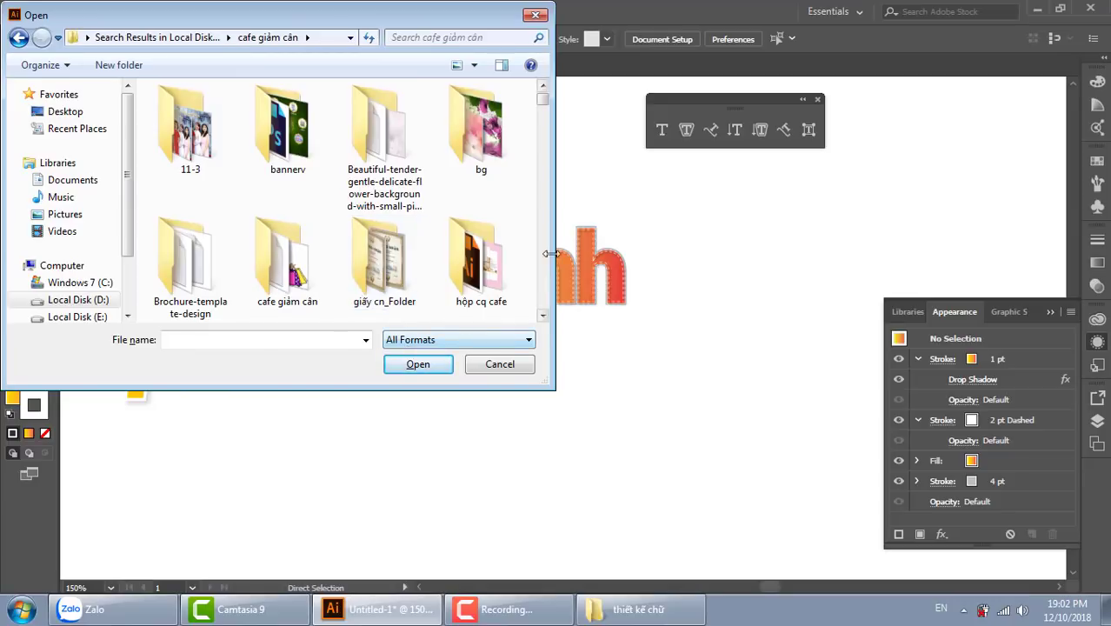
left_click(542, 317)
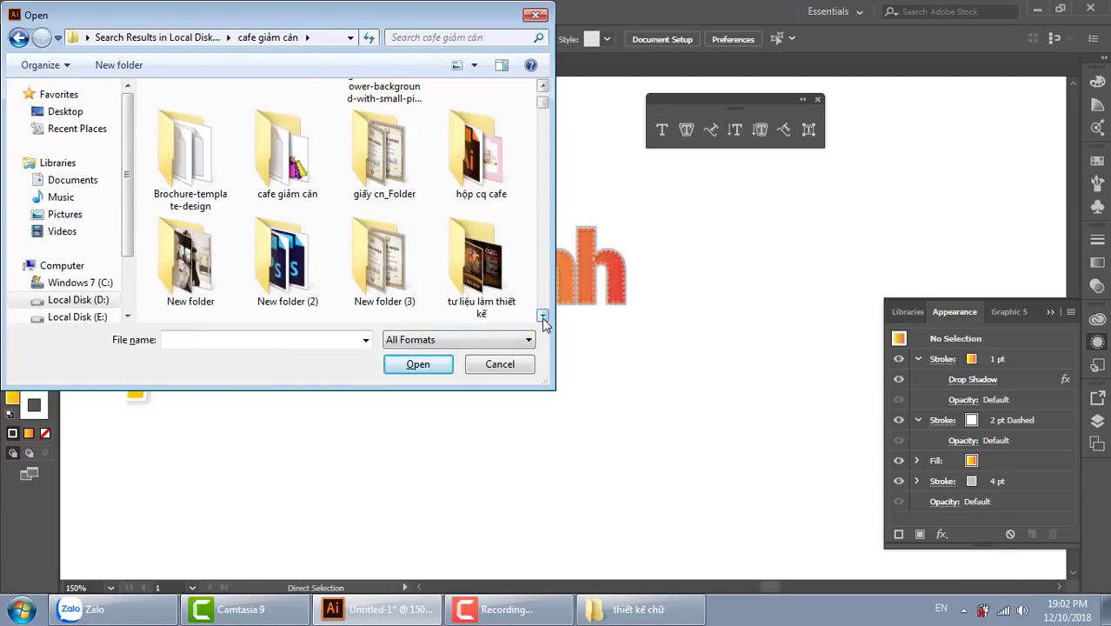
left_click(543, 316)
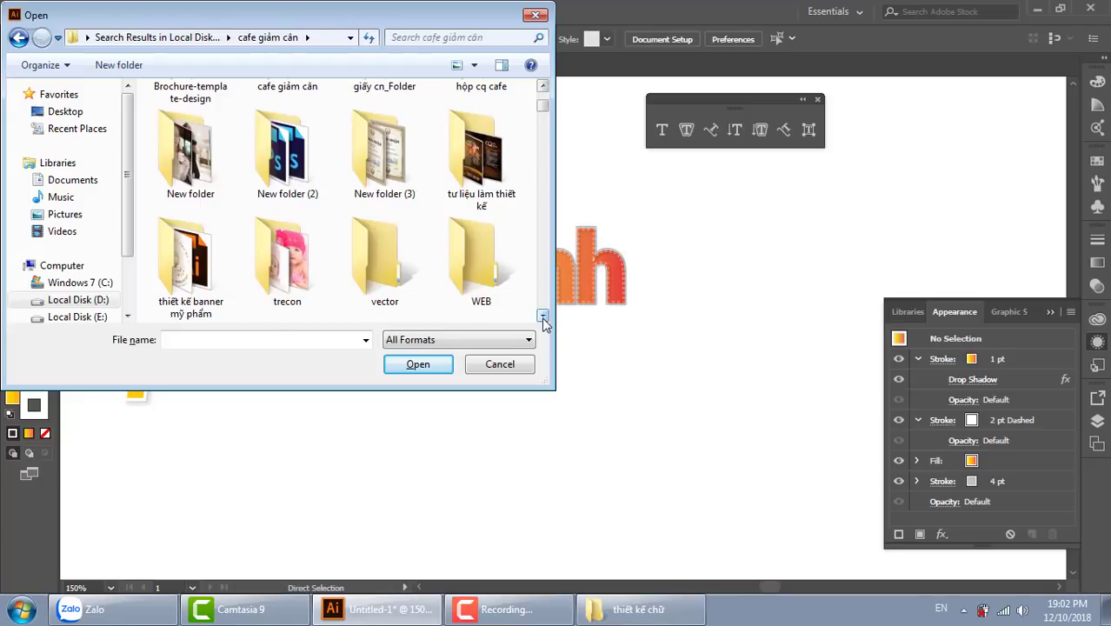
double_click(213, 300)
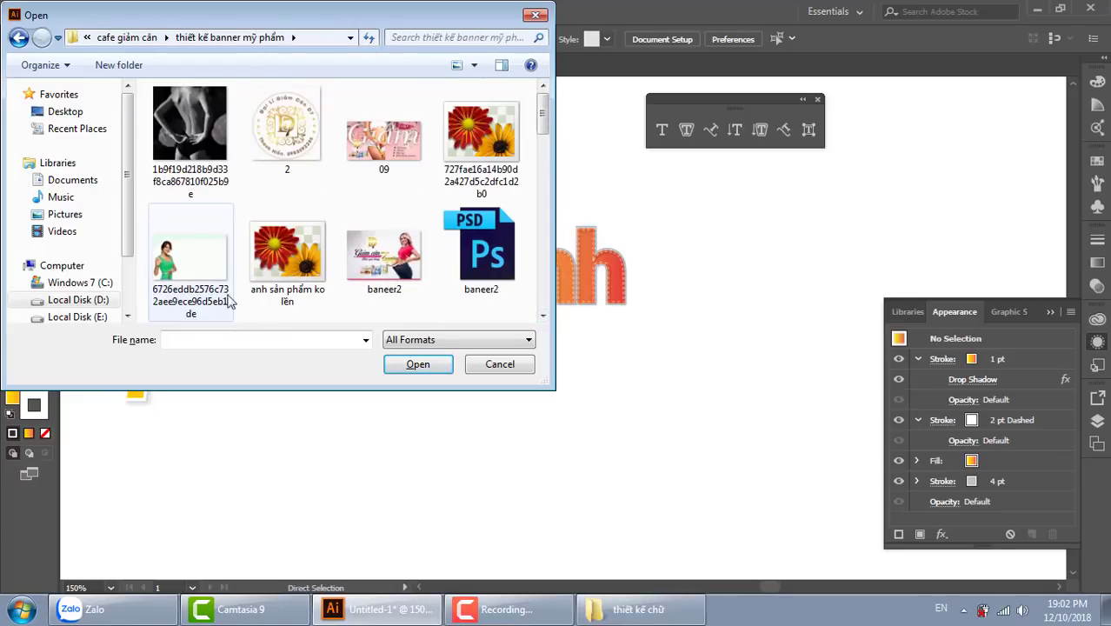
Step: Select Golden-squares-collection in that folder and try to open it
scroll(391, 122, "down", 1)
scroll(392, 122, "down", 1)
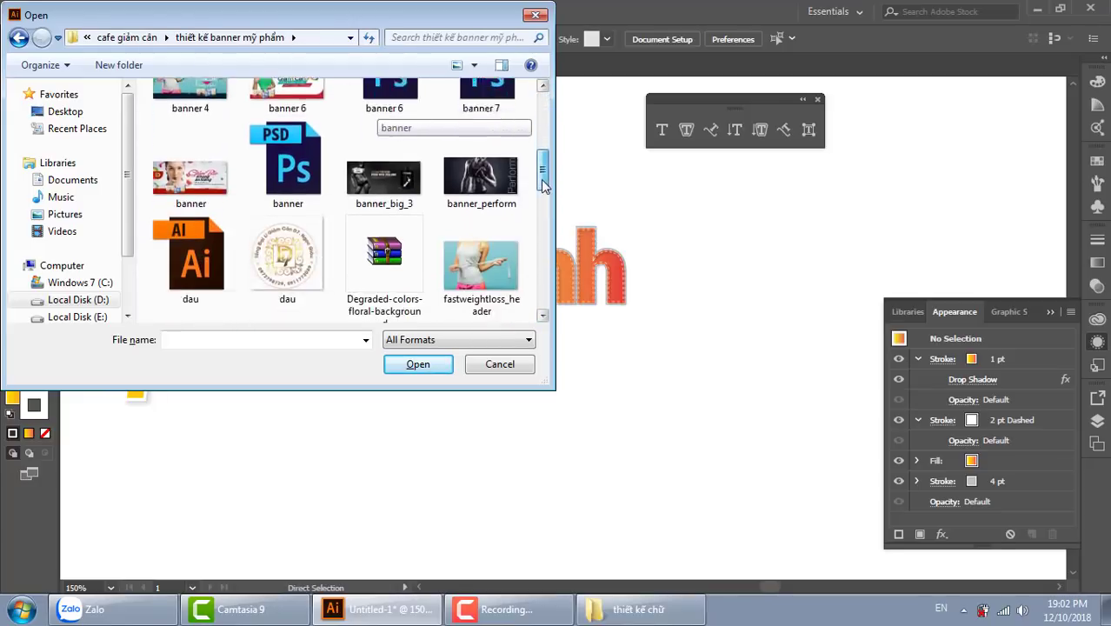
scroll(477, 223, "down", 1)
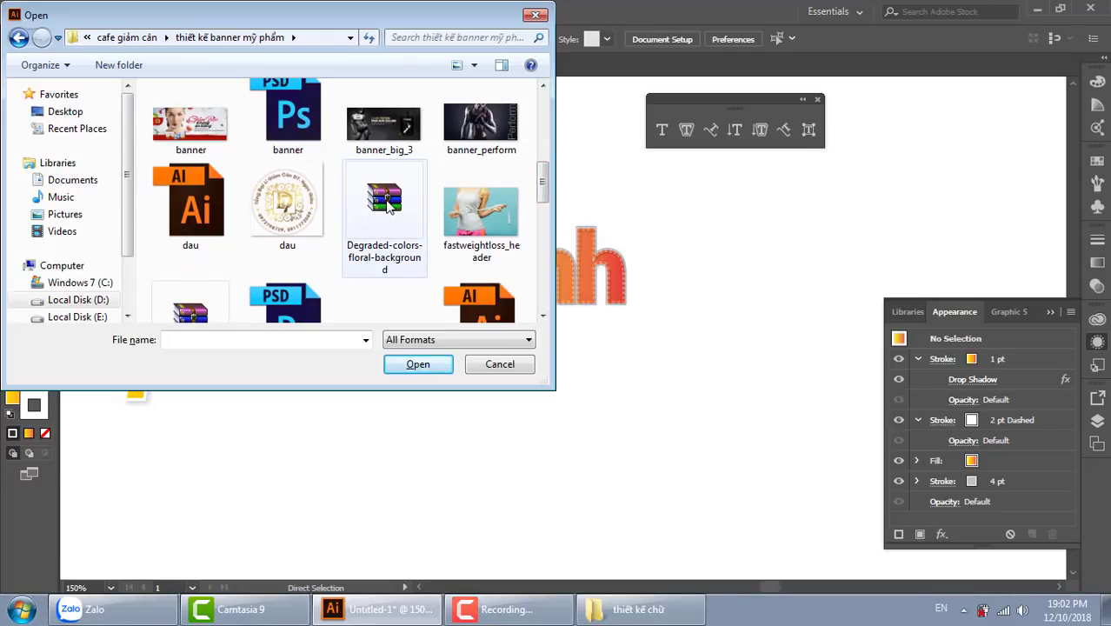
left_click(388, 204)
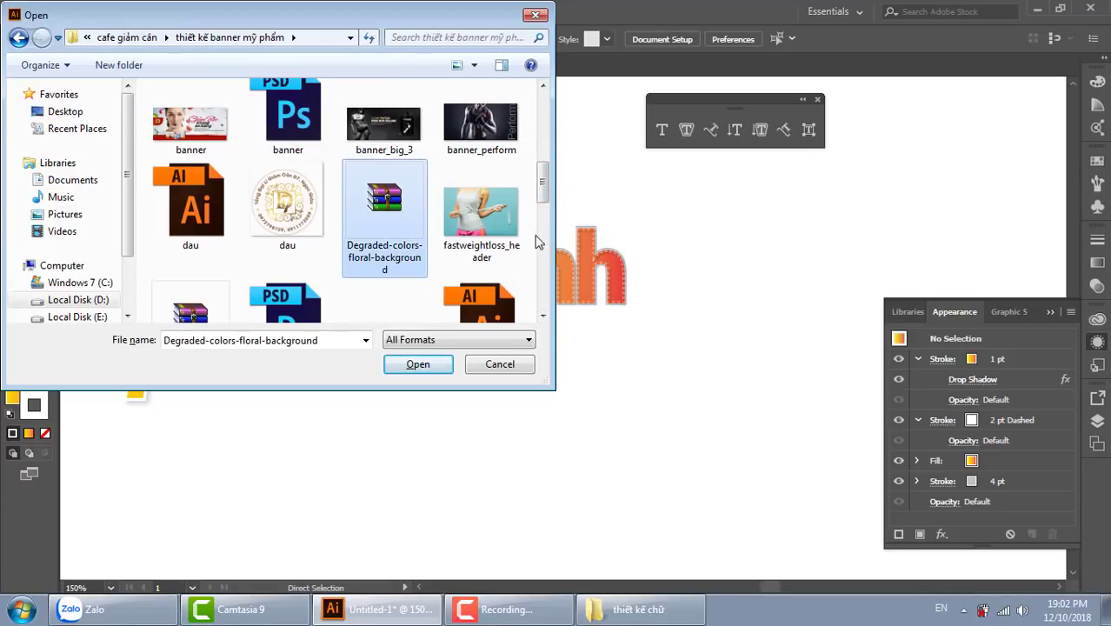
scroll(522, 226, "down", 1)
scroll(521, 226, "down", 1)
left_click(229, 257)
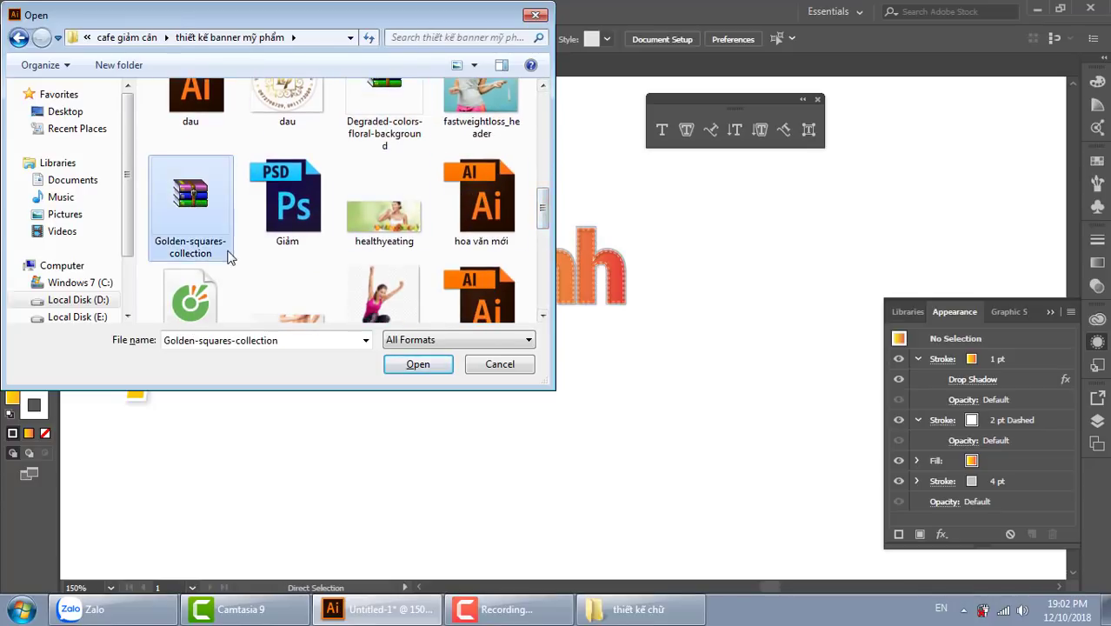
left_click(431, 368)
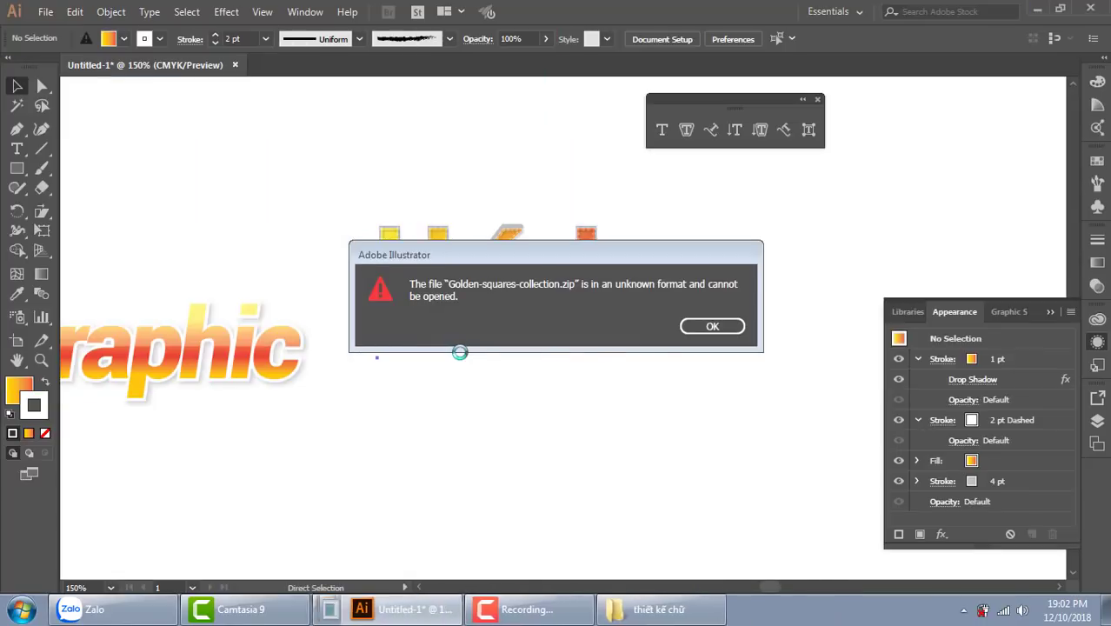
Step: Dismiss the format error, then via Explorer open Golden-squares-collection.zip and its O945XP1.eps
left_click(712, 328)
left_click(640, 609)
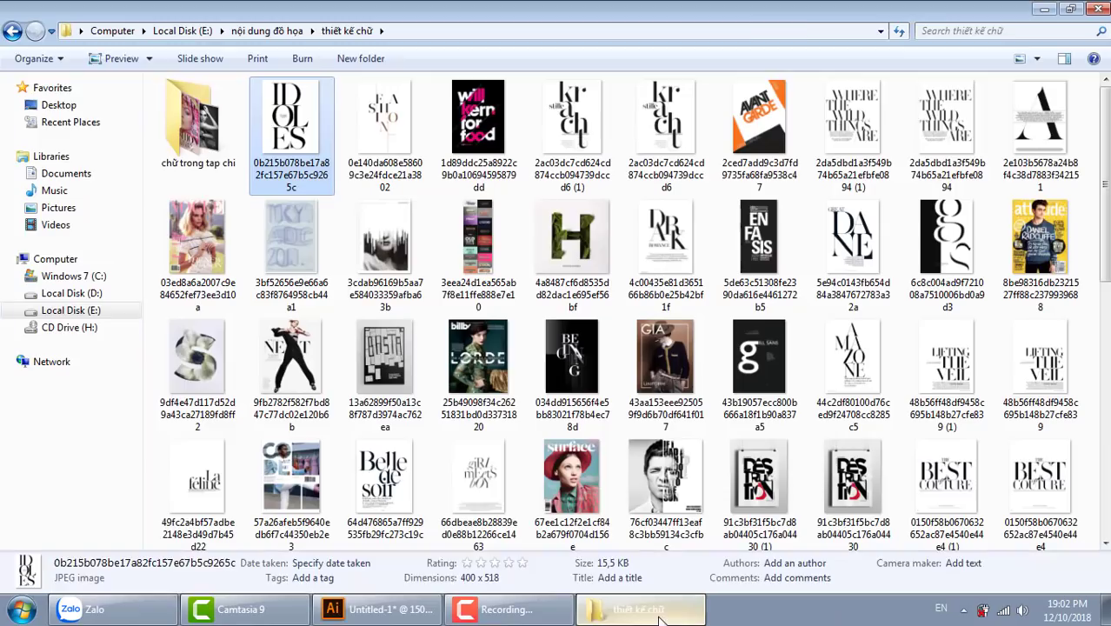
left_click(74, 293)
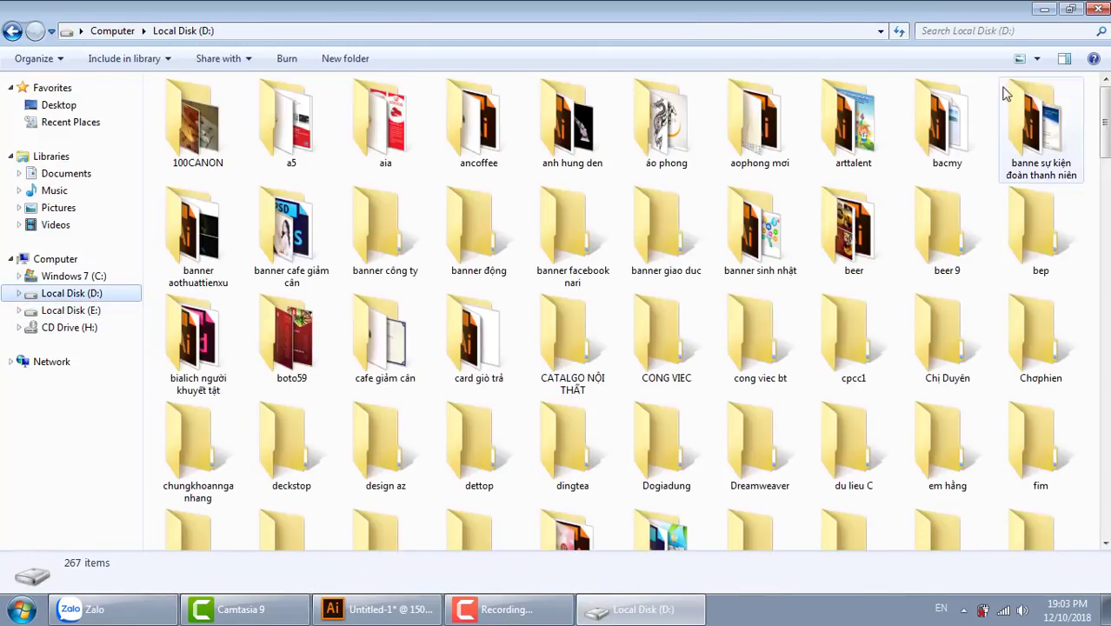
left_click(981, 32)
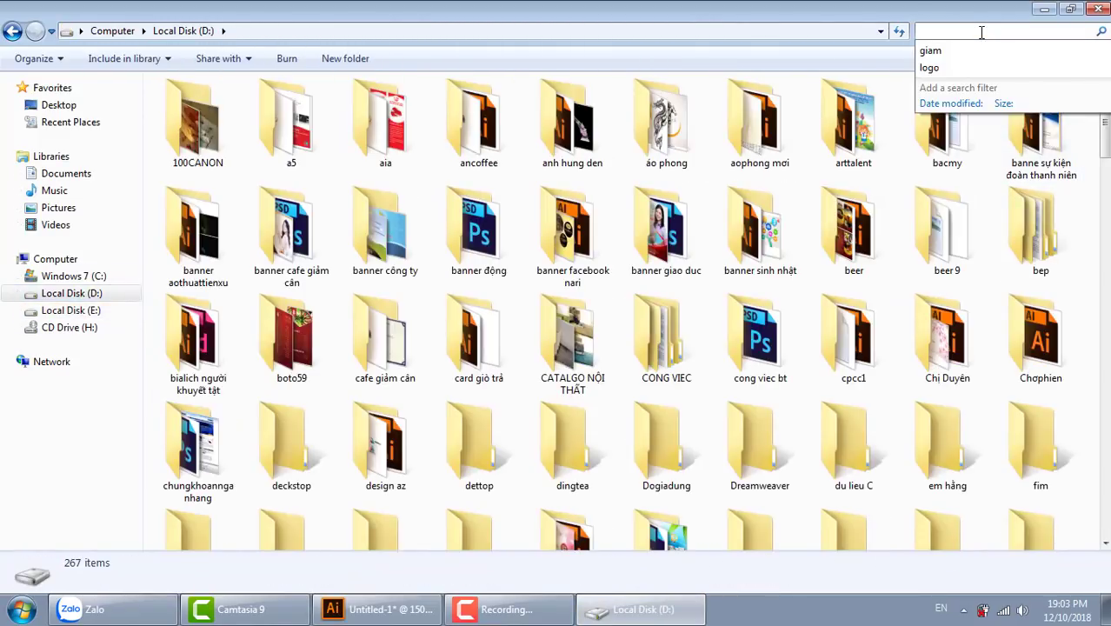
type("giam")
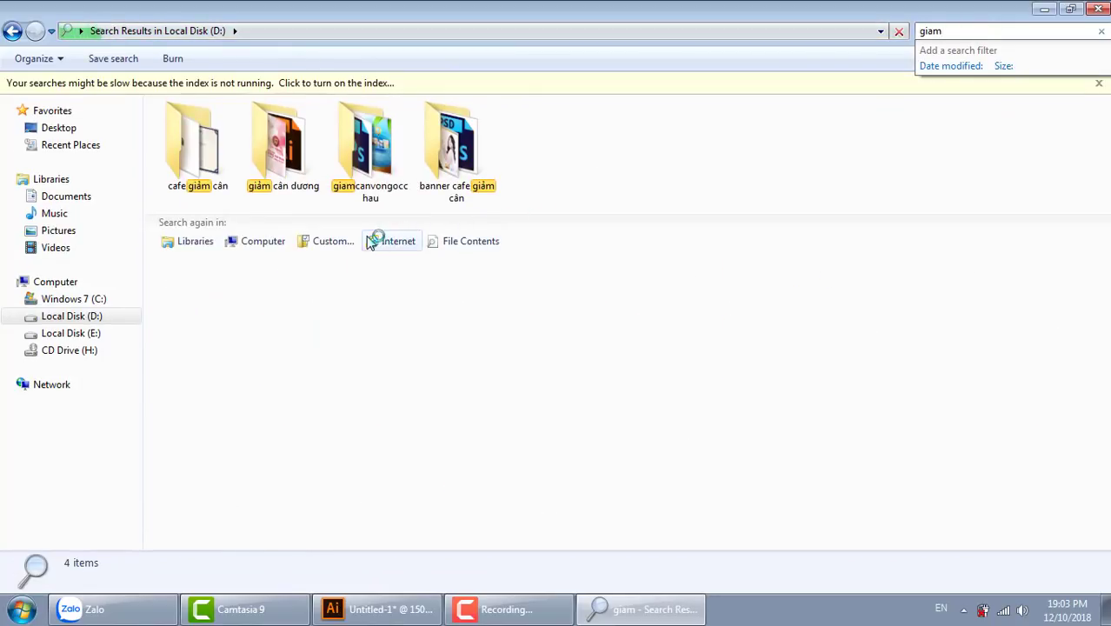
double_click(207, 155)
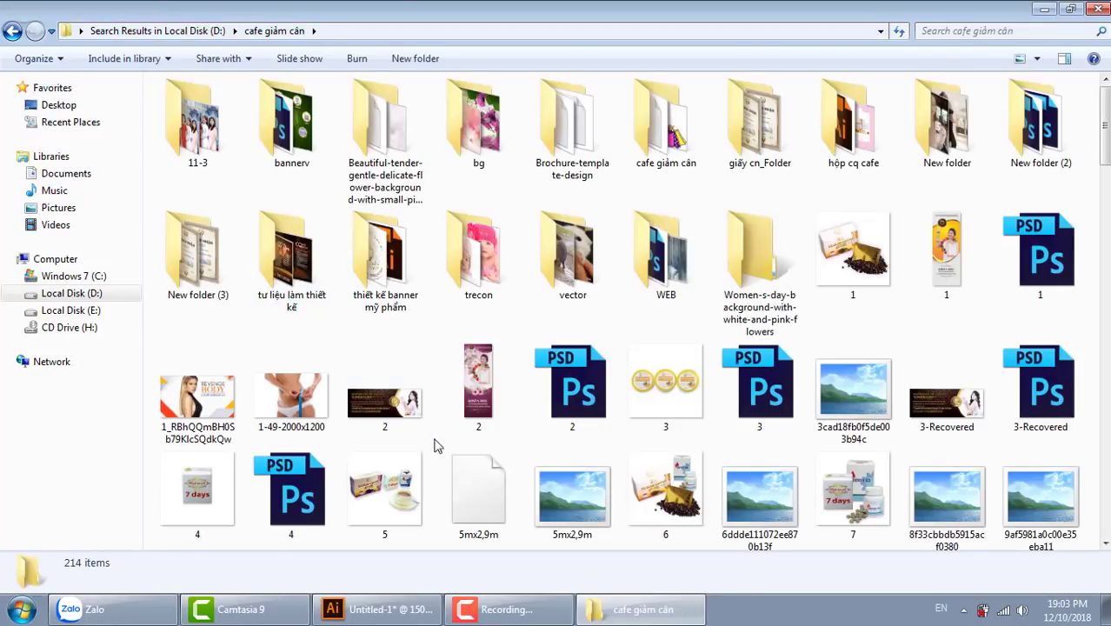
double_click(400, 273)
left_click(209, 362)
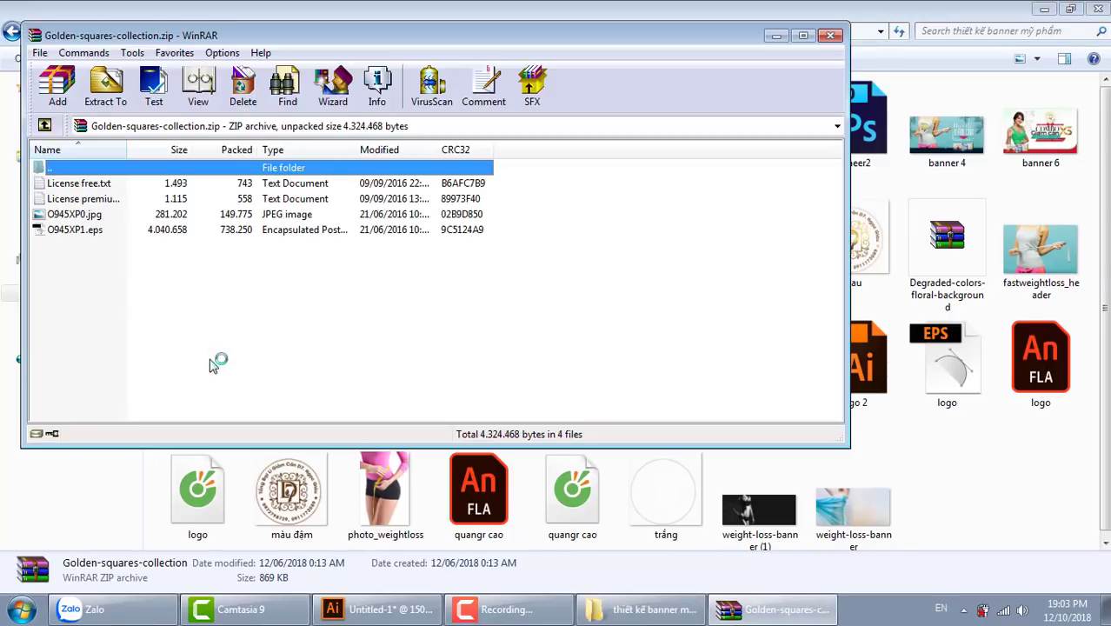
left_click(98, 233)
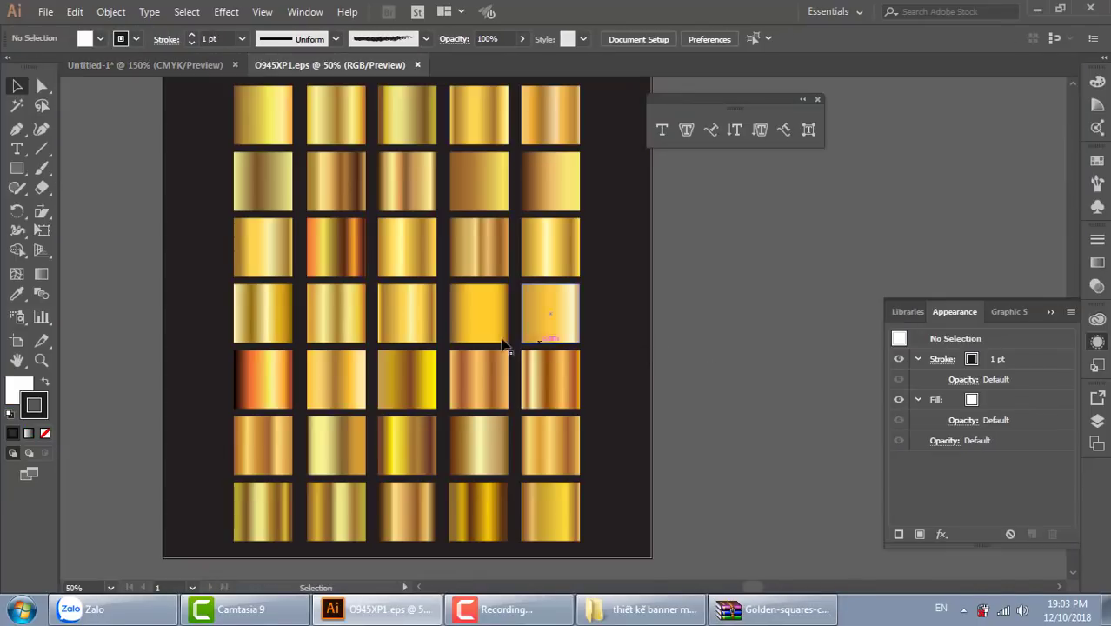
Step: Select the two column-2 gold squares in rows 3 and 4 of the O945XP1 sheet
left_click_drag(441, 216, 481, 280)
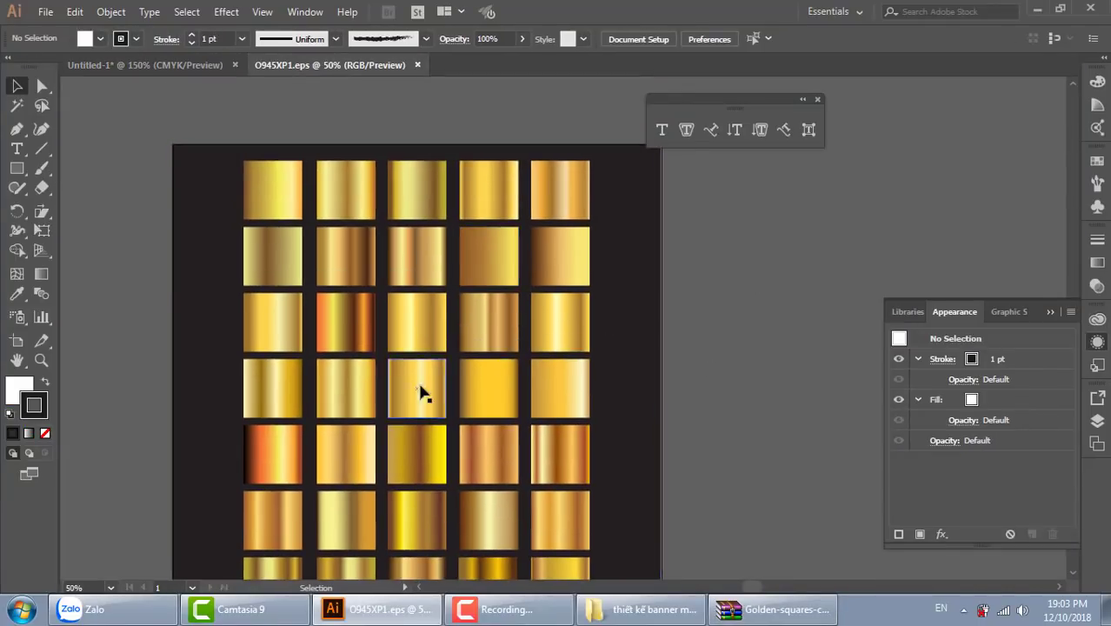
left_click(371, 331)
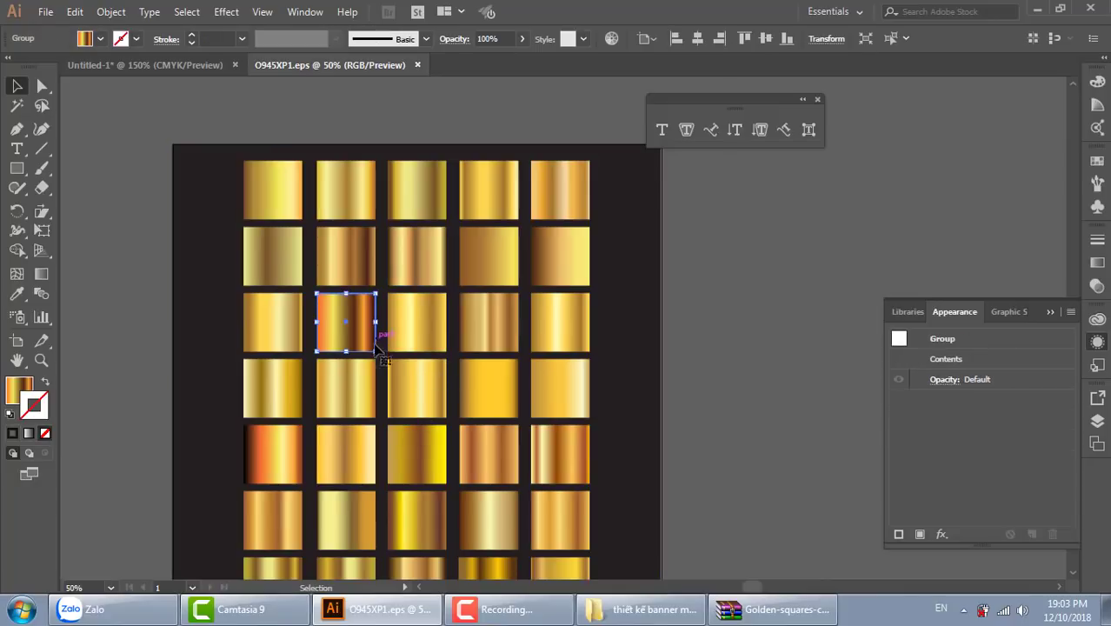
left_click(350, 275)
left_click(359, 330)
left_click(360, 403, "ctrl")
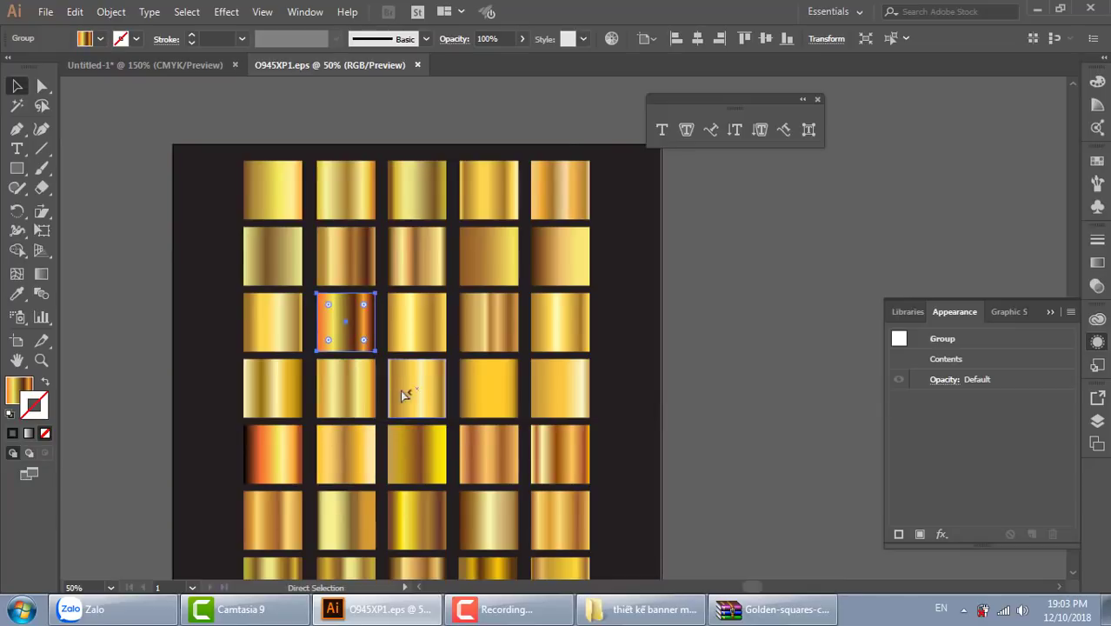
left_click(682, 409)
left_click(366, 392, "ctrl")
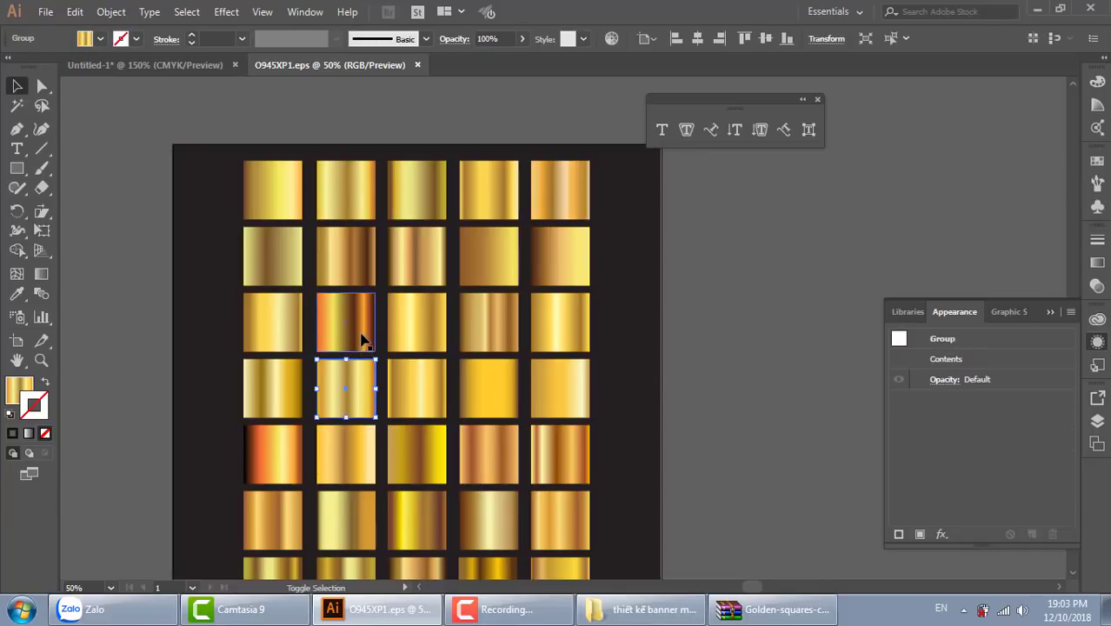
left_click(362, 340, "ctrl+shift")
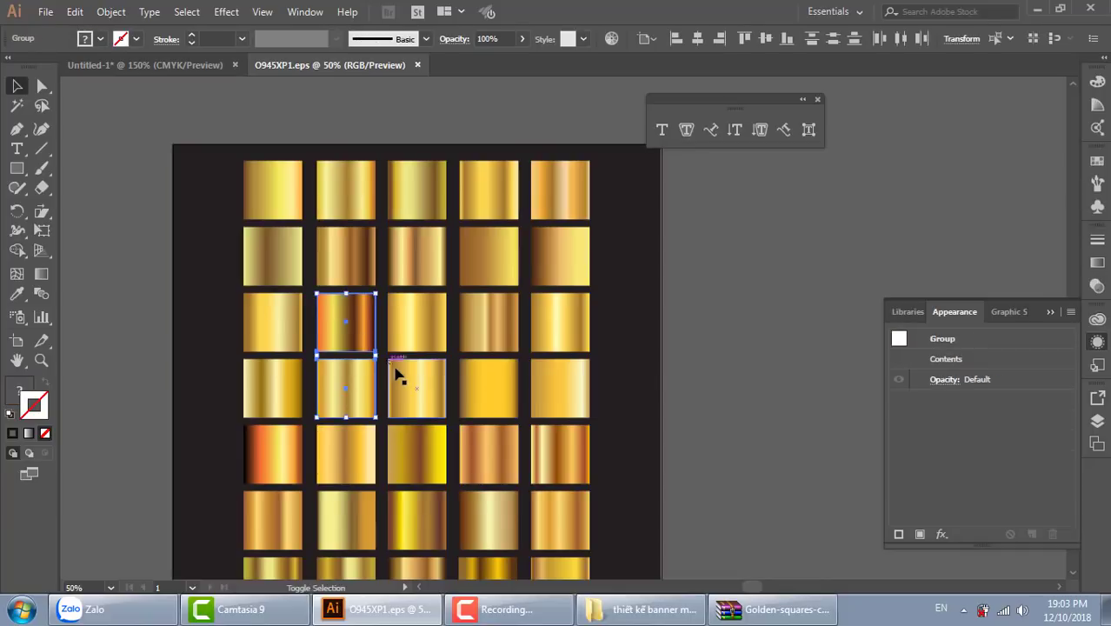
Step: Paste the two squares into Untitled-1 and position the top square beside the khánh text
left_click(198, 65)
left_click_drag(677, 370, 522, 287)
key("ctrl+v")
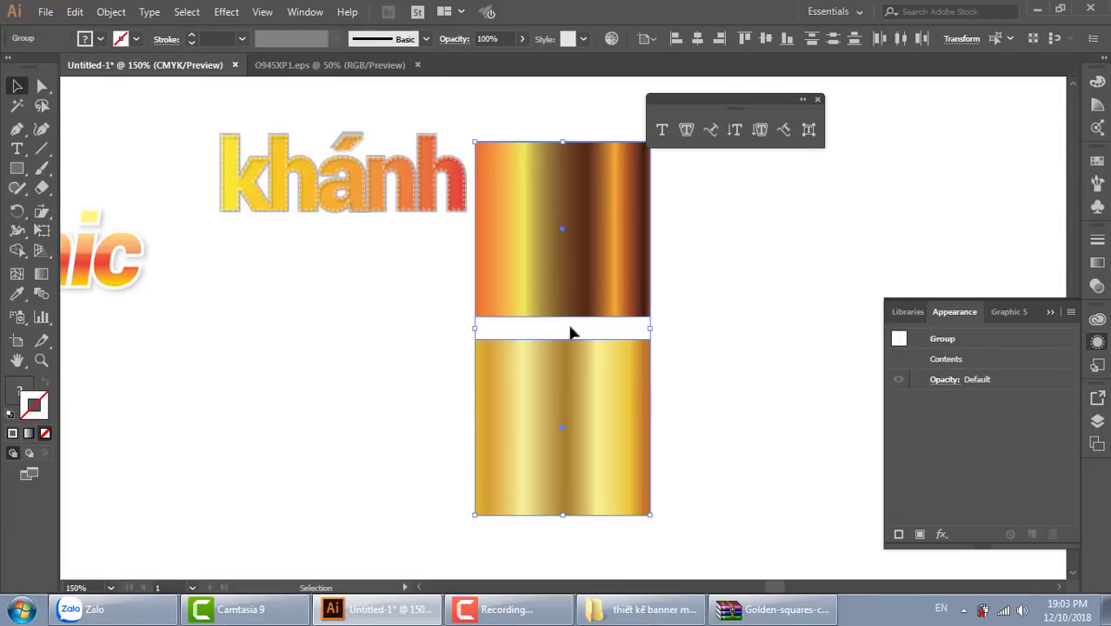
left_click_drag(570, 331, 498, 343)
left_click(696, 400)
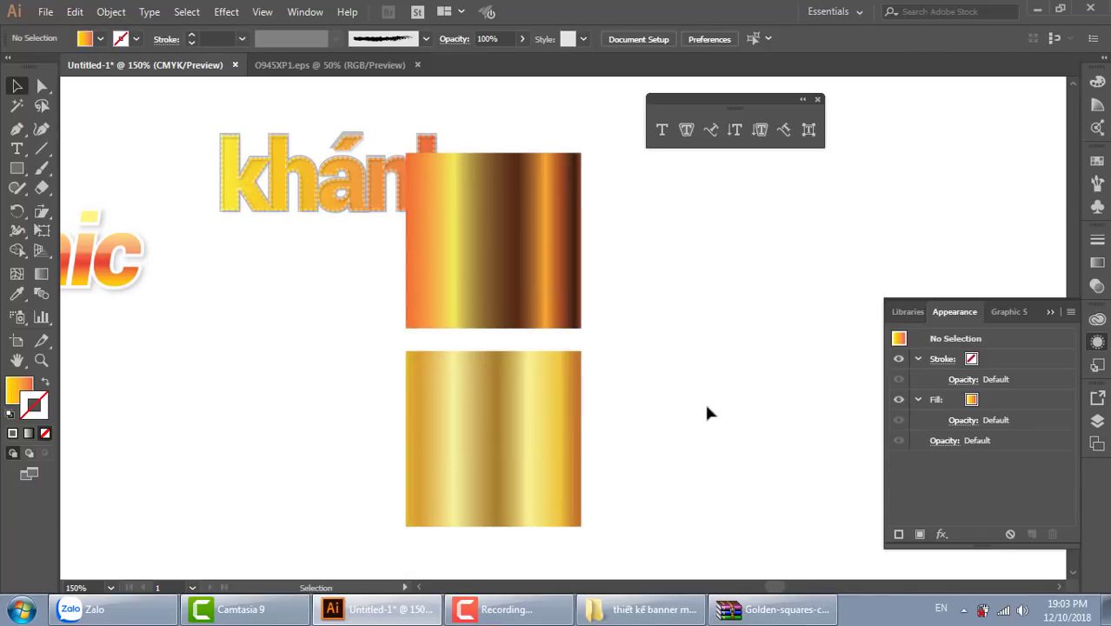
left_click(557, 295)
left_click(1098, 160)
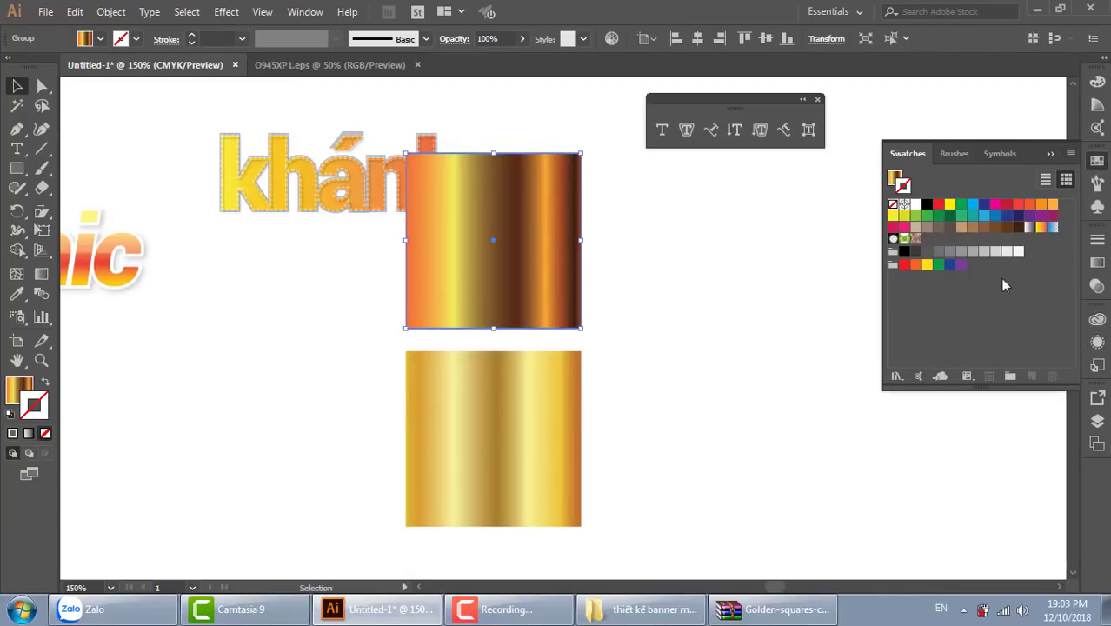
mouse_move(507, 310)
left_mouse_down()
mouse_move(588, 226)
mouse_move(707, 300)
left_mouse_up()
left_click(665, 347)
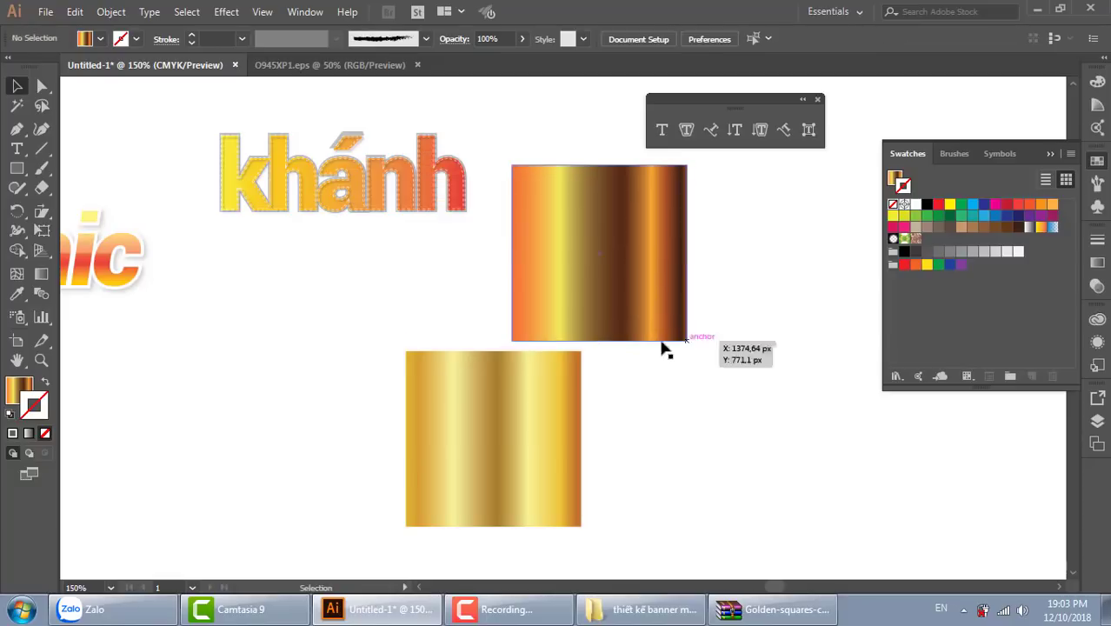
left_click_drag(596, 275, 526, 277)
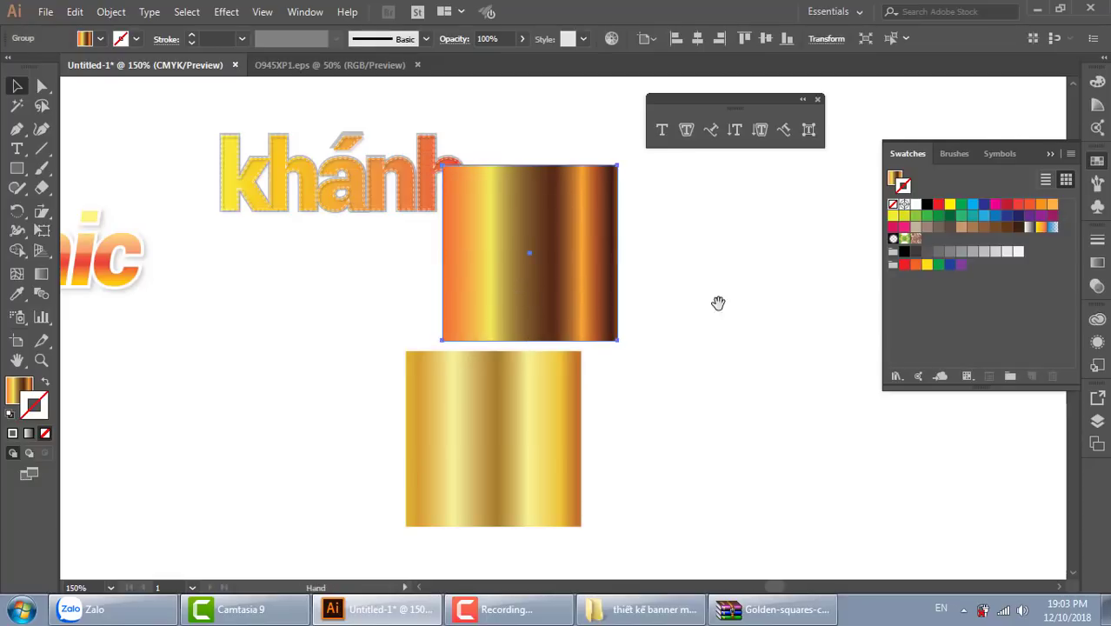
left_click_drag(716, 303, 485, 314)
left_click(520, 341)
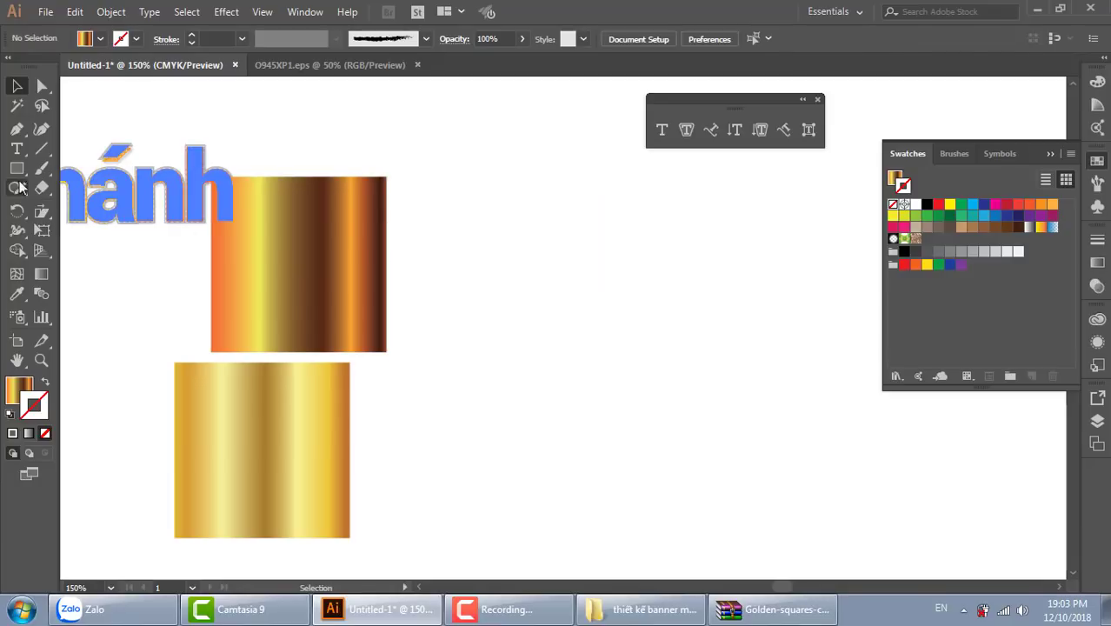
Step: Add black text 'Graphic' beside the squares and enlarge it to about 120 pt
left_click(16, 148)
left_click(599, 337)
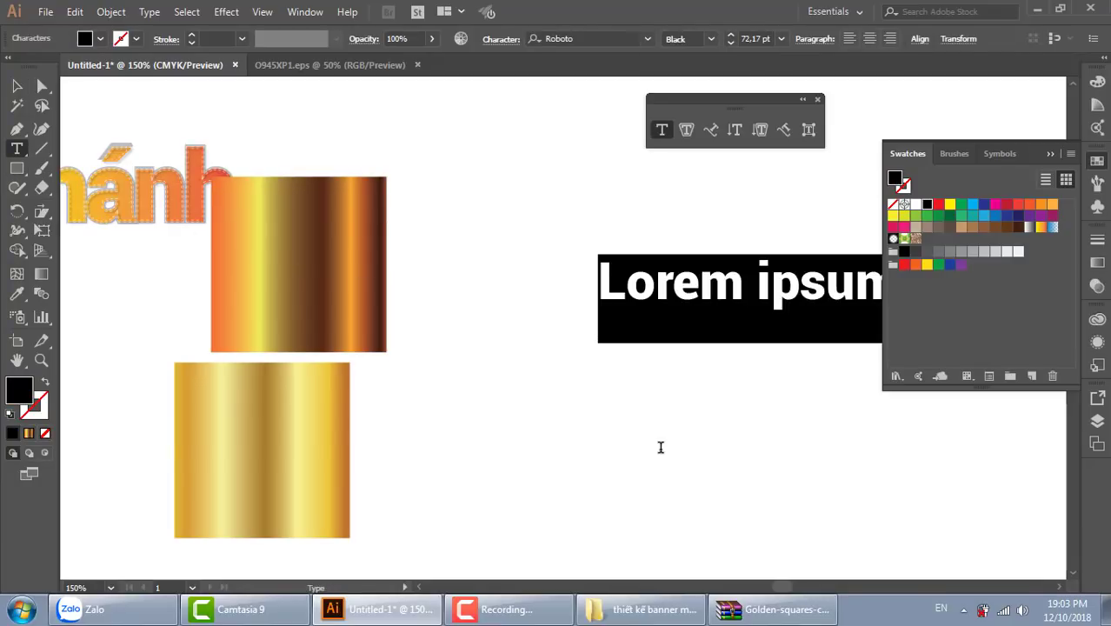
type("Gra")
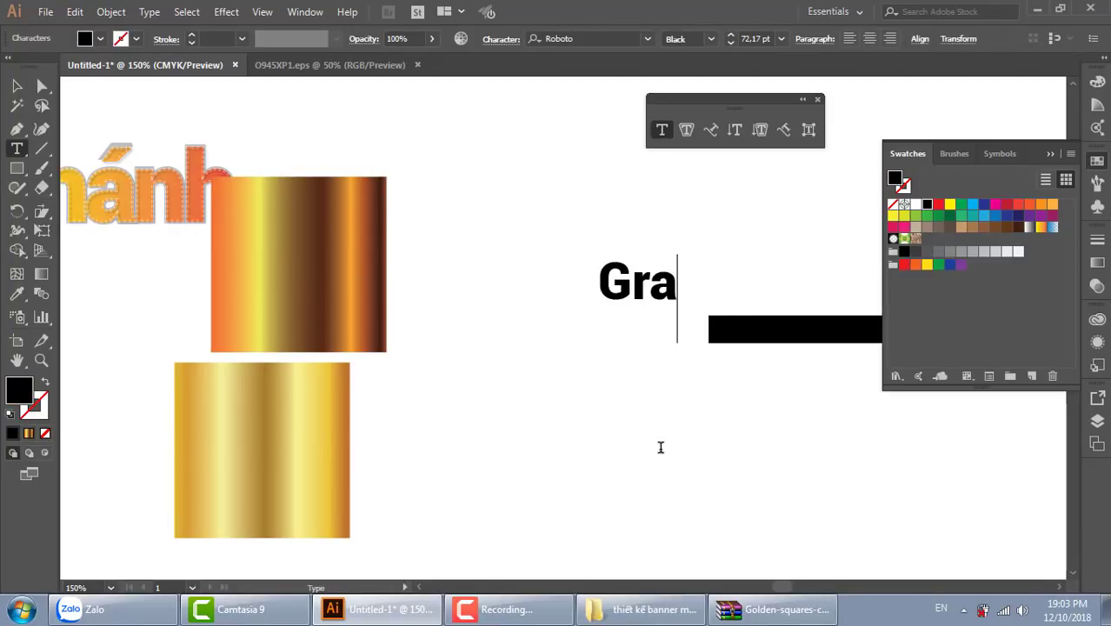
type("phci")
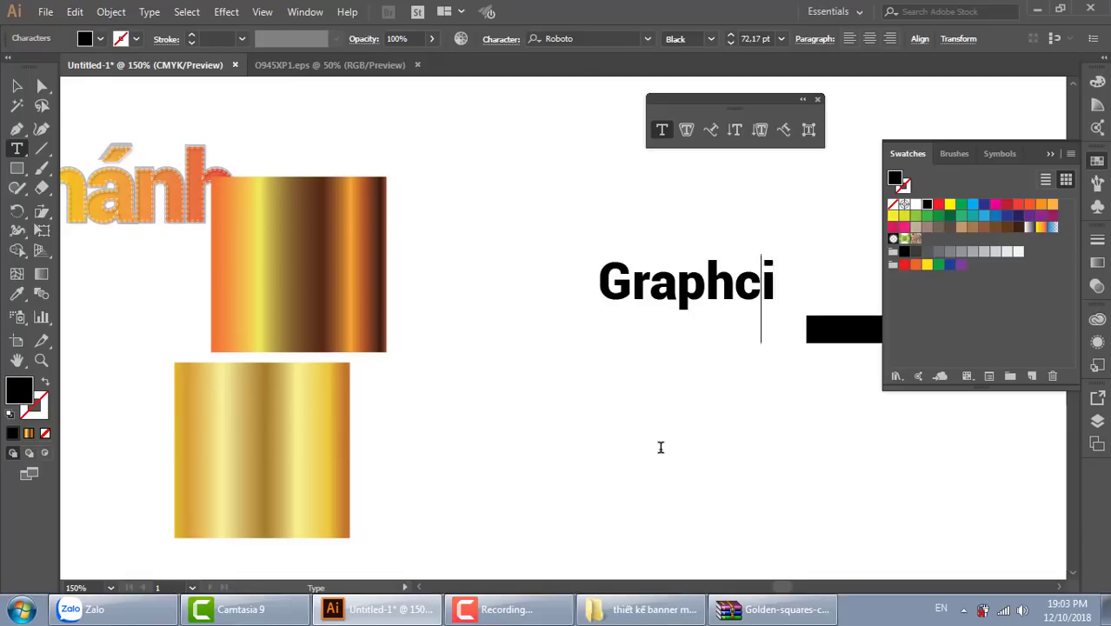
key("BackSpace")
key("BackSpace")
type("ic")
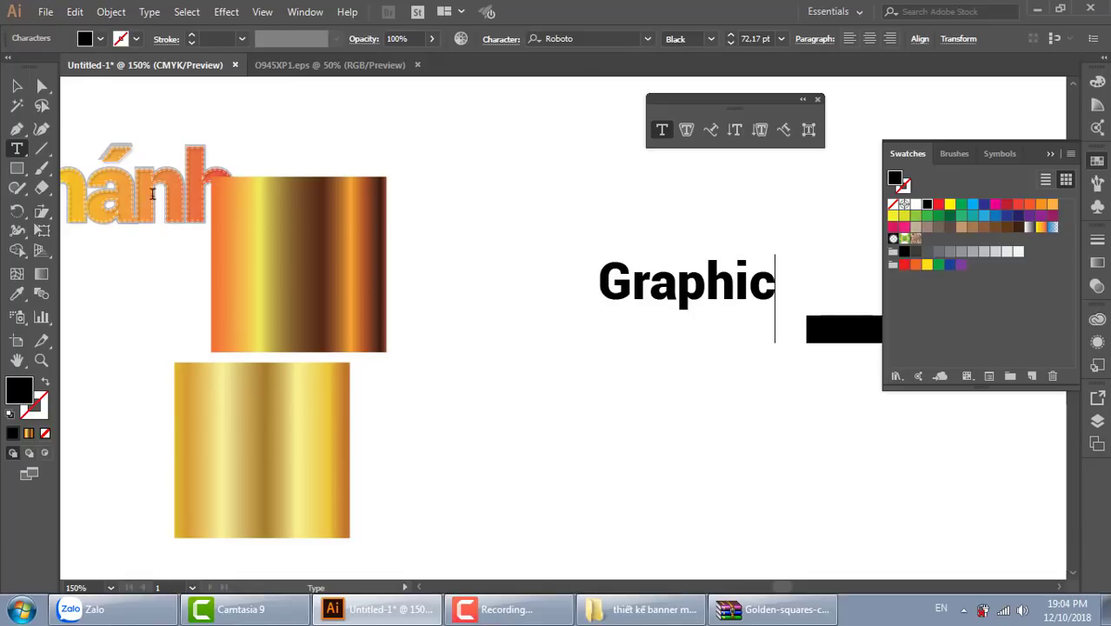
left_click(16, 85)
mouse_move(690, 305)
left_mouse_down()
mouse_move(713, 376)
mouse_move(773, 323)
left_mouse_up()
left_click(773, 318)
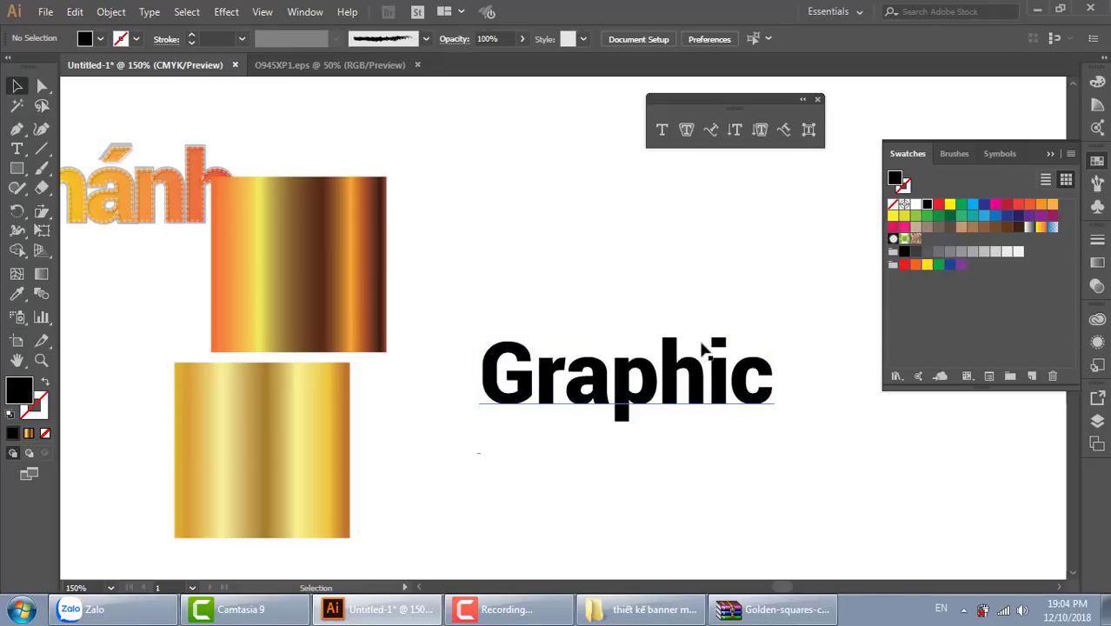
left_click(708, 354)
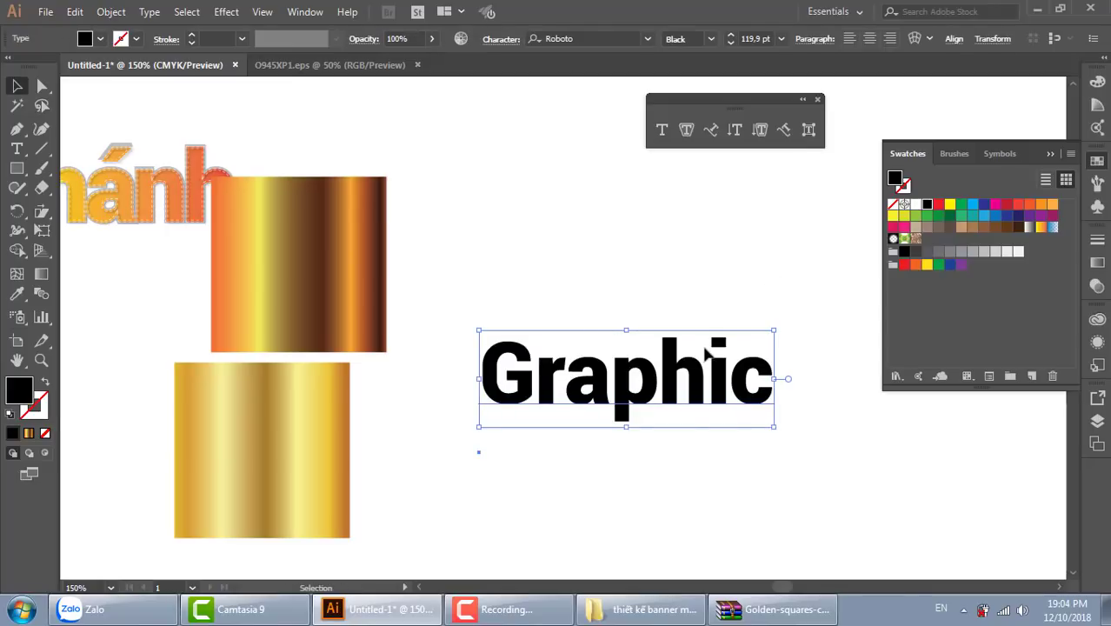
Step: Add a new fill to 'Graphic' using the lower square's gold gradient, running top to bottom
left_click(1098, 343)
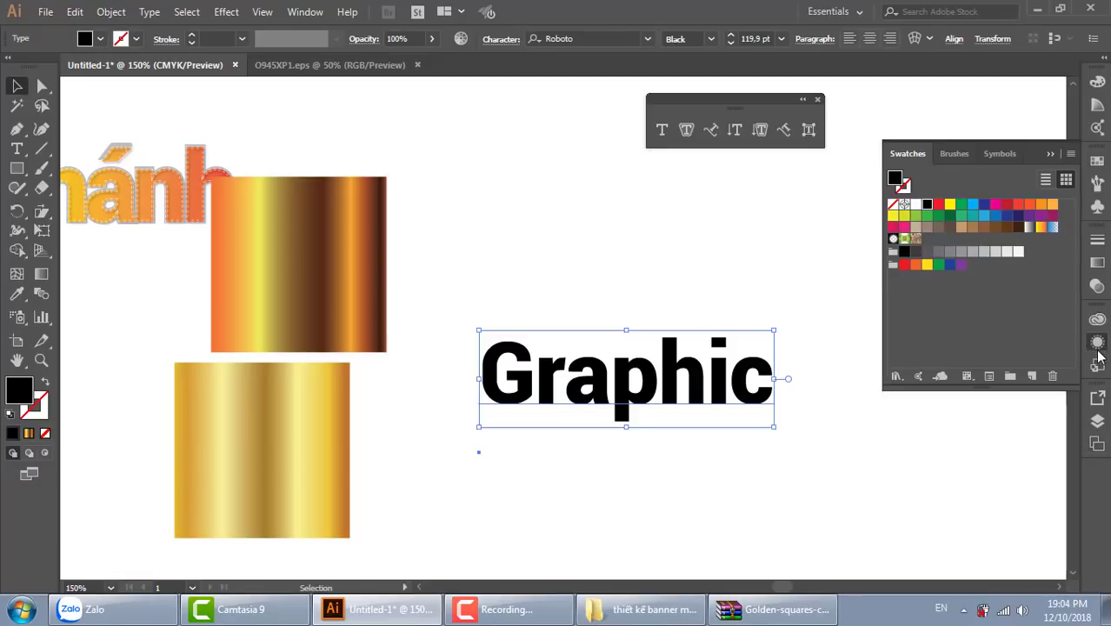
left_click(1072, 312)
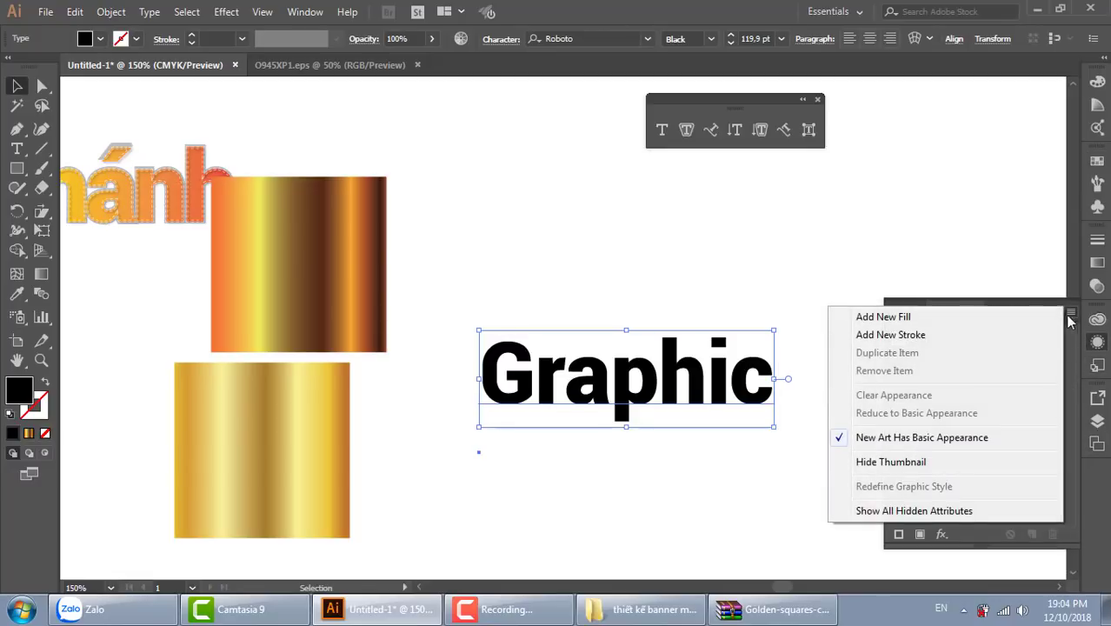
left_click(922, 318)
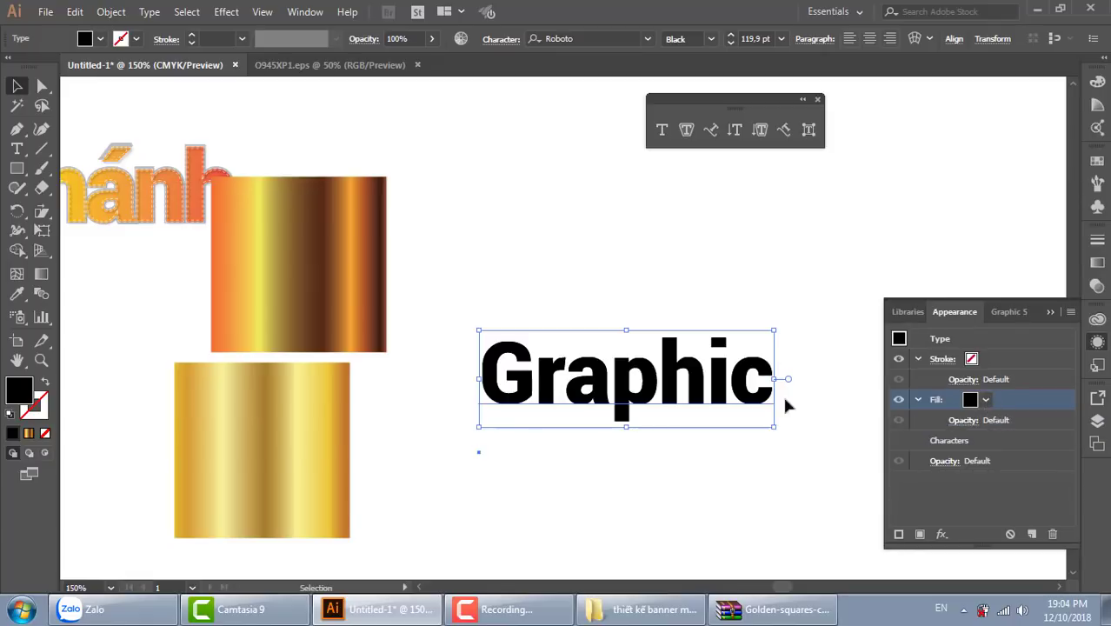
key("i")
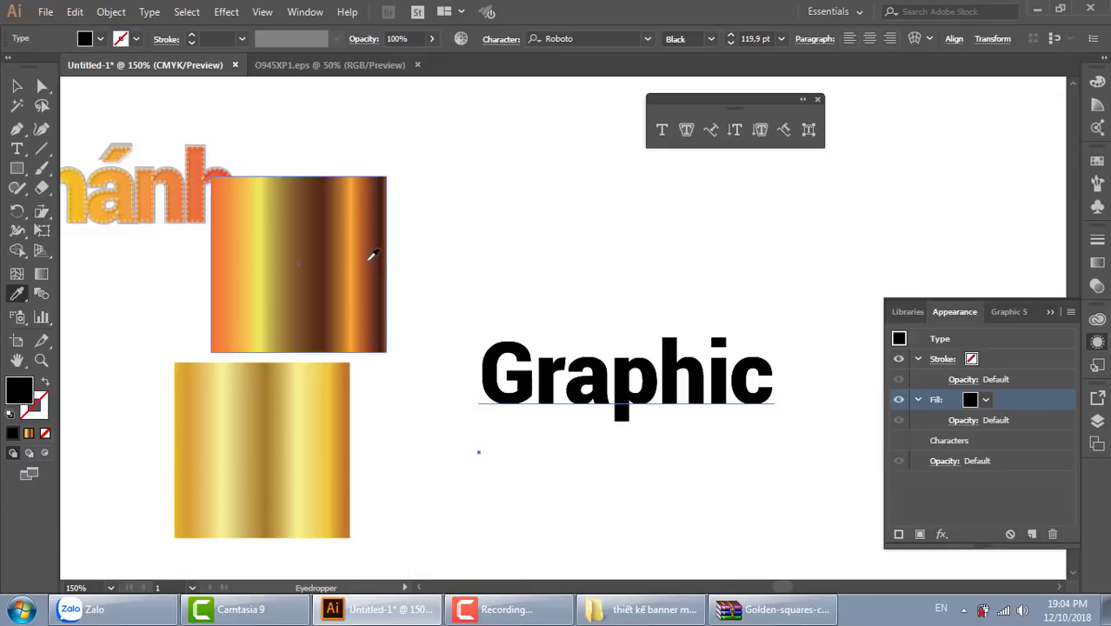
left_click(317, 409)
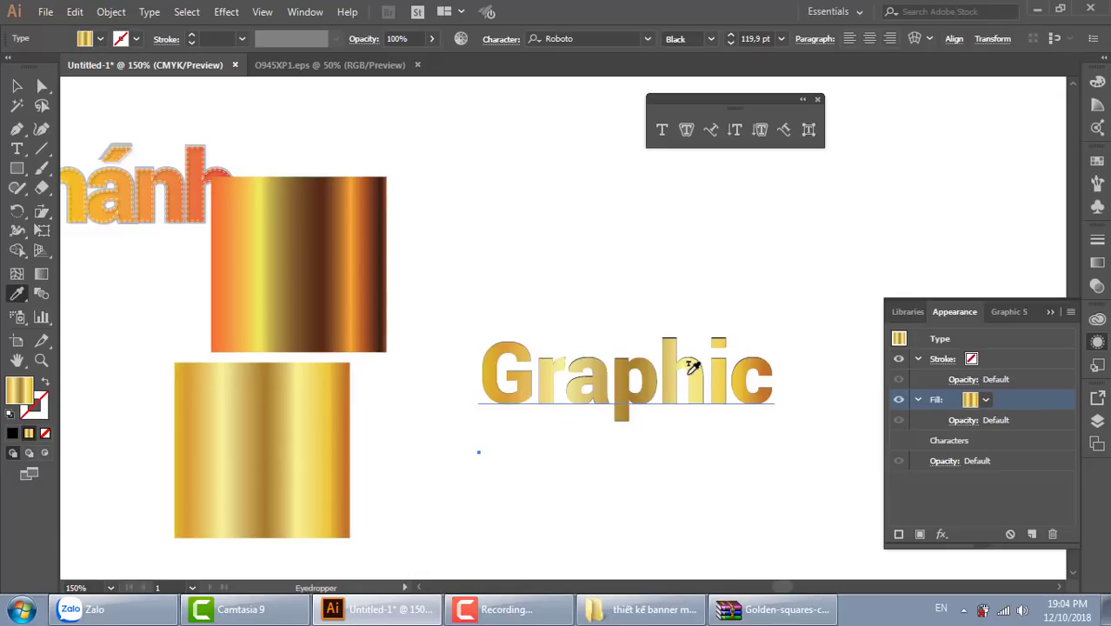
key("g")
left_click_drag(651, 342, 651, 428)
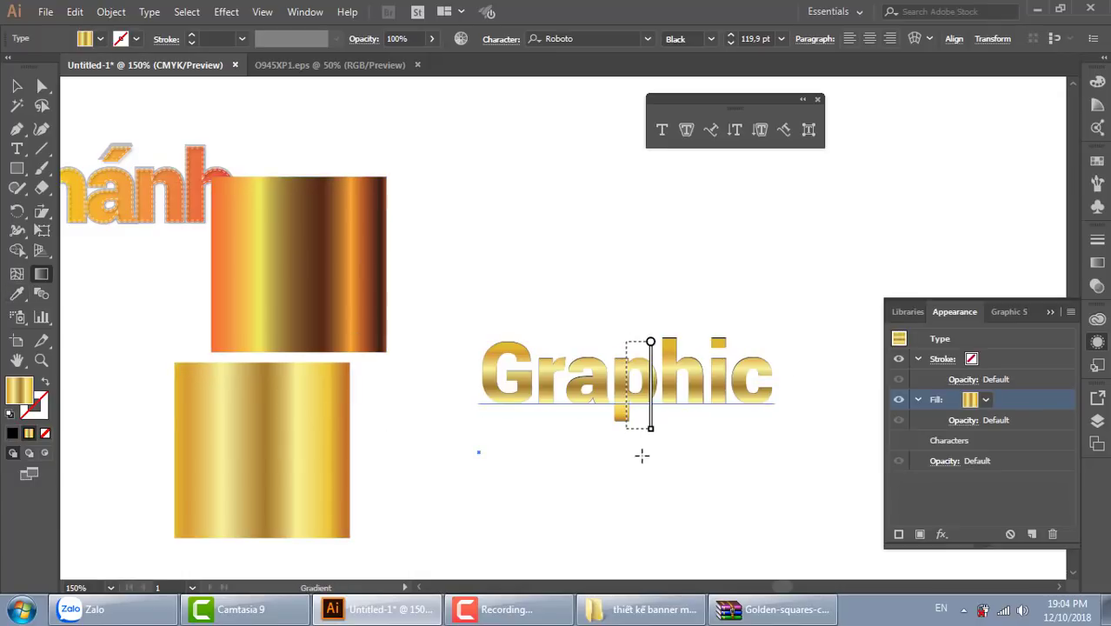
left_click(17, 86)
left_click(692, 319)
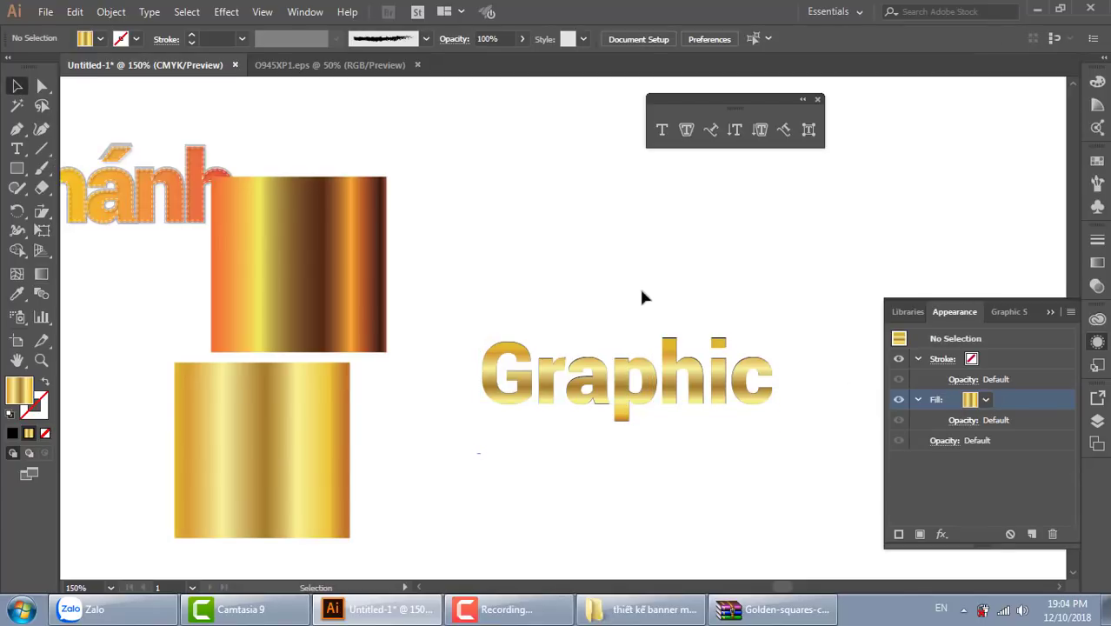
Step: Save the brown-orange square's gradient as a new swatch
left_click_drag(347, 297, 494, 263)
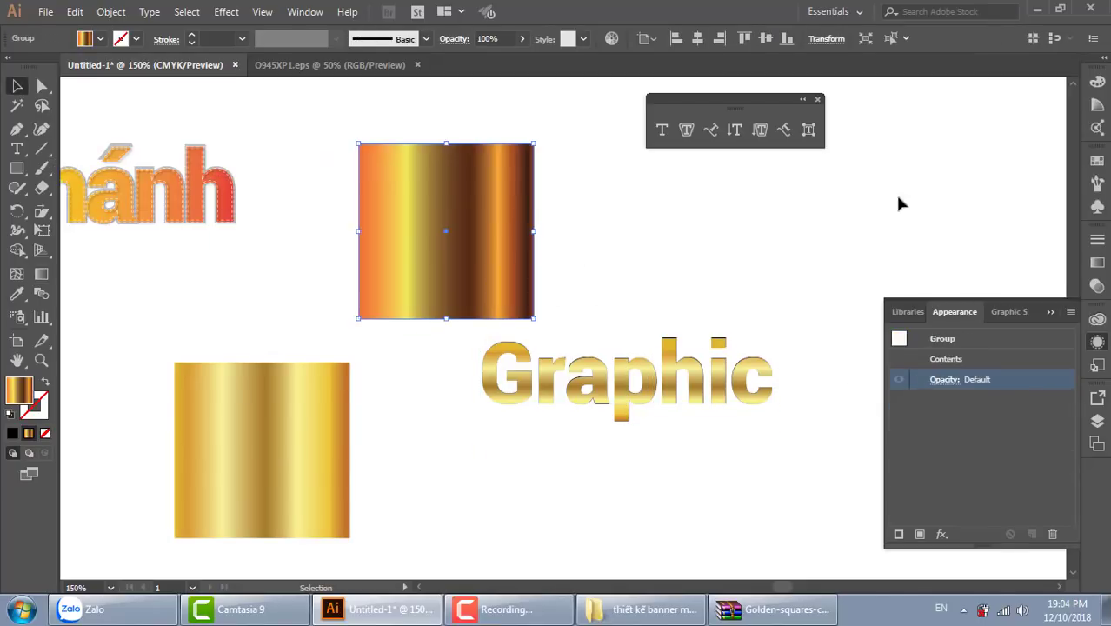
left_click(1097, 161)
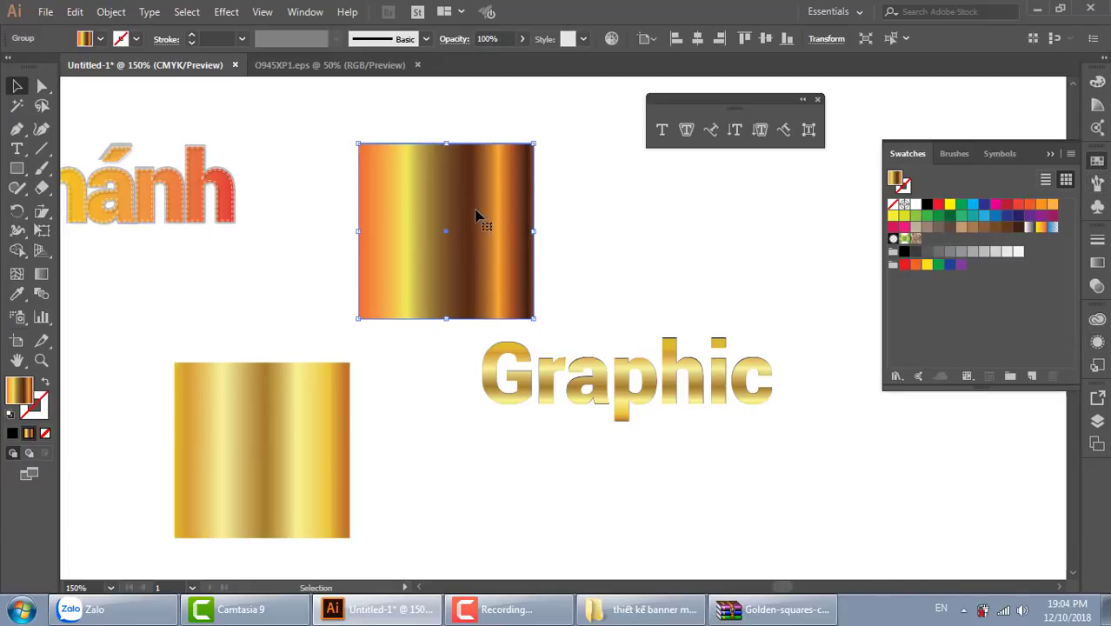
left_click_drag(480, 216, 1002, 283)
left_click(635, 287)
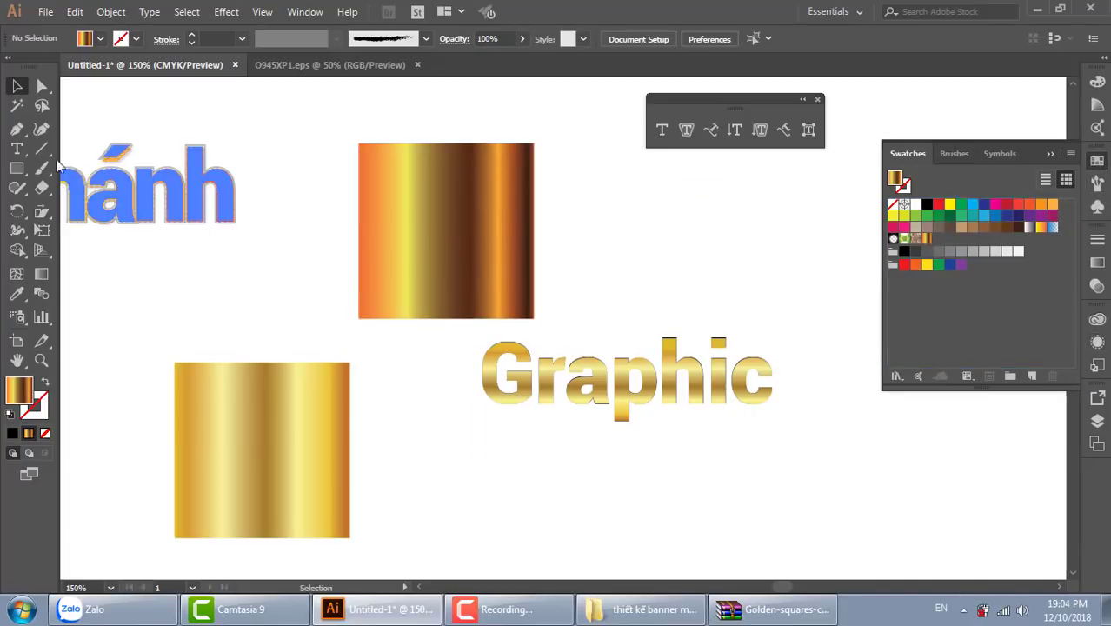
Step: Draw a small rectangle and test the new brown-orange gradient swatch on it
key("m")
left_click_drag(604, 189, 758, 269)
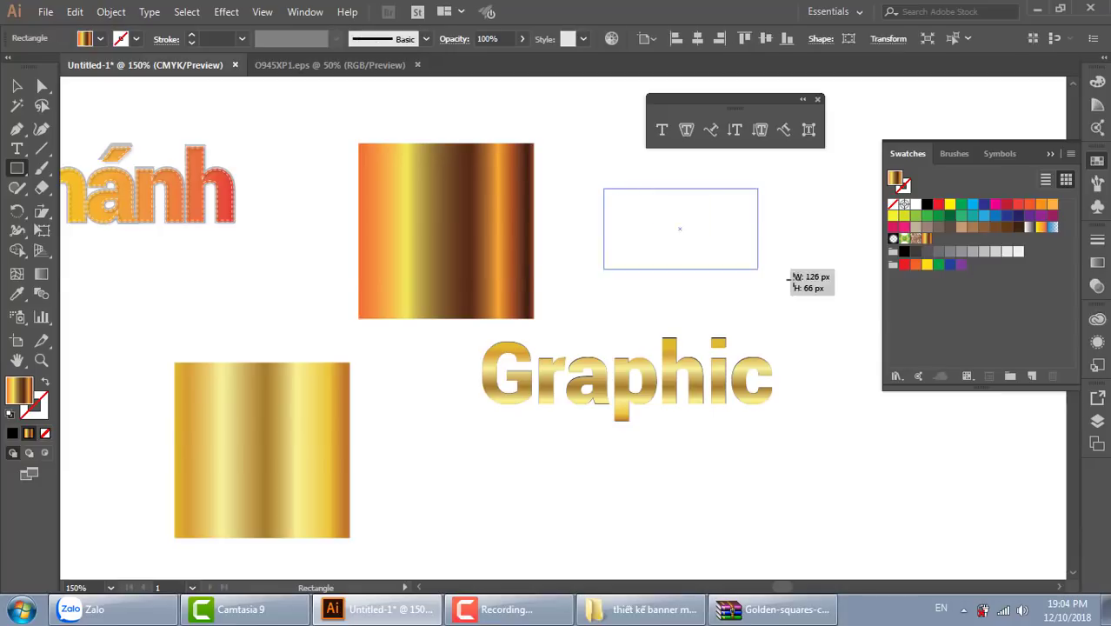
left_click(949, 219)
left_click(985, 219)
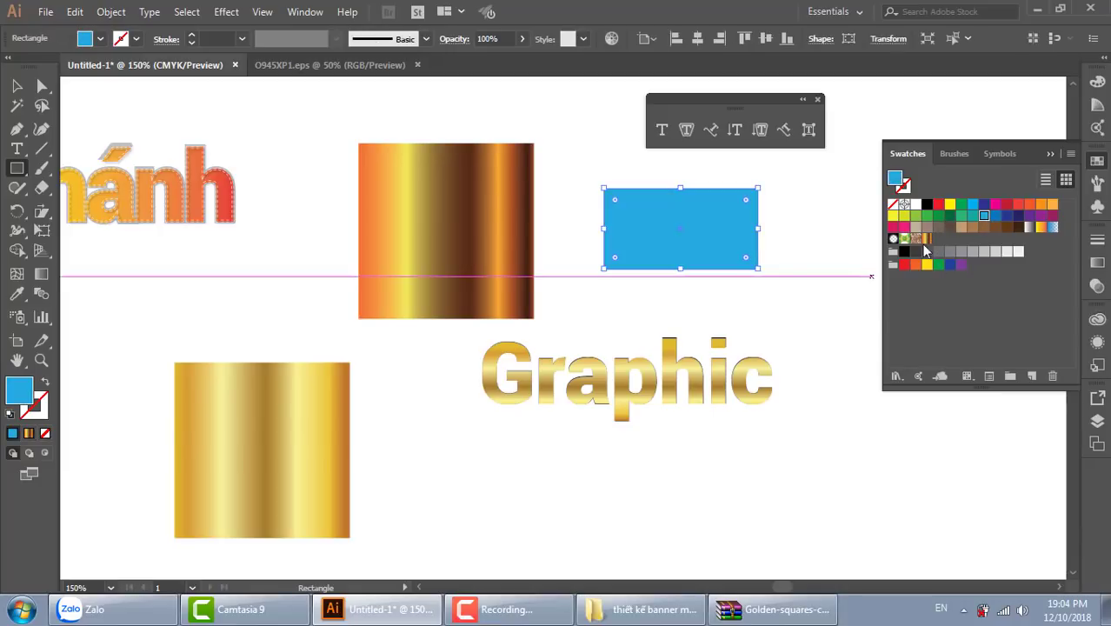
left_click(926, 239)
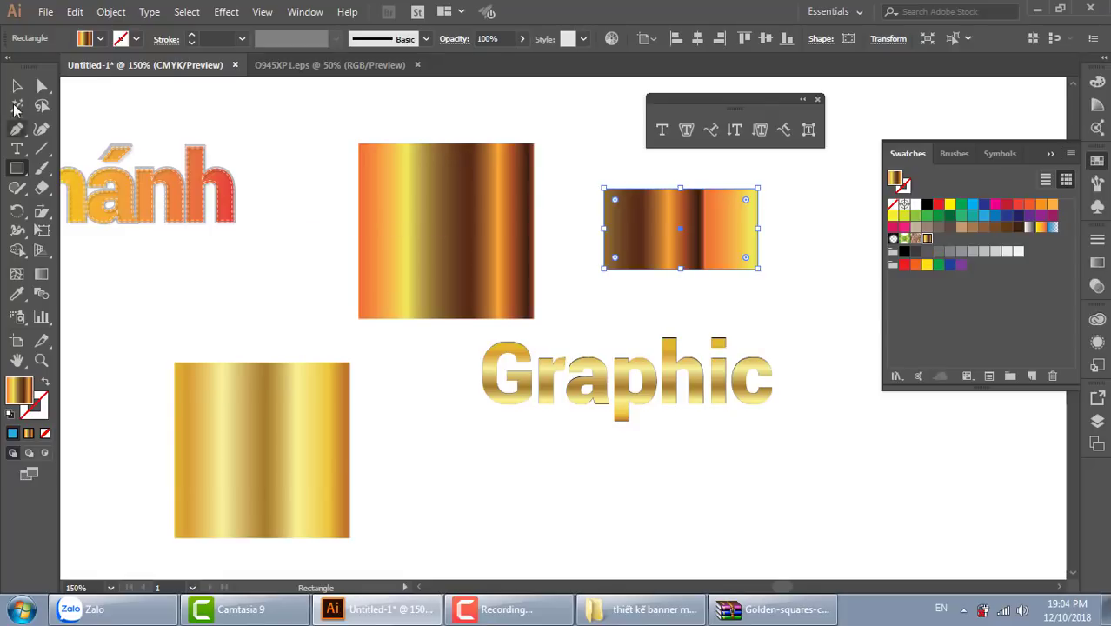
left_click(17, 85)
left_click(231, 305)
Step: Save the gold square's gradient as a swatch too
left_click(16, 169)
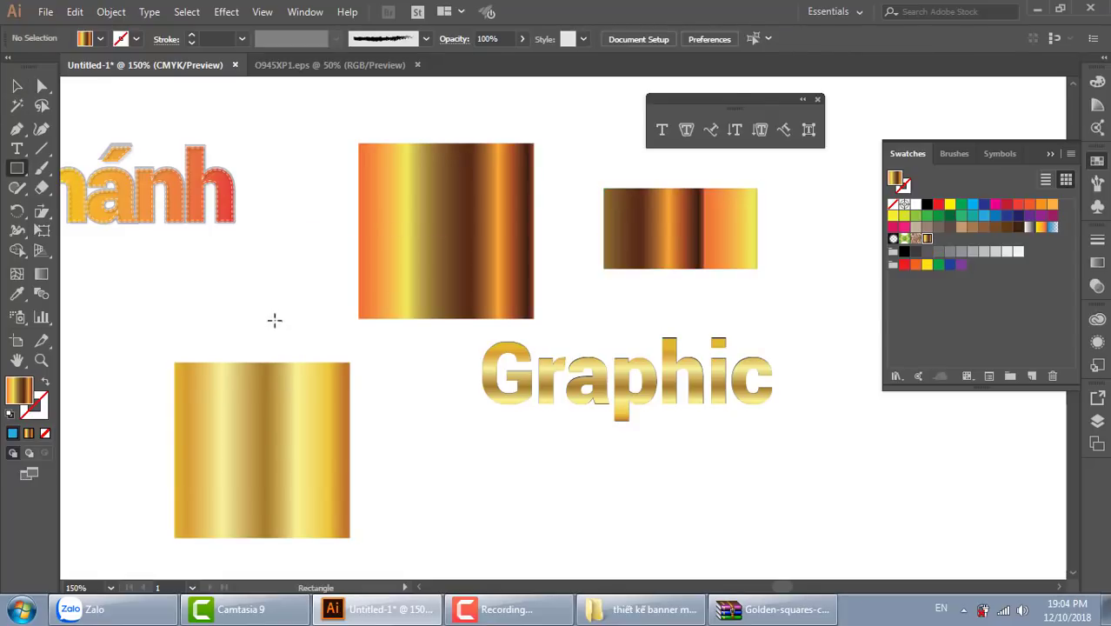
left_click(17, 86)
left_click(297, 449)
mouse_move(298, 449)
left_mouse_down()
mouse_move(968, 315)
mouse_move(947, 253)
left_mouse_up()
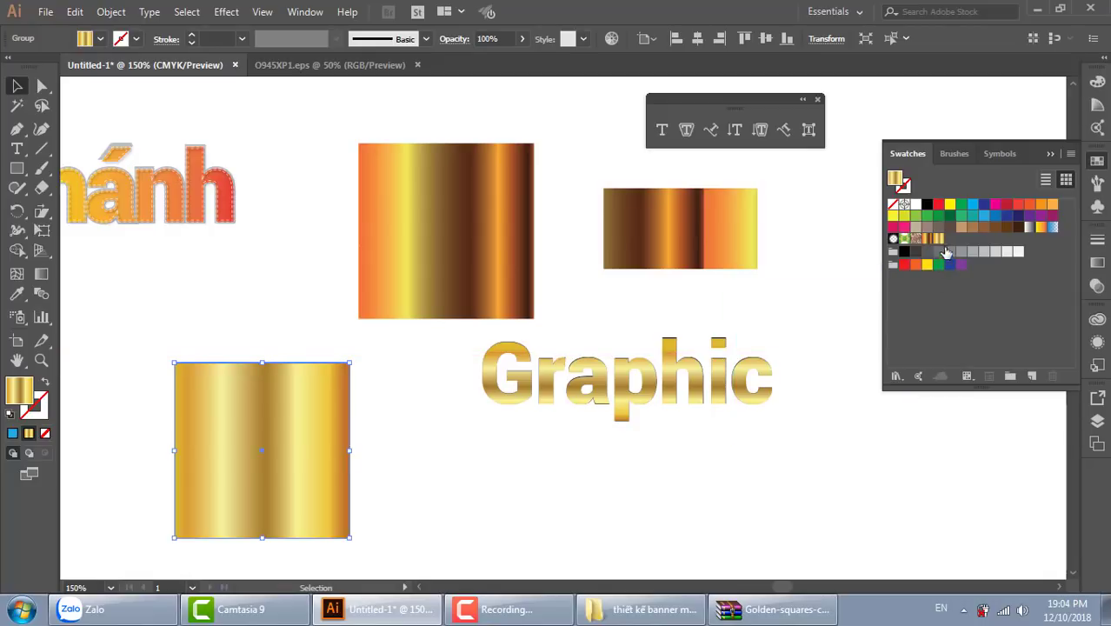
Step: Delete the brown square, the small test rectangle and the gold square
left_click(527, 277)
key("Delete")
left_click(740, 258)
key("Delete")
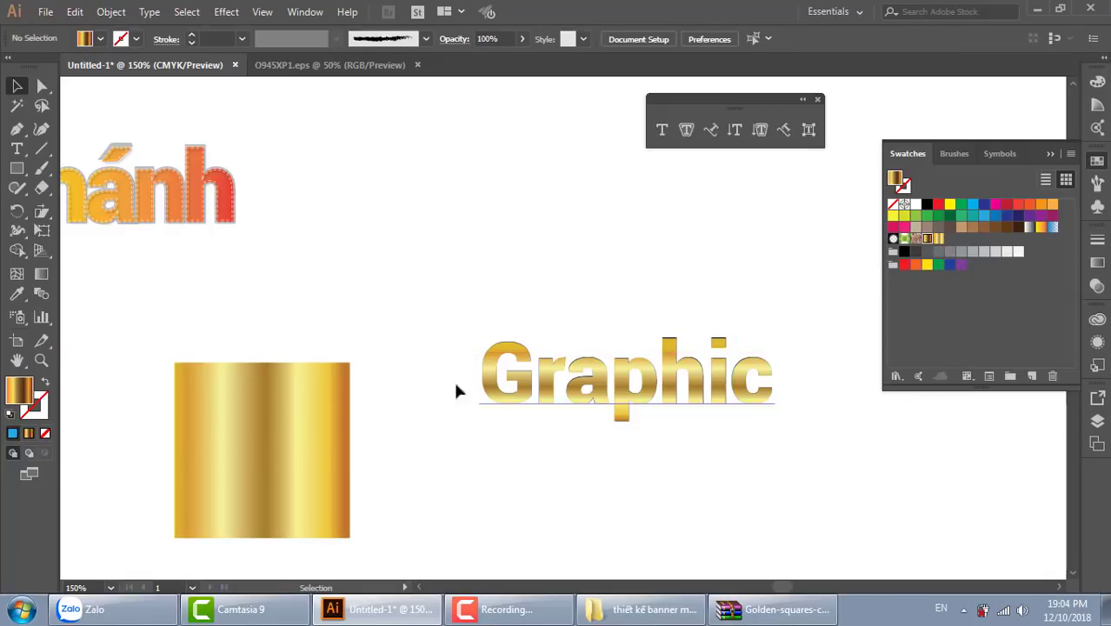
left_click(288, 424)
key("Delete")
Step: Draw a large dark navy rectangle and send it behind the Graphic text
left_click_drag(830, 307, 707, 260)
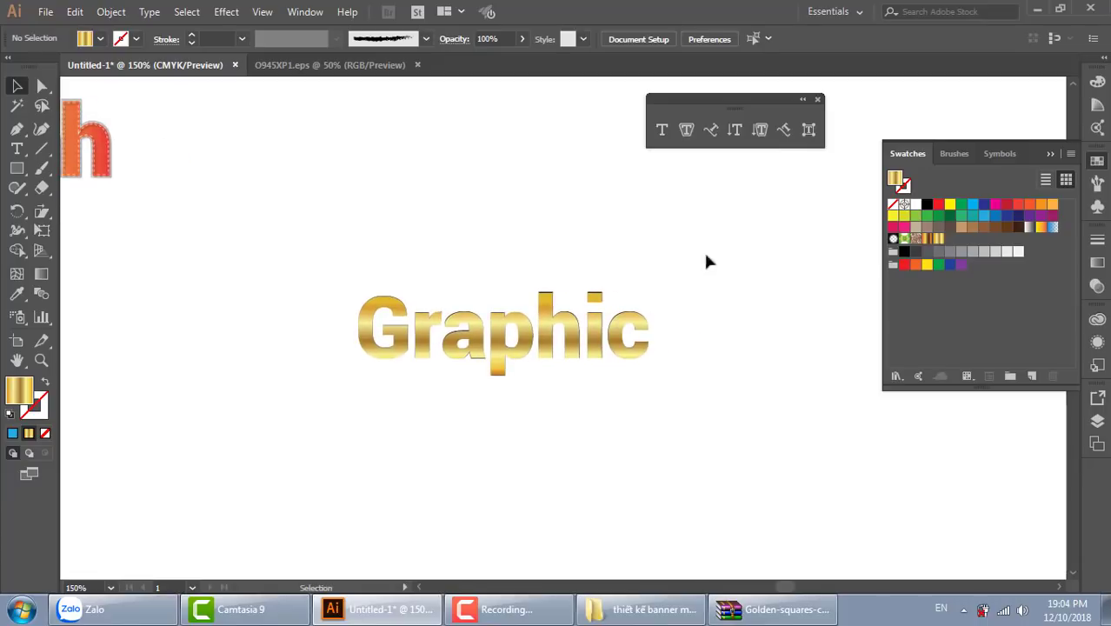
left_click(16, 168)
mouse_move(263, 211)
left_mouse_down()
mouse_move(713, 494)
mouse_move(729, 492)
left_mouse_up()
left_click(1018, 215)
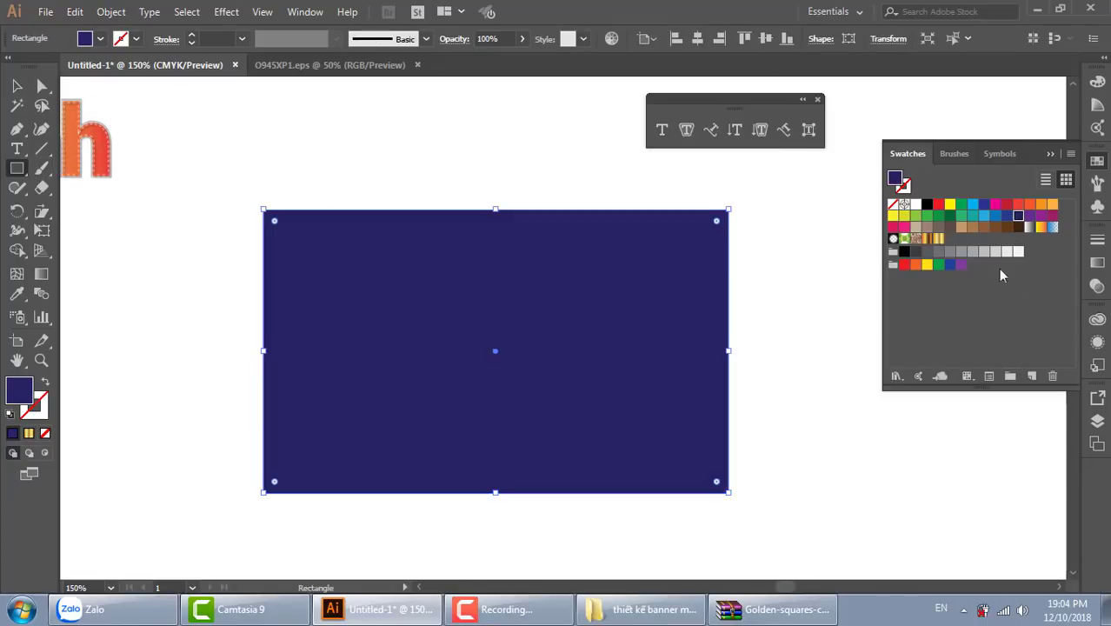
key("ctrl+shift+bracketleft")
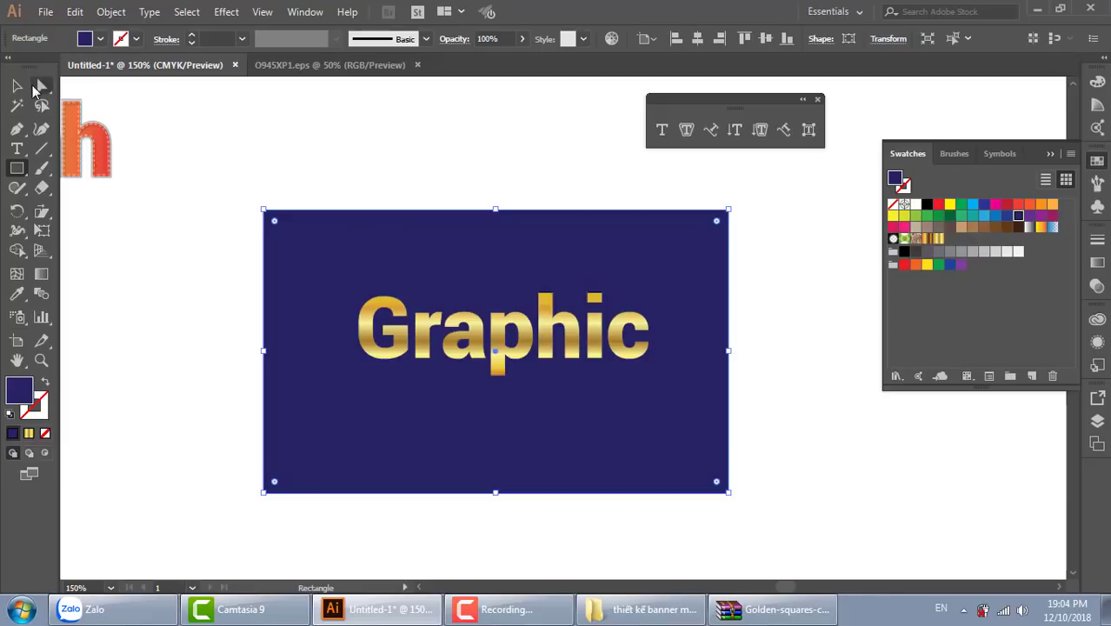
Step: Nudge the navy panel up, zoom in, and select the gold Graphic text
left_click(16, 85)
left_click(126, 95)
left_click_drag(512, 241, 503, 216)
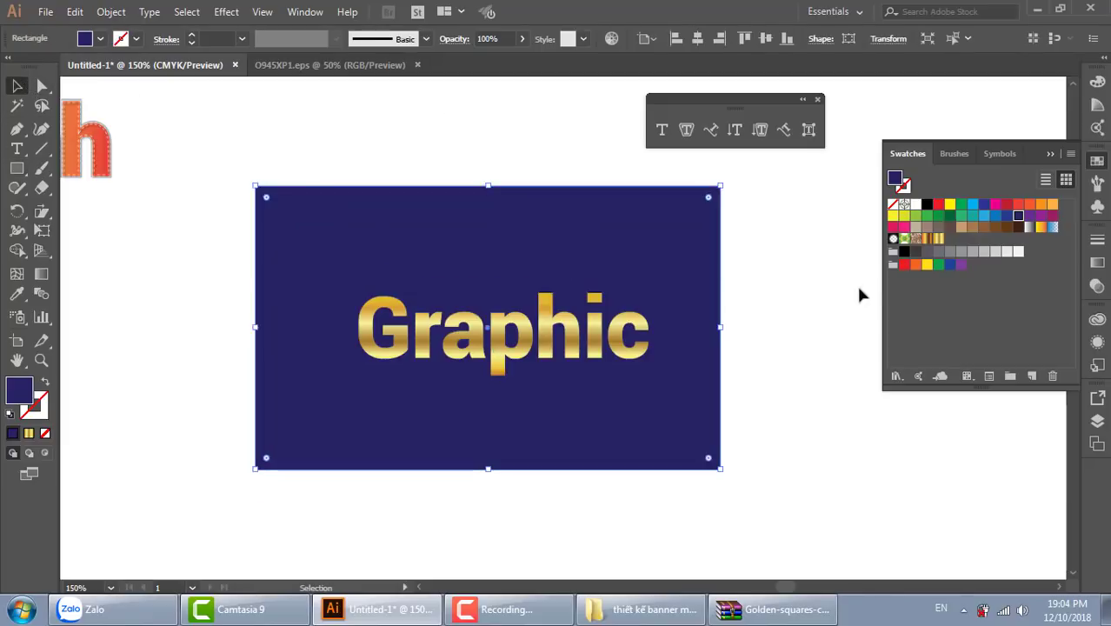
left_click(732, 364)
key("ctrl+plus")
left_click_drag(678, 421, 633, 398)
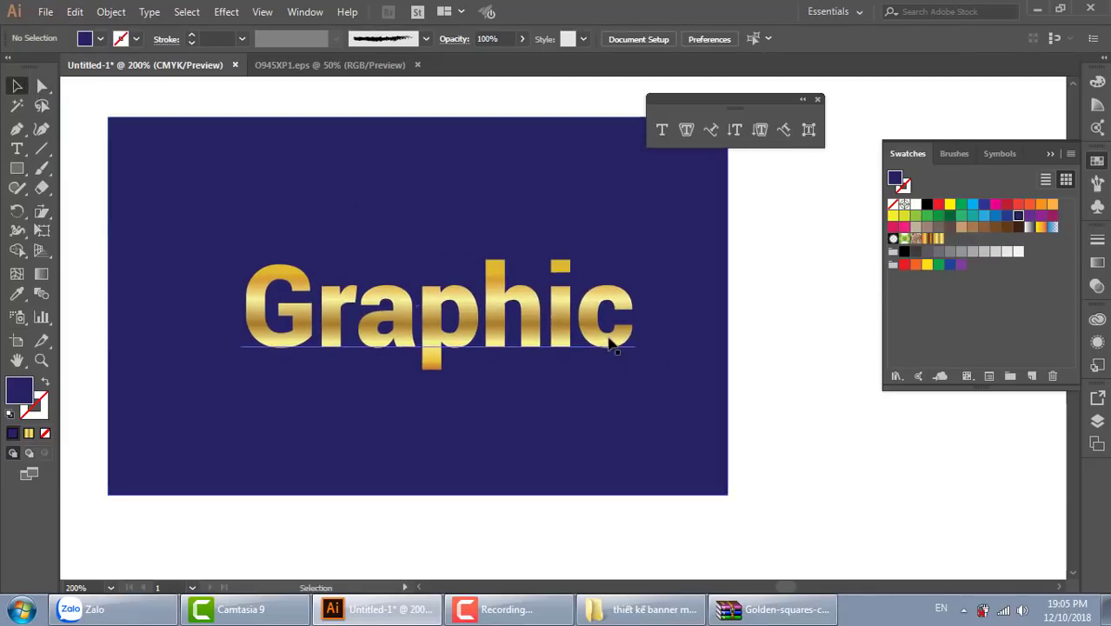
left_click(599, 354)
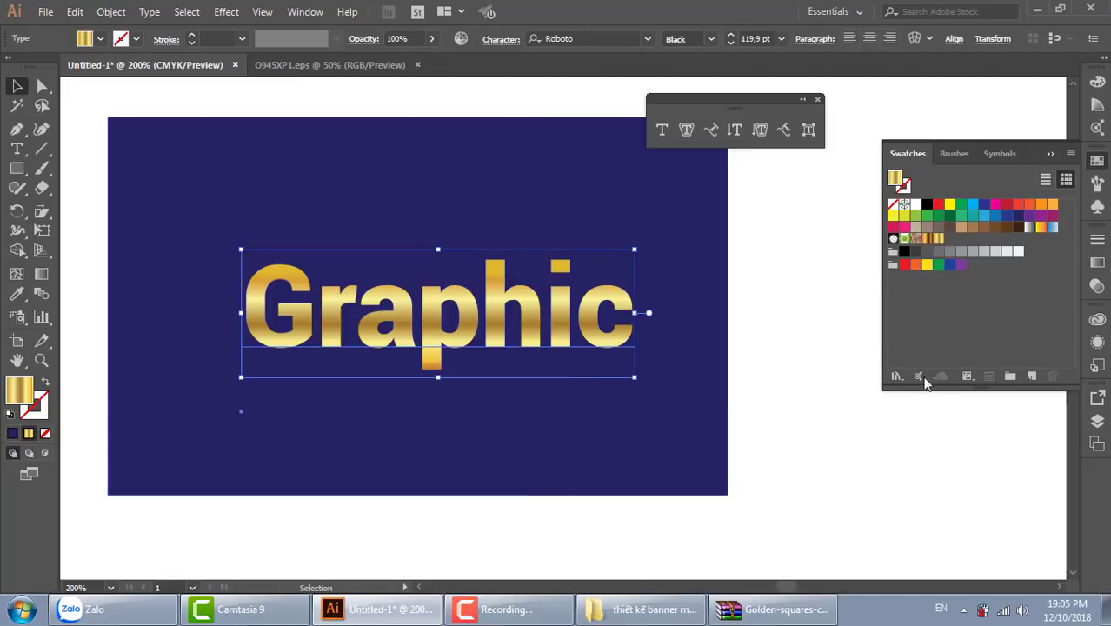
Step: Add a second fill to the Graphic text and set it to the gold gradient swatch
left_click(1098, 287)
left_click(1097, 341)
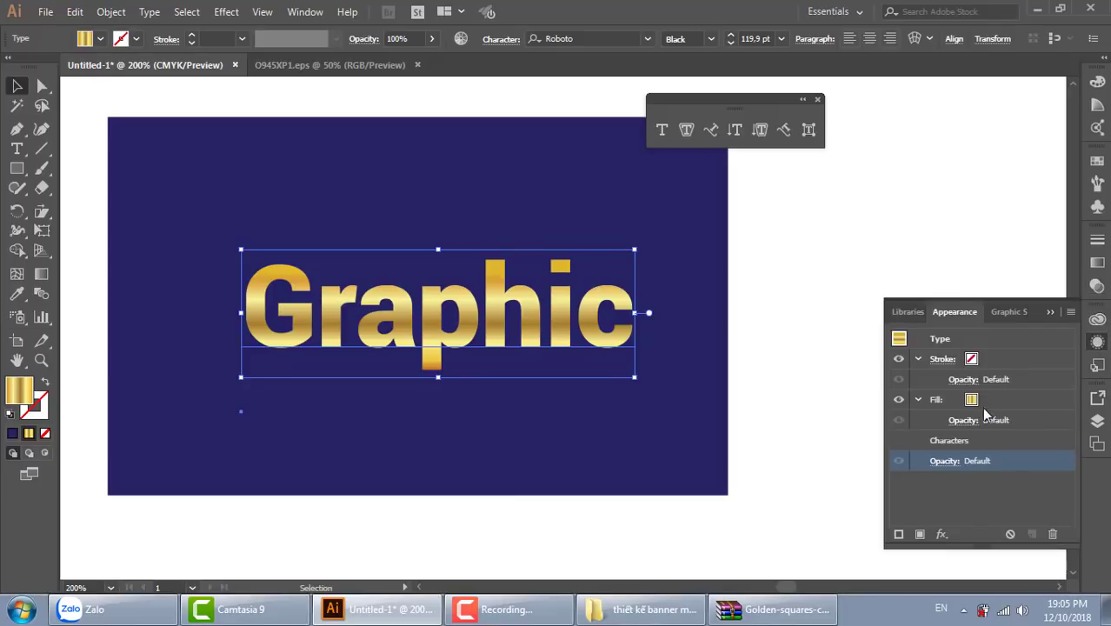
left_click(989, 405)
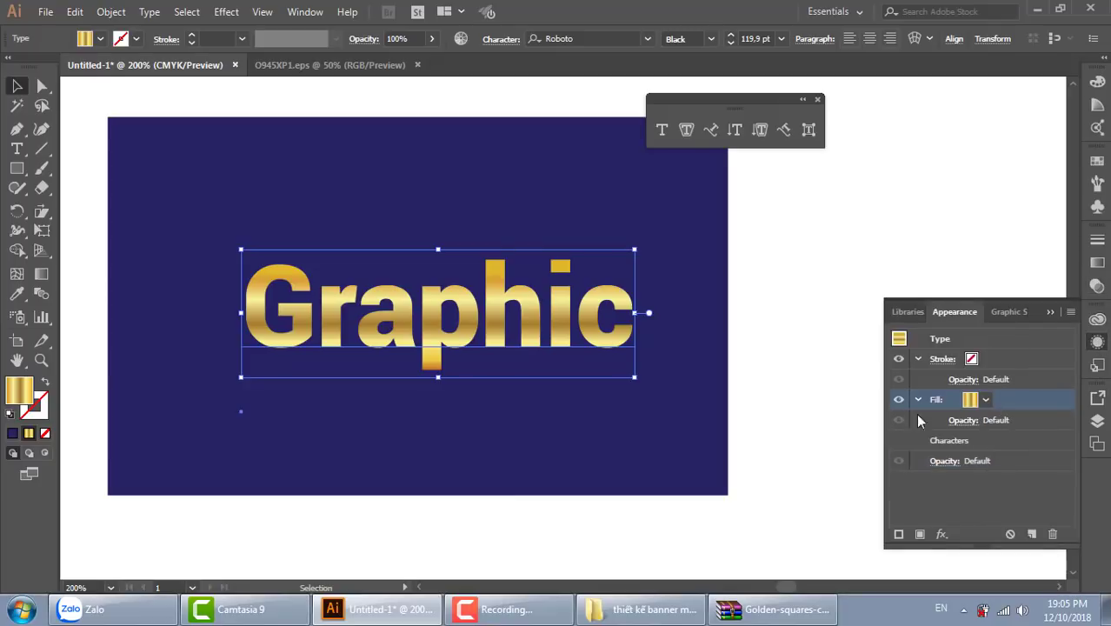
left_click(1071, 313)
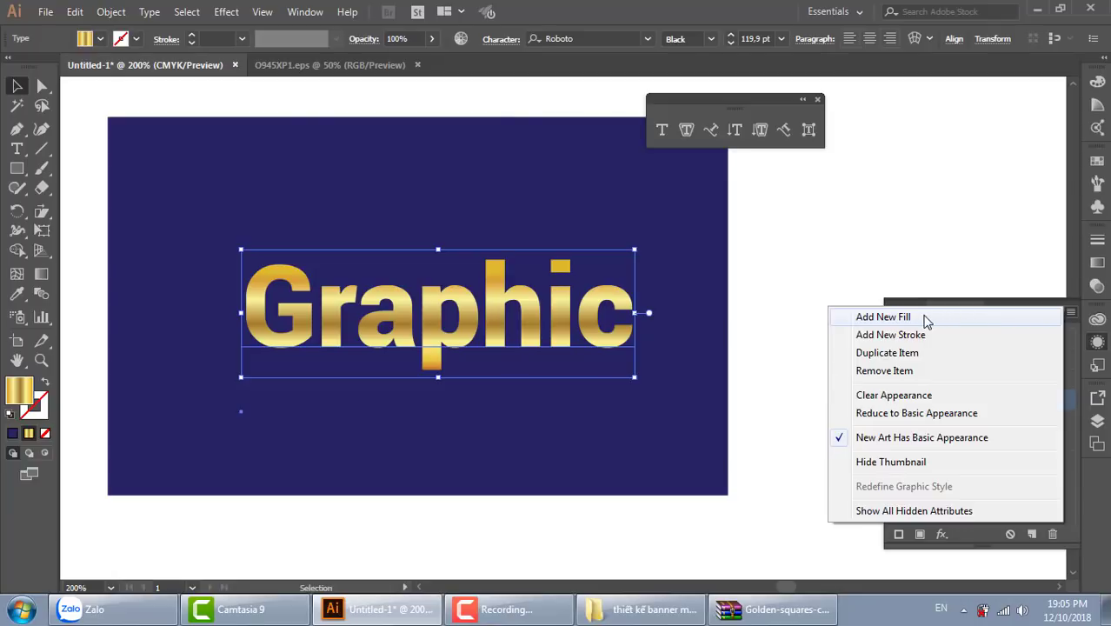
left_click(927, 318)
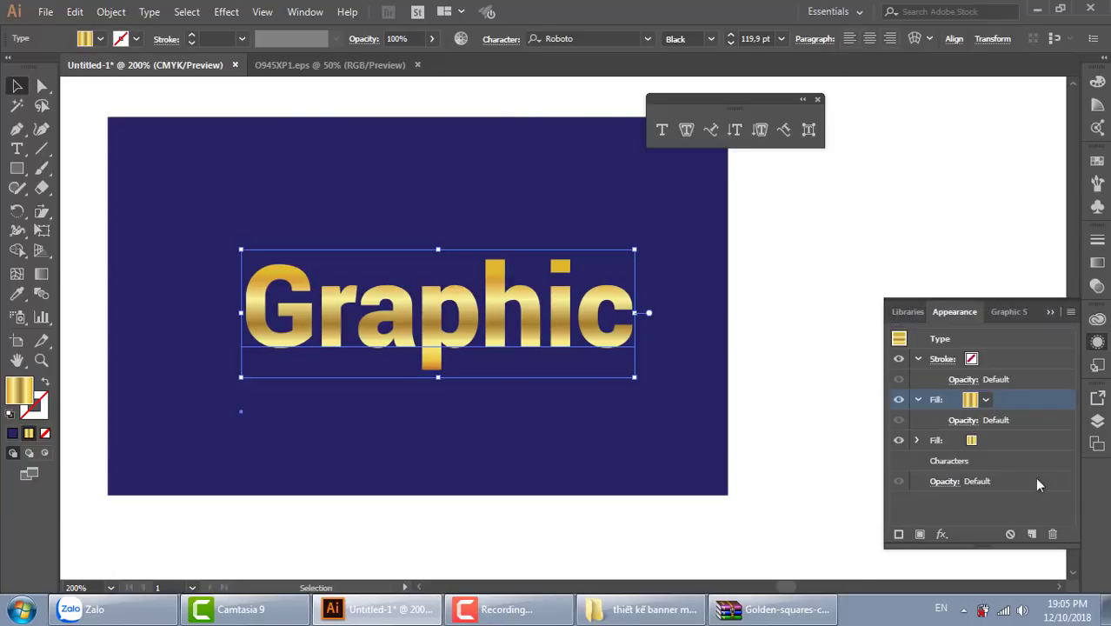
left_click(986, 399)
left_click(882, 462)
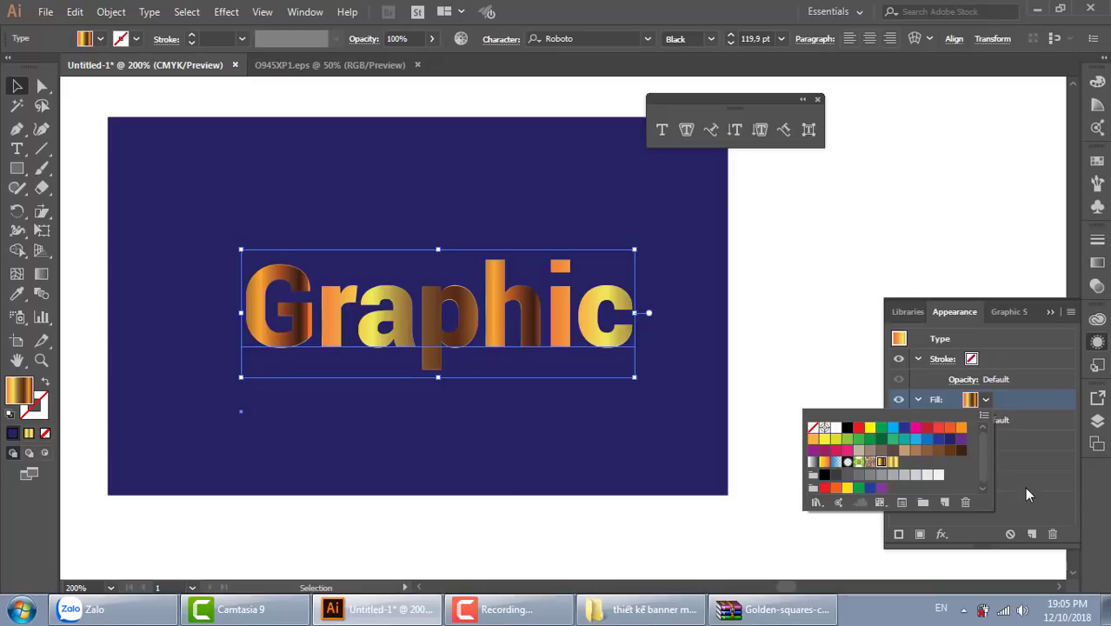
left_click(893, 462)
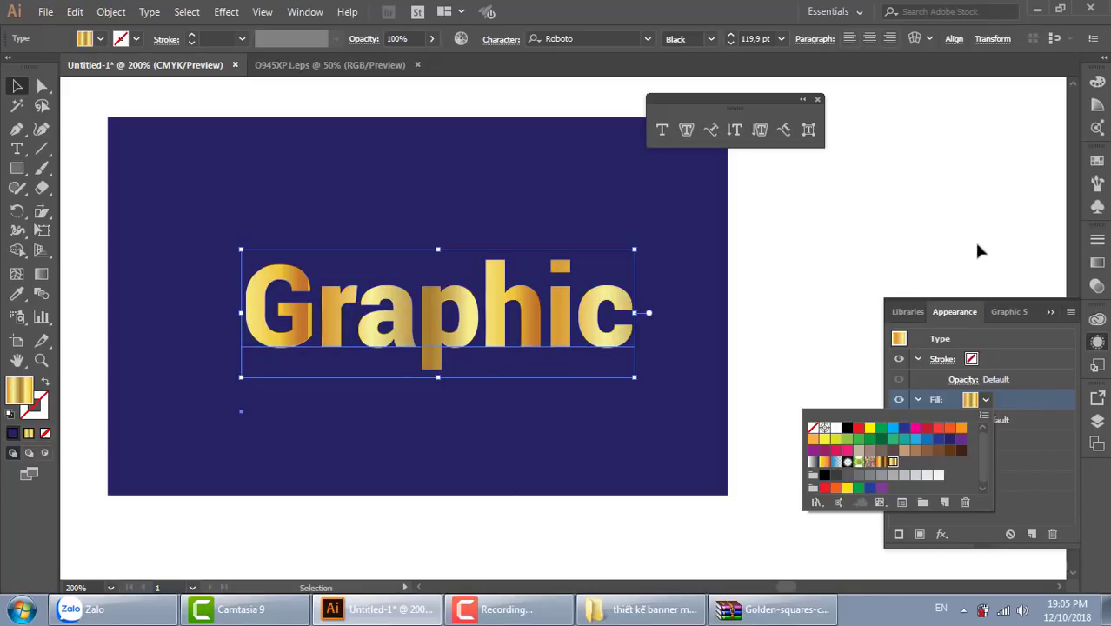
key("Escape")
Step: Give the lower fill a darker gold-brown gradient running vertically across the word
left_click(1013, 443)
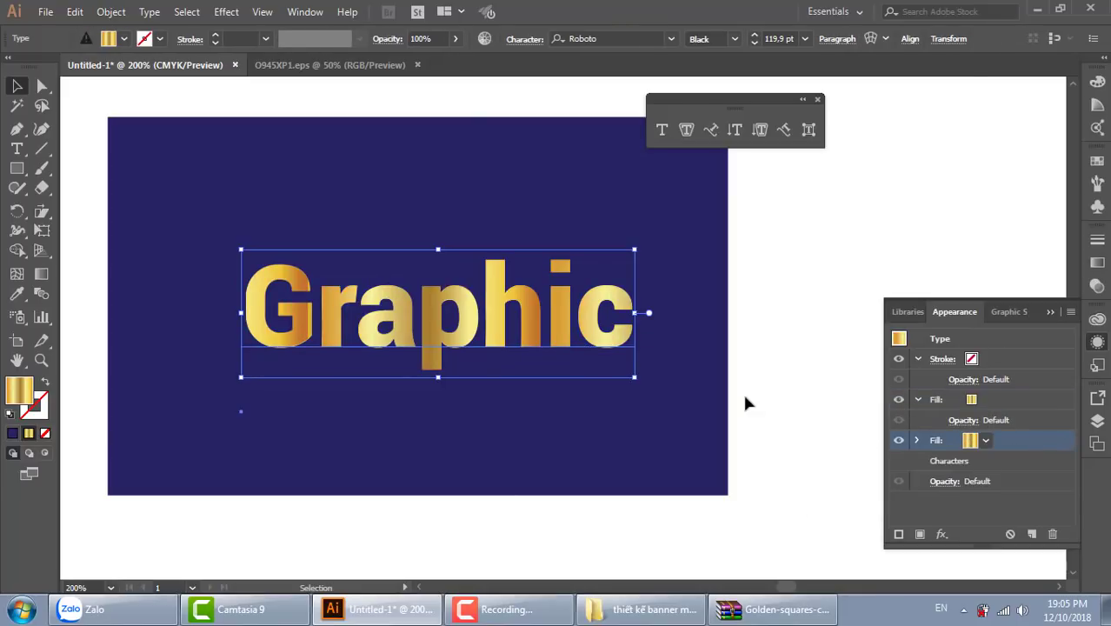
left_click(986, 441)
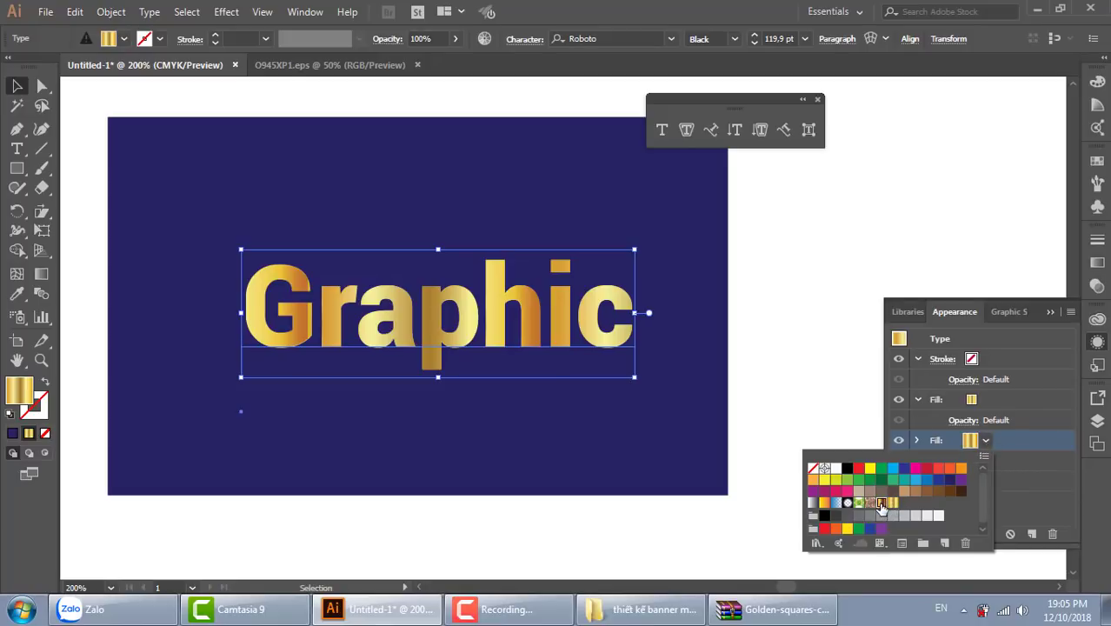
left_click(881, 503)
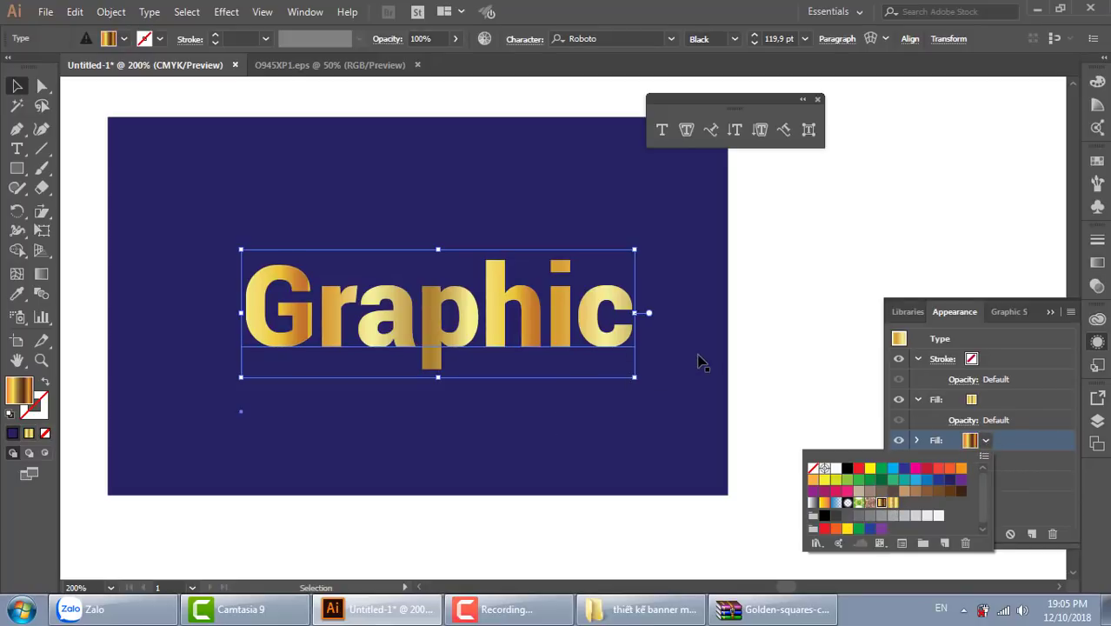
key("g")
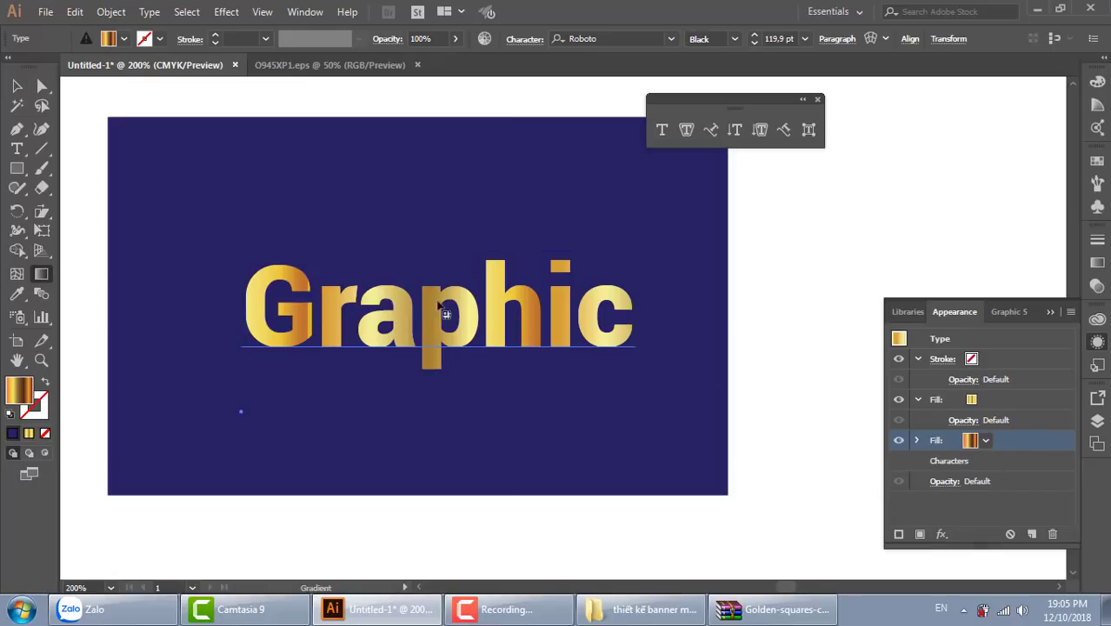
left_click_drag(246, 302, 670, 298)
left_click_drag(491, 229, 482, 375)
Step: Reselect the Graphic text and open its Transform effect from the fx menu
left_click(17, 85)
left_click(787, 287)
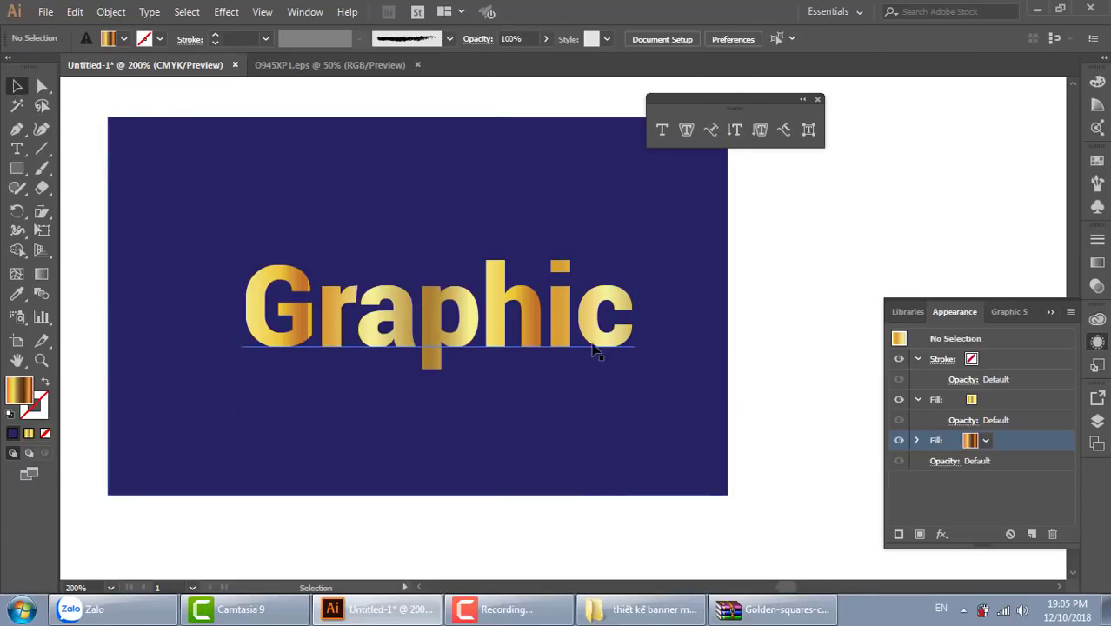
left_click(600, 347)
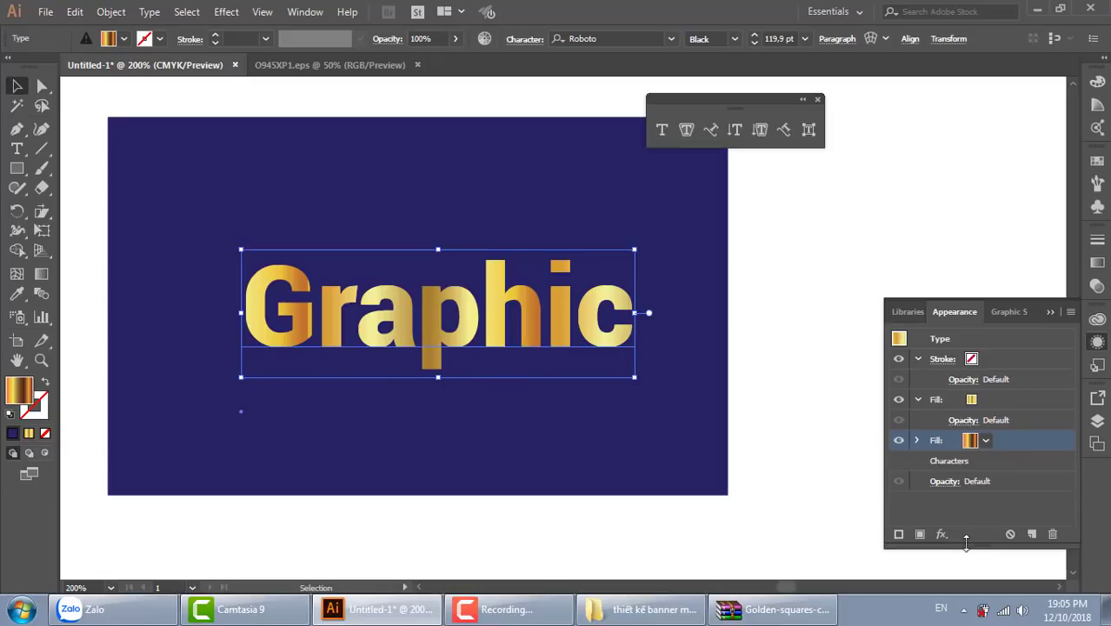
left_click(942, 535)
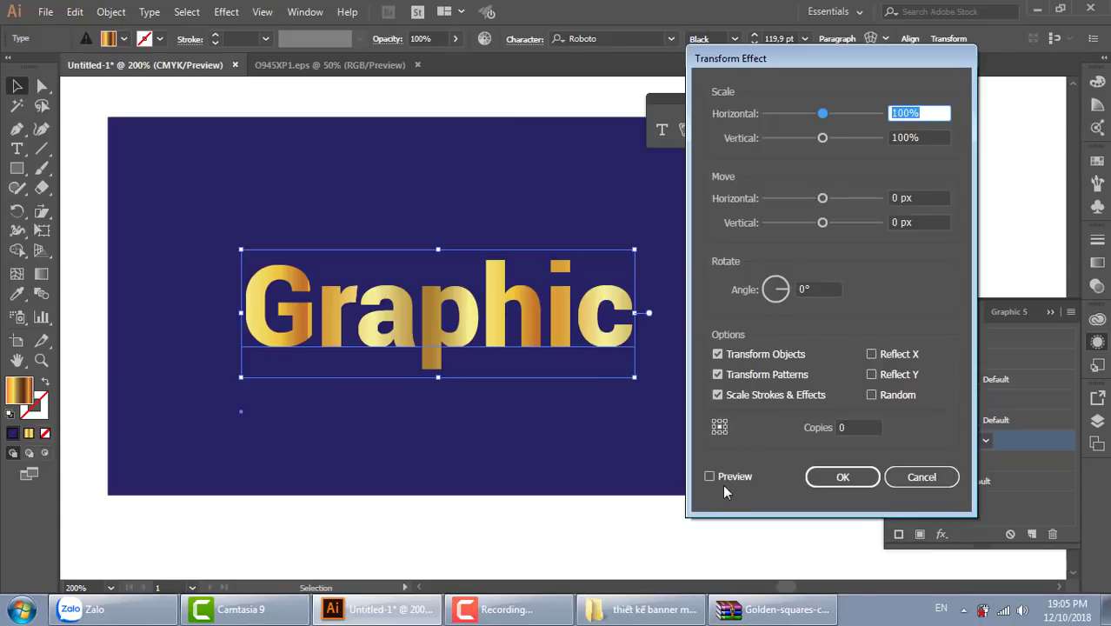
Step: Set the Transform effect to move 0,2 px horizontally and vertically with 20 copies, previewed
left_click(713, 476)
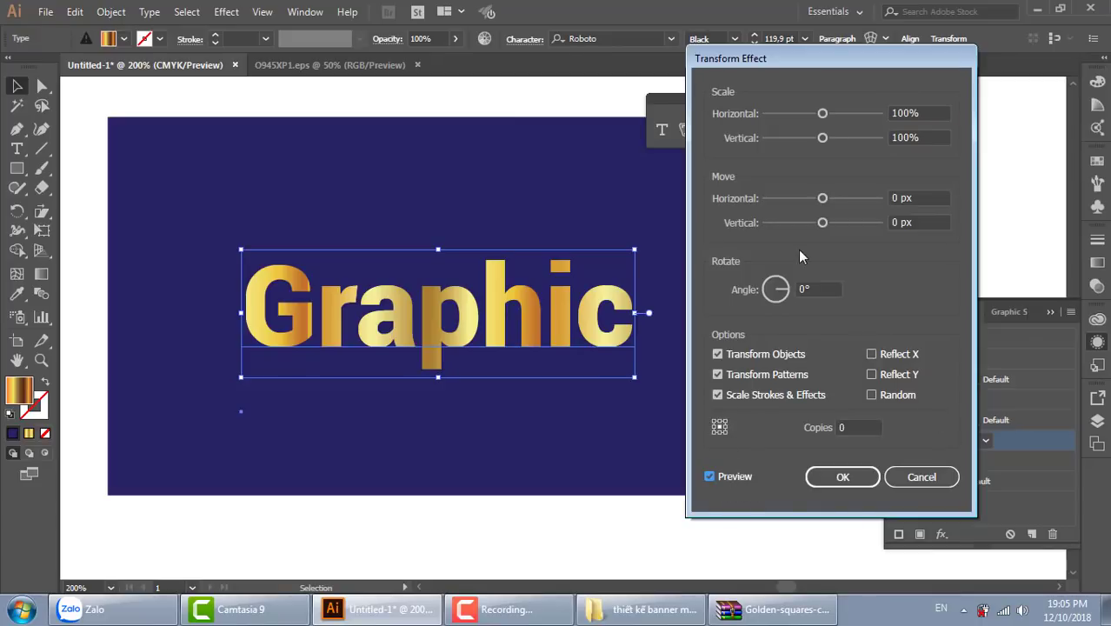
left_click(924, 198)
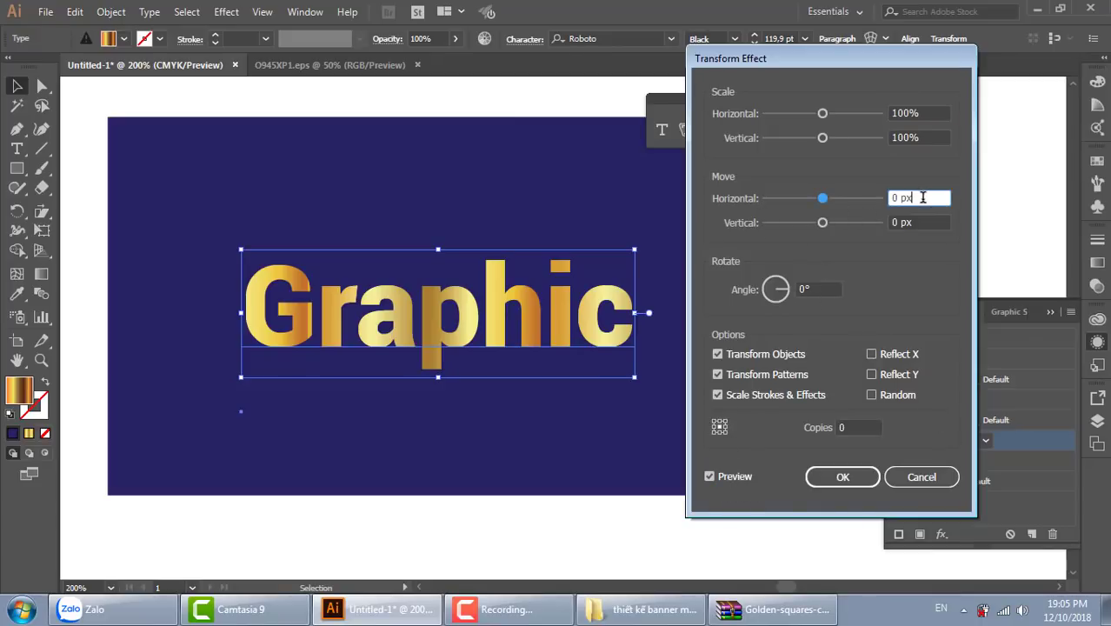
key("Up")
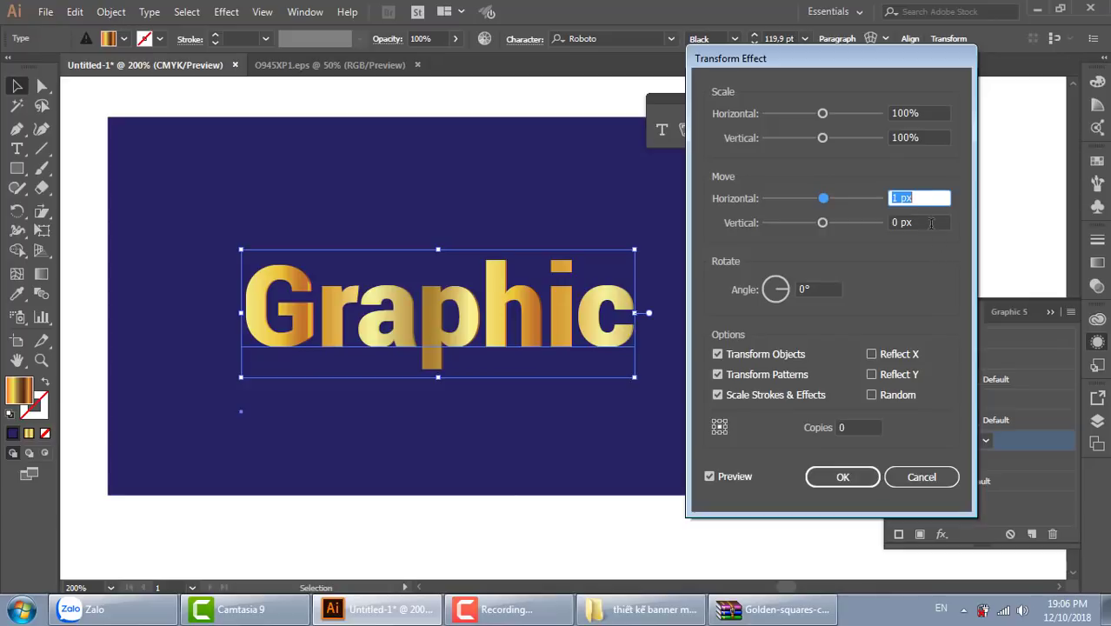
left_click(930, 223)
key("Up")
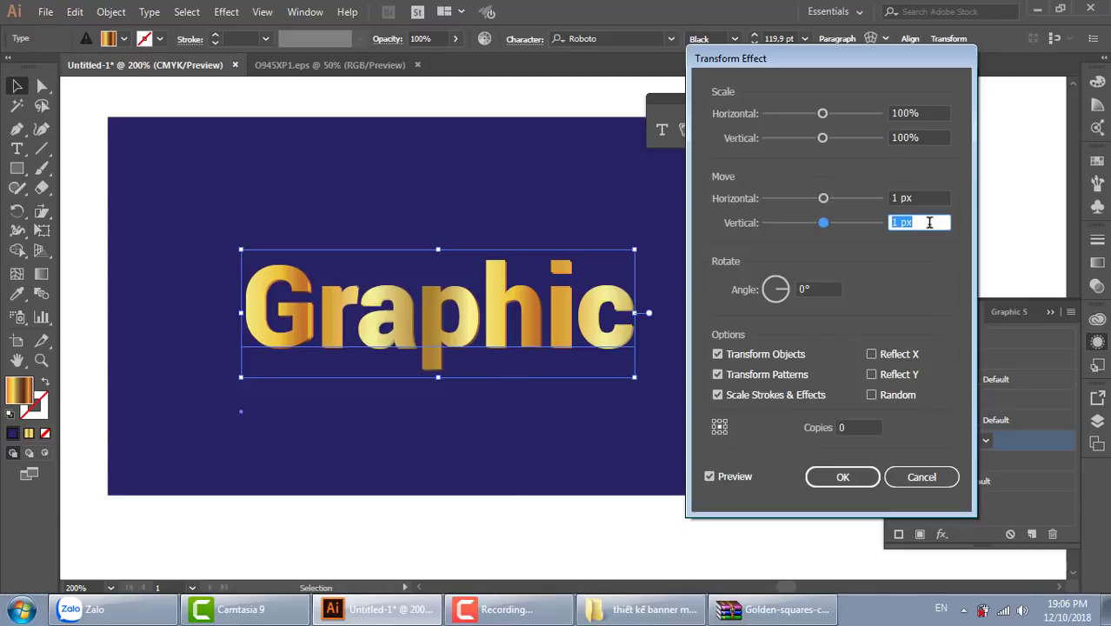
key("shift+Tab")
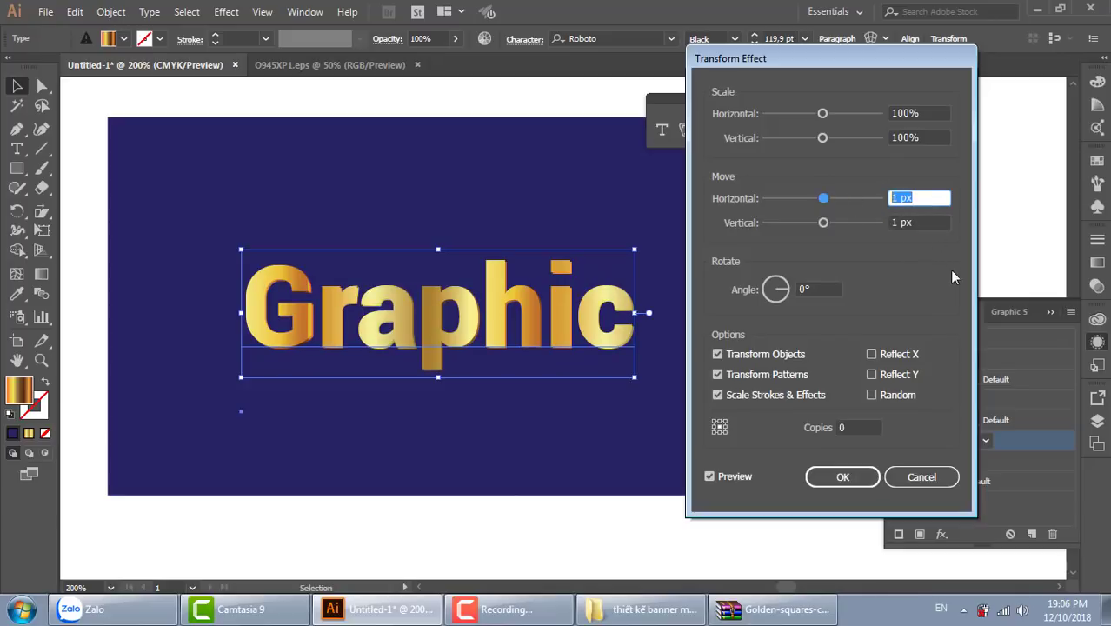
type("0,")
type("2")
left_click(914, 224)
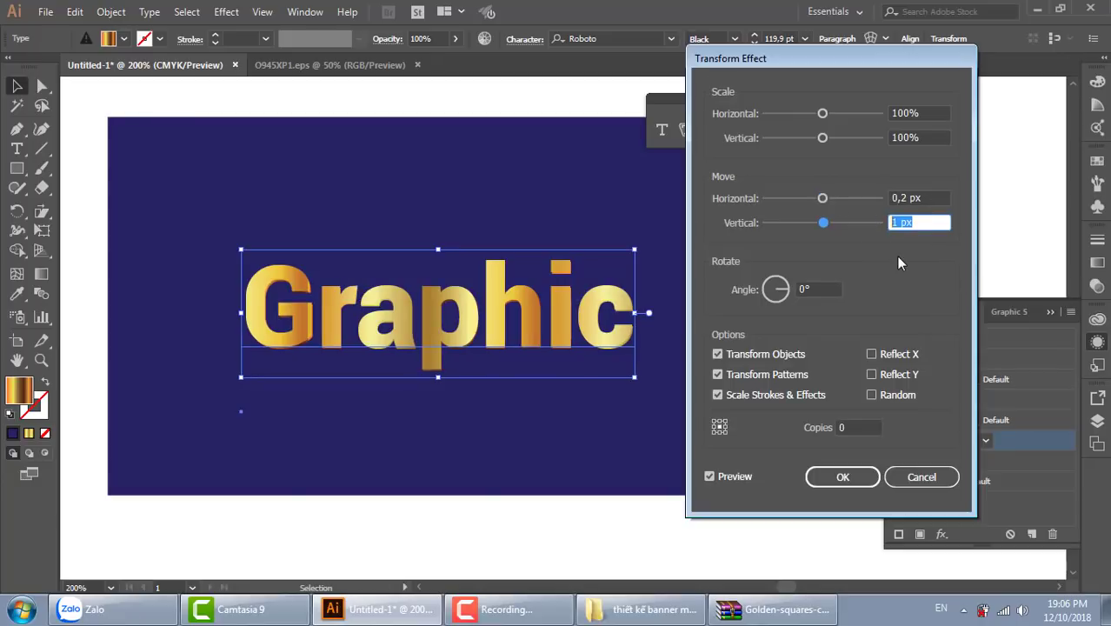
type("0,2")
left_click(867, 428)
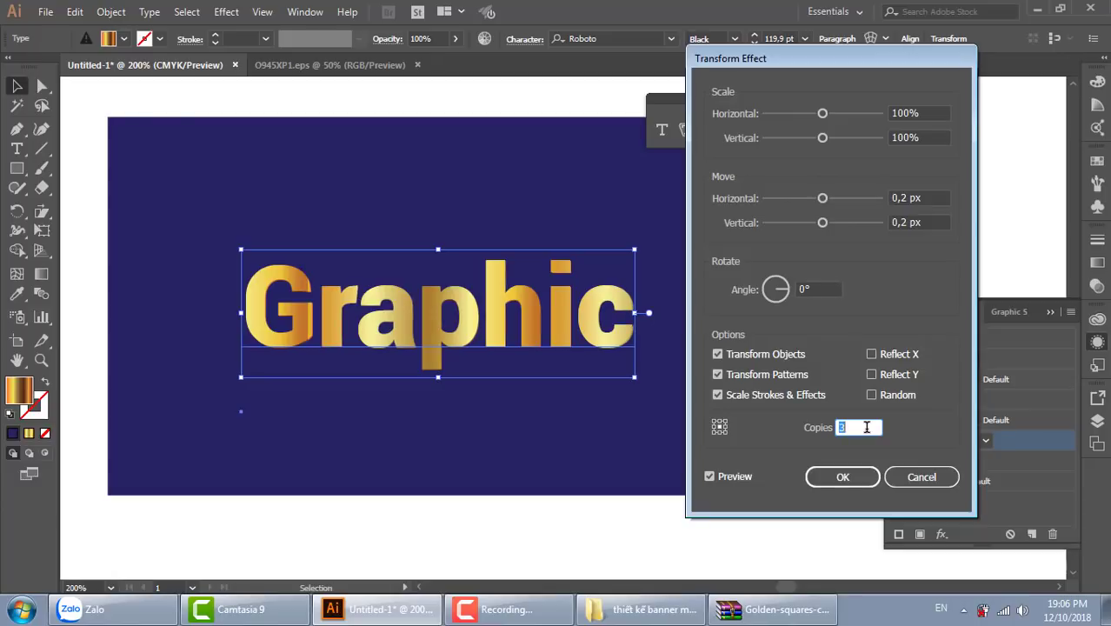
key("shift+Up")
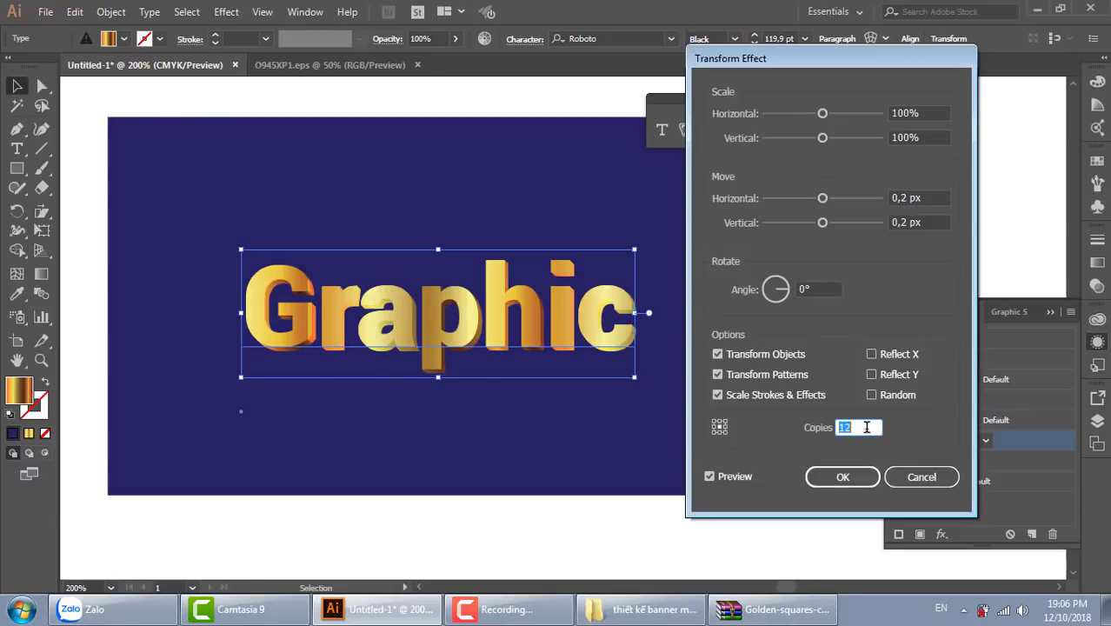
key("shift+Up")
key("shift+Up")
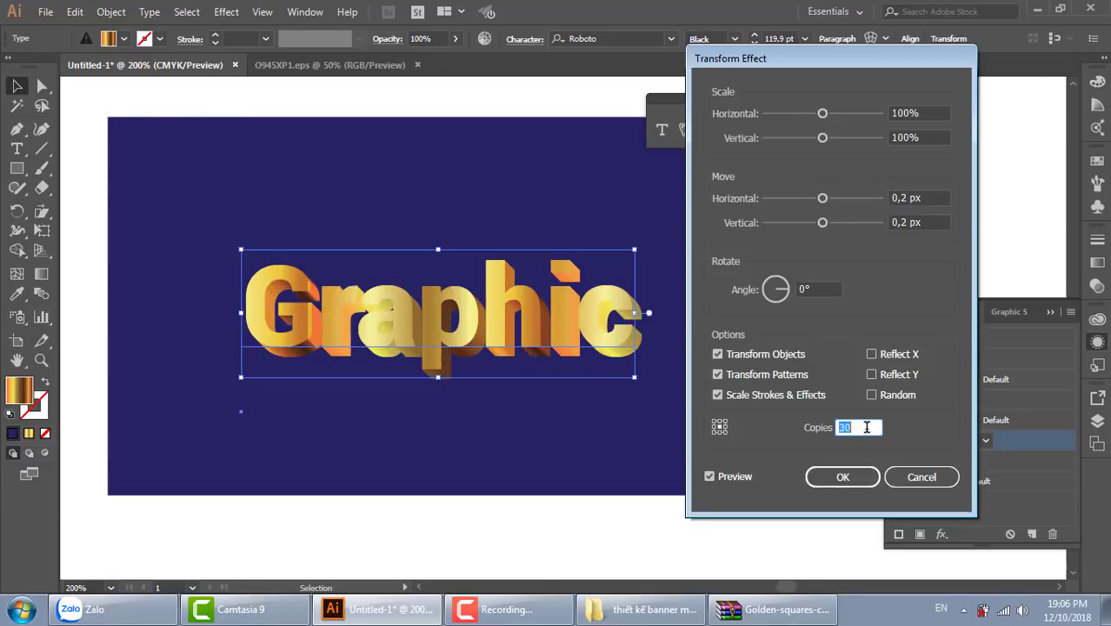
key("shift+Down")
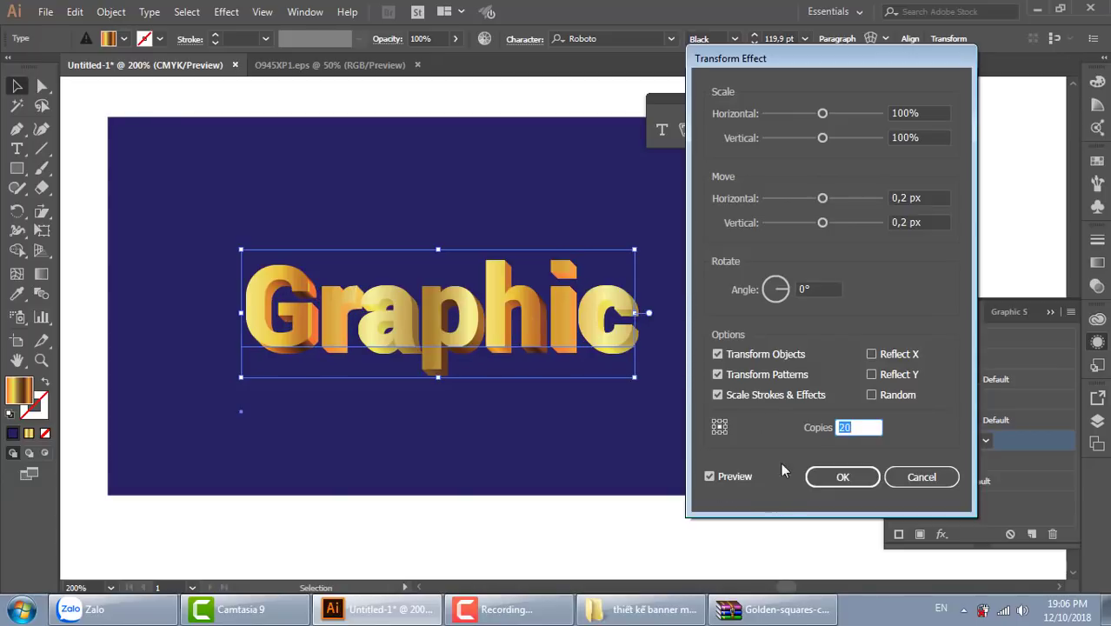
Step: Apply the 20-copy extrusion transform, then drag the text gradient vertically and horizontally
left_click(837, 480)
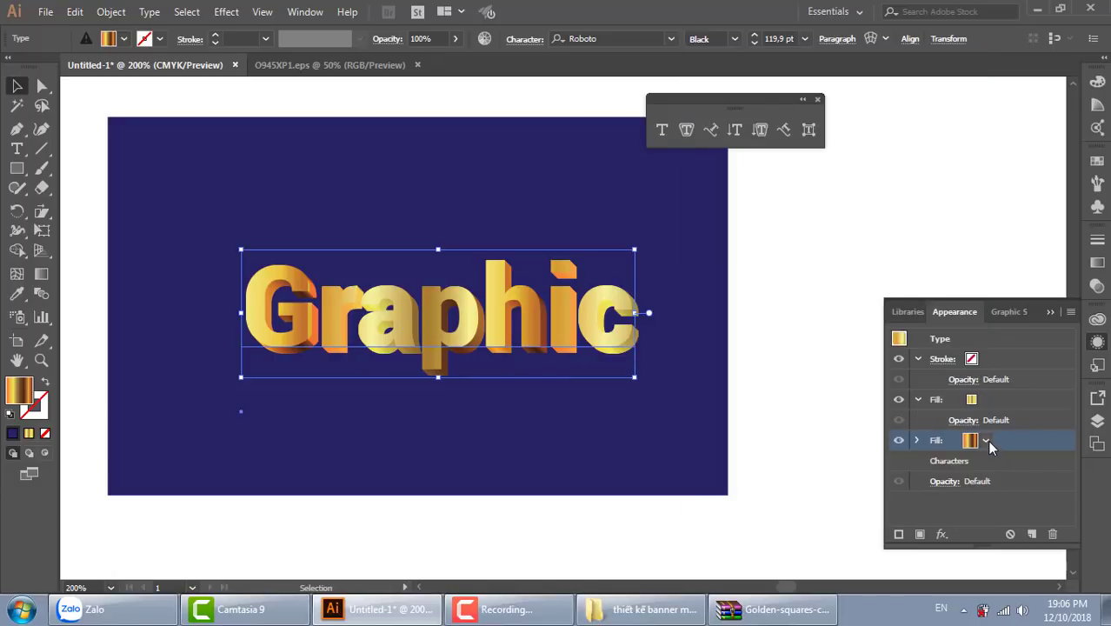
key("g")
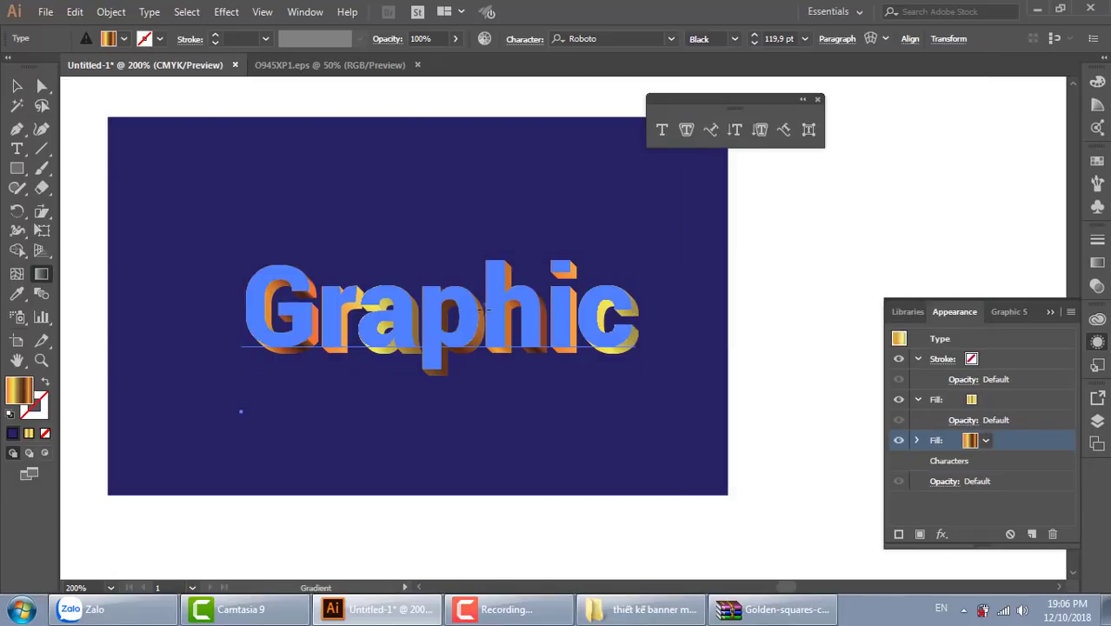
left_click_drag(468, 257, 469, 396)
left_click_drag(359, 322, 613, 348)
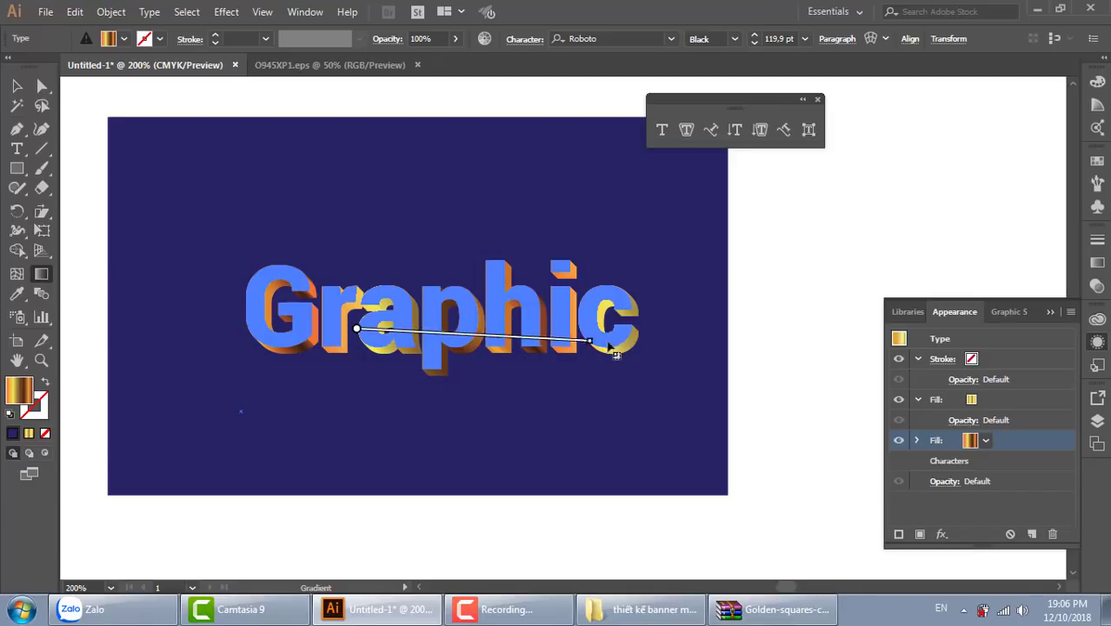
Step: Copy the orange gold gradient square from O945XP1.eps onto the navy panel
left_click(986, 441)
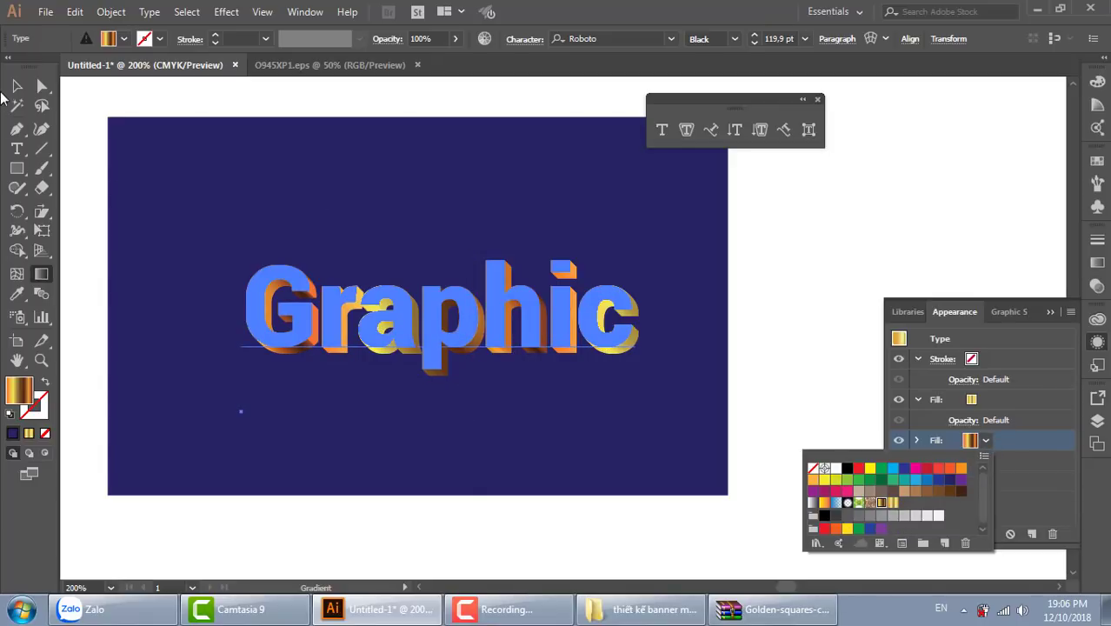
left_click(330, 64)
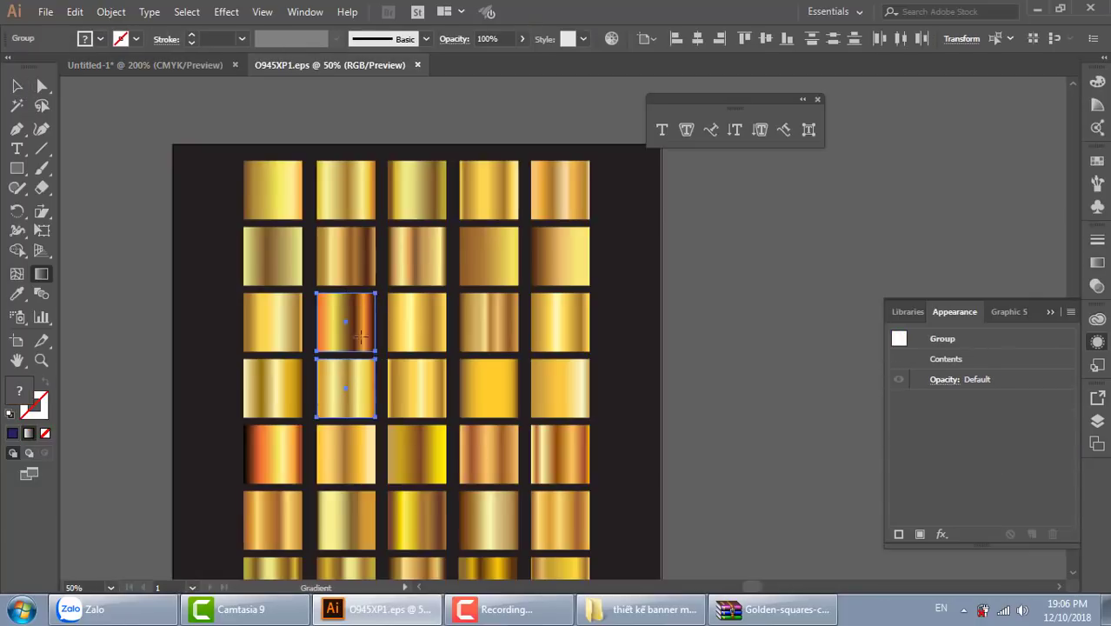
left_click(17, 85)
left_click(392, 355)
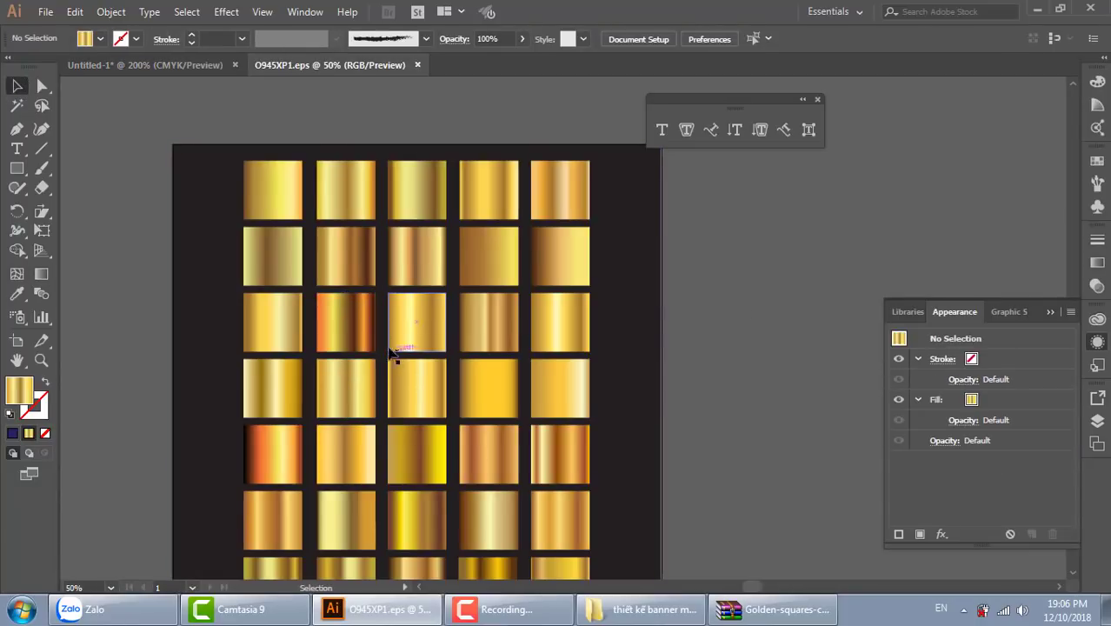
left_click(345, 322)
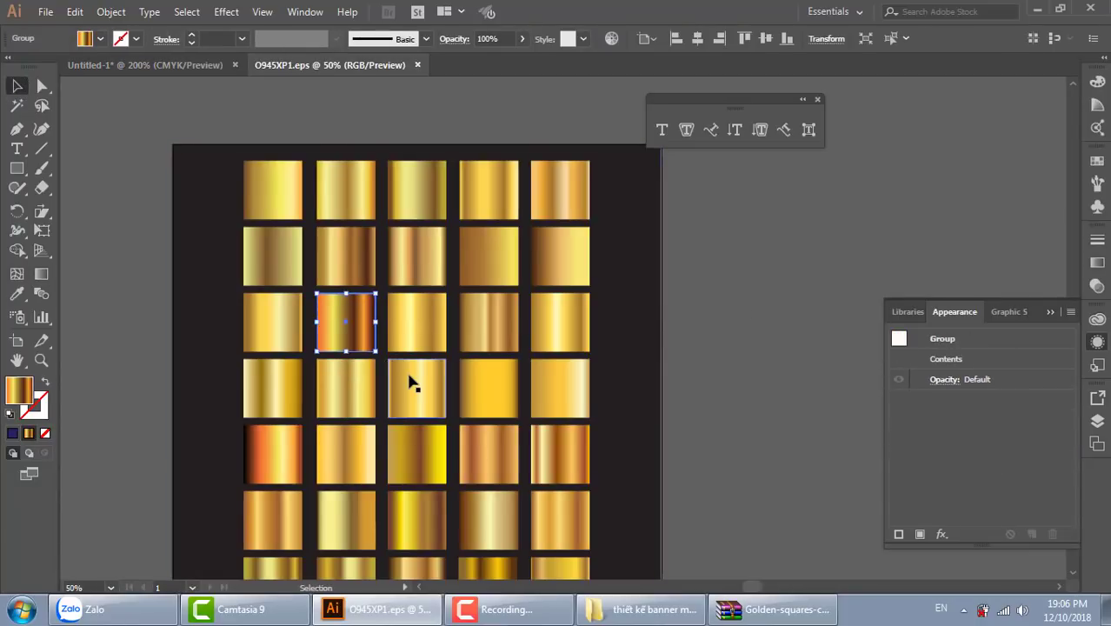
left_click(144, 65)
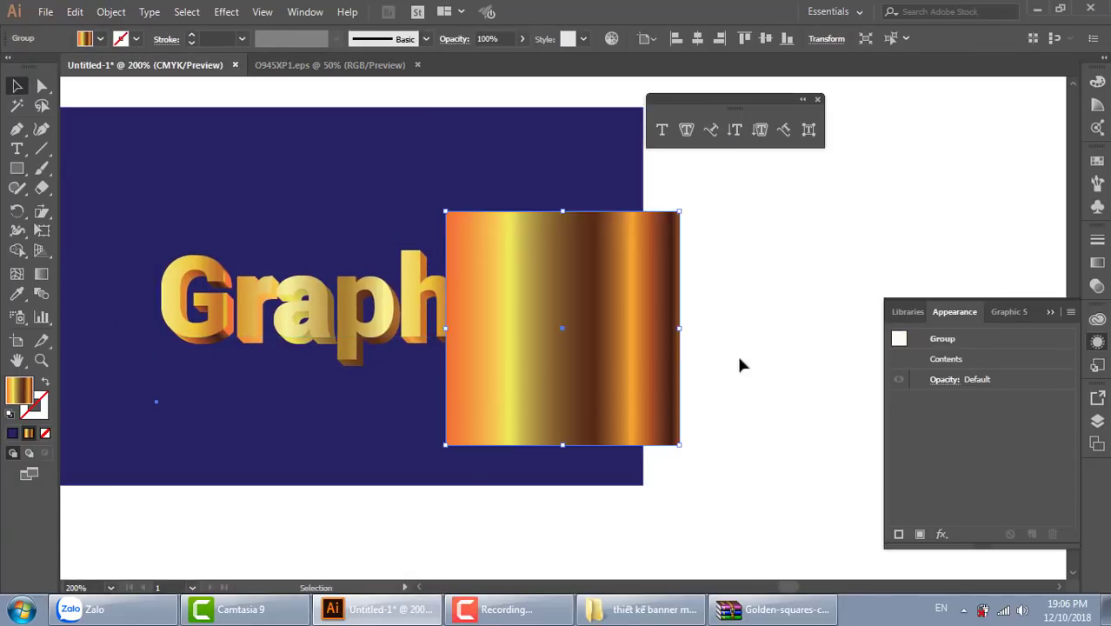
mouse_move(707, 325)
left_mouse_down()
mouse_move(704, 298)
mouse_move(821, 281)
left_mouse_up()
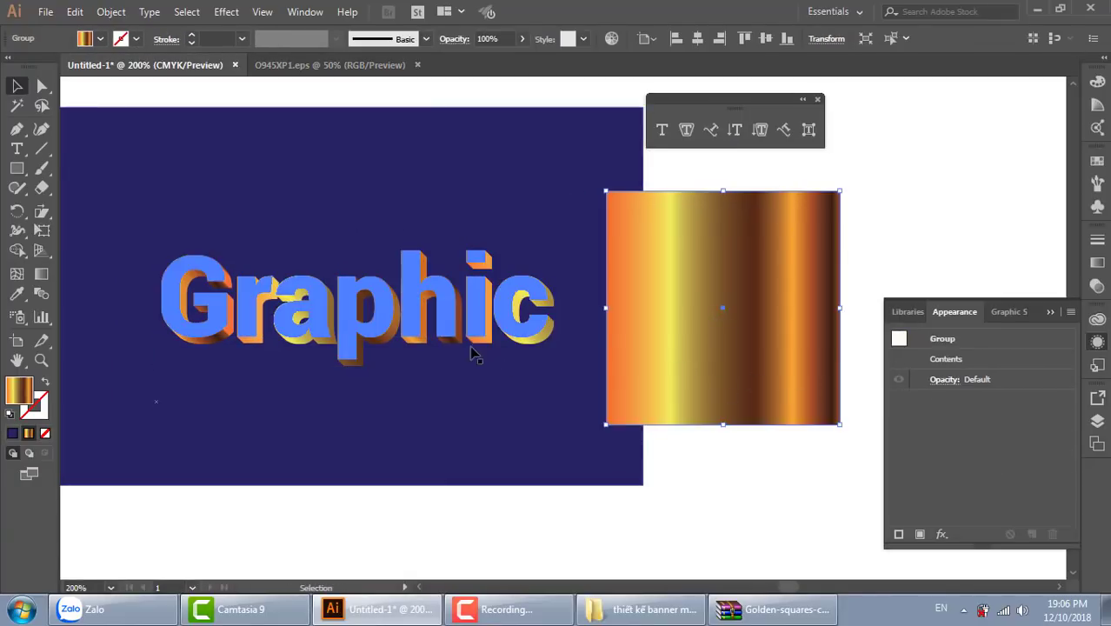
Step: Eyedropper the gold gradient square into the Graphic text's lower fill, then zoom in
left_click(472, 350)
left_click(1011, 442)
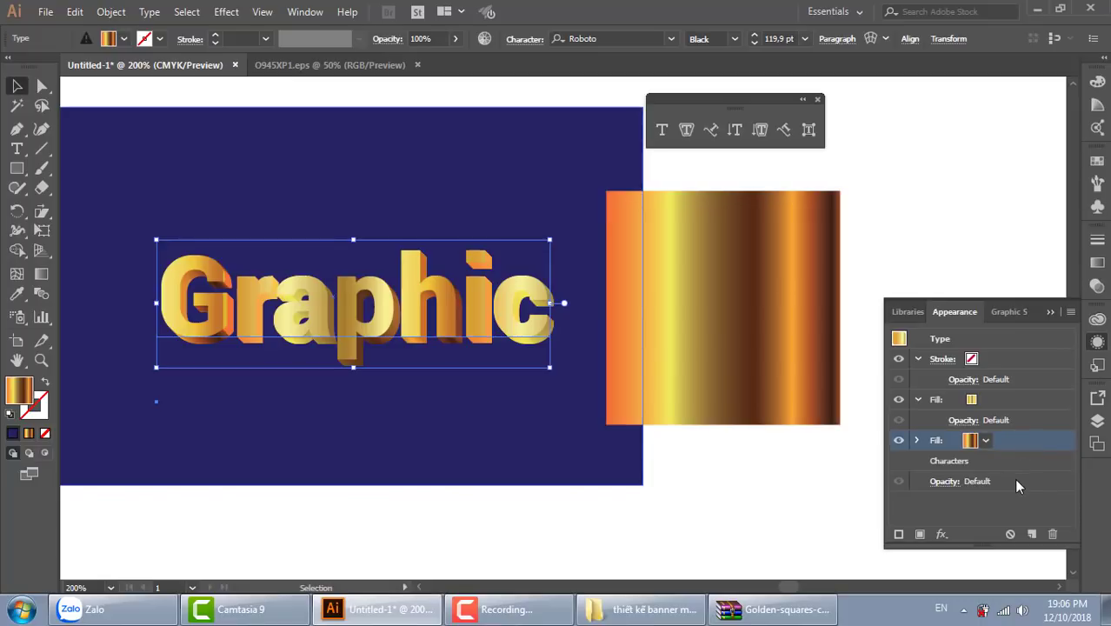
key("i")
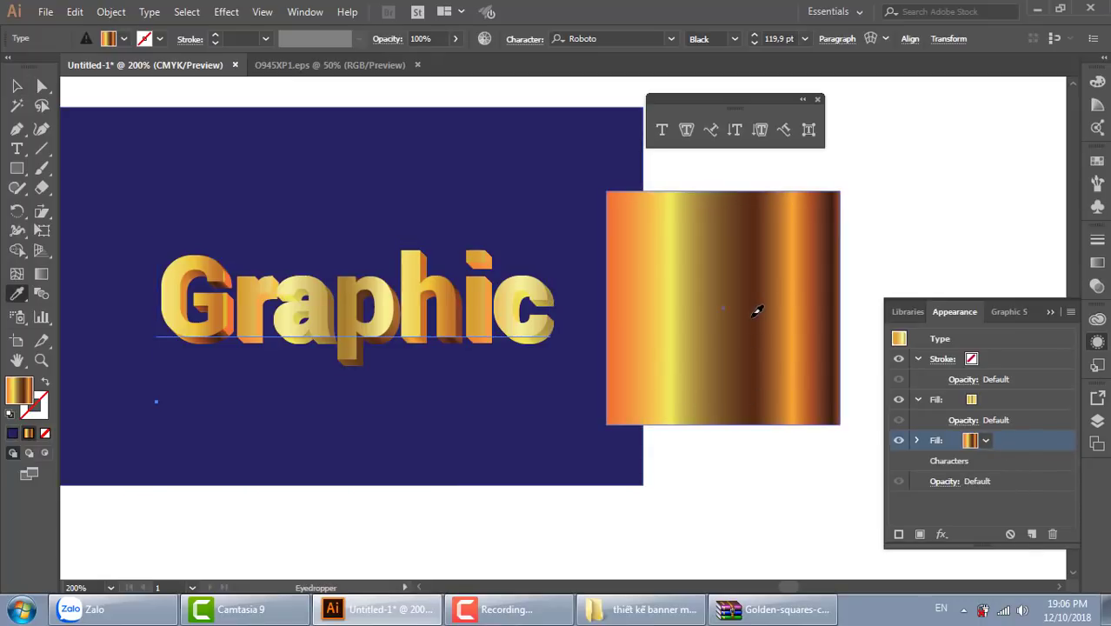
left_click(709, 384)
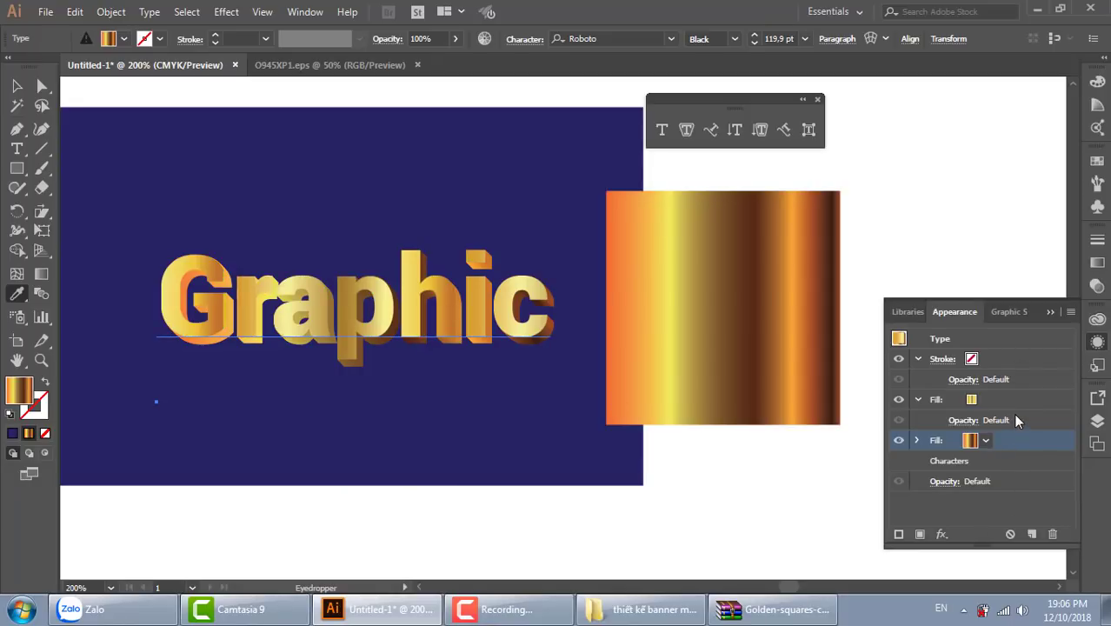
left_click(16, 86)
left_click(579, 307)
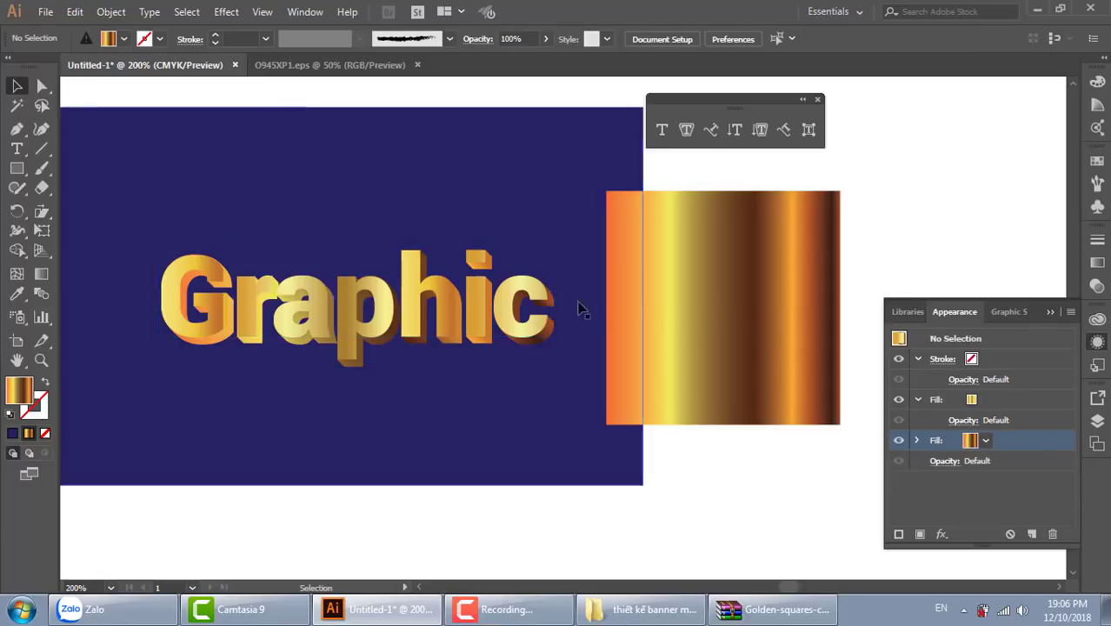
key("z")
left_click_drag(157, 213, 703, 434)
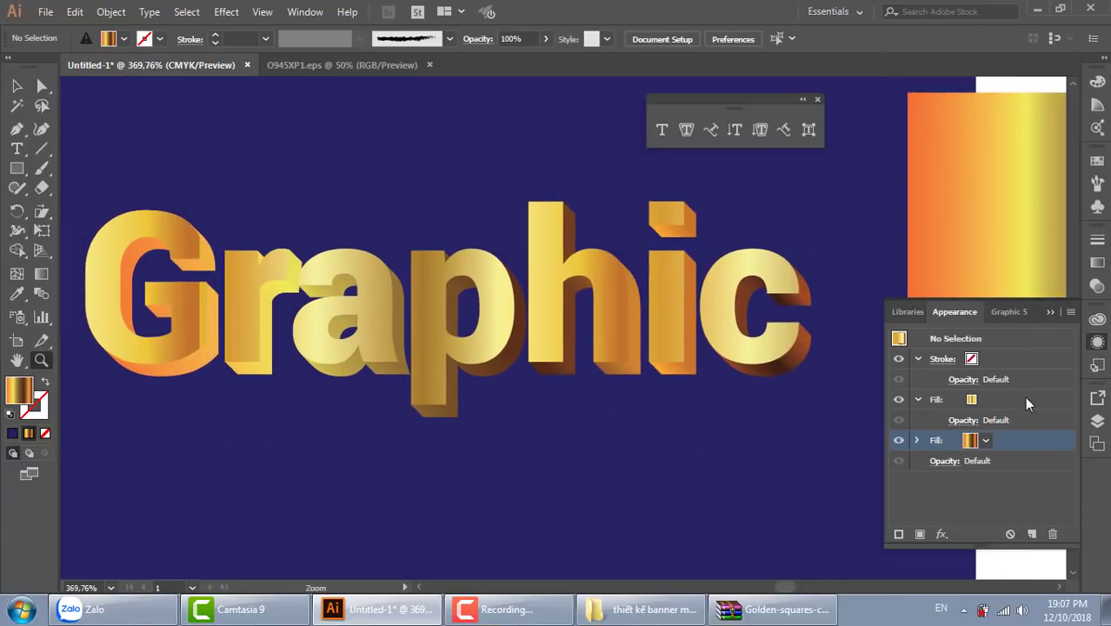
Step: Try a horizontal gradient on the text's upper fill, undo it, and pan the view
left_click(1026, 399)
left_click(16, 86)
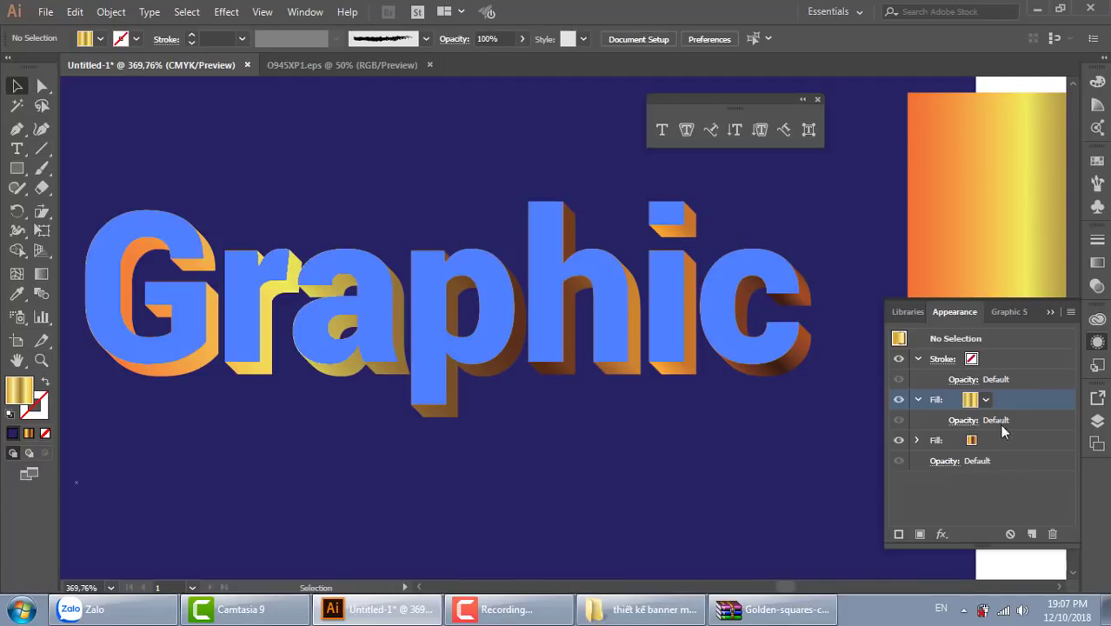
key("g")
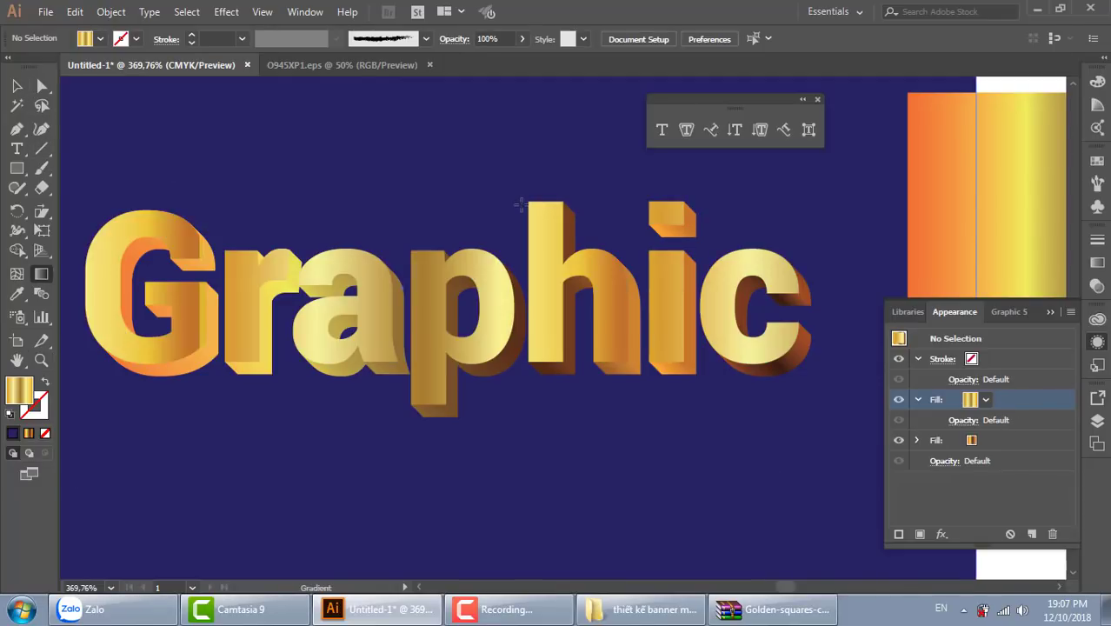
left_click(563, 228)
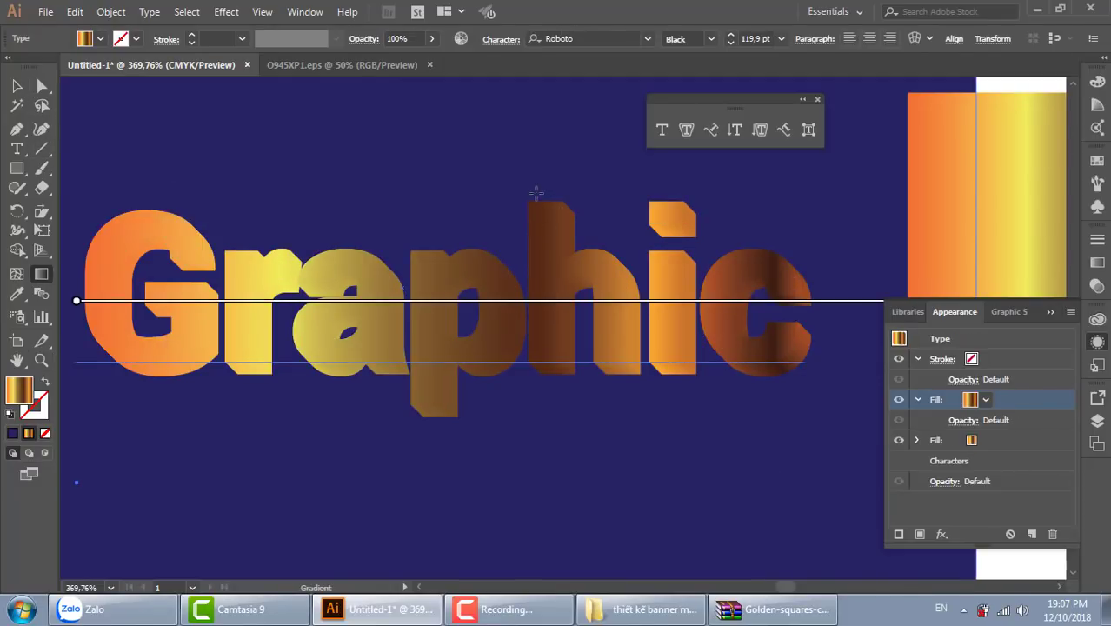
key("ctrl+z")
key("ctrl+z")
left_click(16, 86)
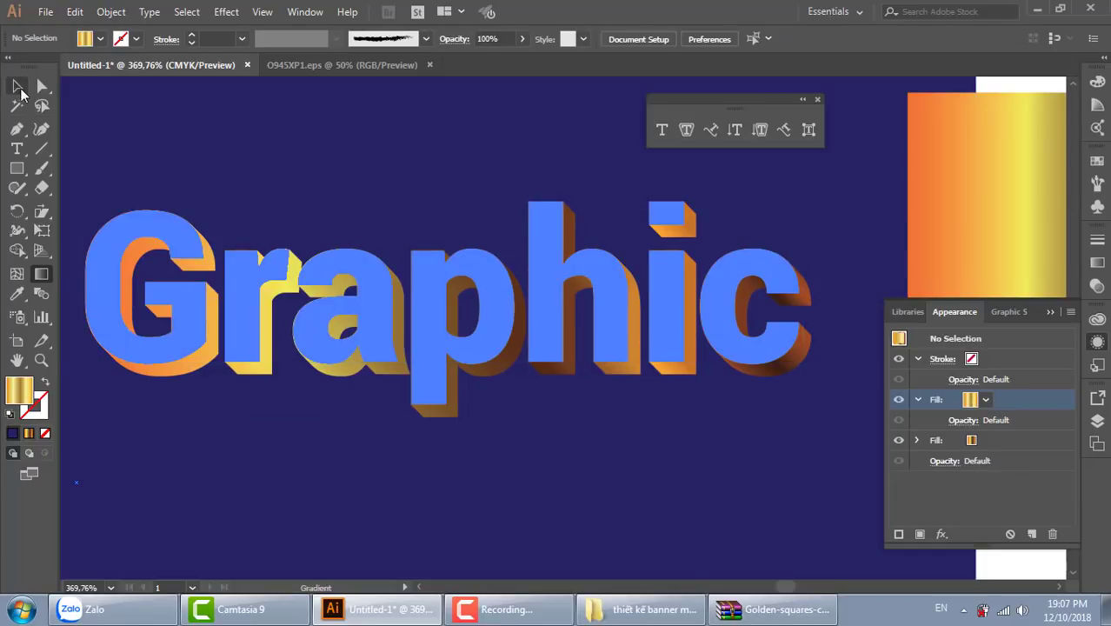
key("ctrl+shift+z")
left_click_drag(675, 504, 561, 585)
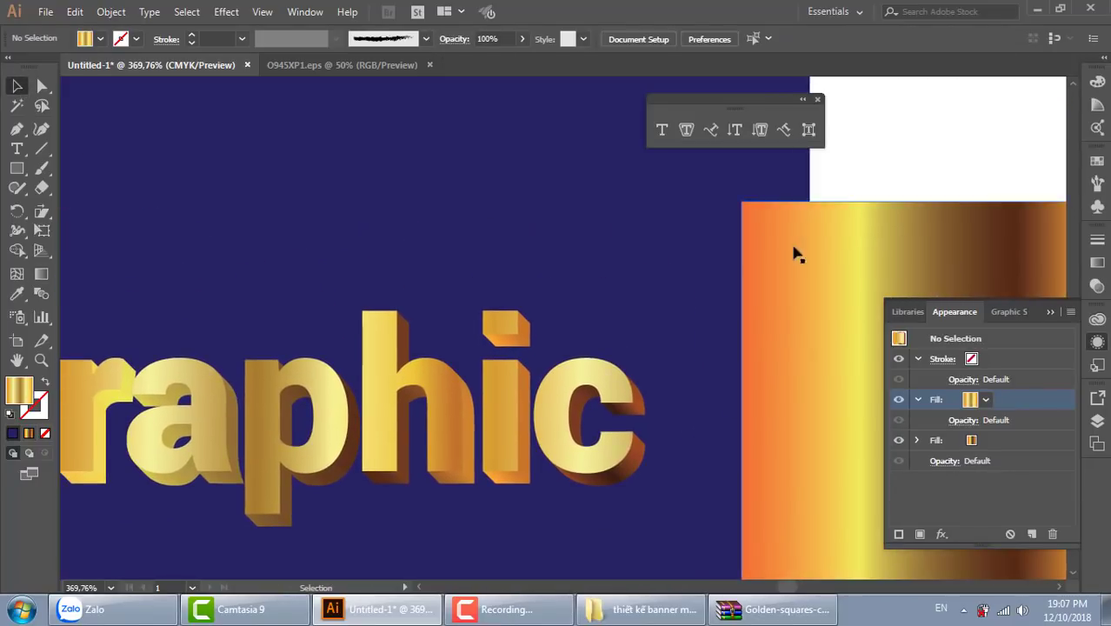
Step: Run the upper-fill gradient vertically down the letters and recentre the whole word
left_click(613, 373)
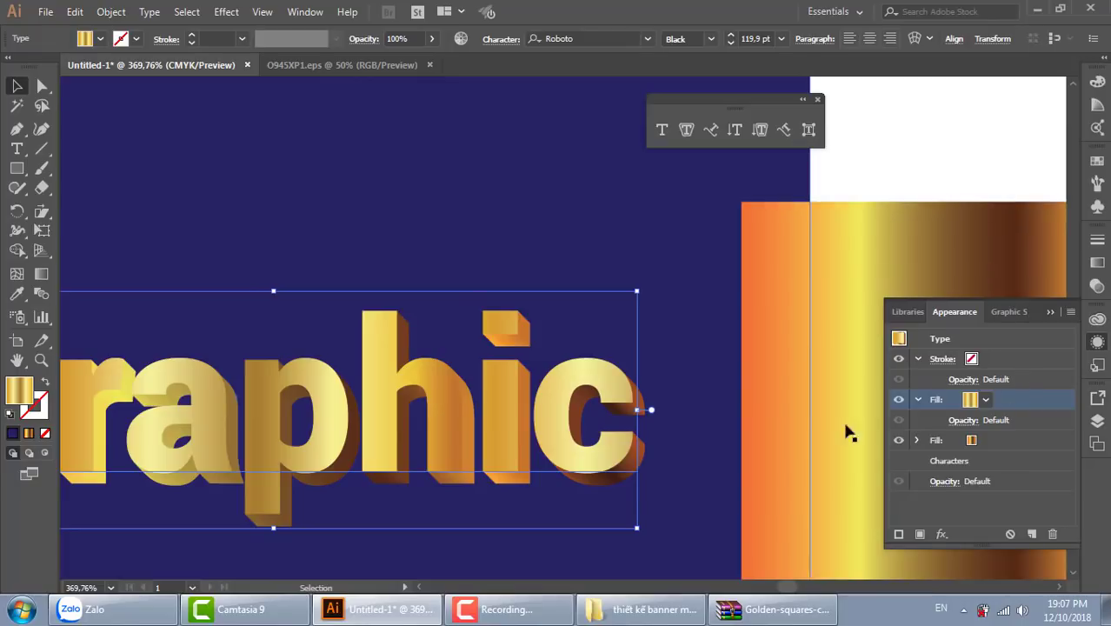
key("ctrl+z")
key("g")
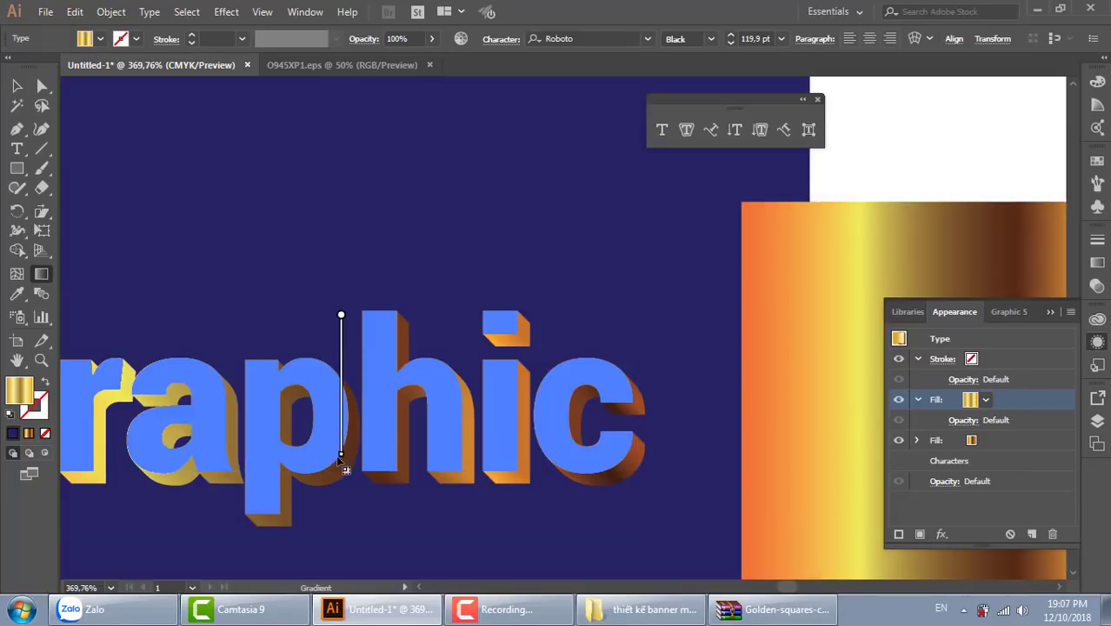
left_click_drag(341, 310, 341, 513)
left_click(16, 83)
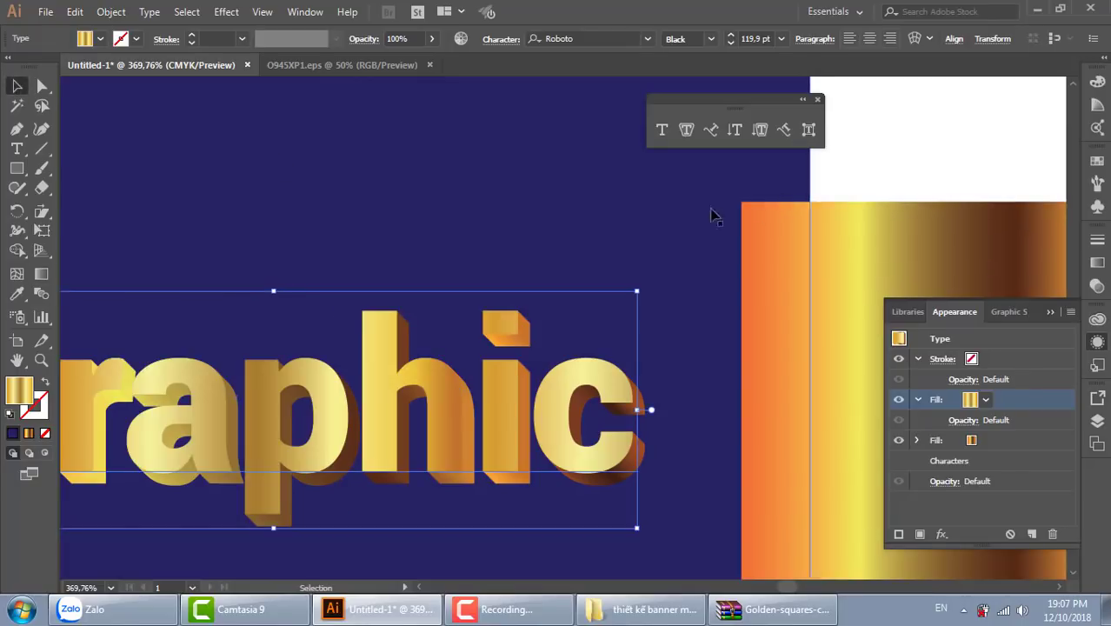
left_click(675, 392)
left_click_drag(675, 393, 911, 342)
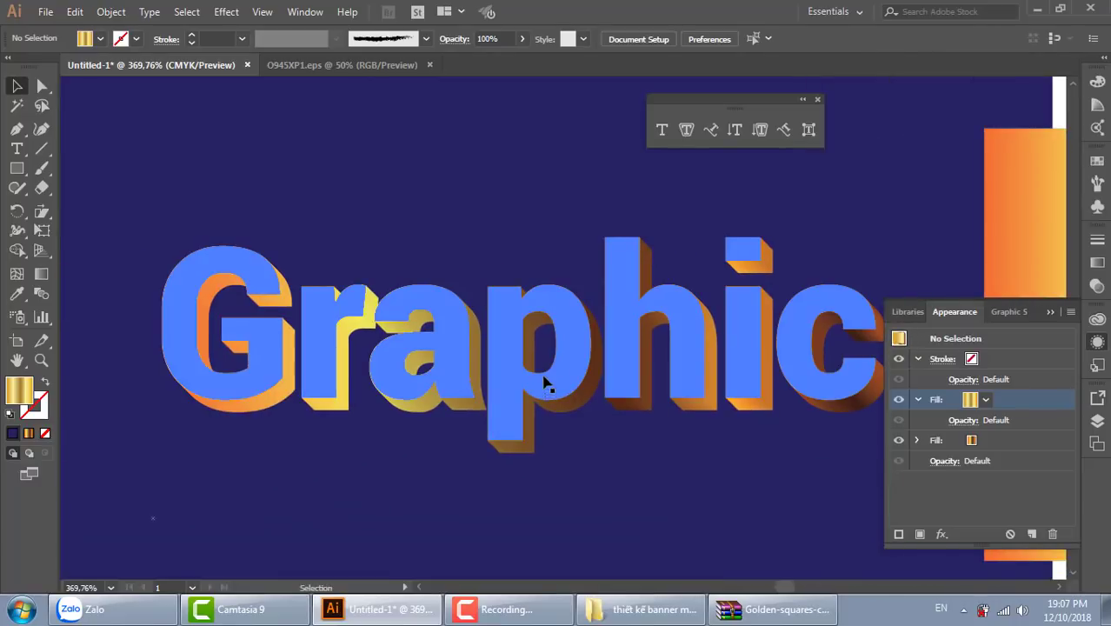
Step: Drag the gold gradient diagonally from the top of the G across the letters
left_click(581, 367)
key("g")
left_click_drag(264, 237, 801, 431)
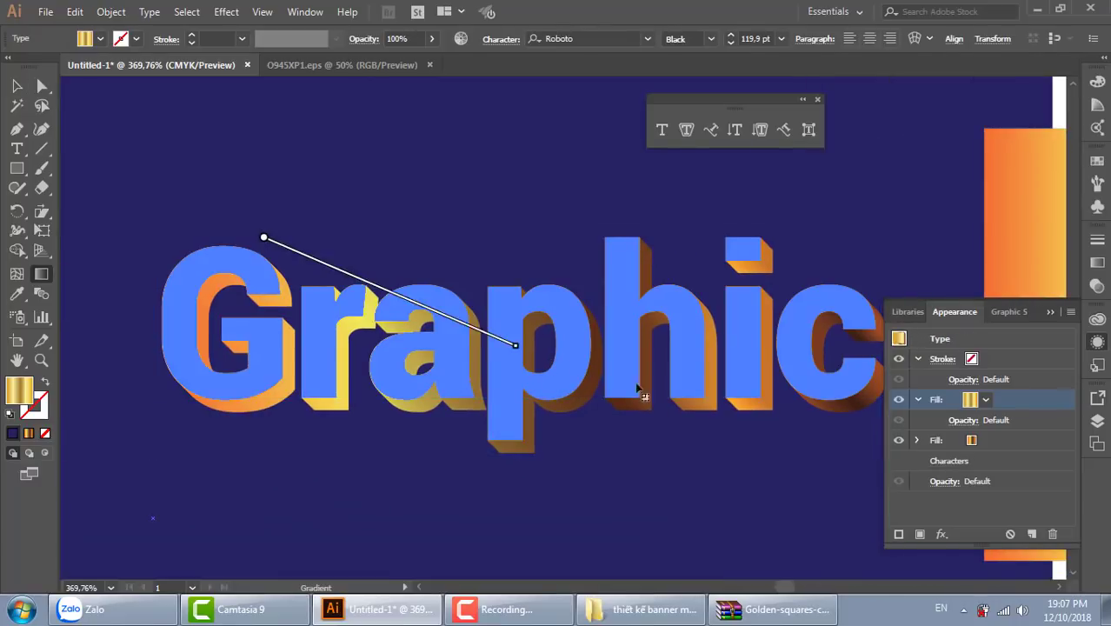
left_click(17, 85)
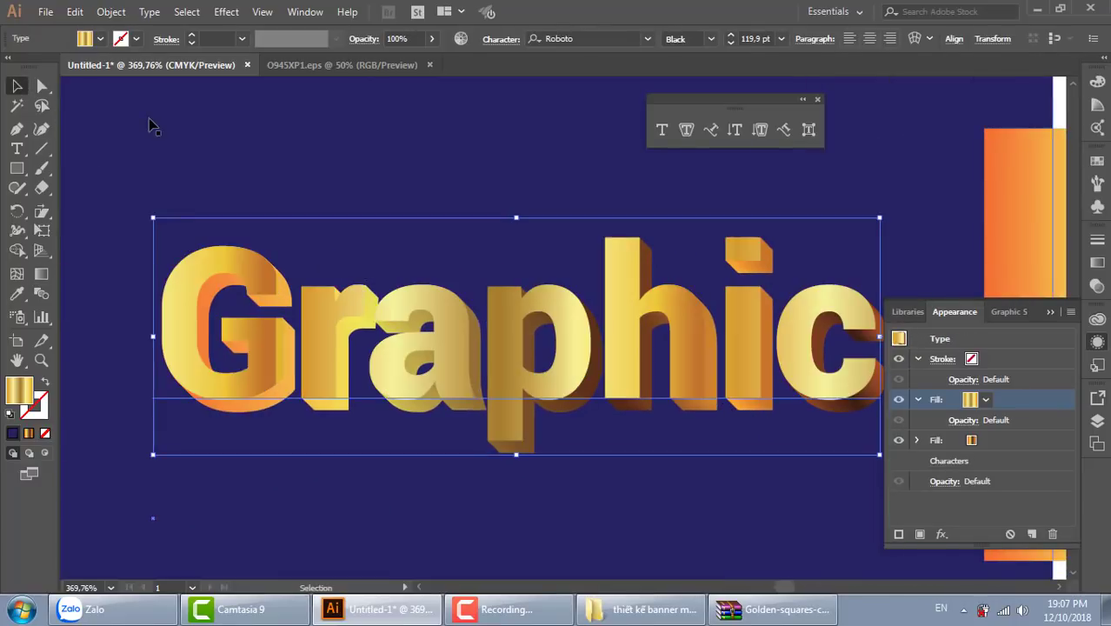
left_click(149, 125)
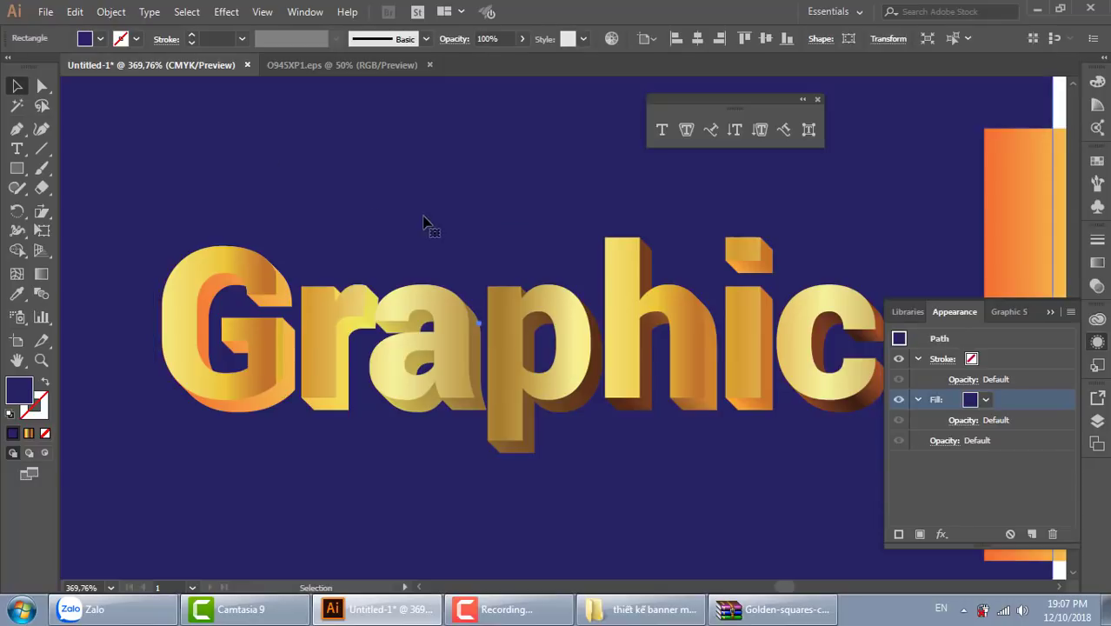
left_click(483, 290)
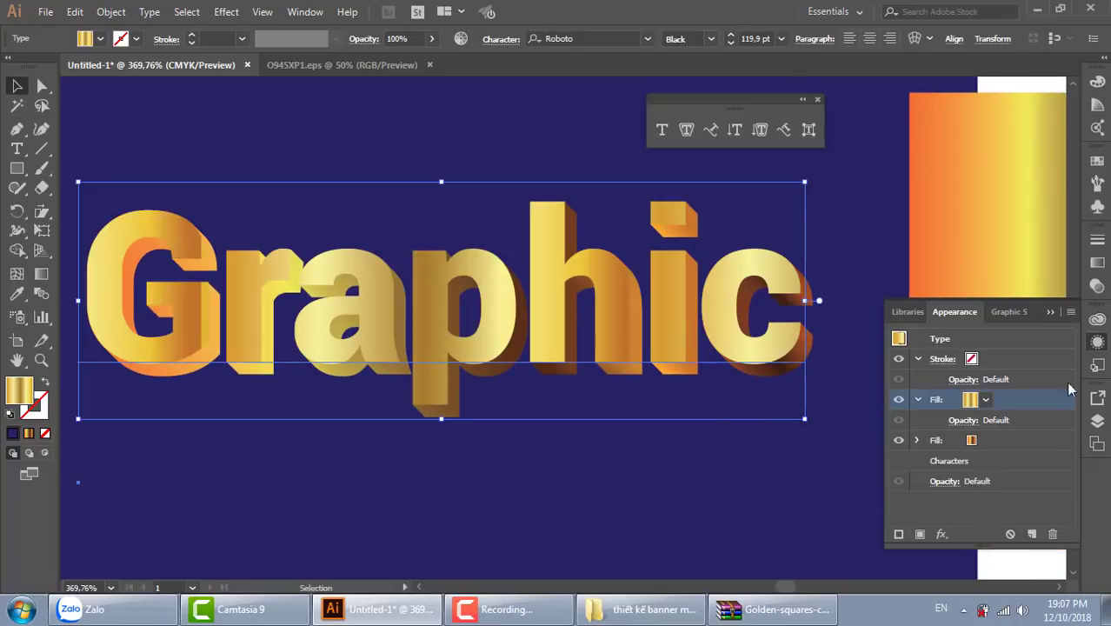
Step: Add a new 1 pt stroke to the Graphic text using the gold gradient swatch
left_click(1071, 312)
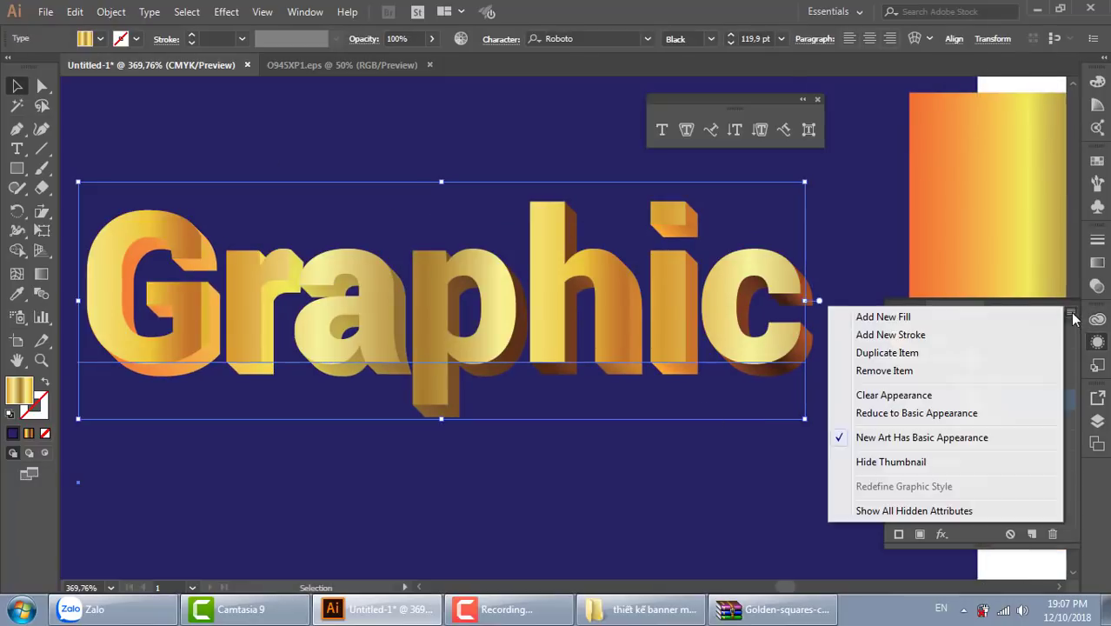
left_click(925, 335)
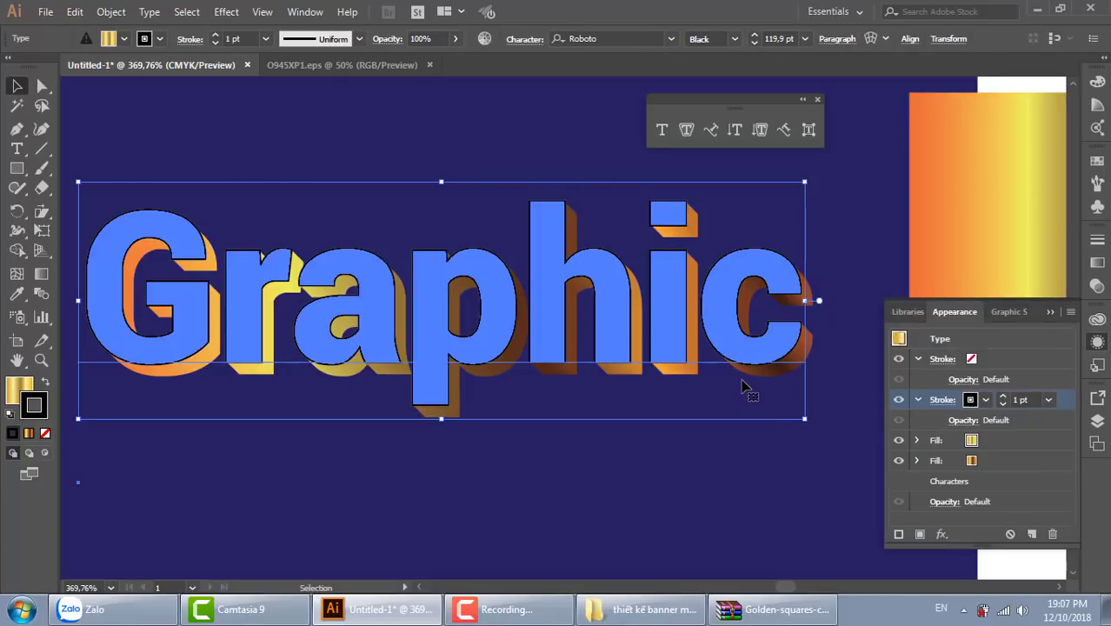
left_click(987, 400)
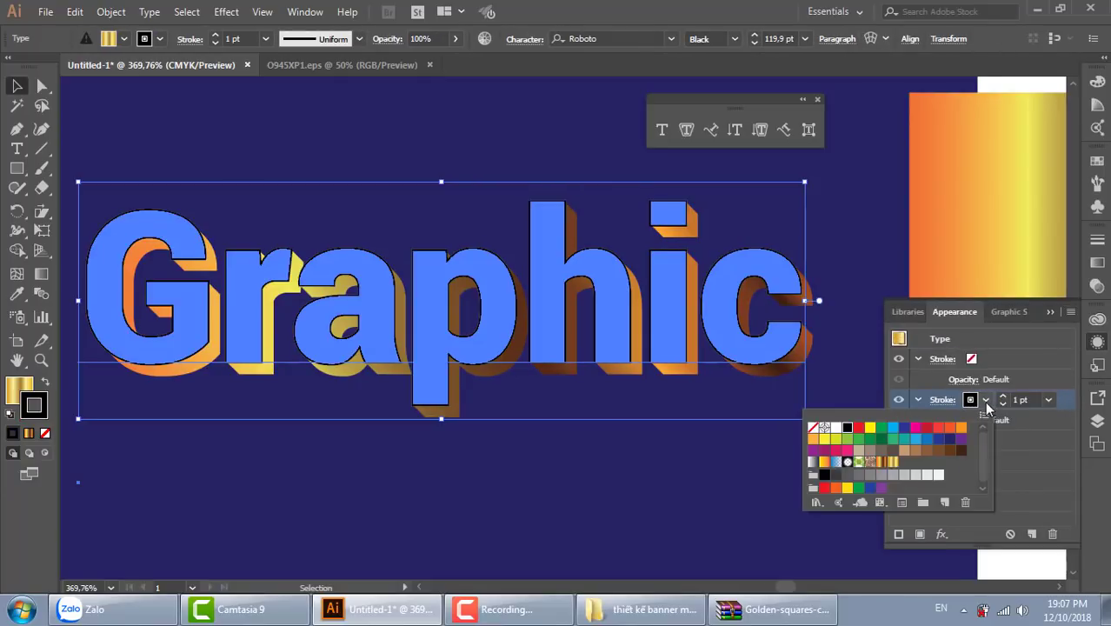
left_click(891, 468)
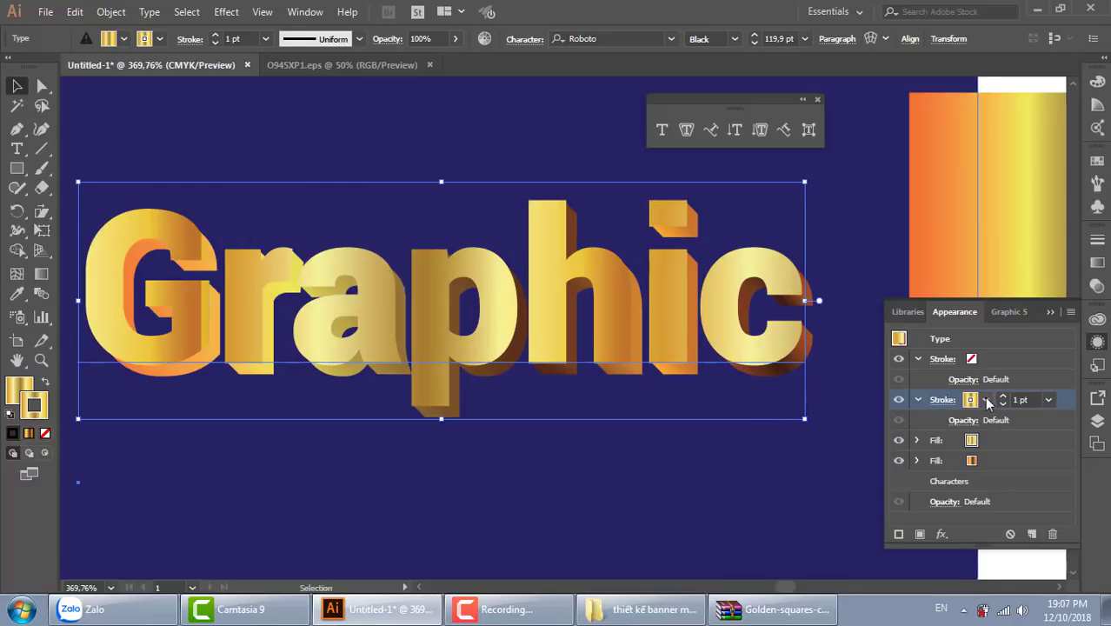
Step: Give the stroke a Multiply drop shadow at 100% opacity with 1 px offsets and blur
left_click(943, 534)
mouse_move(973, 274)
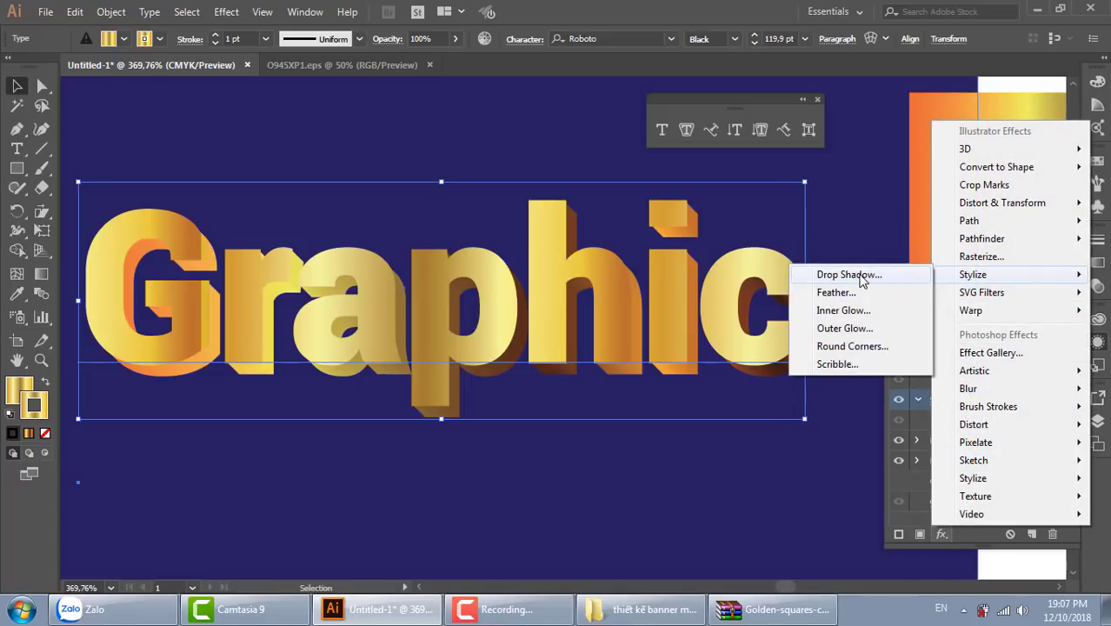
left_click(860, 276)
left_click(817, 366)
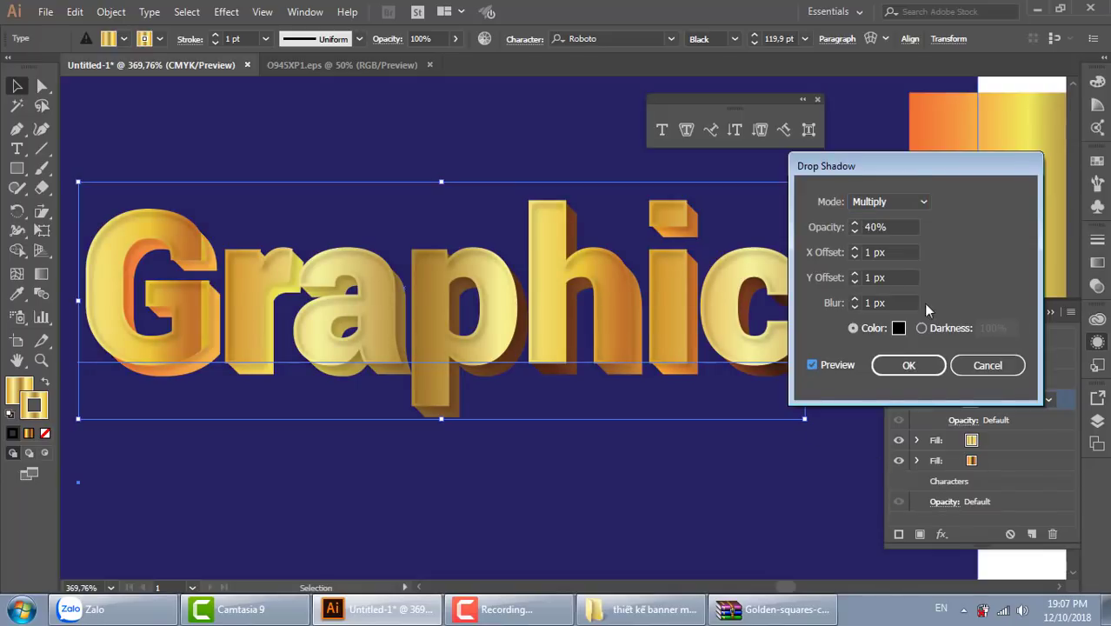
left_click(896, 227)
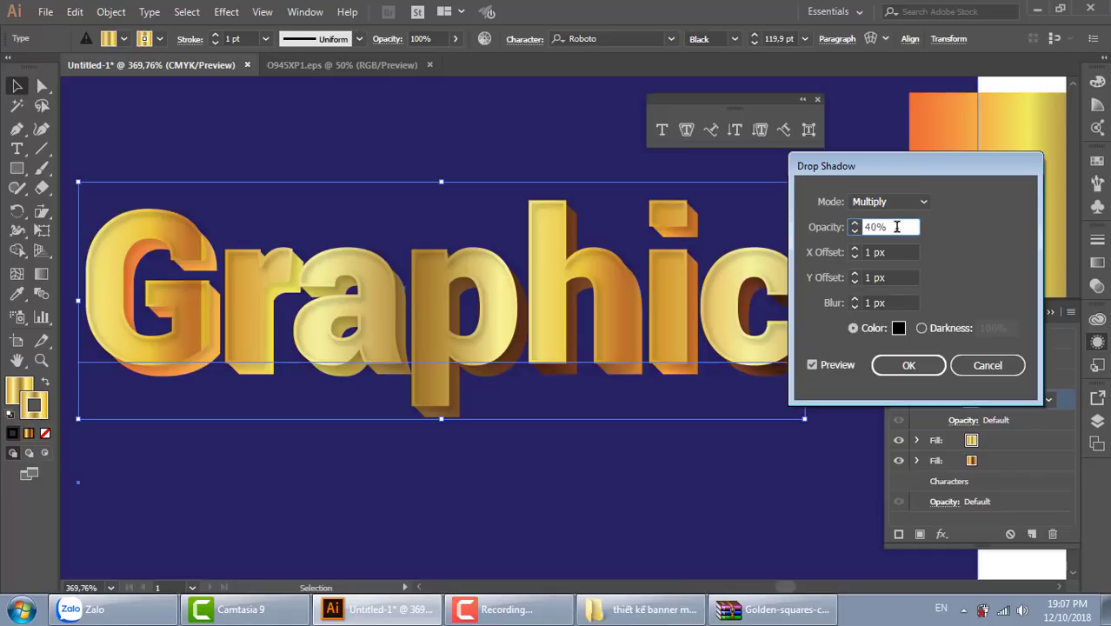
key("shift+Up")
key("shift+Up")
key("shift+Up")
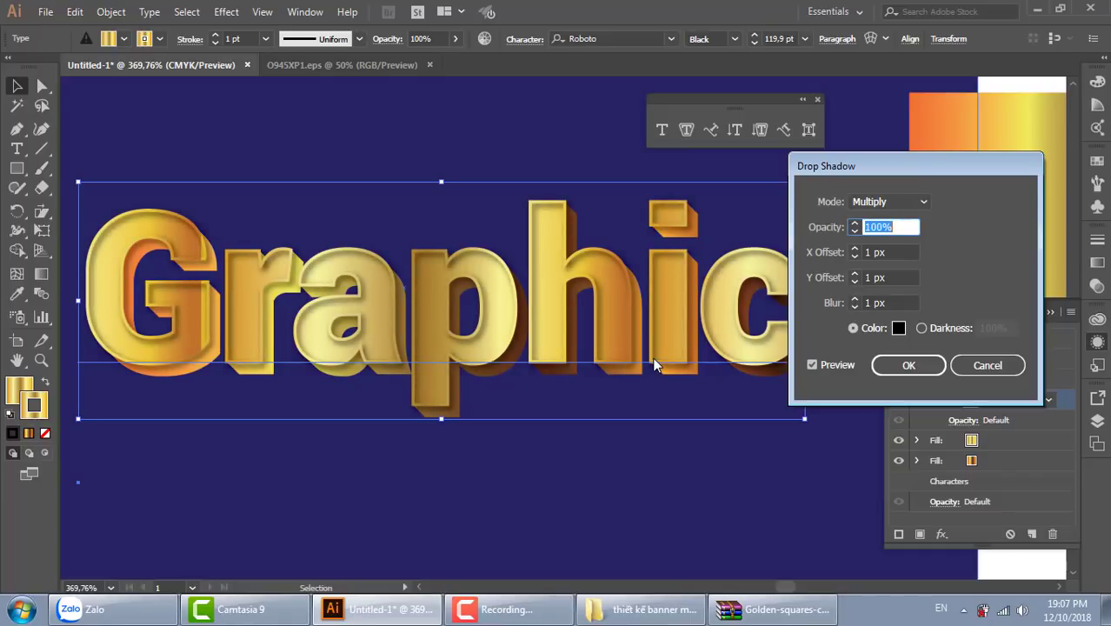
left_click(909, 365)
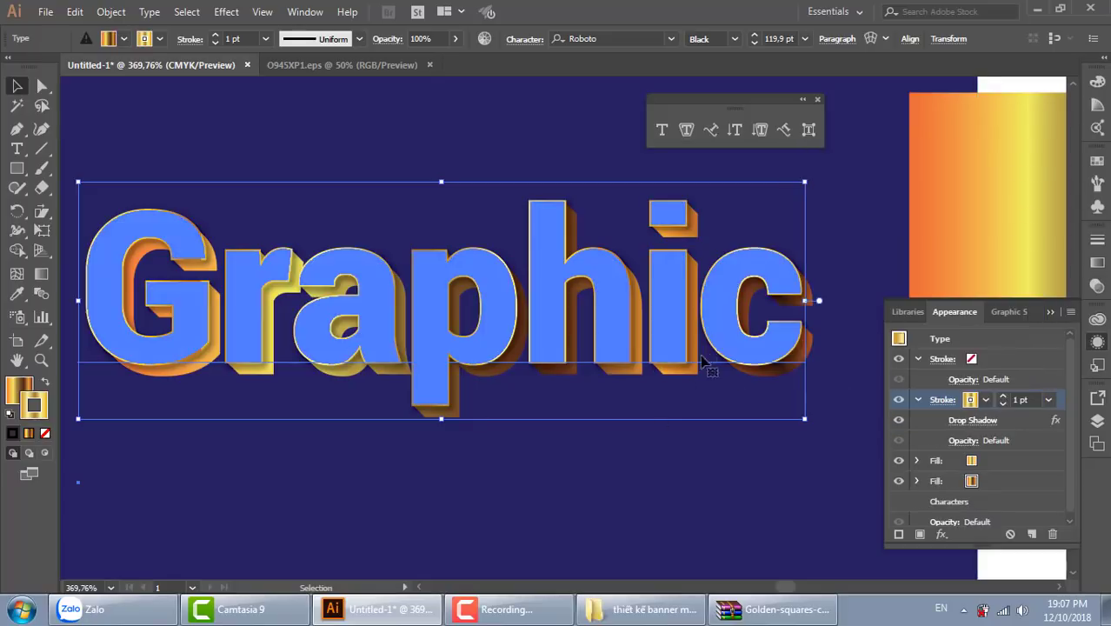
Step: Zoom out to 150%, inspect the 'hic' letters close up, then view the whole banner
key("ctrl+minus")
key("ctrl+minus")
key("ctrl+minus")
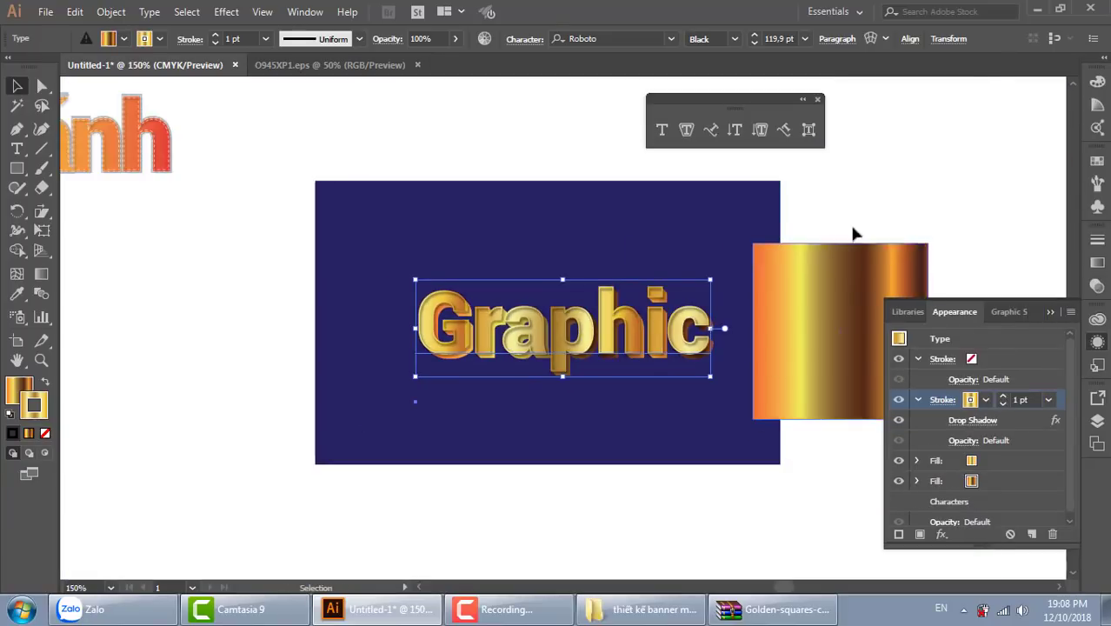
left_click(752, 447)
left_click_drag(751, 447, 678, 438)
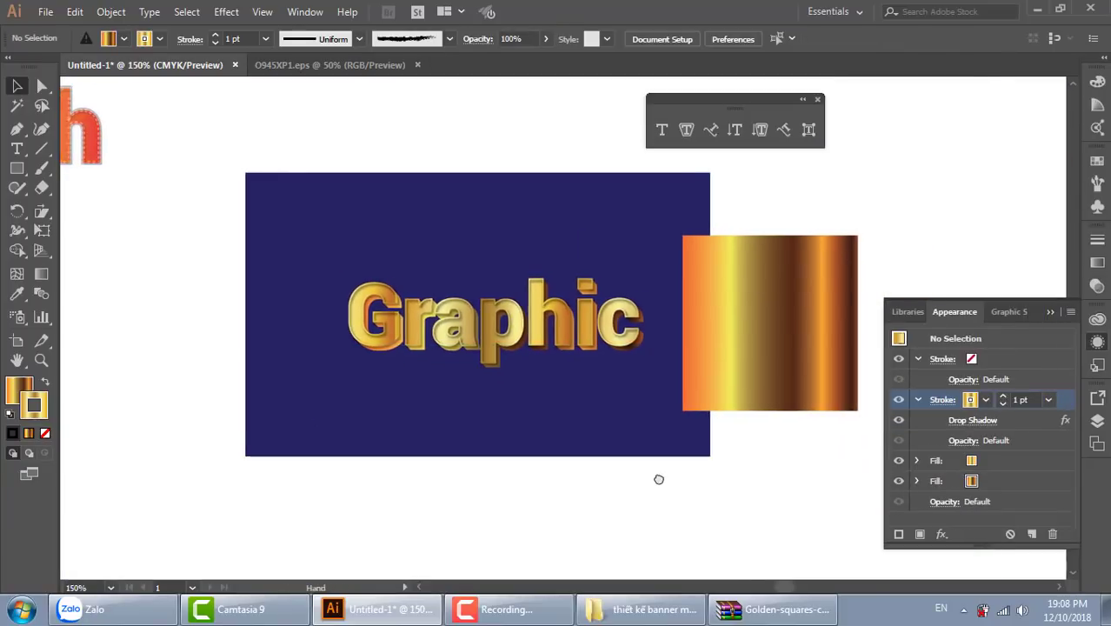
left_click(573, 336)
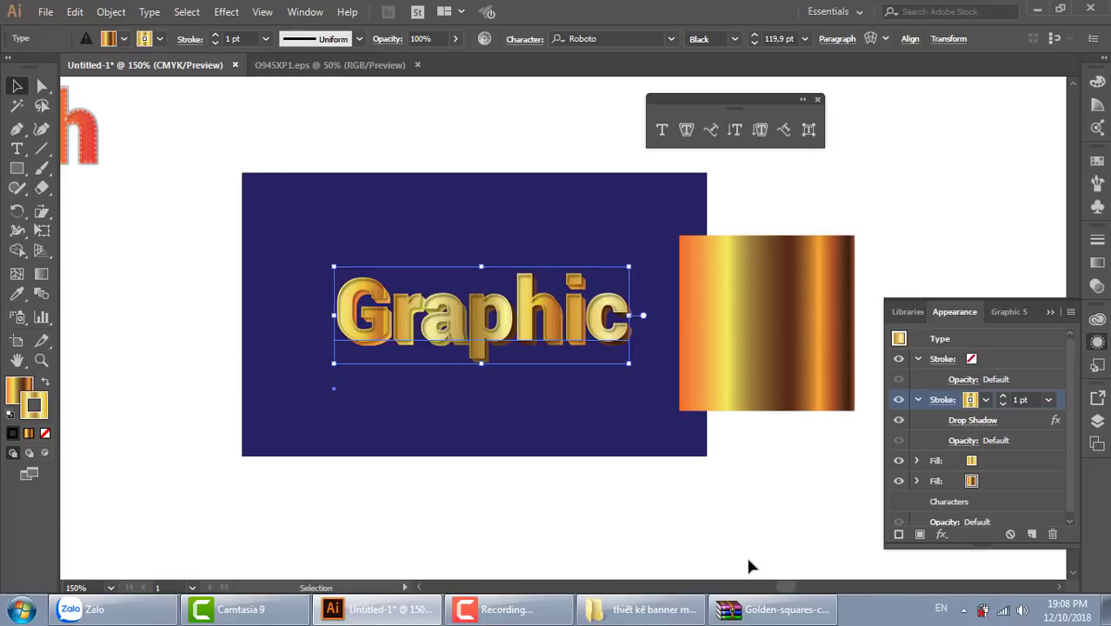
key("z")
left_click_drag(542, 277, 661, 385)
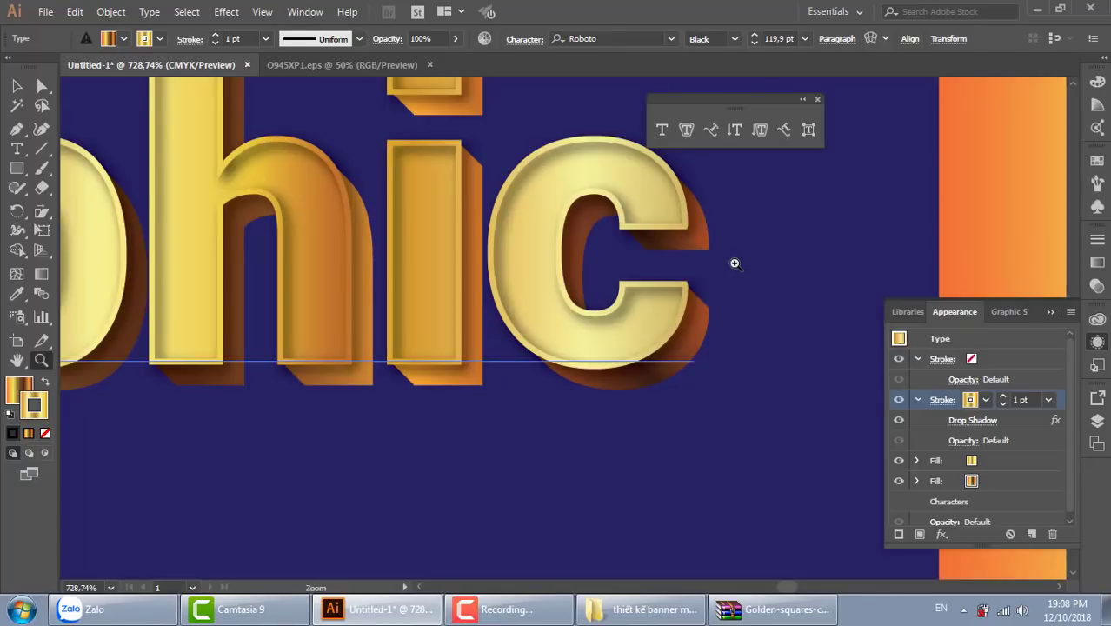
key("ctrl+minus")
key("ctrl+minus")
key("ctrl+minus")
key("ctrl+minus")
key("ctrl+minus")
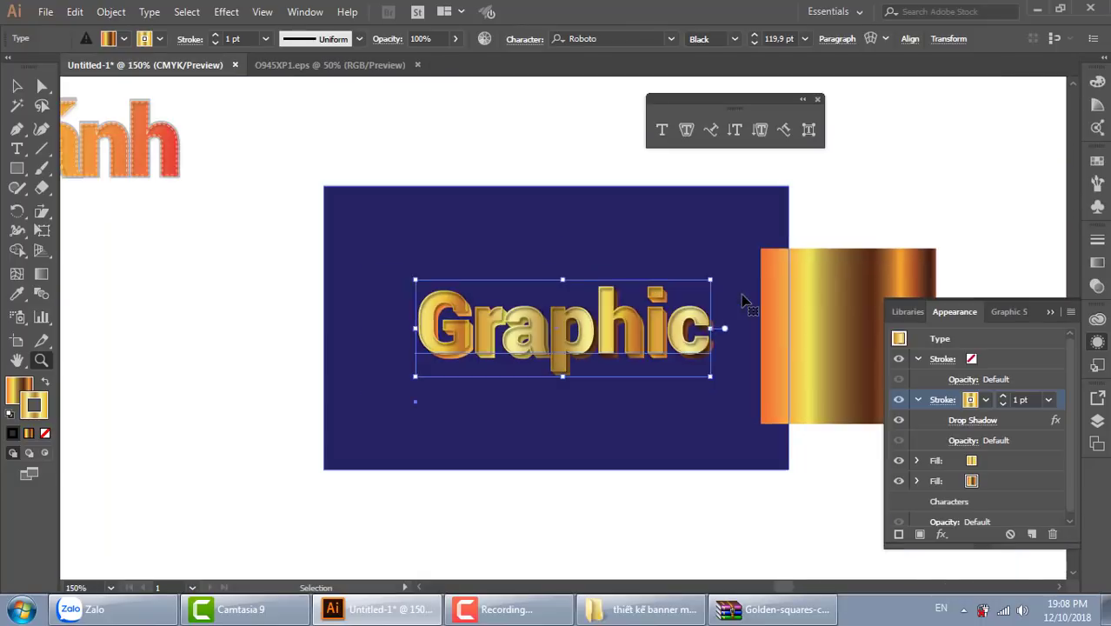
left_click(16, 85)
left_click(565, 326)
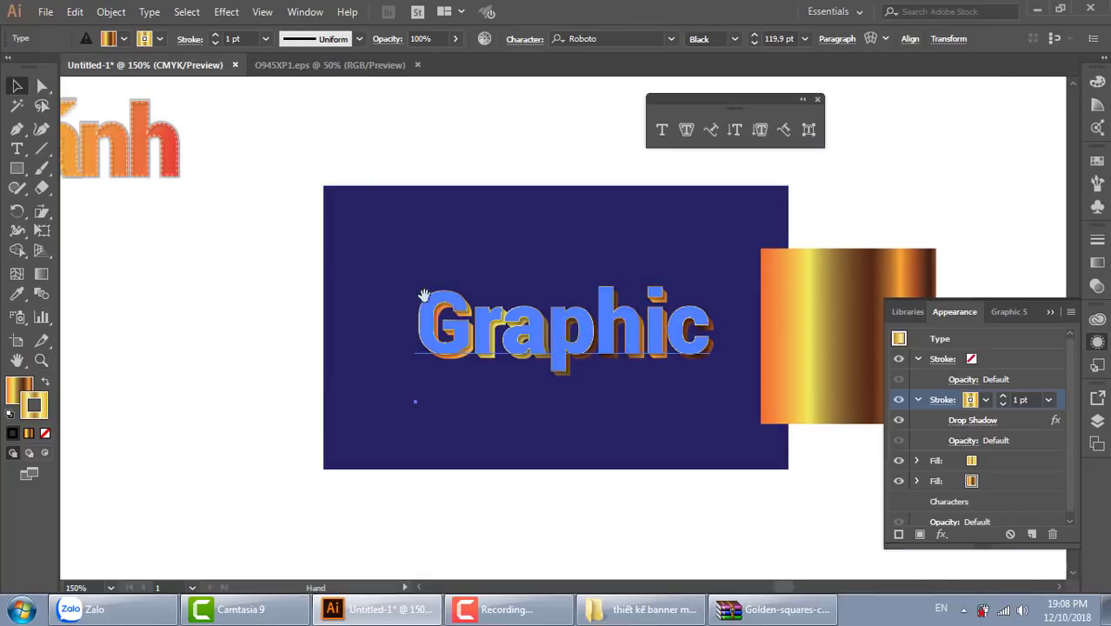
Step: Alt-drag a copy of the navy panel down below the original
mouse_move(329, 266)
left_mouse_down()
mouse_move(362, 176)
mouse_move(308, 160)
left_mouse_up()
key("Escape")
left_click(448, 146)
left_click_drag(462, 130, 454, 426)
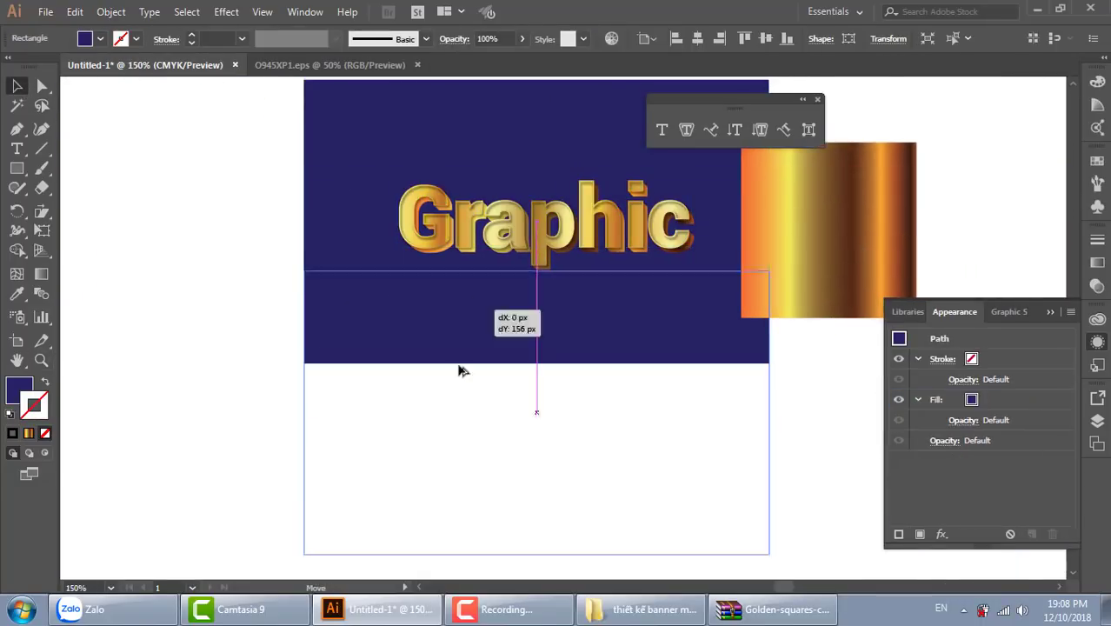
scroll(661, 426, "down", 1)
scroll(661, 426, "right", 2)
left_click(178, 279)
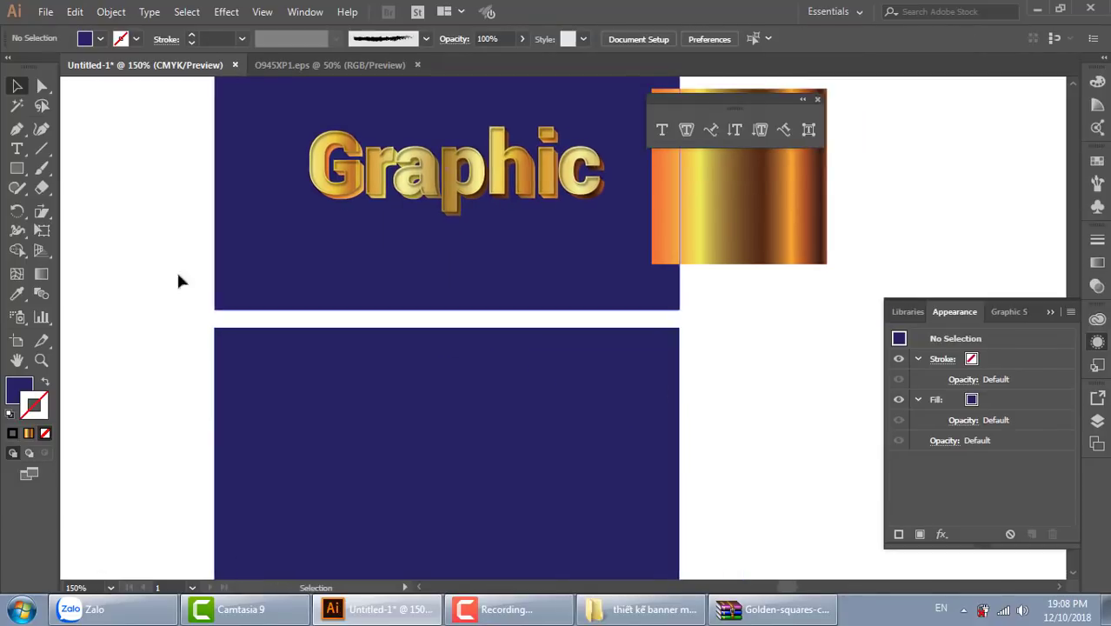
Step: Type black 'Graphic' text and centre it on the lower navy panel
left_click(16, 148)
left_click(91, 313)
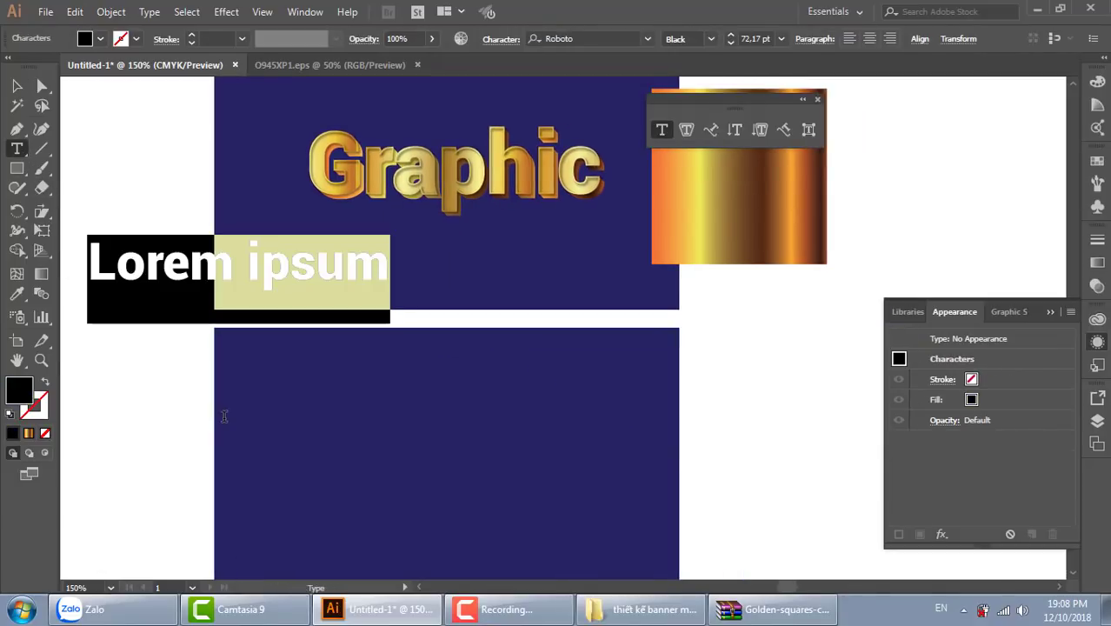
type("Gra")
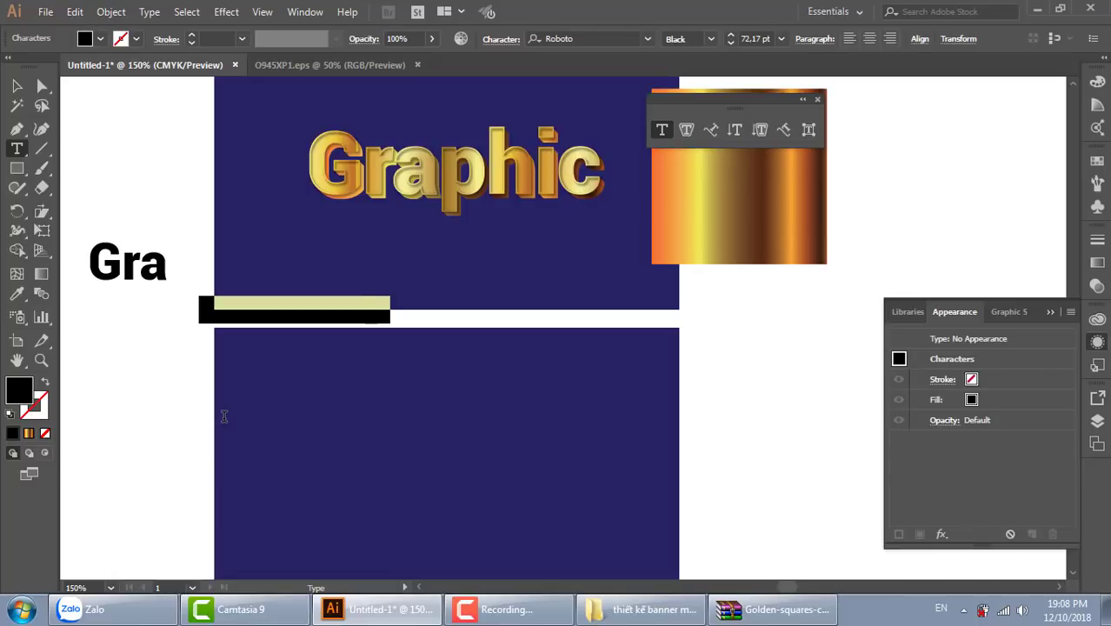
type("phic")
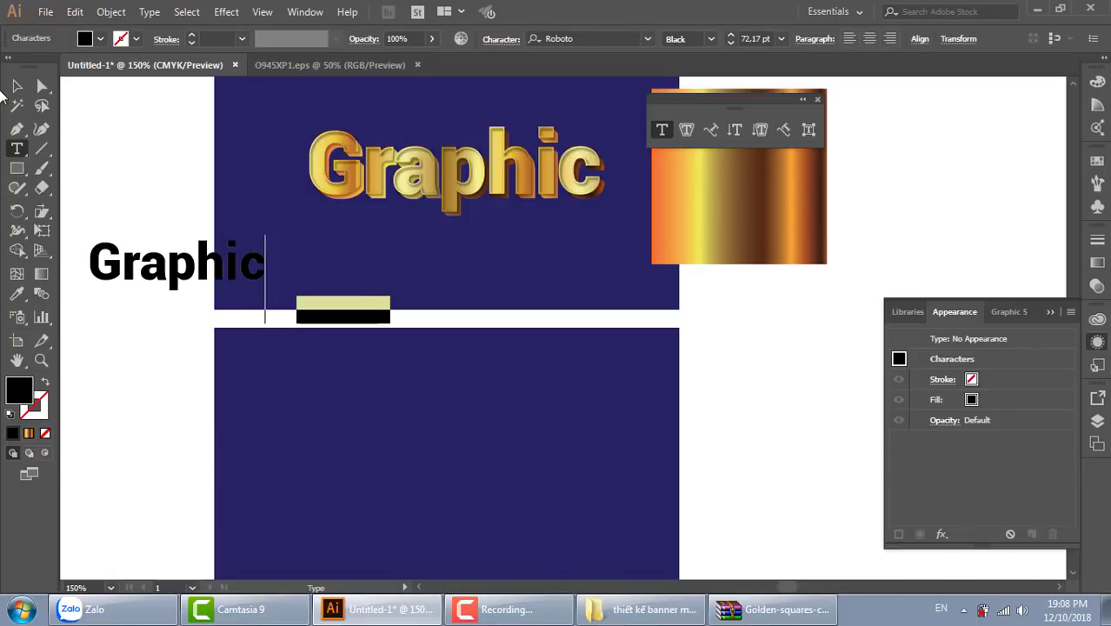
left_click(17, 85)
left_click_drag(256, 261, 503, 448)
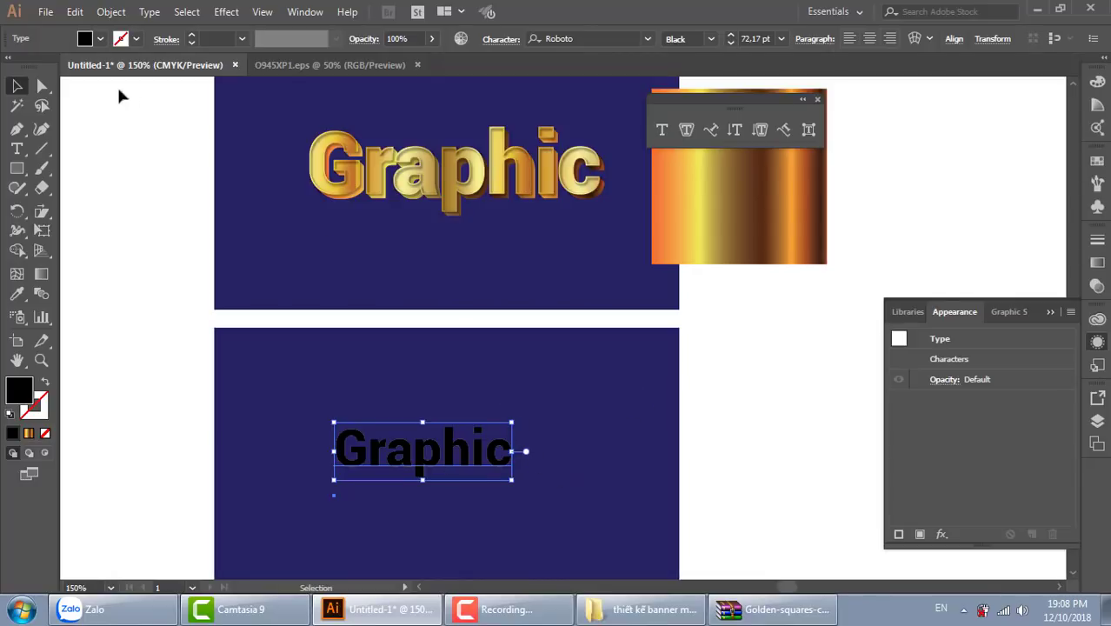
left_click(153, 145)
Step: Switch the document colour mode to RGB and start placing a file from Local Disk (E:)
left_click(45, 11)
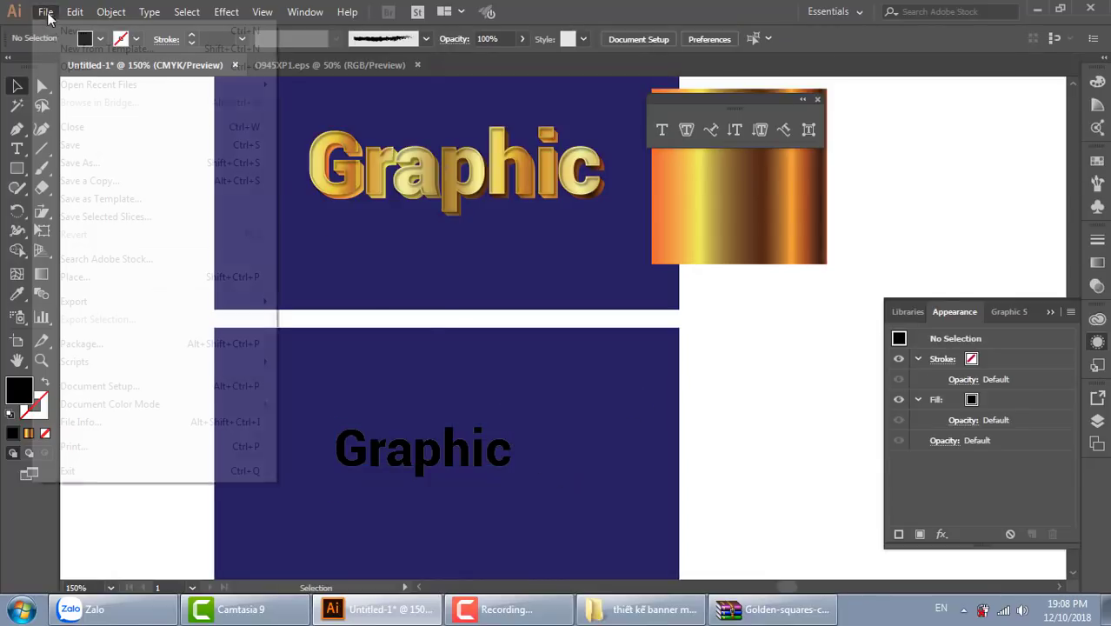
mouse_move(109, 405)
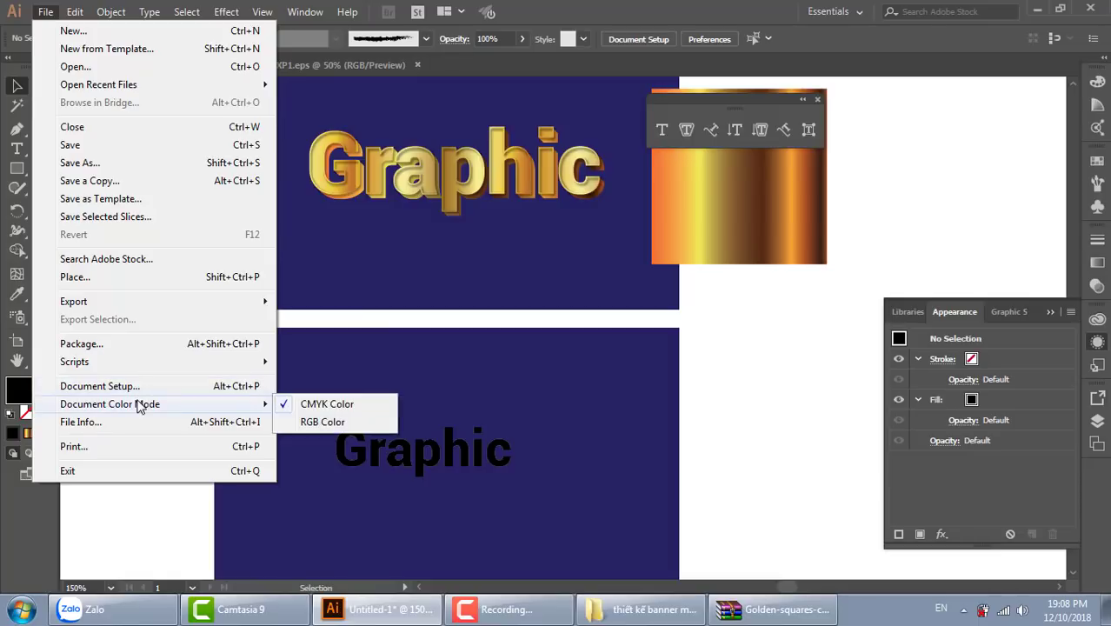
left_click(324, 422)
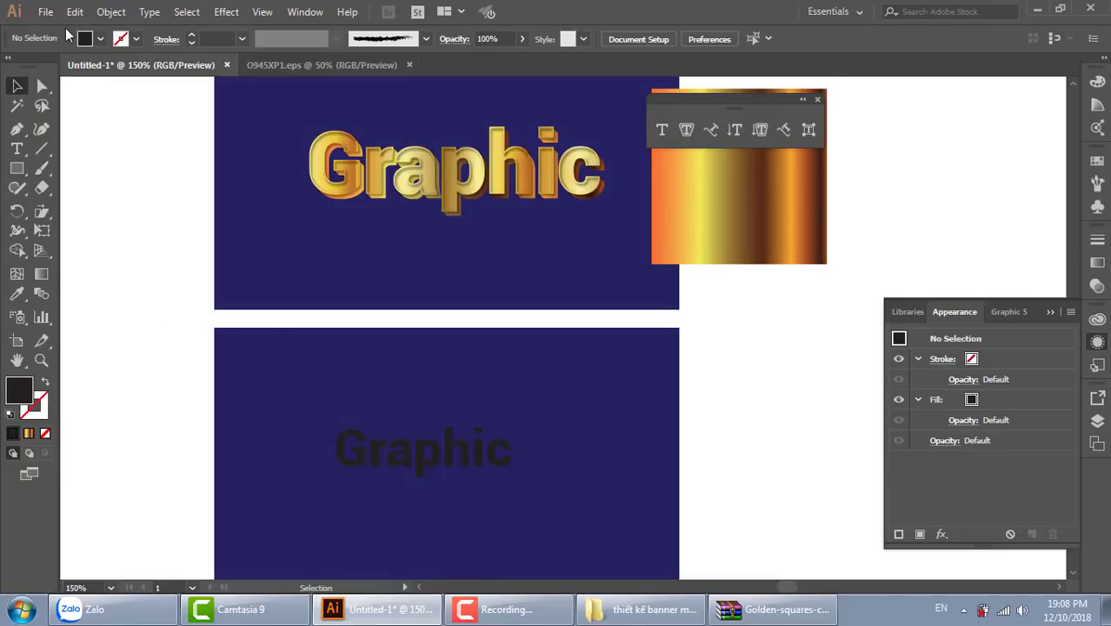
left_click(45, 12)
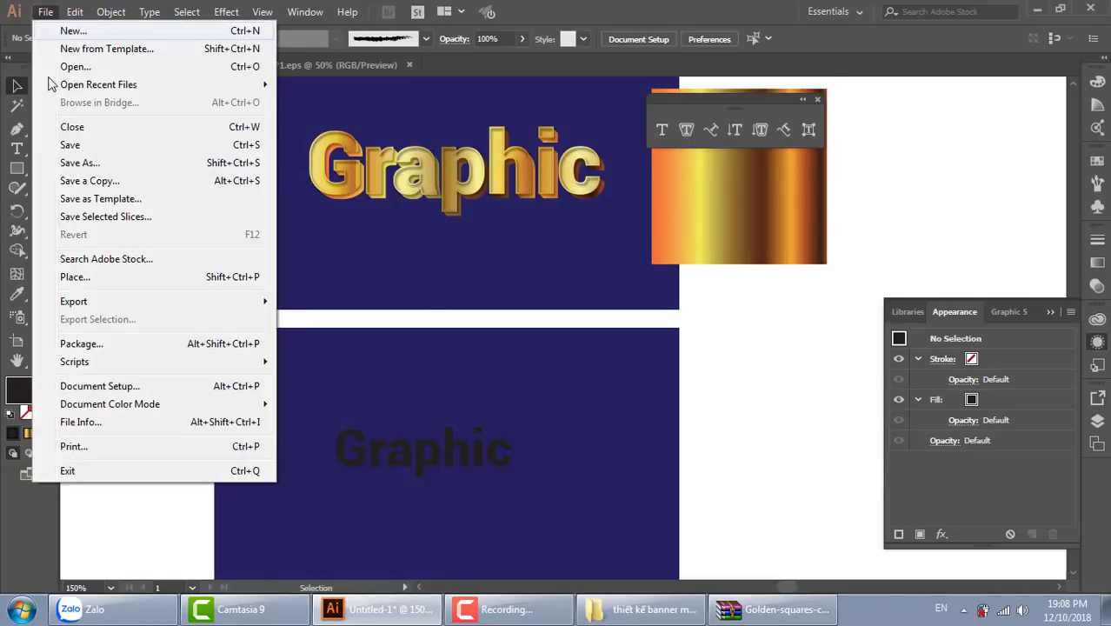
left_click(119, 278)
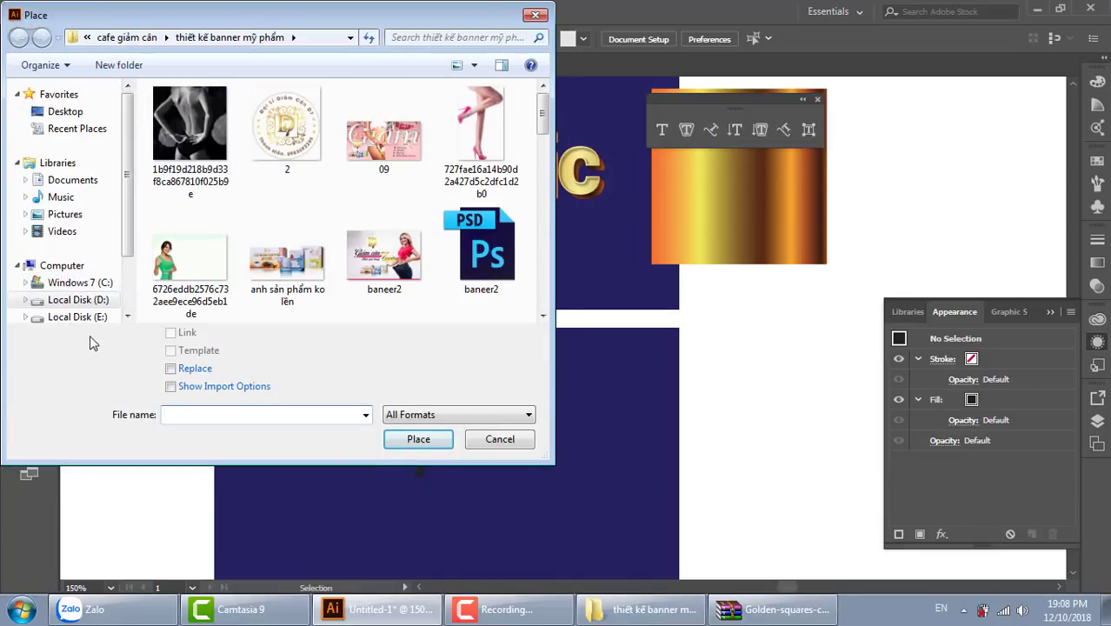
left_click(78, 316)
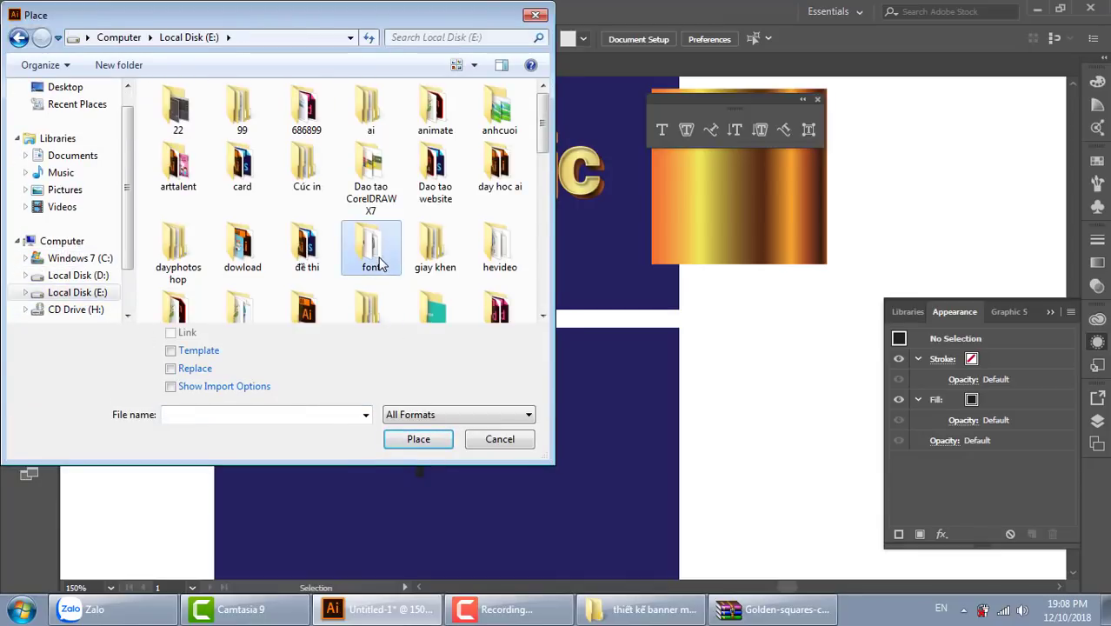
Step: Place transformerslensflare31 from thuvienanh/Backgroud/texture overlapping the gold text
scroll(381, 263, "down", 5)
double_click(494, 104)
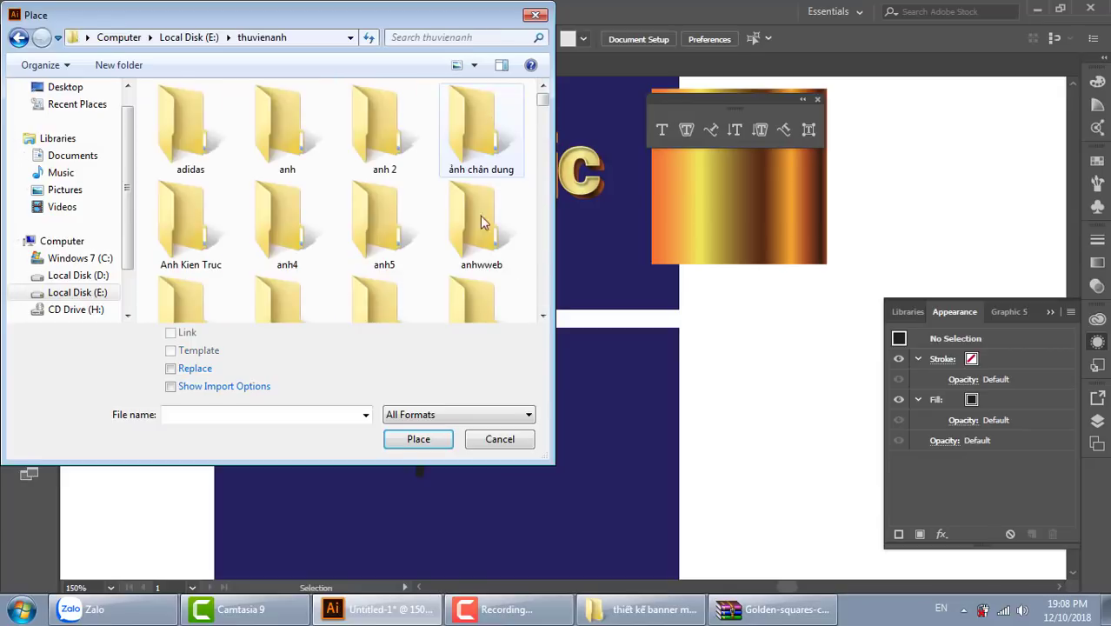
scroll(391, 231, "down", 2)
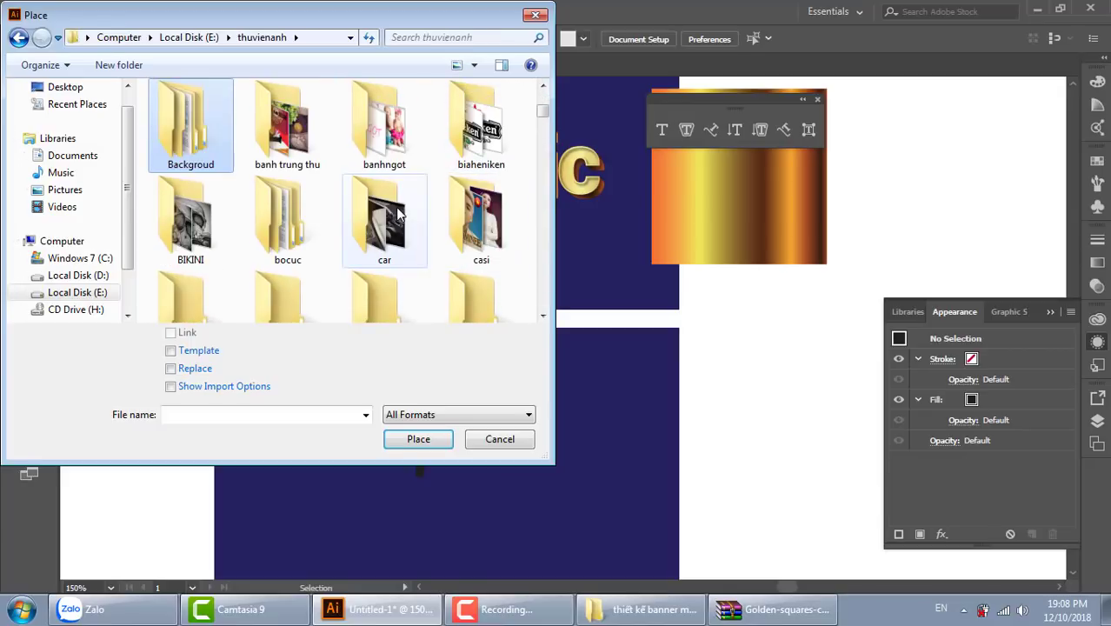
double_click(220, 146)
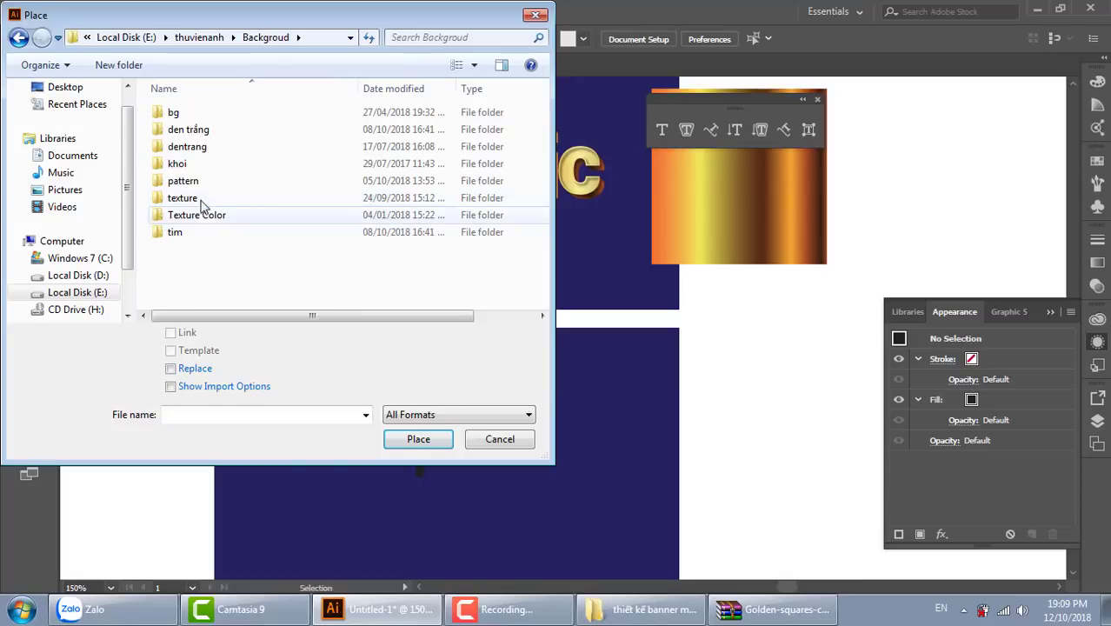
double_click(183, 199)
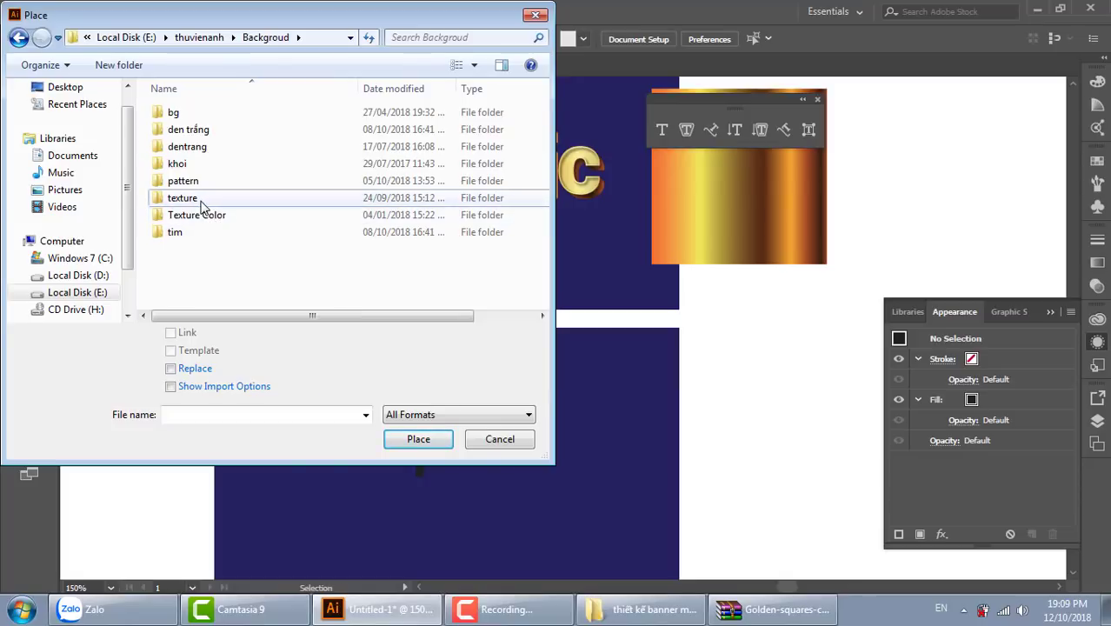
mouse_move(543, 103)
left_mouse_down()
mouse_move(545, 306)
mouse_move(549, 296)
left_mouse_up()
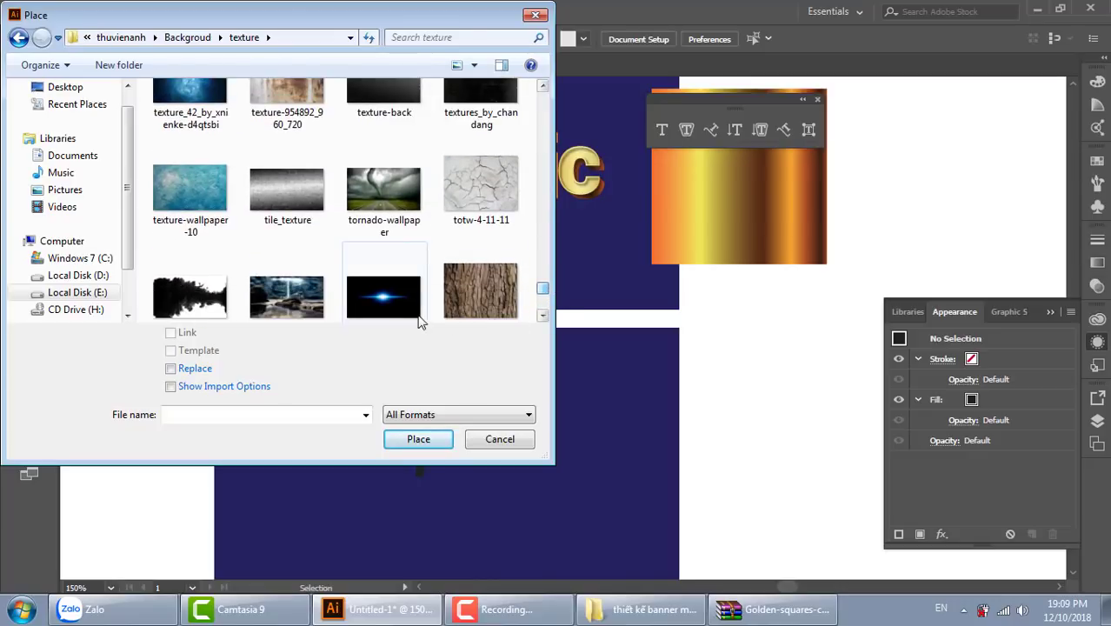
left_click(409, 309)
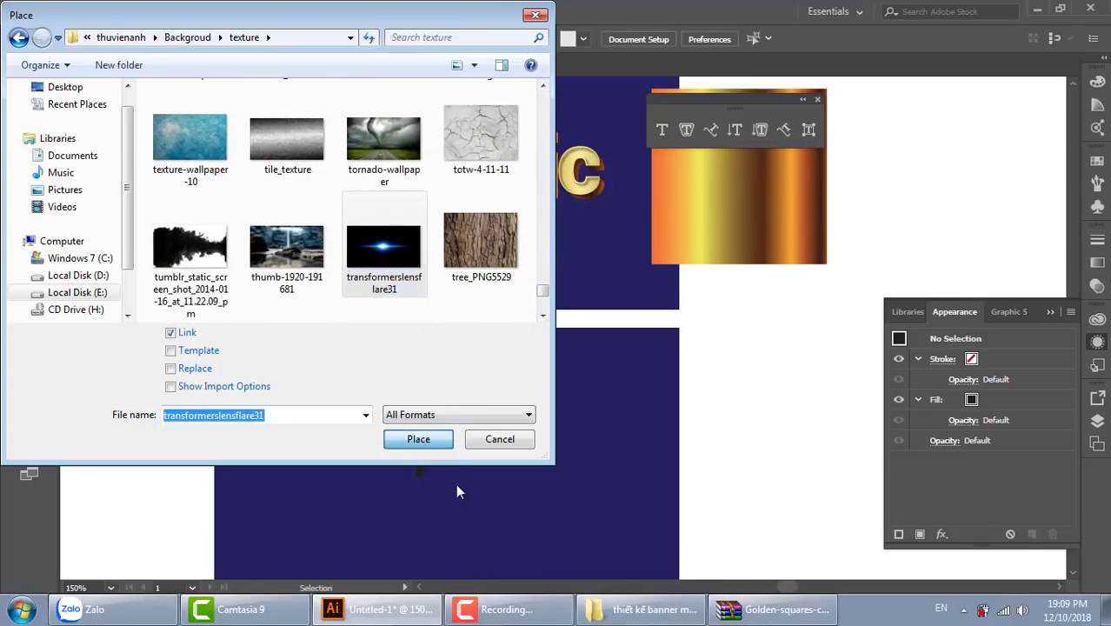
left_click(447, 441)
left_click_drag(344, 179, 601, 321)
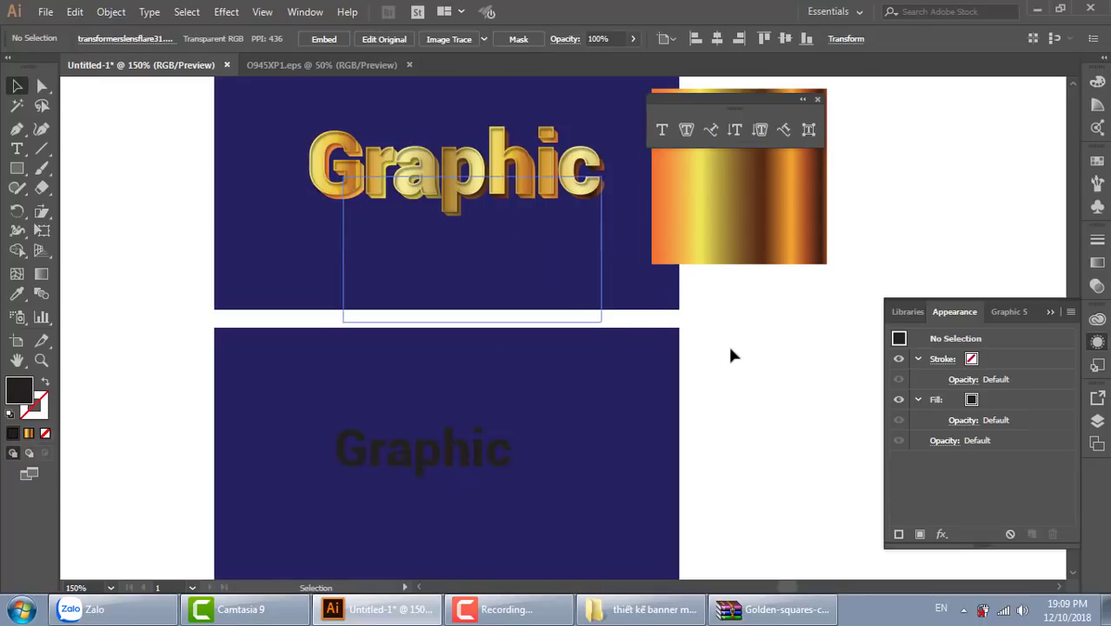
Step: Set the lens flare's blend mode to Screen
left_click(1098, 287)
left_click(966, 258)
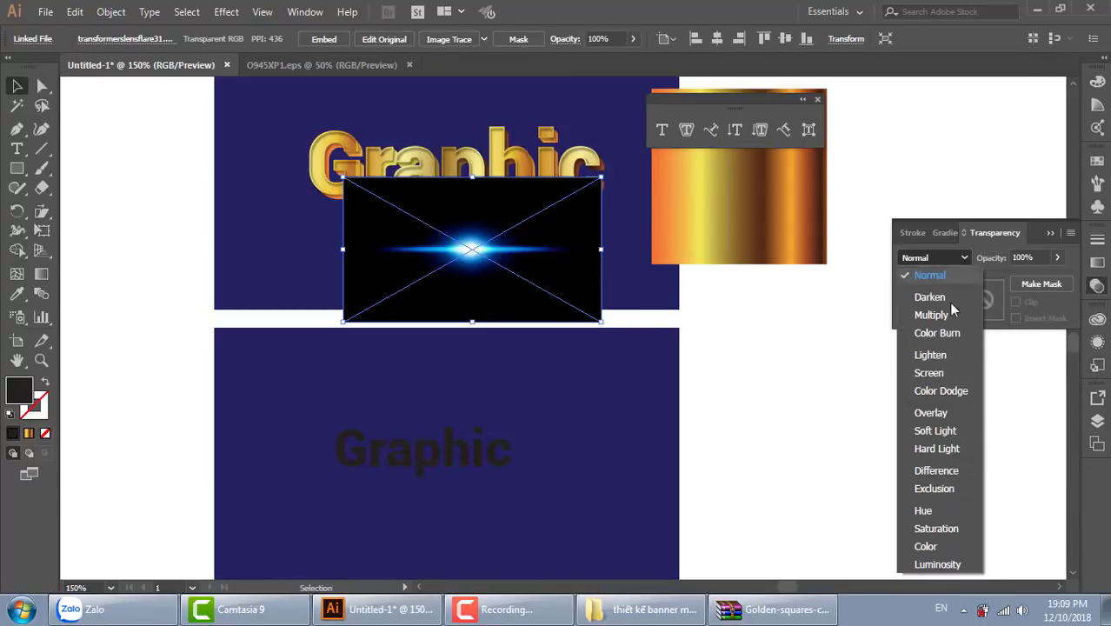
left_click(931, 373)
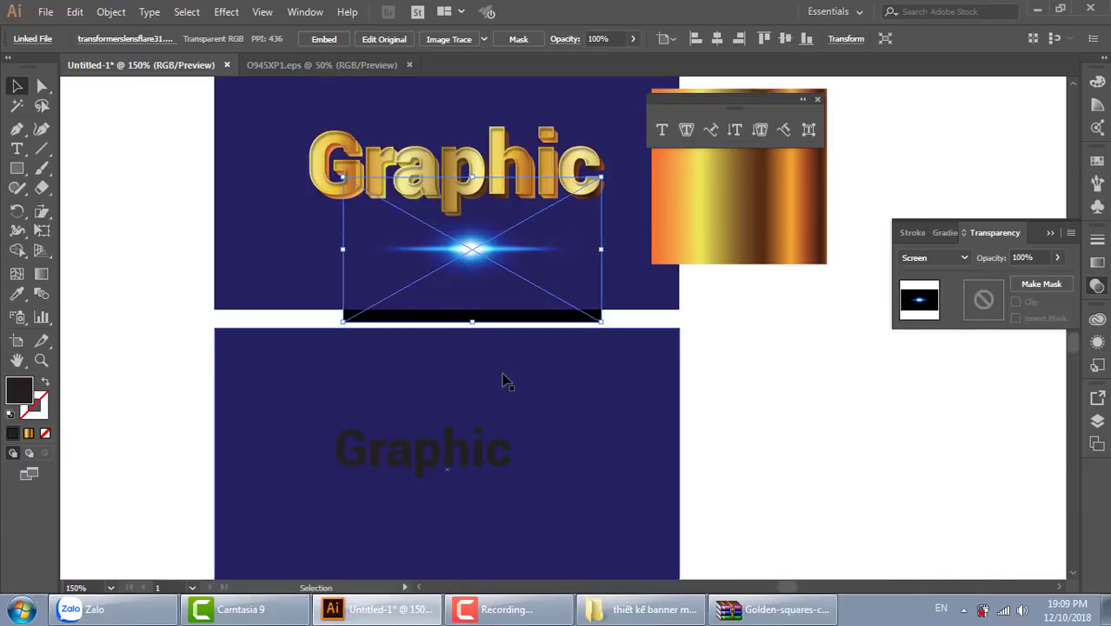
Step: Move the flare up over the Graphic text and squash it into a thin 64 px band
left_click(731, 348)
left_click_drag(482, 291, 466, 206)
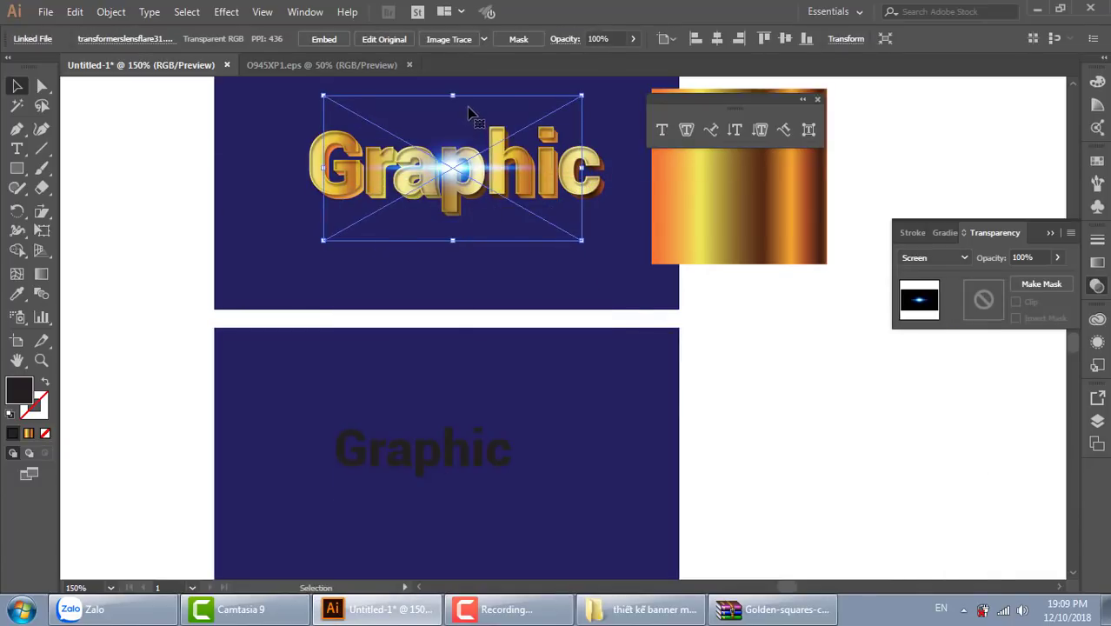
mouse_move(454, 94)
left_mouse_down()
mouse_move(450, 149)
mouse_move(466, 152)
mouse_move(465, 176)
left_mouse_up()
left_click(800, 356)
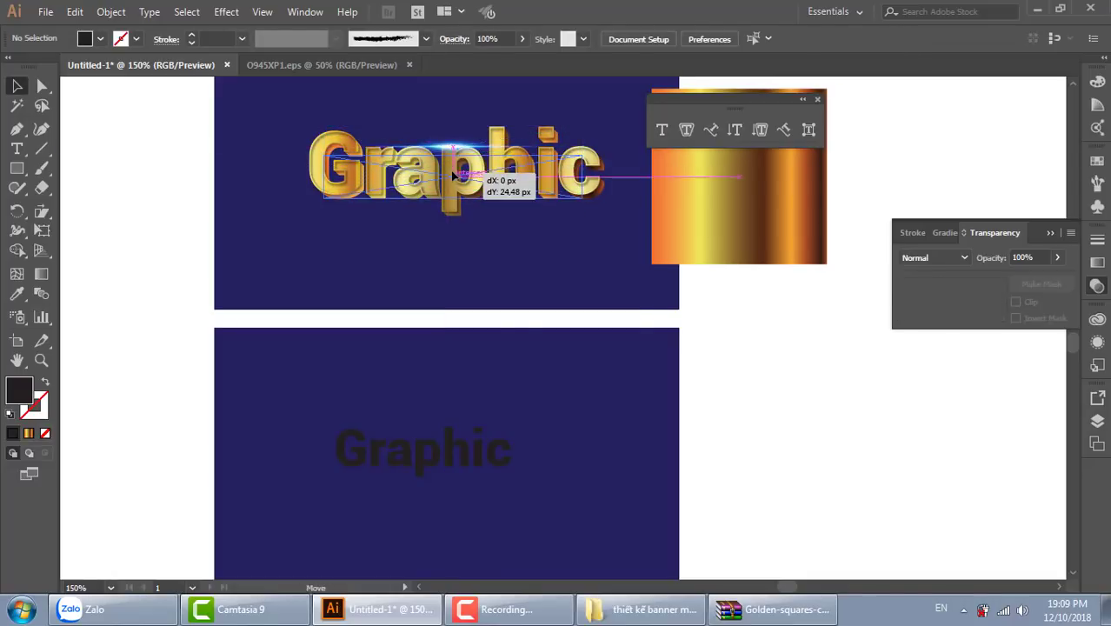
left_click(522, 318)
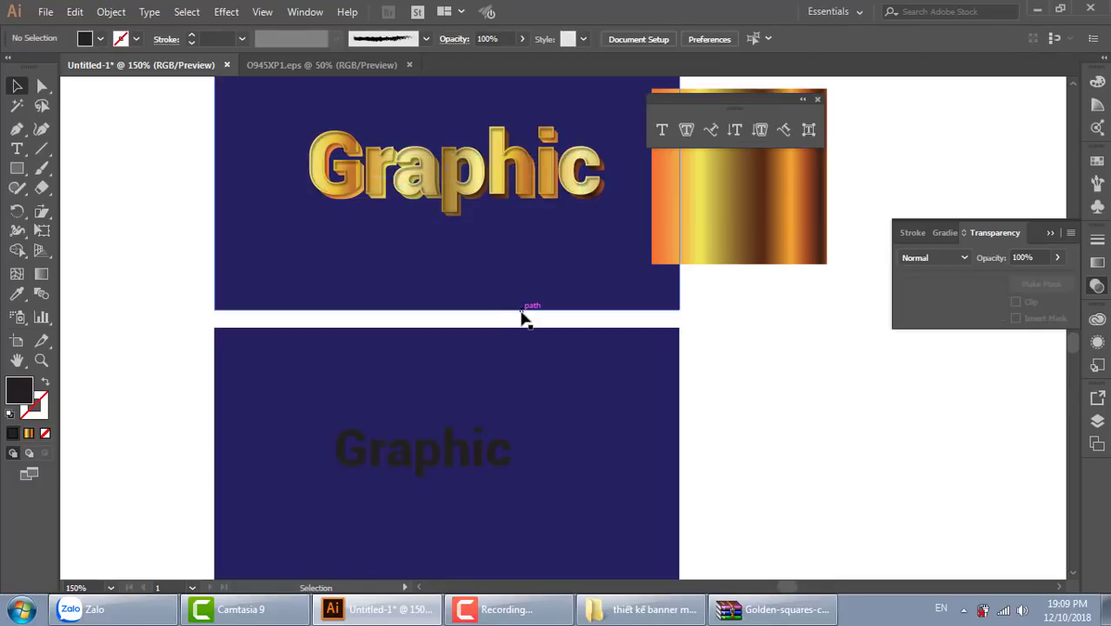
left_click(479, 468)
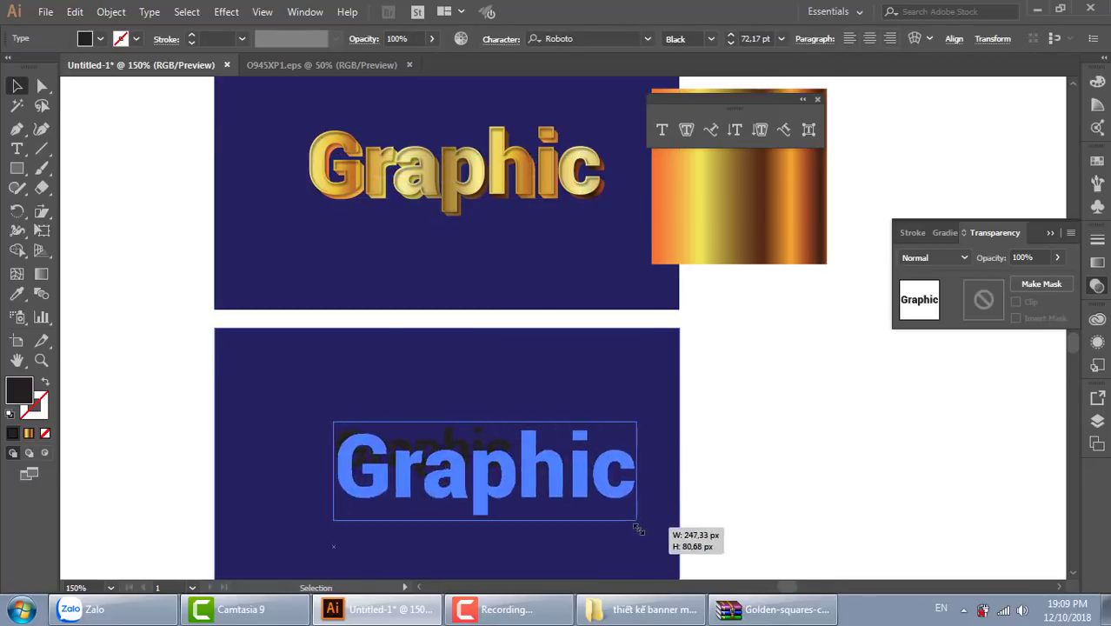
left_click_drag(513, 483, 643, 522)
left_click_drag(603, 490, 574, 489)
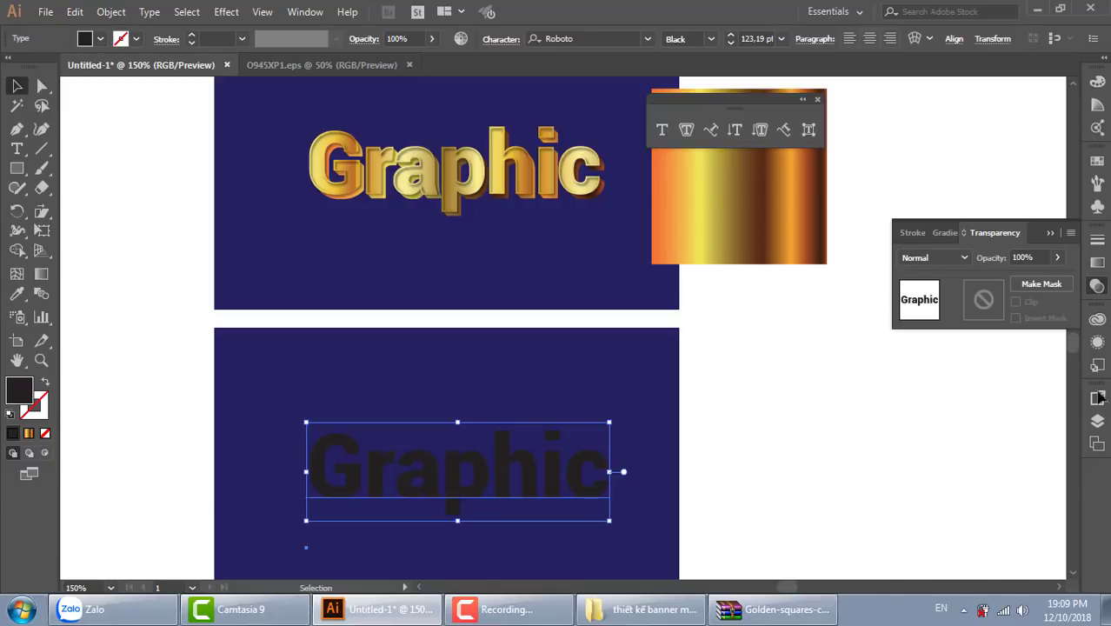
left_click(1099, 343)
left_click(1070, 314)
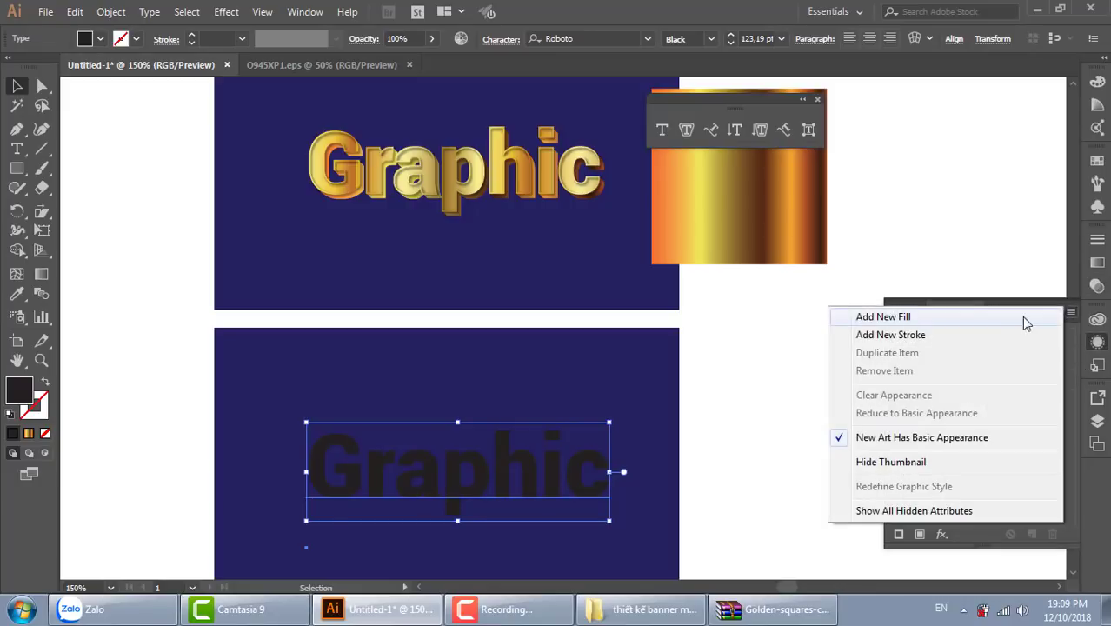
left_click(957, 322)
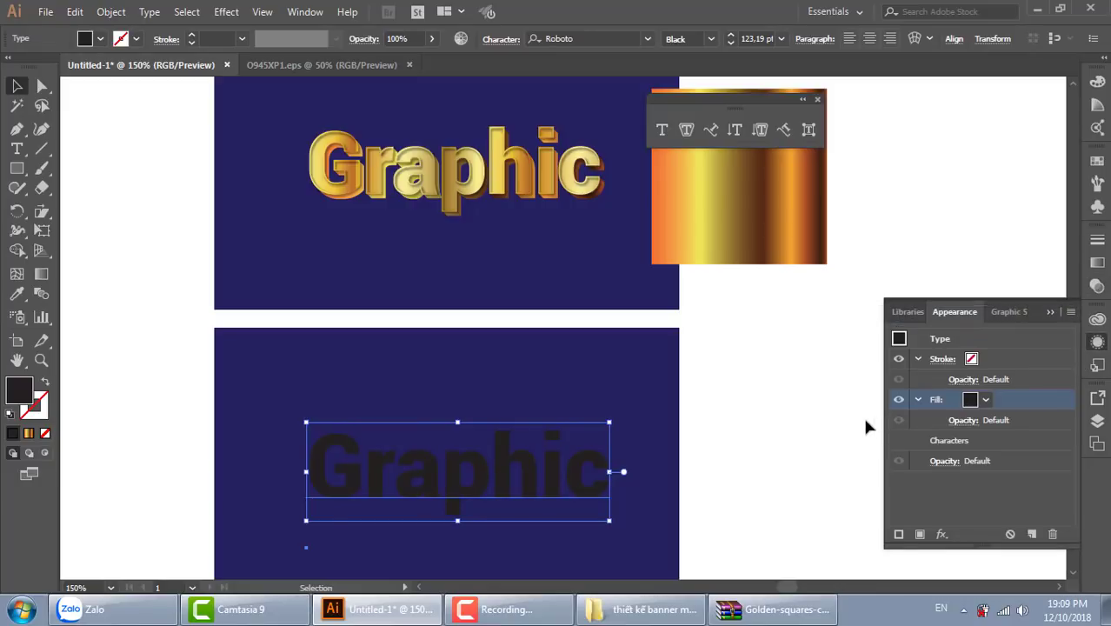
key("i")
left_click(748, 218)
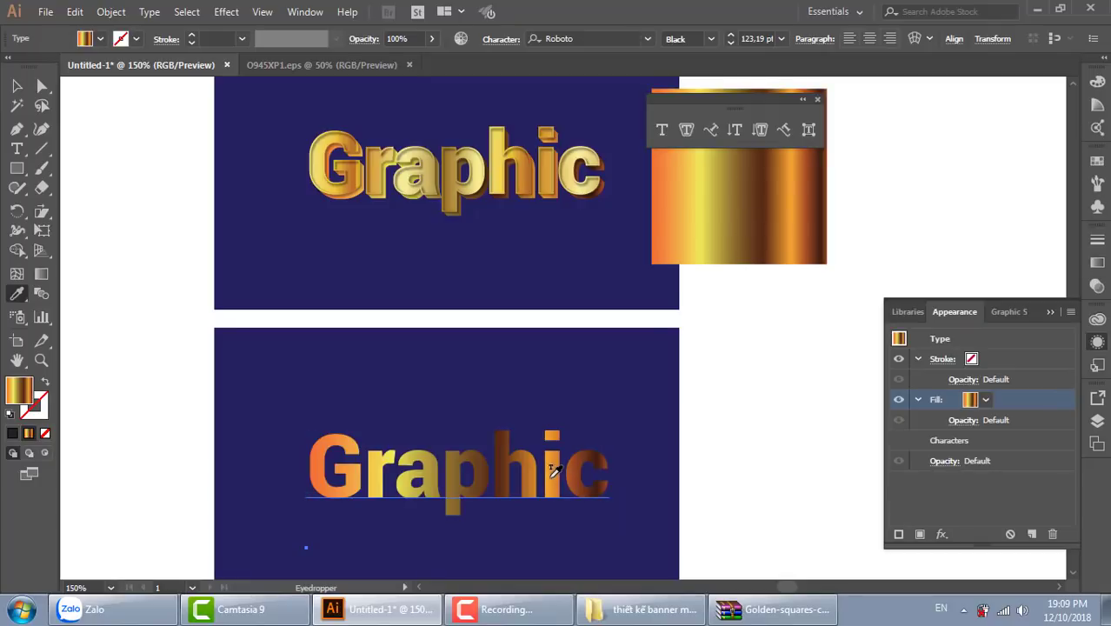
key("g")
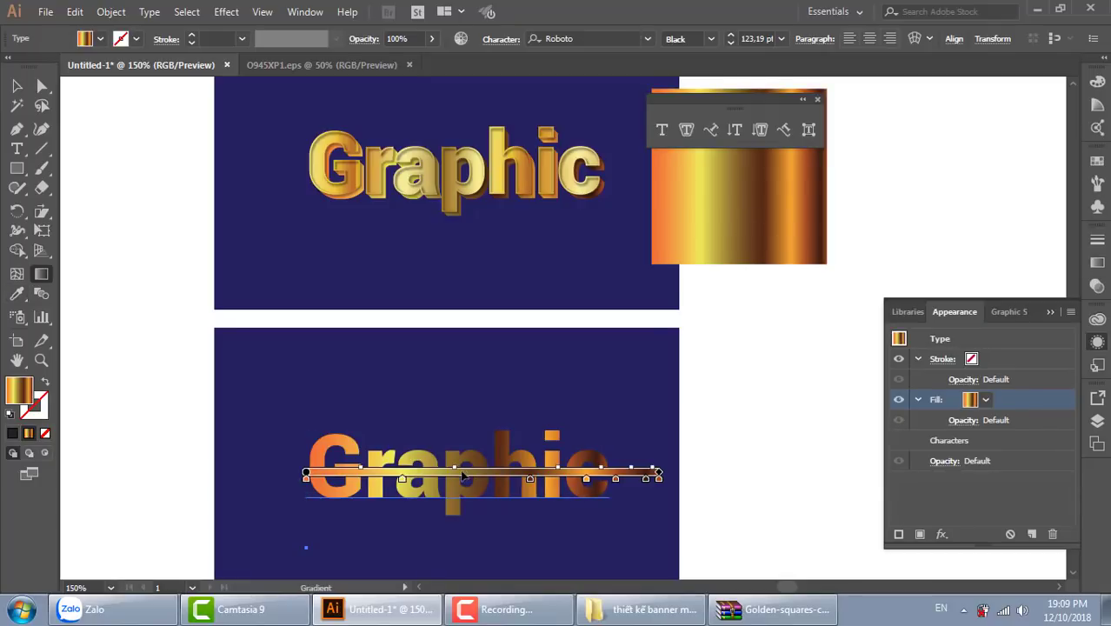
left_click_drag(482, 437, 481, 518)
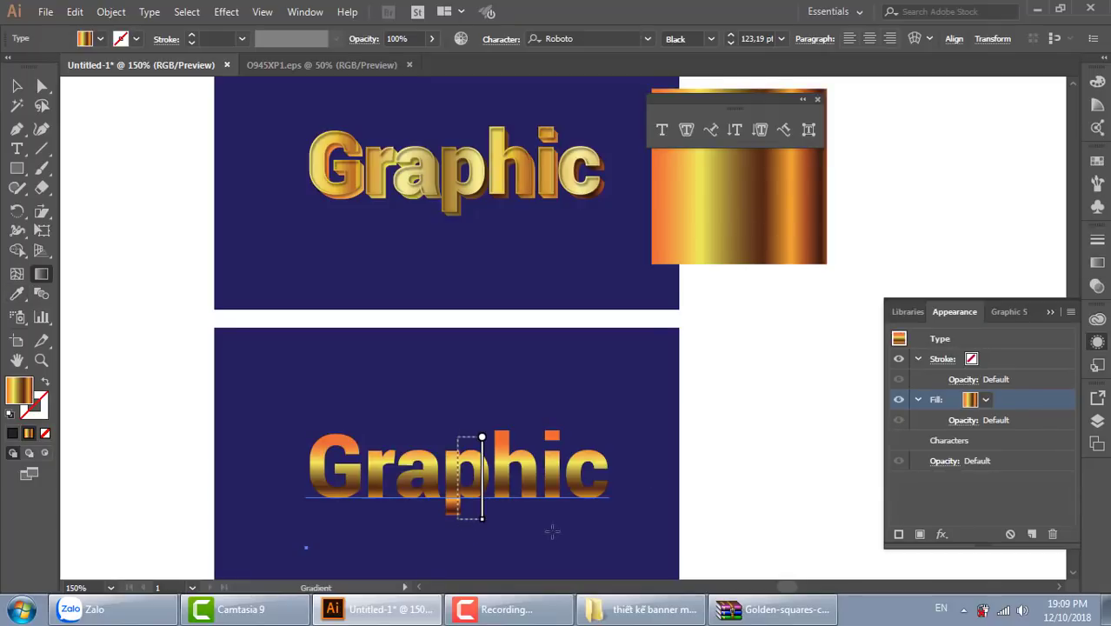
left_click(17, 85)
left_click(801, 446)
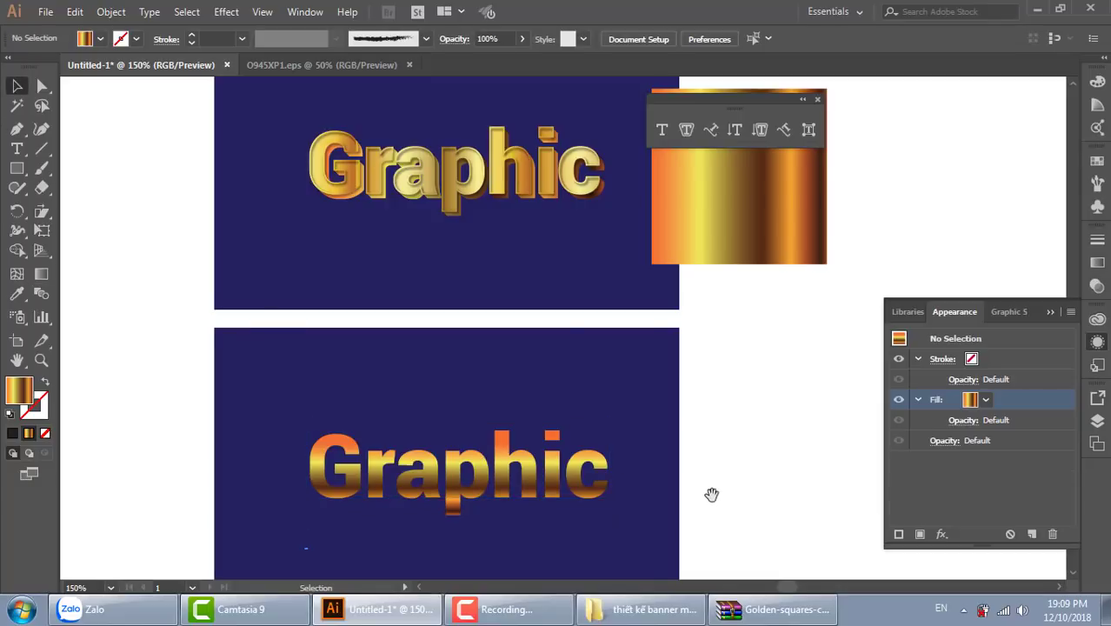
left_click_drag(710, 493, 727, 415)
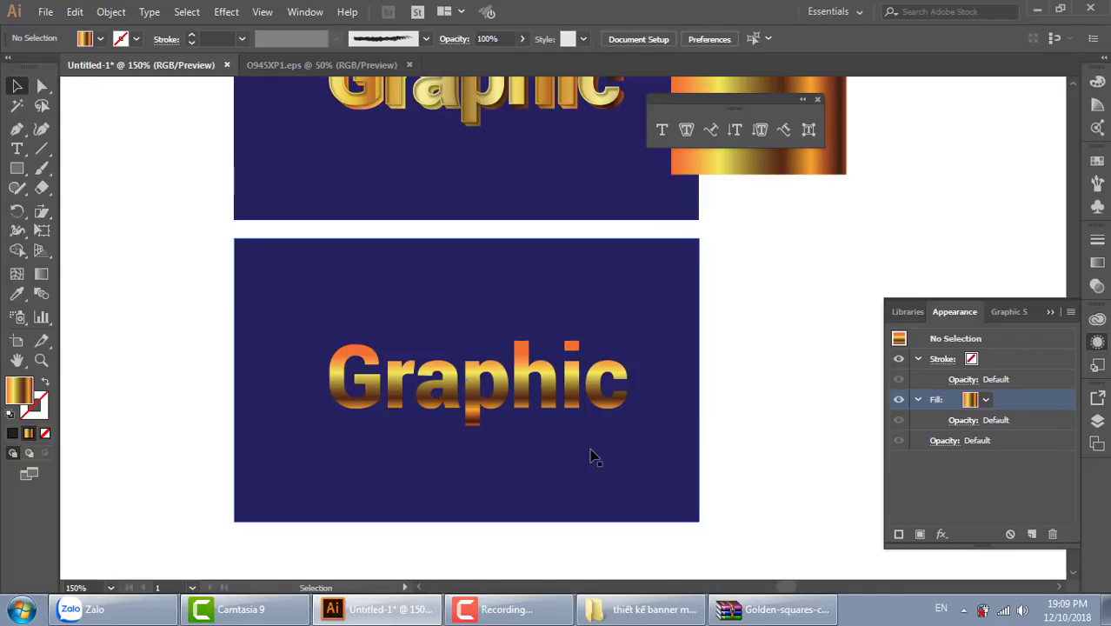
left_click_drag(697, 370, 541, 372)
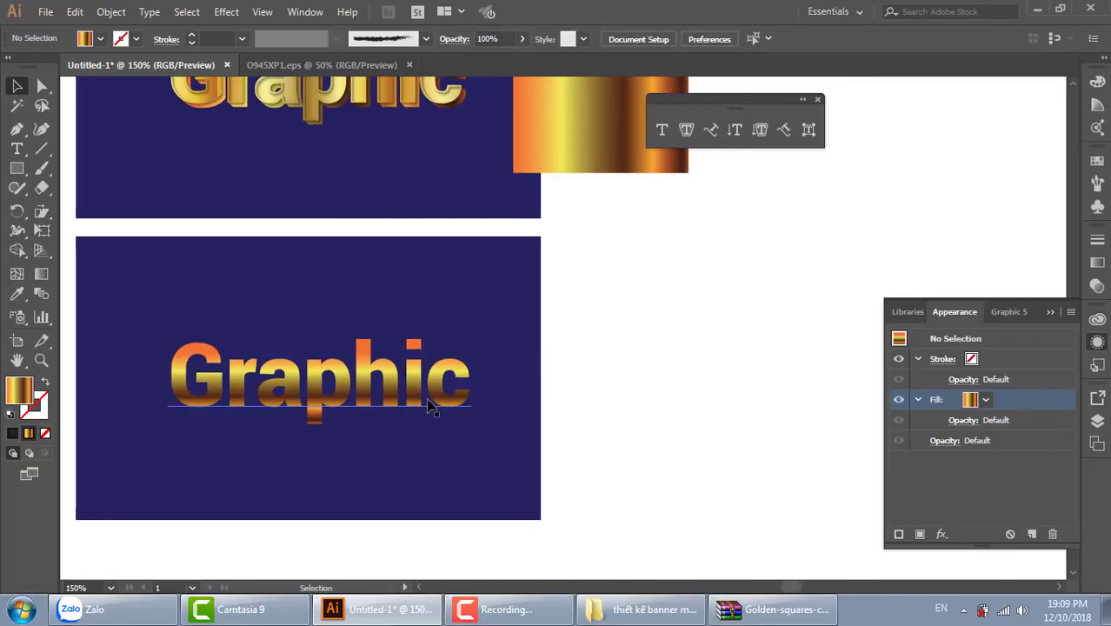
left_click_drag(429, 407, 812, 333)
Step: Convert the copied Graphic text to outlines and fill it black
mouse_move(761, 375)
left_mouse_down()
mouse_move(599, 329)
mouse_move(628, 346)
left_mouse_up()
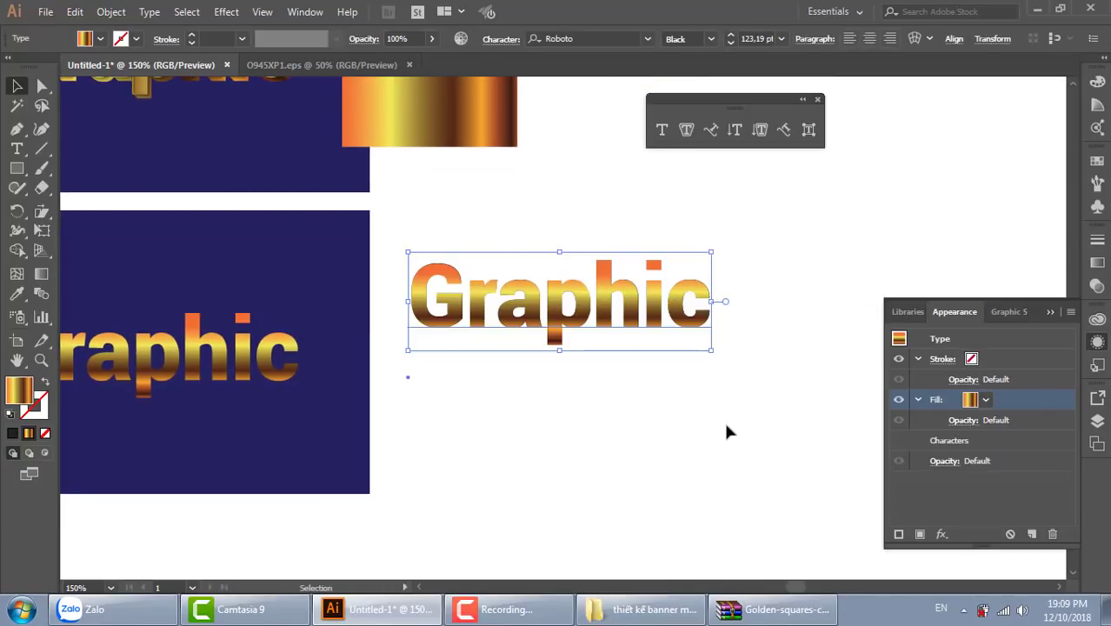
key("ctrl+shift+o")
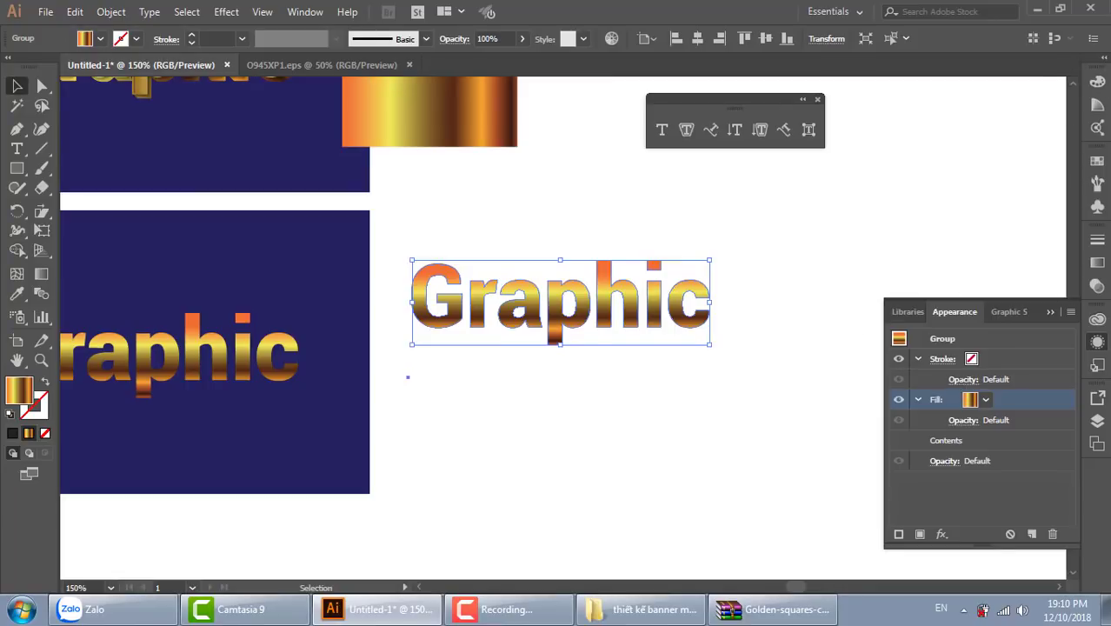
left_click(1097, 161)
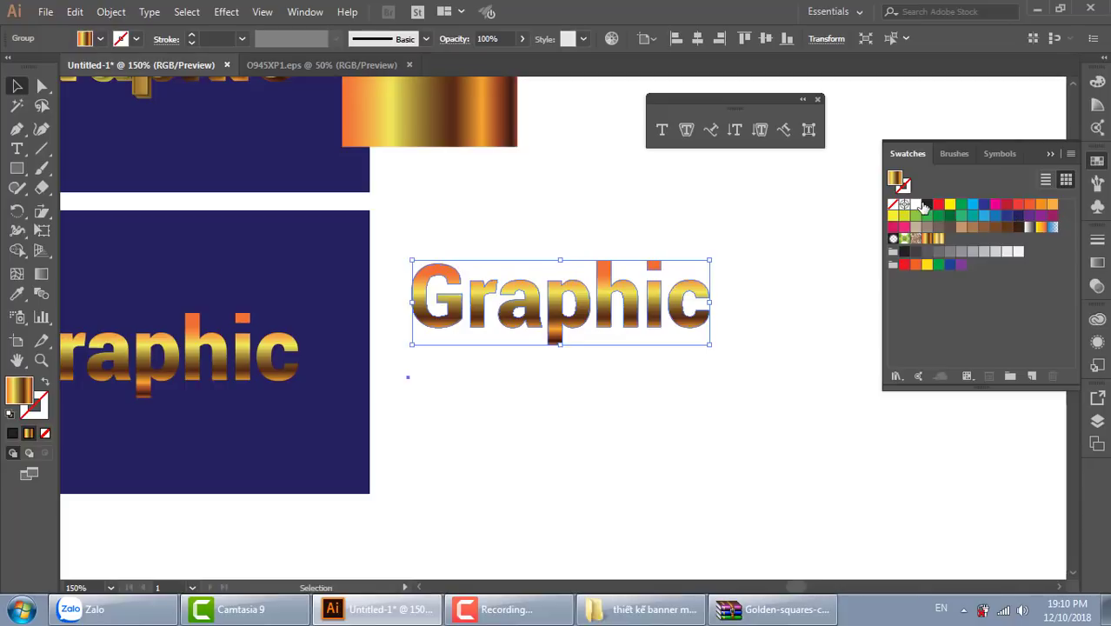
left_click(927, 205)
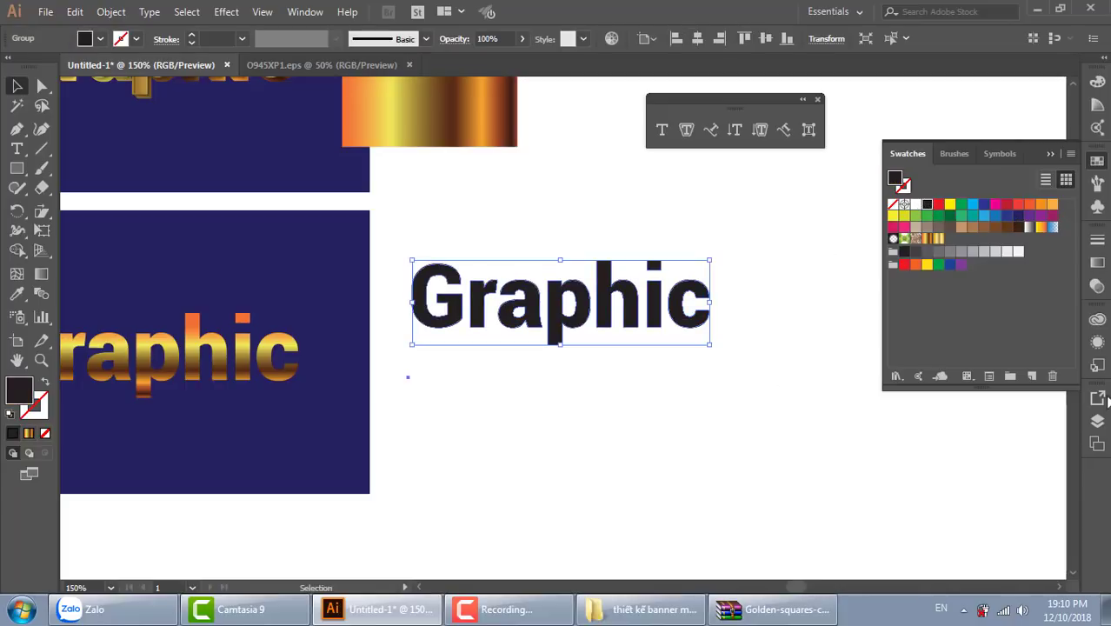
left_click(1097, 340)
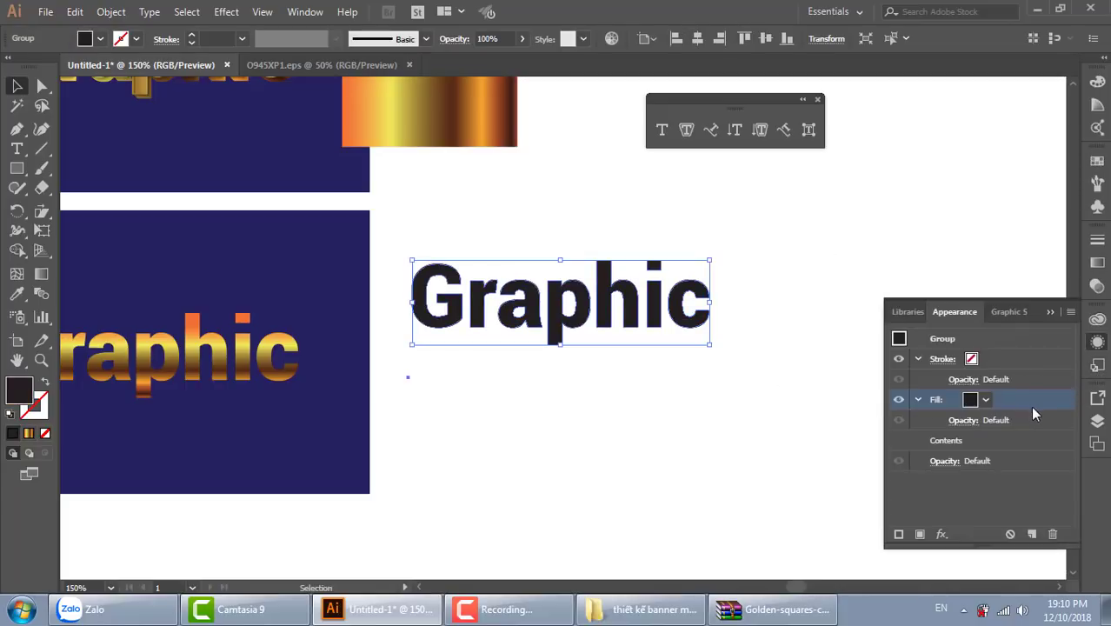
Step: Duplicate the black Graphic offset up-left and set the lower-right copy to 0% opacity
left_click(680, 401)
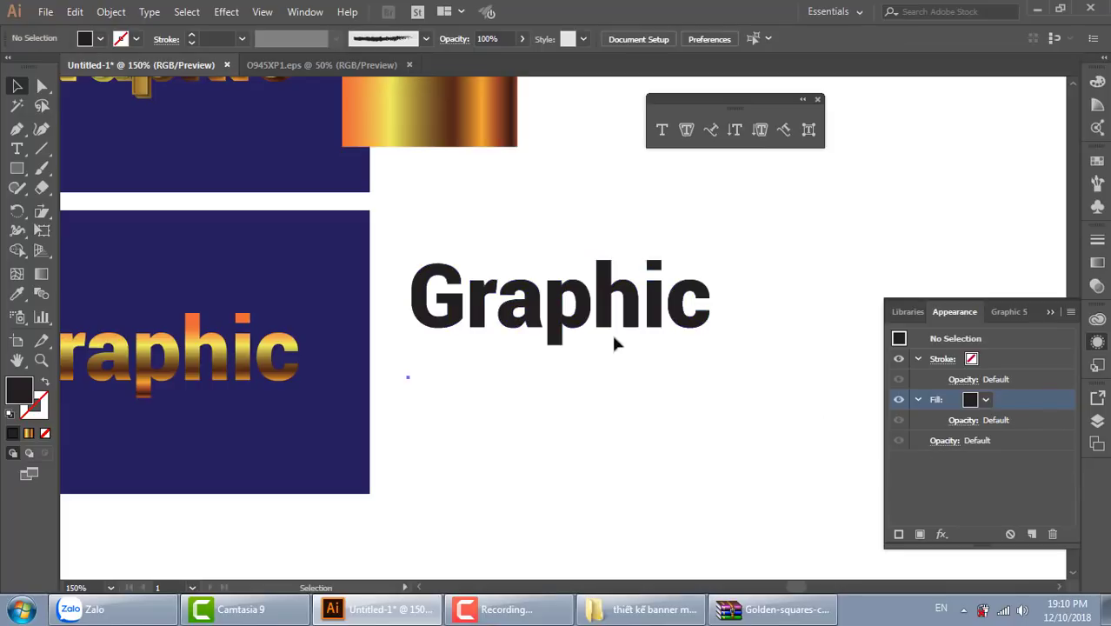
left_click(613, 324)
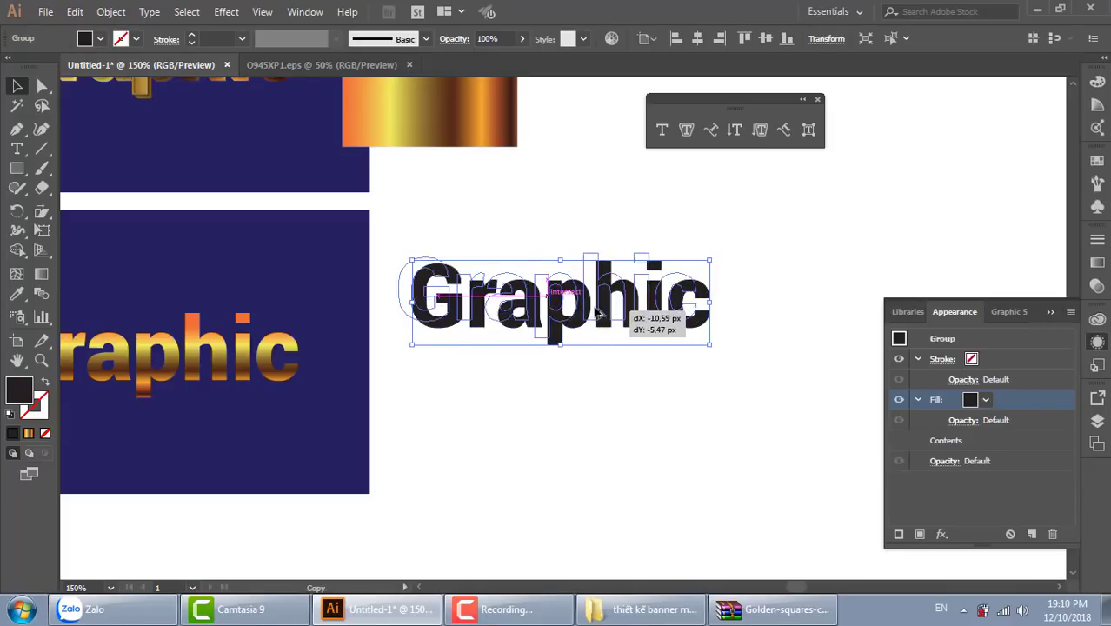
left_click_drag(612, 324, 593, 307)
left_click(707, 348)
left_click(703, 321)
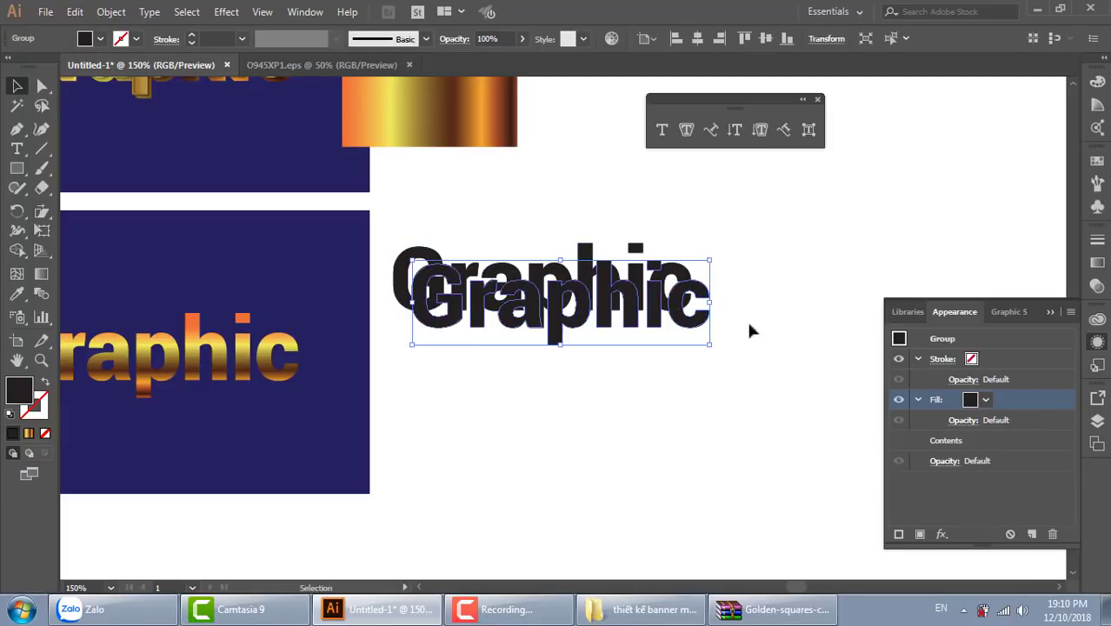
left_click(487, 39)
type("0")
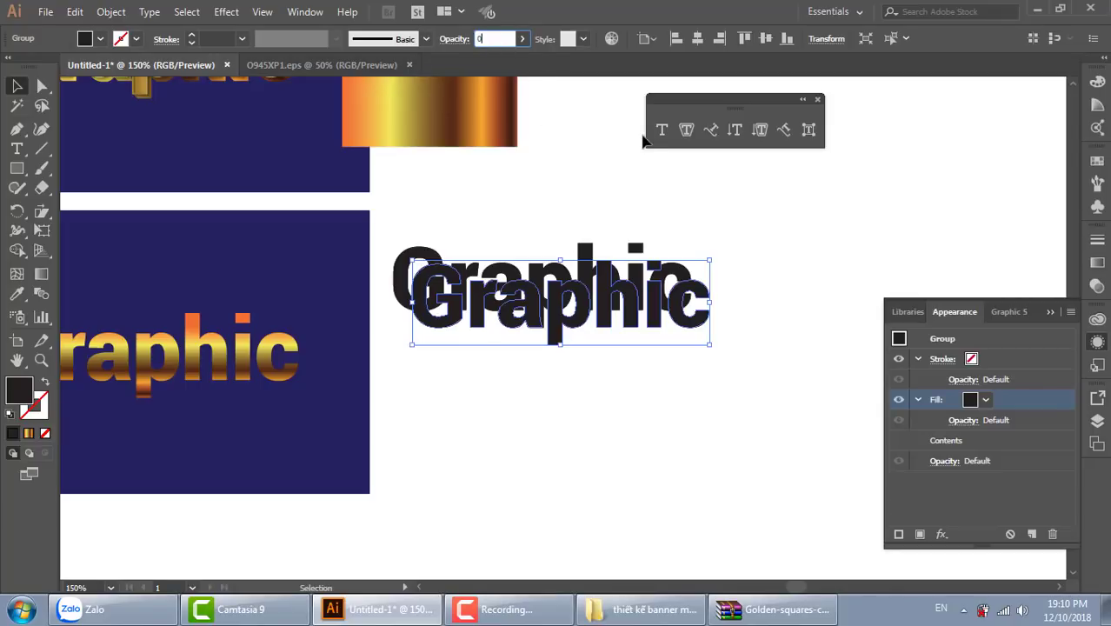
key("Return")
Step: Delete the copy's fill attribute and move it below the other Graphic
left_click(744, 352)
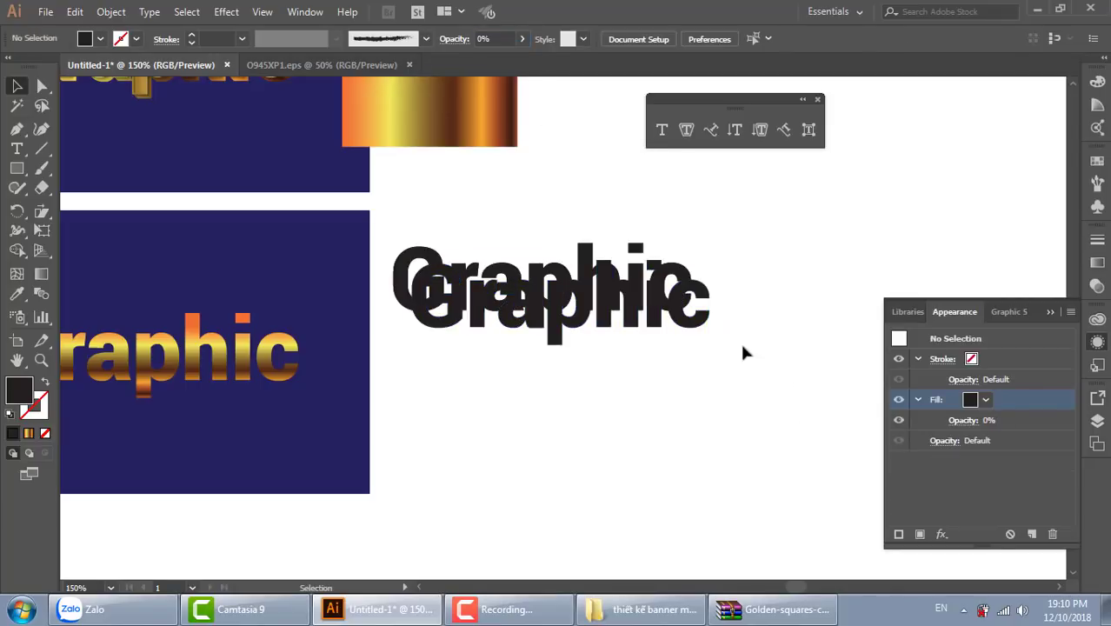
left_click(699, 322)
left_click(1053, 534)
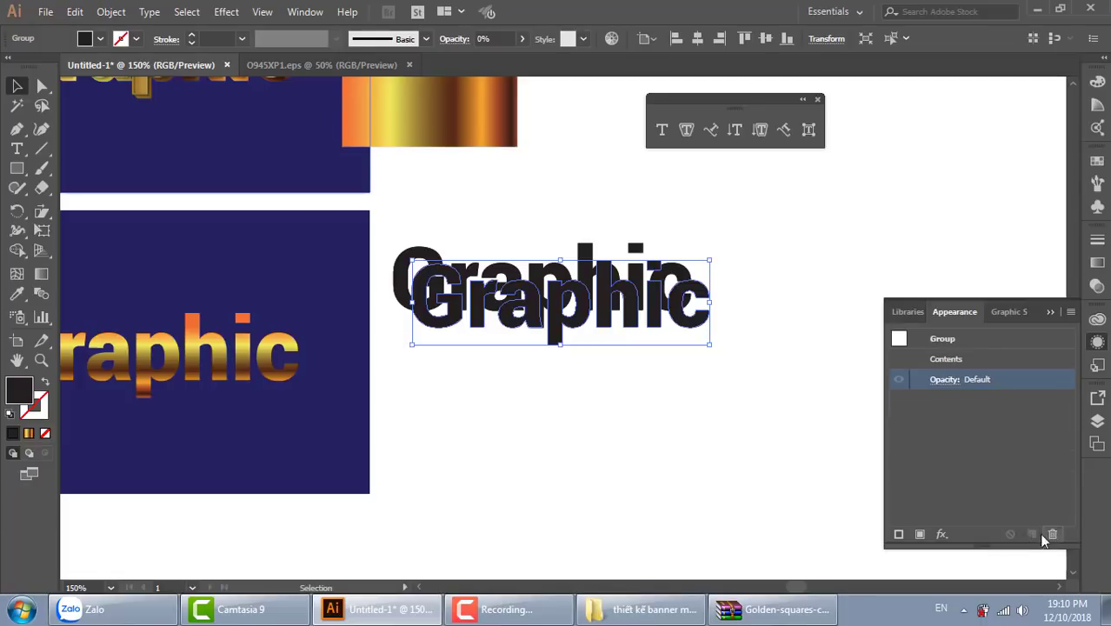
left_click(727, 326)
left_click_drag(713, 333, 740, 379)
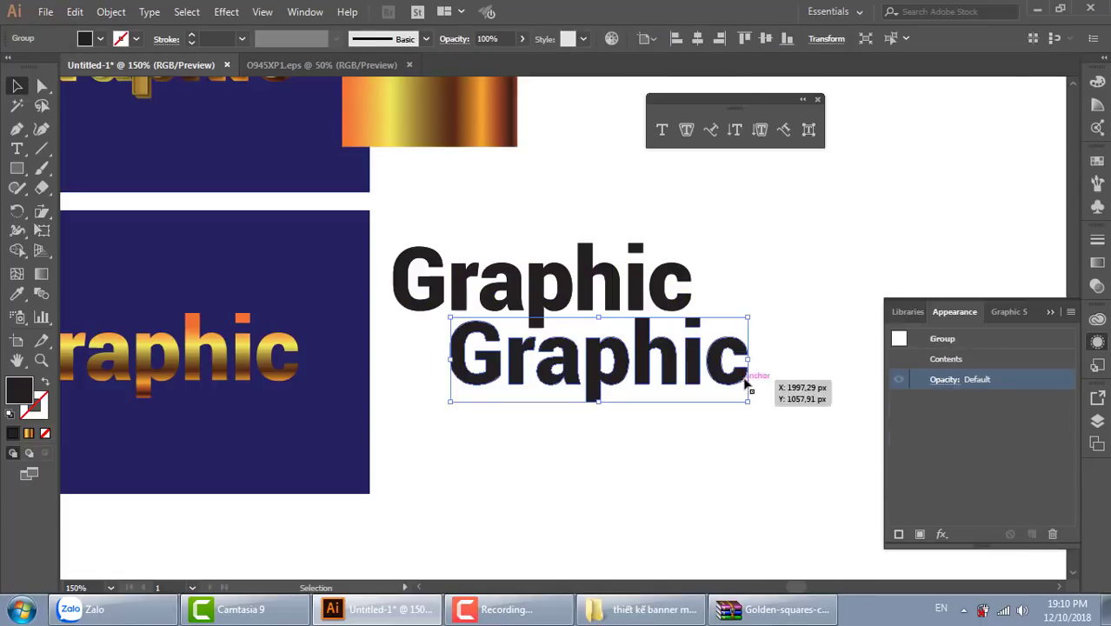
key("ctrl+z")
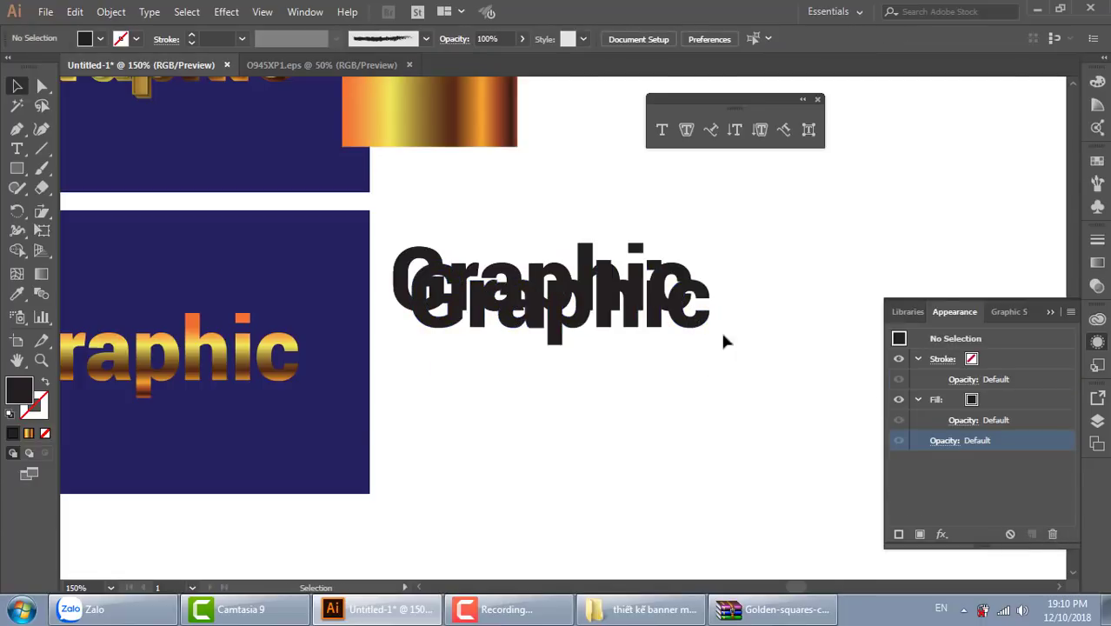
left_click_drag(702, 331, 724, 410)
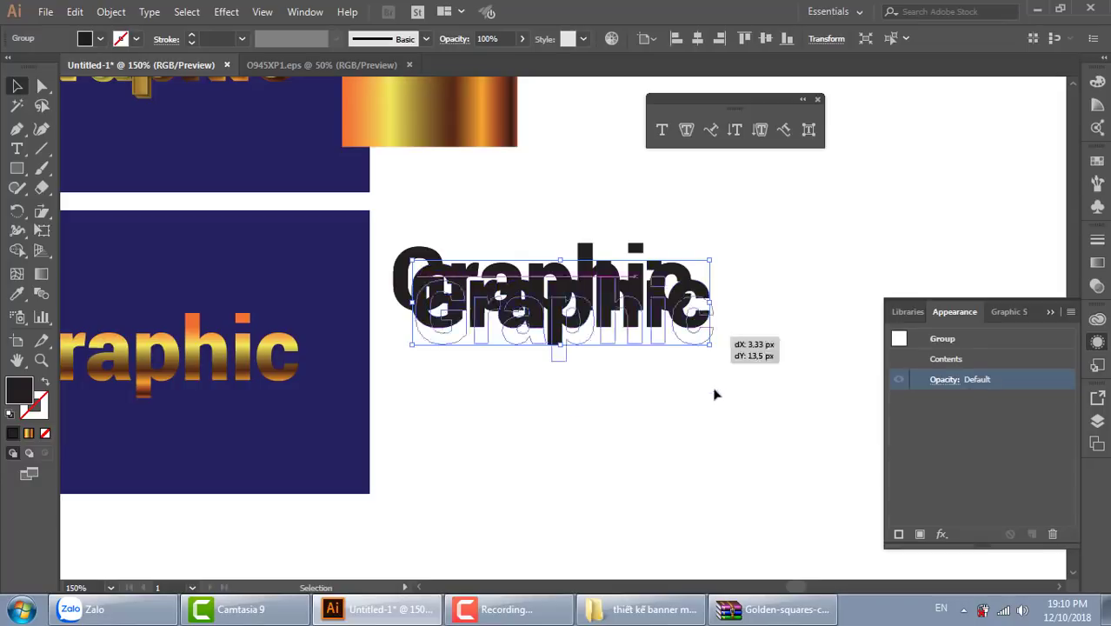
Step: Remove the top group's fill, overlap the lower copy up-left, and make it 0% opacity
left_click(683, 274)
left_click(1033, 398)
left_click(1052, 534)
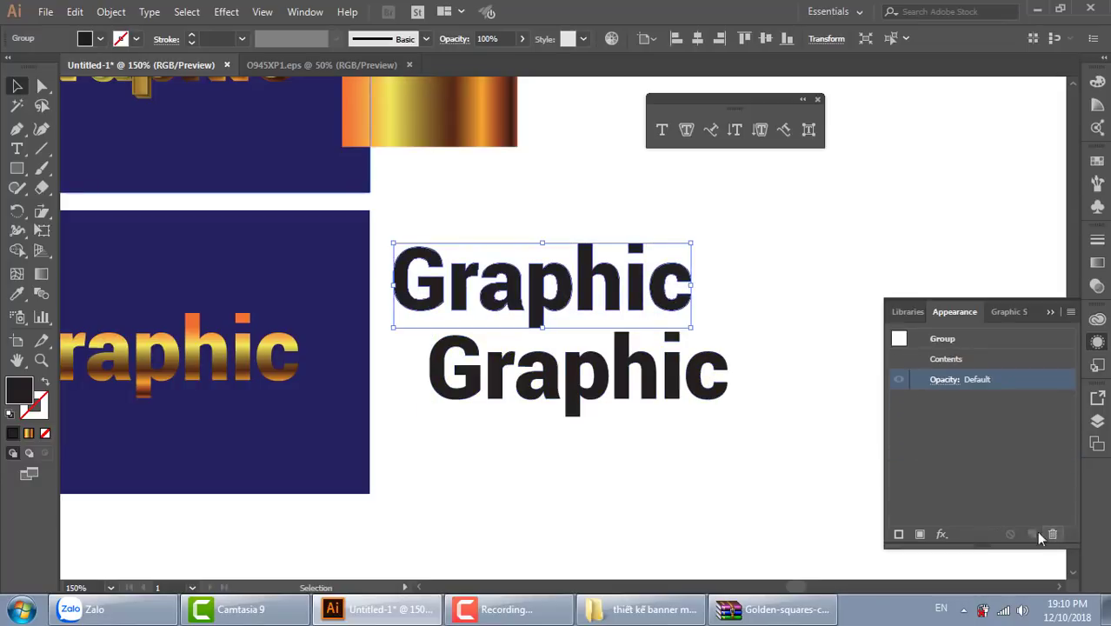
left_click(627, 295)
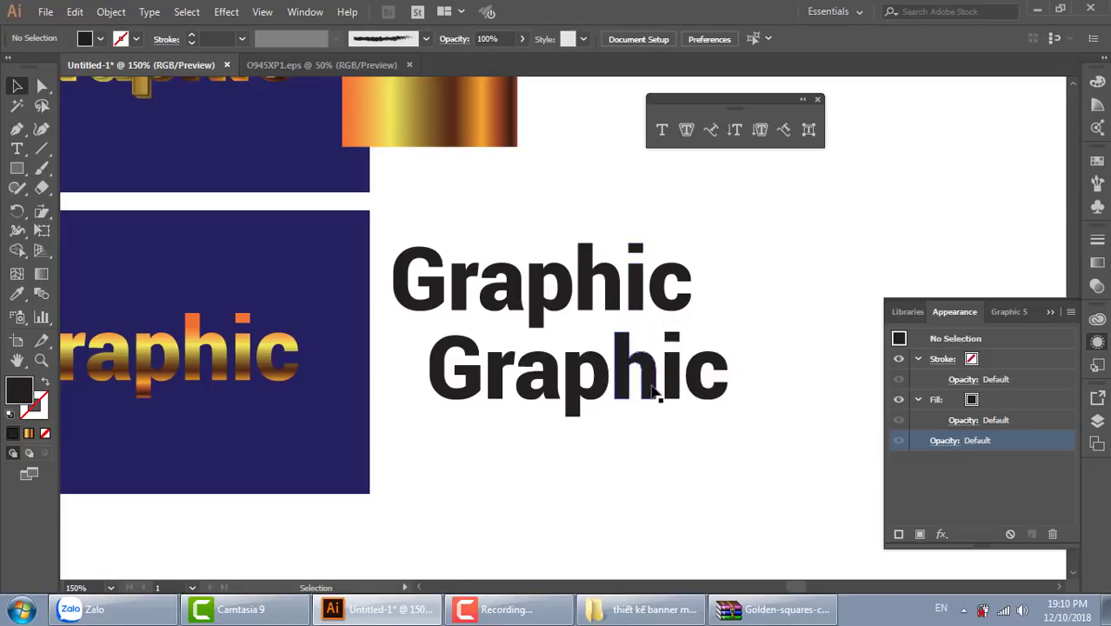
left_click_drag(658, 393, 646, 339)
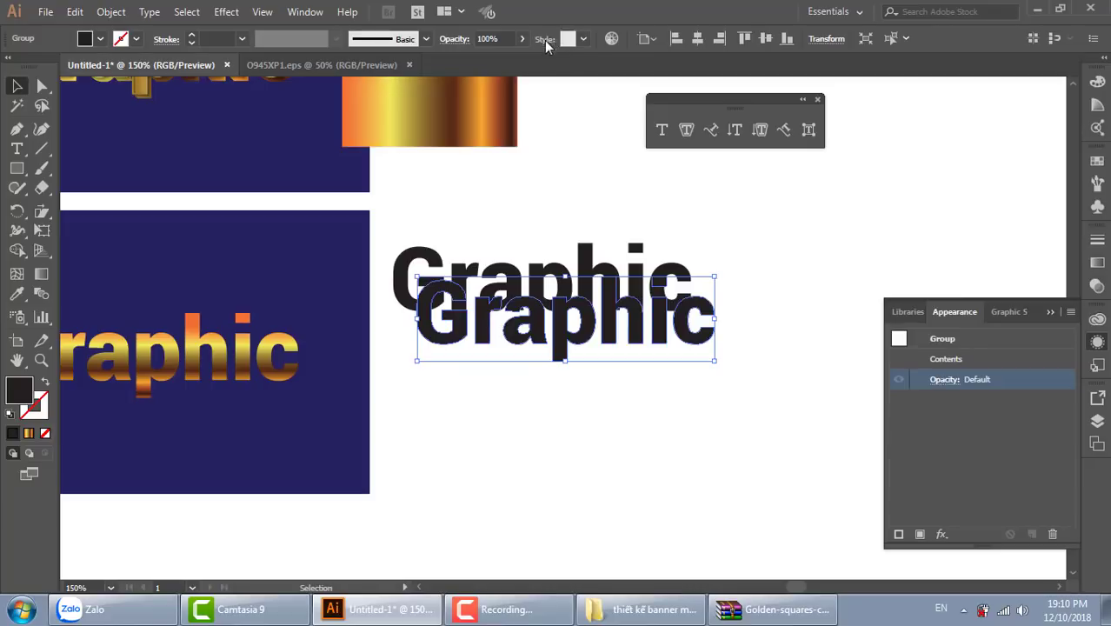
left_click(490, 39)
type("0")
key("Return")
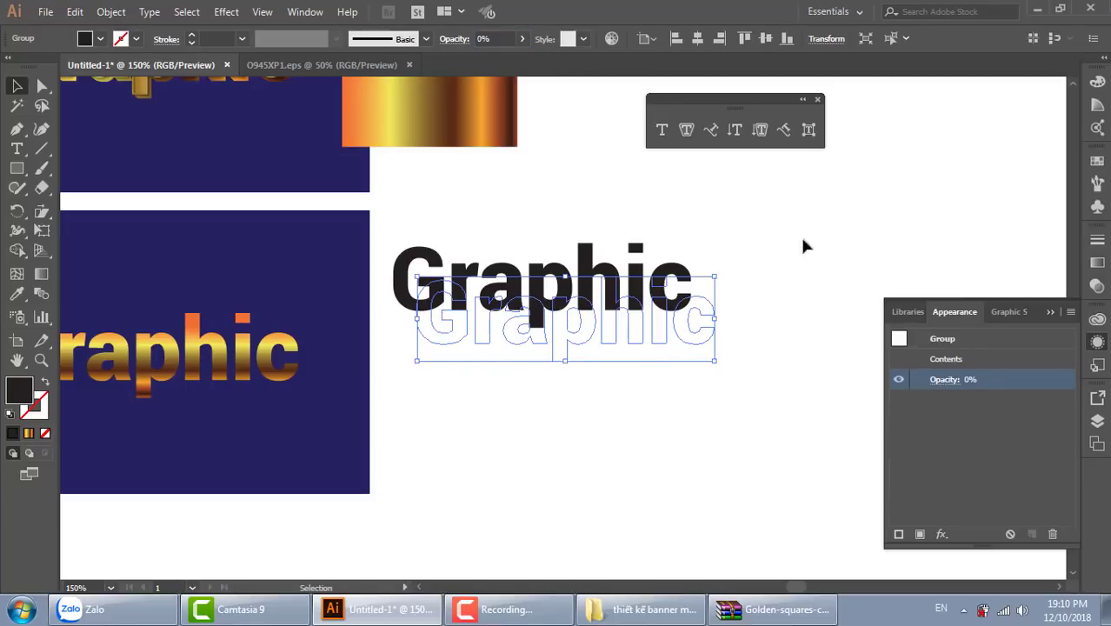
Step: Select both Graphic copies and make a blend with Ctrl+Alt+B
left_click_drag(632, 224, 735, 374)
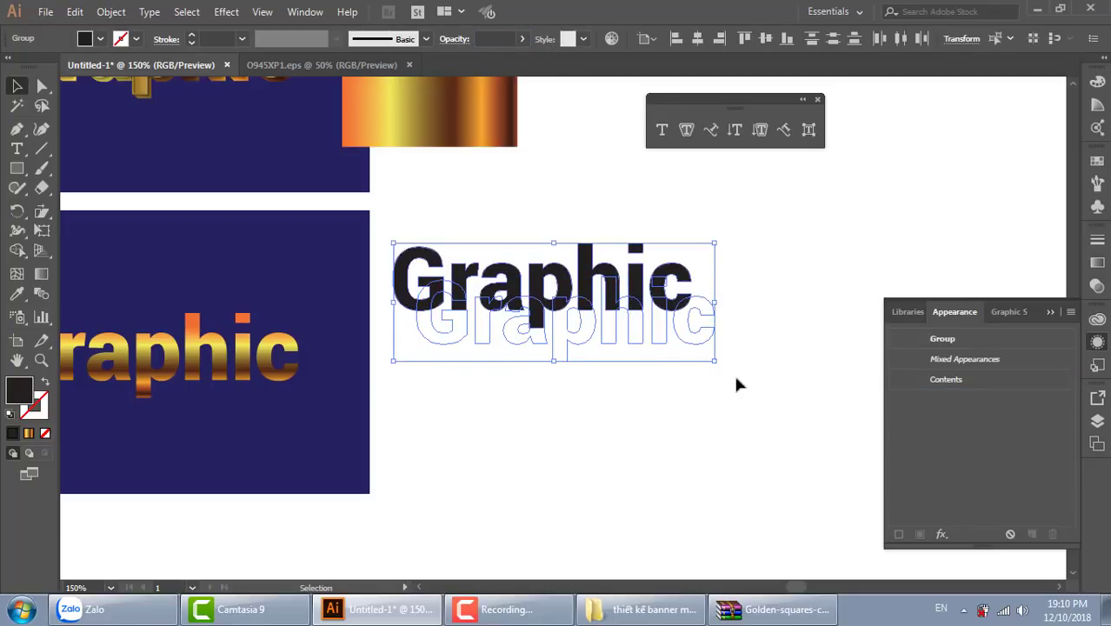
key("a")
key("ctrl+alt+b")
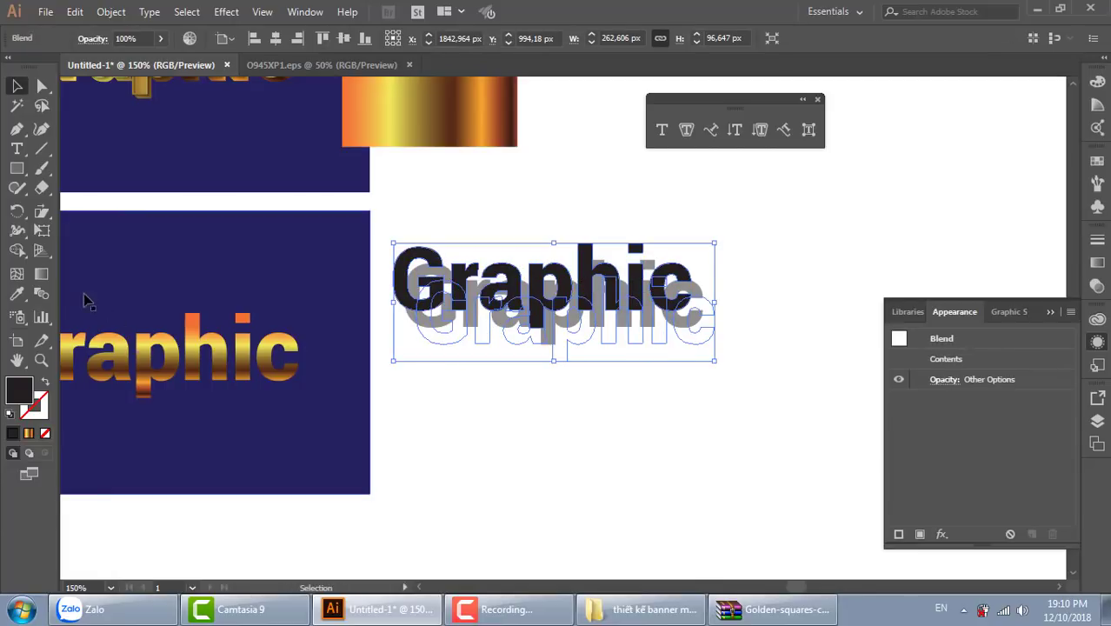
Step: Set the blend spacing to 40 specified steps in Blend Options
double_click(40, 294)
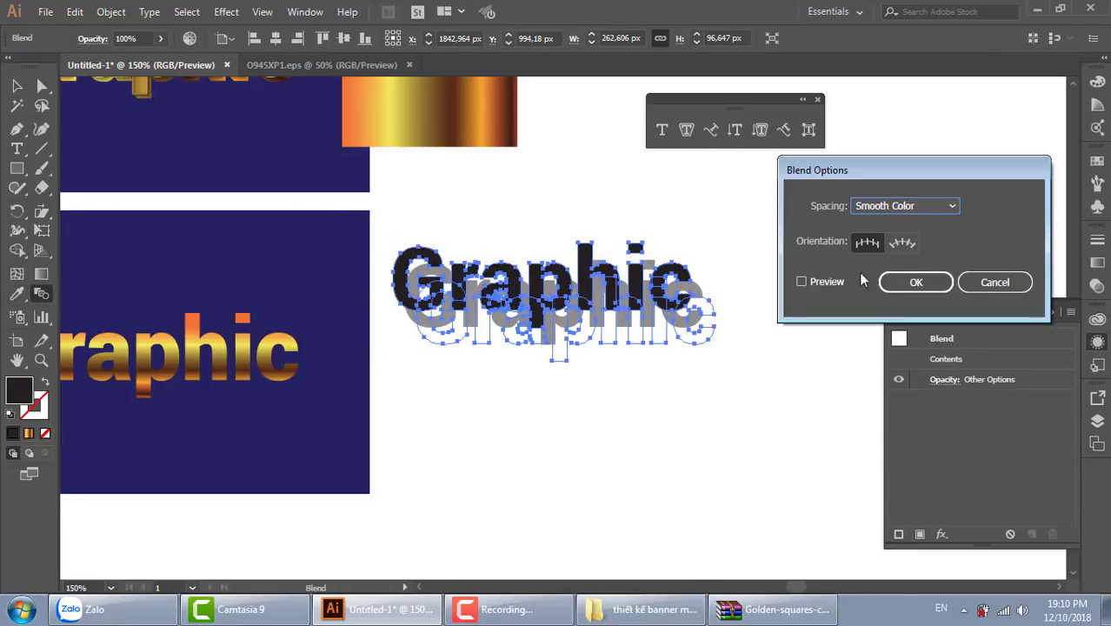
left_click(801, 282)
left_click(918, 209)
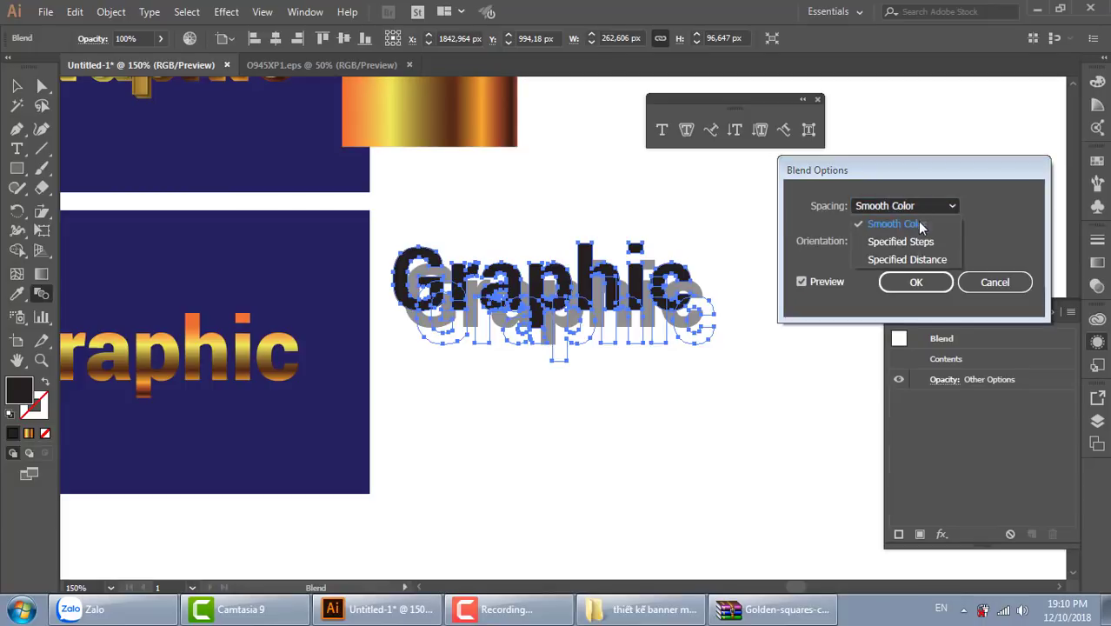
left_click(918, 239)
type("20")
key("Tab")
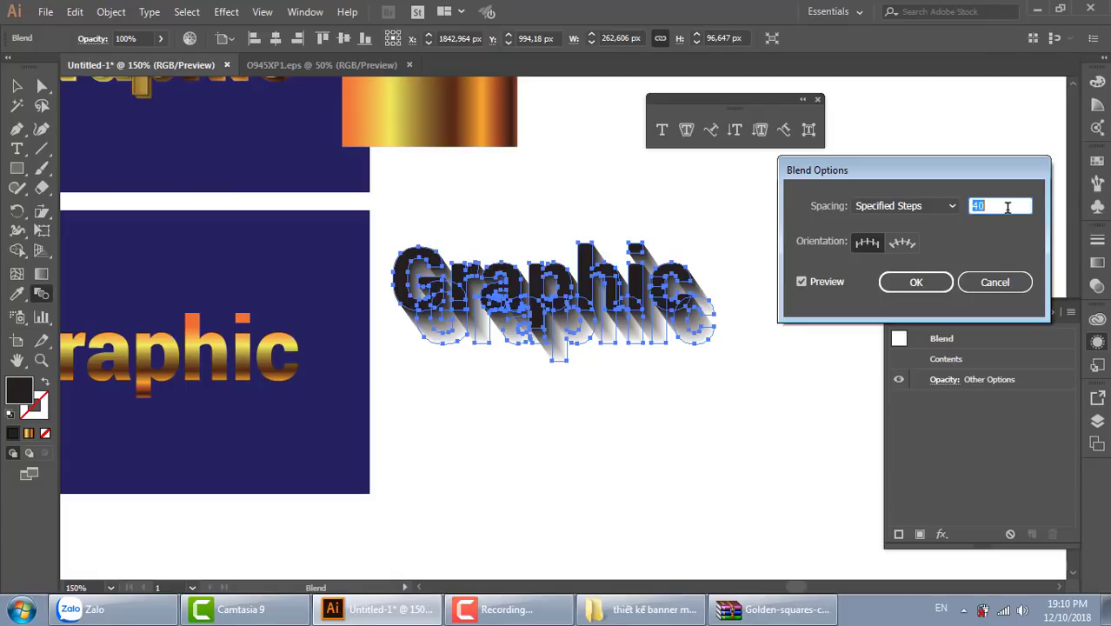
left_click(918, 283)
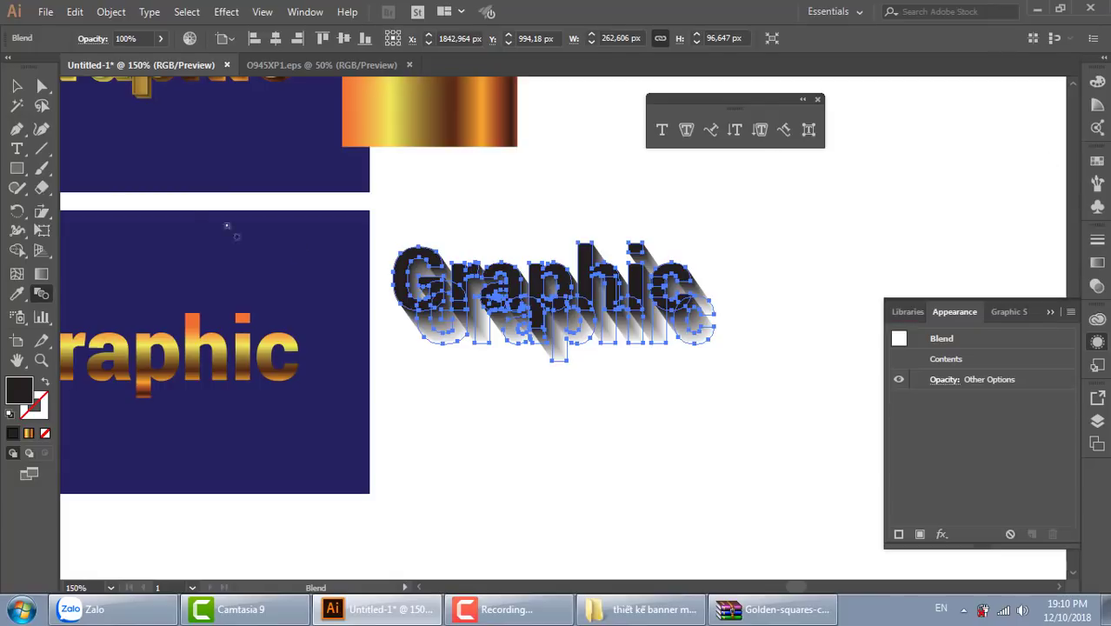
Step: Set the shadow blend's transparency mode to Multiply
left_click(17, 86)
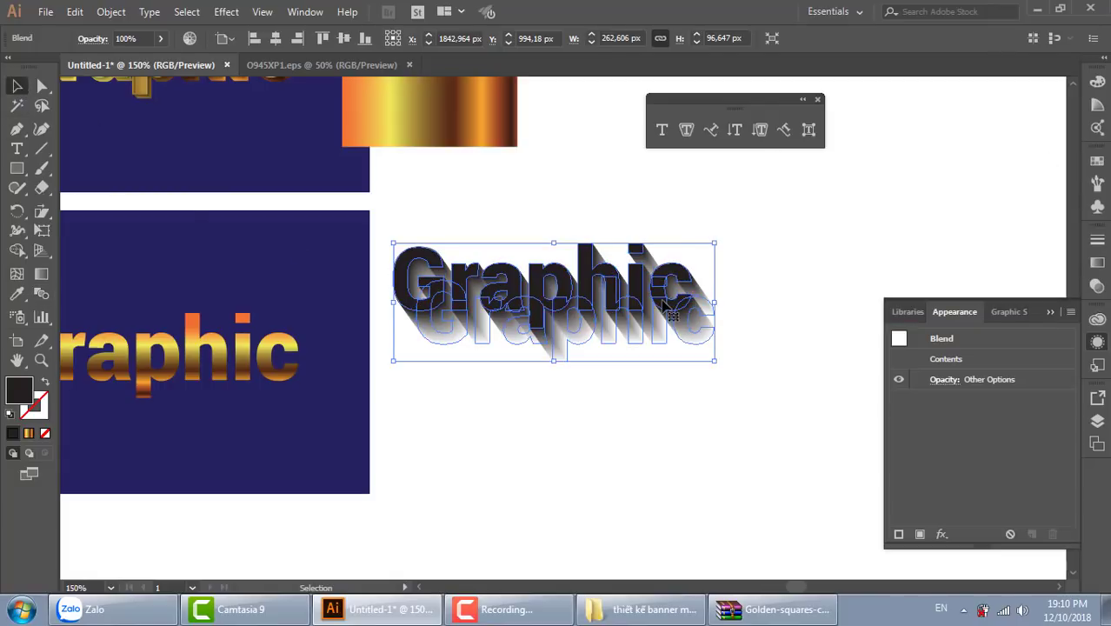
left_click(794, 237)
left_click(670, 287)
left_click(1098, 263)
left_click(1097, 285)
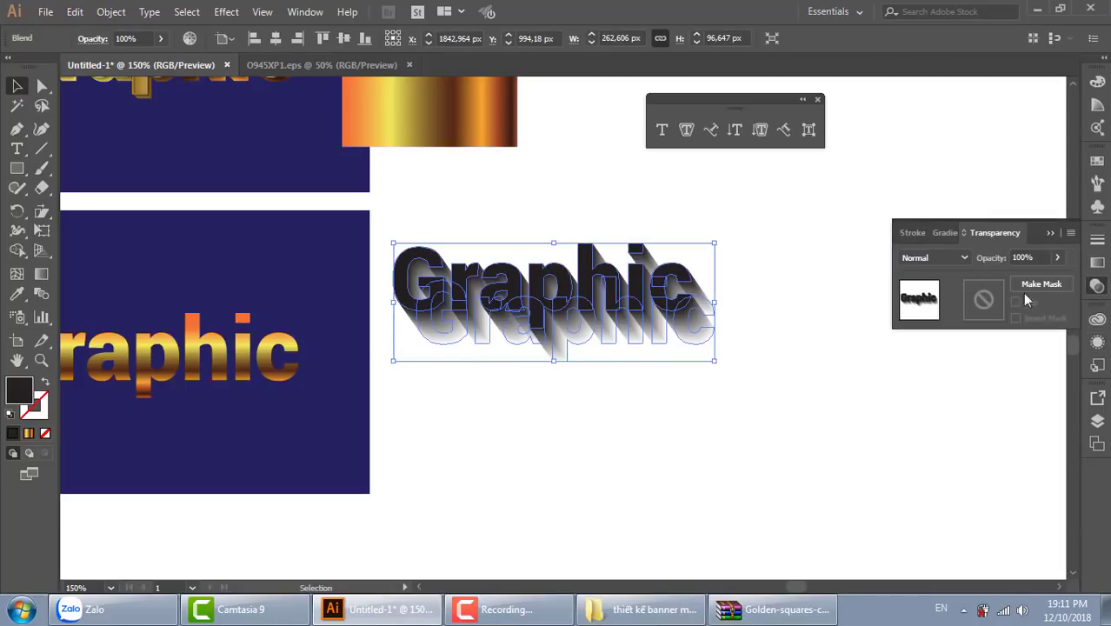
left_click(940, 258)
left_click(940, 313)
Step: Move the shadow blend onto the navy panel behind the gold text
left_click(622, 466)
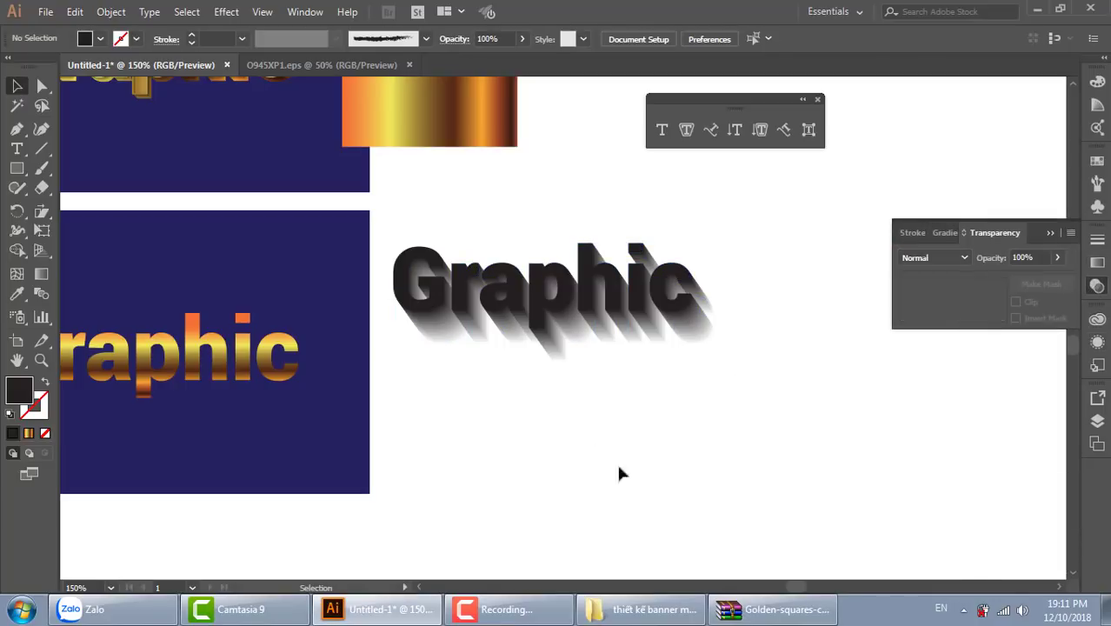
left_click_drag(573, 428, 802, 431)
left_click_drag(827, 311, 414, 380)
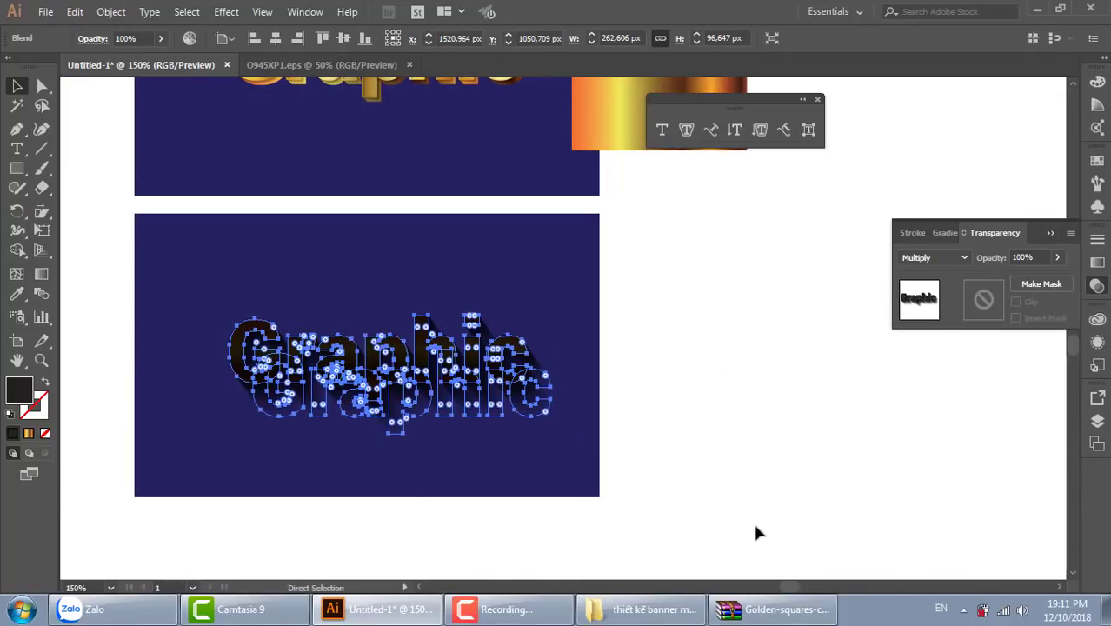
left_click(750, 487)
key("z")
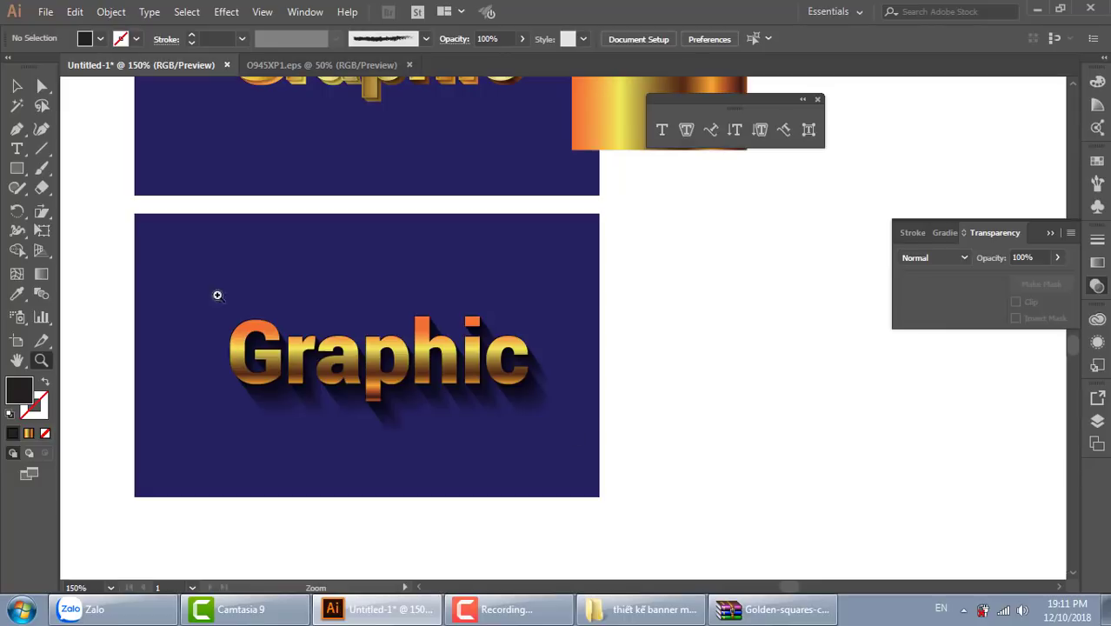
mouse_move(198, 277)
left_mouse_down()
mouse_move(655, 497)
mouse_move(636, 485)
left_mouse_up()
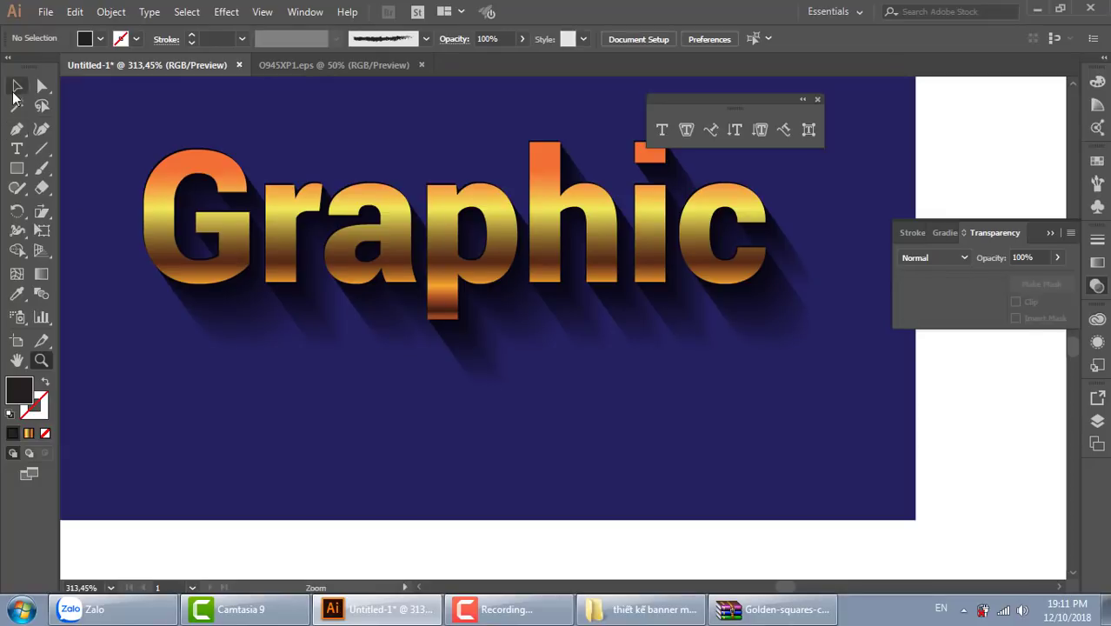
key("v")
left_click(609, 343)
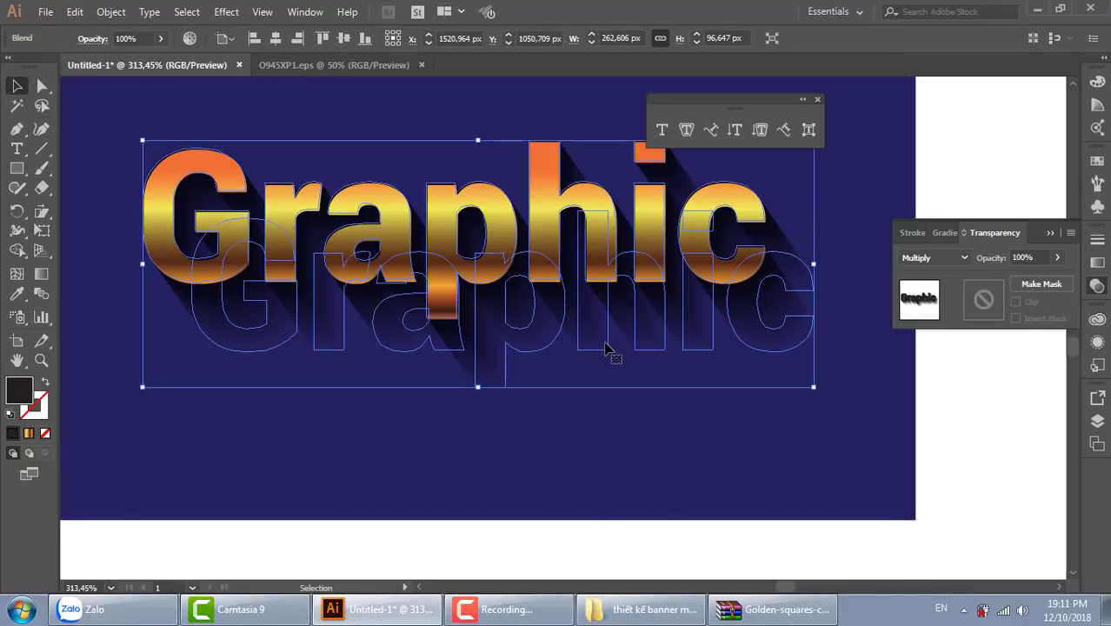
double_click(606, 348)
left_click_drag(613, 360, 687, 483)
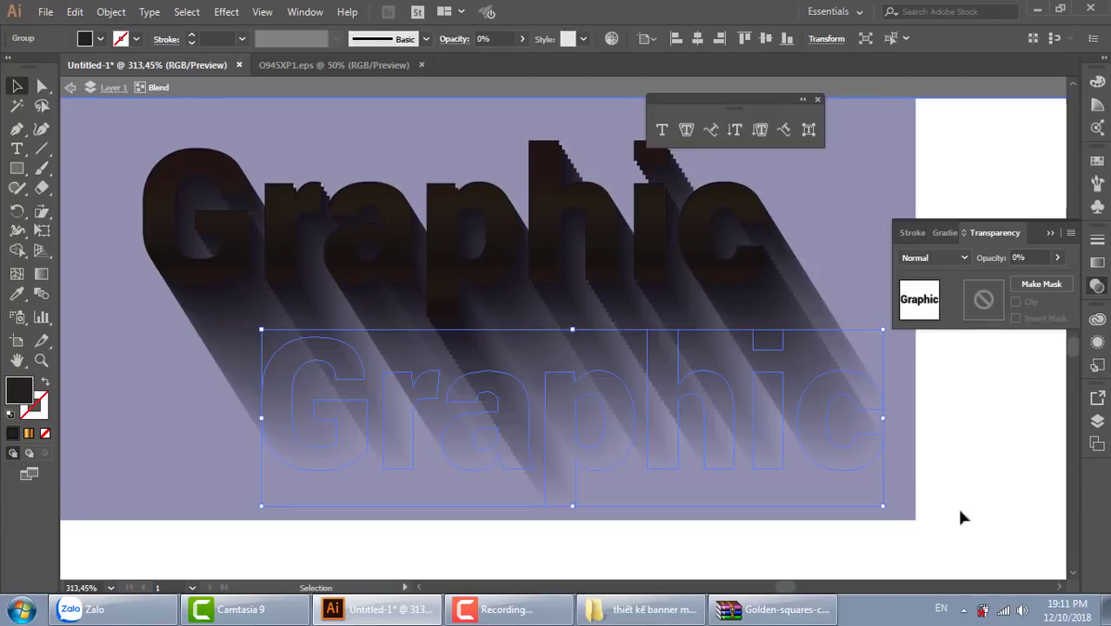
double_click(1010, 469)
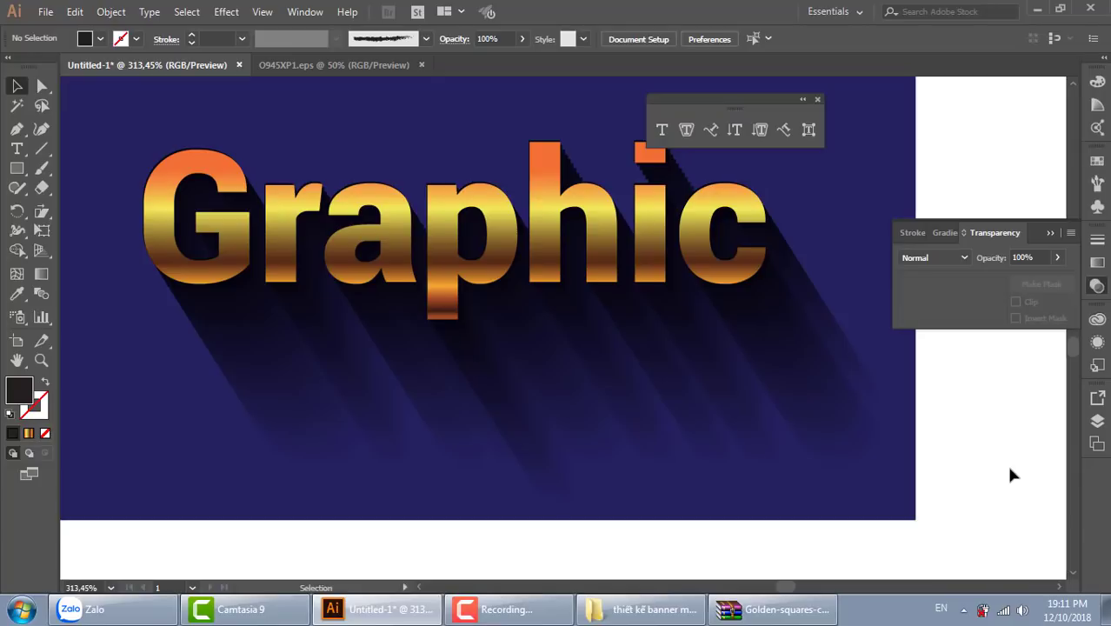
key("ctrl+z")
key("ctrl+z")
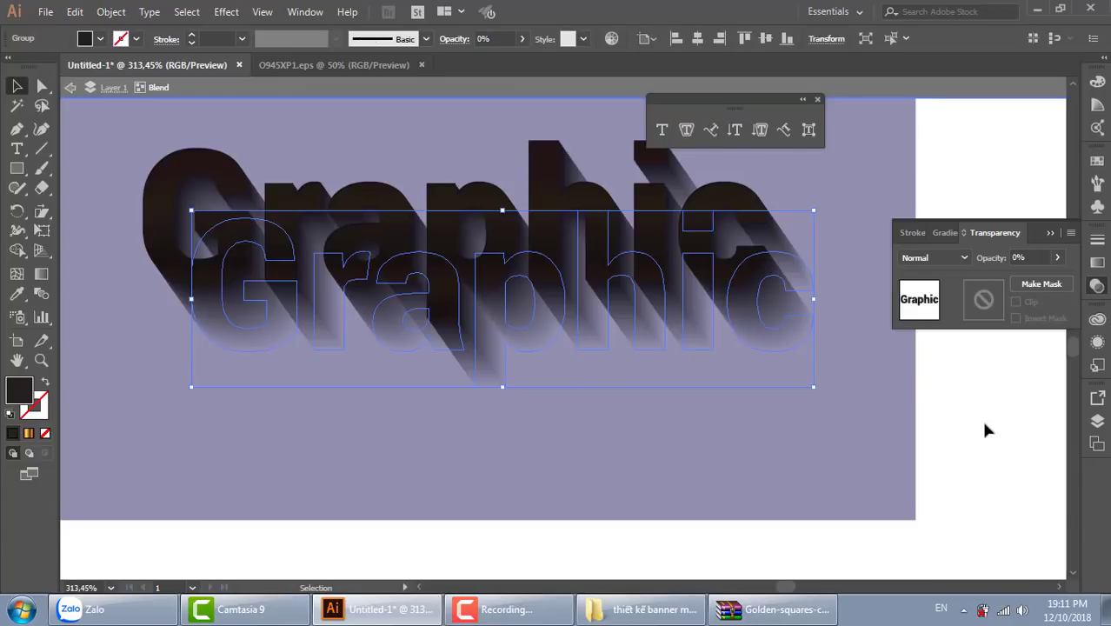
key("ctrl+shift+z")
key("ctrl+shift+z")
left_click_drag(936, 428, 762, 462)
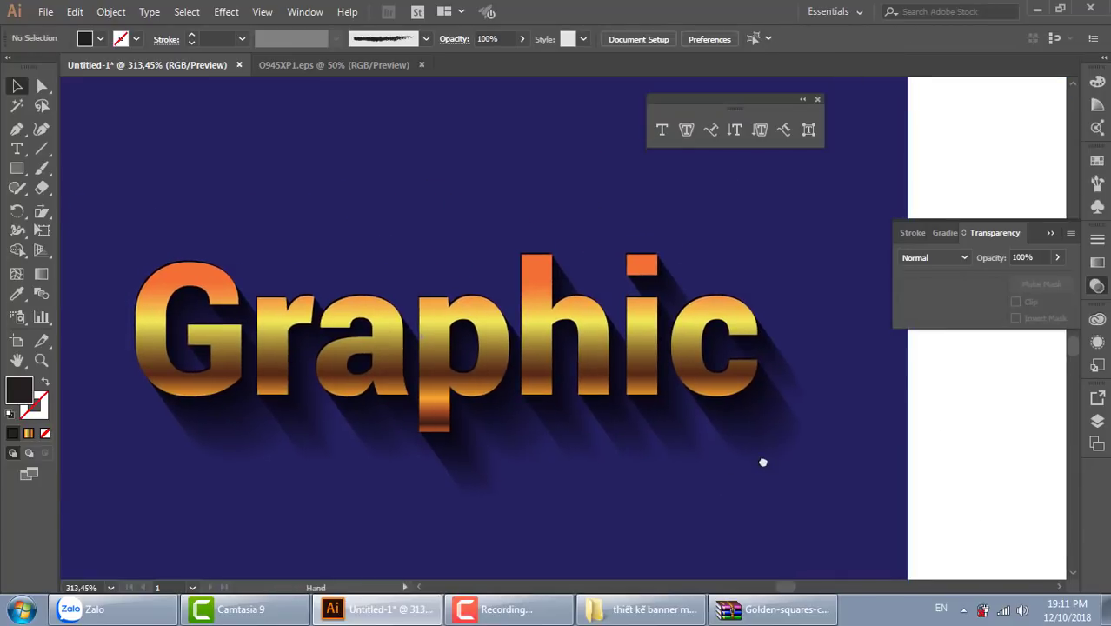
left_click_drag(905, 439, 869, 415)
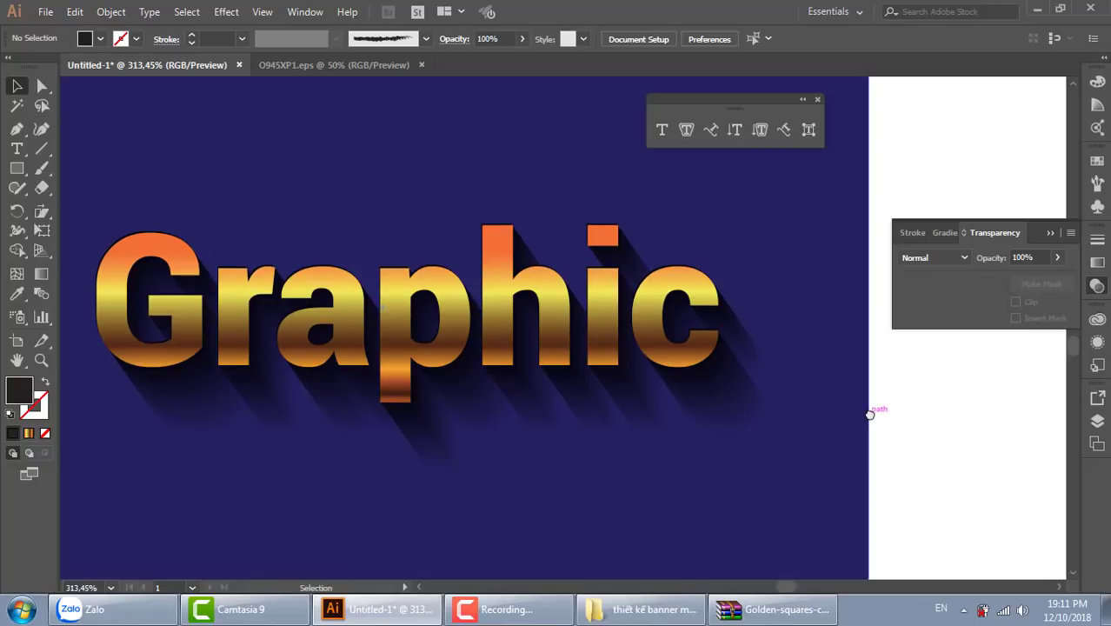
left_click(186, 261)
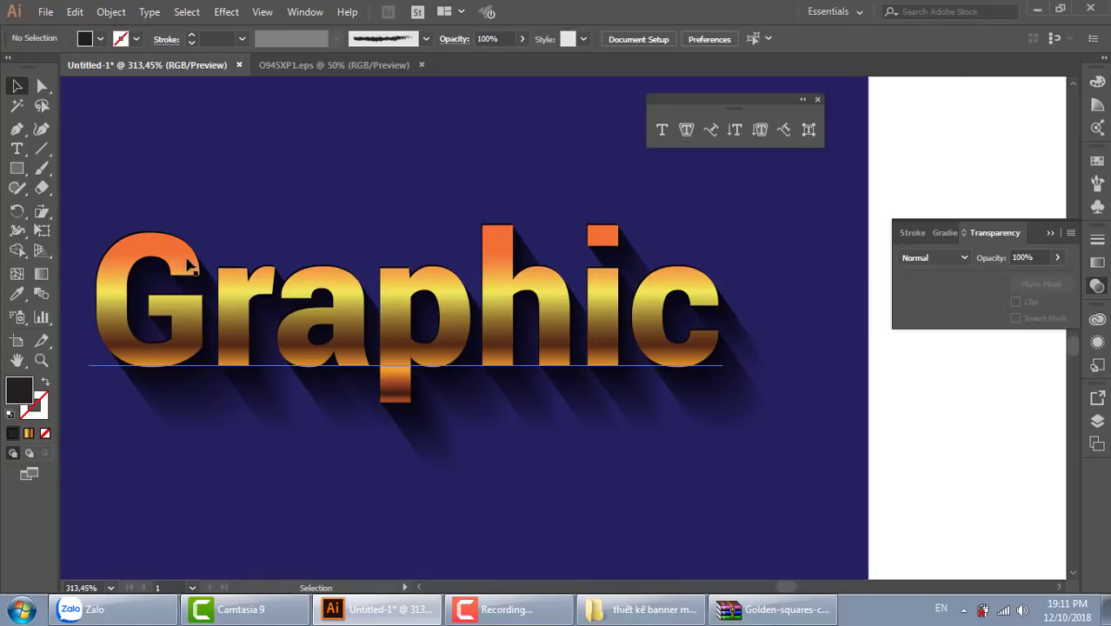
left_click_drag(656, 381, 381, 376)
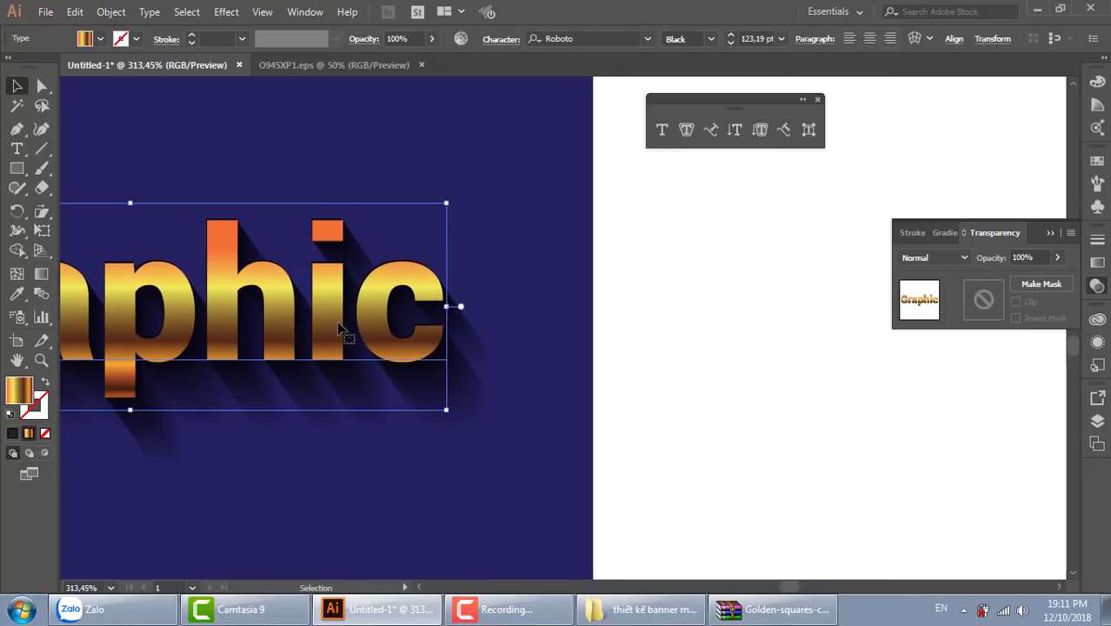
Step: Alt-drag a copy of the gold Graphic text beside the artboard and delete its gradient fill
mouse_move(339, 329)
left_mouse_down()
mouse_move(870, 430)
mouse_move(356, 373)
mouse_move(801, 442)
mouse_move(789, 434)
left_mouse_up()
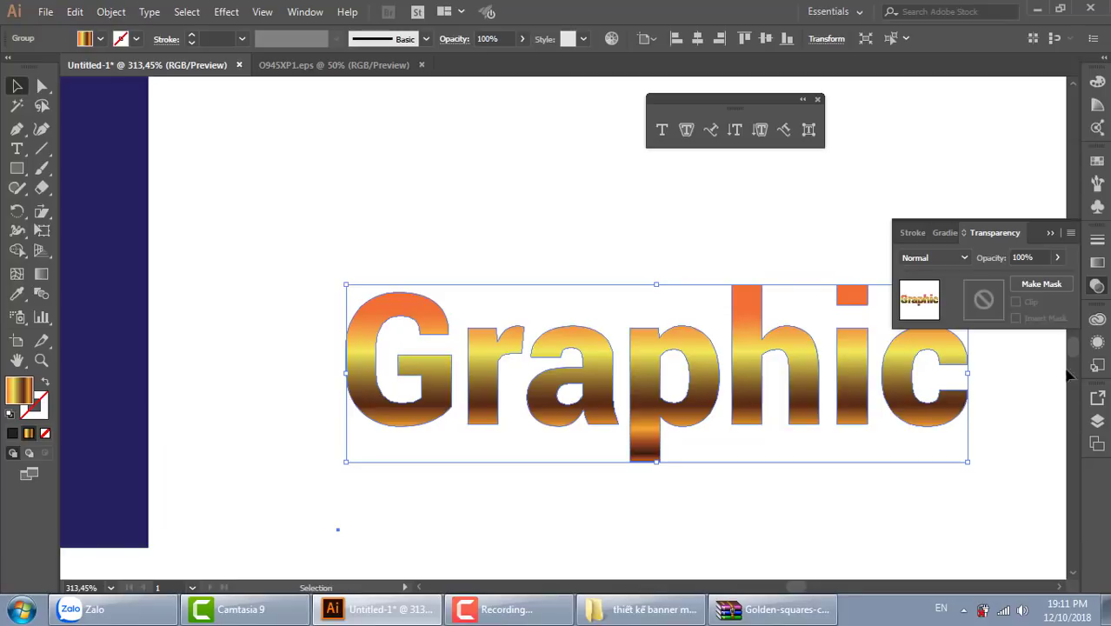
left_click(1098, 344)
left_click(1026, 399)
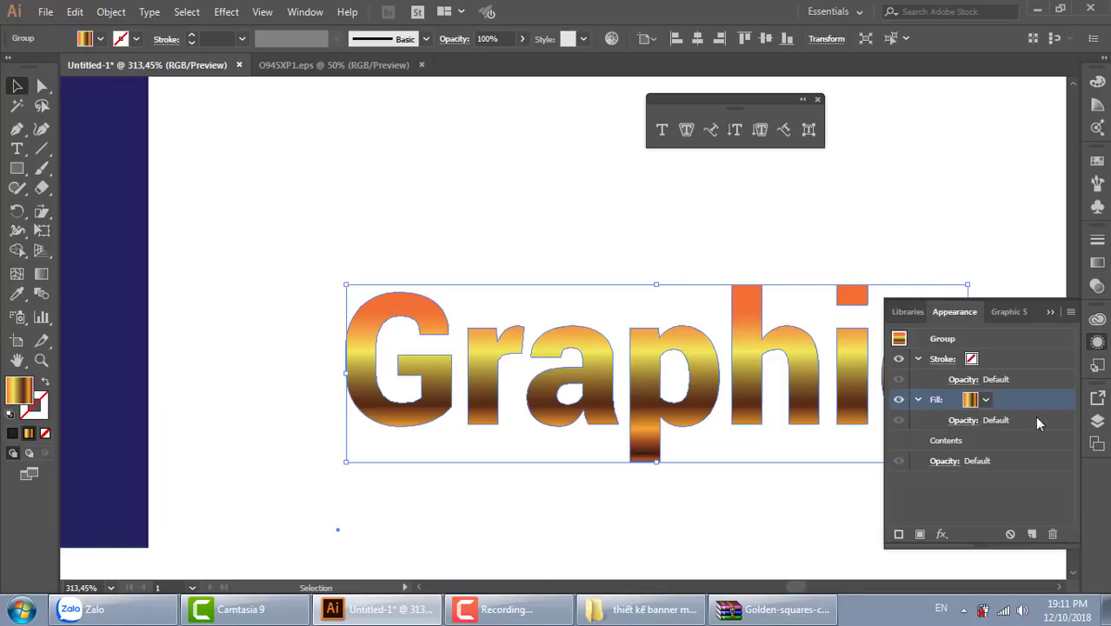
left_click(1053, 534)
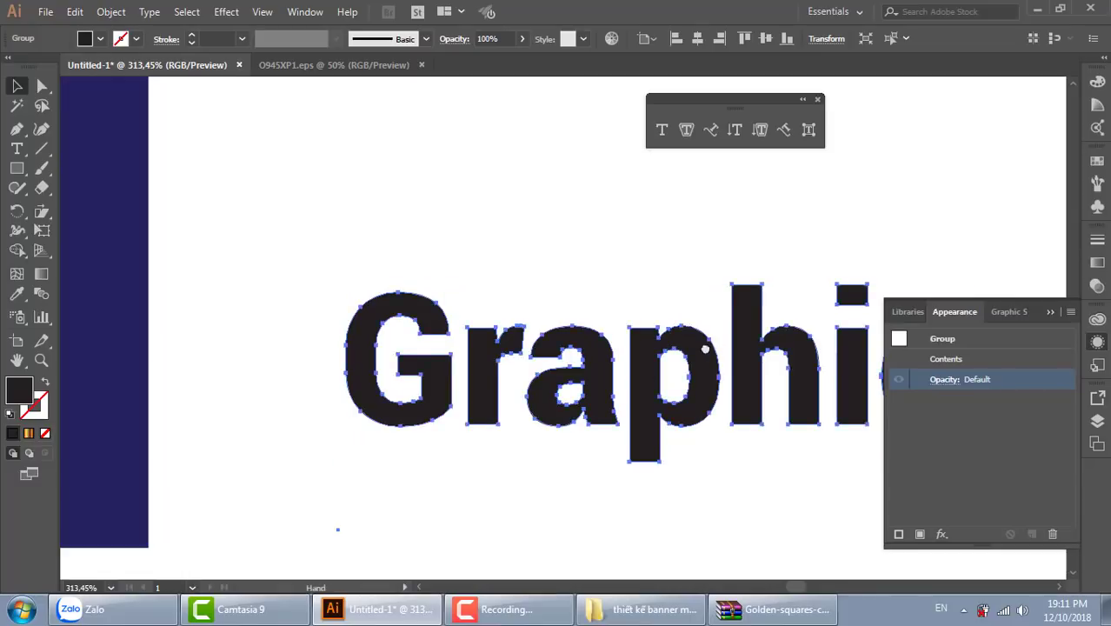
left_click_drag(762, 395, 609, 360)
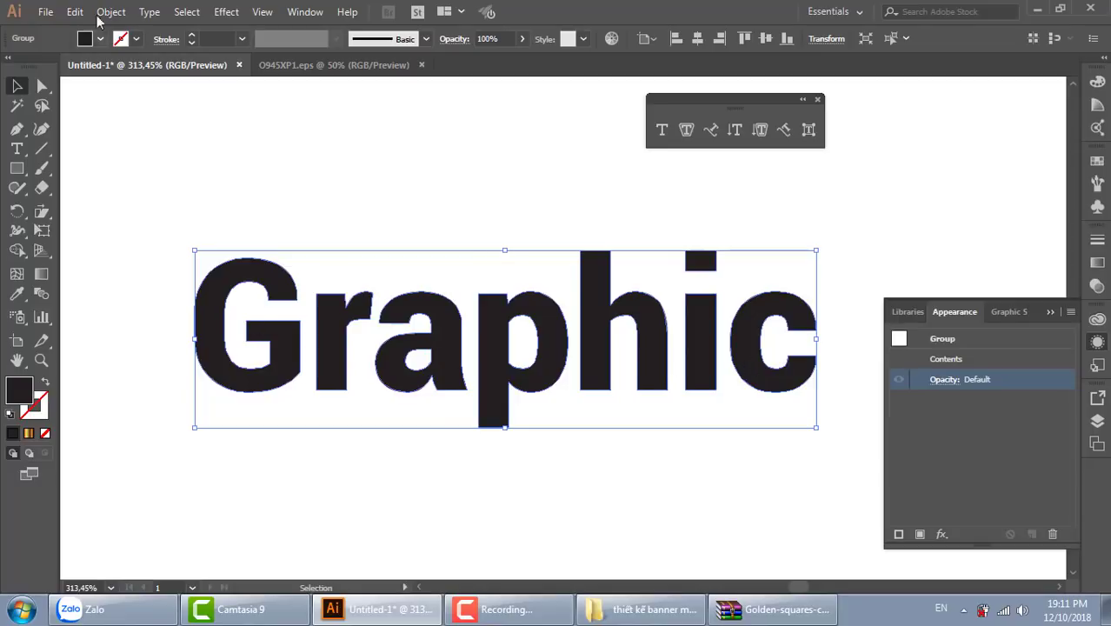
Step: Make the copy a compound path filled with an orange swatch, then pan back to the gold text
left_click(111, 11)
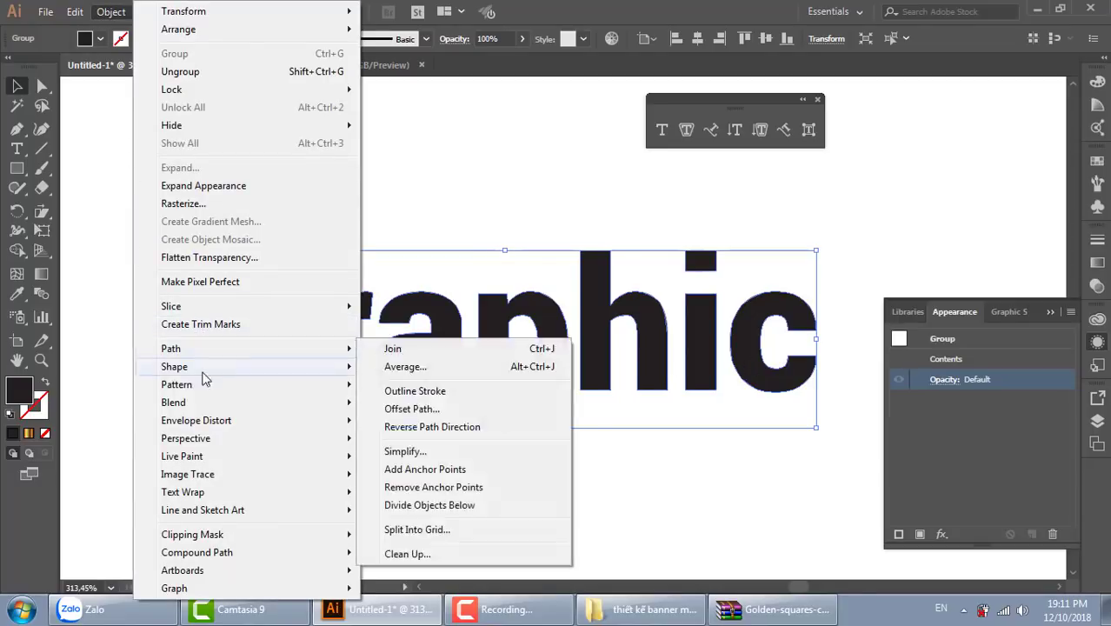
mouse_move(198, 553)
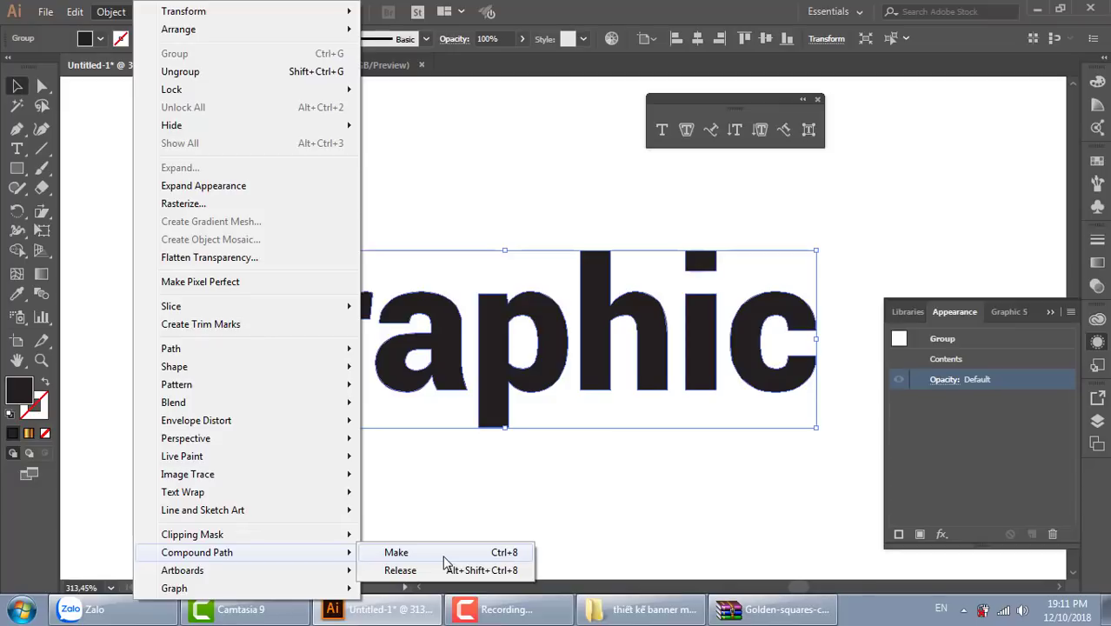
left_click(443, 555)
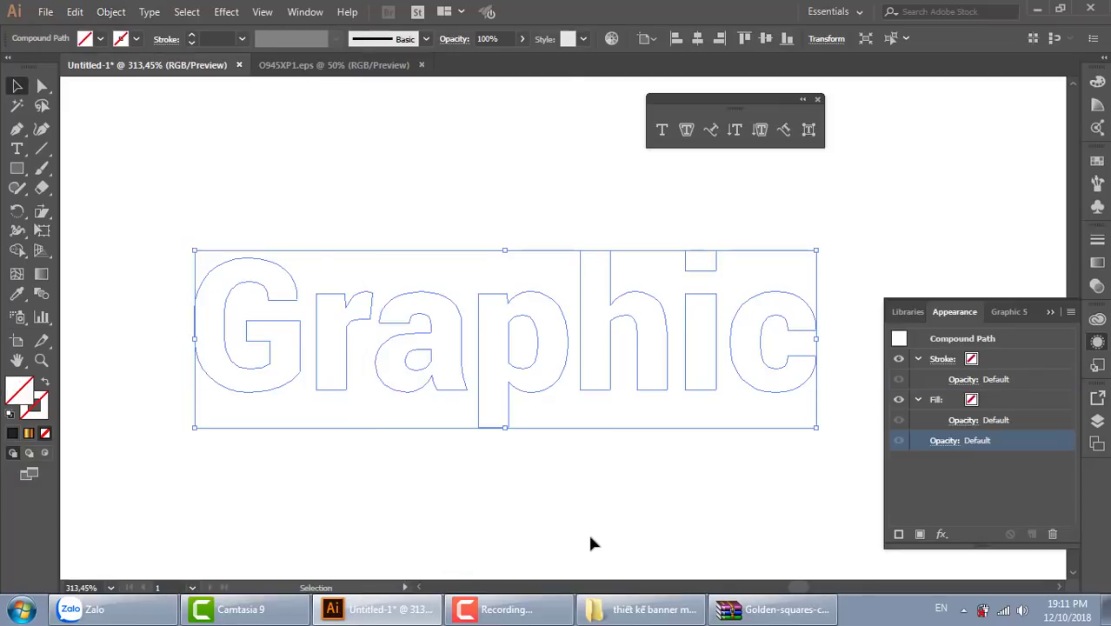
left_click(1097, 161)
left_click(1029, 203)
left_click(732, 256)
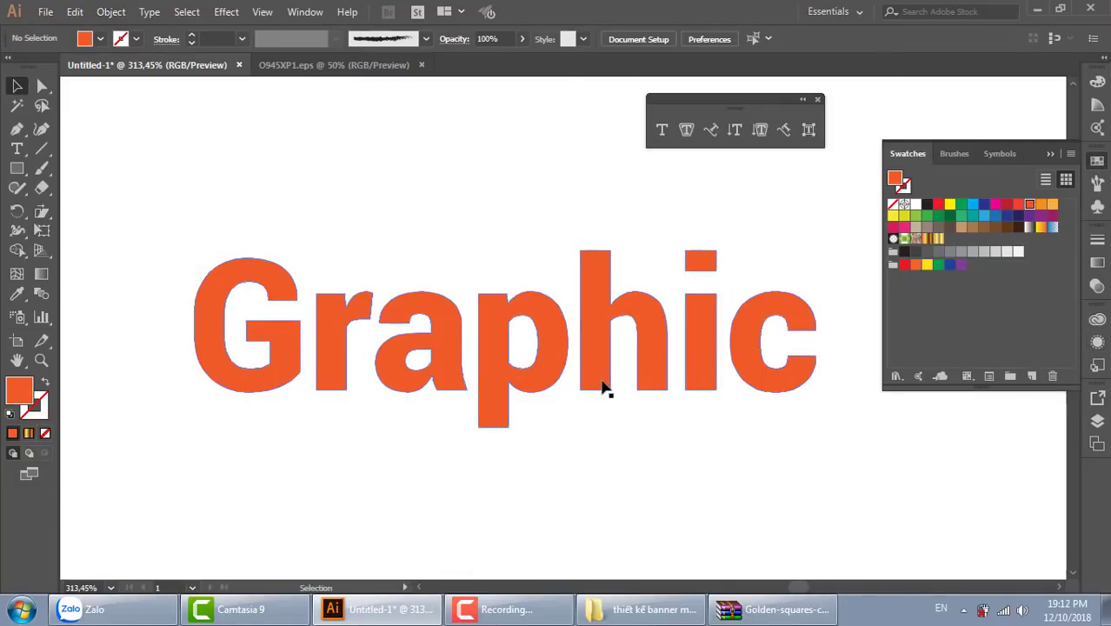
left_click_drag(500, 382, 762, 379)
left_click_drag(529, 342, 712, 347)
left_click_drag(268, 317, 627, 356)
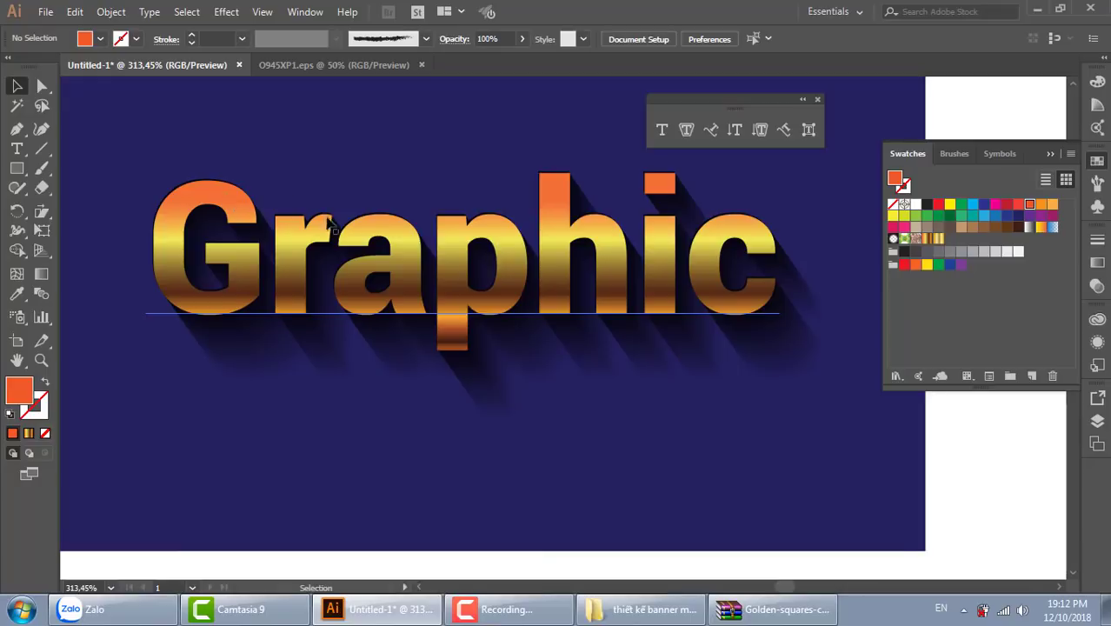
Step: Draw a circle over the letters 'ra' and fill it with the white-to-black gradient swatch
left_click(18, 172)
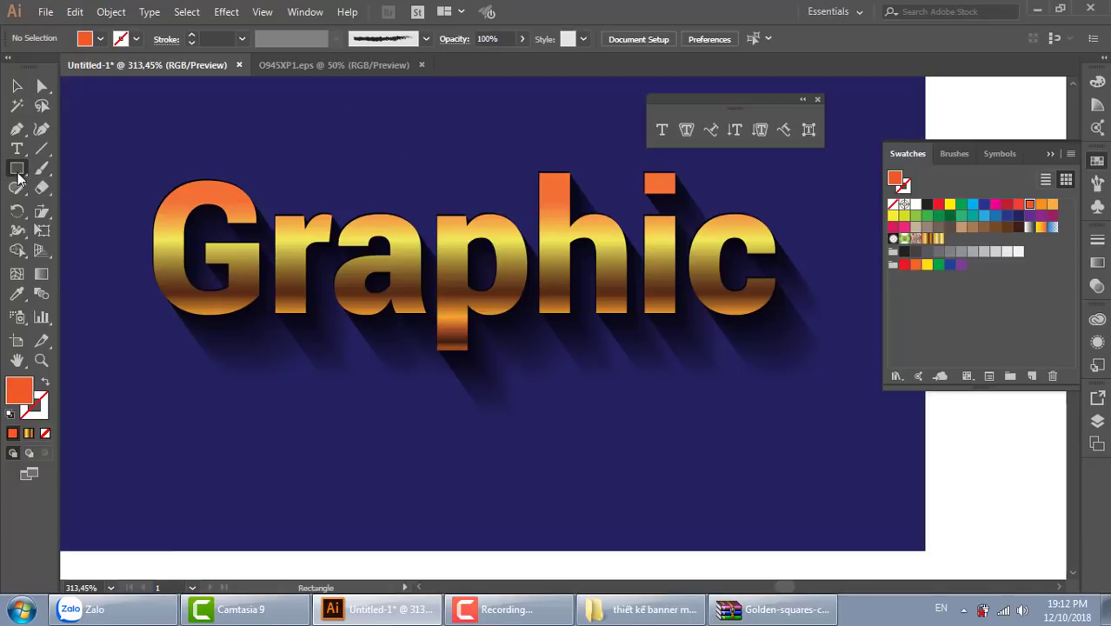
left_click_drag(17, 171, 54, 205)
left_click_drag(362, 116, 495, 250)
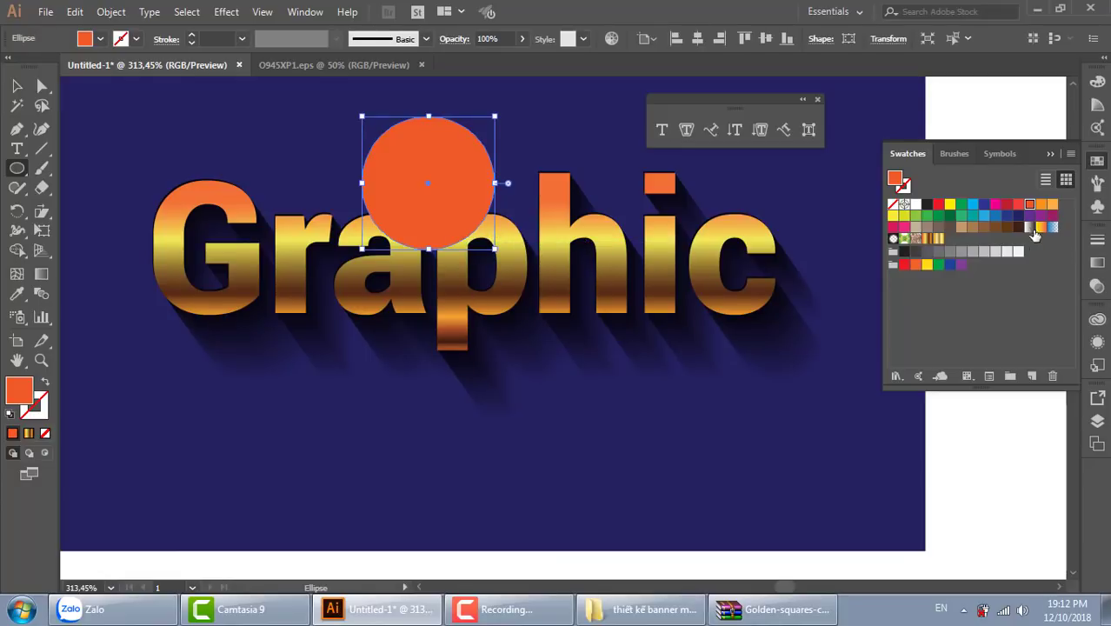
left_click(1031, 227)
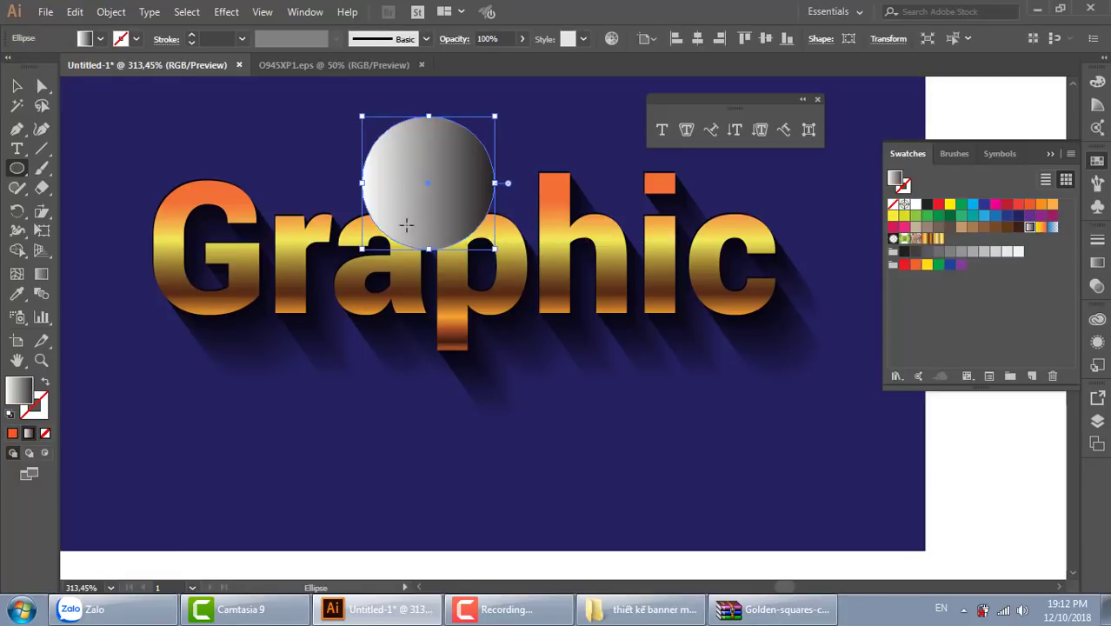
left_click(1097, 318)
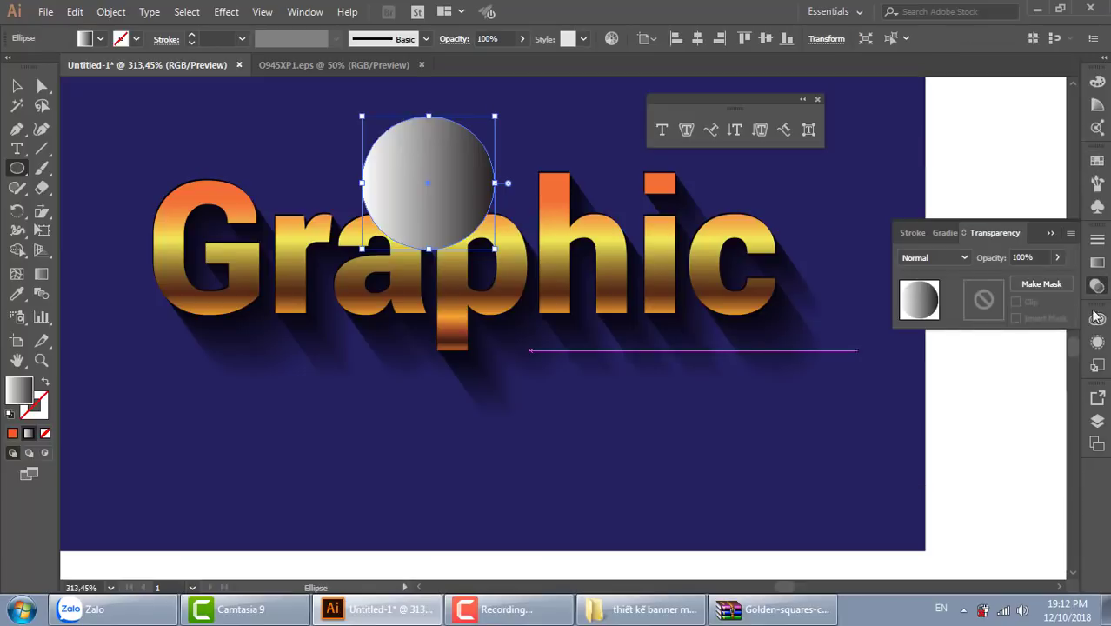
left_click(960, 259)
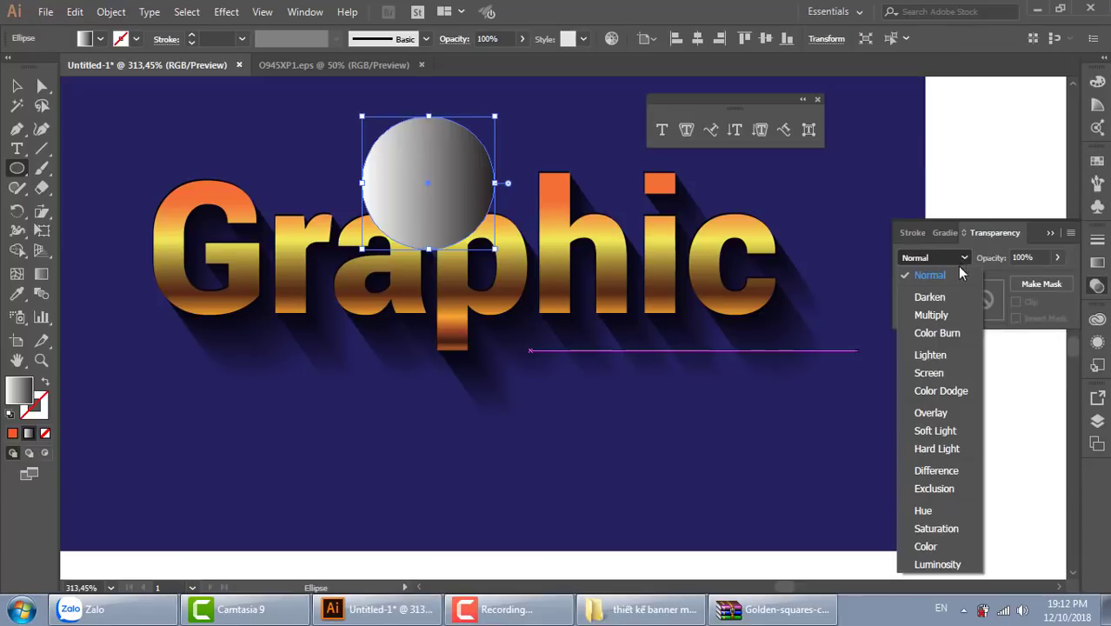
Step: Make the circle's gradient radial and set its end stop to pure black
left_click(1096, 265)
left_click(1027, 260)
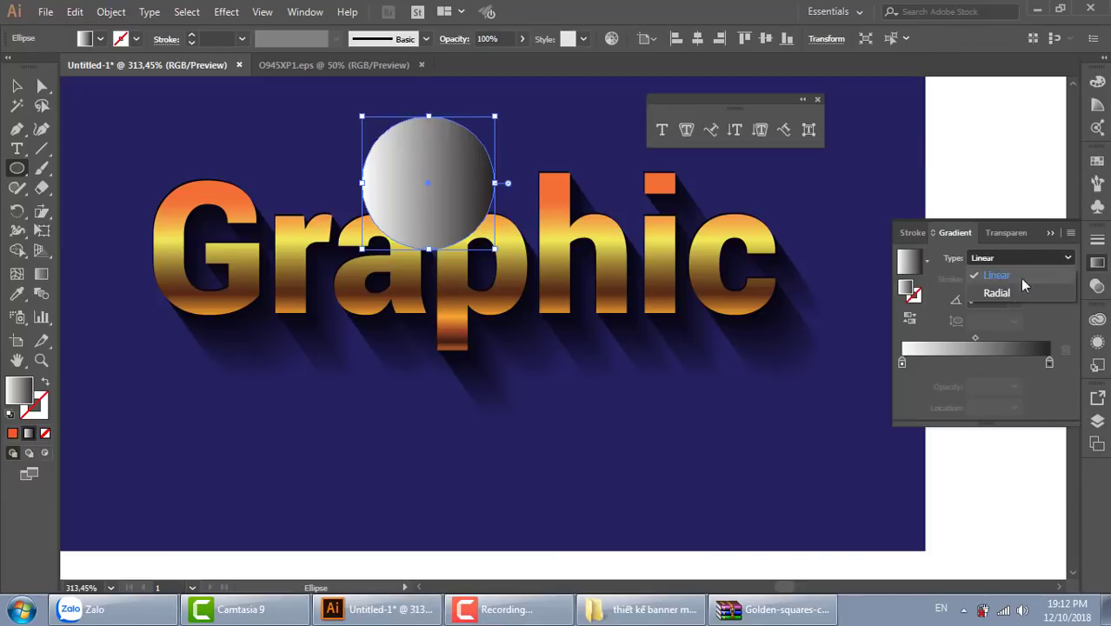
left_click(1017, 292)
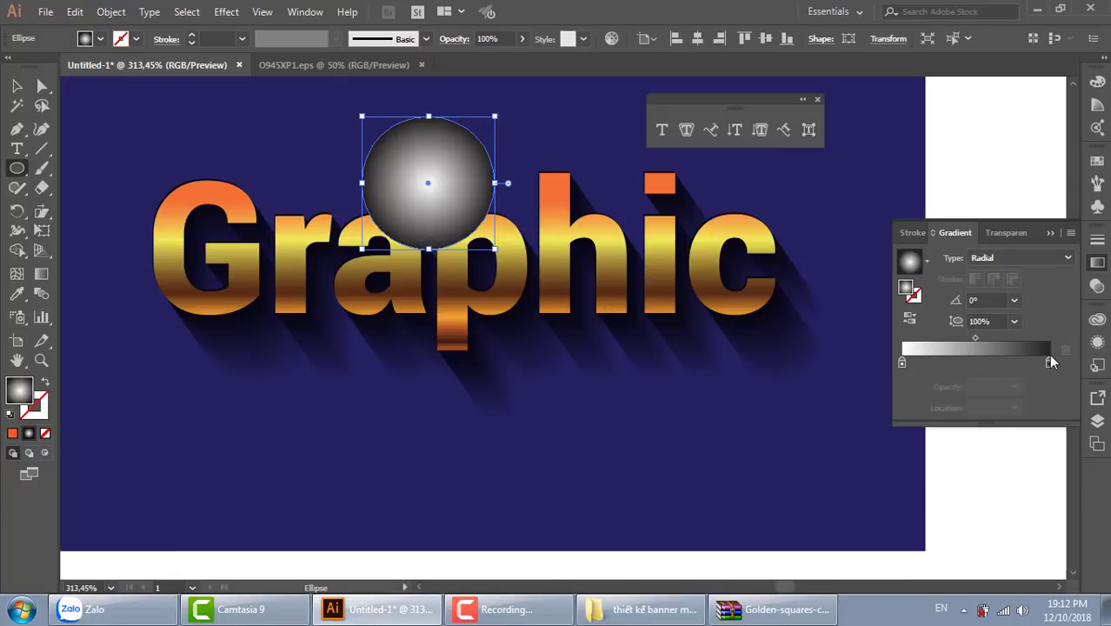
left_click(1049, 363)
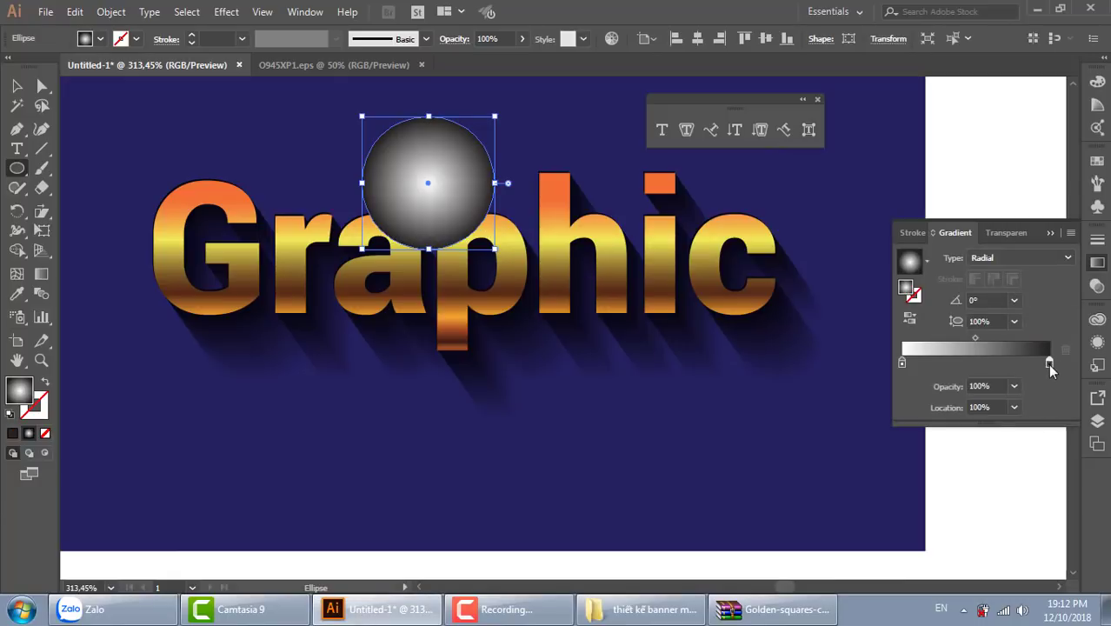
double_click(1049, 363)
left_click(839, 420)
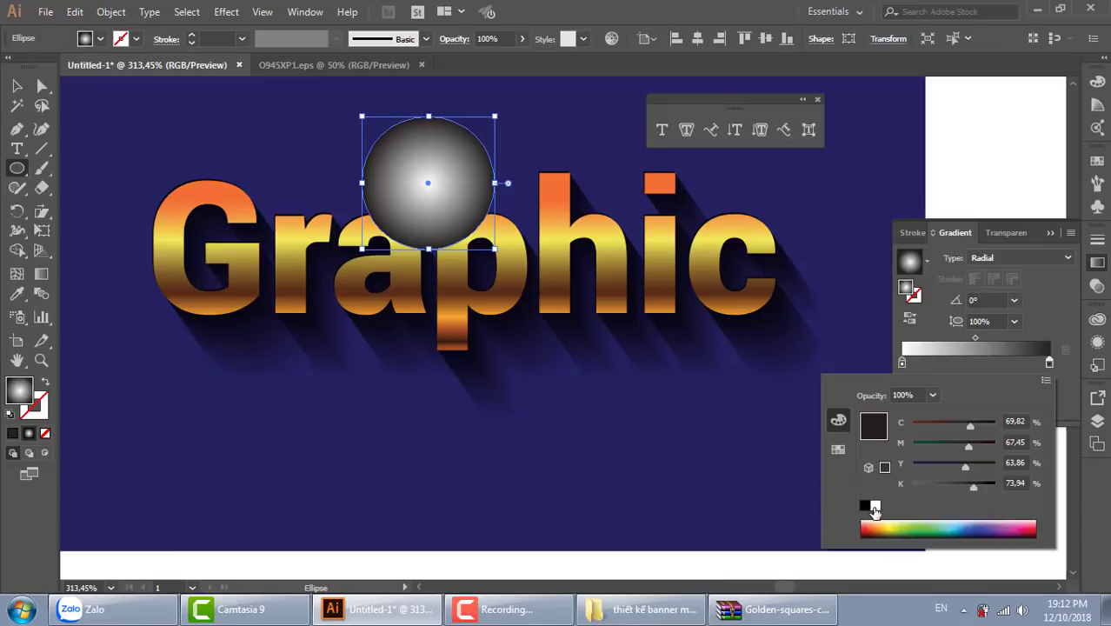
left_click(866, 507)
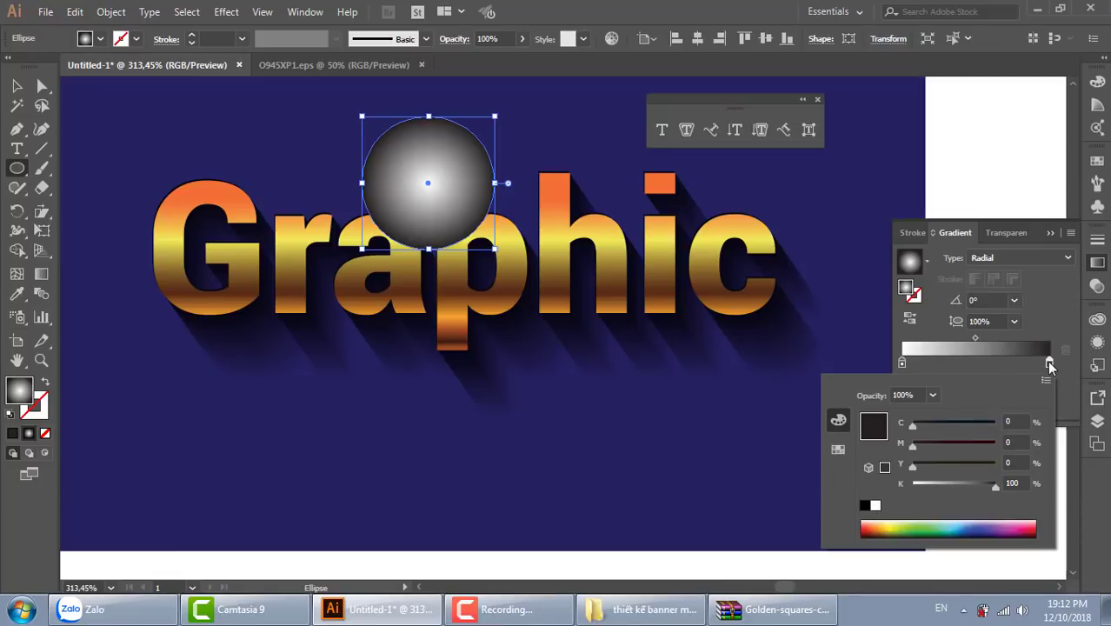
Step: Move the black stop inward to 69.19% and add another stop at the gradient's edge
left_click_drag(1050, 363, 1005, 364)
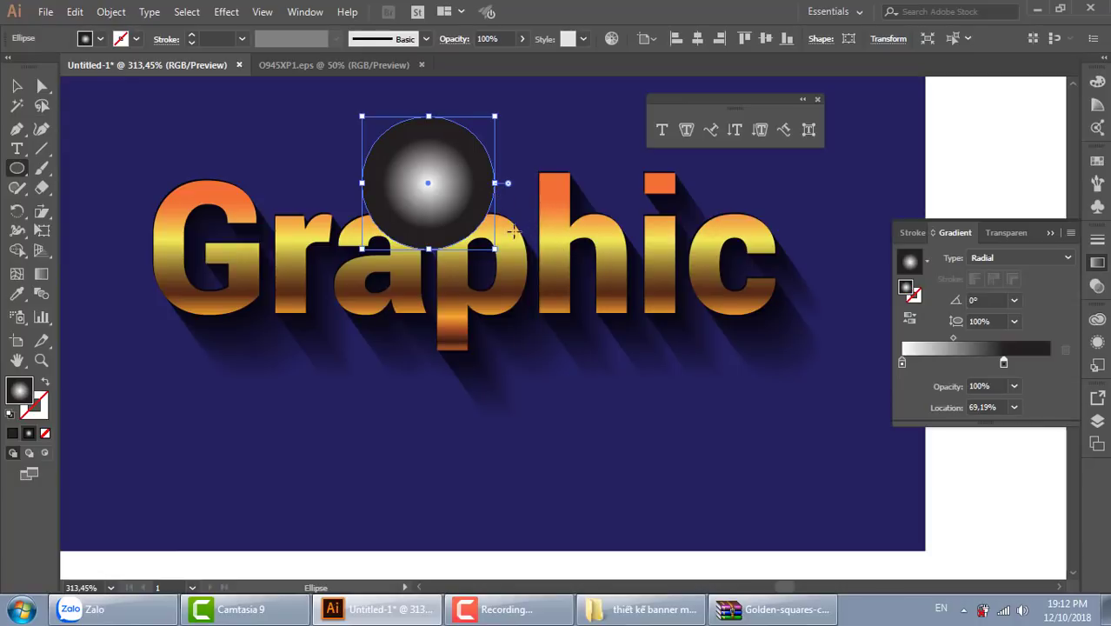
left_click(1045, 363)
double_click(1045, 363)
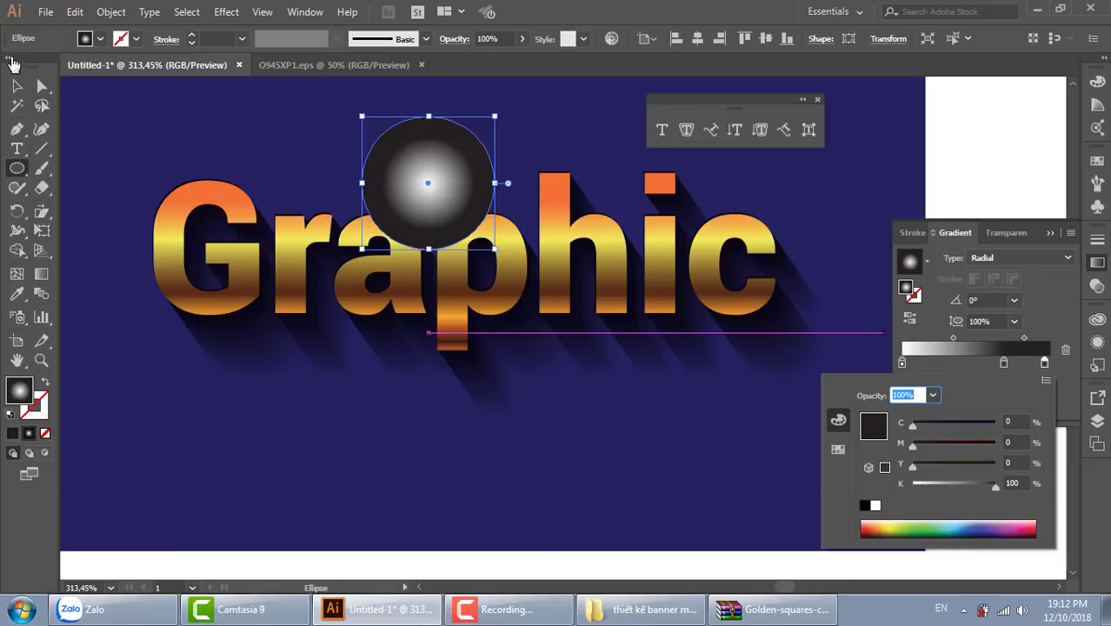
key("Return")
left_click(16, 86)
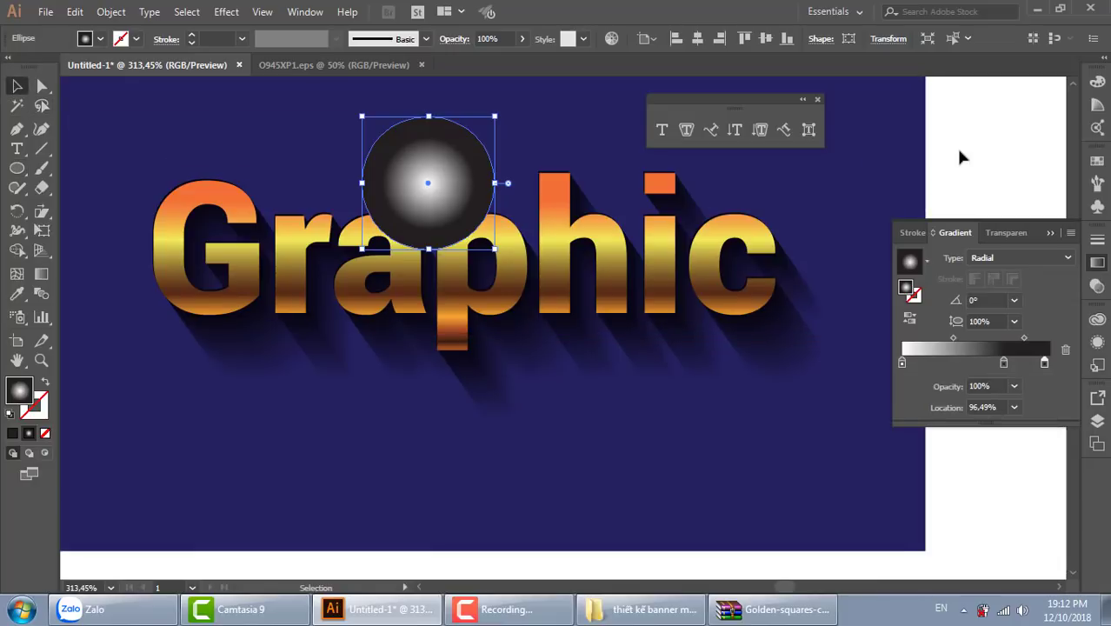
Step: Squash the gradient circle into a flat ellipse and set its blend mode to Color Dodge
left_click(935, 165)
left_click(474, 183)
left_click_drag(428, 116, 428, 211)
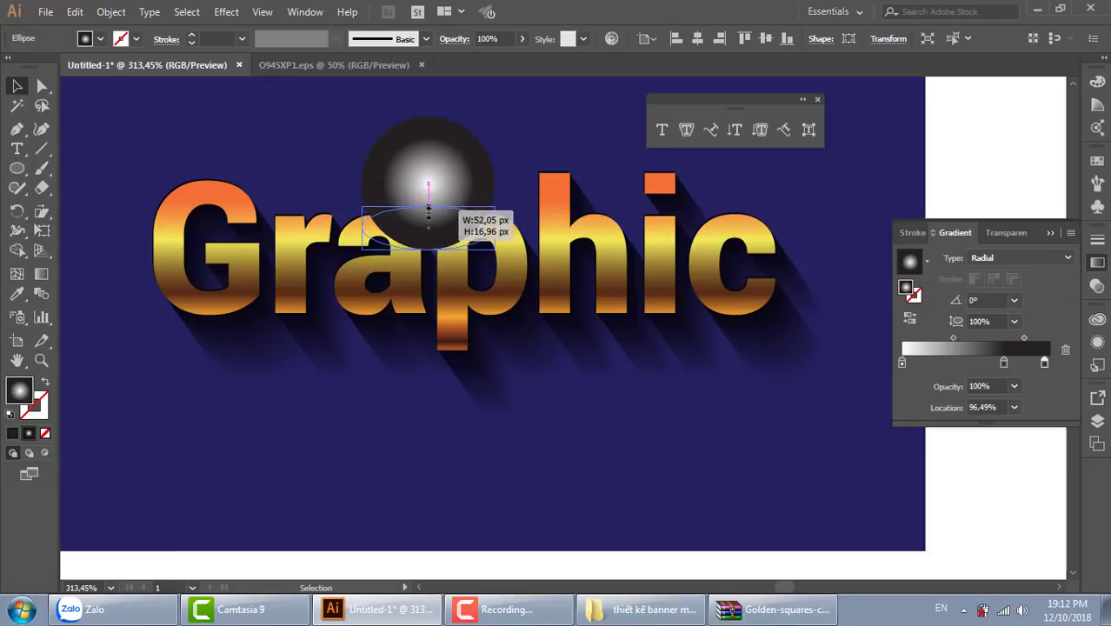
left_click(1099, 288)
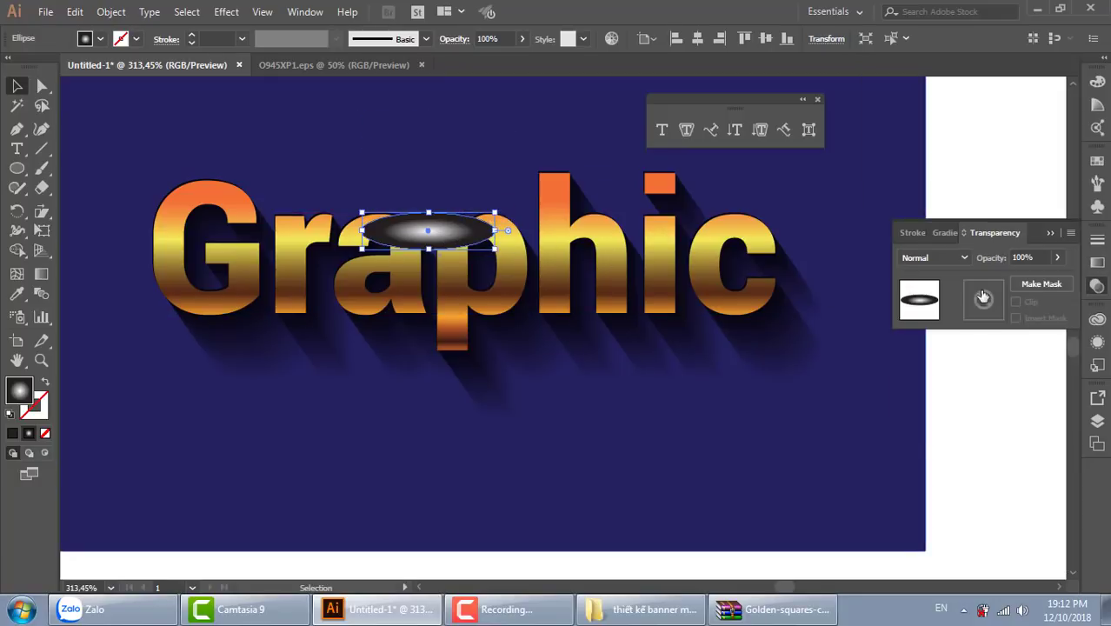
left_click(935, 257)
left_click(944, 390)
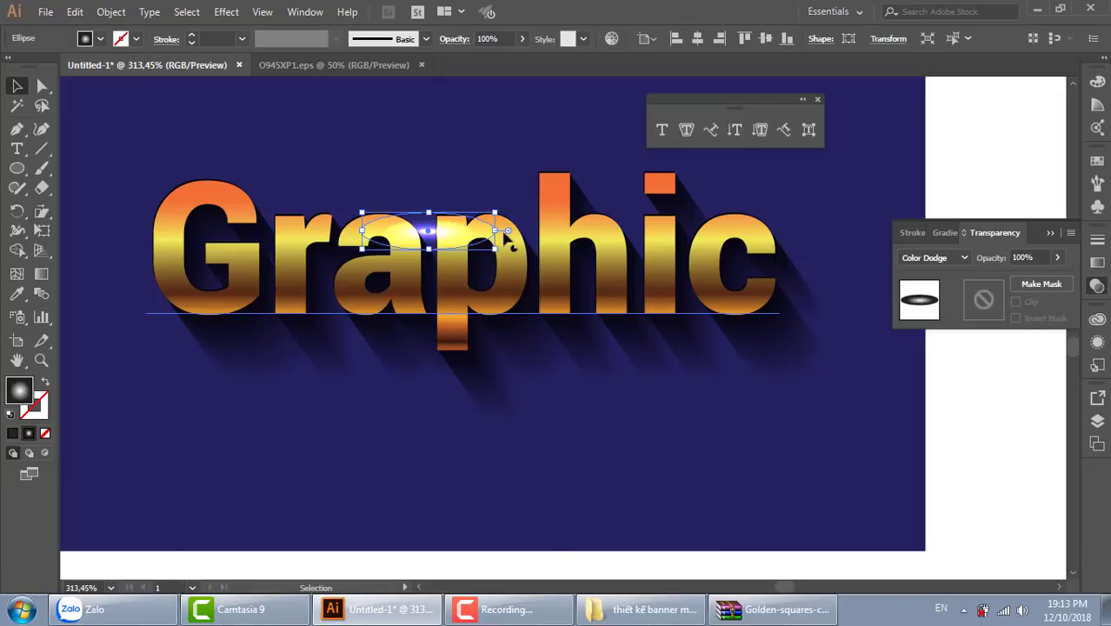
Step: Widen the highlight ellipse, raise it to the letter tops, and make it taller
left_click_drag(495, 231, 731, 231)
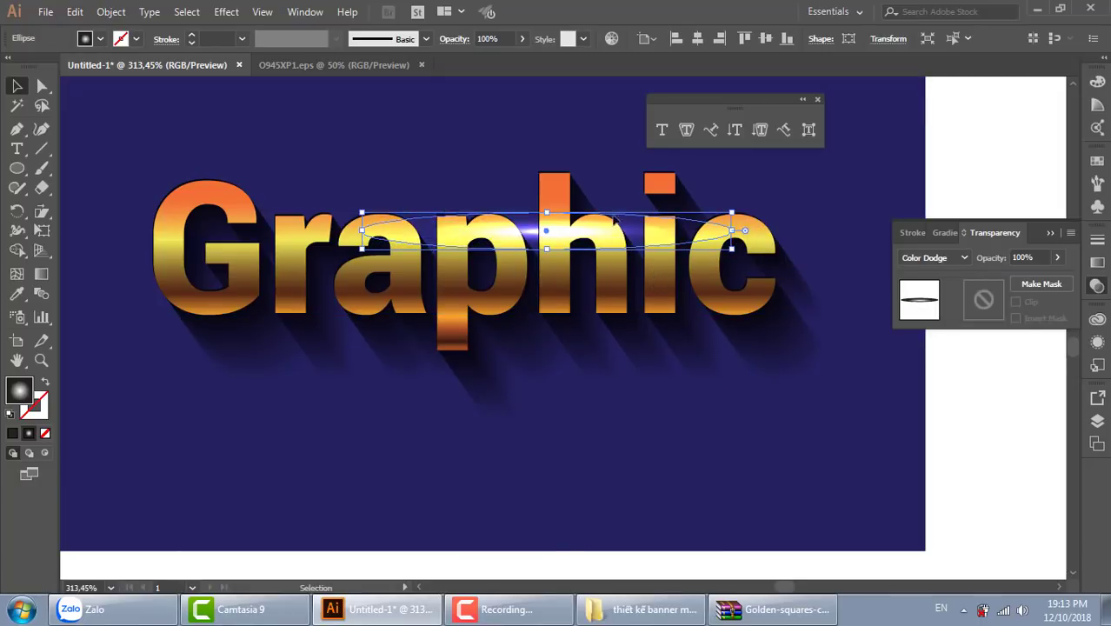
left_click_drag(623, 231, 614, 197)
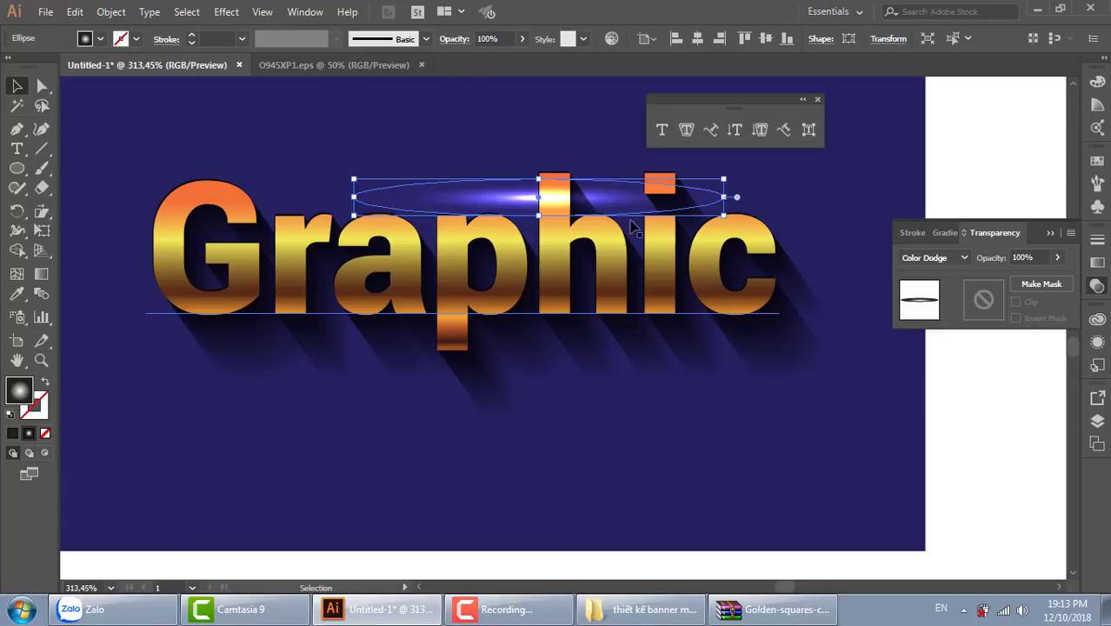
left_click_drag(539, 179, 538, 155)
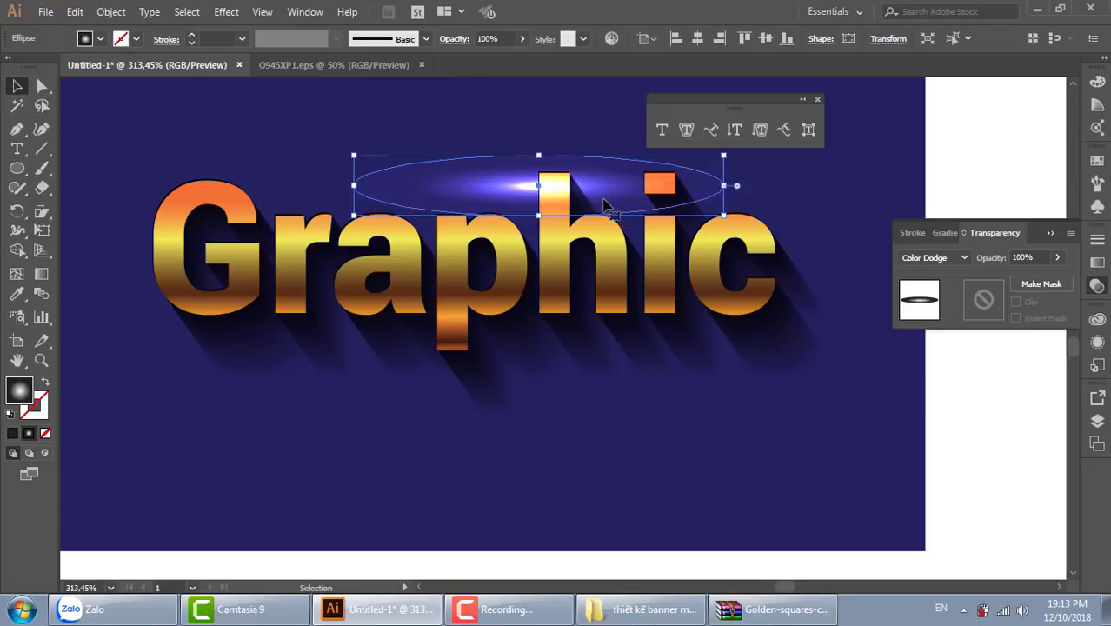
Step: Apply a Gaussian Blur of about 6.7 px radius to the top highlight
left_click(225, 12)
mouse_move(261, 284)
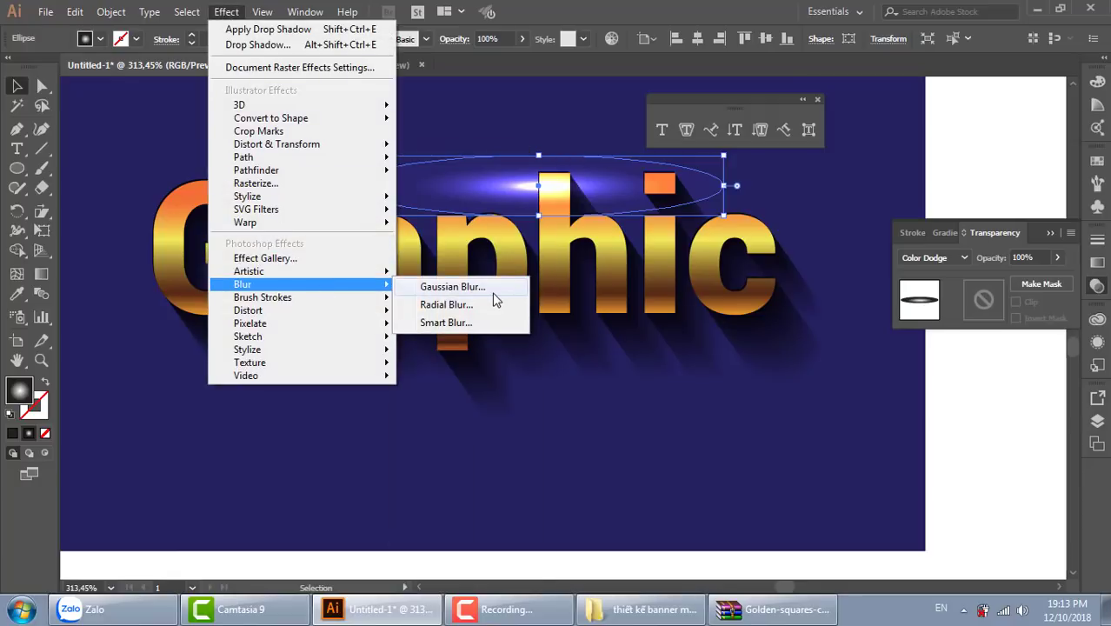
left_click(452, 287)
left_click(668, 244)
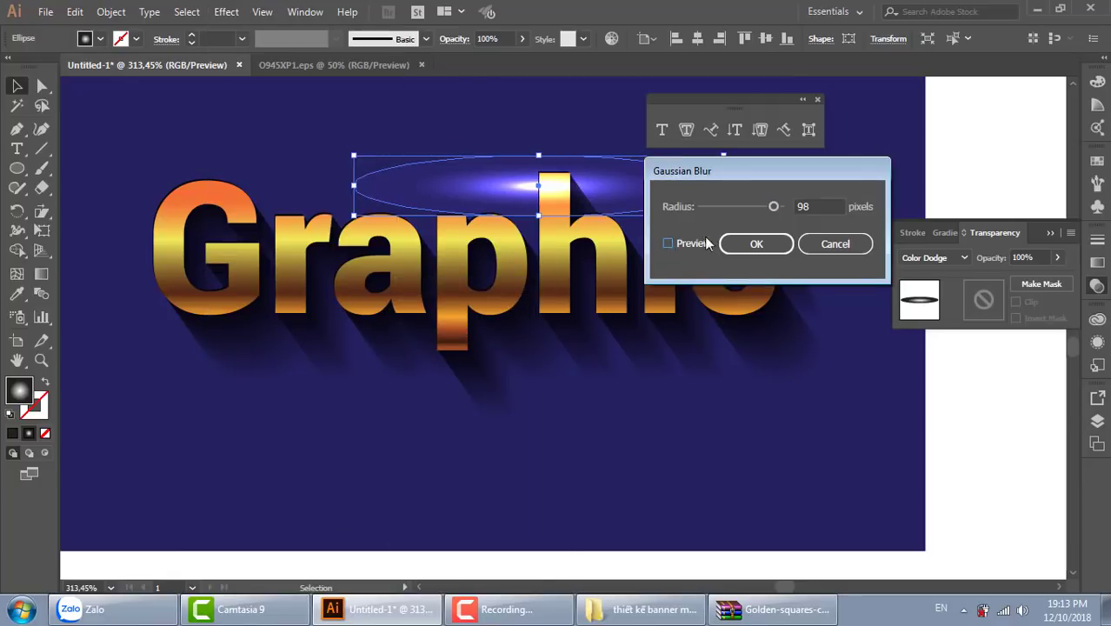
left_click_drag(736, 207, 727, 207)
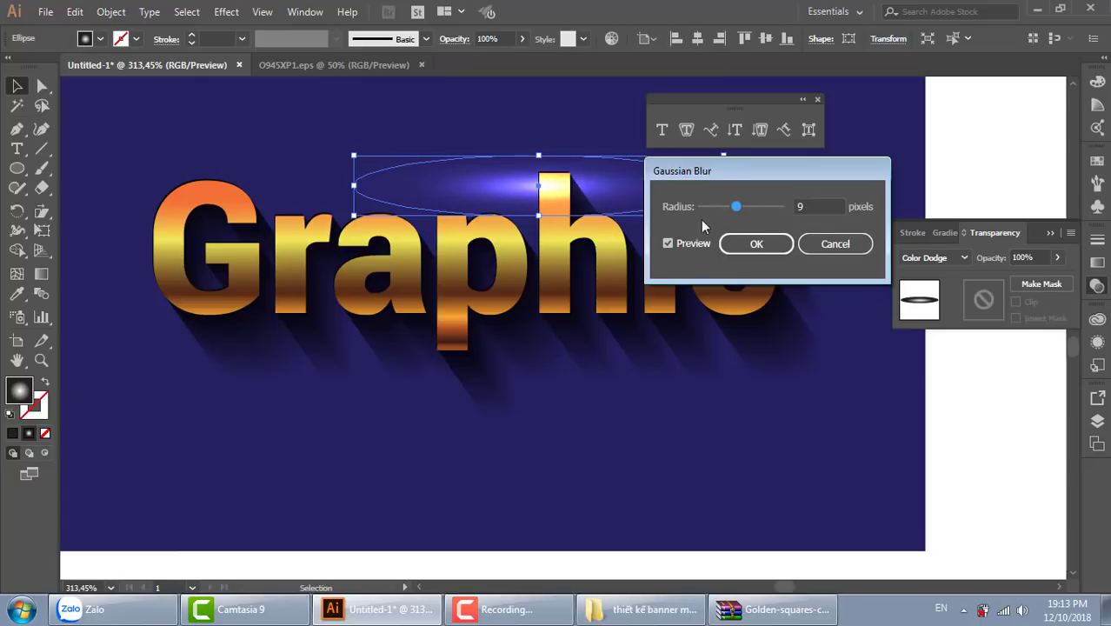
left_click(741, 243)
Step: Duplicate the glow, stretch it wider, and flatten it into a thin band across the letters' middle
left_click_drag(581, 198, 579, 260)
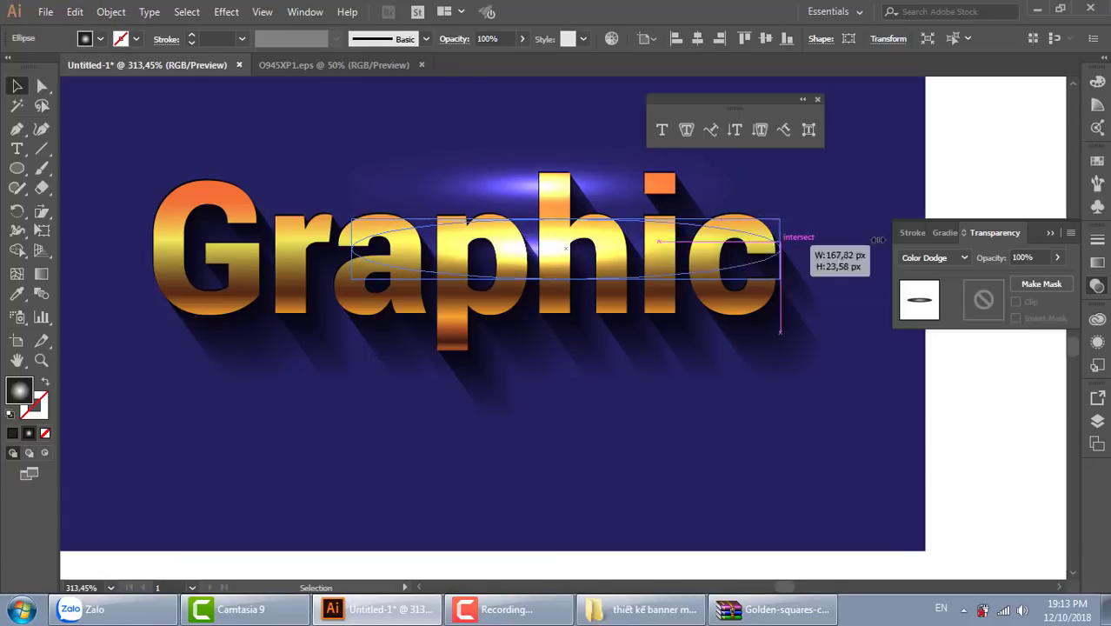
left_click_drag(721, 249, 891, 249)
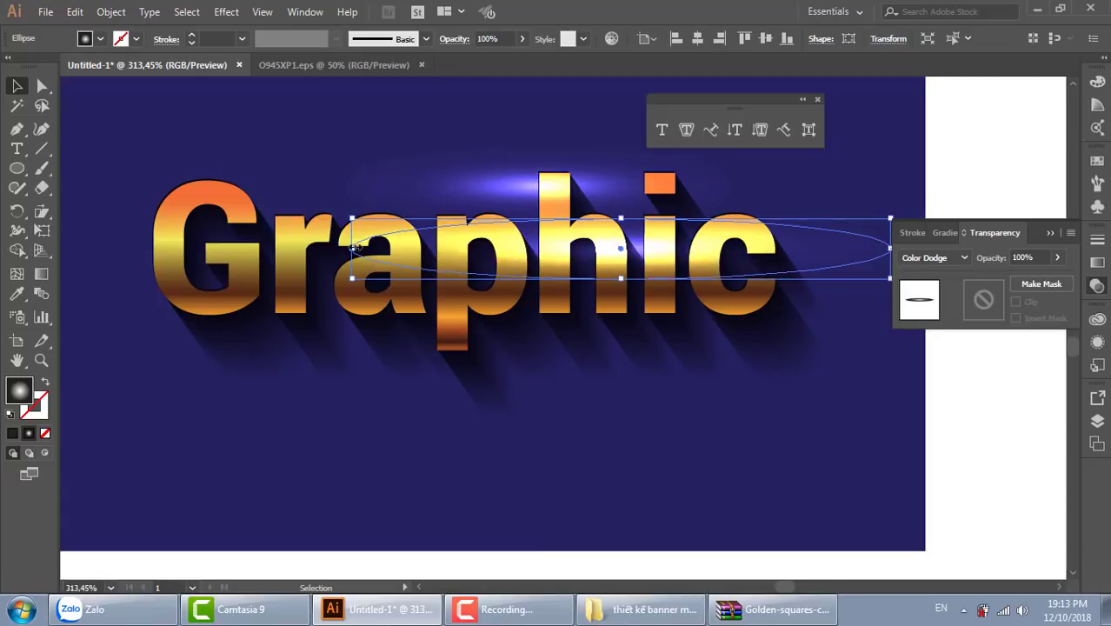
left_click_drag(353, 249, 259, 248)
mouse_move(574, 278)
left_mouse_down()
mouse_move(574, 245)
mouse_move(493, 322)
left_mouse_up()
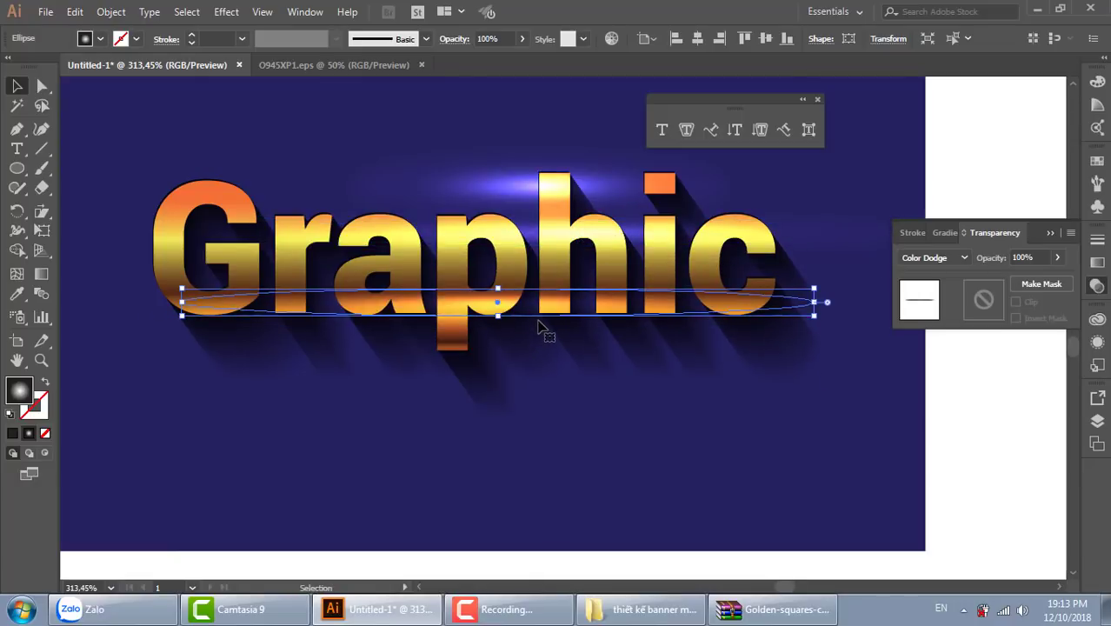
left_click_drag(539, 323, 322, 252)
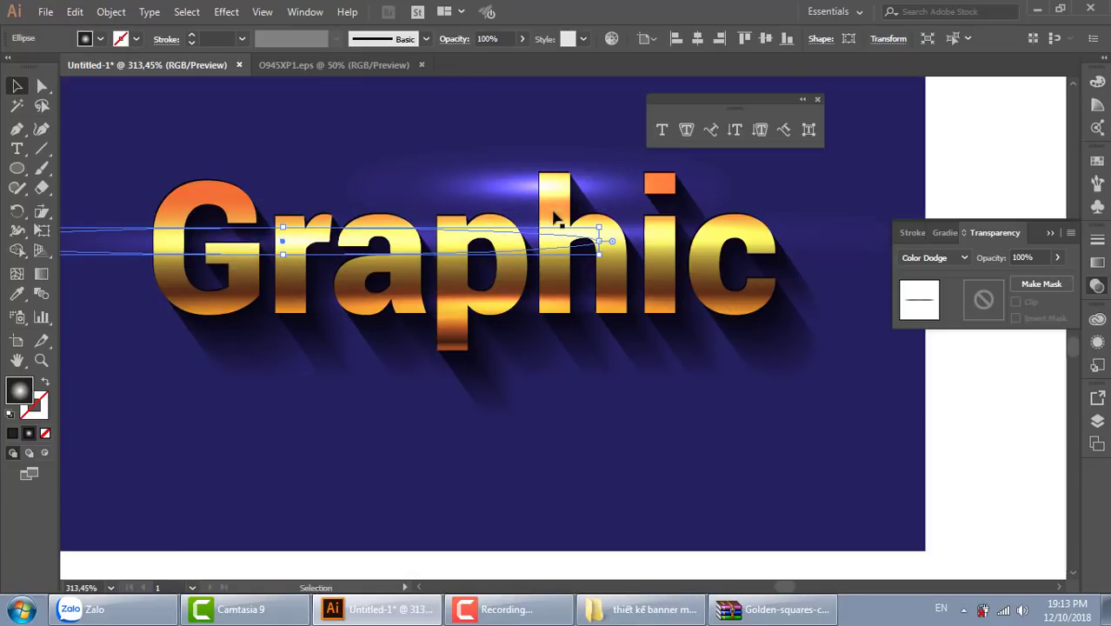
Step: Group the three glow ellipses with Ctrl+G
left_click(593, 214, "shift")
left_click(557, 310, "shift")
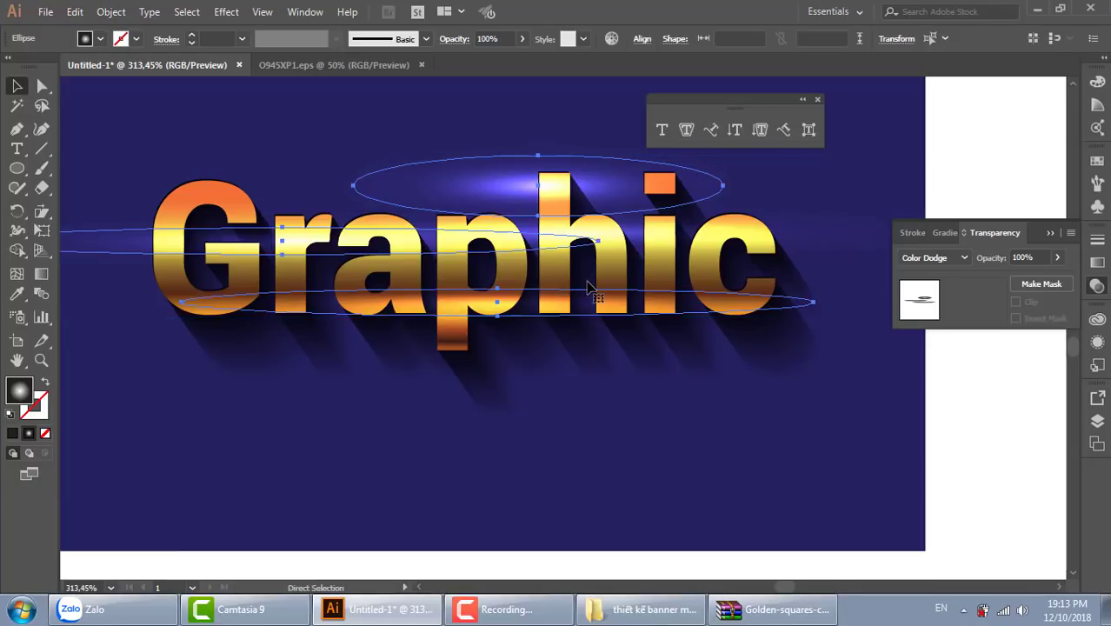
key("ctrl+g")
Step: Place the orange text copy over the gold lettering and bring it to the front
key("ctrl+minus")
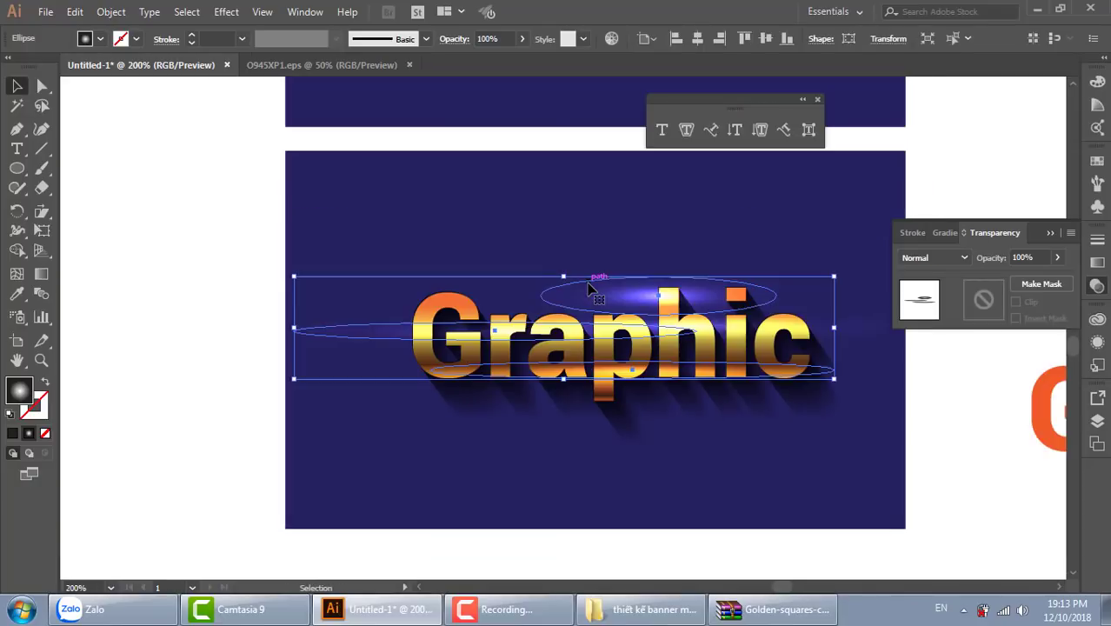
scroll(592, 376, "right", 3)
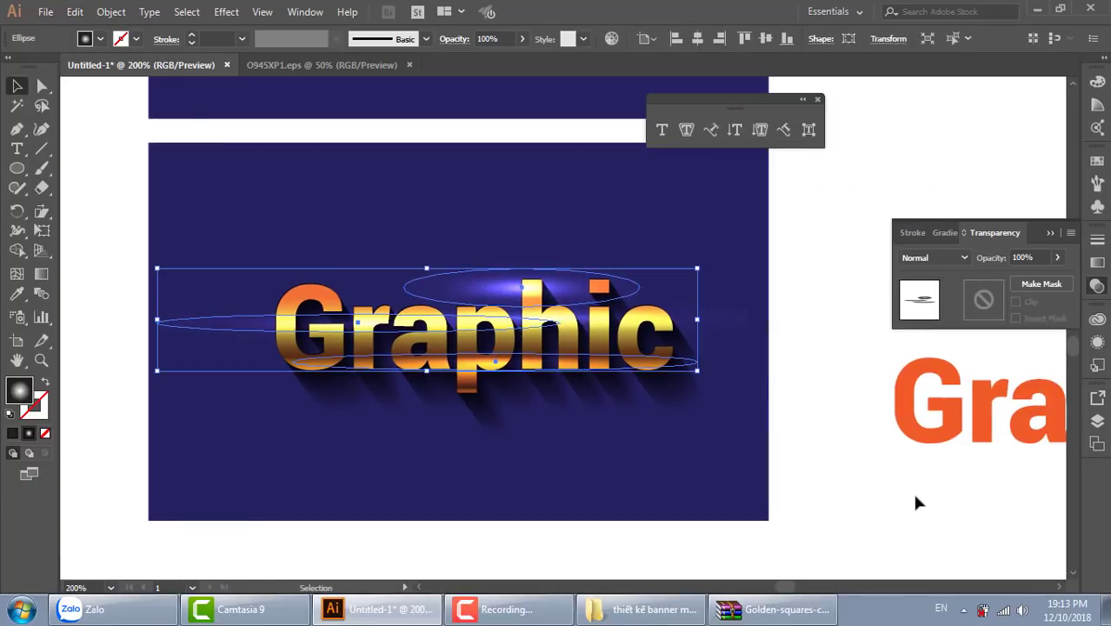
left_click(912, 490)
left_click(959, 432)
mouse_move(959, 433)
left_mouse_down()
mouse_move(532, 426)
mouse_move(334, 355)
left_mouse_up()
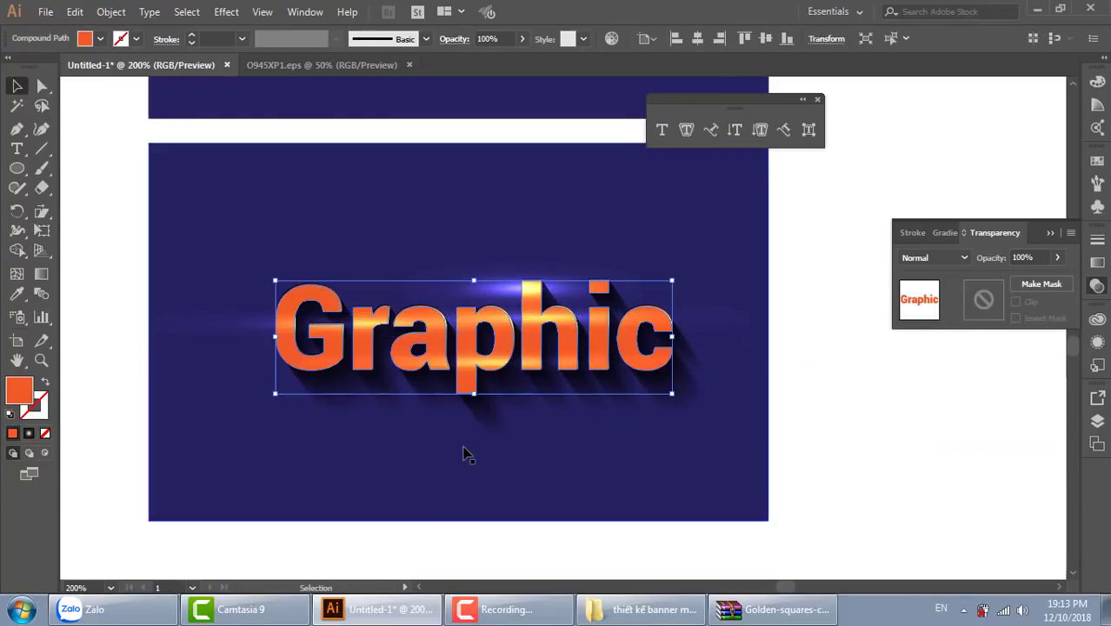
key("ctrl+shift+bracketright")
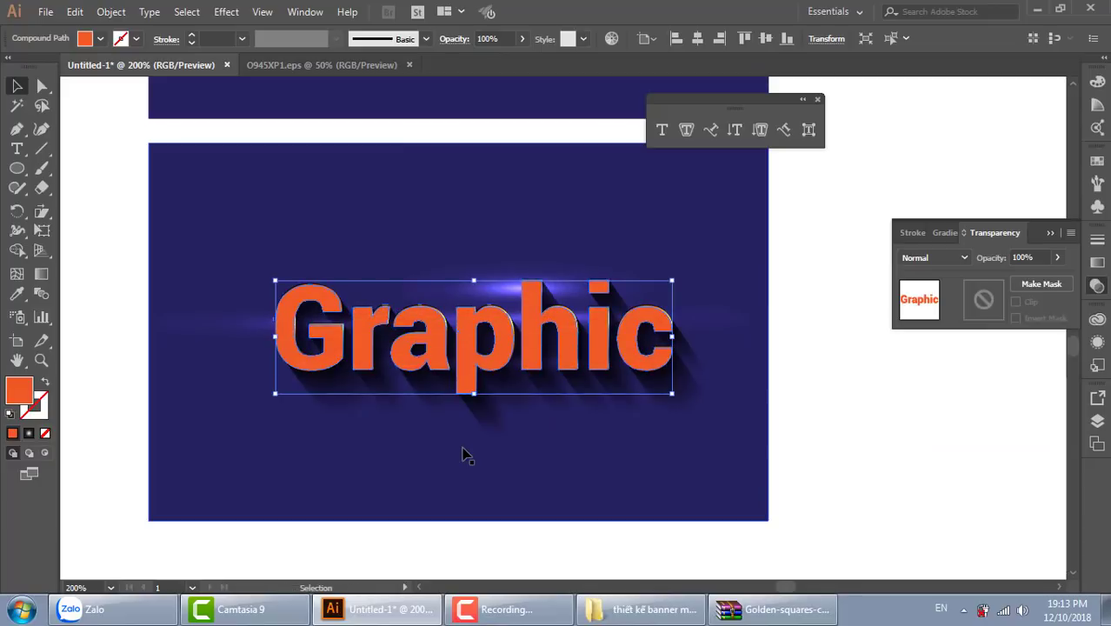
Step: Clip the glow group inside the orange text with a Ctrl+7 clipping mask
left_click(509, 303)
left_click(572, 359, "shift")
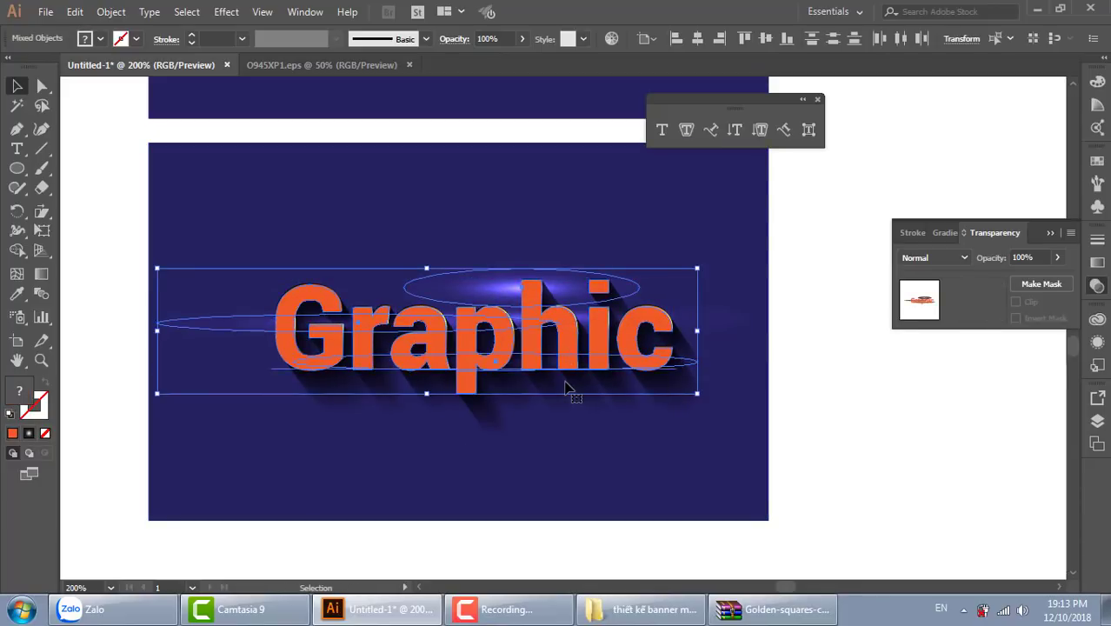
key("a")
key("v")
key("ctrl+7")
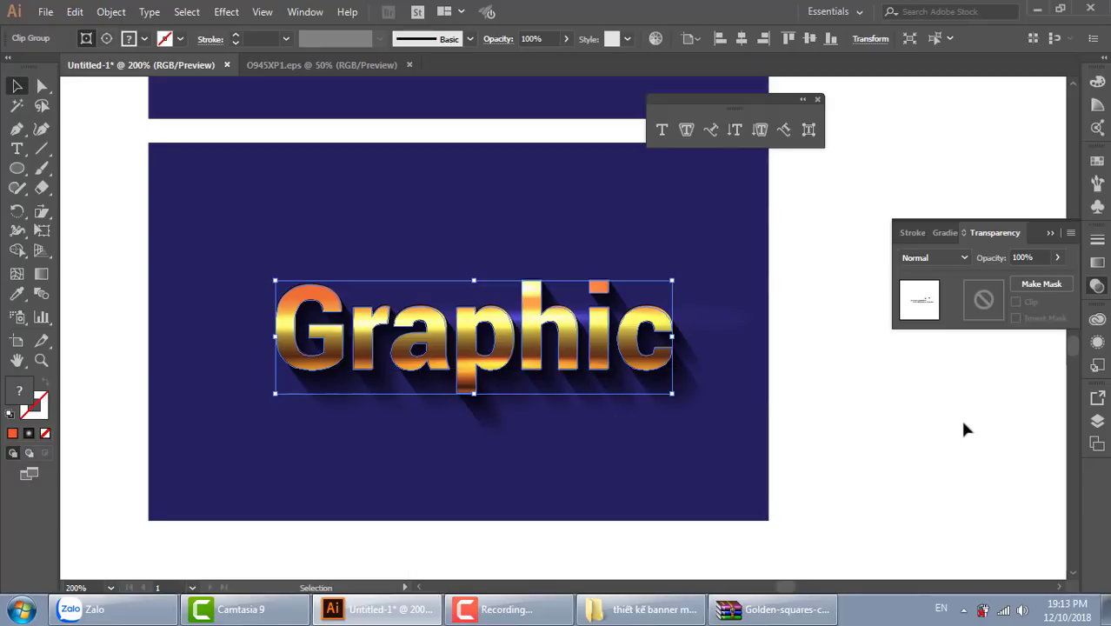
Step: Try moving the glow and lettering down the panel, undo each move, then select the navy panel
left_click(961, 427)
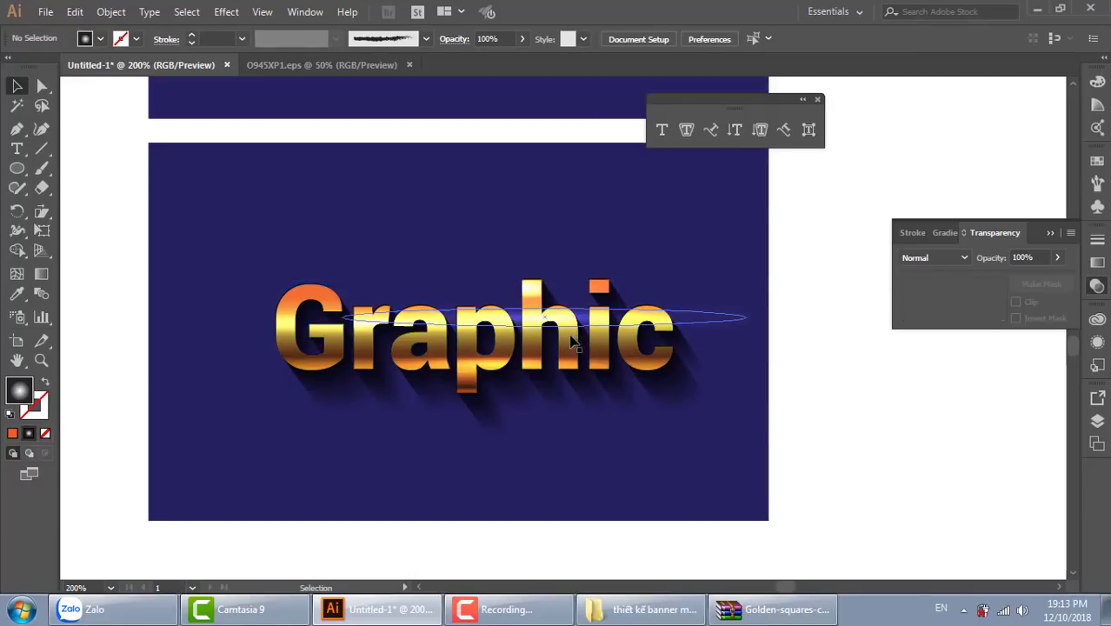
left_click_drag(628, 320, 633, 503)
key("ctrl+z")
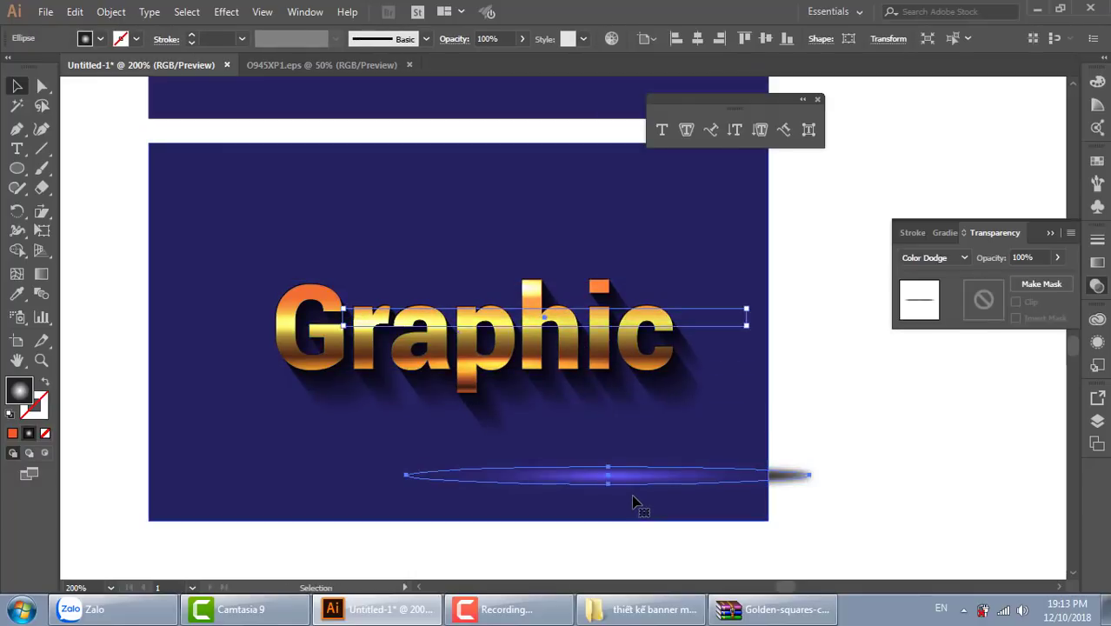
left_click(633, 502)
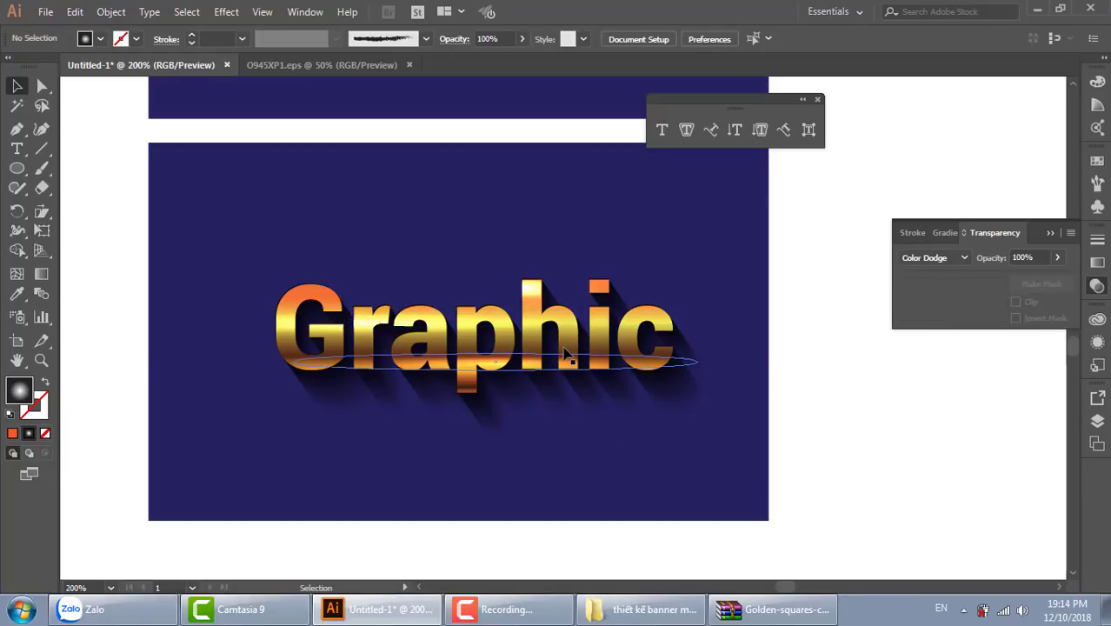
left_click_drag(562, 389, 602, 541)
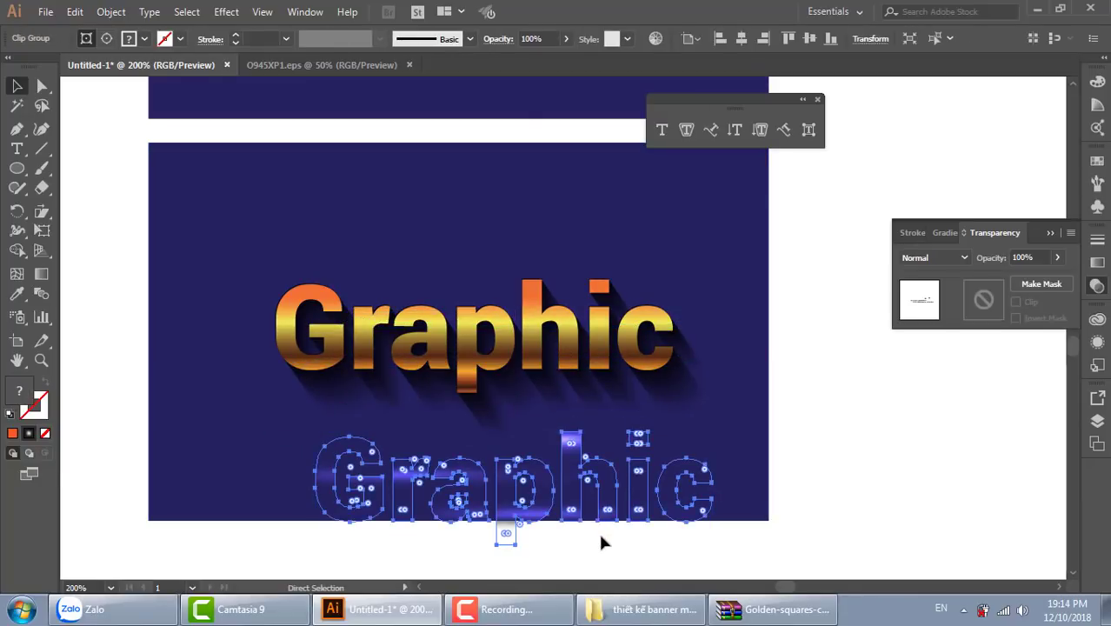
key("ctrl+z")
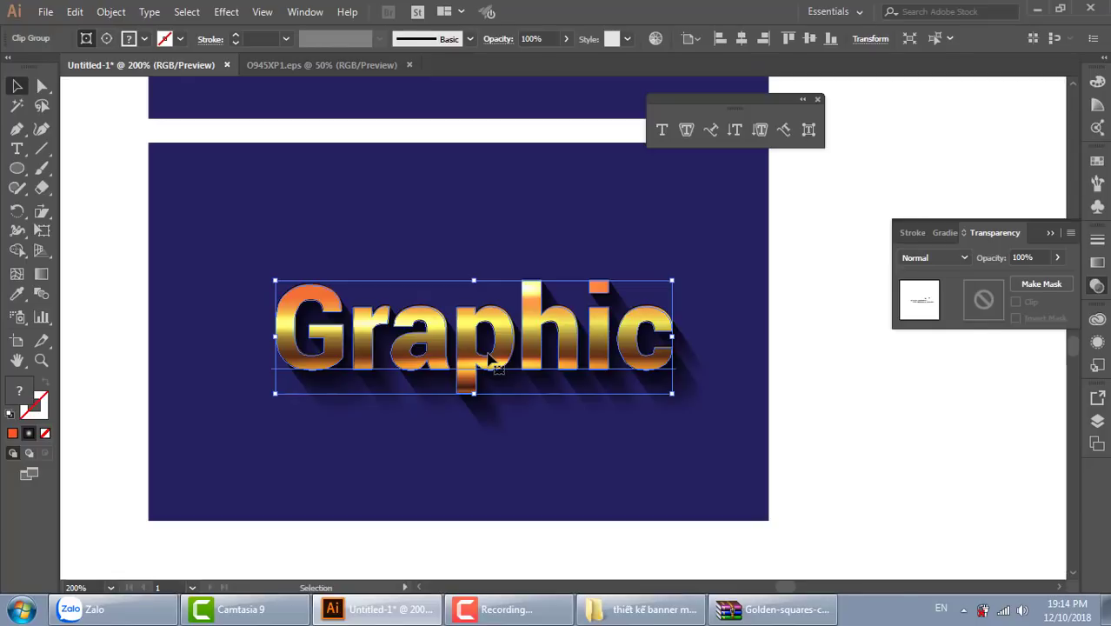
left_click_drag(405, 384, 434, 446)
key("ctrl+z")
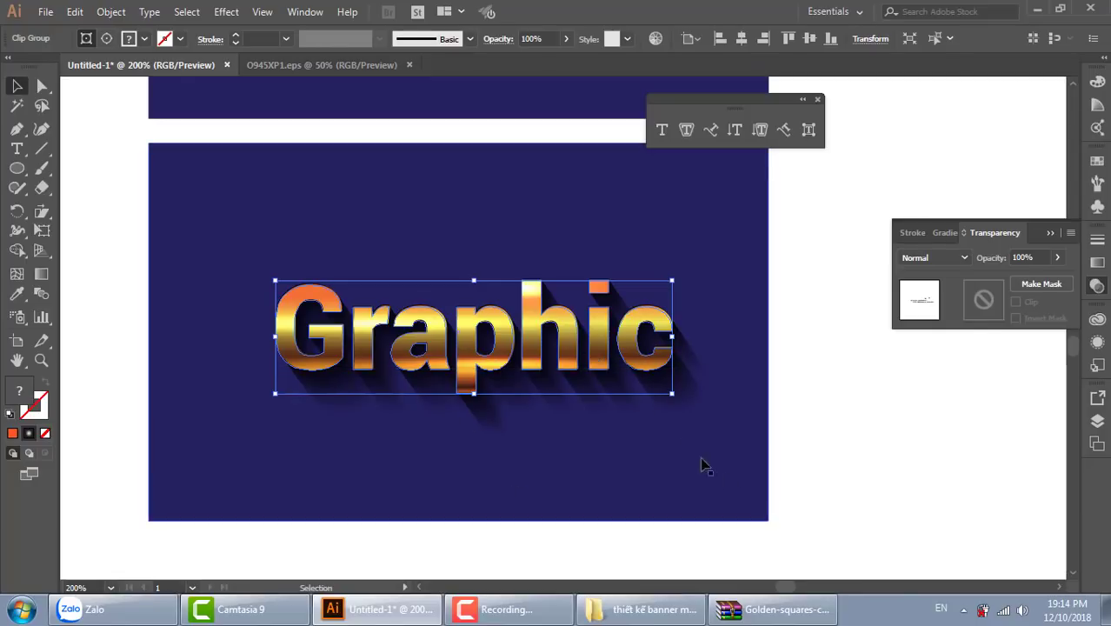
left_click(757, 502)
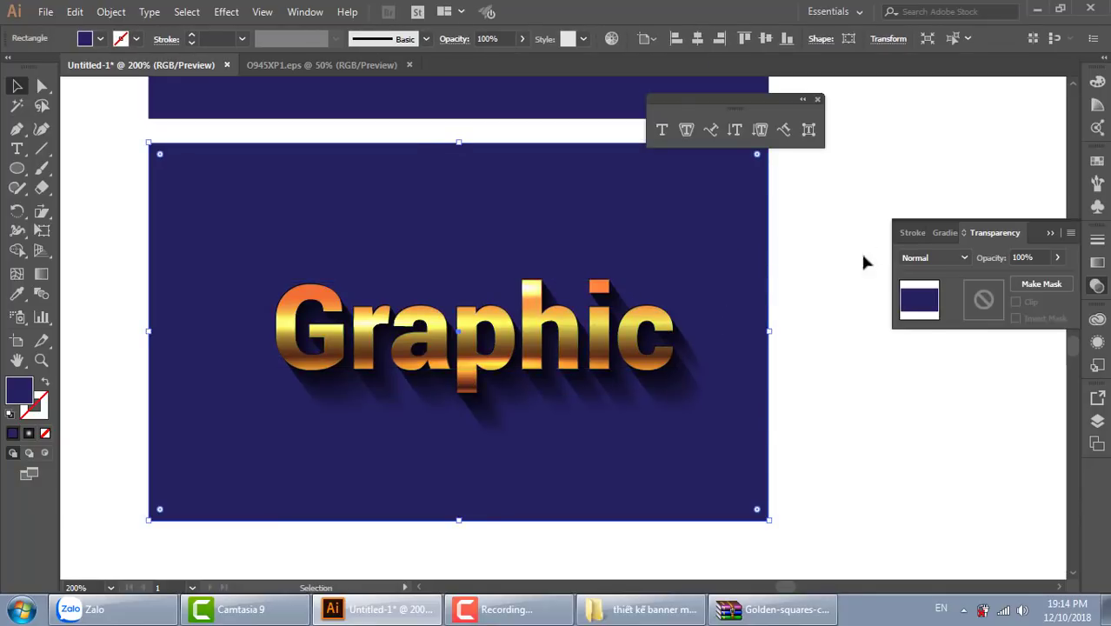
Step: Change the background panel's fill to the darker navy 0A0A33
double_click(21, 390)
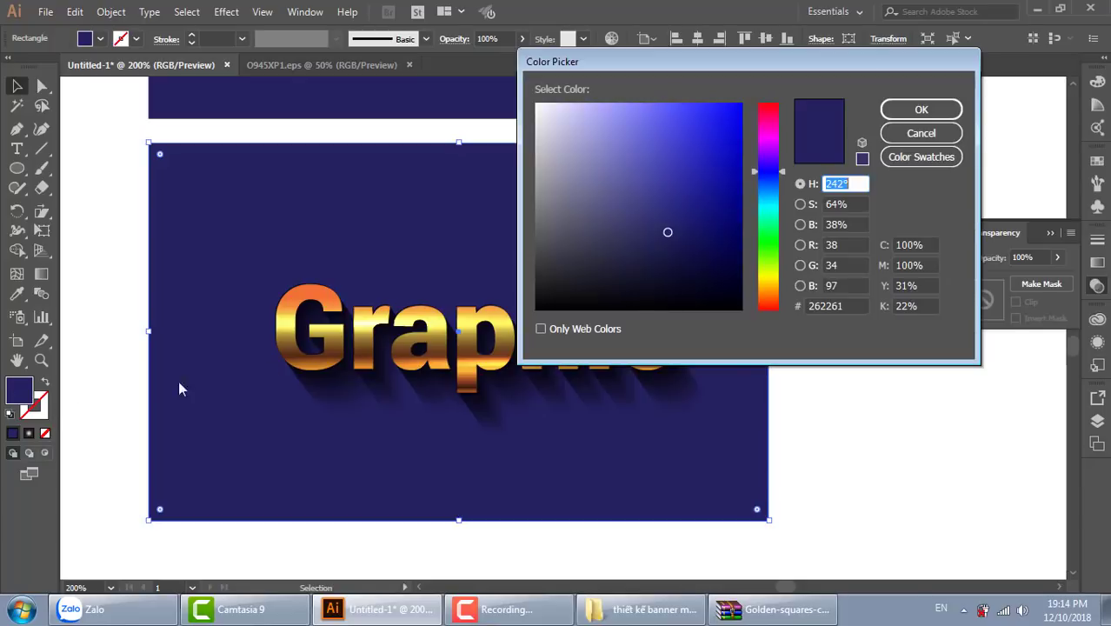
left_click_drag(666, 253, 701, 268)
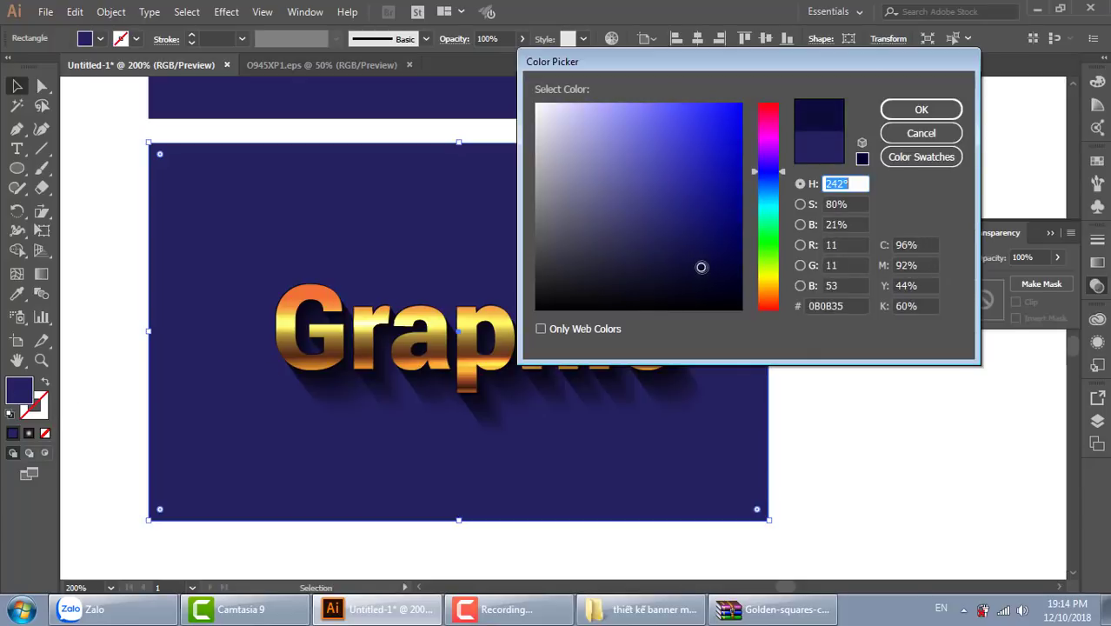
left_click(922, 110)
left_click(841, 370)
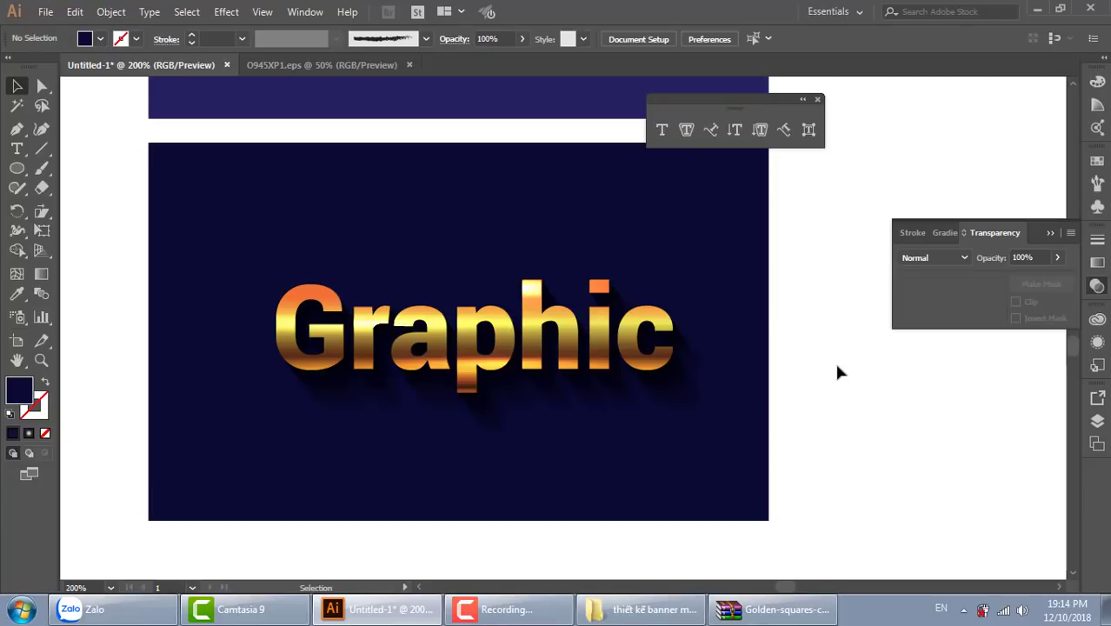
Step: Zoom out, centre the view, and select all the artwork on the canvas
key("ctrl+minus")
key("ctrl+minus")
key("ctrl+minus")
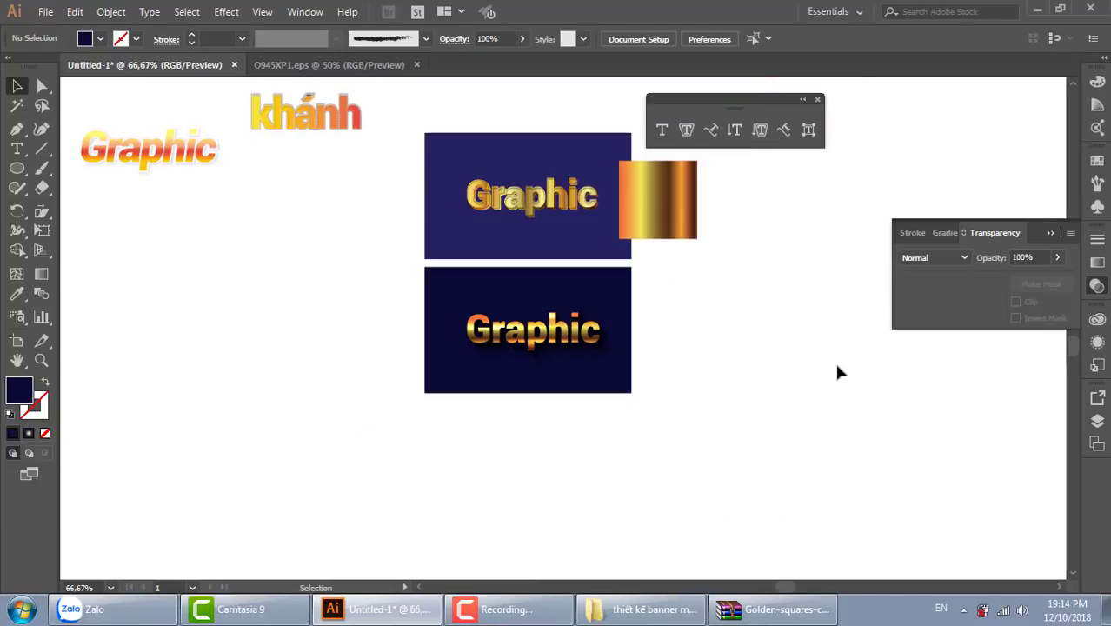
left_click_drag(617, 358, 787, 457)
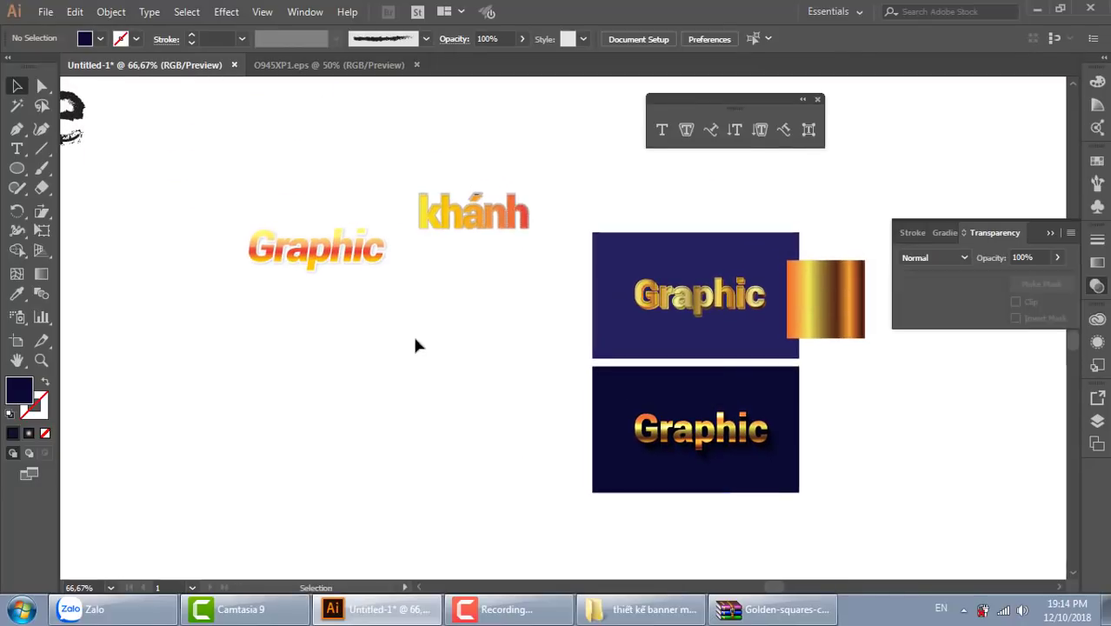
left_click_drag(215, 171, 853, 504)
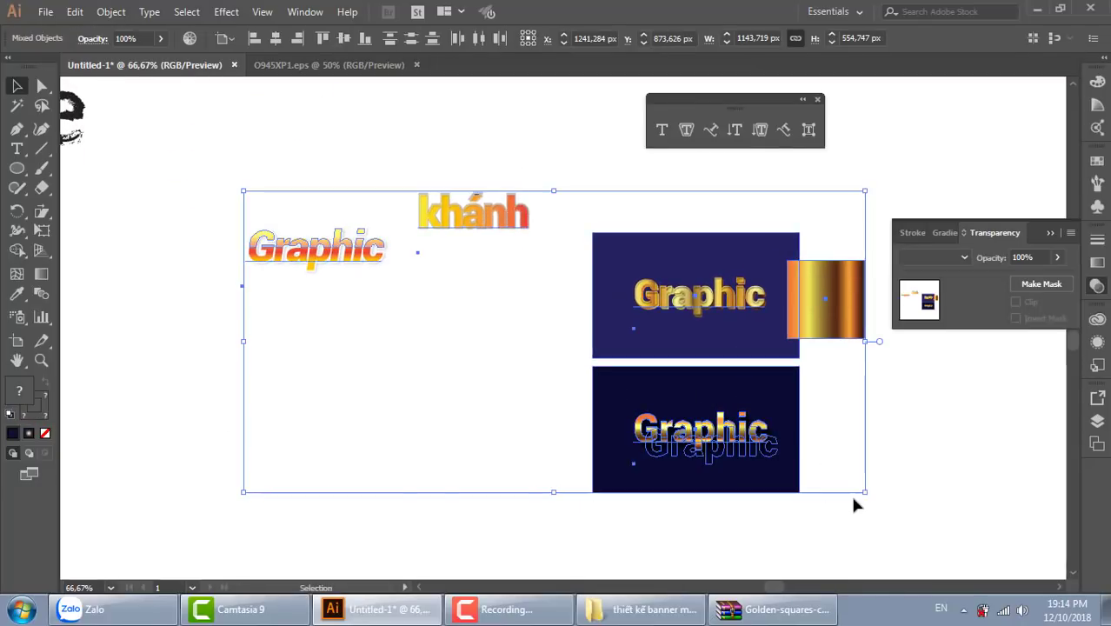
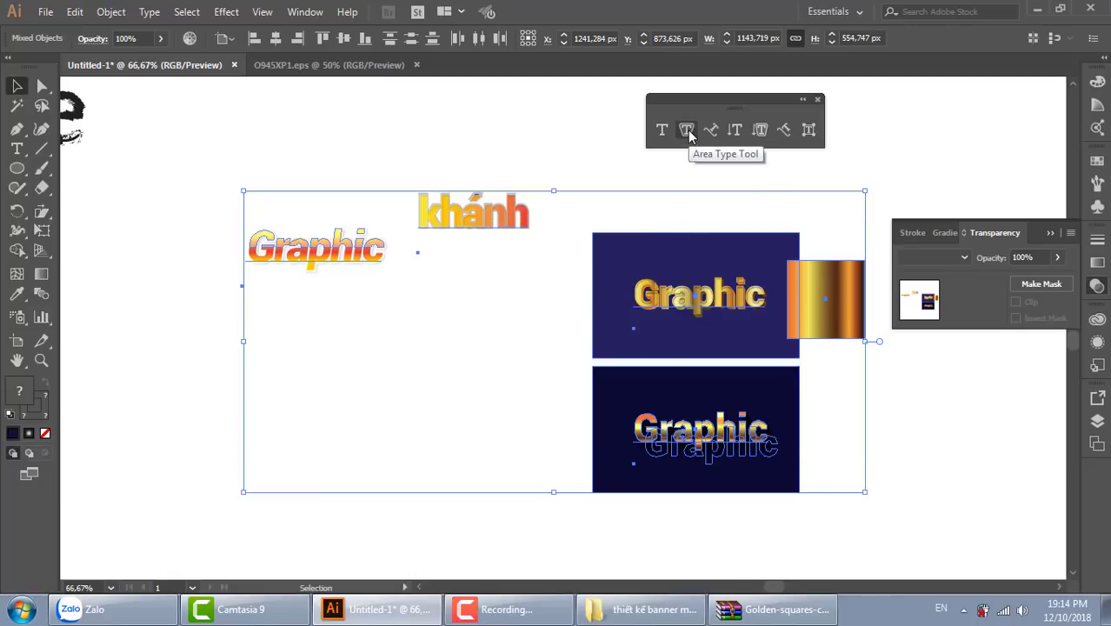
Step: Draw a closed quadrilateral with the Pen tool in an empty area of the canvas
left_click(20, 130)
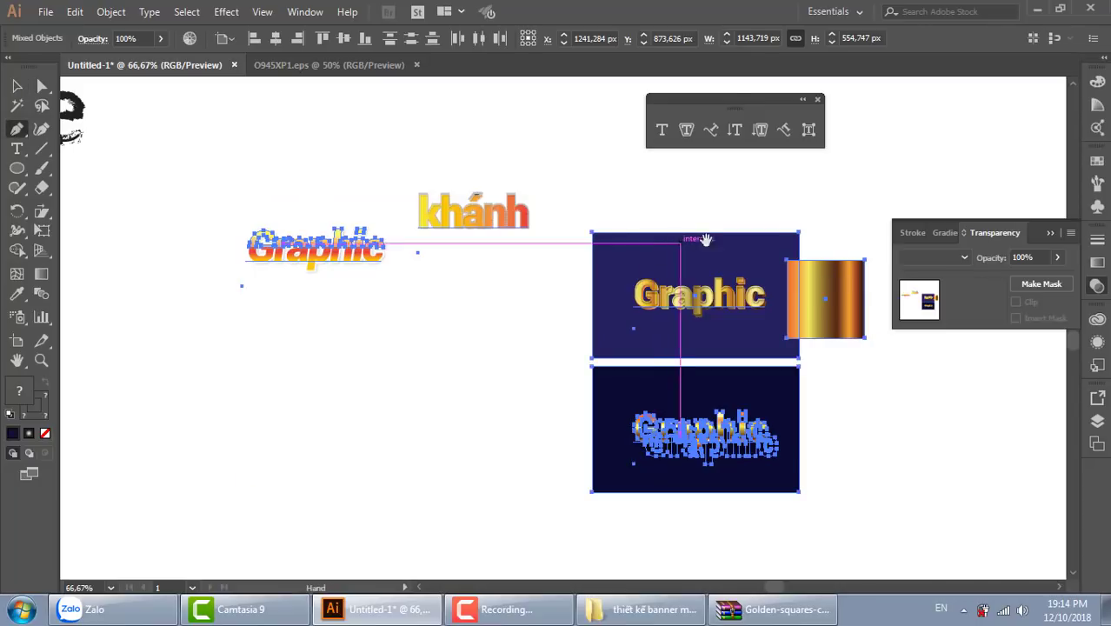
left_click_drag(708, 240, 0, 234)
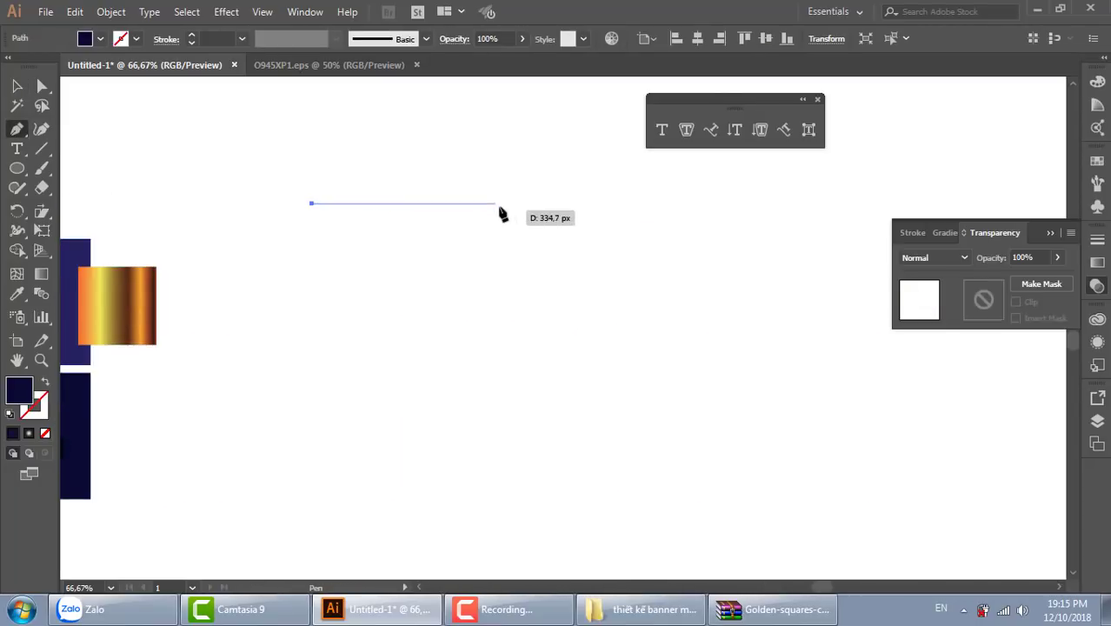
left_click(498, 203)
left_click(649, 383)
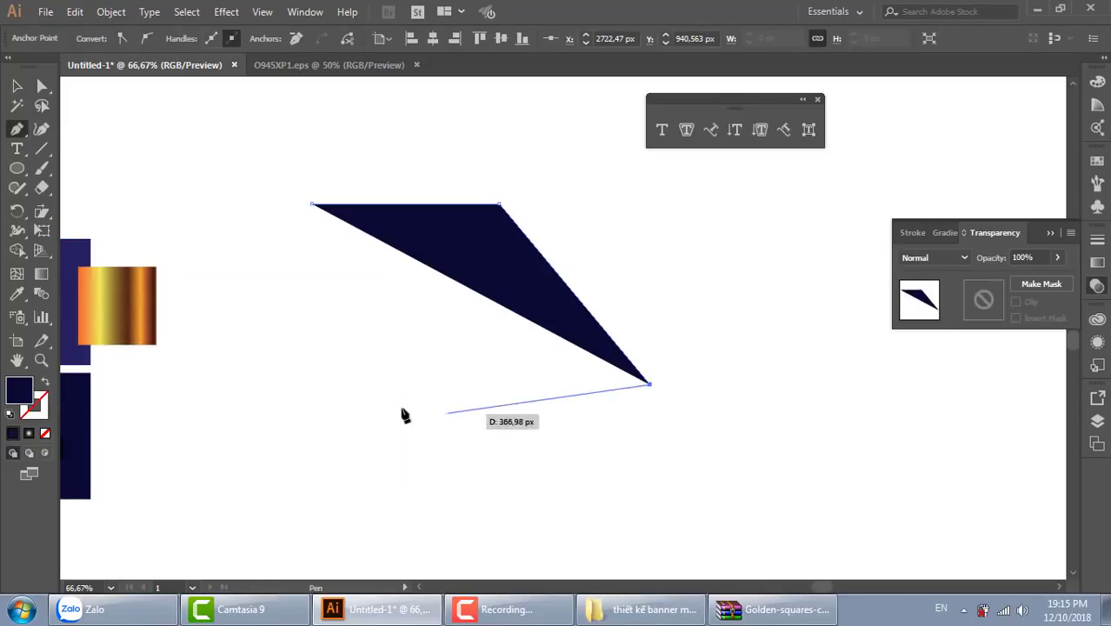
left_click(329, 383)
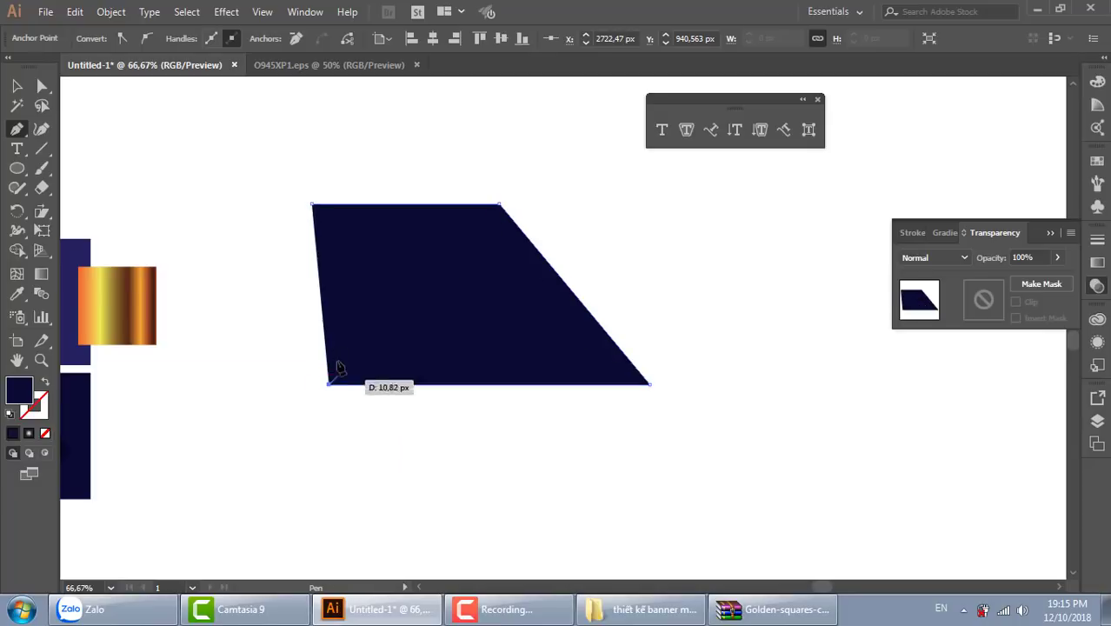
left_click(312, 203)
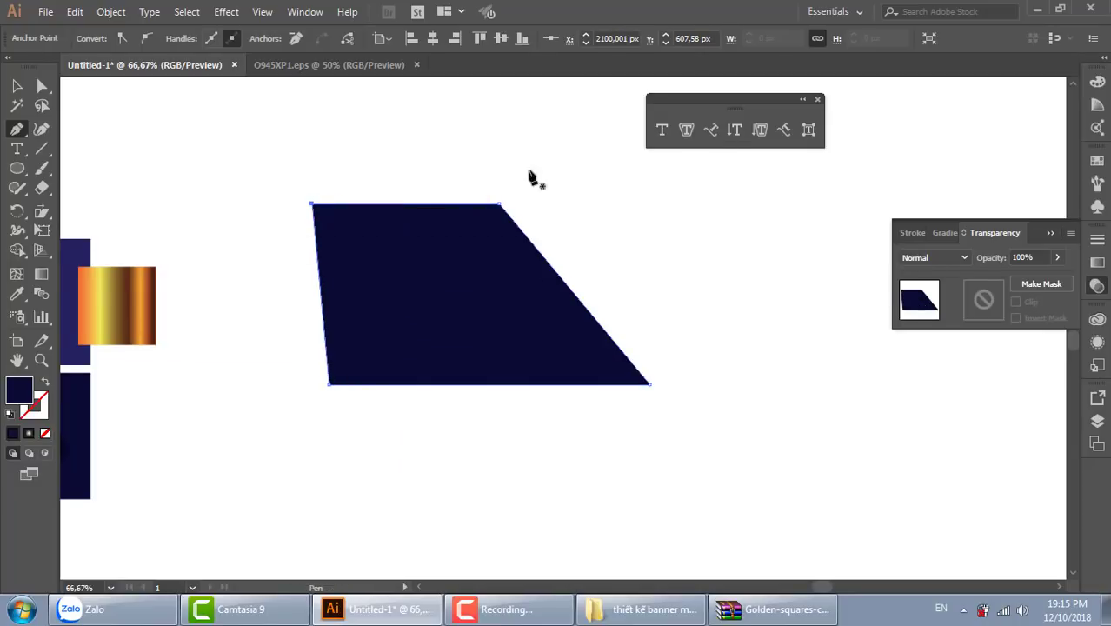
Step: Fill the quadrilateral with typed test text using Area Type, then delete the text object
left_click(686, 129)
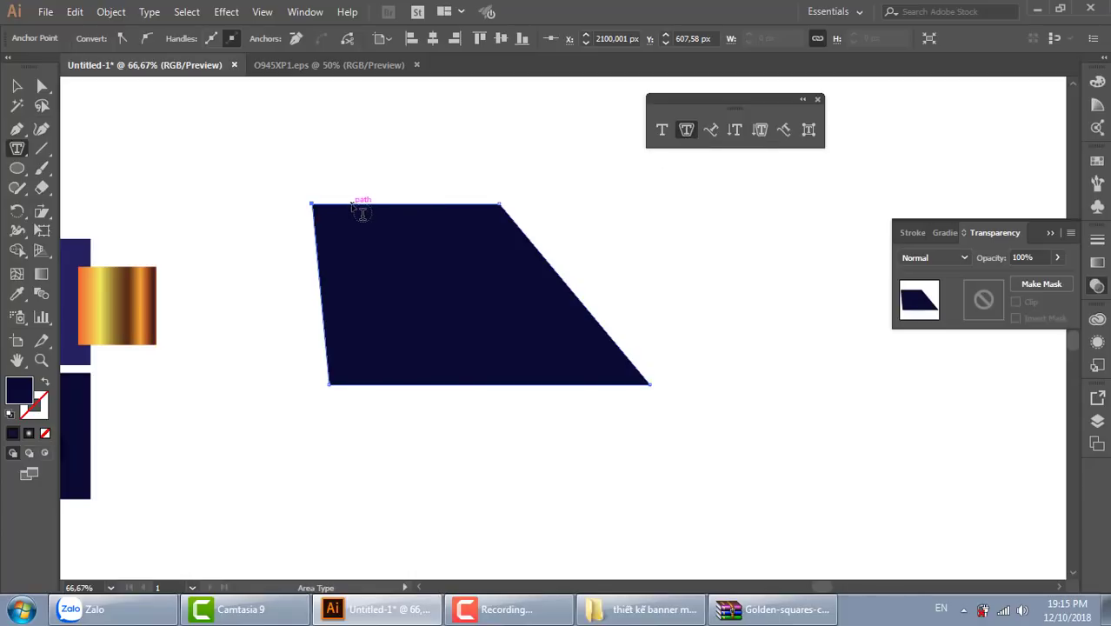
left_click(362, 209)
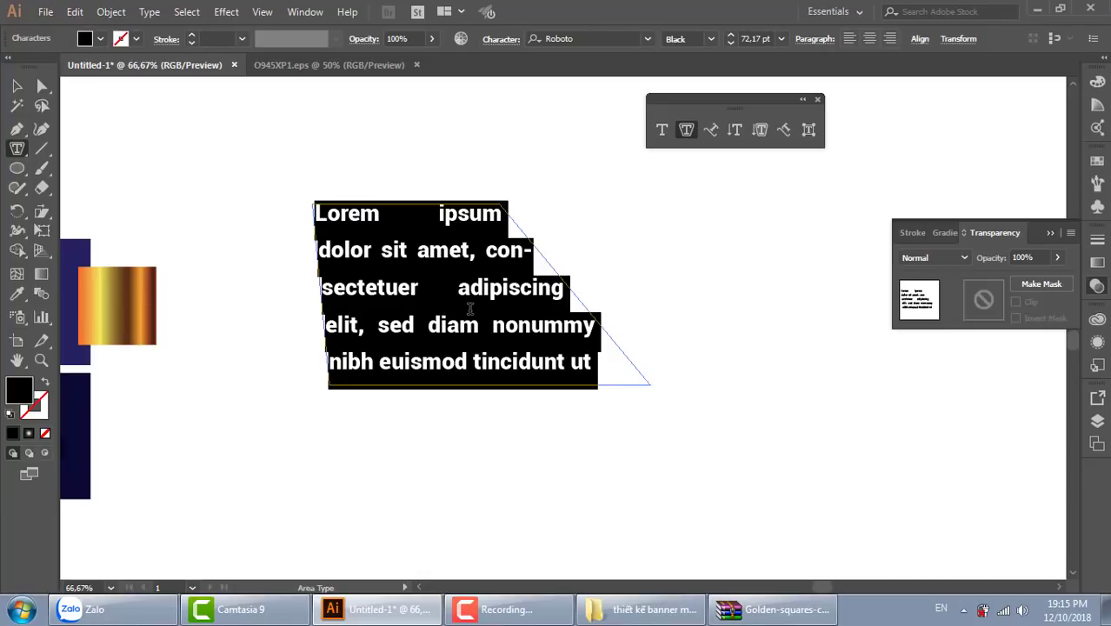
key("BackSpace")
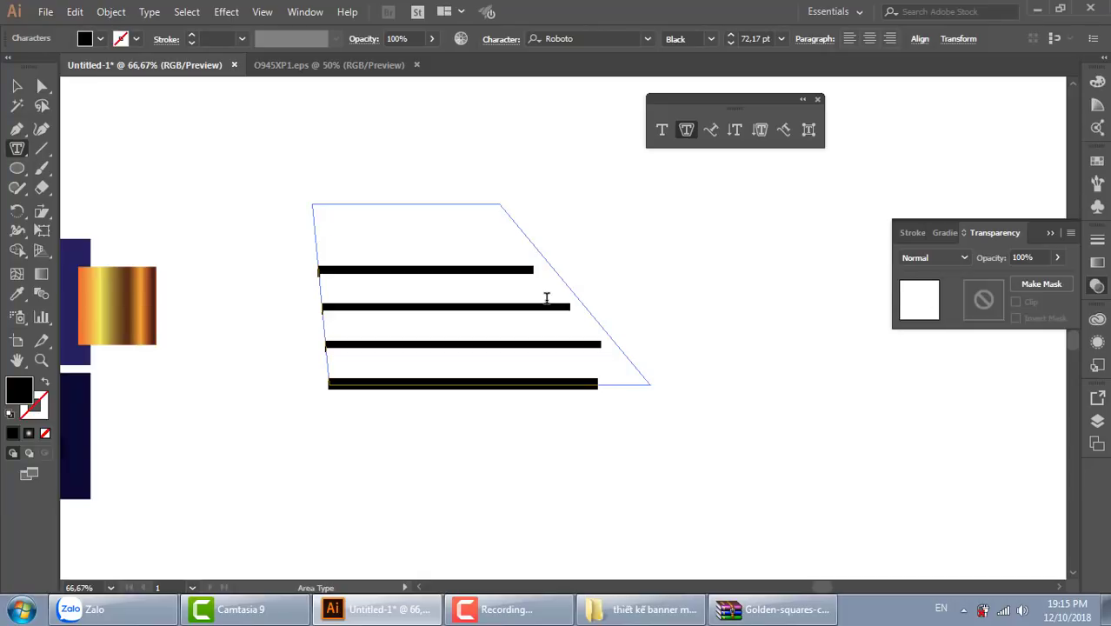
type("sdfjhsdfkjhdskjfhdaskjfsdkfhdaskjhfkjsdhf")
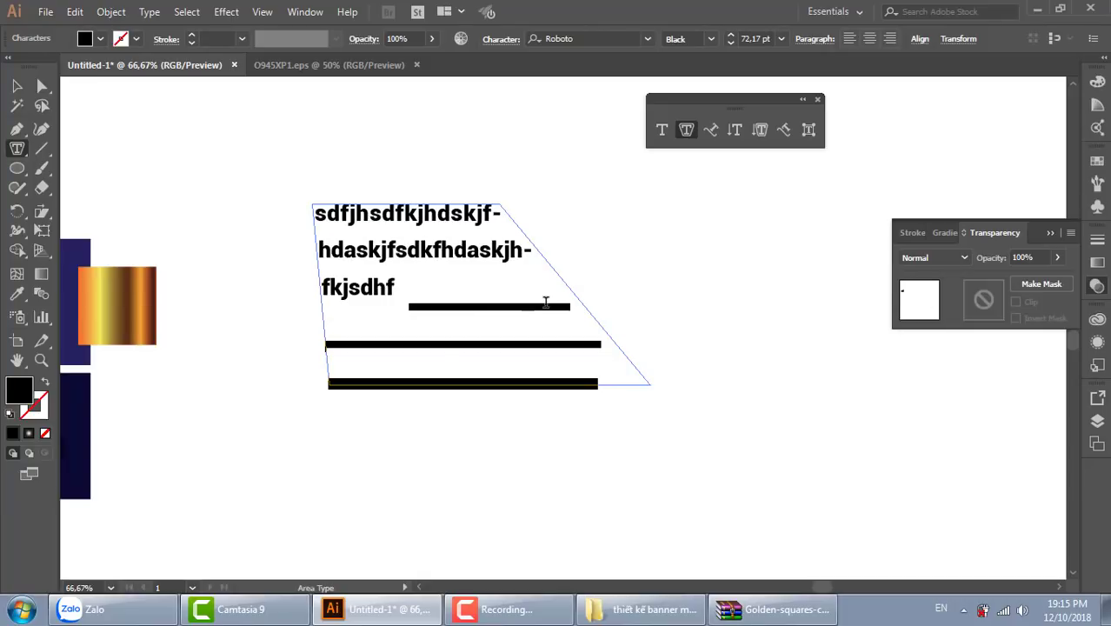
type("kjdsahkfjhdskshfkjajfhkjdsa")
key("ctrl+a")
type("fhdkjsahfkj")
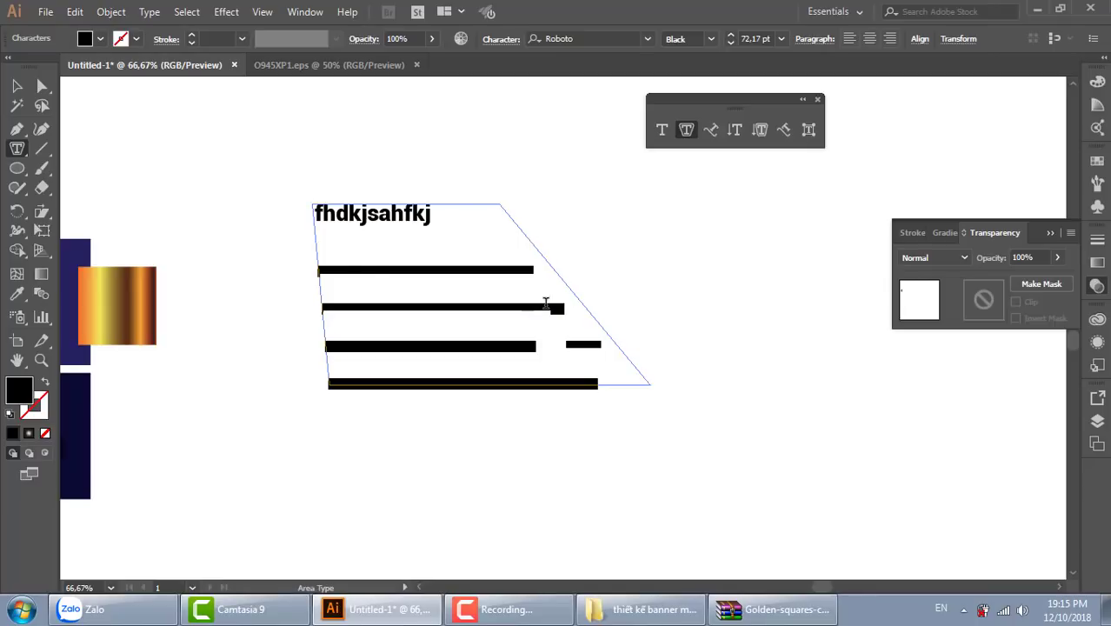
type("dshfkjdsahfkjds")
left_click(16, 86)
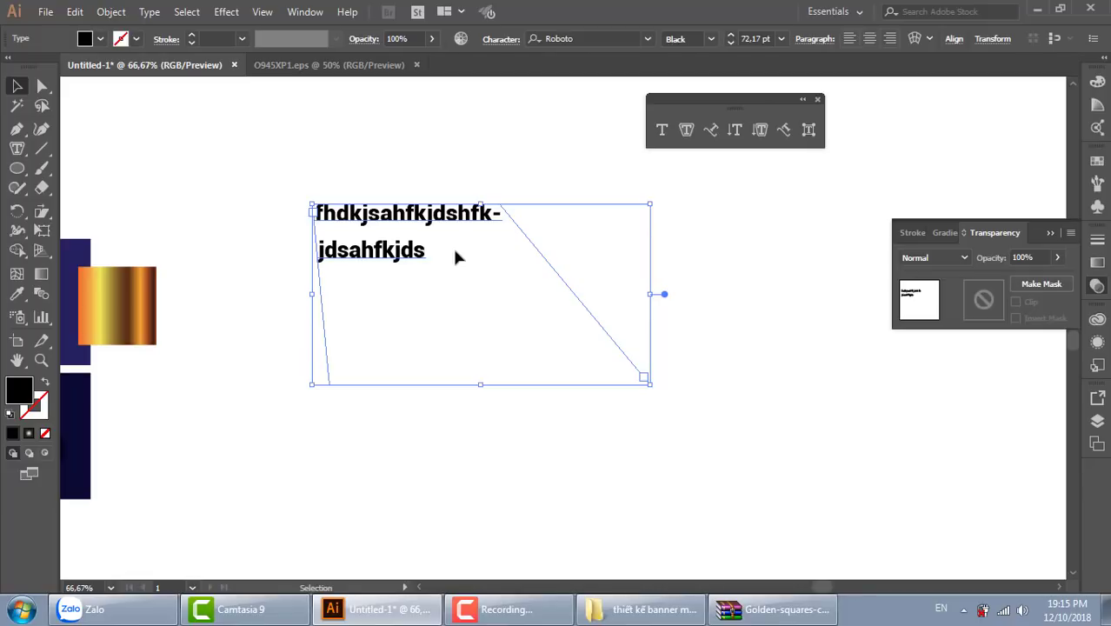
key("Delete")
Step: Set the Type tool's font size to 9 pt in the Character panel
key("t")
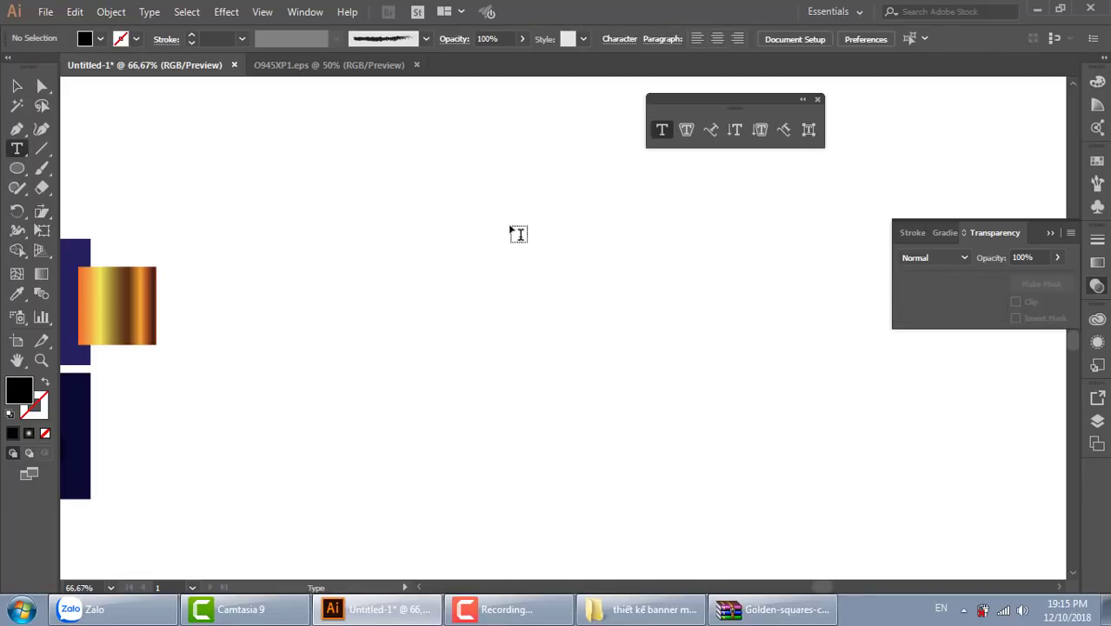
key("ctrl+t")
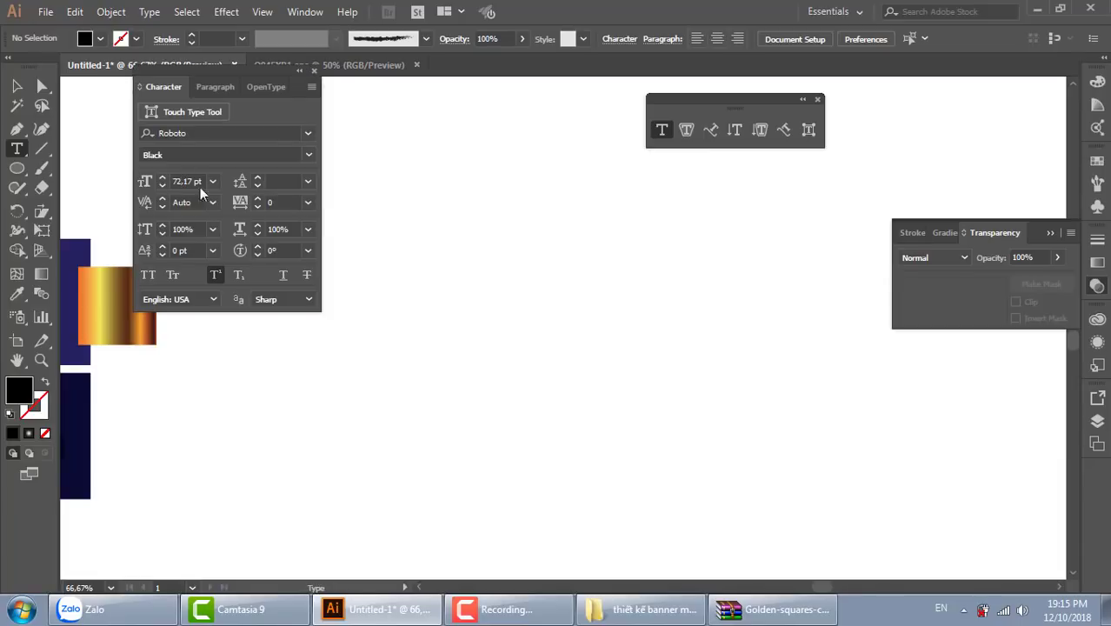
left_click(212, 180)
left_click(241, 275)
left_click(313, 70)
left_click(18, 169)
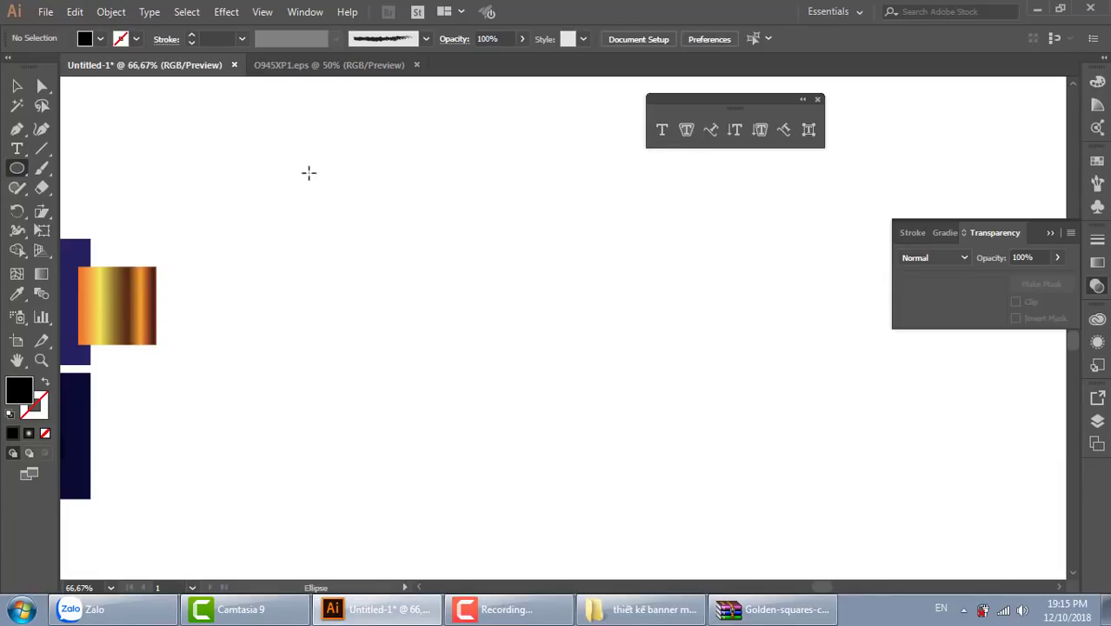
left_click_drag(309, 172, 613, 476)
left_click(686, 130)
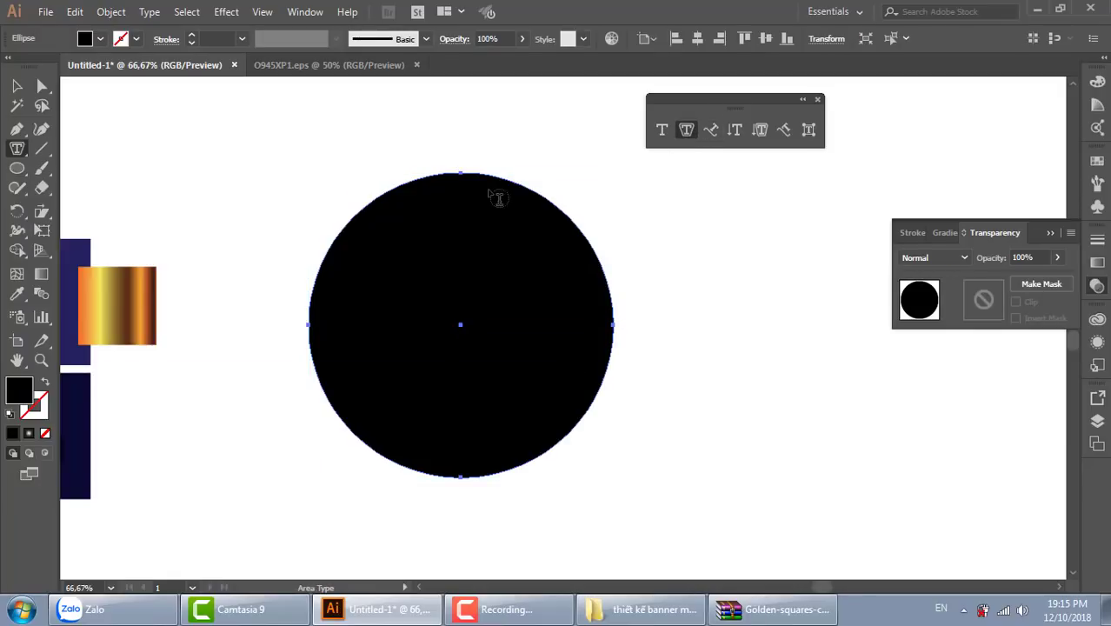
left_click(459, 175)
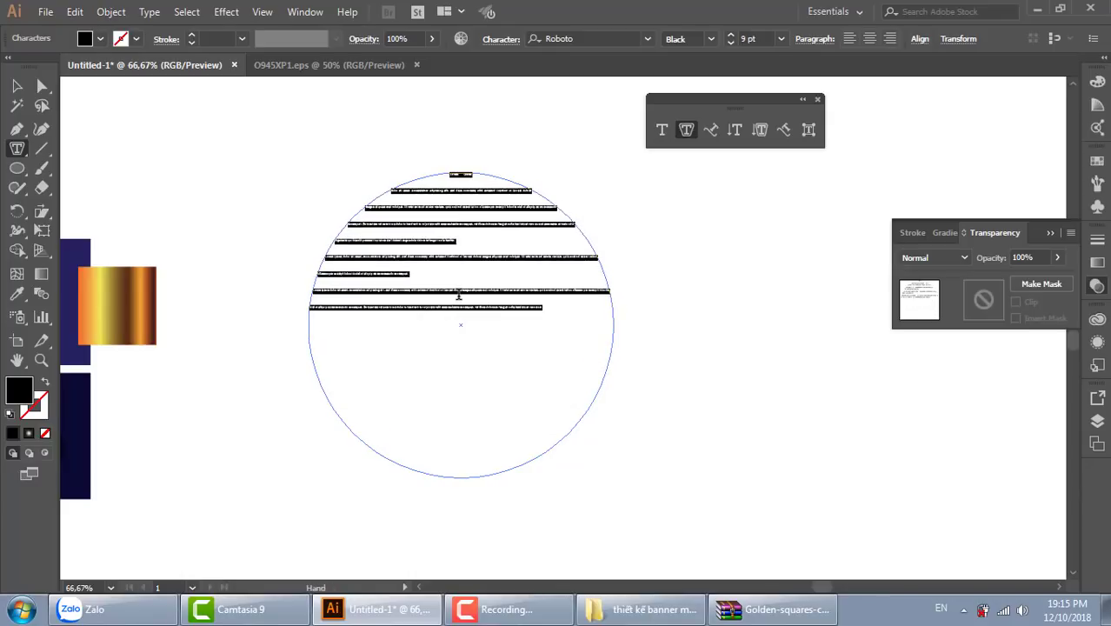
key("alt+Up")
key("alt+Up")
key("alt+Up")
key("alt+Up")
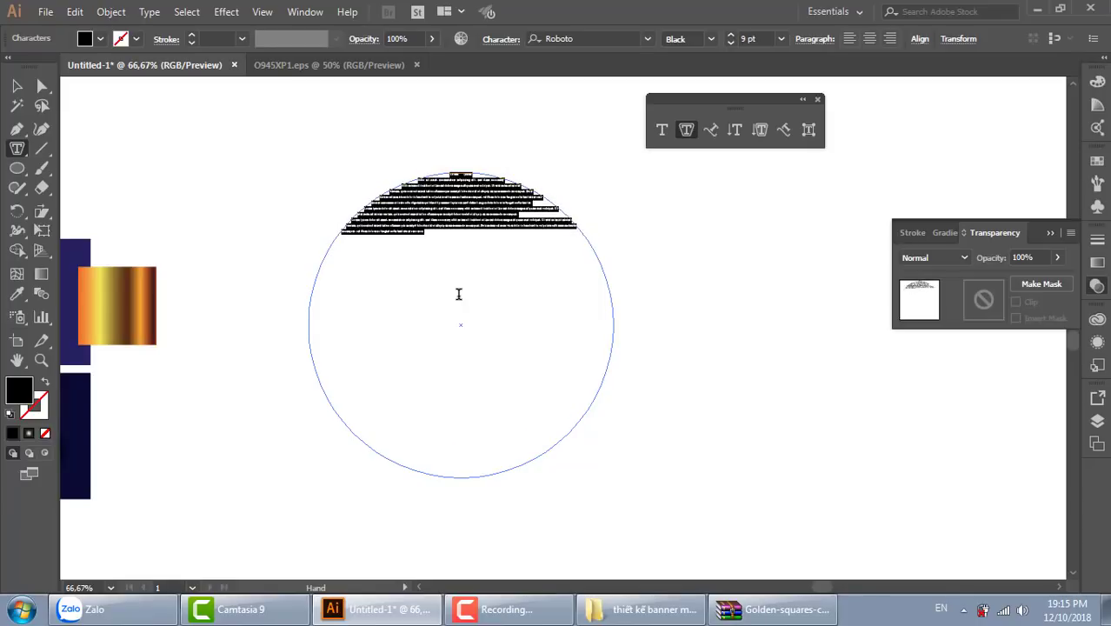
key("alt+Up")
key("Escape")
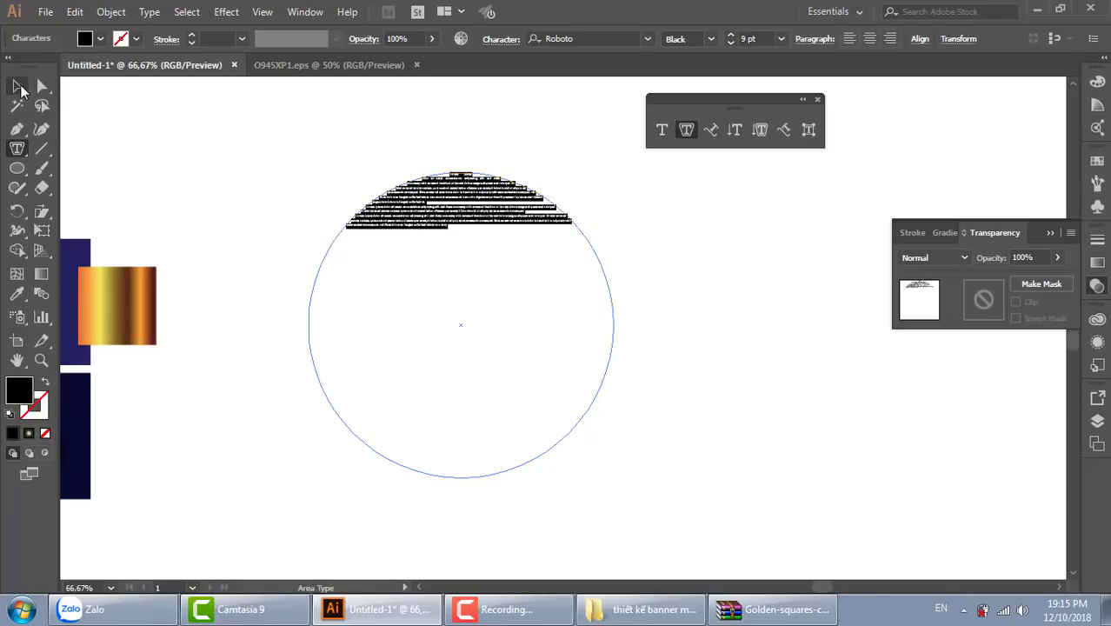
left_click(209, 174)
key("z")
left_click_drag(657, 268, 523, 392)
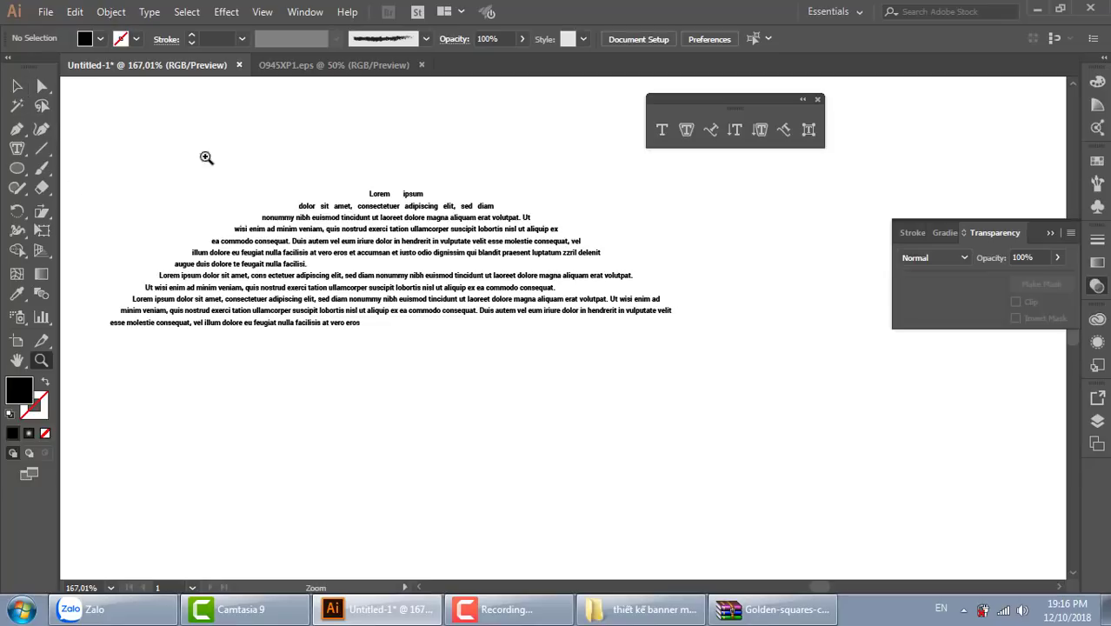
left_click(17, 86)
left_click(403, 235)
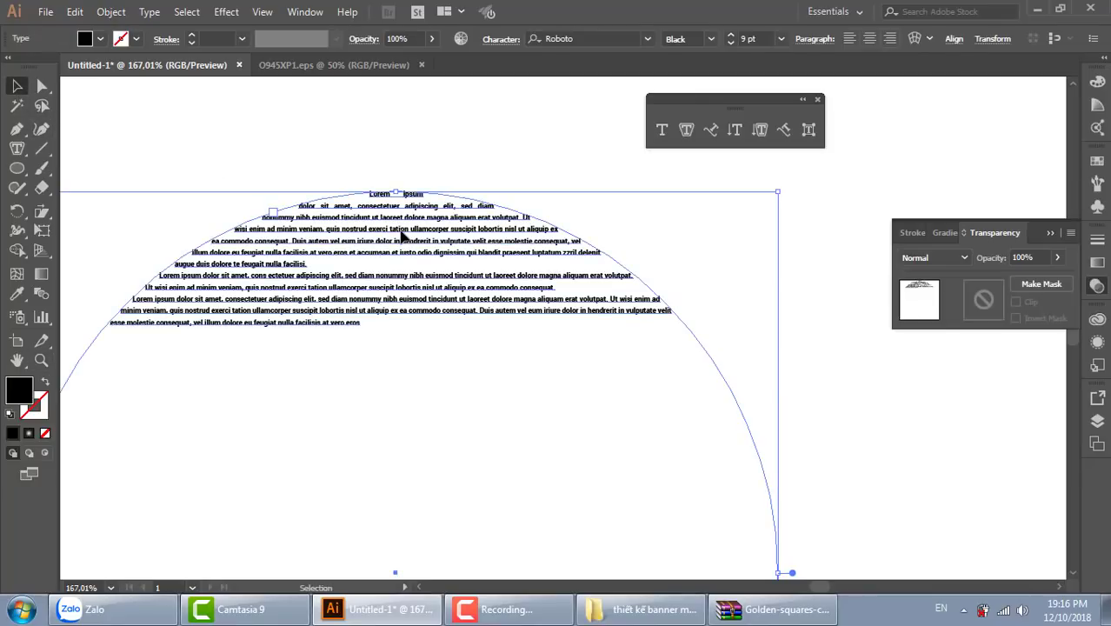
key("Delete")
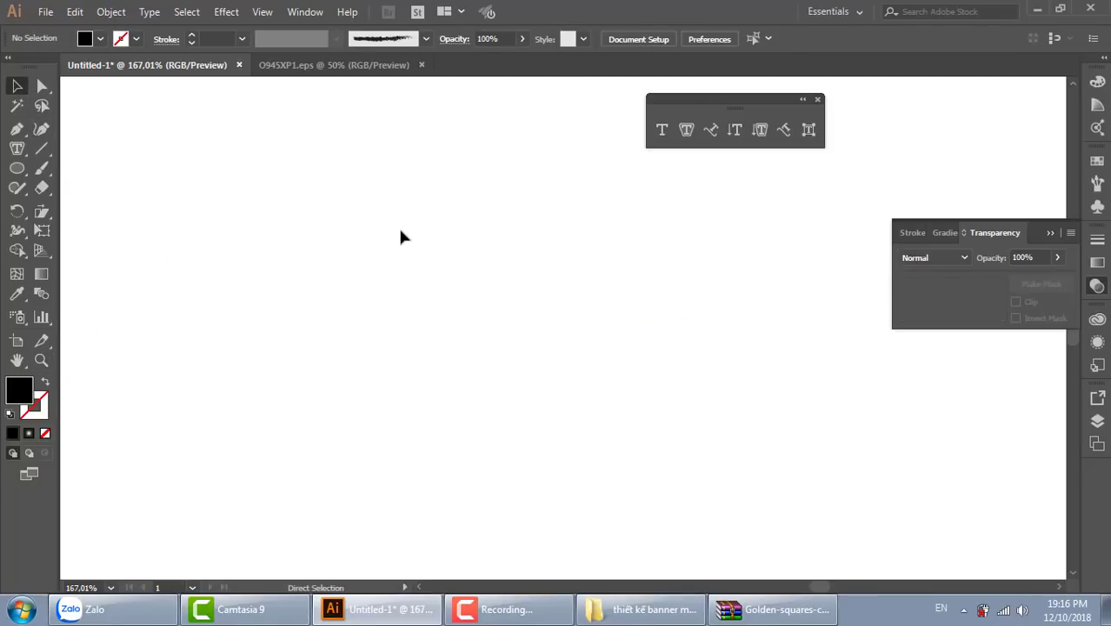
key("ctrl+o")
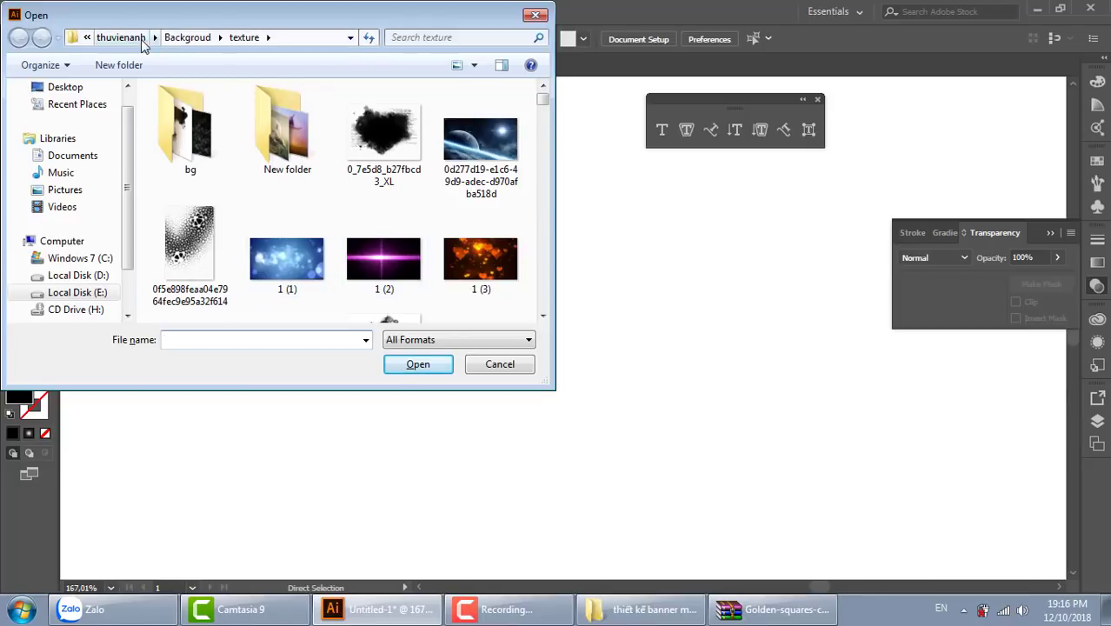
Step: Browse to the day hoc ai folder on Local Disk (E:) and open bai chu.ai
left_click(68, 292)
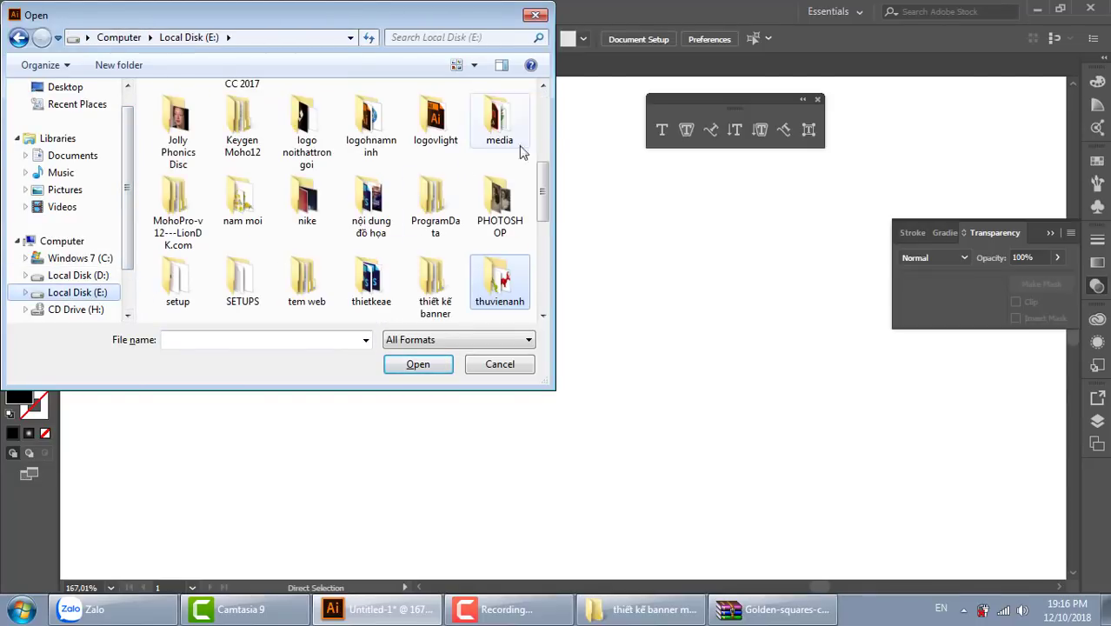
scroll(547, 187, "up", 5)
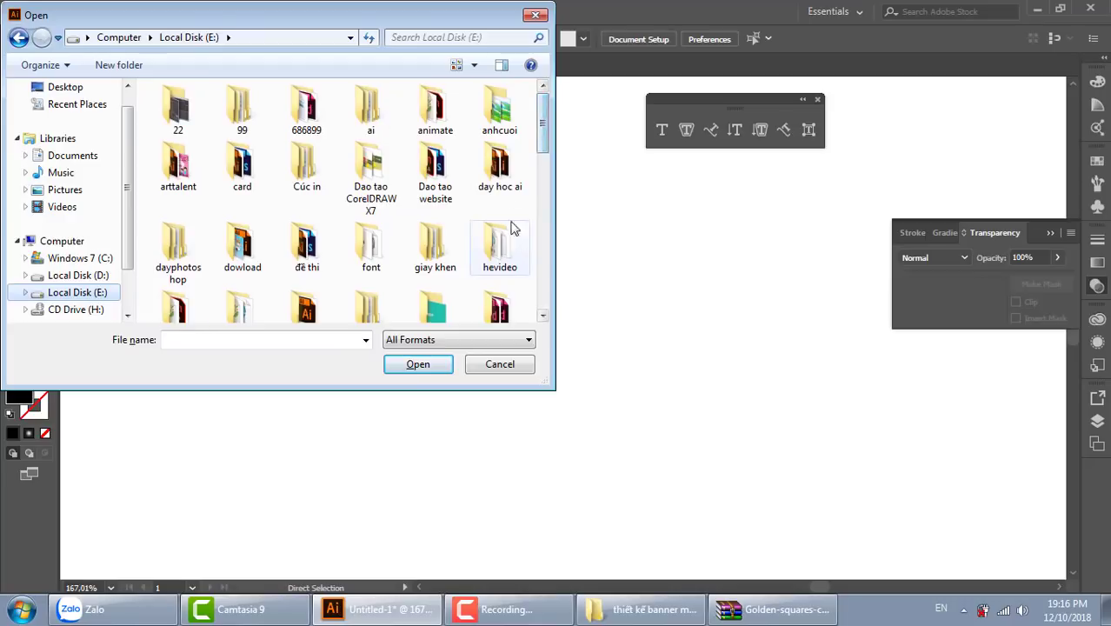
double_click(507, 173)
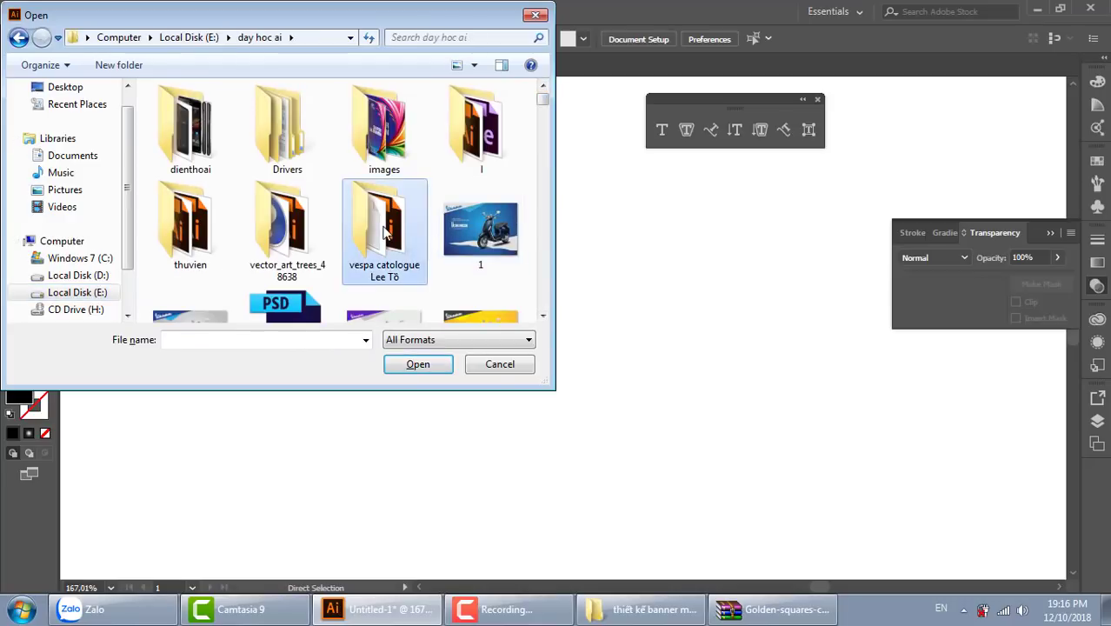
key("b")
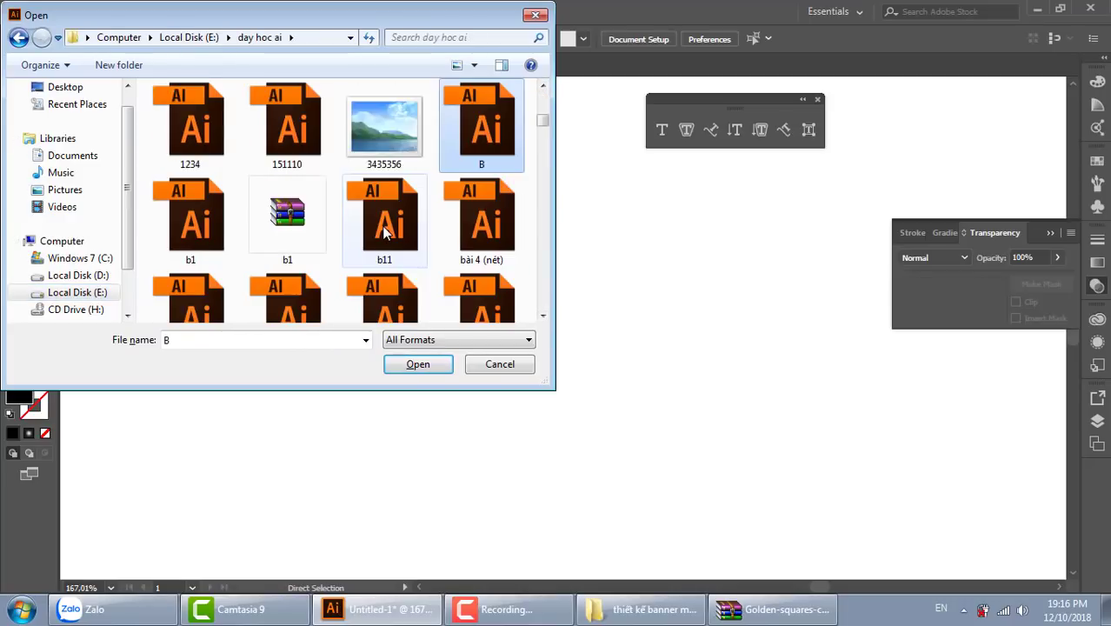
key("b")
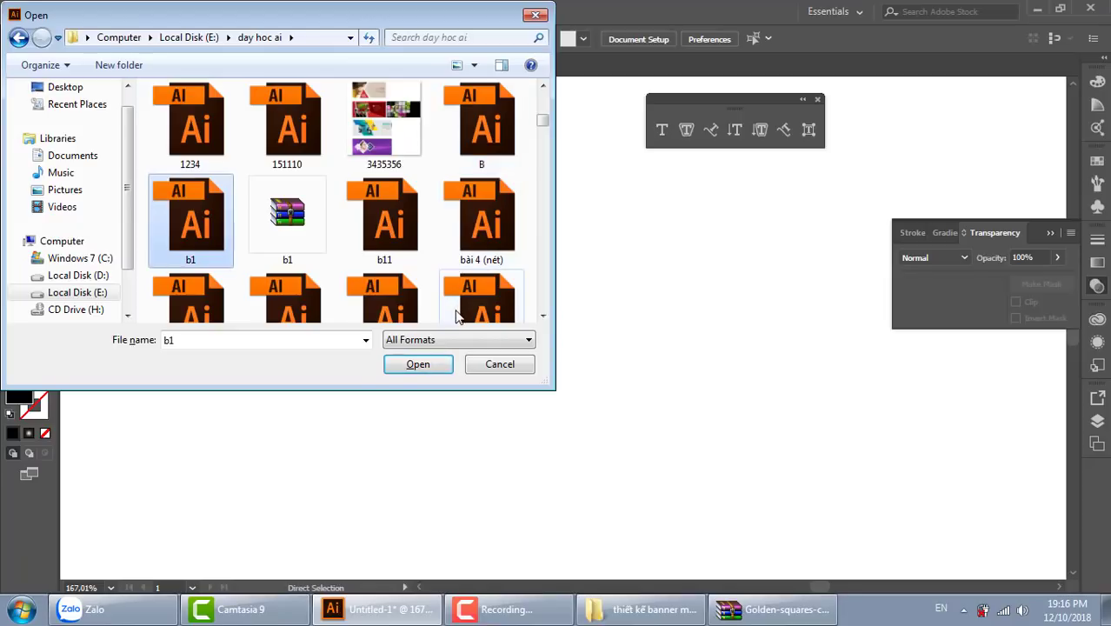
key("b")
key("b")
key("b")
key("b")
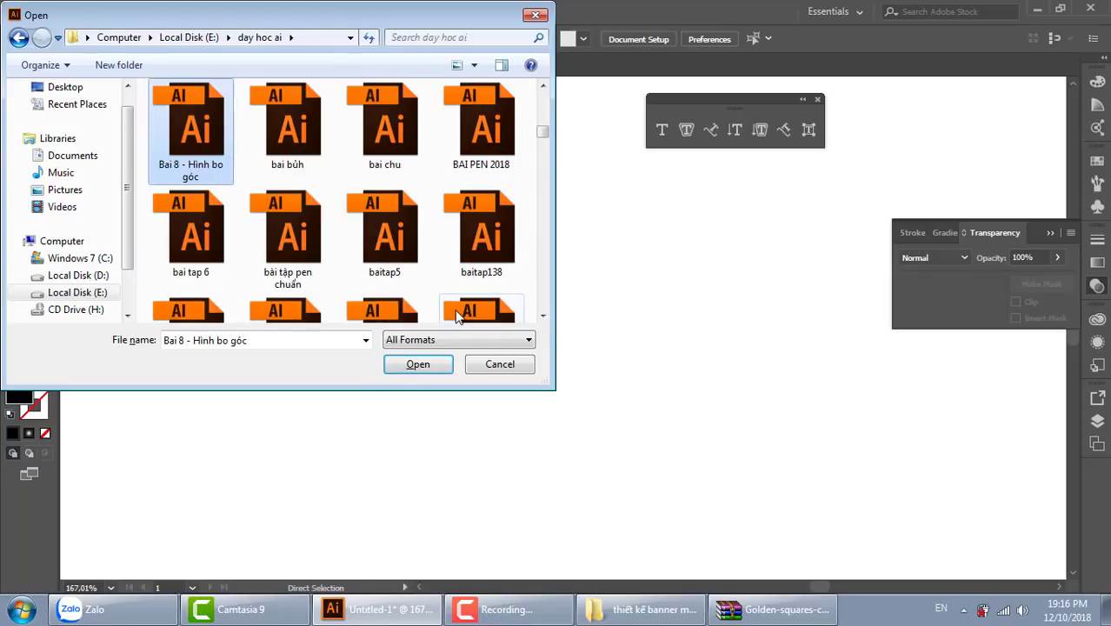
left_click(387, 131)
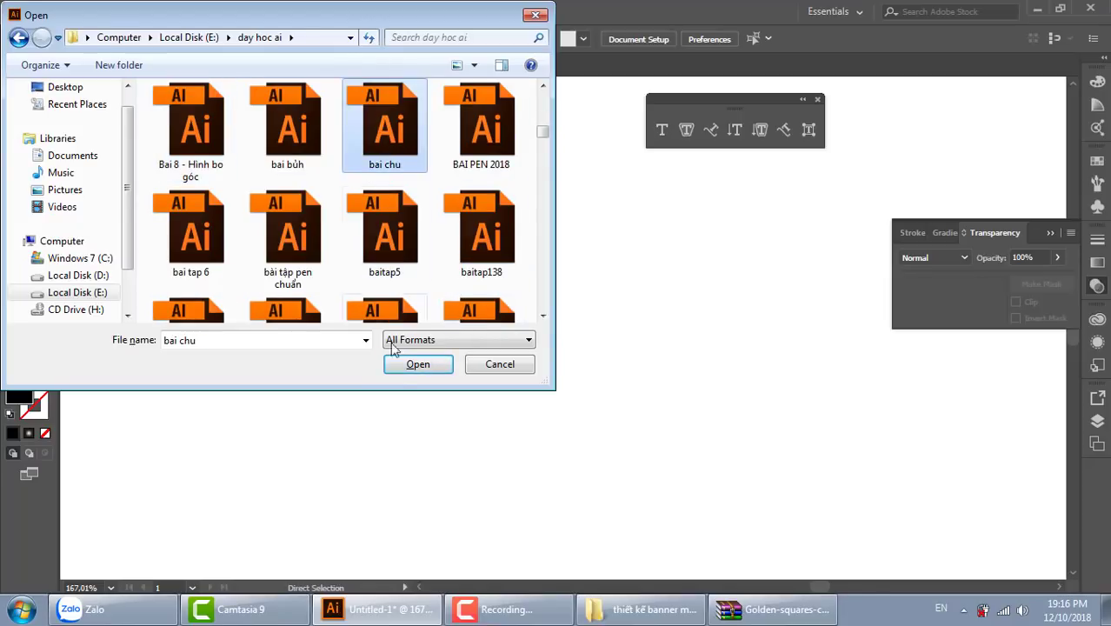
left_click(416, 364)
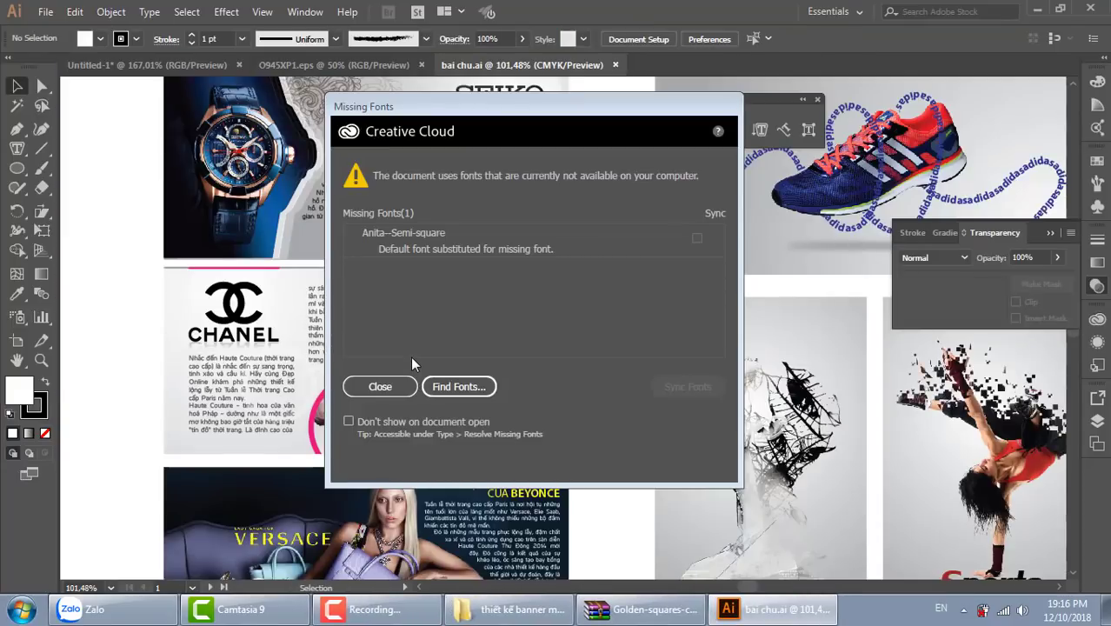
Step: Dismiss the missing-fonts warning, try moving the Seiko text, then undo the move
left_click(380, 386)
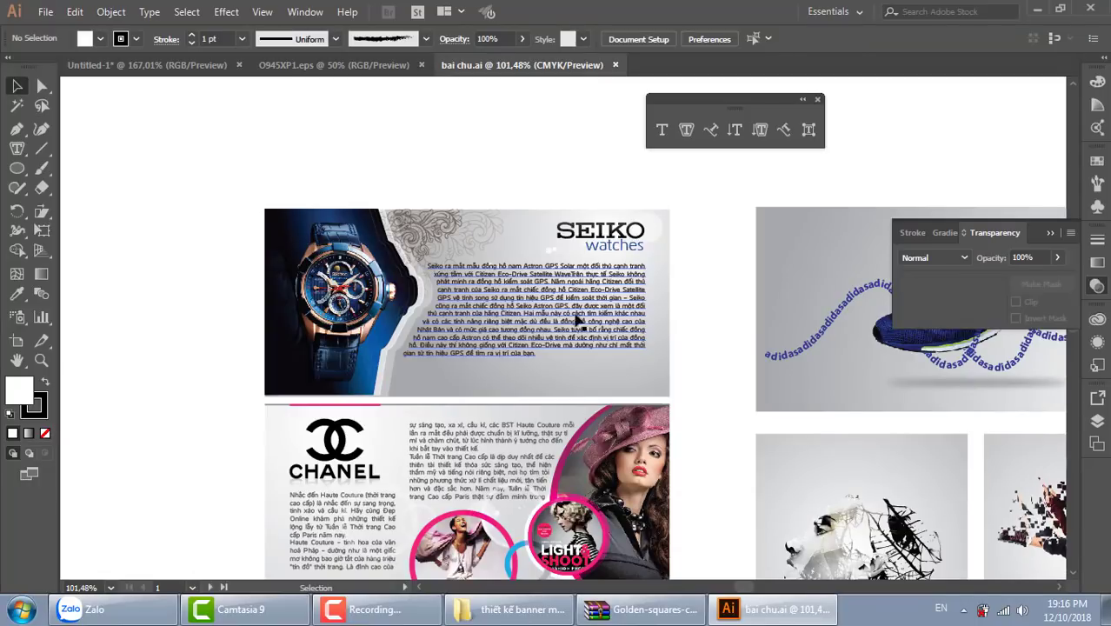
left_click(577, 322)
double_click(561, 300)
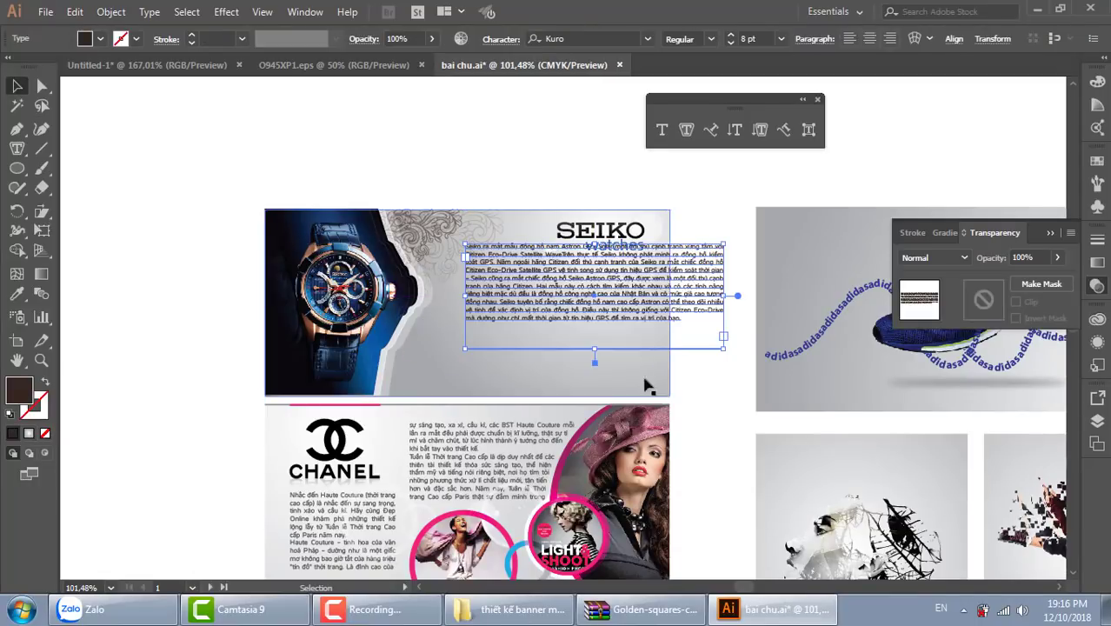
left_click_drag(623, 329, 544, 346)
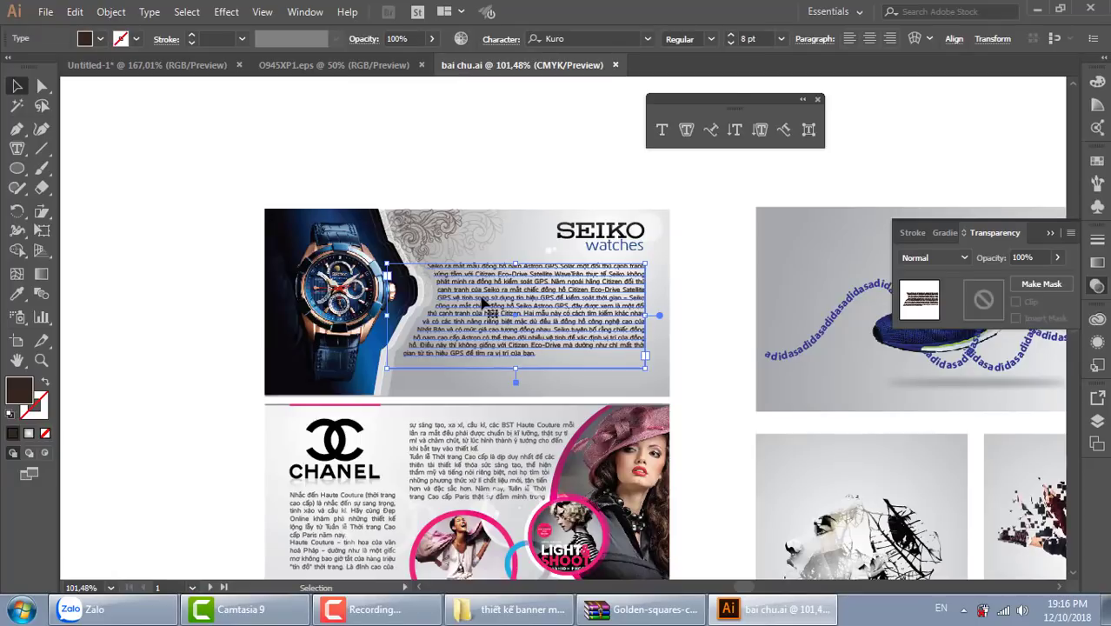
left_click_drag(487, 302, 444, 303)
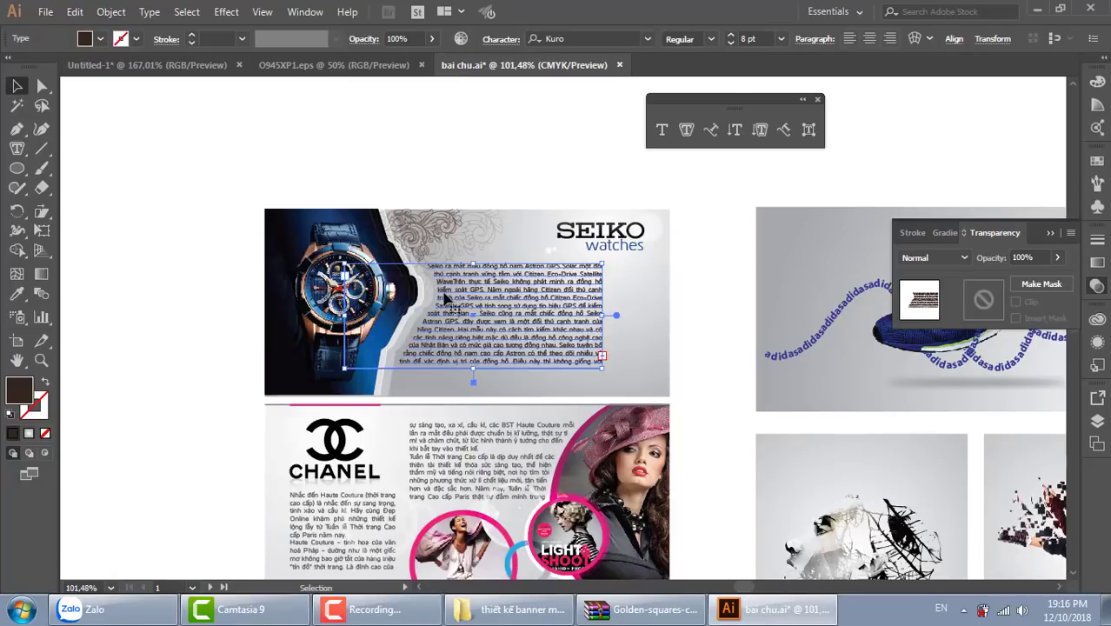
key("ctrl+z")
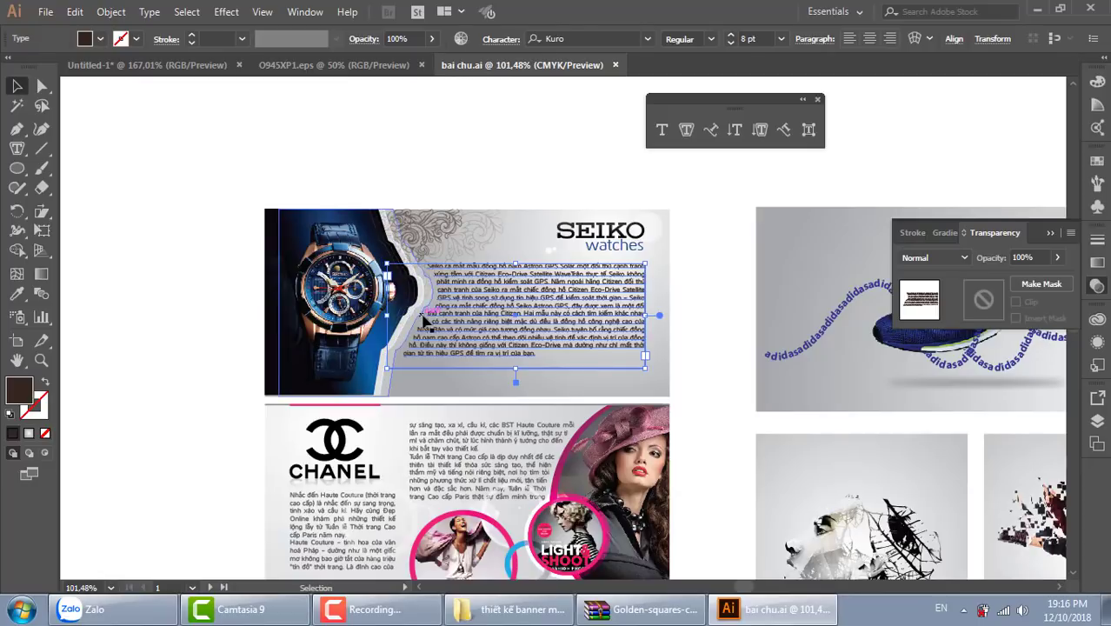
Step: Select the whole Versace banner and Alt-drag a copy below the original
scroll(574, 348, "down", 3)
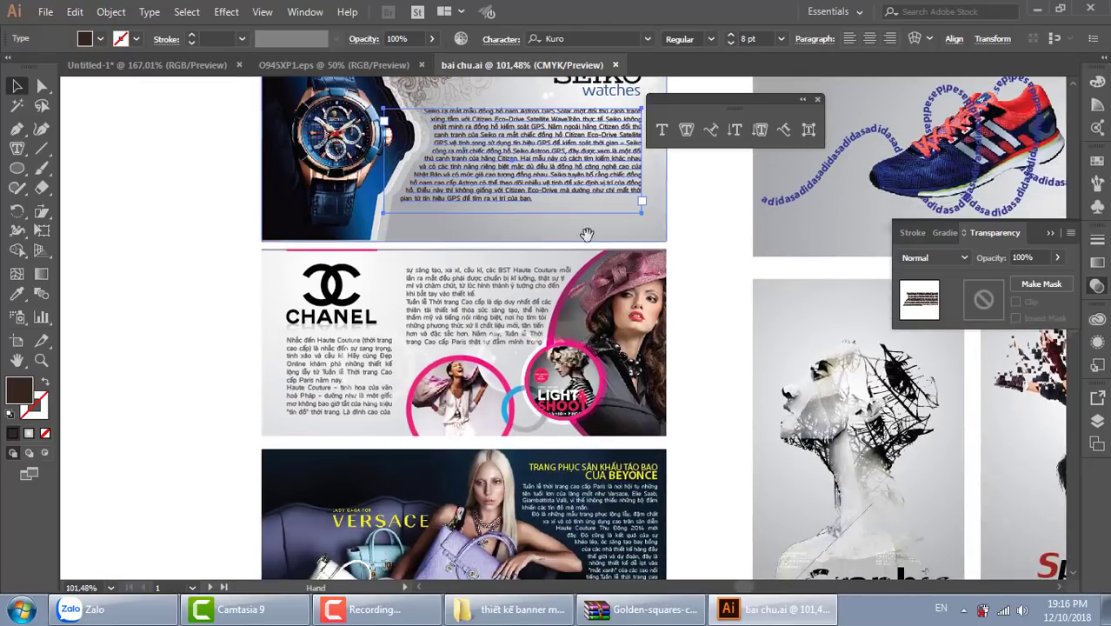
left_click(471, 322)
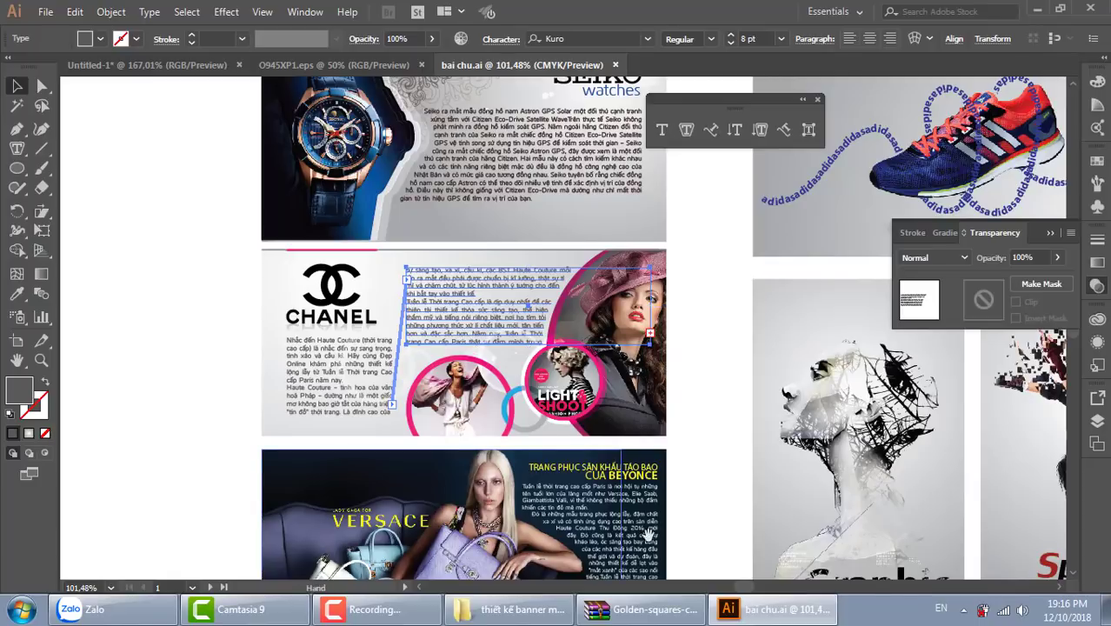
scroll(540, 305, "down", 5)
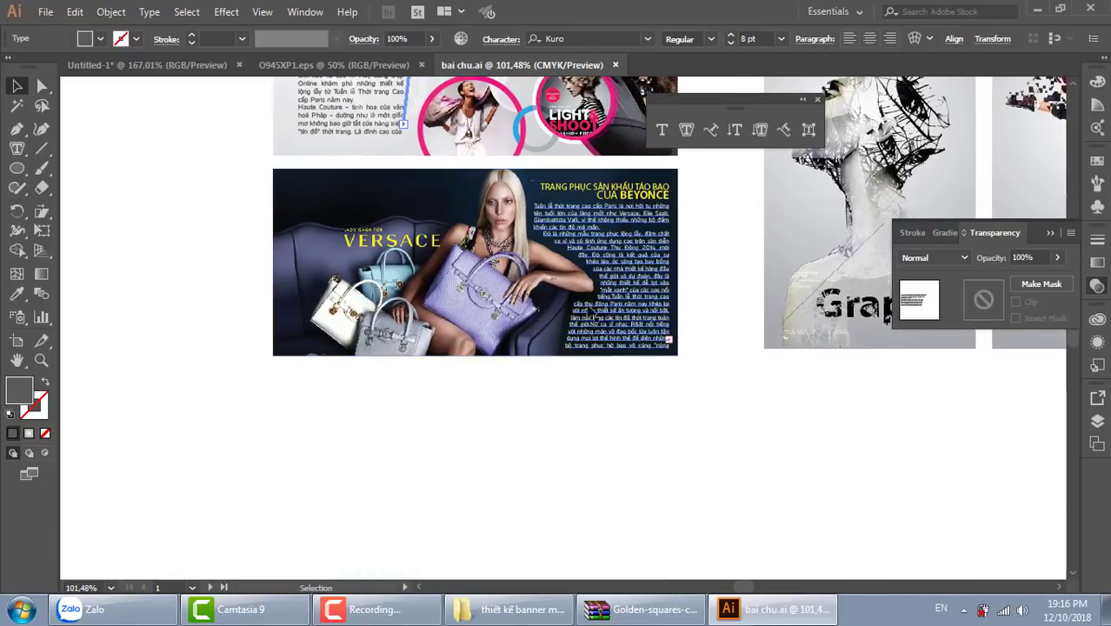
left_click_drag(373, 436, 462, 344)
left_click_drag(509, 287, 318, 497)
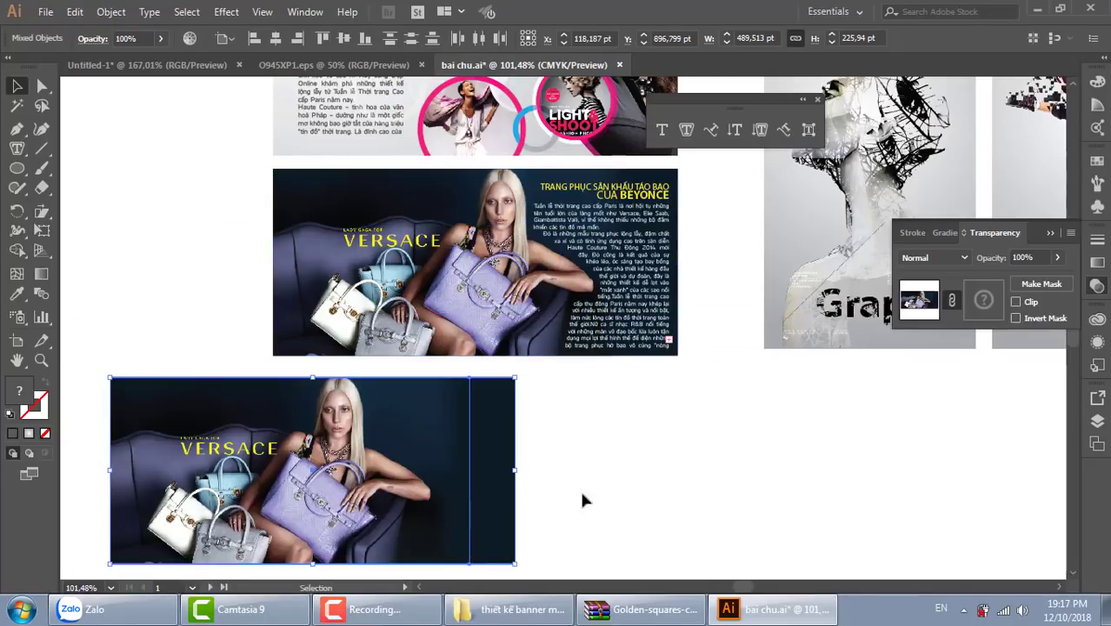
Step: Pen-draw a shape over the copied banner's right side, curving its left edge around the arm
left_click(624, 474)
left_click_drag(628, 438, 714, 440)
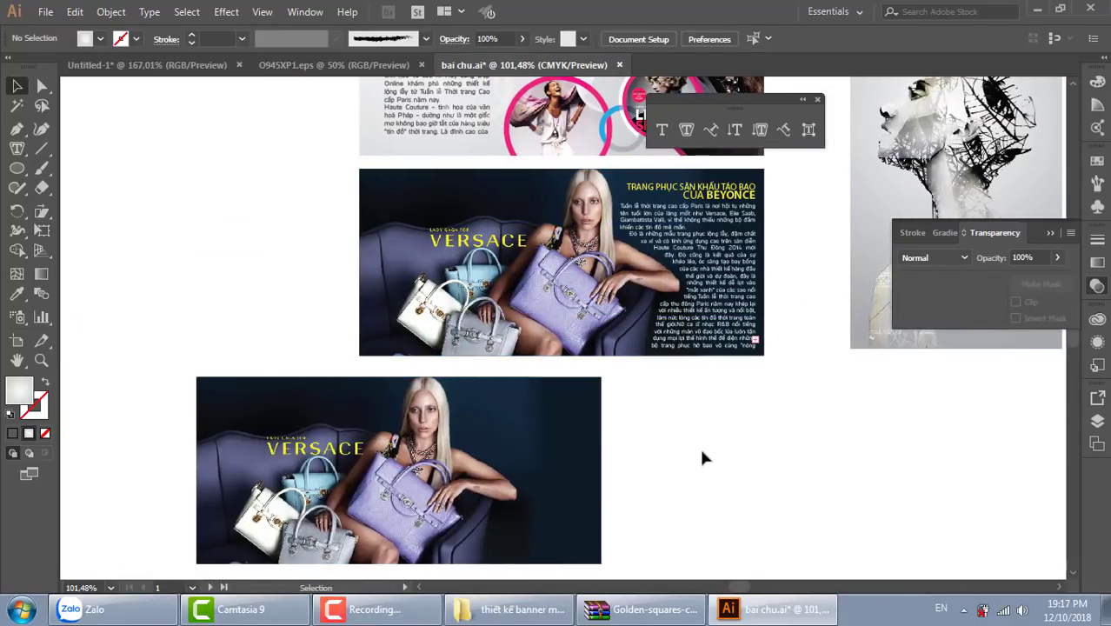
key("p")
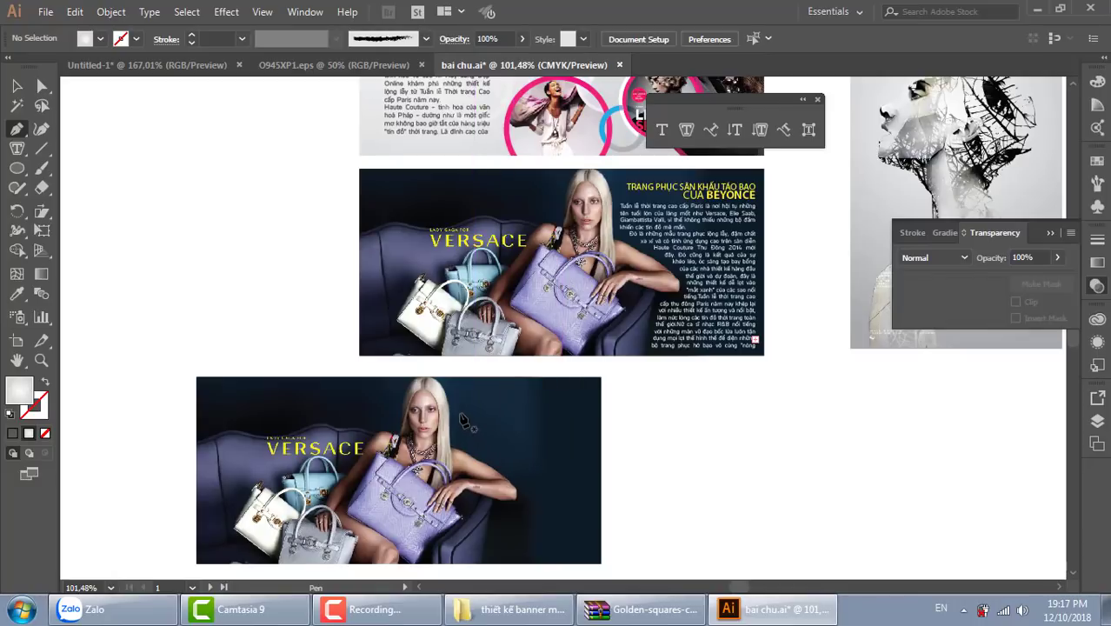
left_click(457, 412)
left_click(590, 412)
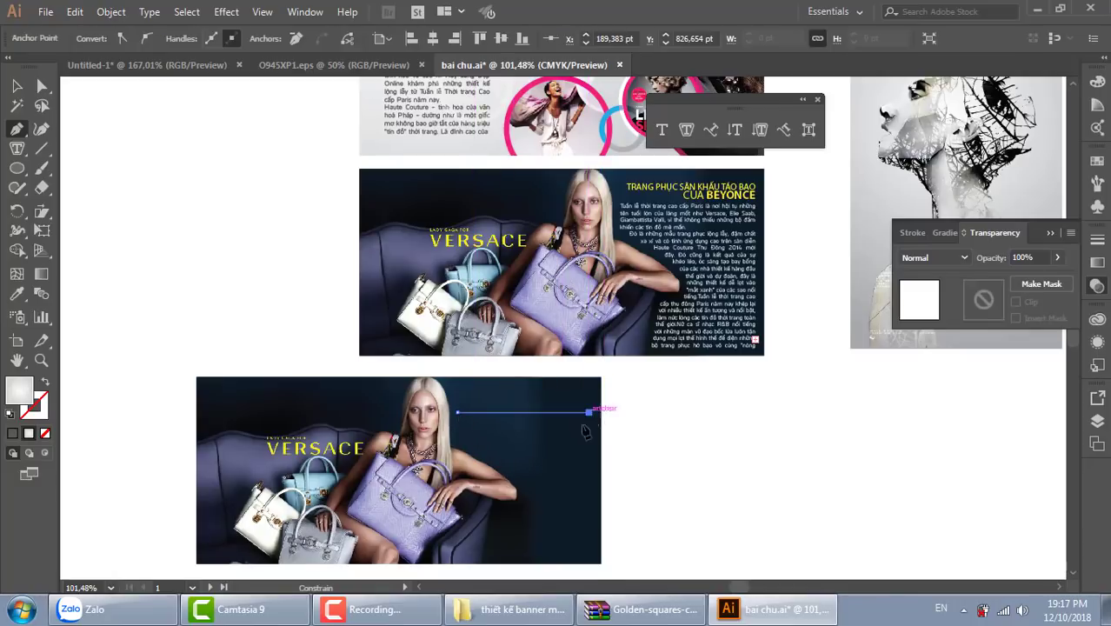
left_click(589, 552)
left_click(489, 552)
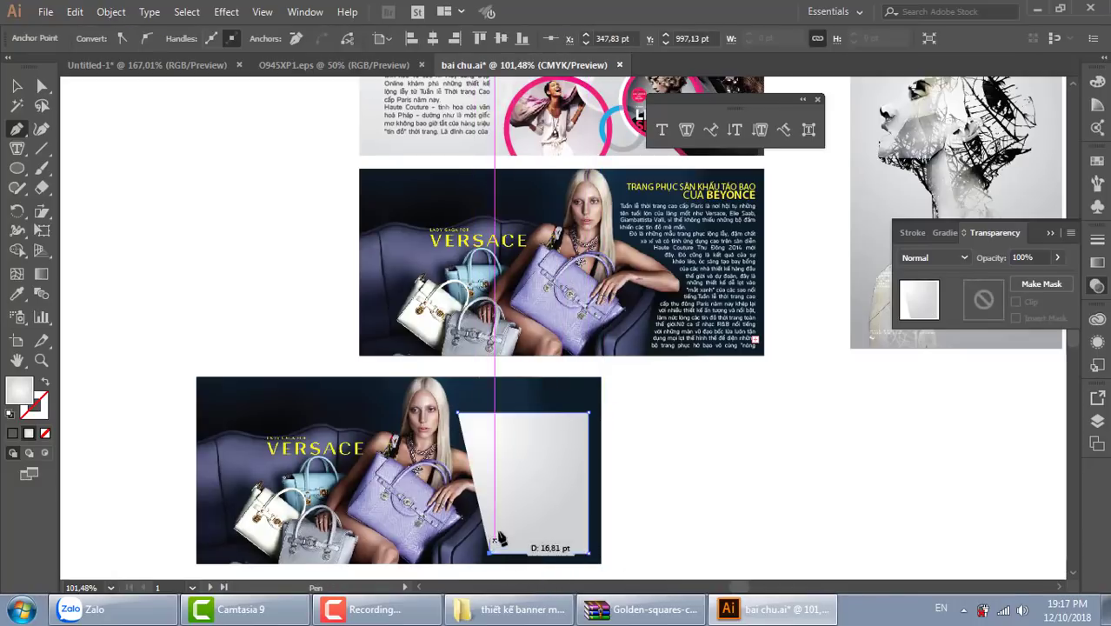
left_click(502, 516)
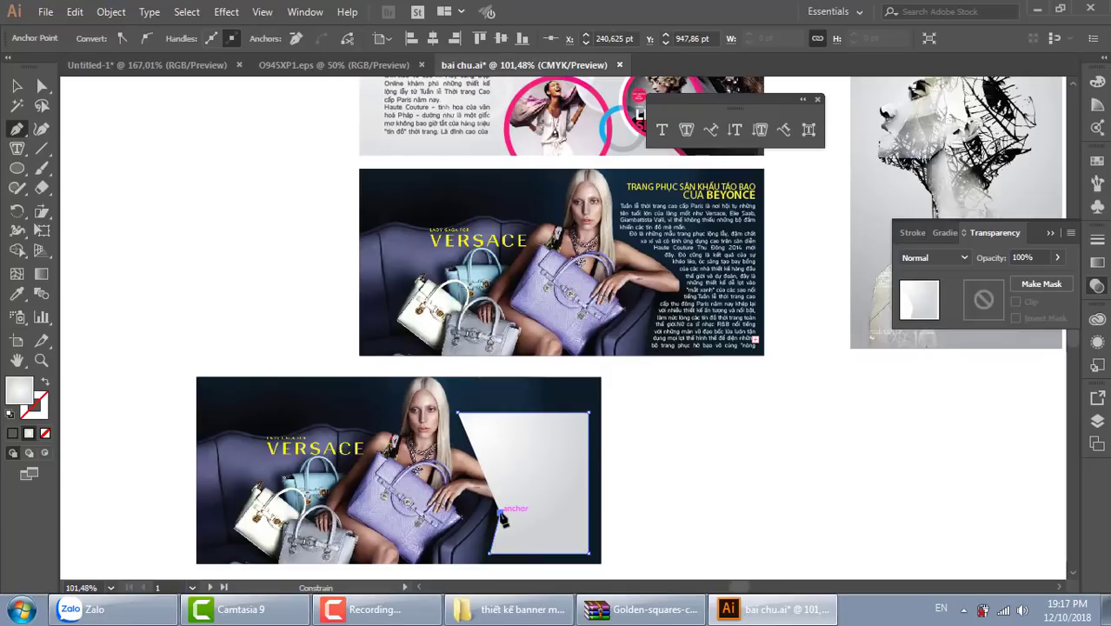
key("shift+x")
left_click_drag(533, 493, 544, 504)
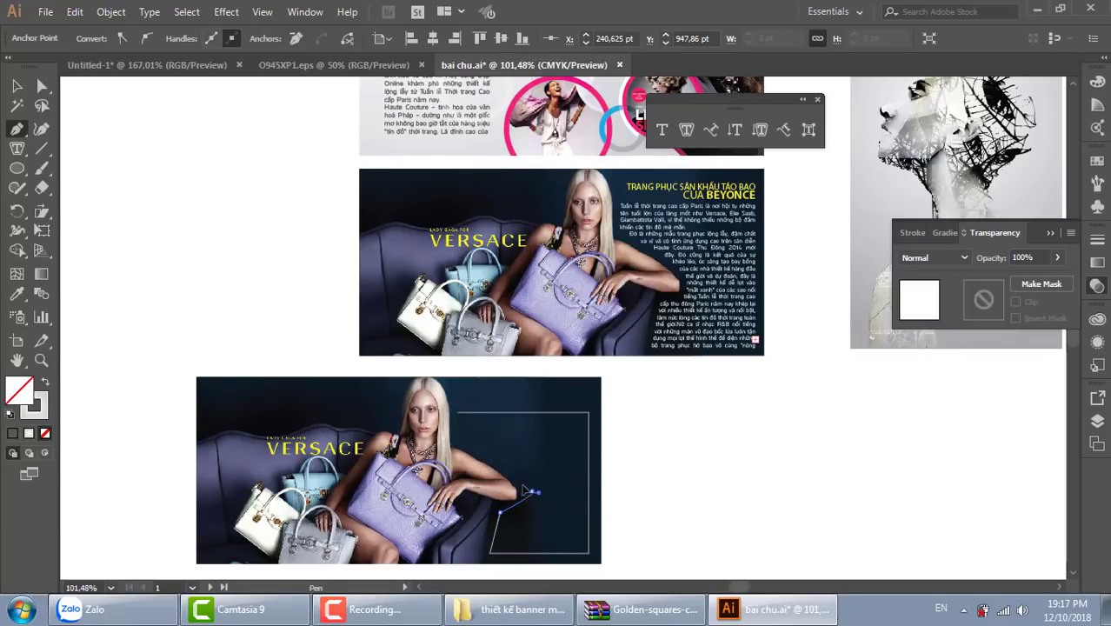
left_click_drag(460, 445, 458, 419)
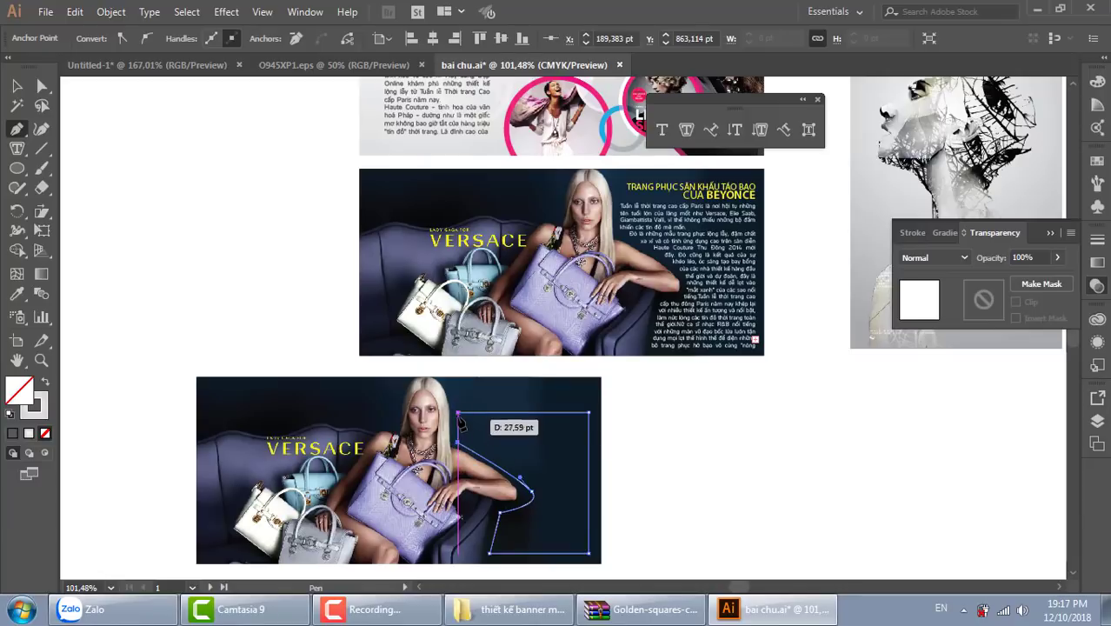
Step: Fill the drawn shape with Lorem ipsum placeholder text using the Area Type tool
key("v")
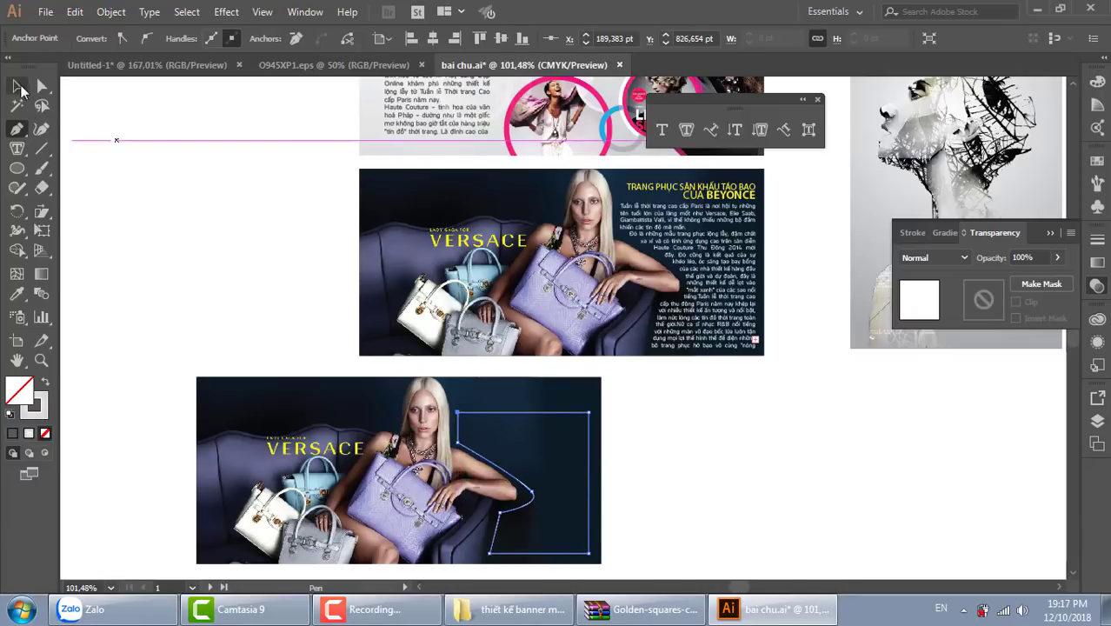
left_click(686, 129)
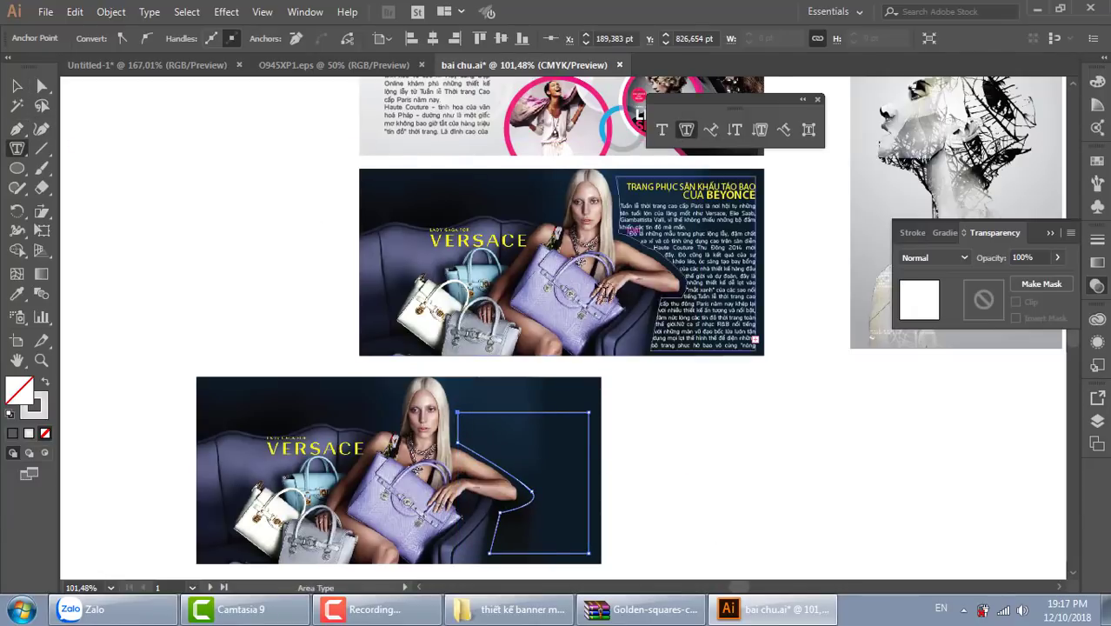
left_click(494, 423)
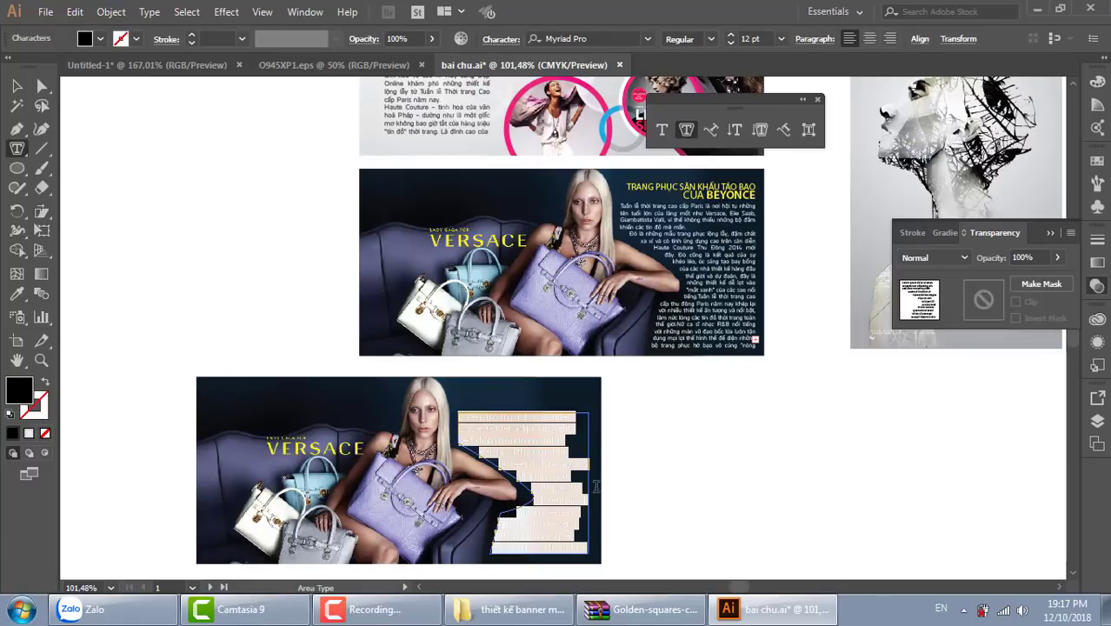
left_click(17, 85)
left_click(171, 211)
Step: Set the area text's fill colour to light grey in the Color Picker
left_click(558, 441)
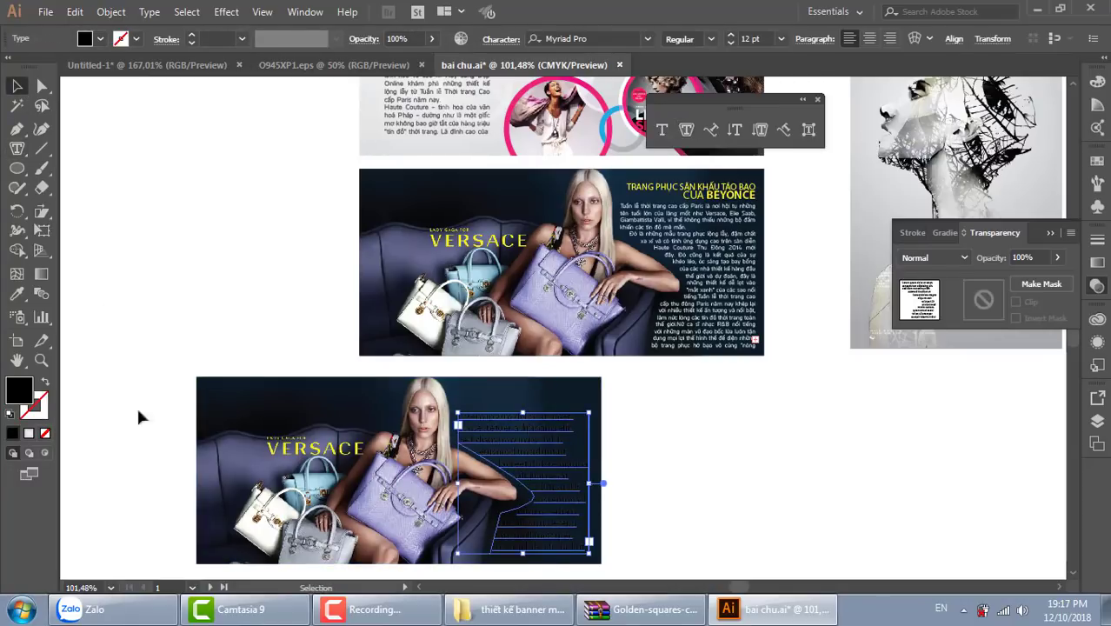
double_click(19, 392)
left_click(614, 150)
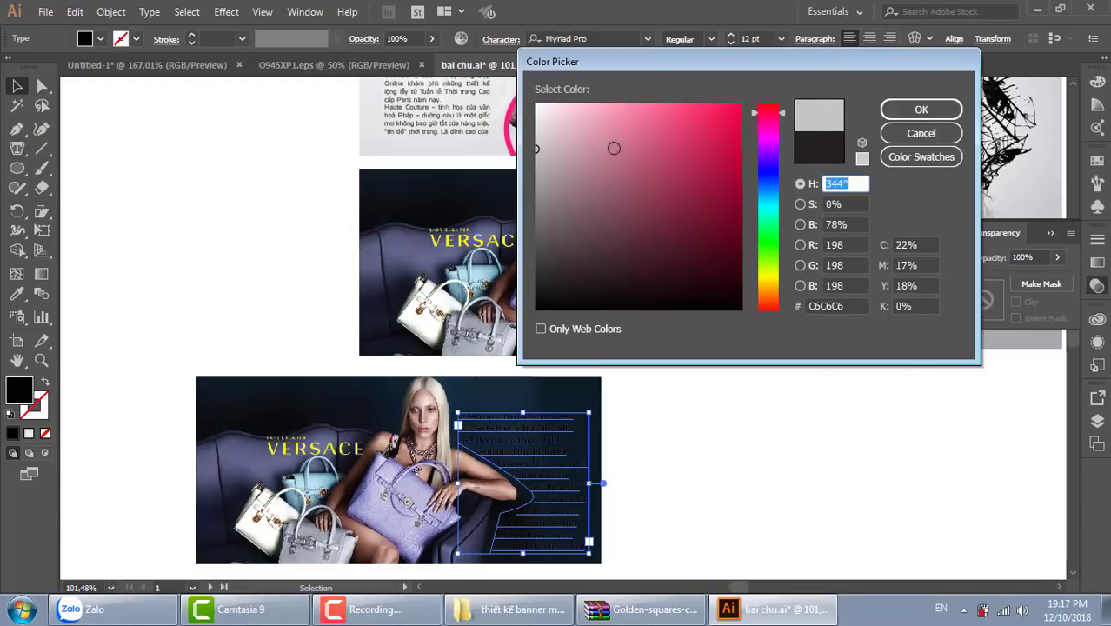
left_click(922, 109)
left_click(800, 417)
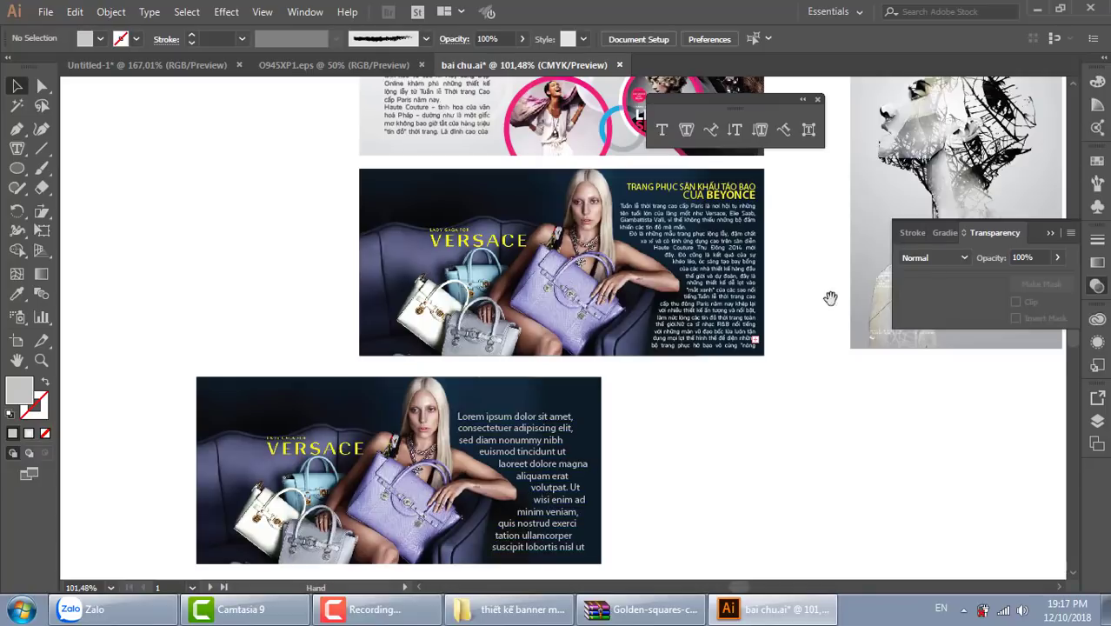
Step: Pan to the adidas text-on-path example, inspect it, then scroll up to blank canvas
left_click_drag(831, 297, 320, 467)
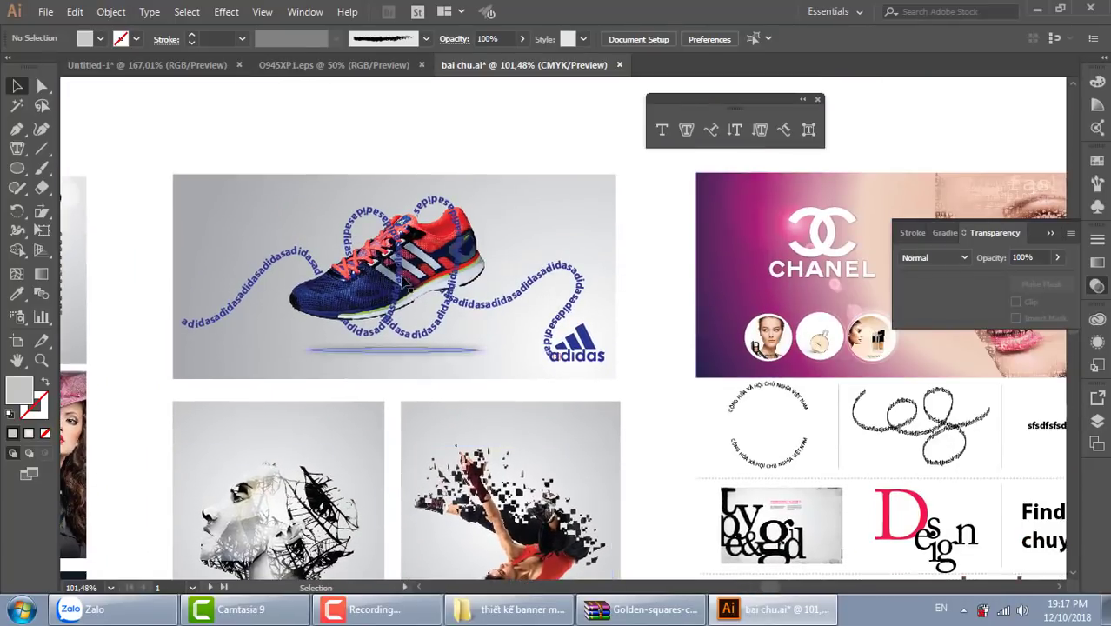
left_click(404, 287)
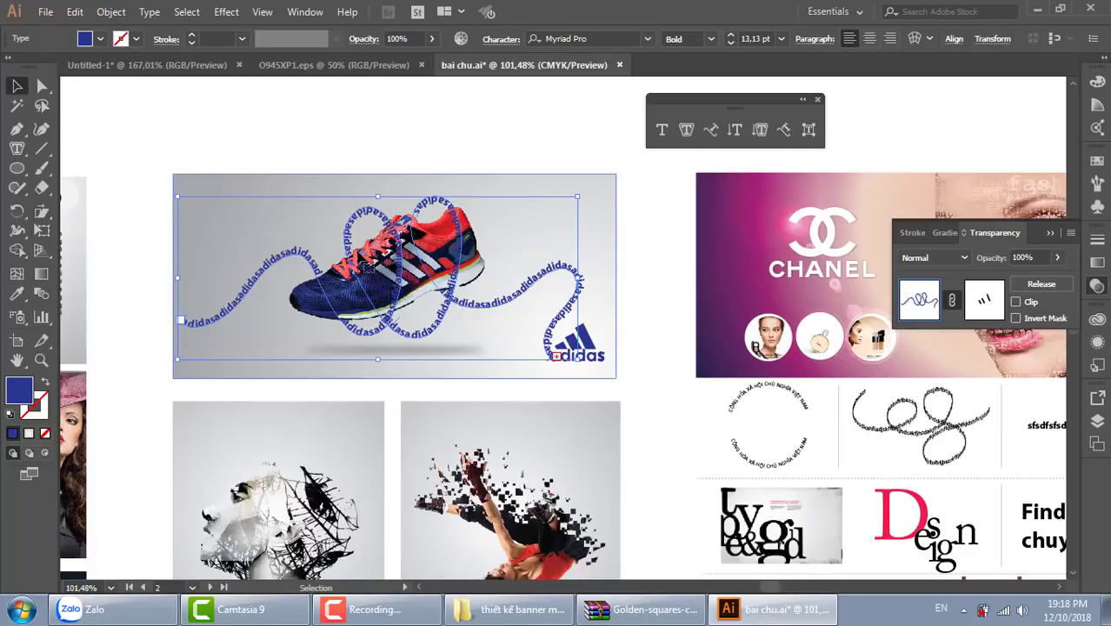
left_click(443, 134)
scroll(476, 318, "up", 5)
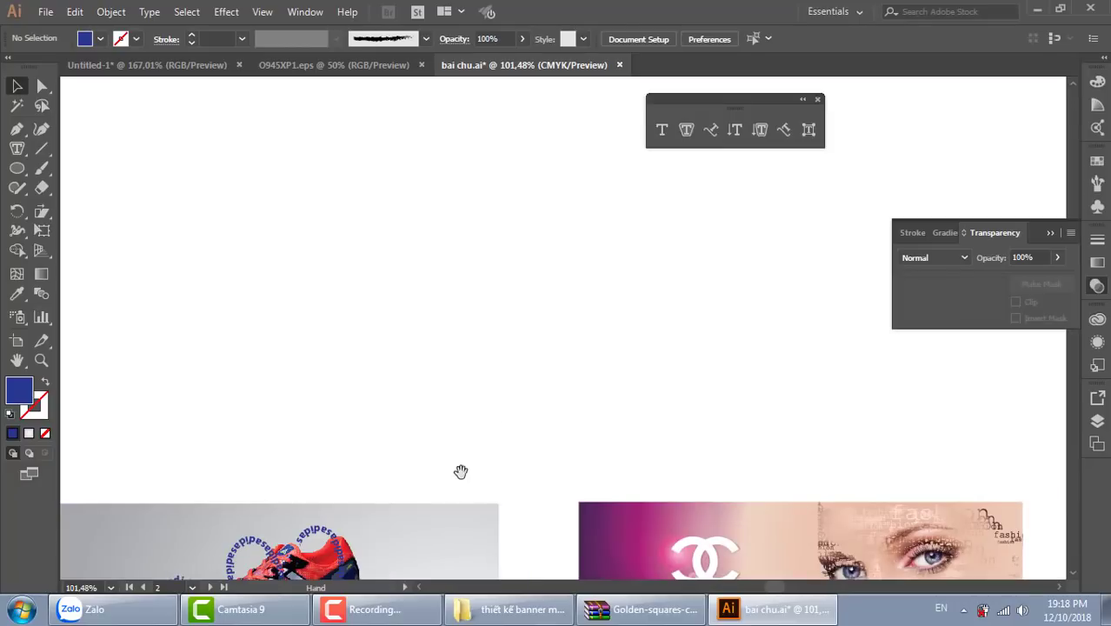
Step: Draw a large blue circle and type 'cong hoa xa hoi chu nghia viet nam' along its edge
left_click(16, 169)
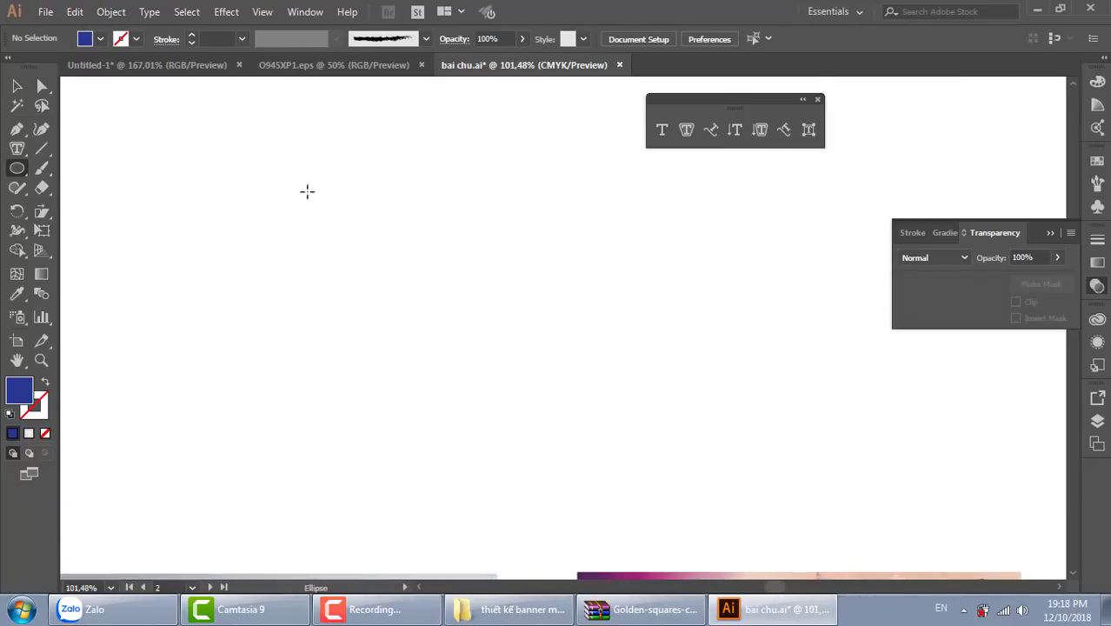
mouse_move(257, 148)
left_mouse_down()
mouse_move(407, 315)
mouse_move(578, 467)
left_mouse_up()
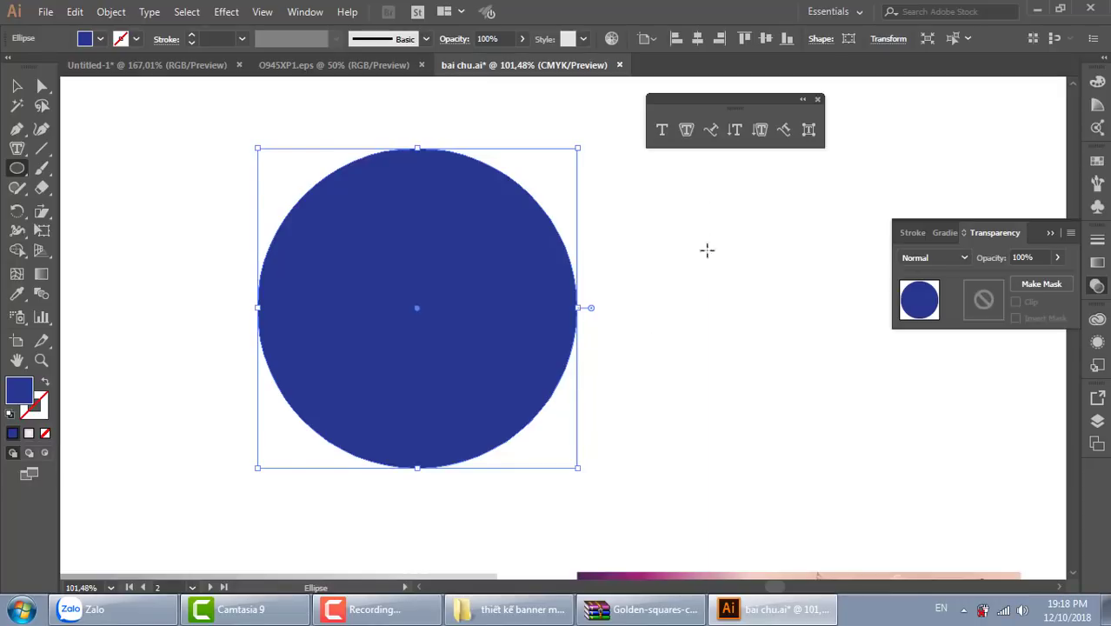
left_click(712, 133)
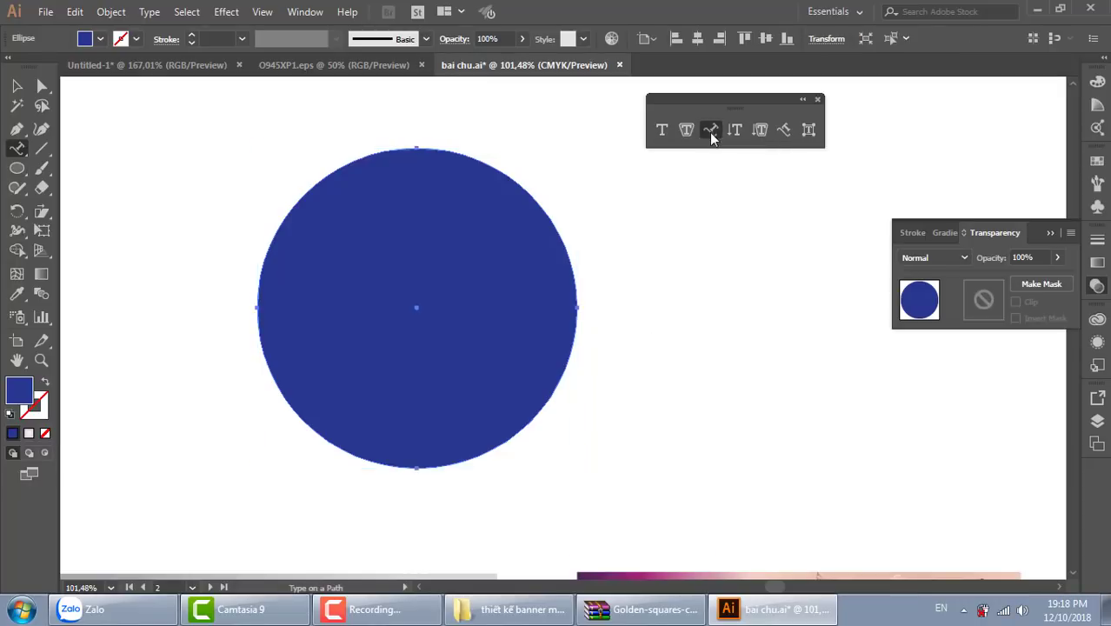
left_click(388, 146)
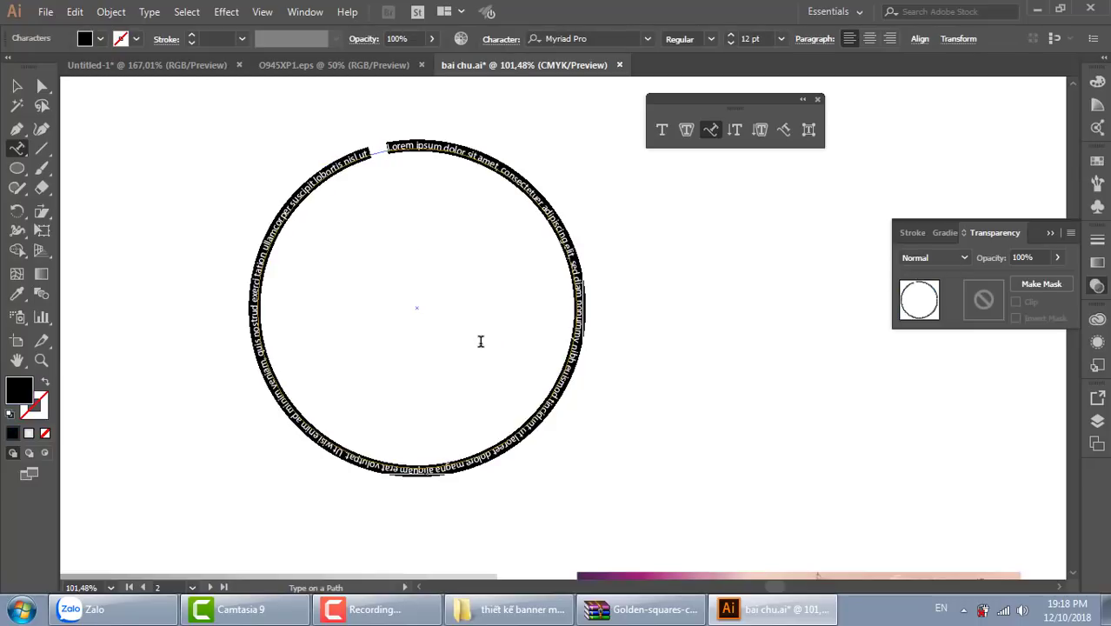
type("còng hoa xa")
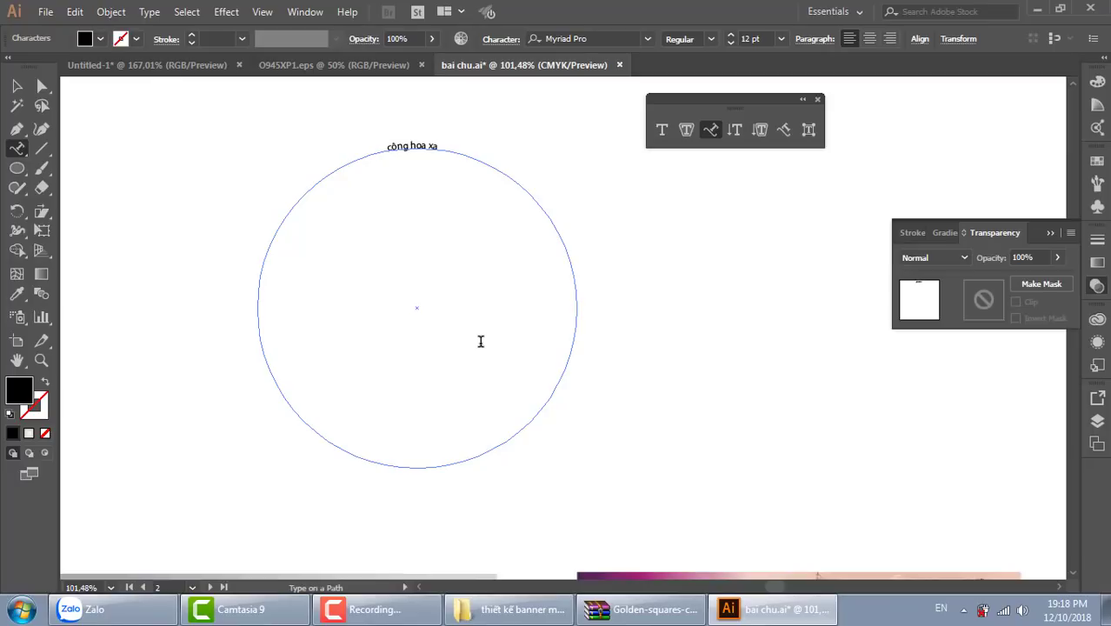
type("hu nghia viet nam")
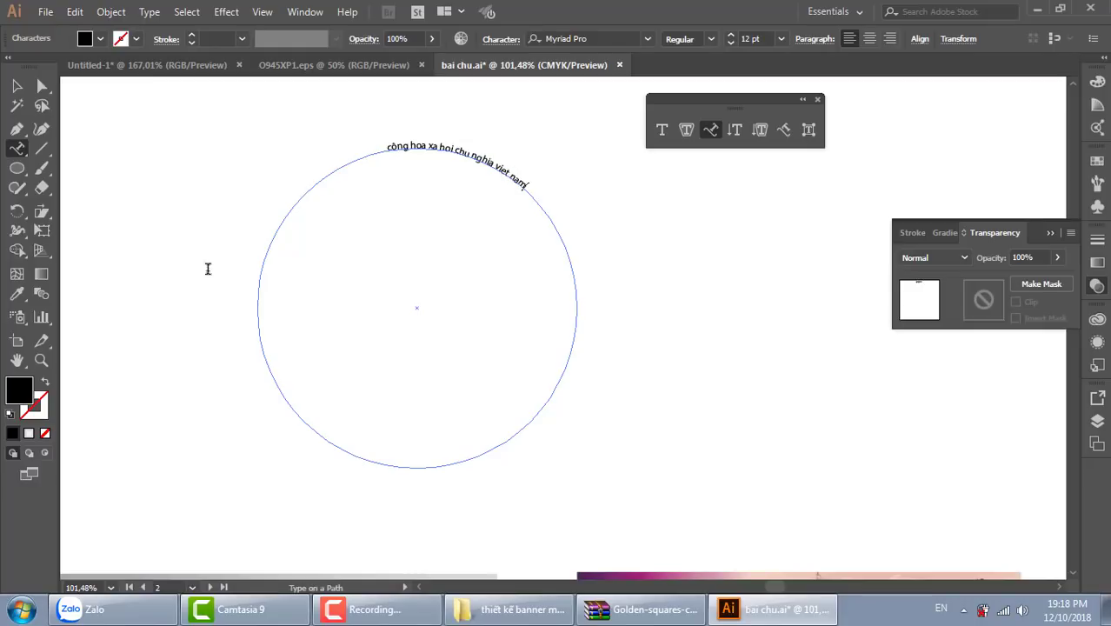
left_click(17, 85)
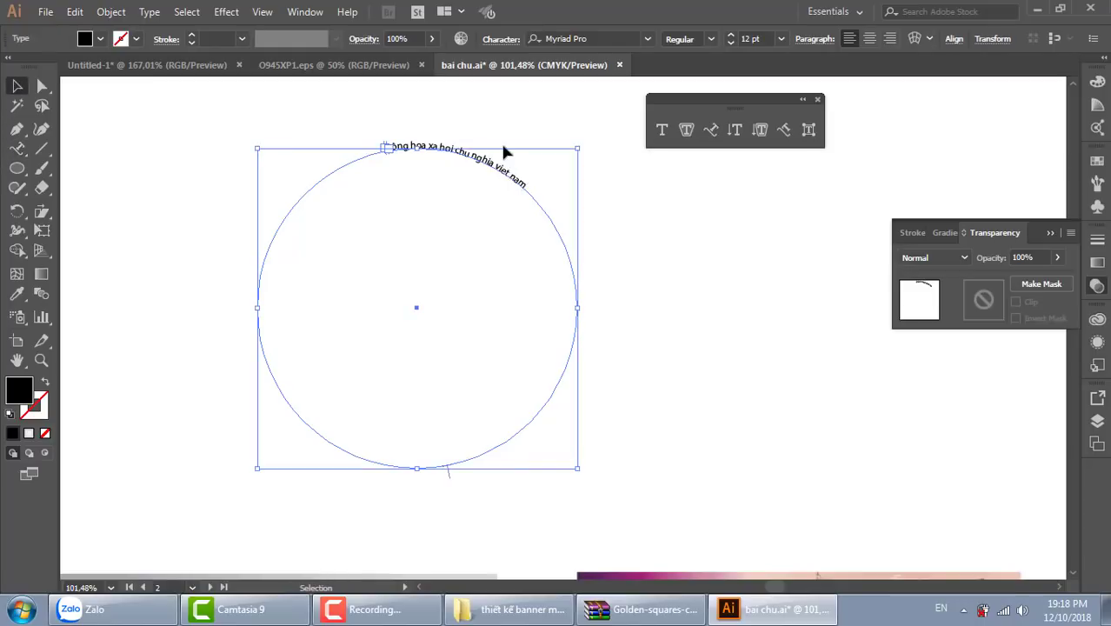
Step: Select all the phrase text on the circle and set its size to 24 pt
key("t")
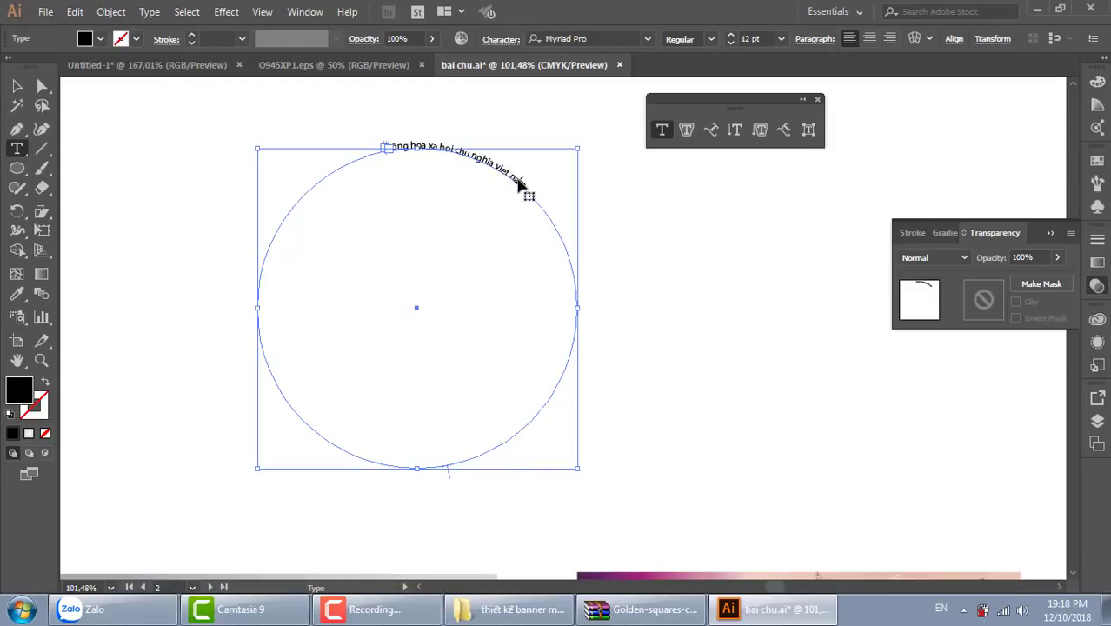
left_click_drag(533, 191, 384, 146)
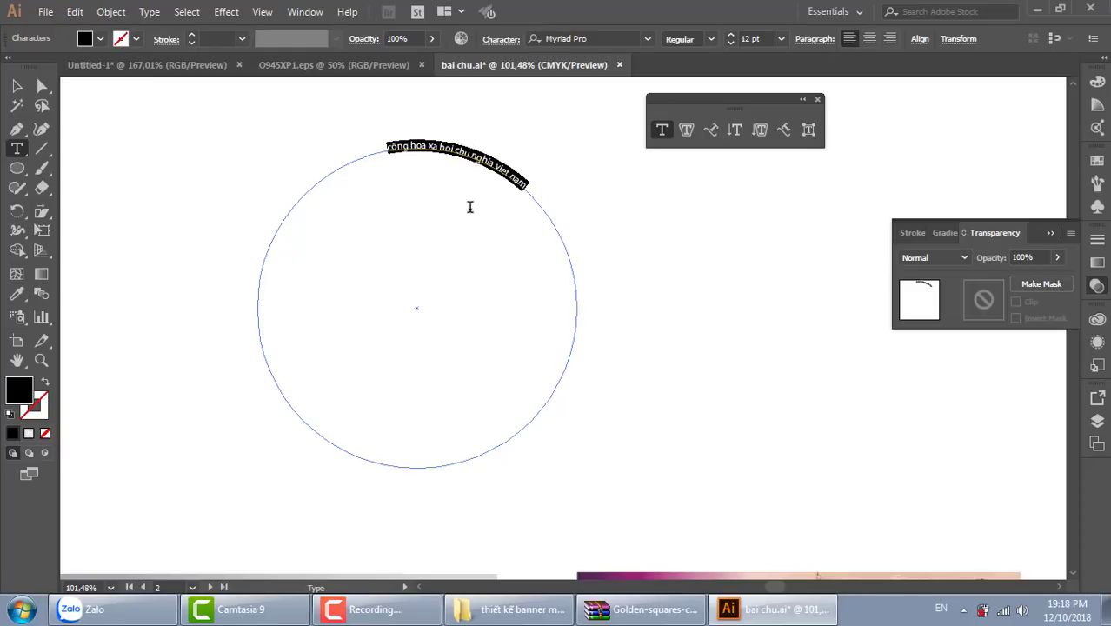
left_click(782, 39)
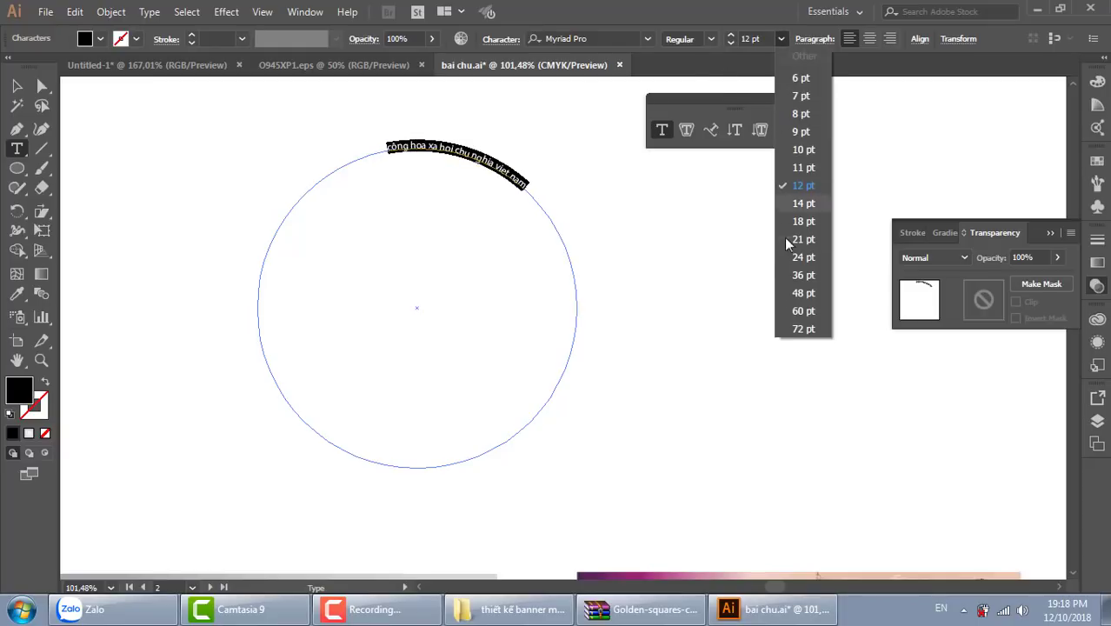
left_click(804, 258)
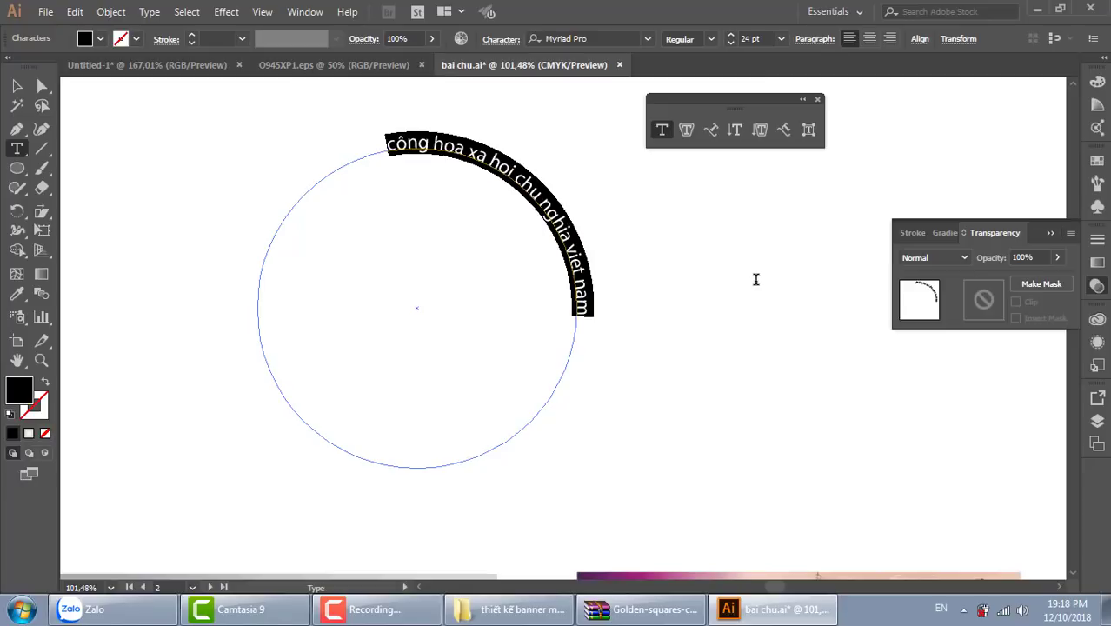
left_click(17, 85)
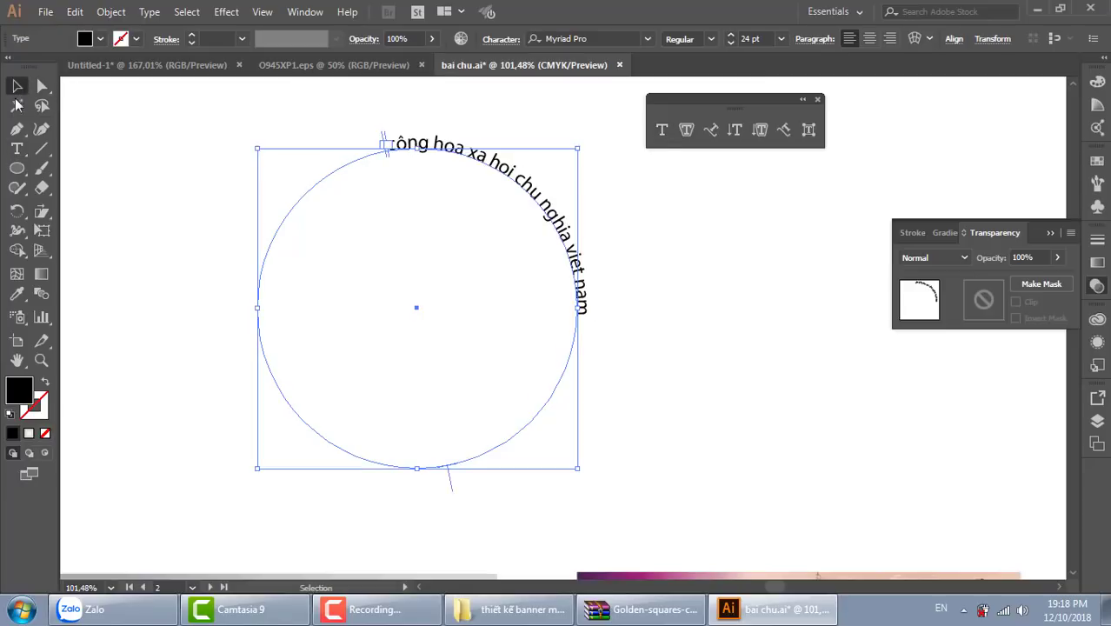
left_click(353, 214)
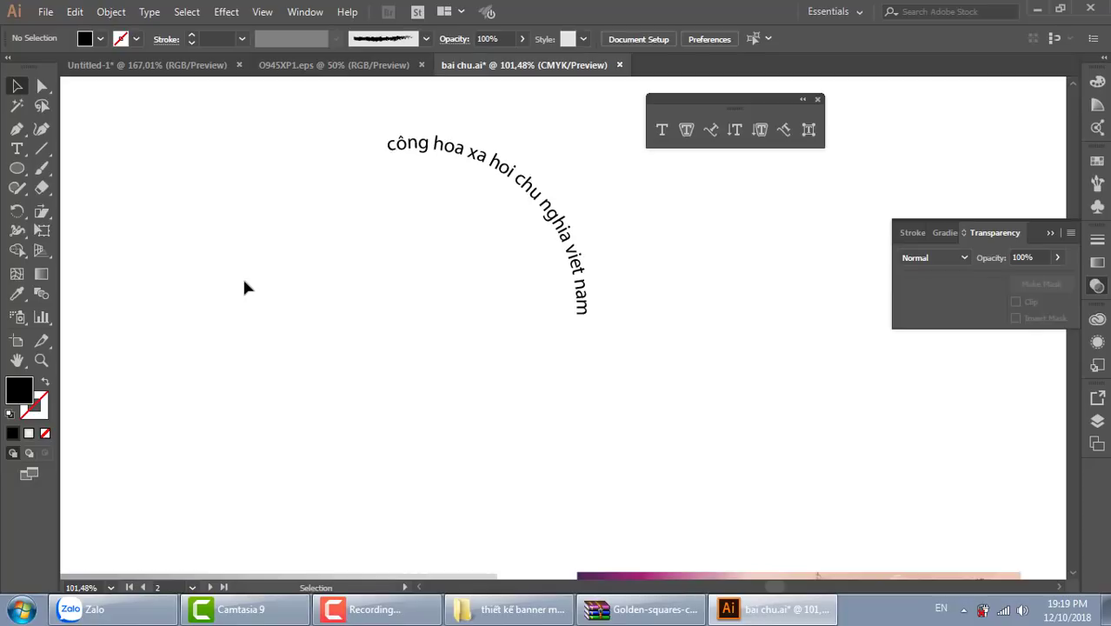
Step: Select the text-on-circle object and zoom in closely on the curved text
left_click(463, 167)
key("z")
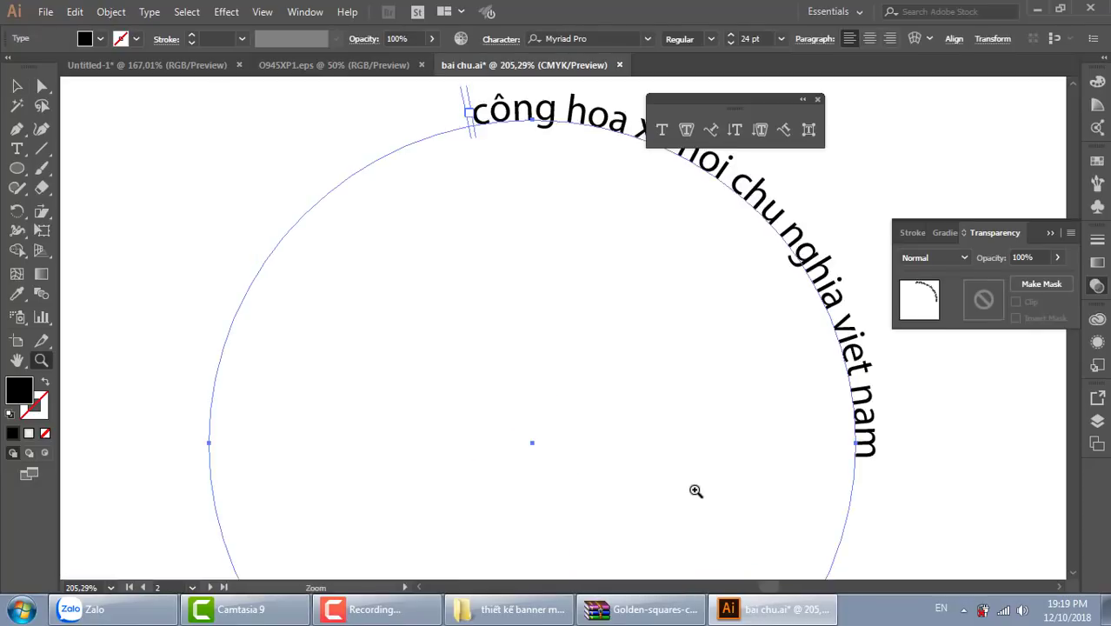
left_click_drag(307, 178, 659, 372)
key("ctrl+minus")
key("ctrl+minus")
key("ctrl+minus")
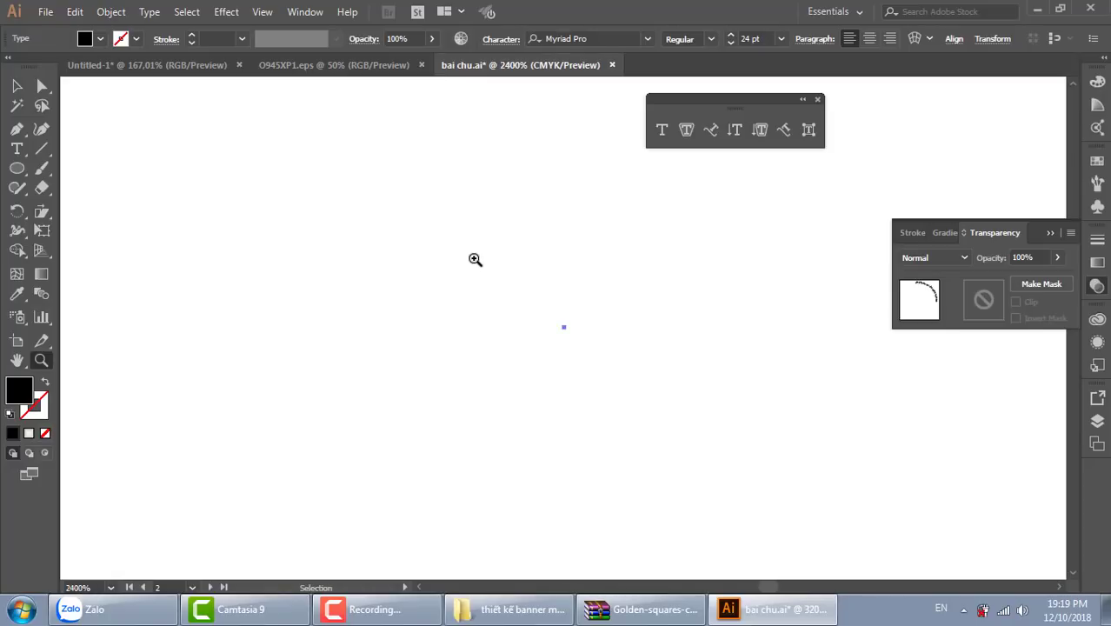
key("ctrl+minus")
key("ctrl+minus")
key("ctrl+minus")
key("ctrl+minus")
key("ctrl+minus")
key("ctrl+minus")
key("ctrl+minus")
key("ctrl+minus")
key("ctrl+minus")
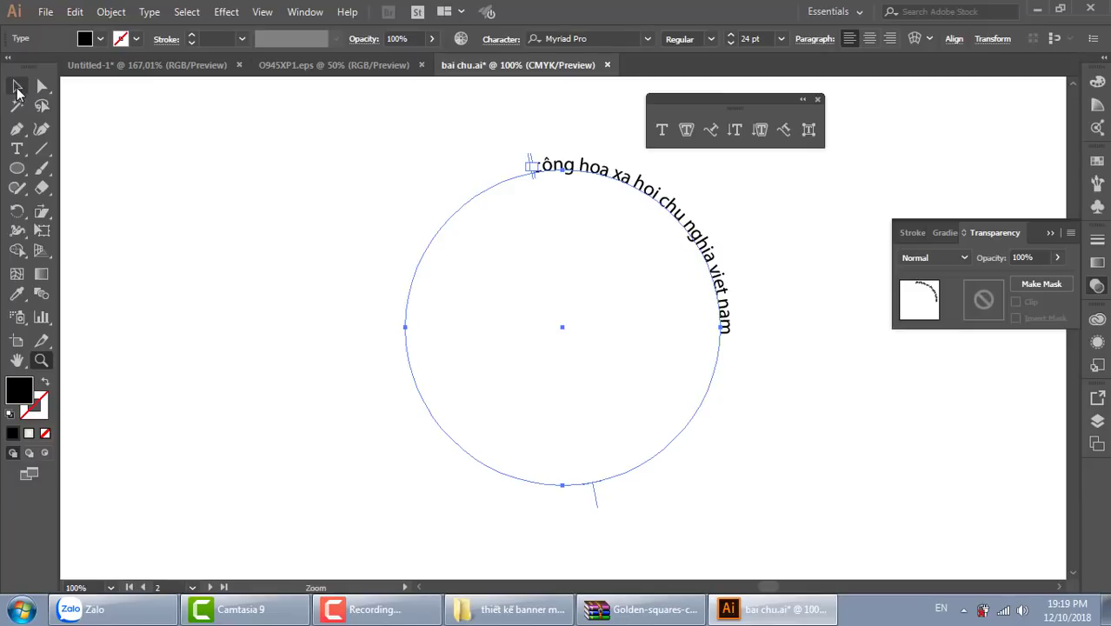
left_click_drag(387, 133, 638, 240)
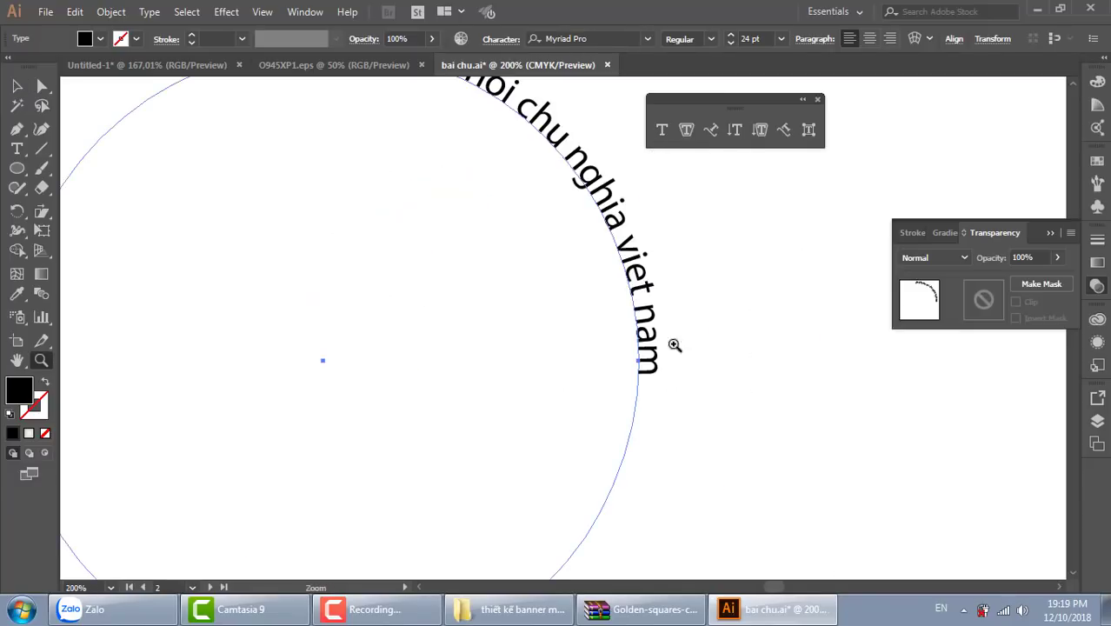
left_click(509, 241)
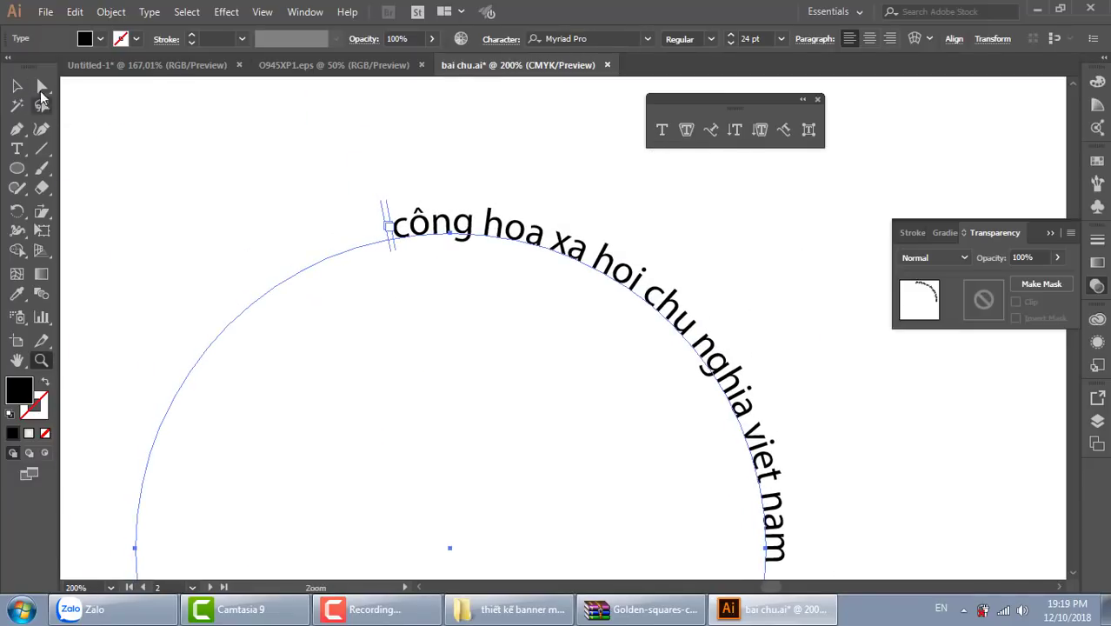
Step: Slide the text's start and end brackets so the phrase begins on the circle's left side
key("a")
mouse_move(383, 211)
left_mouse_down()
mouse_move(328, 225)
mouse_move(257, 513)
left_mouse_up()
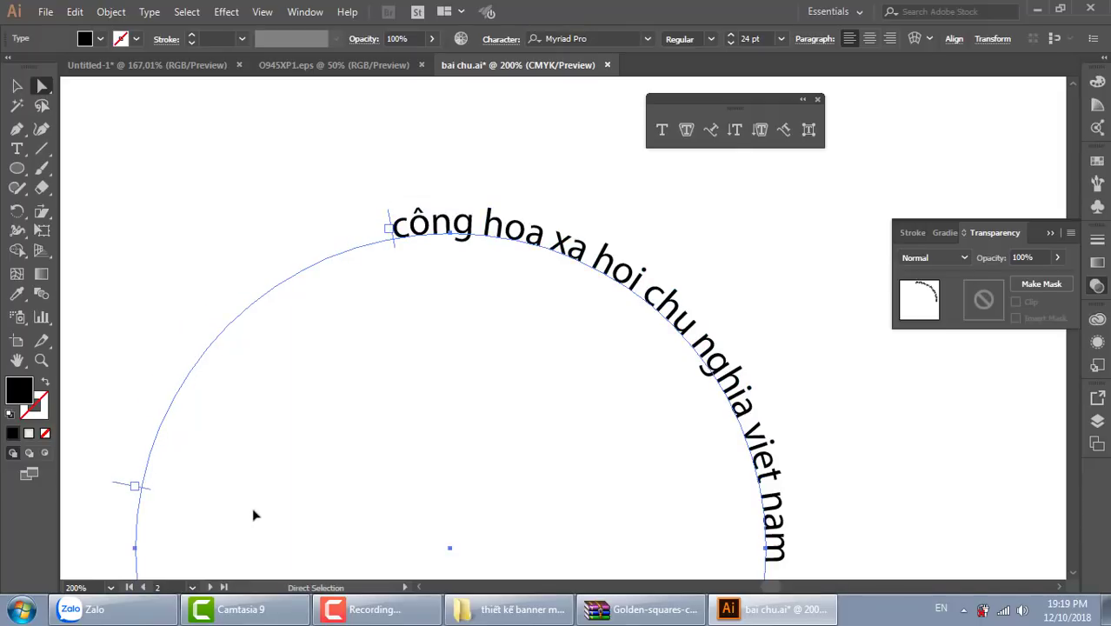
key("ctrl+minus")
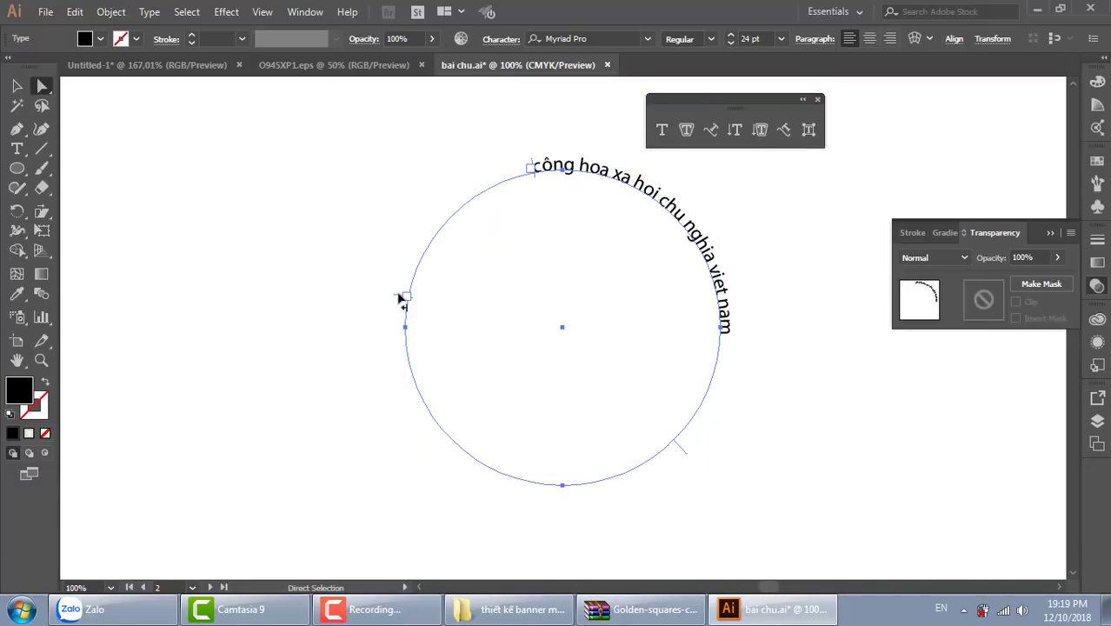
left_click_drag(400, 300, 685, 287)
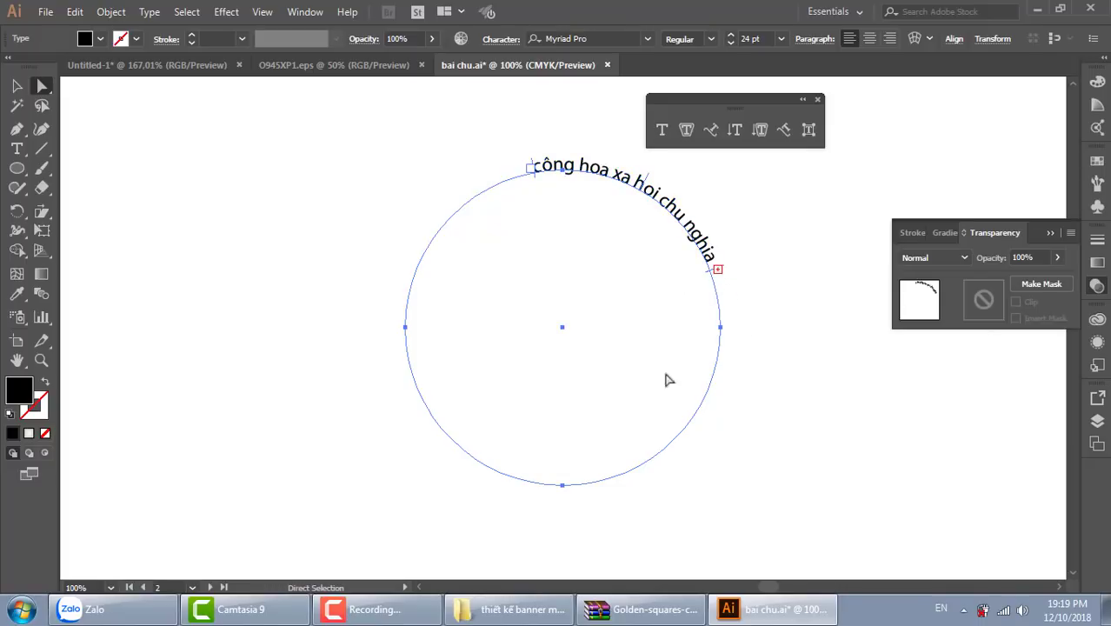
key("v")
key("ctrl+z")
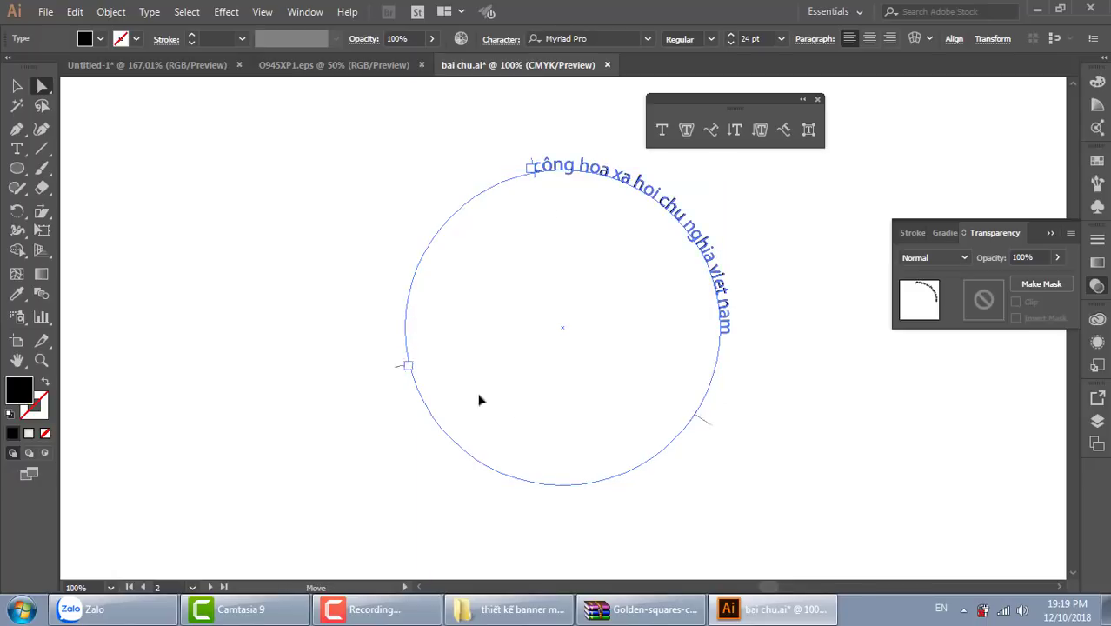
left_click_drag(681, 444, 721, 374)
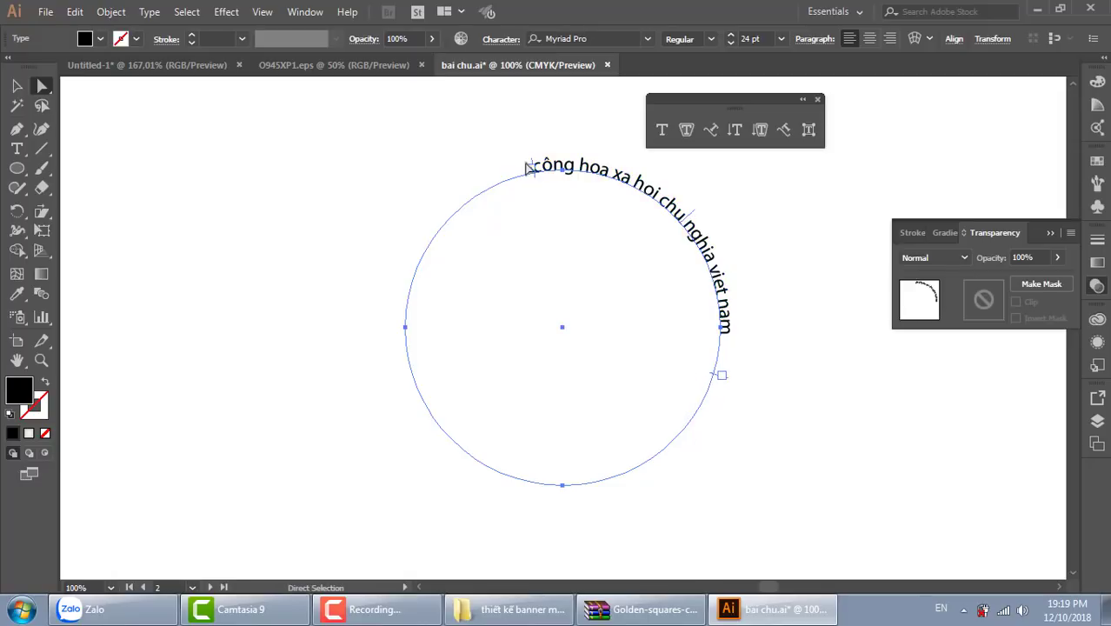
mouse_move(540, 170)
left_mouse_down()
mouse_move(454, 185)
mouse_move(368, 277)
left_mouse_up()
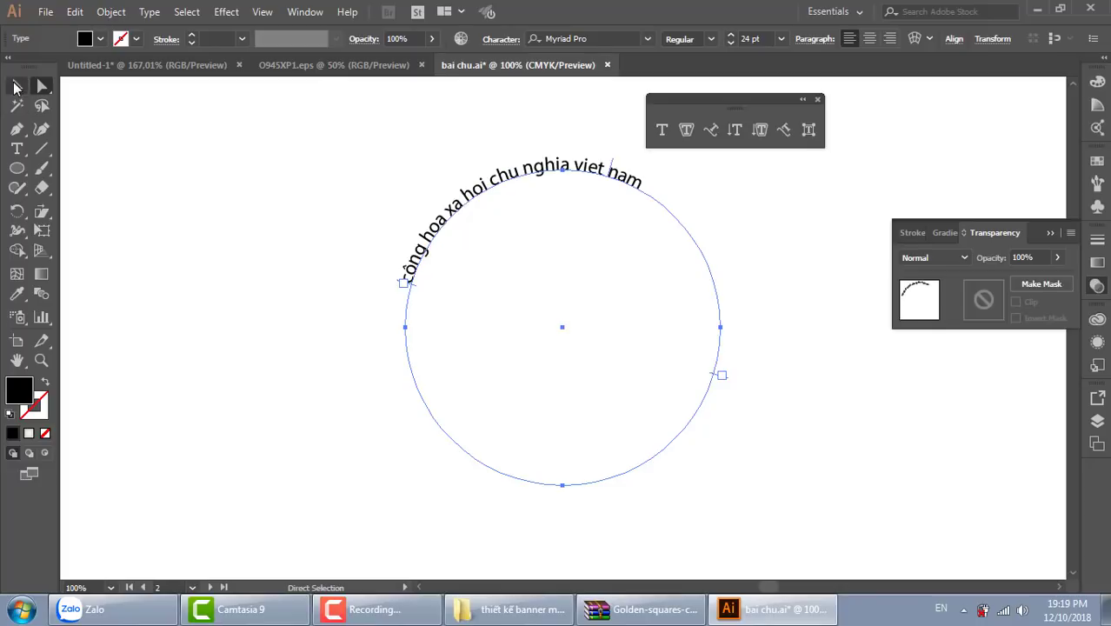
Step: Widen the curved text's tracking with Alt+Right Arrow, then open Type > Type on a Path
left_click(17, 86)
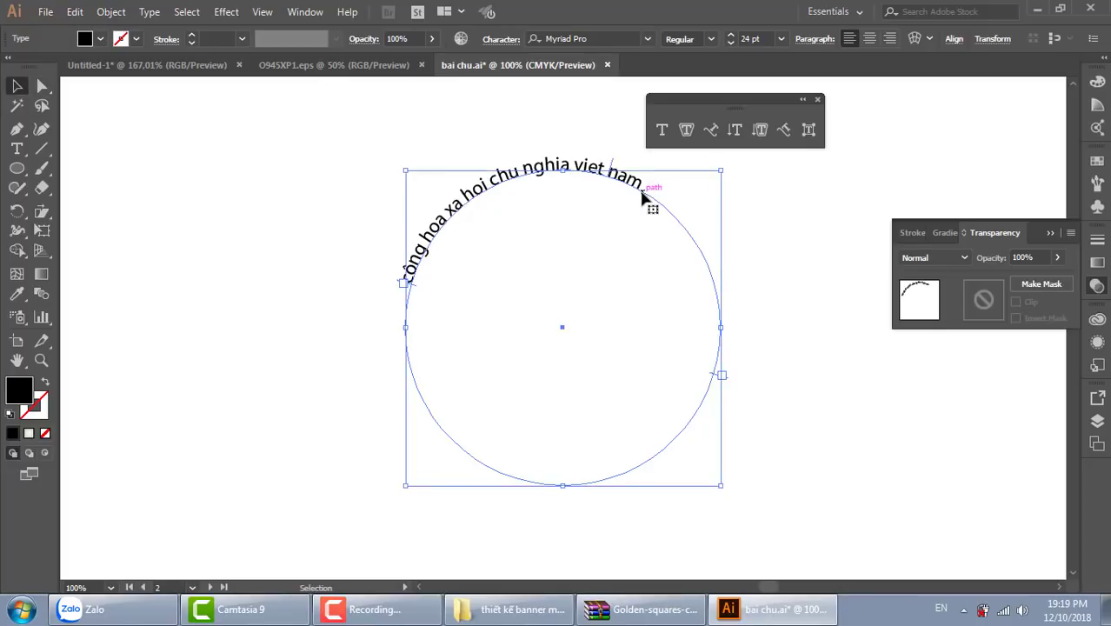
key("alt+Right")
key("alt+Right")
key("alt+Right")
key("alt+Right")
key("alt+Right")
key("alt+Right")
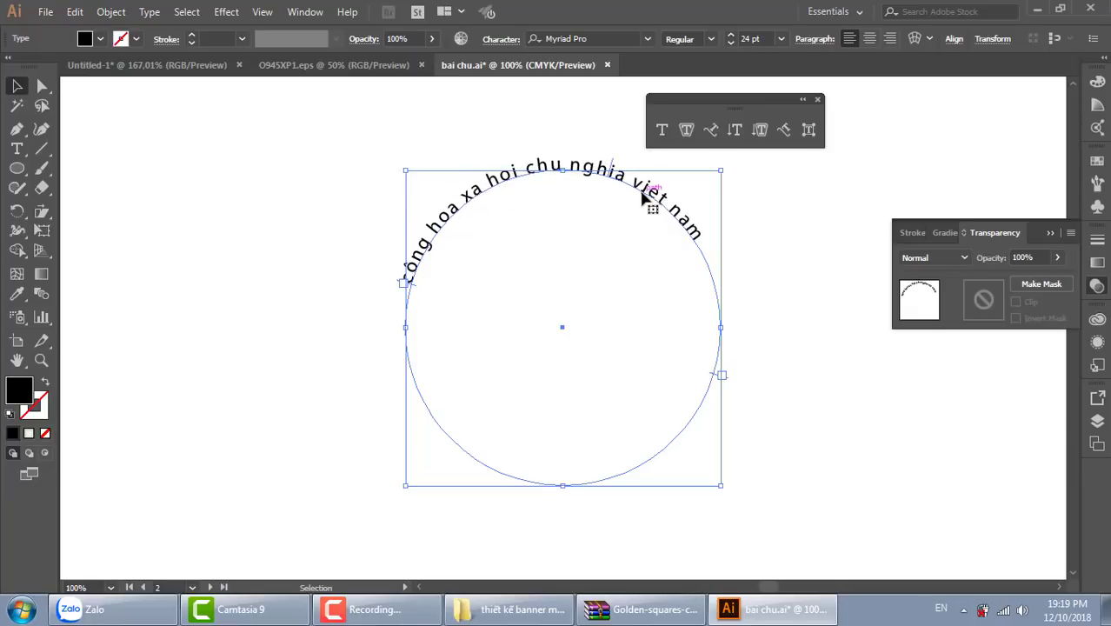
key("alt+Right")
key("alt+Right")
key("alt+Right")
key("alt+Right")
key("alt+Right")
key("alt+Right")
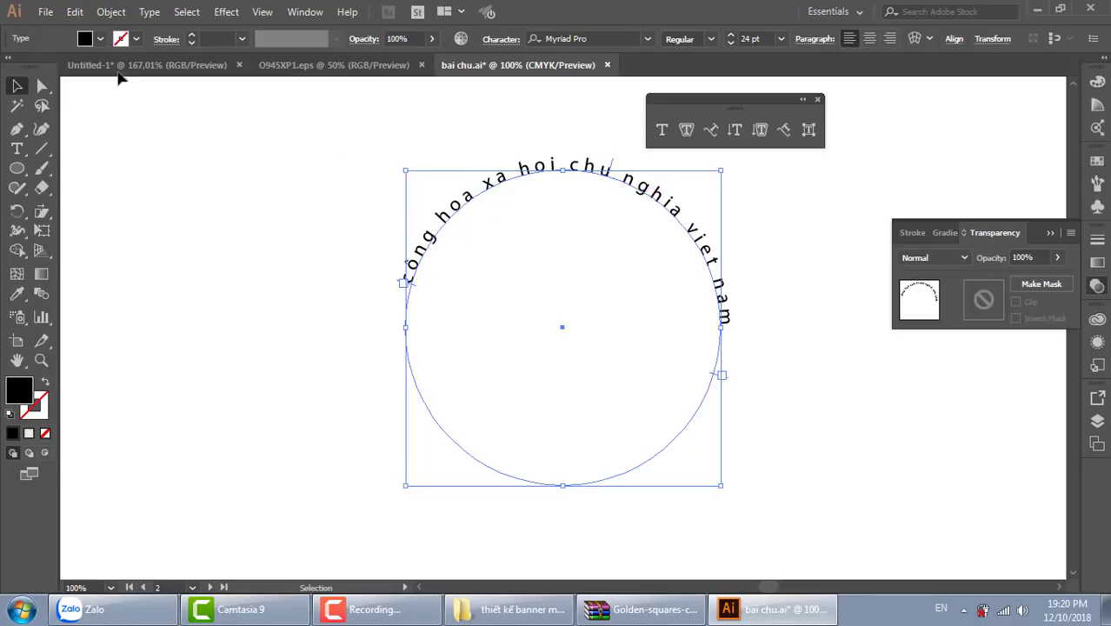
left_click(16, 105)
left_click(17, 86)
left_click(503, 209)
left_click(506, 192)
left_click(721, 227)
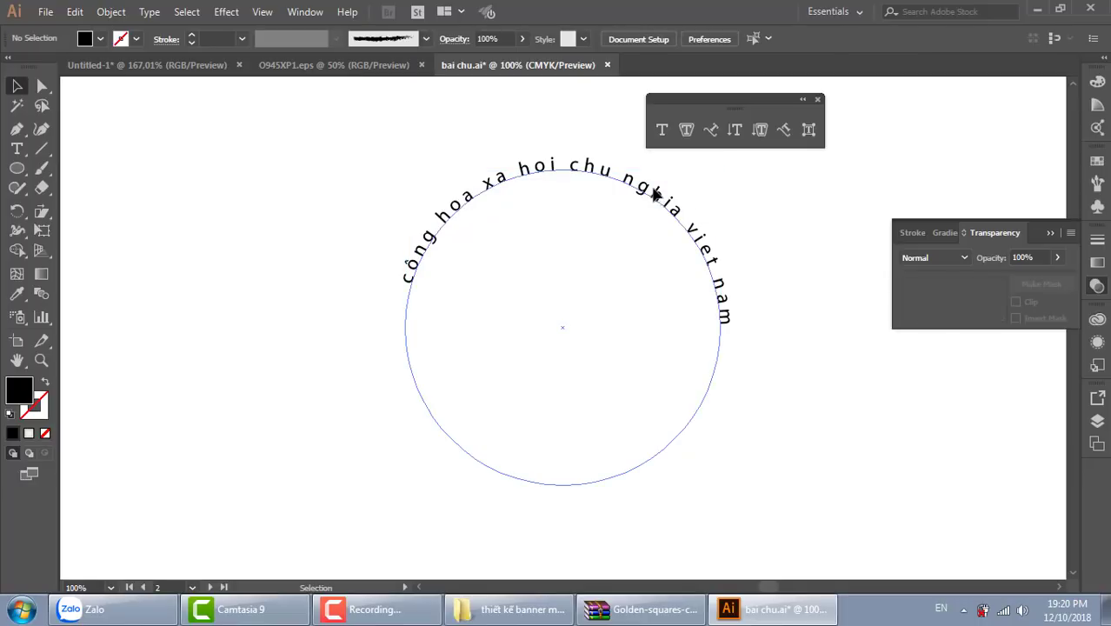
left_click(656, 196)
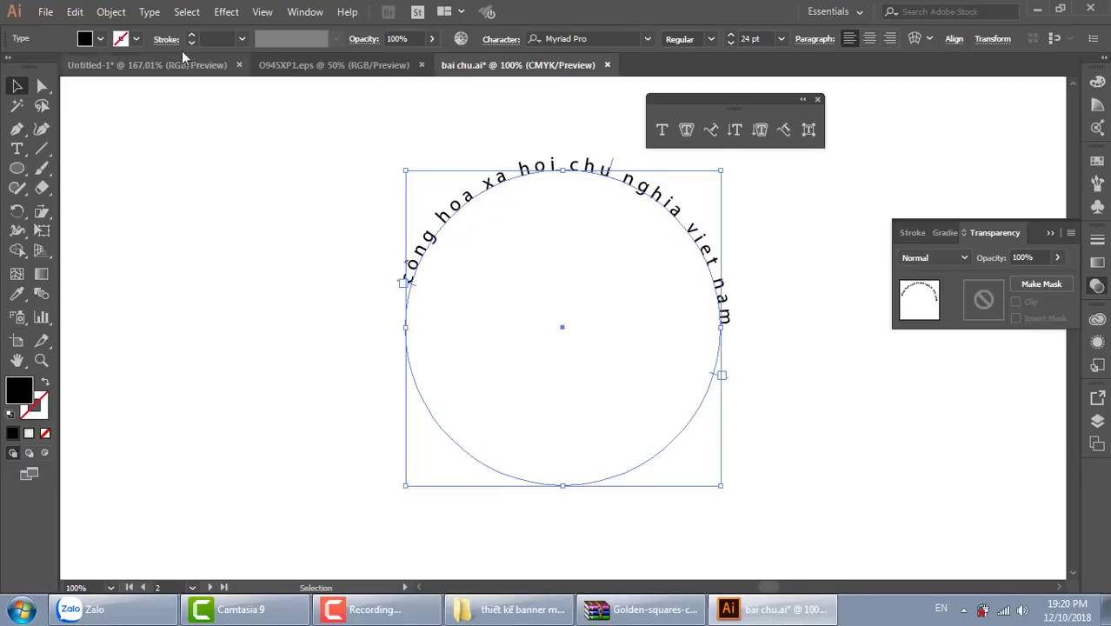
left_click(149, 12)
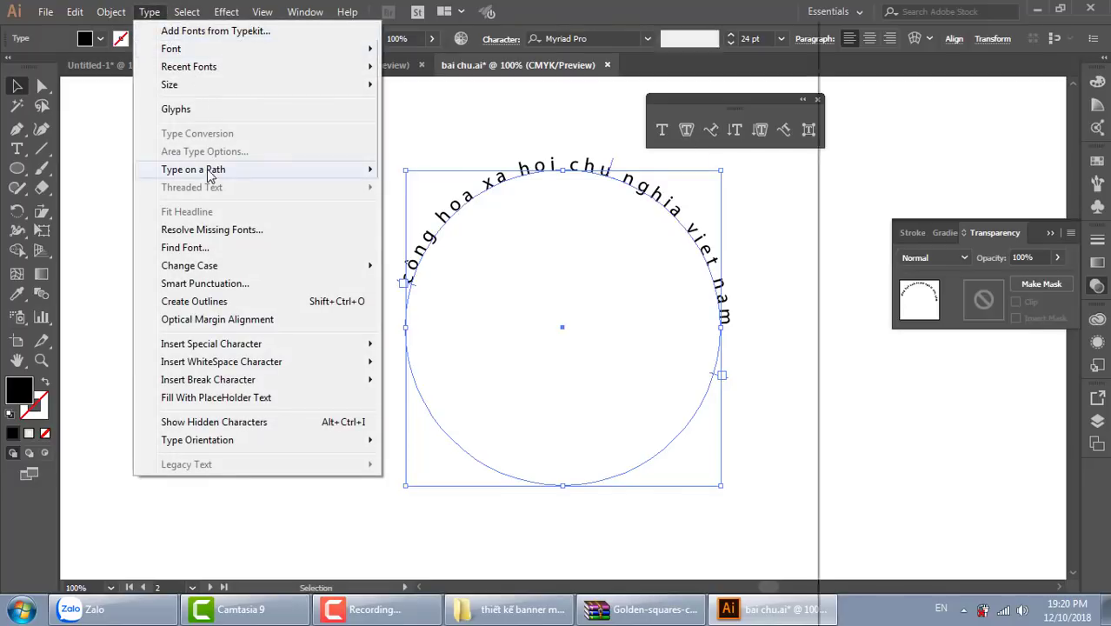
mouse_move(193, 169)
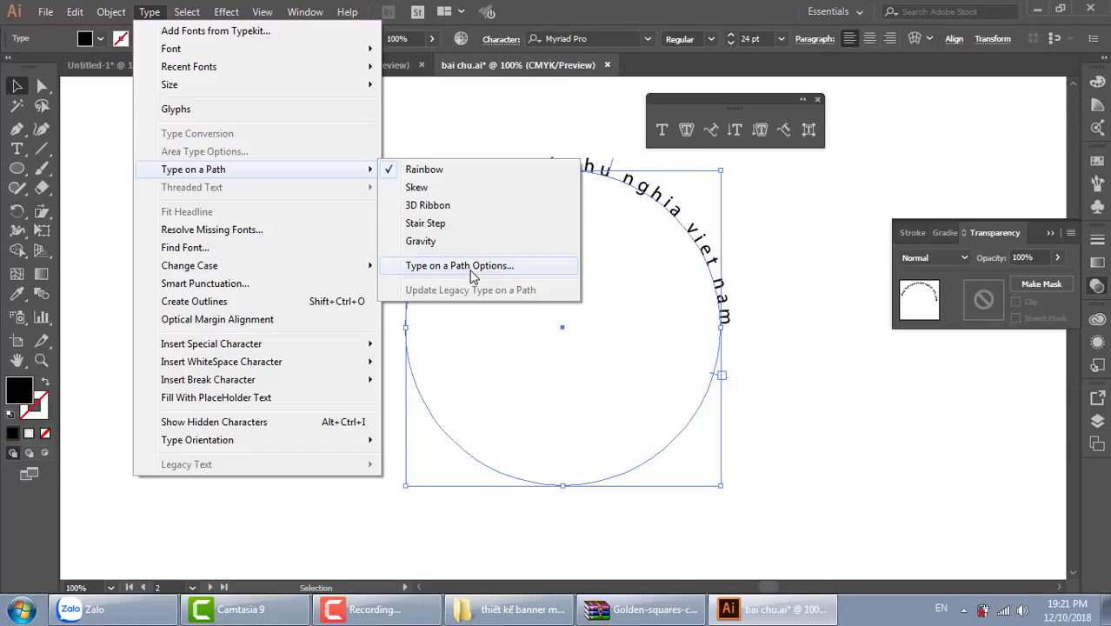
Step: Flip the circle's path text with Preview on and slide it to the circle's lower side
left_click(473, 267)
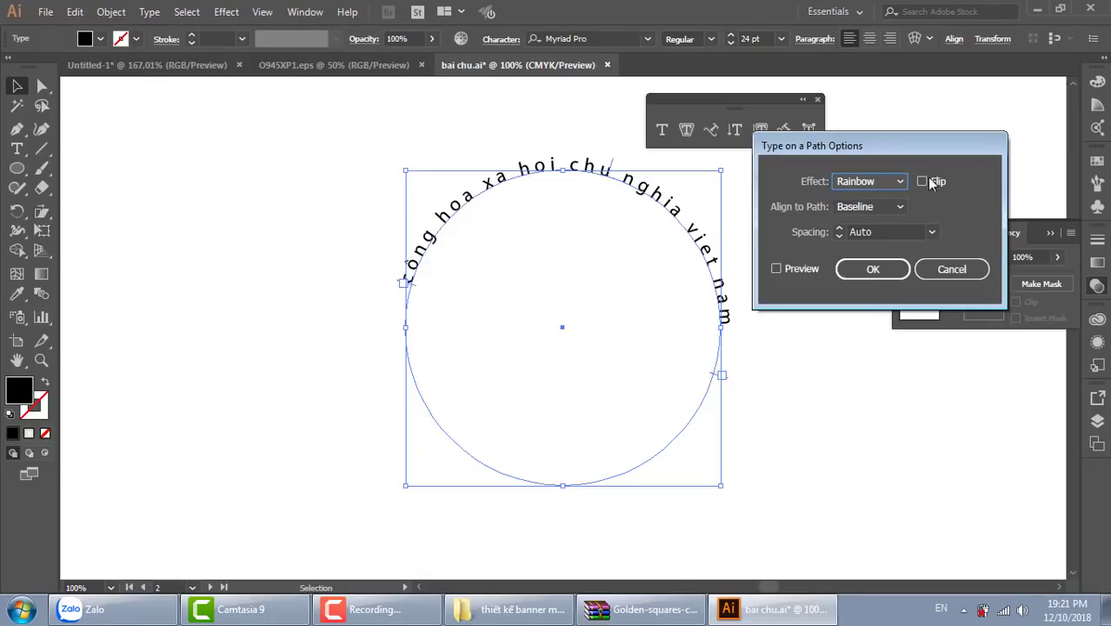
left_click(777, 269)
left_click(922, 181)
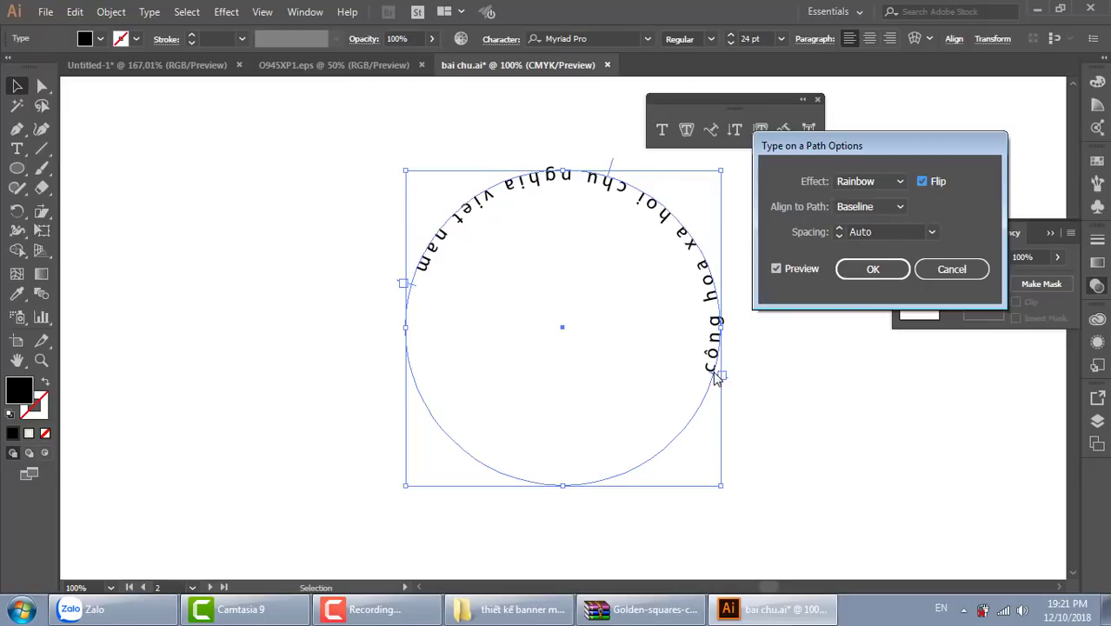
left_click(872, 270)
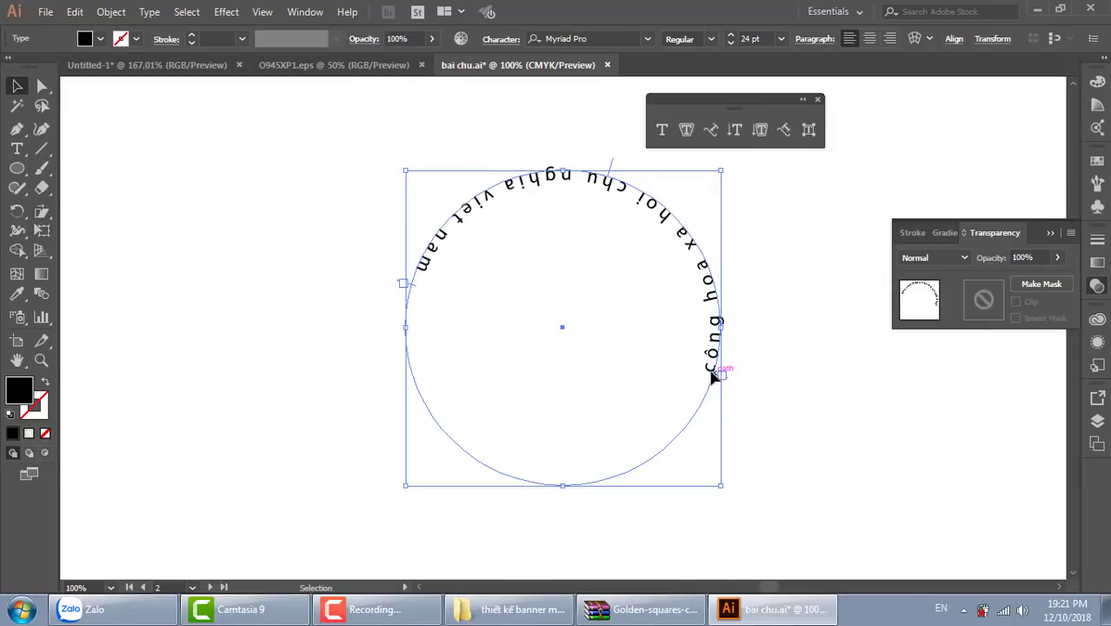
left_click_drag(711, 376, 438, 386)
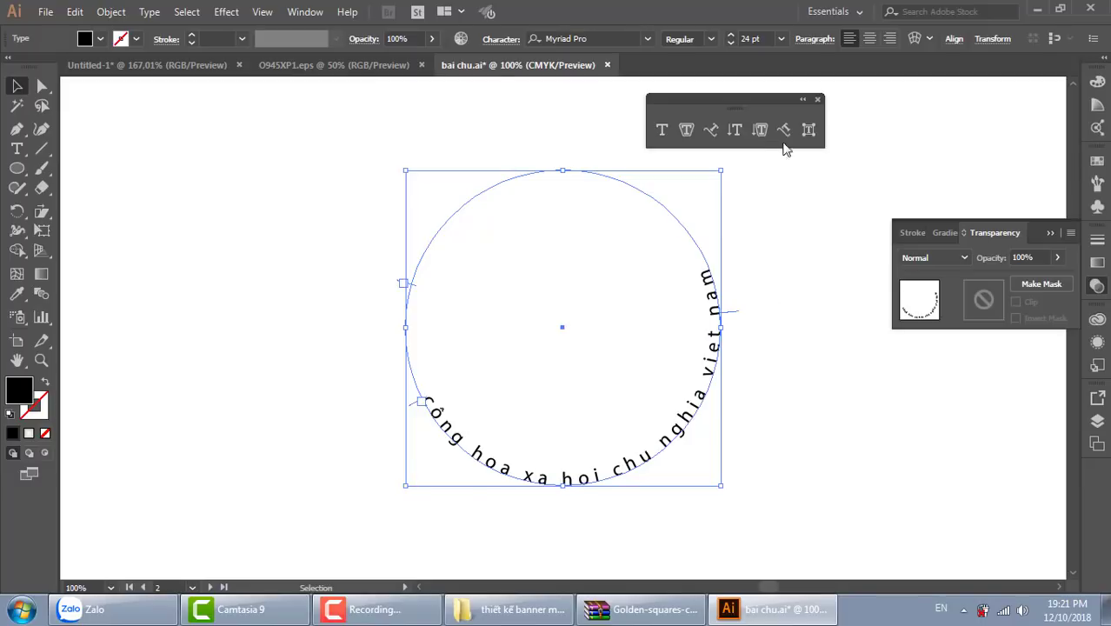
Step: Preview unflipping the path text in Type on a Path Options, cancel, and reselect the text
double_click(712, 132)
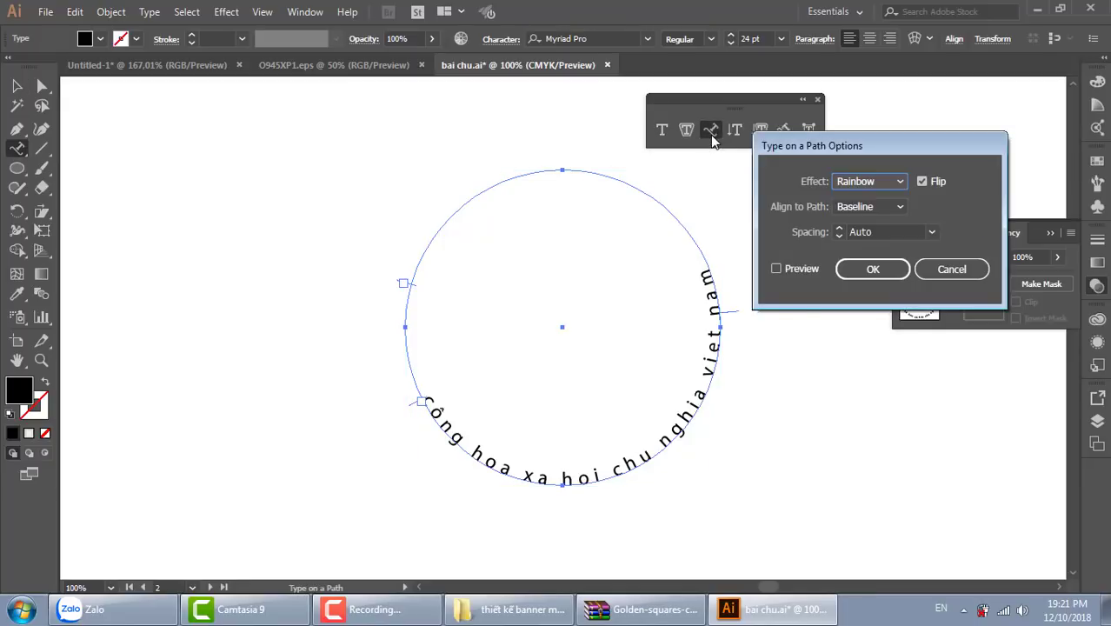
left_click(777, 270)
left_click(923, 181)
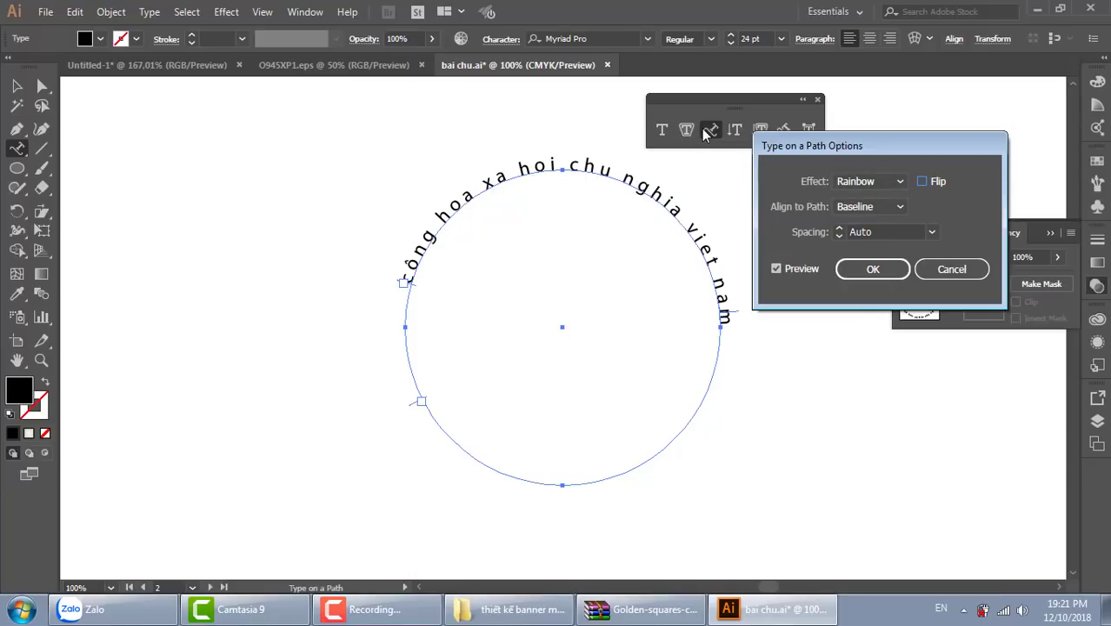
left_click(941, 271)
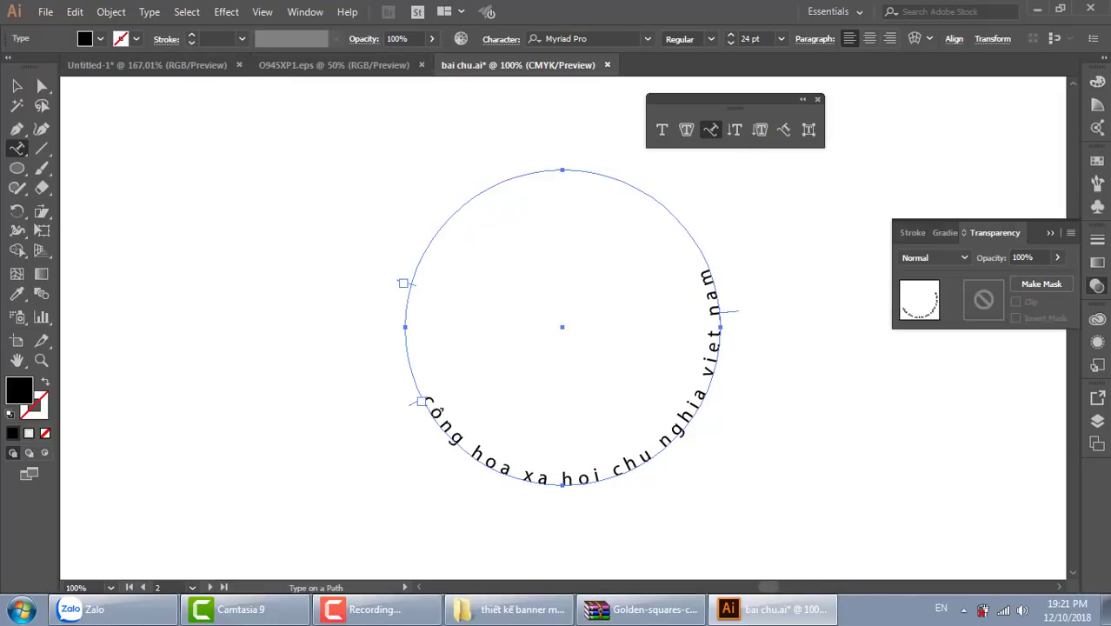
left_click(18, 85)
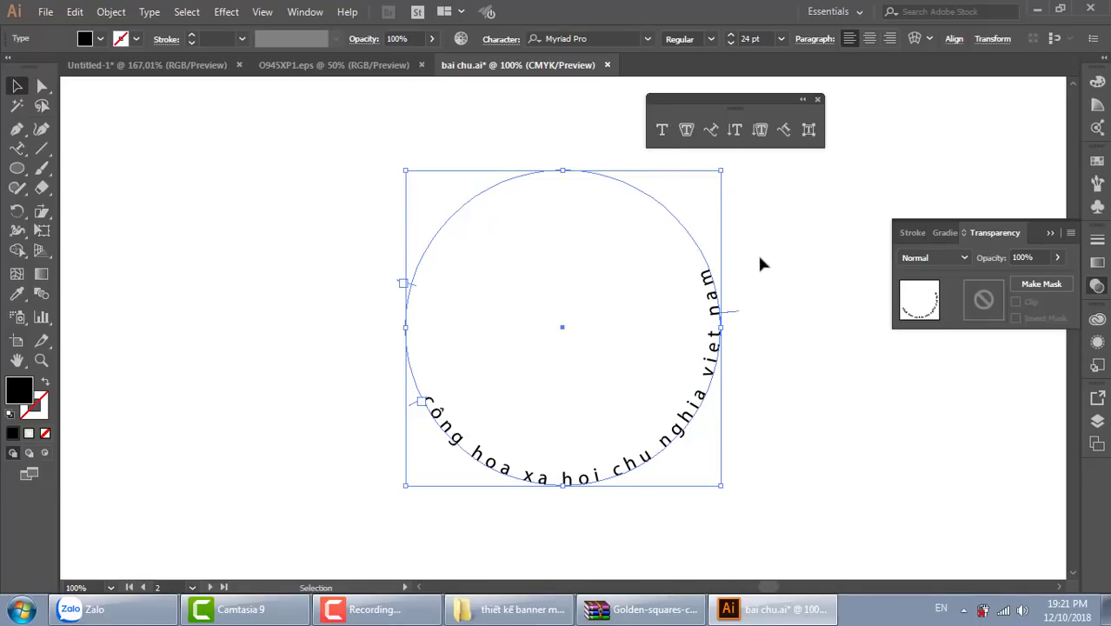
left_click_drag(789, 279, 670, 241)
Step: Place vertical Lorem placeholder text with extra letters, shift it right, and make it horizontal
left_click(735, 129)
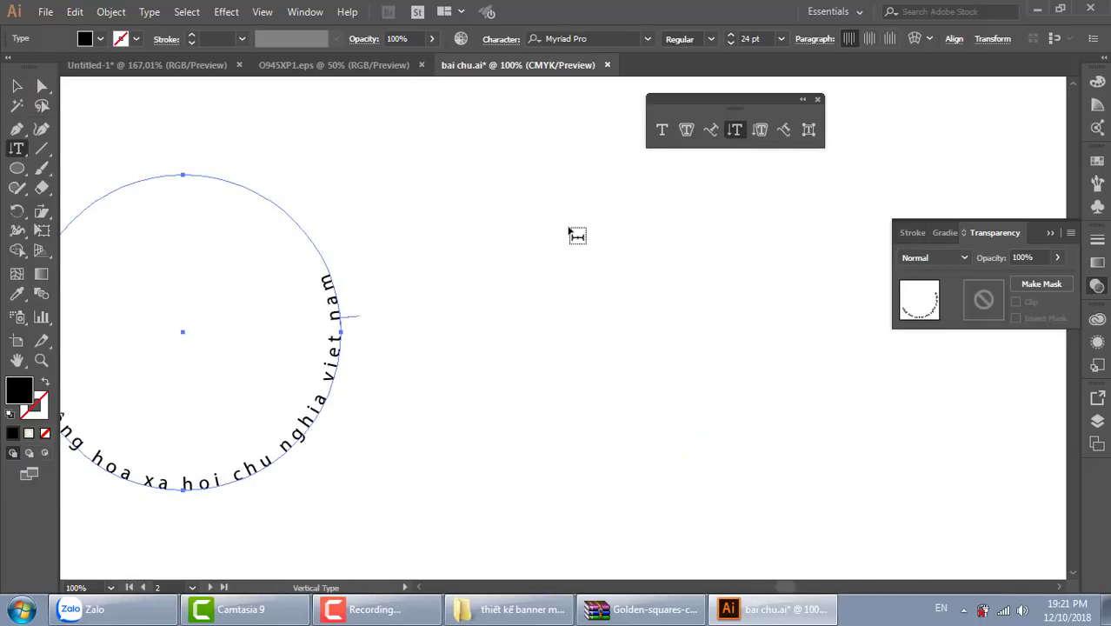
left_click(569, 231)
type("sdsdfsd")
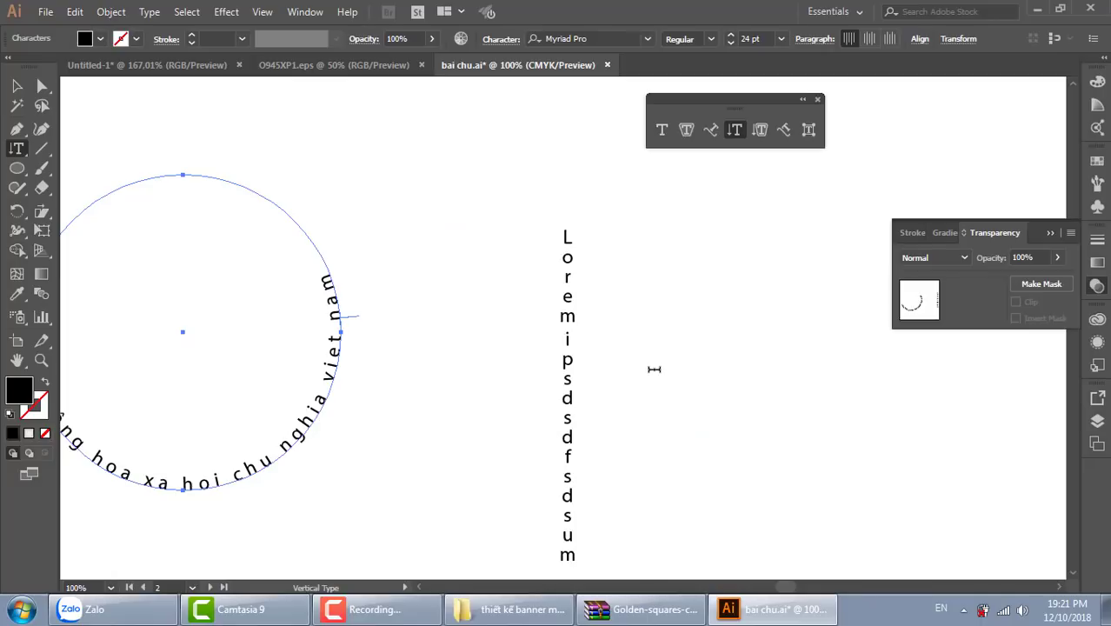
type("sdfasdfkjdsfsdf")
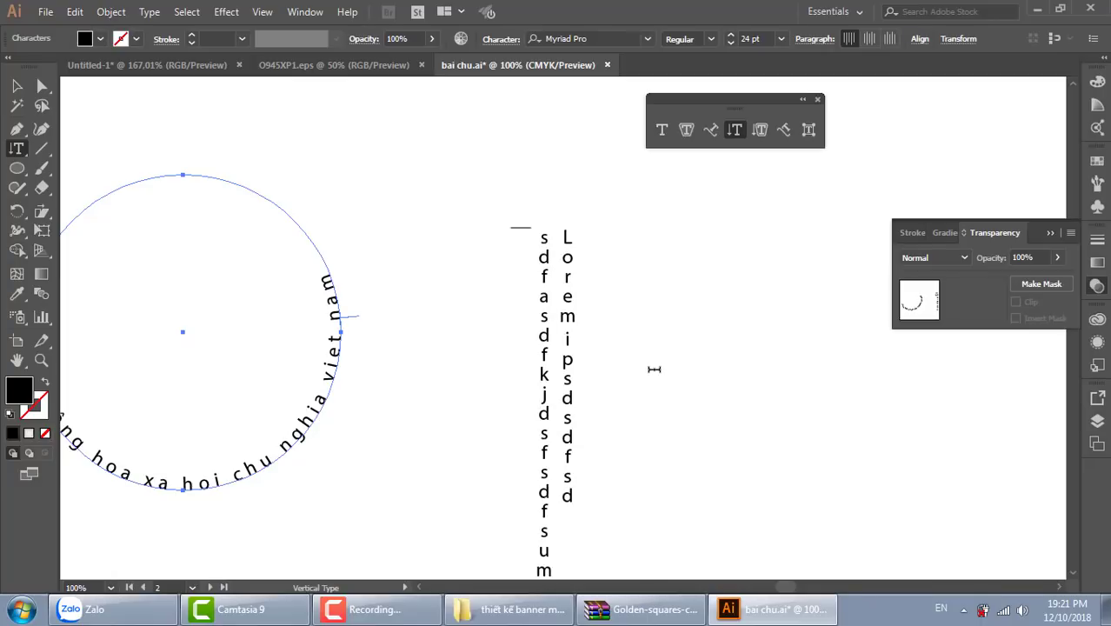
type("sdkfsadfdsf")
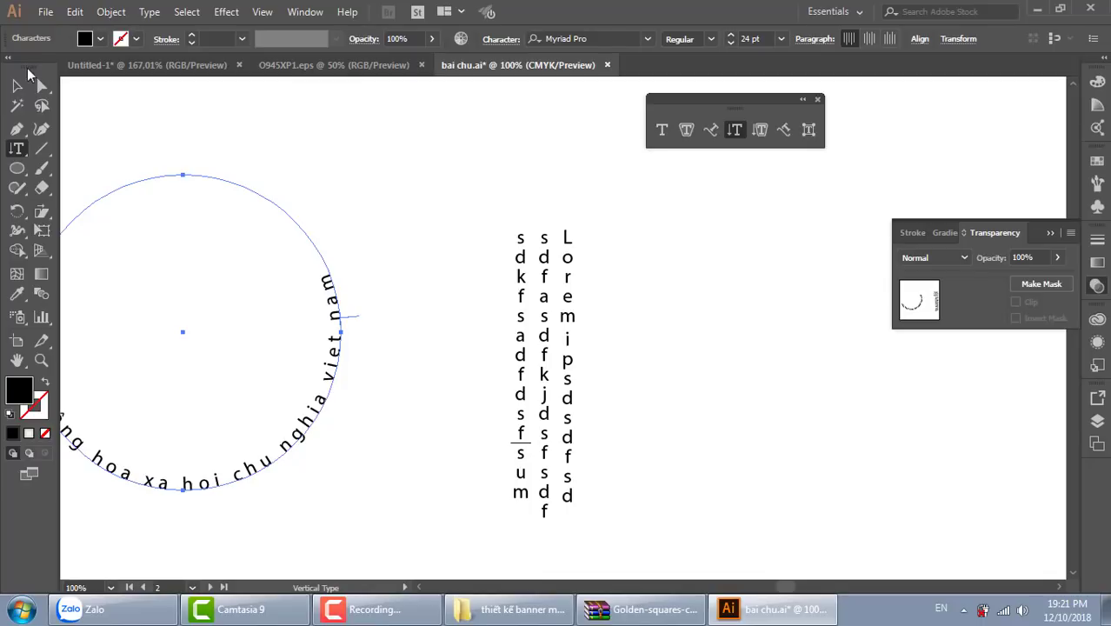
left_click(17, 85)
left_click_drag(570, 347, 676, 330)
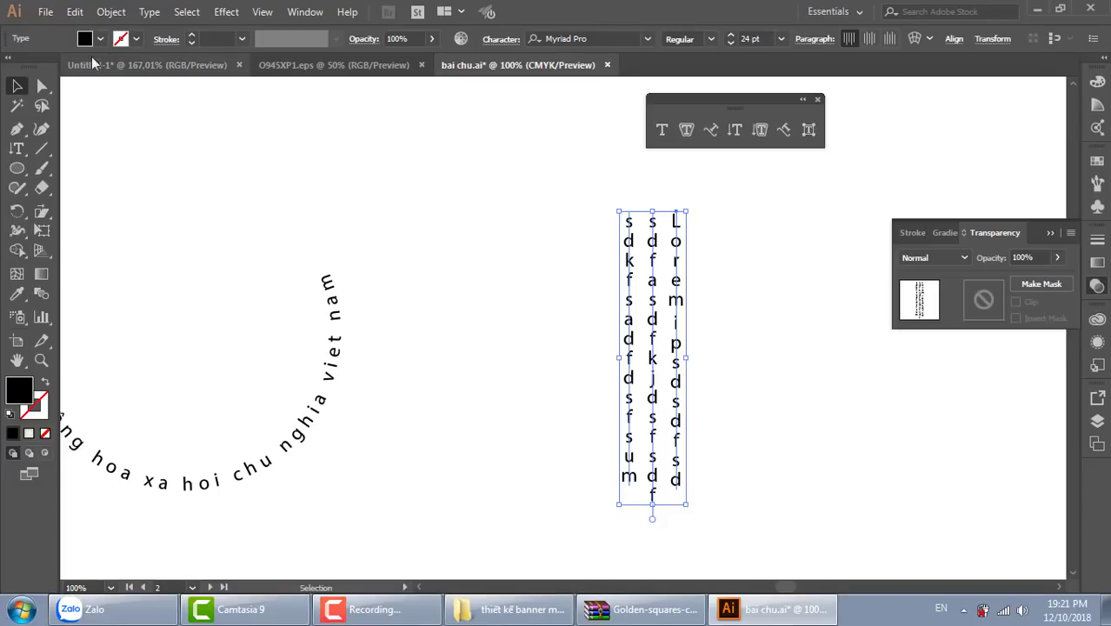
left_click(150, 12)
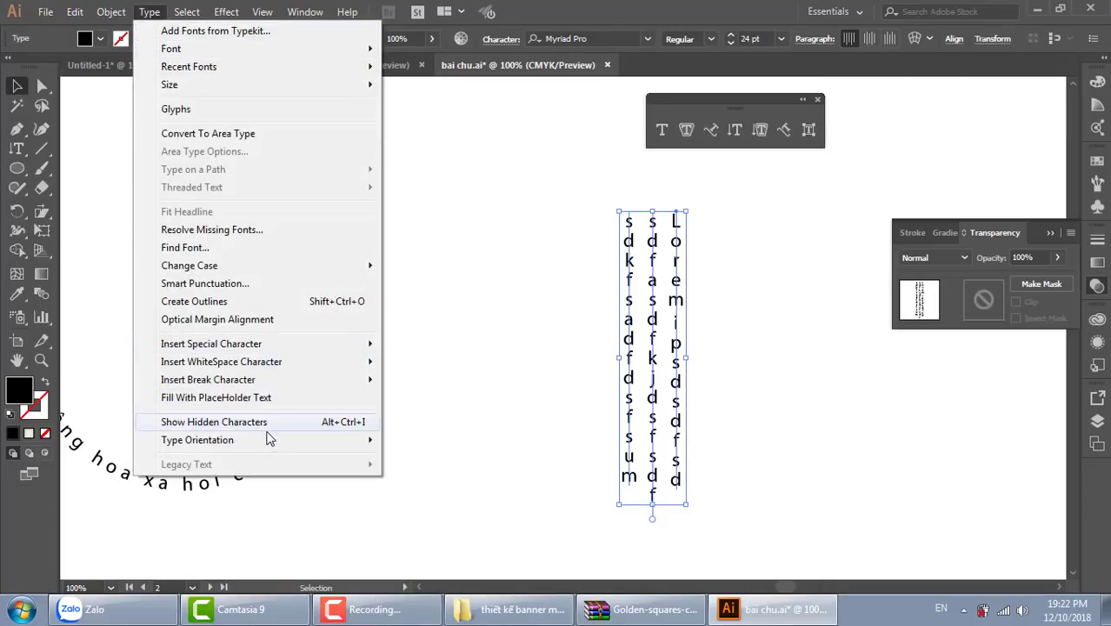
mouse_move(198, 440)
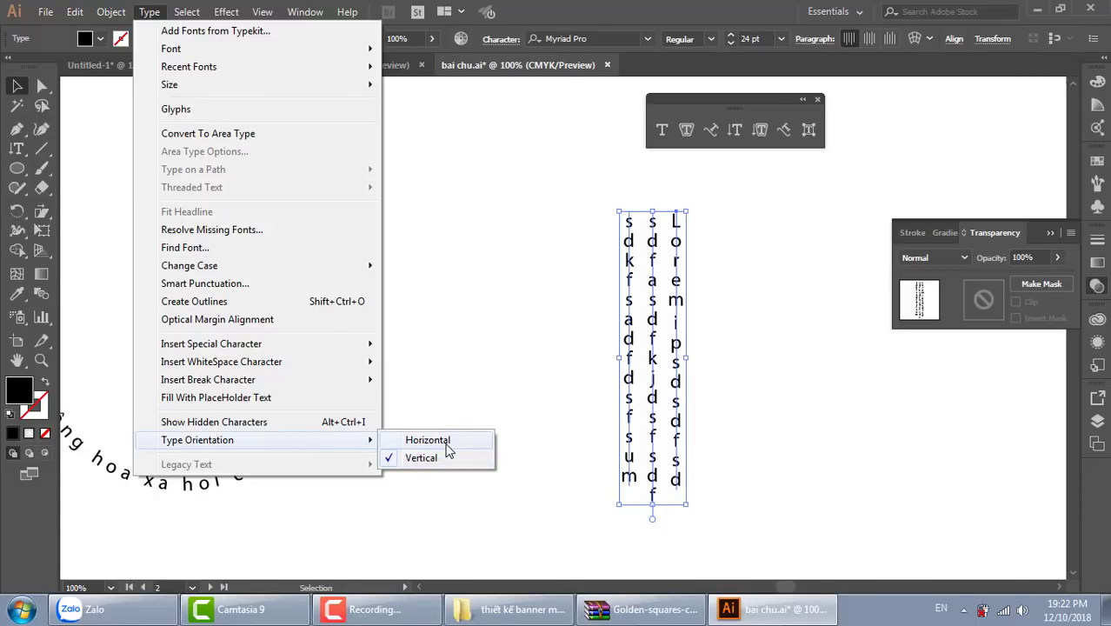
left_click(427, 440)
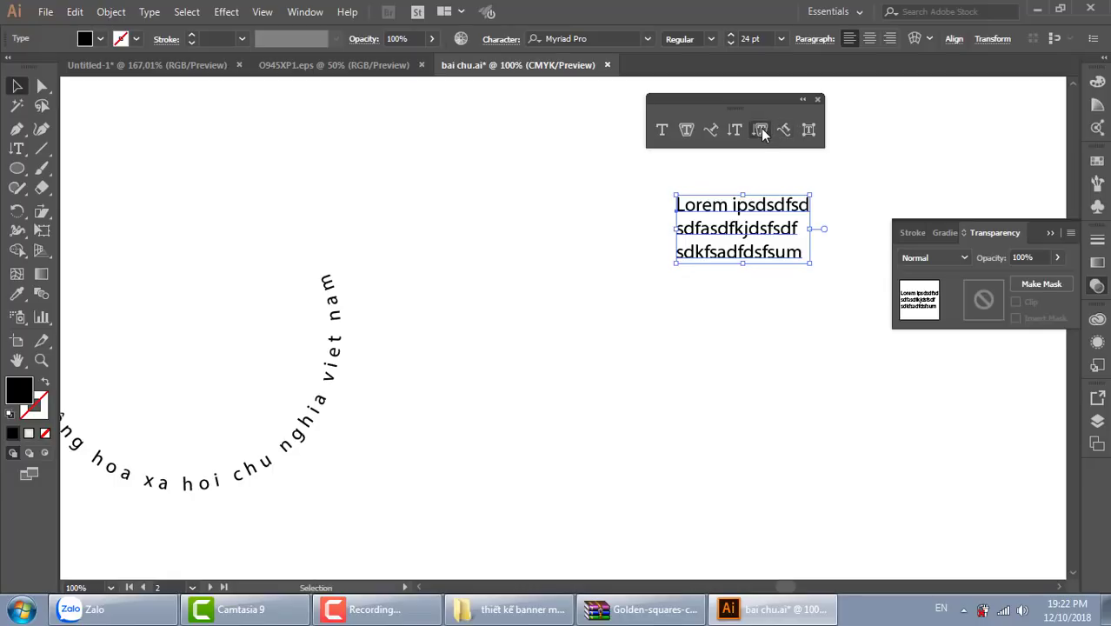
left_click(17, 169)
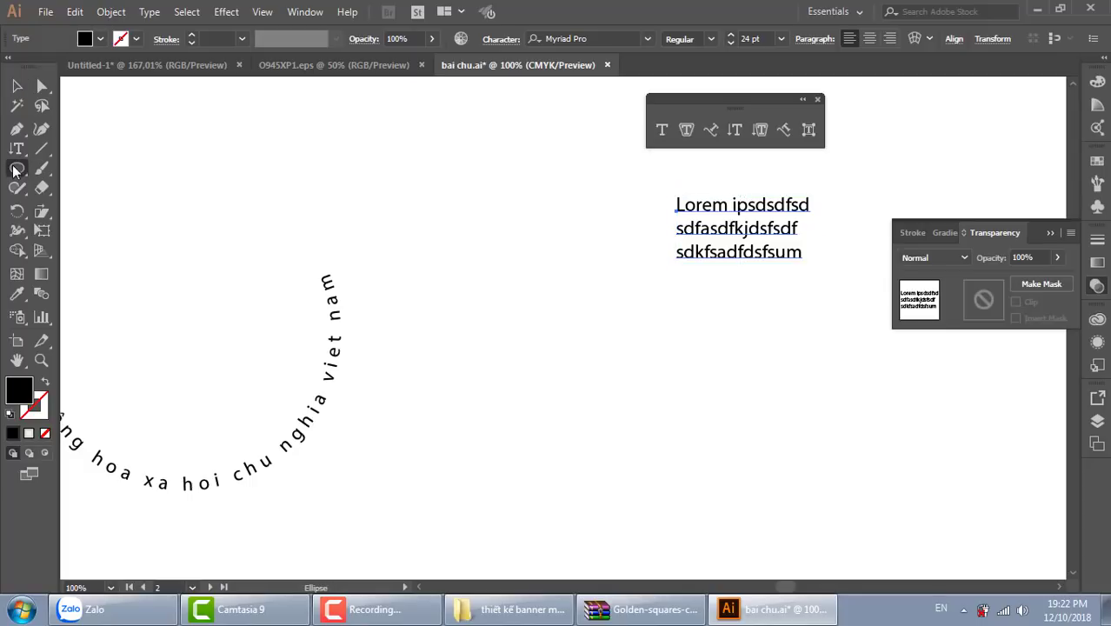
left_click_drag(454, 292, 710, 490)
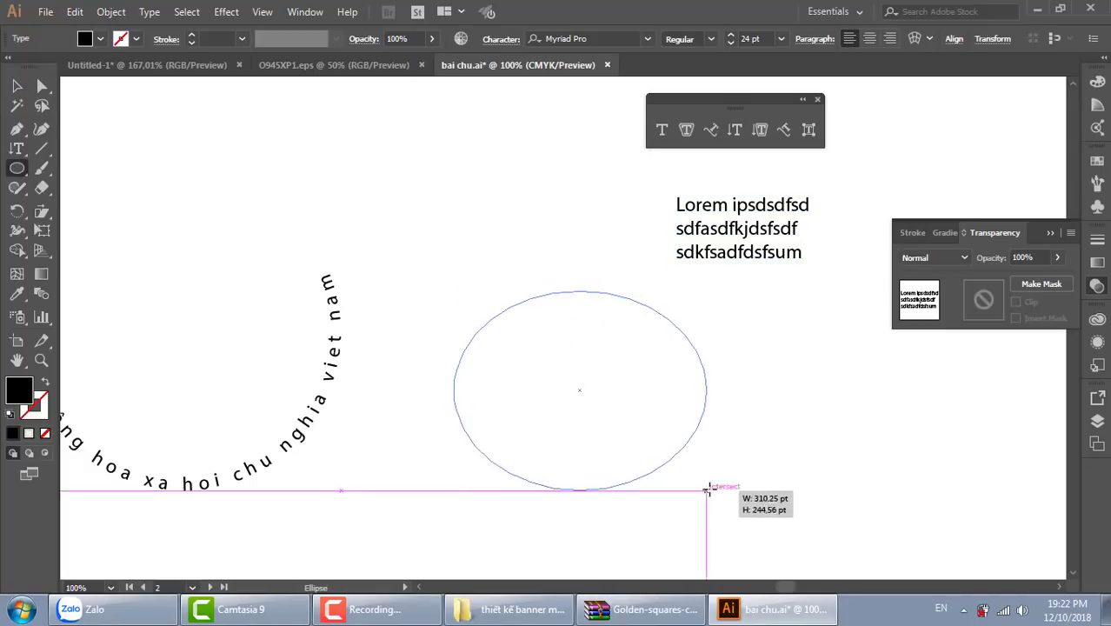
left_click(761, 130)
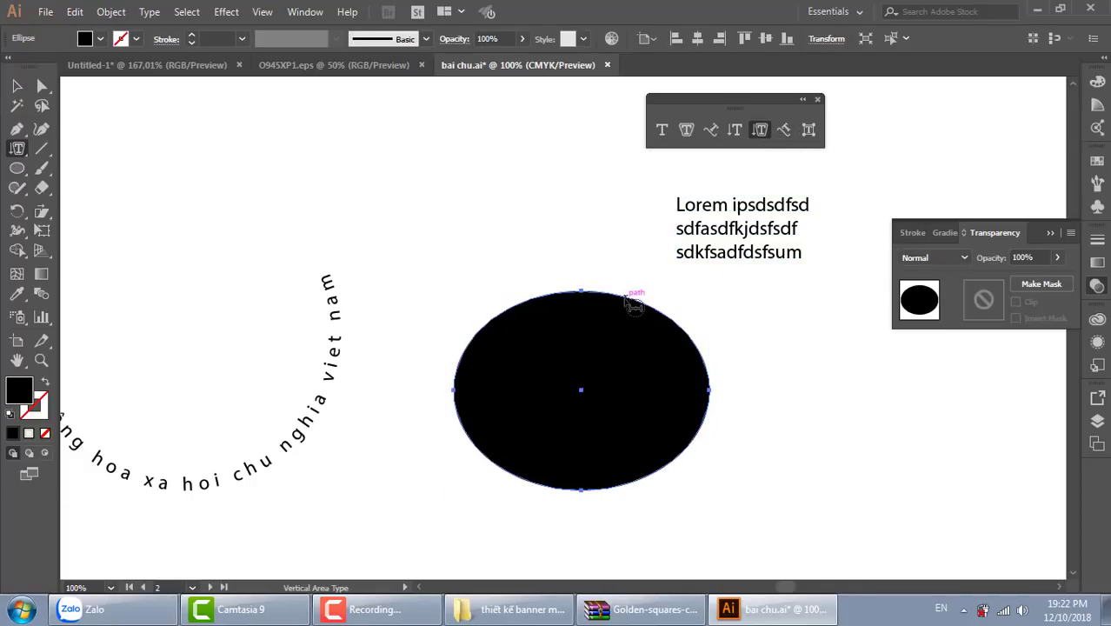
left_click(639, 299)
left_click(17, 85)
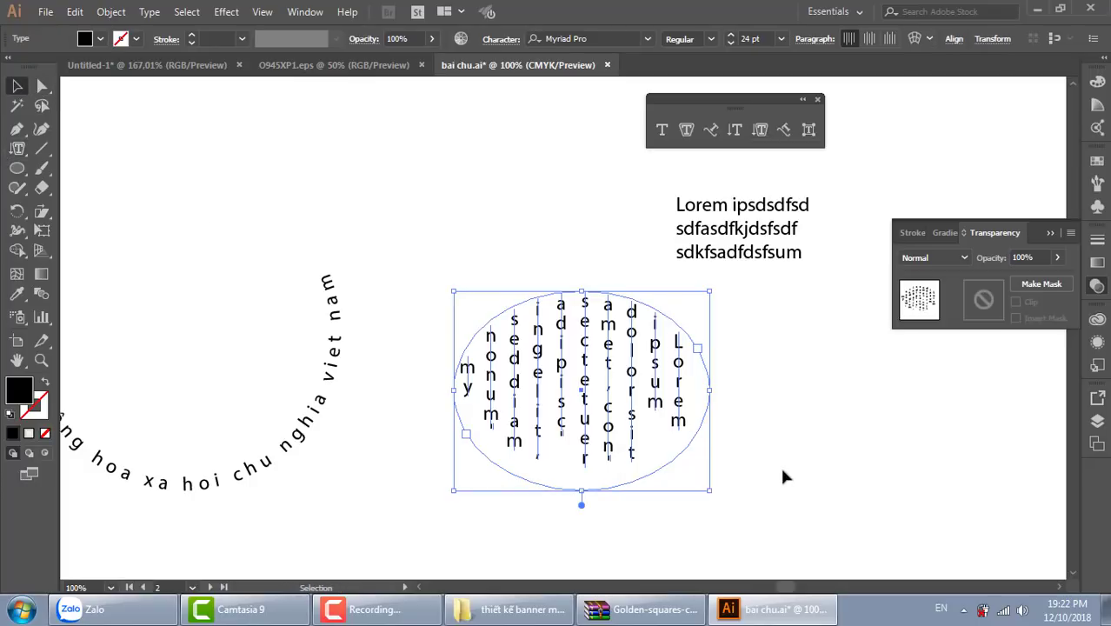
key("Delete")
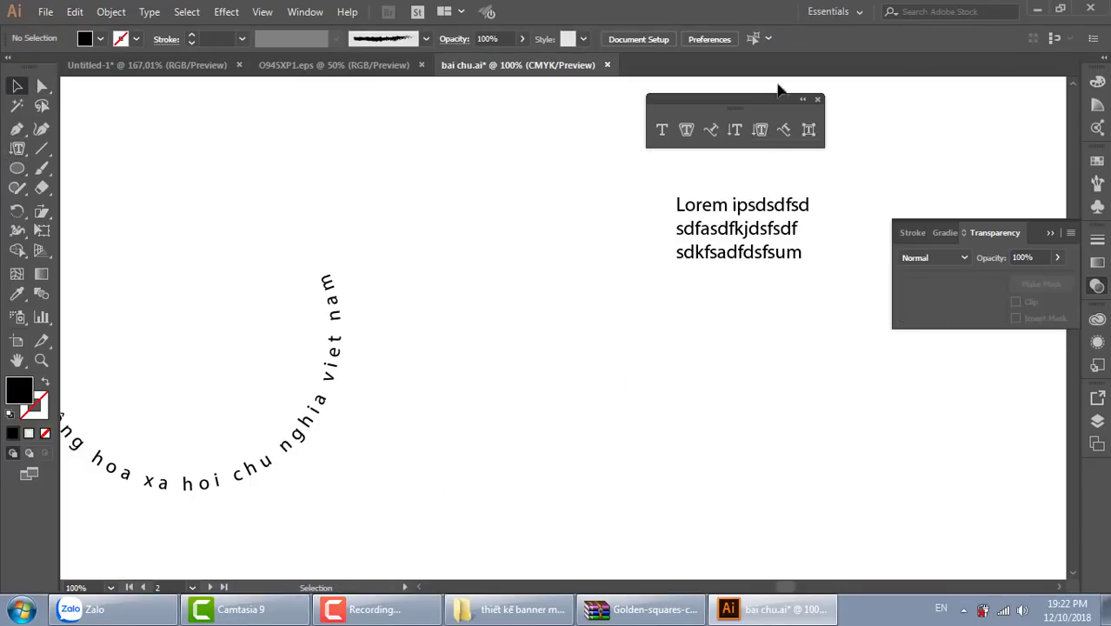
Step: Draw a looping wavy path with the Curvature tool
left_click(16, 128)
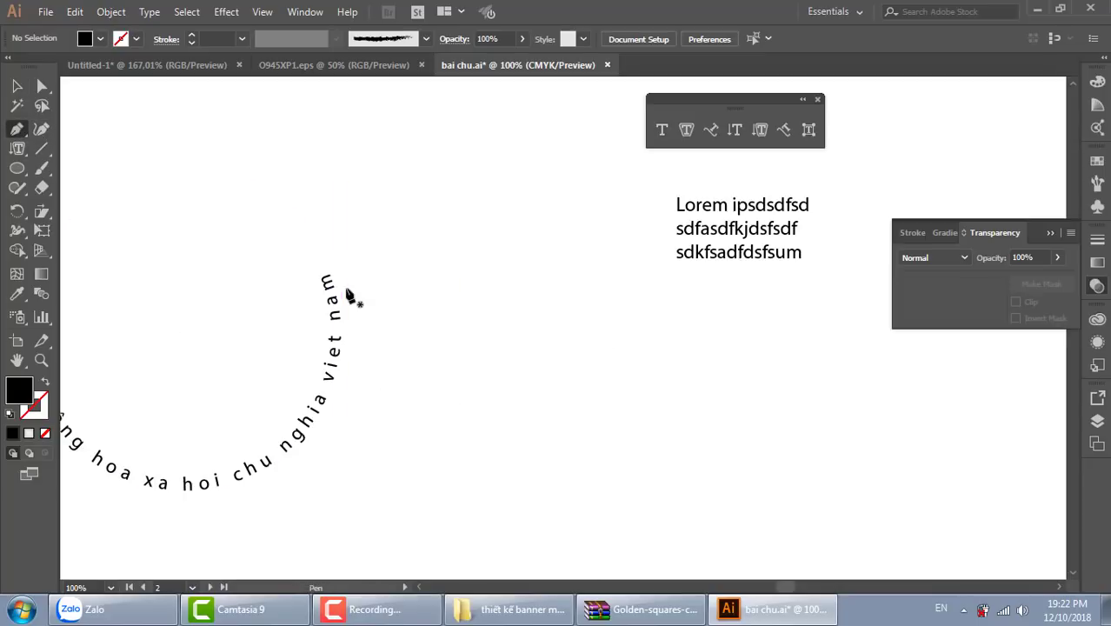
left_click(481, 471)
left_click_drag(648, 404, 817, 451)
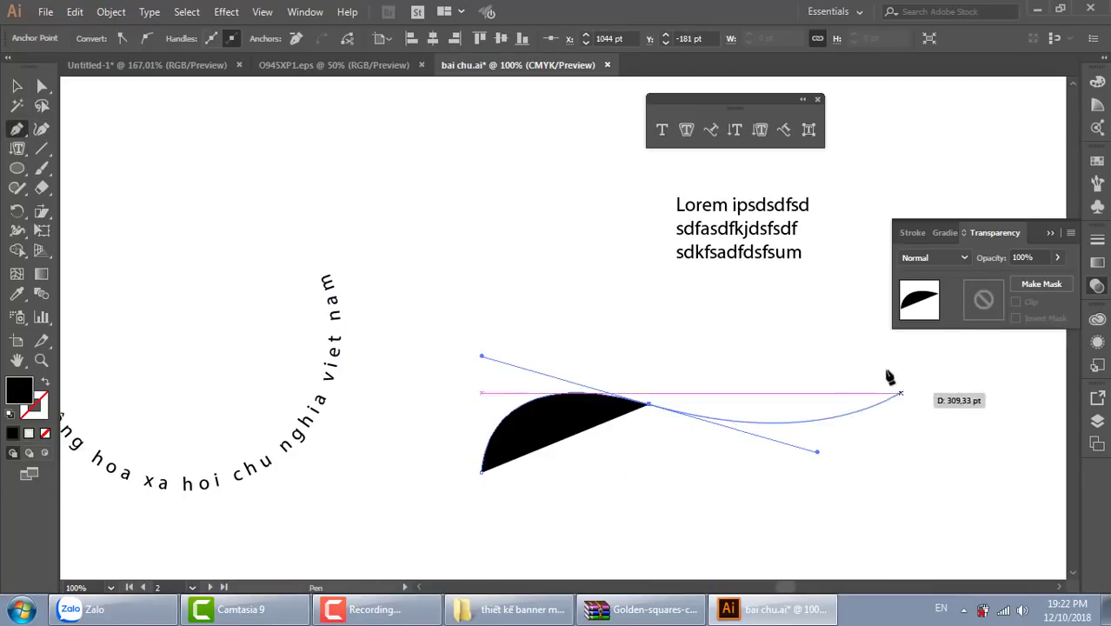
left_click_drag(857, 348, 909, 396)
left_click_drag(718, 409, 798, 492)
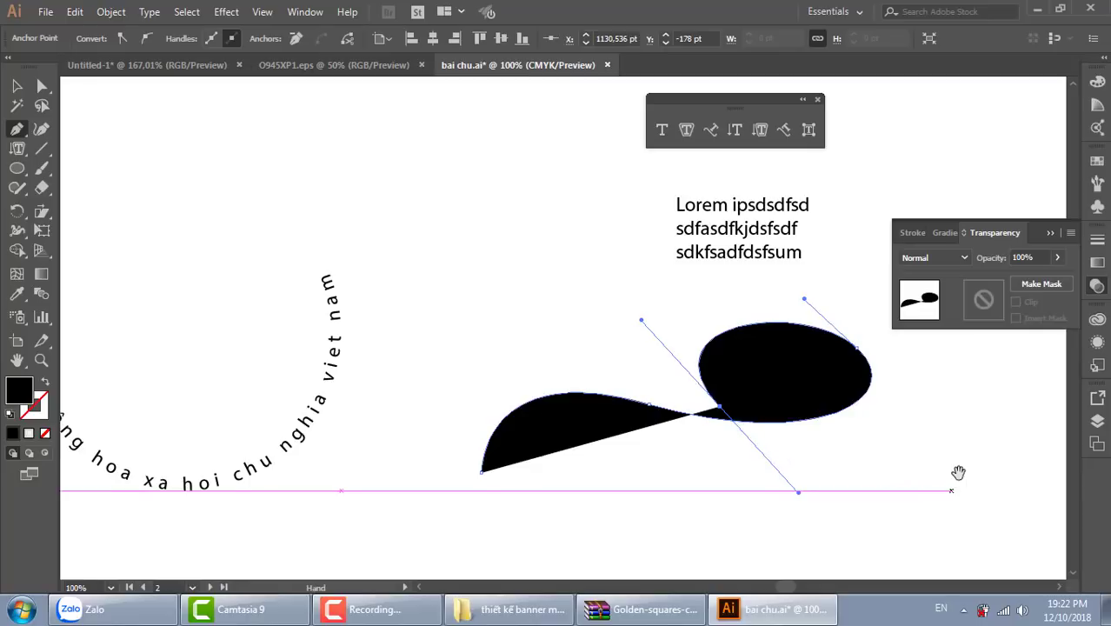
left_click_drag(958, 472, 596, 457)
left_click_drag(640, 389, 700, 285)
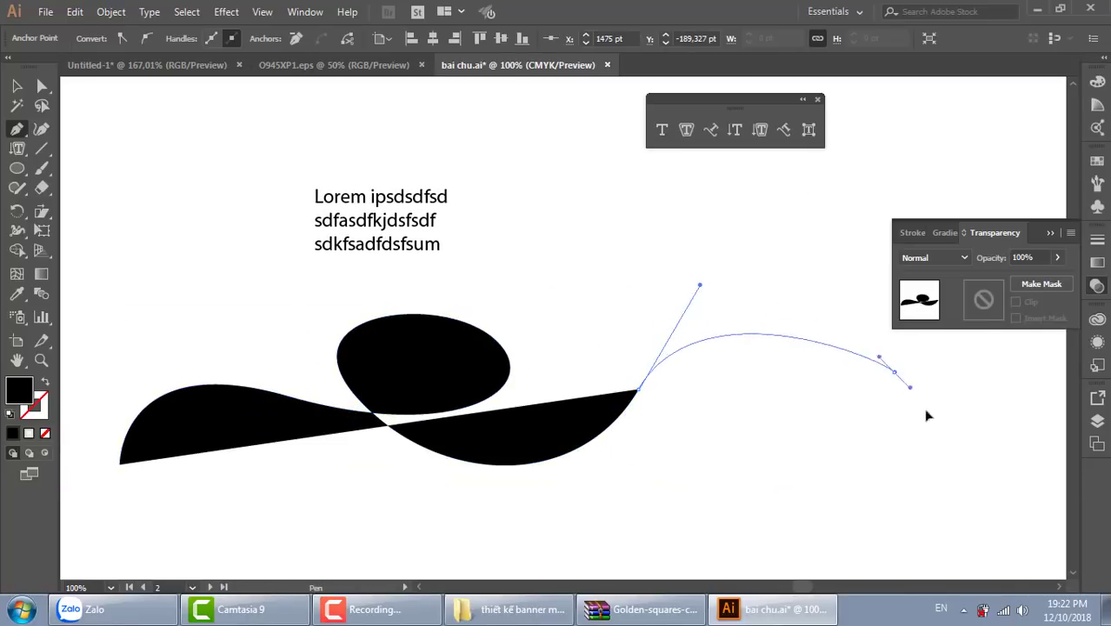
mouse_move(928, 416)
left_mouse_down()
mouse_move(996, 470)
mouse_move(544, 532)
left_mouse_up()
left_click_drag(670, 324, 663, 283)
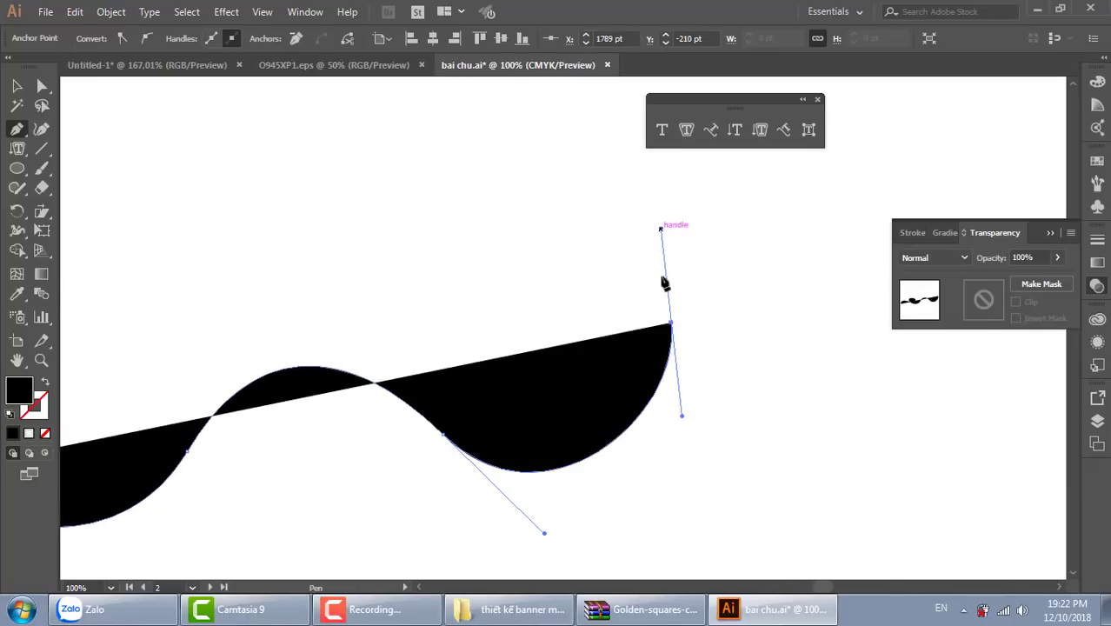
left_click(671, 324)
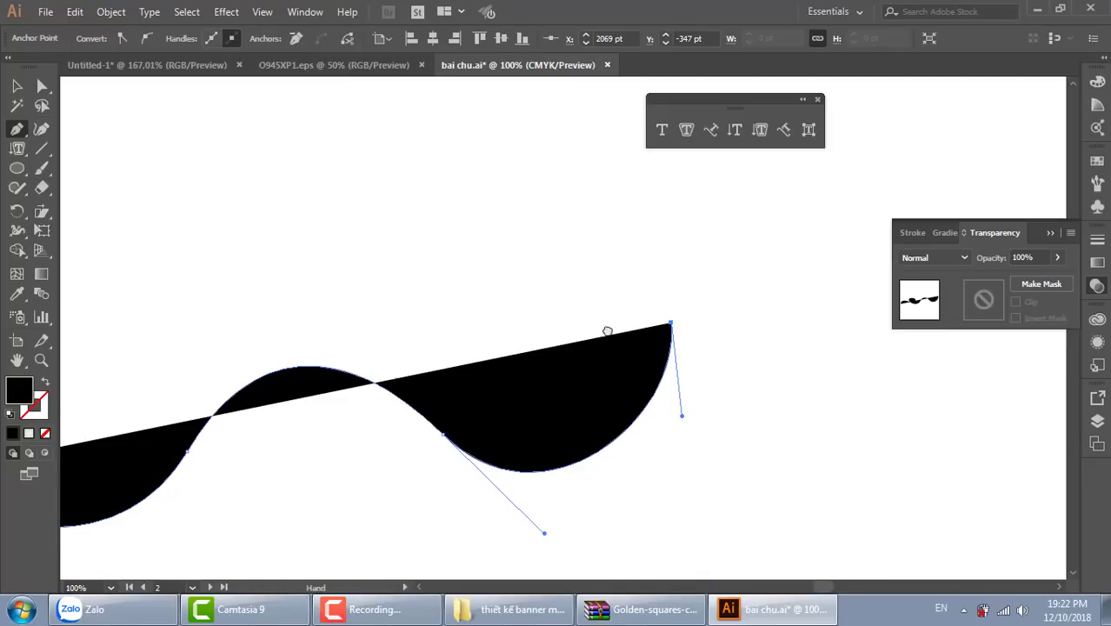
left_click_drag(607, 331, 795, 282)
key("v")
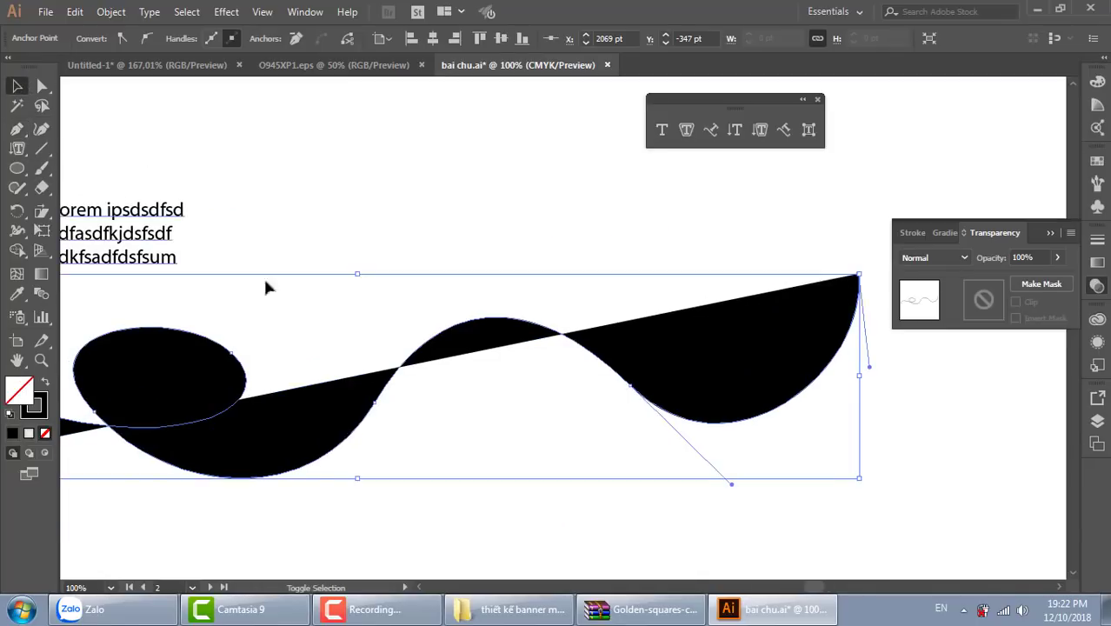
Step: Flow Lorem placeholder text along the wavy path and deselect it
left_click(710, 130)
left_click_drag(356, 337, 675, 277)
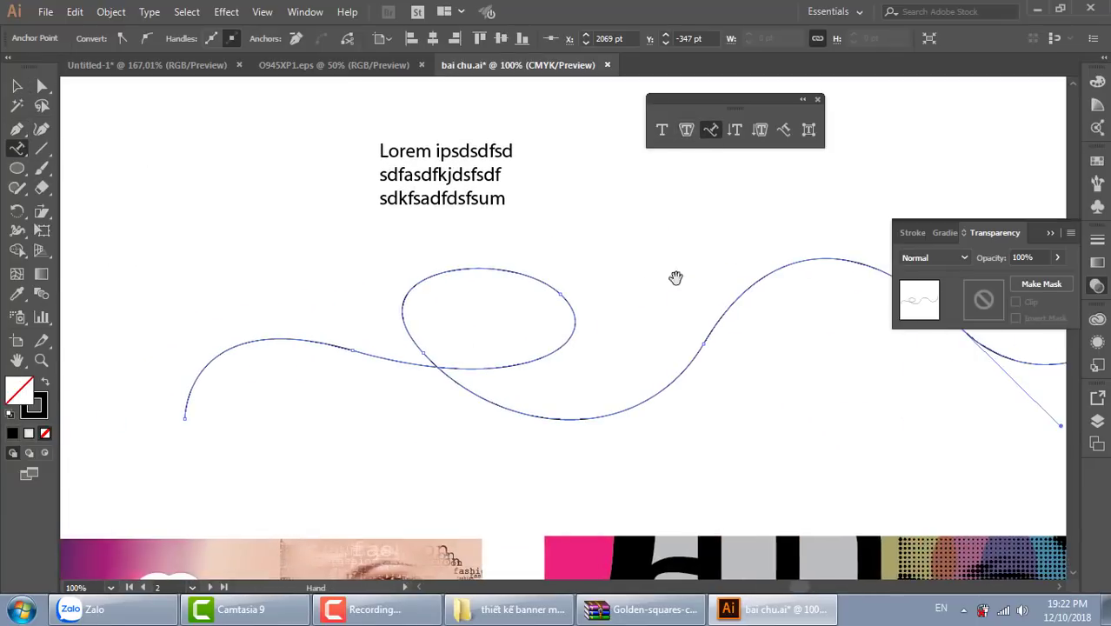
left_click(182, 414)
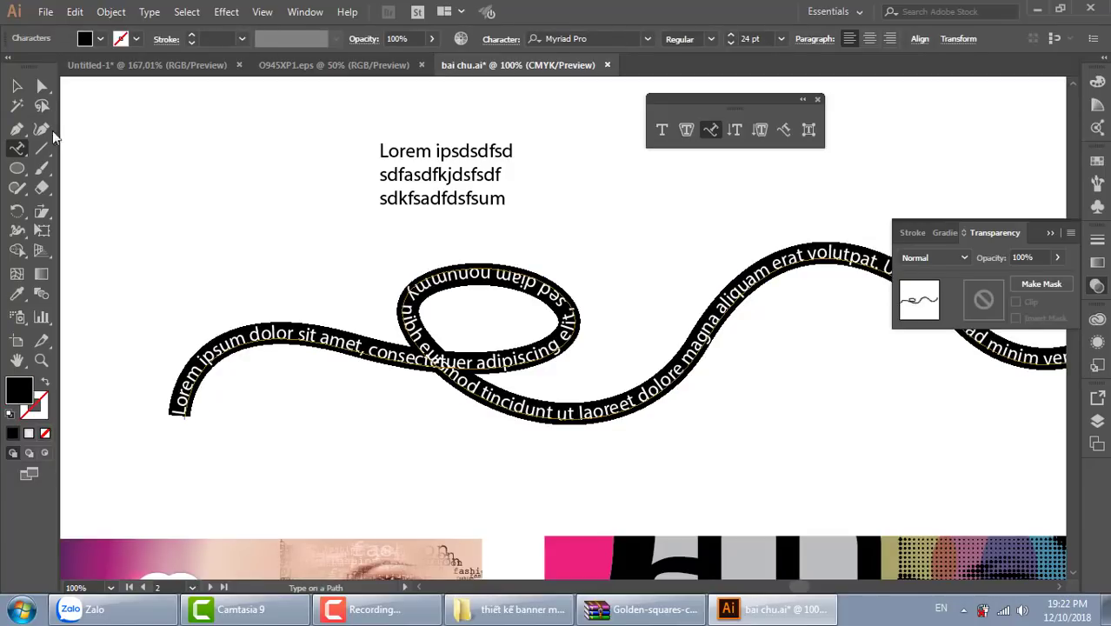
left_click(16, 86)
left_click(231, 302)
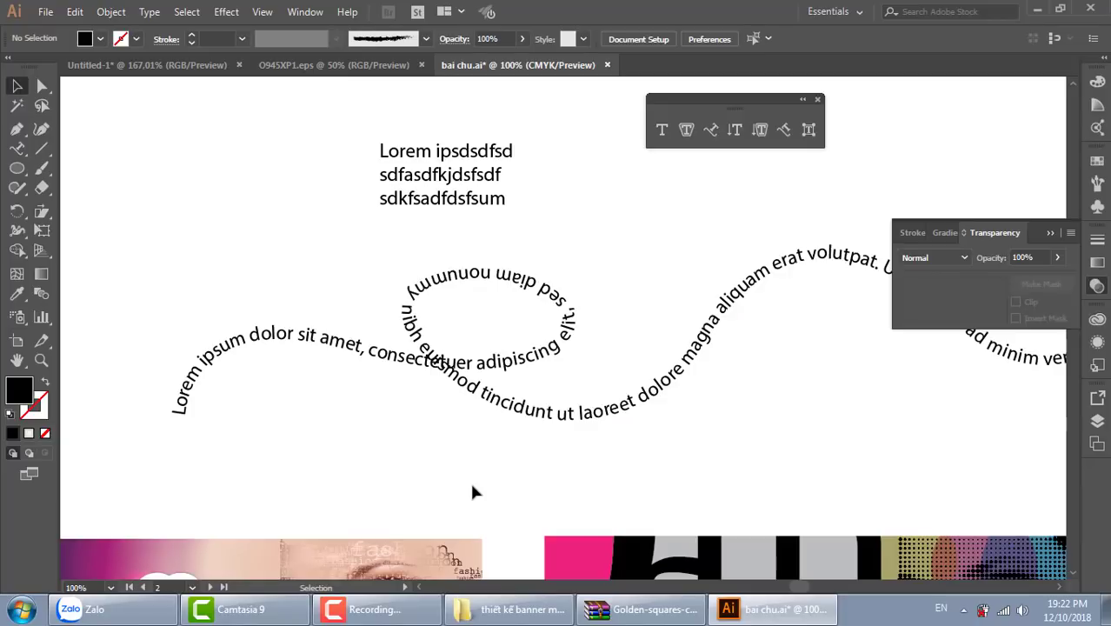
Step: Replace the path text with a run of typed random letters and select the wavy path
double_click(347, 352)
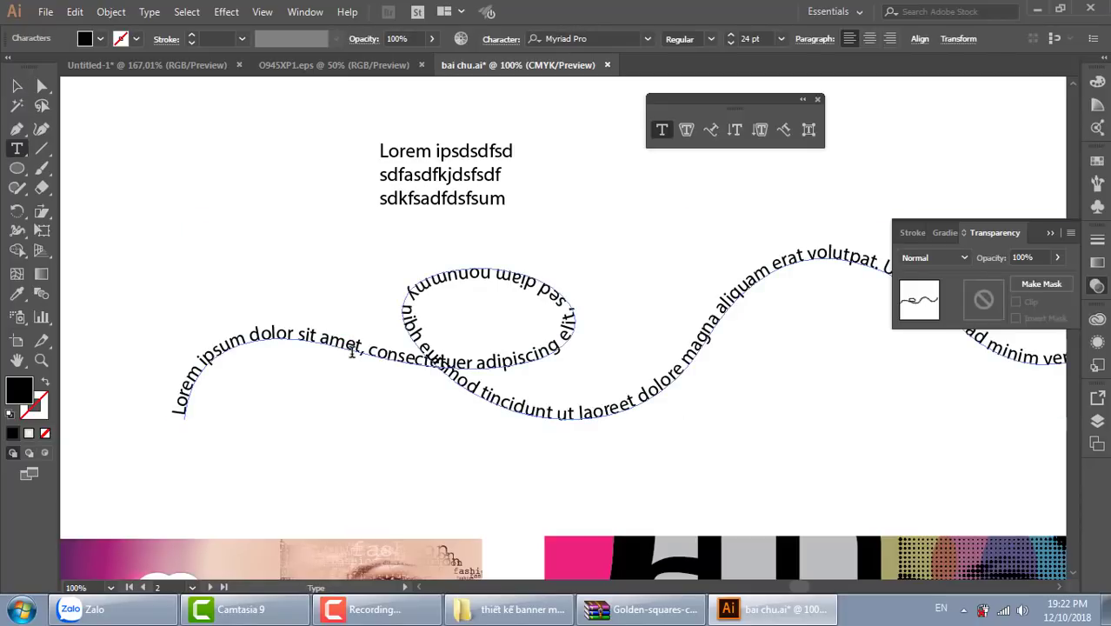
key("ctrl+a")
type("sfashdf")
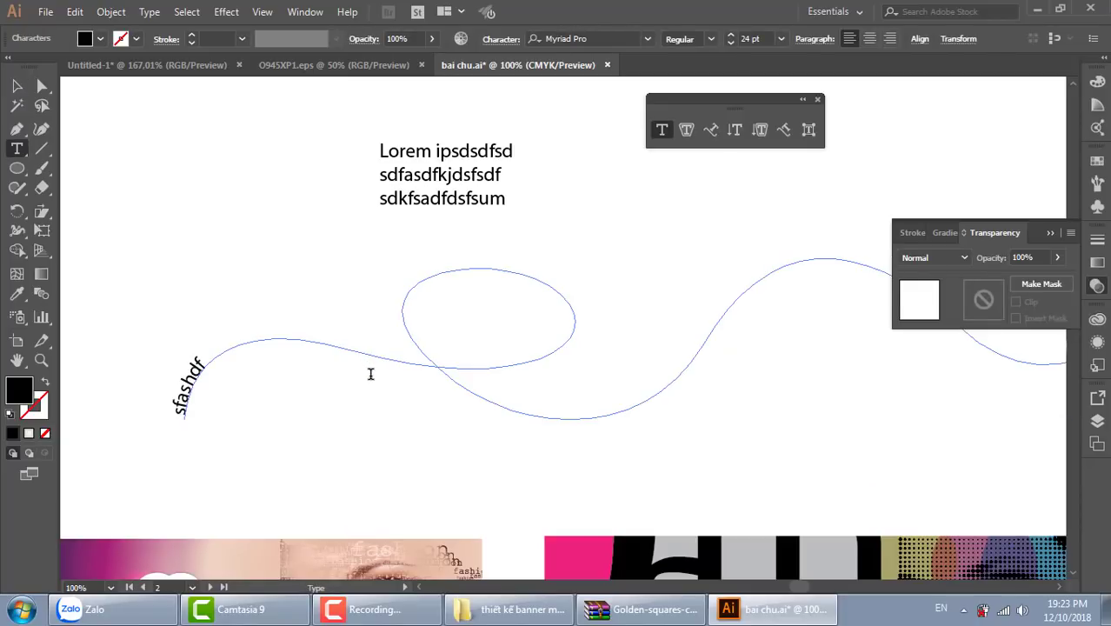
type("djgsdafjgsdajfgsjdgfasgfshgf")
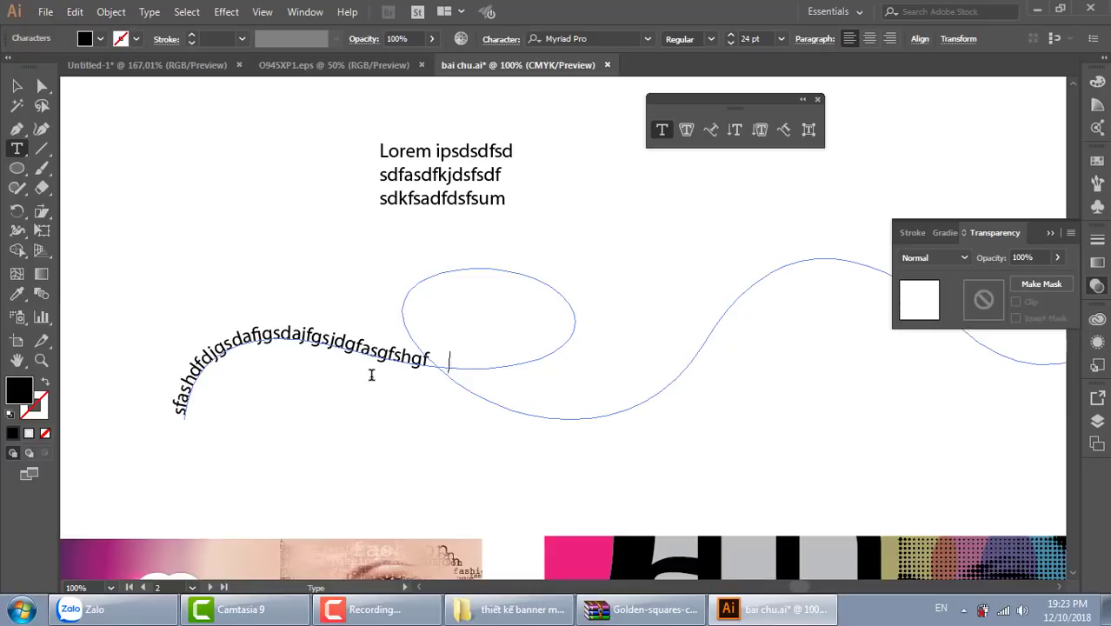
type("dhsfshafjdafjdsafsdagfj")
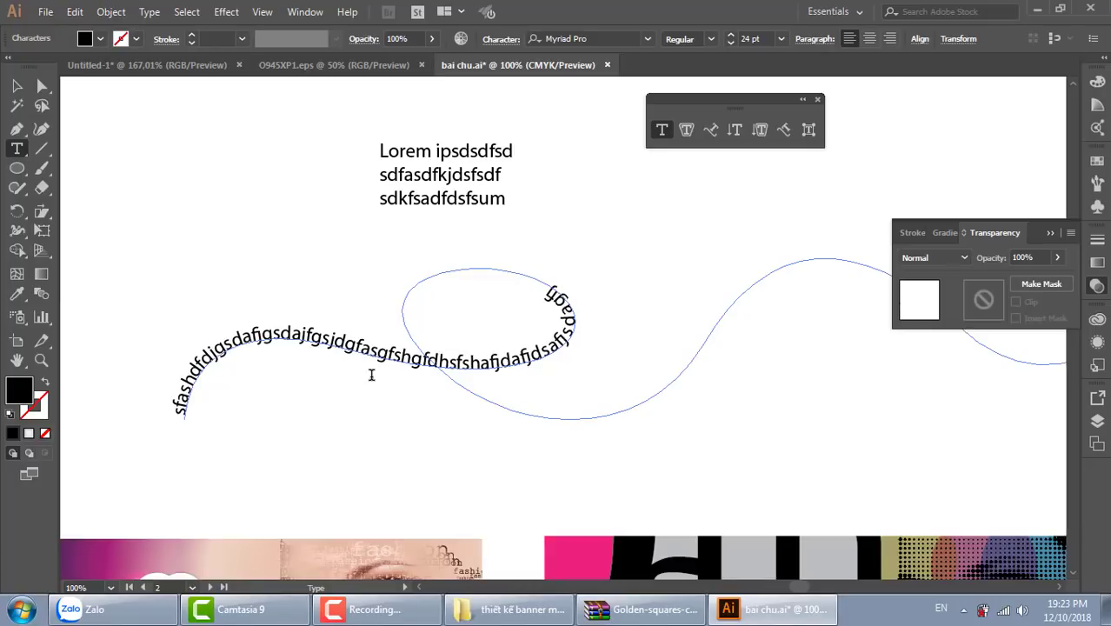
key("Escape")
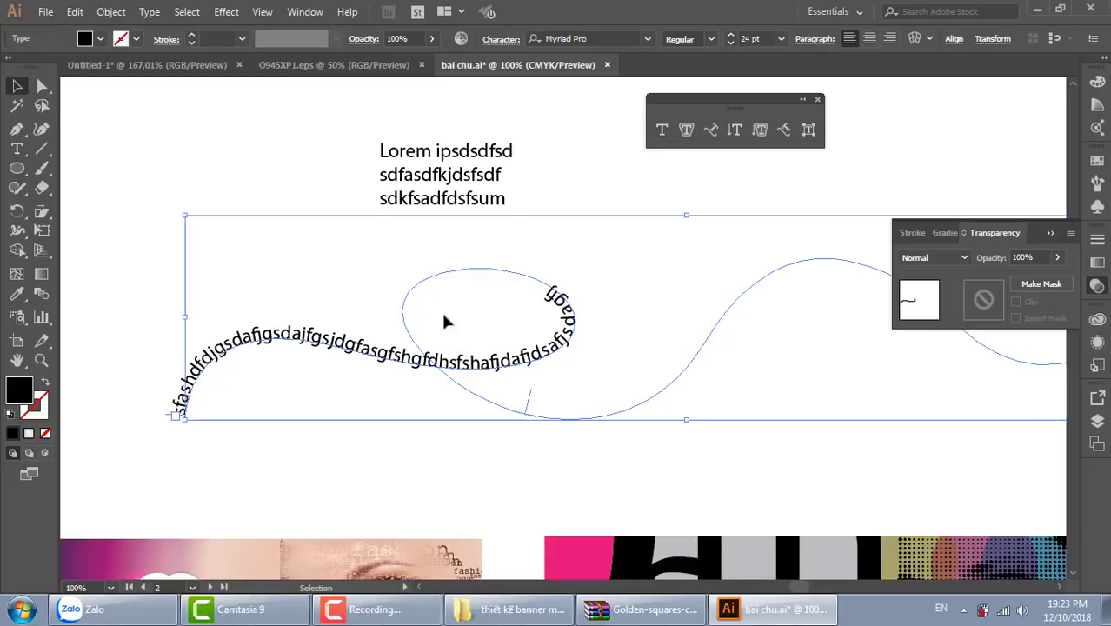
left_click(514, 370)
key("ctrl+minus")
key("ctrl+minus")
key("ctrl+minus")
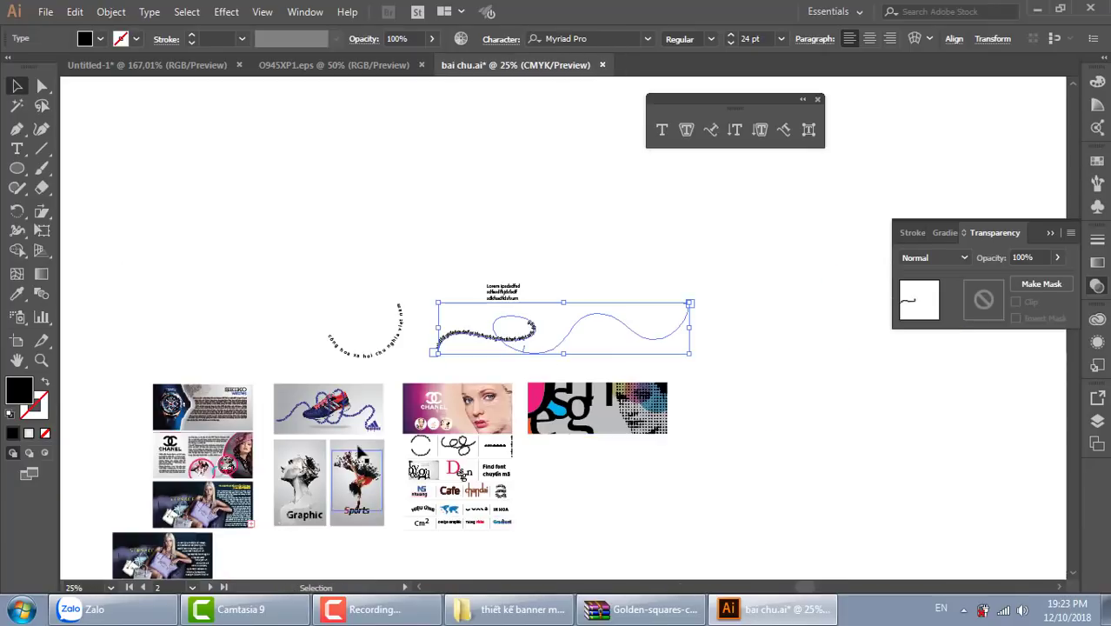
key("z")
left_click_drag(281, 367, 405, 519)
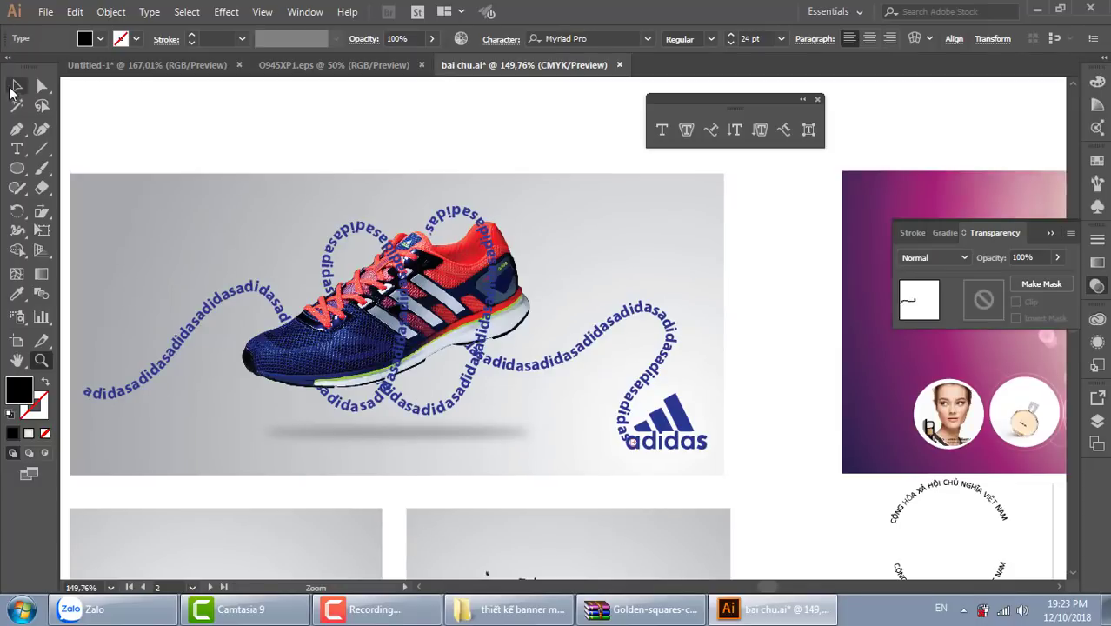
left_click(16, 85)
left_click(261, 294)
left_click_drag(261, 294, 311, 168)
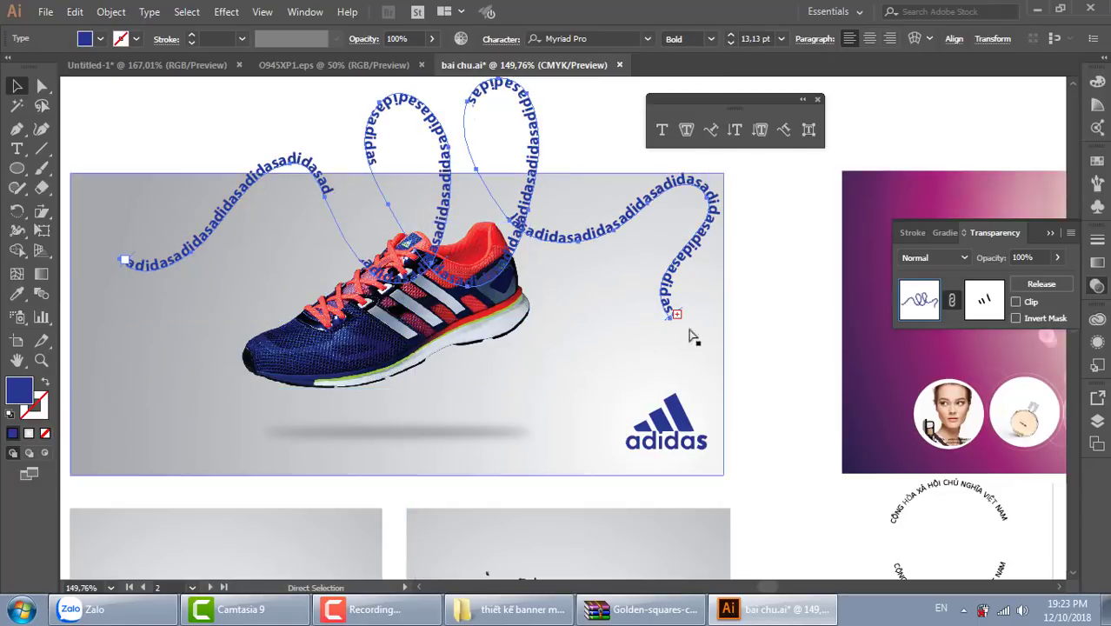
key("ctrl+z")
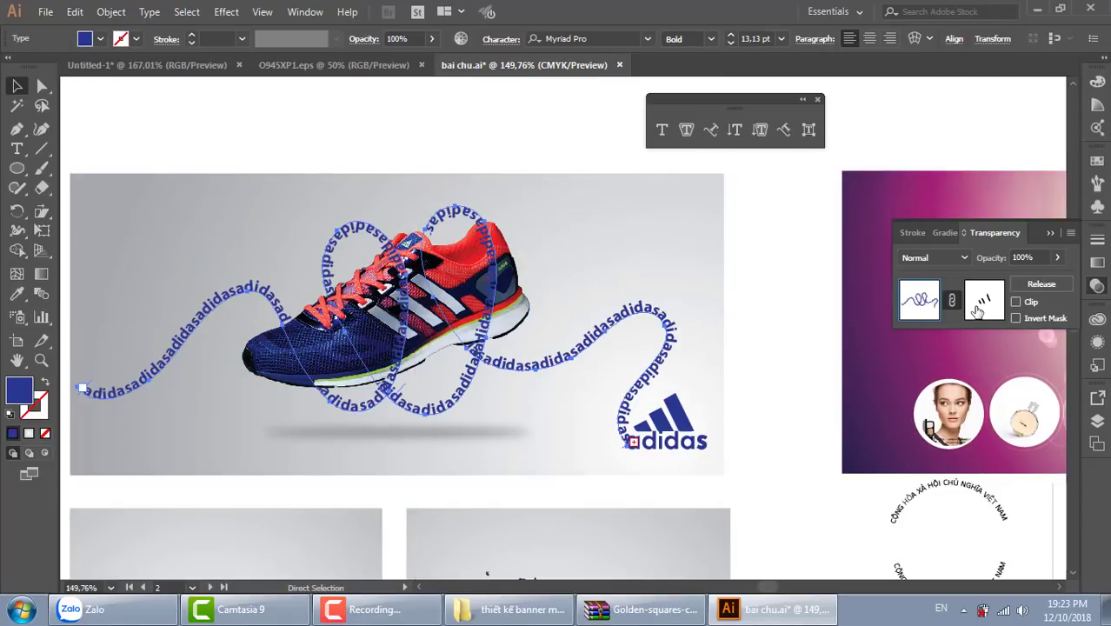
mouse_move(768, 211)
left_mouse_down()
mouse_move(547, 228)
mouse_move(422, 362)
left_mouse_up()
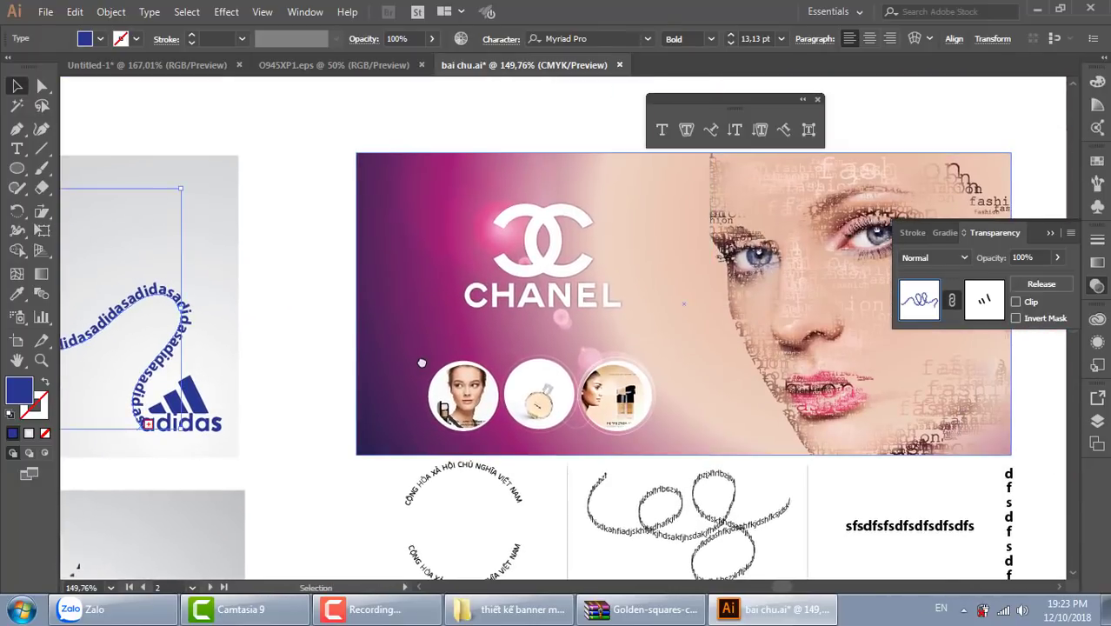
scroll(422, 363, "down", 1)
scroll(442, 407, "down", 1)
left_click_drag(731, 315, 340, 426)
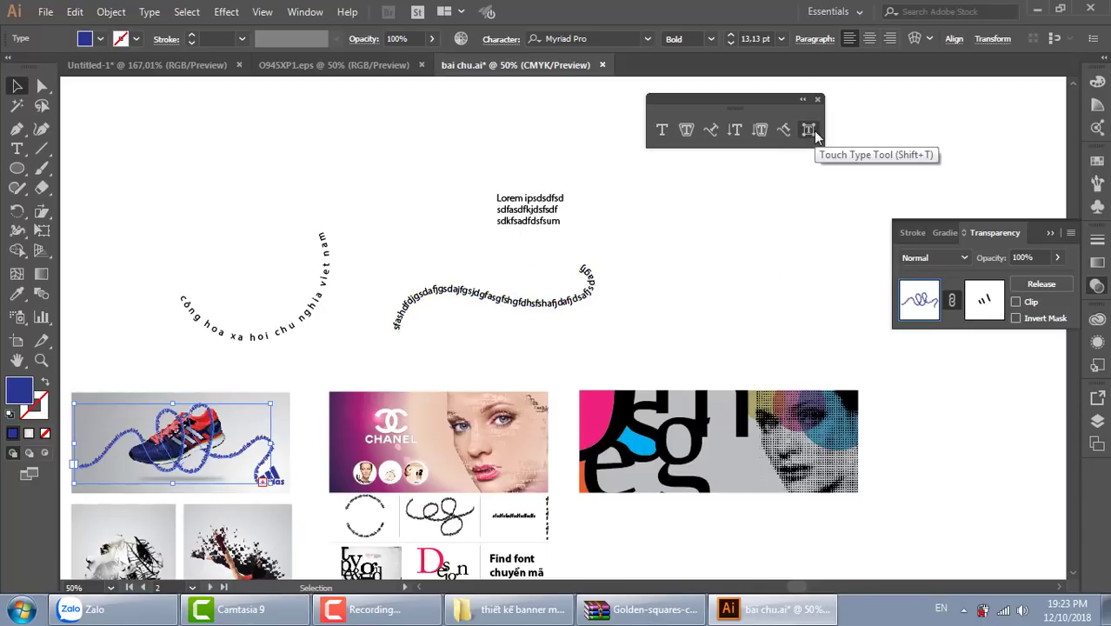
key("z")
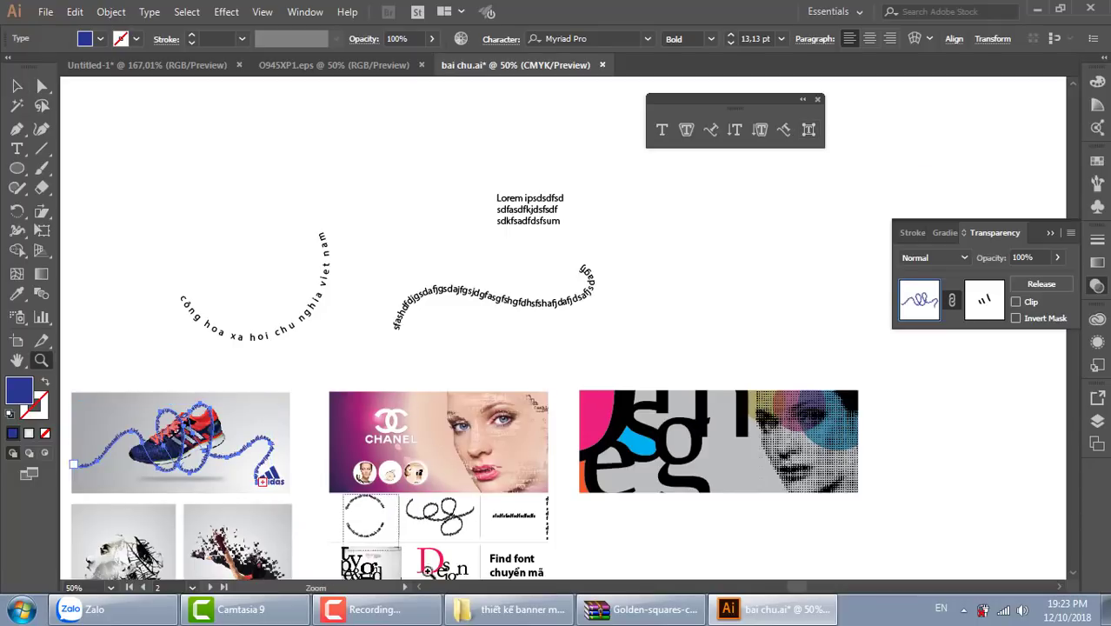
scroll(390, 391, "down", 3)
left_click_drag(390, 479, 485, 479)
left_click_drag(234, 194, 772, 360)
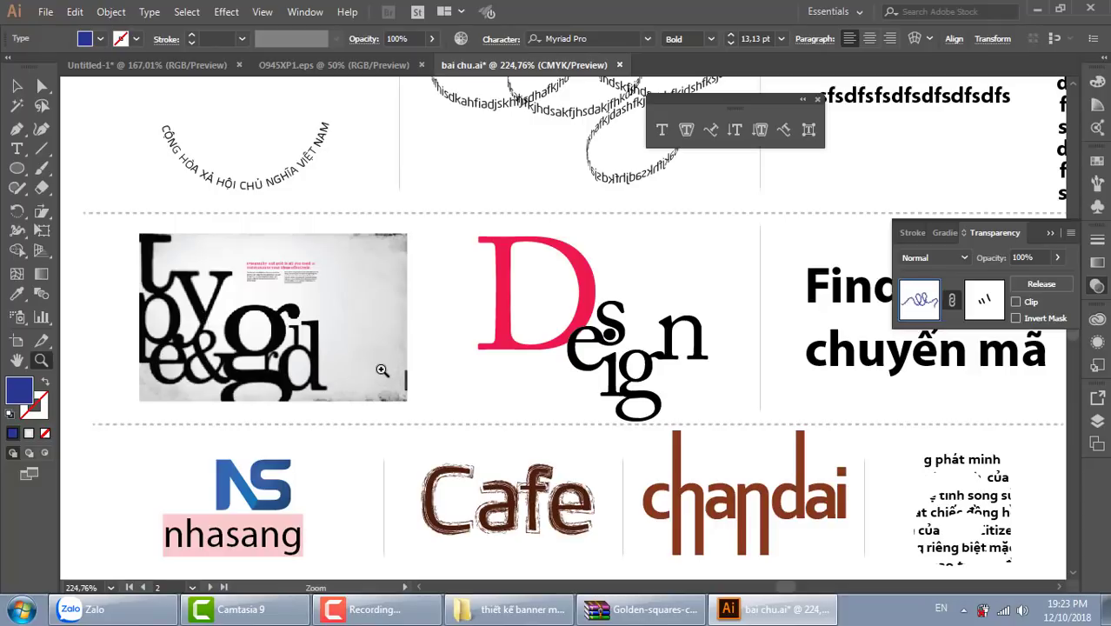
left_click(15, 86)
key("ctrl+0")
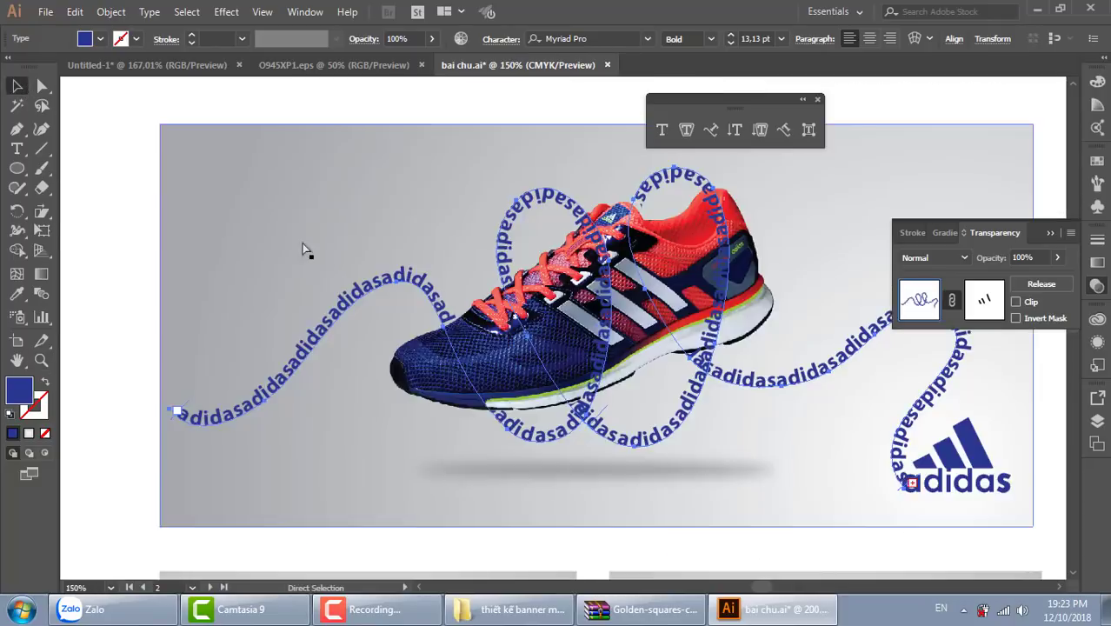
key("ctrl+minus")
key("ctrl+minus")
left_click_drag(314, 160, 473, 286)
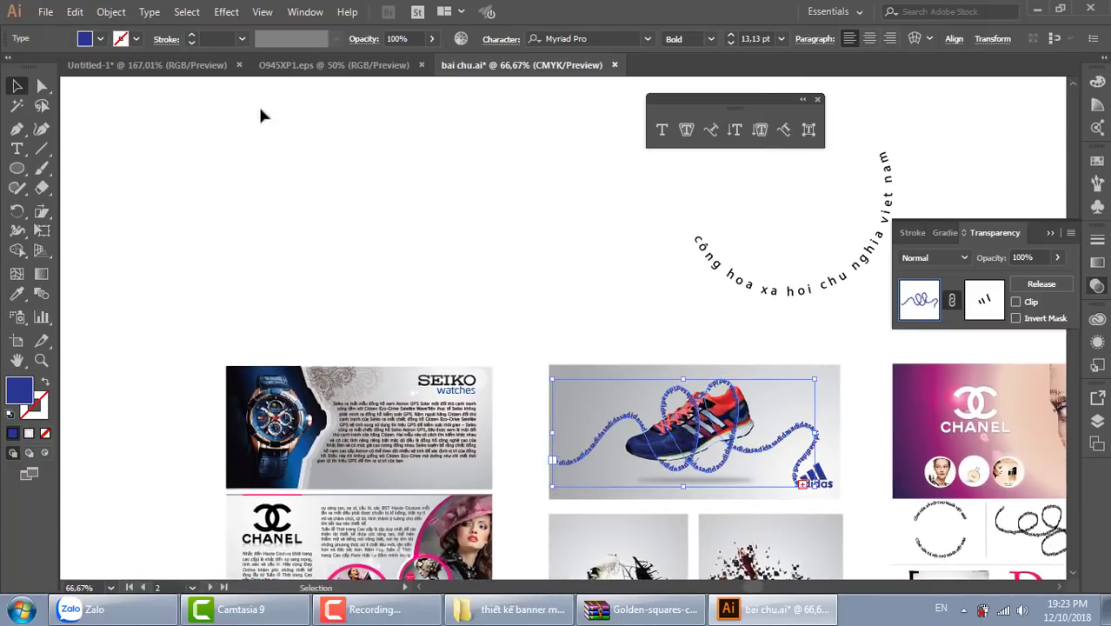
Step: Add a Lorem ipsum point text, enlarge it, and zoom in on it
left_click(17, 148)
left_click(261, 231)
left_click(16, 85)
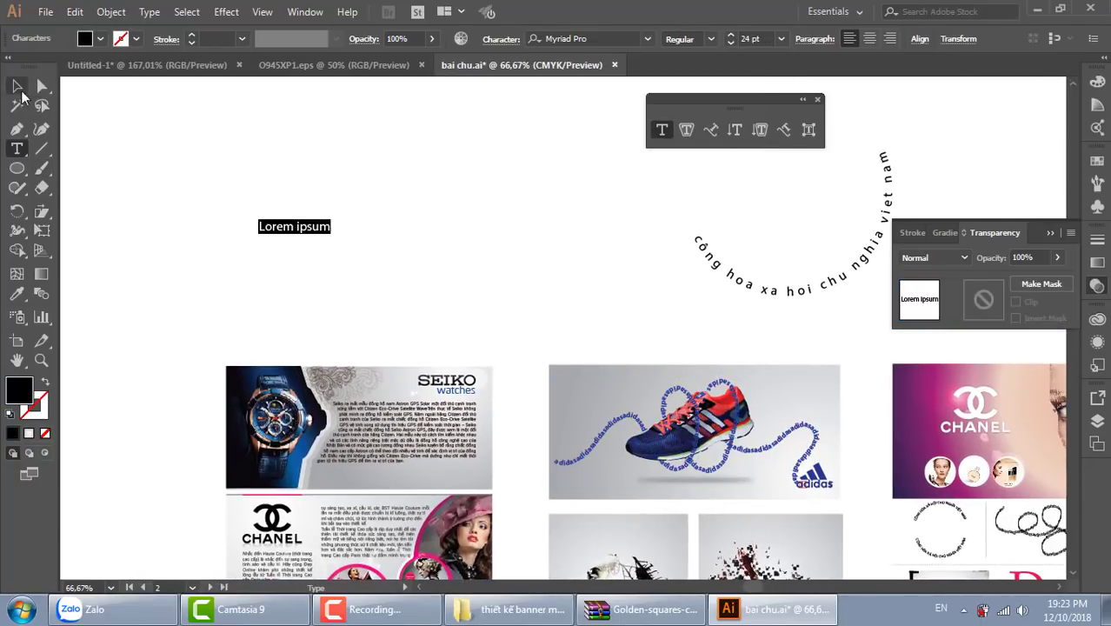
left_click_drag(331, 233, 558, 335)
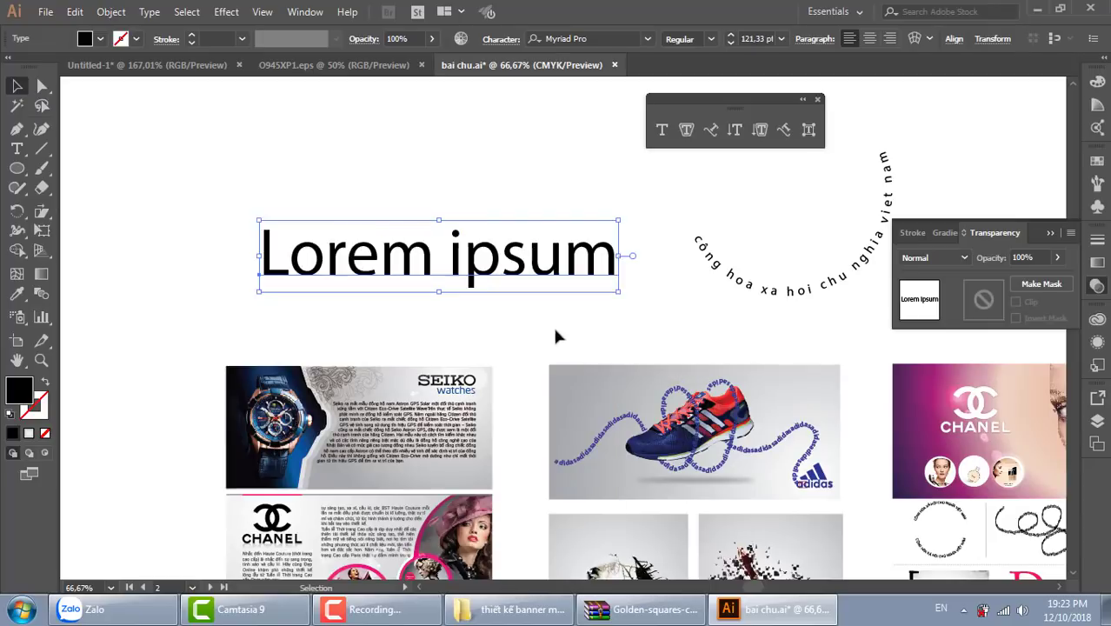
key("z")
left_click(628, 345)
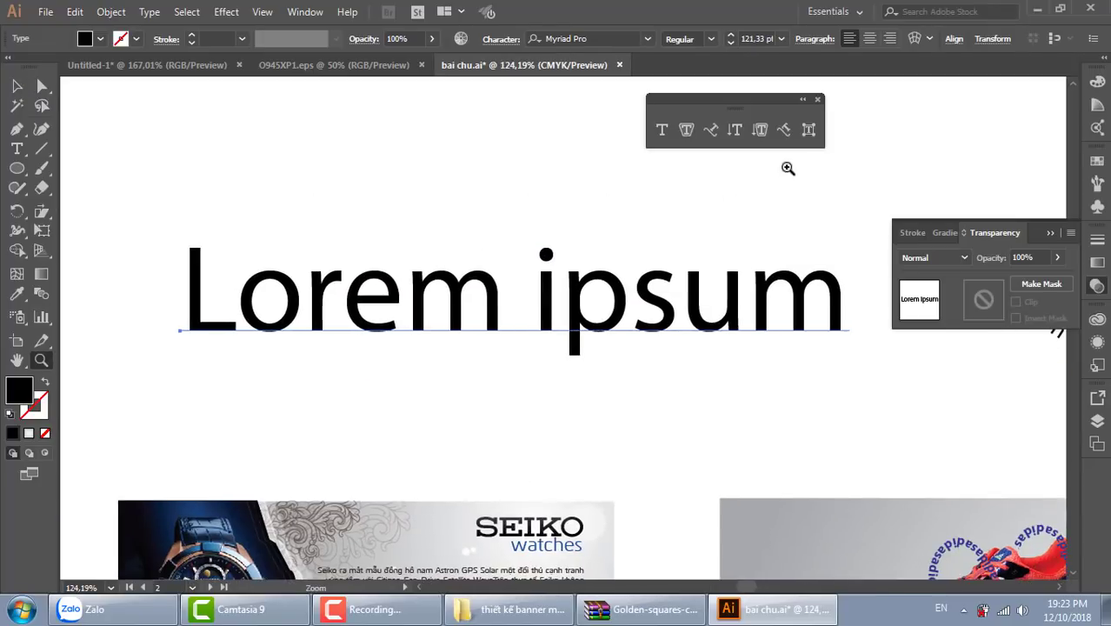
Step: Try an orange-red colour, enlargement and 30° rotation on the L with Touch Type, undoing each
left_click(809, 129)
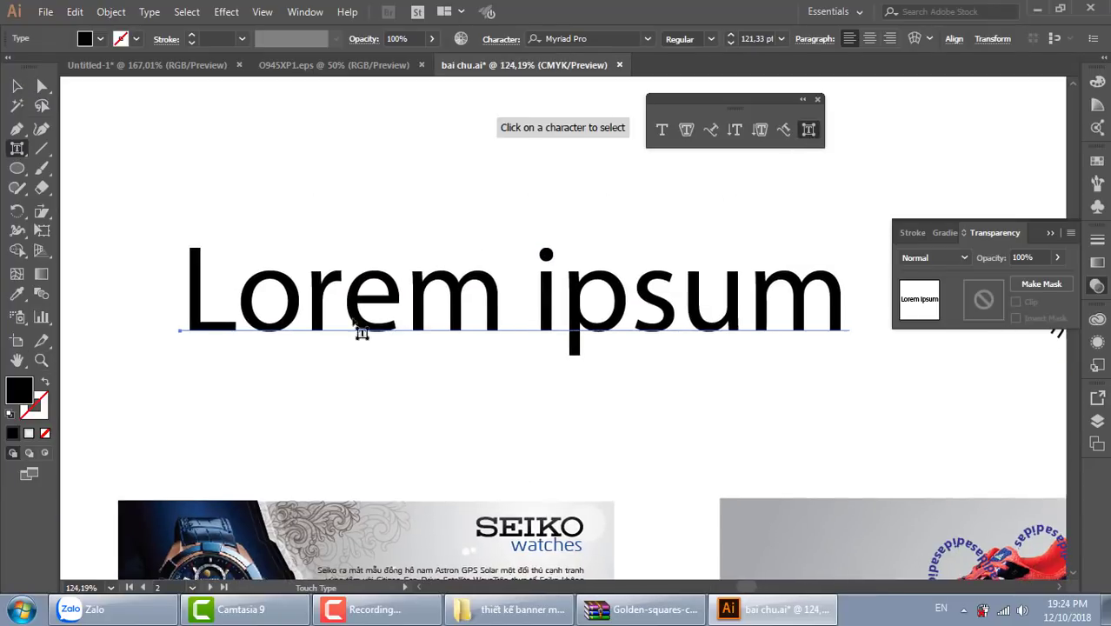
left_click(222, 330)
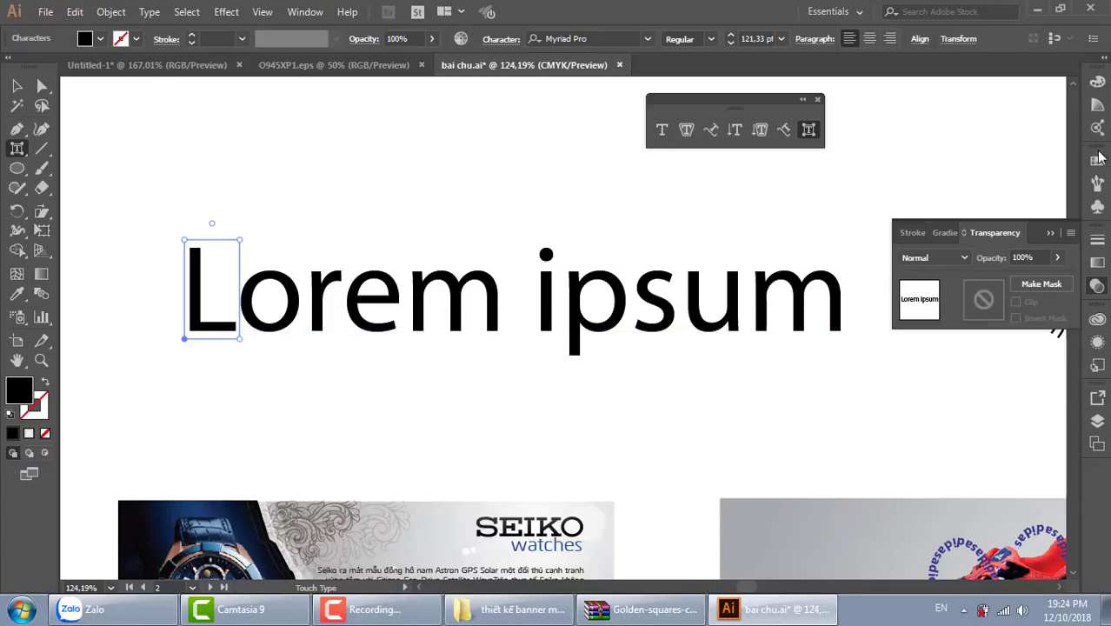
left_click(1097, 159)
left_click(1018, 213)
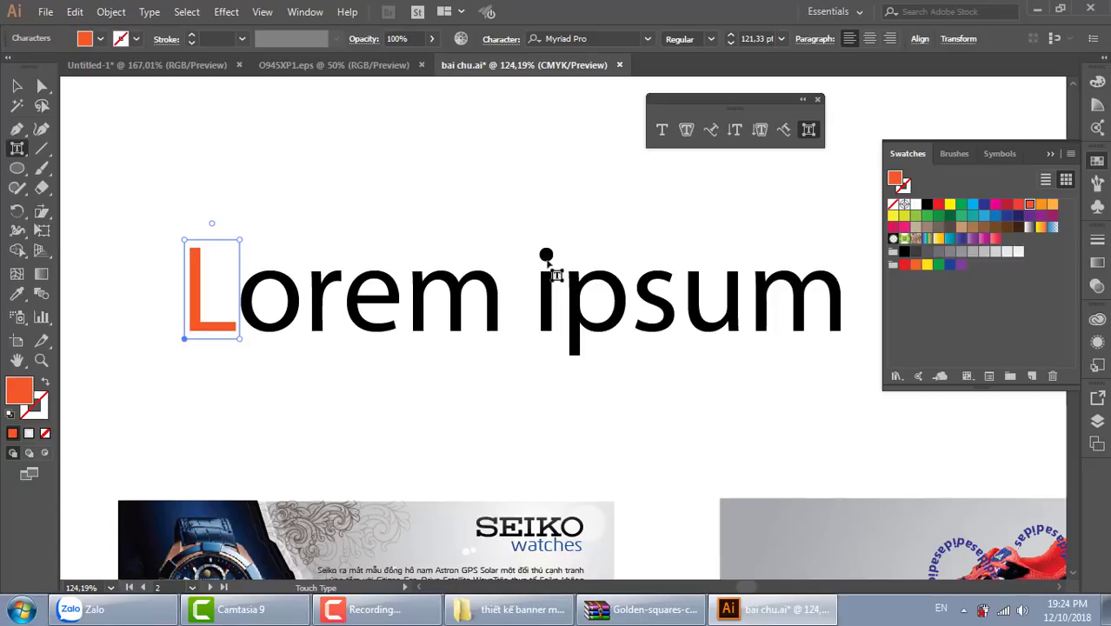
key("ctrl+z")
left_click_drag(243, 238, 323, 114)
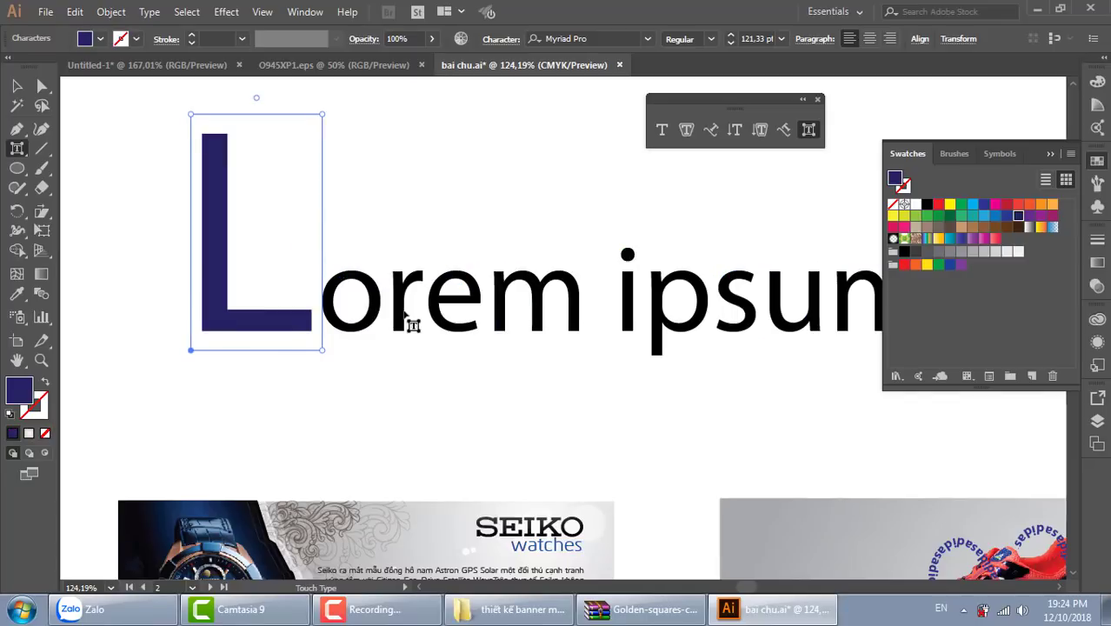
key("ctrl+z")
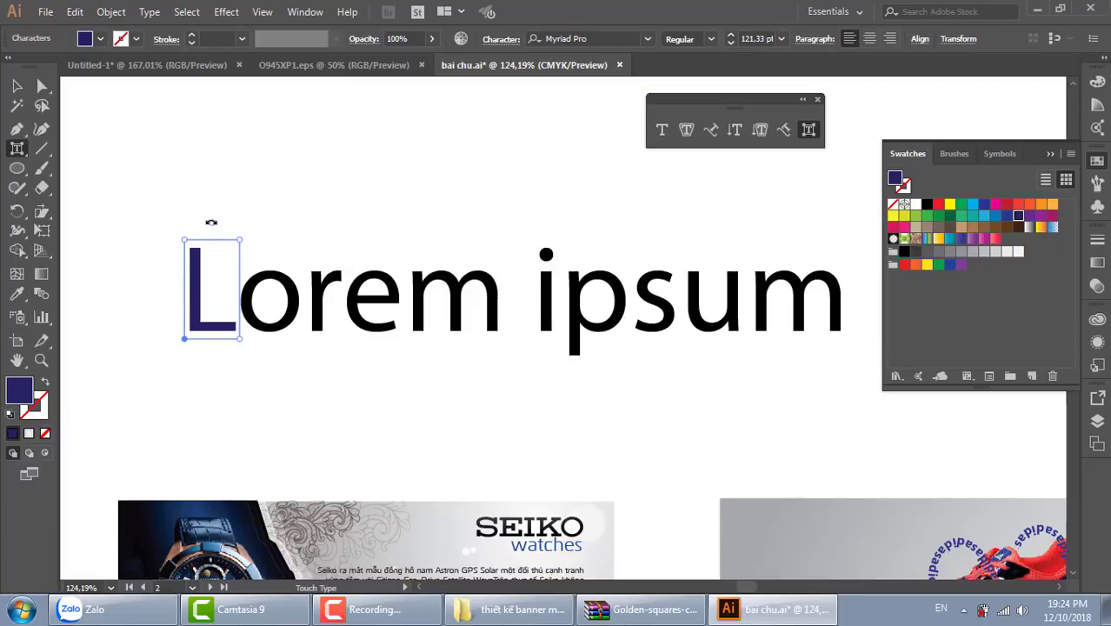
left_click_drag(213, 225, 217, 363)
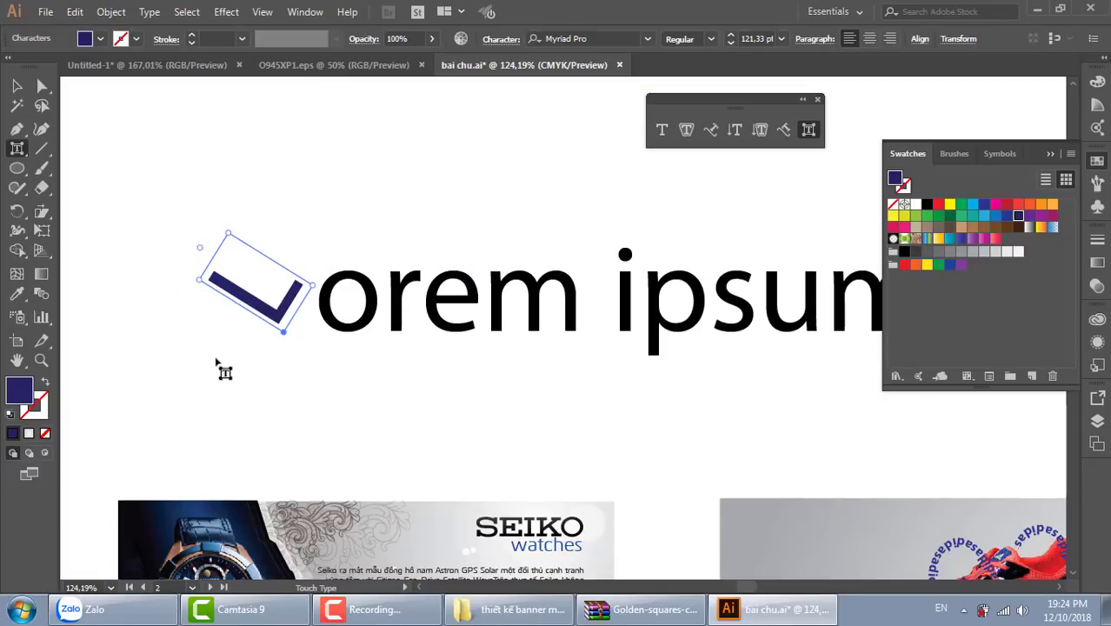
key("ctrl+z")
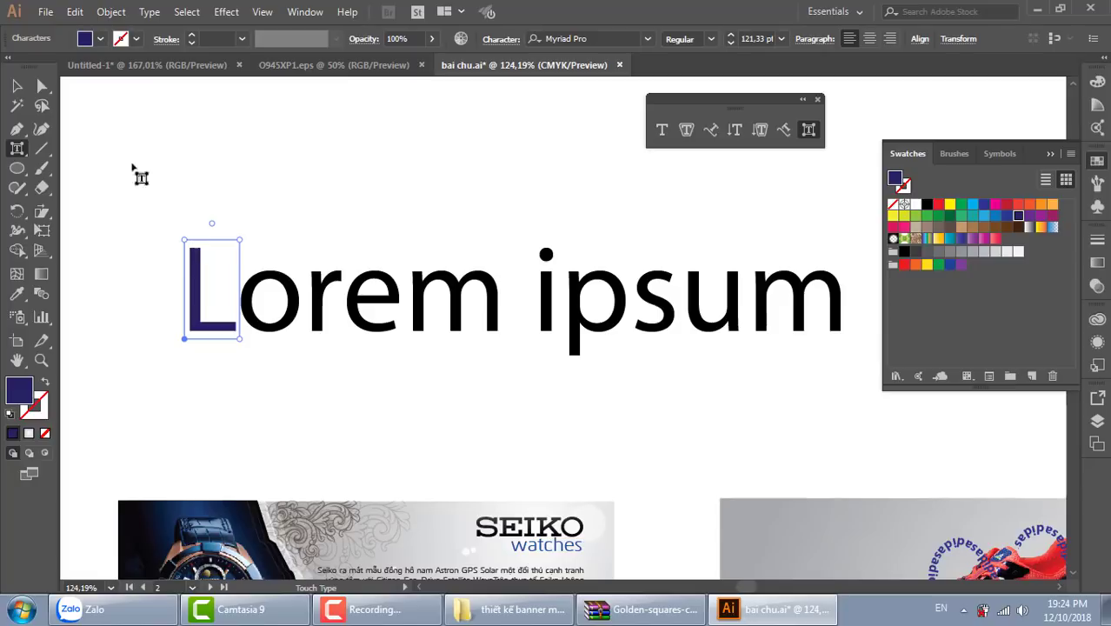
Step: Reselect the Lorem ipsum object and zoom in closer on it
left_click(16, 85)
left_click(363, 177)
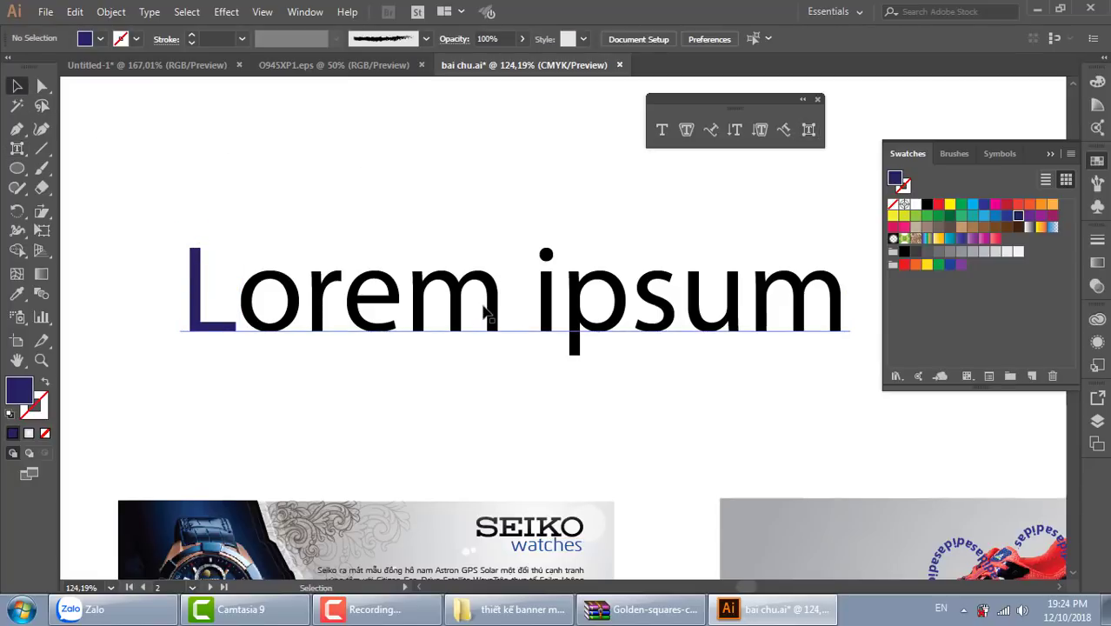
left_click(485, 312)
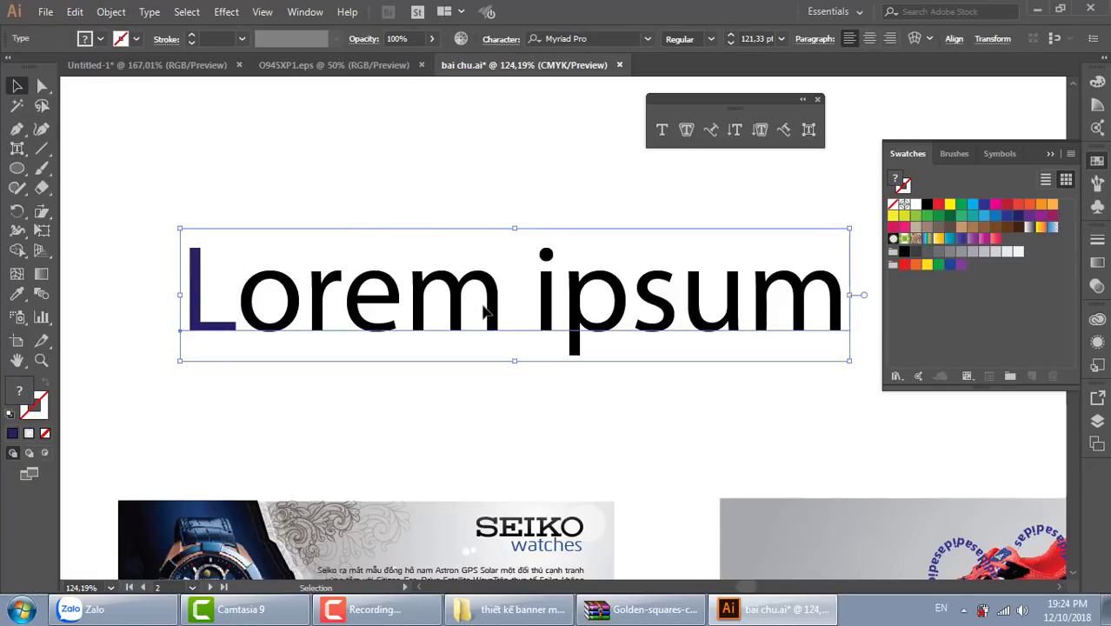
key("z")
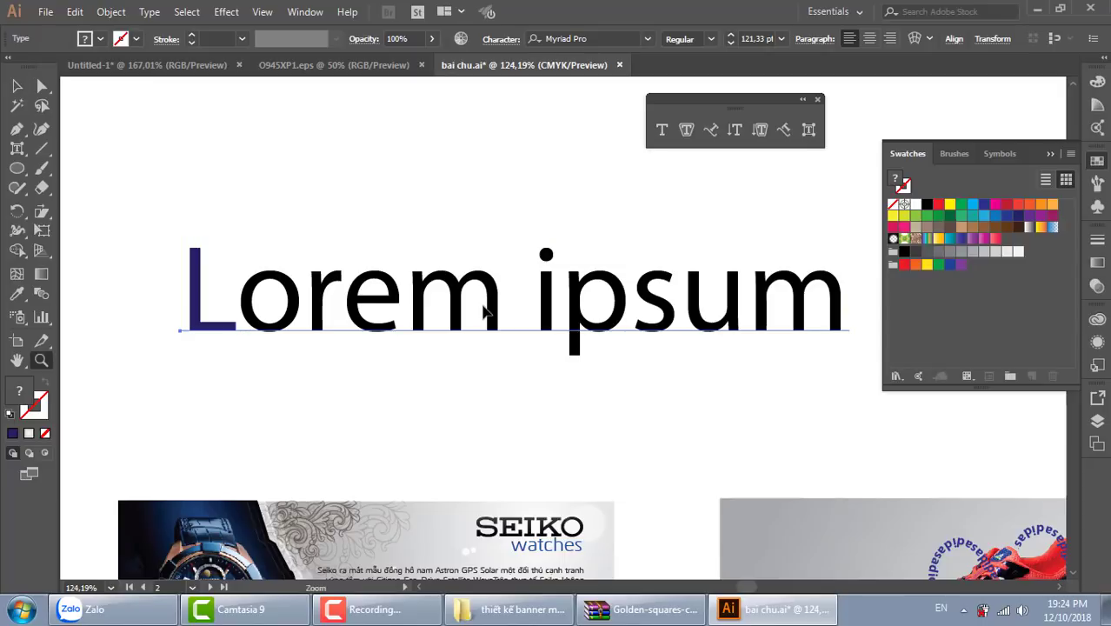
left_click_drag(859, 390, 350, 379)
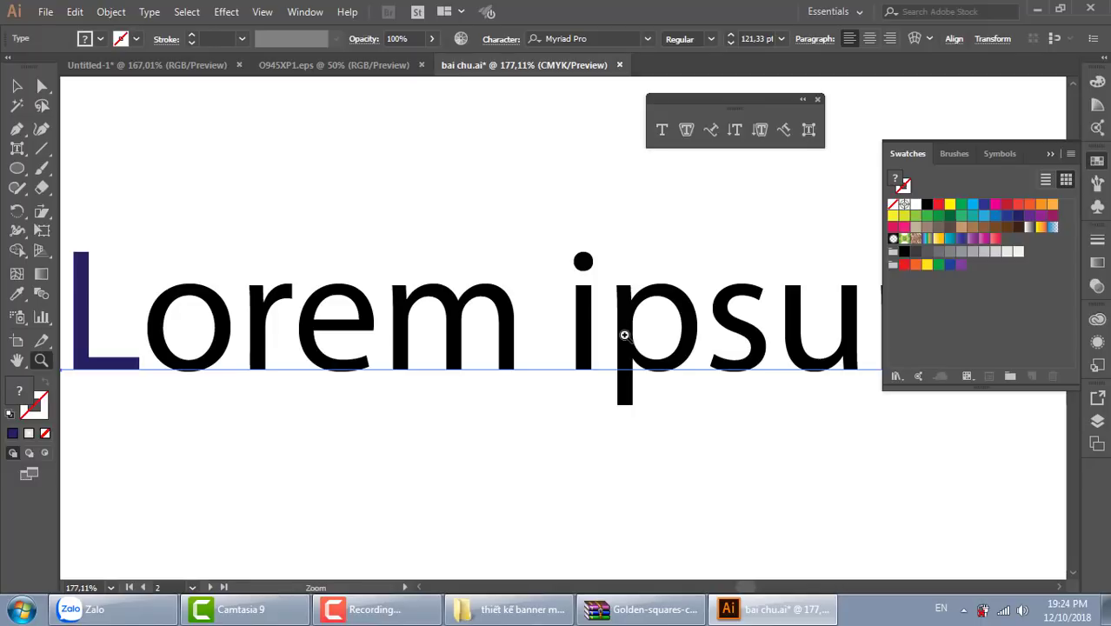
Step: Nudge the o, r, e and m of Lorem left with Touch Type to tighten spacing
left_click(808, 129)
left_click(205, 381)
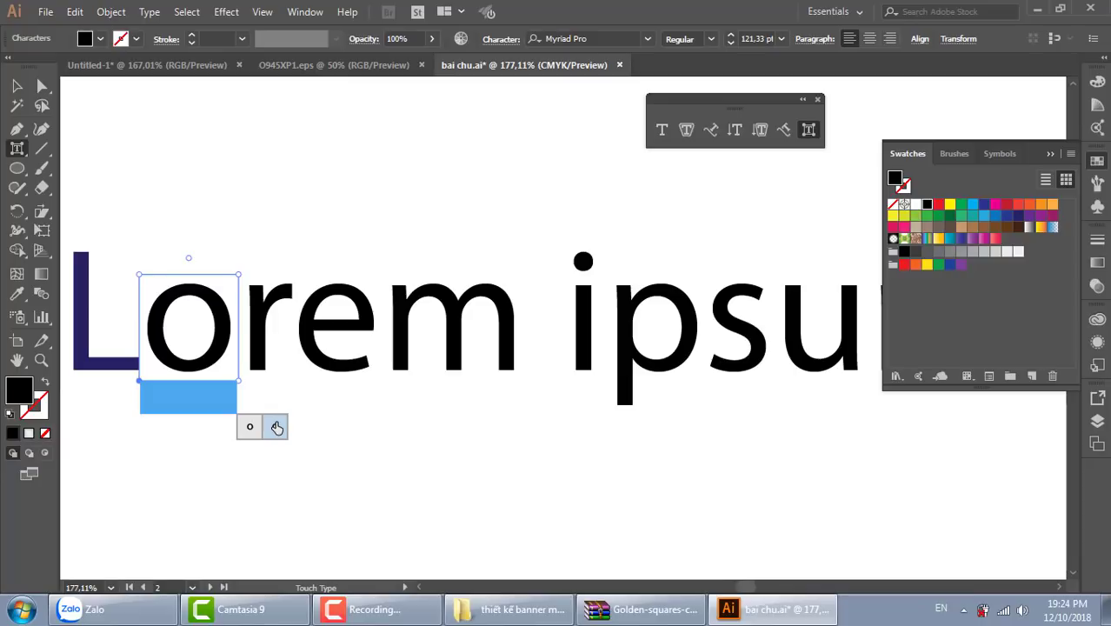
key("Left")
key("Left")
key("Left")
key("Left")
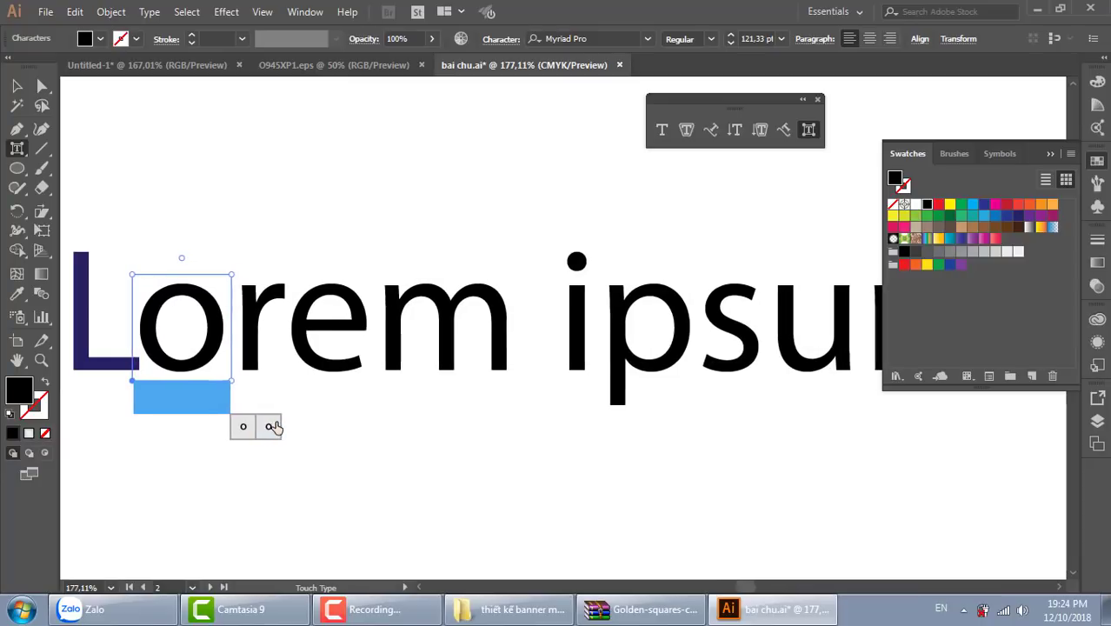
key("Left")
key("Left")
key("Left")
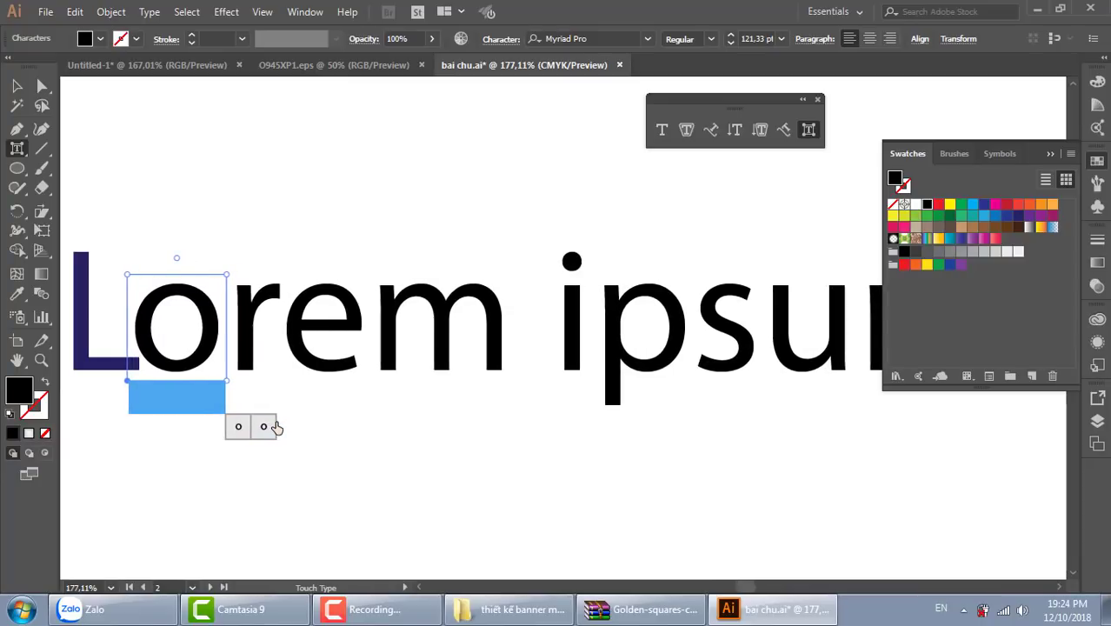
left_click(260, 360)
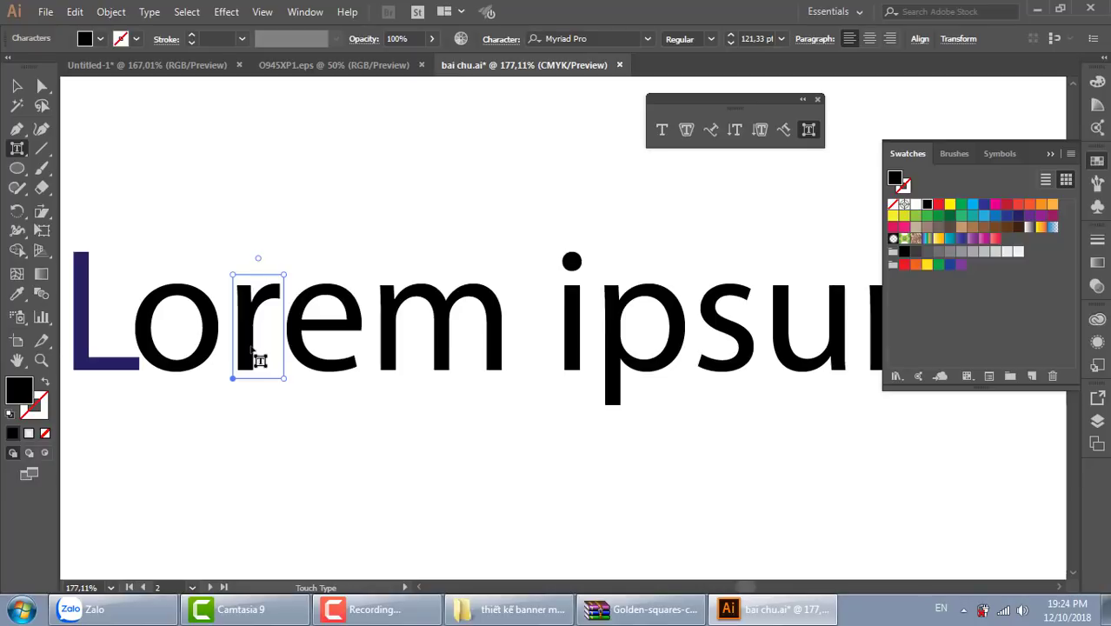
key("shift+Left")
key("shift+Left")
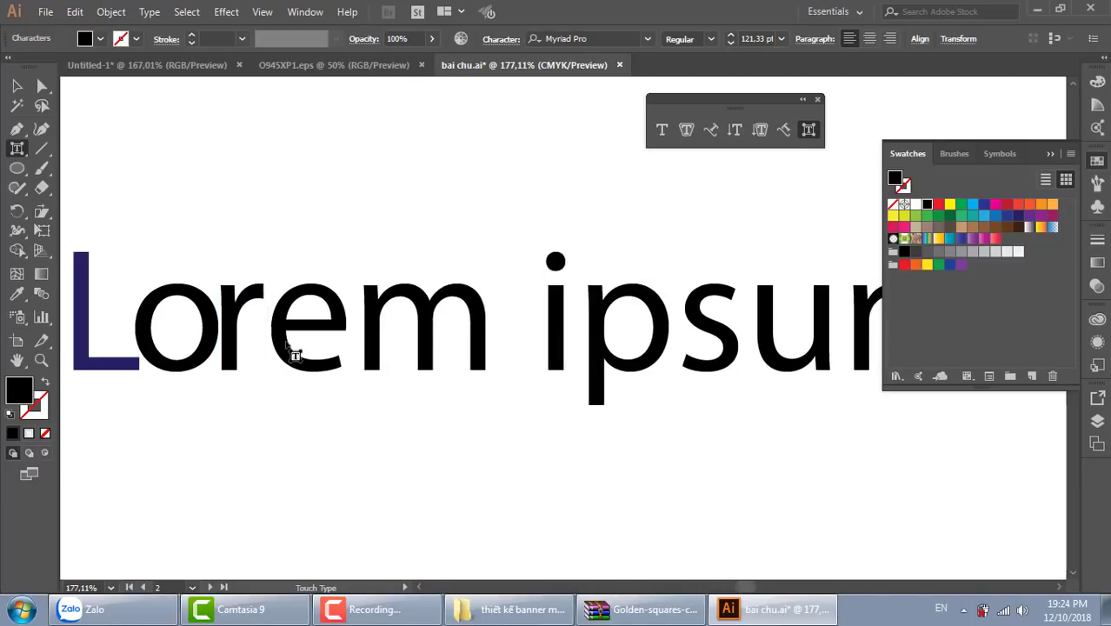
left_click(292, 352)
key("shift+Left")
key("shift+Left")
key("Right")
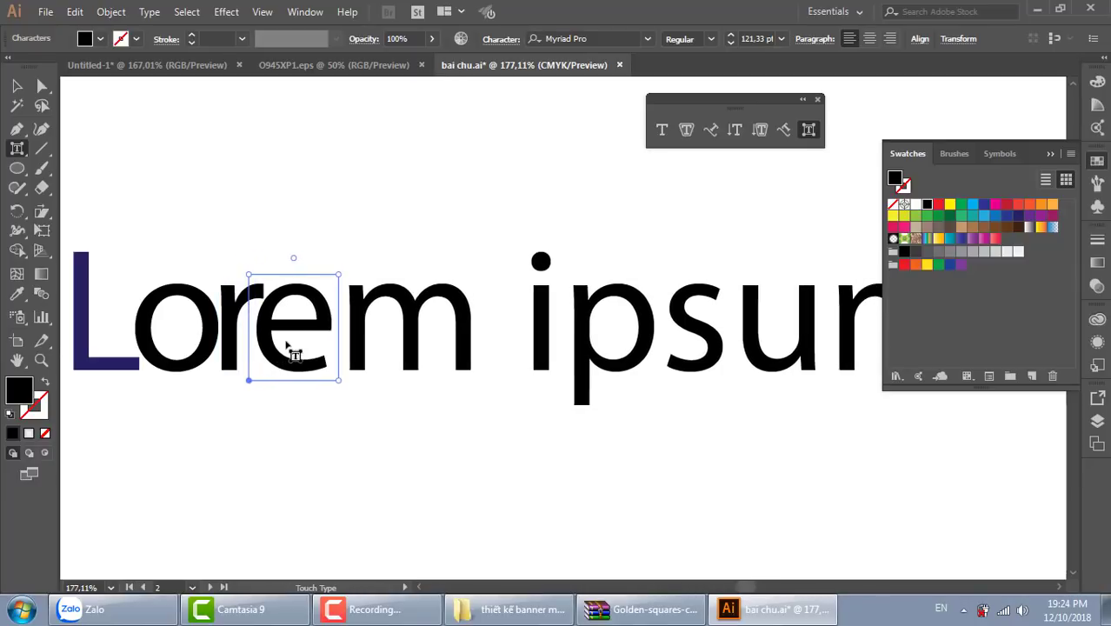
key("Right")
key("Right")
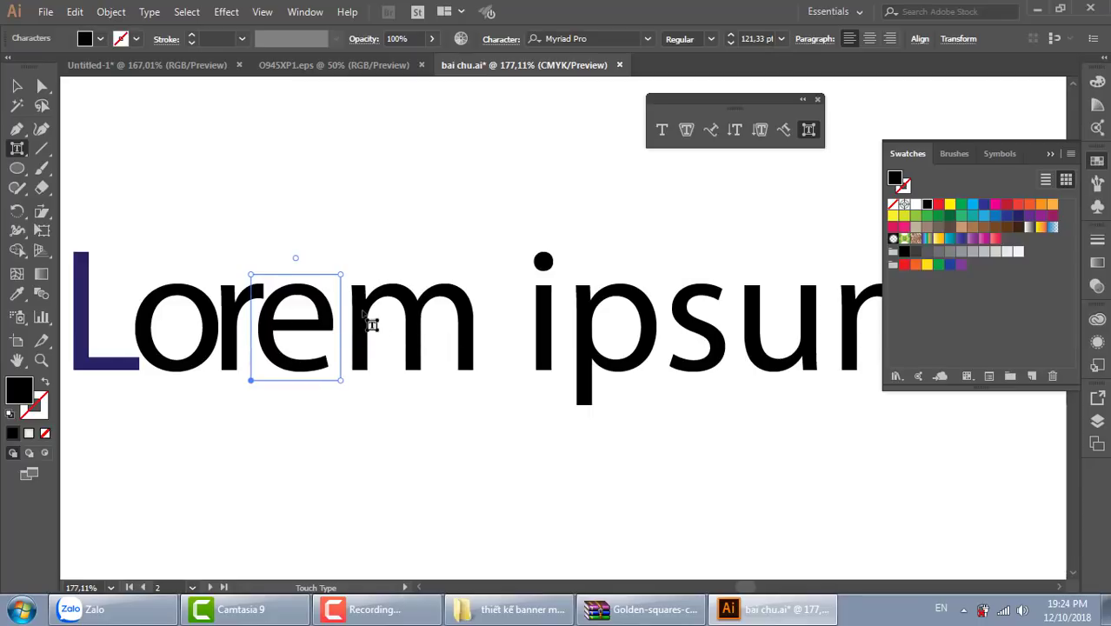
left_click(367, 324)
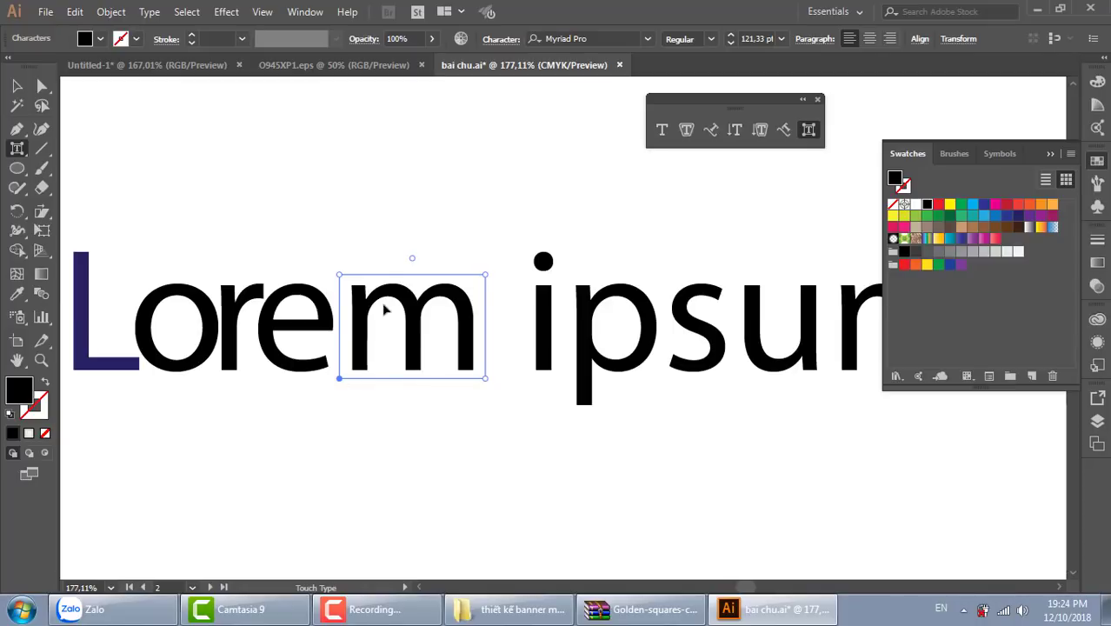
key("Down")
key("Left")
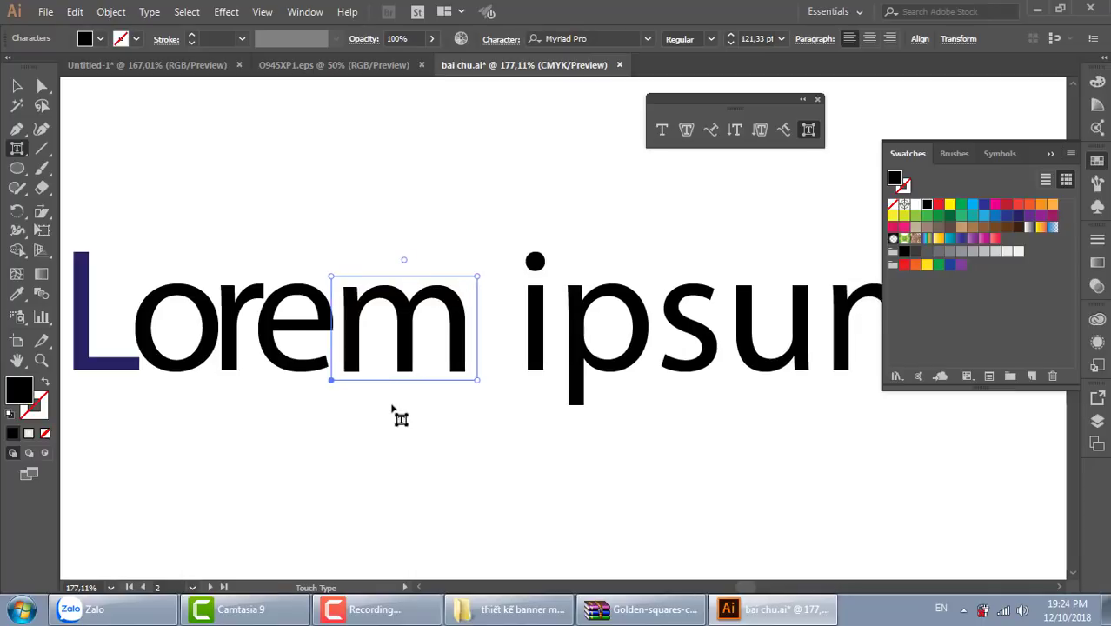
key("Left")
key("Right")
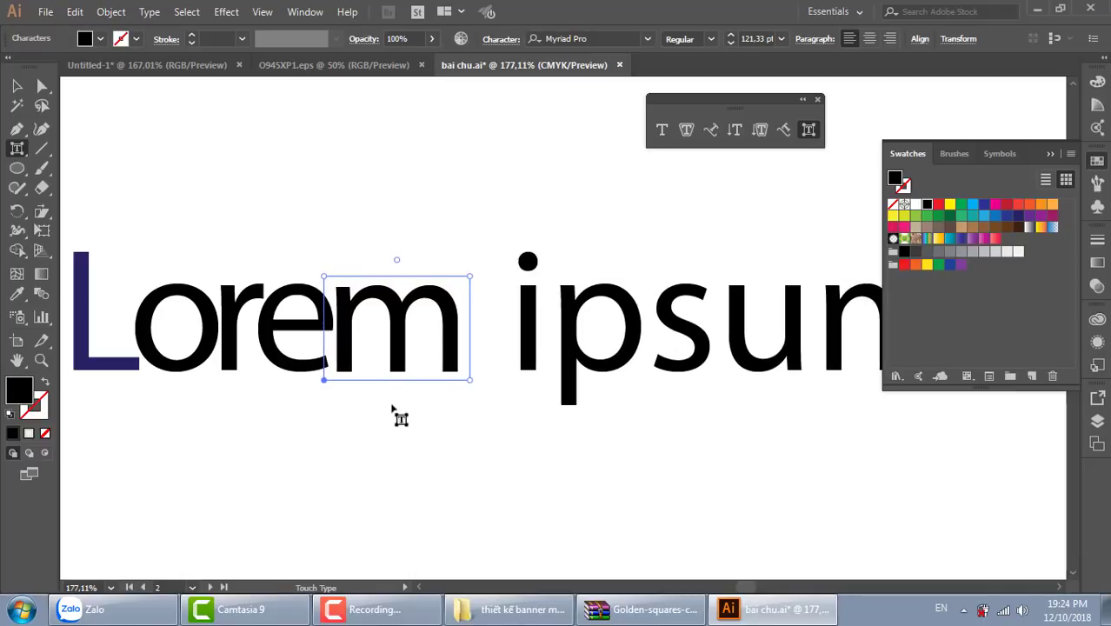
Step: Nudge the i, s and u of ipsum left, then return to Selection and zoom out
left_click(526, 349)
key("Left")
key("Left")
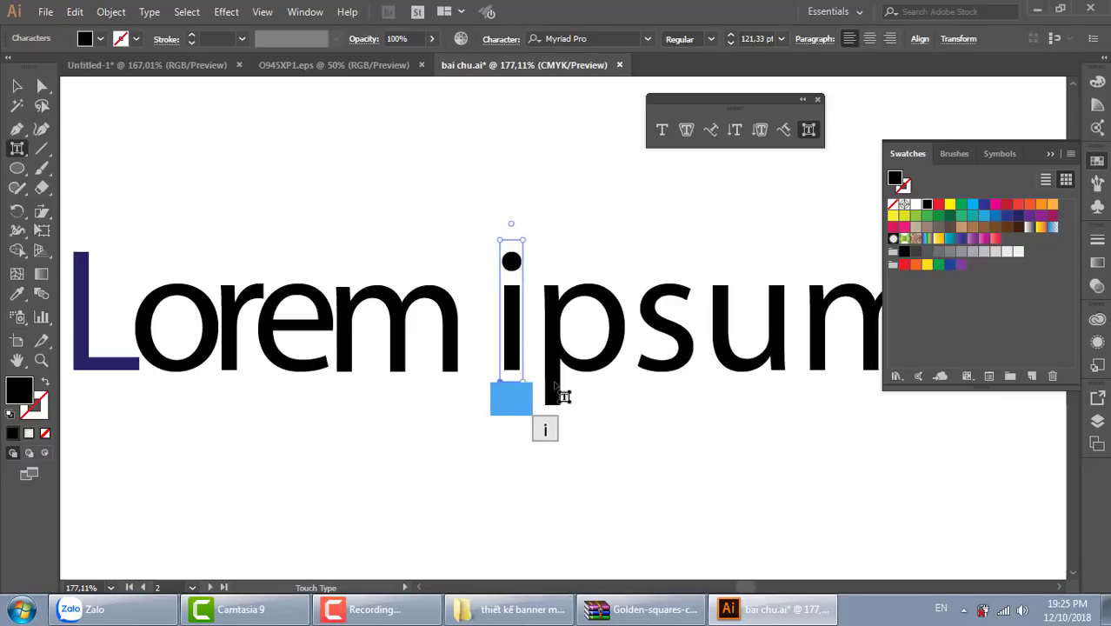
left_click(570, 377)
key("Left")
key("Left")
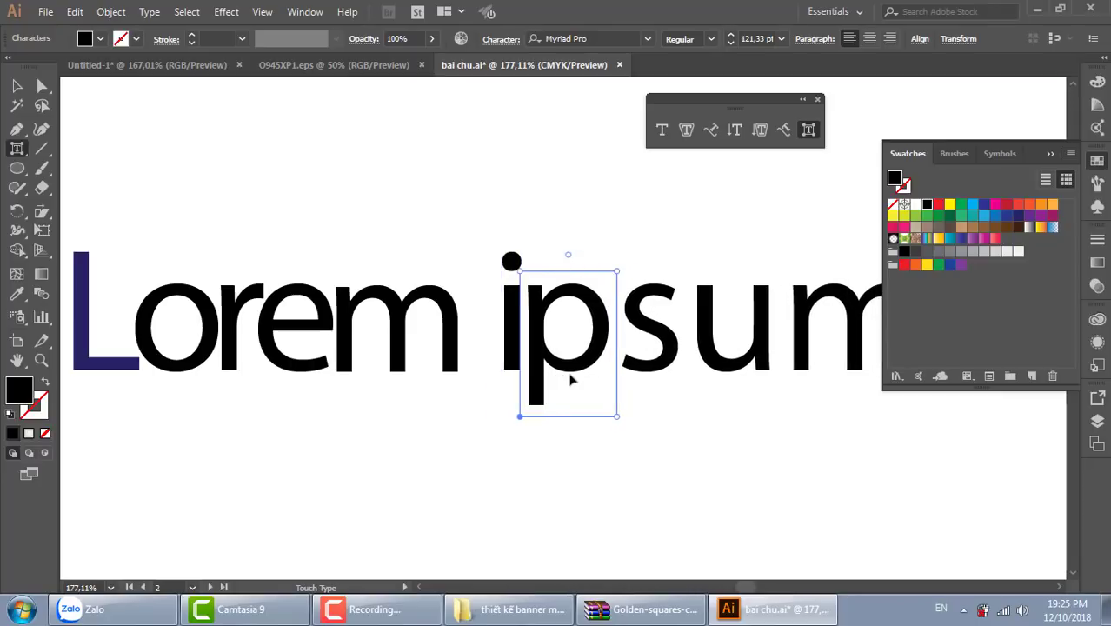
left_click(646, 335)
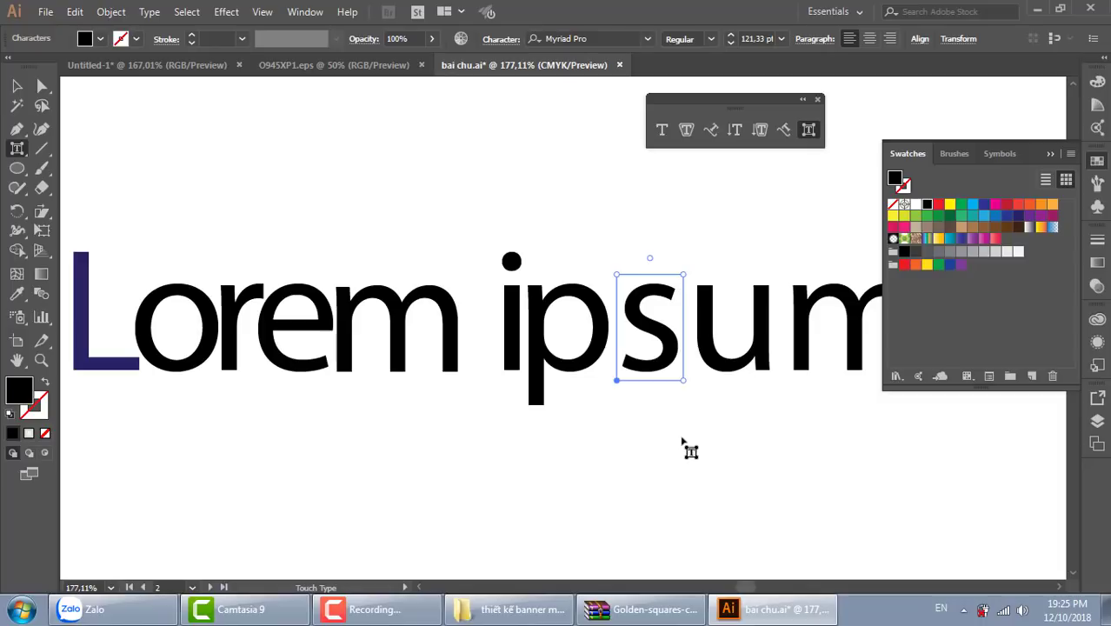
key("Left")
key("Left")
key("Left")
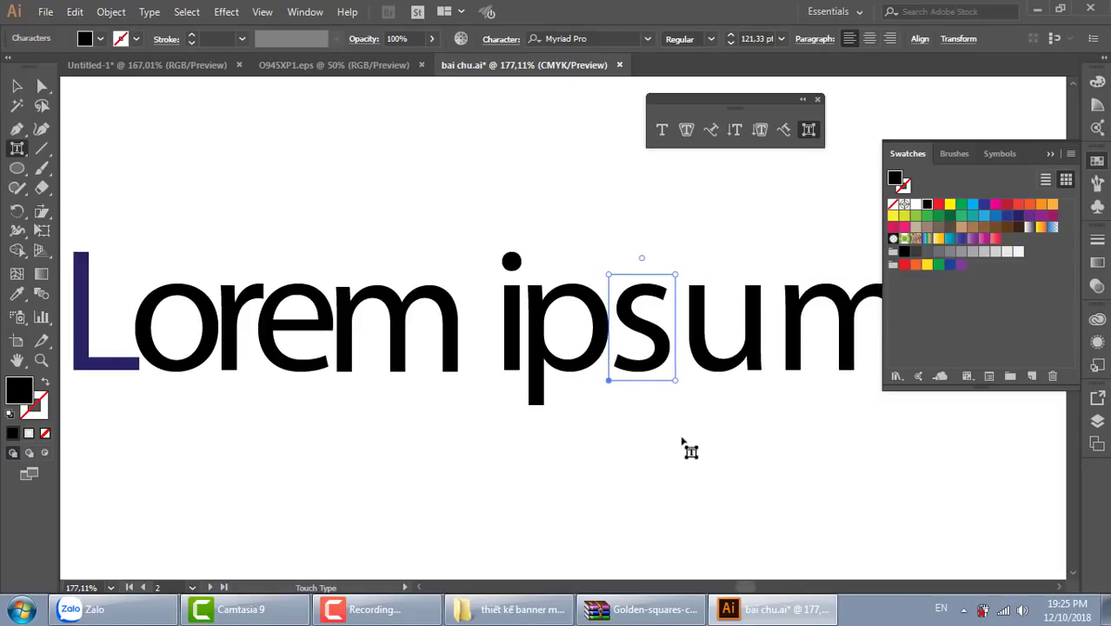
key("Left")
left_click(698, 370)
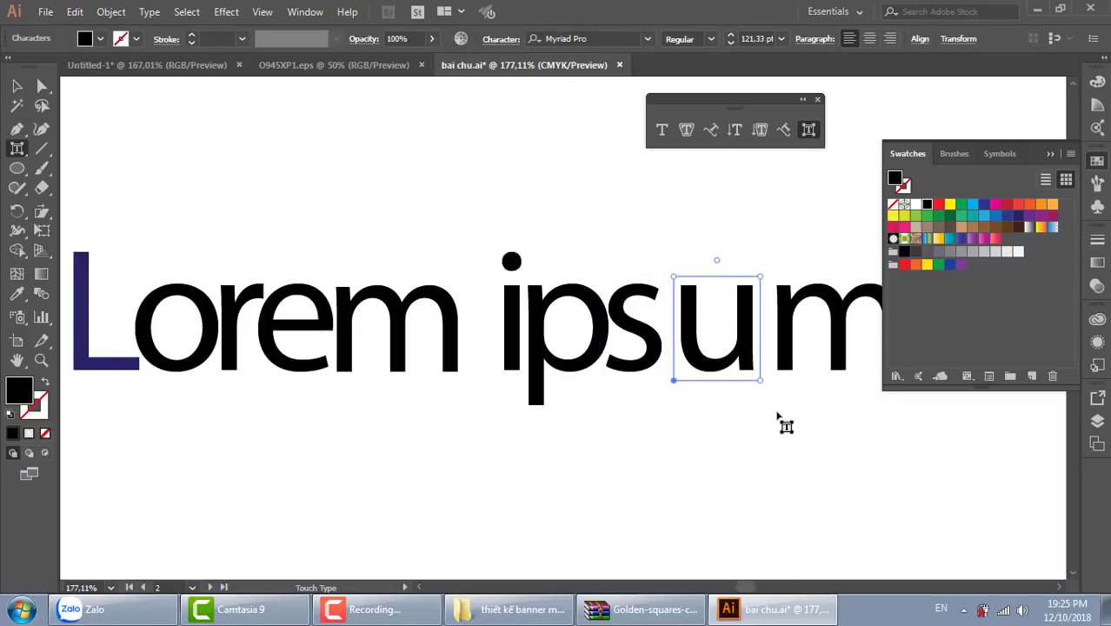
key("Left")
key("Left")
key("Left")
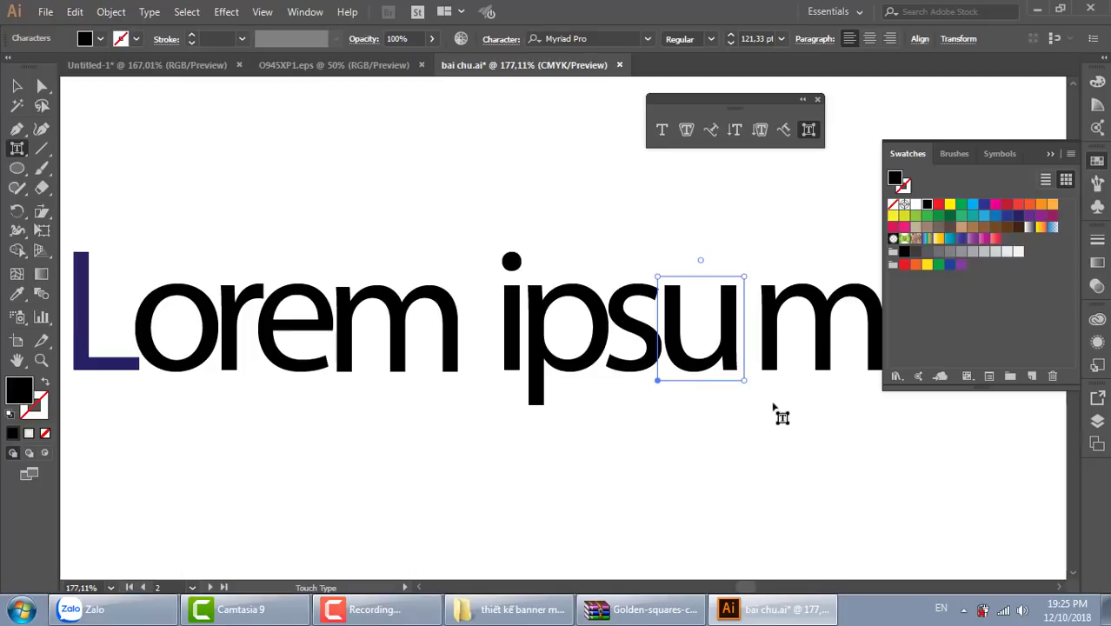
left_click(776, 332)
key("Left")
key("Left")
key("Left")
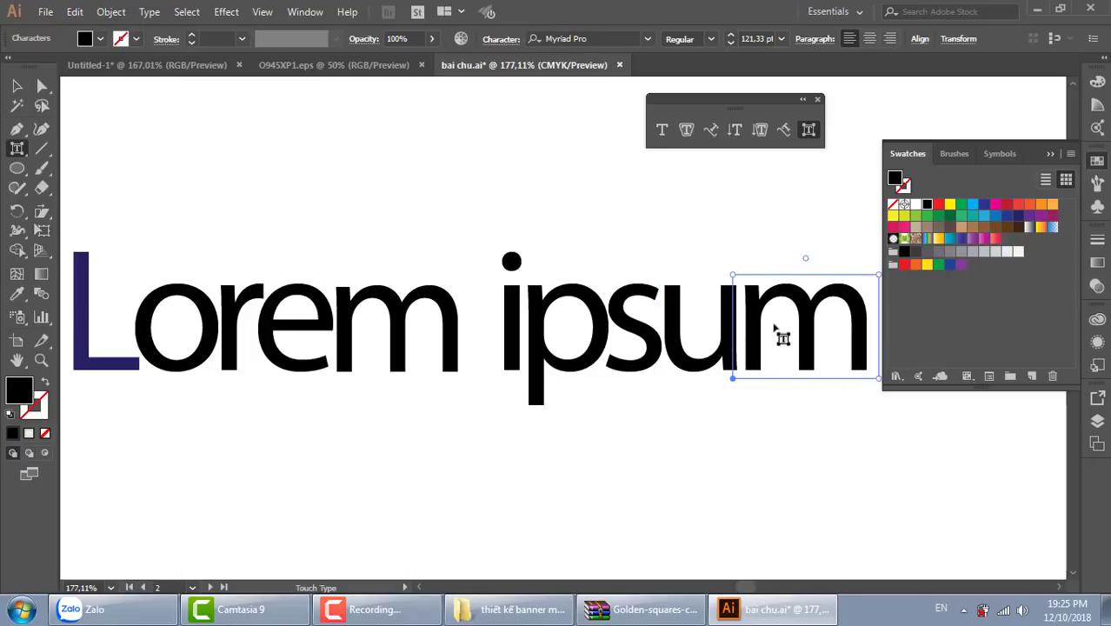
key("v")
left_click(447, 215)
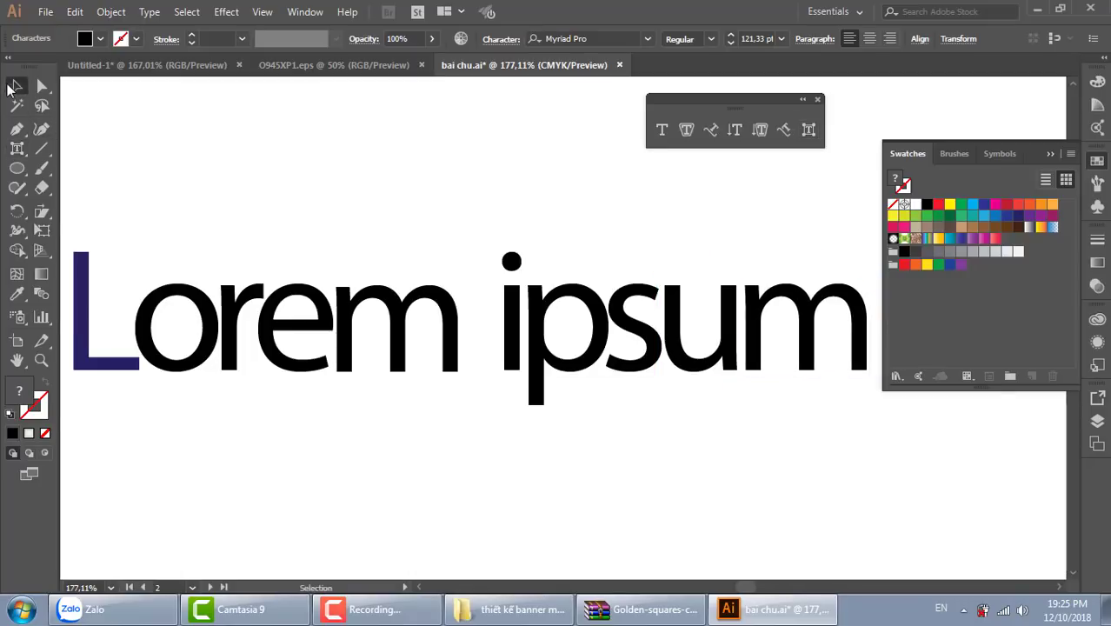
key("ctrl+minus")
key("ctrl+minus")
key("ctrl+minus")
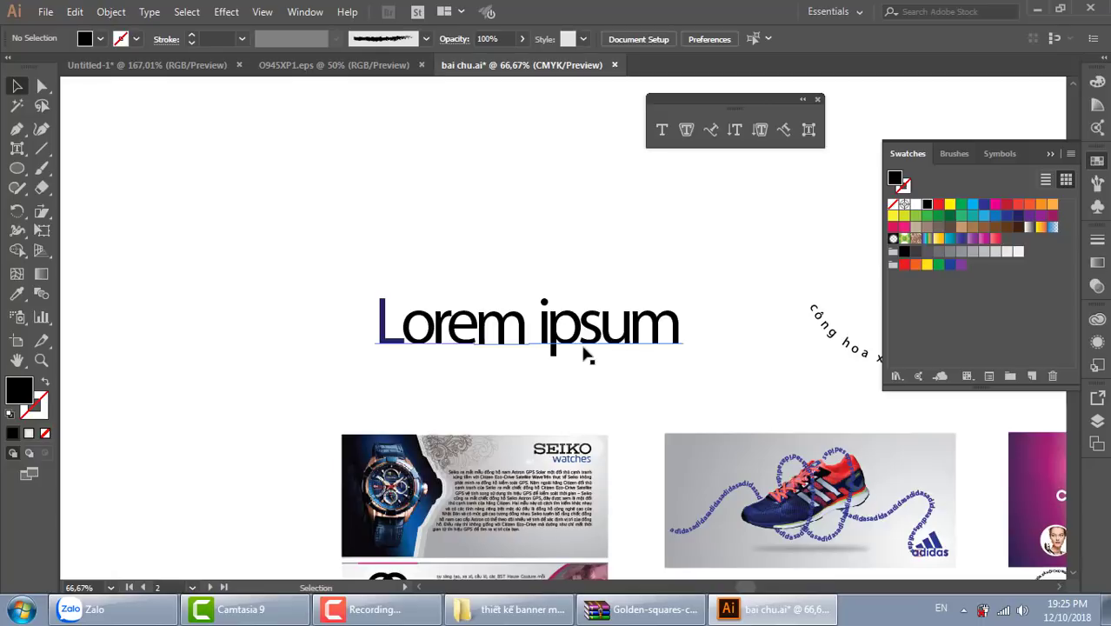
Step: Zoom in on Lorem ipsum and drop the r and m of Lorem below the baseline
left_click(587, 348)
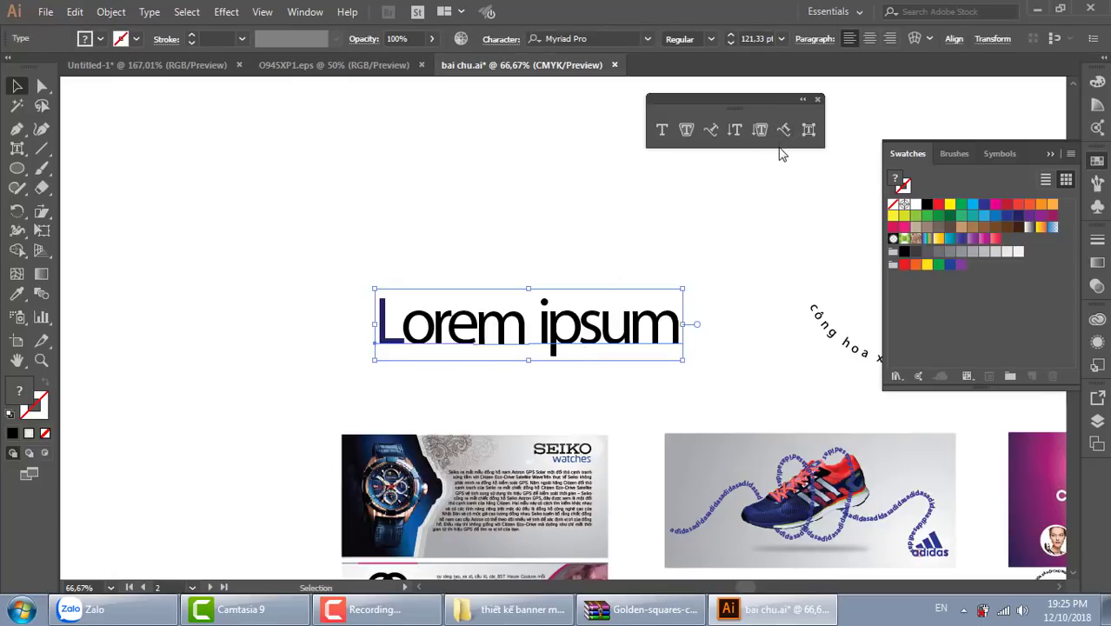
key("z")
left_click_drag(646, 368, 821, 421)
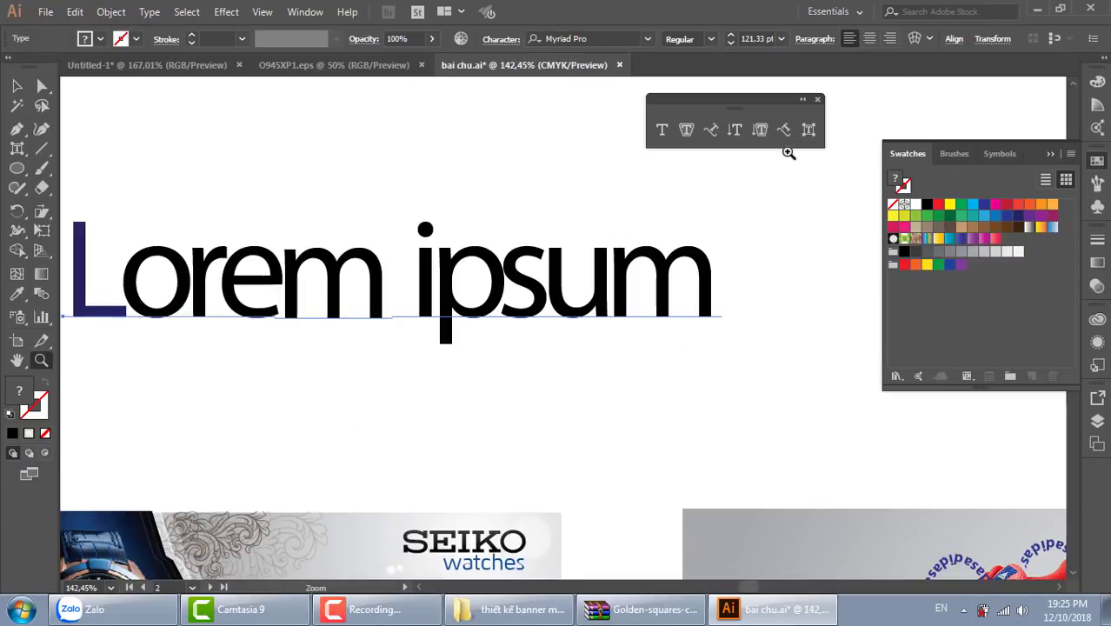
left_click(808, 130)
left_click(178, 309)
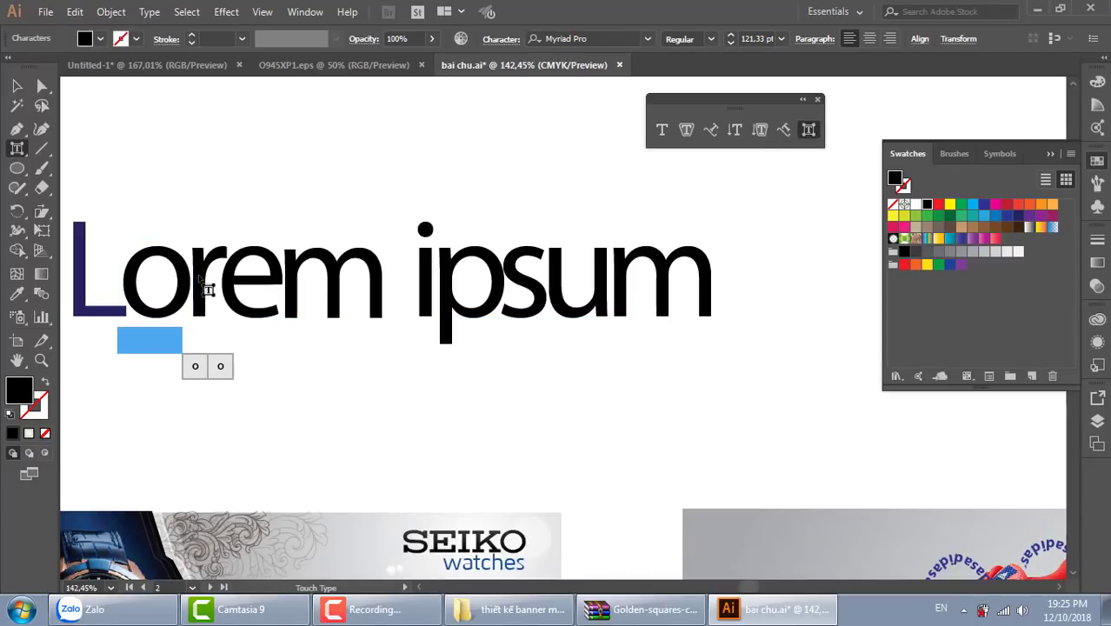
left_click_drag(199, 278, 191, 309)
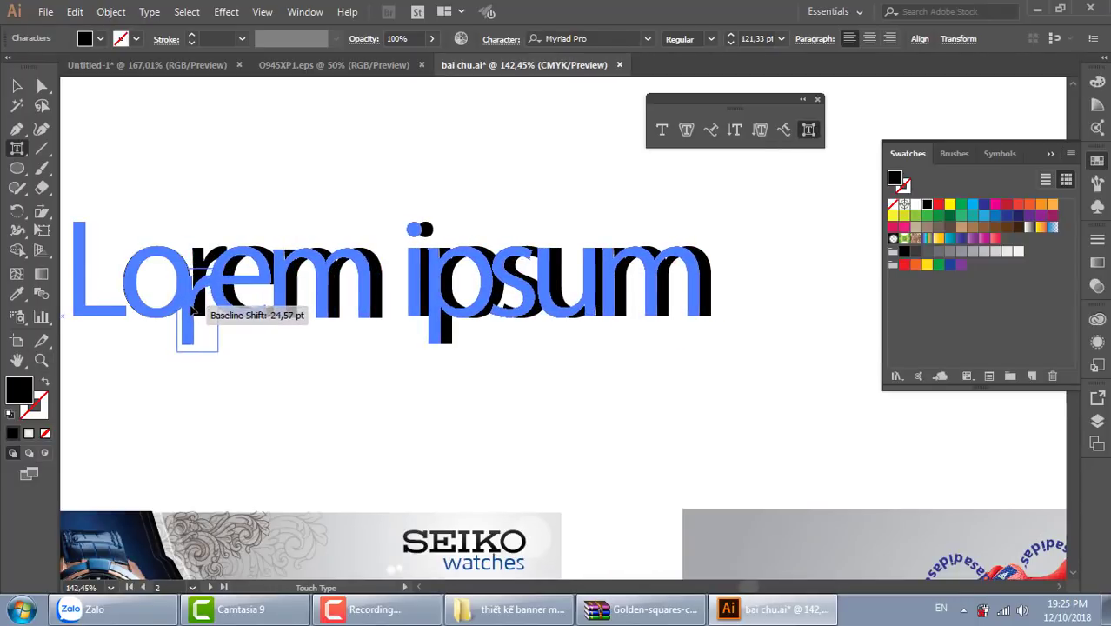
left_click_drag(192, 309, 192, 310)
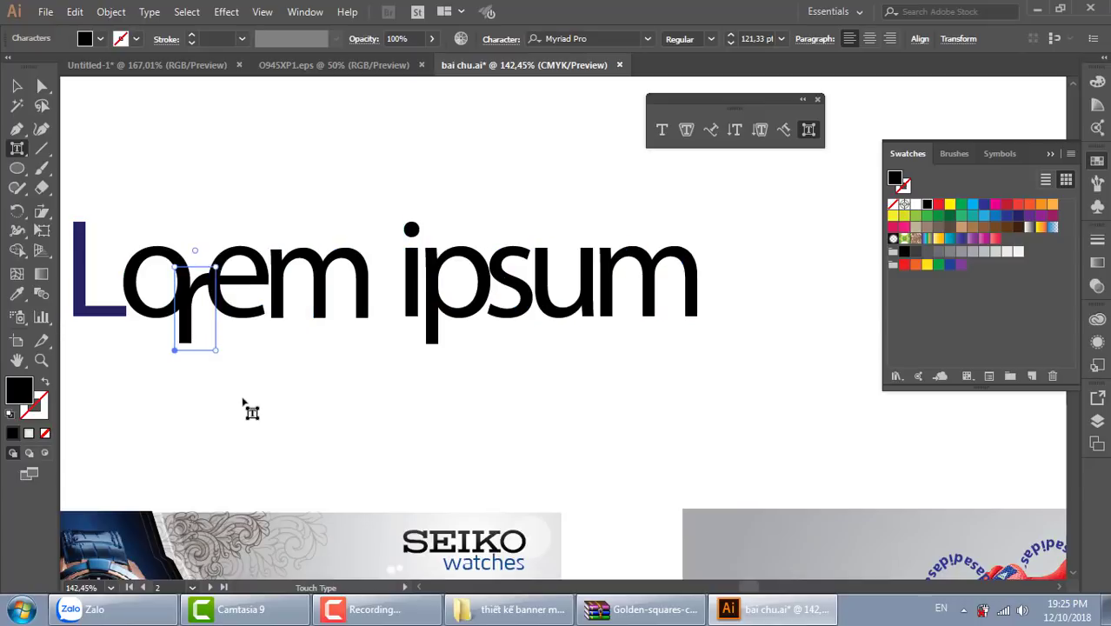
left_click(284, 293)
left_click_drag(283, 280, 268, 334)
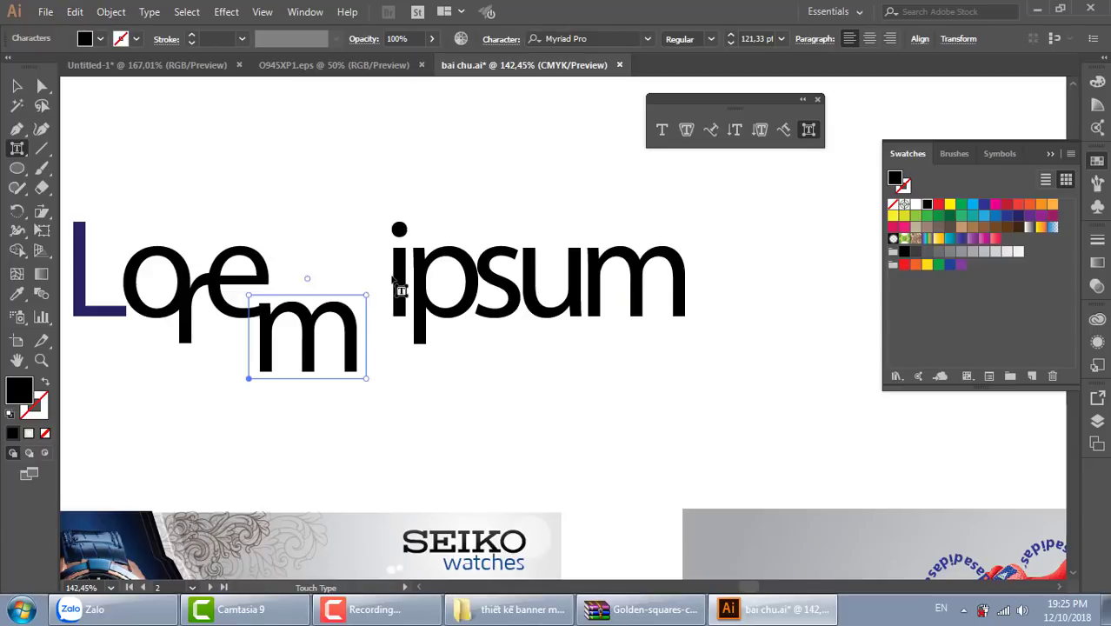
Step: Shift the i, p, s and final m of ipsum to staggered baselines, then pan to the banners
left_click(398, 288)
mouse_move(399, 289)
left_mouse_down()
mouse_move(381, 289)
mouse_move(426, 341)
mouse_move(395, 348)
left_mouse_up()
left_click(410, 323)
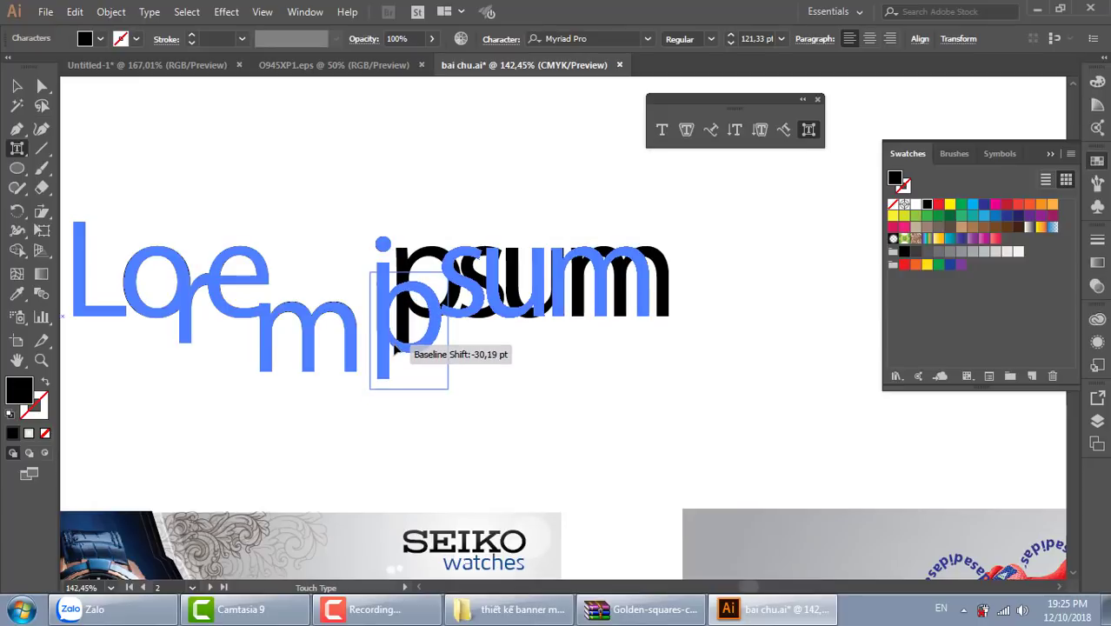
left_click(460, 287)
mouse_move(459, 287)
left_mouse_down()
mouse_move(488, 345)
mouse_move(481, 362)
left_mouse_up()
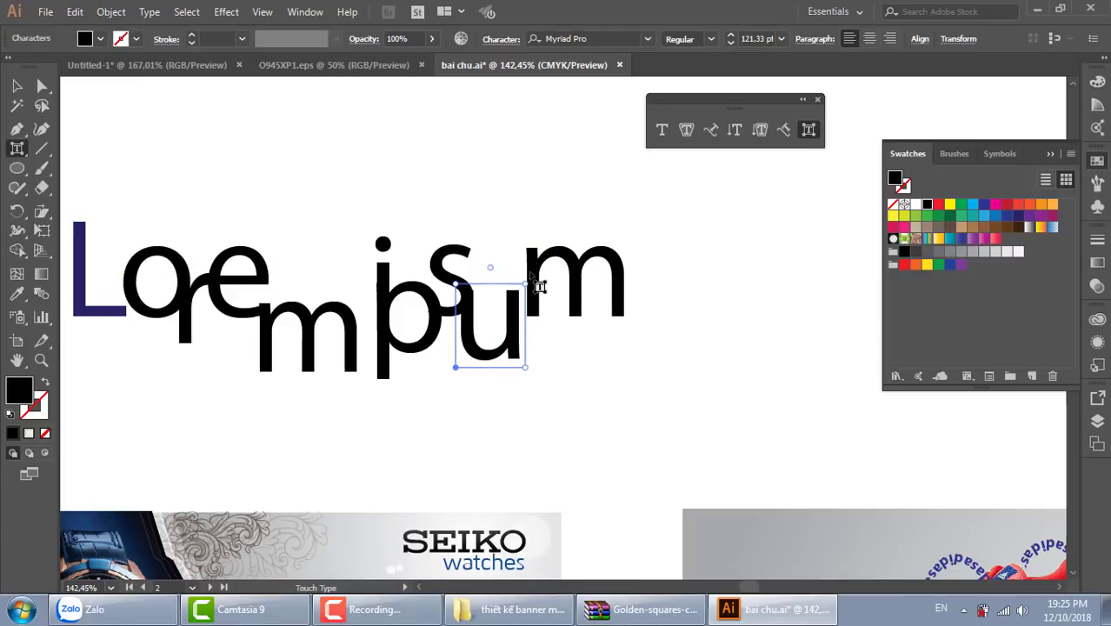
left_click(538, 287)
left_click_drag(539, 287, 514, 275)
left_click(16, 85)
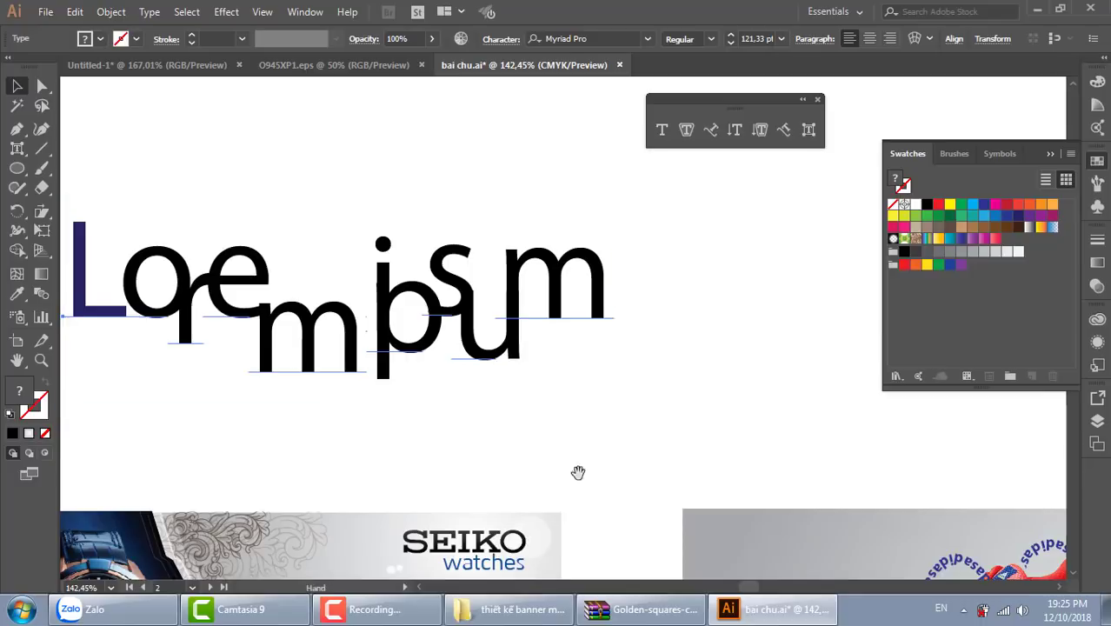
mouse_move(578, 473)
left_mouse_down()
mouse_move(553, 134)
mouse_move(531, 70)
left_mouse_up()
mouse_move(898, 539)
left_mouse_down()
mouse_move(550, 304)
mouse_move(218, 389)
left_mouse_up()
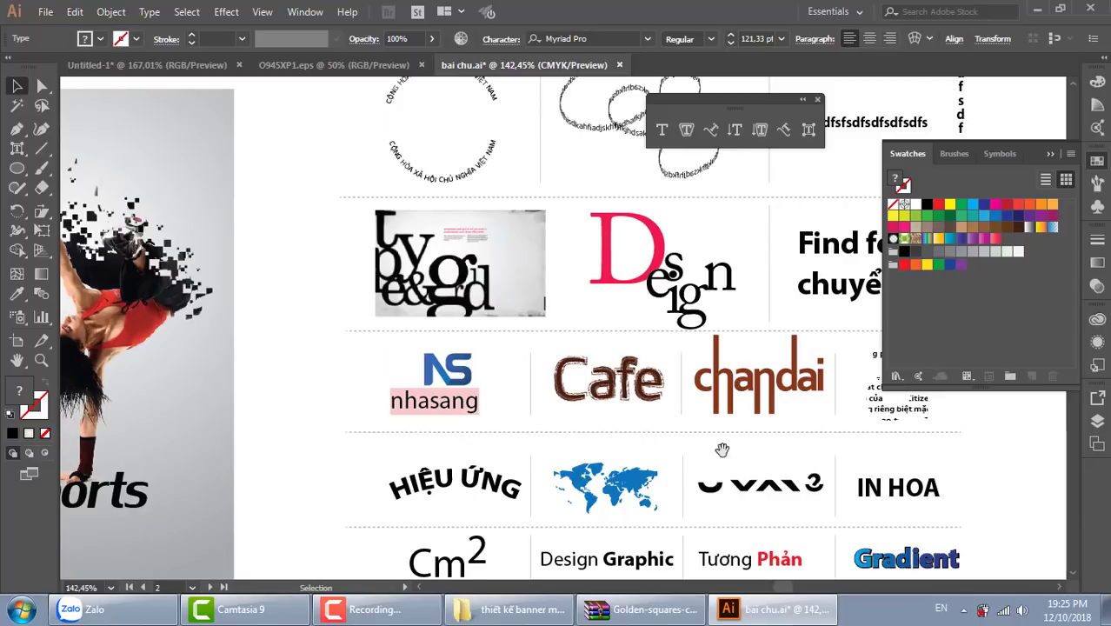
Step: Bring the samples grid into view and select the Gradient, Cm², Design Graphic and Tương Phản samples
left_click_drag(700, 440, 487, 435)
scroll(556, 342, "down", 5)
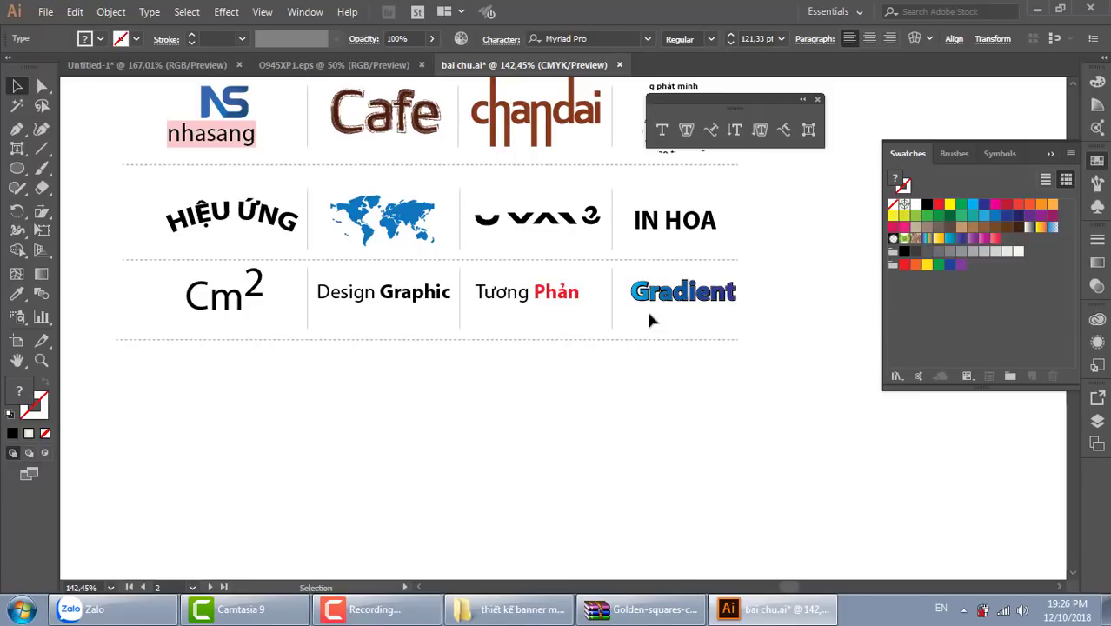
left_click(711, 306)
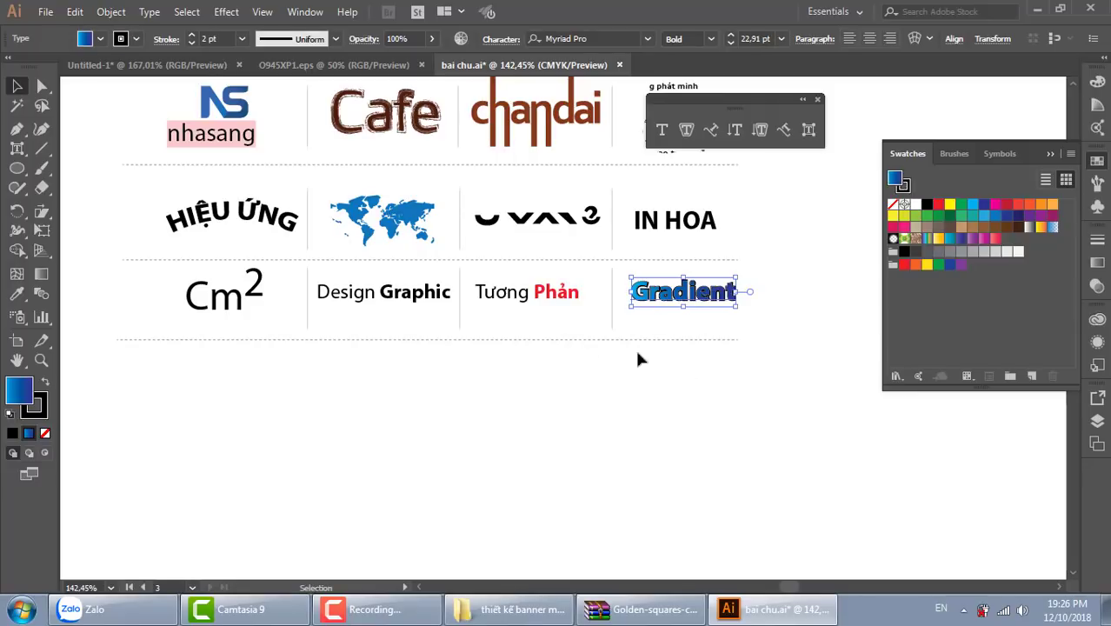
left_click(227, 293)
left_click(409, 292)
left_click(557, 294)
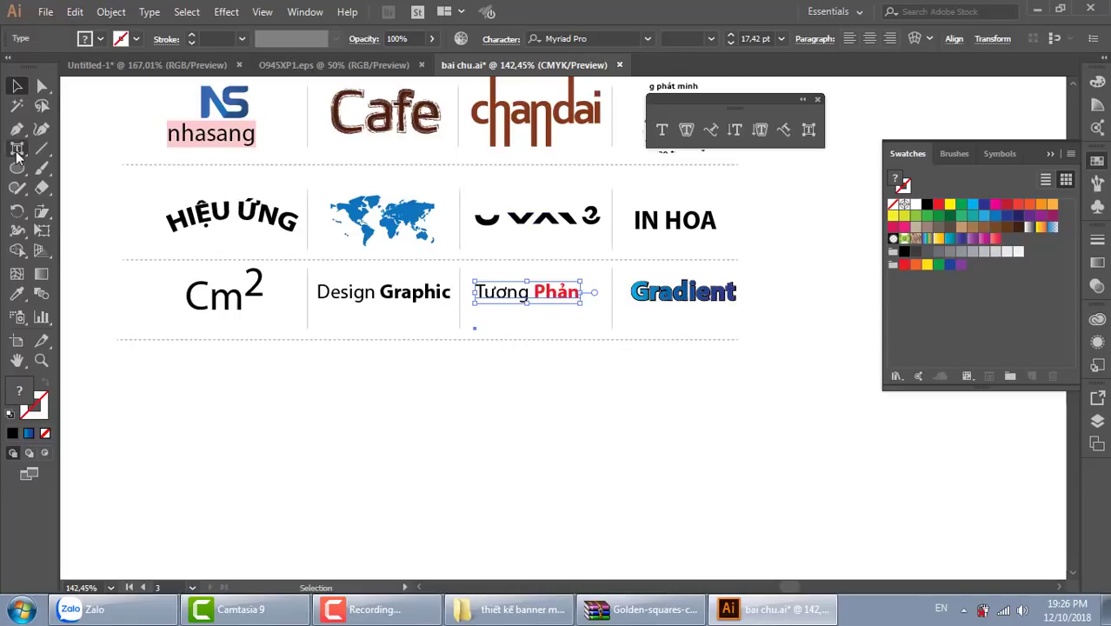
Step: Add a Lorem ipsum point text below the samples, enlarge it, and move it left and down
left_click(663, 130)
left_click(522, 426)
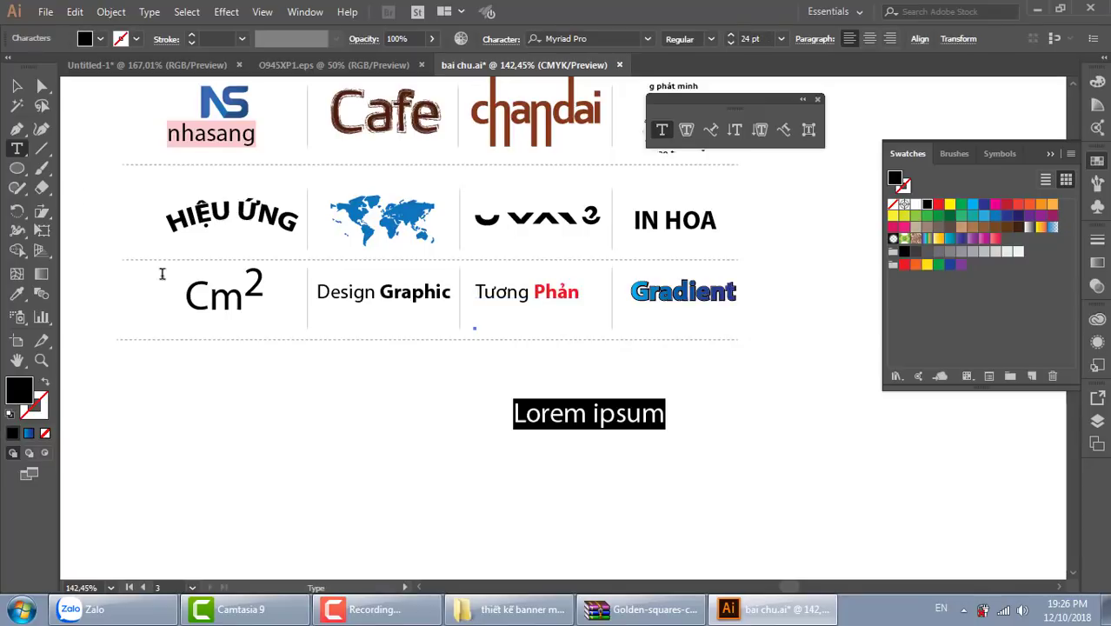
left_click(16, 85)
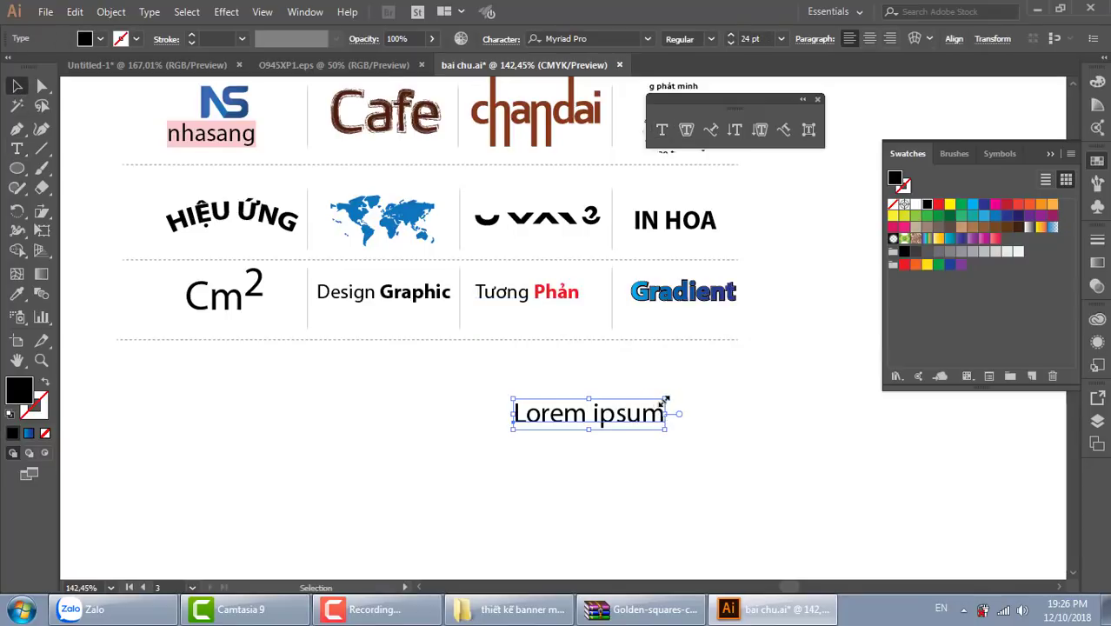
left_click_drag(665, 400, 858, 365)
left_click_drag(726, 409, 641, 433)
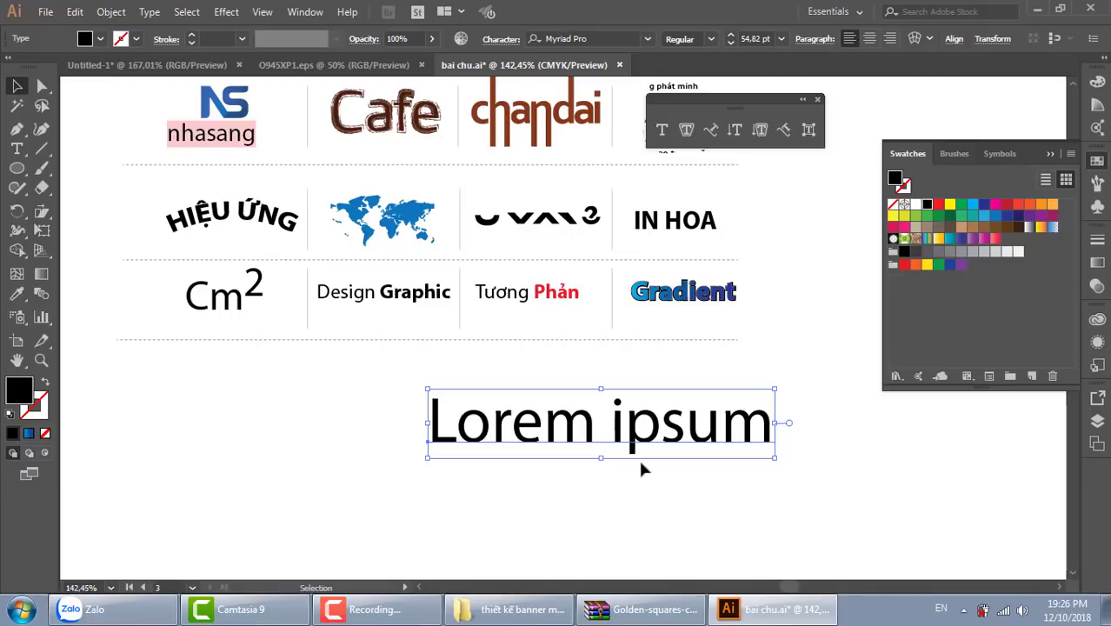
Step: Replace the placeholder wording with 'khanh' and scale it up to about 96.9 pt
double_click(544, 426)
left_click_drag(416, 418, 833, 426)
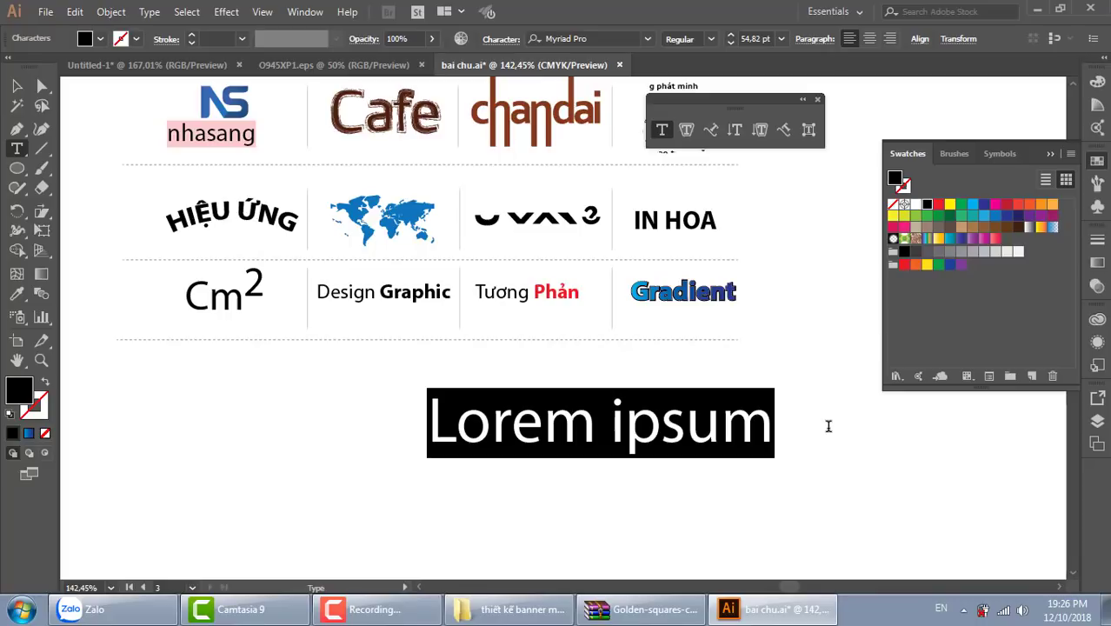
key("BackSpace")
type("khanh")
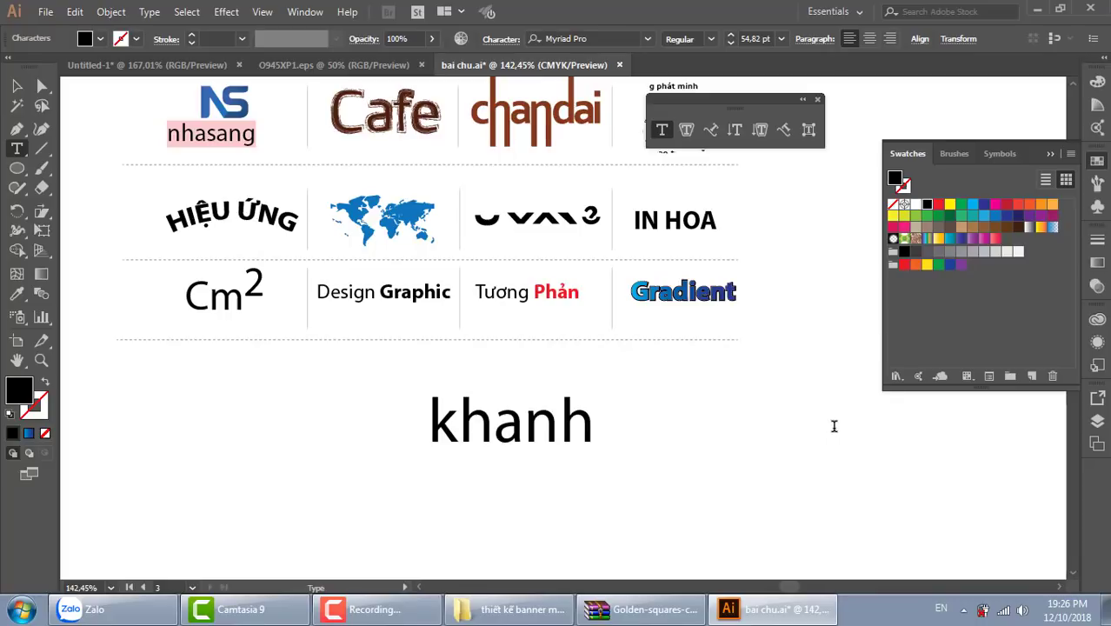
left_click(18, 87)
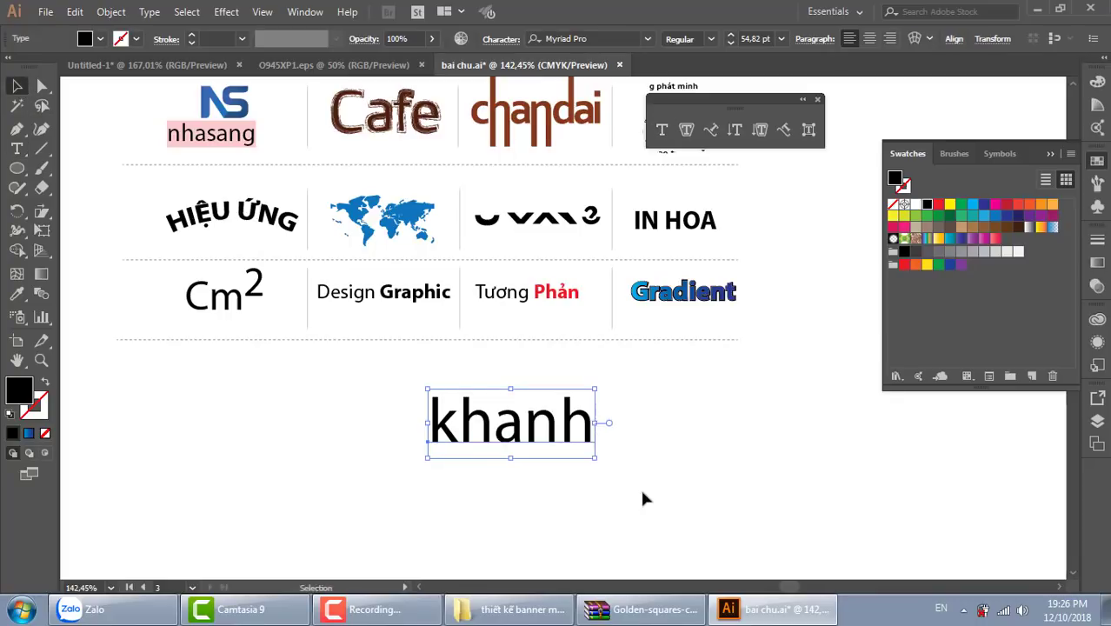
left_click_drag(599, 388, 724, 336)
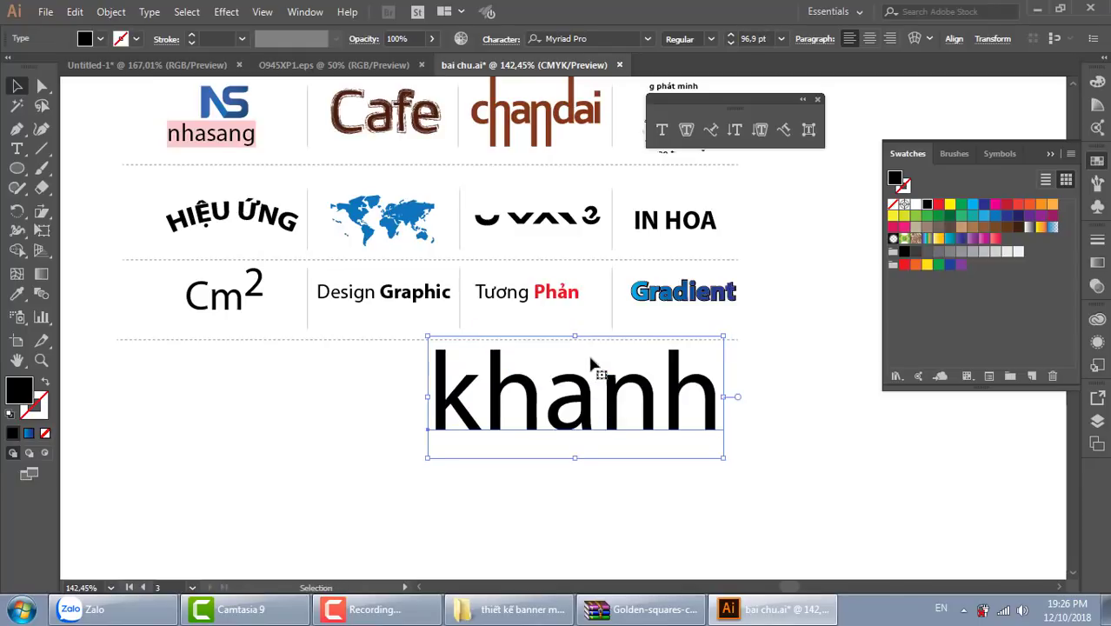
Step: Open the Glyphs panel from the Type menu and make it taller
left_click(153, 13)
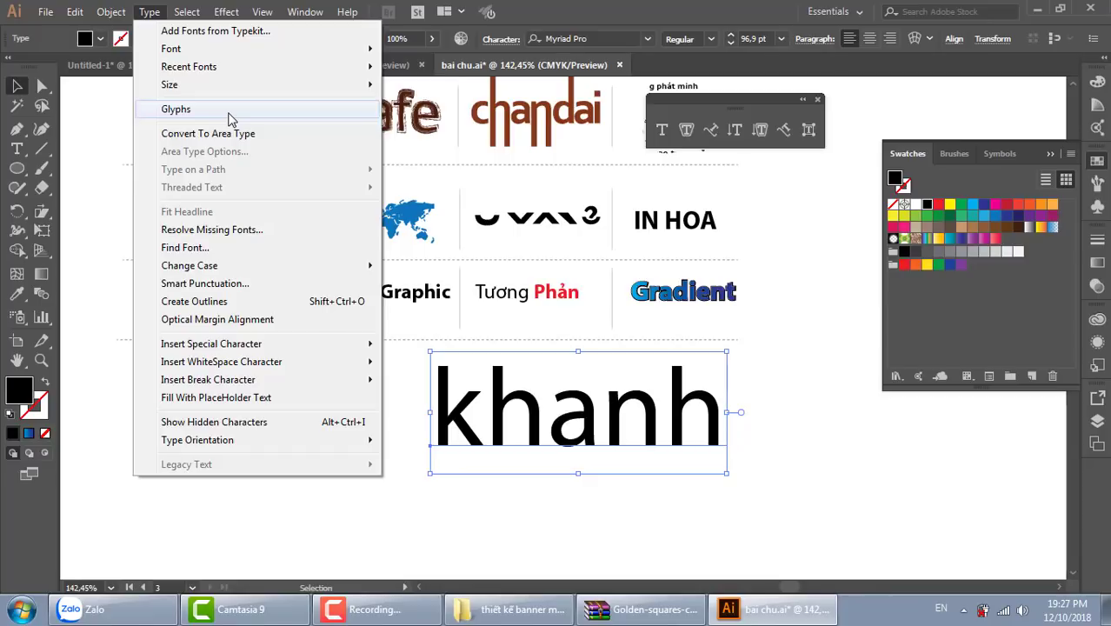
left_click(231, 111)
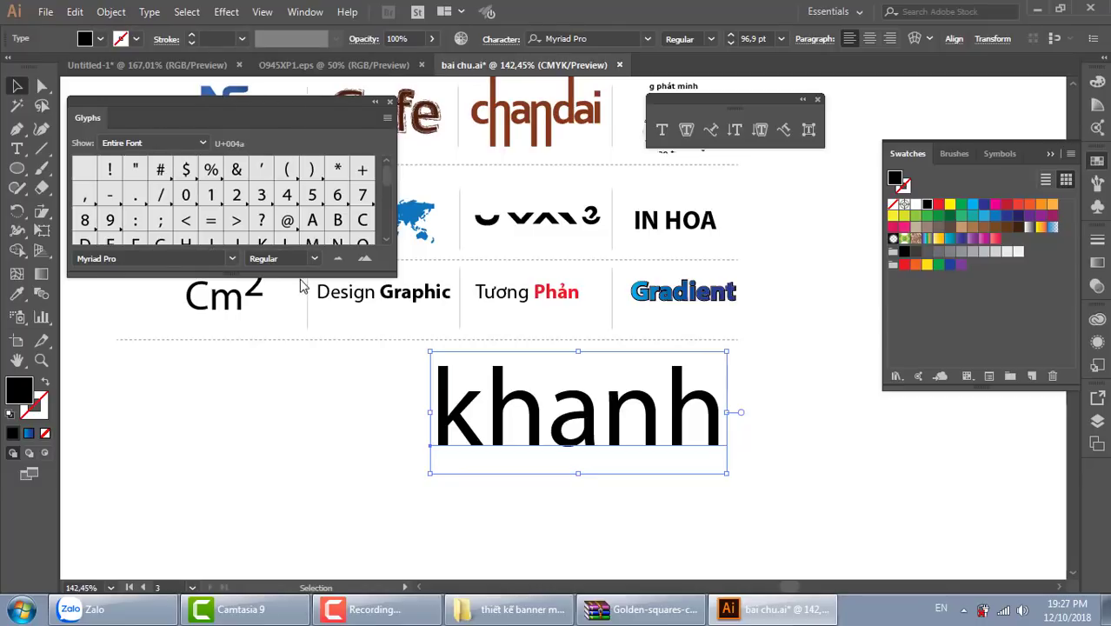
left_click_drag(282, 276, 283, 497)
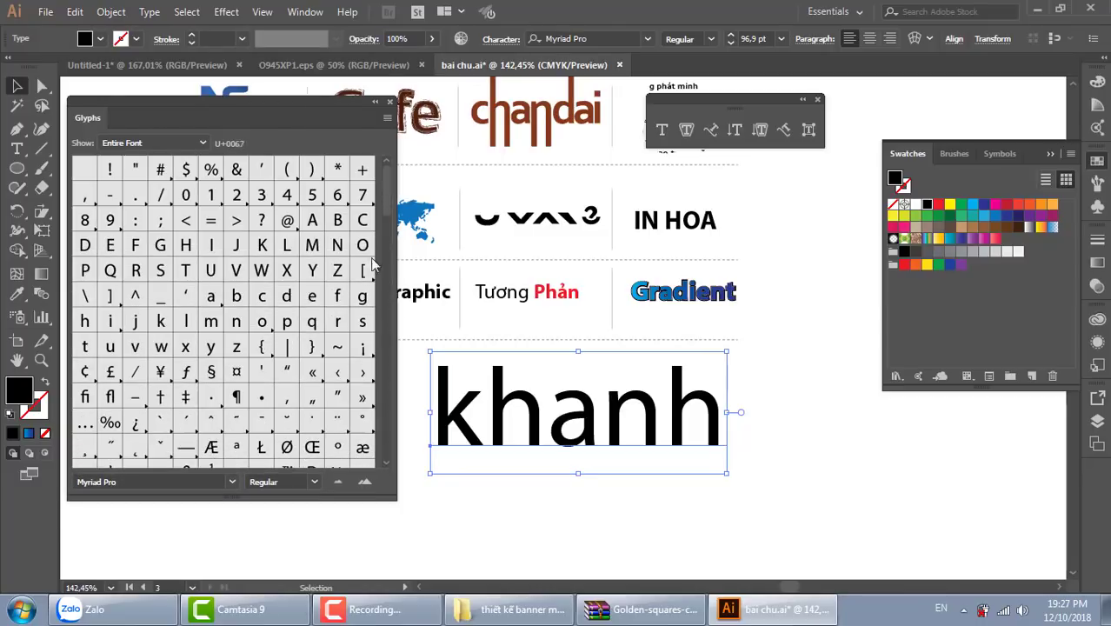
left_click_drag(386, 196, 386, 242)
Step: Scroll through Myriad Pro's glyph grid down to the accented letters
scroll(385, 244, "down", 3)
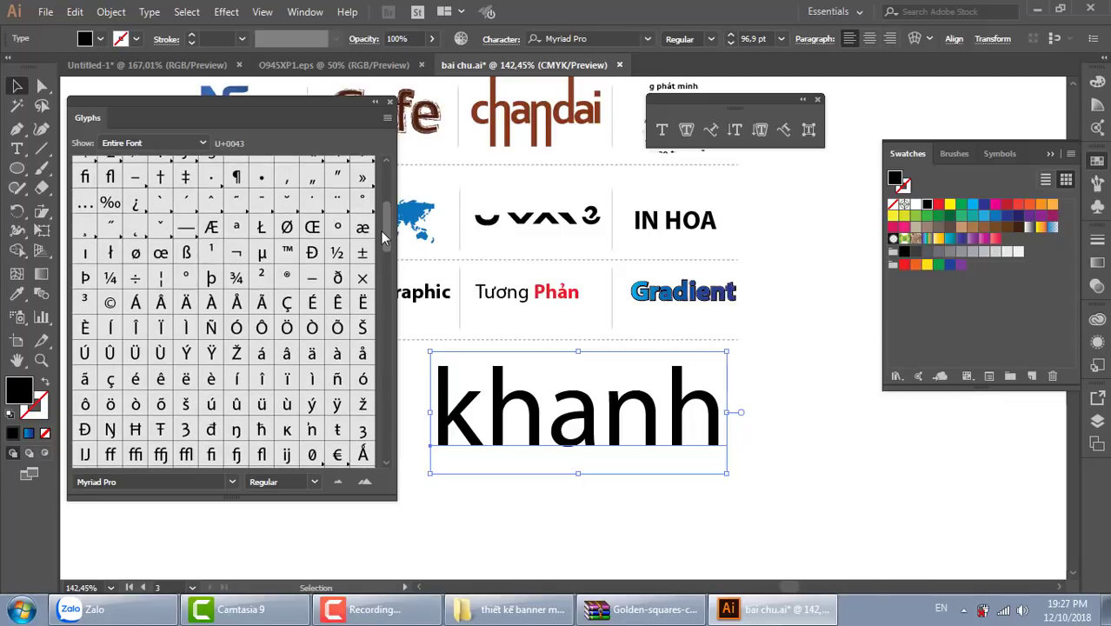
scroll(385, 244, "down", 6)
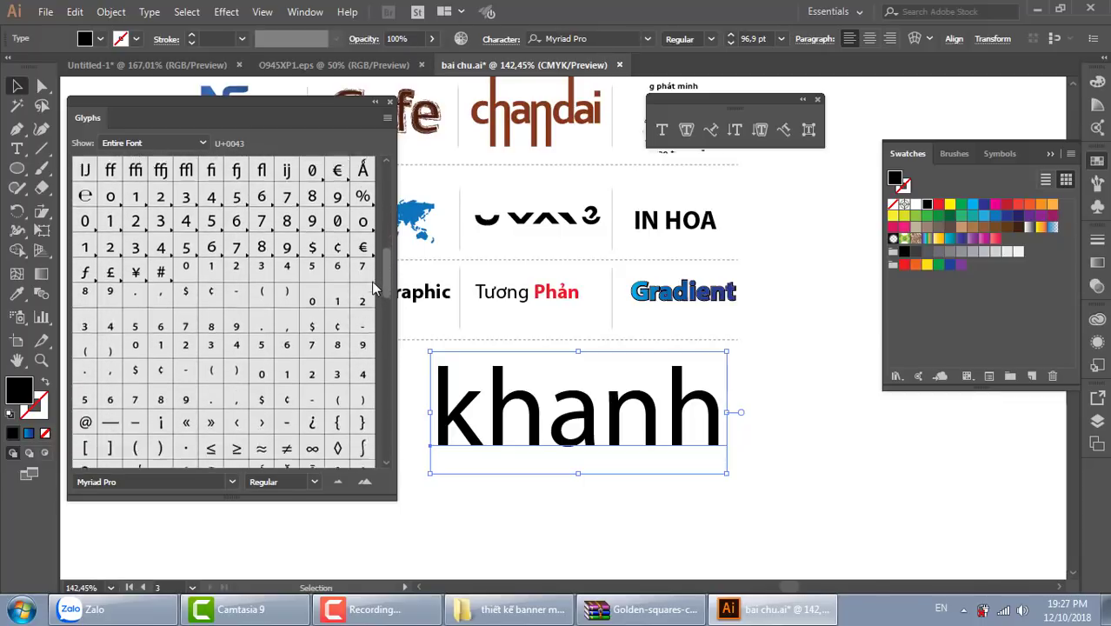
scroll(372, 281, "down", 5)
scroll(372, 300, "down", 2)
scroll(374, 318, "down", 2)
scroll(373, 317, "down", 2)
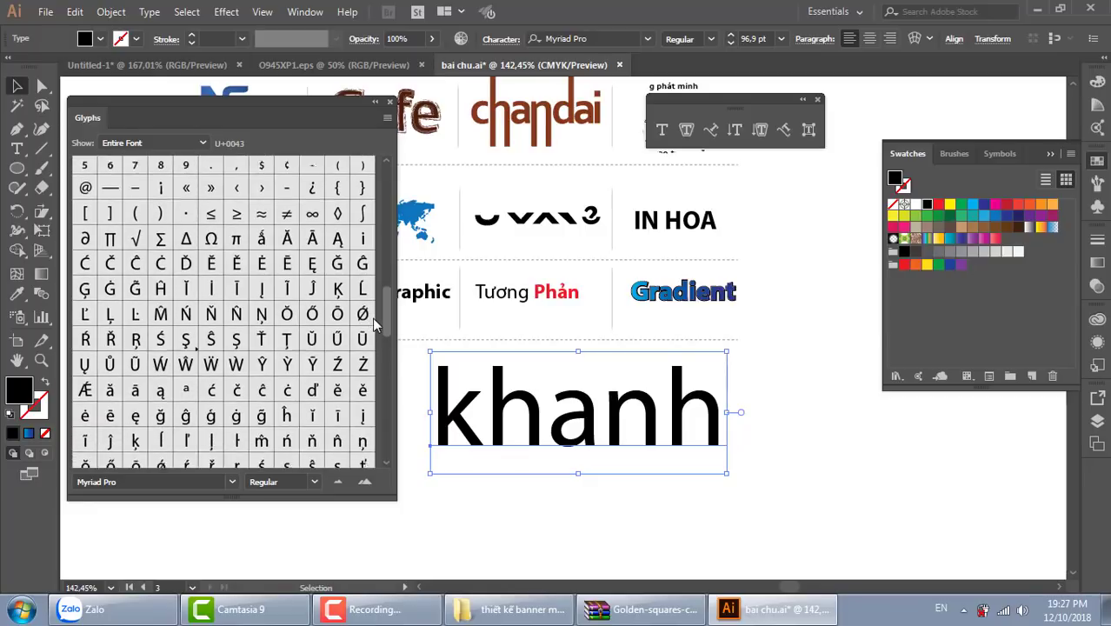
scroll(374, 326, "down", 3)
scroll(374, 339, "down", 3)
scroll(375, 348, "down", 2)
scroll(377, 366, "down", 3)
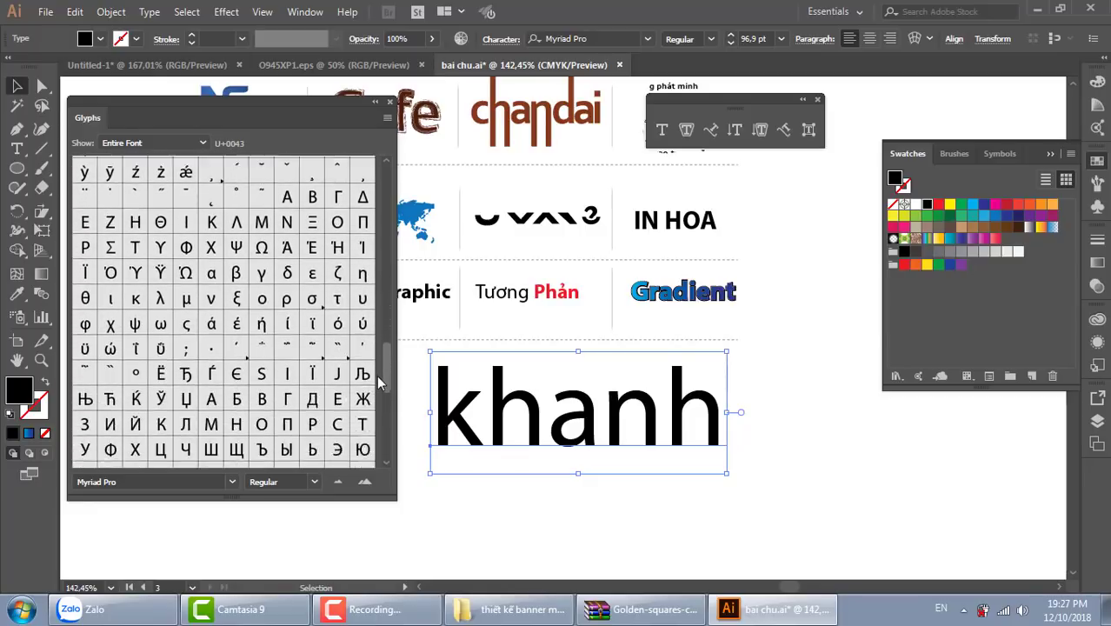
scroll(379, 378, "down", 3)
scroll(381, 395, "down", 3)
scroll(384, 413, "down", 3)
scroll(385, 423, "down", 2)
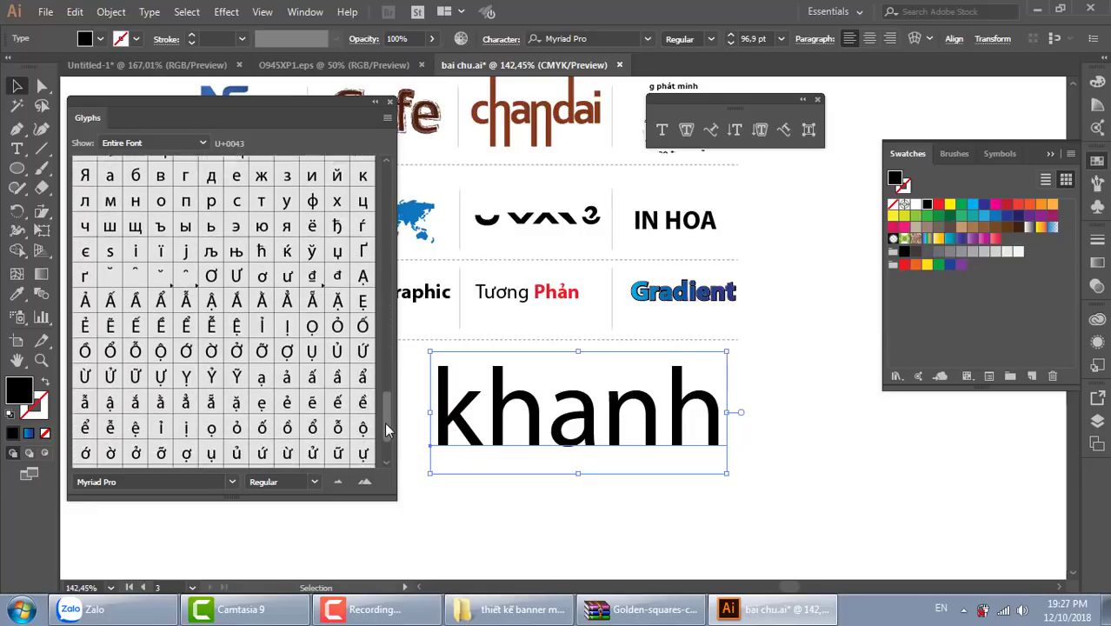
scroll(385, 431, "down", 2)
scroll(387, 439, "down", 1)
scroll(389, 448, "down", 2)
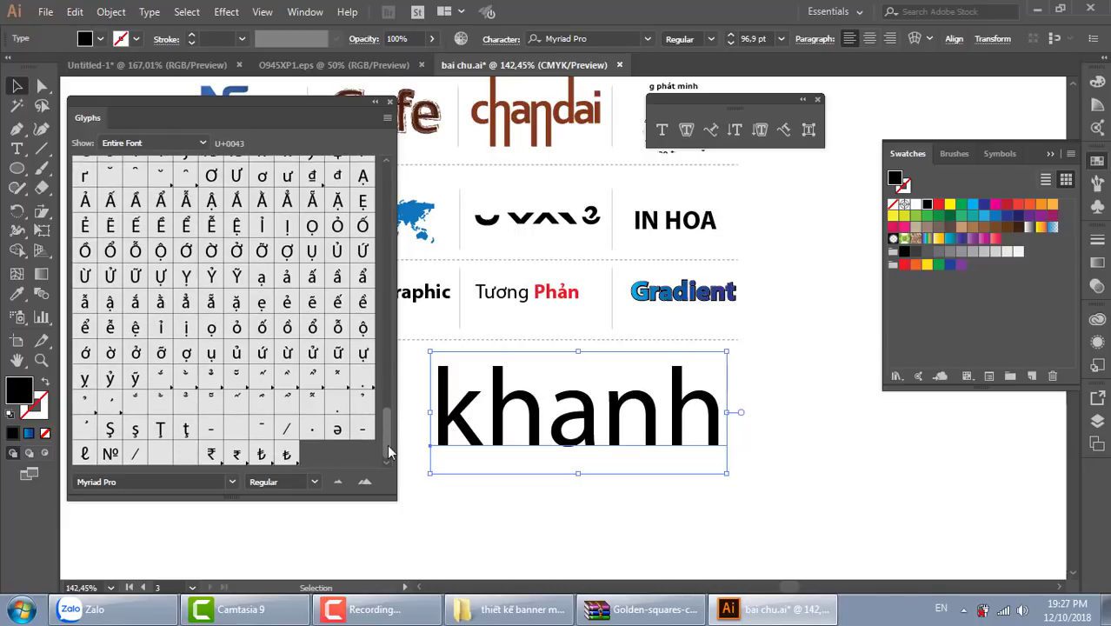
scroll(388, 444, "up", 2)
scroll(390, 426, "up", 2)
scroll(391, 416, "up", 2)
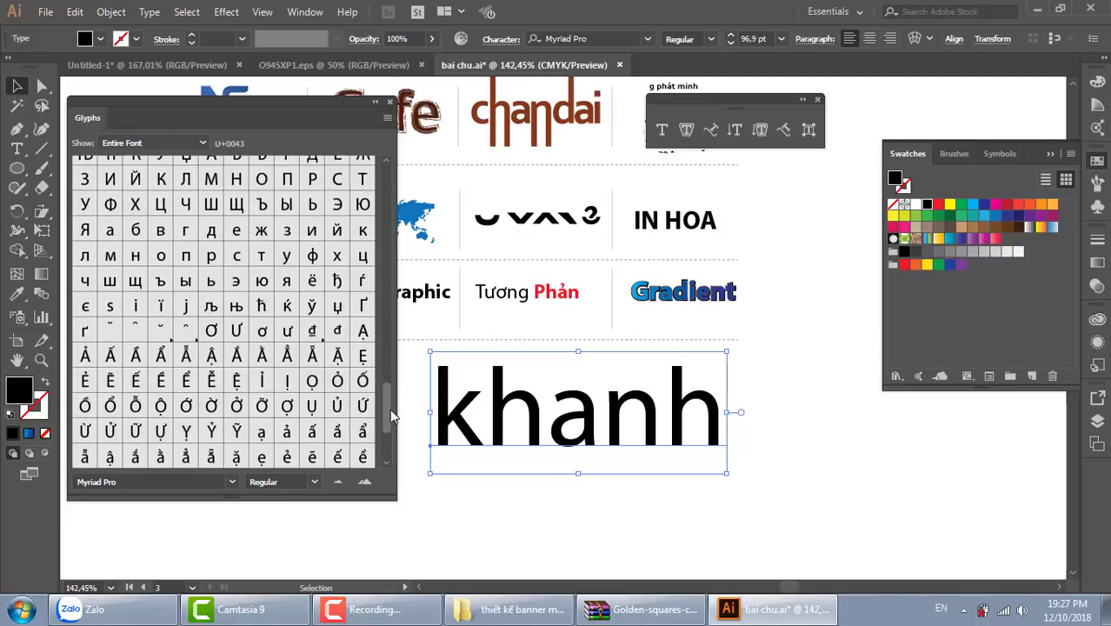
mouse_move(390, 415)
left_mouse_down()
mouse_move(389, 268)
mouse_move(391, 313)
left_mouse_up()
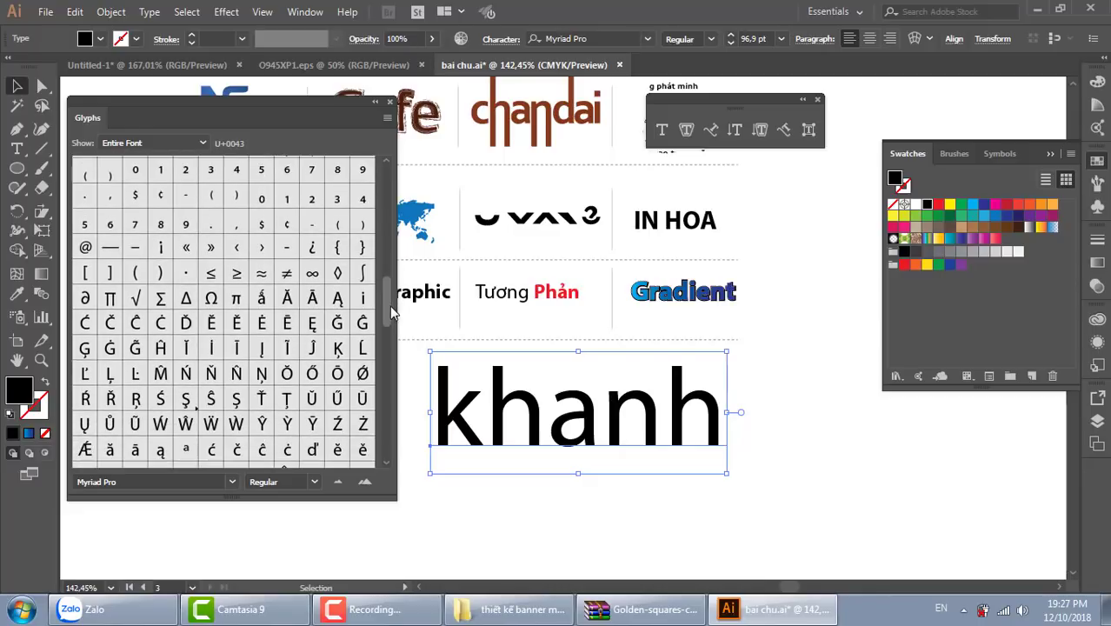
scroll(390, 313, "up", 1)
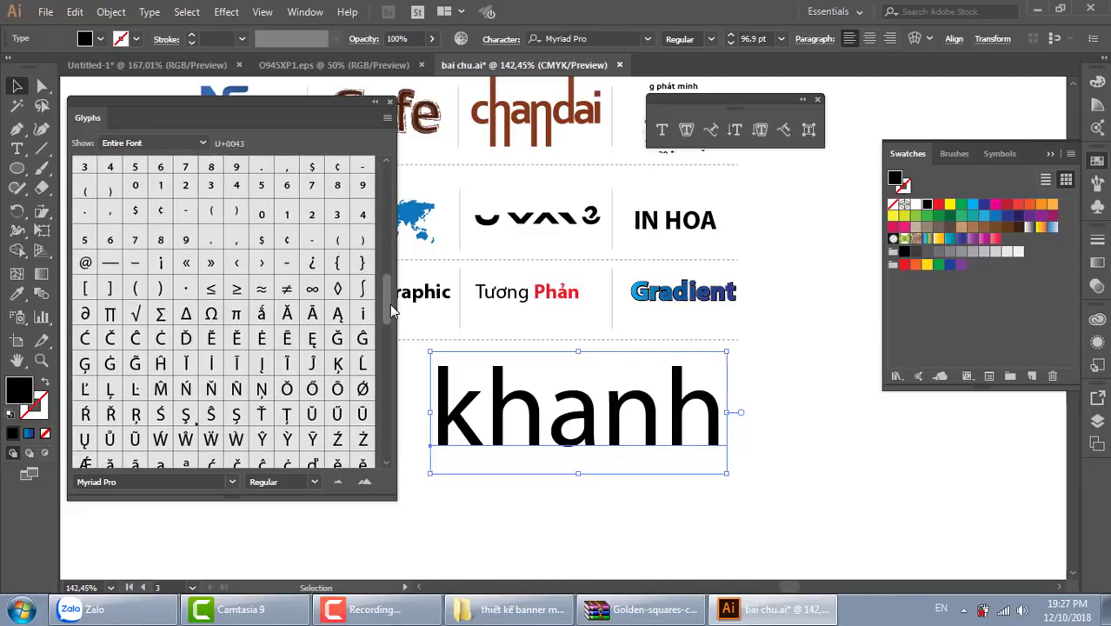
mouse_move(390, 313)
left_mouse_down()
mouse_move(389, 354)
mouse_move(379, 188)
mouse_move(377, 207)
left_mouse_up()
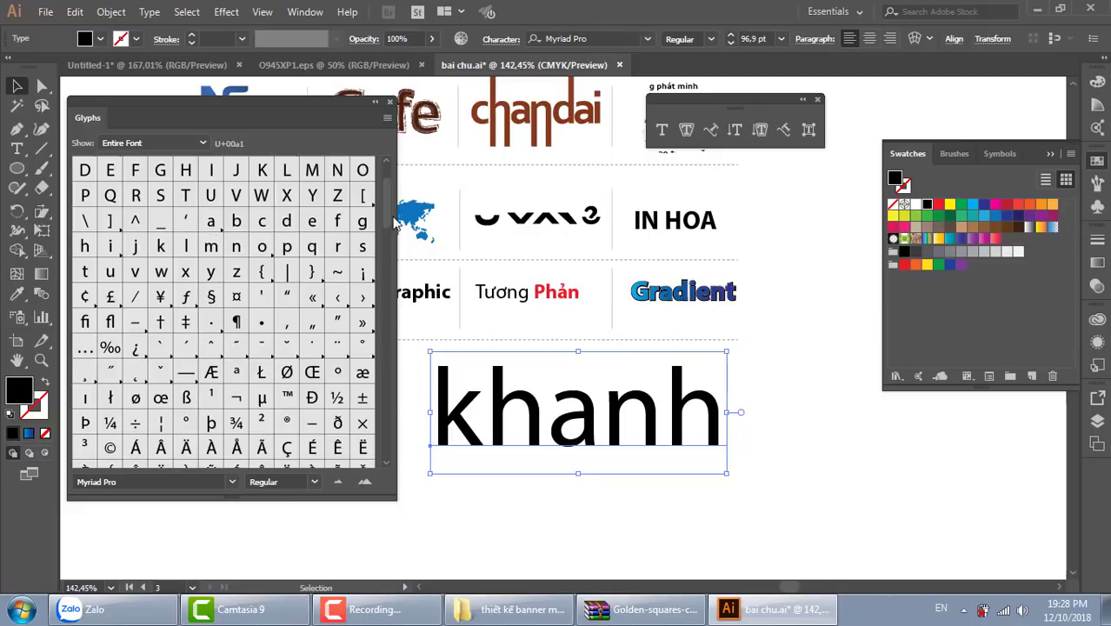
left_click_drag(386, 209, 386, 228)
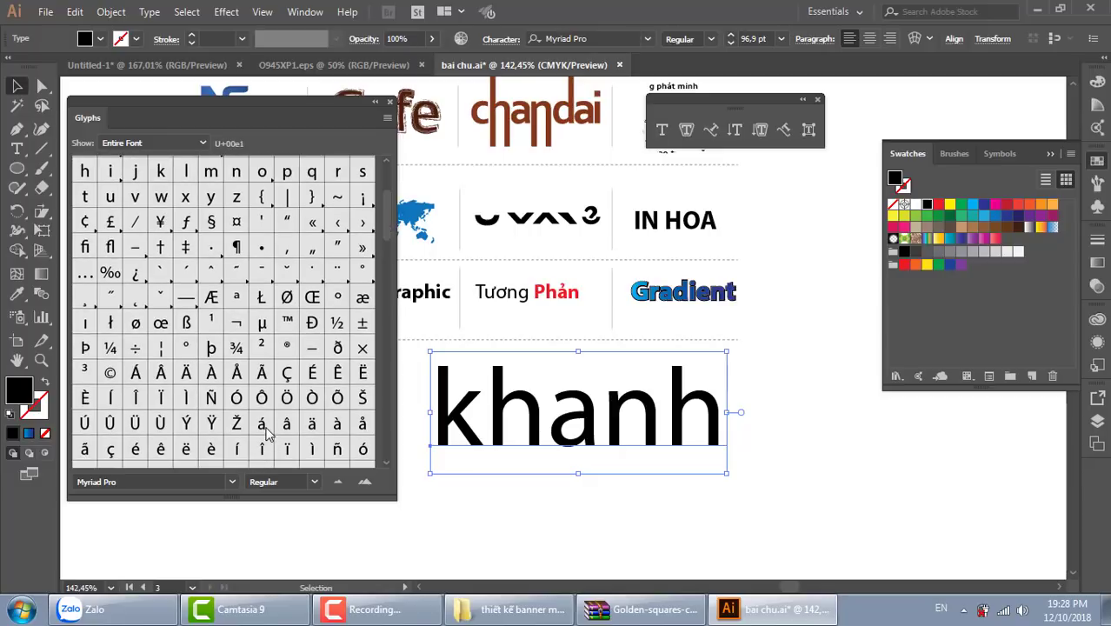
Step: Replace the a in khanh with á, then undo it
double_click(570, 425)
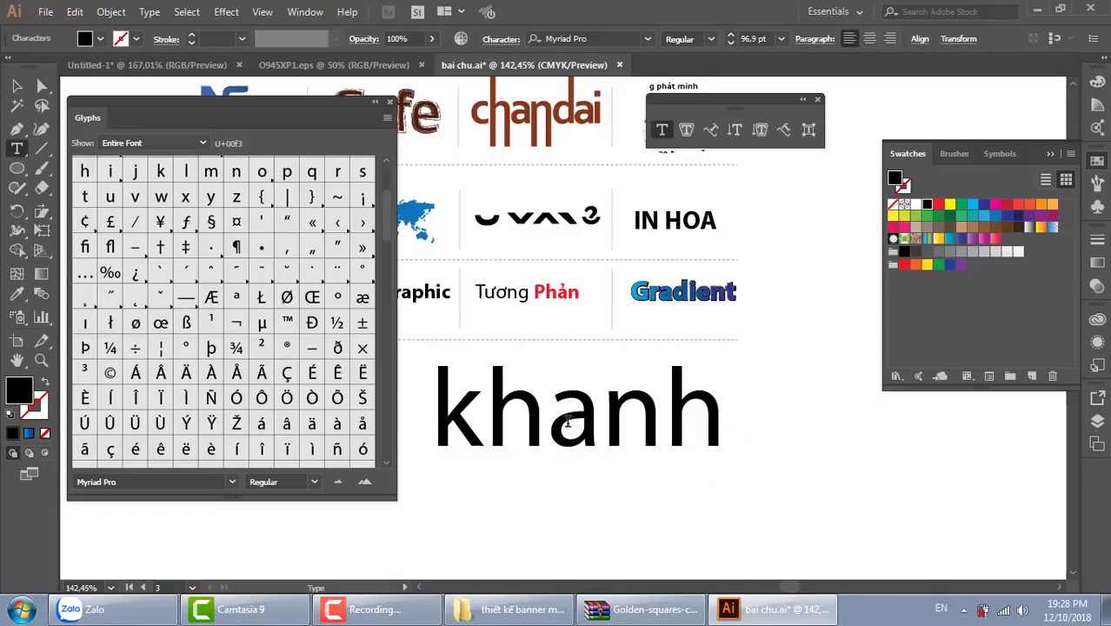
key("shift+Left")
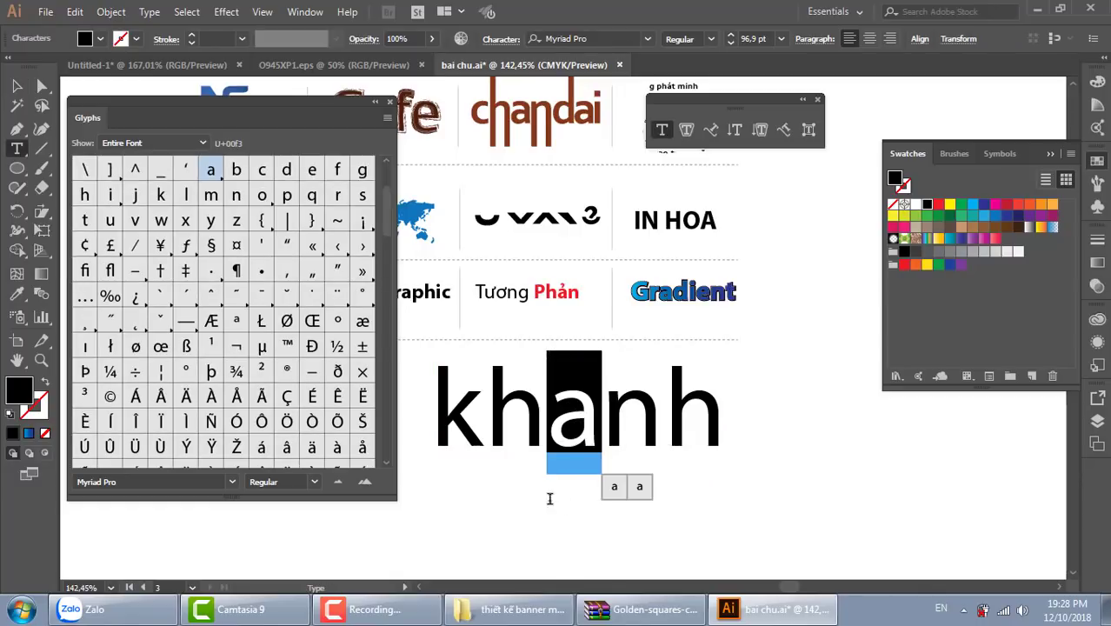
double_click(262, 446)
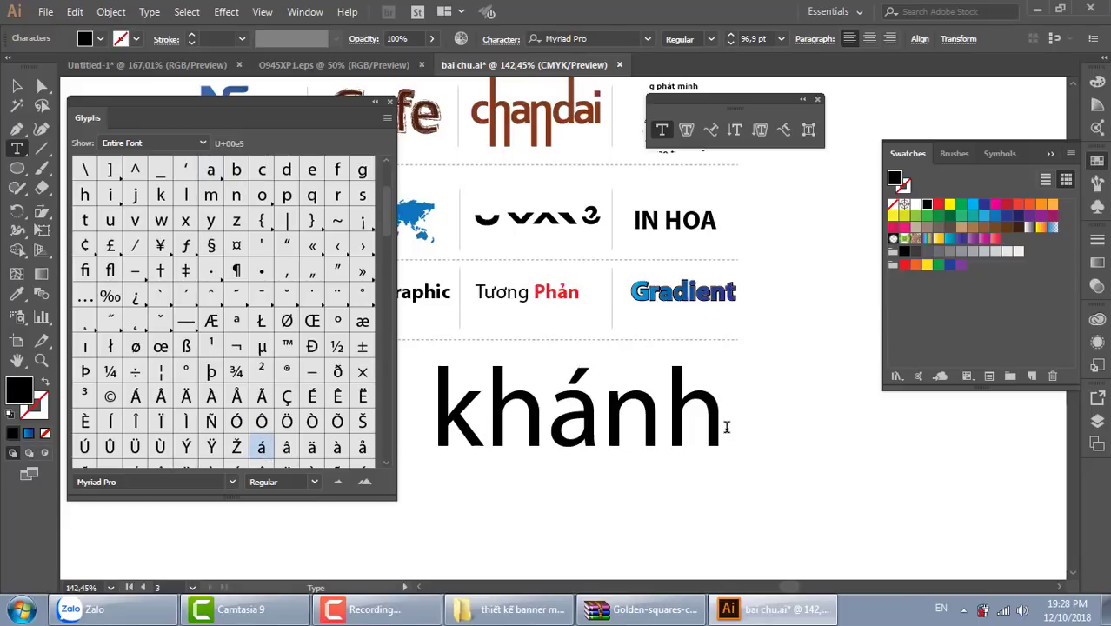
key("ctrl+z")
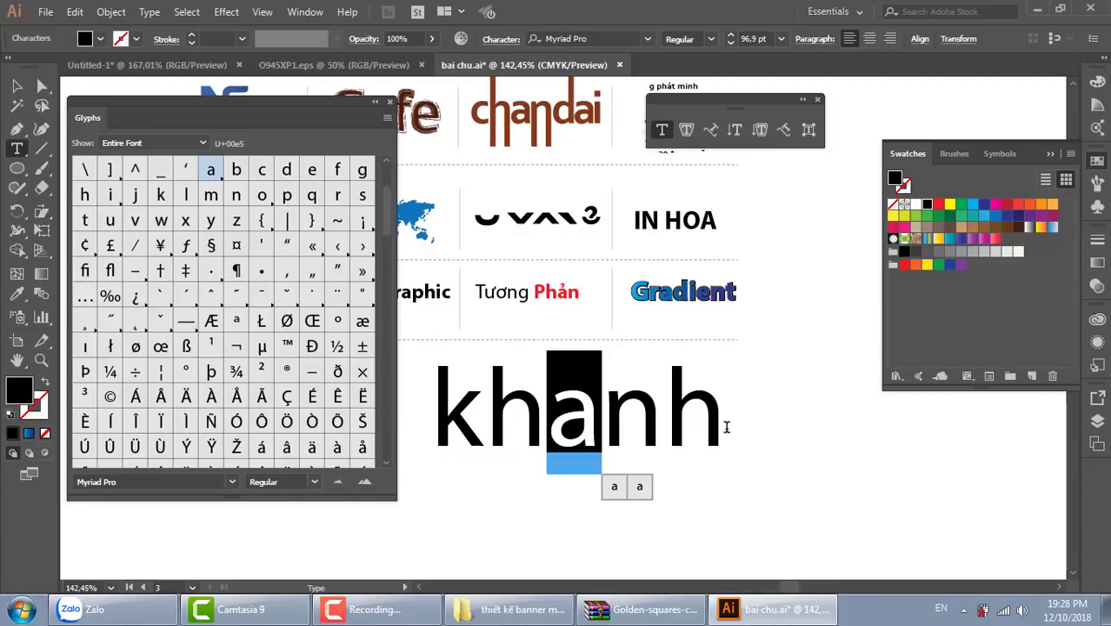
Step: Start a new 24 pt Lorem placeholder text to the right of khanh
left_click(17, 85)
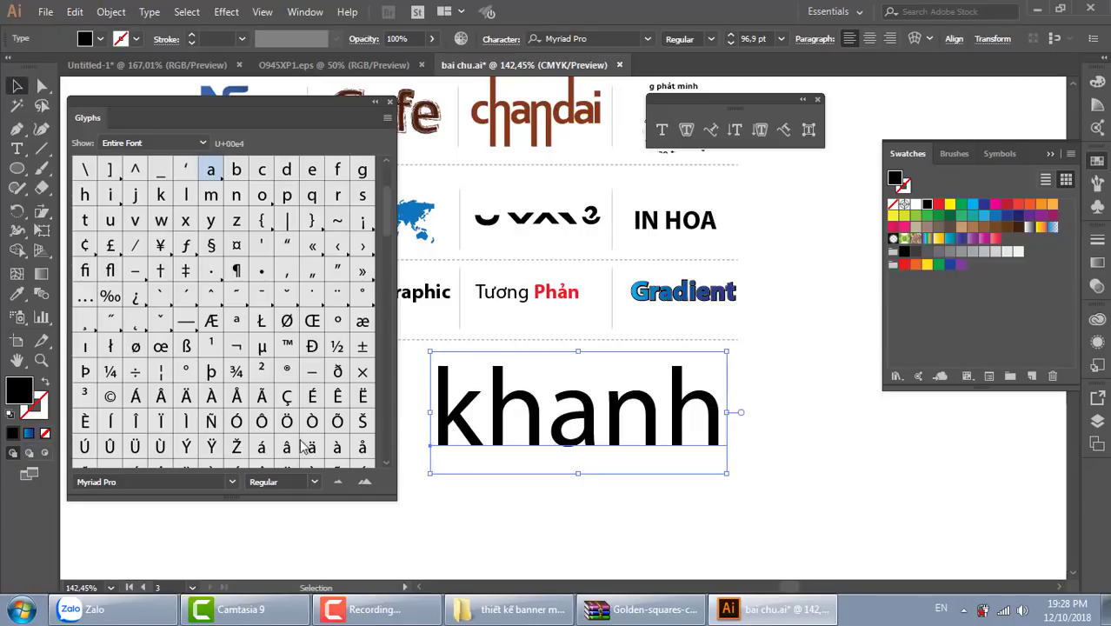
left_click(20, 153)
left_click(809, 387)
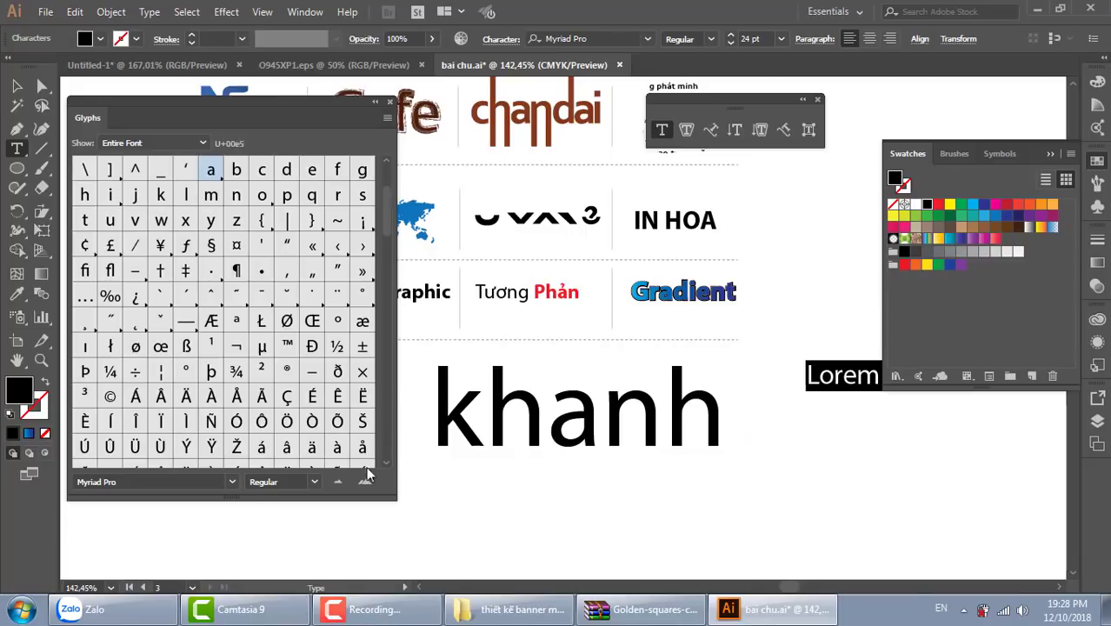
Step: Insert an á glyph, enlarge it to about 94 pt and position it
double_click(261, 447)
left_click(20, 85)
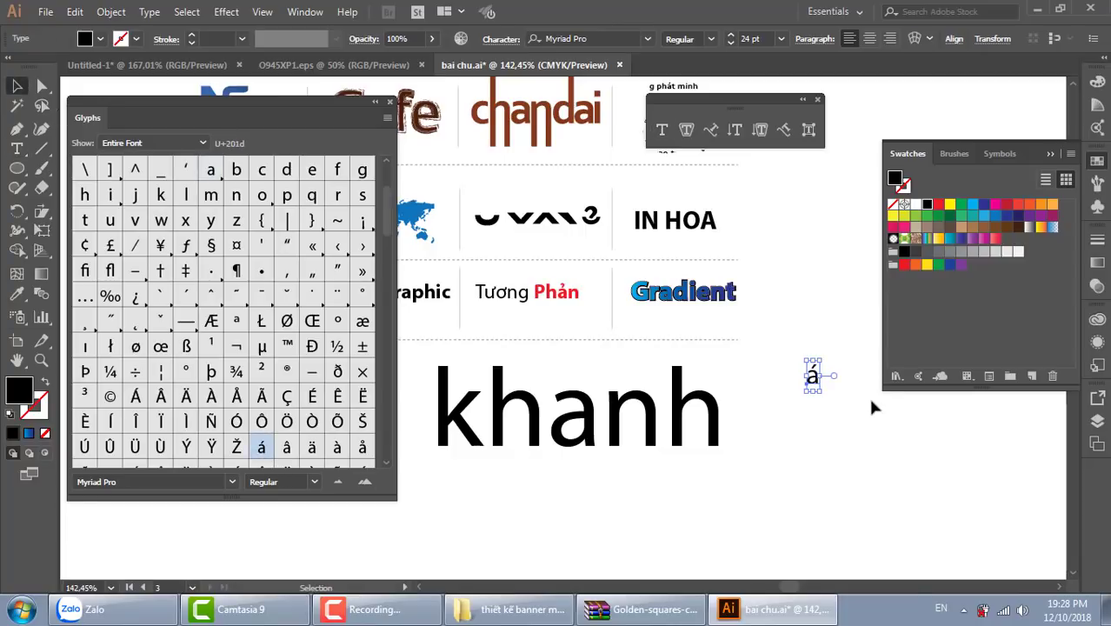
mouse_move(826, 393)
left_mouse_down()
mouse_move(929, 489)
mouse_move(785, 435)
left_mouse_up()
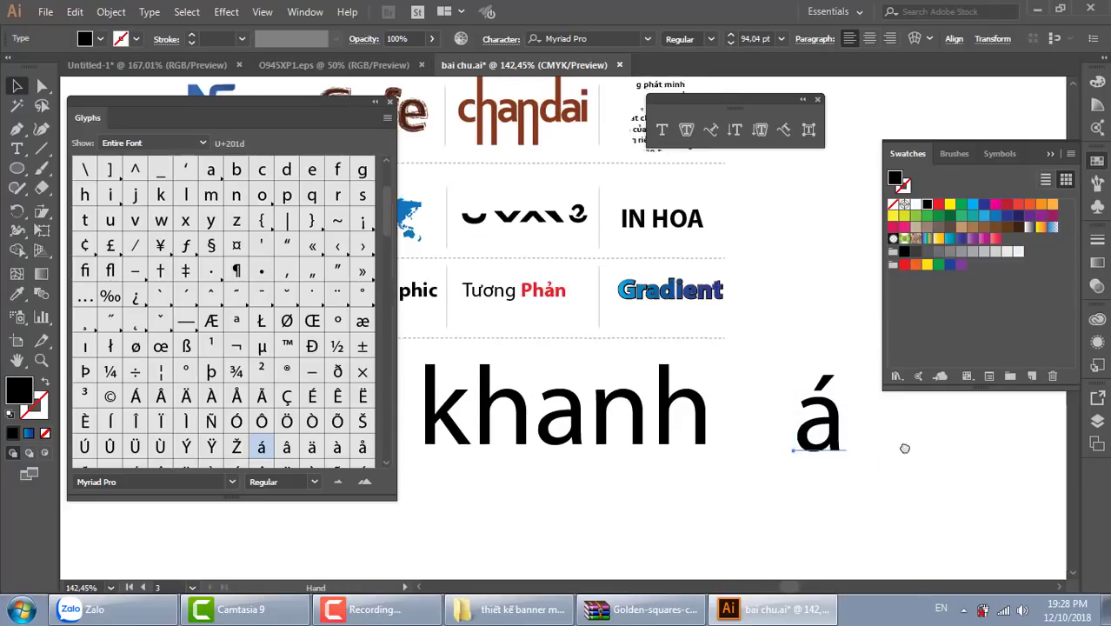
left_click(794, 426)
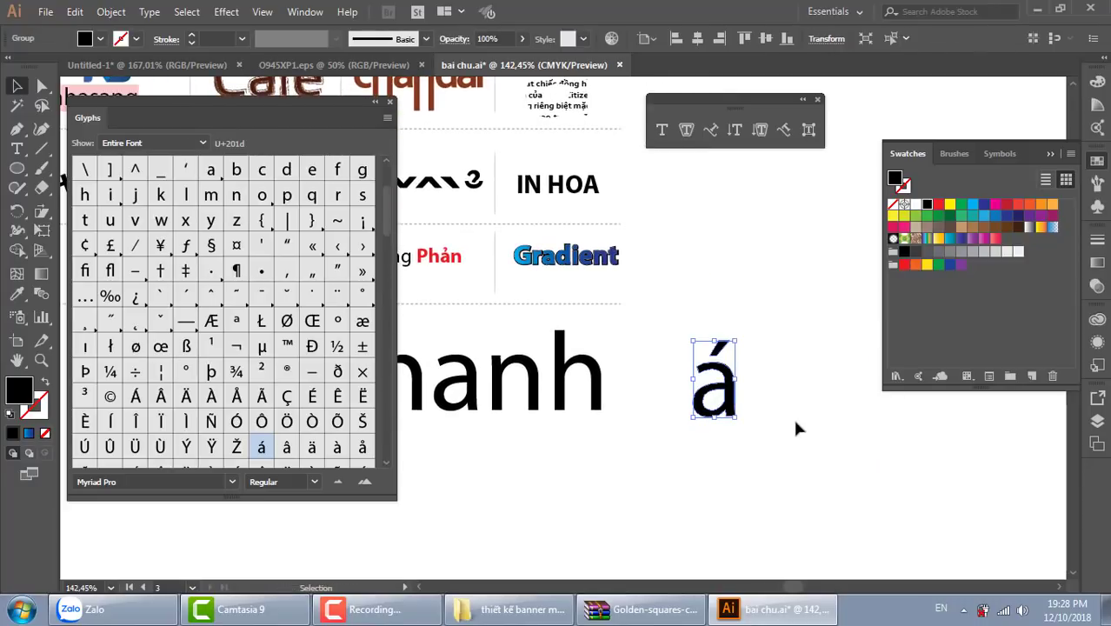
left_click_drag(731, 383, 766, 369)
Step: Ungroup the á and release its compound path into separate shapes
right_click(766, 369)
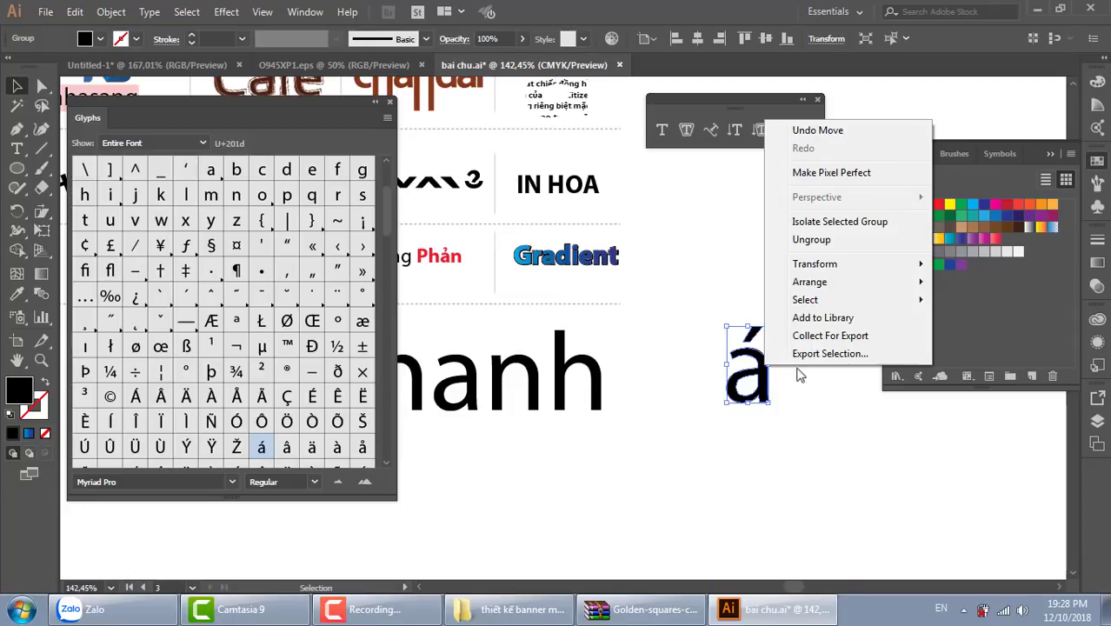
left_click(849, 242)
left_click(774, 379)
left_click_drag(770, 378, 758, 440)
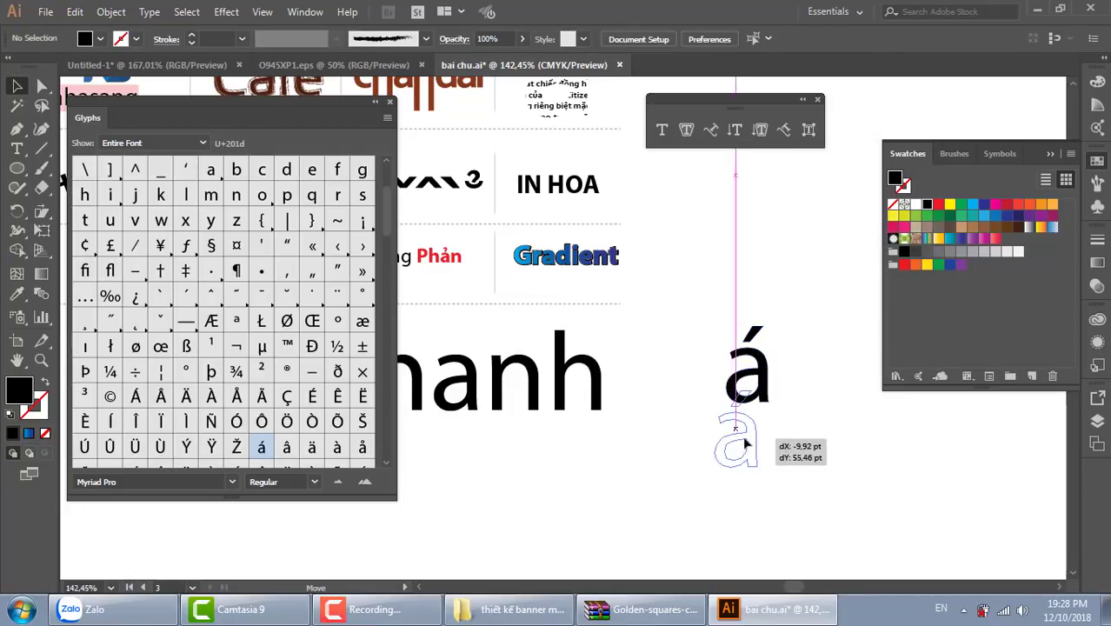
right_click(767, 432)
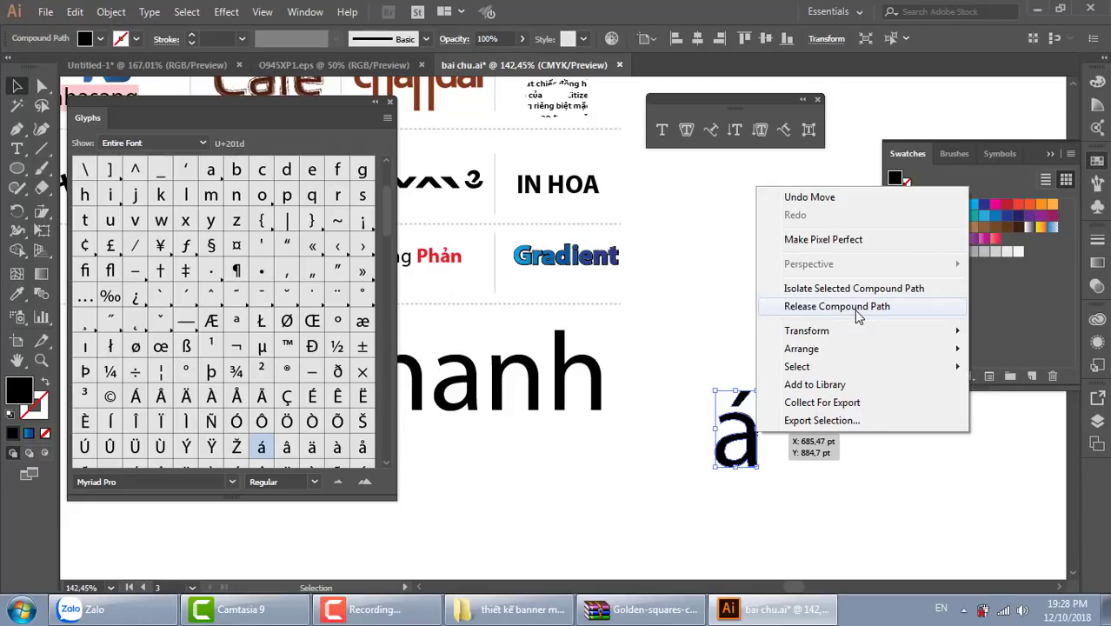
left_click(729, 276)
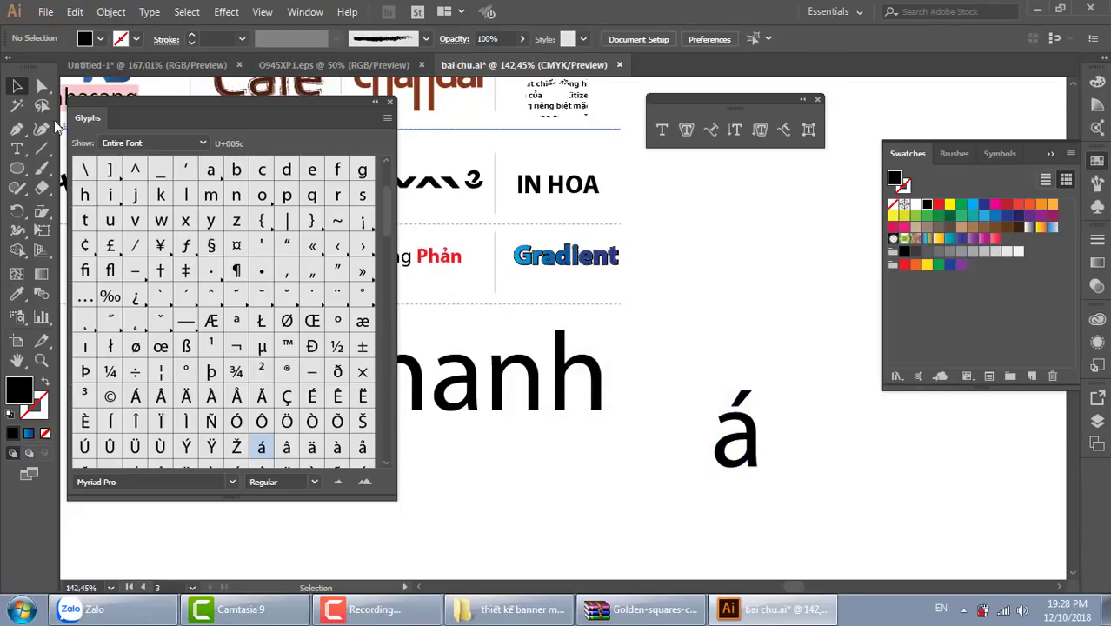
Step: Delete the á letter body using a Direct Selection marquee
left_click(42, 86)
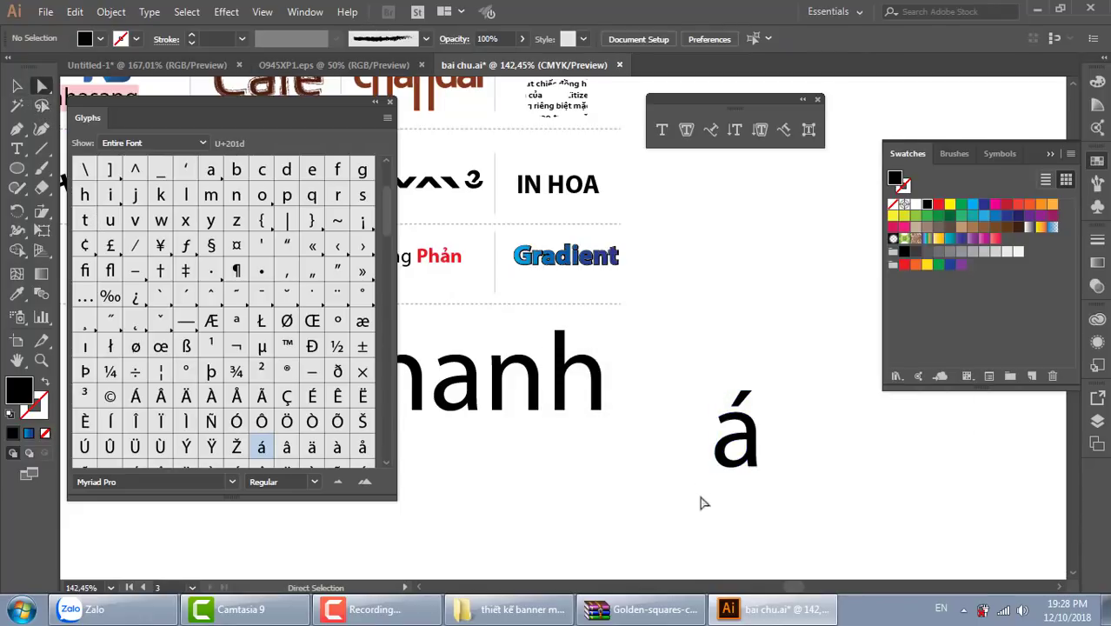
left_click_drag(689, 505, 778, 416)
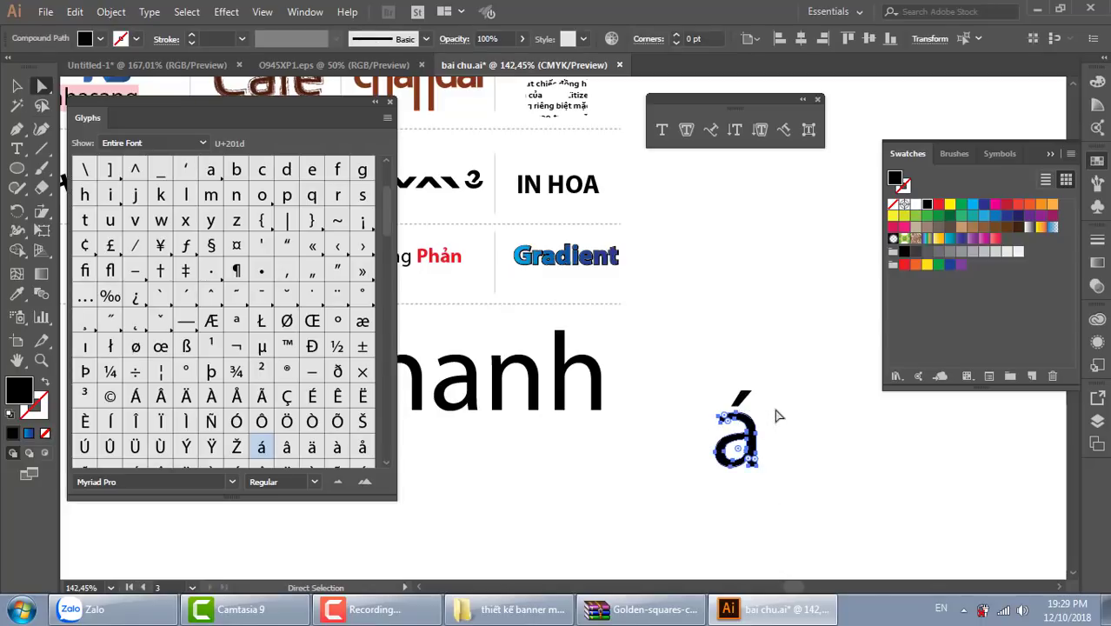
key("Delete")
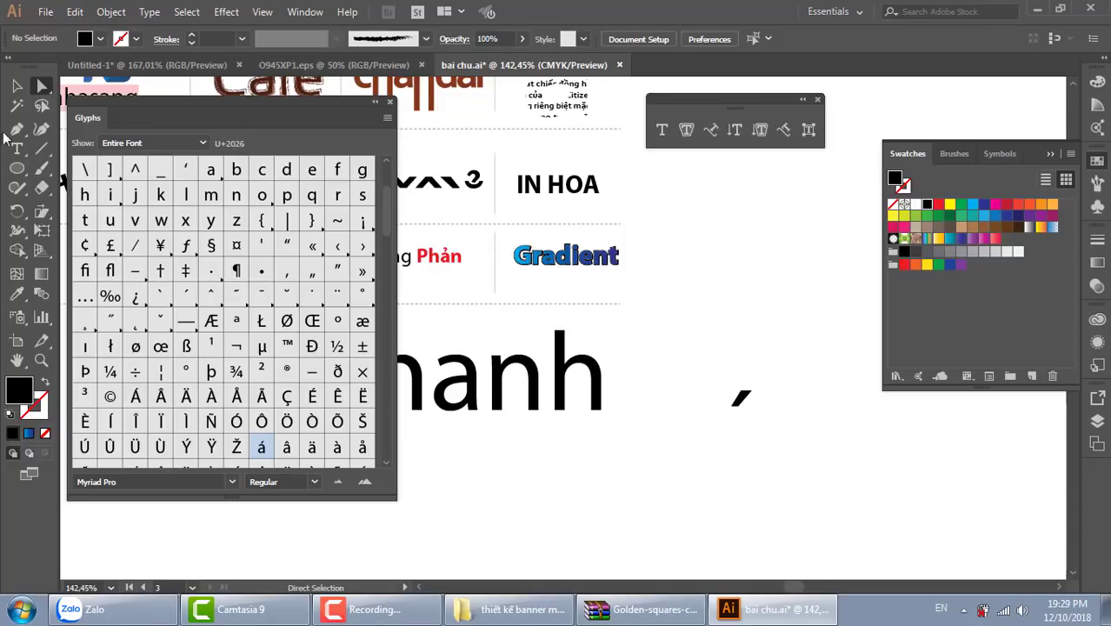
Step: Delete the remaining acute accent using a Selection tool marquee
left_click(17, 86)
left_click_drag(702, 355, 830, 483)
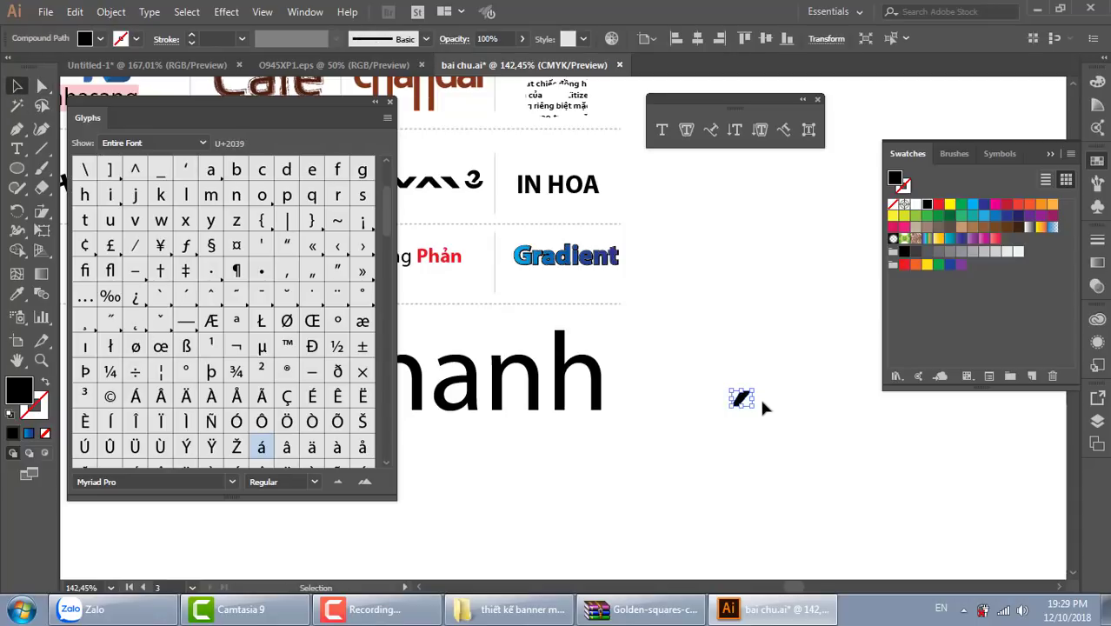
key("Delete")
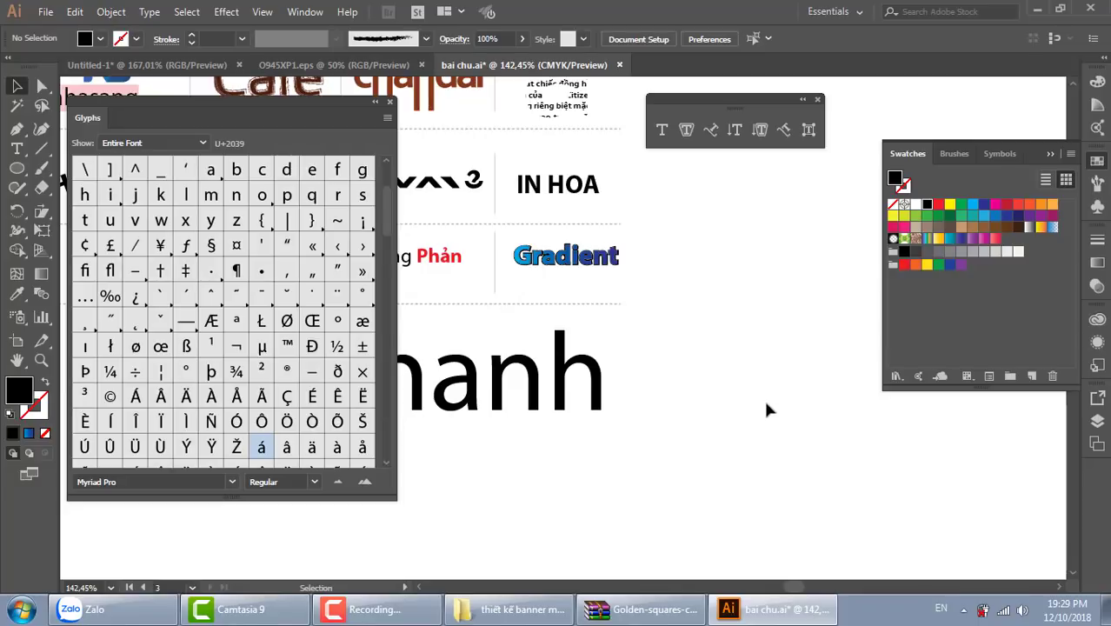
Step: Type a new 'Spa' text object and scale it up to 124.22 pt
key("t")
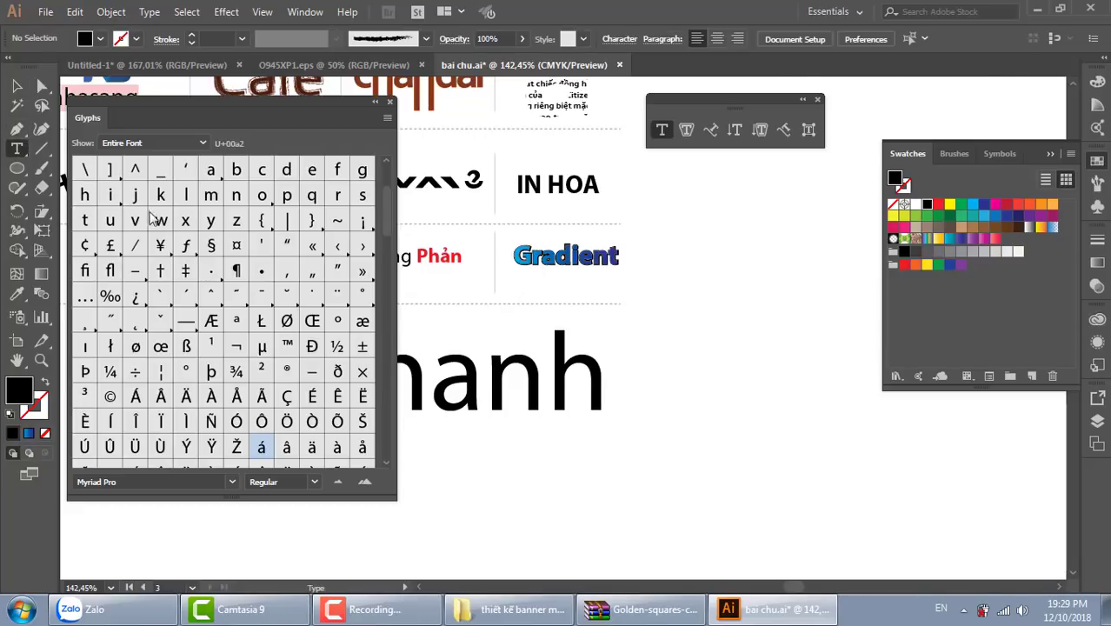
left_click(741, 342)
type("Spa")
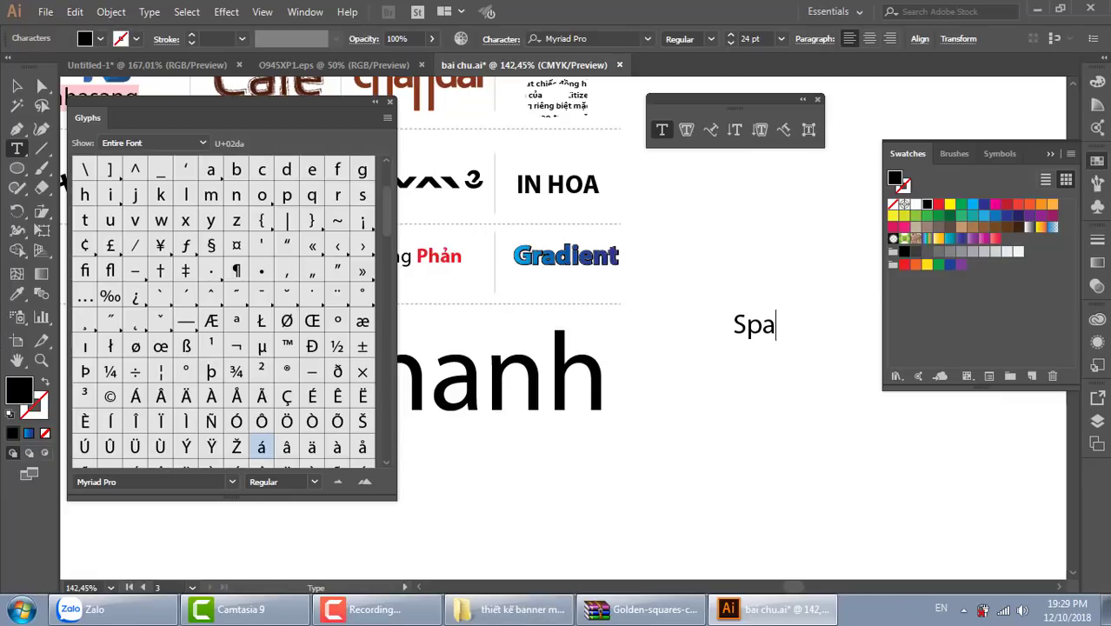
key("Escape")
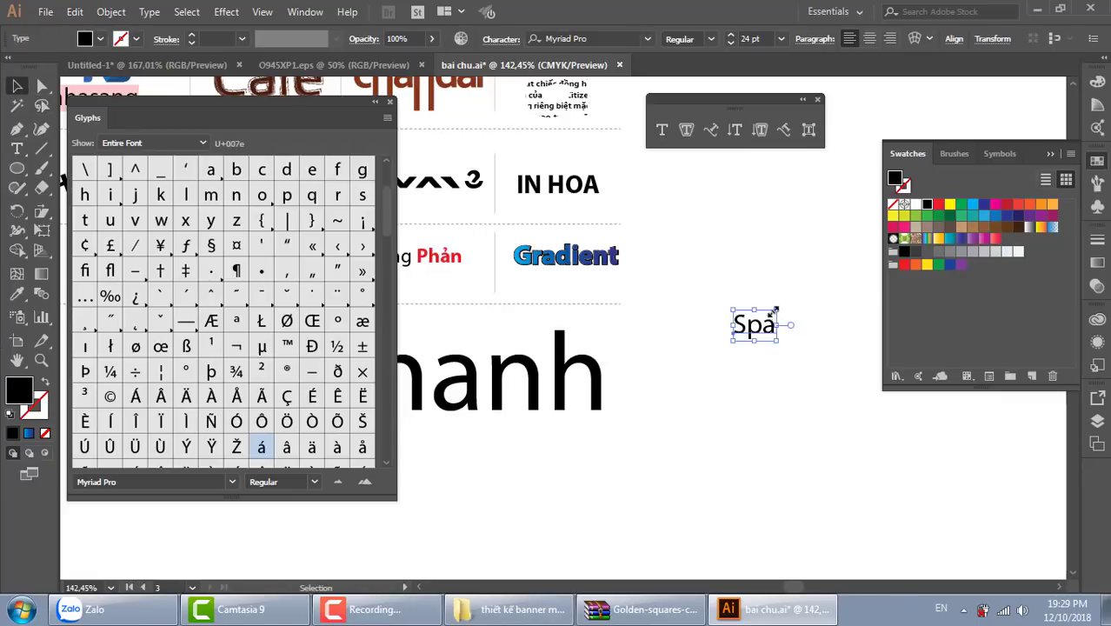
left_click_drag(776, 310, 866, 222)
left_click_drag(576, 328, 718, 438)
left_click(589, 39)
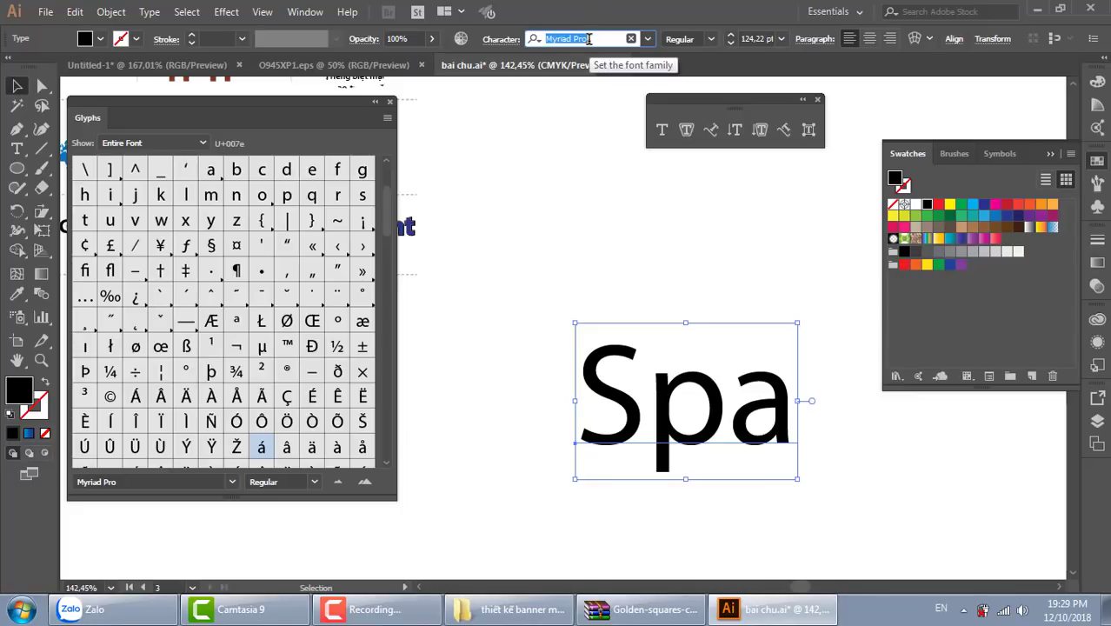
Step: Preview Spa in successive fonts from NewCentury-Narrow through Nueva, OCR-A BT and Optima
key("Down")
key("Down")
key("Down")
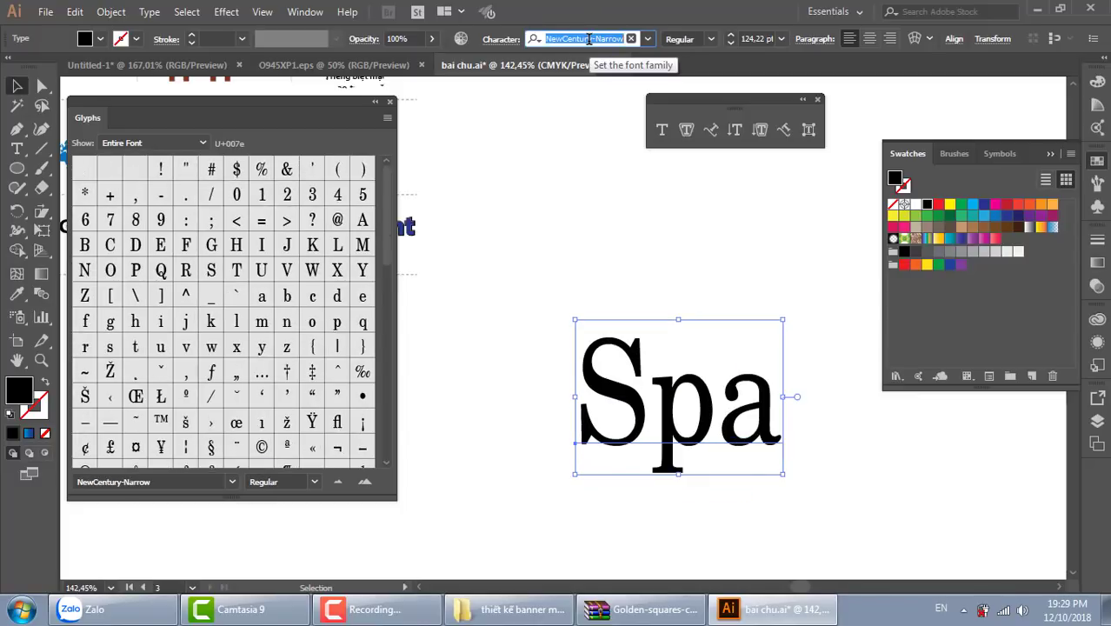
key("Down")
key("Down")
key("Down")
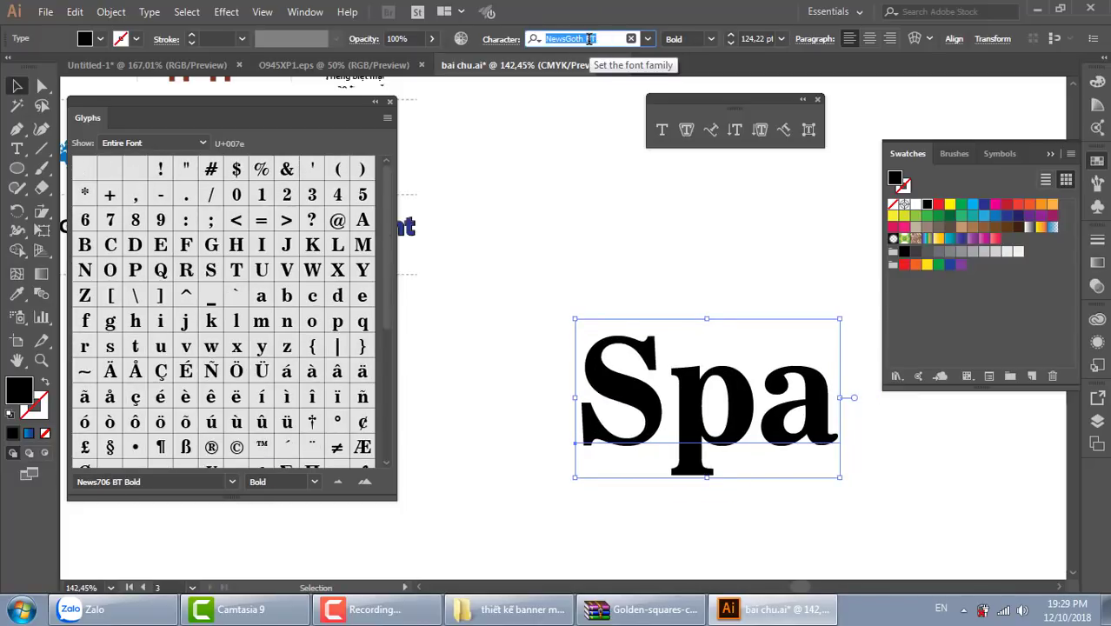
key("Down")
key("Down")
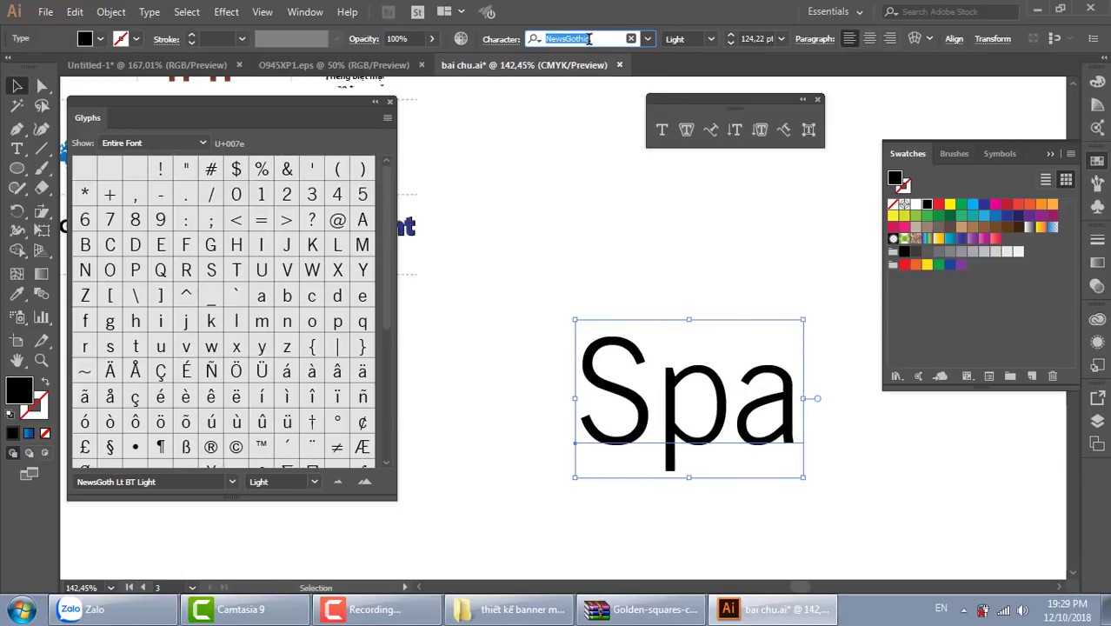
key("Down")
key("Down")
key("Down")
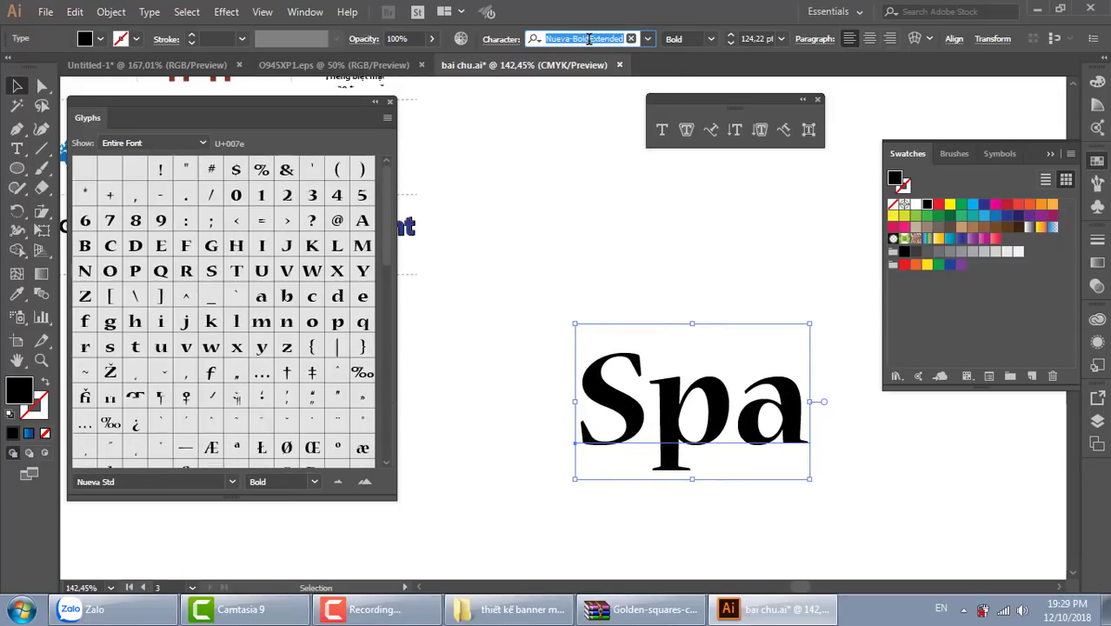
key("Down")
key("Down")
key("Down")
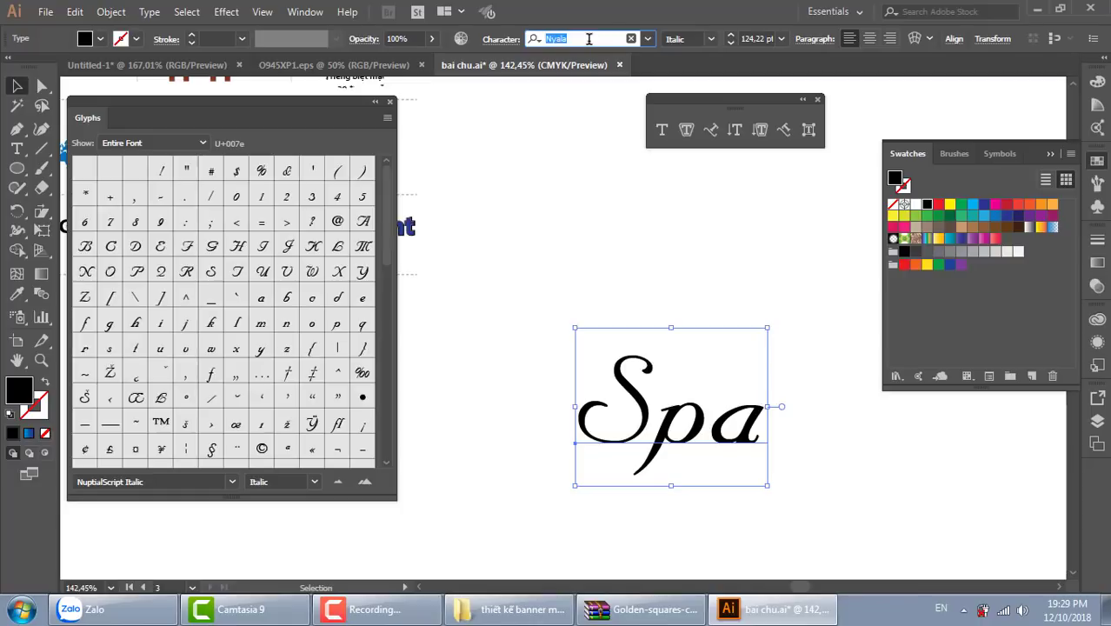
key("Down")
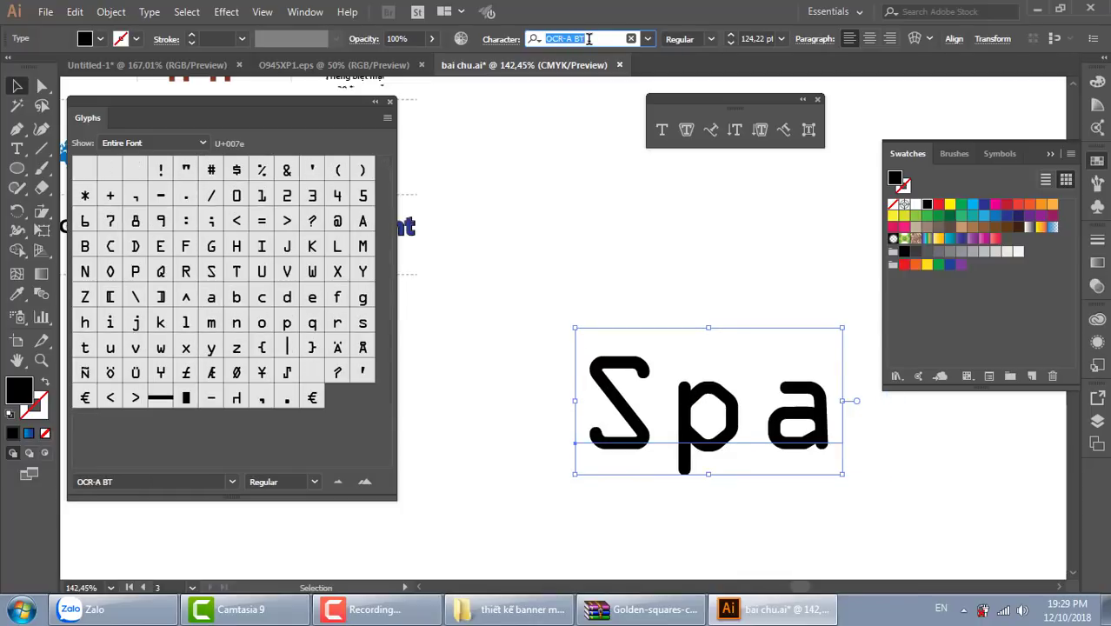
key("Down")
key("Down")
key("Down")
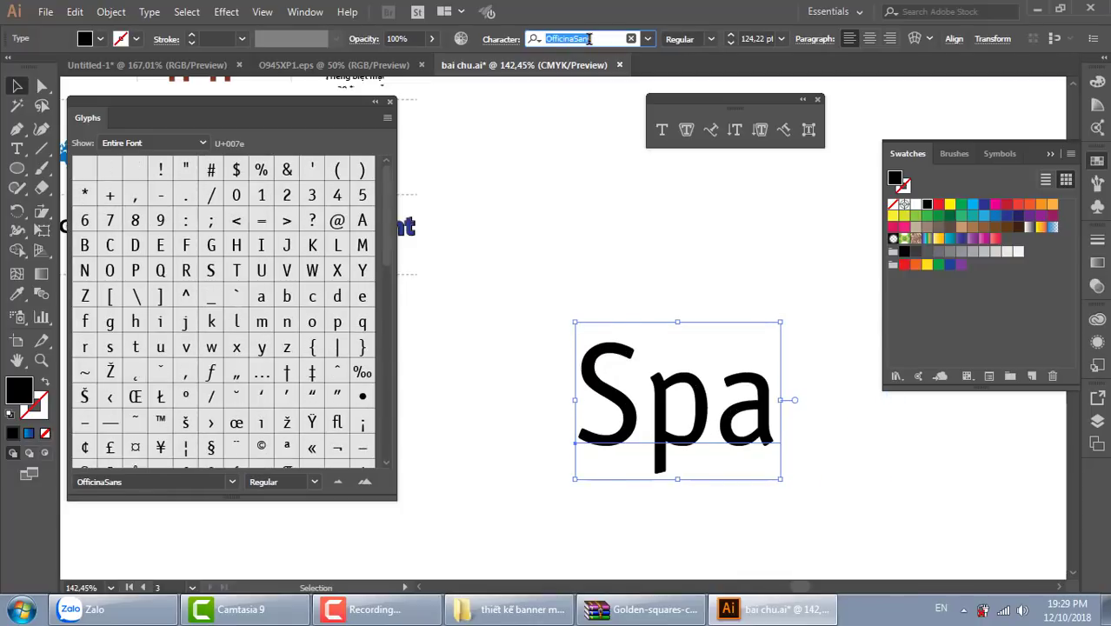
key("Down")
key("Down")
key("Down")
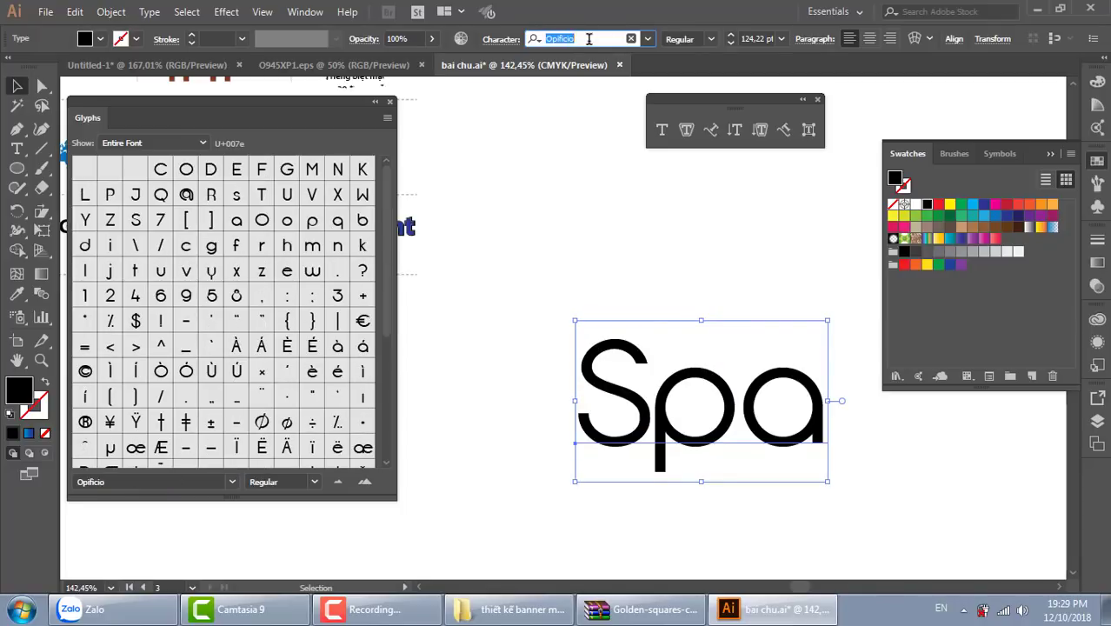
key("Down")
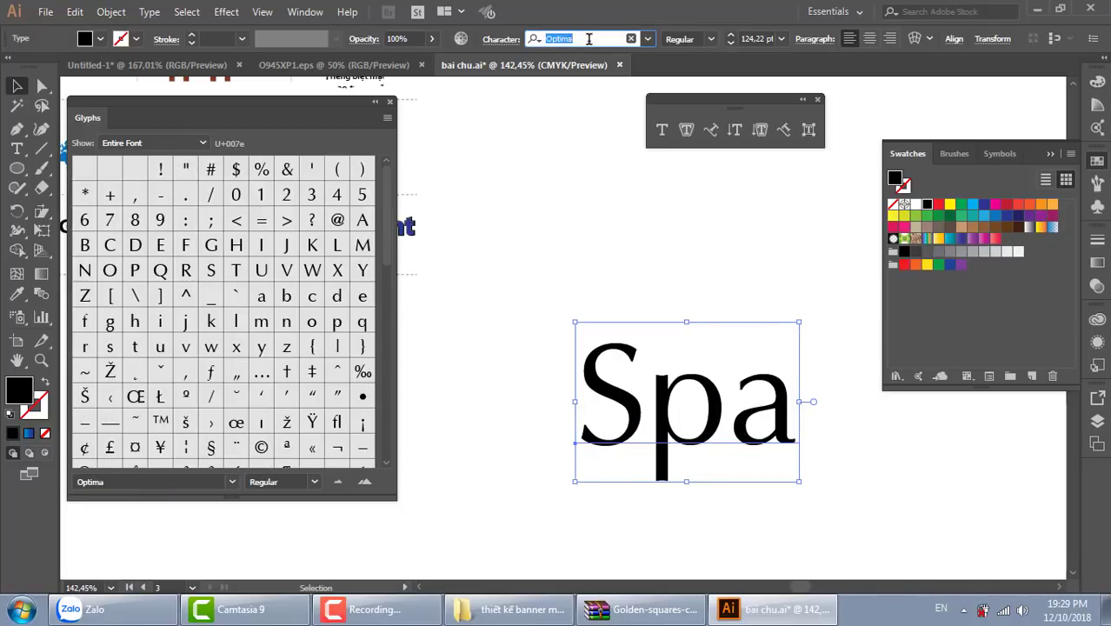
key("Down")
key("Down")
key("Down")
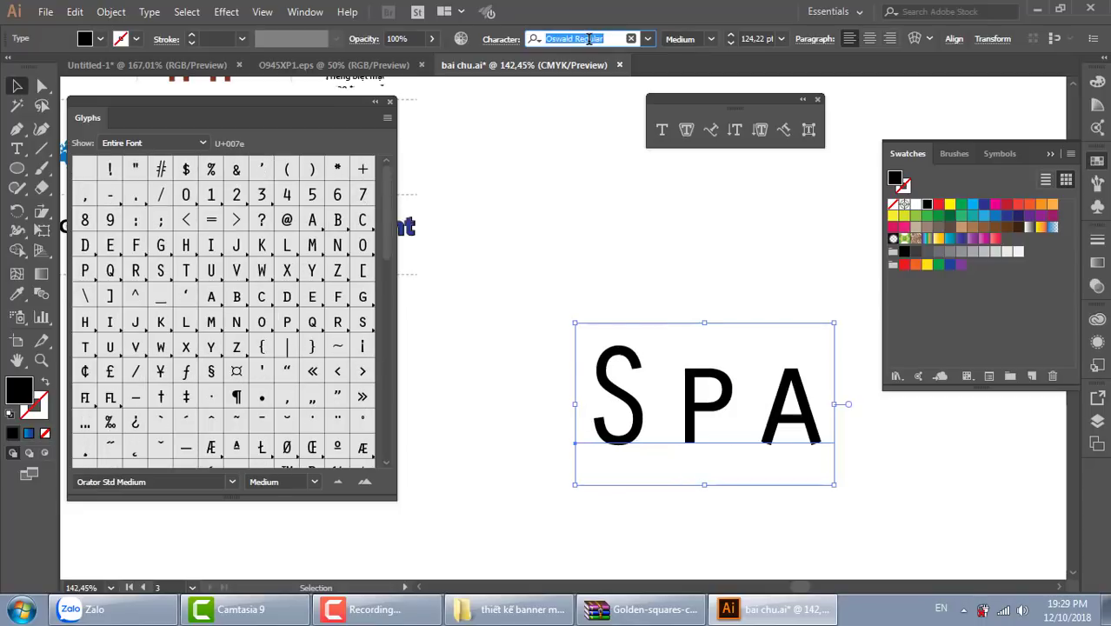
key("Down")
key("Down")
key("Down")
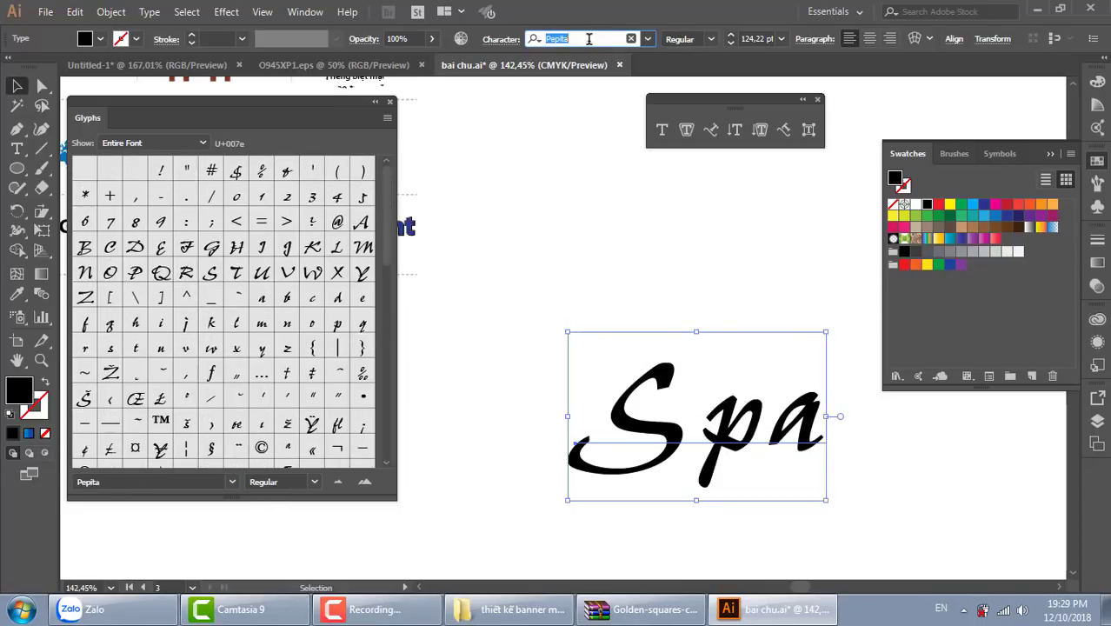
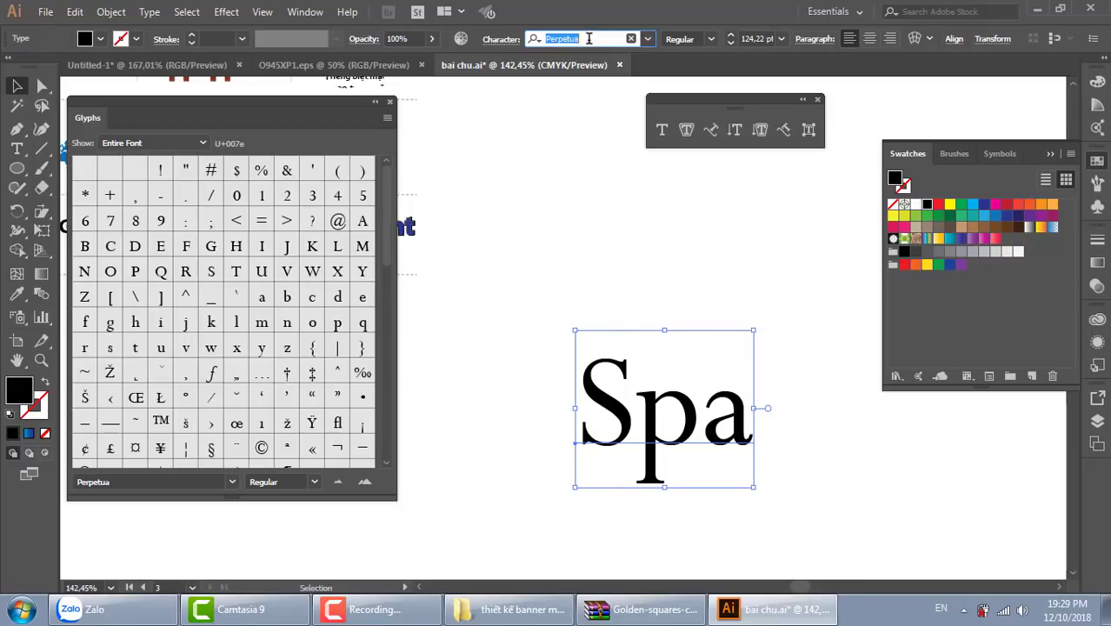
Step: Move the Spa text up slightly and tighten its tracking twice with Alt+Left
mouse_move(633, 439)
left_mouse_down()
mouse_move(633, 396)
mouse_move(679, 404)
left_mouse_up()
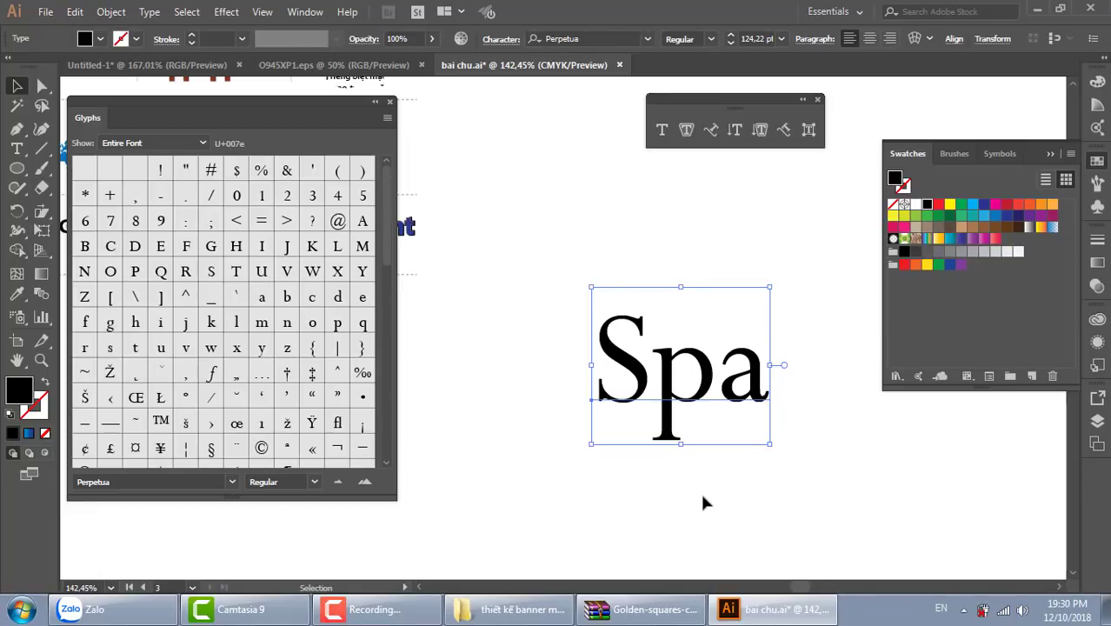
key("alt+Left")
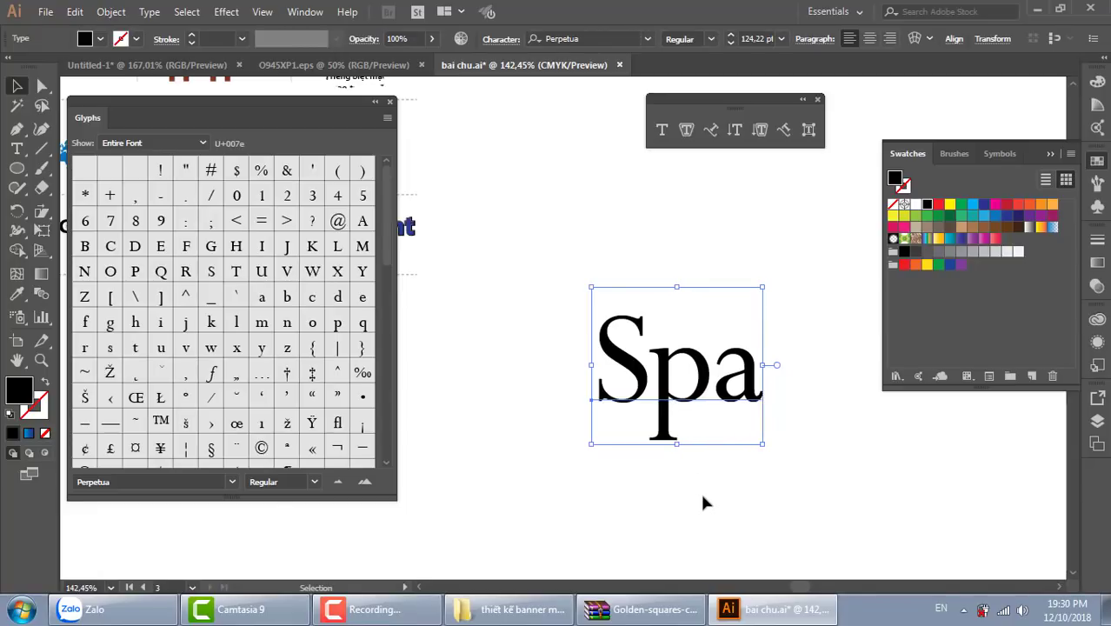
key("alt+Left")
key("alt+Left")
key("alt+Left")
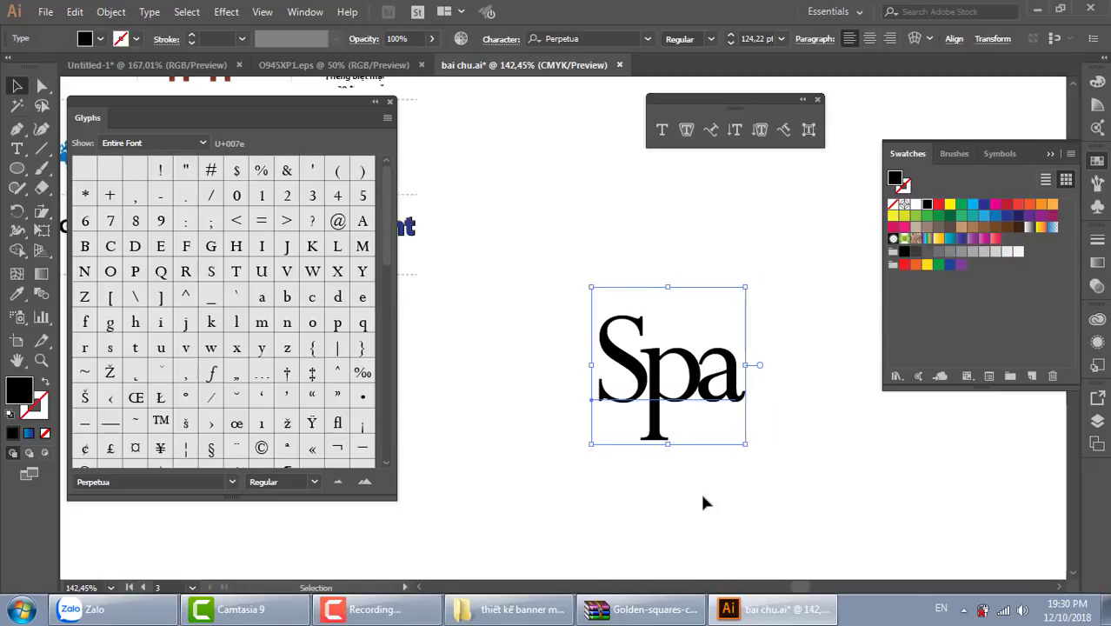
Step: Zoom in and use Touch Type to nudge the 'a' slightly right
left_click(961, 526)
scroll(913, 498, "up", 2)
key("v")
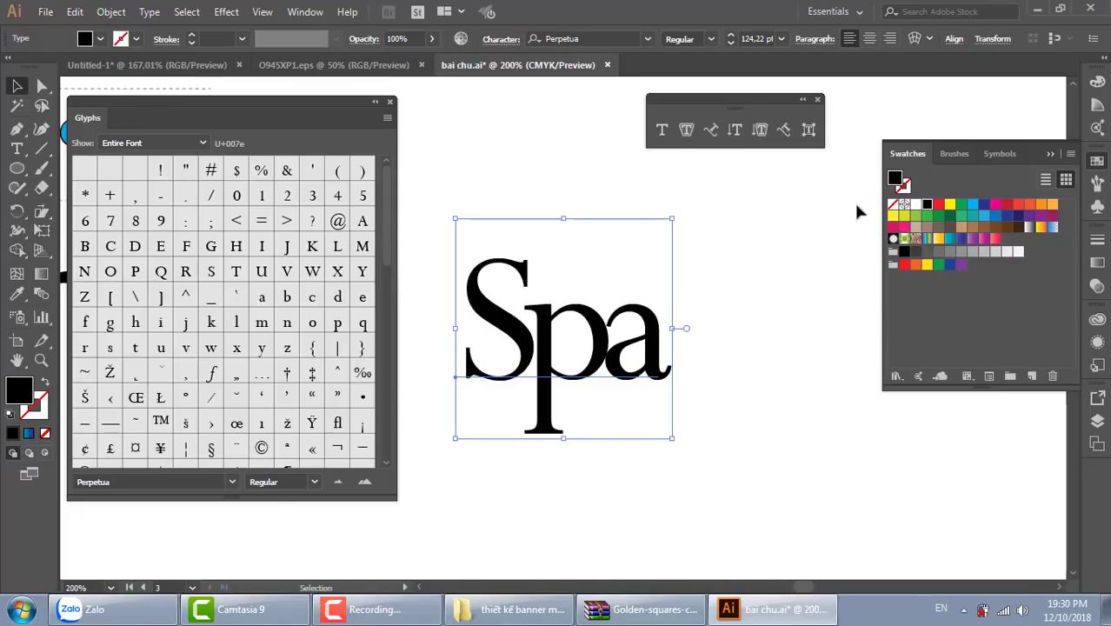
key("ctrl+equal")
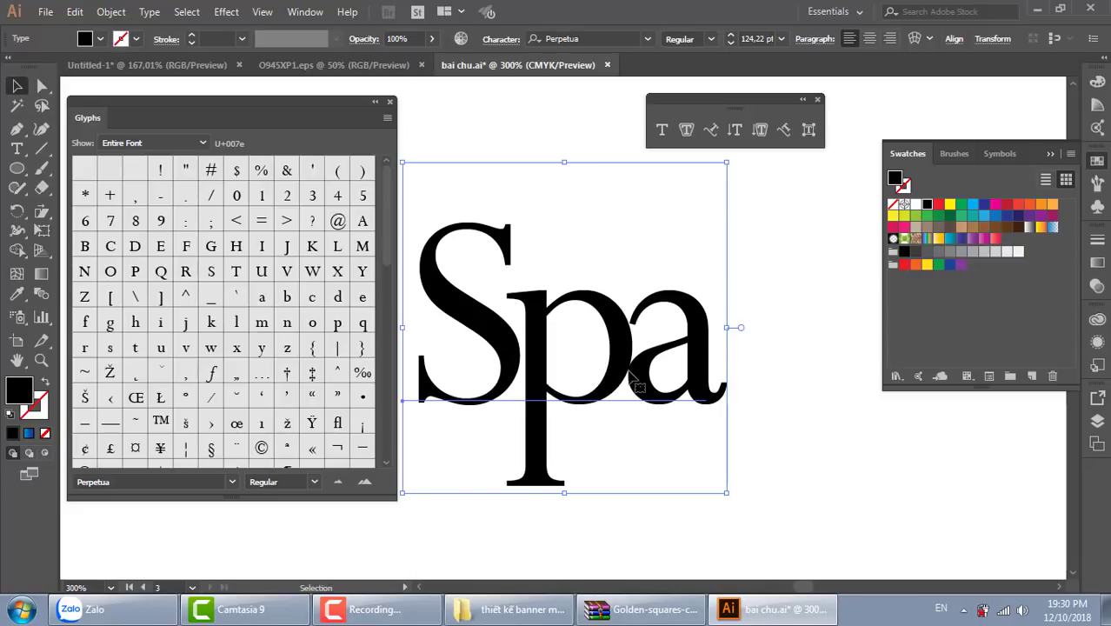
left_click(809, 130)
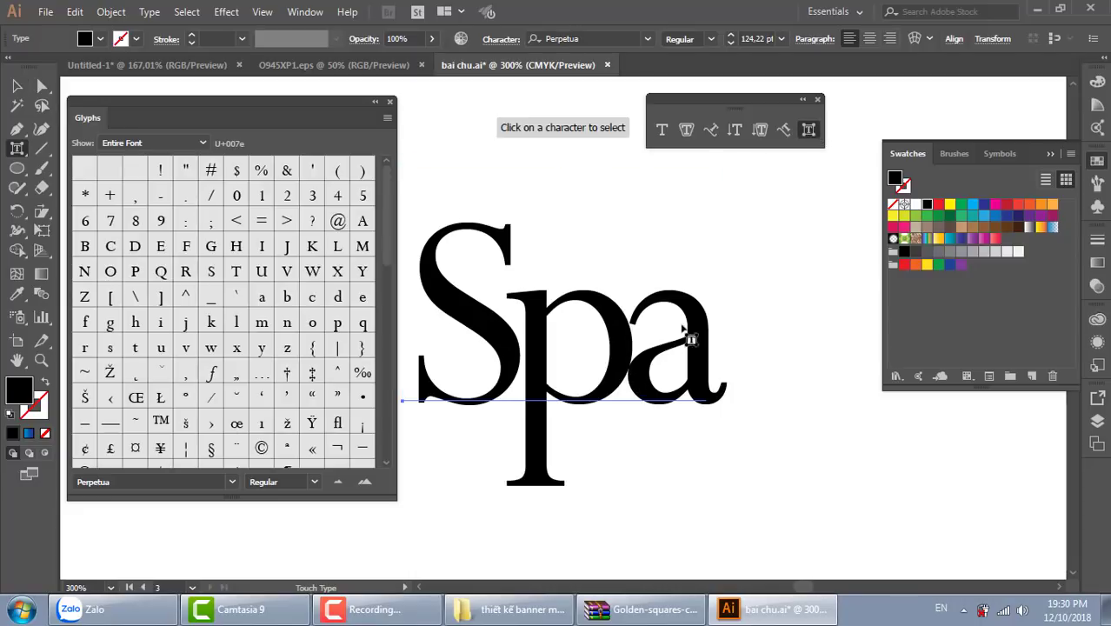
left_click(696, 337)
left_click_drag(696, 337, 699, 340)
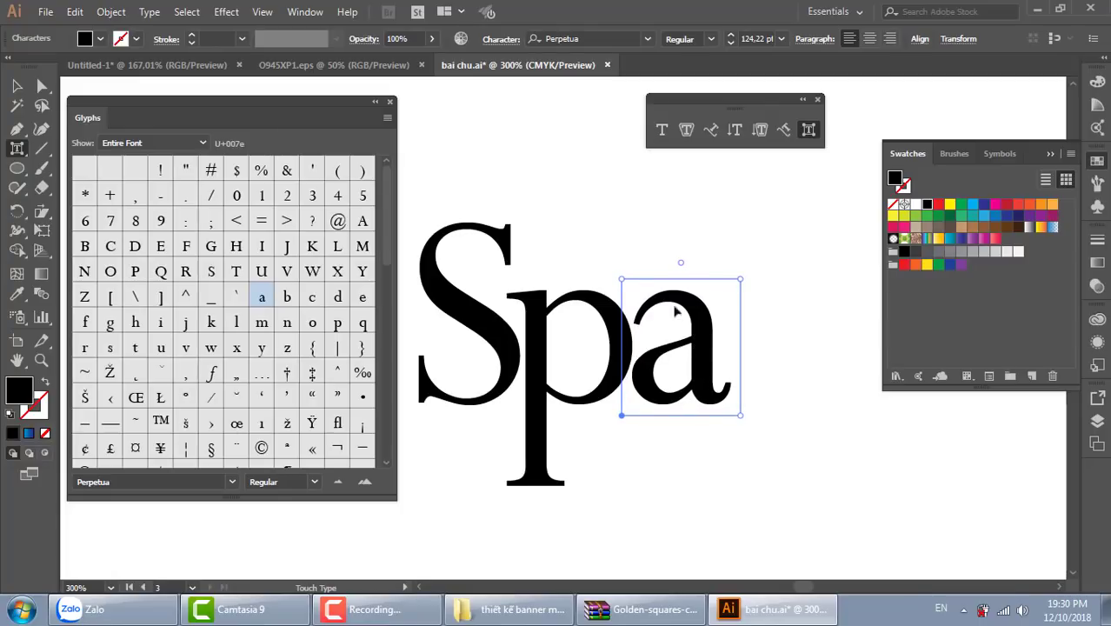
Step: Close the Glyphs panel and convert the Spa text to outlines
left_click(391, 103)
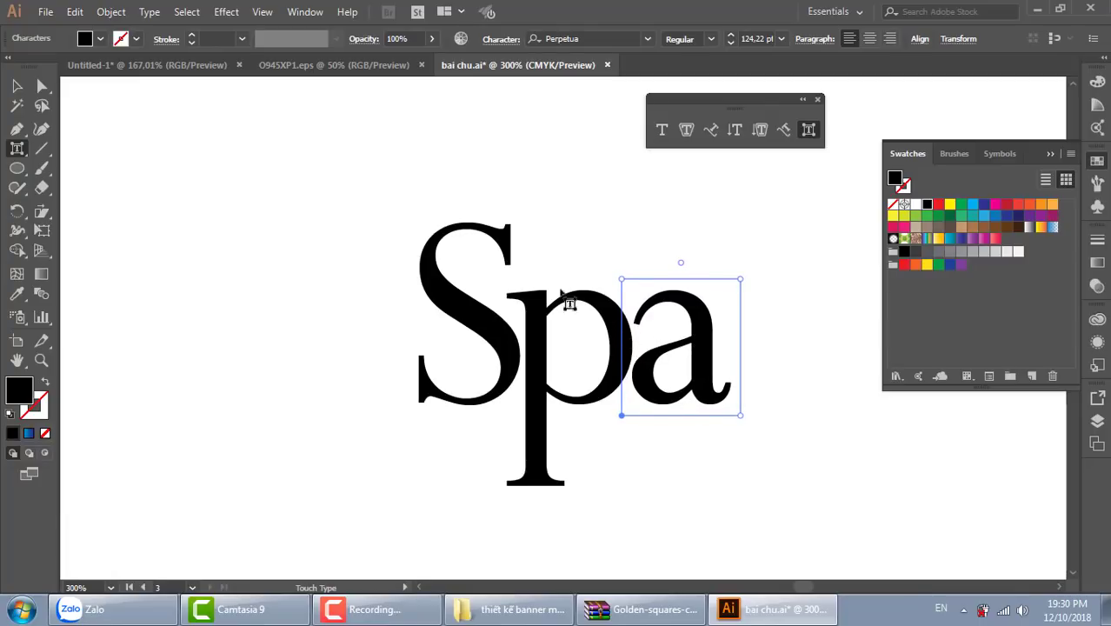
left_click(16, 85)
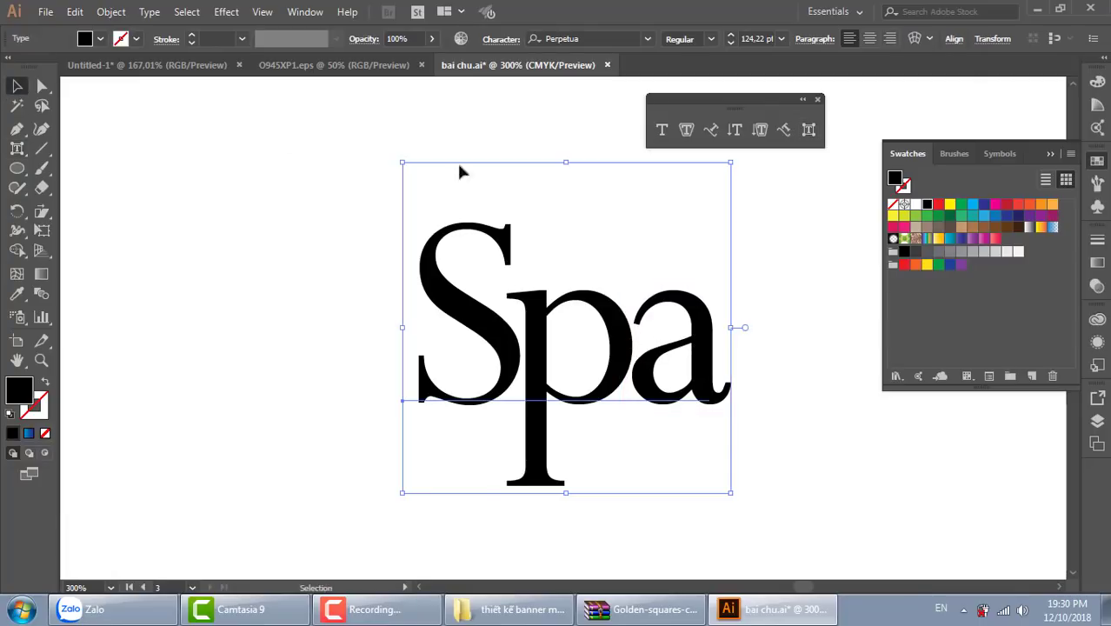
key("ctrl+shift+a")
left_click(582, 400)
key("ctrl+shift+o")
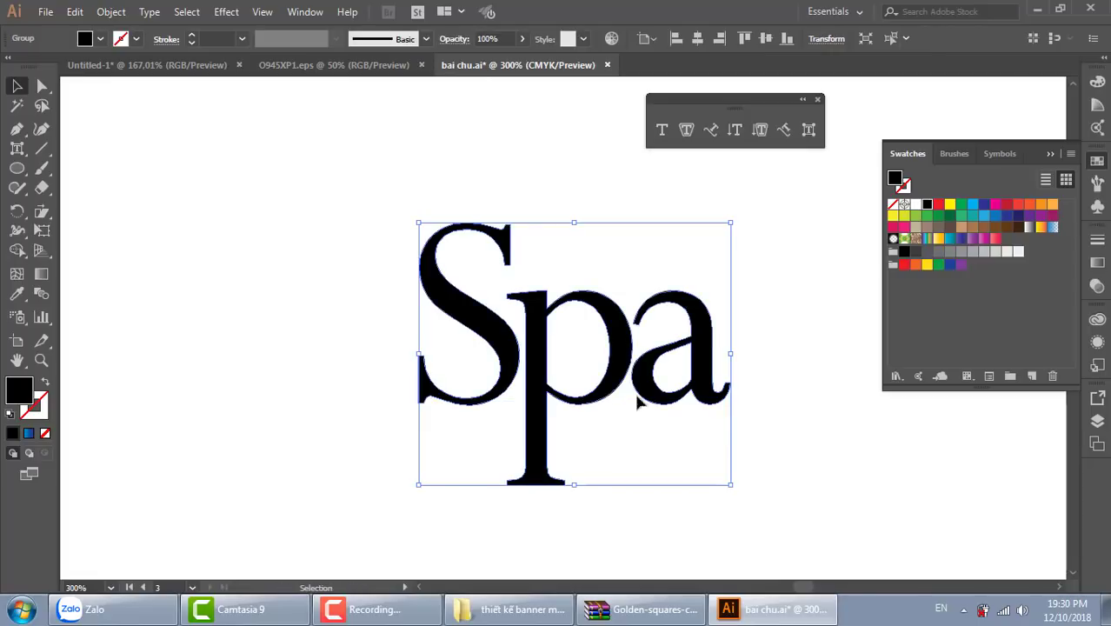
Step: Deselect the outlines and zoom in closely on the Spa lettering
left_click(746, 380)
left_click_drag(757, 391, 655, 371)
key("ctrl+plus")
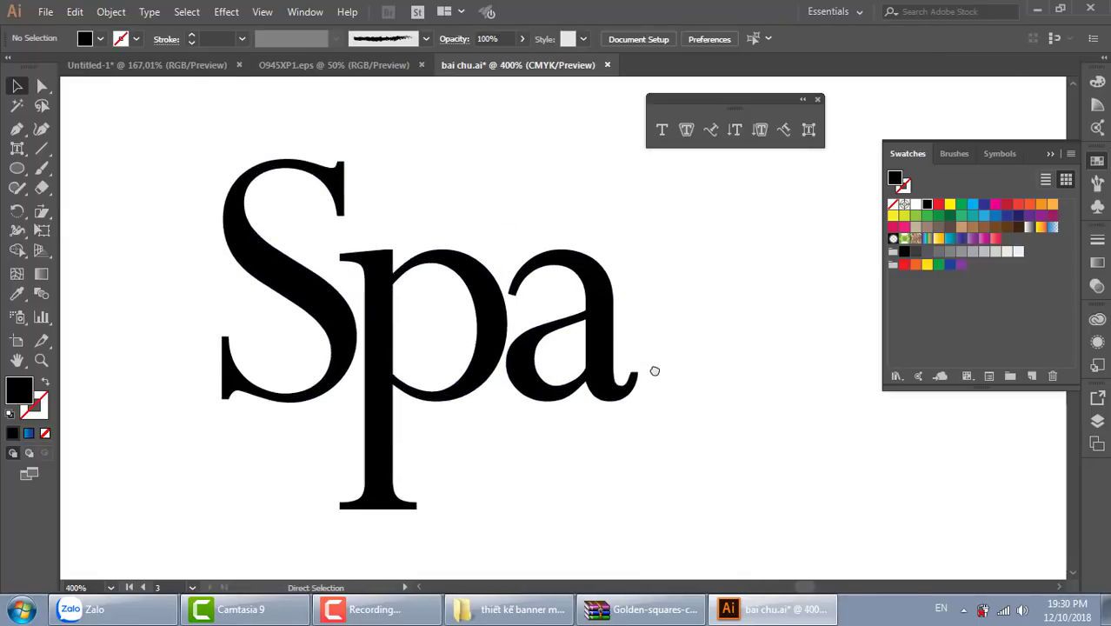
key("ctrl+plus")
mouse_move(608, 348)
left_mouse_down()
mouse_move(702, 354)
mouse_move(712, 389)
left_mouse_up()
mouse_move(684, 439)
left_mouse_down()
mouse_move(671, 384)
mouse_move(741, 383)
left_mouse_up()
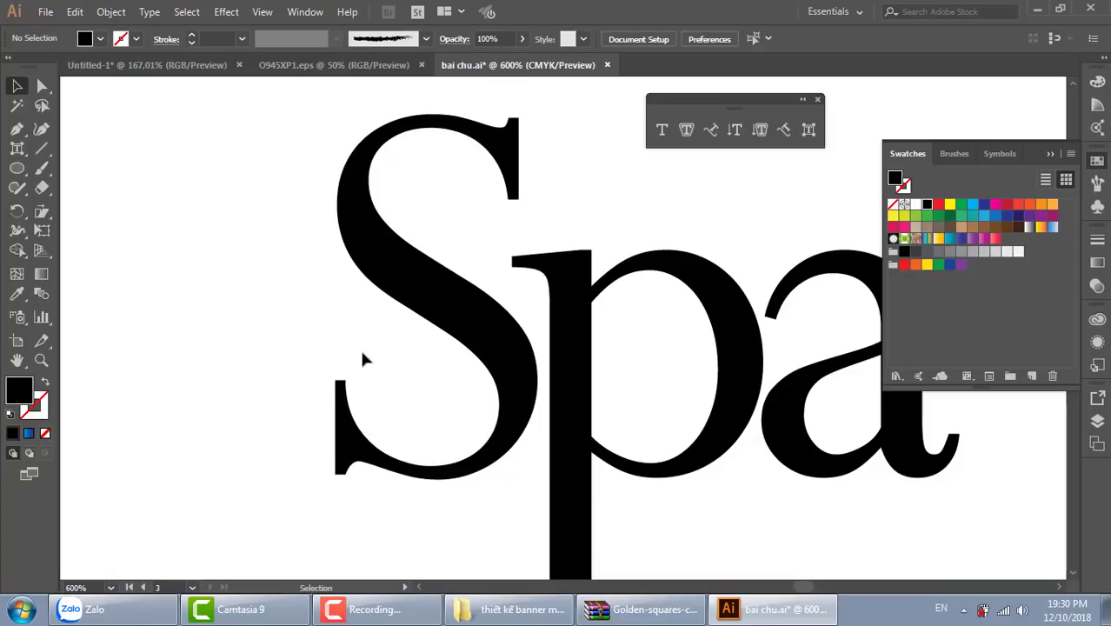
scroll(374, 439, "down", 1)
Step: Direct-select the outlined Spa group to expose anchor points around the a's tail
left_click(374, 413)
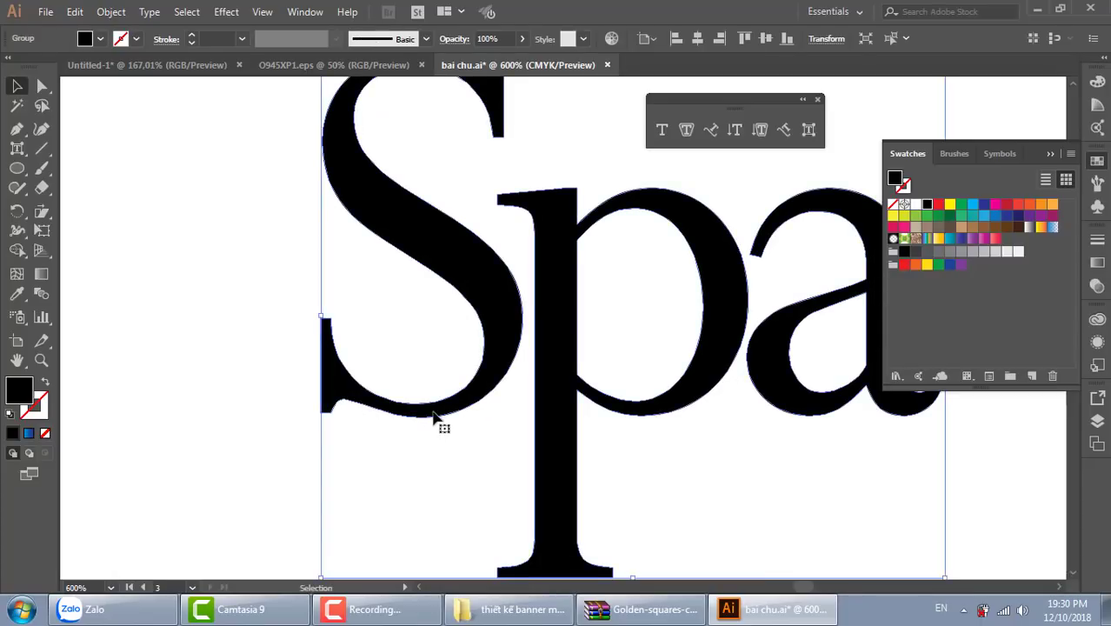
left_click(42, 85)
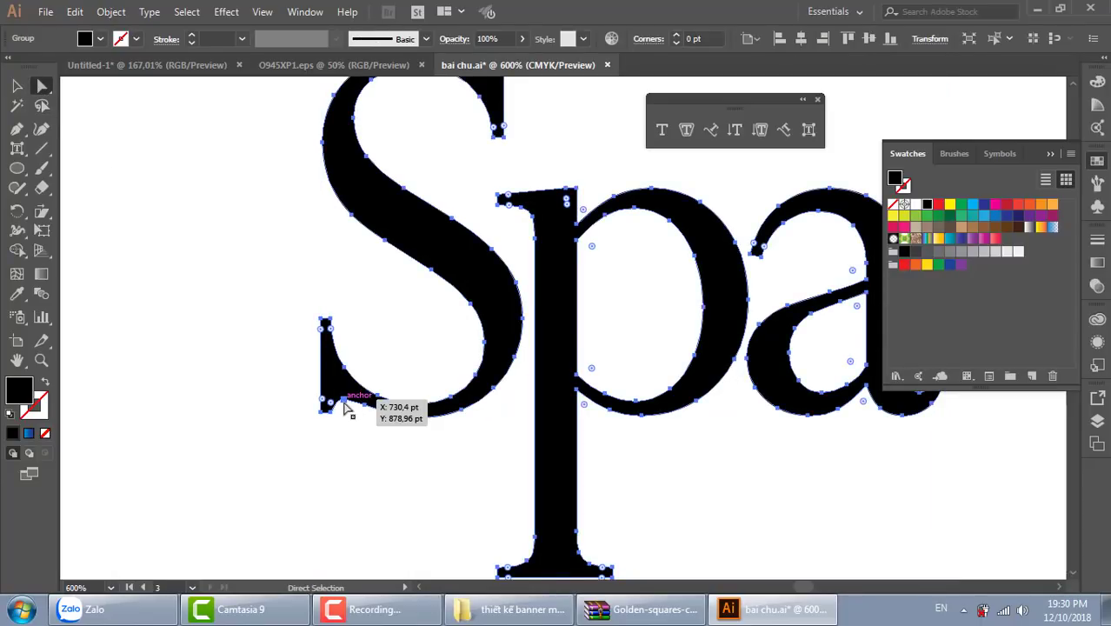
scroll(359, 409, "right", 3)
scroll(650, 418, "right", 1)
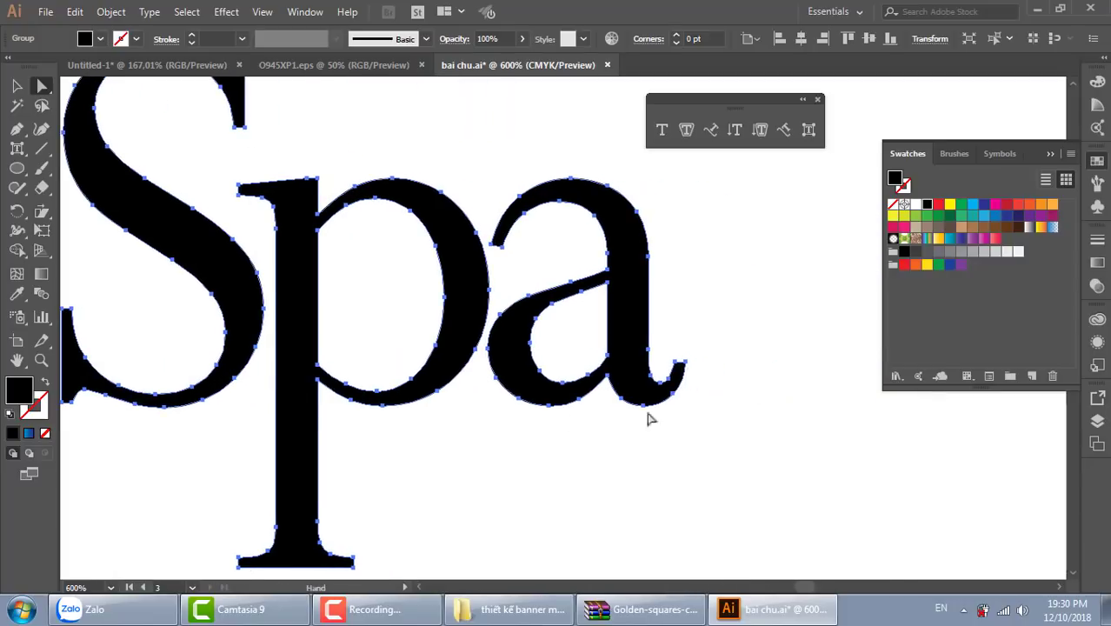
scroll(678, 383, "right", 1)
scroll(690, 366, "right", 1)
key("p")
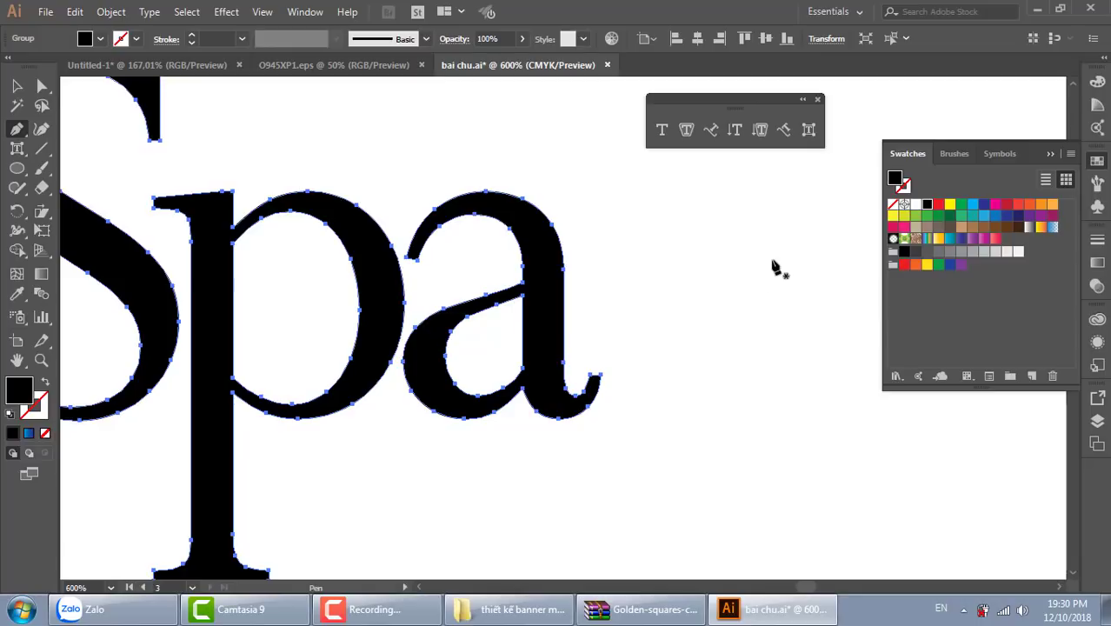
Step: Draw a curved swash from the a's tail up to a pointed tip at upper right
left_click(729, 313, "ctrl")
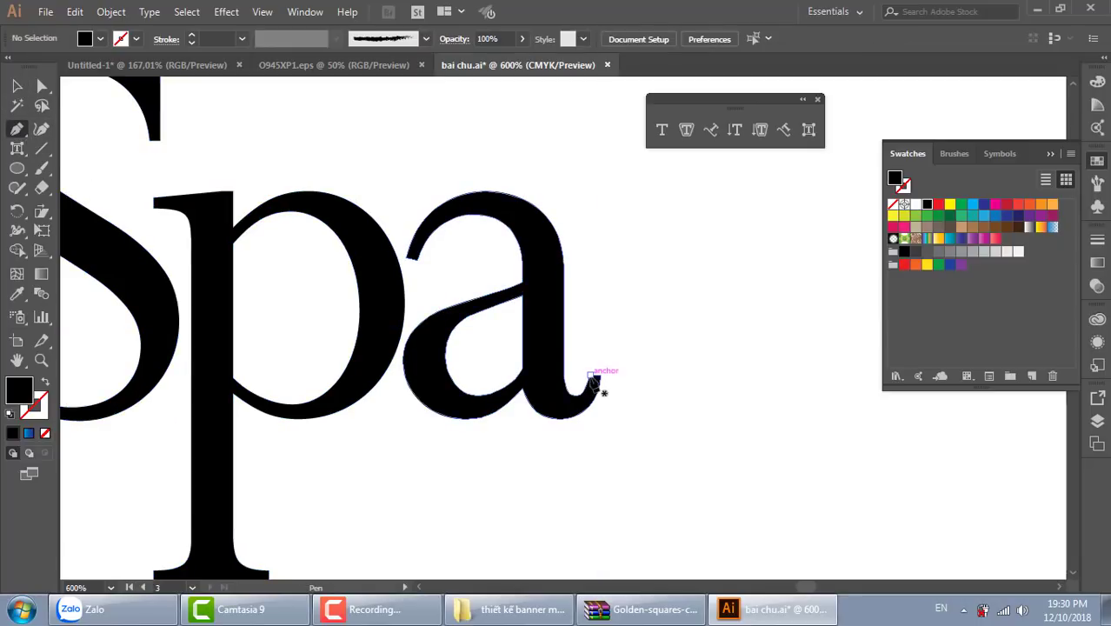
left_click(591, 375)
left_click_drag(635, 278, 683, 280)
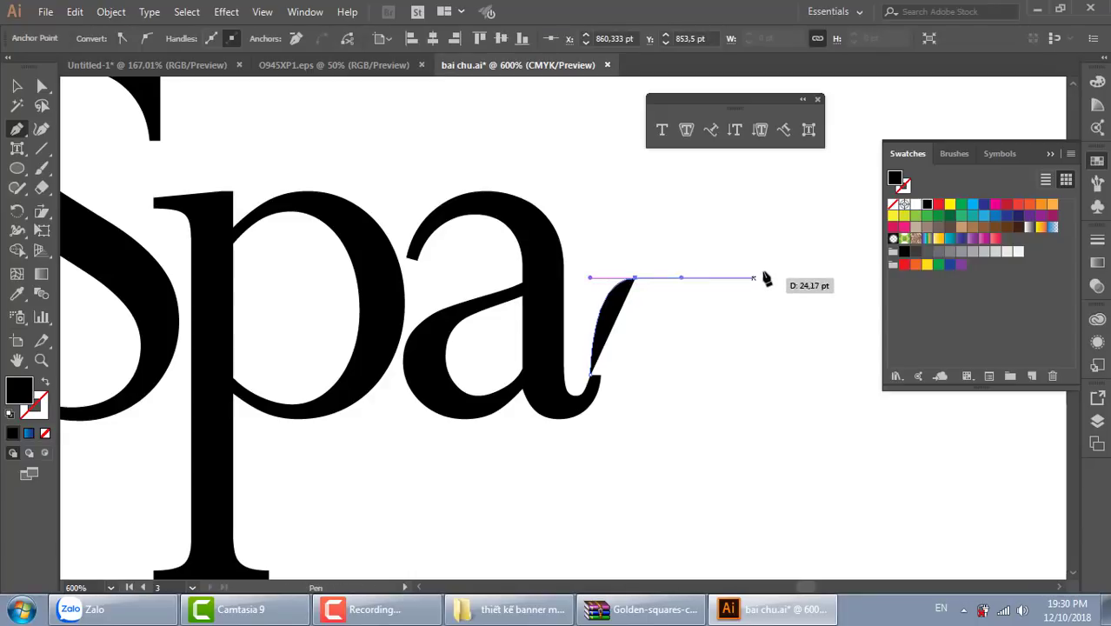
left_click_drag(783, 228, 734, 280)
key("ctrl+z")
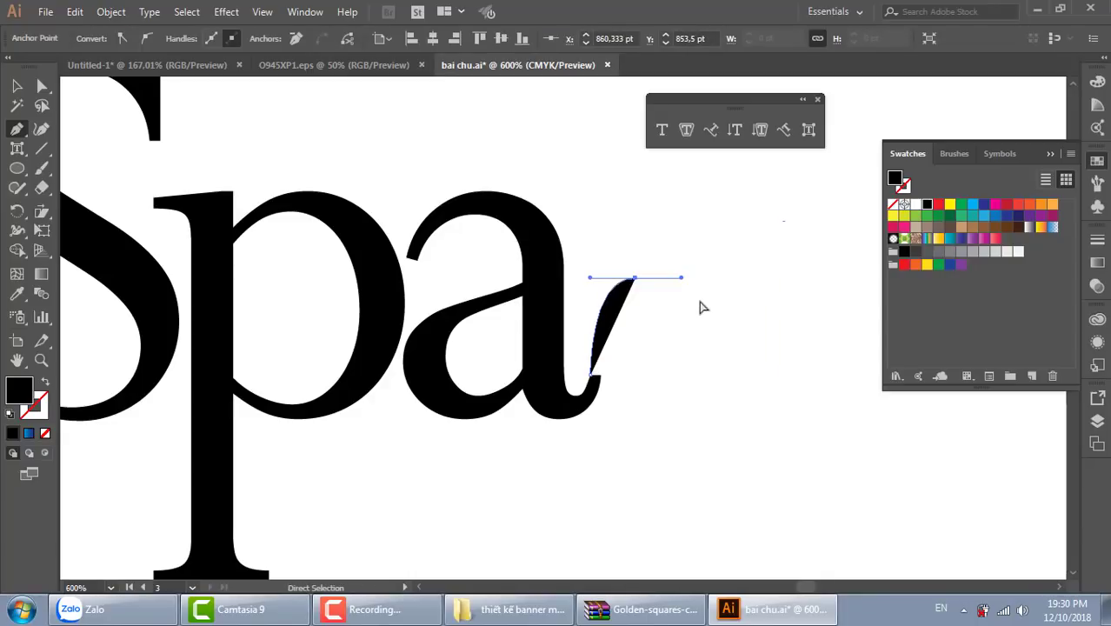
mouse_move(648, 275)
left_mouse_down()
mouse_move(769, 246)
mouse_move(836, 165)
left_mouse_up()
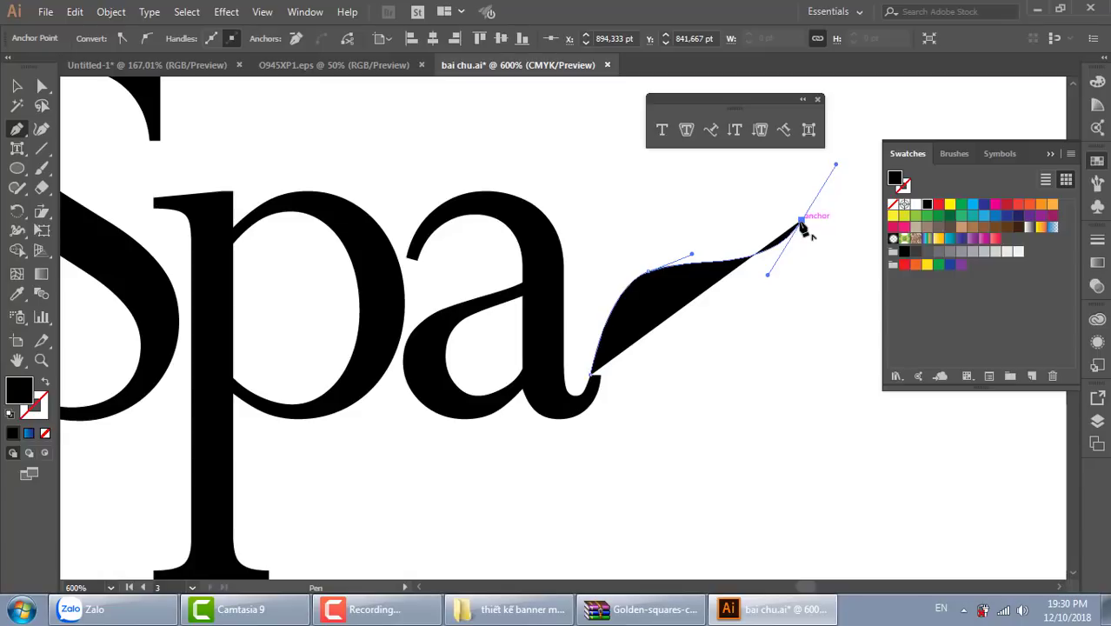
mouse_move(800, 222)
left_mouse_down()
mouse_move(681, 303)
mouse_move(593, 407)
mouse_move(654, 425)
mouse_move(592, 391)
left_mouse_up()
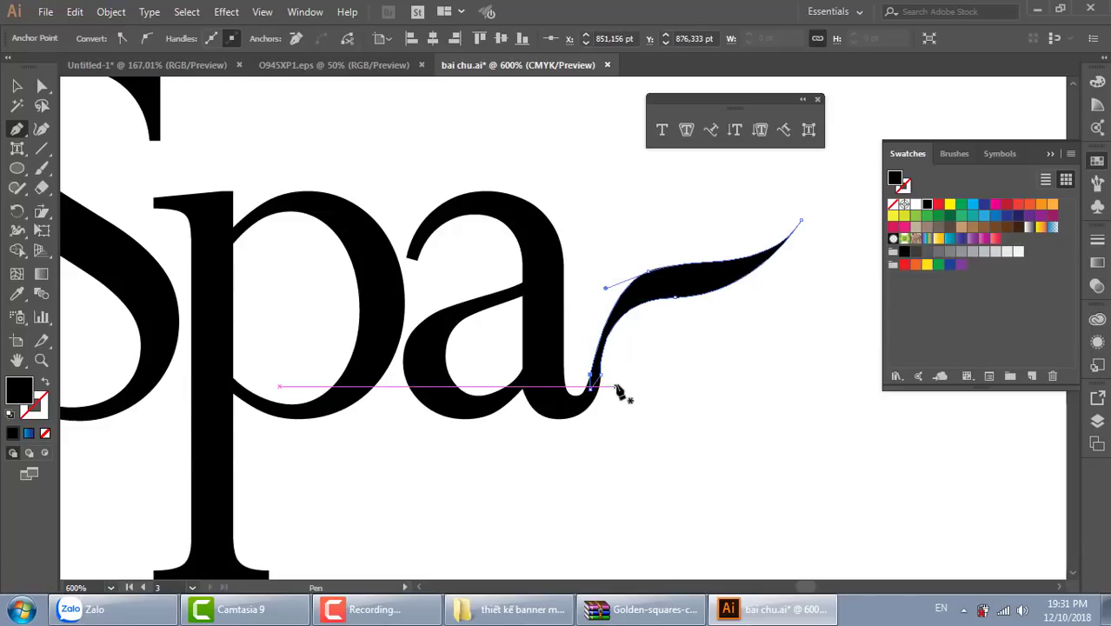
Step: Reshape the swash's bend and tail with the Direct Selection tool
left_click(42, 86)
left_click_drag(751, 325, 673, 290)
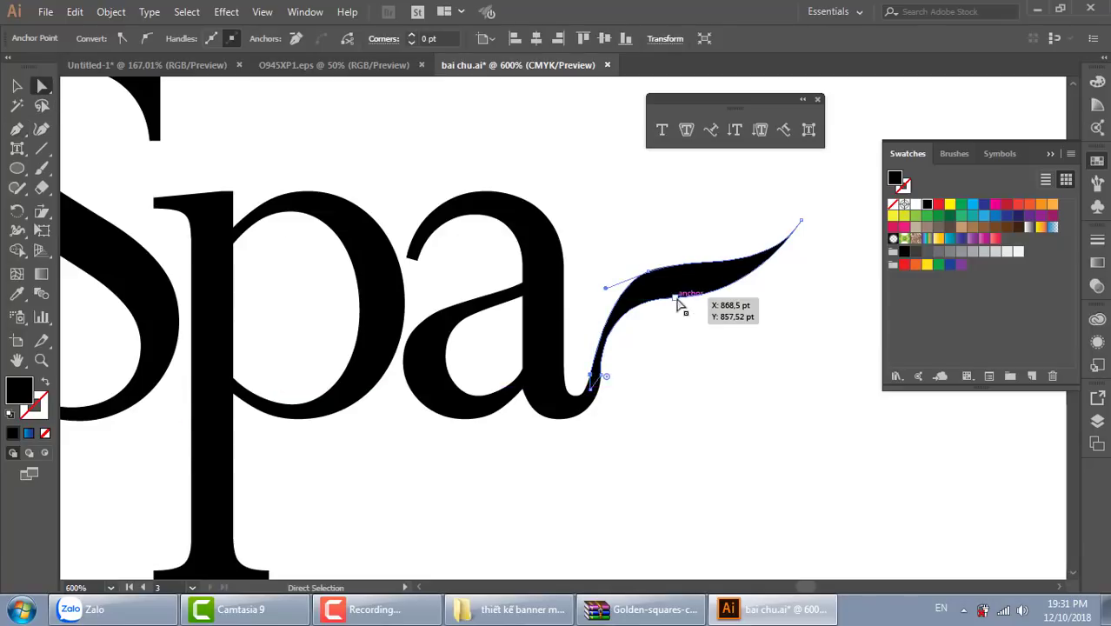
left_click_drag(592, 298, 609, 305)
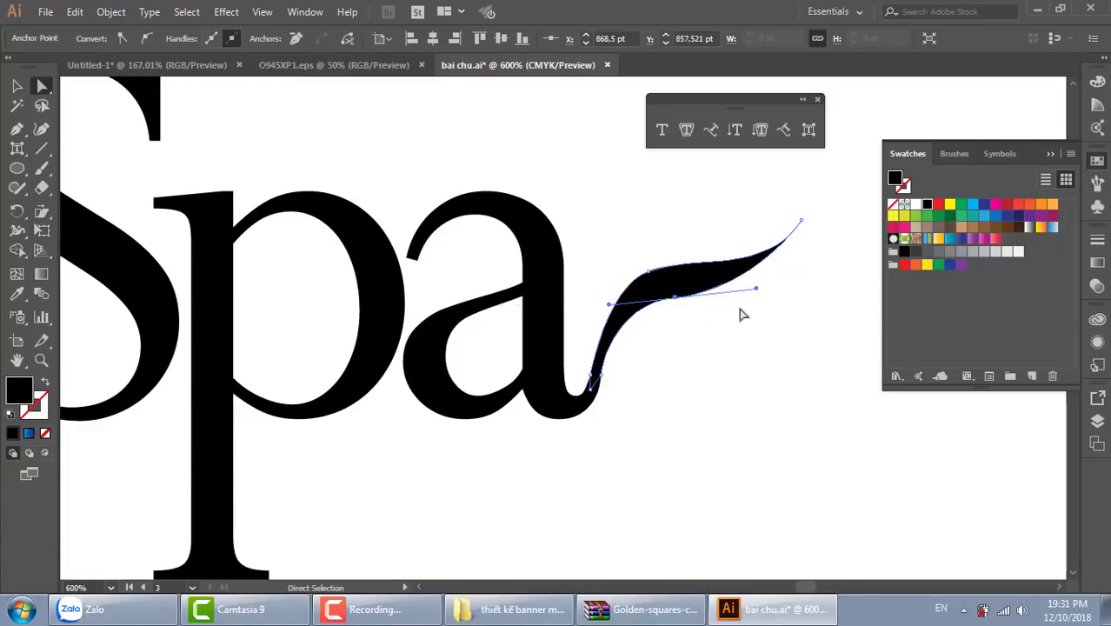
left_click_drag(757, 291, 786, 286)
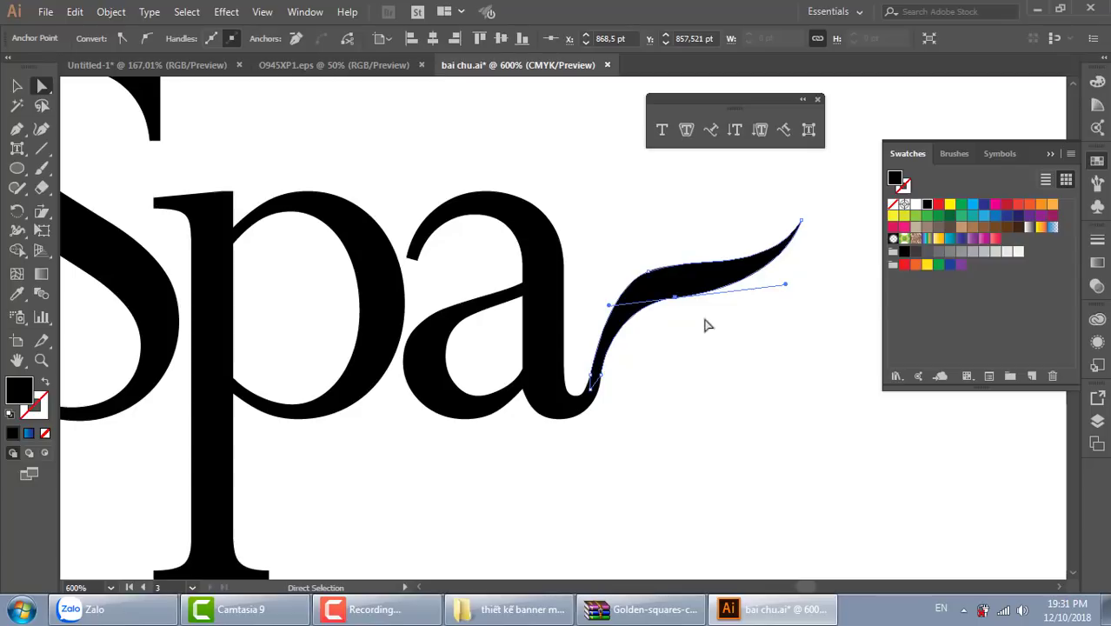
left_click_drag(609, 306, 621, 322)
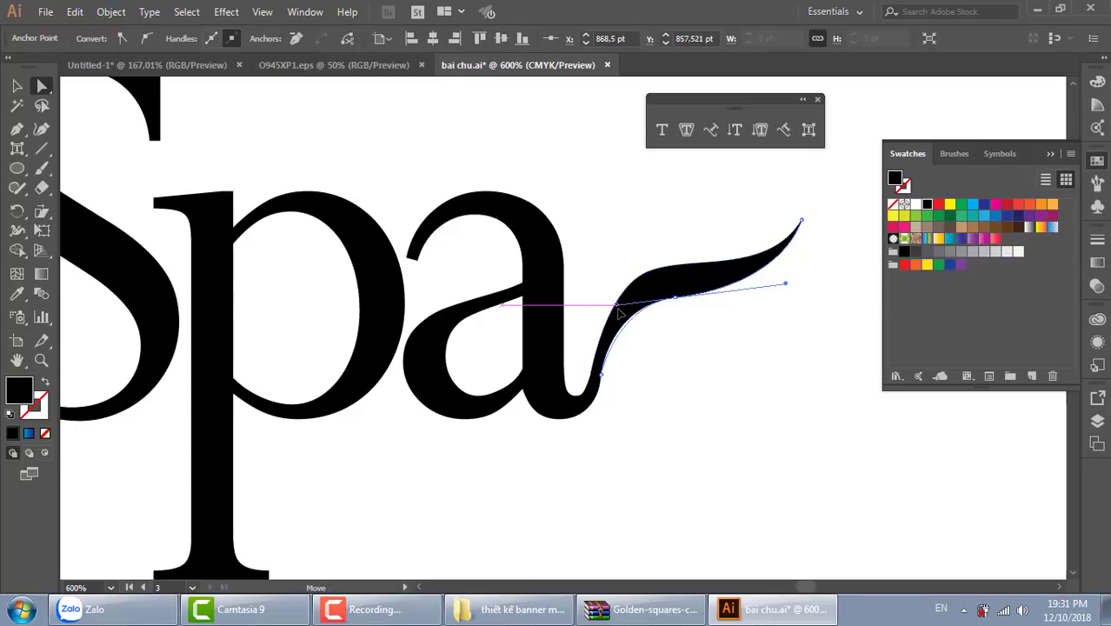
left_click(727, 389)
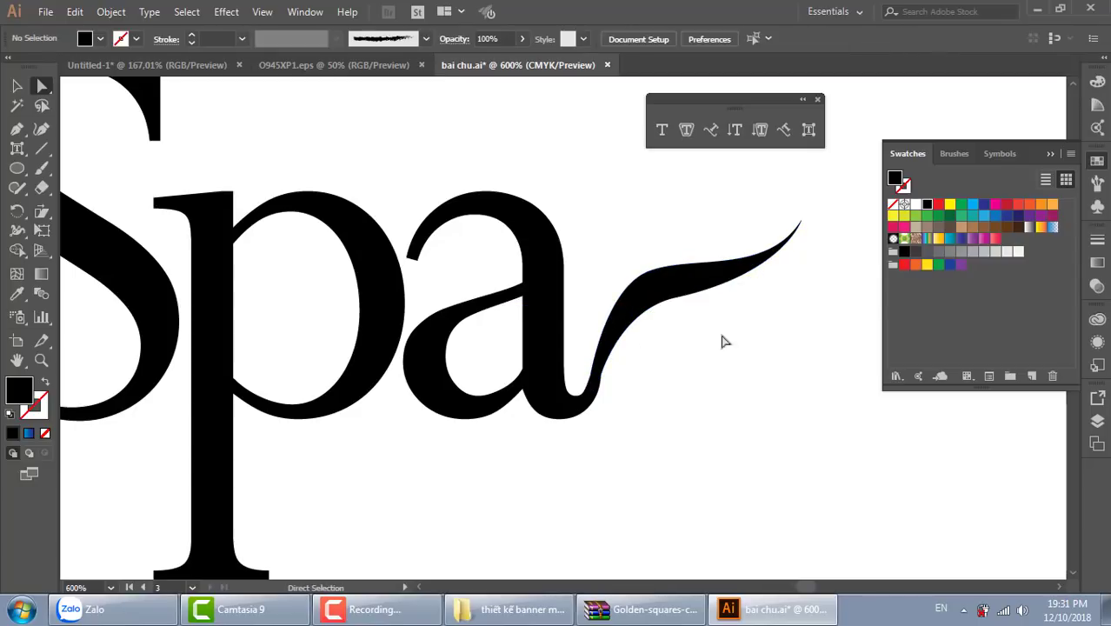
Step: Refine the swash's tail curve and smooth its upper edge, then zoom out
left_click(686, 301)
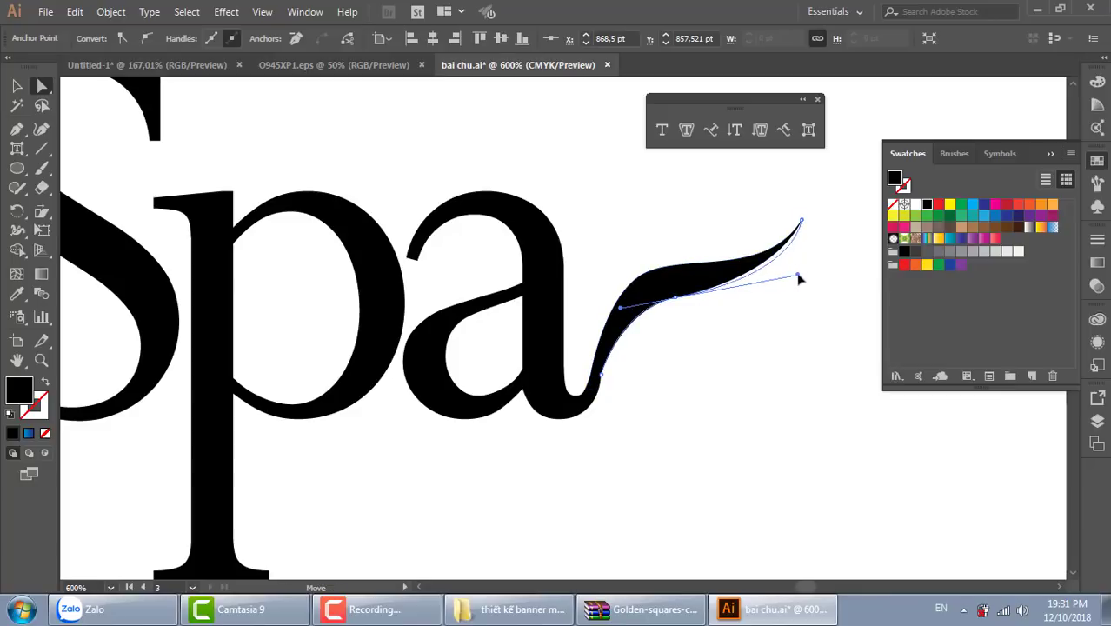
left_click_drag(783, 280, 811, 273)
left_click(794, 330)
left_click(648, 273)
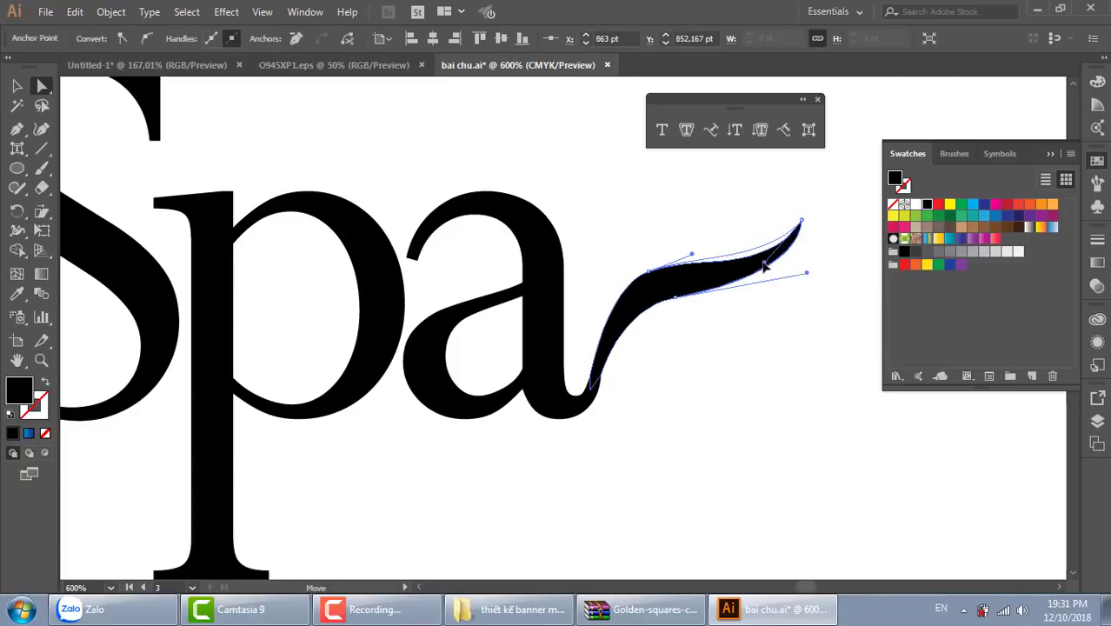
left_click_drag(770, 278, 763, 262)
left_click(764, 352)
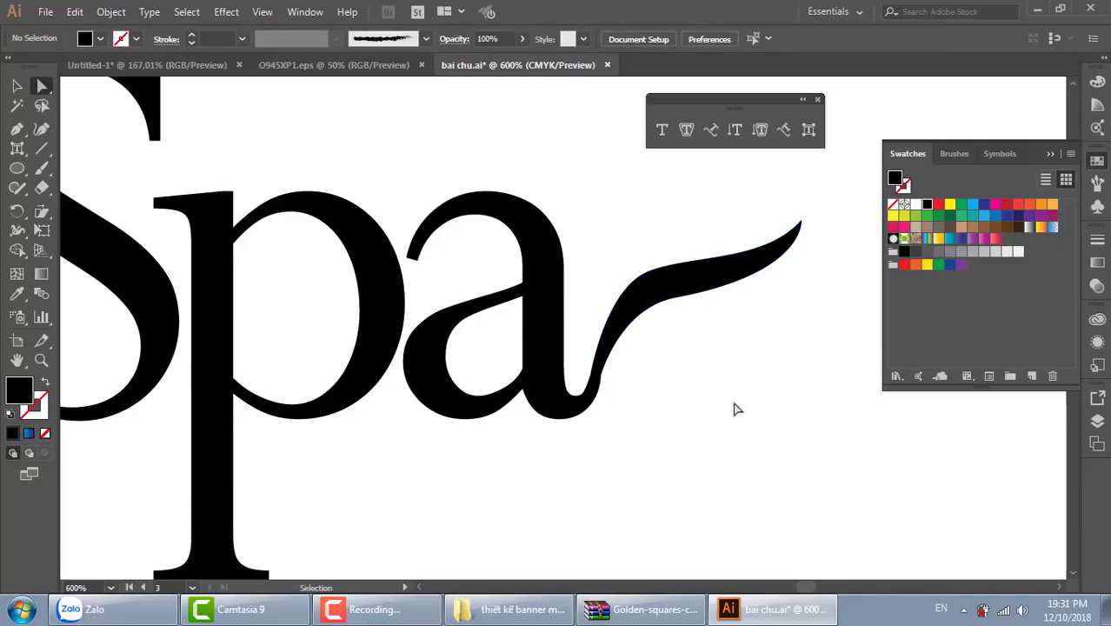
key("ctrl+minus")
key("ctrl+minus")
key("ctrl+minus")
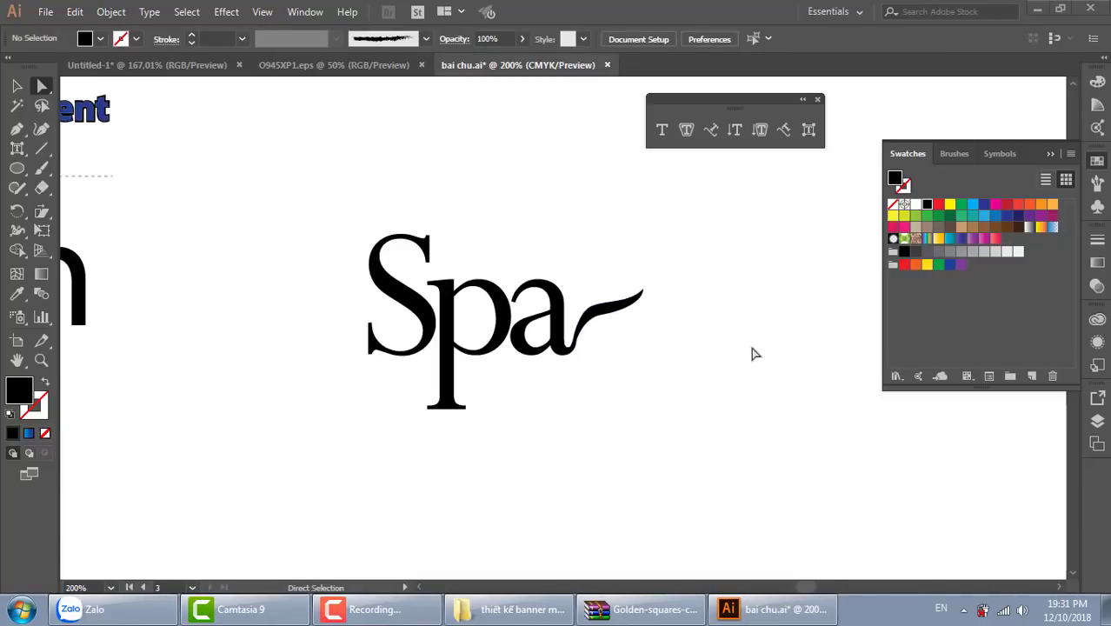
Step: Draw a closed, sharp-tipped wing path from the a's tail with the Pen tool
key("ctrl+plus")
key("ctrl+plus")
key("ctrl+plus")
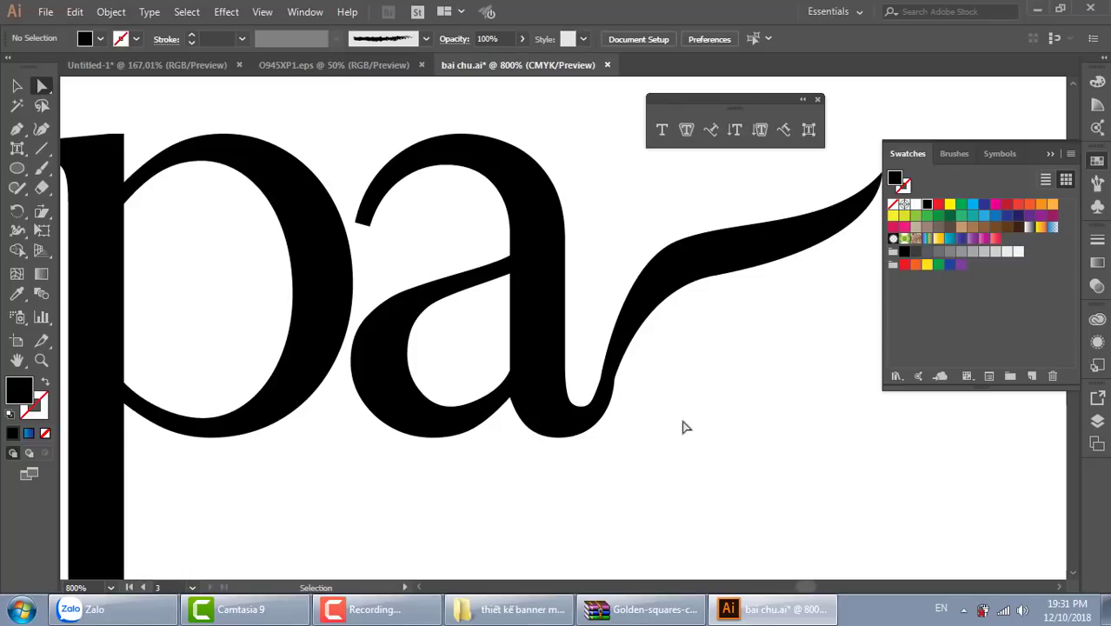
key("ctrl+plus")
left_click_drag(701, 370, 546, 402)
key("p")
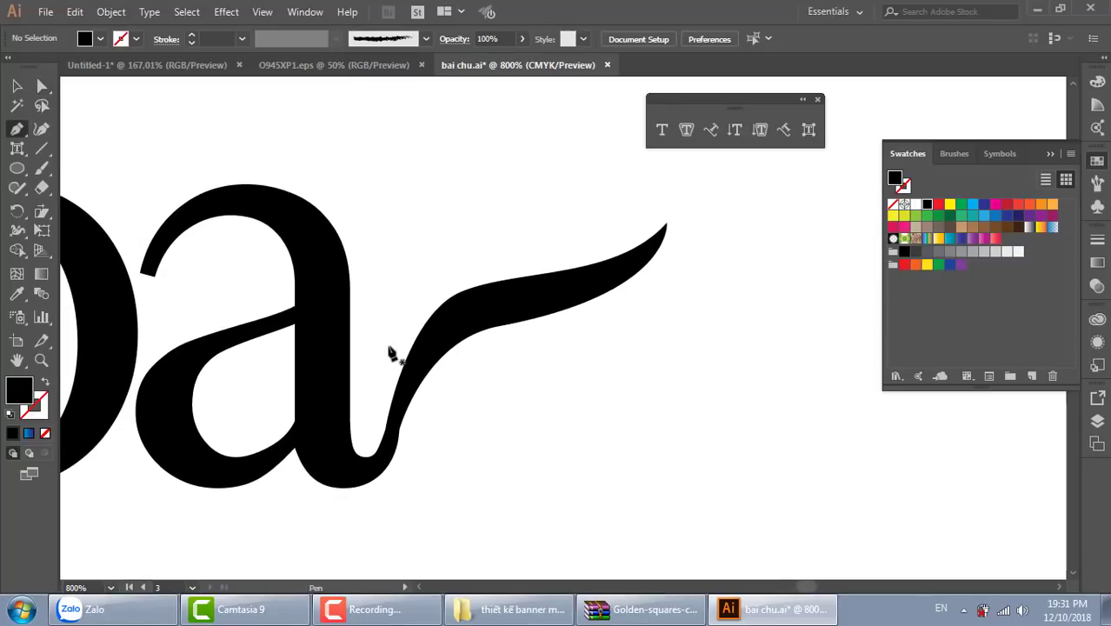
left_click(385, 390)
left_click_drag(448, 247, 529, 226)
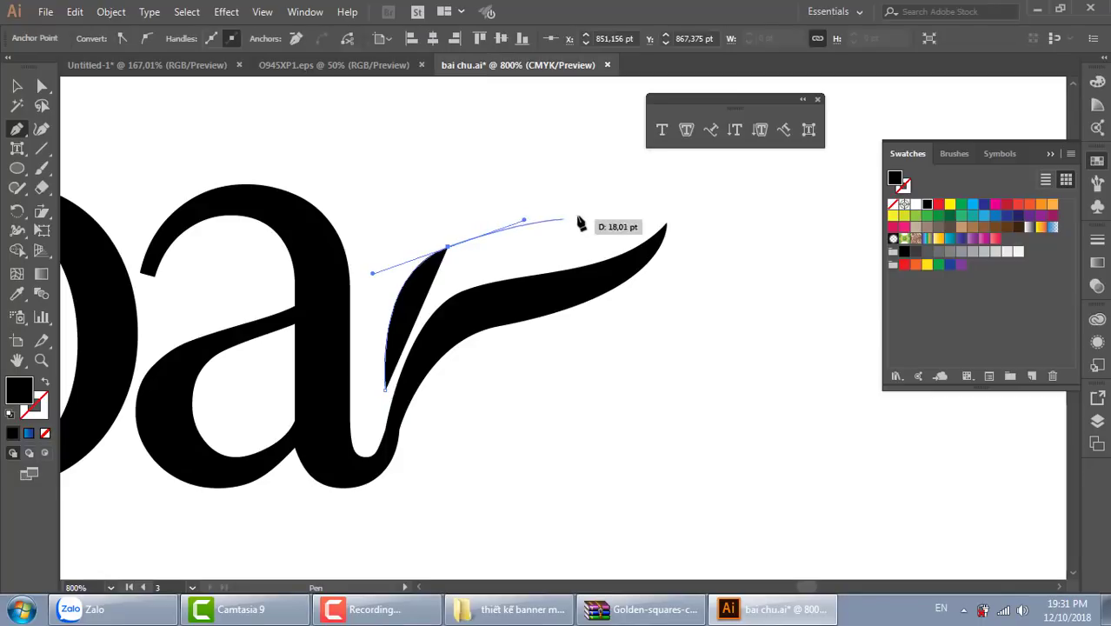
left_click_drag(628, 177, 539, 290)
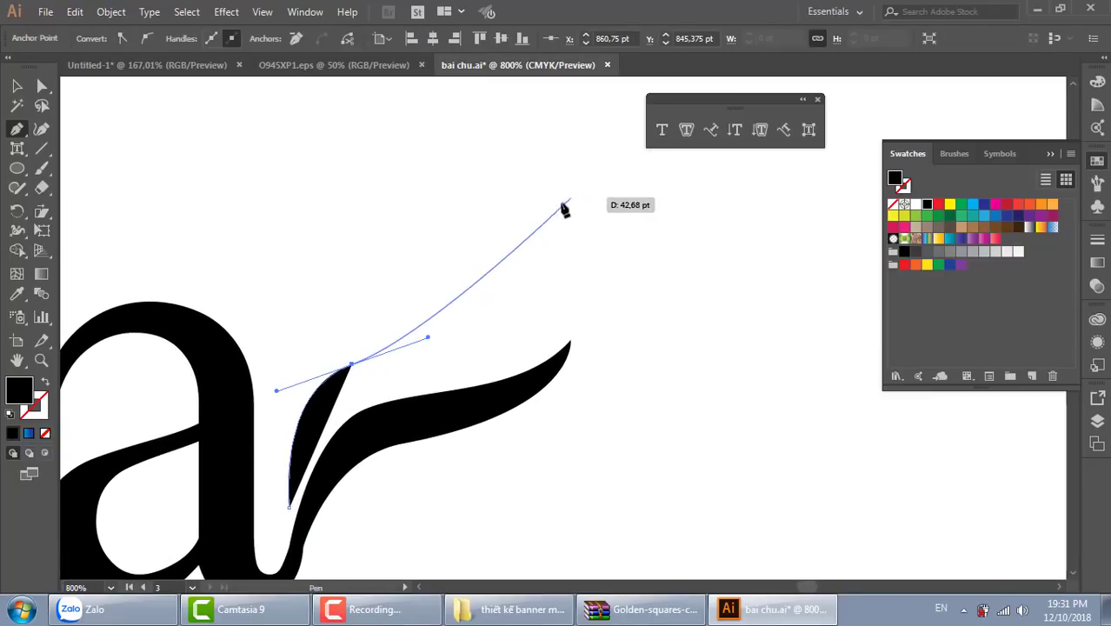
left_click_drag(611, 189, 627, 119)
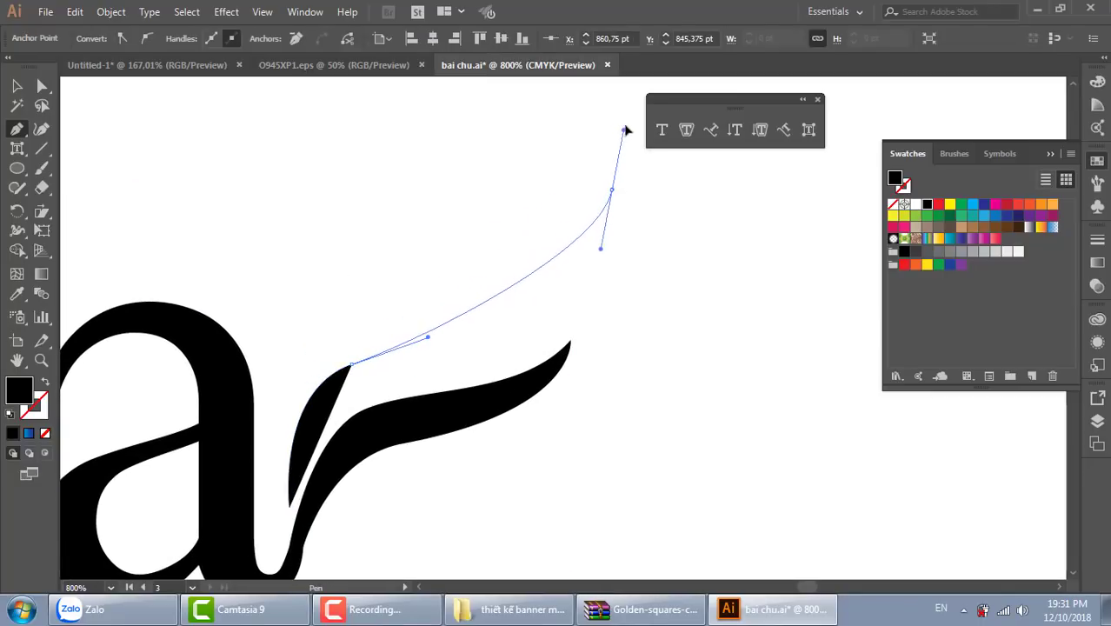
left_click(611, 190)
left_click_drag(468, 361, 372, 377)
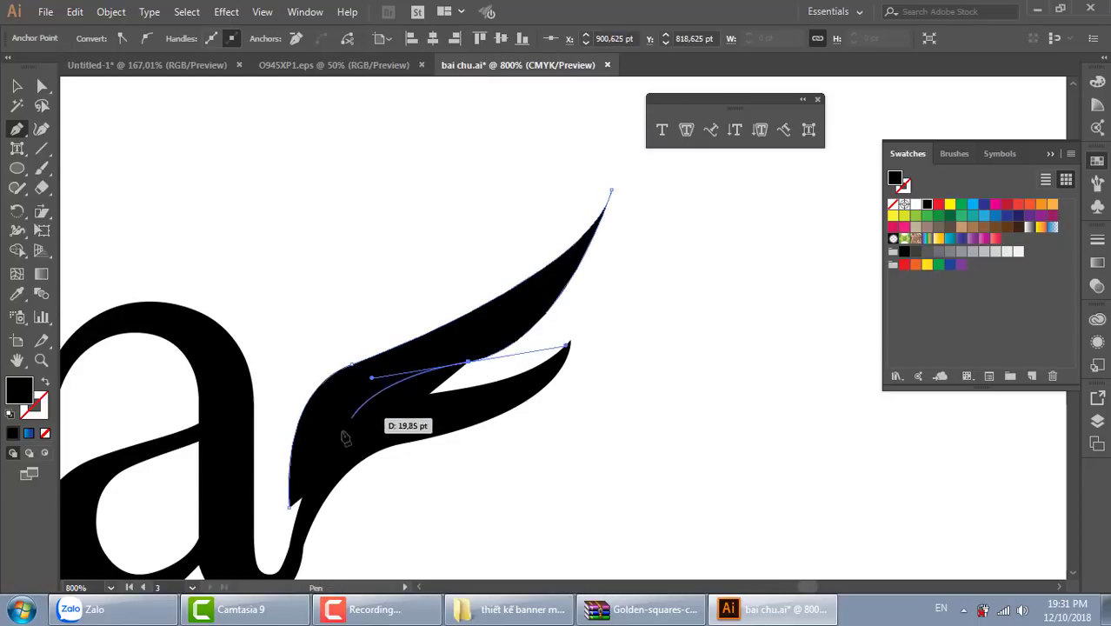
left_click(289, 507)
Step: Adjust the wing's lower-edge and inner-curve anchors with Direct Selection
scroll(280, 545, "down", 5)
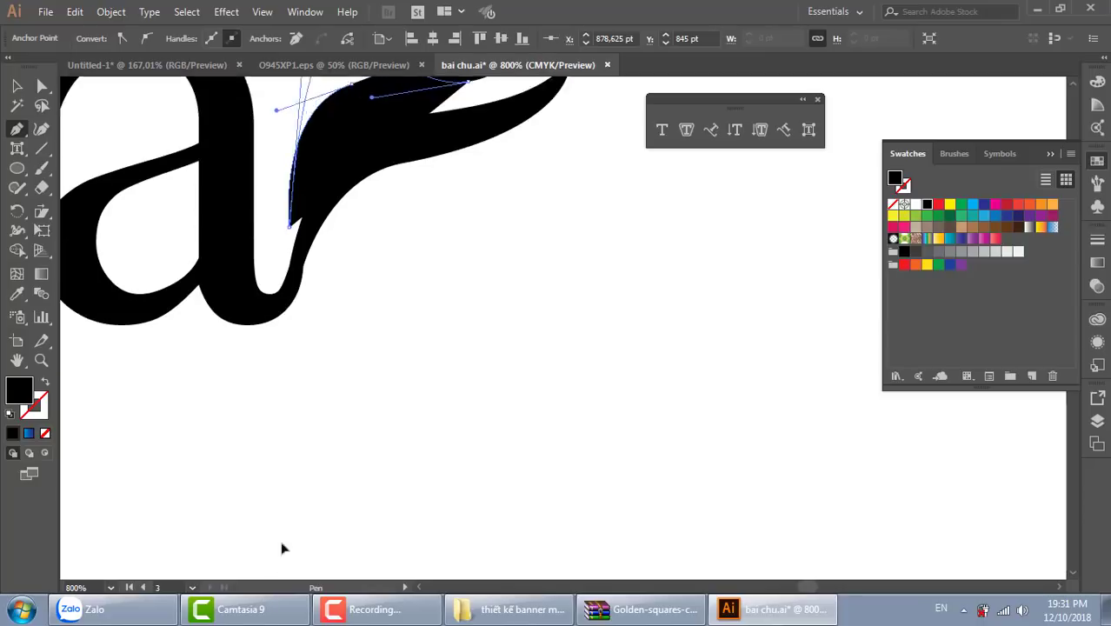
left_click_drag(384, 303, 425, 417)
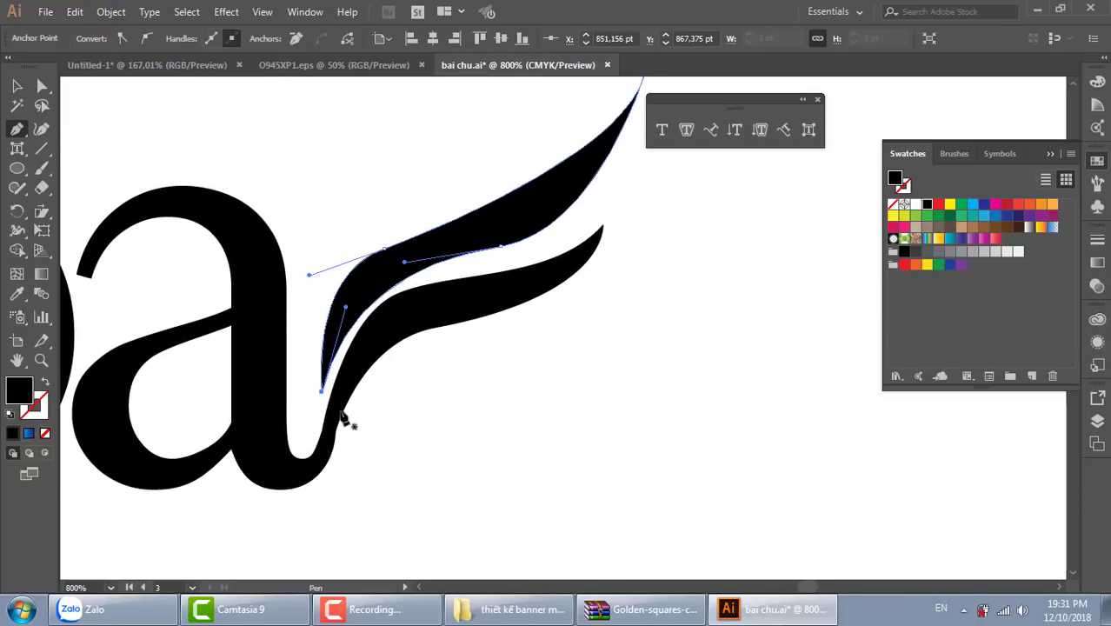
key("a")
left_click(502, 247)
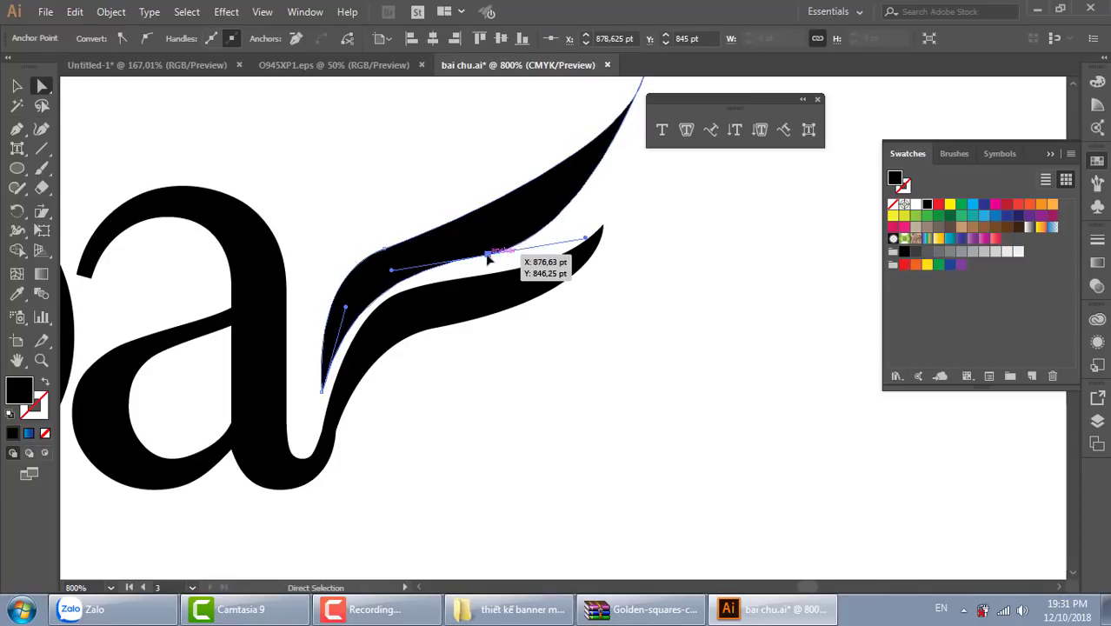
left_click_drag(498, 251, 486, 256)
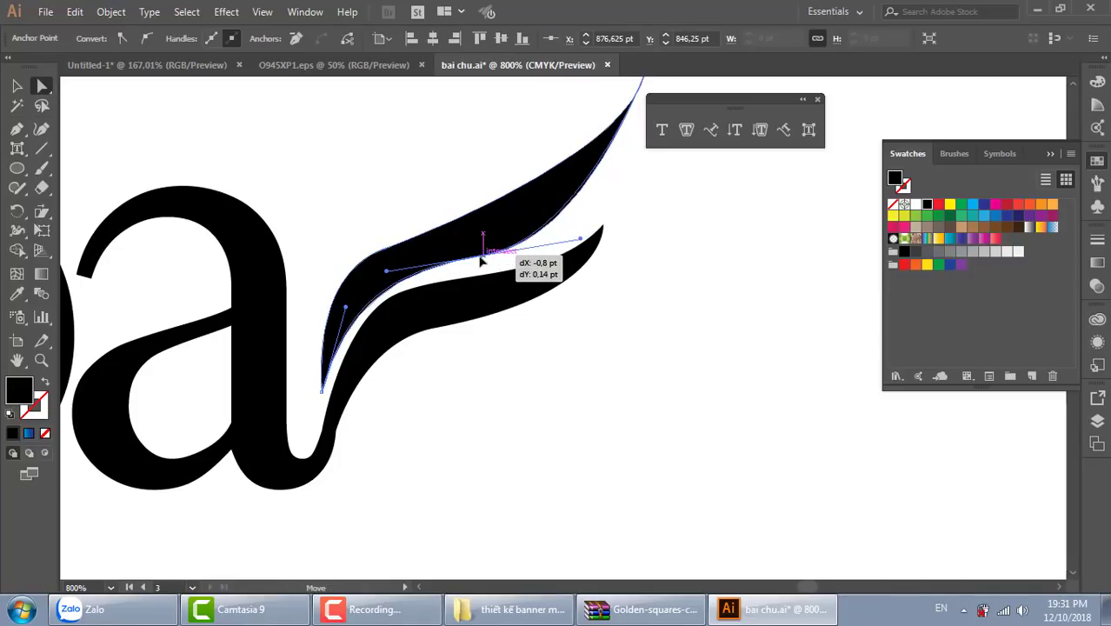
left_click_drag(388, 272, 369, 276)
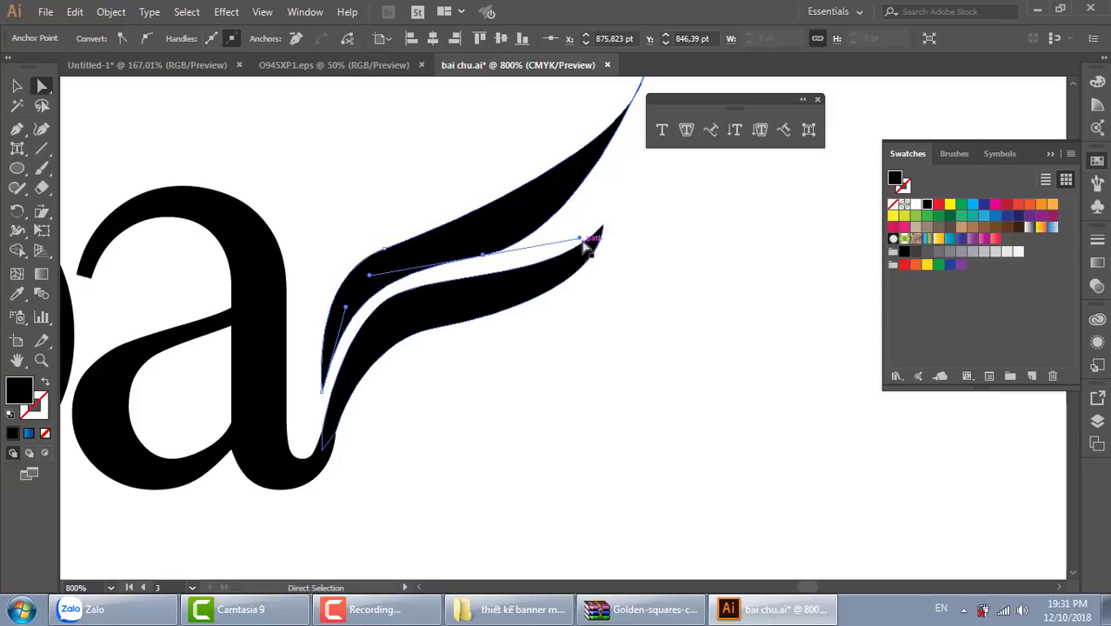
left_click_drag(580, 238, 639, 215)
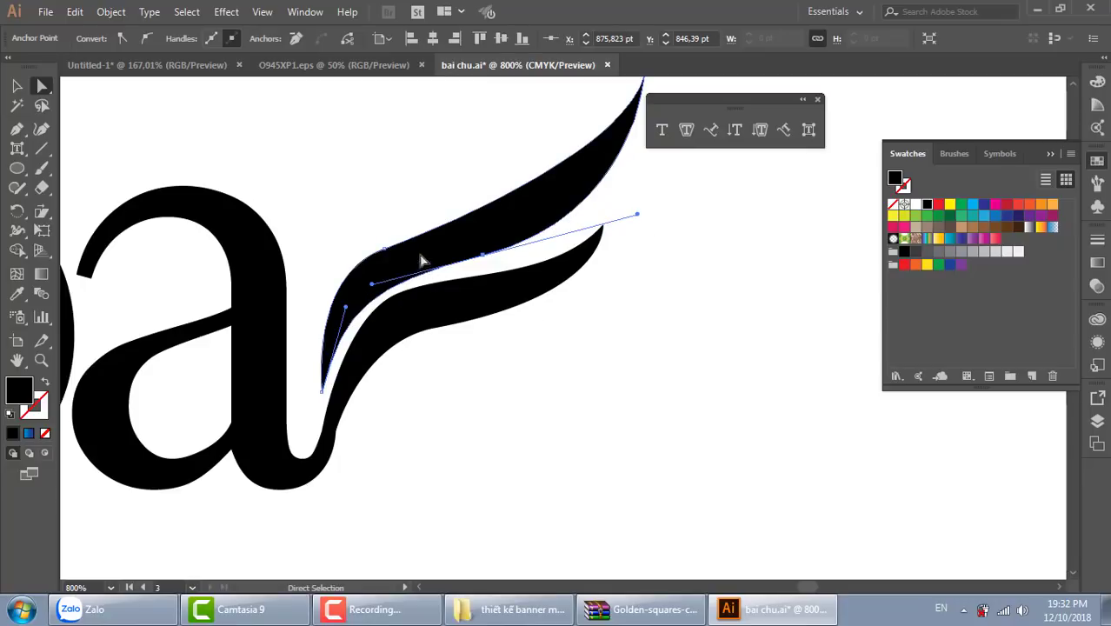
Step: Drag the wing's upper-edge handles so it sweeps smoothly toward the tip
left_click(386, 251)
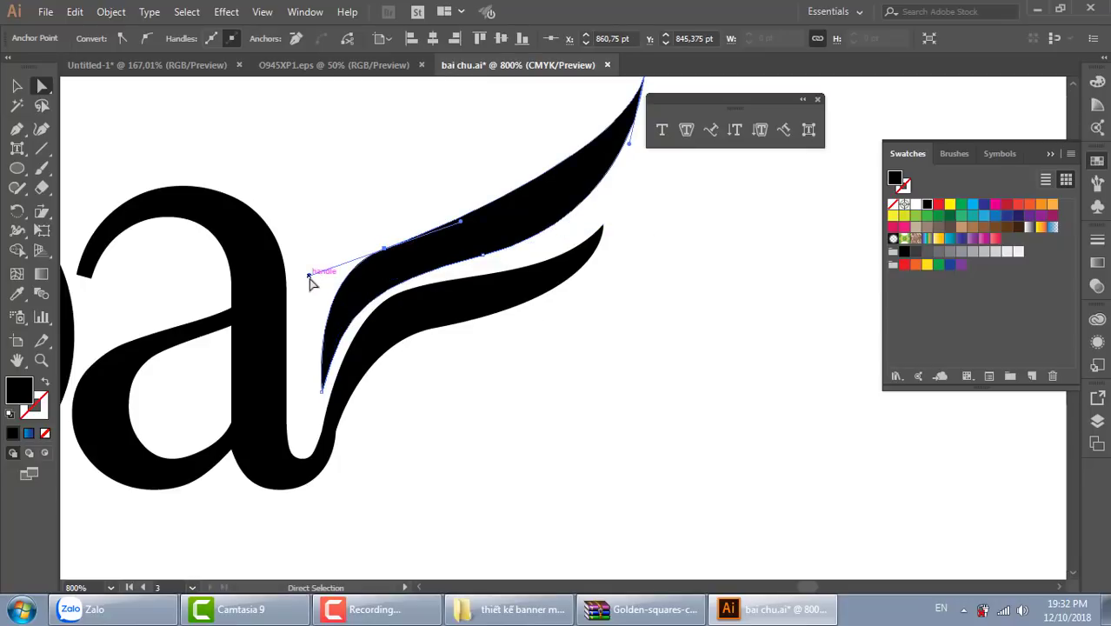
left_click_drag(308, 277, 312, 285)
left_click_drag(385, 250, 386, 256)
left_click_drag(459, 224, 494, 208)
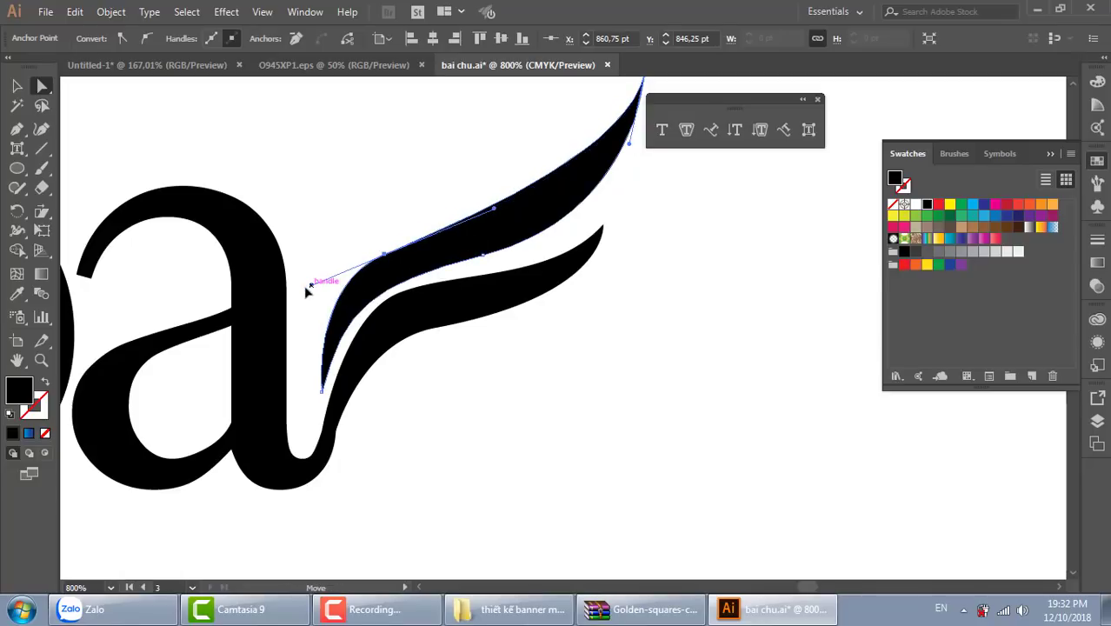
left_click_drag(312, 286, 302, 292)
scroll(548, 235, "up", 2)
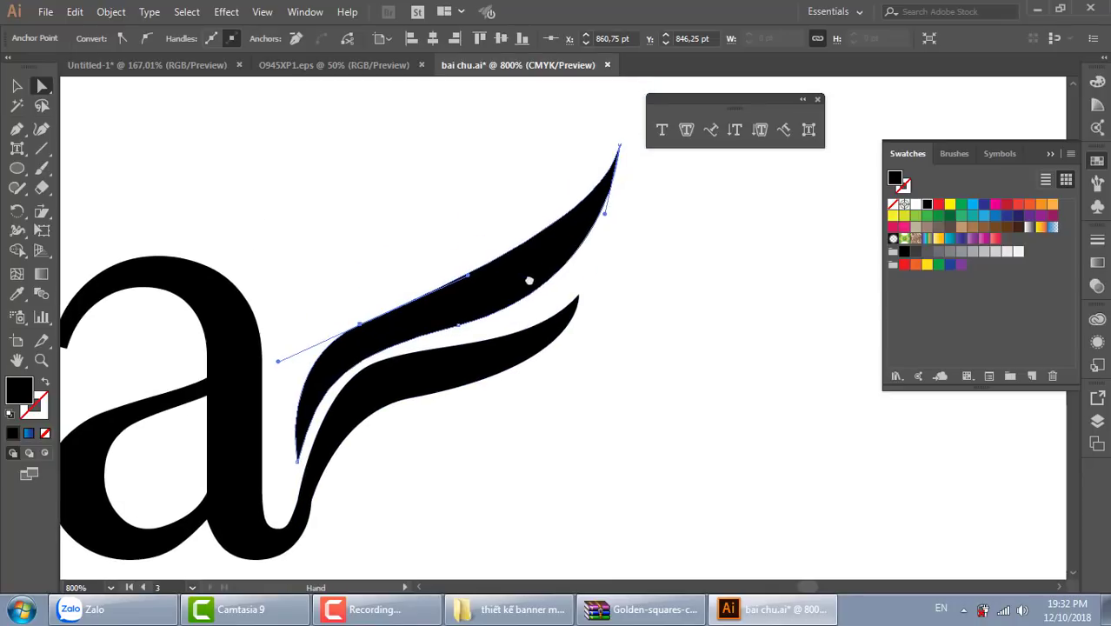
left_click_drag(605, 214, 599, 225)
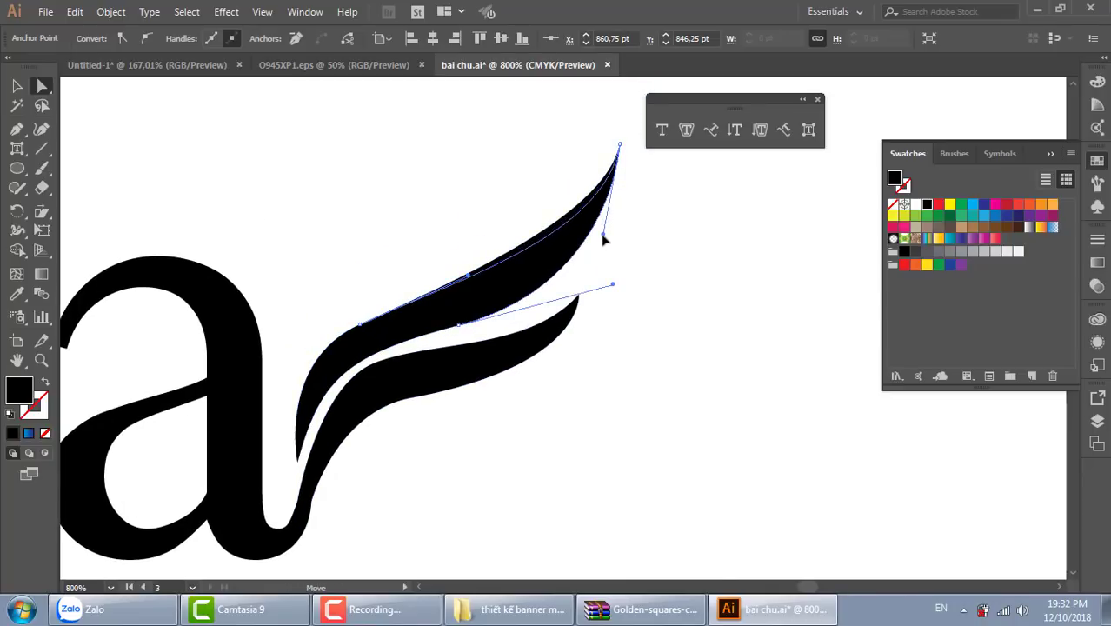
Step: Refine the wing's lower-edge curve, check the lower swash's anchors, and deselect
left_click(458, 325)
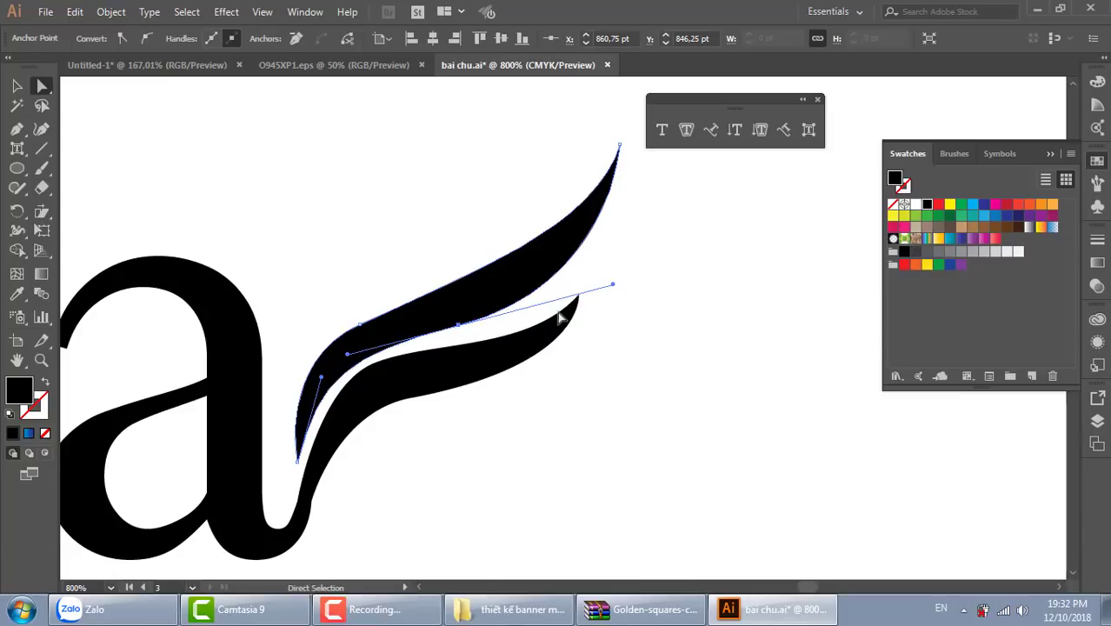
left_click_drag(613, 287, 626, 281)
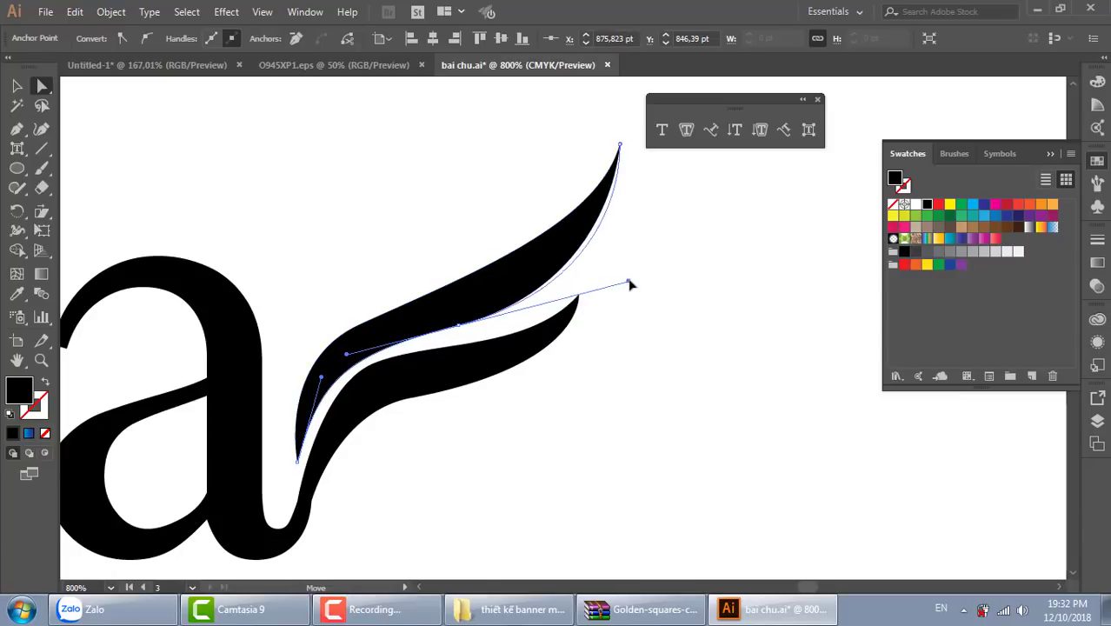
left_click(663, 313)
left_click(398, 363)
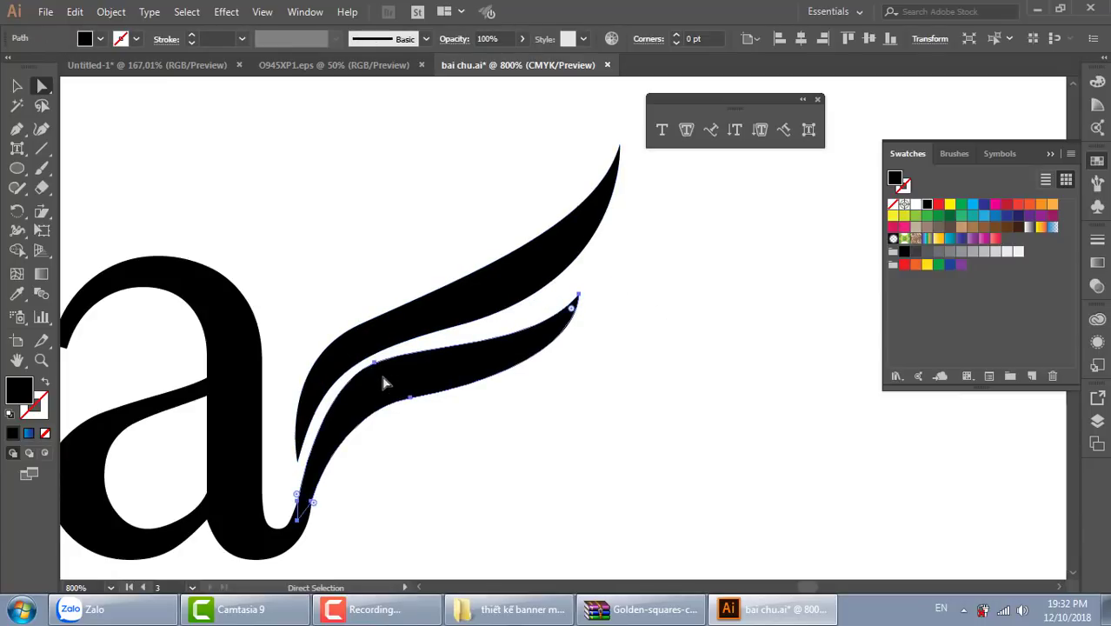
left_click(377, 368)
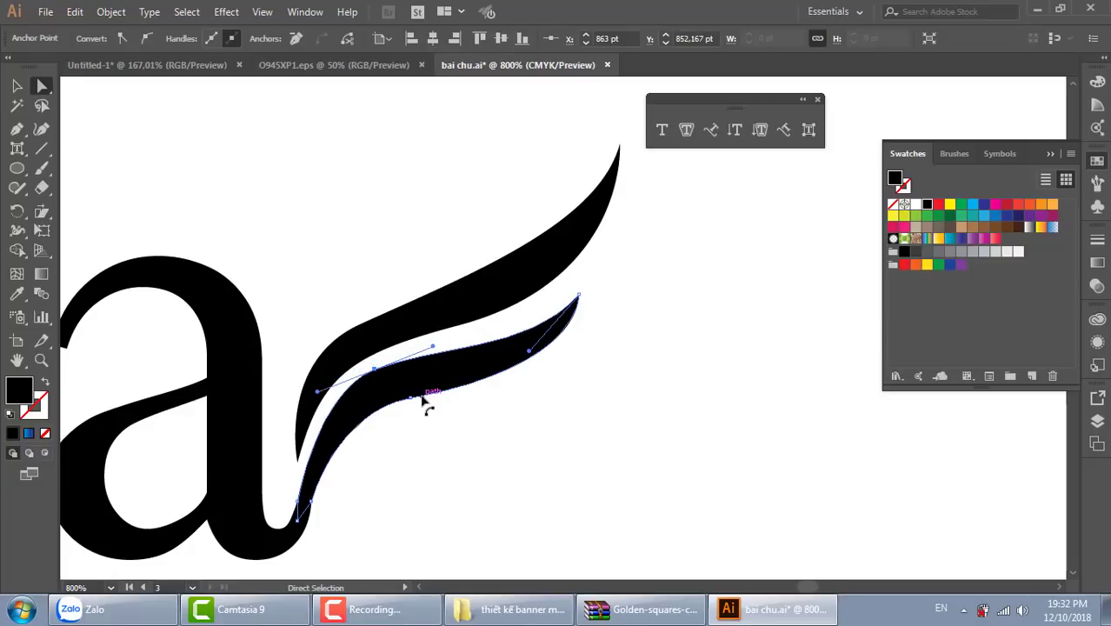
left_click(614, 397)
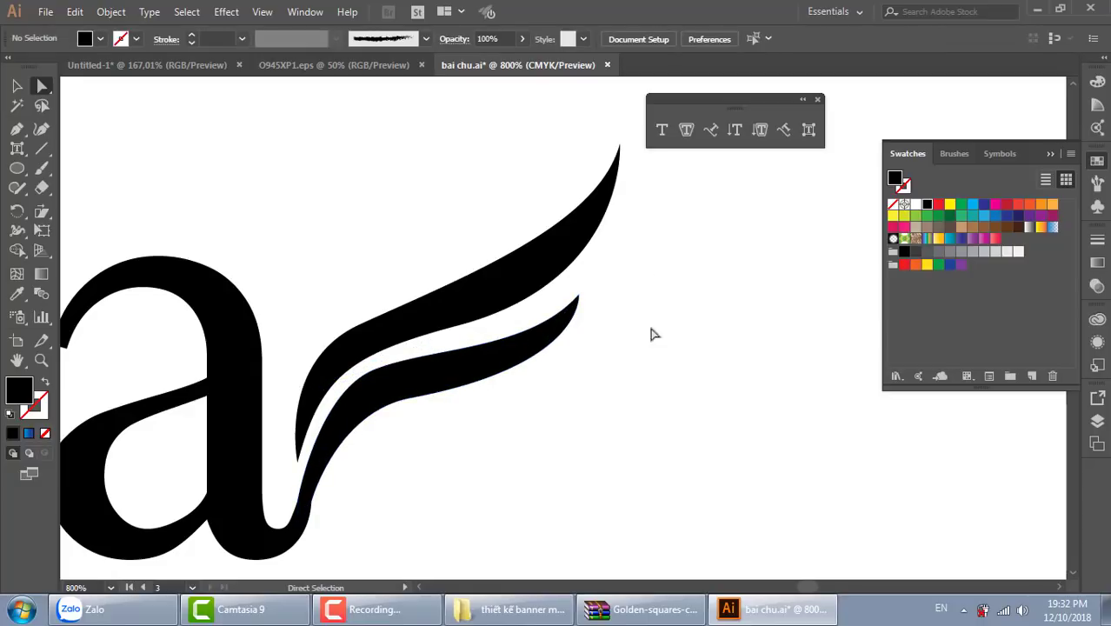
Step: Draw a closed curl with a rounded bulb end beneath the two wings
key("ctrl+minus")
key("ctrl+minus")
key("ctrl+minus")
key("ctrl+minus")
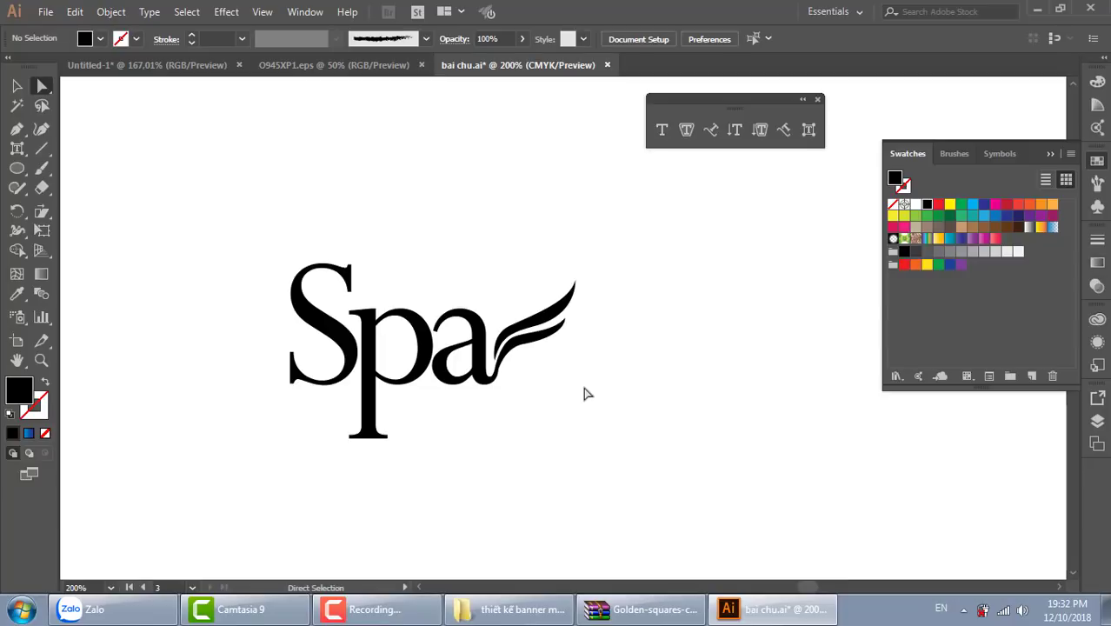
key("ctrl+plus")
key("ctrl+plus")
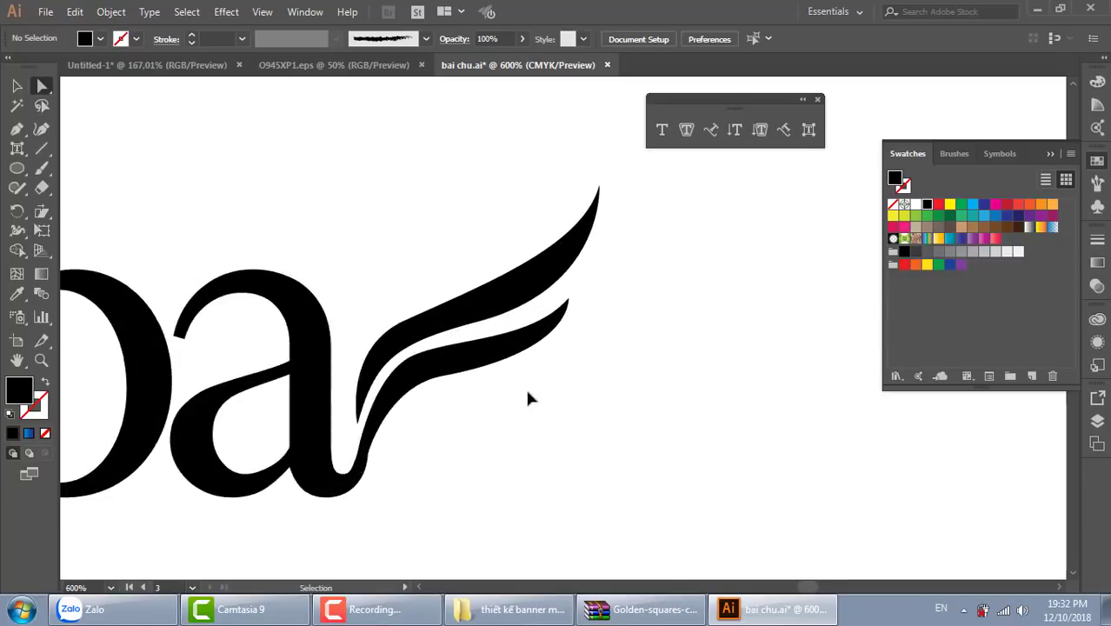
key("ctrl+plus")
key("ctrl+plus")
key("p")
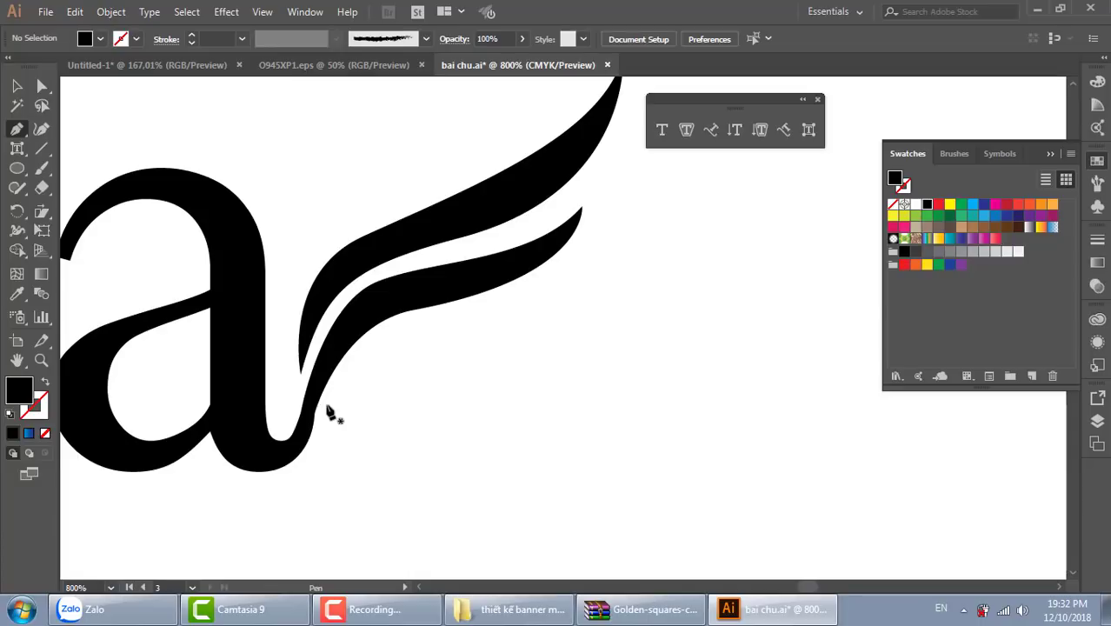
left_click(321, 412)
left_click_drag(387, 337, 427, 333)
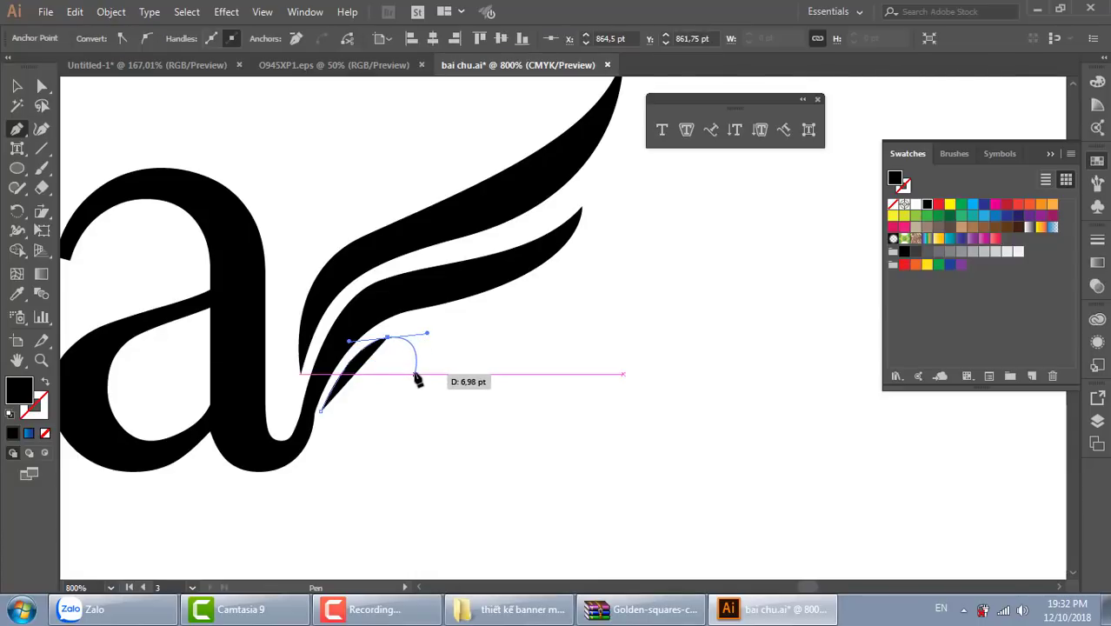
mouse_move(408, 377)
left_mouse_down()
mouse_move(420, 370)
mouse_move(370, 345)
left_mouse_up()
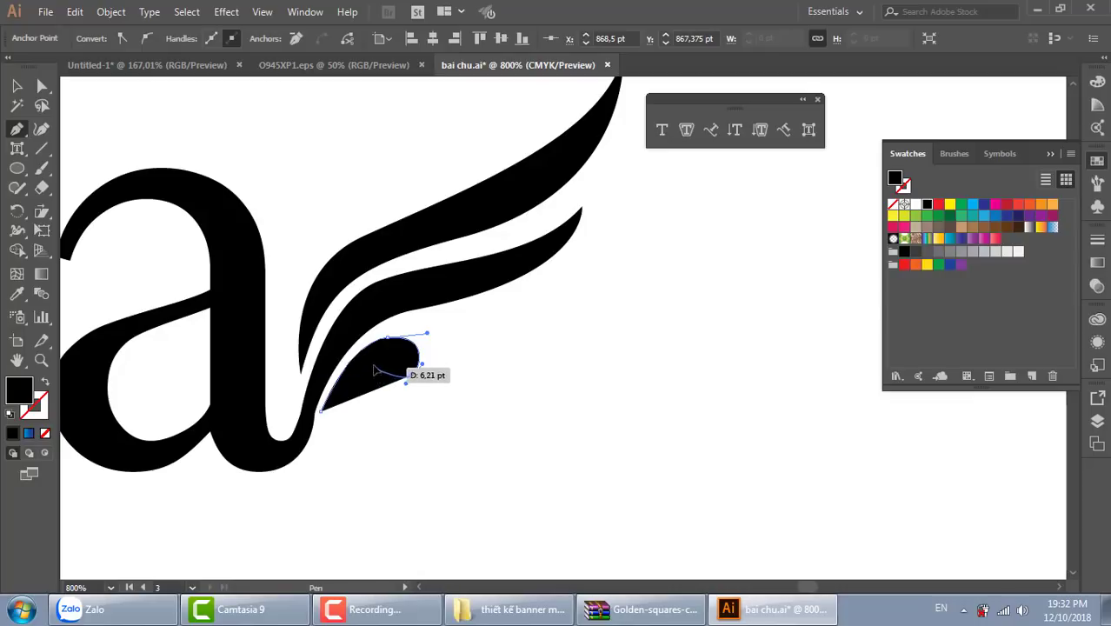
left_click_drag(322, 408, 319, 425)
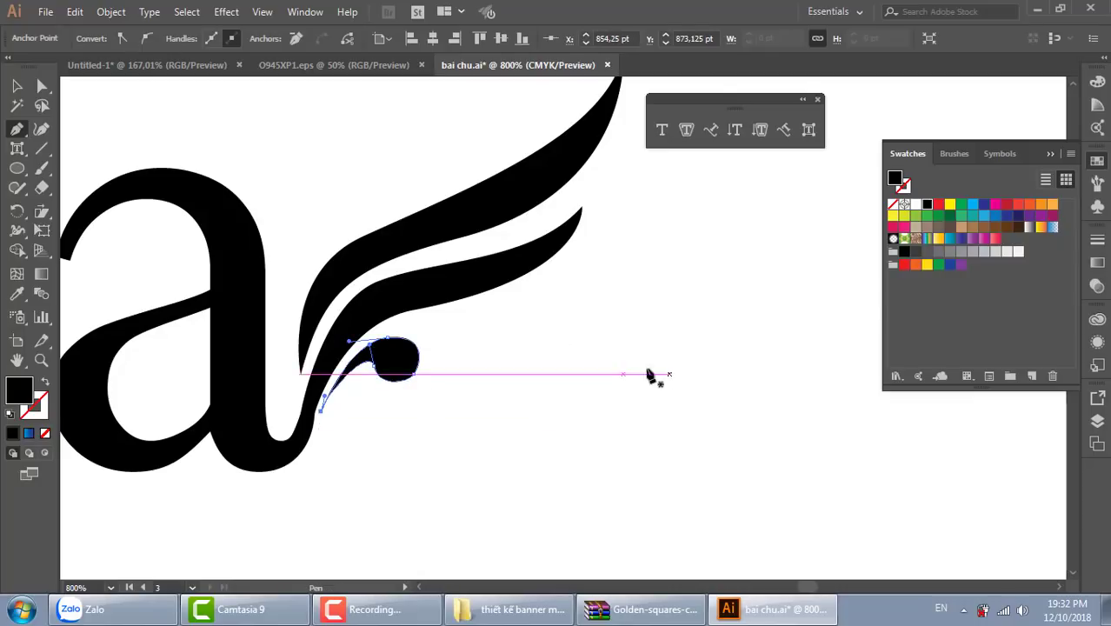
key("v")
Step: Deselect the curl and magnify it with the Zoom tool
left_click(533, 434)
key("z")
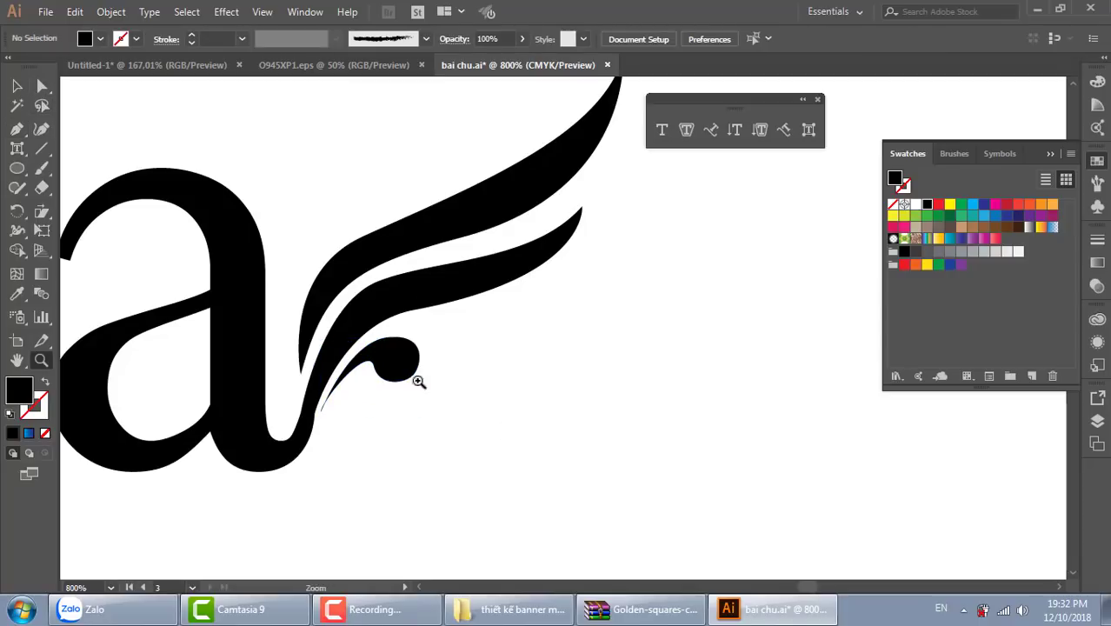
left_click_drag(247, 338, 570, 457)
Step: Drag the curl's anchors and handles for a fuller ball end and smoother upper arc
key("a")
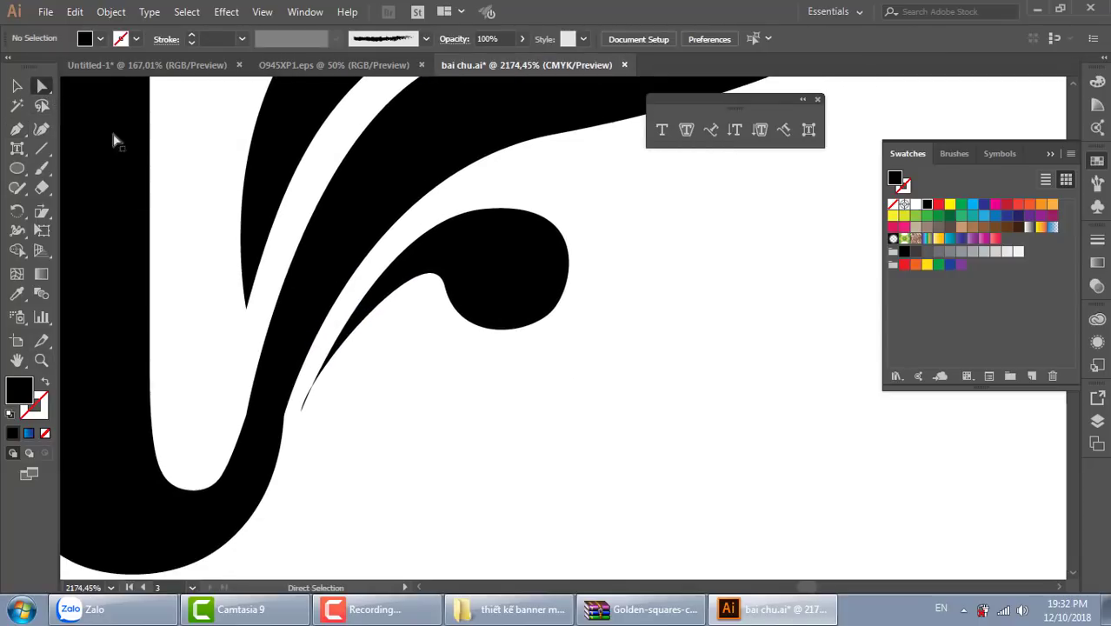
left_click(300, 409)
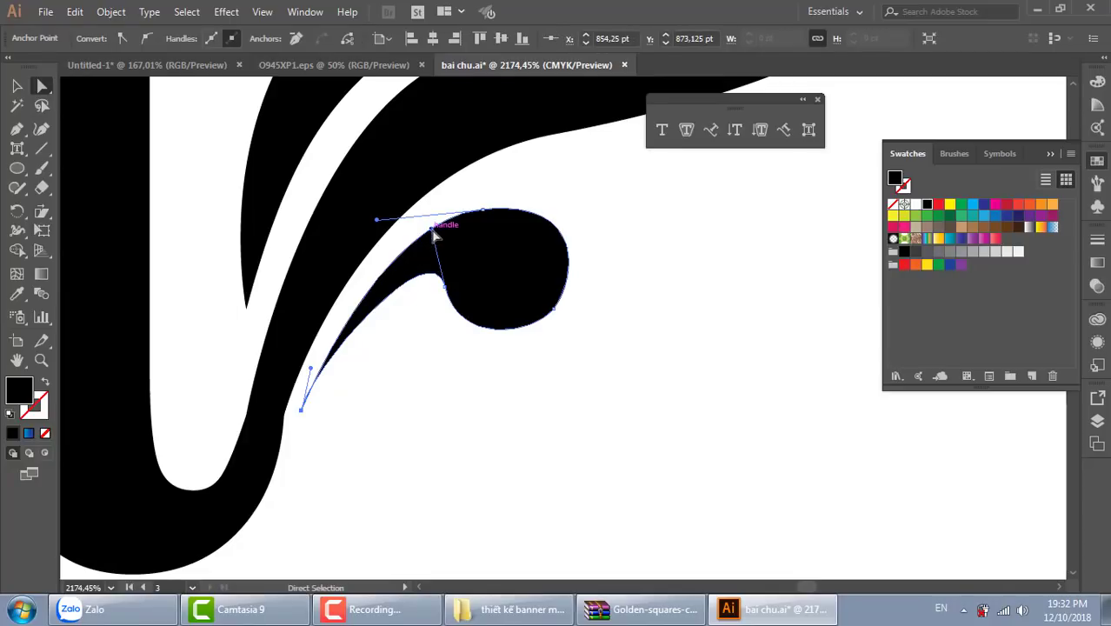
mouse_move(433, 232)
left_mouse_down()
mouse_move(468, 280)
mouse_move(417, 254)
left_mouse_up()
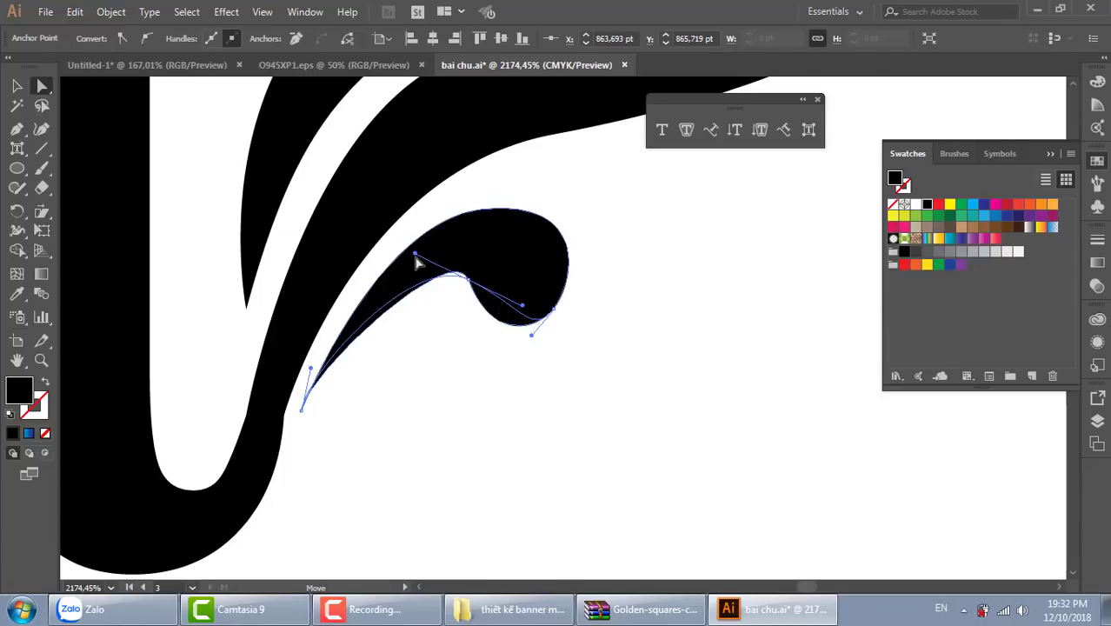
left_click_drag(522, 308, 493, 327)
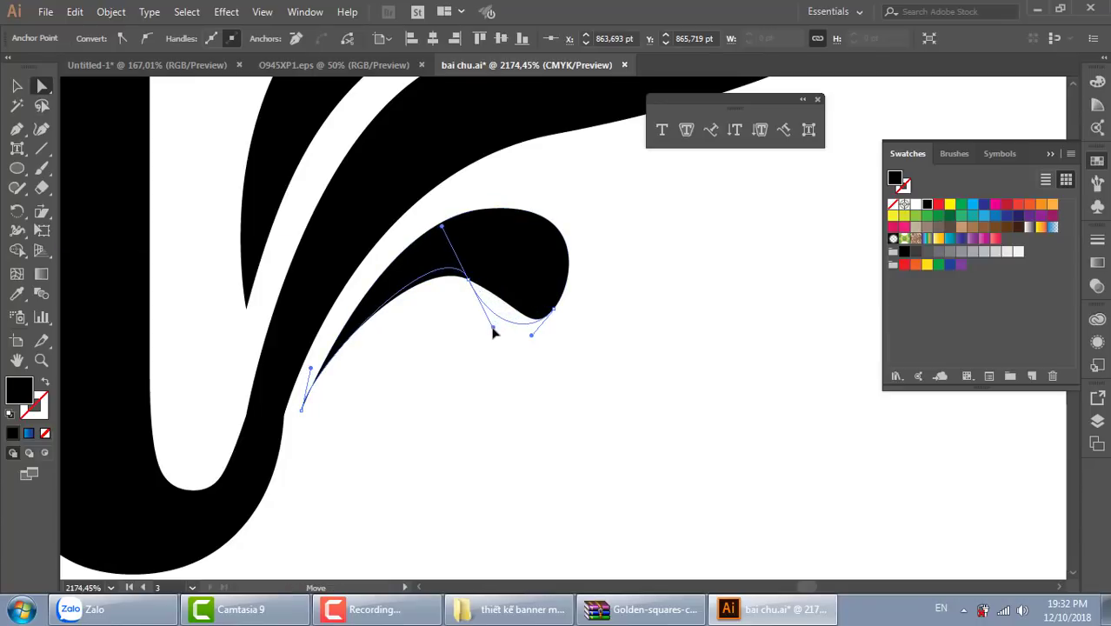
mouse_move(483, 284)
left_mouse_down()
mouse_move(543, 329)
mouse_move(553, 319)
left_mouse_up()
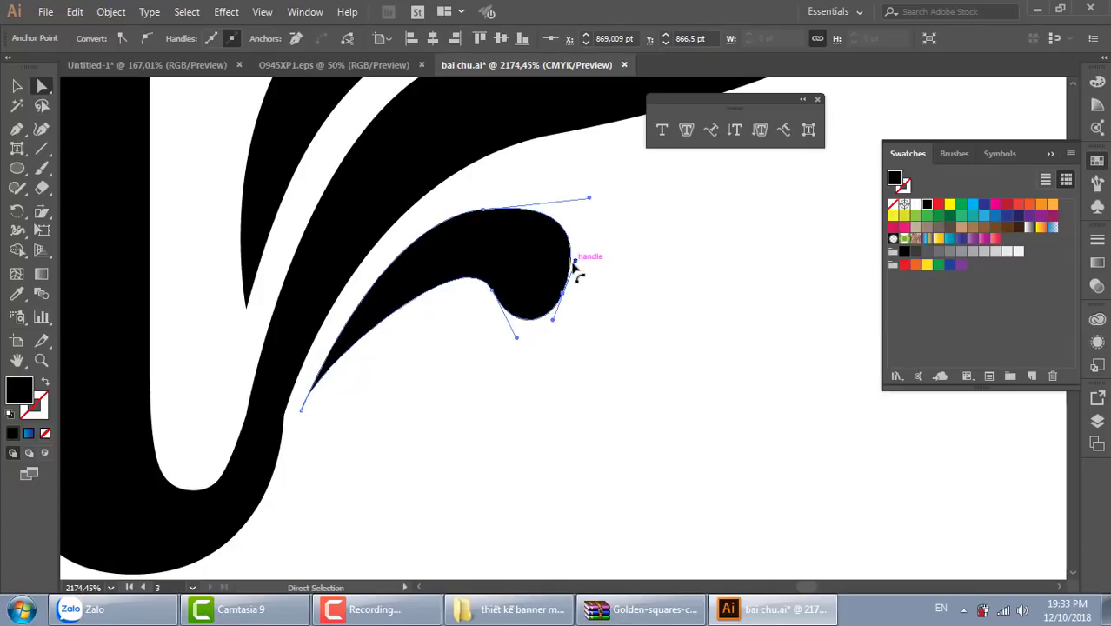
left_click_drag(574, 264, 574, 270)
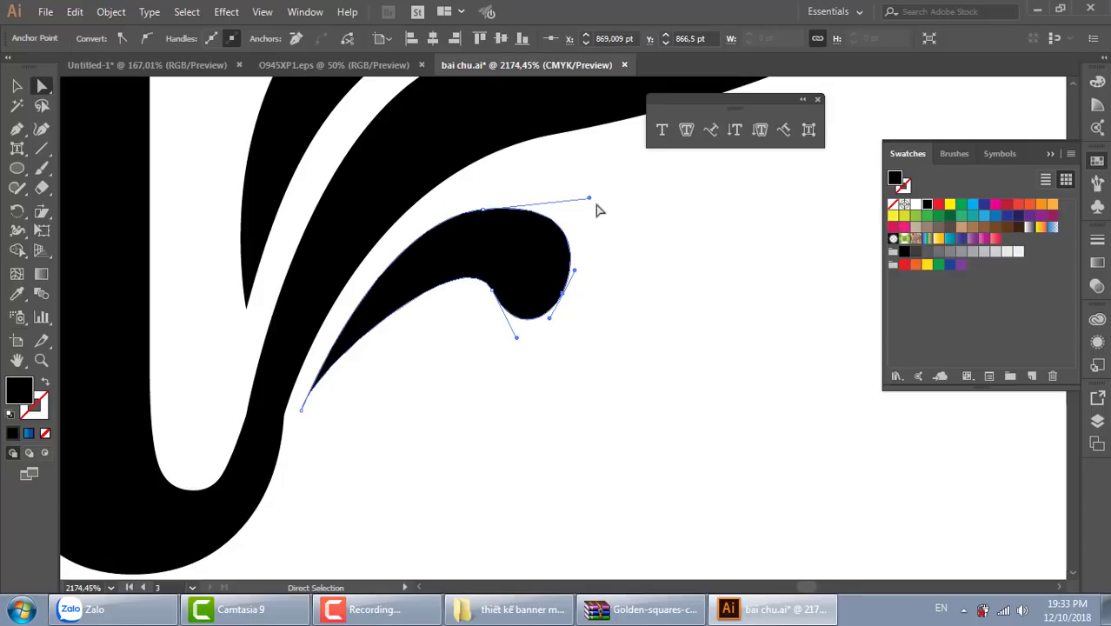
left_click_drag(589, 199, 591, 204)
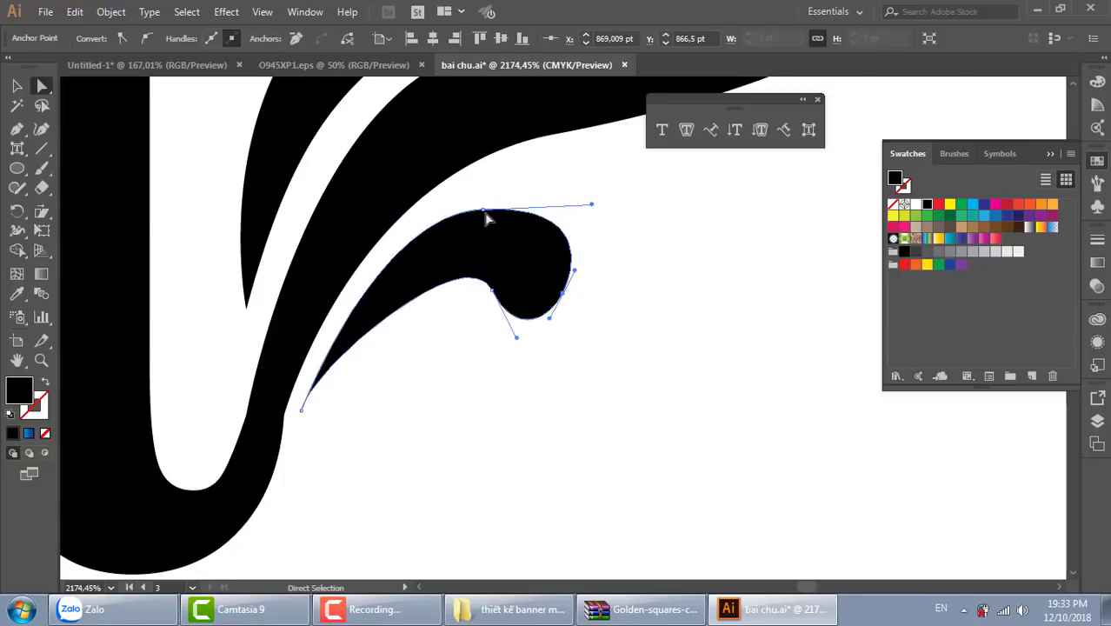
mouse_move(487, 219)
left_mouse_down()
mouse_move(374, 221)
mouse_move(350, 240)
left_mouse_up()
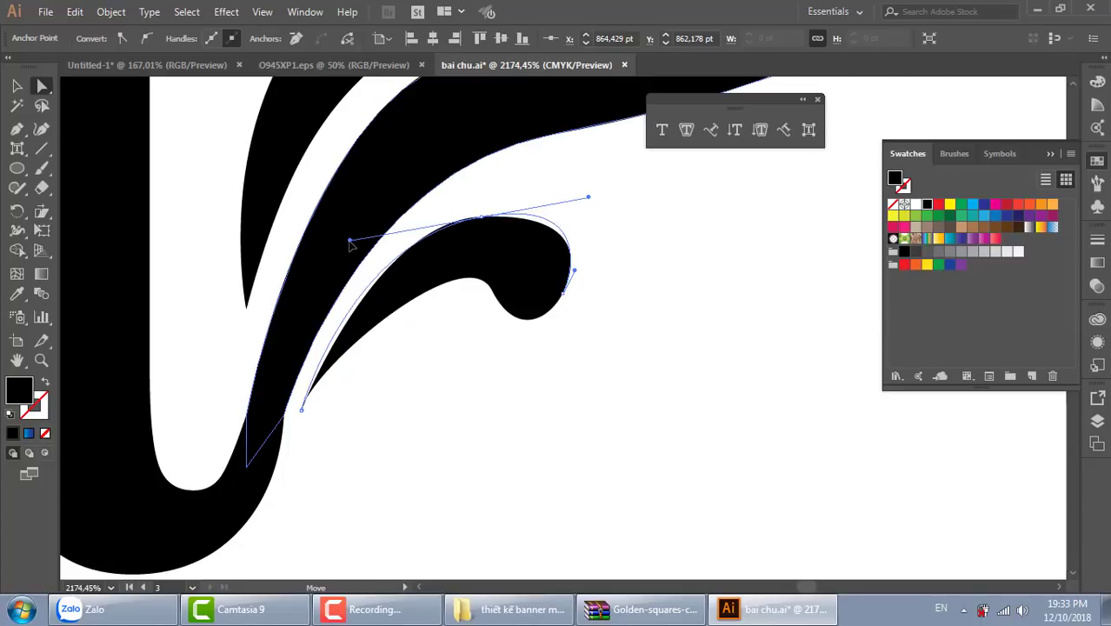
Step: Start a Pen shape covering the p's bowl
left_click(654, 357)
scroll(654, 356, "down", 4)
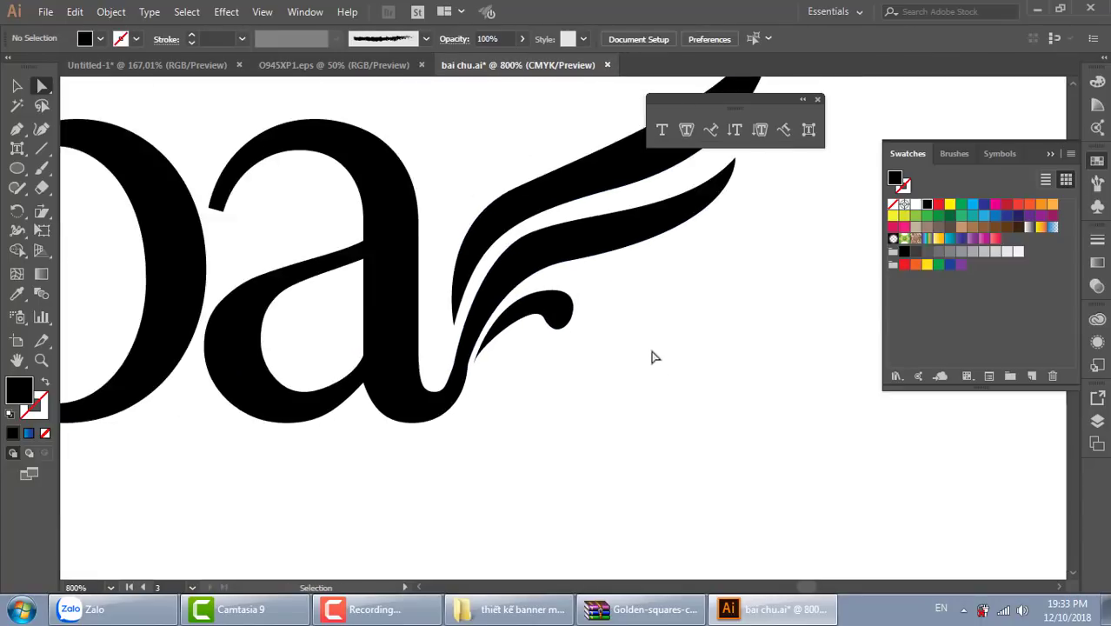
scroll(654, 357, "down", 3)
scroll(654, 356, "down", 2)
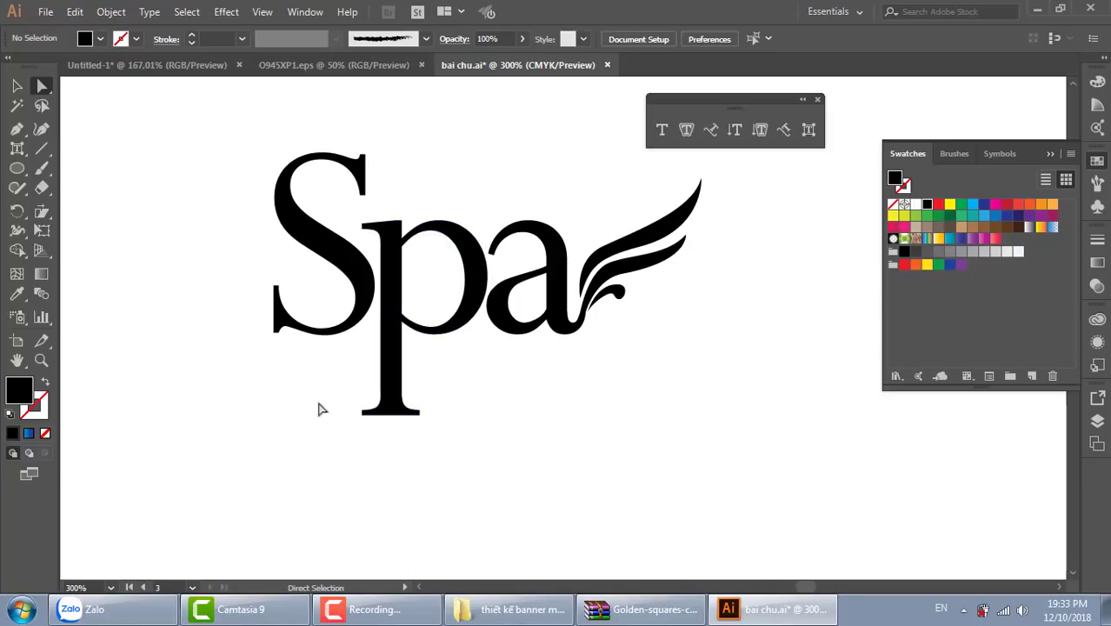
scroll(565, 335, "up", 2)
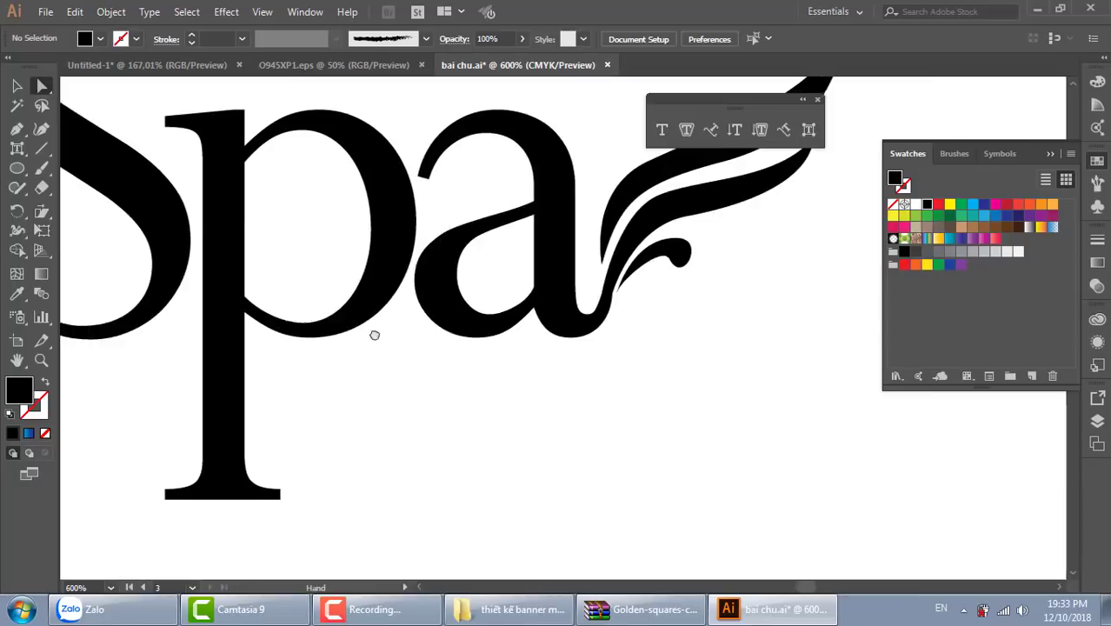
scroll(374, 331, "up", 1)
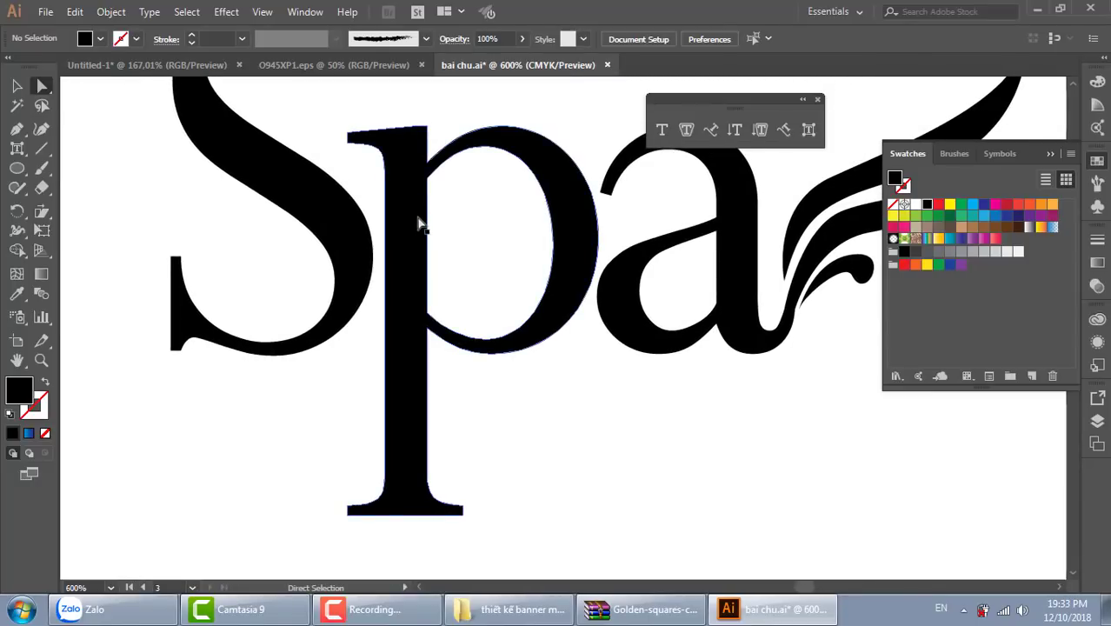
key("p")
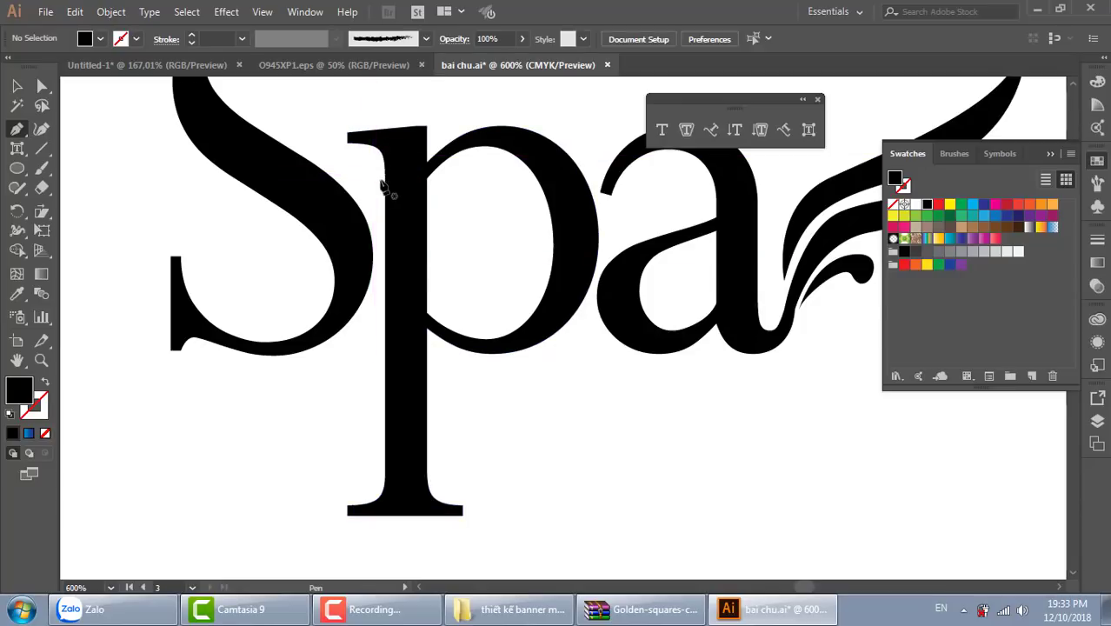
left_click(373, 162)
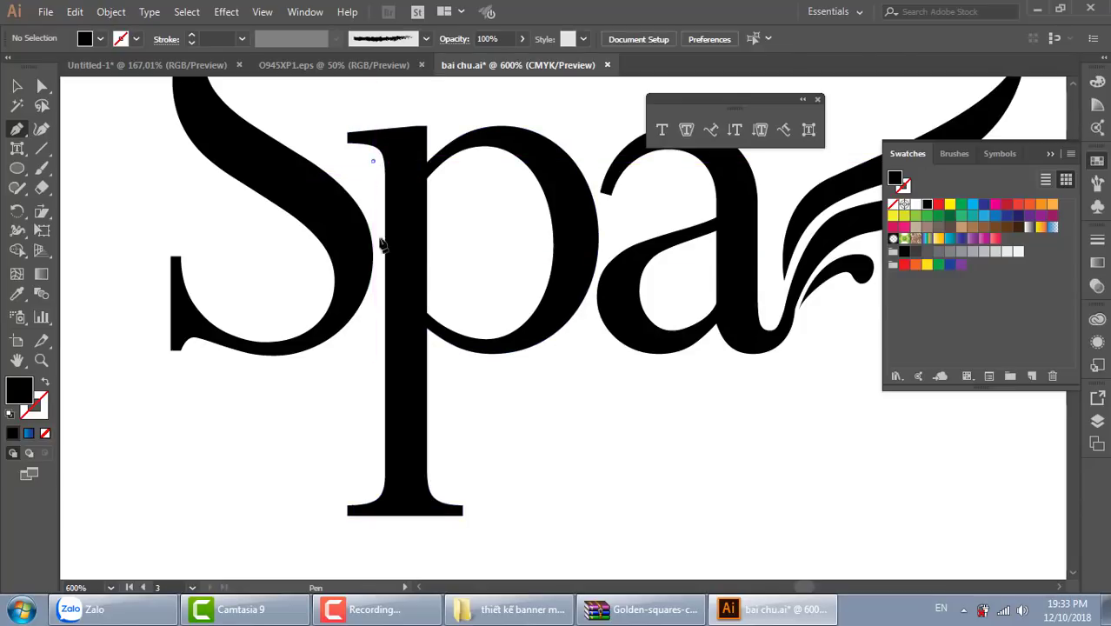
left_click(380, 284)
left_click_drag(440, 173, 485, 162)
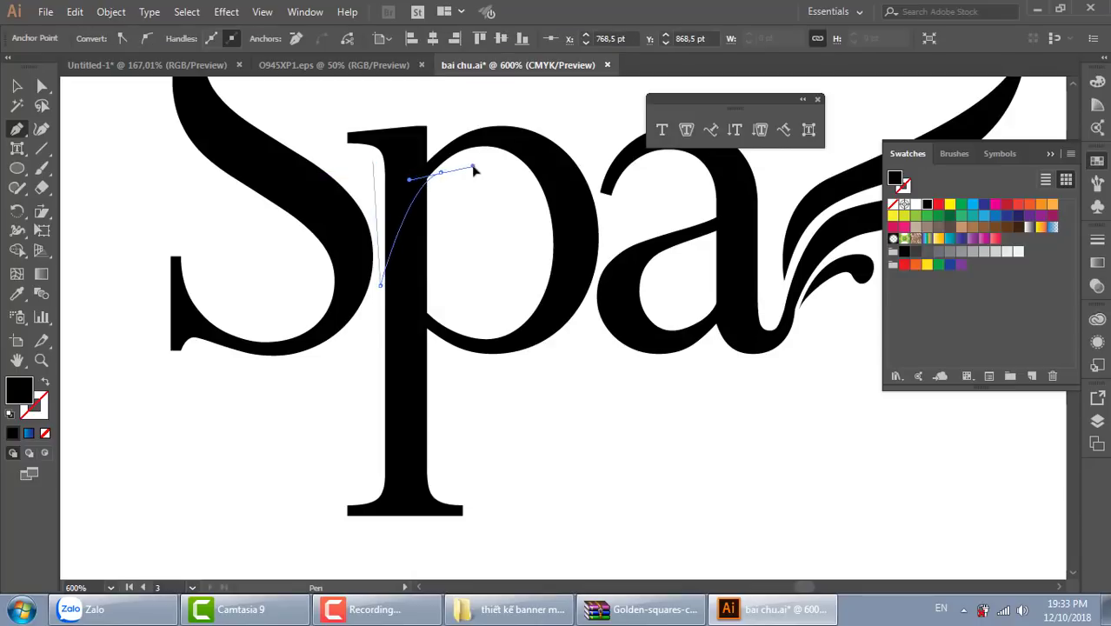
left_click(473, 324)
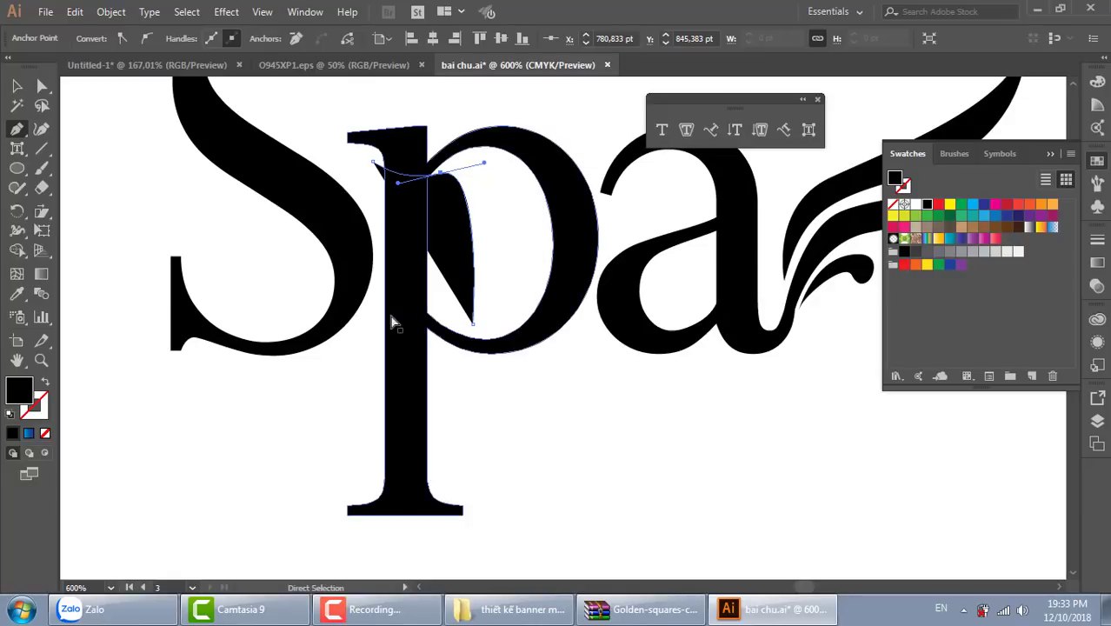
mouse_move(380, 287)
left_mouse_down()
mouse_move(378, 300)
mouse_move(409, 306)
mouse_move(381, 275)
left_mouse_up()
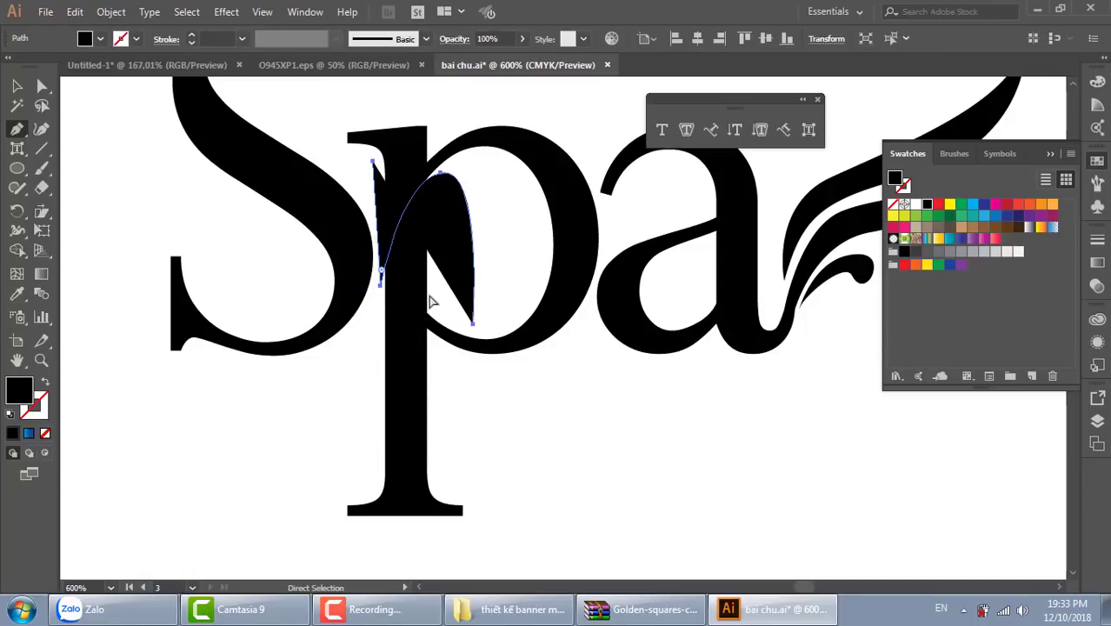
Step: Undo and redraw a closed curved shape over the p bowl
key("ctrl+z")
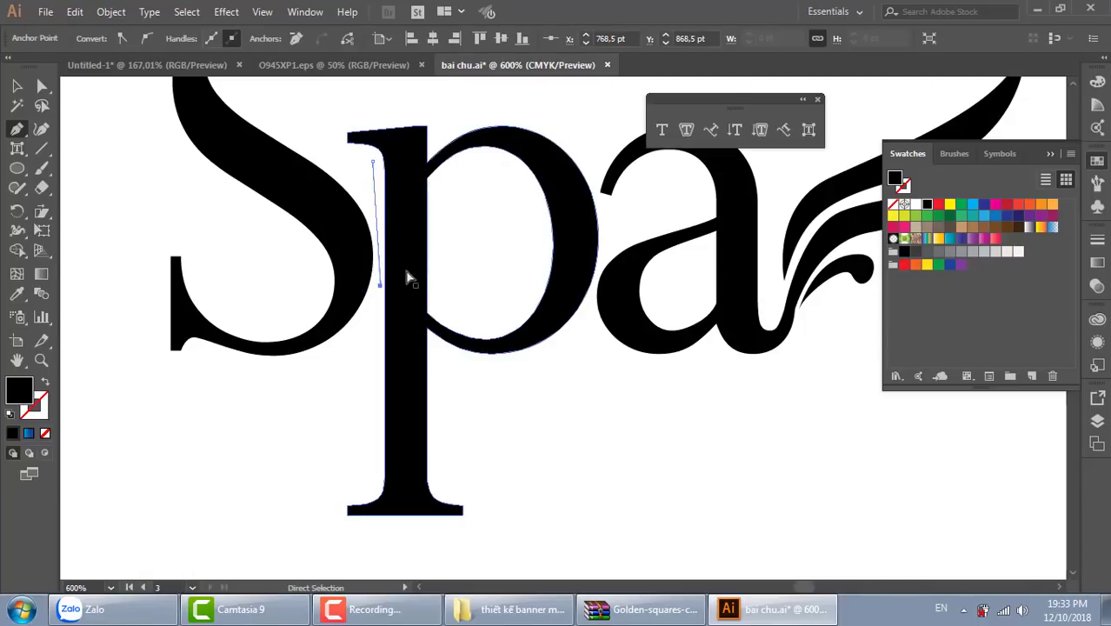
left_click_drag(372, 177, 380, 210)
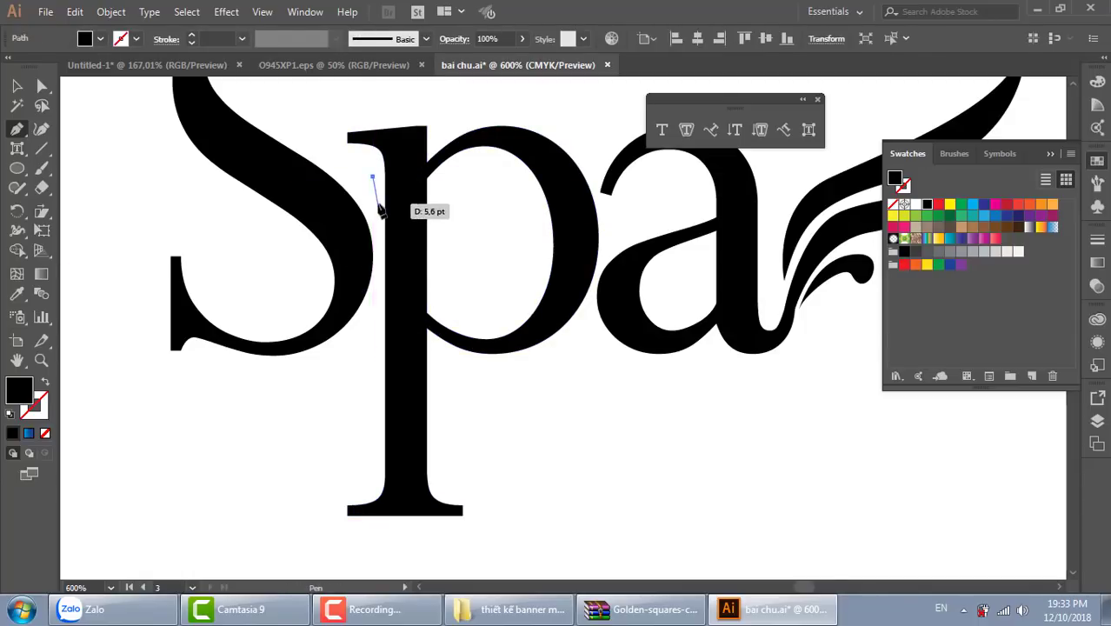
mouse_move(448, 158)
left_mouse_down()
mouse_move(463, 170)
mouse_move(478, 328)
left_mouse_up()
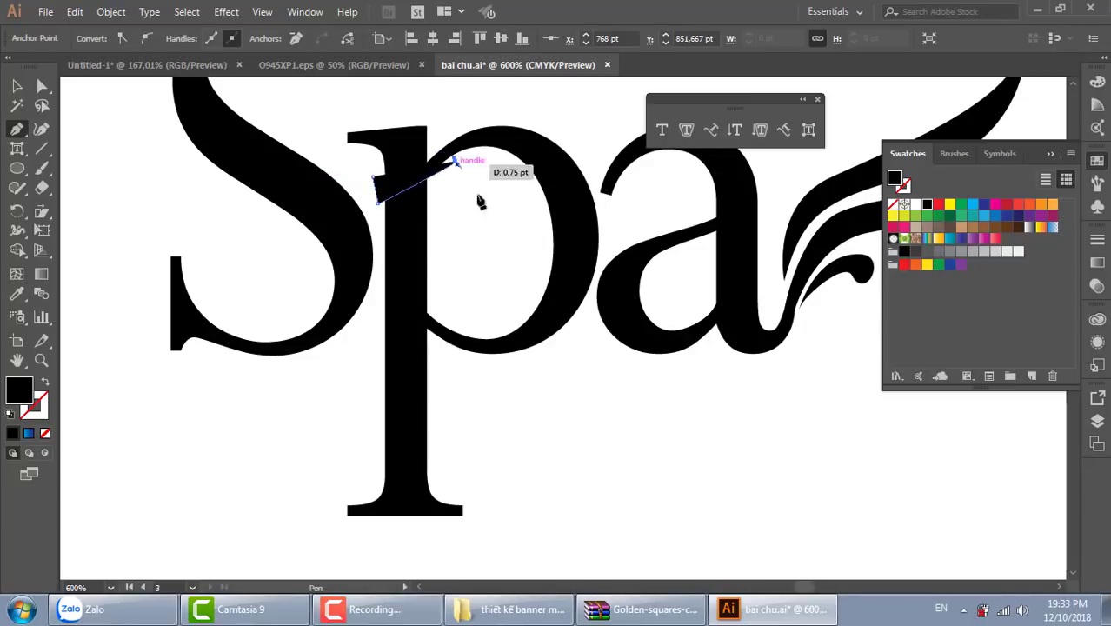
left_click(472, 336)
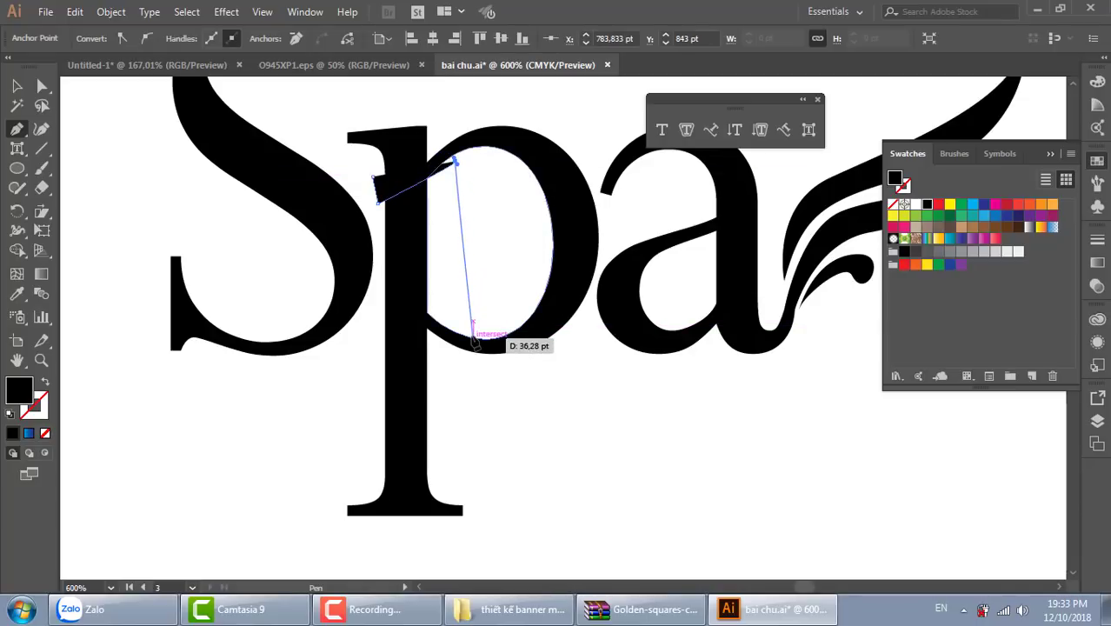
left_click(377, 275)
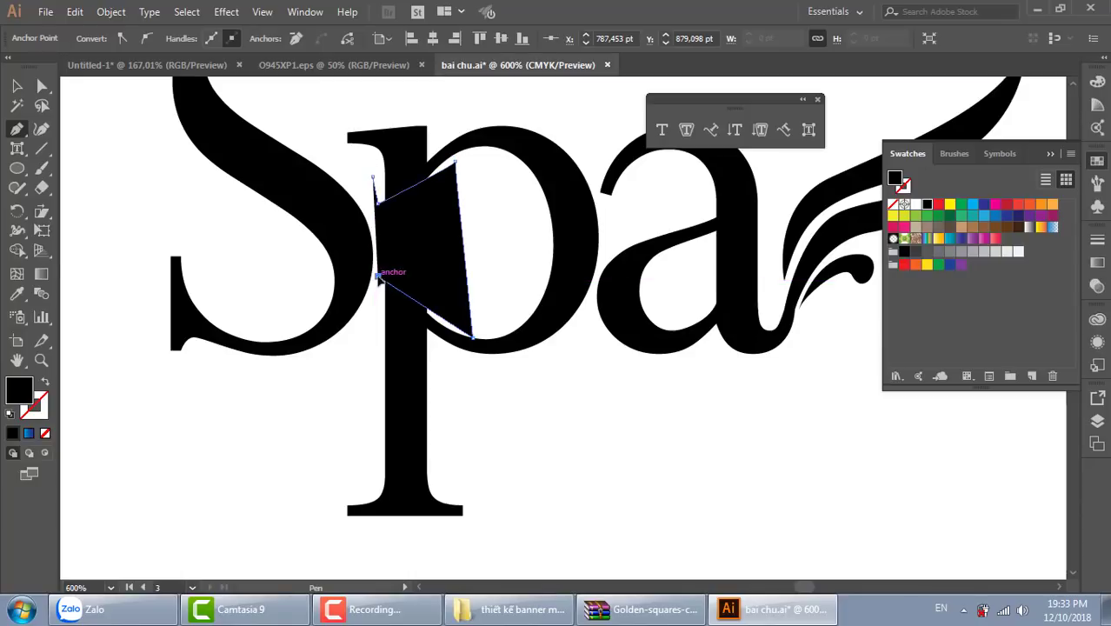
left_click(372, 177)
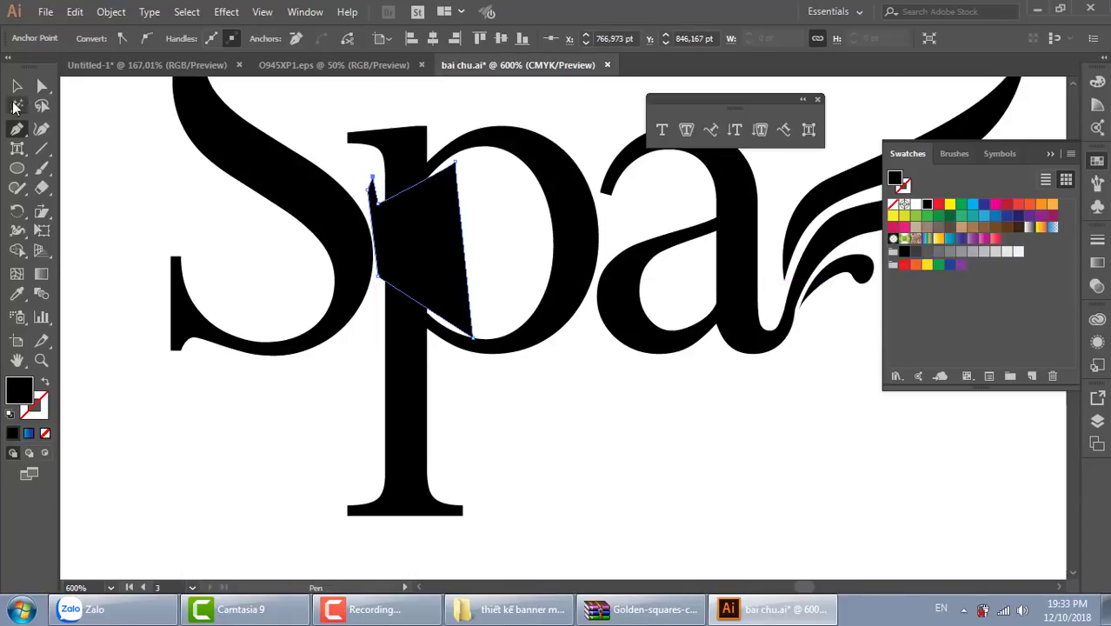
Step: Select the shape with the lettering and Shape Builder-delete the overlap regions to open the p
left_click(17, 85)
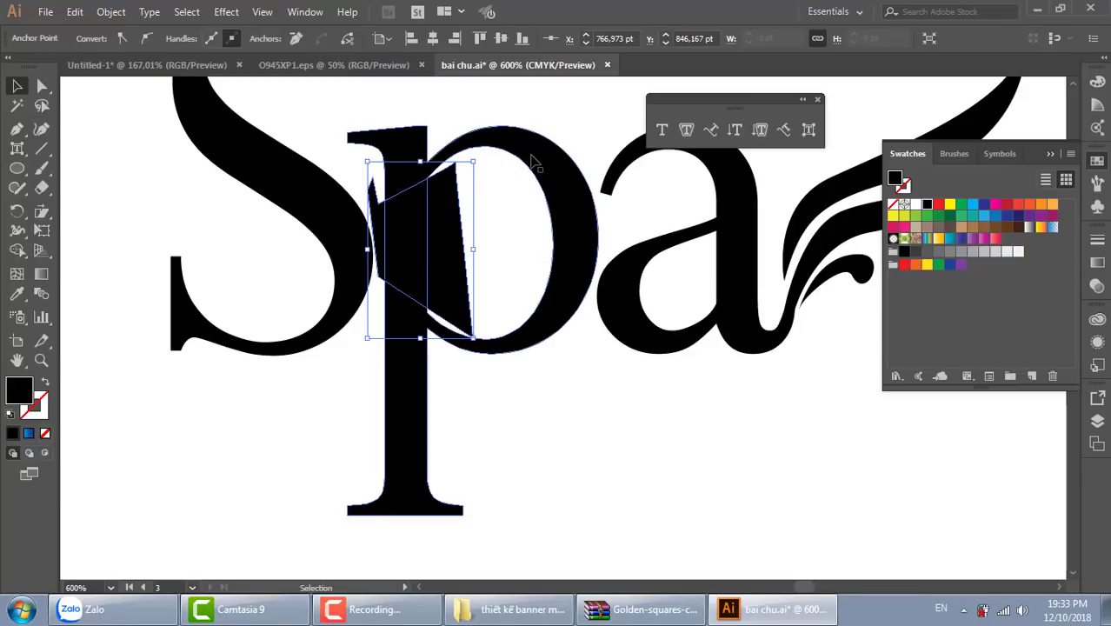
left_click(535, 164)
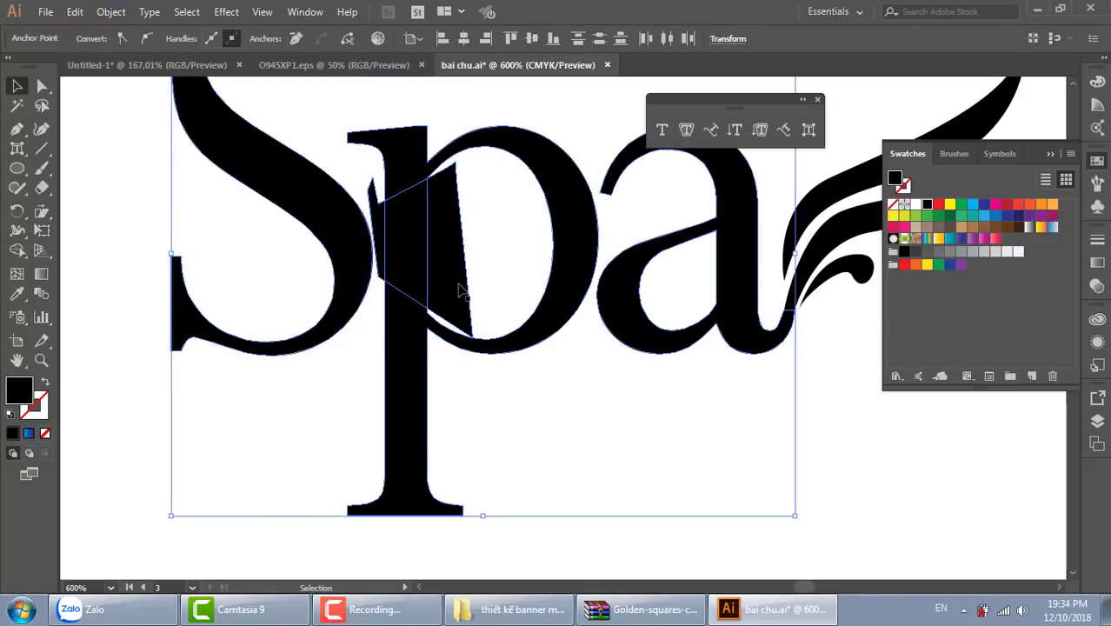
left_click(16, 250)
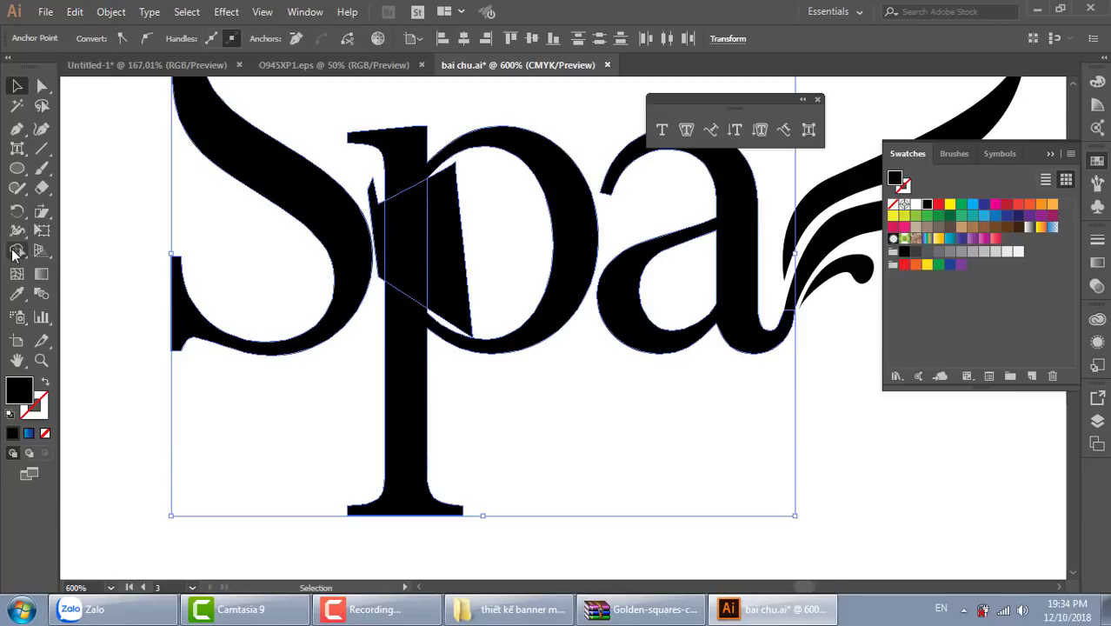
left_click(397, 260, "alt")
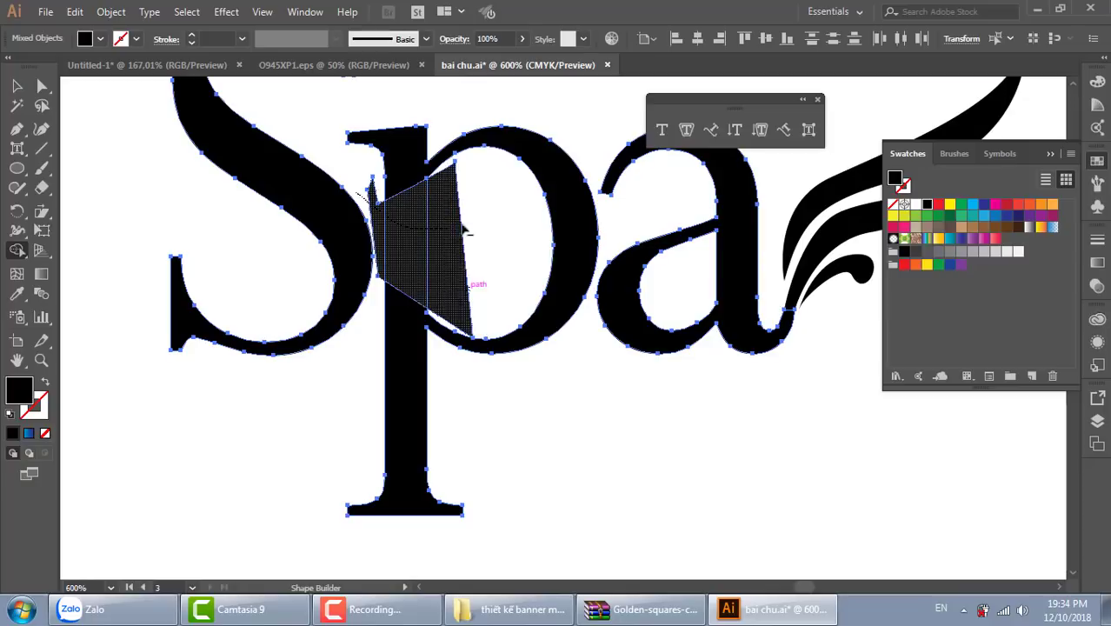
left_click(439, 265, "alt")
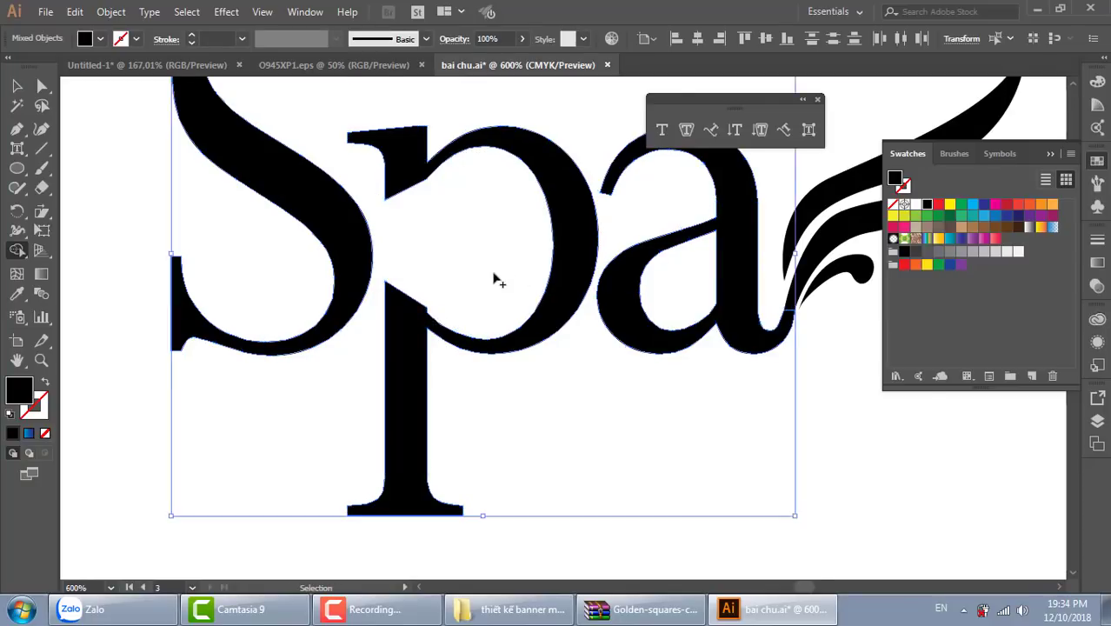
scroll(496, 283, "up", 2)
Step: Delete the extra notch anchors where the p's stem meets its bowl and lower edge
scroll(559, 324, "up", 1)
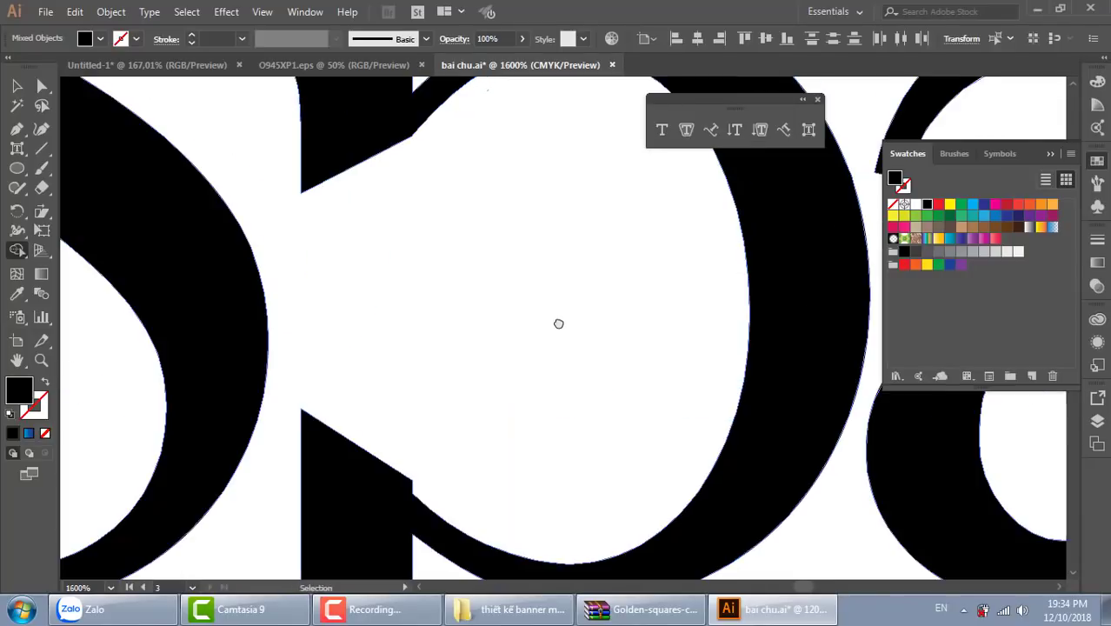
key("p")
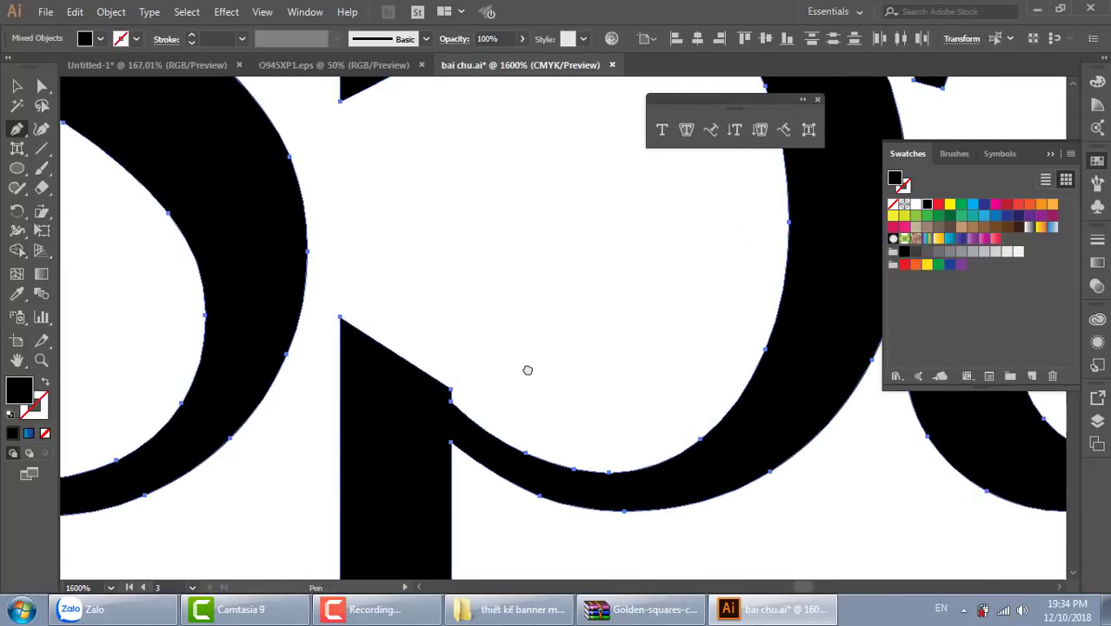
left_click(451, 397)
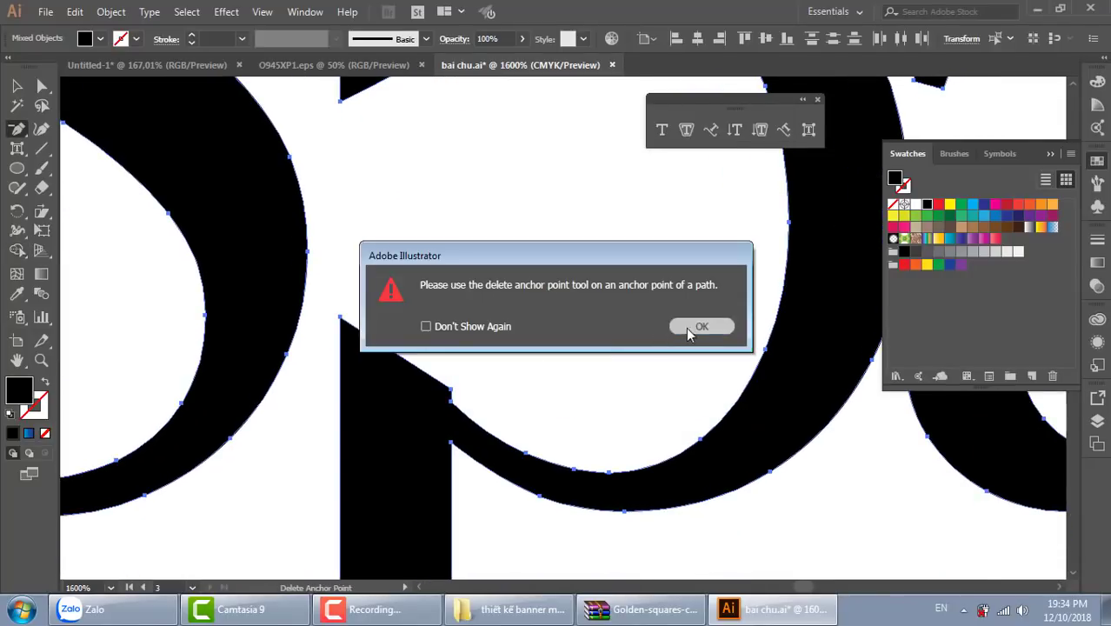
left_click(704, 325)
left_click(452, 390)
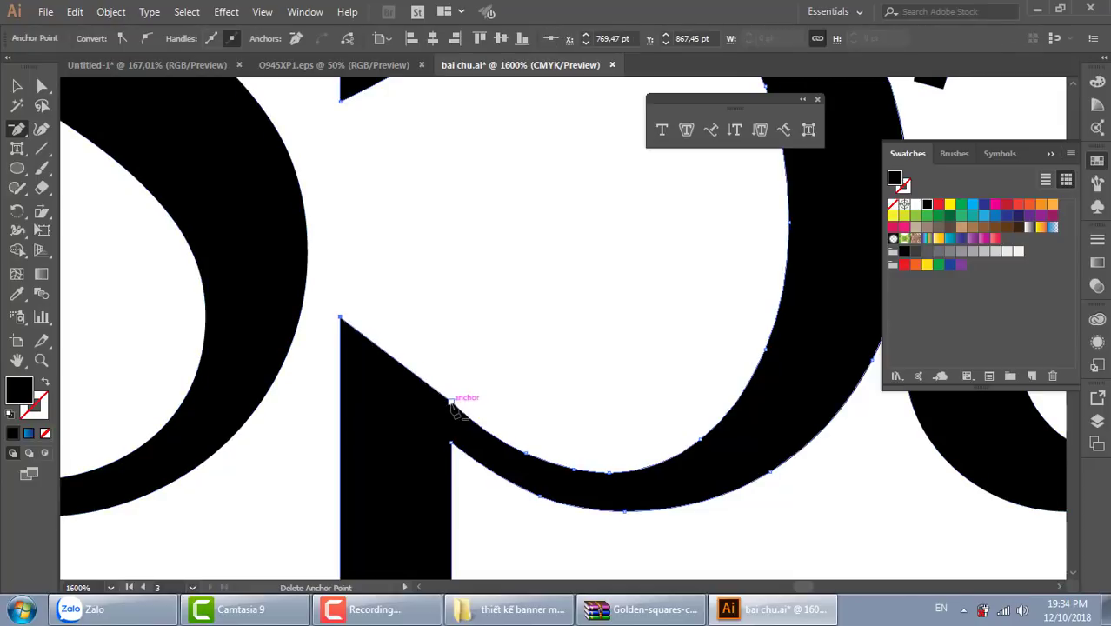
left_click(452, 402)
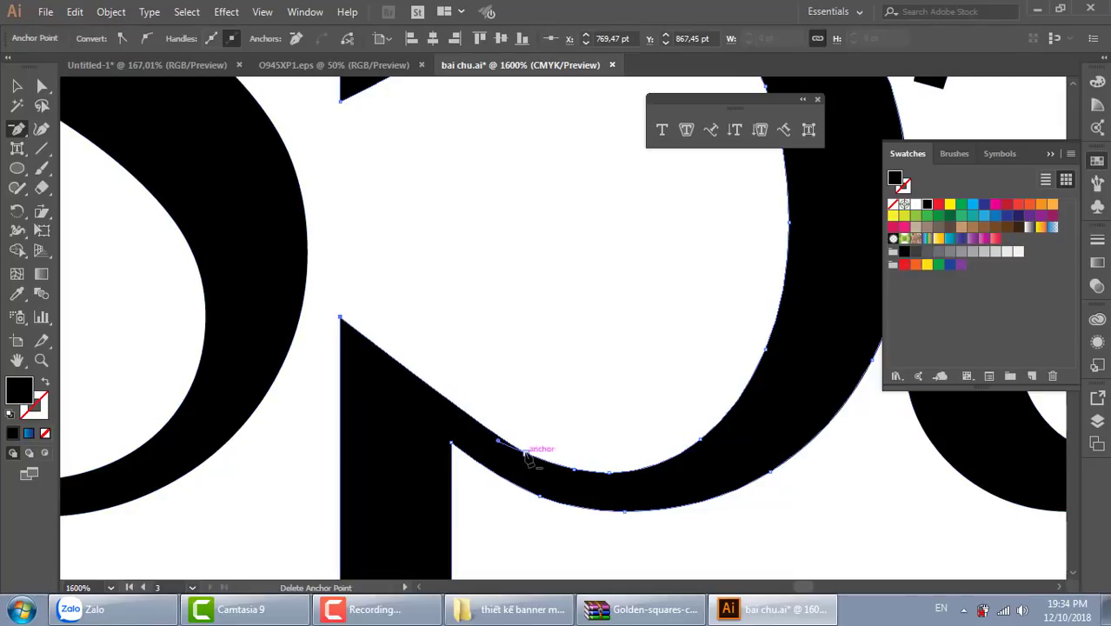
left_click(530, 453)
Step: Reshape the p's lower curve, diagonal edge and lower-left corner with Direct Selection
left_click(42, 85)
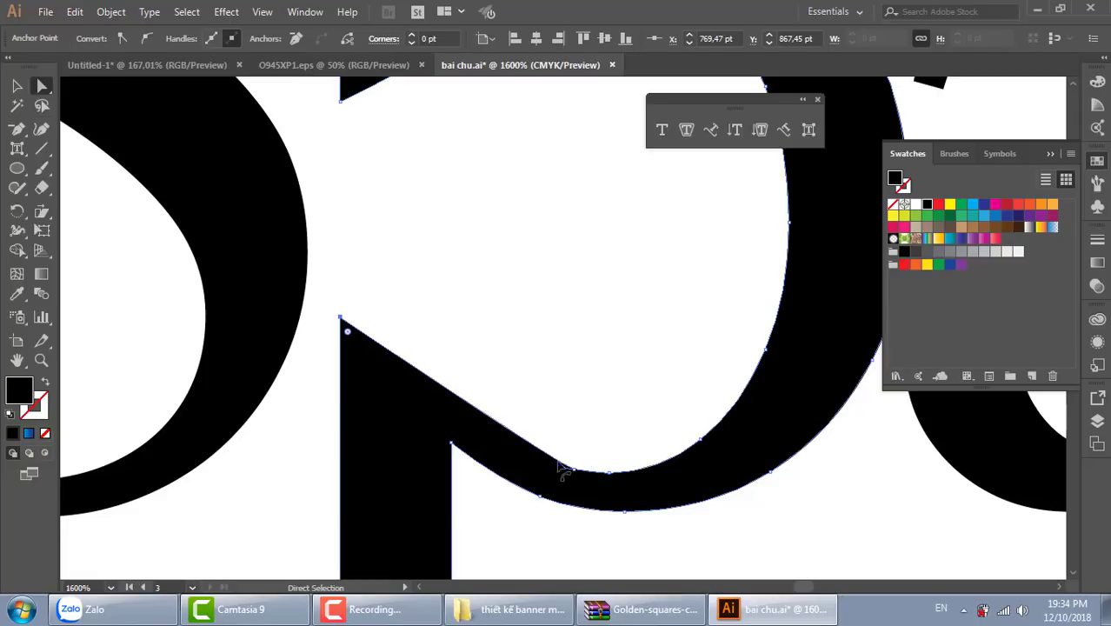
left_click_drag(561, 469, 468, 439)
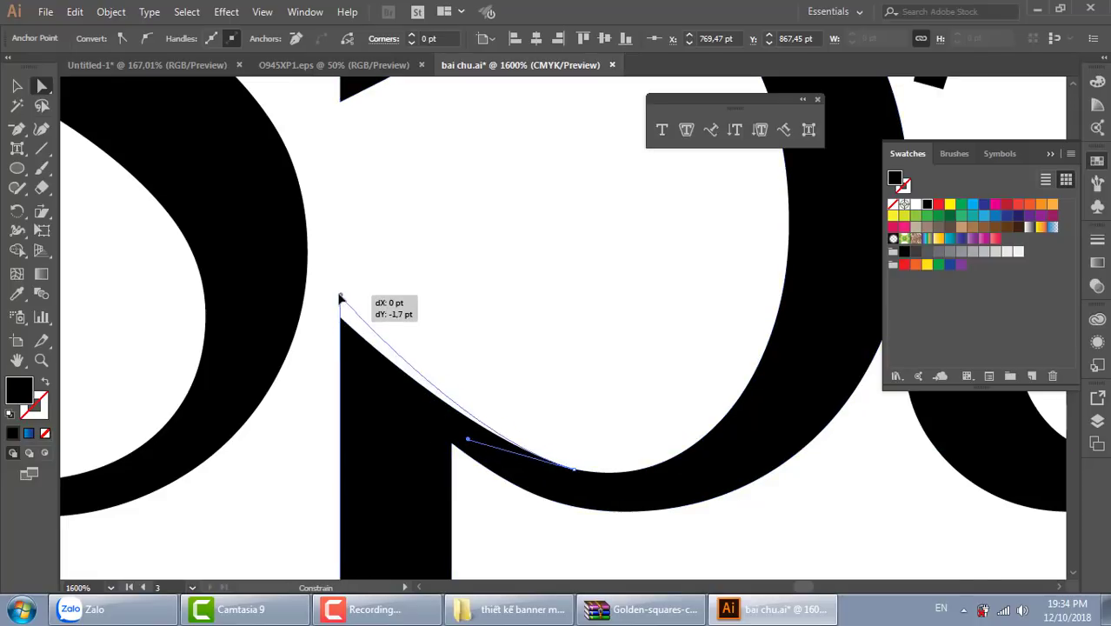
left_click_drag(341, 319, 341, 296)
left_click_drag(543, 179, 501, 410)
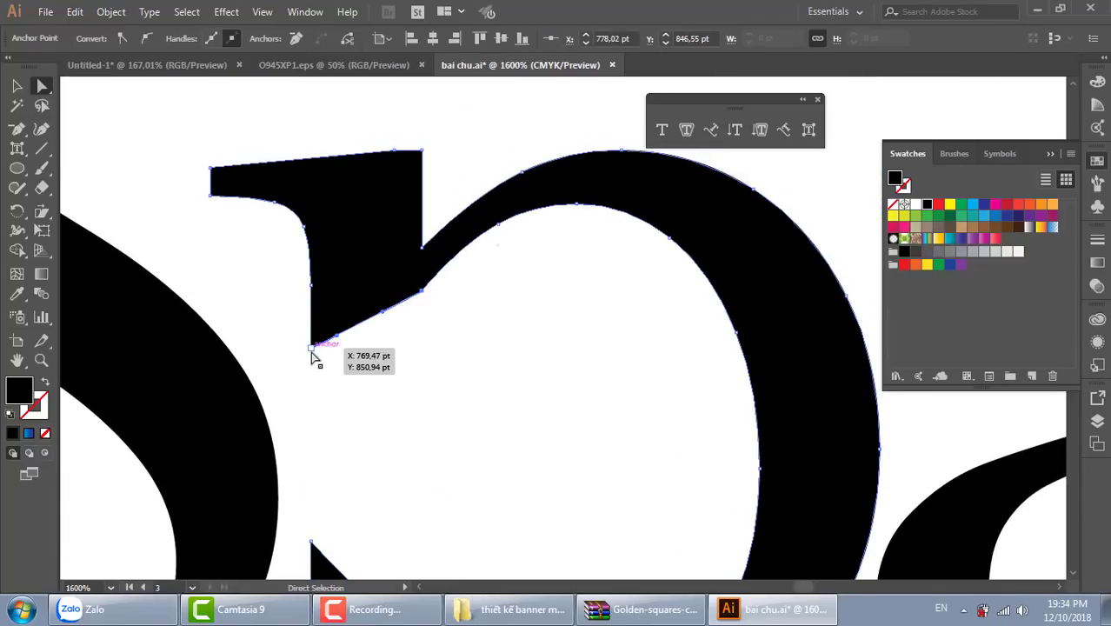
left_click_drag(304, 347, 302, 431)
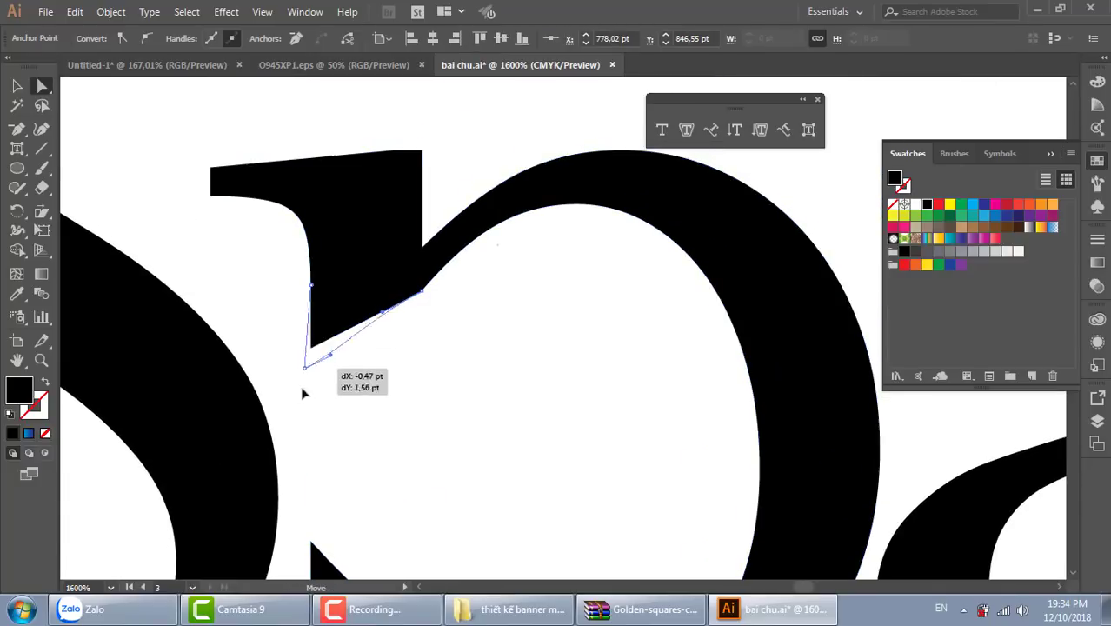
Step: Remove the inner diagonal's anchor and bend the inner stroke into a smooth curve
key("p")
left_click(420, 291)
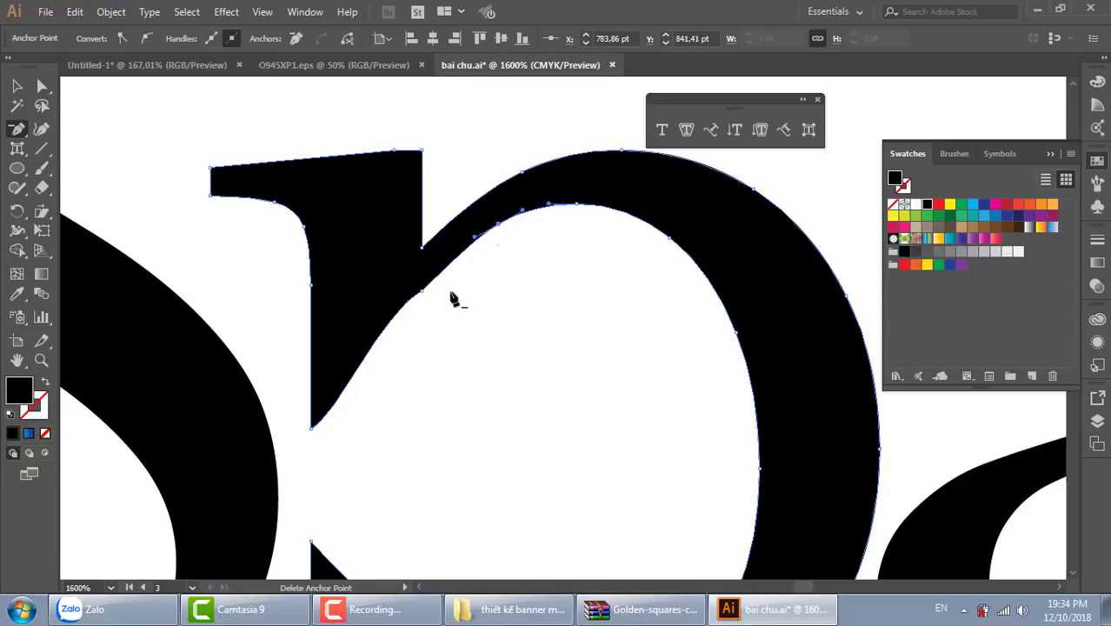
left_click(424, 292)
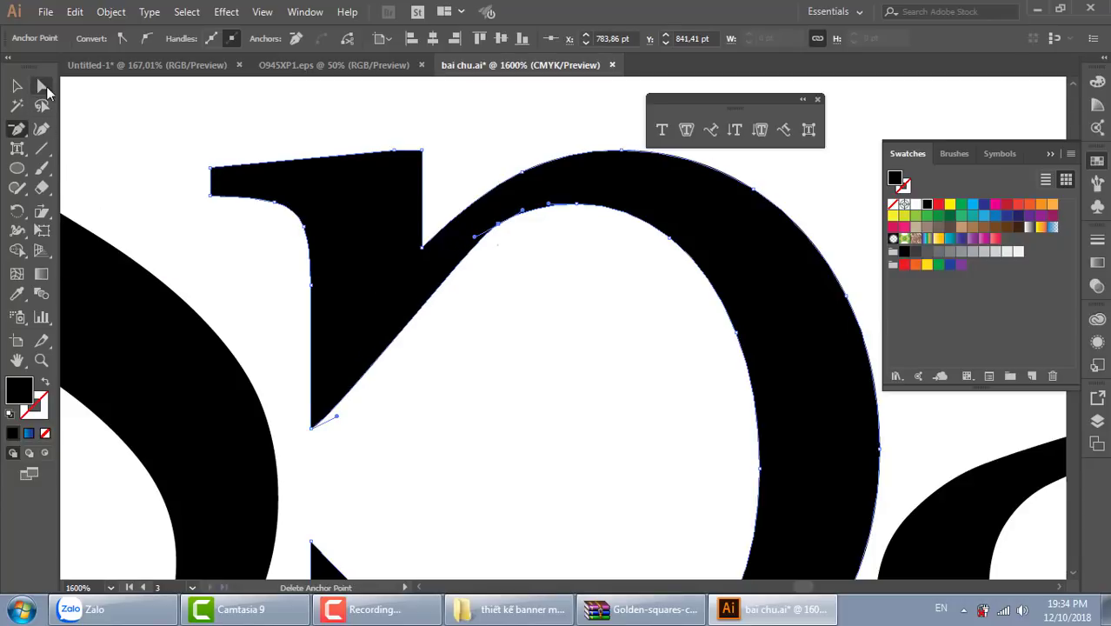
left_click(42, 87)
left_click_drag(475, 239, 414, 270)
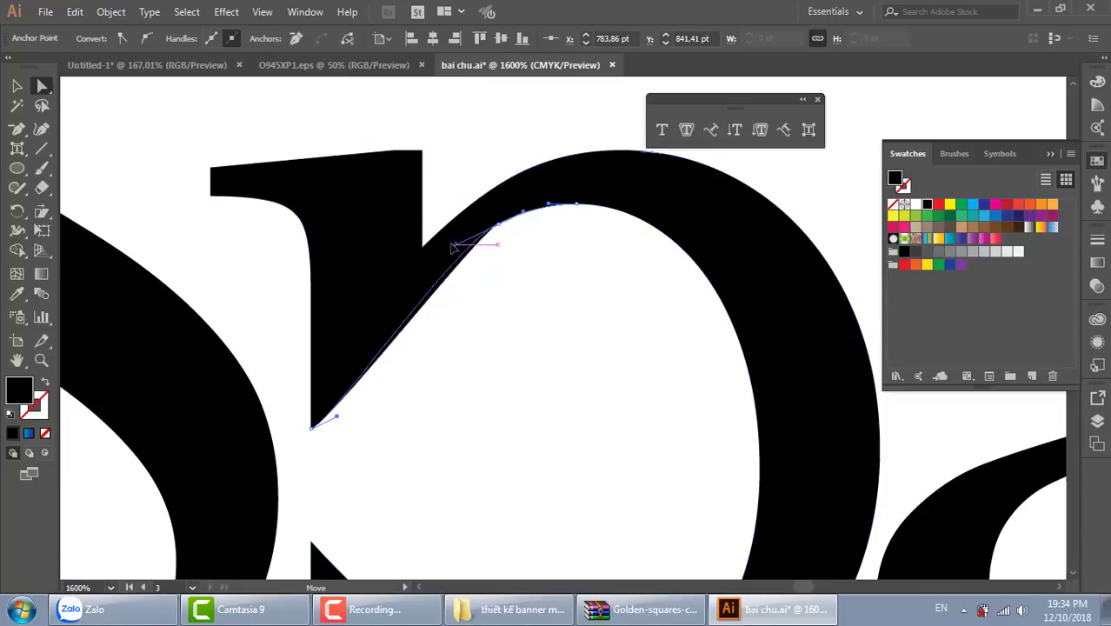
Step: Round the p stem's top-right corner with the live-corner widget, then view the whole Spa logo
left_click(423, 153)
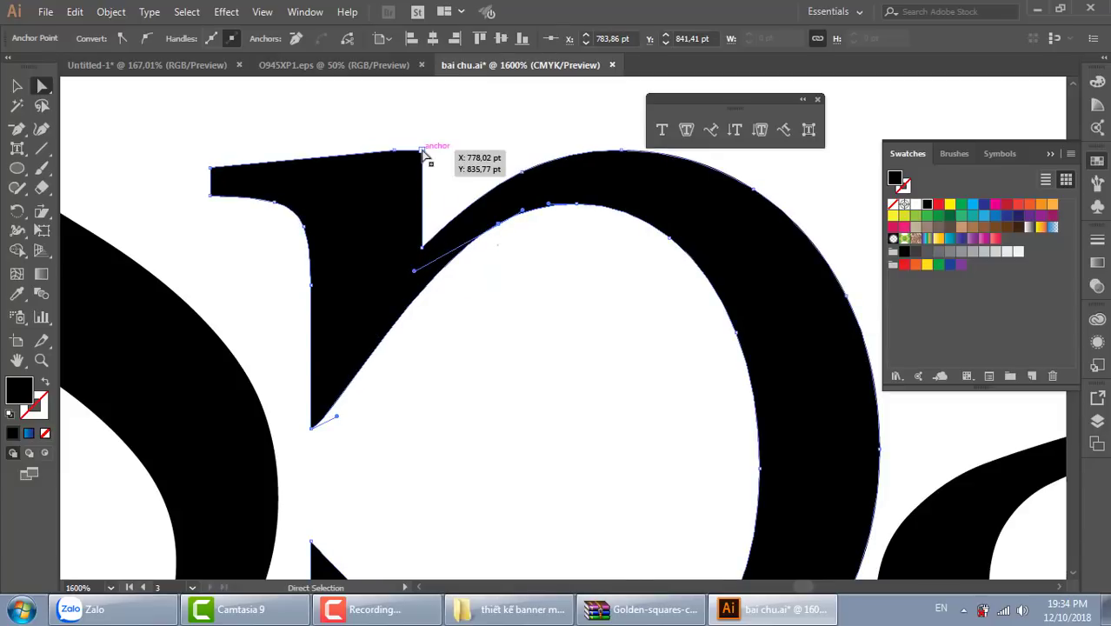
left_click_drag(411, 162, 364, 228)
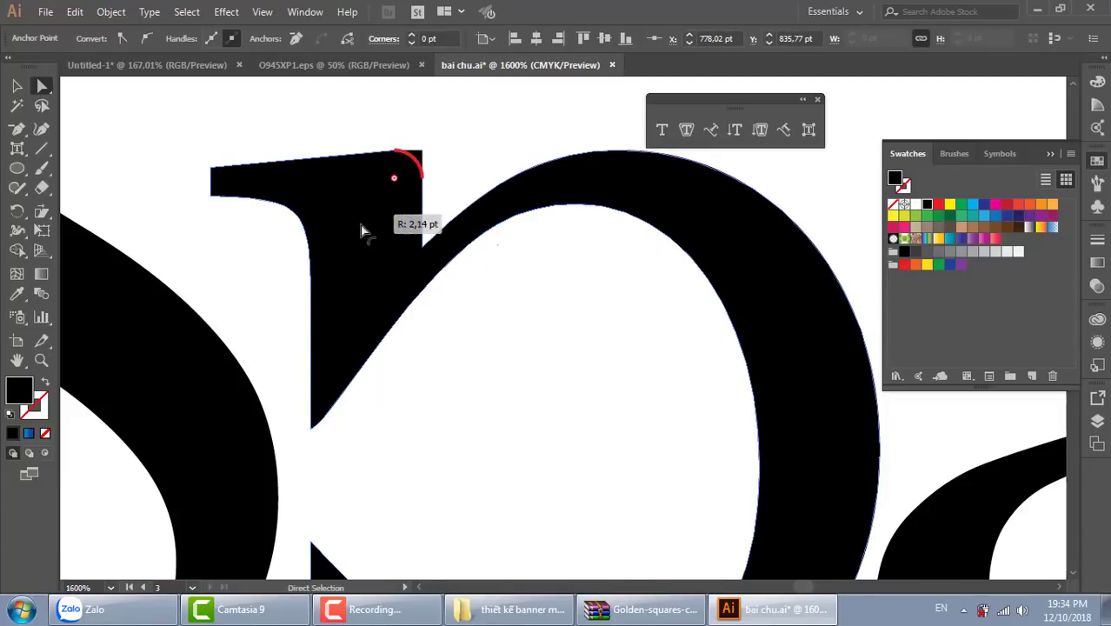
left_click(448, 124)
key("ctrl+minus")
key("ctrl+minus")
key("ctrl+minus")
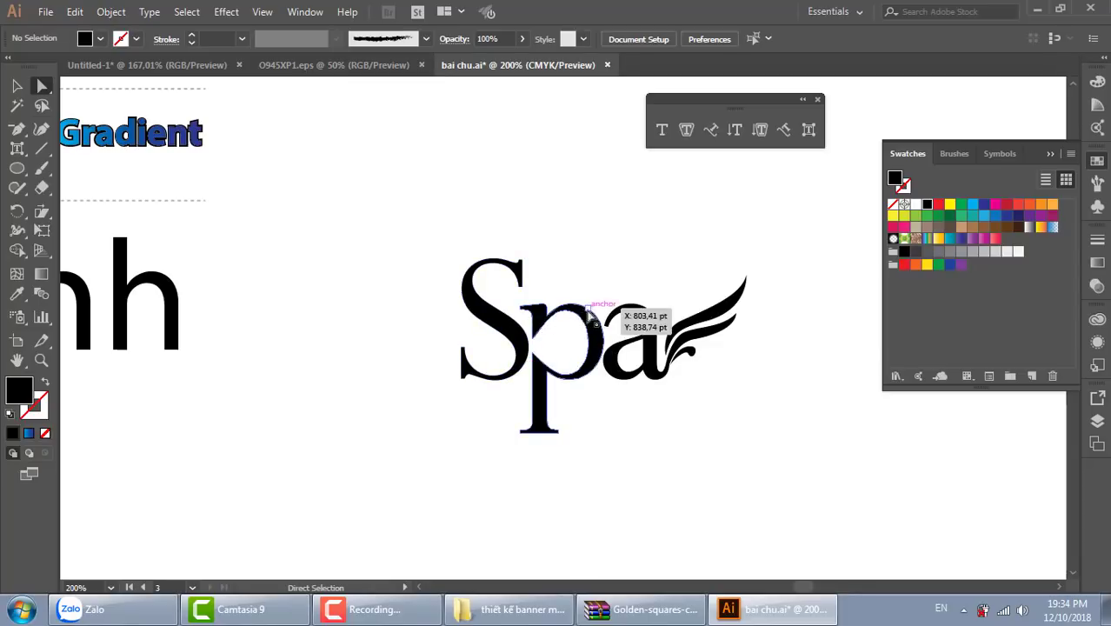
Step: Type the tagline 'thương hieu viet' and tuck it under the Spa logo beside the p's stem
left_click_drag(640, 439, 480, 405)
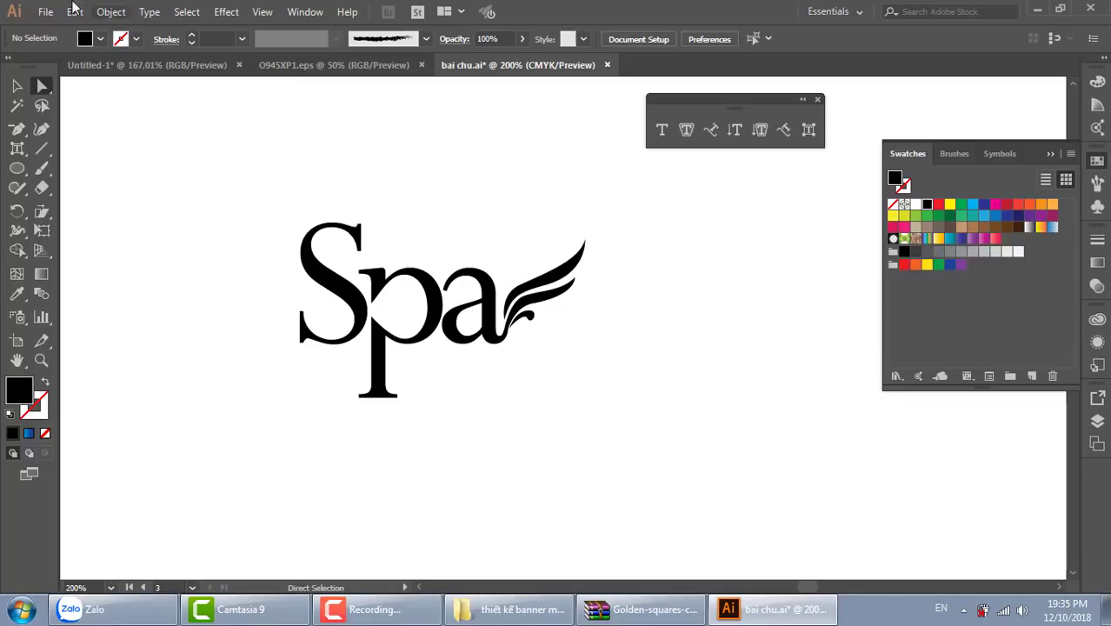
left_click(662, 131)
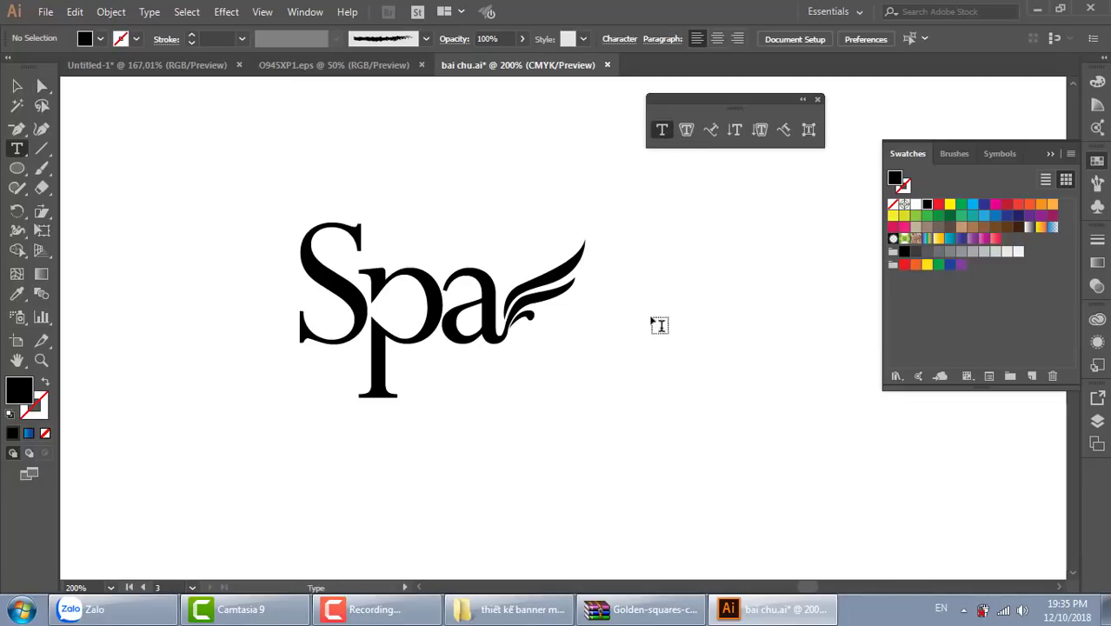
left_click(631, 329)
type("thuơ")
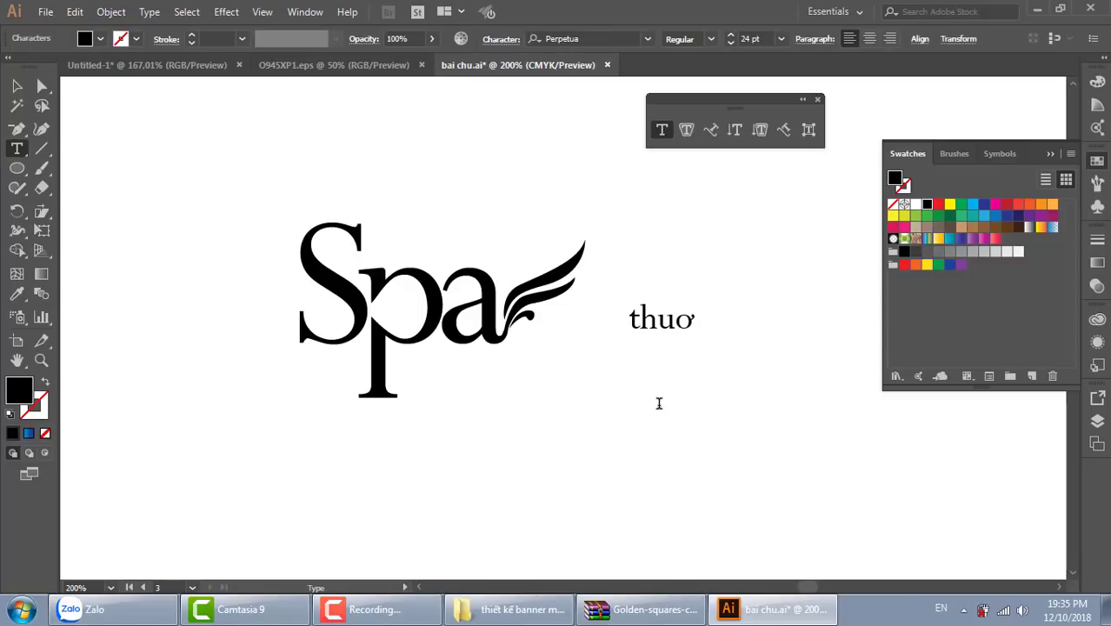
type("ng hieu viet")
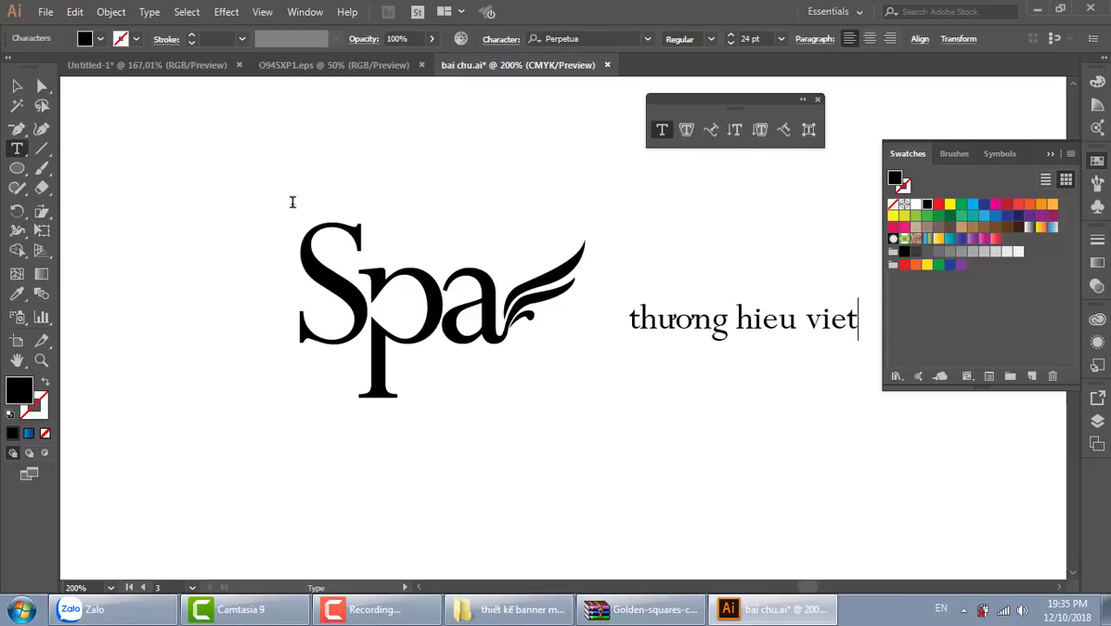
key("Escape")
mouse_move(701, 329)
left_mouse_down()
mouse_move(490, 381)
mouse_move(467, 372)
left_mouse_up()
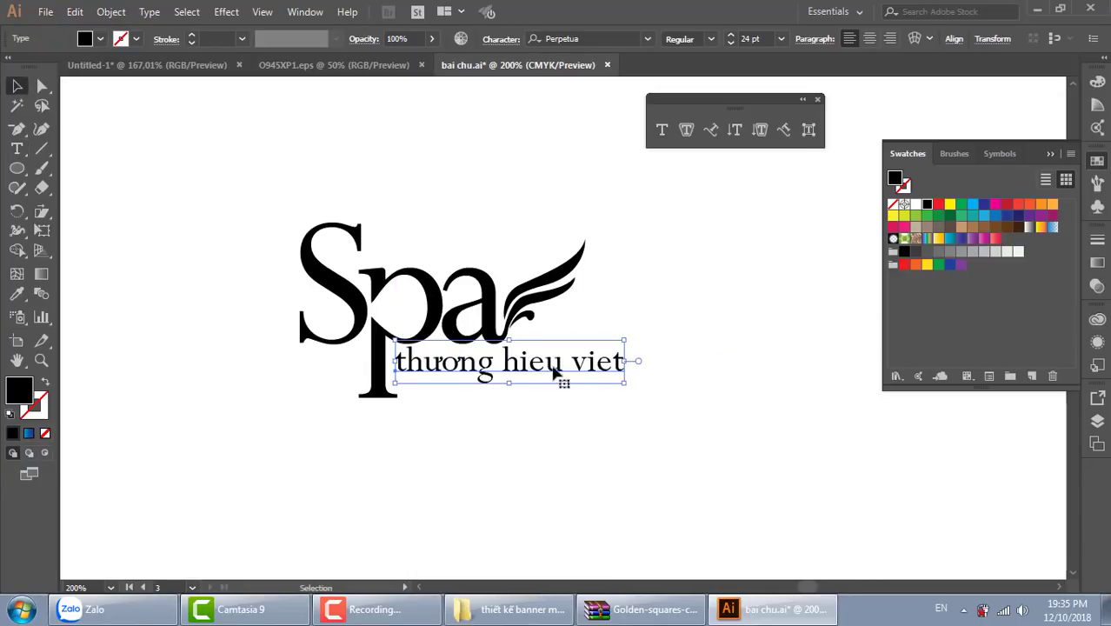
left_click_drag(565, 375, 566, 380)
left_click(616, 420)
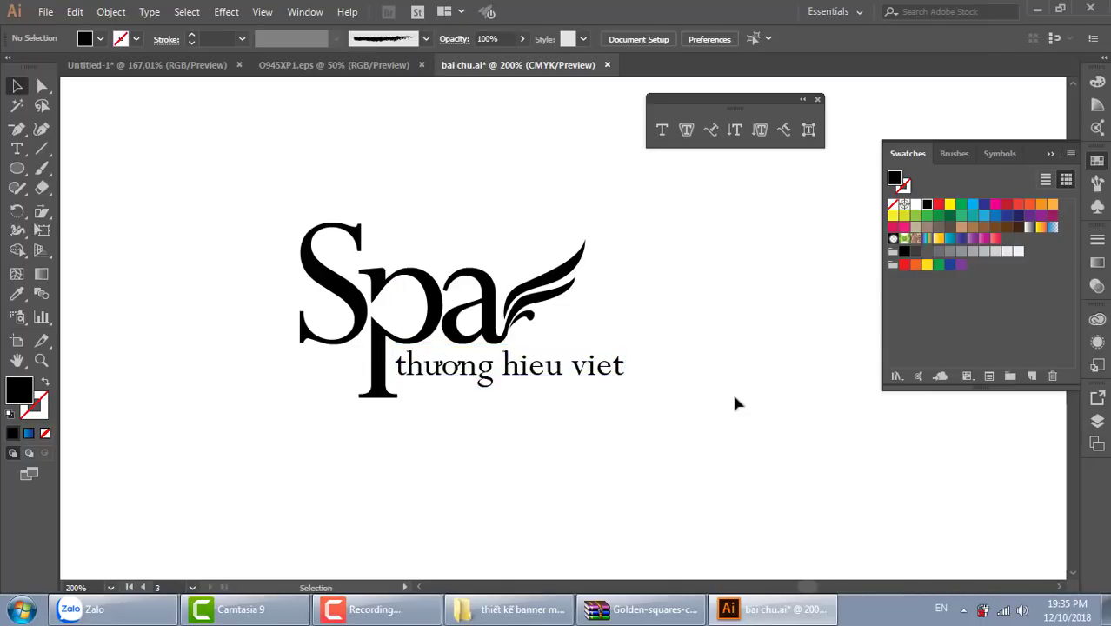
left_click_drag(757, 397, 669, 394)
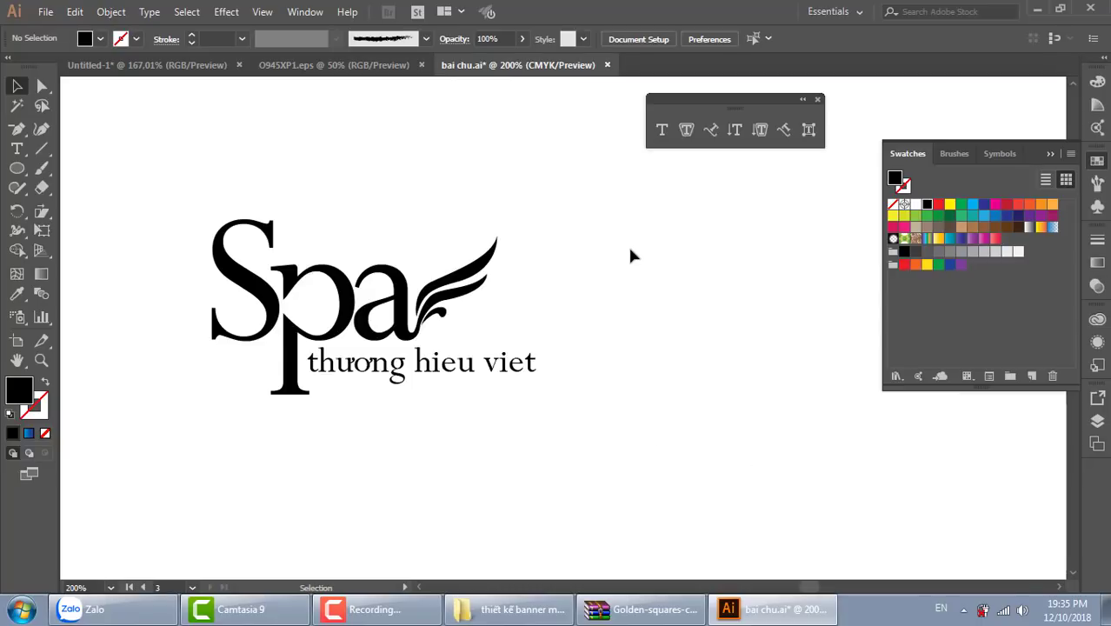
Step: Type 'SR' right of the Spa logo and enlarge it to large 90.28 pt lettering
key("t")
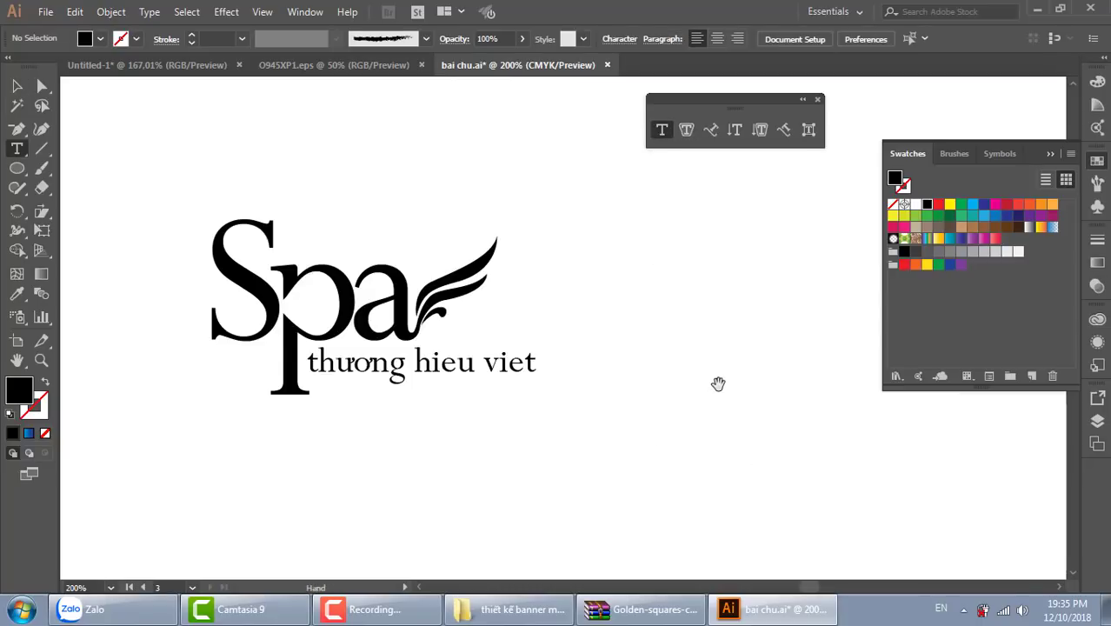
left_click_drag(718, 385, 597, 343)
left_click(722, 361)
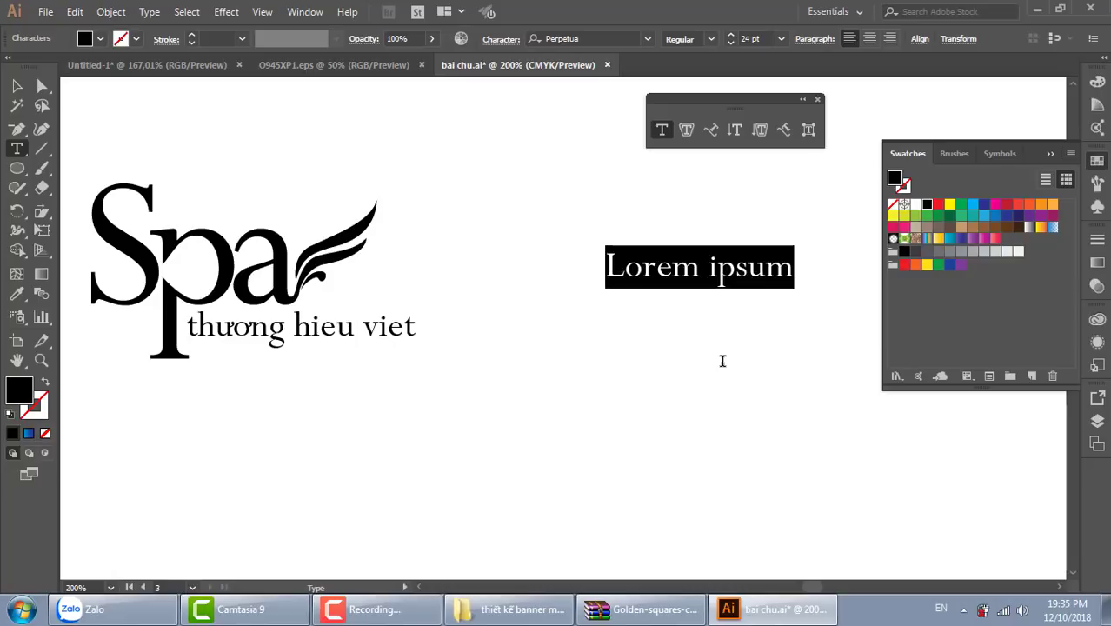
key("BackSpace")
type("S")
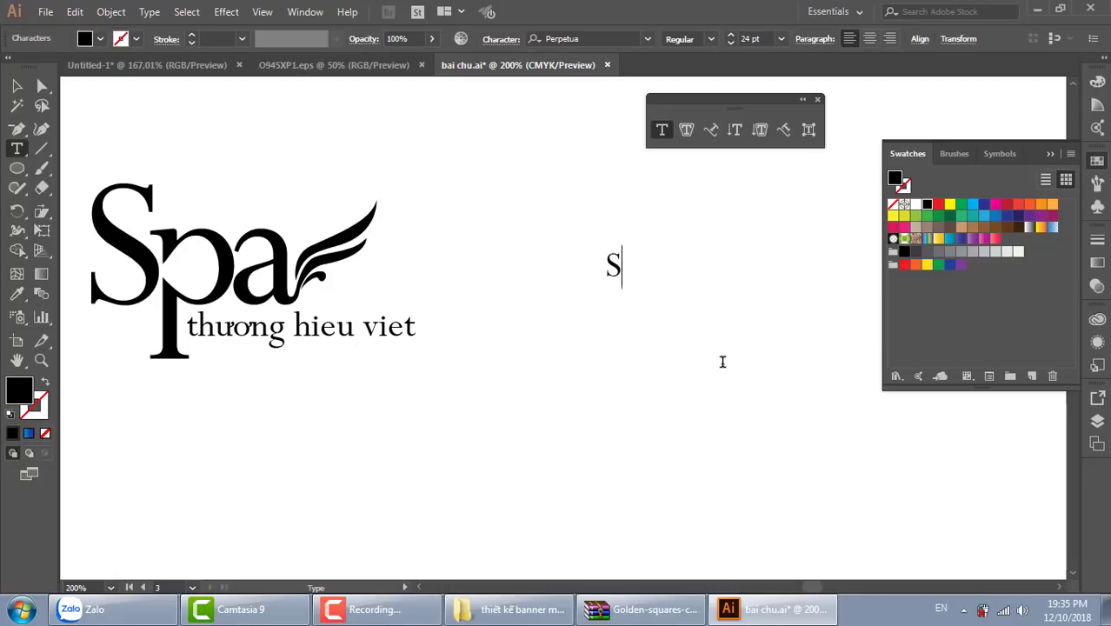
type("R")
left_click(18, 88)
left_click_drag(648, 287, 814, 407)
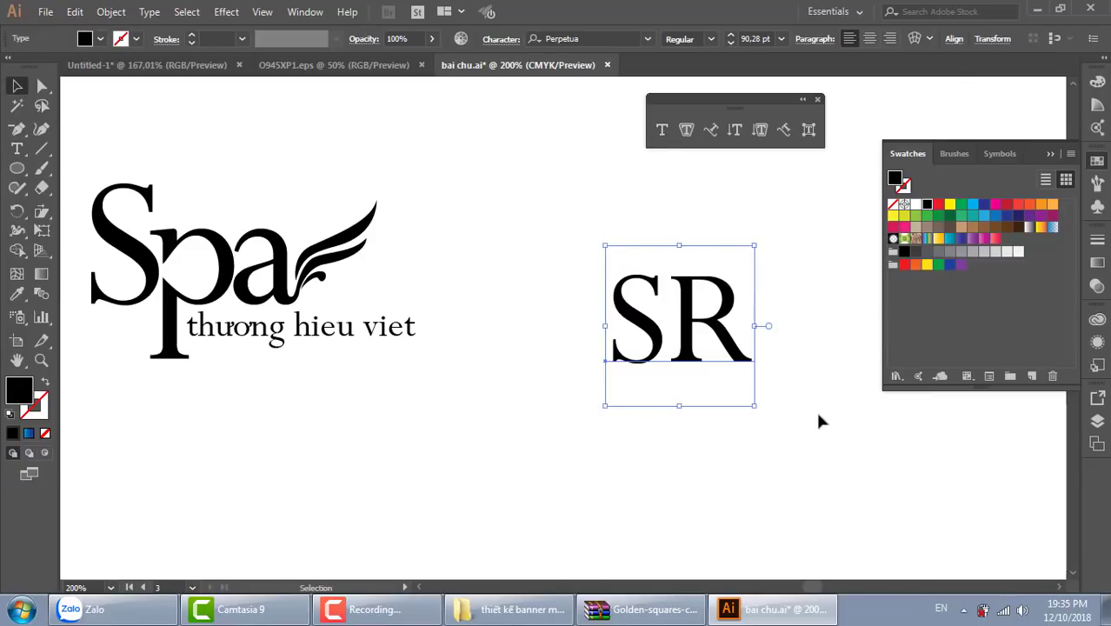
key("ctrl+equal")
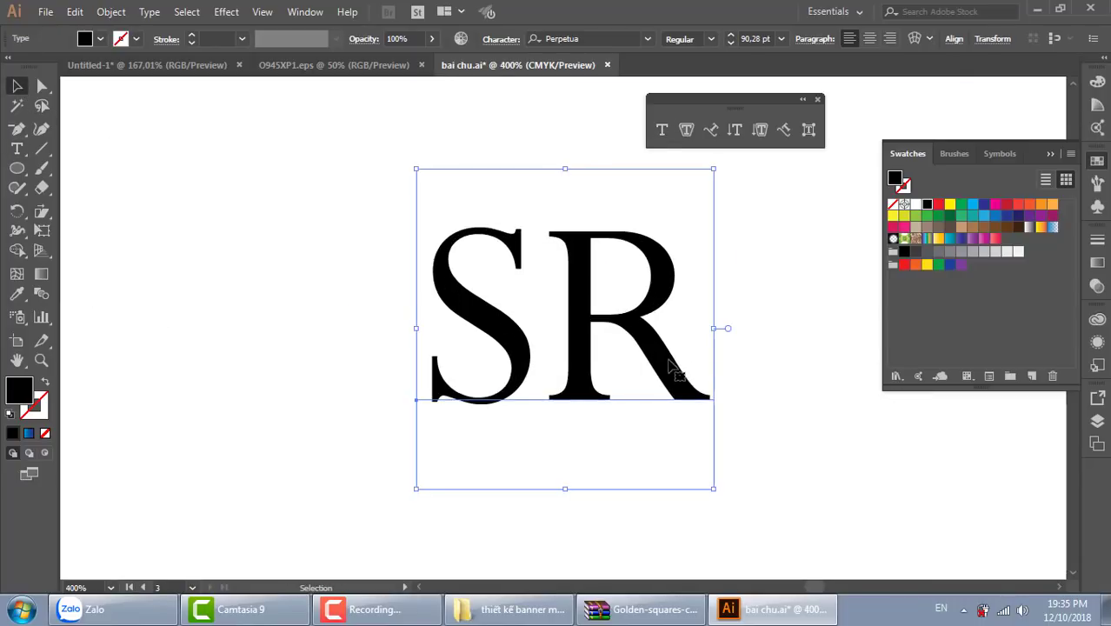
key("ctrl+equal")
Step: Change the lettering to 'RS' and convert it to outlines
double_click(492, 357)
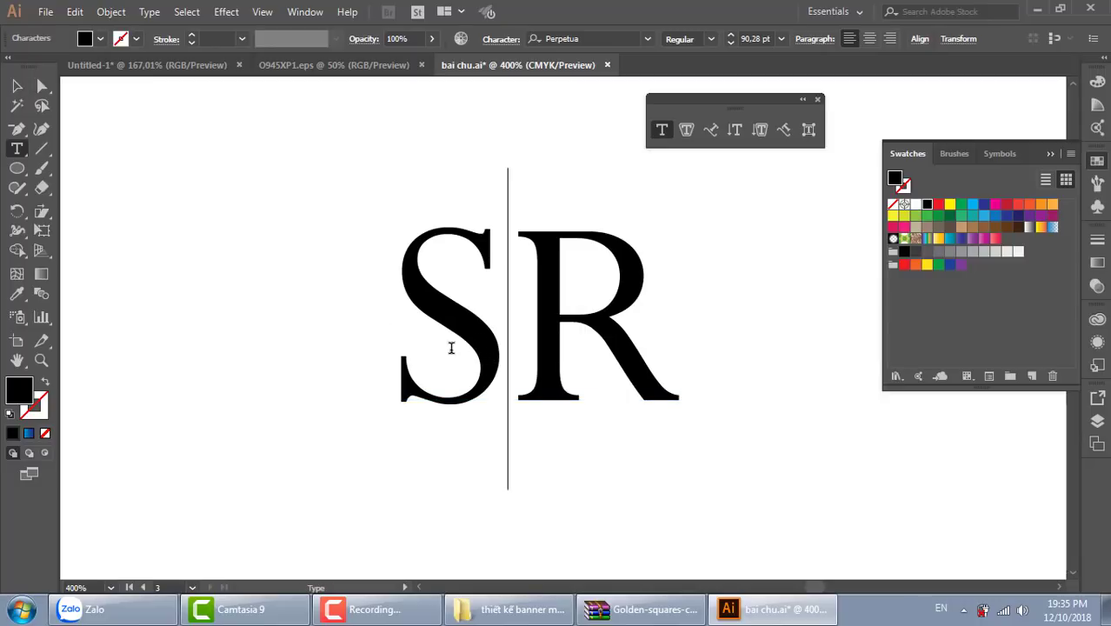
left_click_drag(449, 348, 430, 353)
key("BackSpace")
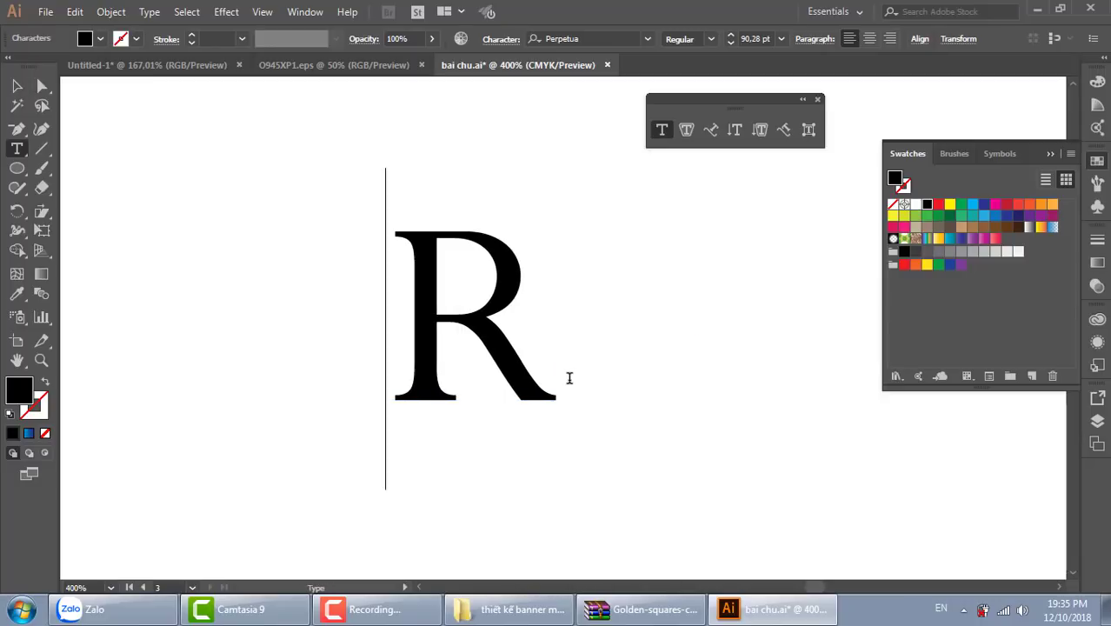
key("Escape")
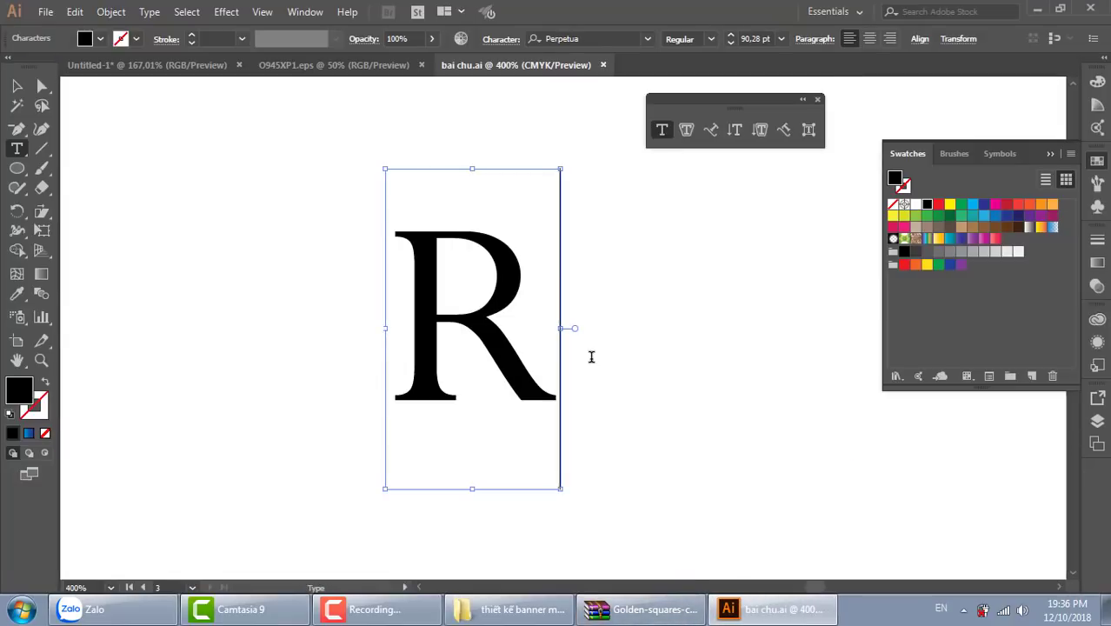
type("S")
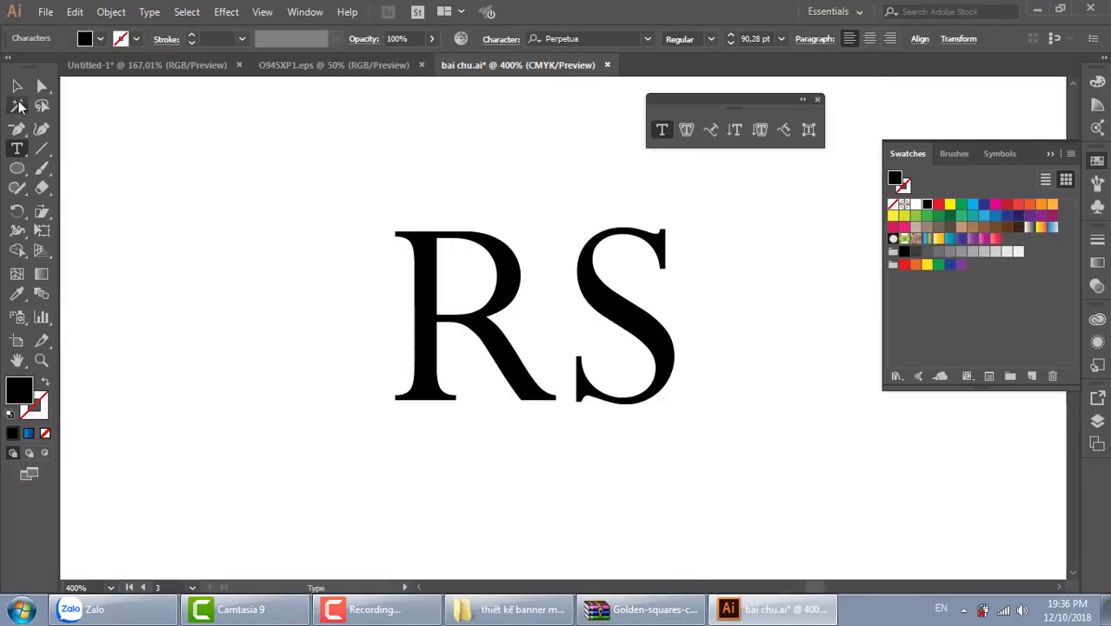
left_click(17, 86)
left_click(686, 304)
key("ctrl+z")
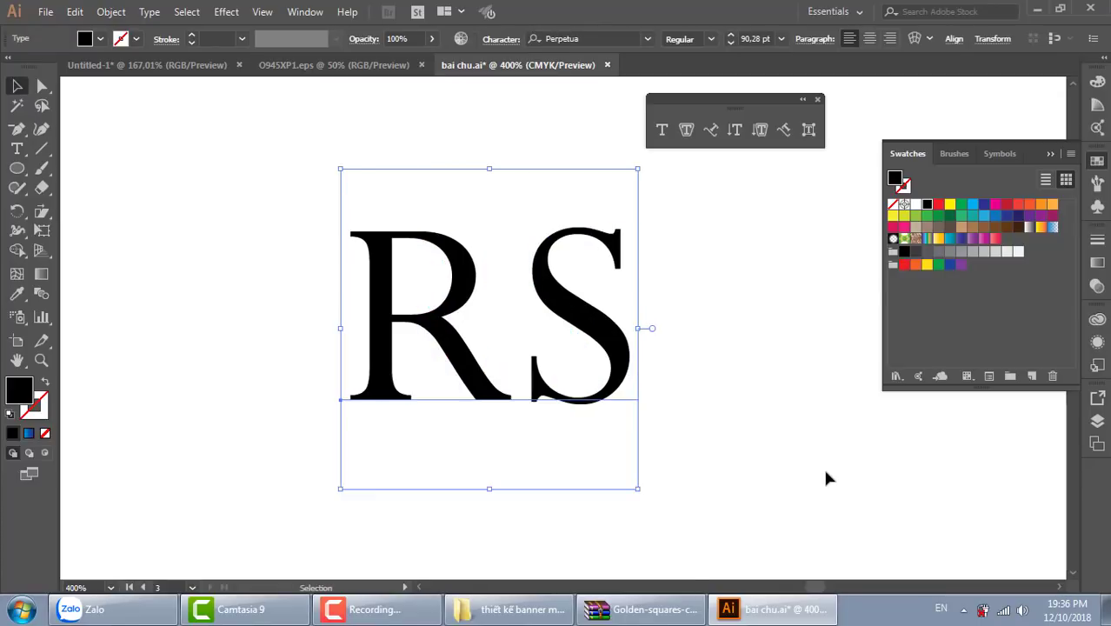
key("ctrl+shift+o")
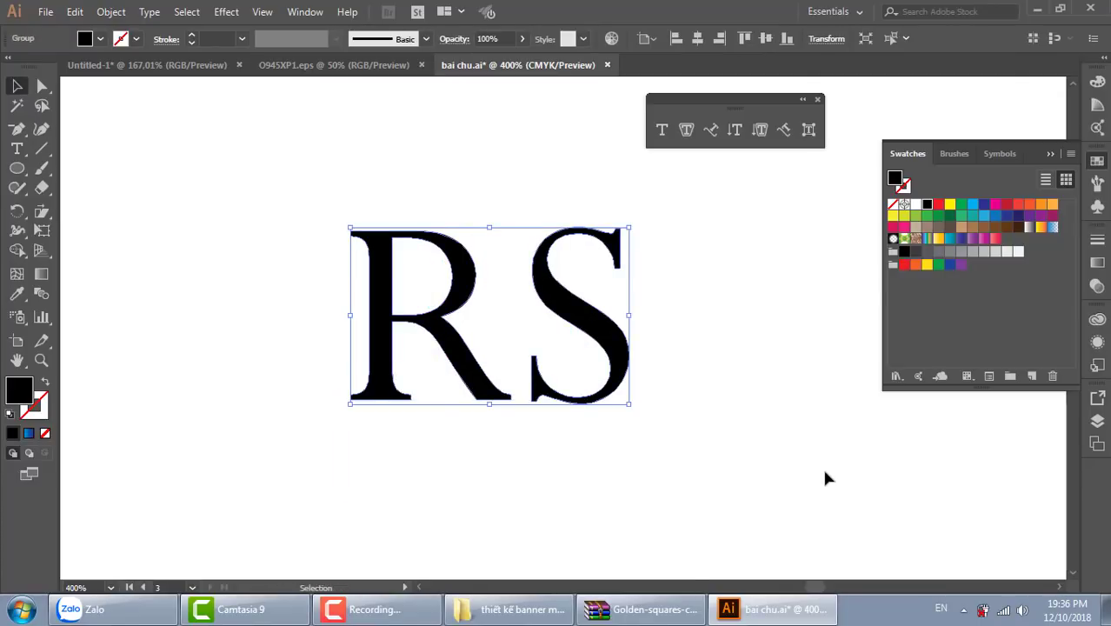
Step: Ungroup the outlined RS and add a white-filled rectangle over the R's stem-bowl junction
key("ctrl+plus")
key("ctrl+plus")
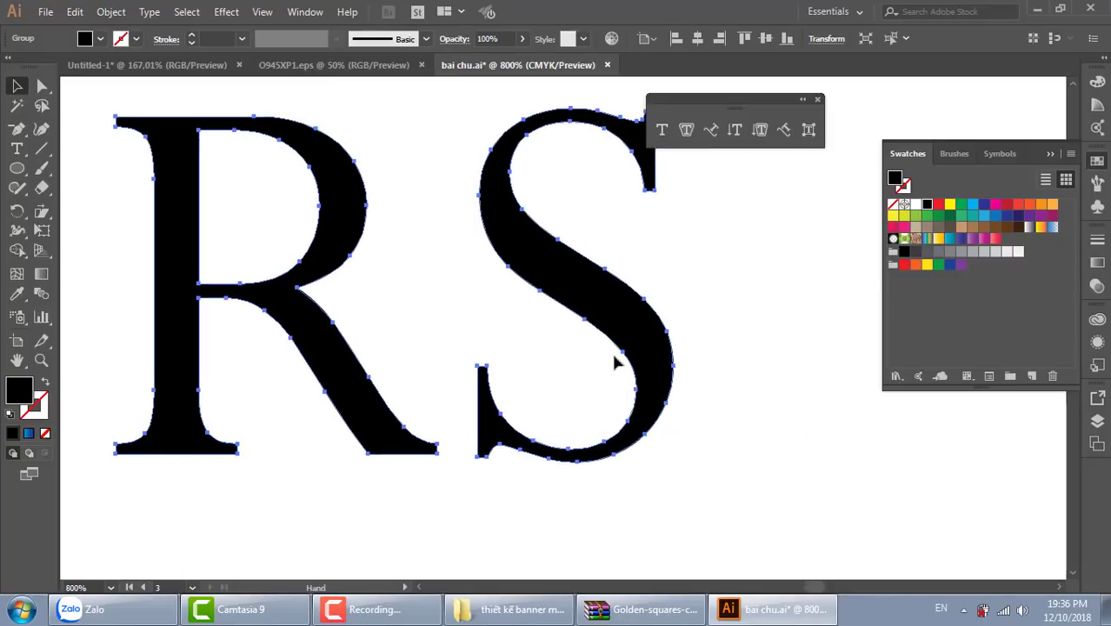
right_click(612, 309)
left_click(656, 422)
left_click(638, 443)
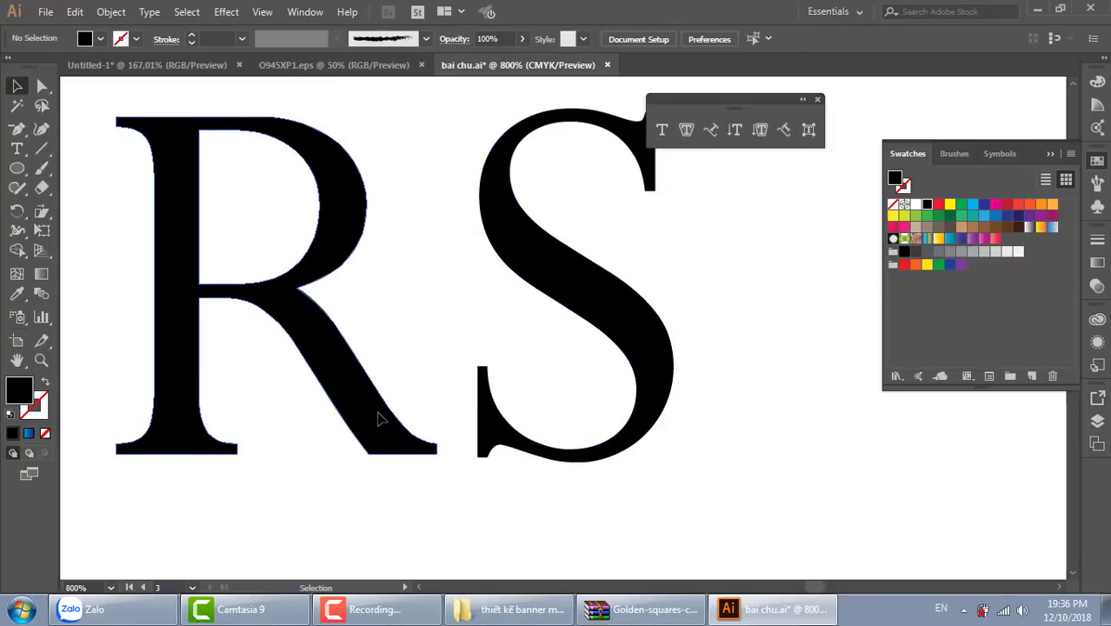
left_click(383, 419)
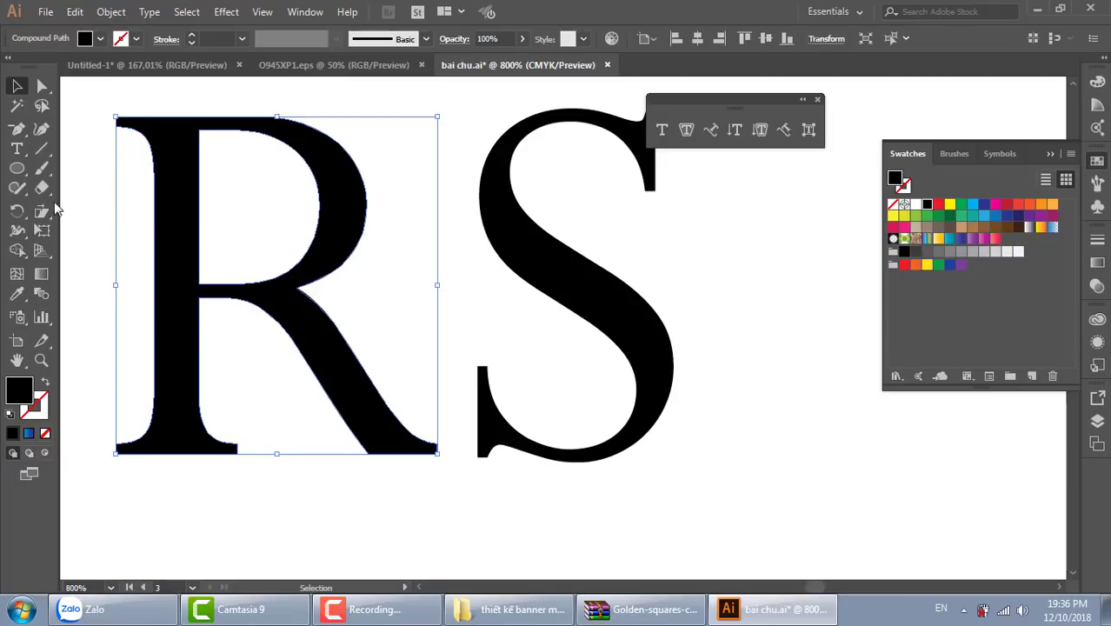
left_click_drag(17, 169, 74, 166)
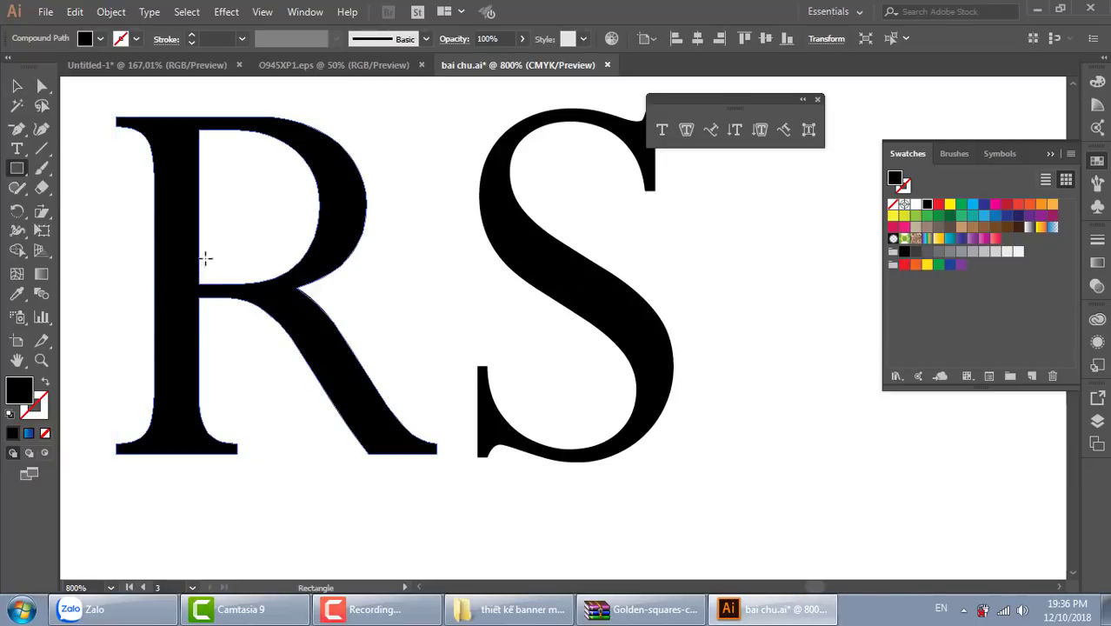
left_click_drag(199, 250, 240, 351)
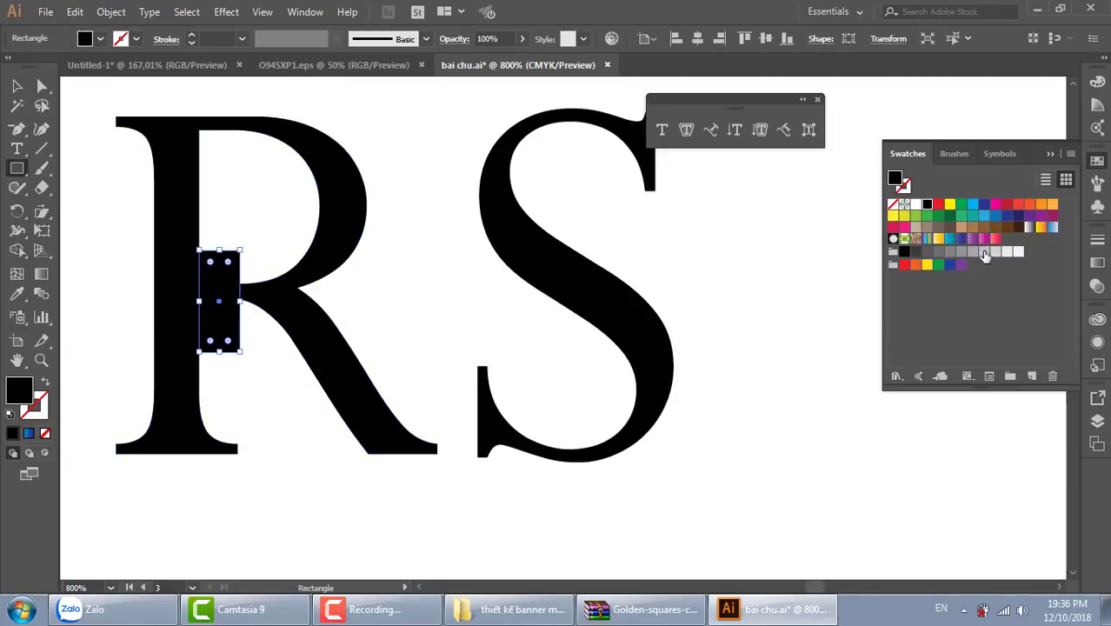
left_click(915, 205)
Step: Merge the white rectangle into the R with Shape Builder and remove a stray stem anchor
left_click(16, 87)
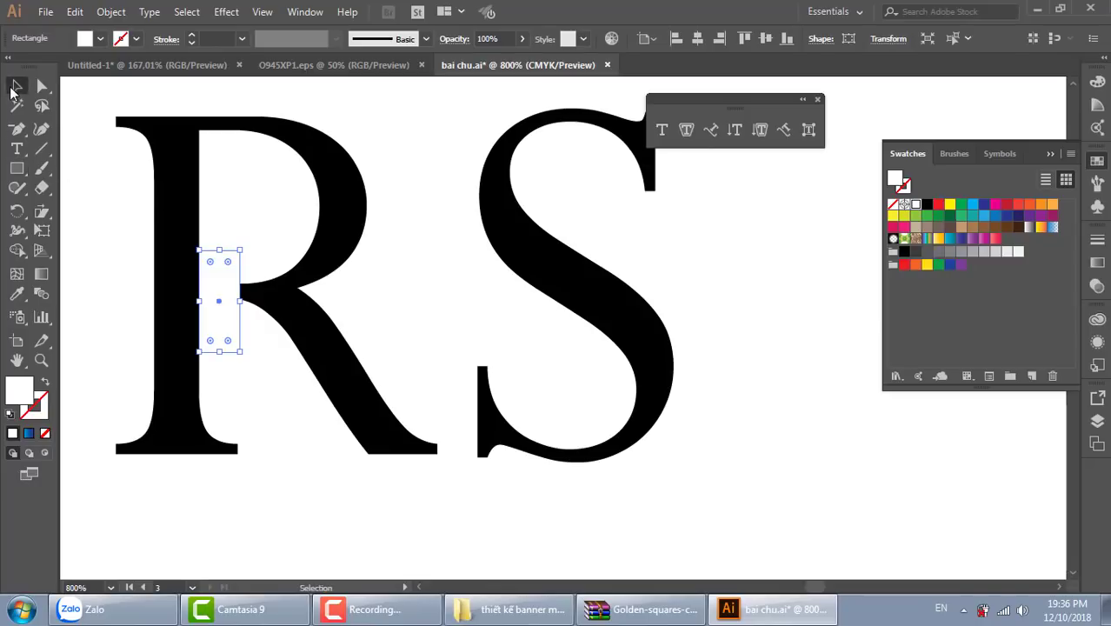
left_click(780, 324)
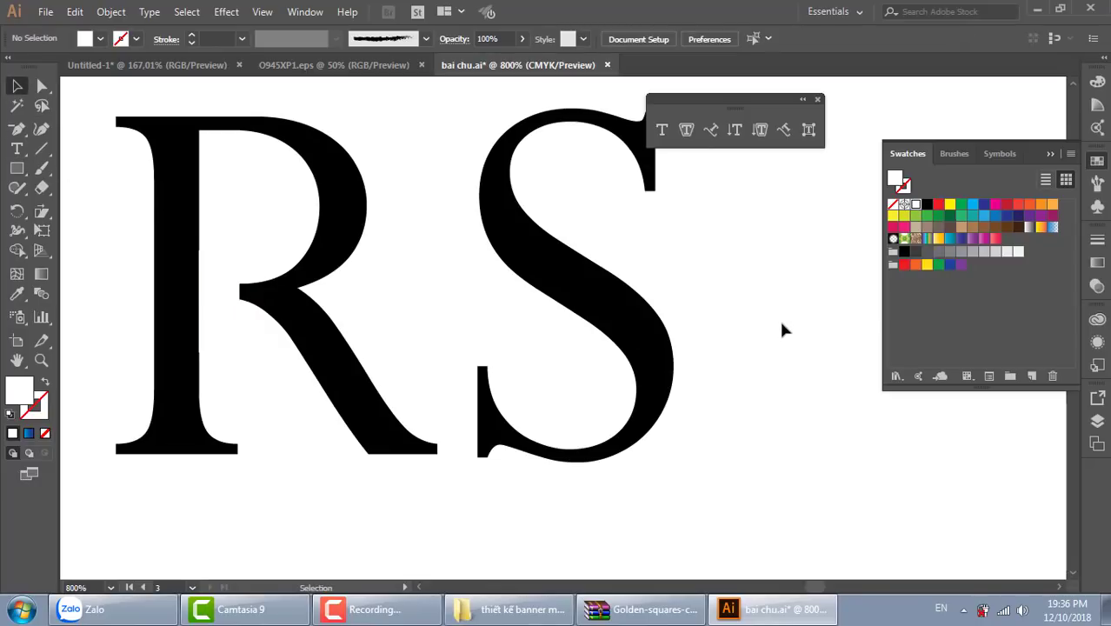
left_click(223, 312)
left_click(290, 308, "shift")
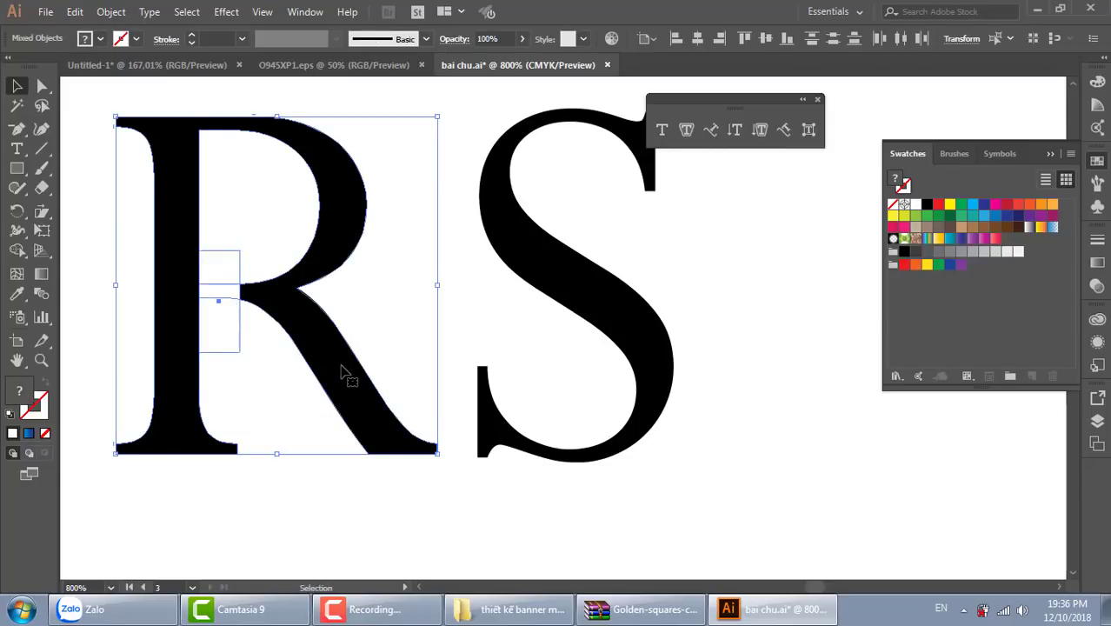
left_click(18, 252)
left_click_drag(221, 287, 231, 352)
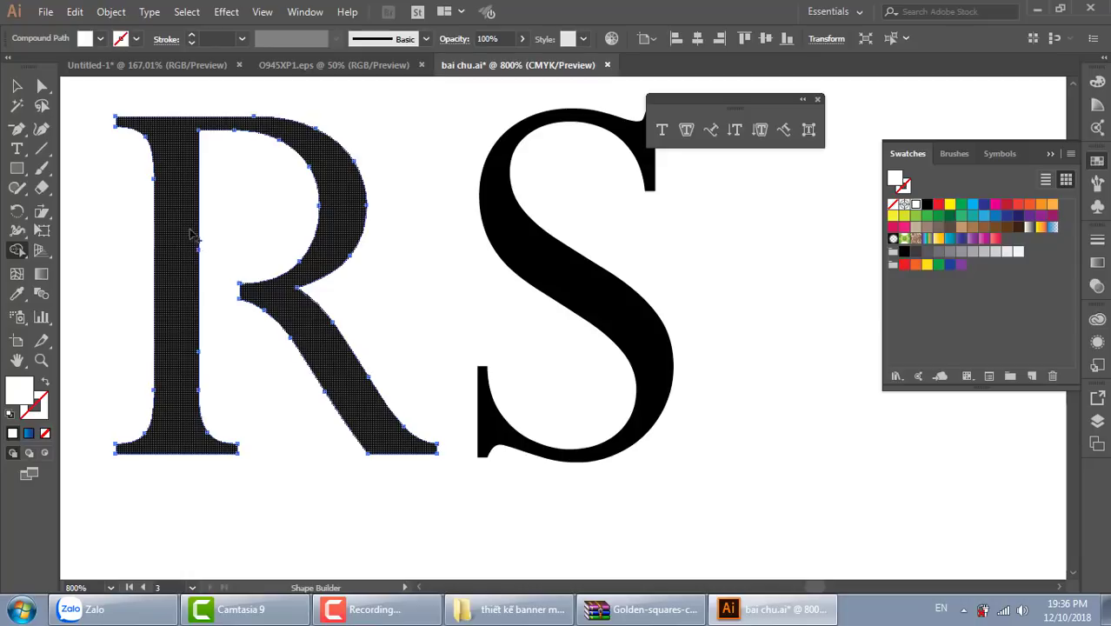
key("p")
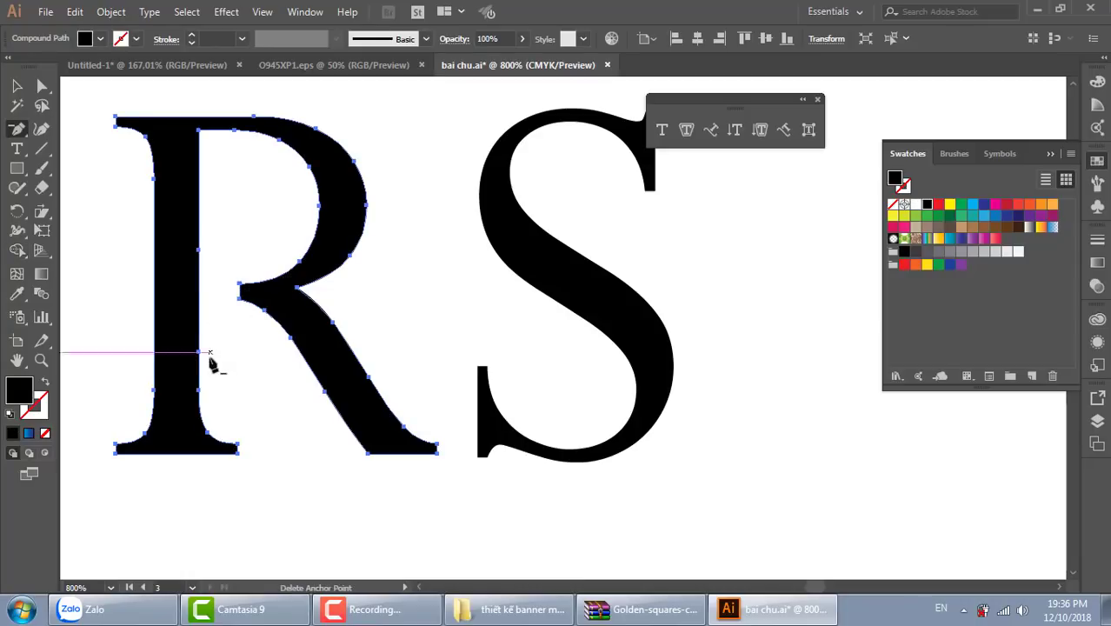
left_click(199, 353)
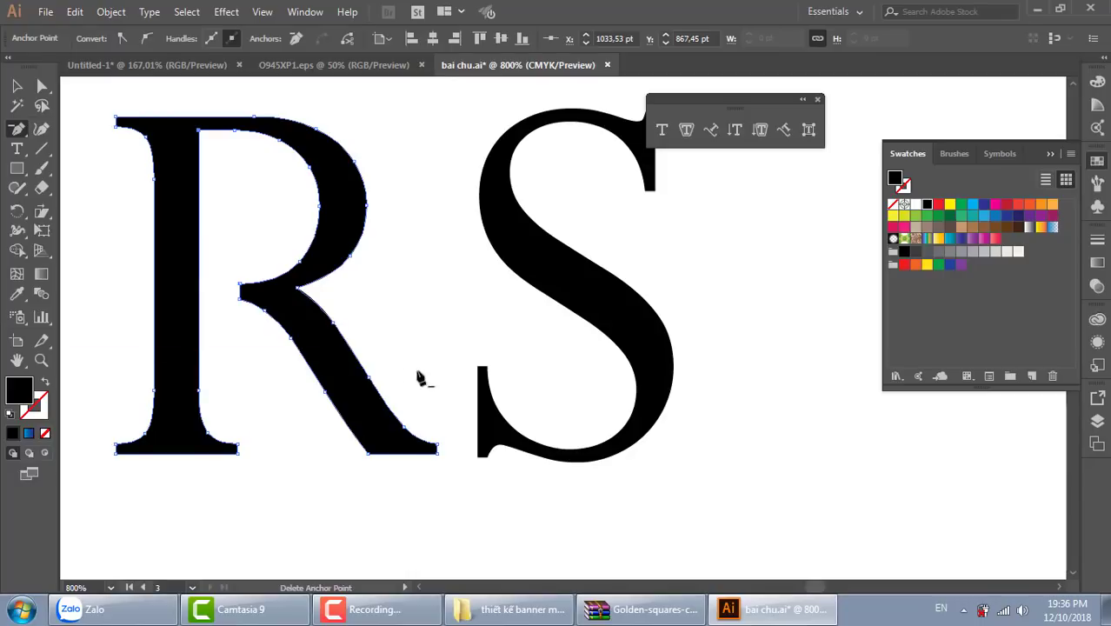
Step: Move the S left onto the R's leg and merge both letters with Shape Builder
left_click(16, 87)
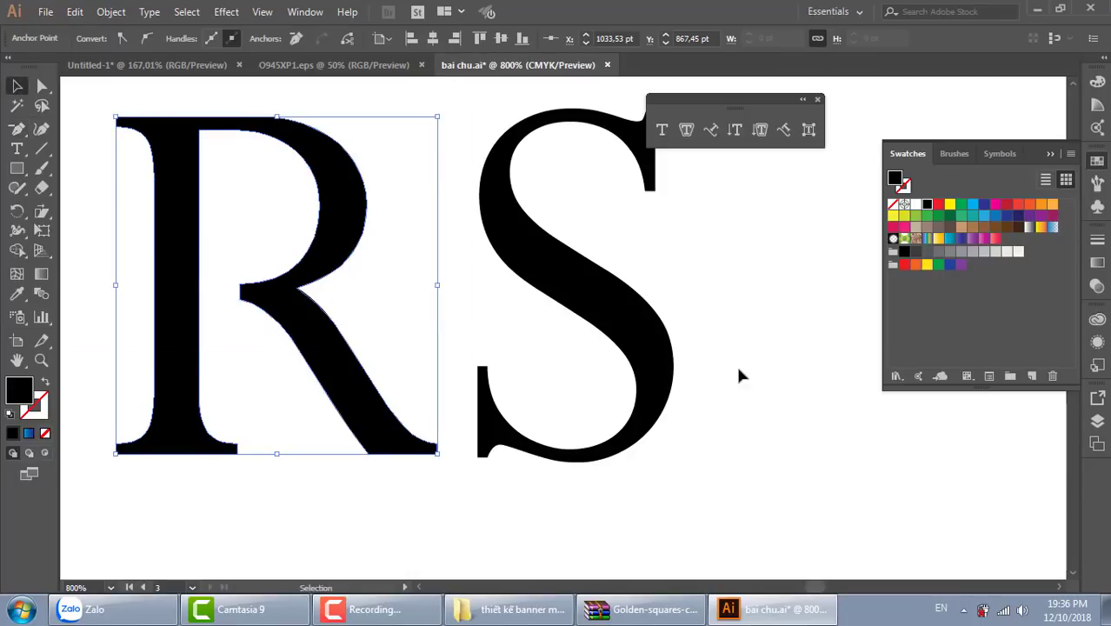
left_click(739, 373)
left_click_drag(664, 372, 557, 364)
left_click(708, 432)
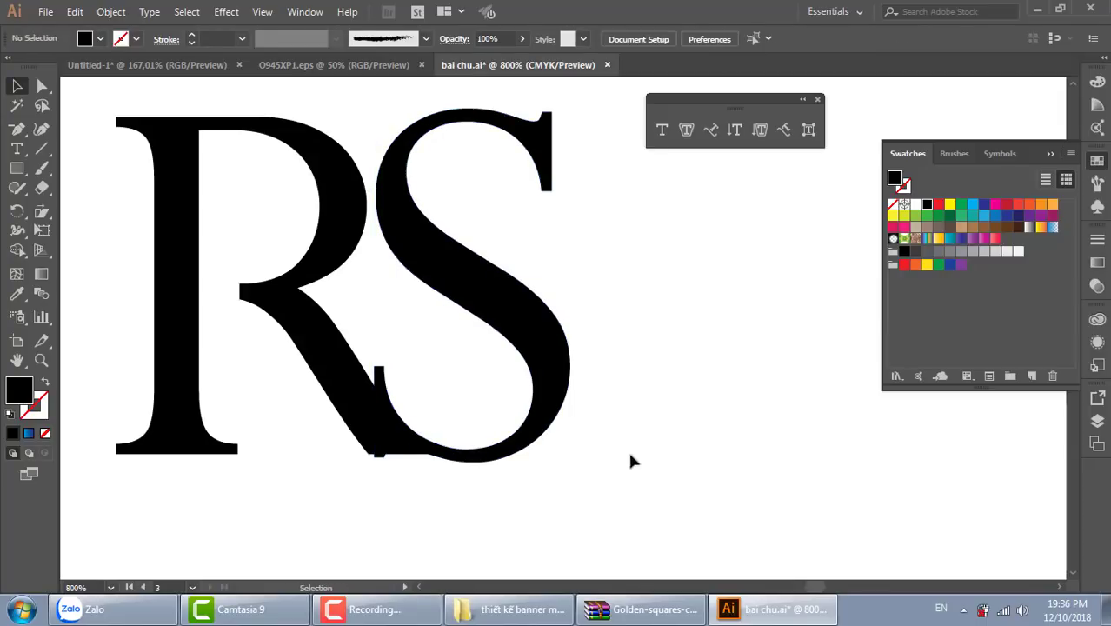
left_click(548, 384)
left_click(340, 360, "shift")
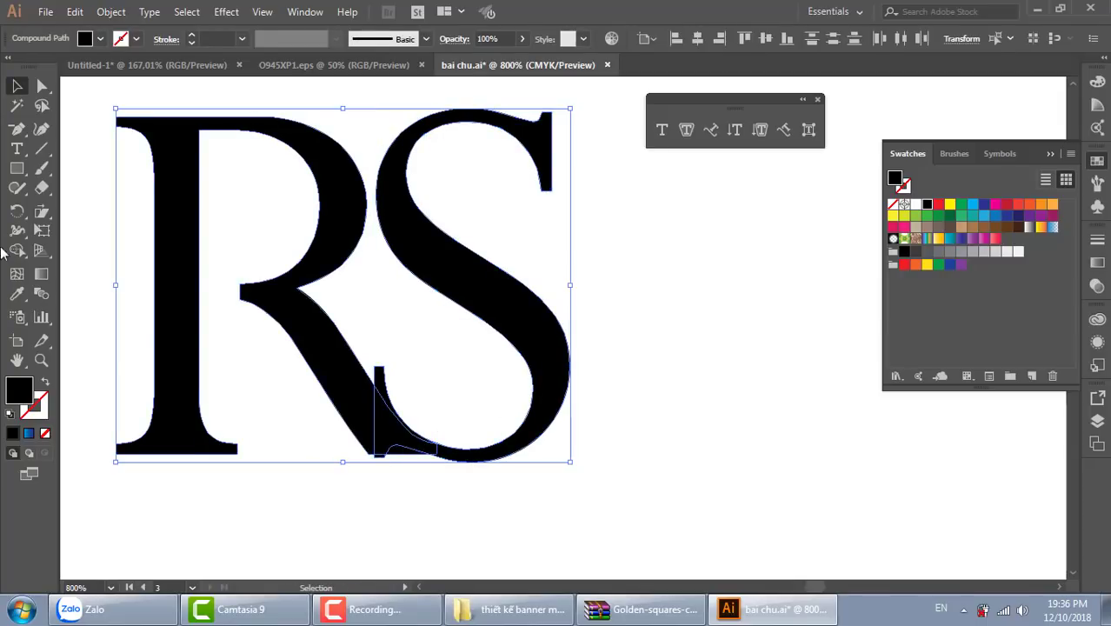
left_click(17, 250)
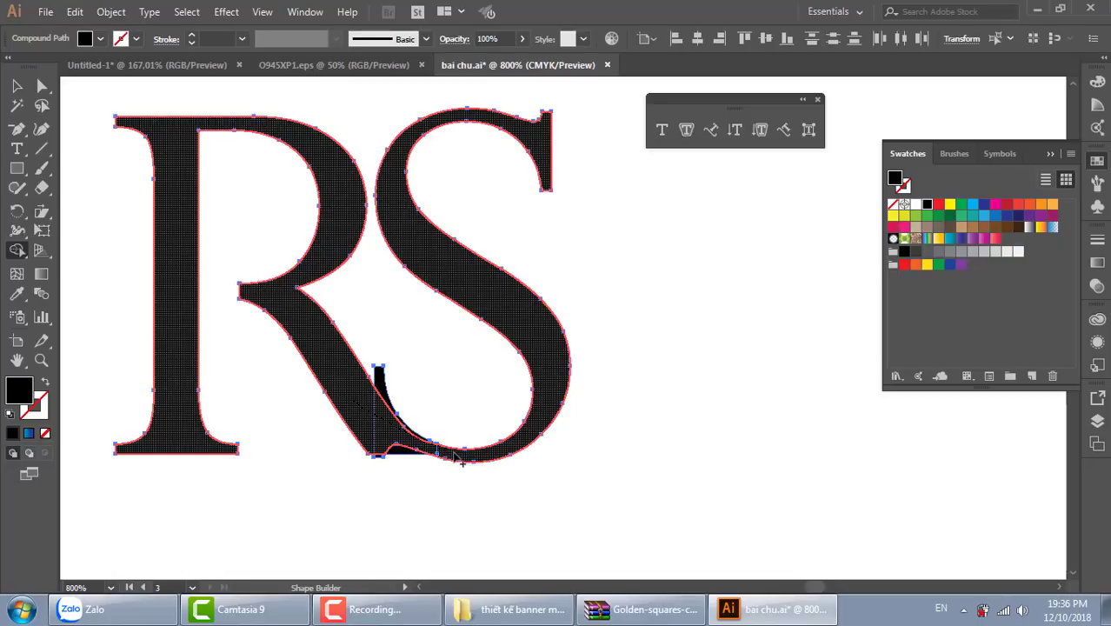
left_click_drag(462, 463, 507, 467)
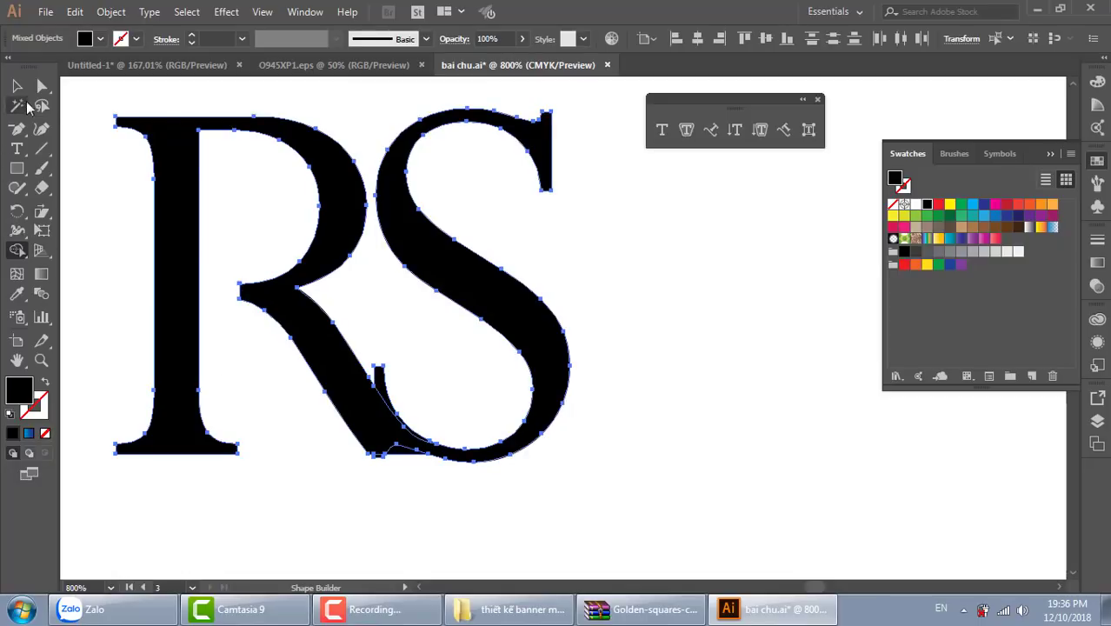
Step: Delete the sliver between R and S and pull another leftover fragment below the letters
left_click(17, 86)
left_click(639, 340)
left_click_drag(374, 396, 424, 387)
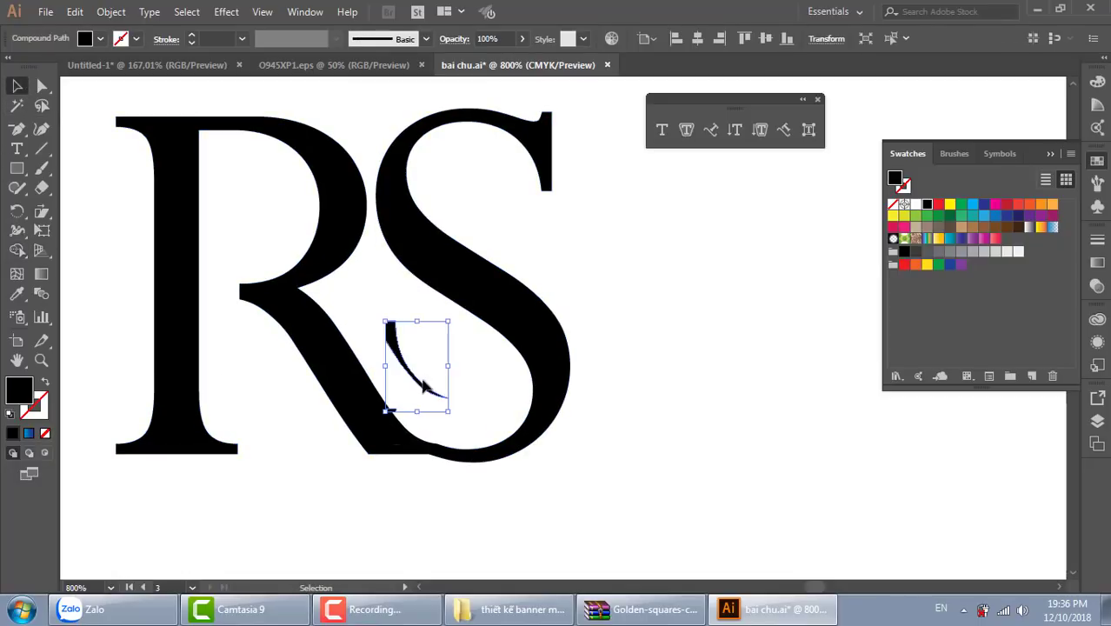
key("Delete")
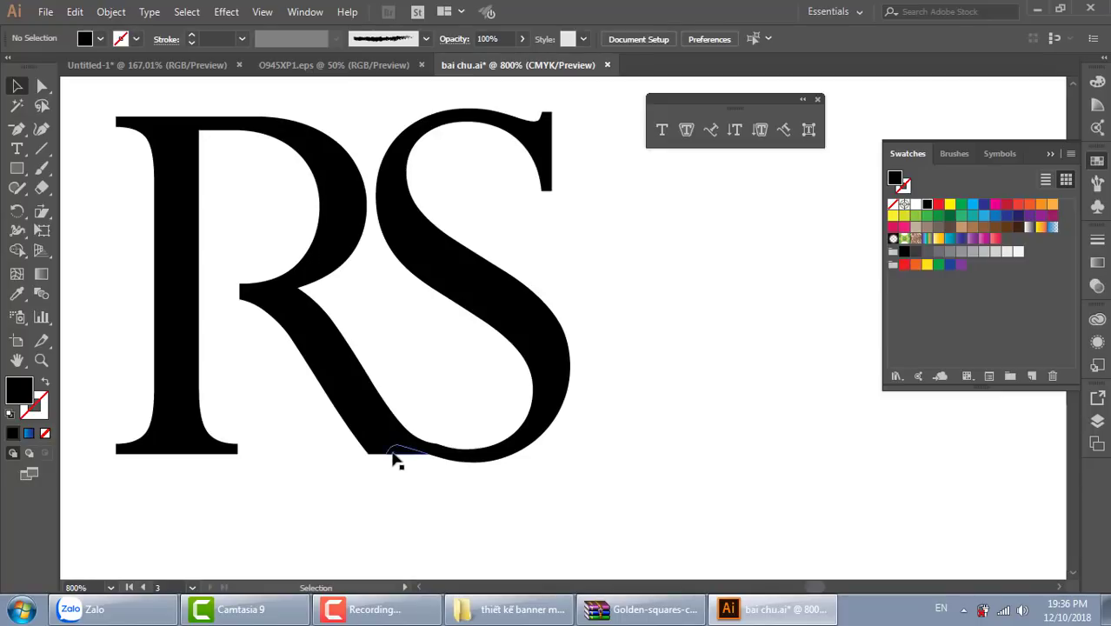
left_click_drag(395, 461, 392, 502)
Step: Remove the notch anchors along the S's bottom edge and inner curve
key("z")
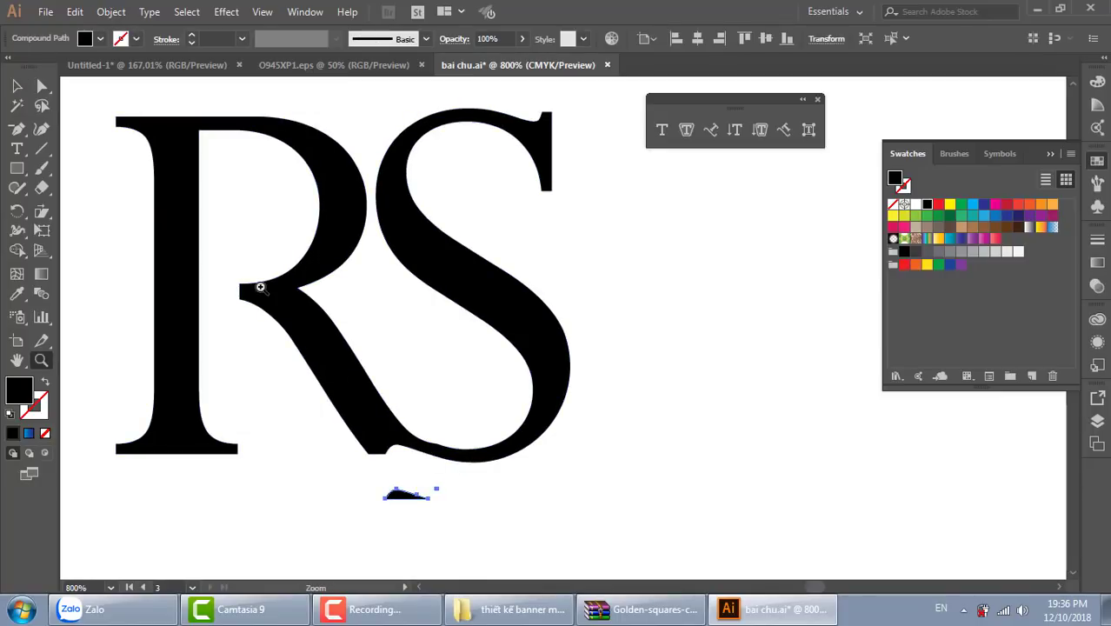
left_click_drag(513, 509, 607, 415)
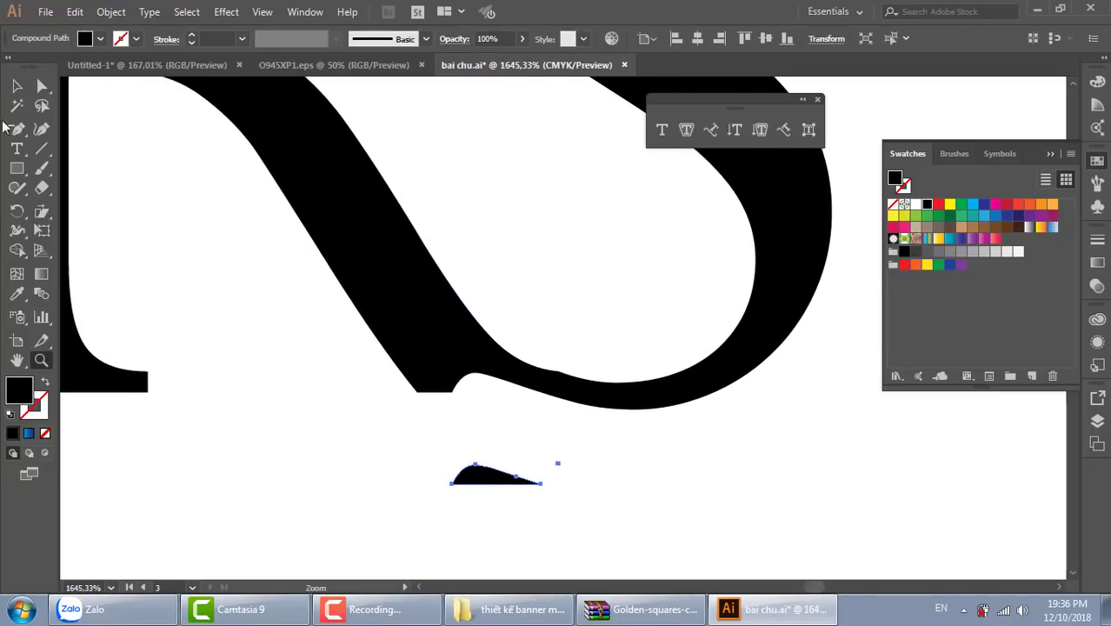
left_click(16, 86)
left_click(520, 398)
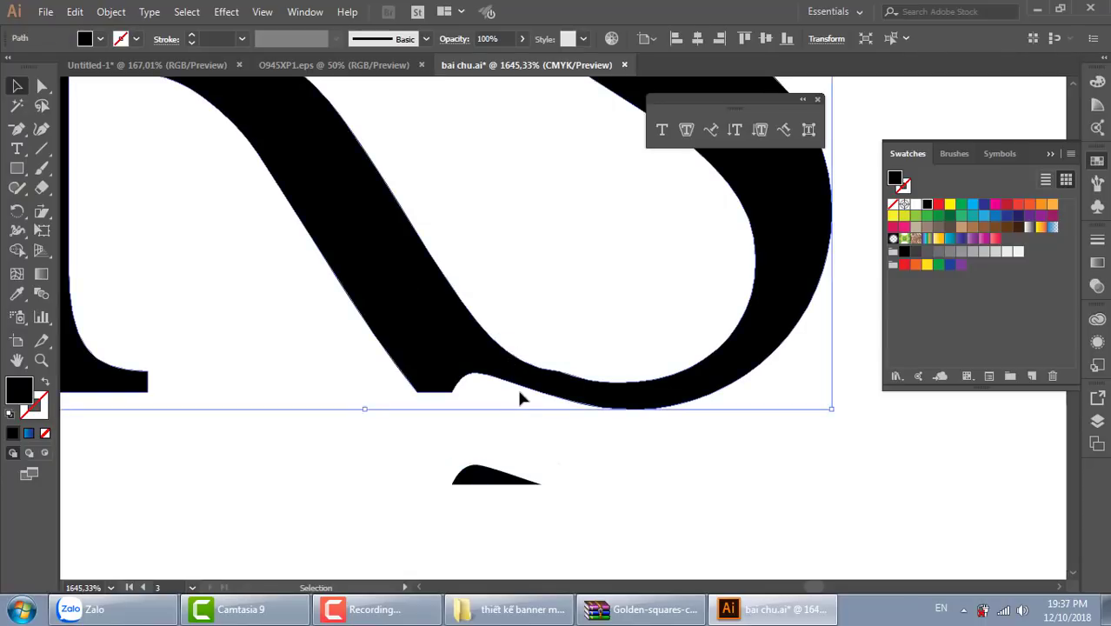
key("p")
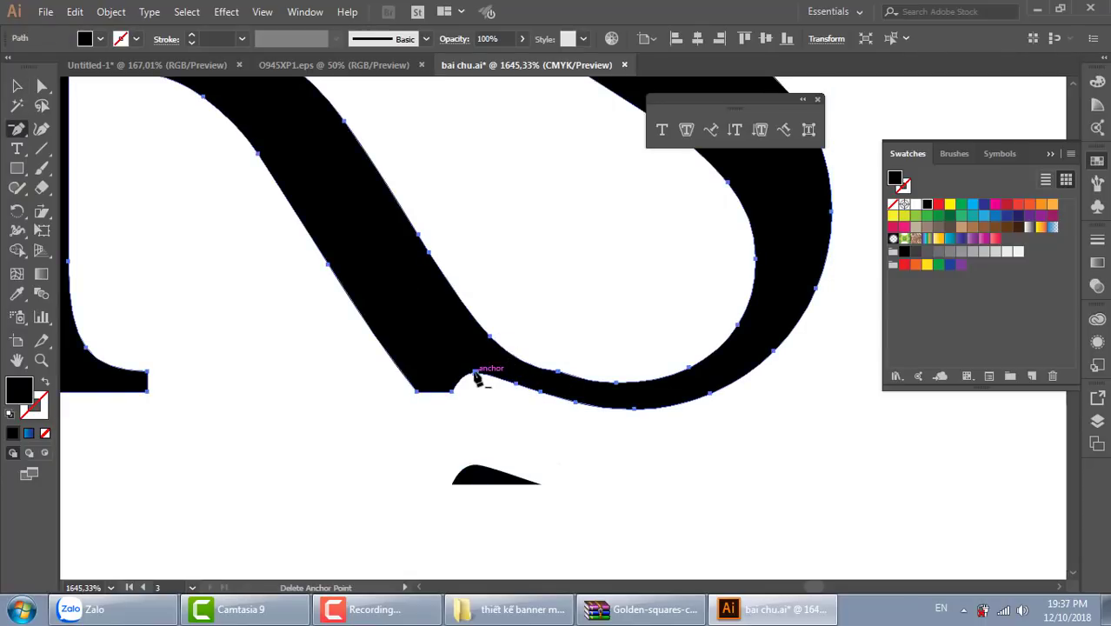
left_click(476, 376)
left_click(453, 392)
left_click(519, 384)
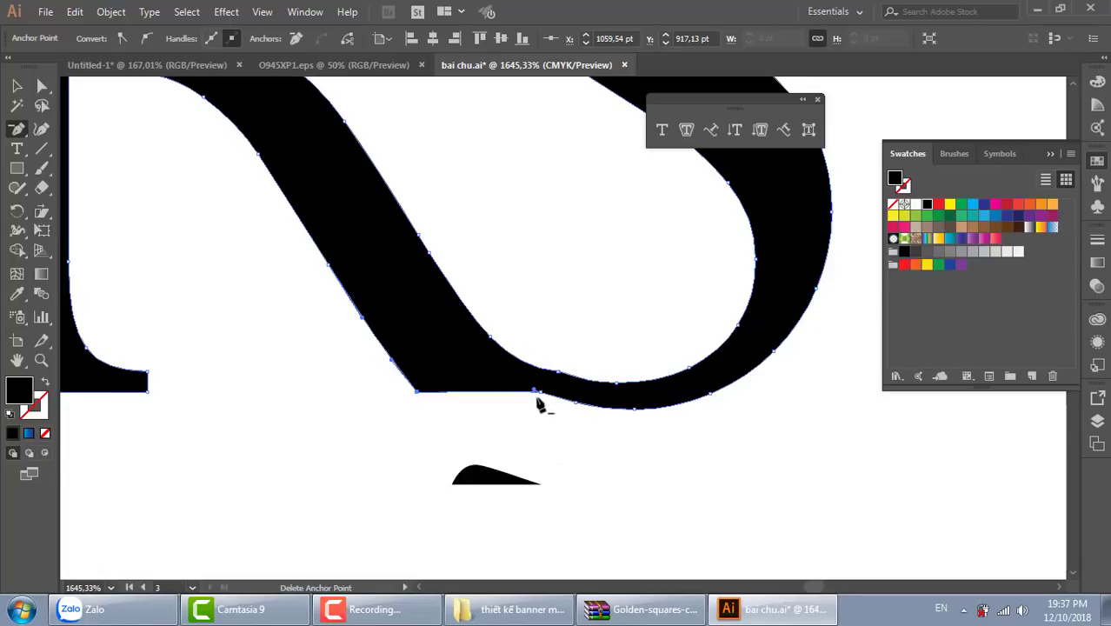
left_click(581, 403)
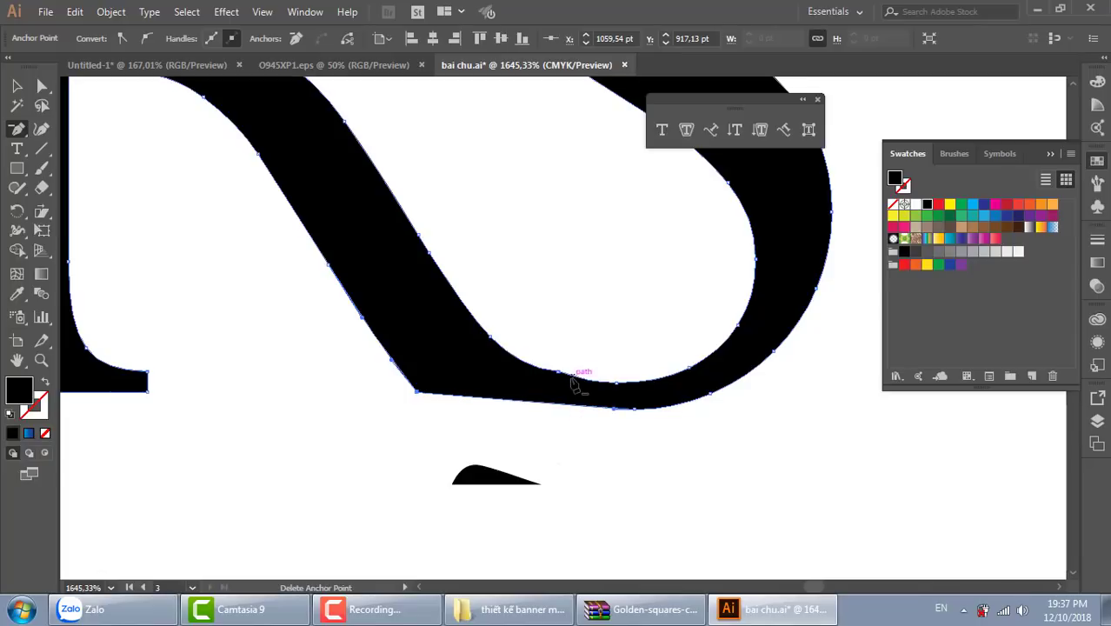
left_click(490, 338)
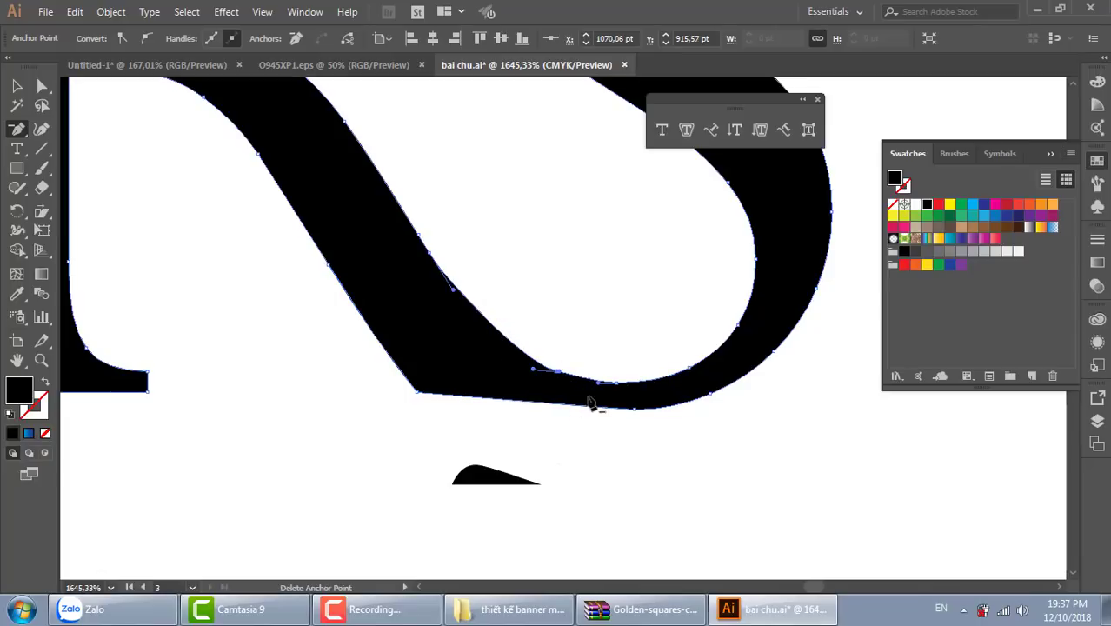
left_click(561, 374)
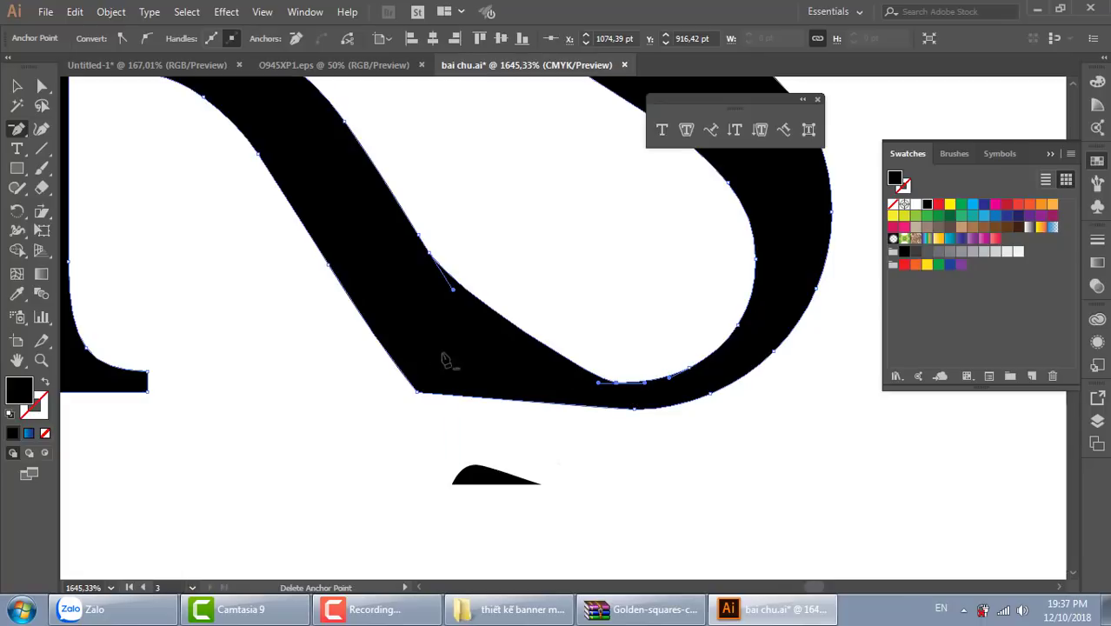
Step: Reshape the S's inner curve, drop the R/S corner anchor and flatten the bottom curve
left_click(42, 85)
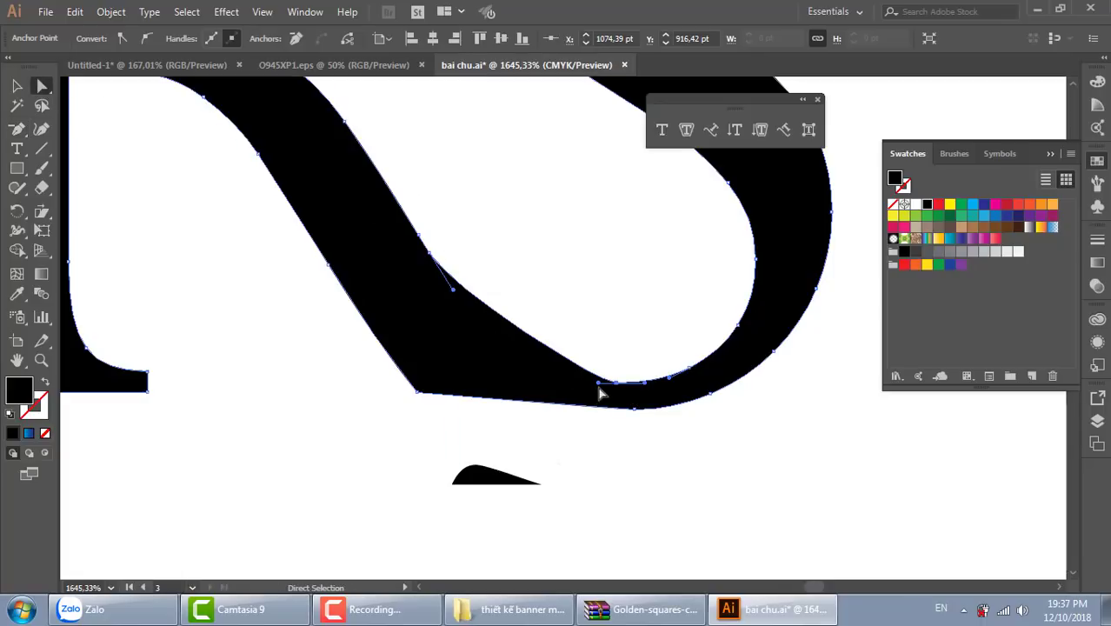
left_click_drag(598, 389, 524, 387)
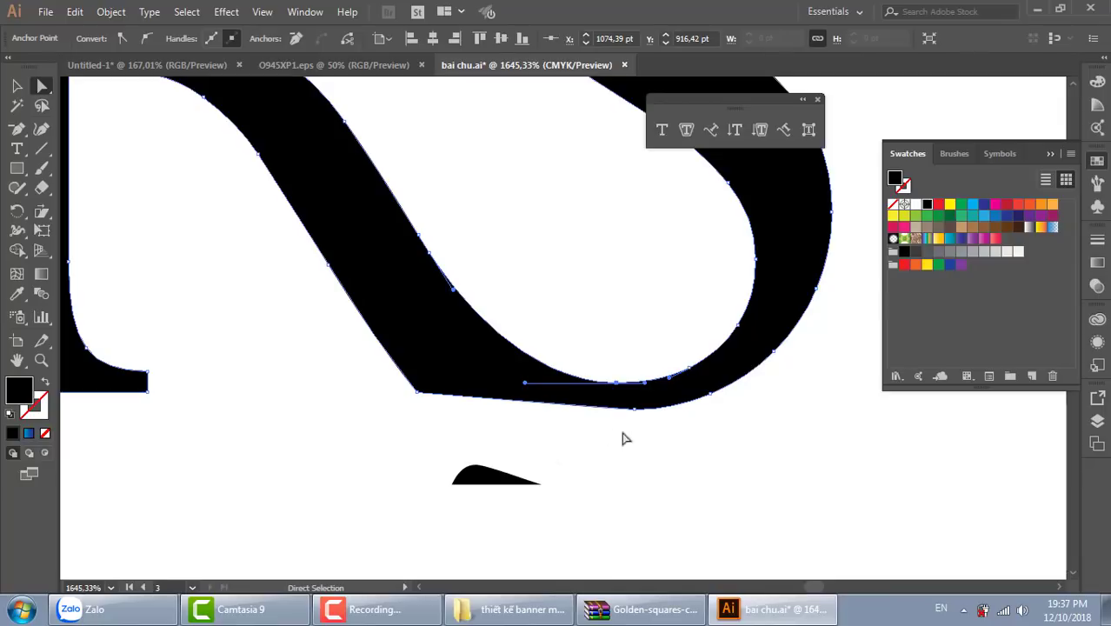
key("minus")
left_click(416, 393)
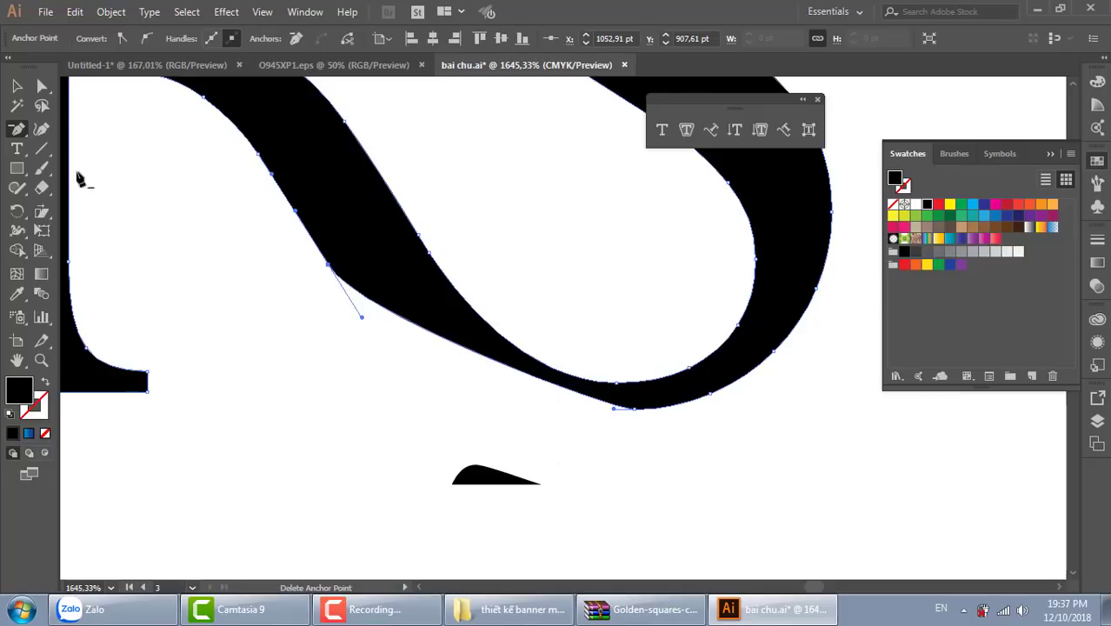
key("a")
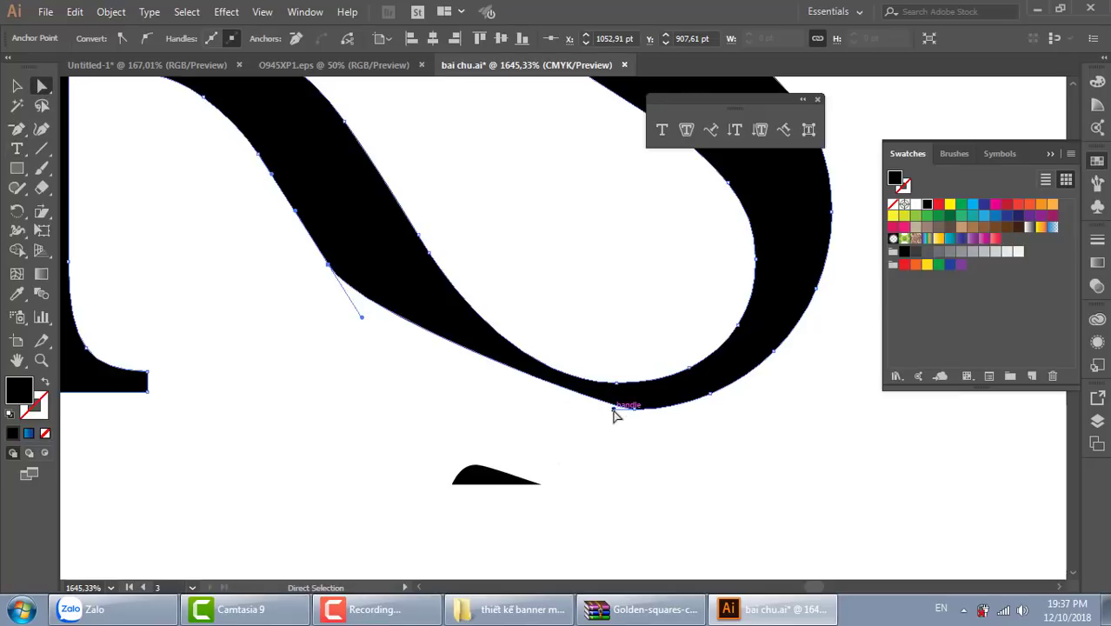
mouse_move(613, 408)
left_mouse_down()
mouse_move(516, 445)
mouse_move(665, 442)
mouse_move(427, 418)
left_mouse_up()
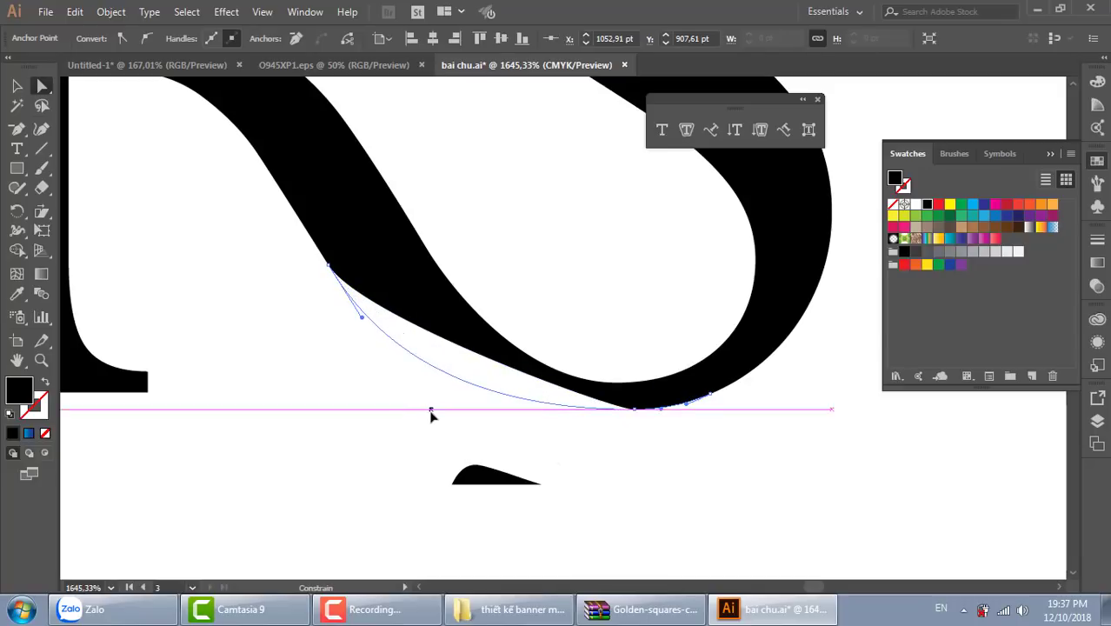
mouse_move(427, 419)
left_mouse_down()
mouse_move(422, 410)
mouse_move(449, 410)
mouse_move(420, 411)
left_mouse_up()
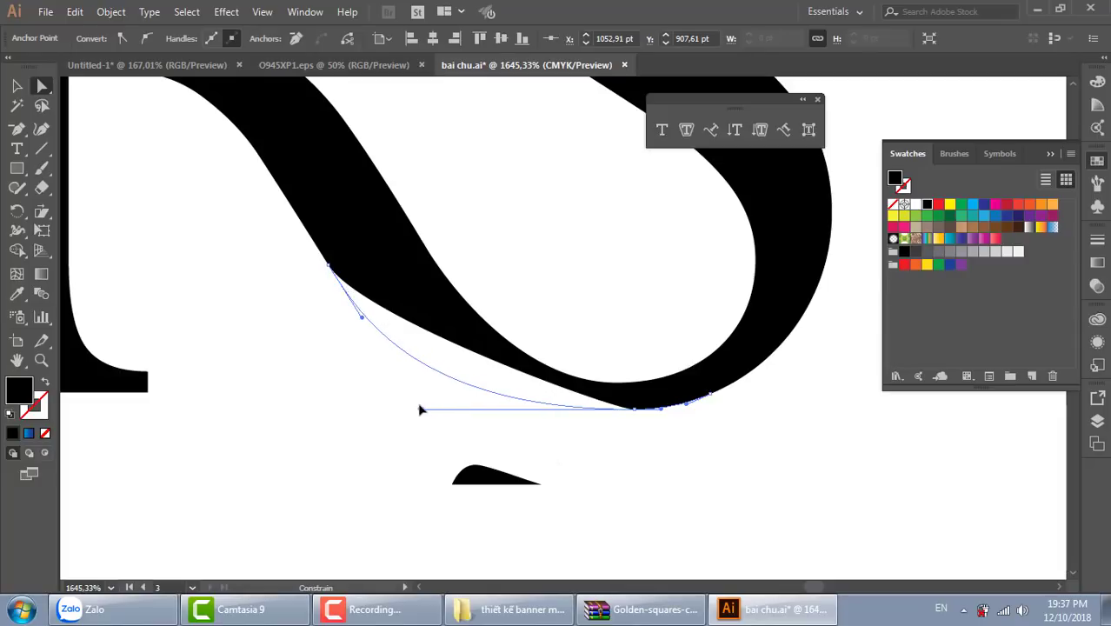
Step: Delete the small stray black shape beneath the S
key("v")
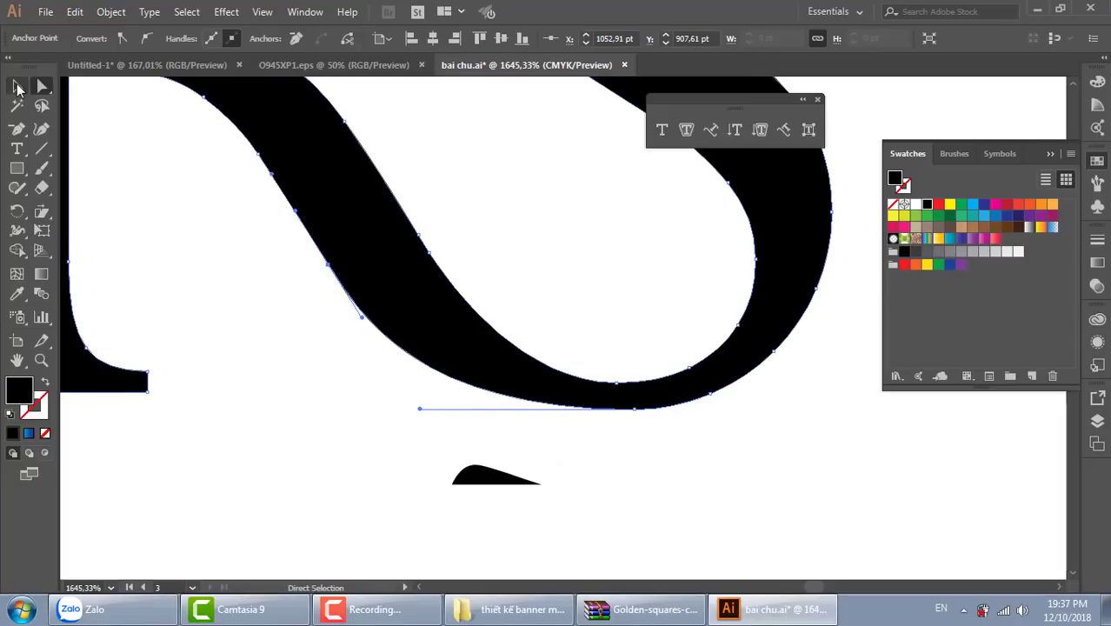
left_click(727, 481)
left_click_drag(492, 476, 611, 518)
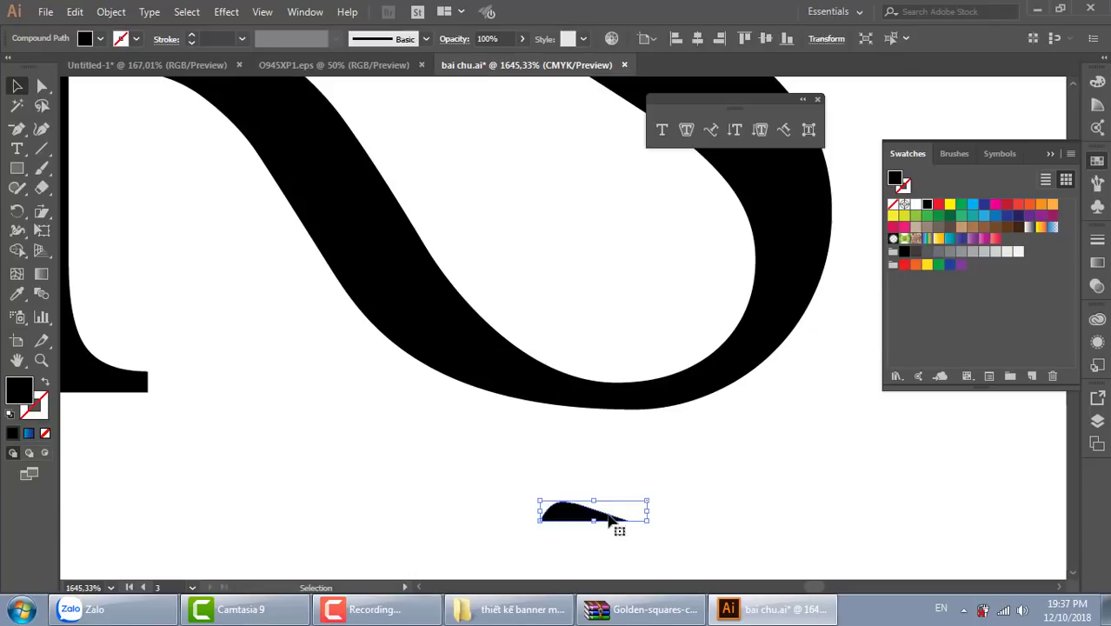
key("Delete")
key("ctrl+minus")
key("ctrl+minus")
key("ctrl+minus")
key("ctrl+minus")
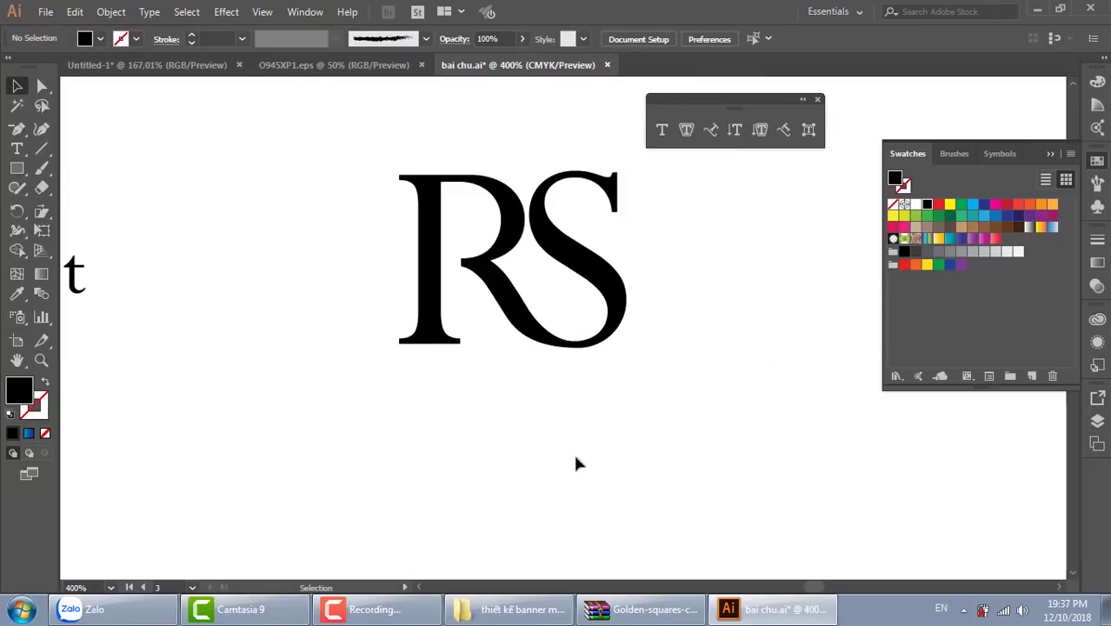
Step: Draw a leaf path with the Pen tool sweeping up and right from the R/S junction
left_click_drag(721, 331, 547, 356)
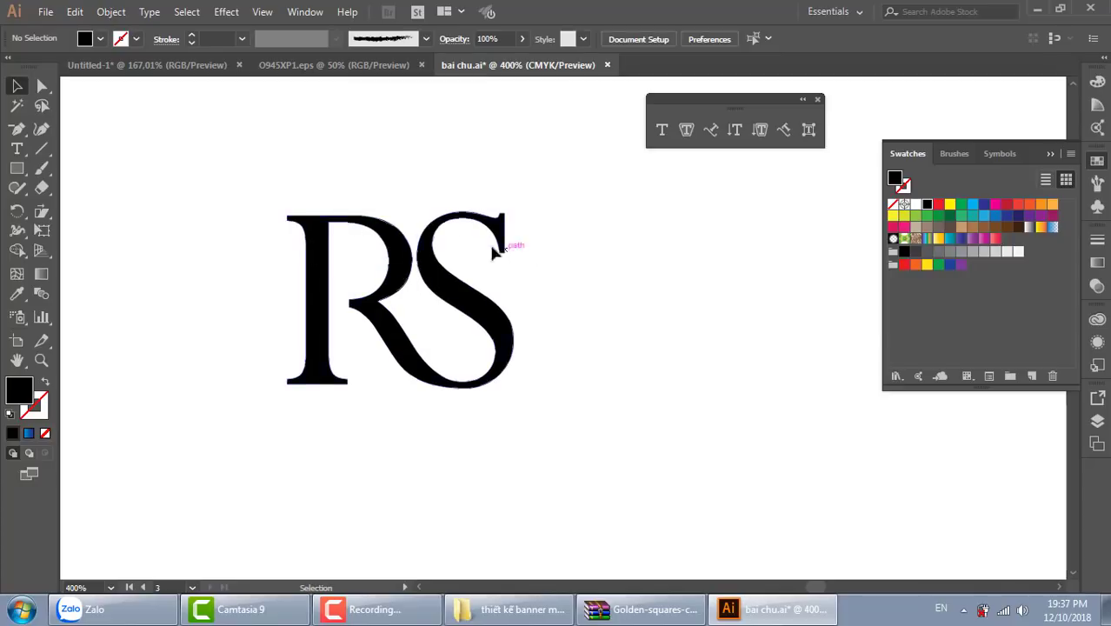
left_click_drag(342, 281, 439, 303)
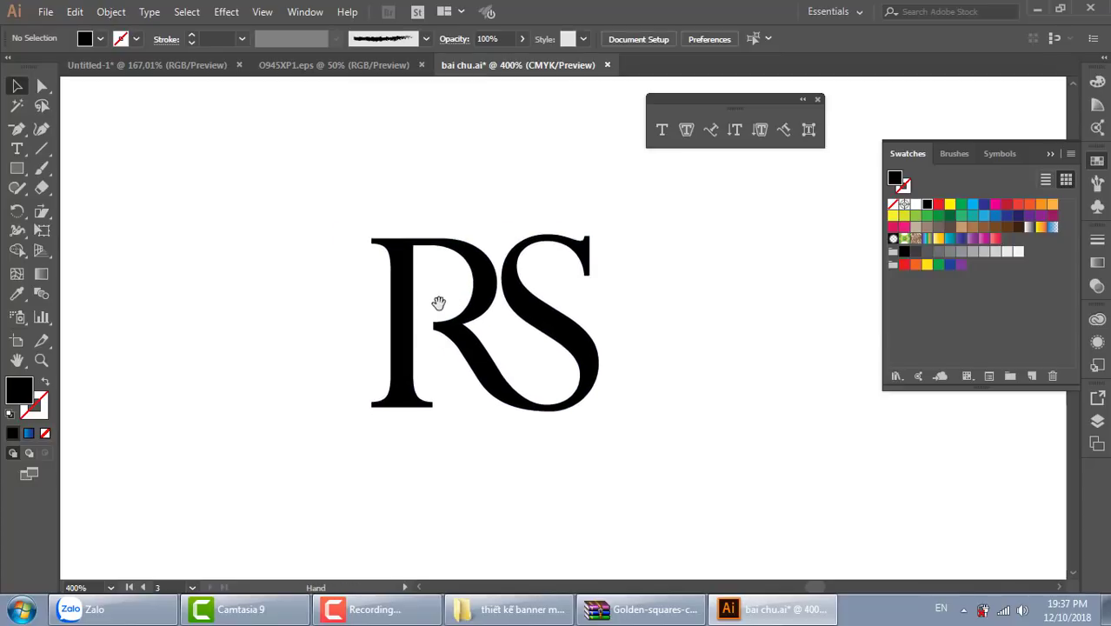
scroll(581, 248, "up", 1)
scroll(521, 265, "up", 1)
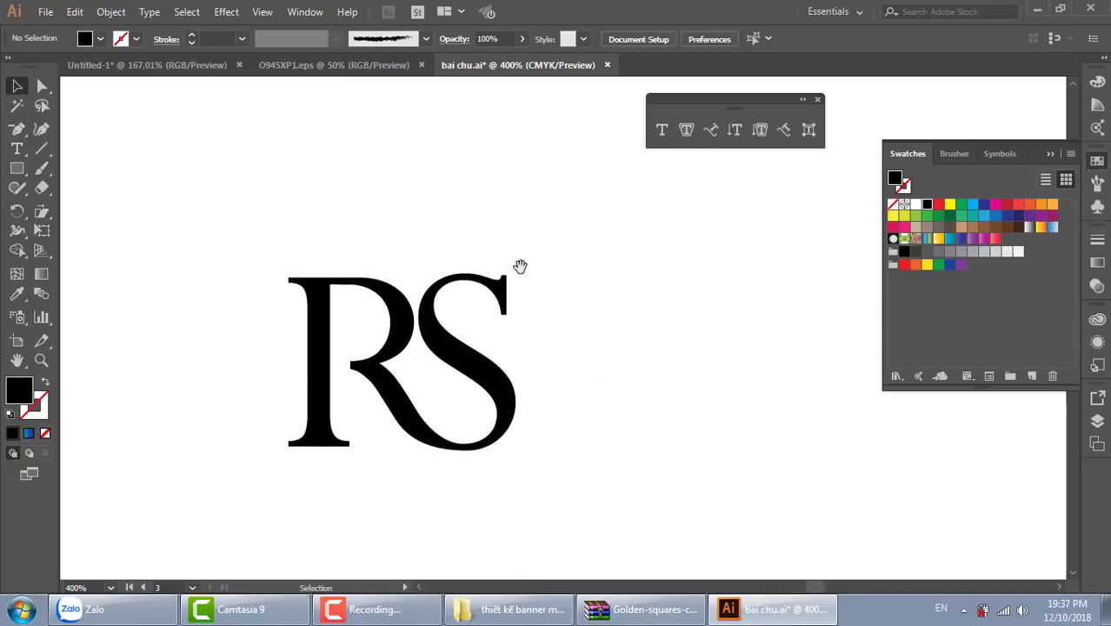
scroll(521, 265, "up", 1)
scroll(521, 265, "up", 2)
left_click_drag(439, 278, 507, 354)
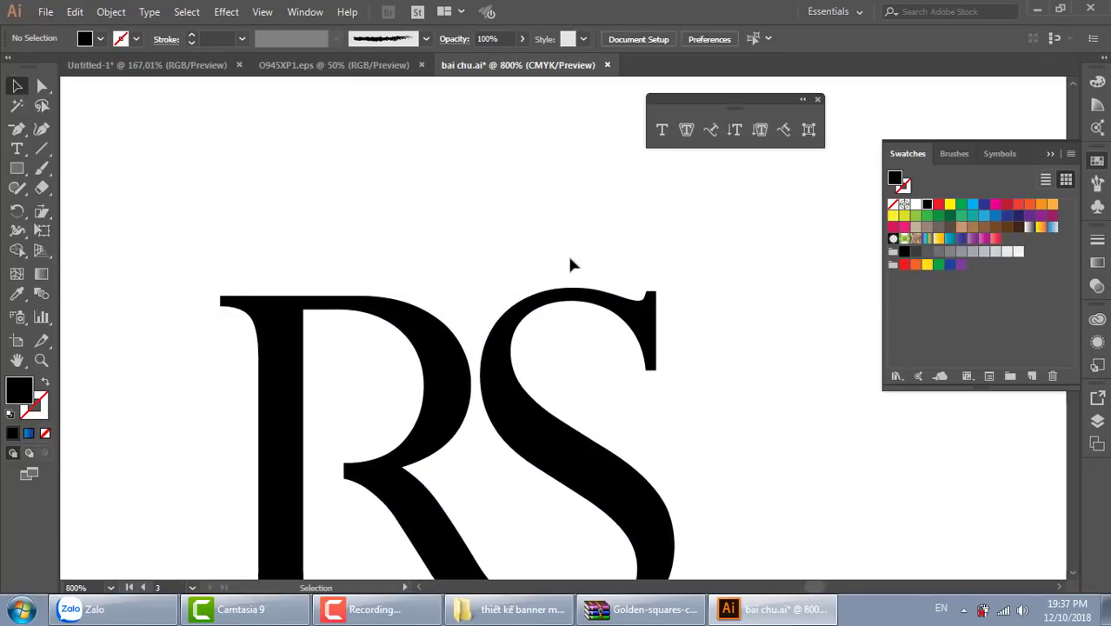
key("p")
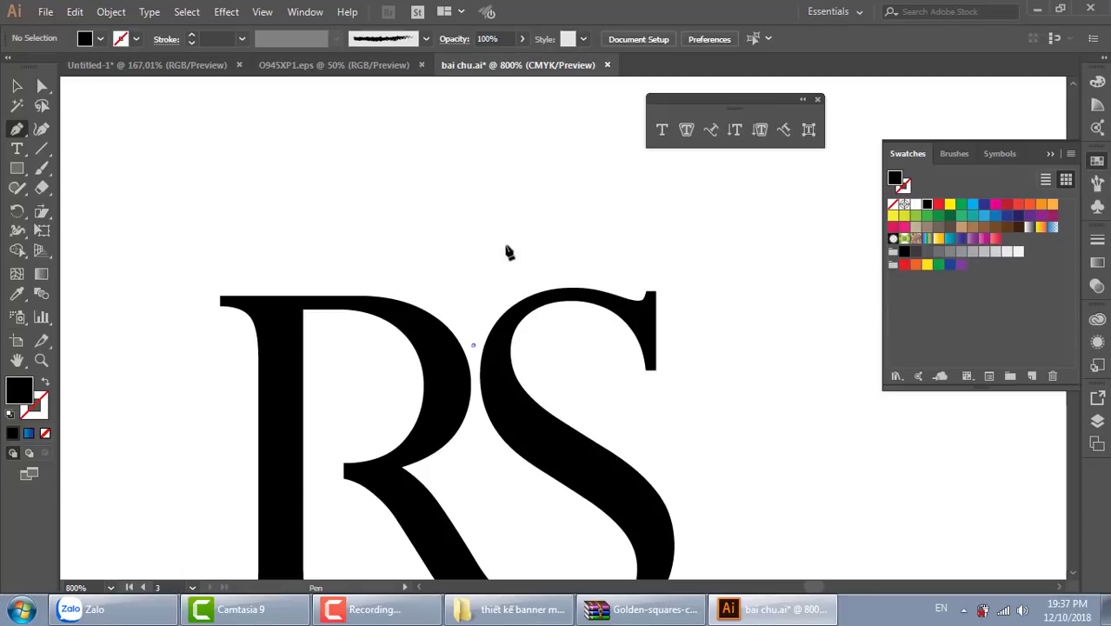
left_click_drag(527, 238, 608, 226)
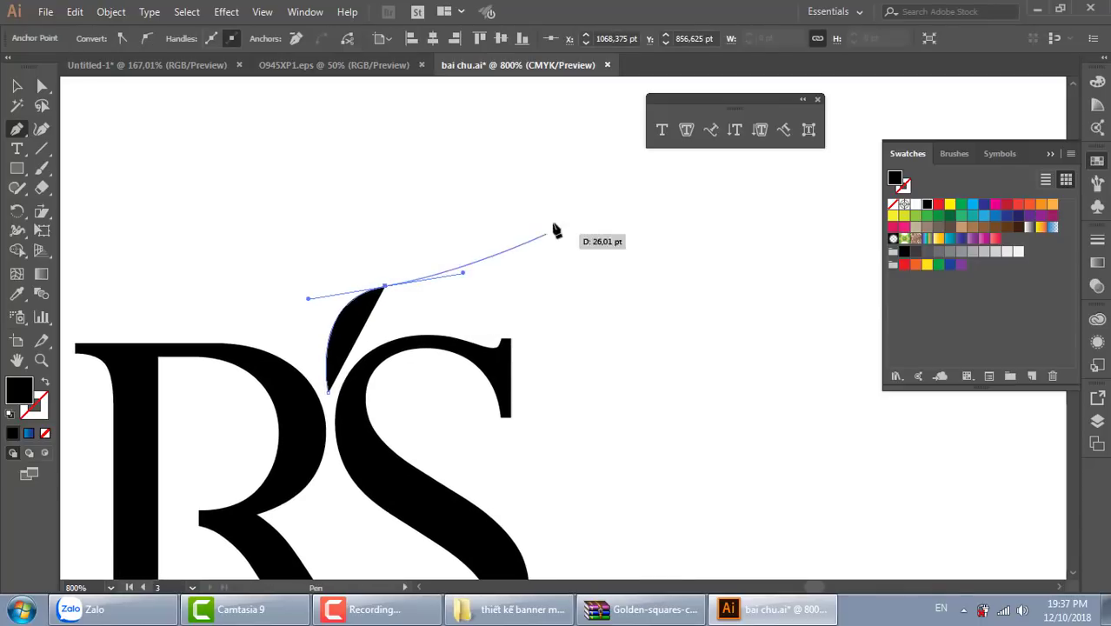
left_click_drag(537, 189, 524, 140)
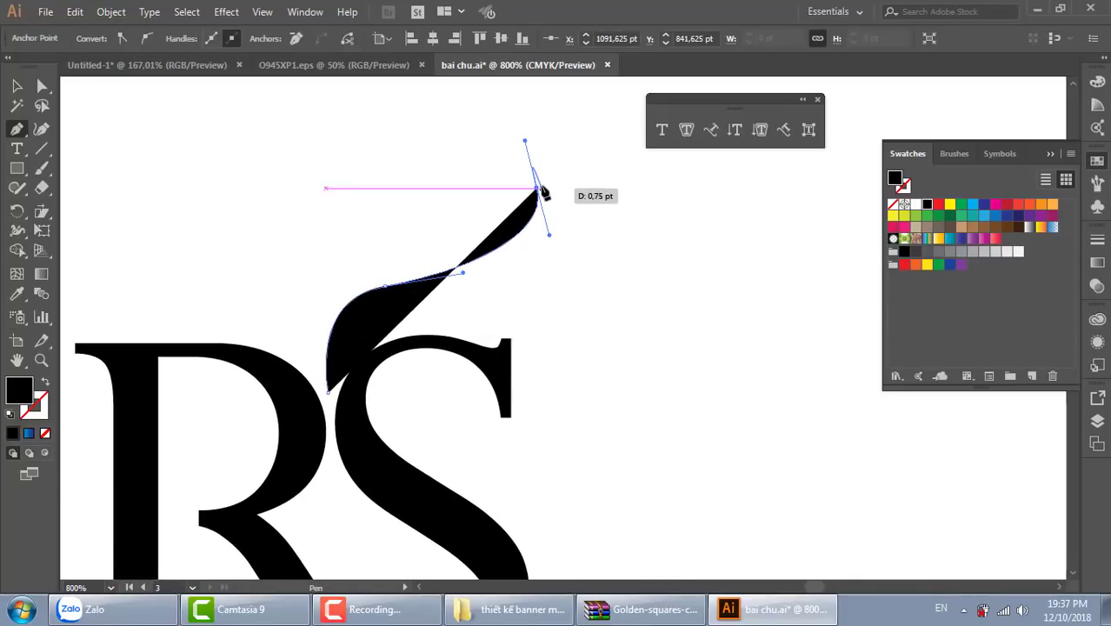
mouse_move(538, 187)
left_mouse_down()
mouse_move(393, 319)
mouse_move(279, 335)
left_mouse_up()
left_click_drag(328, 391, 306, 469)
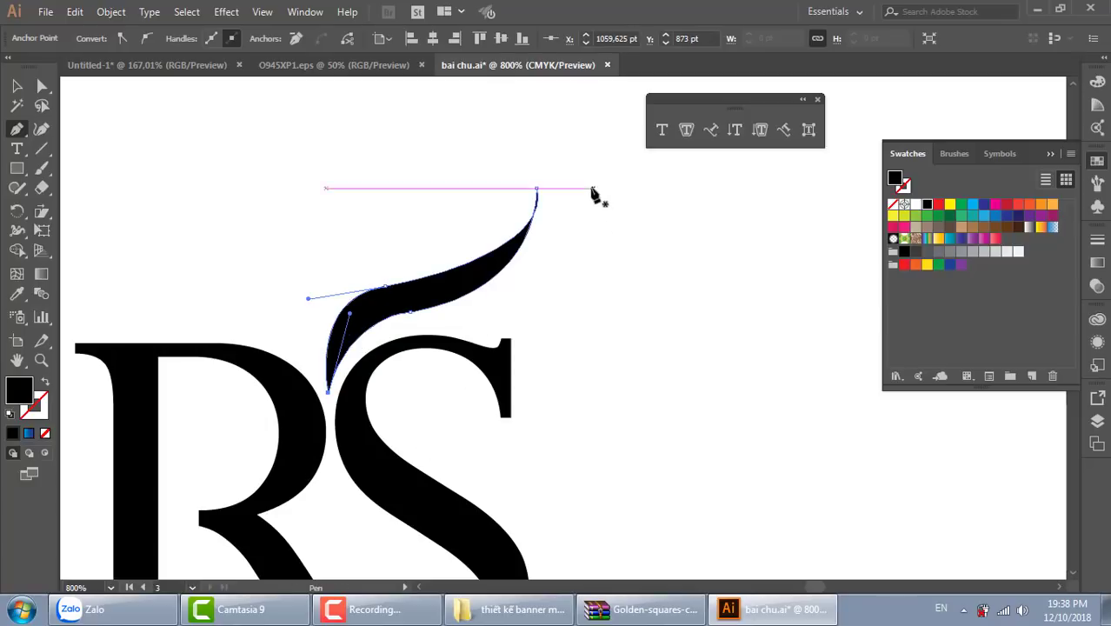
Step: Refine the leaf's tip, edges and base handles into a smooth tapering arc
left_click(42, 87)
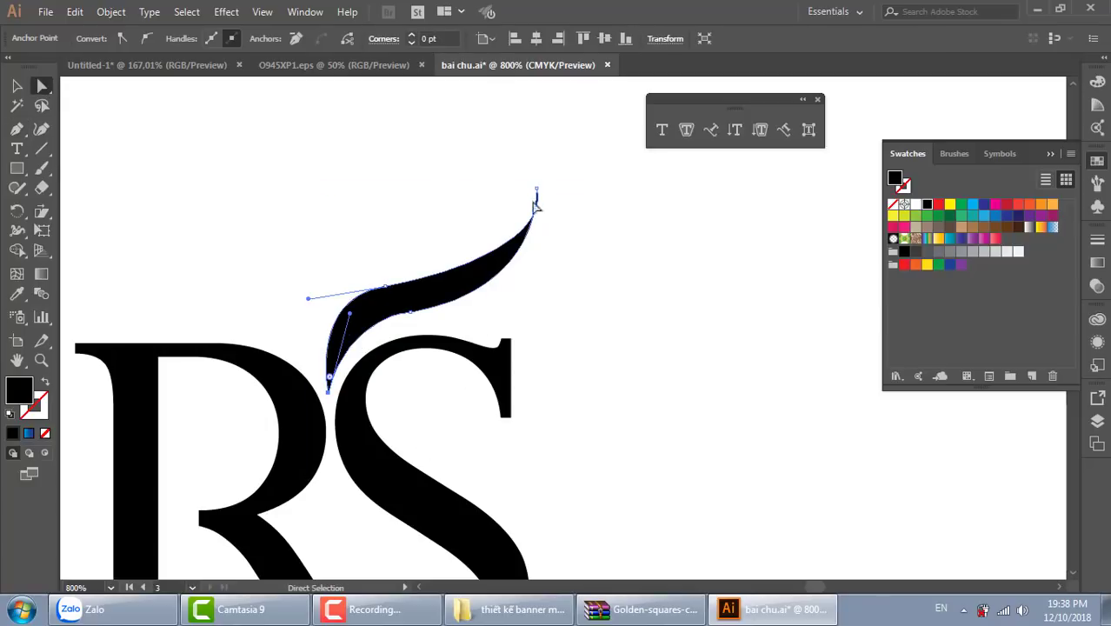
left_click(535, 191)
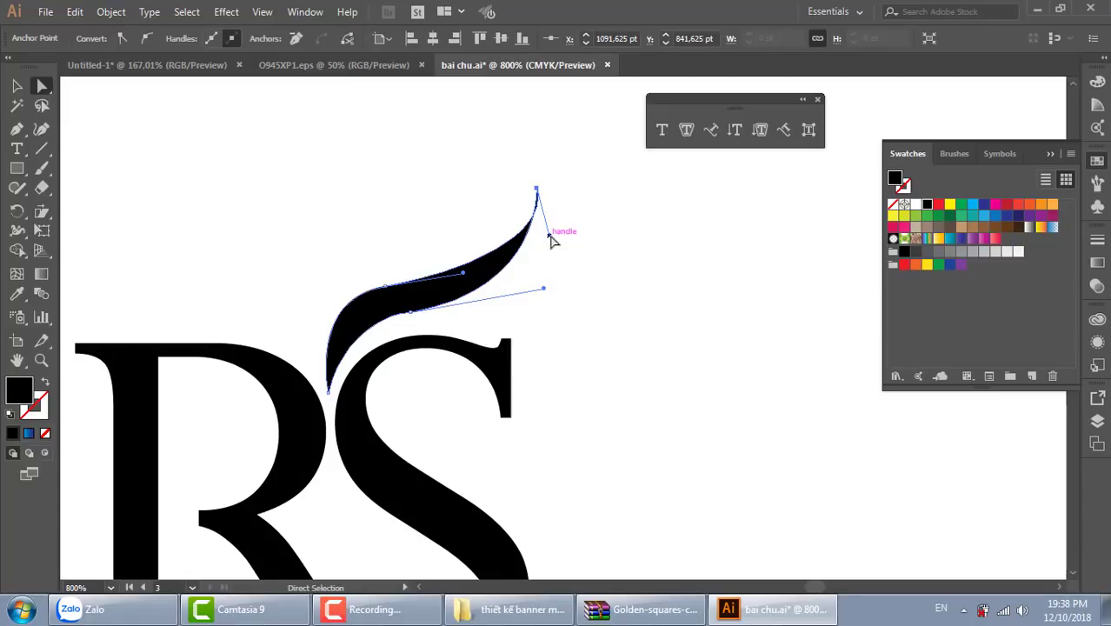
left_click_drag(549, 236, 537, 232)
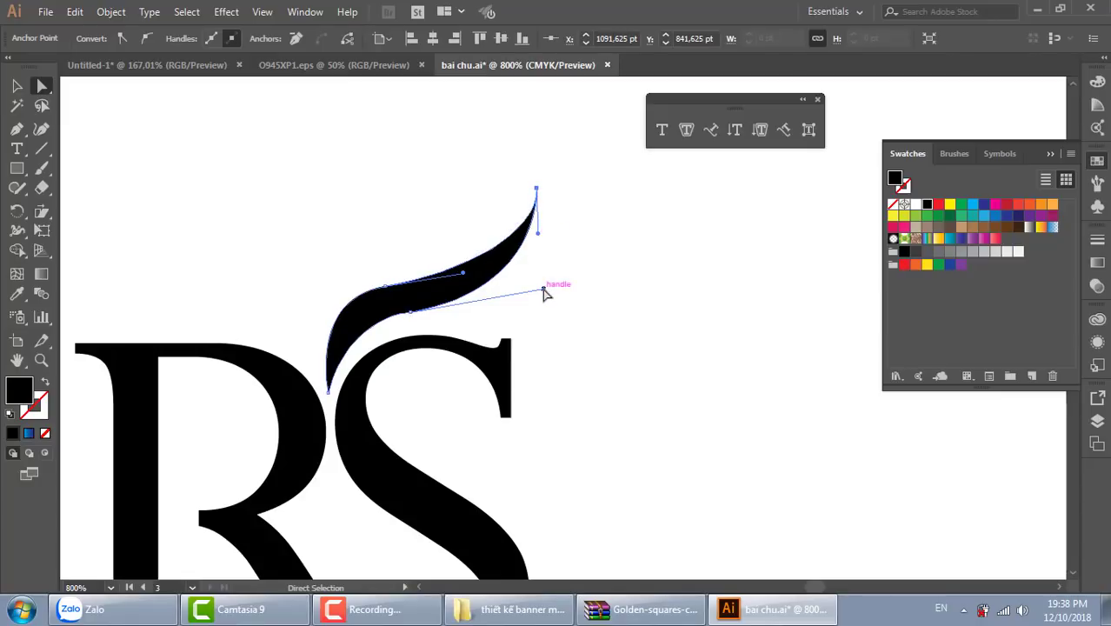
left_click_drag(543, 291, 562, 292)
left_click_drag(411, 311, 411, 324)
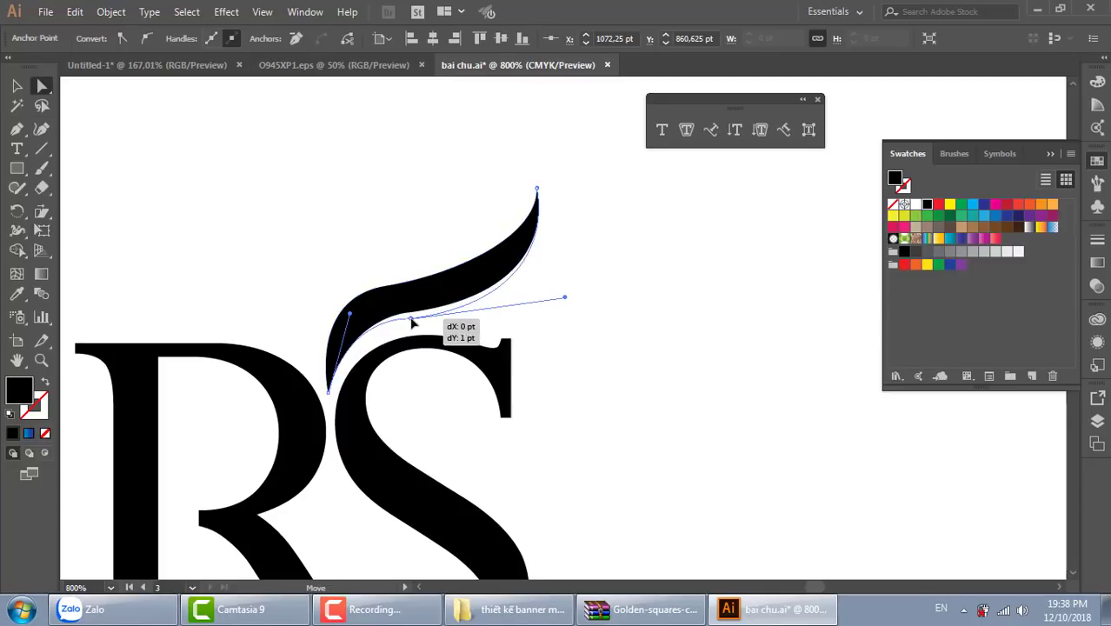
left_click_drag(565, 300, 573, 290)
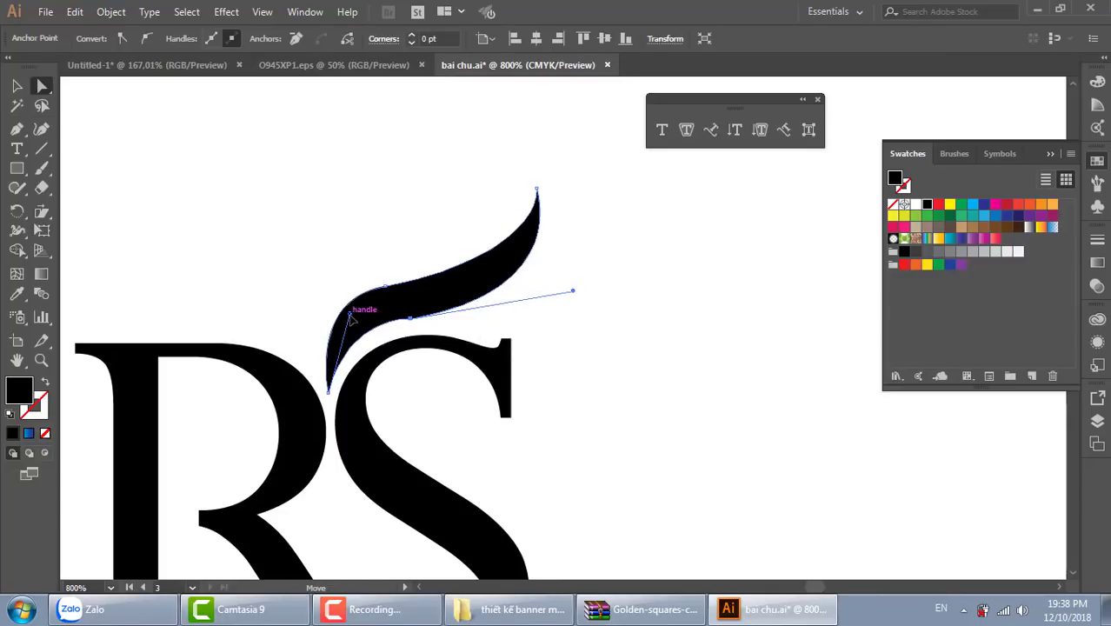
left_click_drag(350, 315, 337, 333)
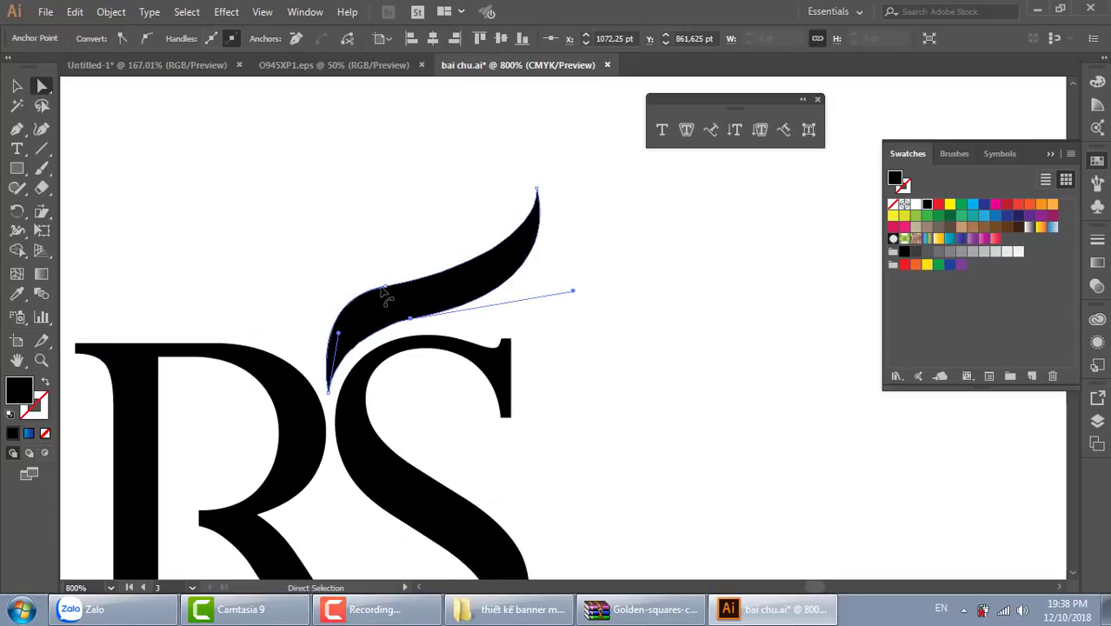
mouse_move(383, 288)
left_mouse_down()
mouse_move(308, 298)
mouse_move(311, 309)
left_mouse_up()
left_click_drag(391, 296, 374, 297)
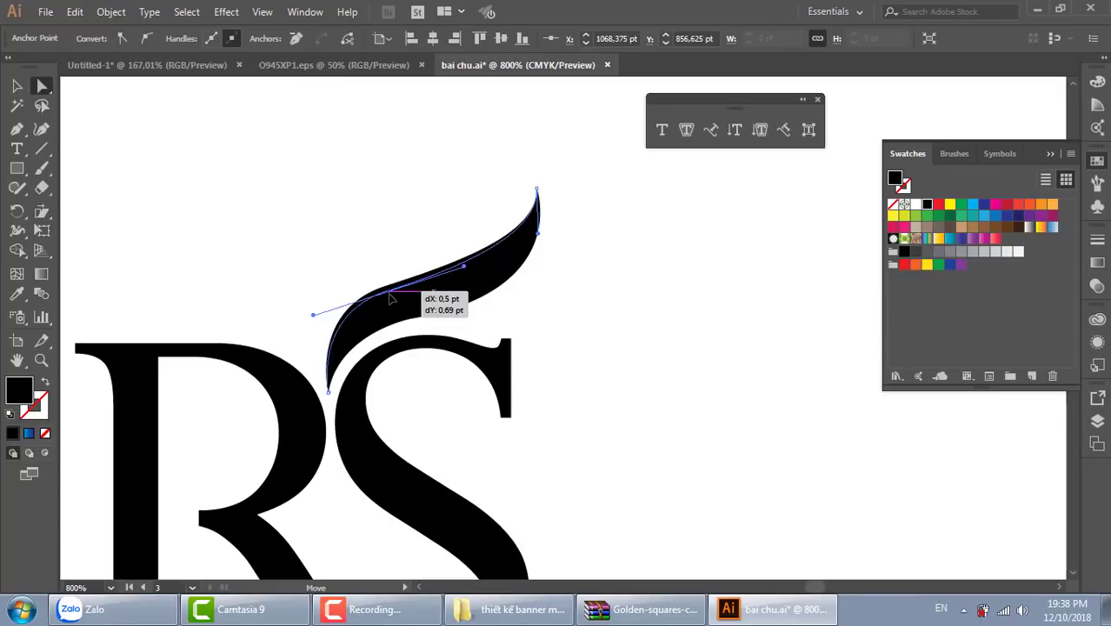
Step: Check the finished leaf against the whole logo and reframe the view above it
left_click(650, 358)
left_click_drag(650, 358, 642, 282)
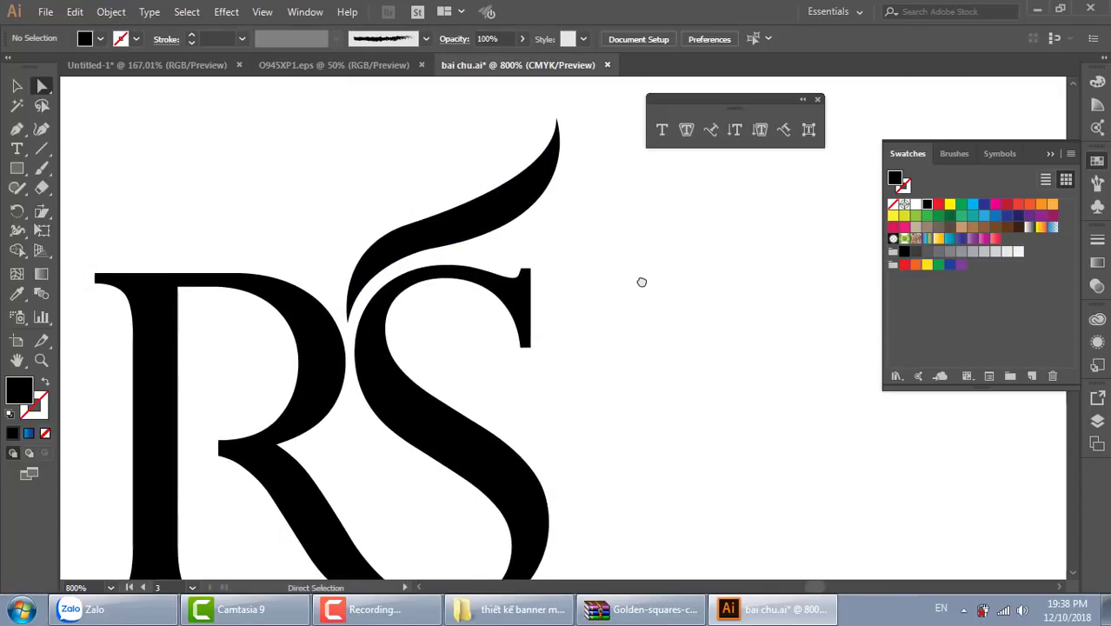
key("ctrl+minus")
key("ctrl+minus")
key("ctrl+minus")
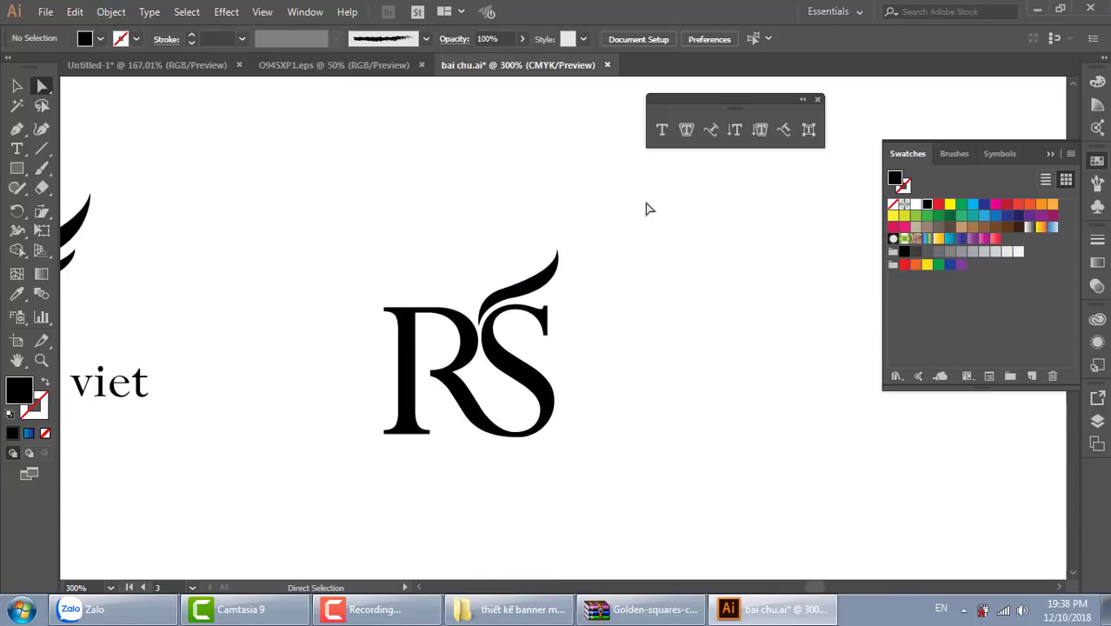
key("ctrl+plus")
key("ctrl+plus")
key("ctrl+plus")
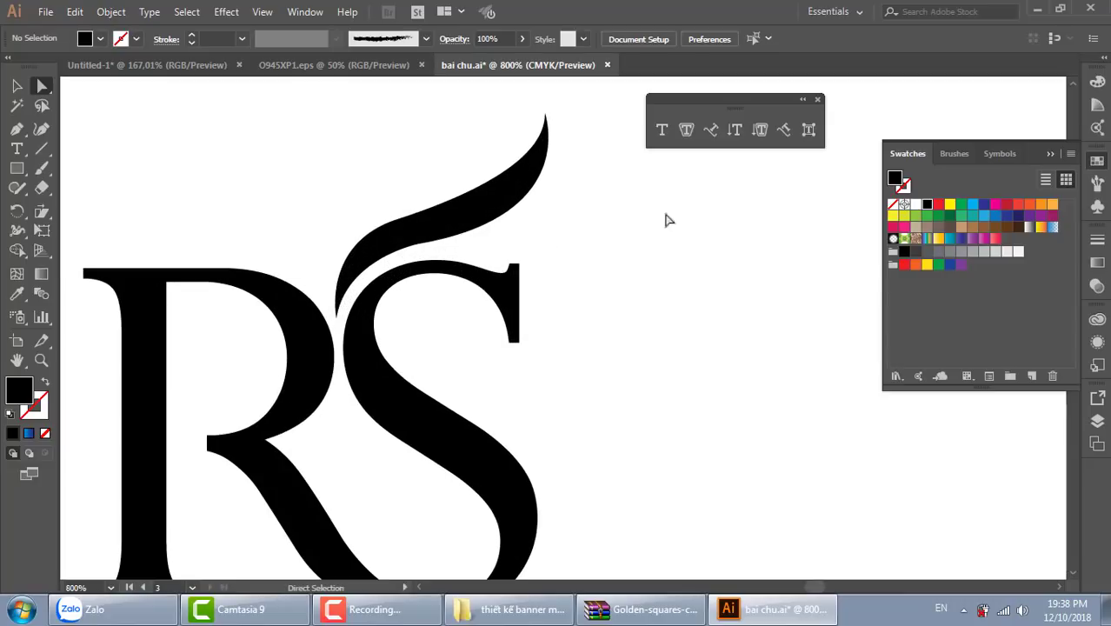
left_click_drag(596, 337, 627, 401)
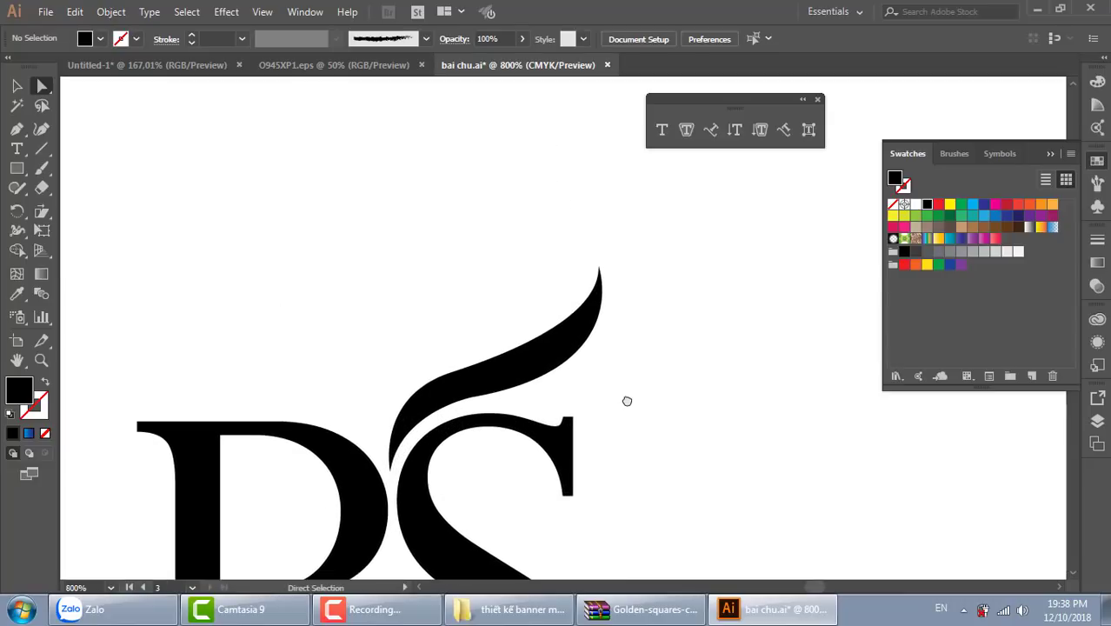
left_click_drag(474, 433, 451, 442)
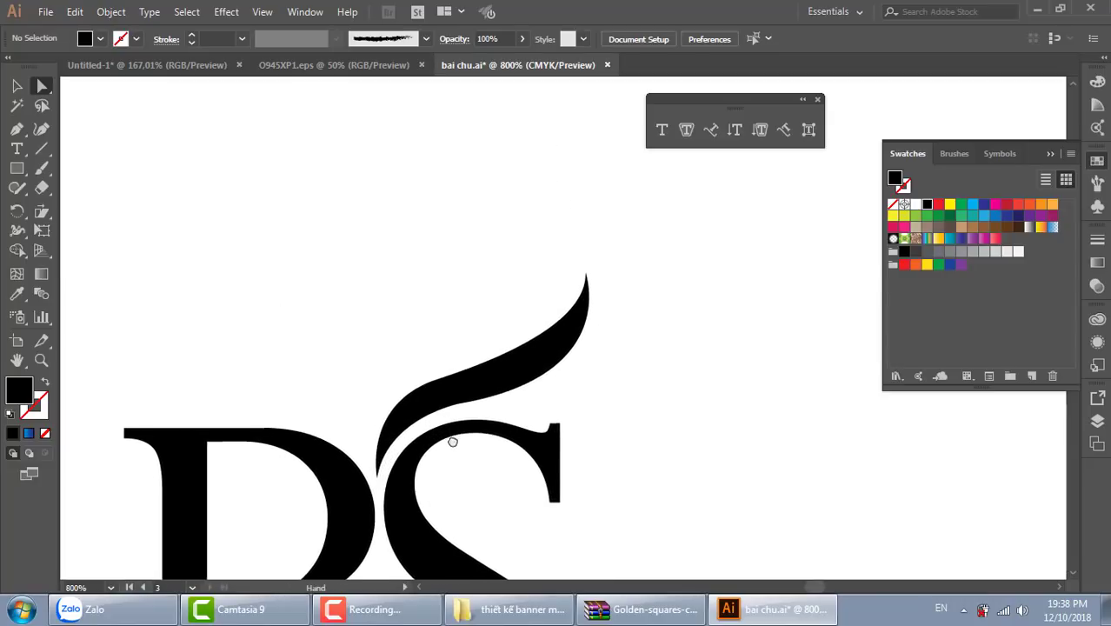
Step: Draw a second, smaller closed leaf left of the black swash with the Pen tool
key("p")
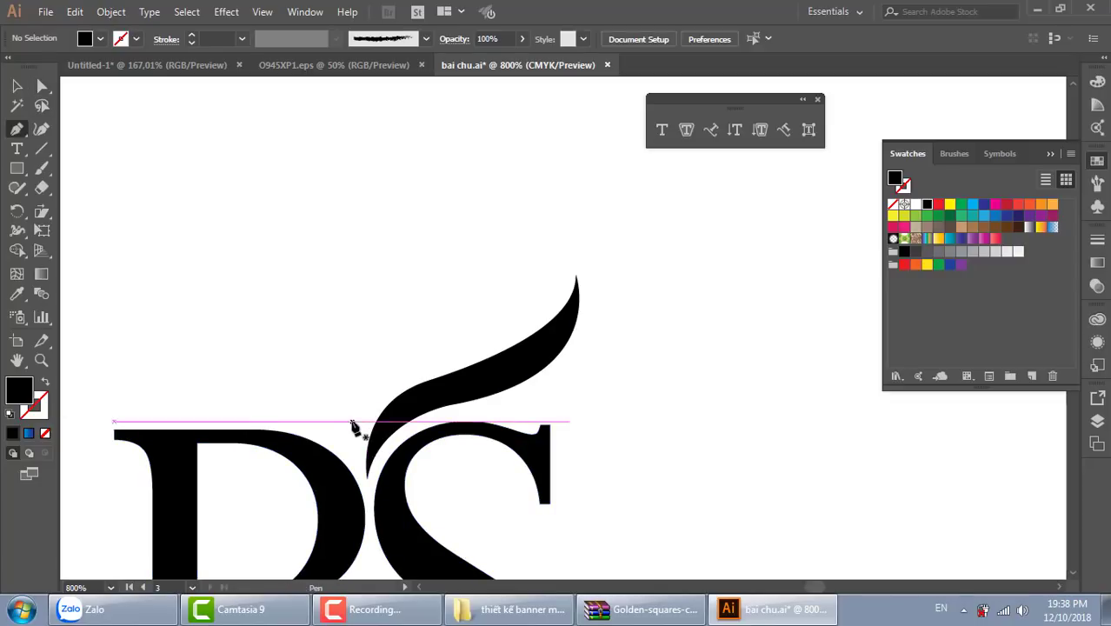
left_click(361, 421)
left_click_drag(353, 336, 384, 310)
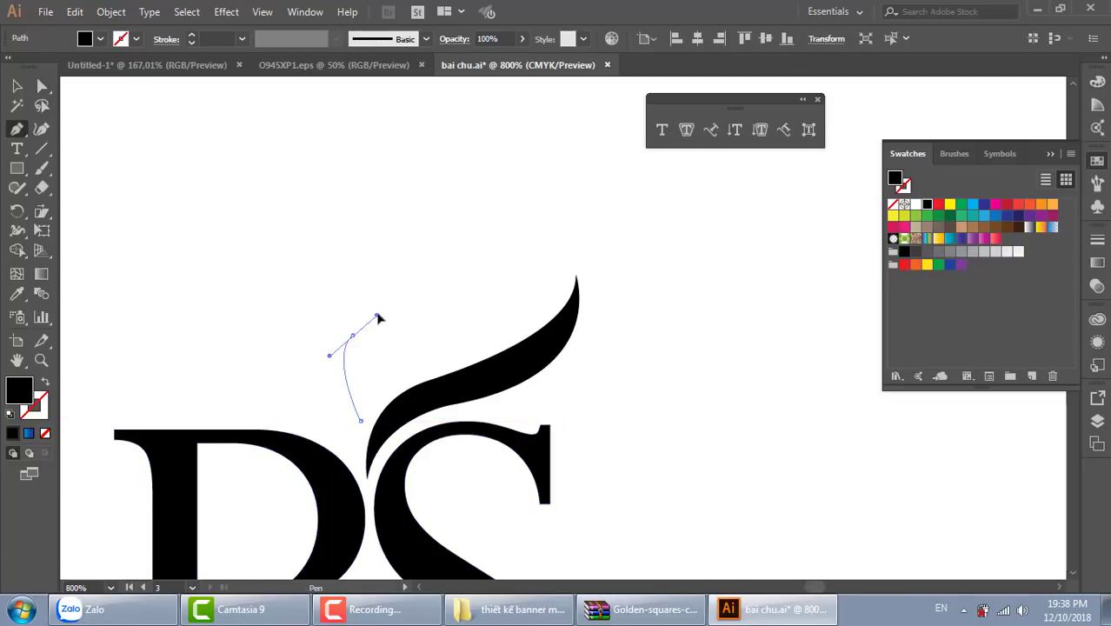
left_click_drag(405, 267, 405, 290)
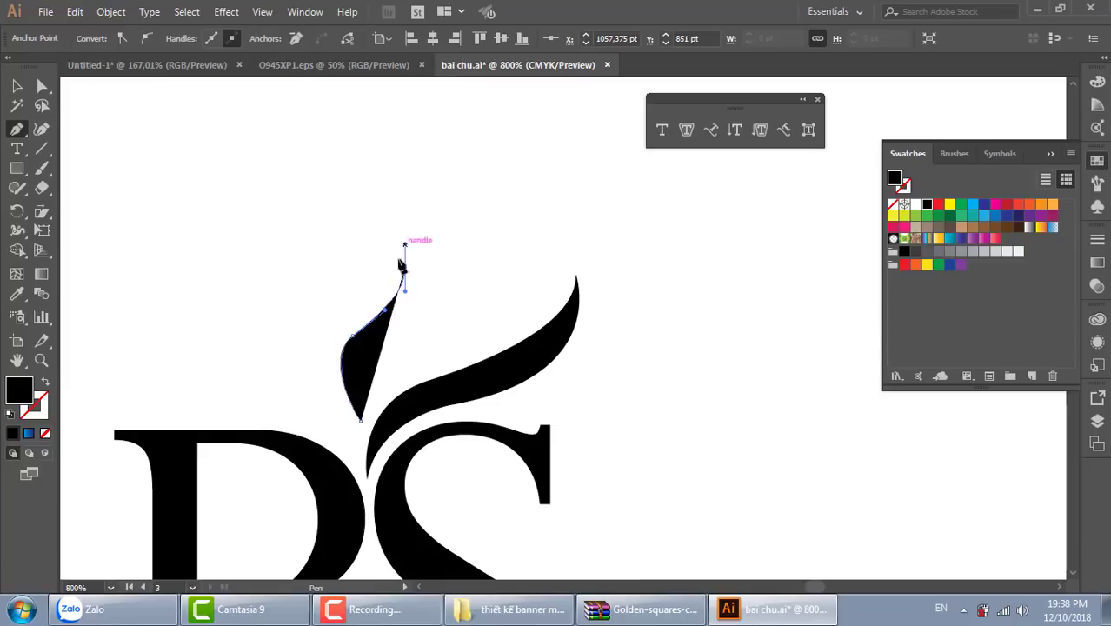
left_click_drag(394, 366, 375, 392)
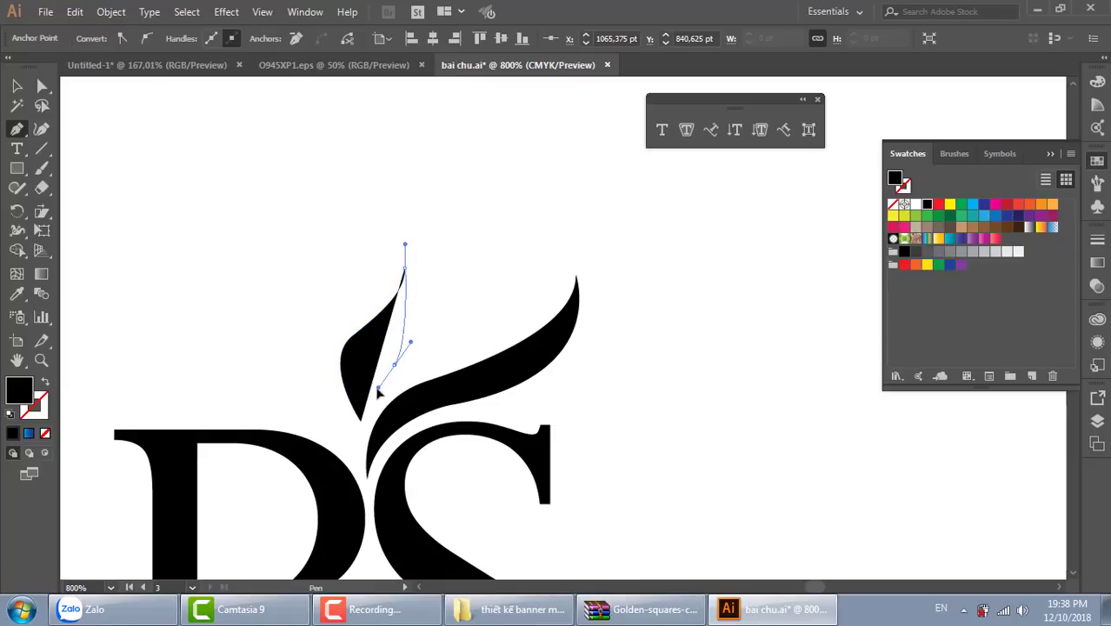
left_click(363, 423)
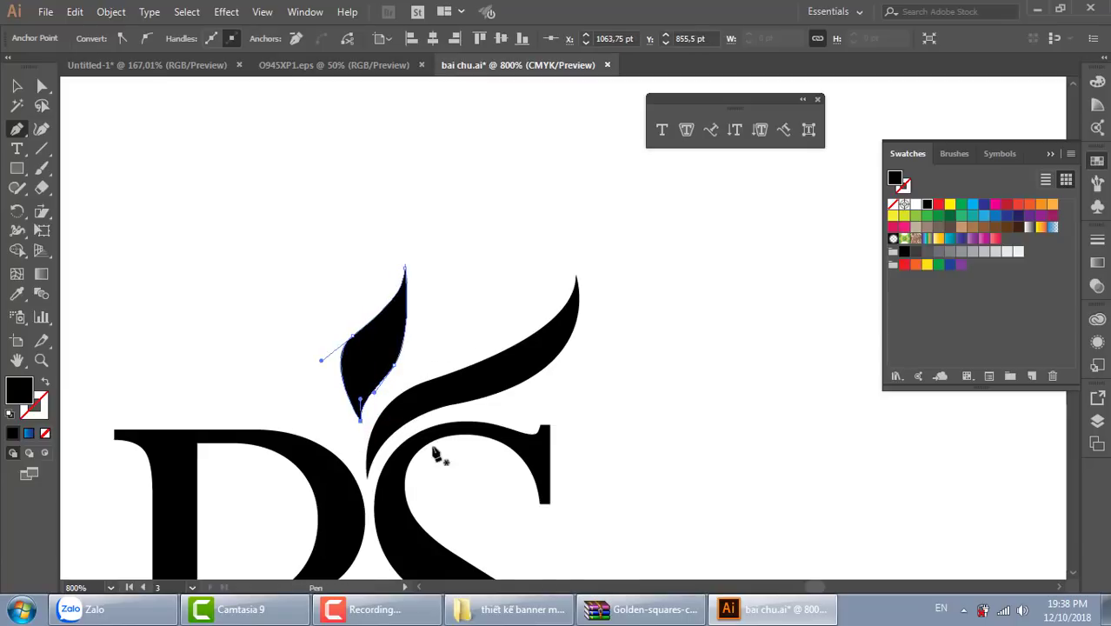
Step: Fill the new leaf pink and nudge it slightly down
key("v")
left_click(315, 155)
left_click(372, 363)
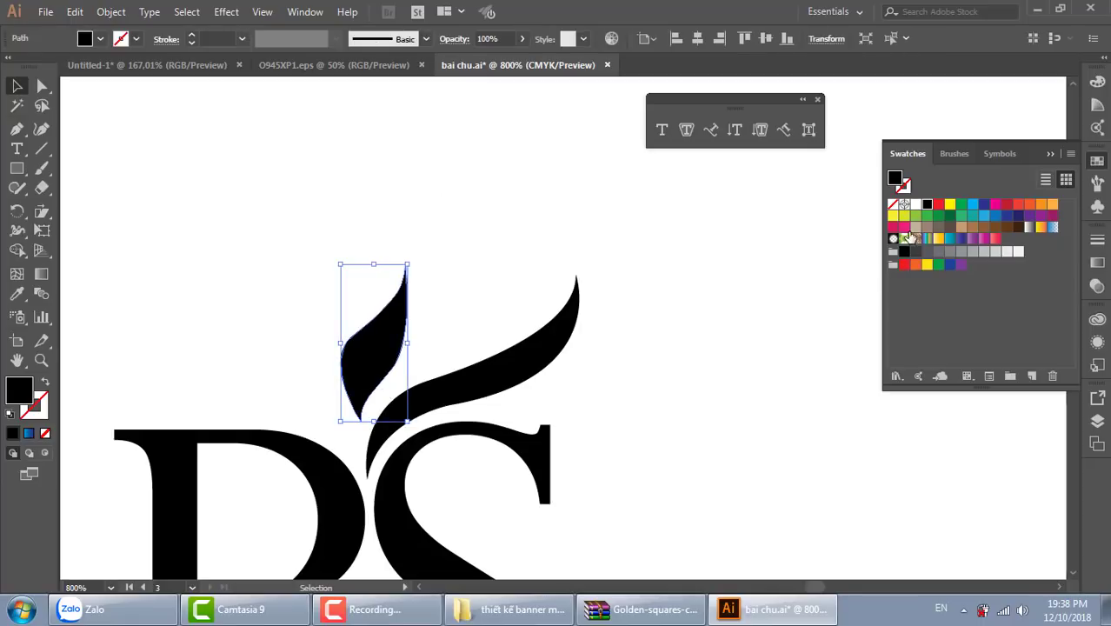
left_click(904, 227)
left_click(615, 322)
left_click_drag(357, 365, 357, 380)
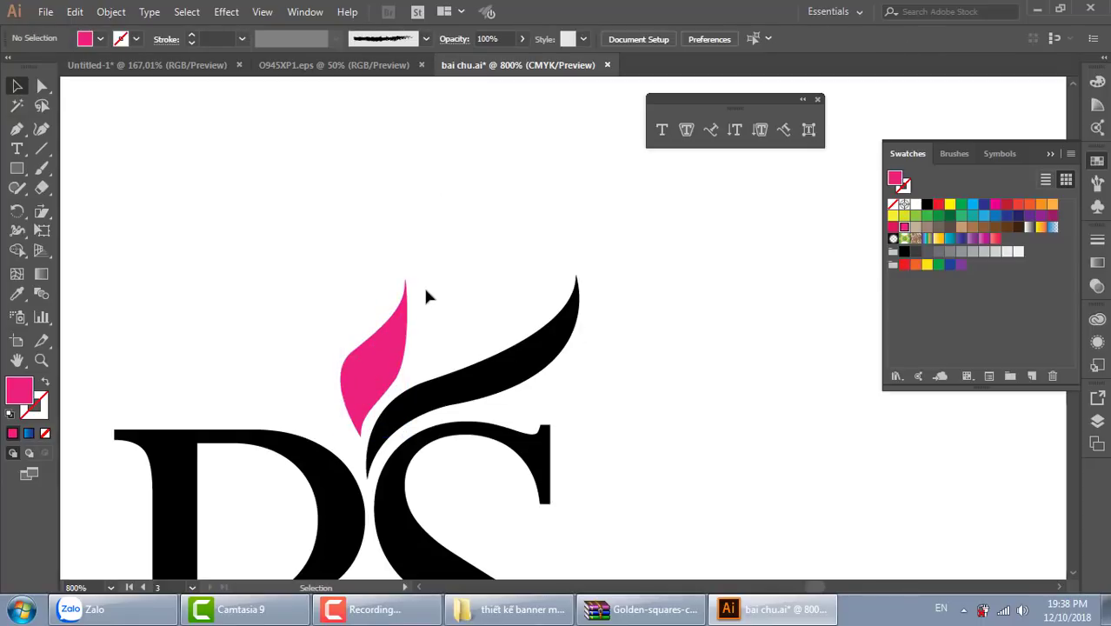
Step: Undo the stray pen segment, then draw and close a second petal from the leaf base
key("p")
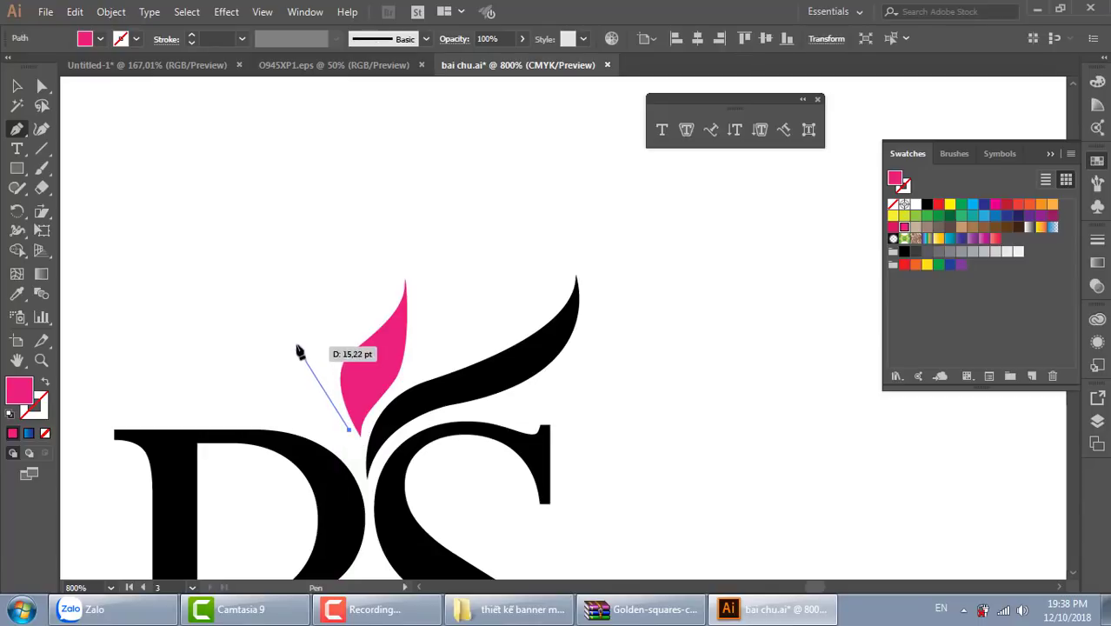
left_click_drag(298, 345, 297, 287)
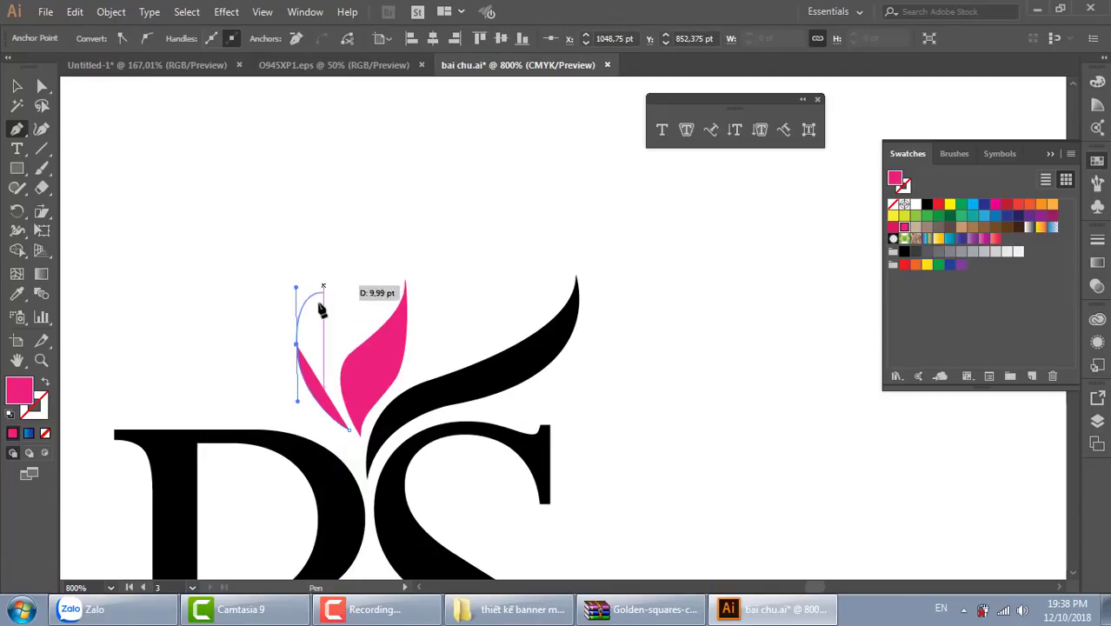
key("ctrl+z")
left_click(317, 348, "ctrl")
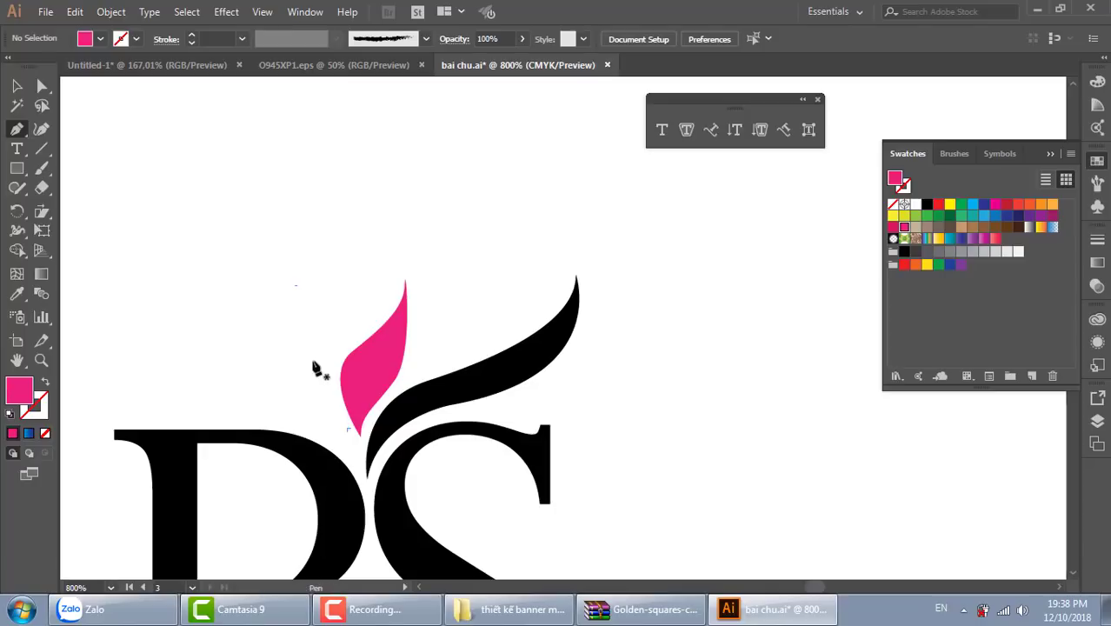
left_click(353, 435)
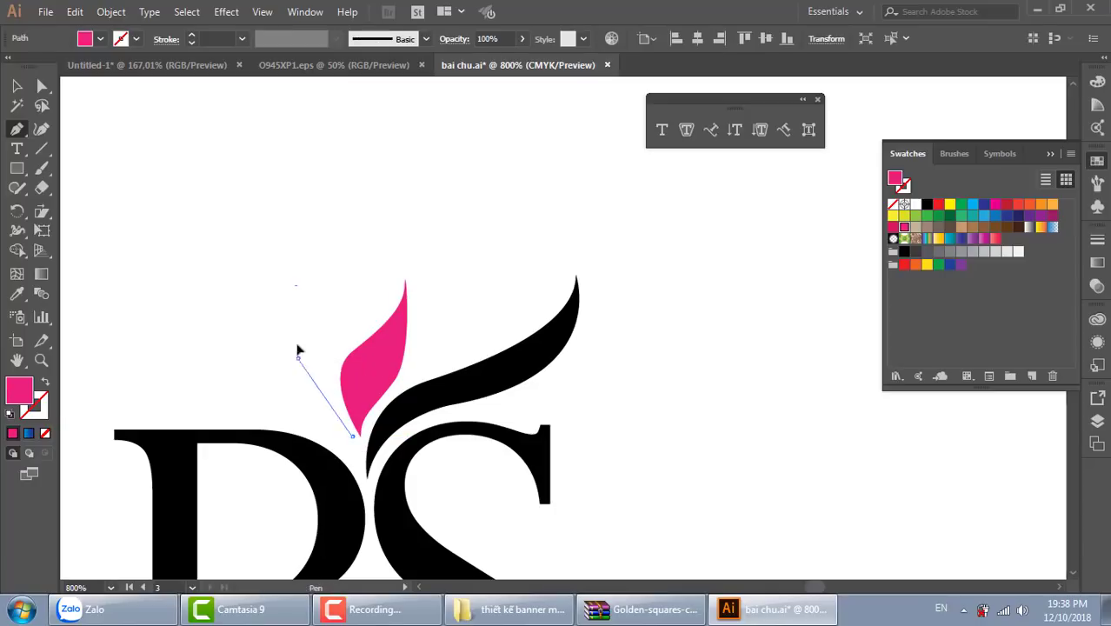
left_click_drag(300, 359, 301, 321)
mouse_move(332, 275)
left_mouse_down()
mouse_move(361, 320)
mouse_move(342, 402)
mouse_move(347, 341)
left_mouse_up()
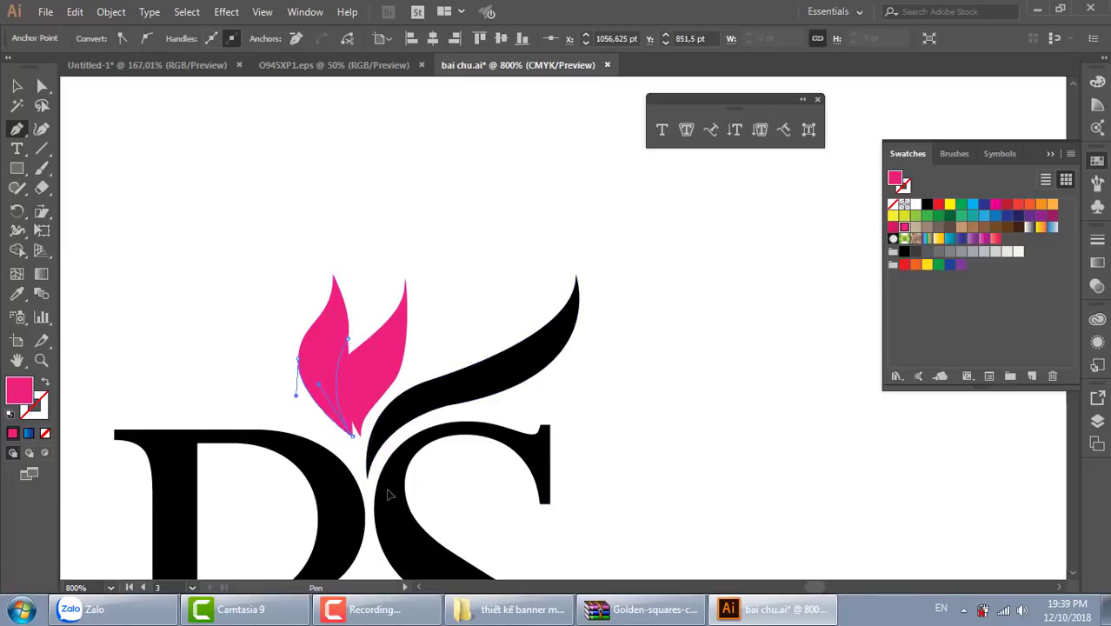
left_click_drag(459, 372, 452, 278)
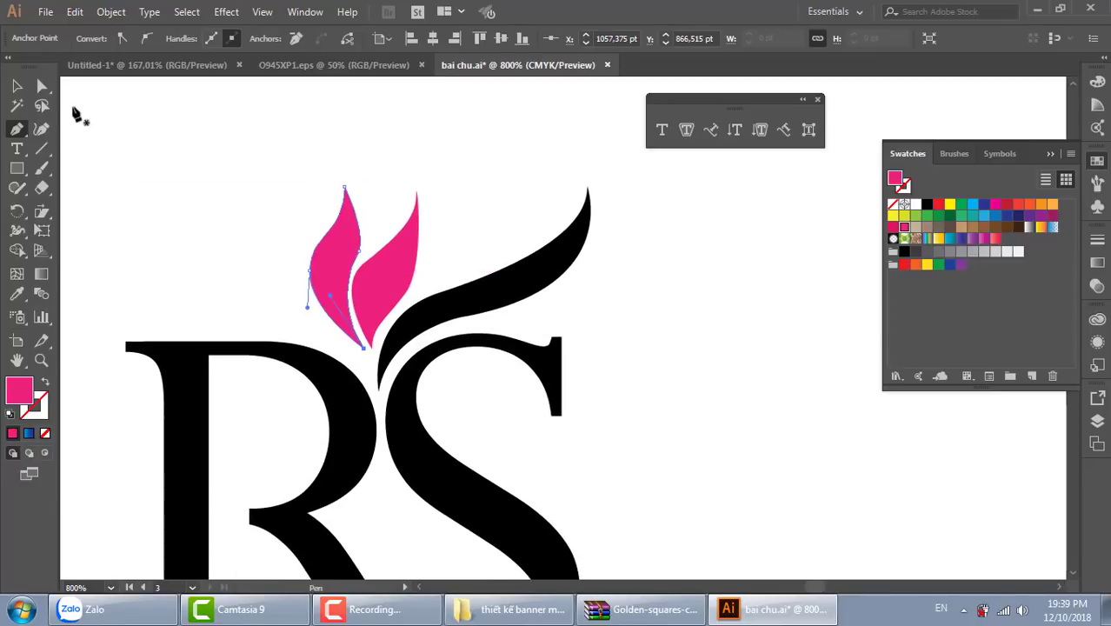
left_click(17, 85)
left_click(470, 219)
Step: Reshape the left petal's inner point, bottom tip and outer curve along the gap
scroll(487, 228, "up", 5)
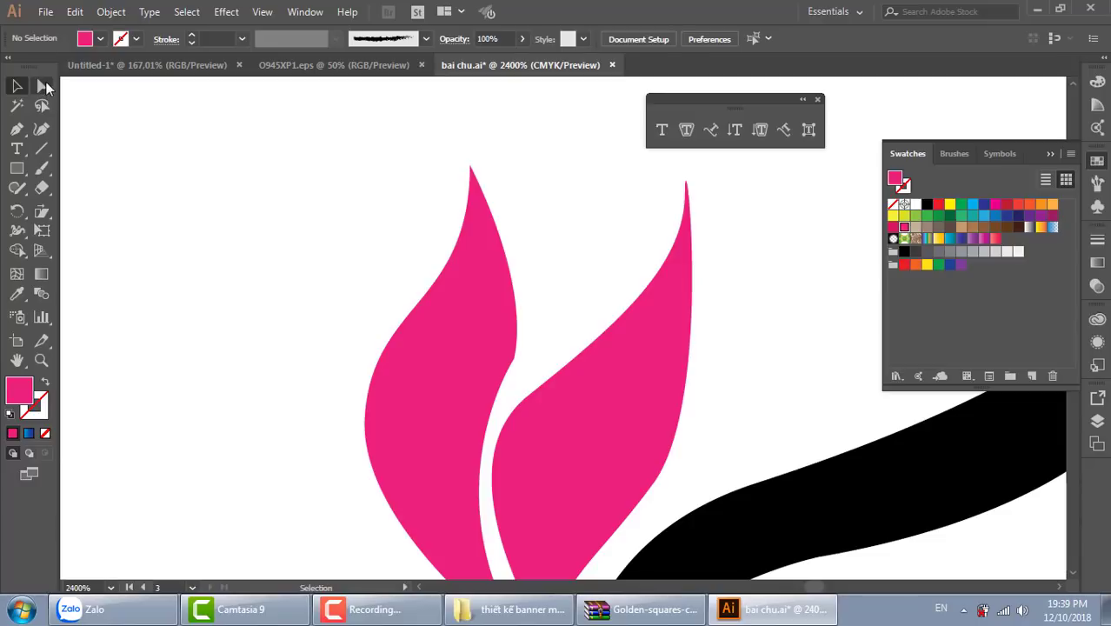
left_click_drag(515, 366, 518, 379)
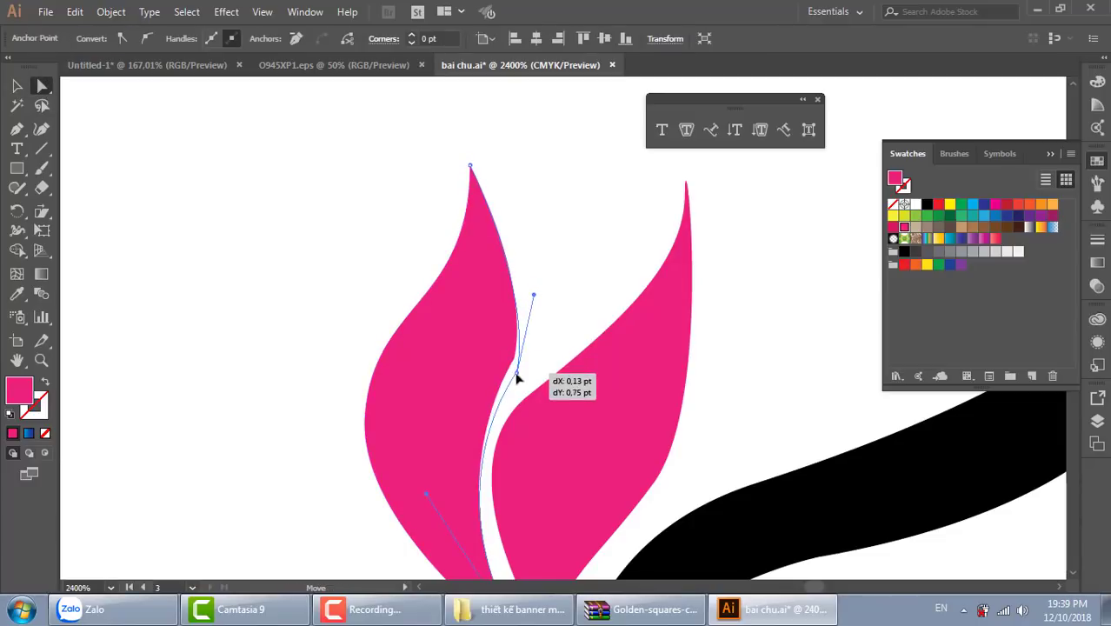
left_click_drag(533, 296, 553, 265)
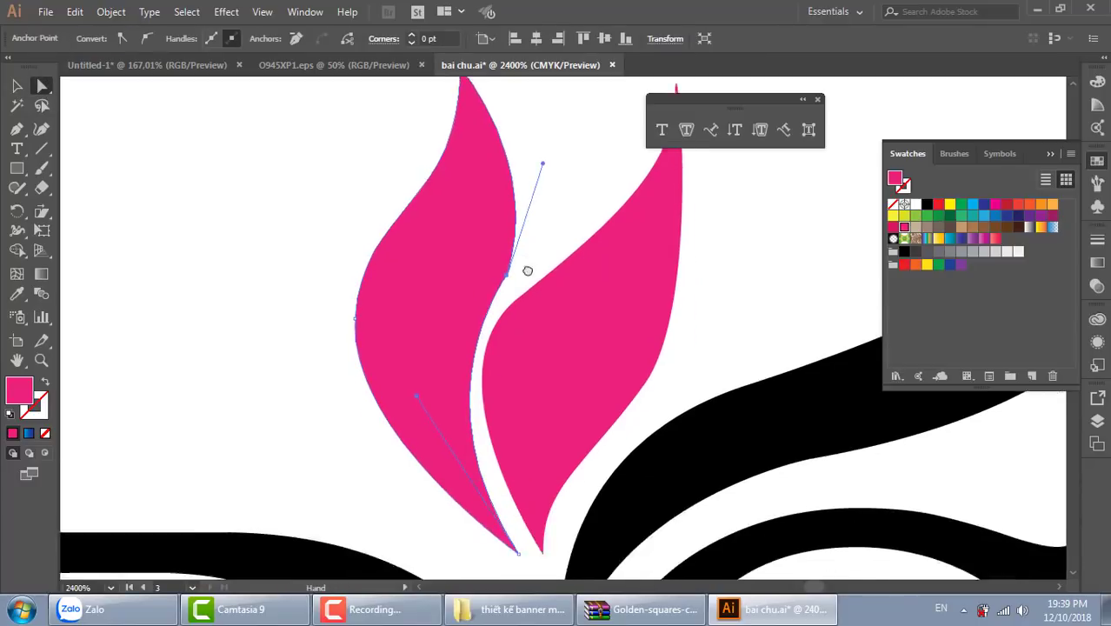
scroll(539, 265, "down", 3)
left_click_drag(516, 523, 525, 518)
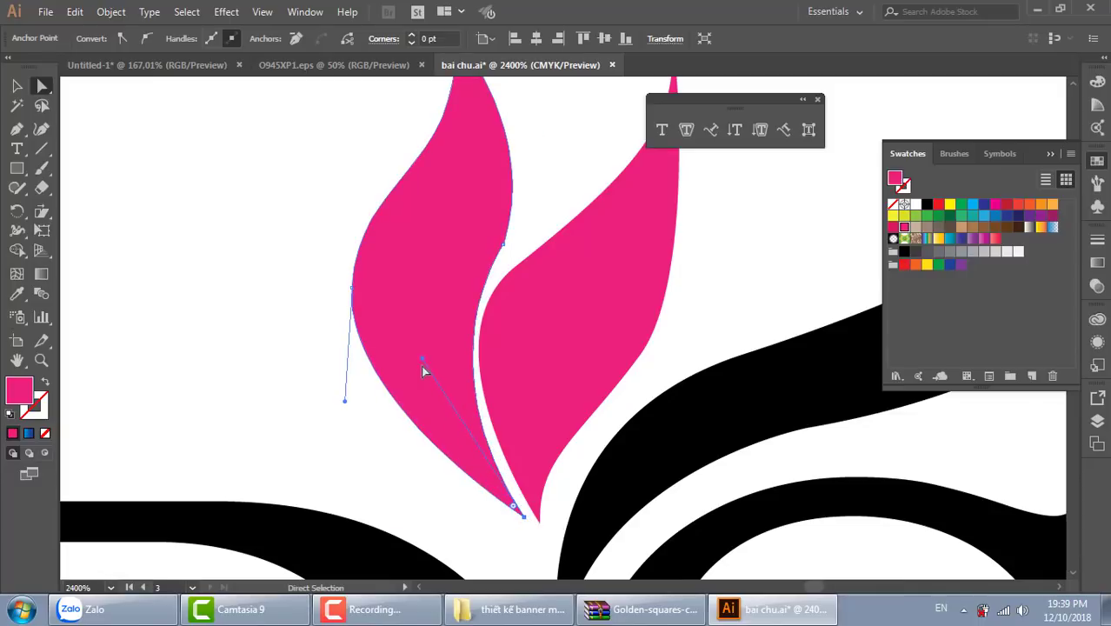
left_click_drag(423, 360, 391, 350)
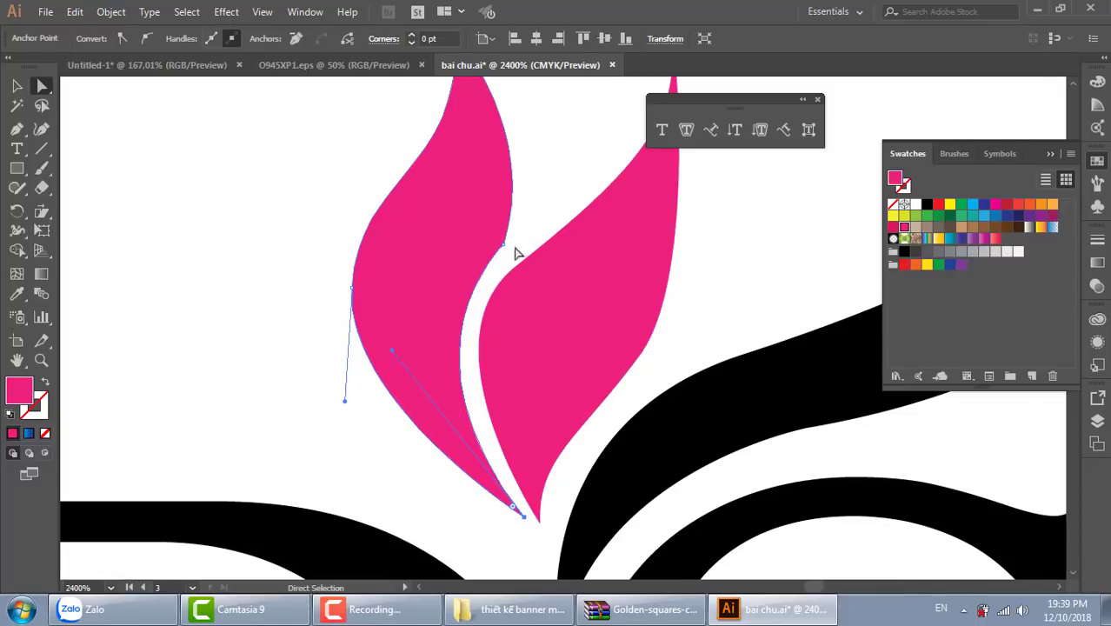
left_click(352, 288)
left_click_drag(345, 401, 348, 457)
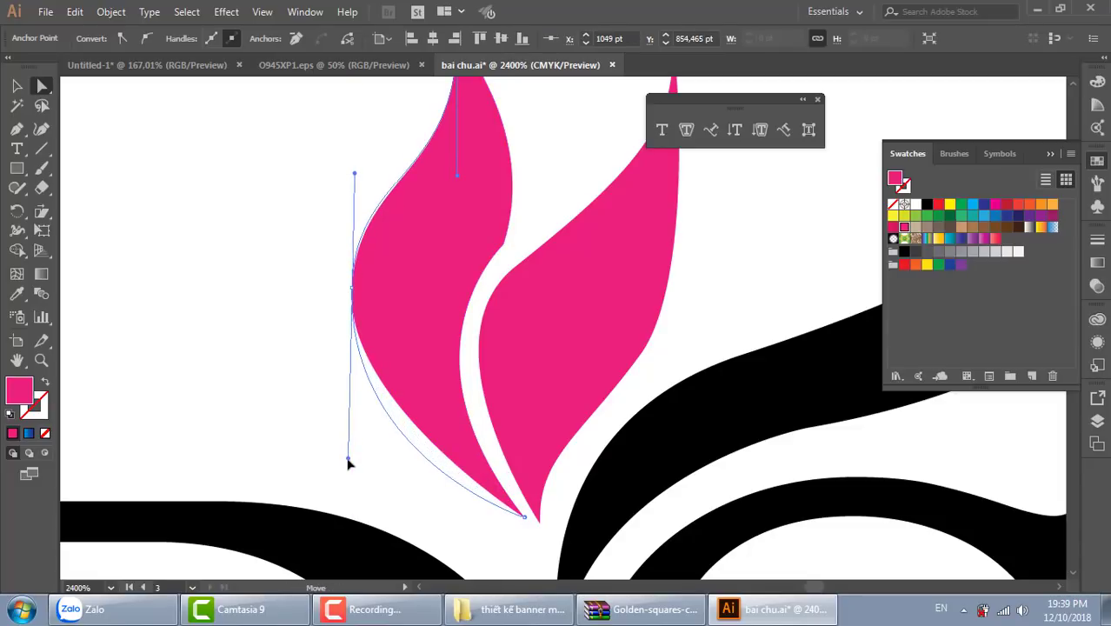
Step: Adjust the right petal's upper inner curve so it nests beside the left petal
left_click_drag(453, 203, 456, 303)
mouse_move(590, 389)
left_mouse_down()
mouse_move(513, 387)
mouse_move(568, 317)
mouse_move(608, 292)
left_mouse_up()
left_click(508, 379)
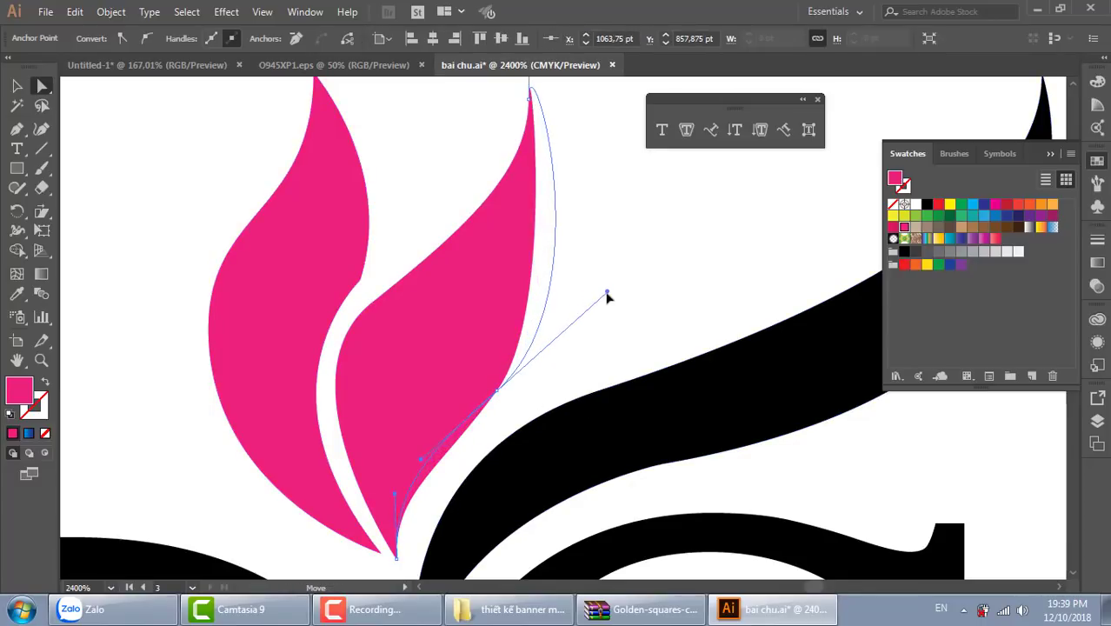
left_click_drag(660, 348, 673, 296)
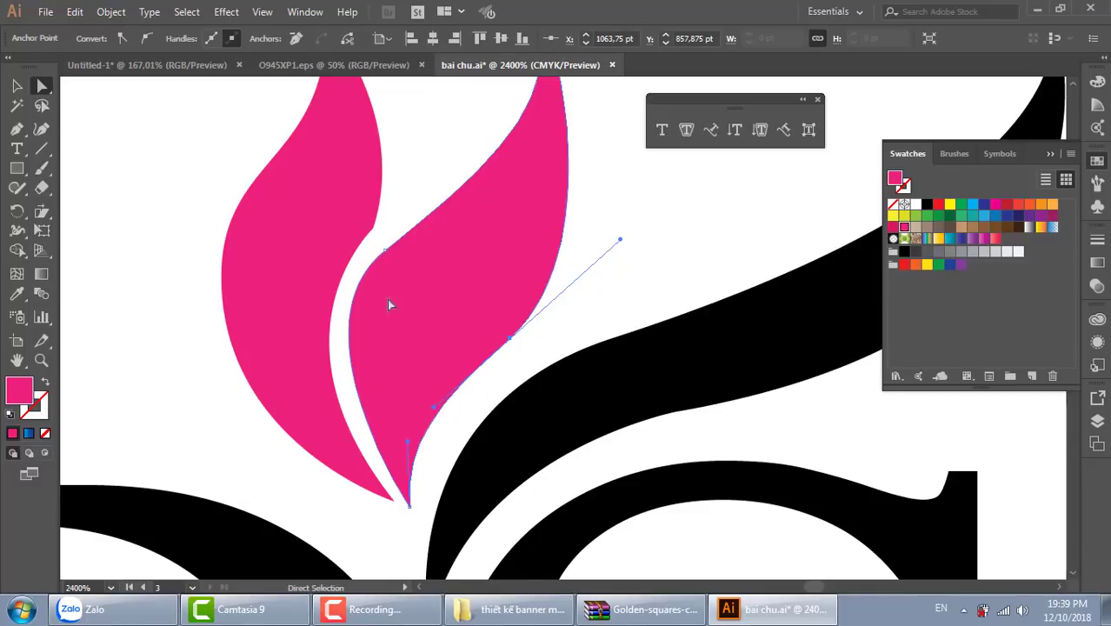
left_click(384, 253)
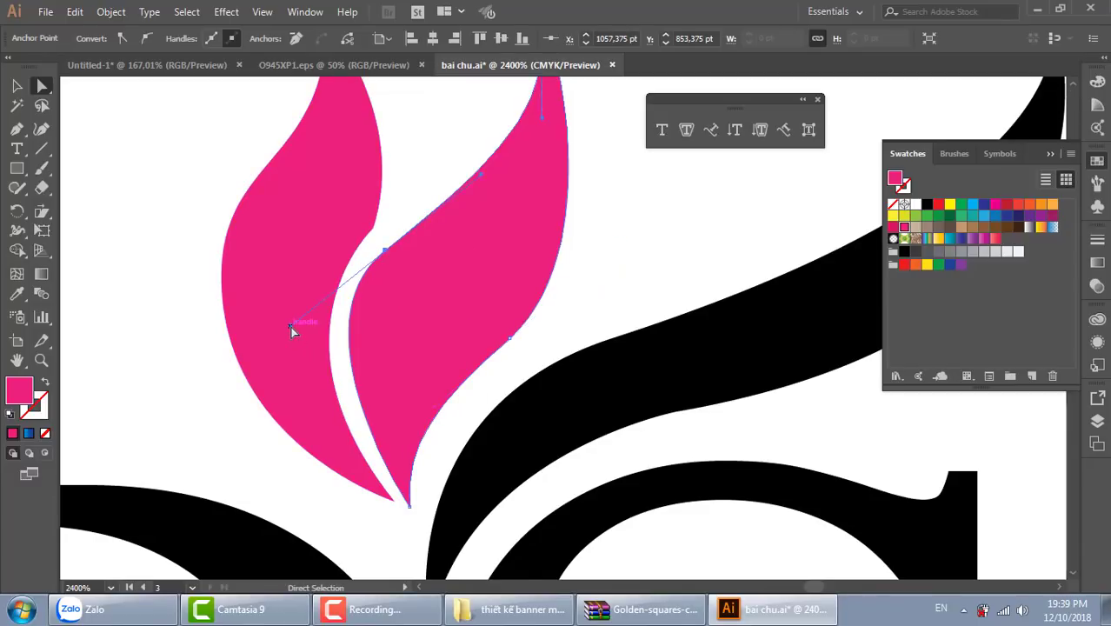
left_click_drag(290, 354, 286, 364)
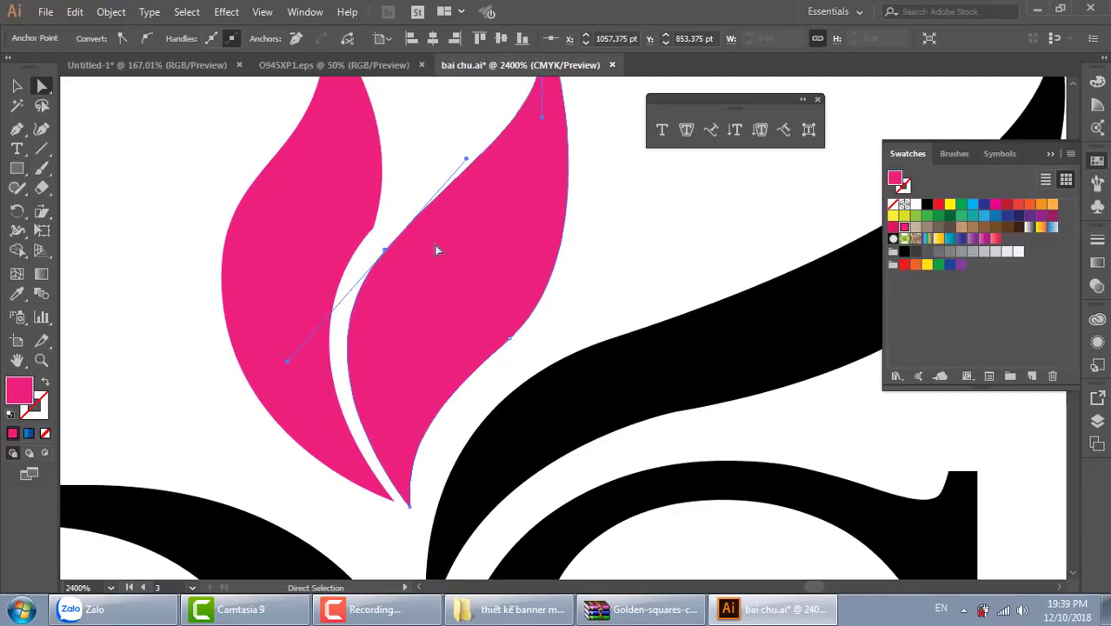
left_click_drag(631, 255, 589, 257)
scroll(589, 256, "down", 1)
scroll(626, 313, "down", 2)
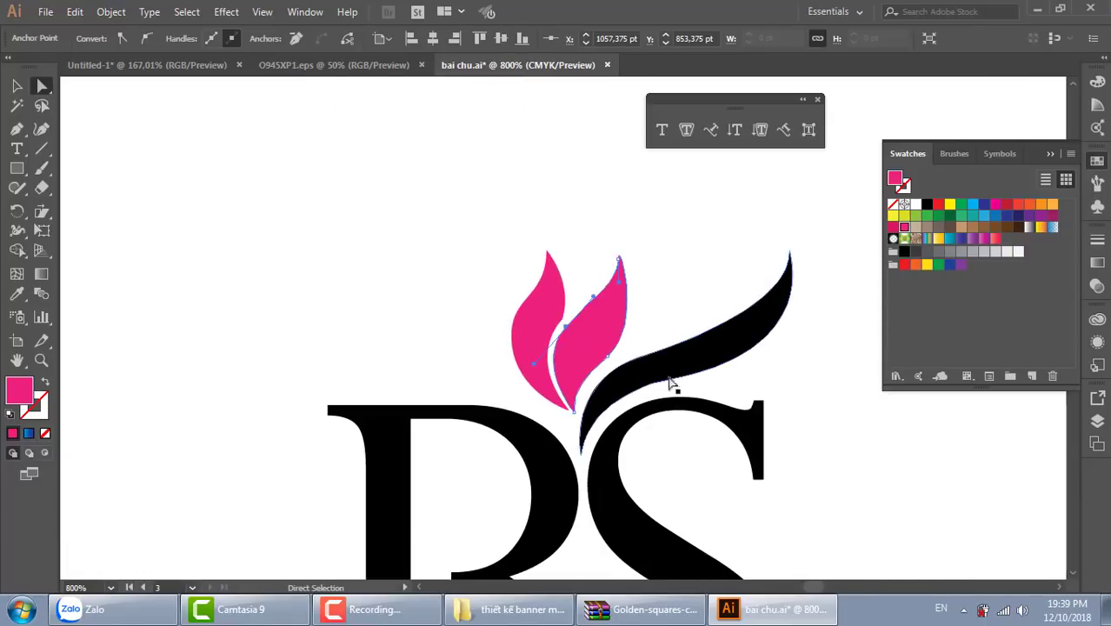
left_click_drag(672, 385, 588, 310)
key("ctrl+plus")
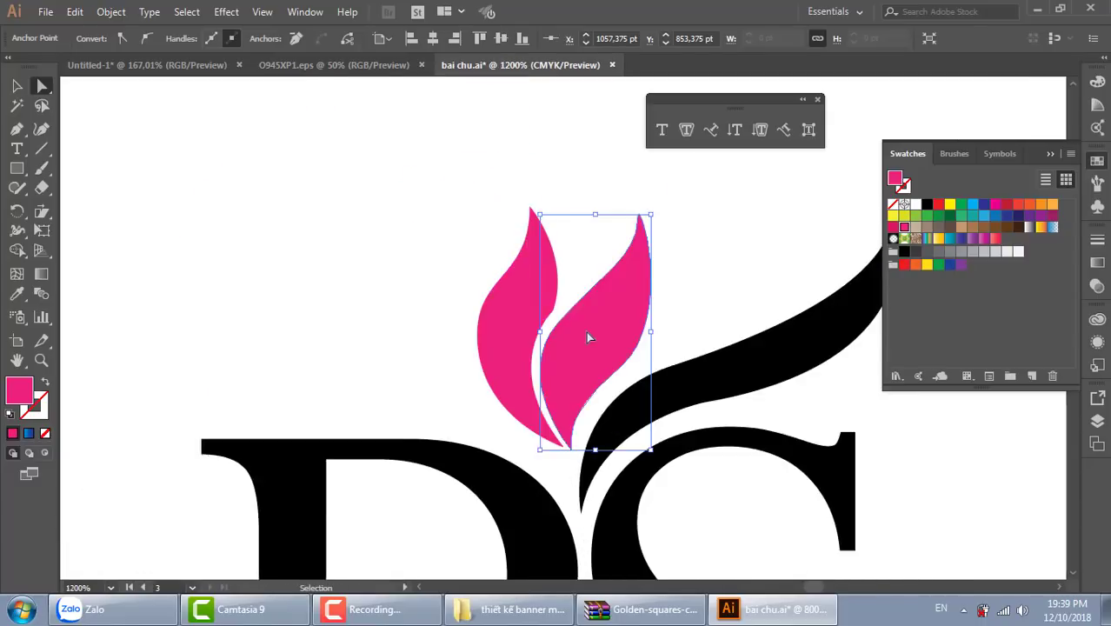
key("ctrl+plus")
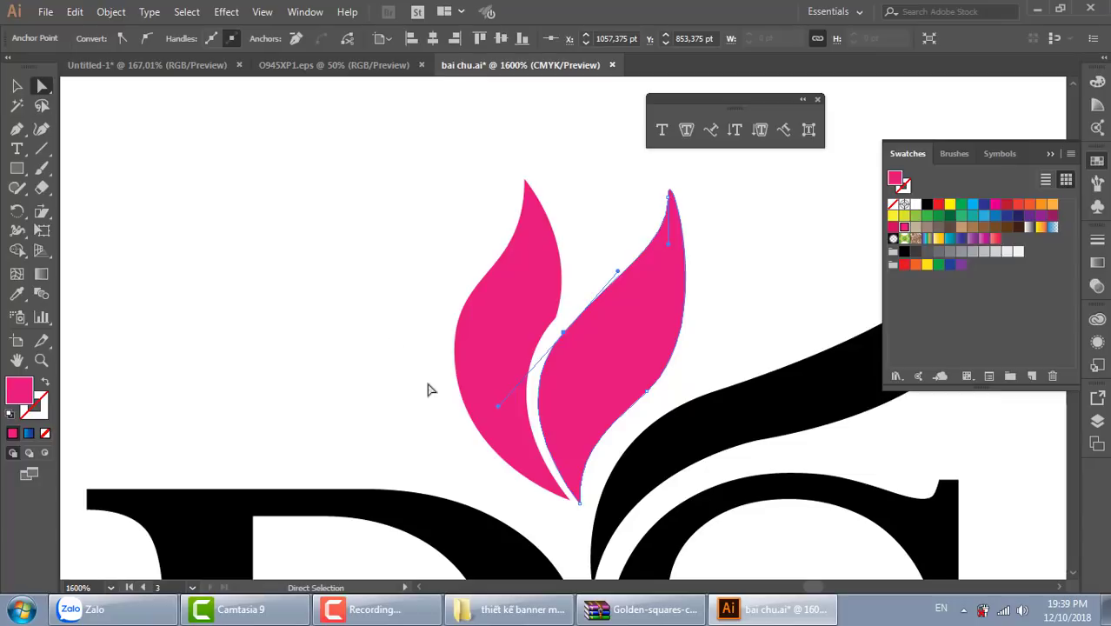
Step: Draw a third pink petal with the Pen tool, closing it at the base tip
key("p")
left_click(561, 504)
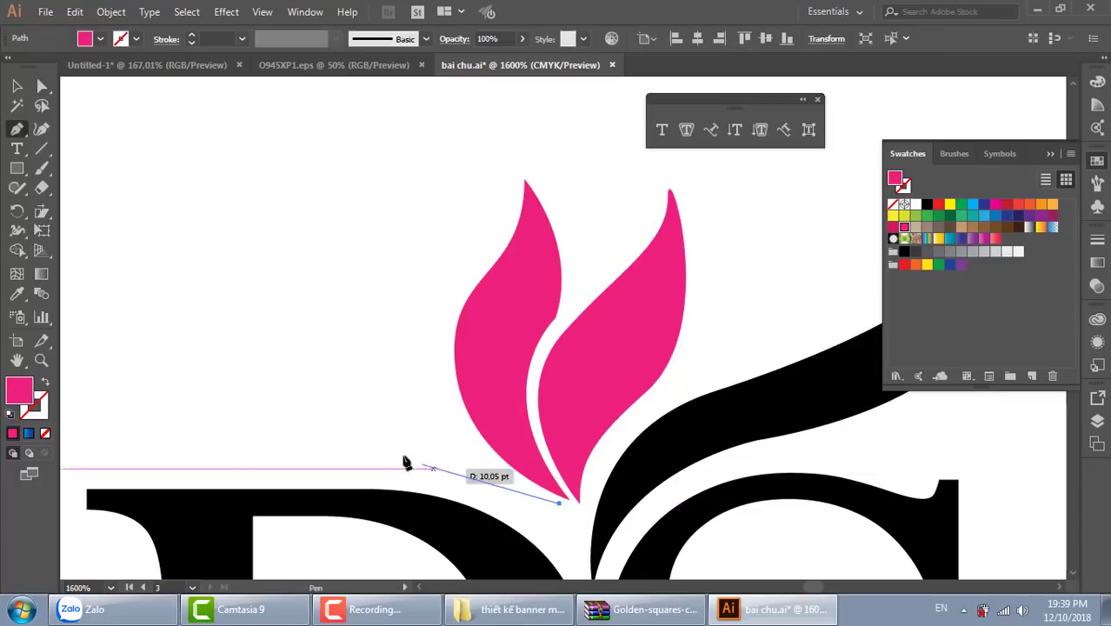
mouse_move(368, 450)
left_mouse_down()
mouse_move(298, 385)
mouse_move(259, 378)
mouse_move(389, 374)
mouse_move(423, 419)
left_mouse_up()
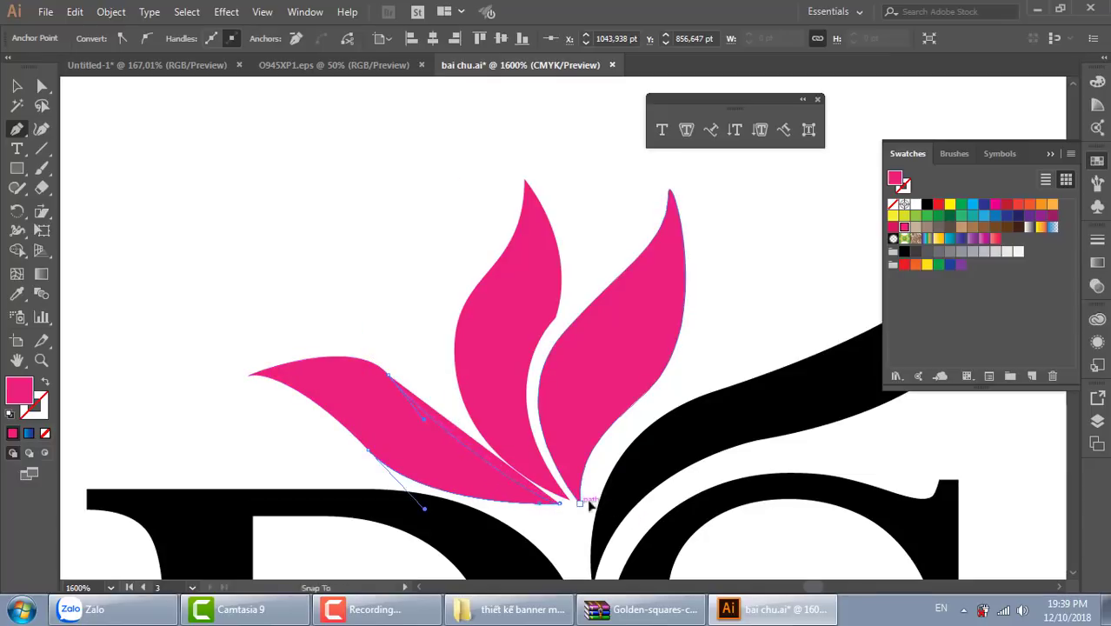
left_click_drag(561, 509, 619, 502)
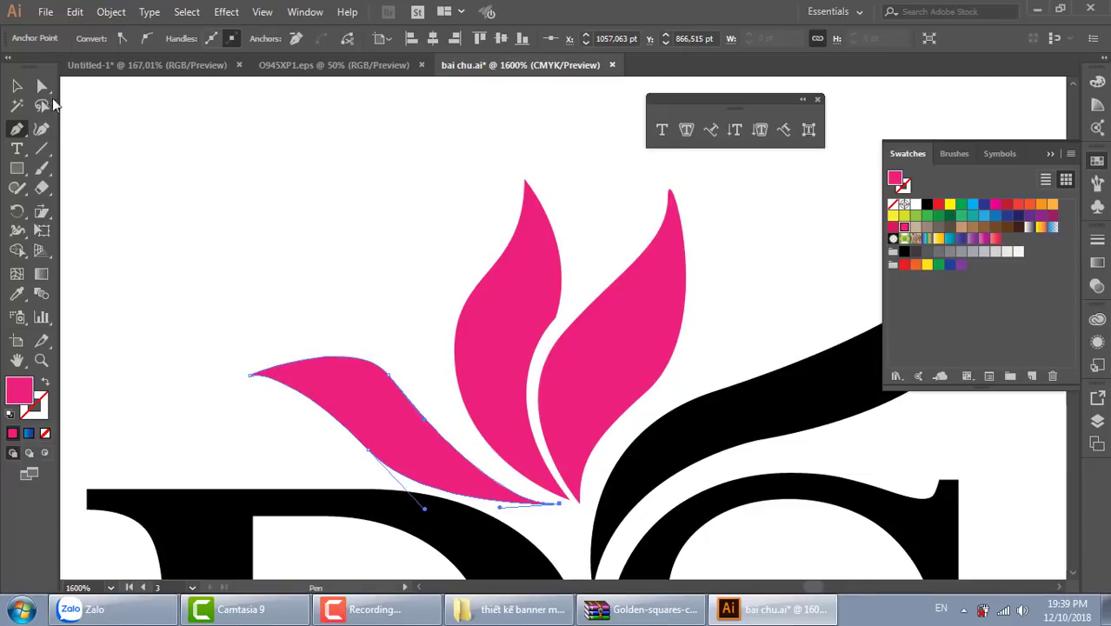
Step: Nudge the third petal's upper-right point and bottom tip to reshape its curve
left_click(42, 85)
left_click_drag(390, 385, 396, 379)
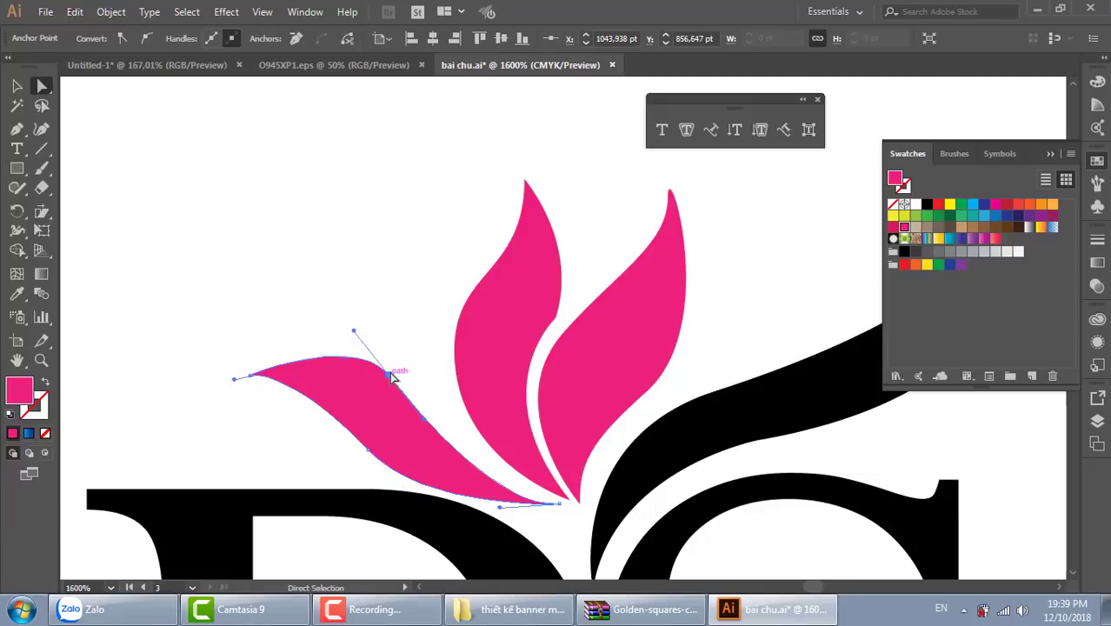
key("ctrl+shift+a")
left_click(393, 382)
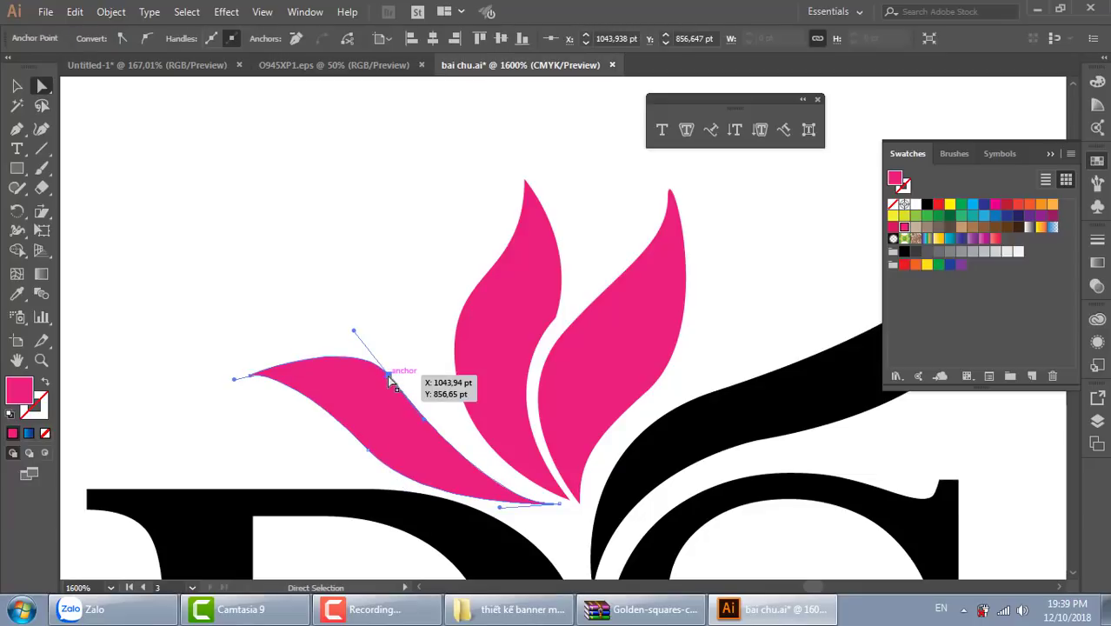
left_click_drag(395, 379, 410, 375)
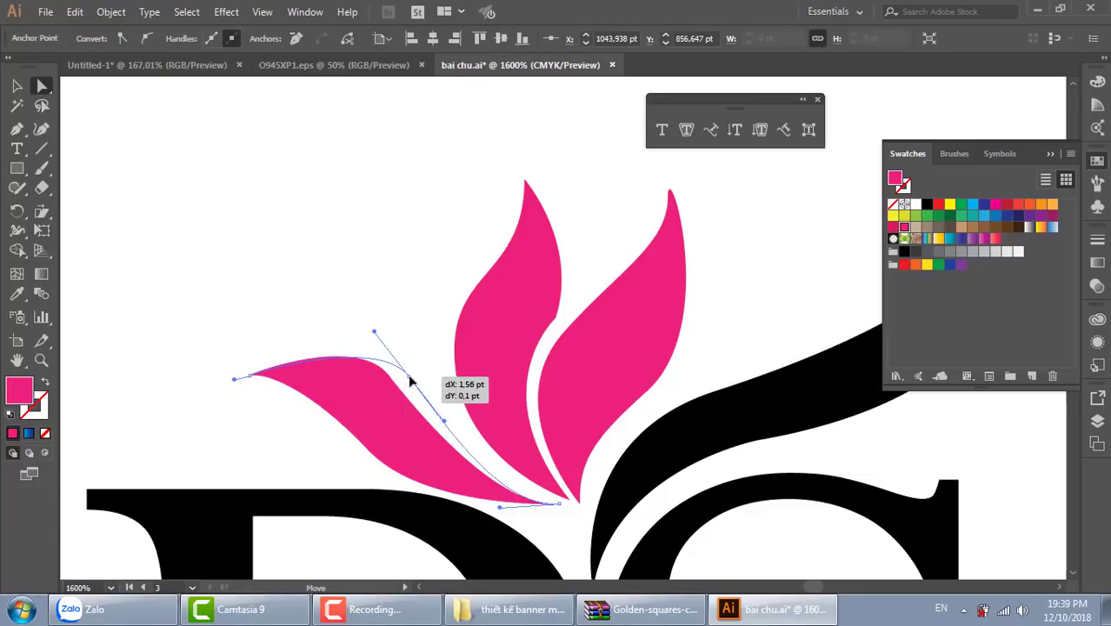
left_click(567, 502)
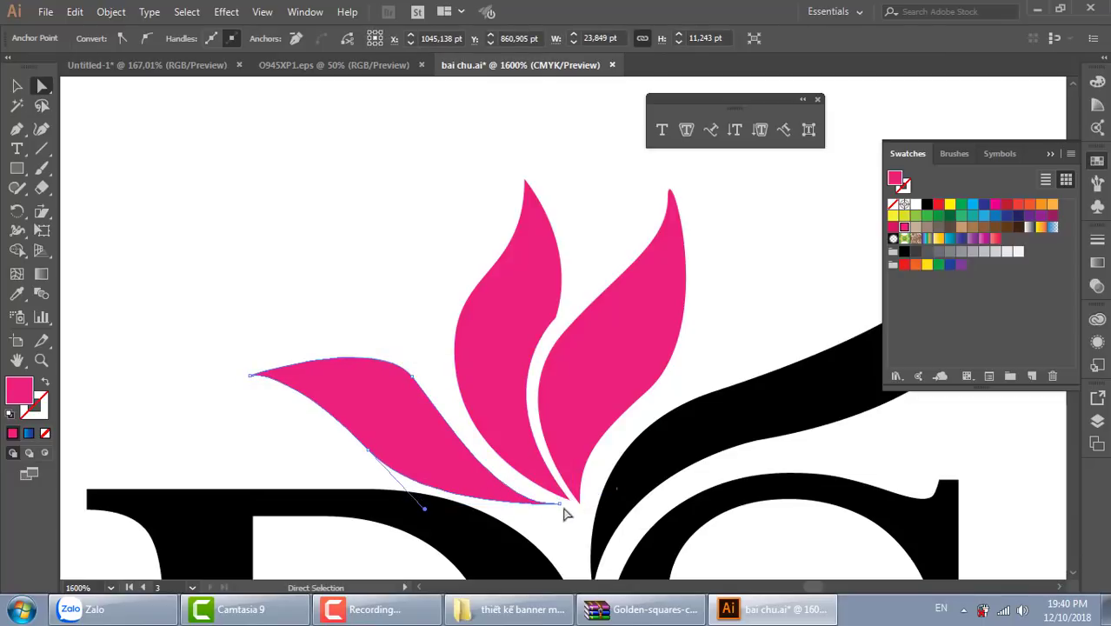
left_click_drag(570, 503, 559, 507)
left_click_drag(424, 509, 418, 510)
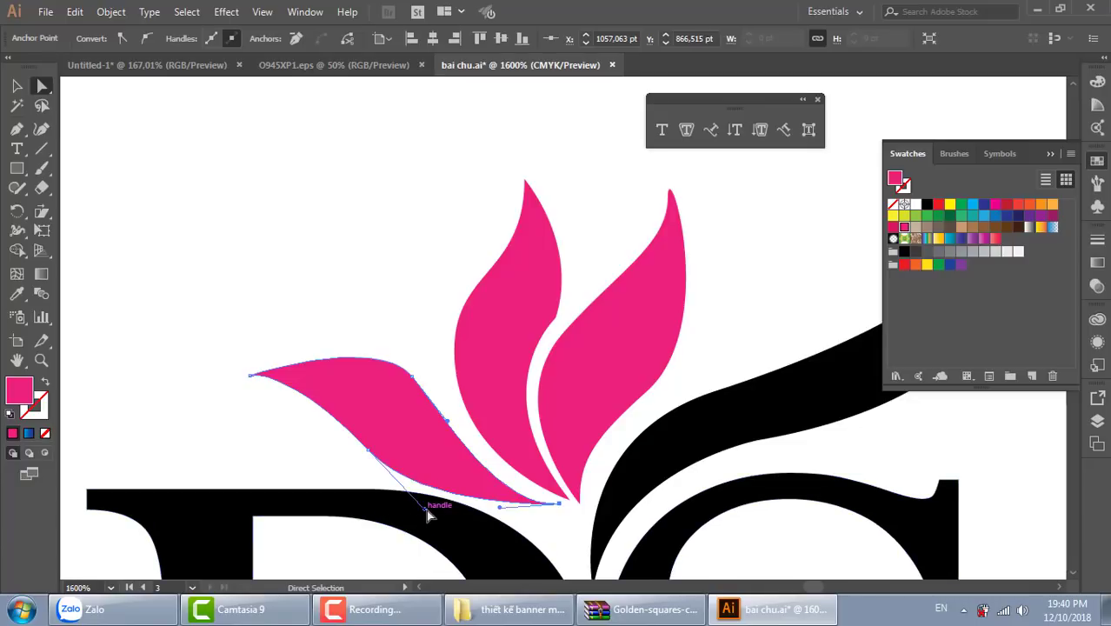
Step: Smooth the third petal's top and lower curves, then zoom out to the RS logo
left_click(412, 376)
left_click_drag(377, 333, 335, 320)
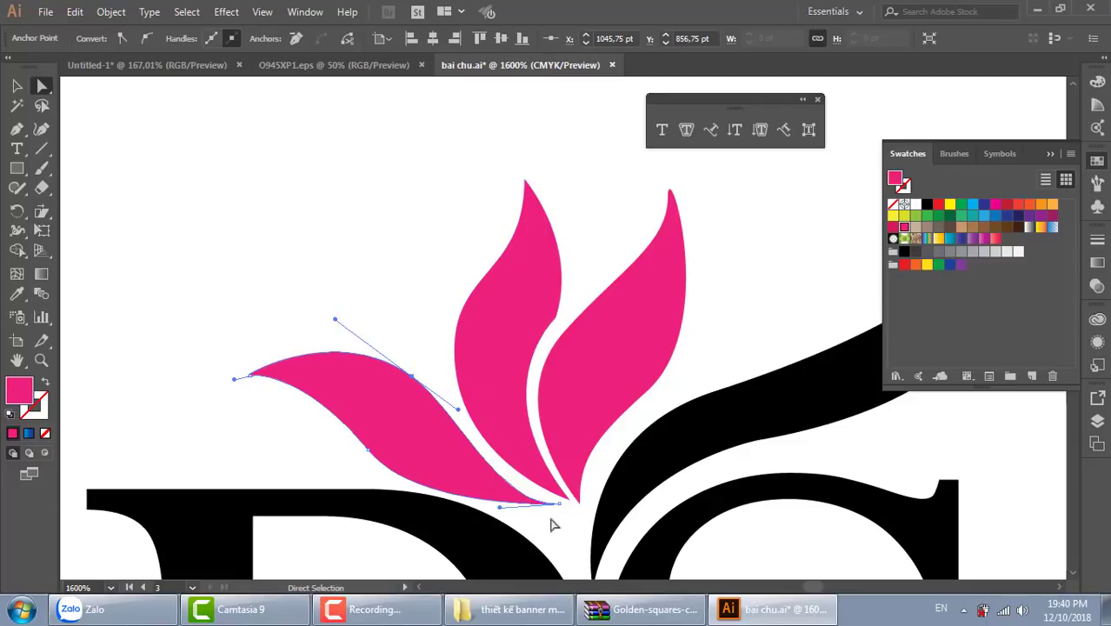
left_click(500, 506)
left_click_drag(511, 503, 479, 482)
left_click(16, 87)
left_click(258, 126)
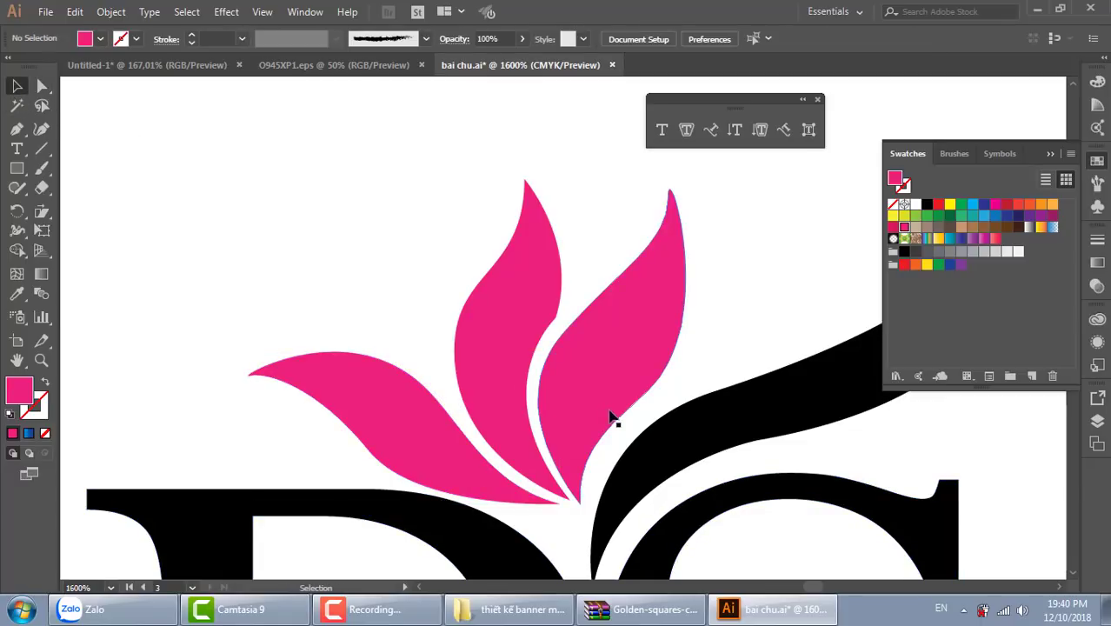
key("ctrl+minus")
key("ctrl+minus")
key("ctrl+minus")
key("ctrl+minus")
left_click_drag(788, 484, 682, 389)
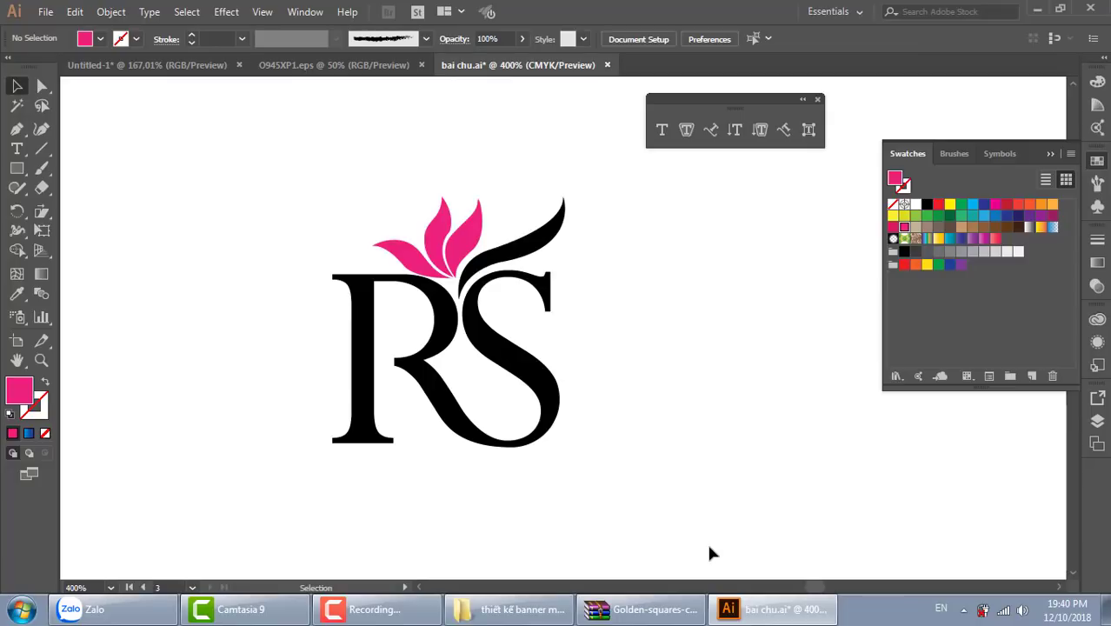
Step: Colour the S's leaf flourish pink to match the petals
left_click(511, 253)
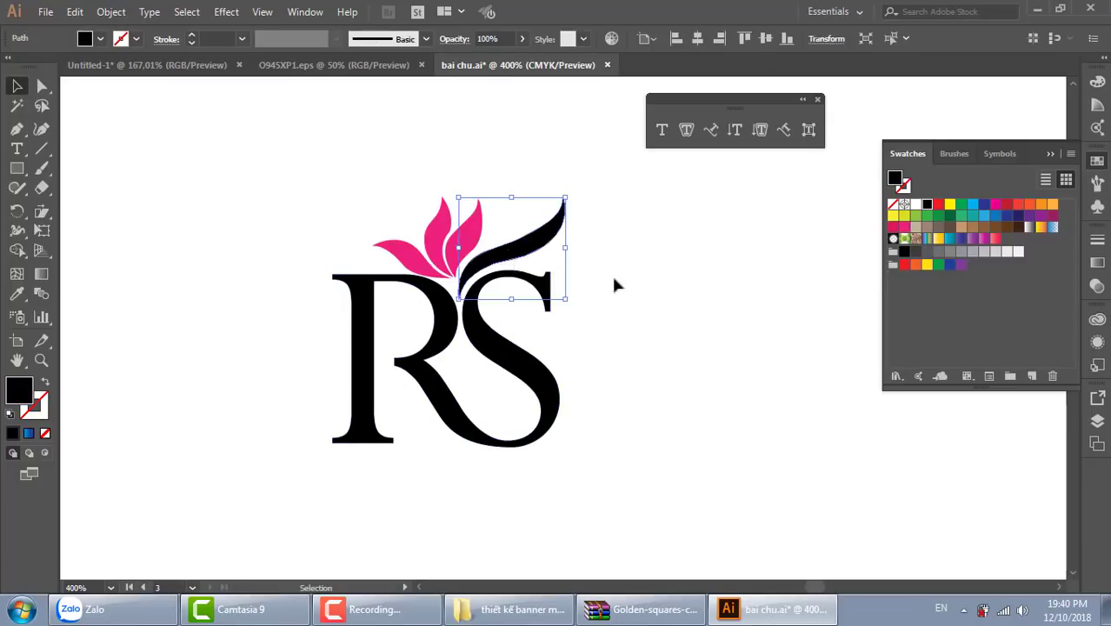
left_click(905, 227)
left_click(673, 456)
left_click_drag(676, 486, 625, 458)
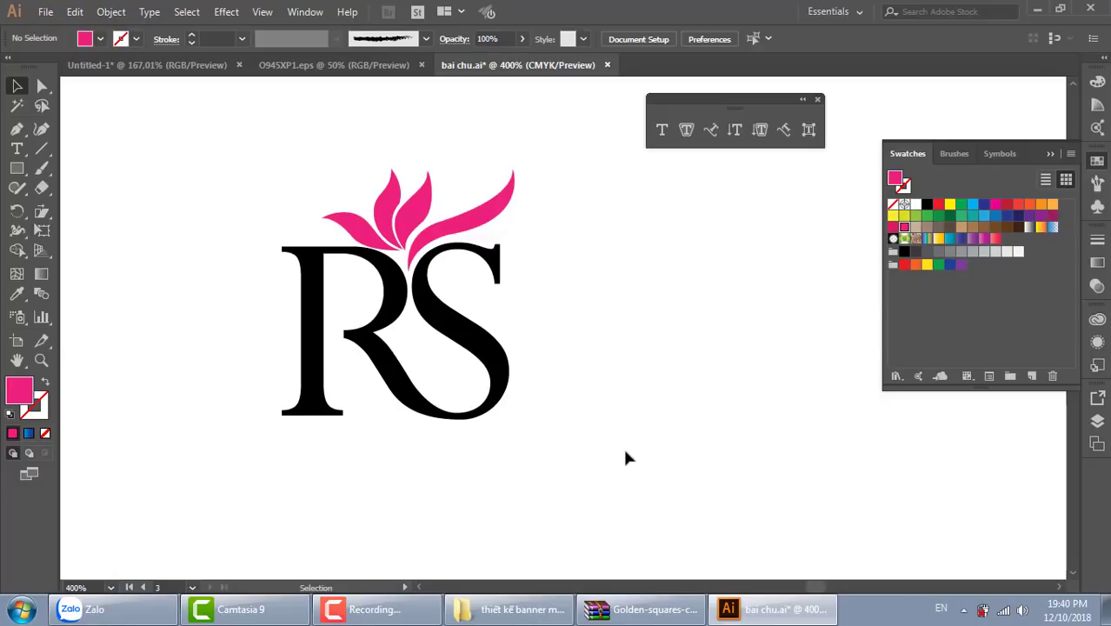
Step: Move the whole RS monogram next to the Spa logo, aligned with its top
key("ctrl+minus")
key("ctrl+minus")
key("ctrl+minus")
left_click_drag(577, 440, 709, 407)
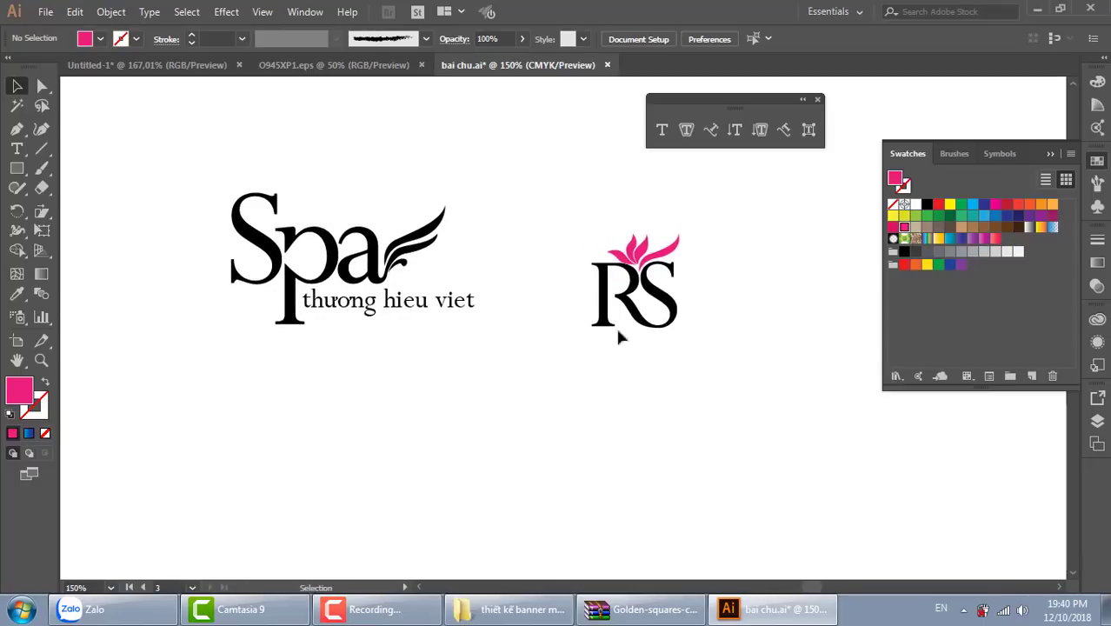
left_click_drag(570, 198, 755, 360)
mouse_move(665, 287)
left_mouse_down()
mouse_move(627, 244)
mouse_move(581, 222)
left_mouse_up()
Step: Draw a vertical divider line between the Spa and RS logos with default colours
left_click(16, 149)
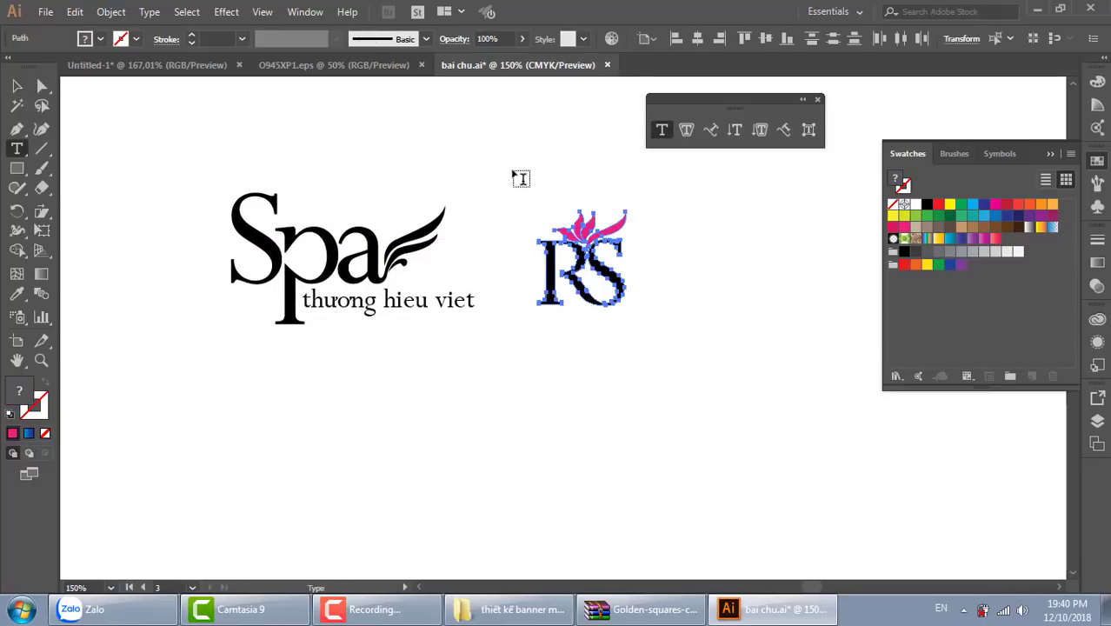
left_click_drag(497, 156, 522, 396)
left_click(520, 396)
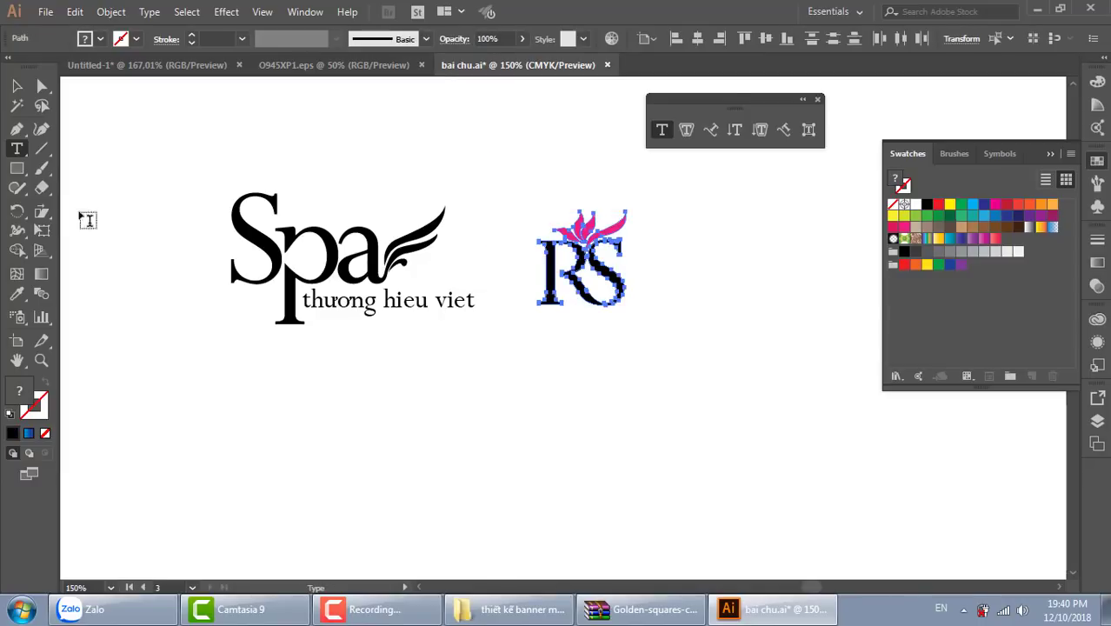
left_click(40, 149)
left_click_drag(500, 159, 503, 383)
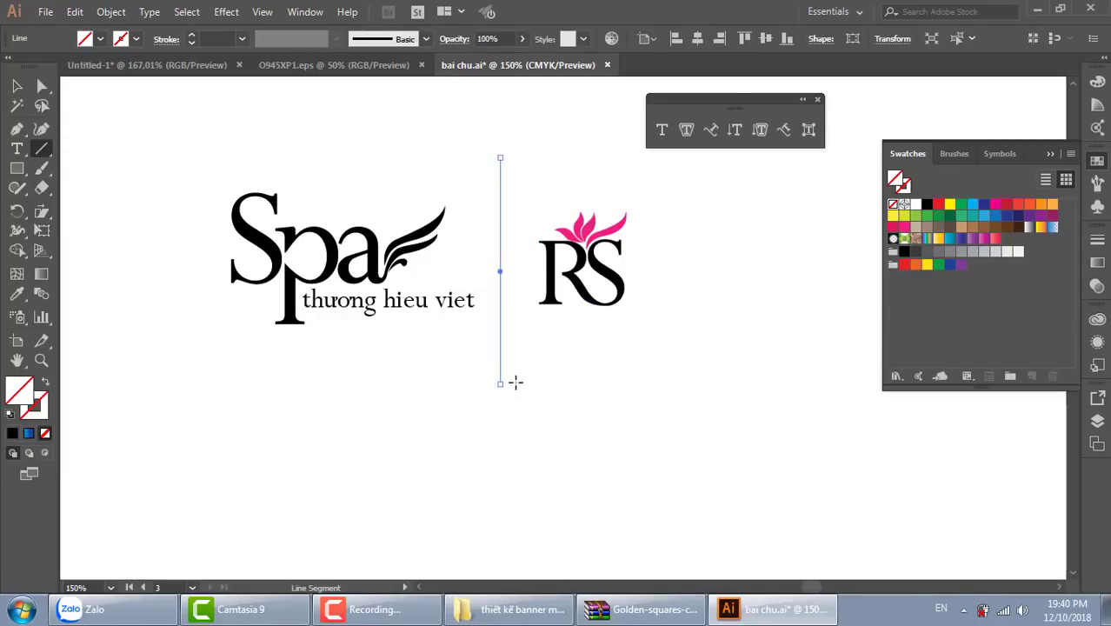
key("d")
key("v")
left_click(311, 126)
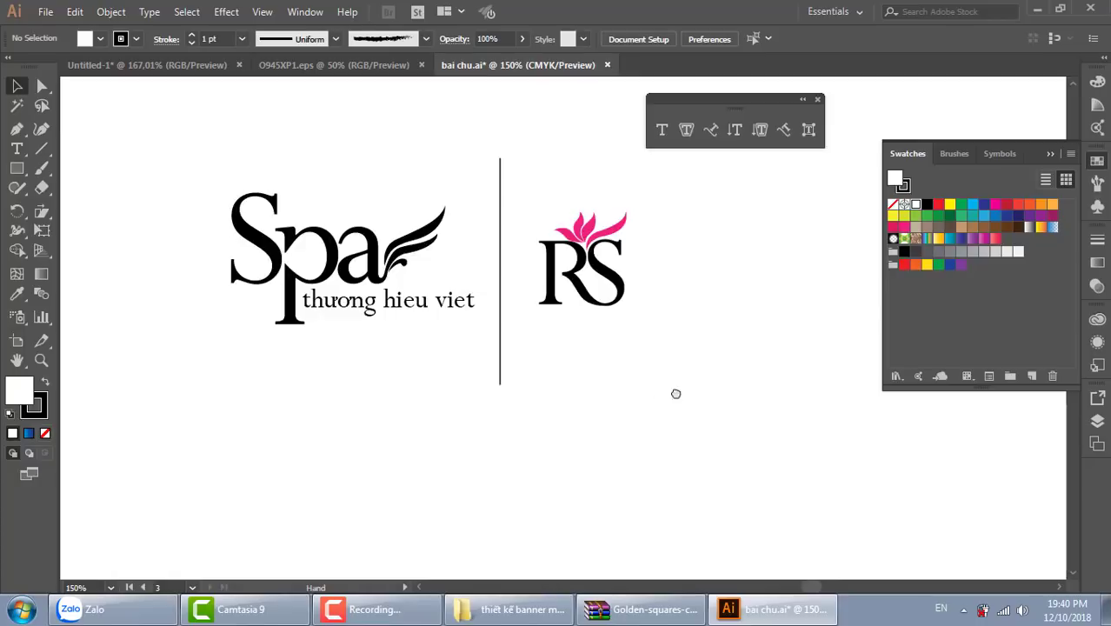
Step: Enlarge the RS monogram and place a copy of the tagline beneath it
left_click_drag(733, 381, 603, 385)
left_click_drag(484, 307, 396, 360)
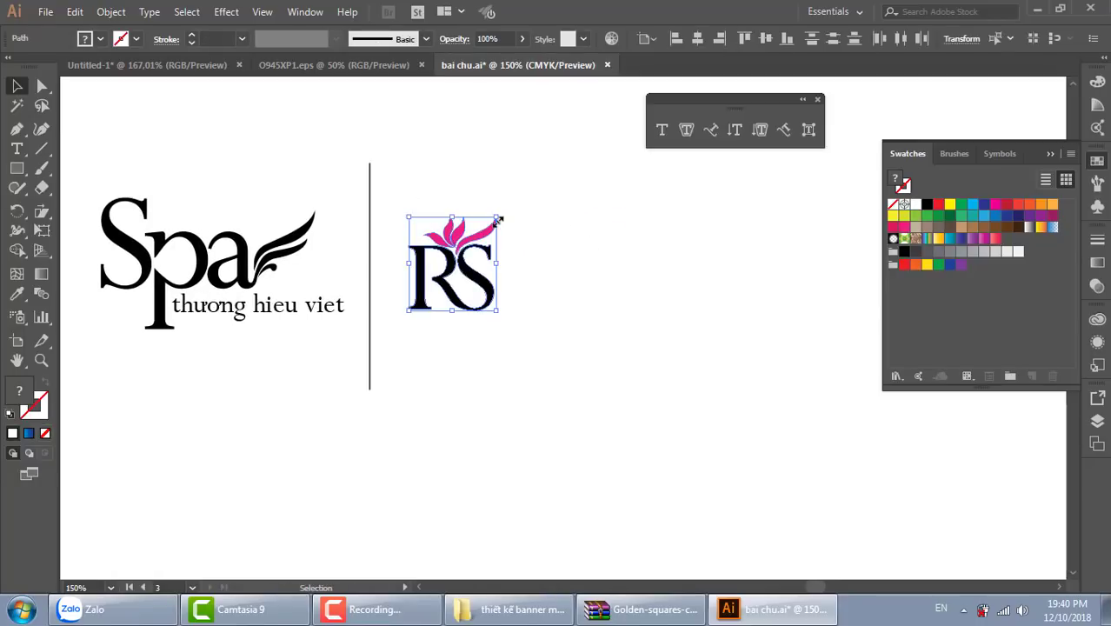
left_click_drag(497, 222, 533, 180)
left_click(598, 282)
mouse_move(313, 311)
left_mouse_down()
mouse_move(536, 354)
mouse_move(534, 338)
left_mouse_up()
Step: Replace the copied tagline's text with 'sdfdsfdsf'
double_click(499, 329)
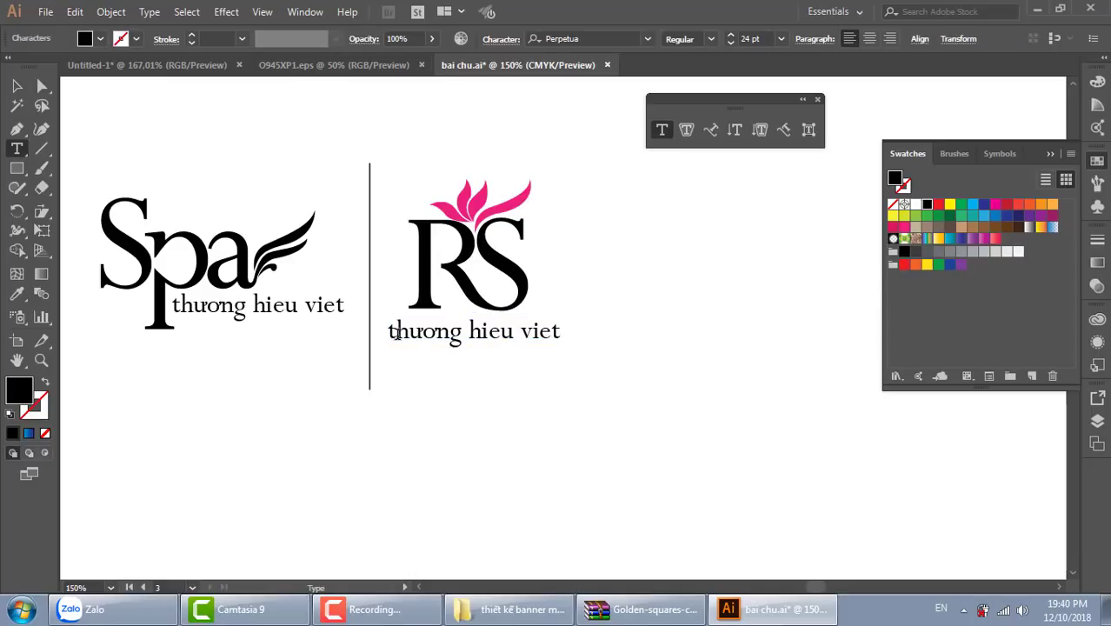
left_click_drag(388, 330, 711, 327)
key("BackSpace")
type("sd")
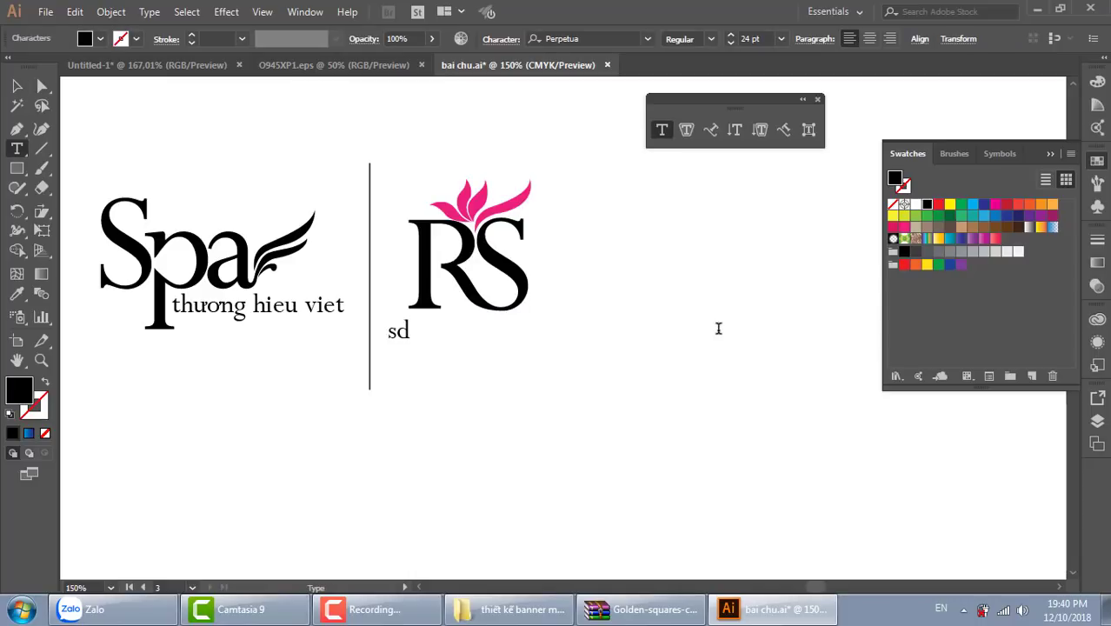
type("fdsfdsf")
left_click(17, 85)
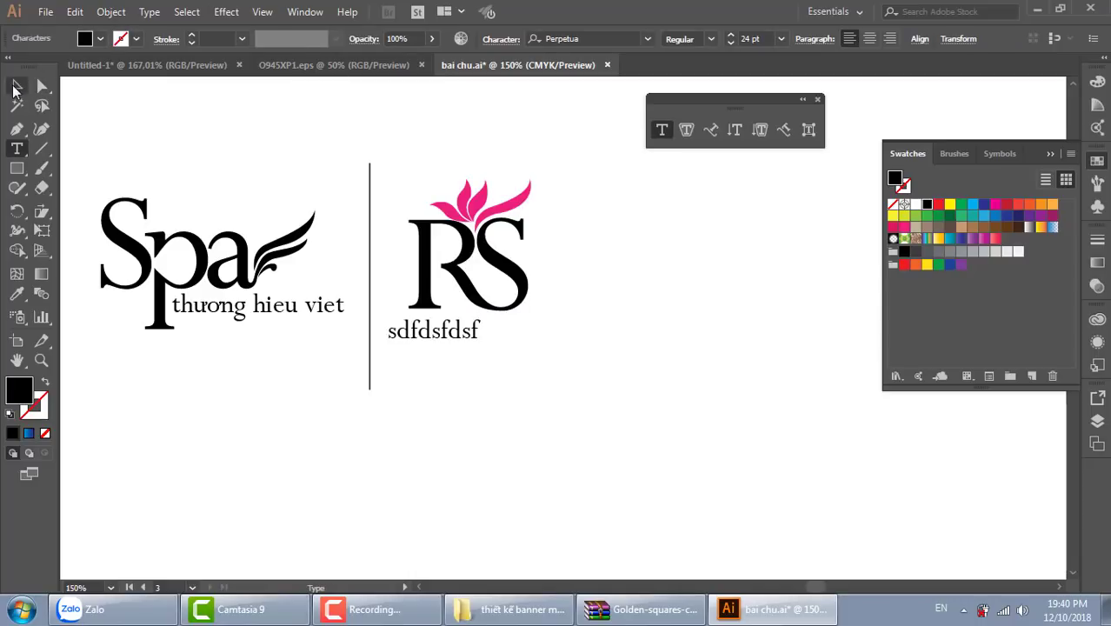
Step: Enlarge the new text, centre it under RS, and shift the RS group up-left
left_click_drag(481, 346, 578, 380)
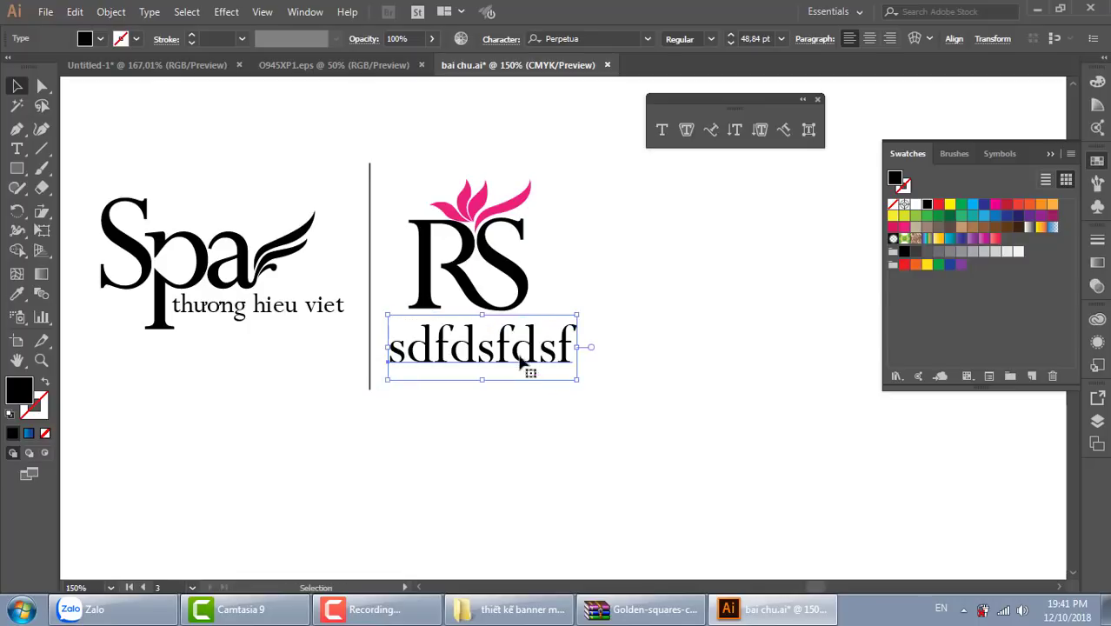
left_click_drag(520, 358, 505, 358)
left_click_drag(682, 393, 613, 395)
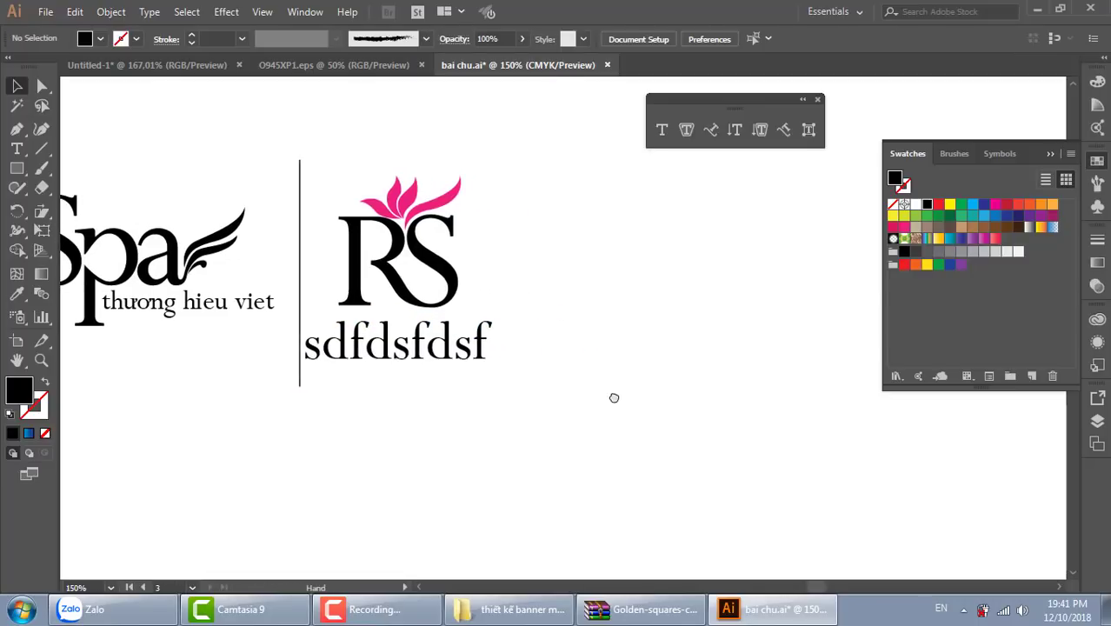
left_click_drag(479, 369, 551, 381)
left_click_drag(551, 144, 330, 392)
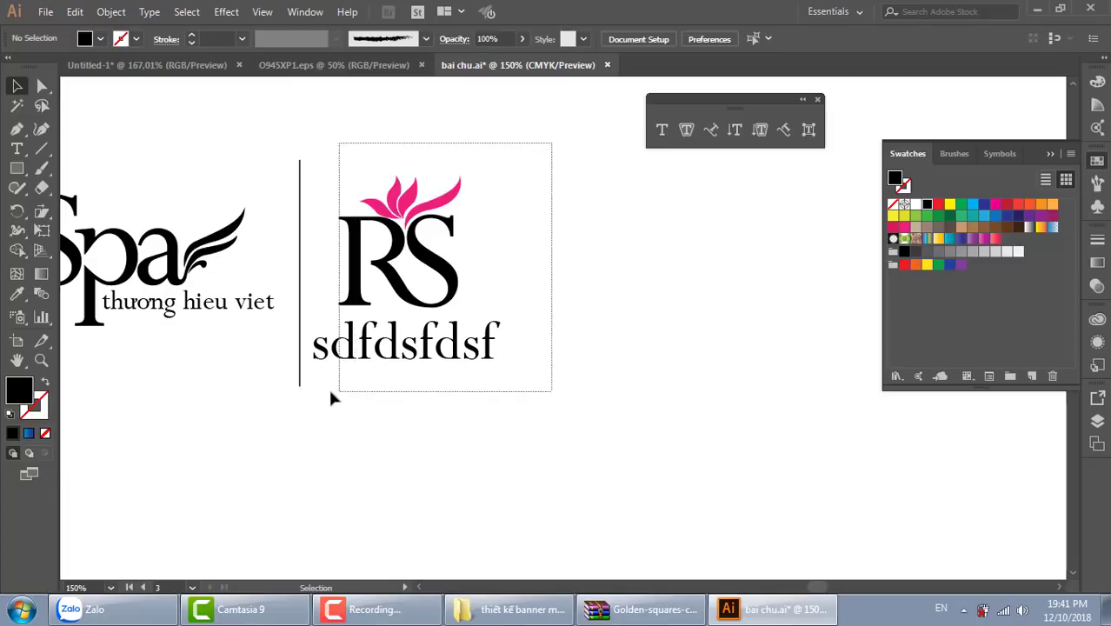
left_click_drag(365, 304, 380, 291)
left_click(620, 369)
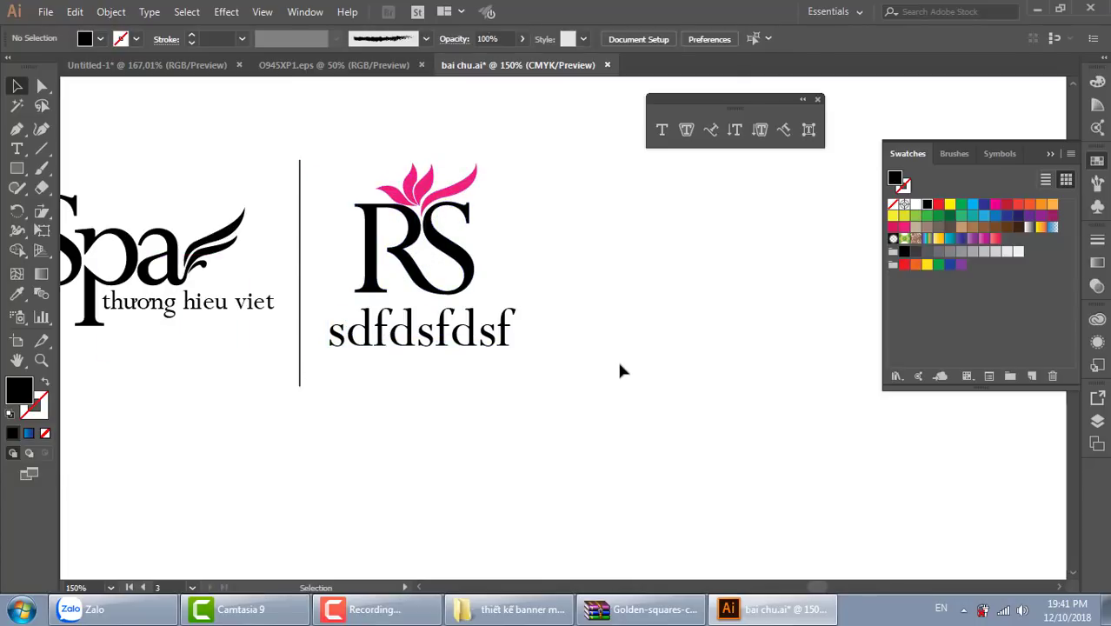
key("ctrl+minus")
key("ctrl+minus")
key("ctrl+minus")
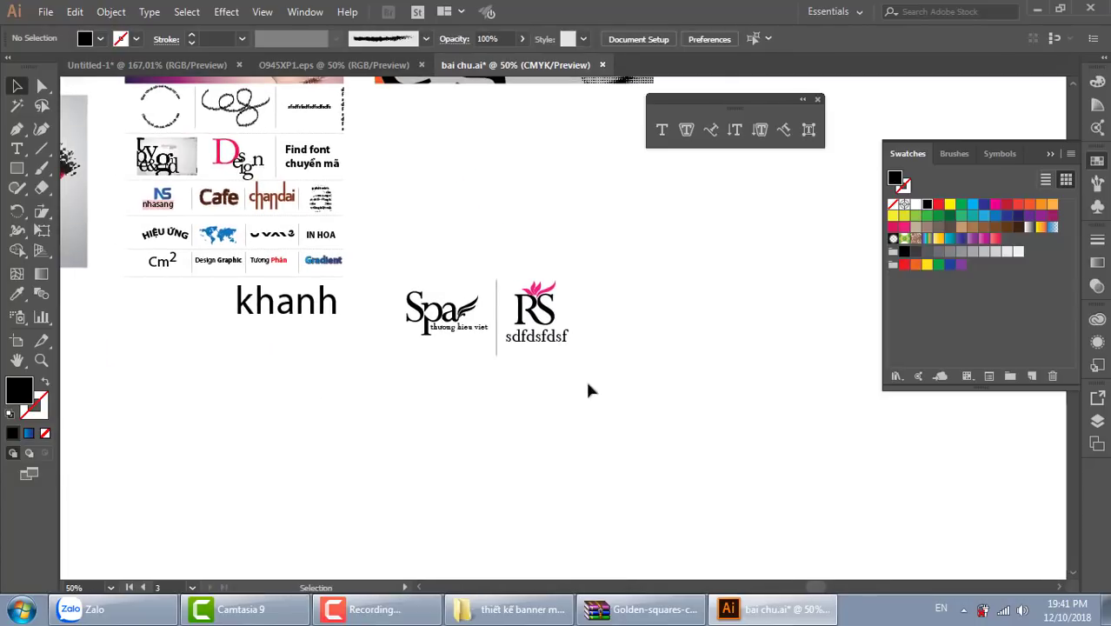
key("z")
left_click_drag(379, 258, 659, 377)
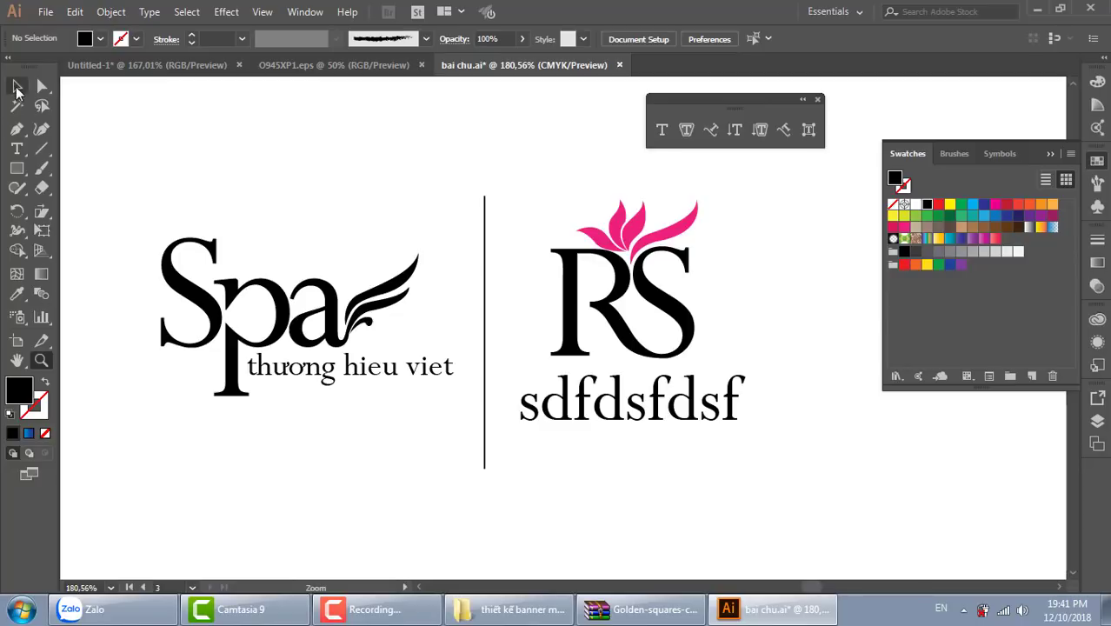
left_click(17, 86)
key("ctrl+minus")
key("ctrl+minus")
key("ctrl+minus")
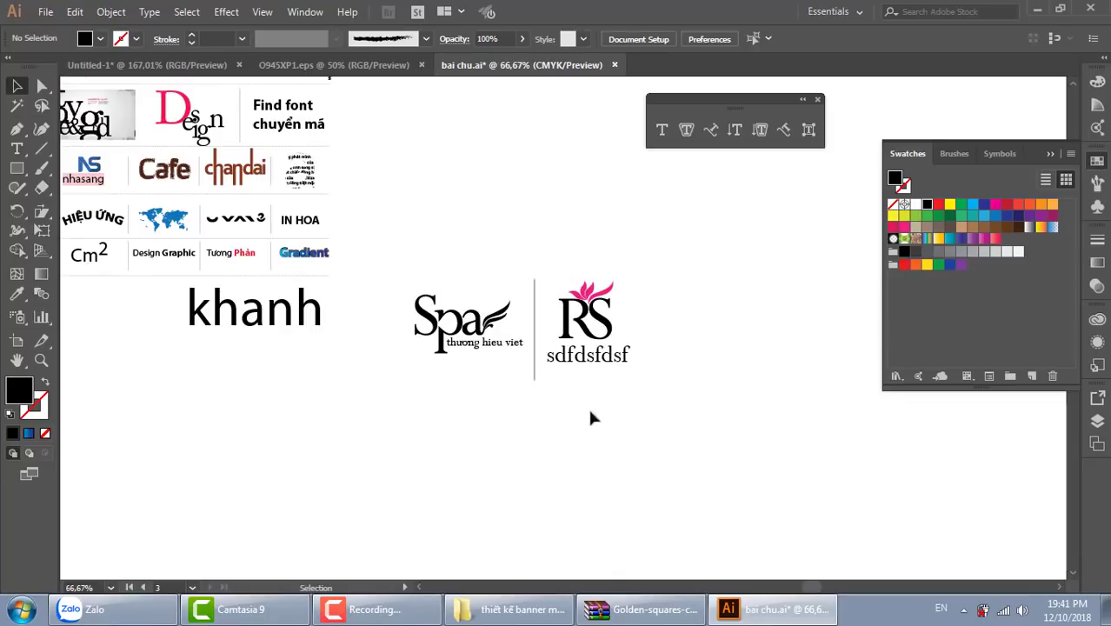
mouse_move(491, 417)
left_mouse_down()
mouse_move(609, 432)
mouse_move(647, 487)
left_mouse_up()
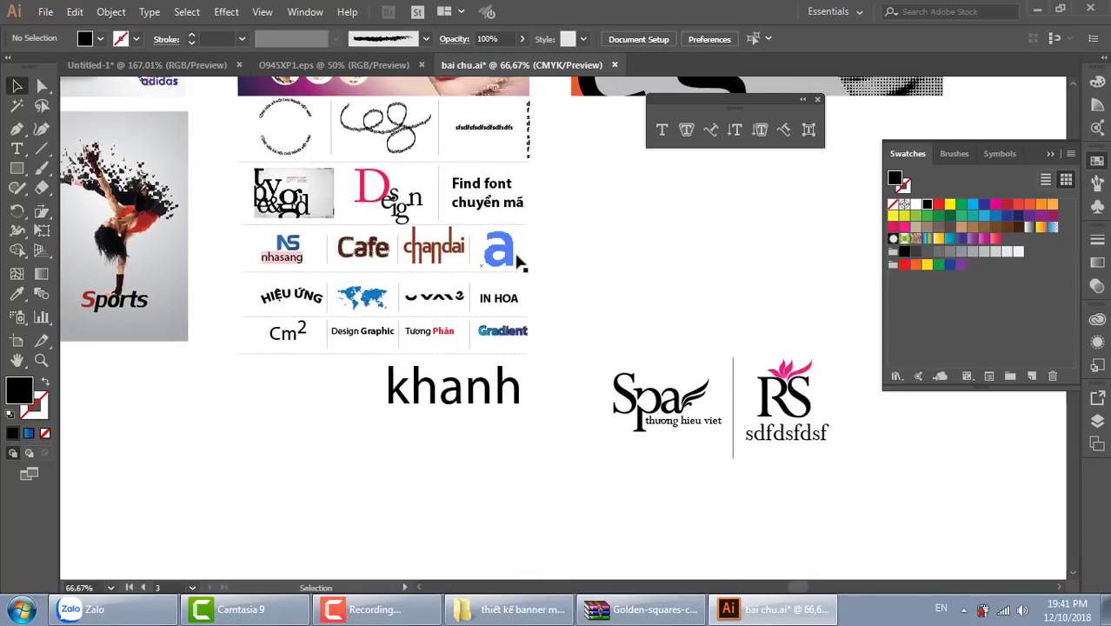
left_click_drag(553, 388, 588, 365)
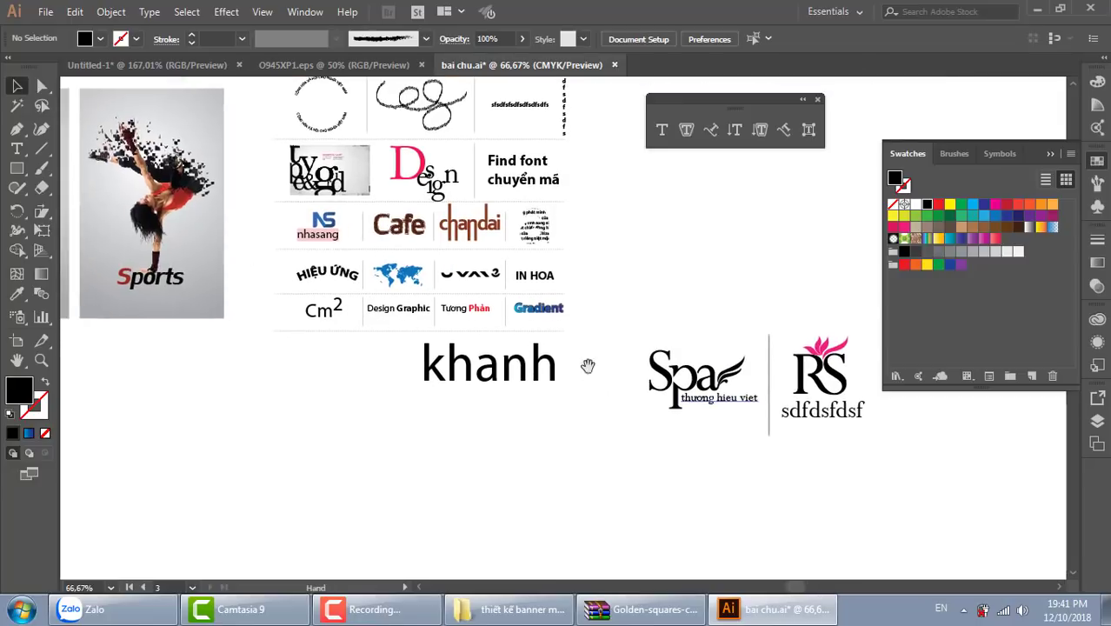
Step: Place a 'Lorem ipsum' text line above the logos and scale it to about 60 pt
left_click(16, 149)
left_click(665, 220)
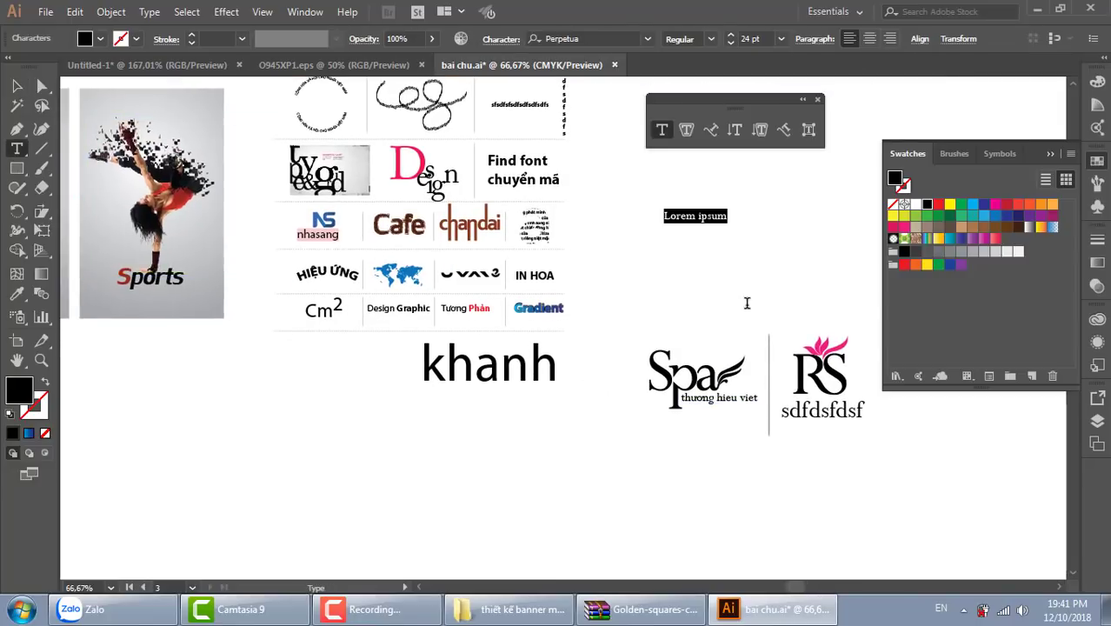
left_click(16, 85)
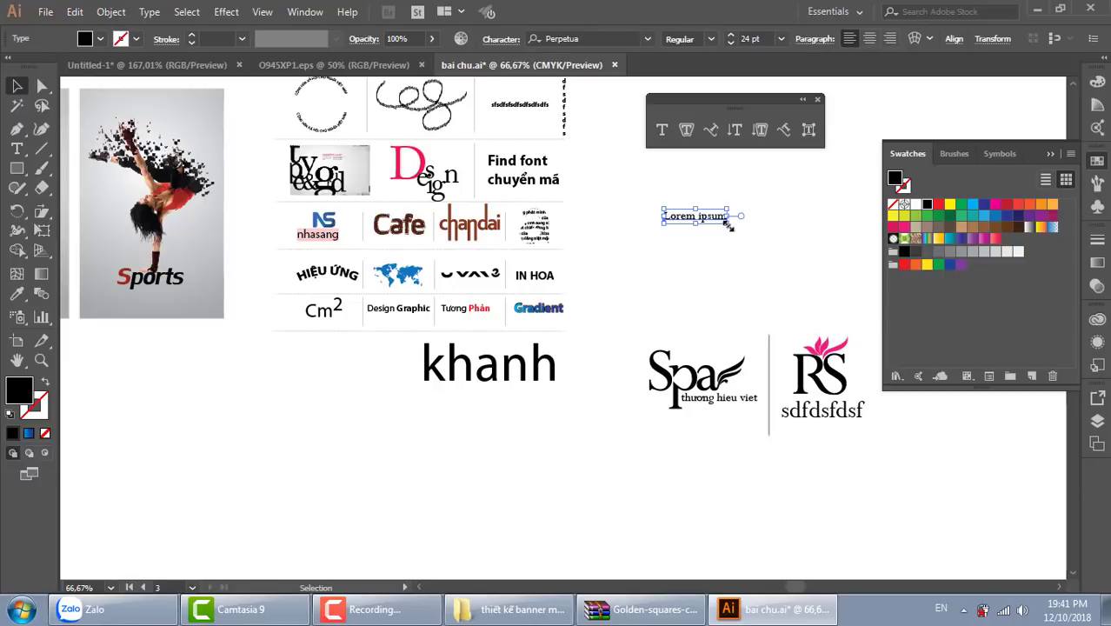
left_click_drag(729, 223, 823, 244)
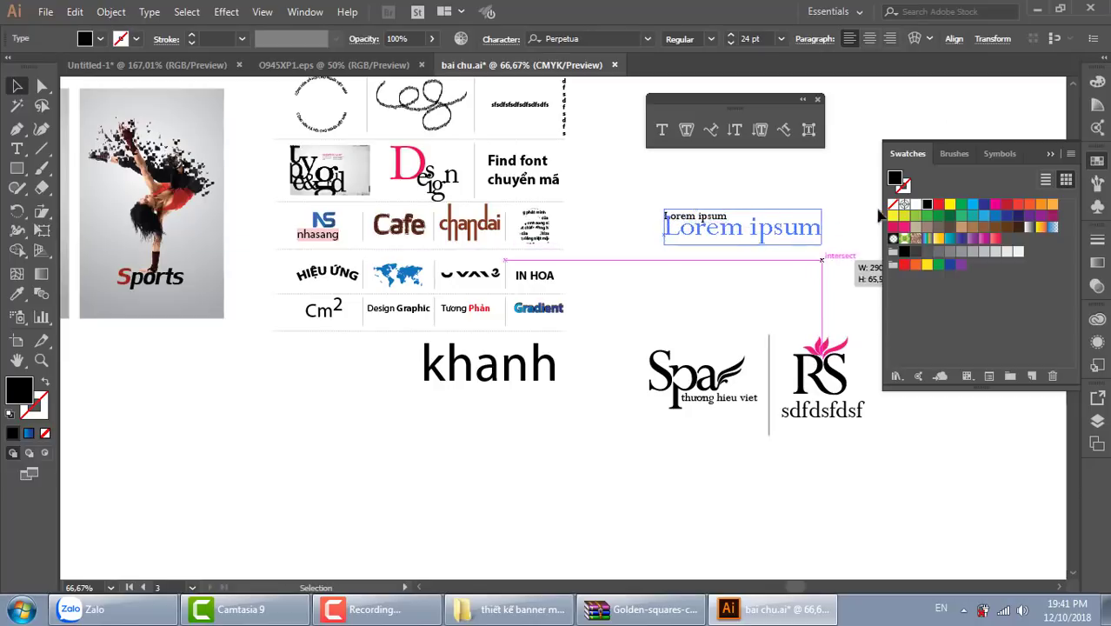
Step: Preview an arc envelope warp on the text, then cancel it to keep it flat
left_click(914, 39)
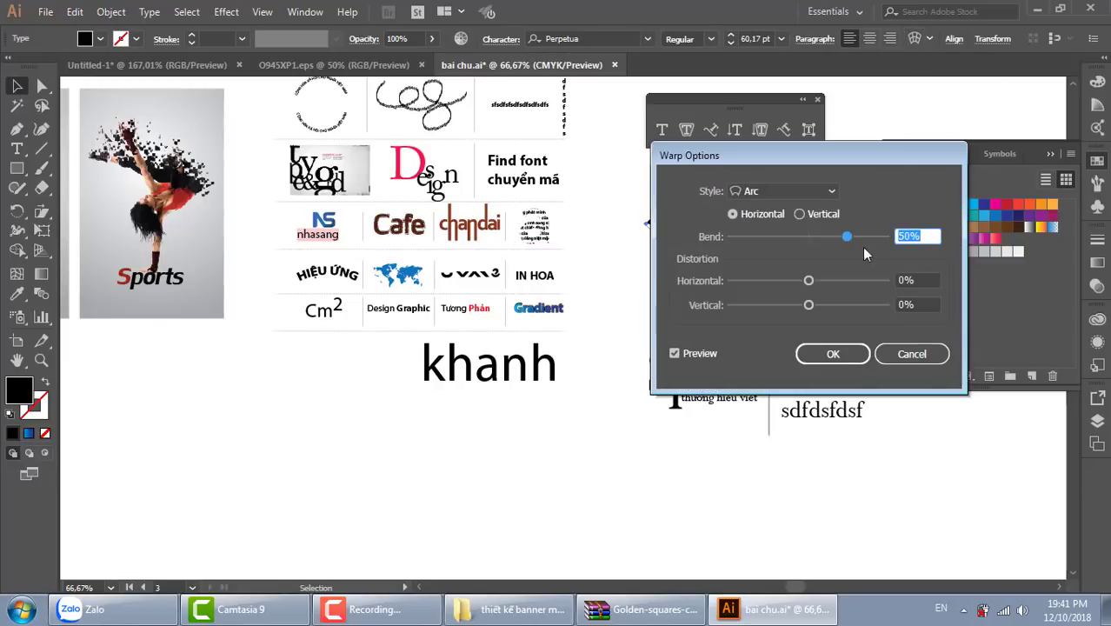
left_click_drag(782, 155, 945, 265)
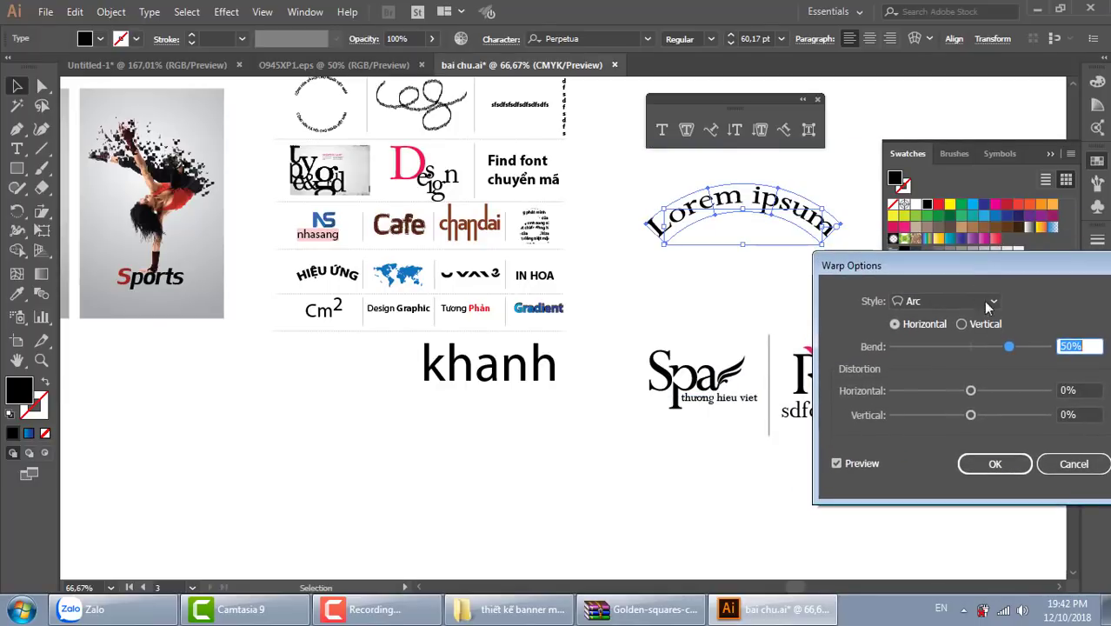
left_click_drag(974, 266, 809, 240)
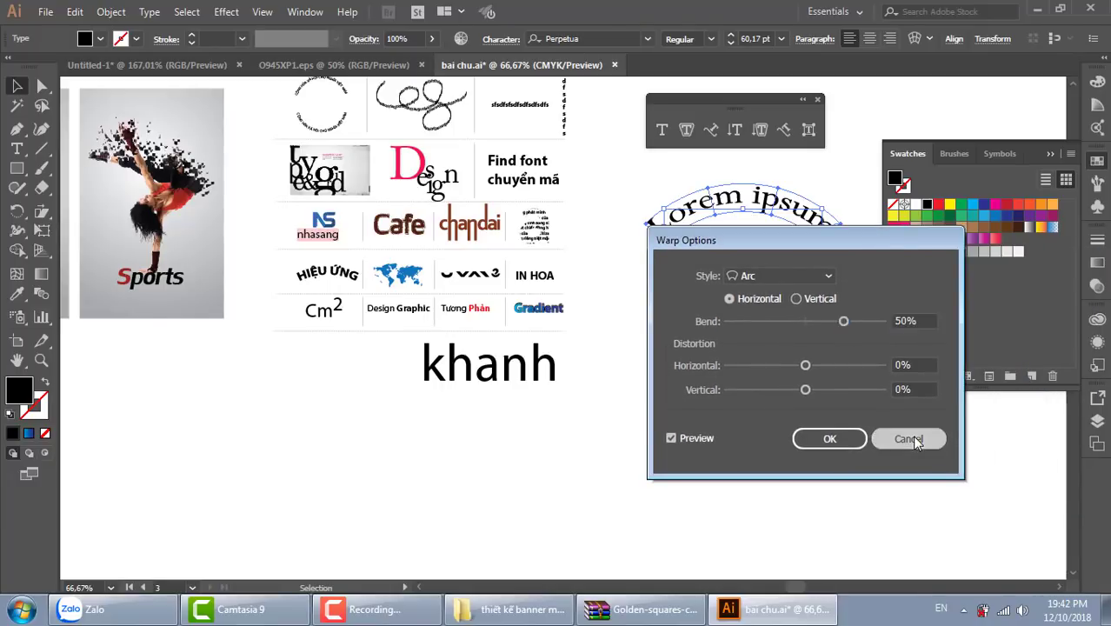
left_click(912, 438)
left_click(684, 307)
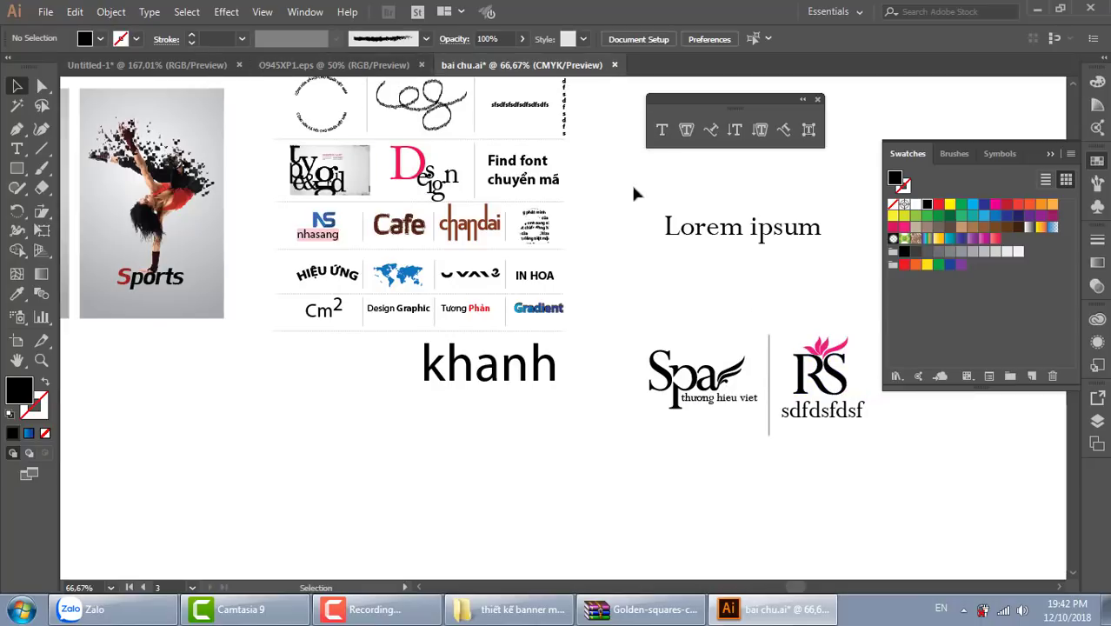
Step: Save bai chu.ai, then open the Windows Computer window showing the drives
left_click(783, 227)
key("a")
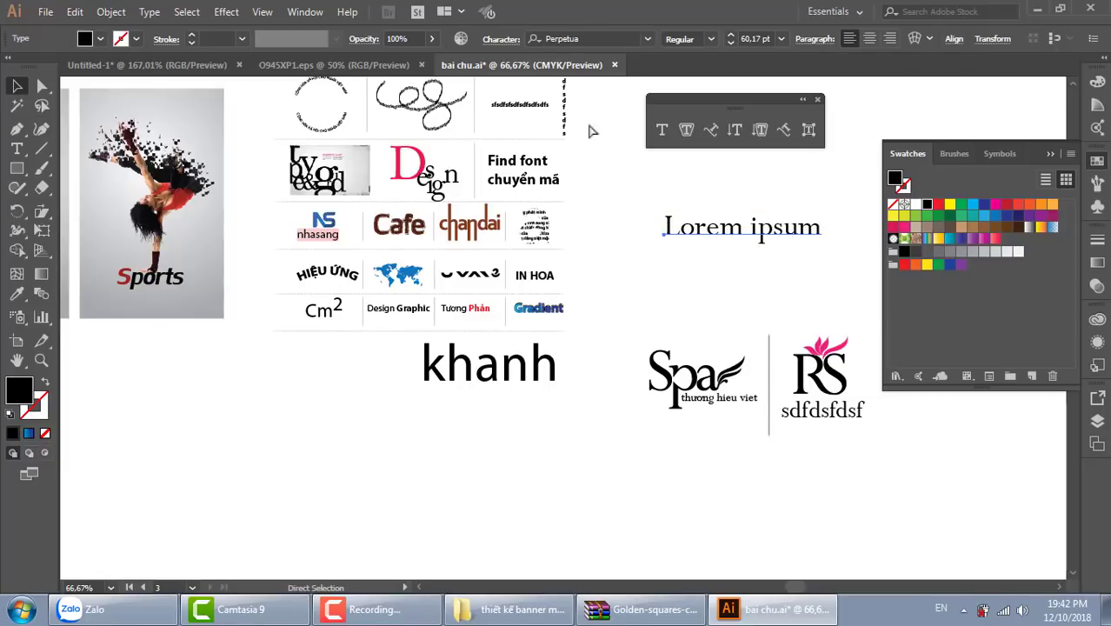
key("ctrl+s")
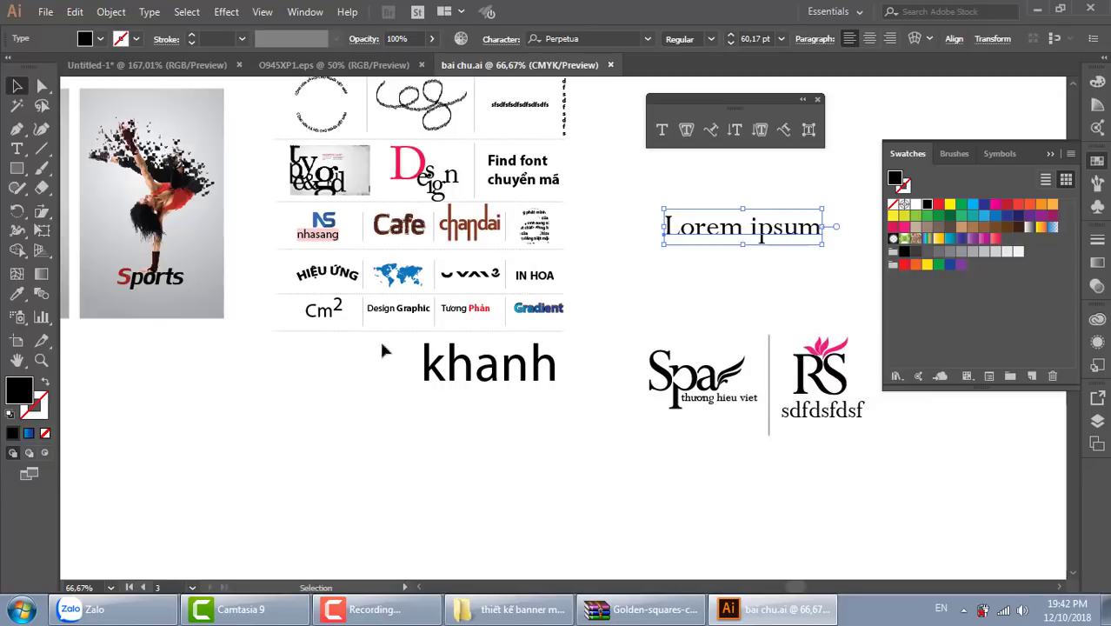
left_click(646, 223)
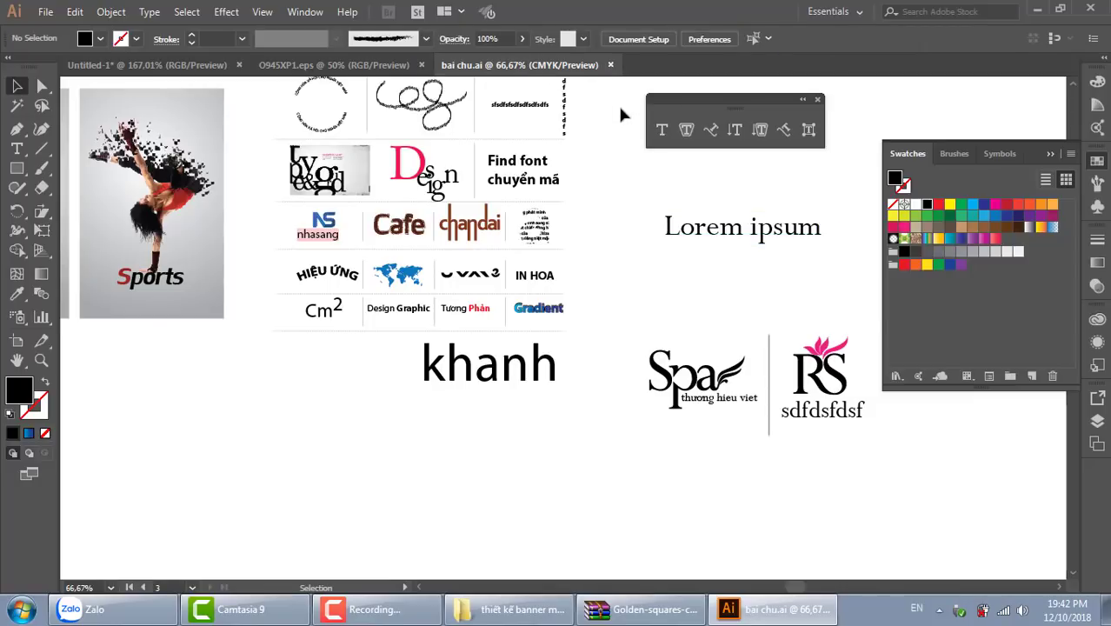
key("super+e")
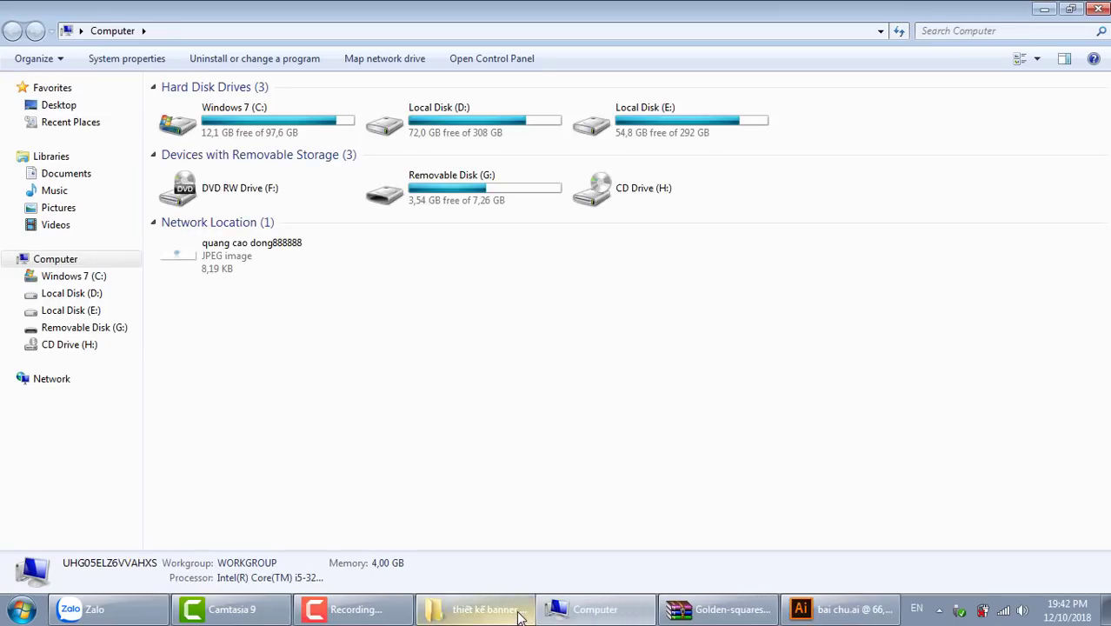
Step: Open E:\day hoc ai and select the bai chu Illustrator file
double_click(722, 117)
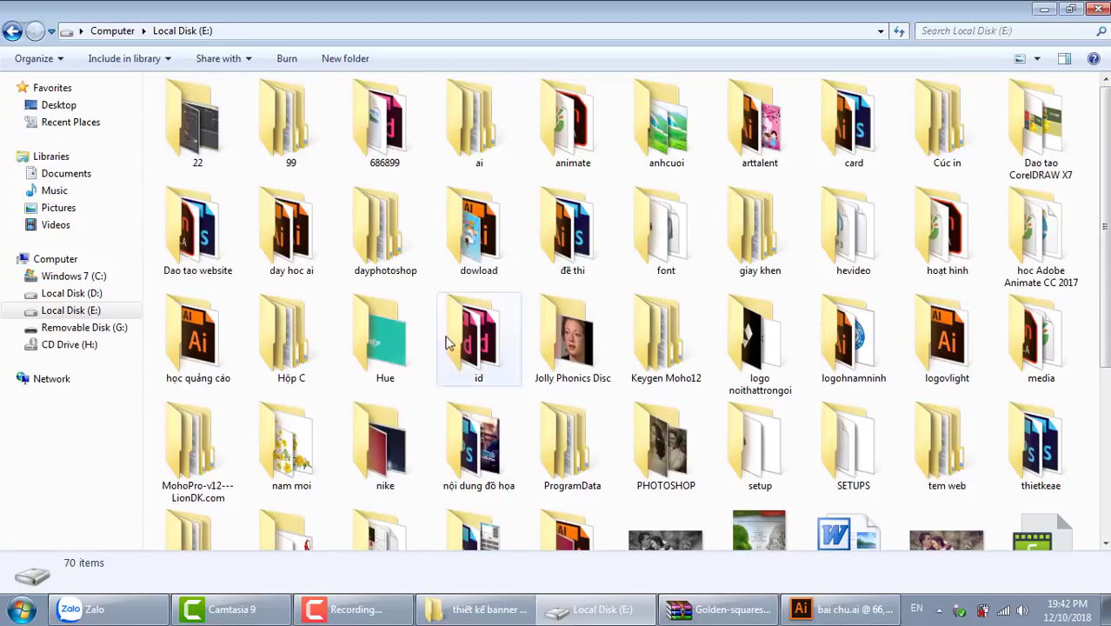
double_click(313, 249)
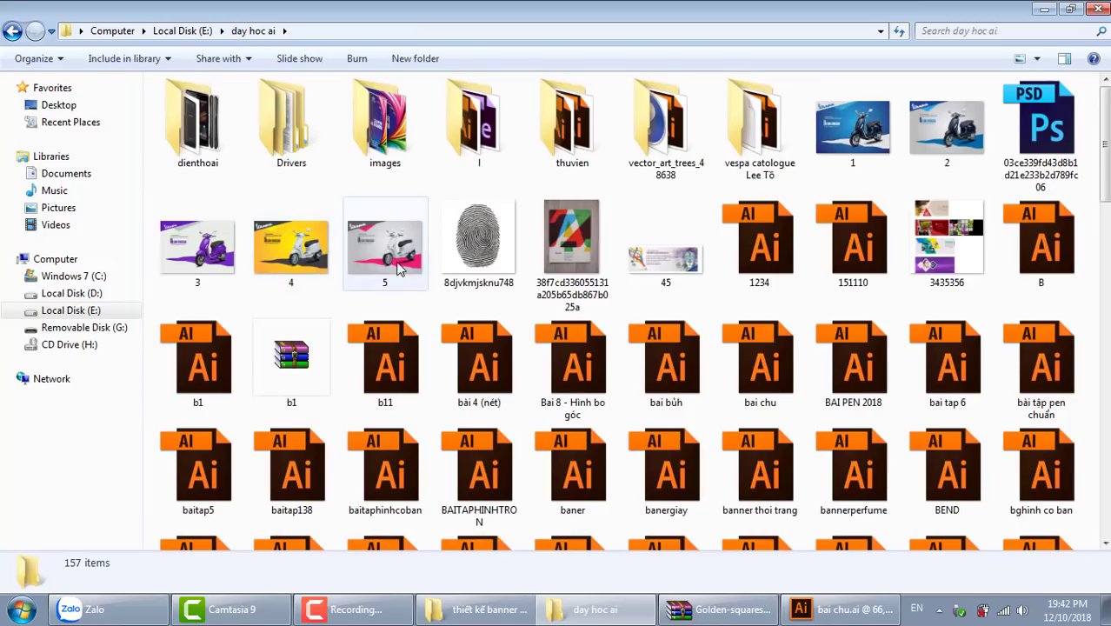
left_click(393, 263)
left_click(292, 357)
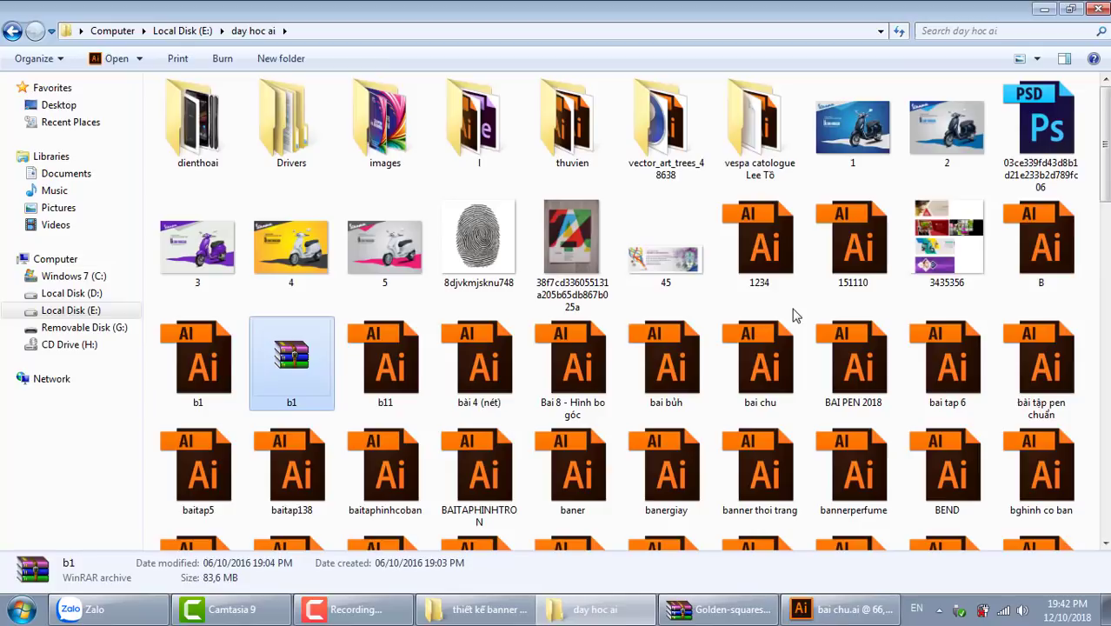
key("Right")
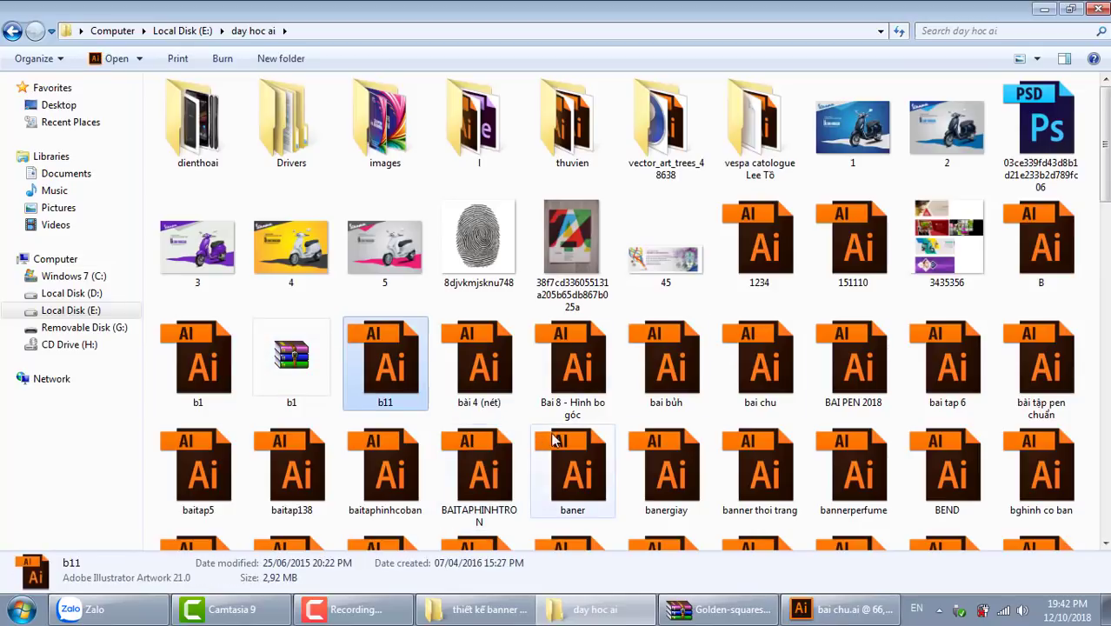
key("Right")
key("Right")
key("Right")
left_click(767, 374)
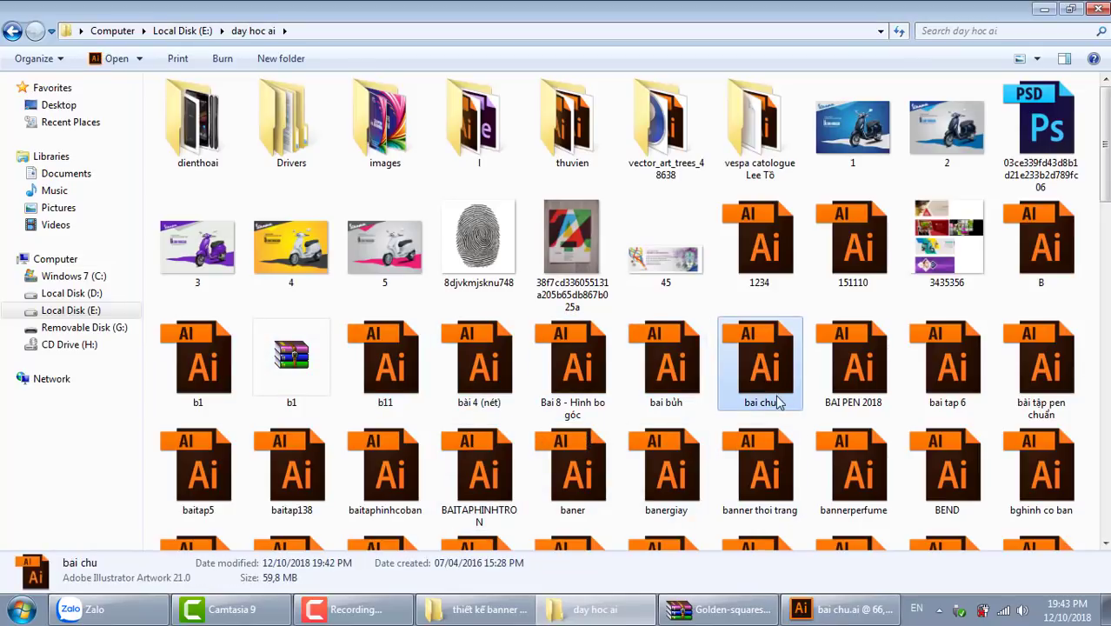
Step: Paste bai chu onto Removable Disk (G:) and close bai chu.ai in Illustrator
left_click(113, 327)
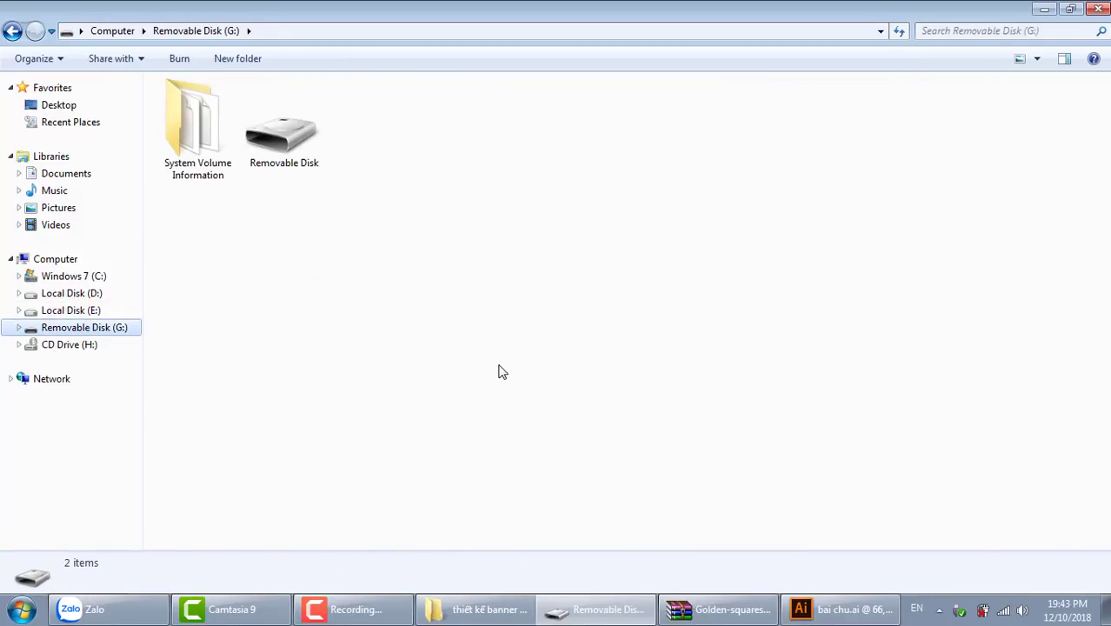
key("ctrl+v")
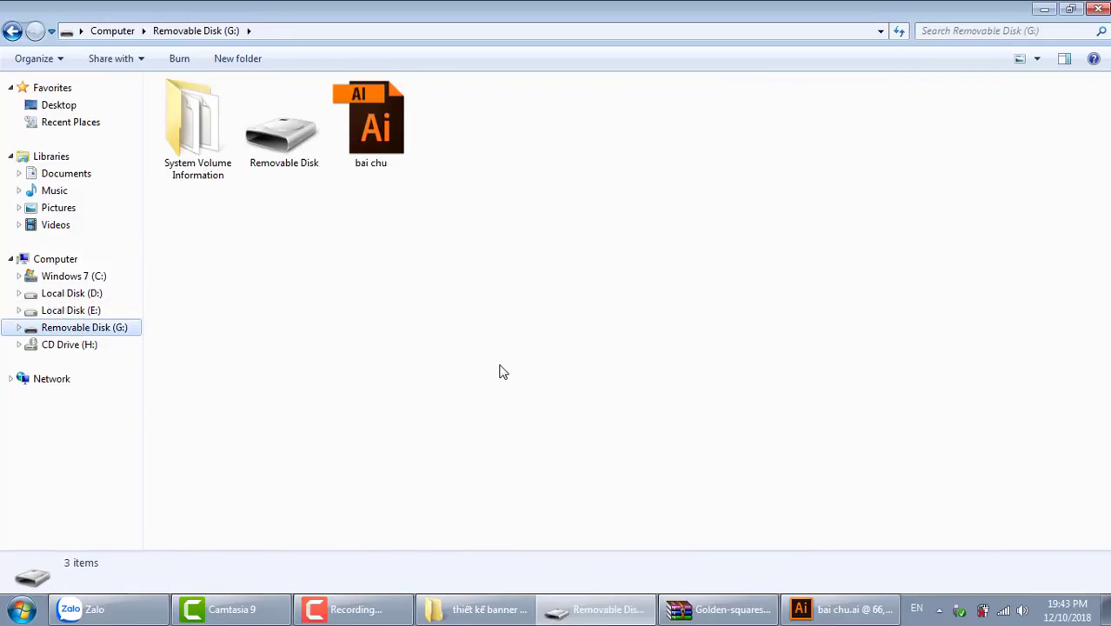
left_click(848, 609)
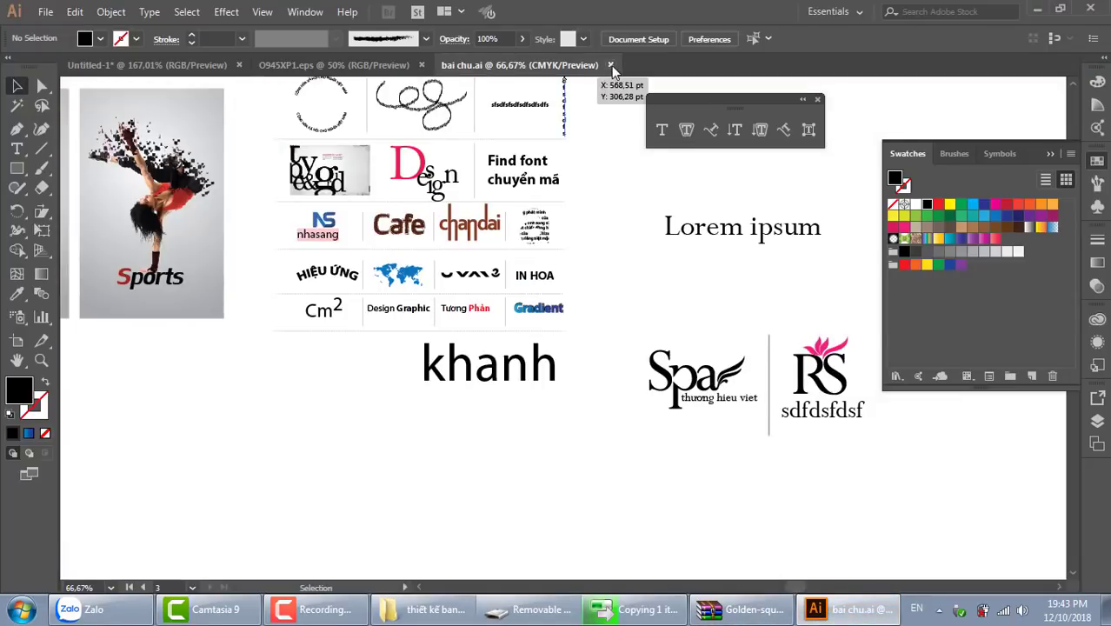
left_click(611, 65)
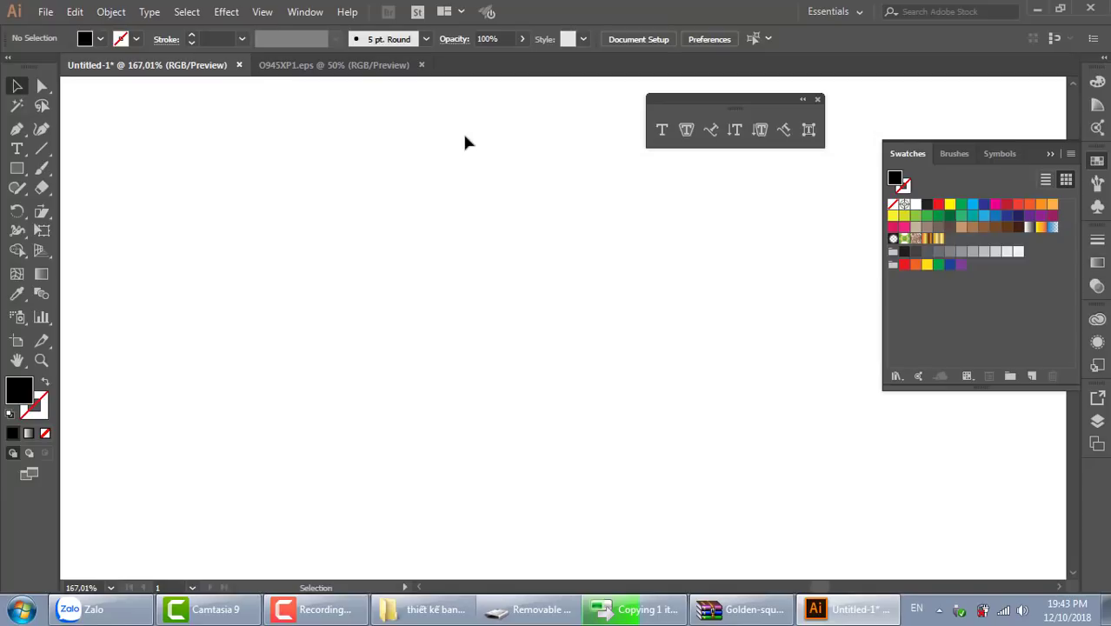
Step: Close O945XP1.eps and Untitled-1 without saving, then open recent file chư 1.ai
scroll(419, 117, "down", 6)
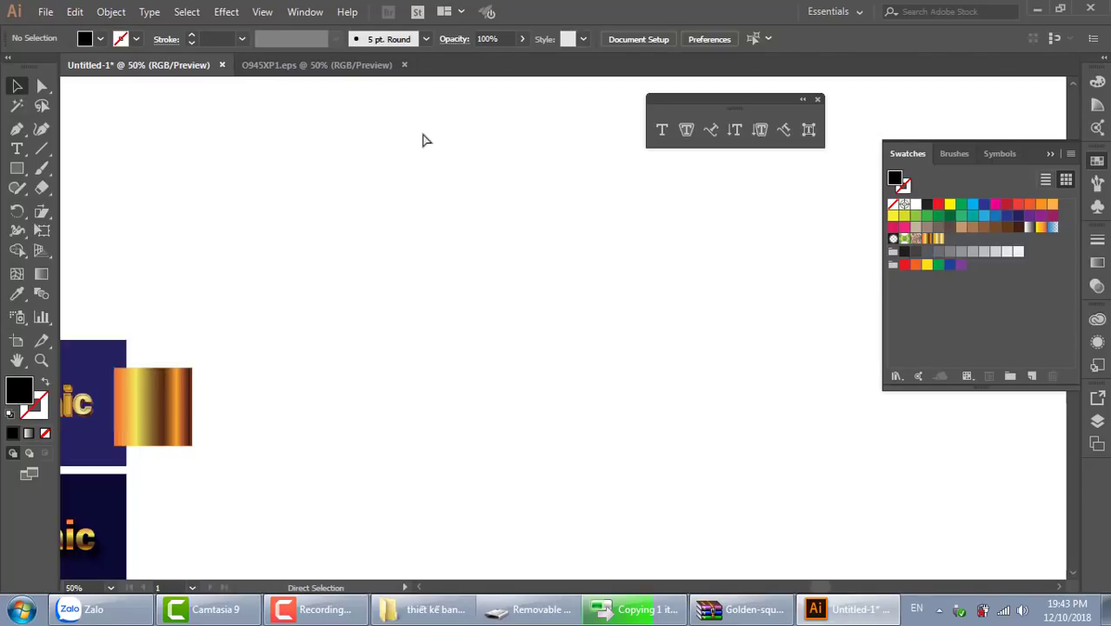
left_click(404, 65)
left_click(222, 66)
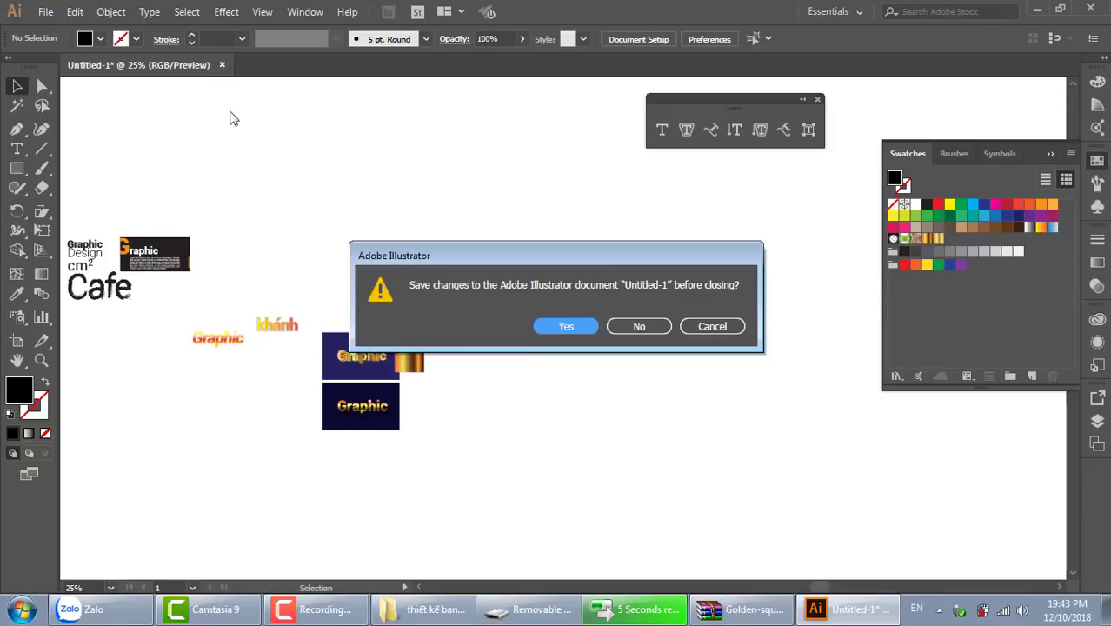
left_click(637, 327)
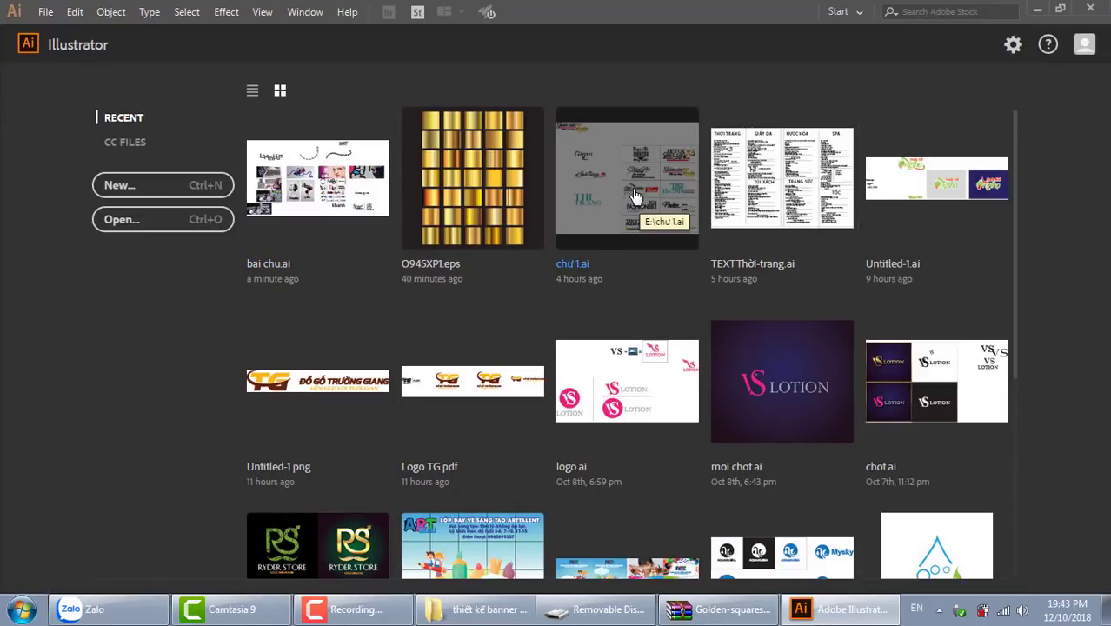
left_click(635, 197)
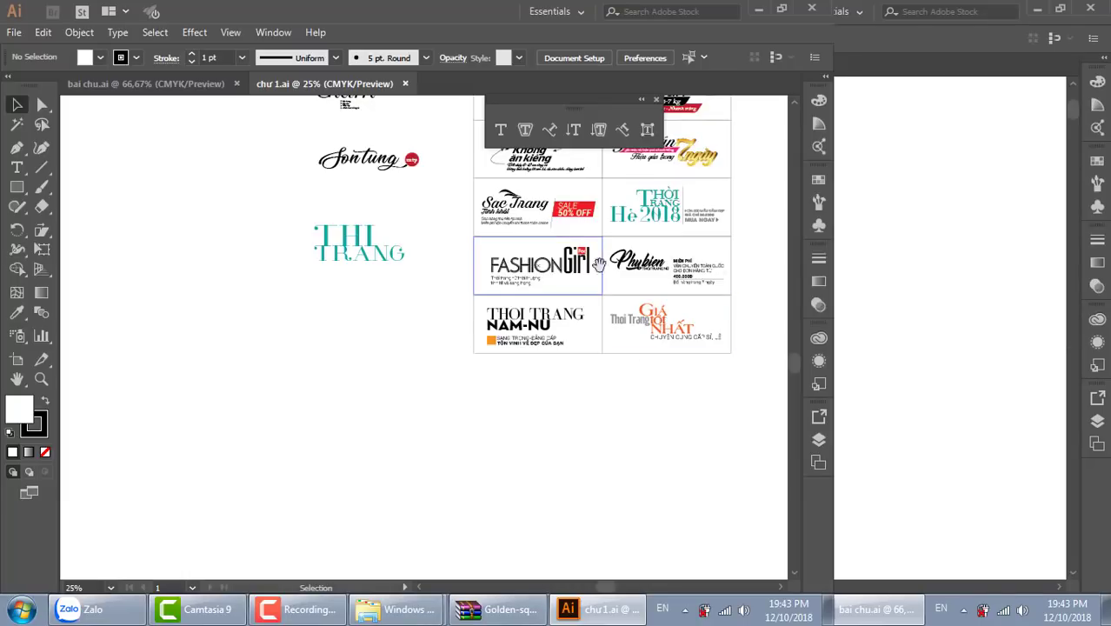
Step: Zoom in on the Bạn đã giảm cân logo, then pan over to the DETOX X3 logo
left_click_drag(611, 215, 477, 378)
key("z")
left_click_drag(329, 228, 436, 333)
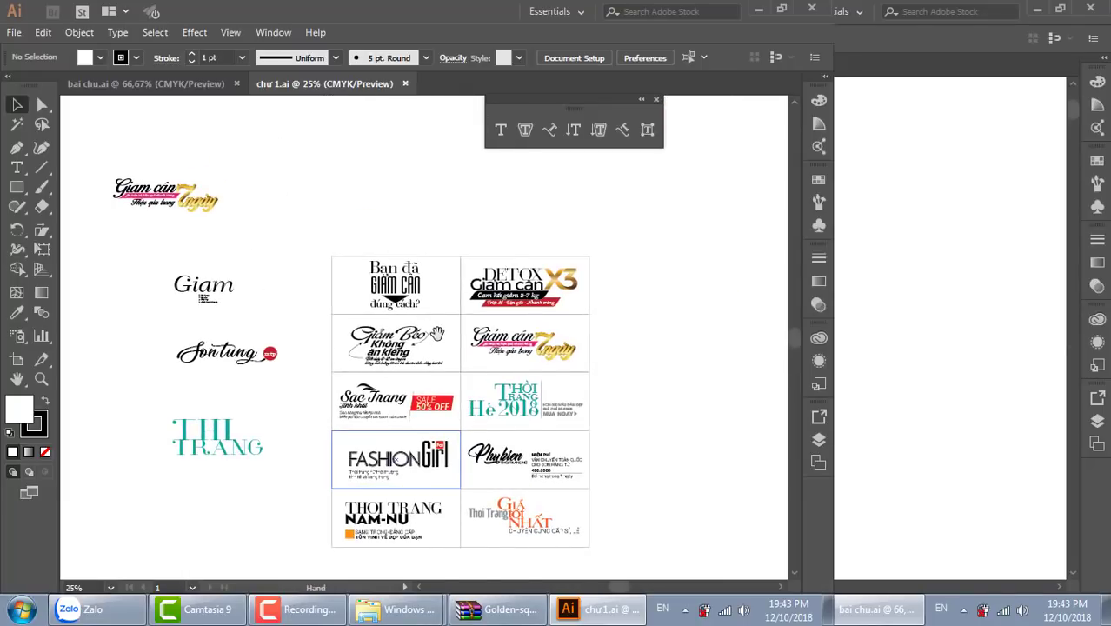
left_click_drag(630, 408, 448, 377)
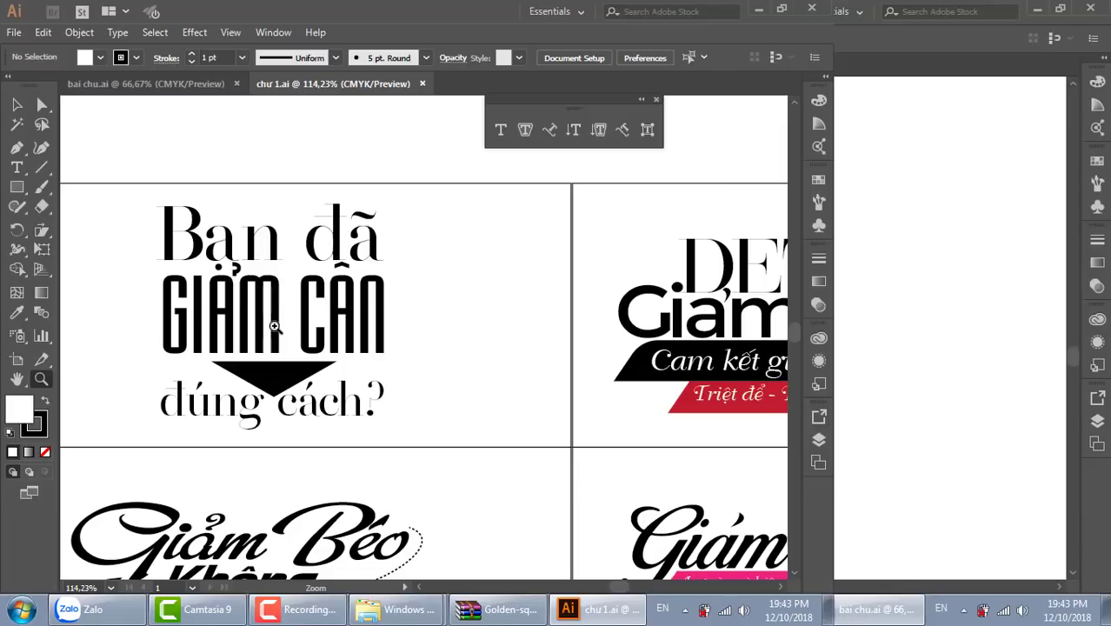
left_click_drag(634, 397, 214, 365)
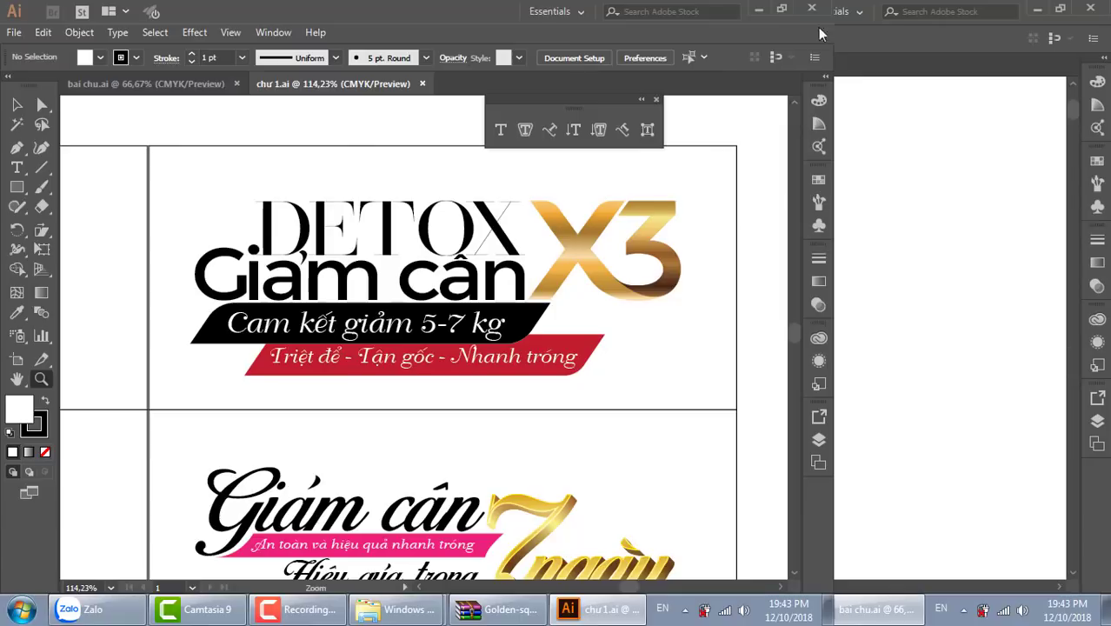
Step: Pan down to examine the Giảm Béo Không ăn kiêng logo
scroll(521, 290, "down", 1)
scroll(487, 339, "down", 4)
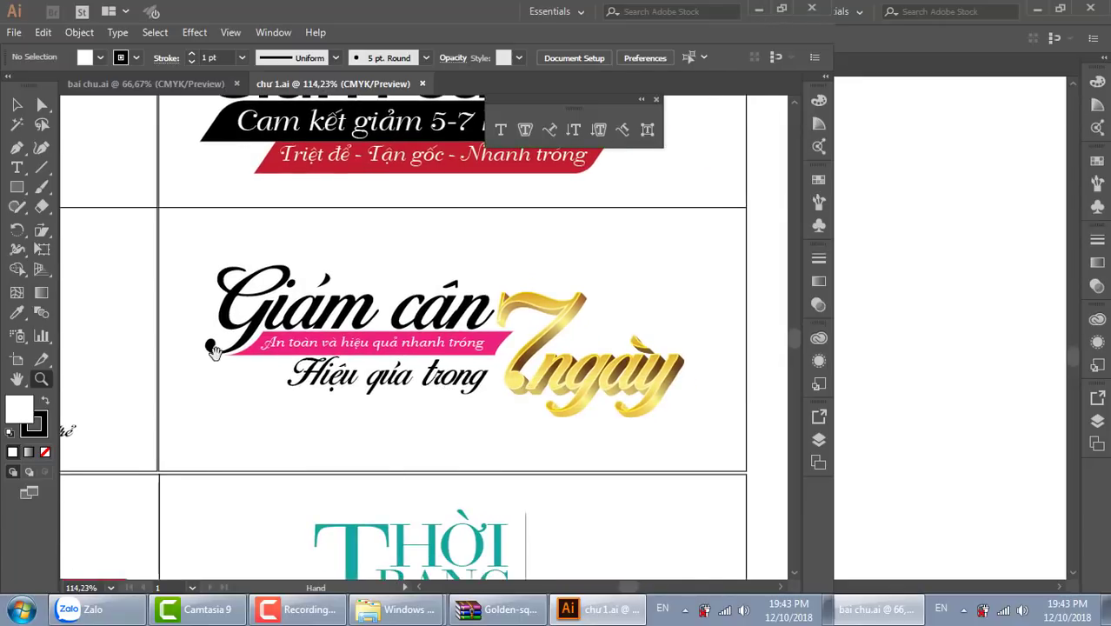
left_click_drag(216, 353, 512, 396)
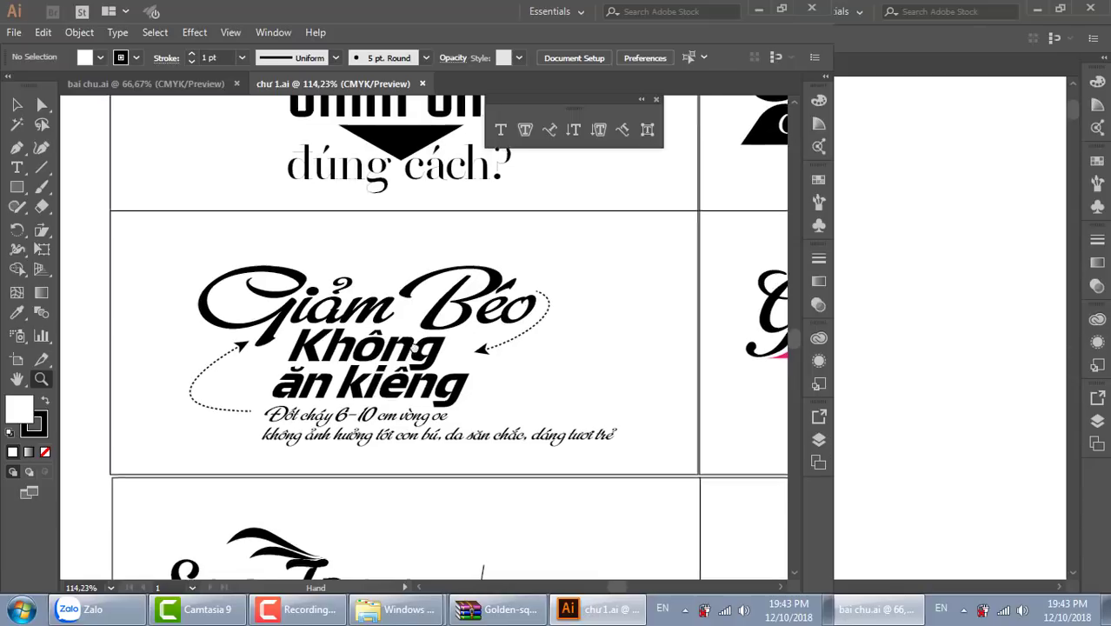
scroll(374, 400, "down", 4)
scroll(407, 401, "down", 1)
scroll(428, 430, "down", 4)
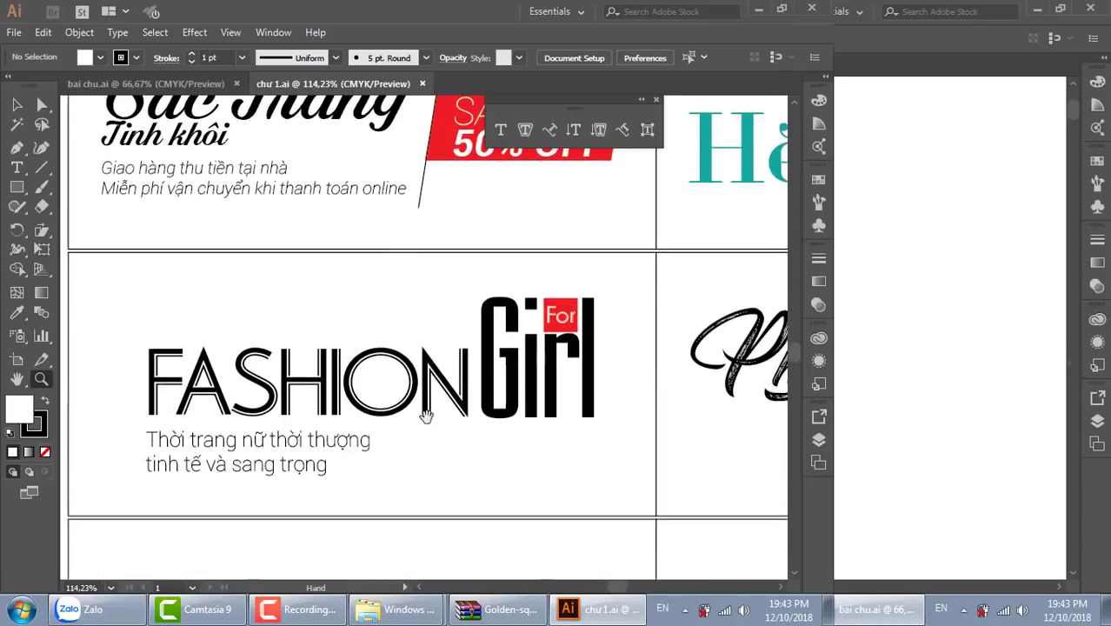
Step: Move on to inspect the Phukien and Giá tốt nhất logos
left_click_drag(689, 410, 167, 387)
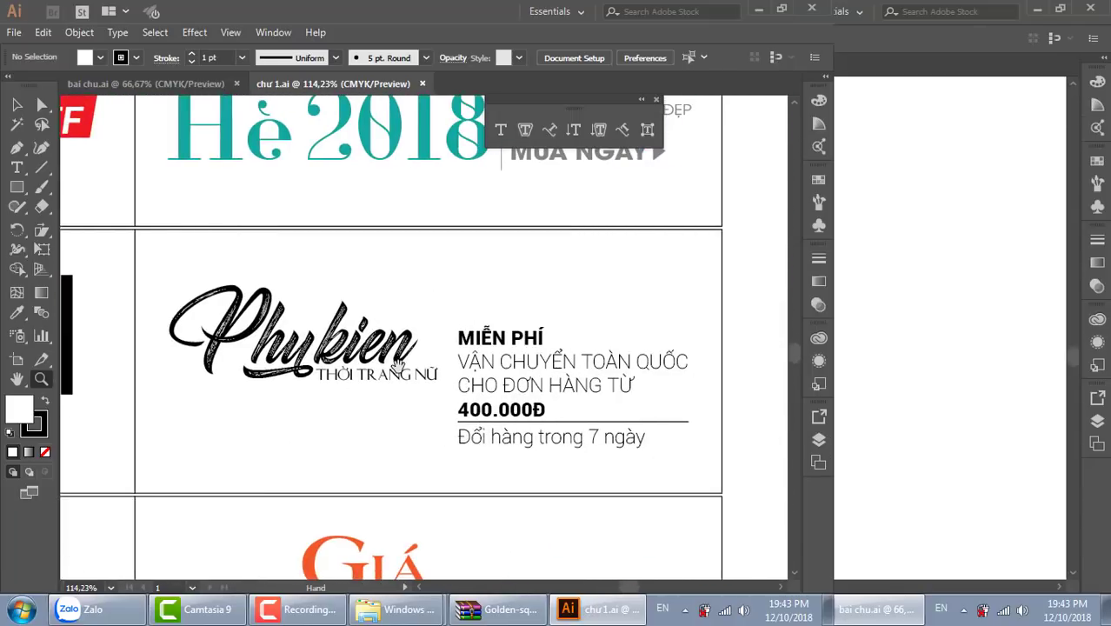
scroll(564, 365, "down", 5)
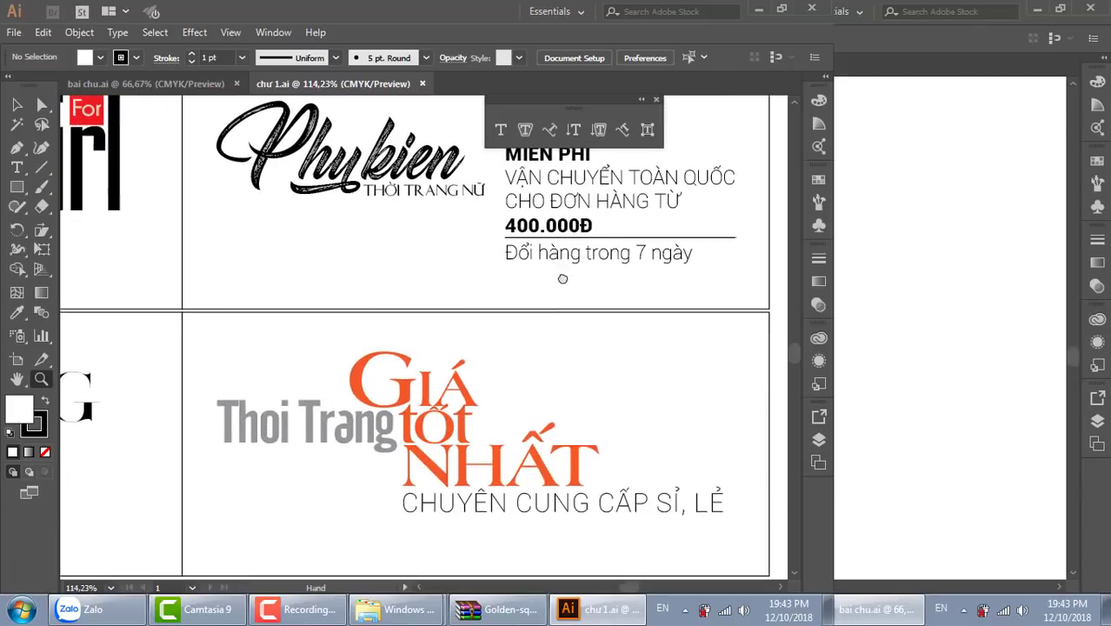
scroll(487, 359, "left", 2)
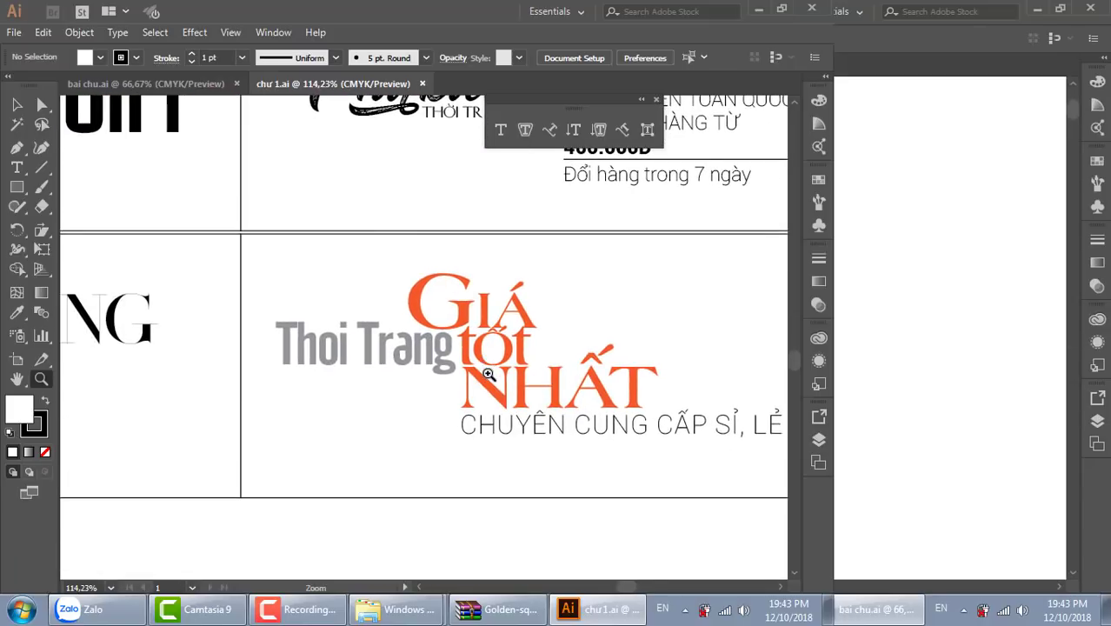
left_click_drag(672, 437, 600, 399)
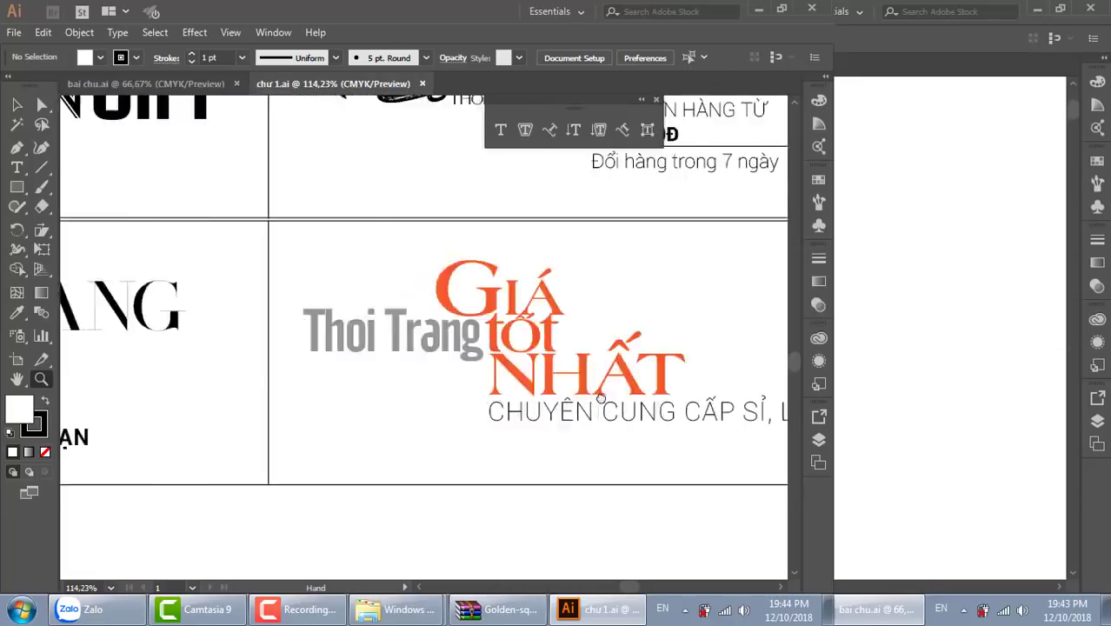
scroll(600, 398, "left", 3)
scroll(498, 372, "left", 3)
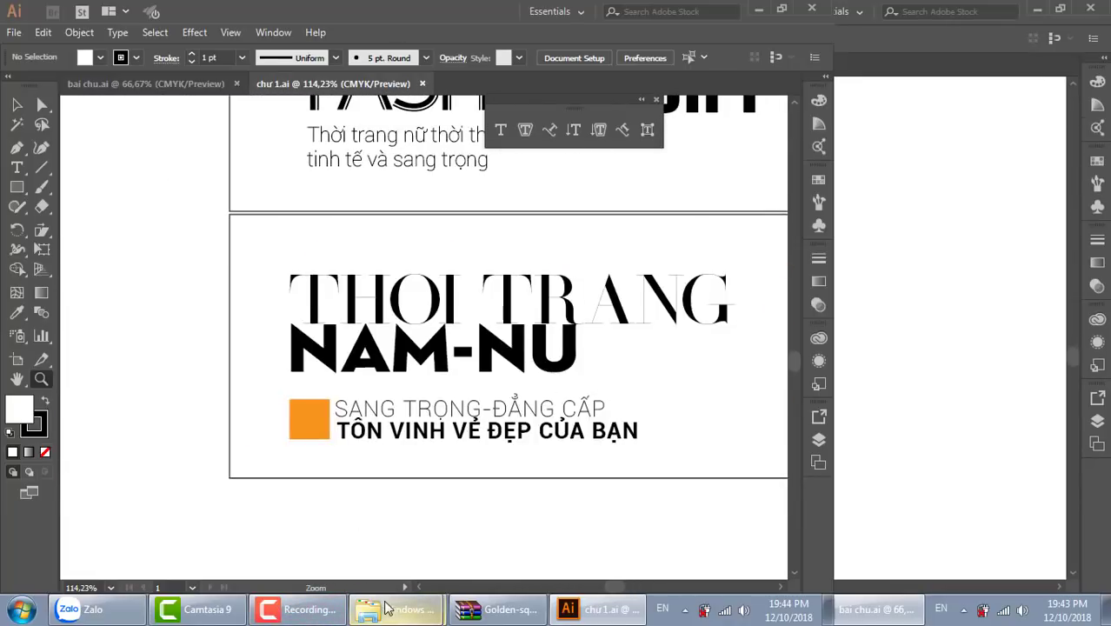
Step: Bring the thiết kế banner mỹ phẩm Explorer window forward and browse Local Disk (E:)
left_click(415, 614)
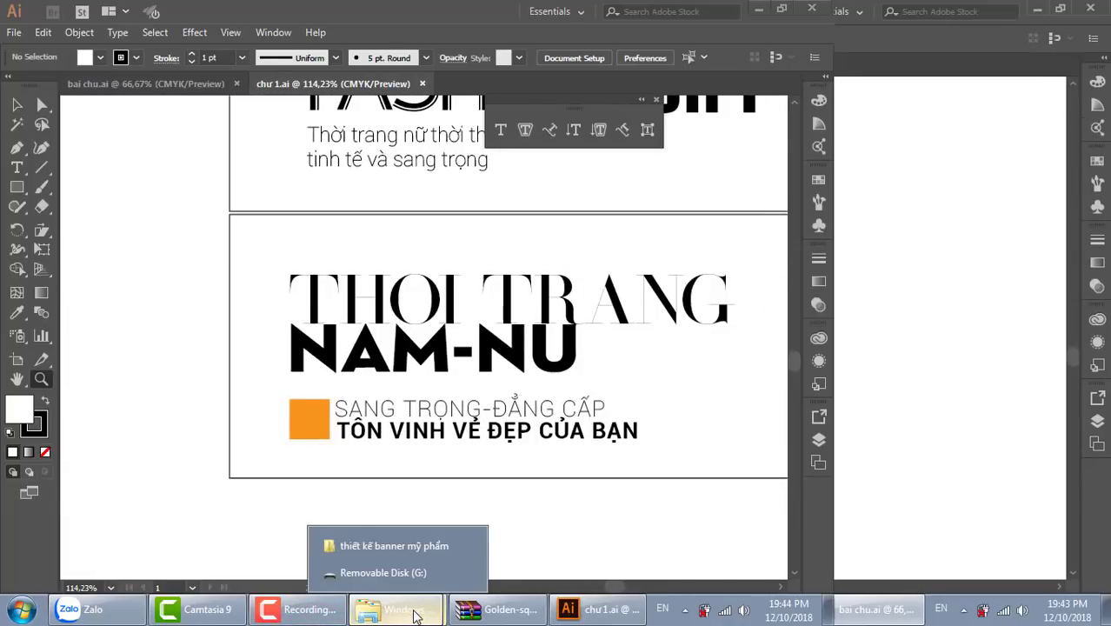
left_click(390, 548)
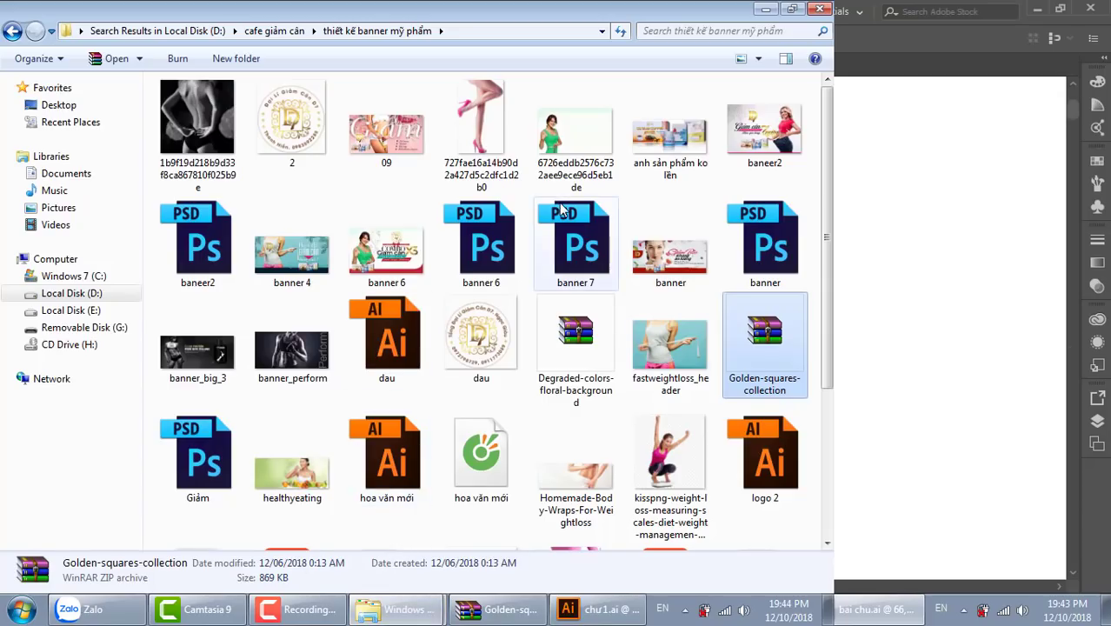
mouse_move(78, 261)
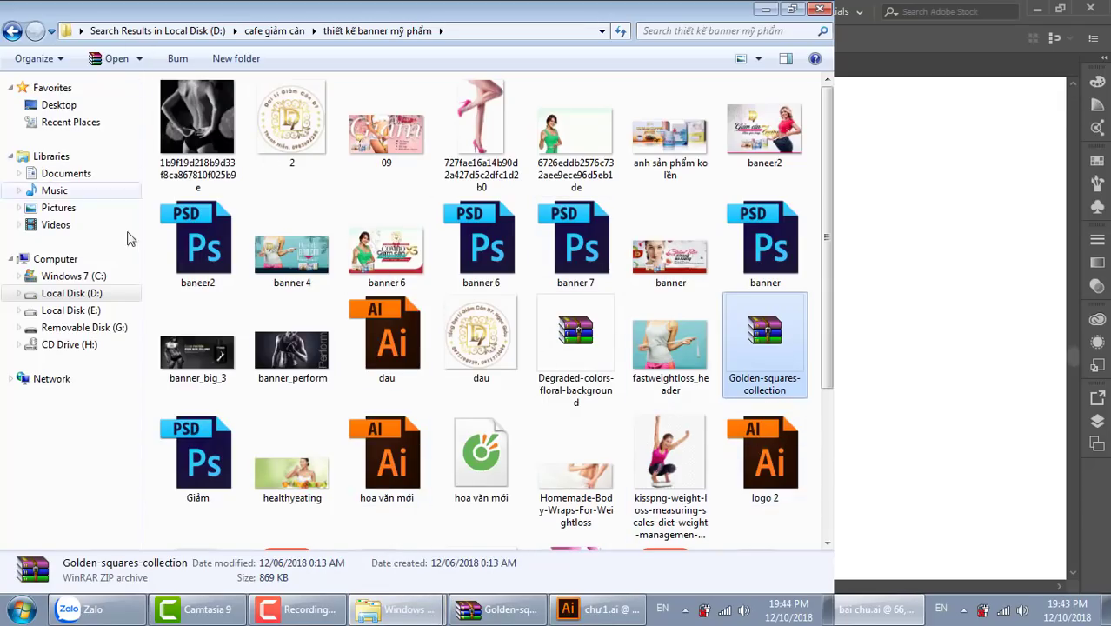
left_click(95, 314)
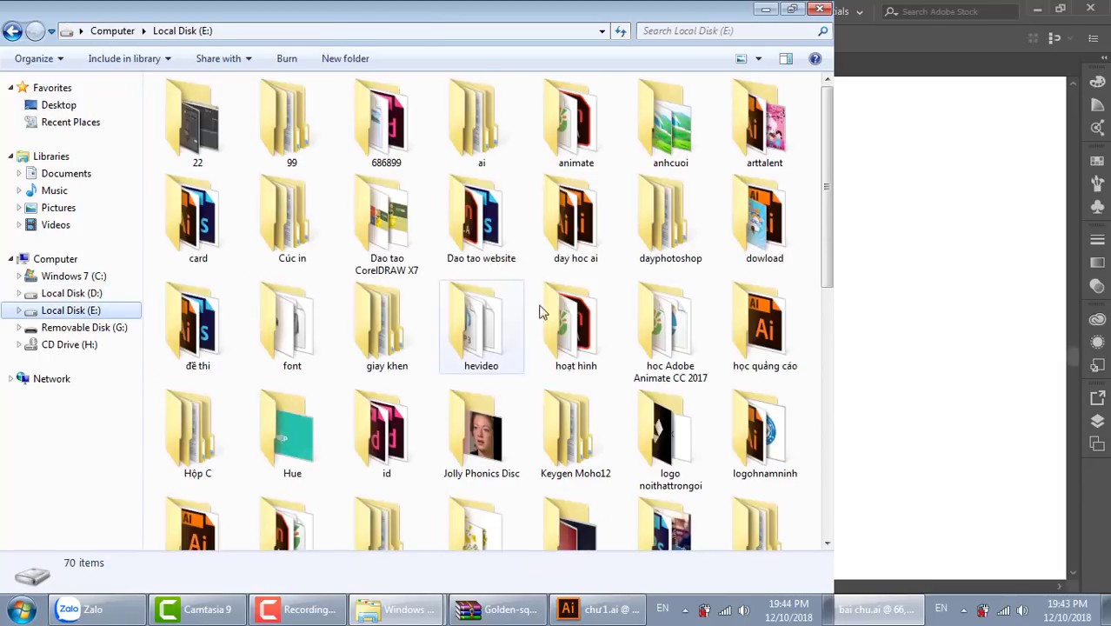
left_click_drag(830, 221, 809, 454)
scroll(809, 454, "down", 2)
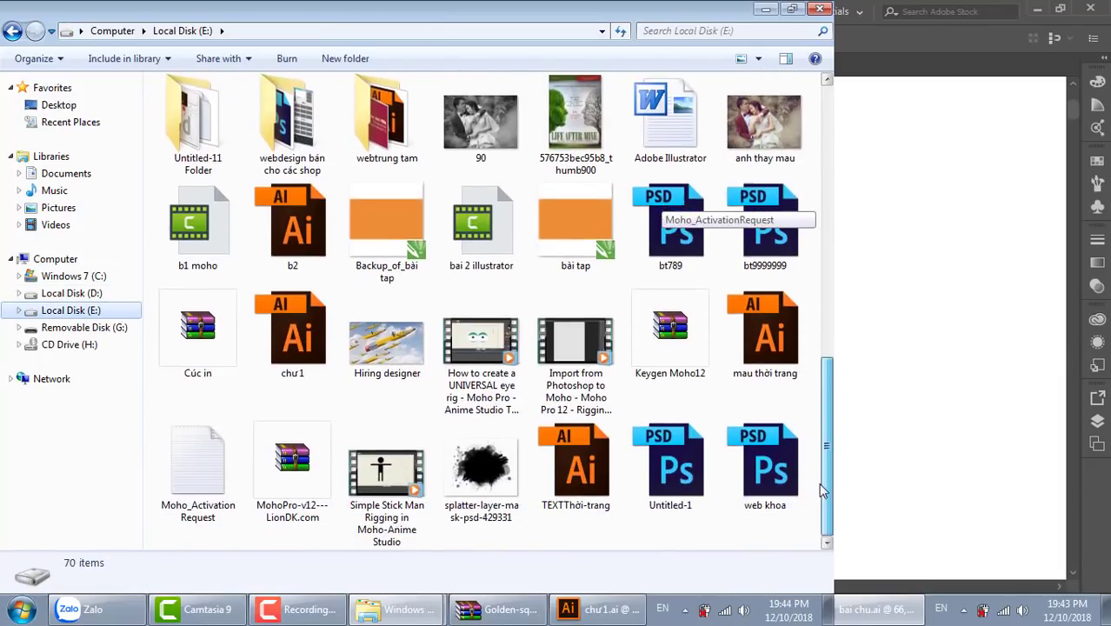
Step: Copy the chư1 Illustrator file and paste it onto Removable Disk (G:)
left_click(319, 364)
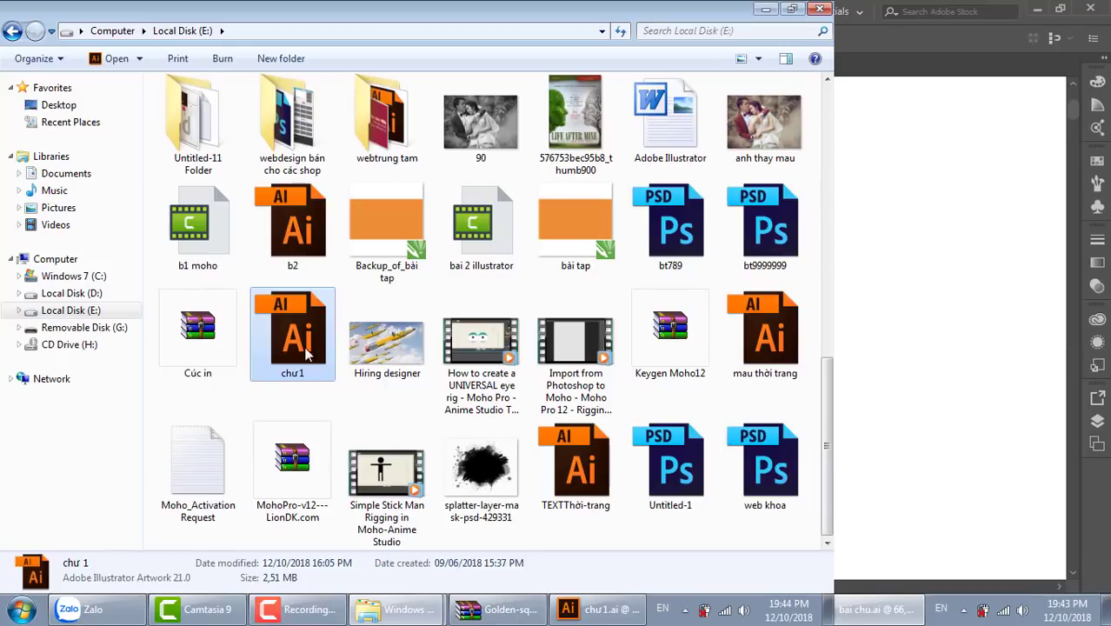
right_click(303, 345)
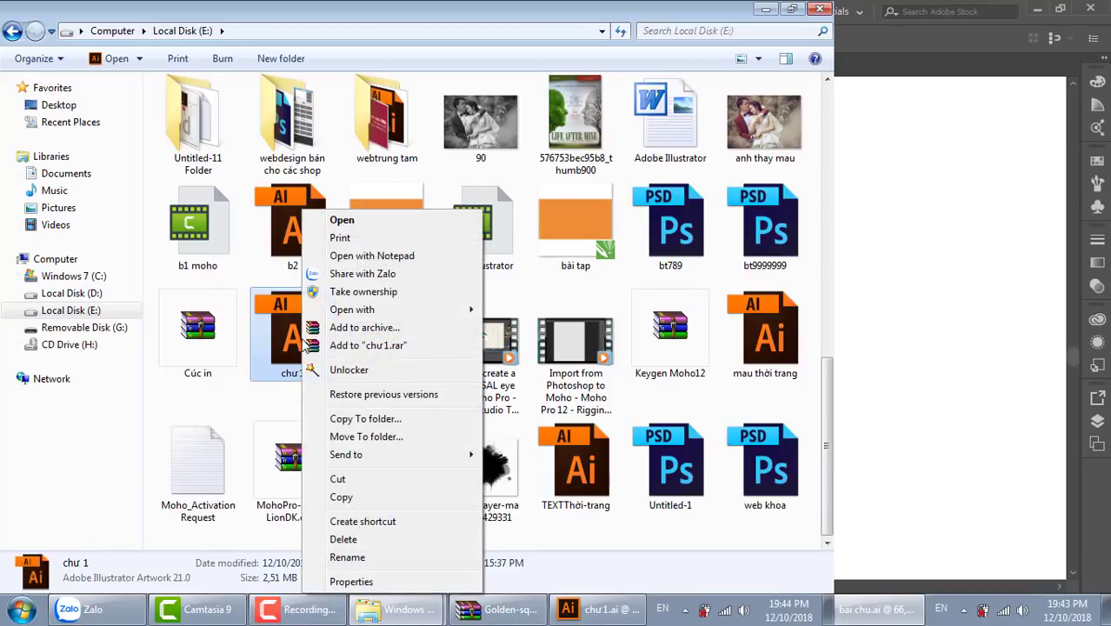
left_click(341, 497)
left_click(85, 327)
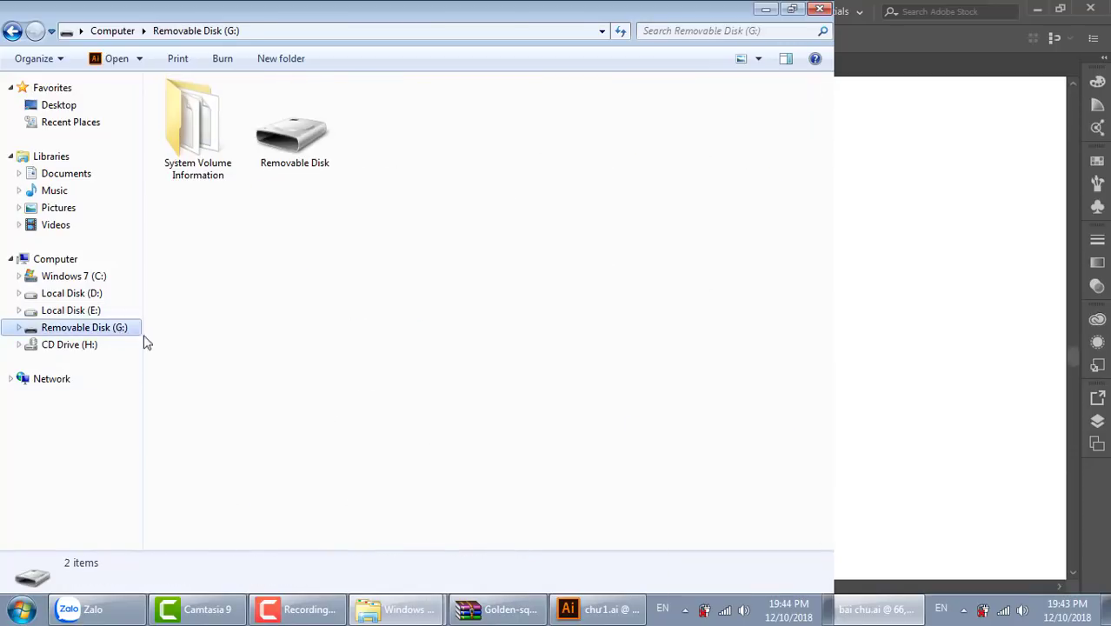
key("ctrl+v")
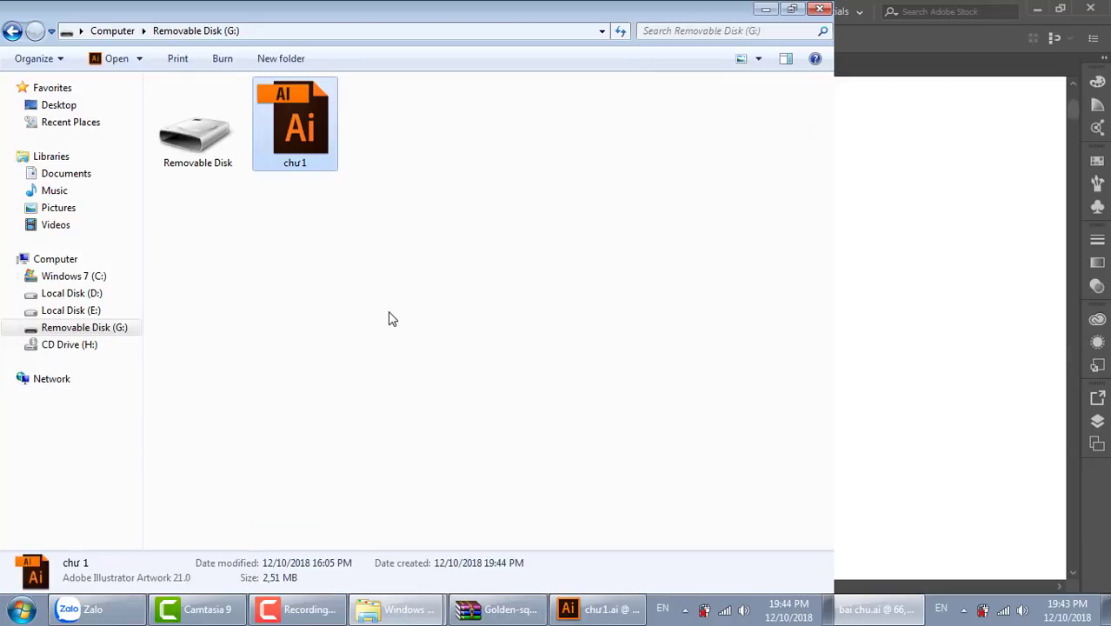
Step: Open the Removable Disk folder to confirm the copy, then close the Explorer windows
left_click(215, 146)
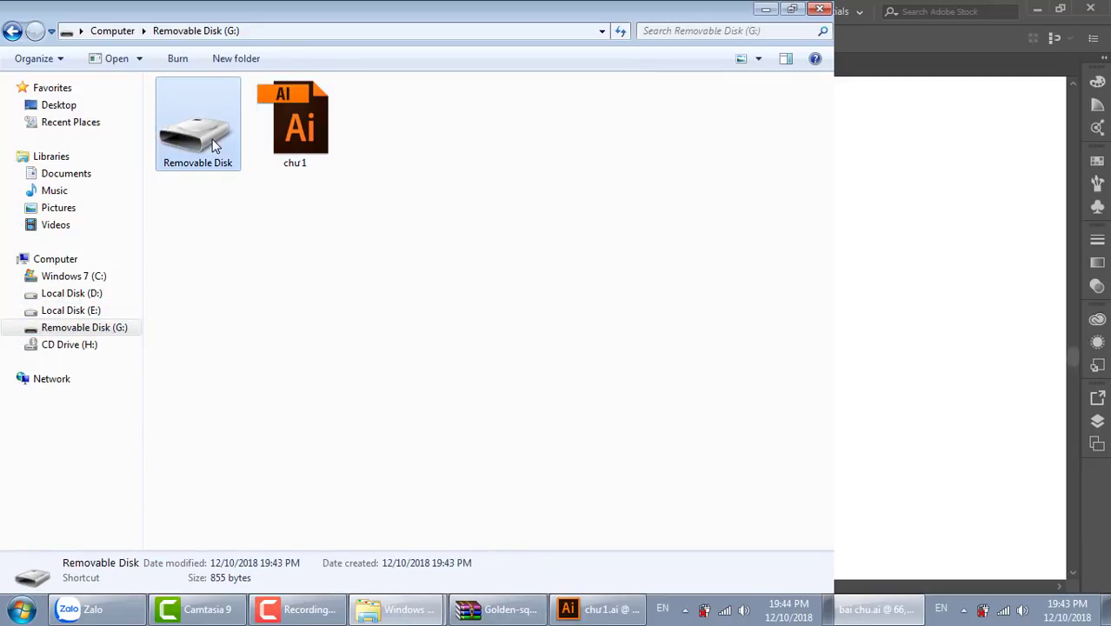
double_click(214, 146)
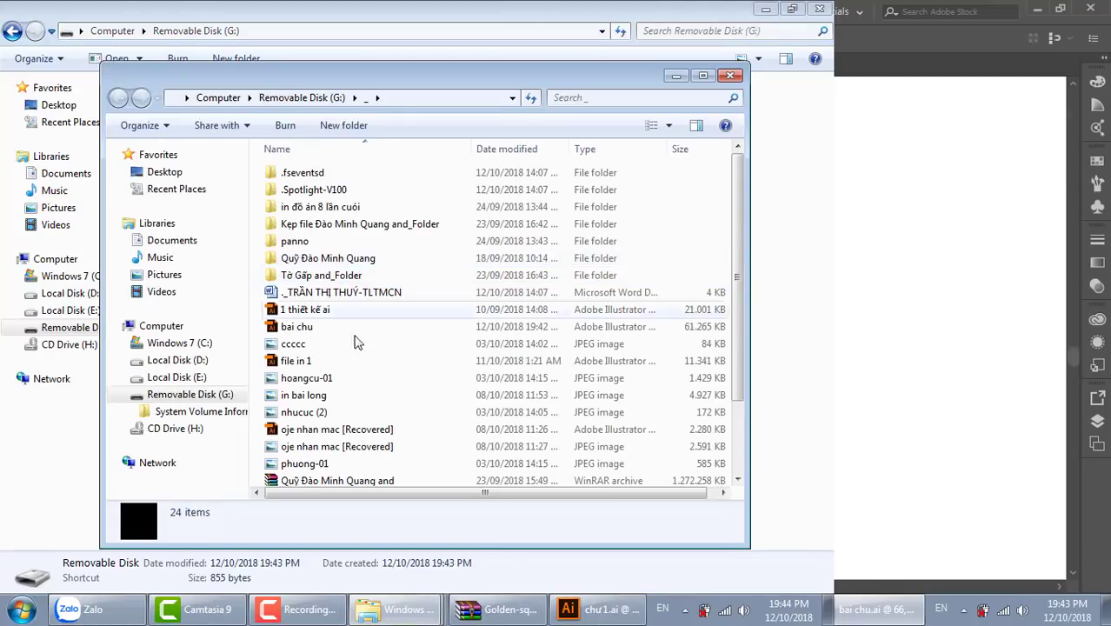
left_click(731, 75)
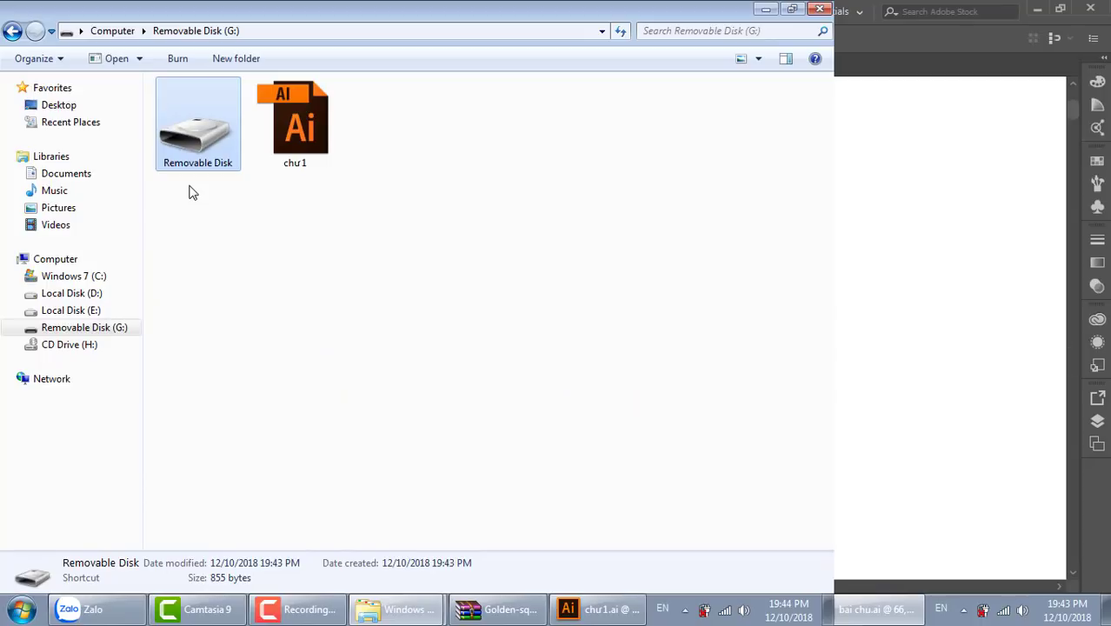
left_click(820, 8)
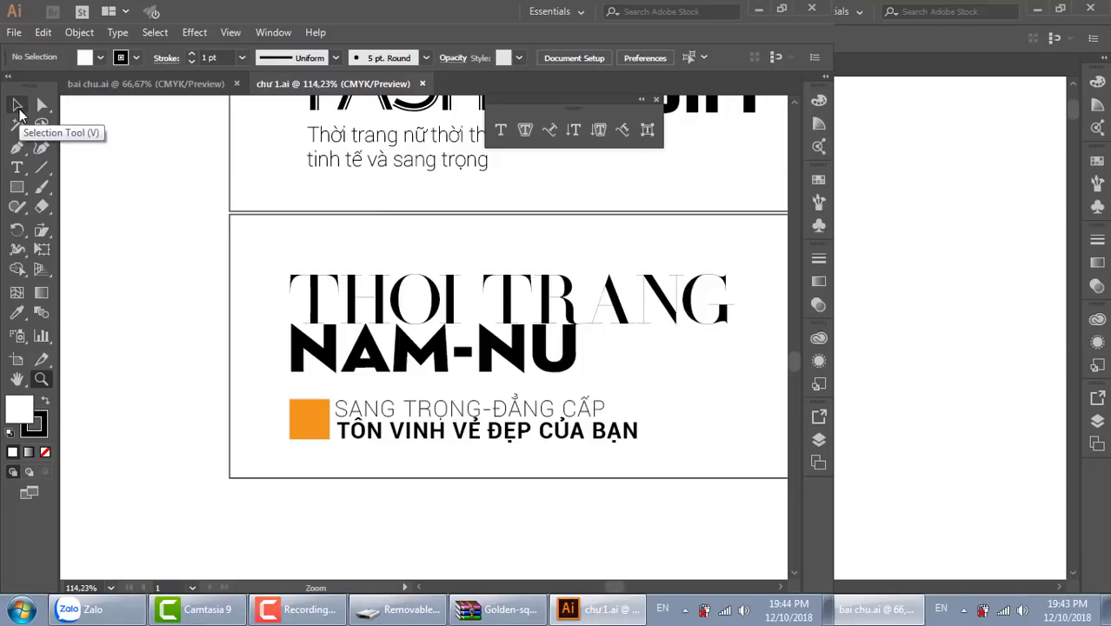
Step: Zoom out to show all of chư 1.ai's artboards centred in view
left_click(394, 308, "alt")
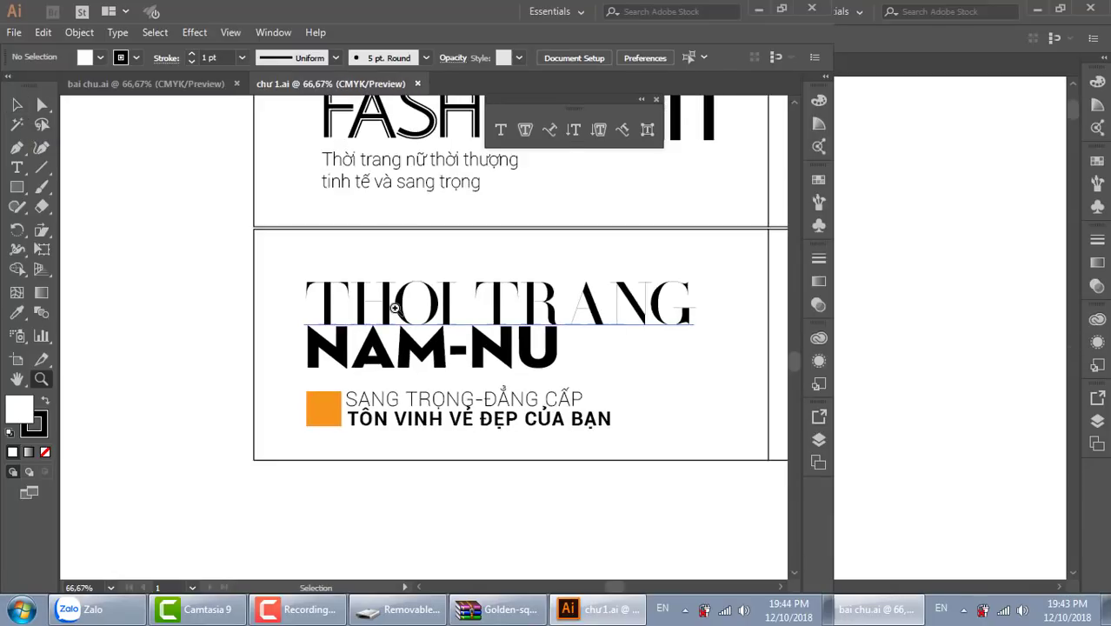
left_click(470, 474, "alt")
left_click_drag(613, 303, 538, 367)
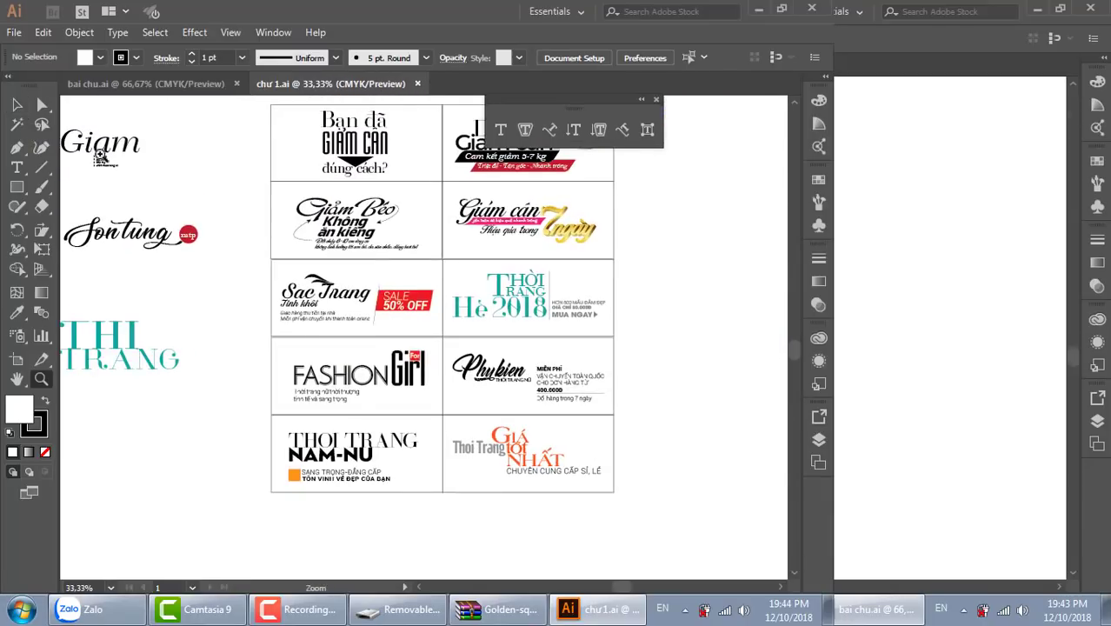
left_click(18, 105)
left_click_drag(521, 237, 494, 244)
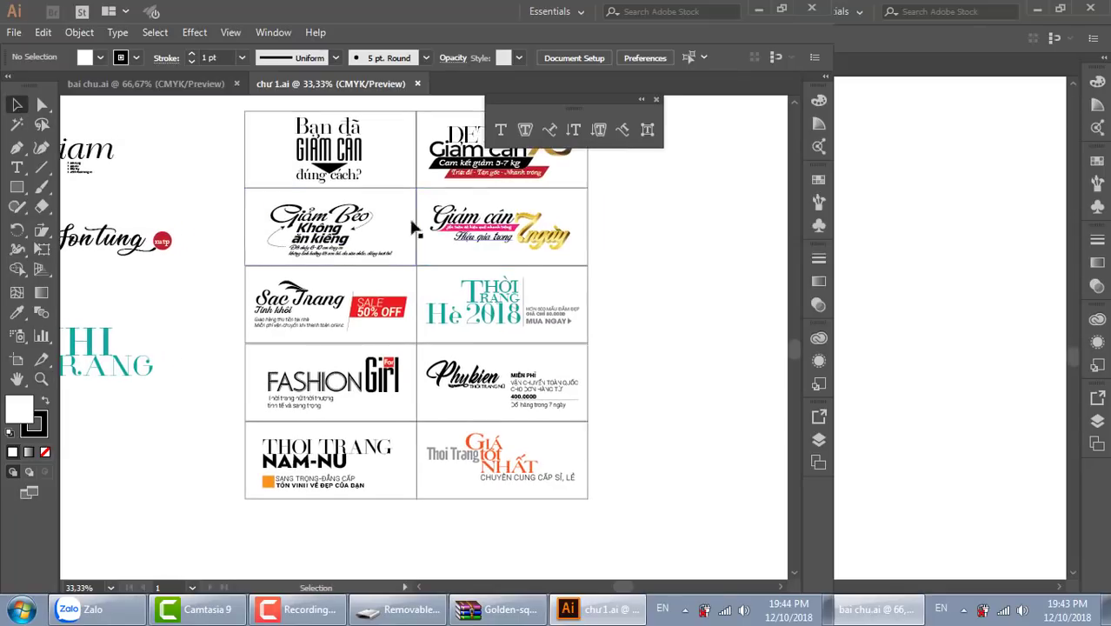
Step: Close the floating Type on a Path panel
left_click(15, 33)
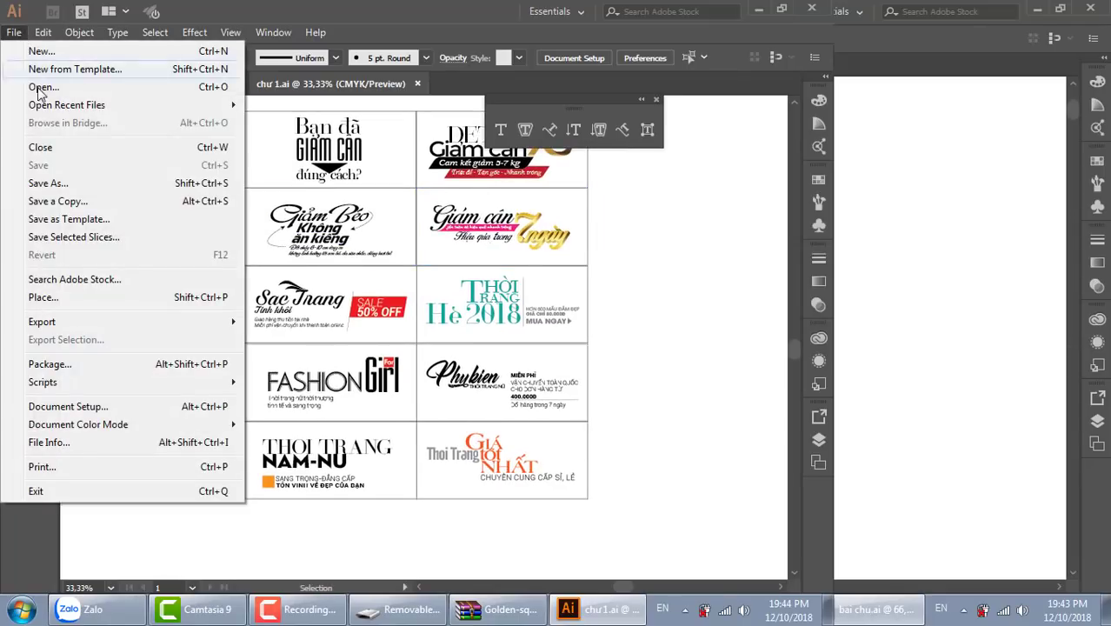
left_click(669, 302)
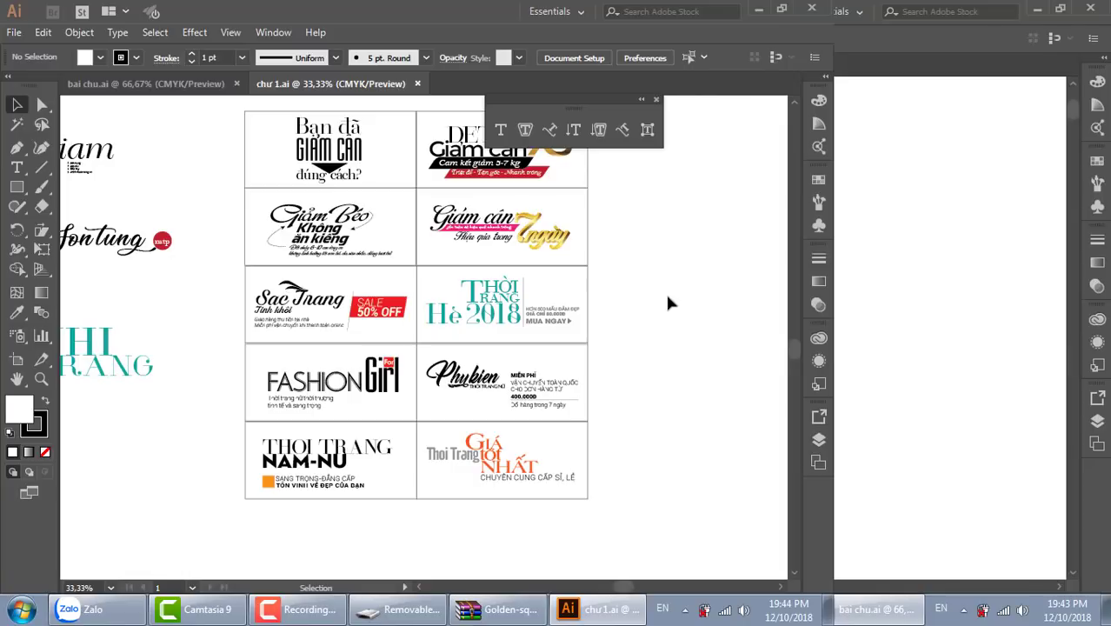
left_click(656, 100)
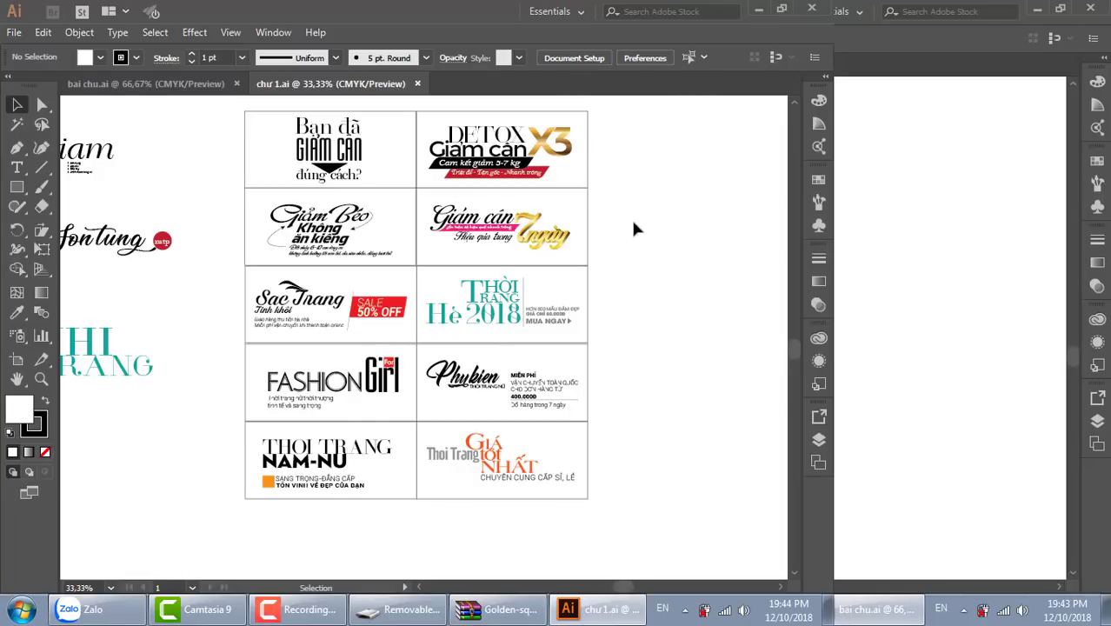
Step: Zoom to 66.67% and pan down from Thời Trang Hè 2018 to THOI TRANG NAM-NU
key("ctrl+plus")
left_click_drag(413, 165, 444, 474)
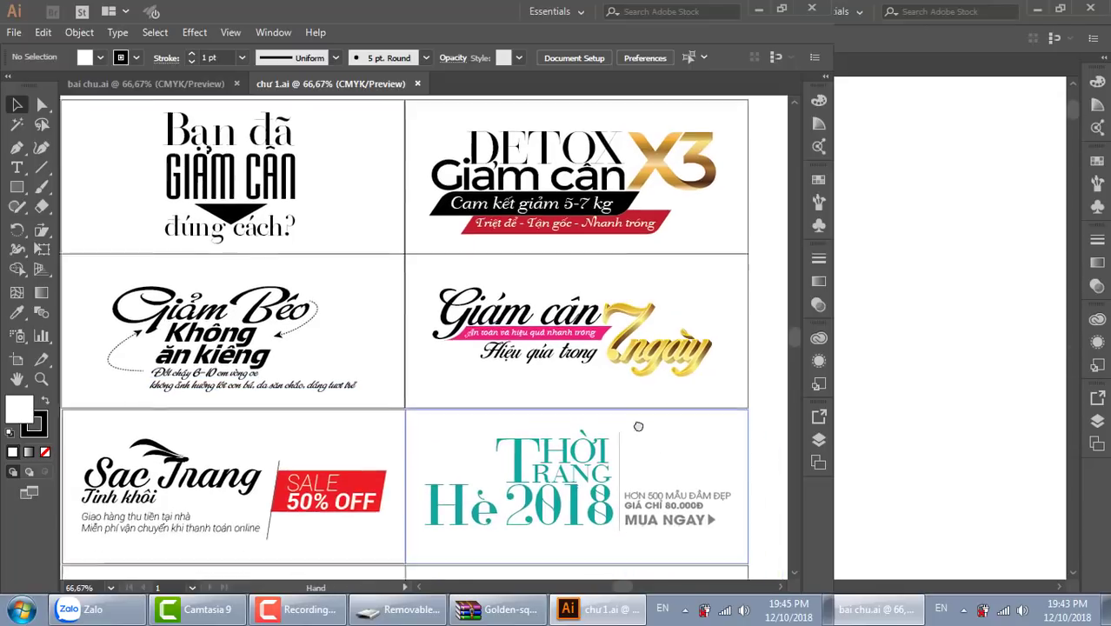
left_click_drag(682, 493, 637, 410)
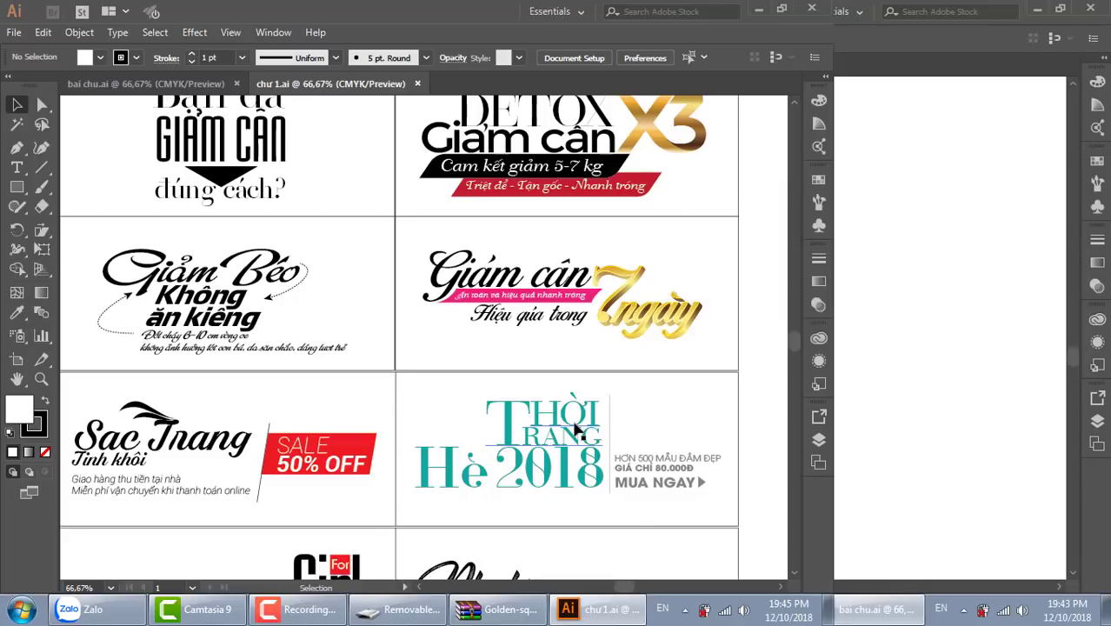
left_click_drag(577, 468, 551, 365)
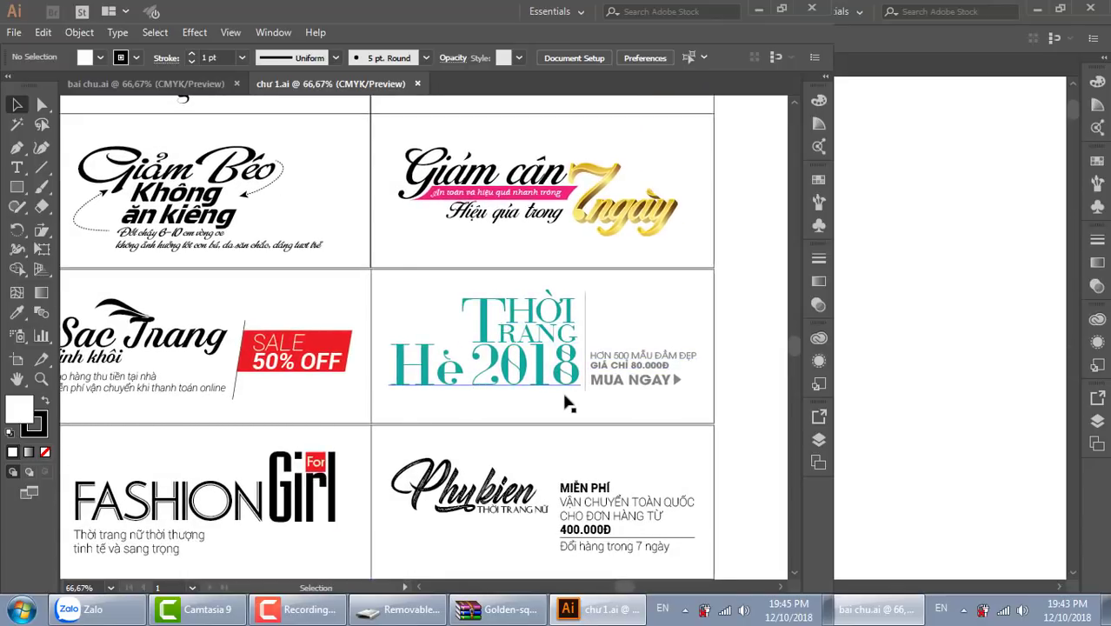
left_click_drag(546, 411, 553, 212)
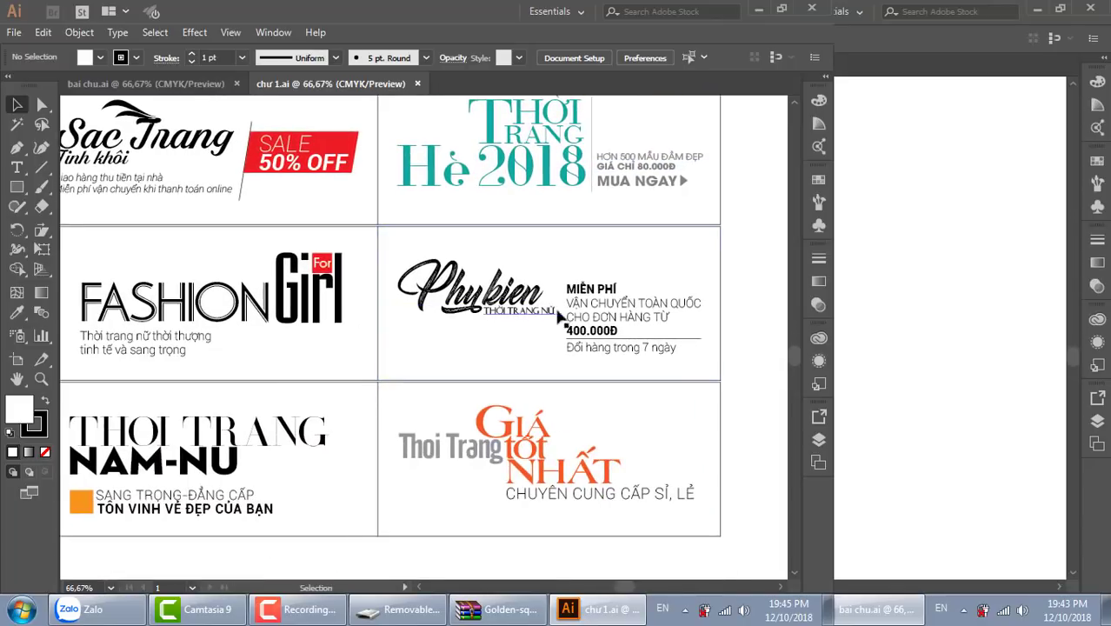
left_click(462, 319)
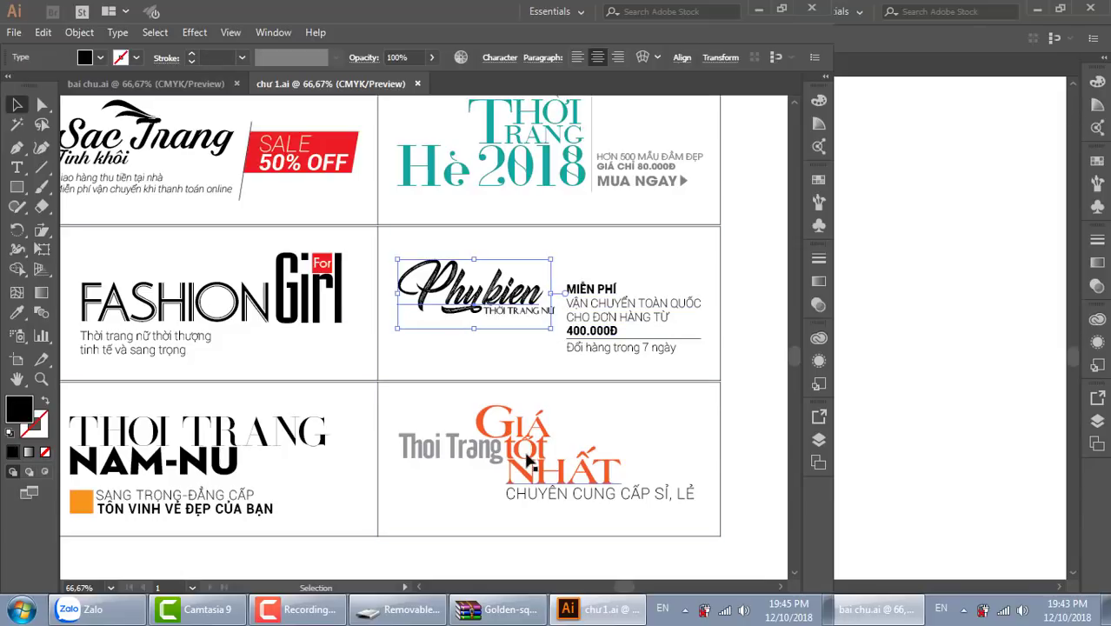
left_click(529, 480)
scroll(574, 331, "down", 1)
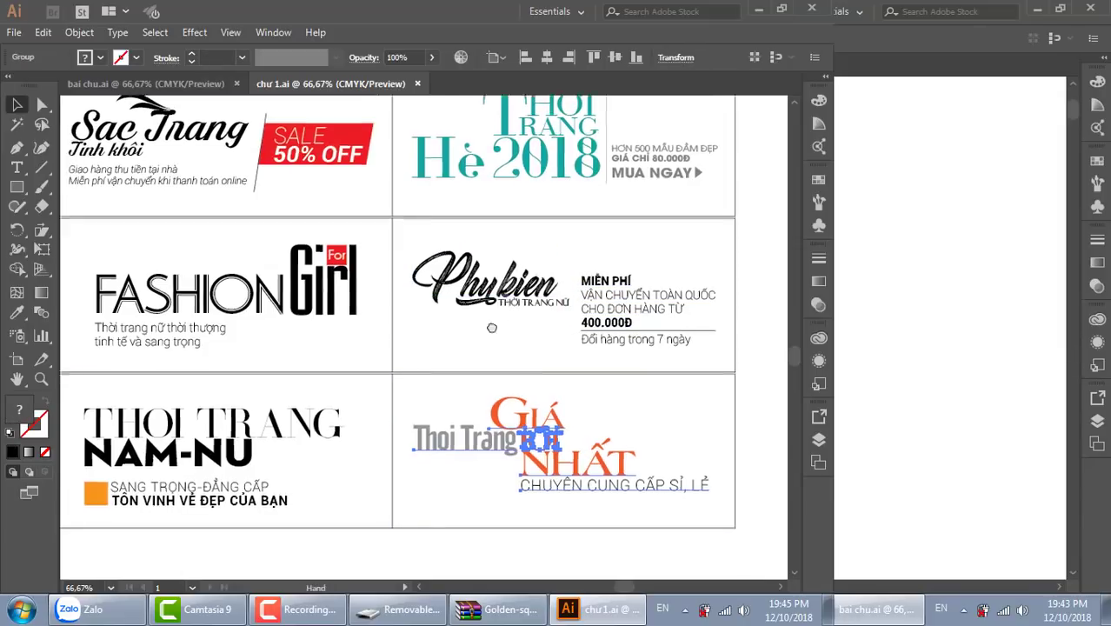
scroll(417, 169, "left", 2)
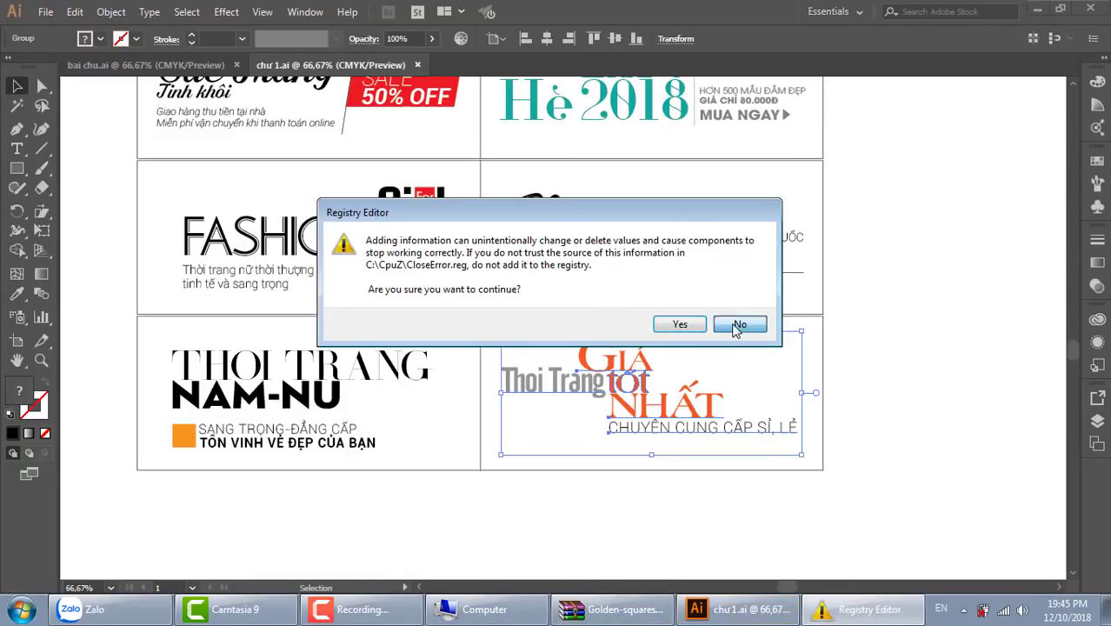
left_click(736, 326)
left_click(904, 339)
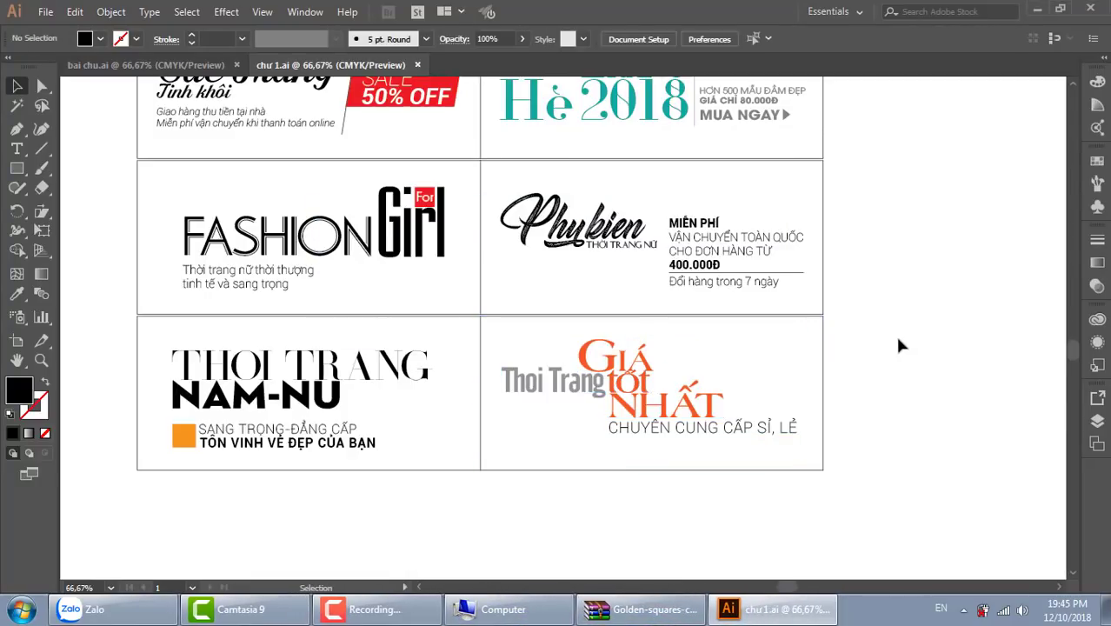